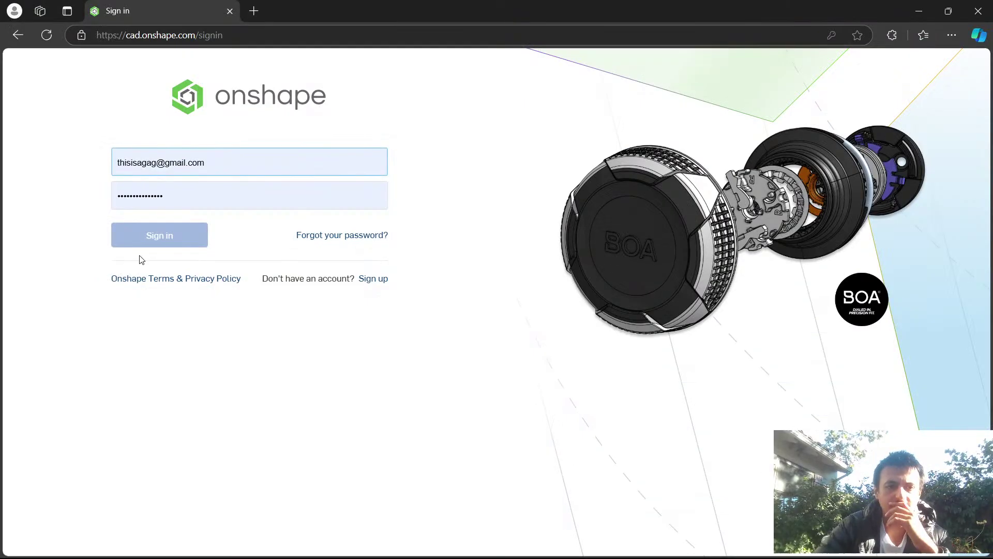
Sign in with the prefilled account credentials, open the pan_tilt document and review its Variable Studio 1 table.
{"action": "left_click", "coordinate": [166, 235]}
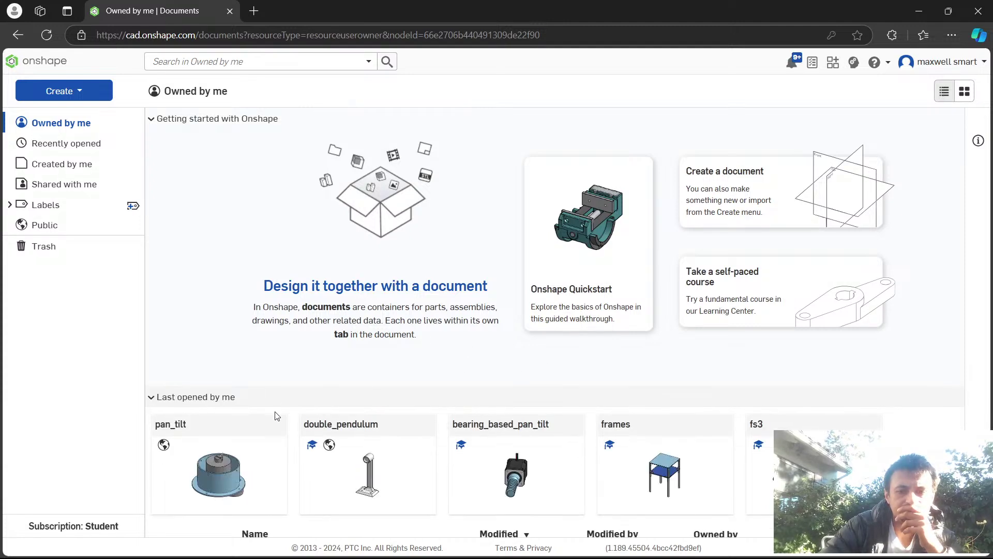
{"action": "left_click", "coordinate": [187, 425]}
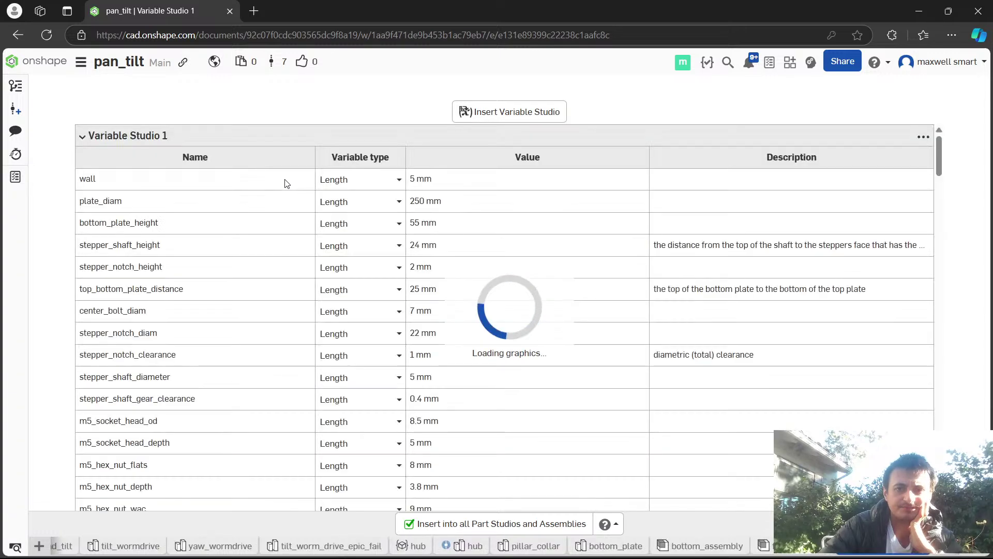
{"action": "scroll", "coordinate": [285, 187], "scroll_direction": "down", "scroll_amount": 20}
{"action": "scroll", "coordinate": [283, 190], "scroll_direction": "down", "scroll_amount": 15}
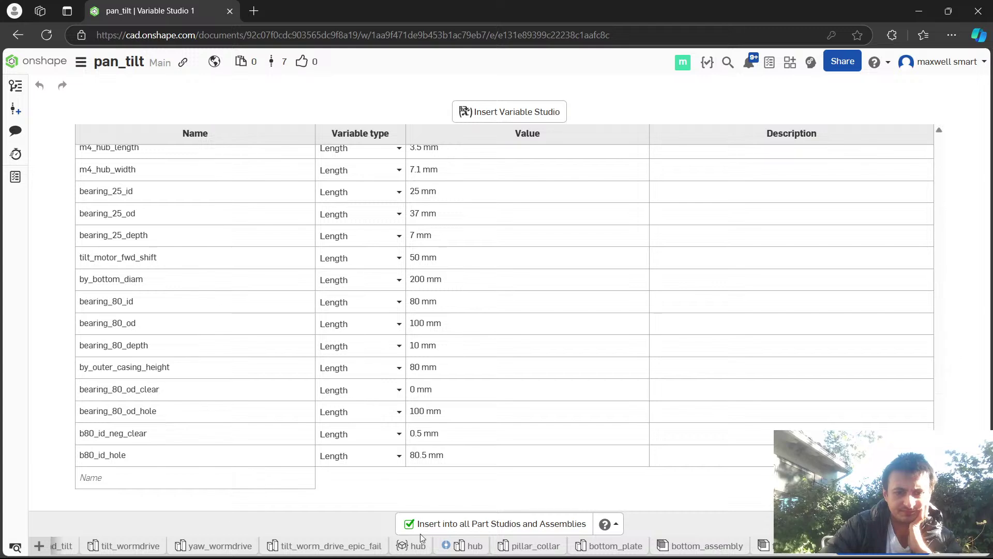
Search the document's tabs for "b80" and open the b80_id_test part studio in a new browser tab to inspect the ring.
{"action": "scroll", "coordinate": [357, 539], "scroll_direction": "down", "scroll_amount": 3}
{"action": "scroll", "coordinate": [357, 545], "scroll_direction": "down", "scroll_amount": 3}
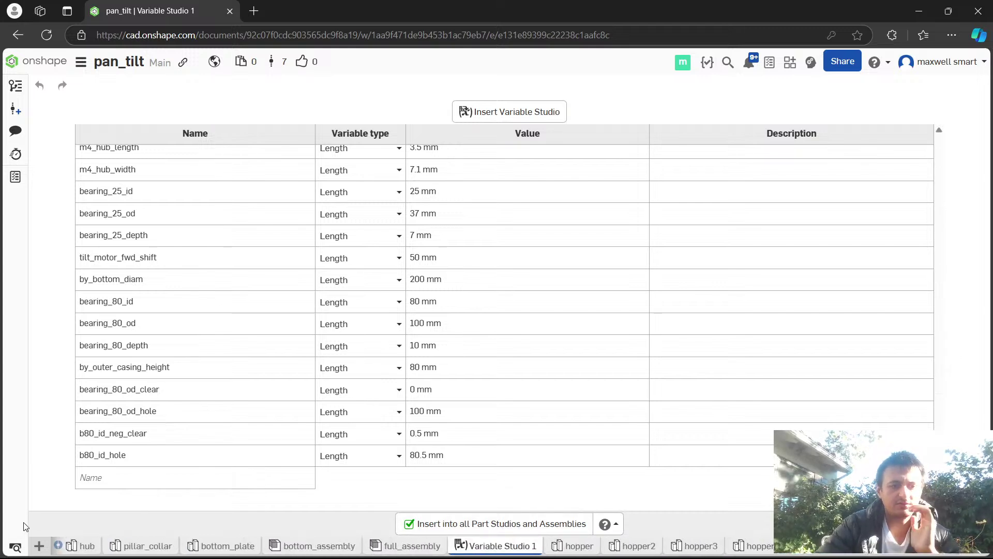
{"action": "left_click", "coordinate": [15, 547]}
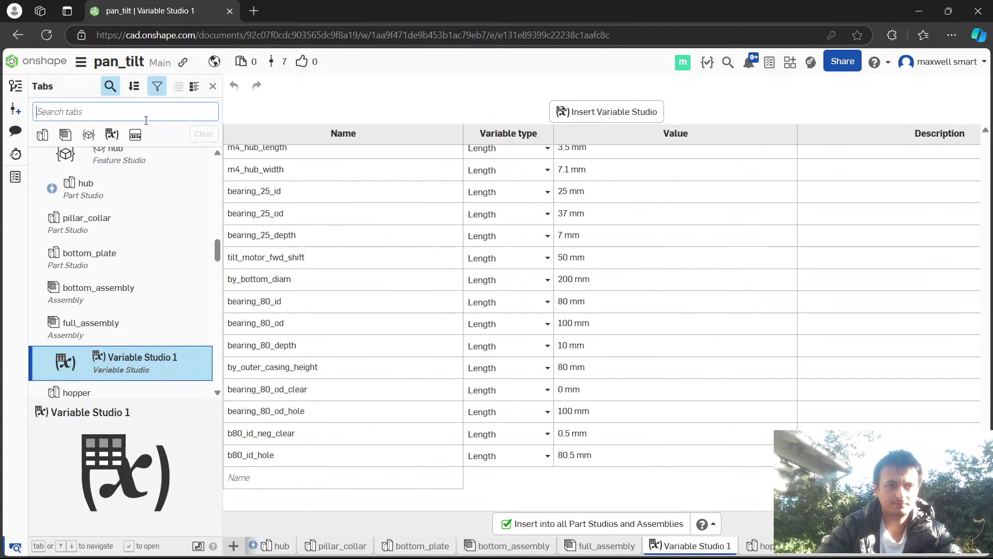
{"action": "type", "text": "b80"}
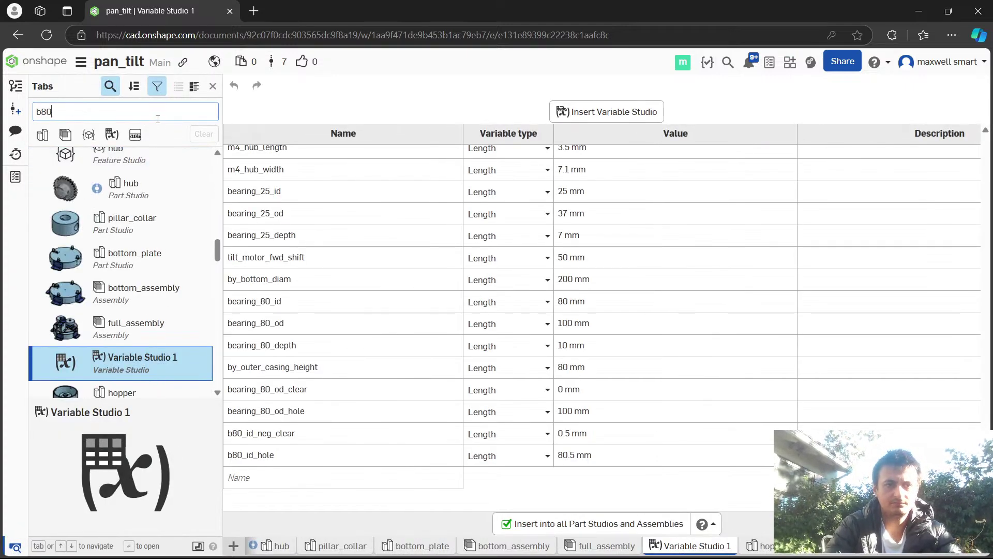
{"action": "right_click", "coordinate": [126, 163]}
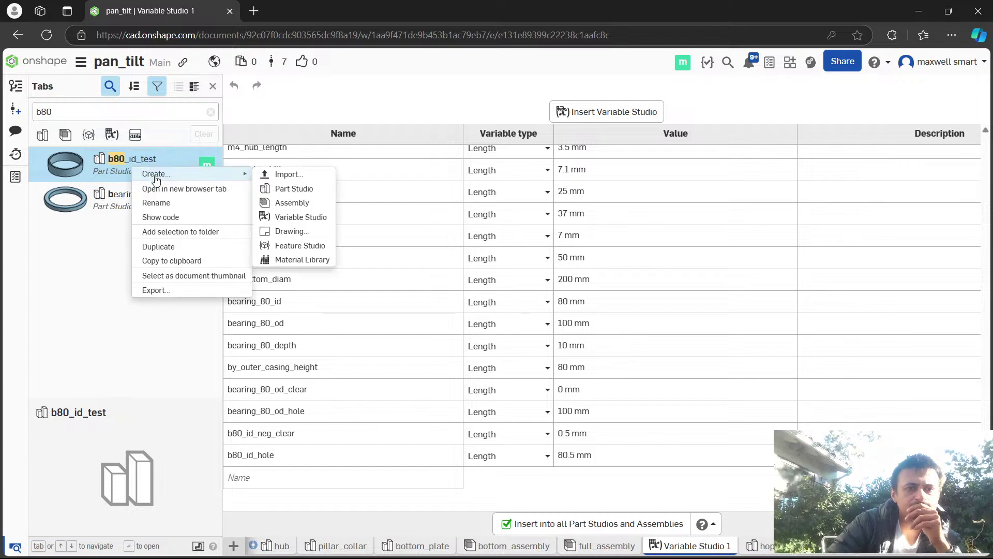
{"action": "left_click", "coordinate": [158, 189]}
{"action": "left_click", "coordinate": [189, 7]}
{"action": "left_click", "coordinate": [293, 10]}
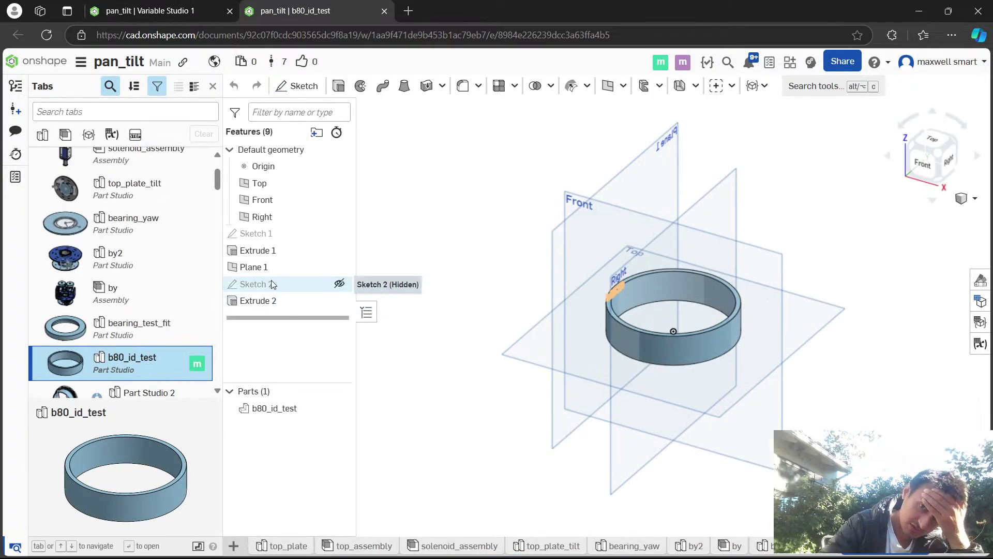
{"action": "mouse_move", "coordinate": [528, 402]}
{"action": "left_mouse_down"}
{"action": "mouse_move", "coordinate": [488, 383]}
{"action": "mouse_move", "coordinate": [617, 396]}
{"action": "mouse_move", "coordinate": [643, 421]}
{"action": "mouse_move", "coordinate": [572, 428]}
{"action": "mouse_move", "coordinate": [498, 399]}
{"action": "left_mouse_up"}
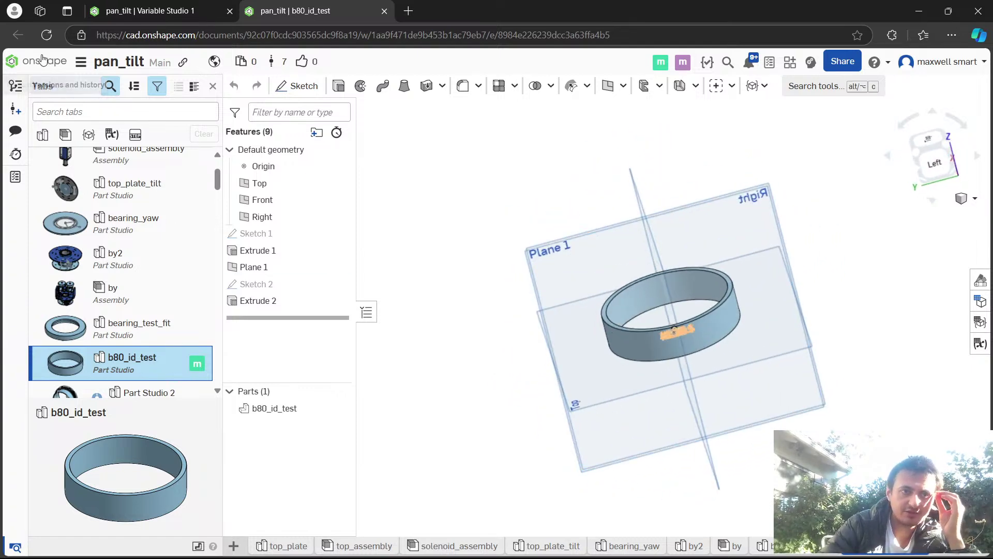
Create a new document named string_interpolation.
{"action": "left_click", "coordinate": [35, 65]}
{"action": "left_click", "coordinate": [61, 91]}
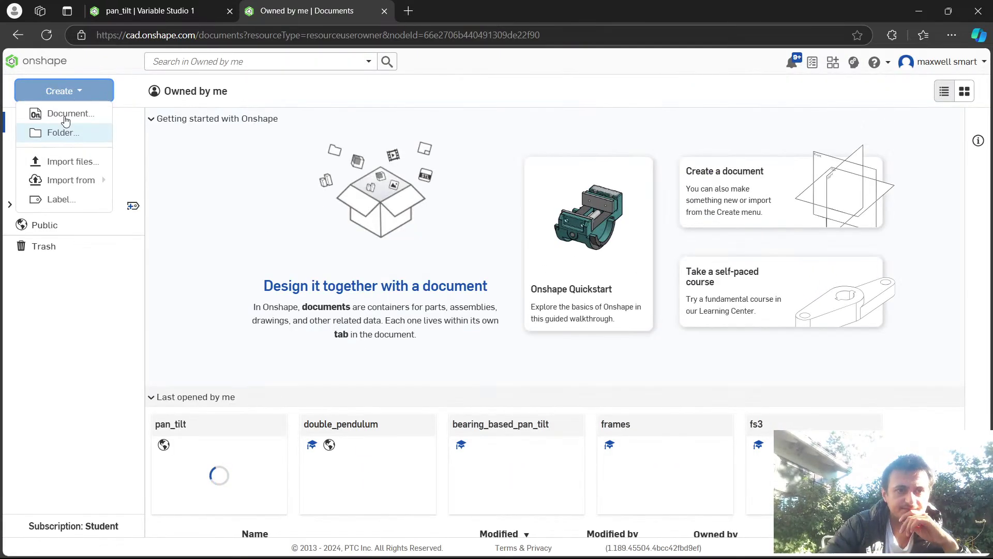
{"action": "left_click", "coordinate": [66, 115]}
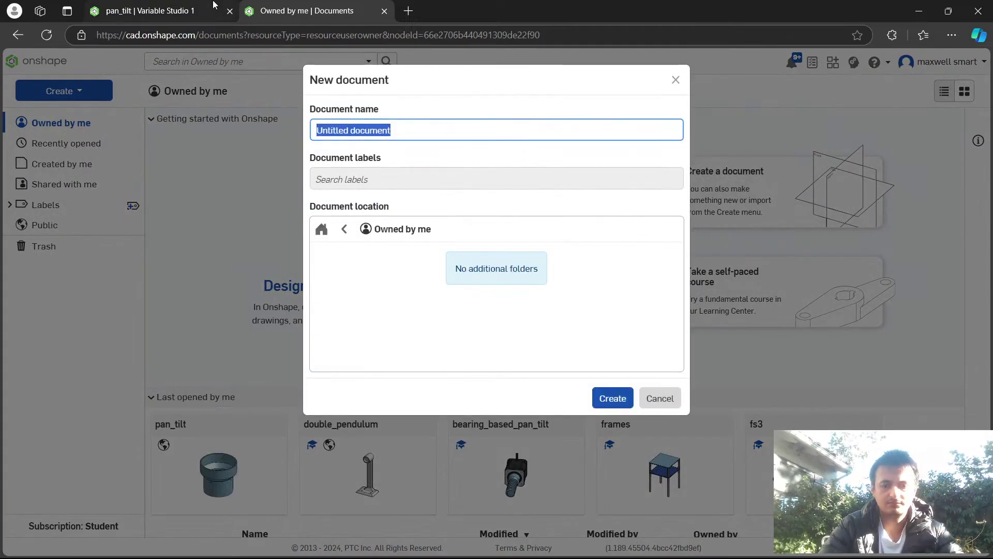
{"action": "type", "text": "string_interpolation"}
{"action": "key", "text": "Return"}
Search the web for "string interpolation onshape" in a new browser tab.
{"action": "key", "text": "ctrl+t"}
{"action": "type", "text": "string interpolation"}
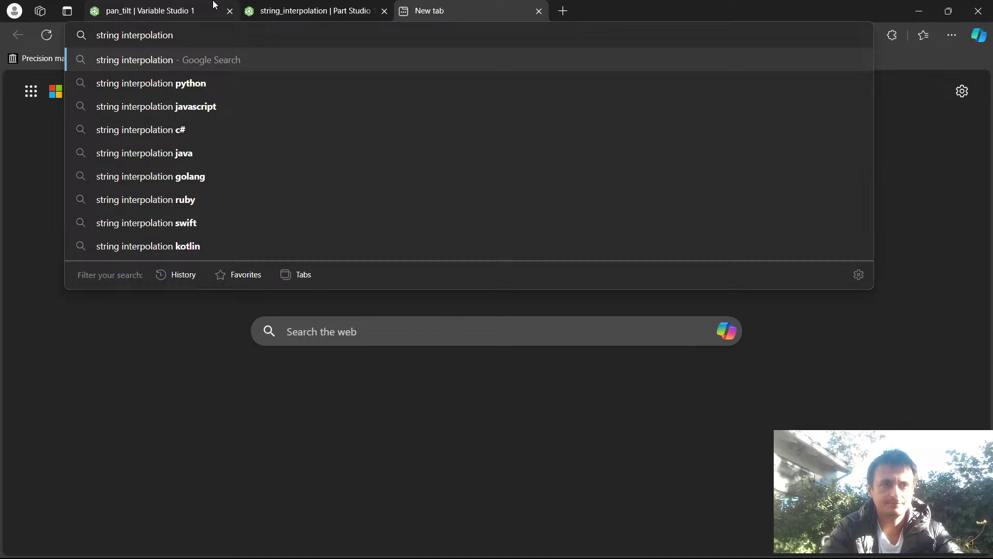
{"action": "type", "text": "f"}
{"action": "key", "text": "BackSpace"}
{"action": "type", "text": "onshape"}
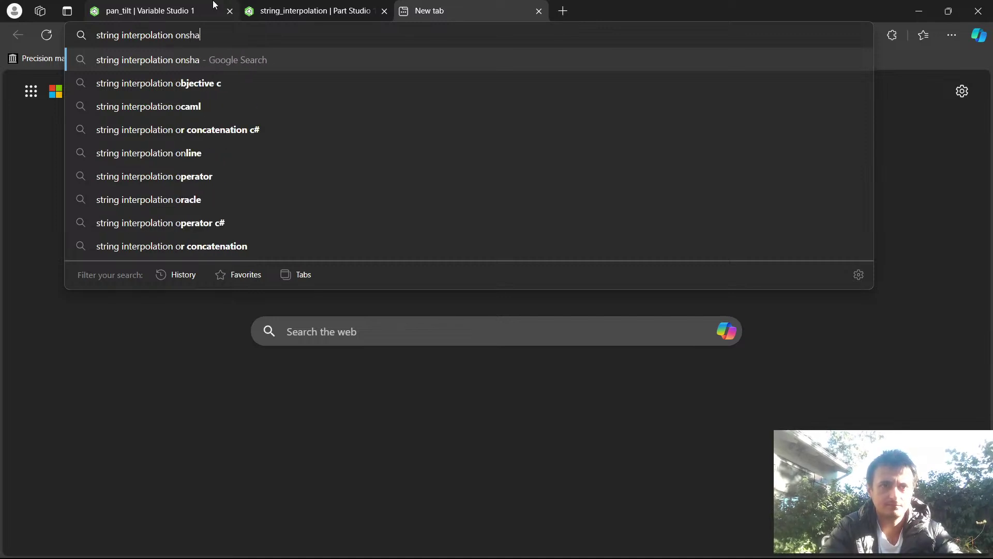
{"action": "key", "text": "Return"}
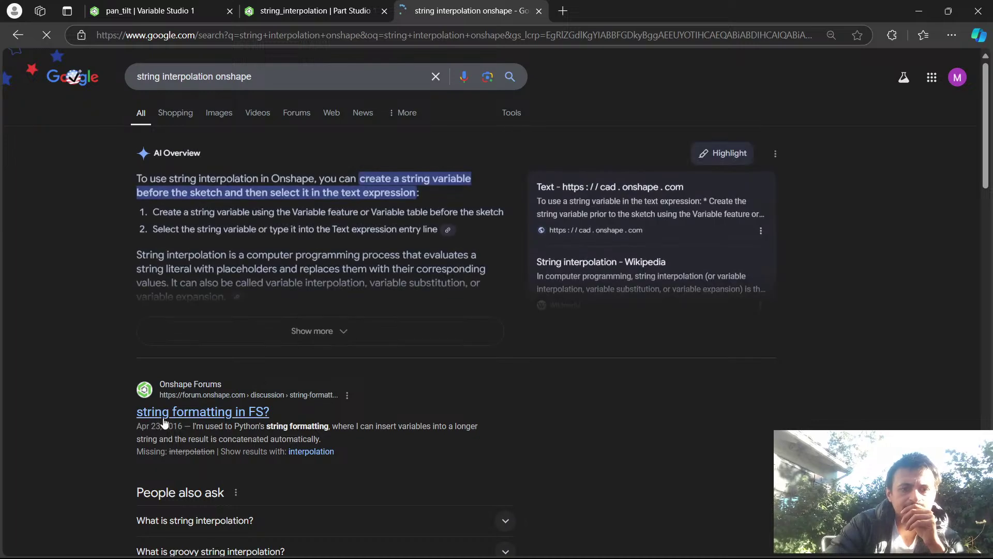
Open the "string formatting in FS?" forum thread in its own tab and read the question and the reply.
{"action": "scroll", "coordinate": [167, 417], "scroll_direction": "down", "scroll_amount": 6}
{"action": "middle_click", "coordinate": [288, 86]}
{"action": "key", "text": "ctrl+Tab"}
{"action": "scroll", "coordinate": [251, 362], "scroll_direction": "down", "scroll_amount": 4}
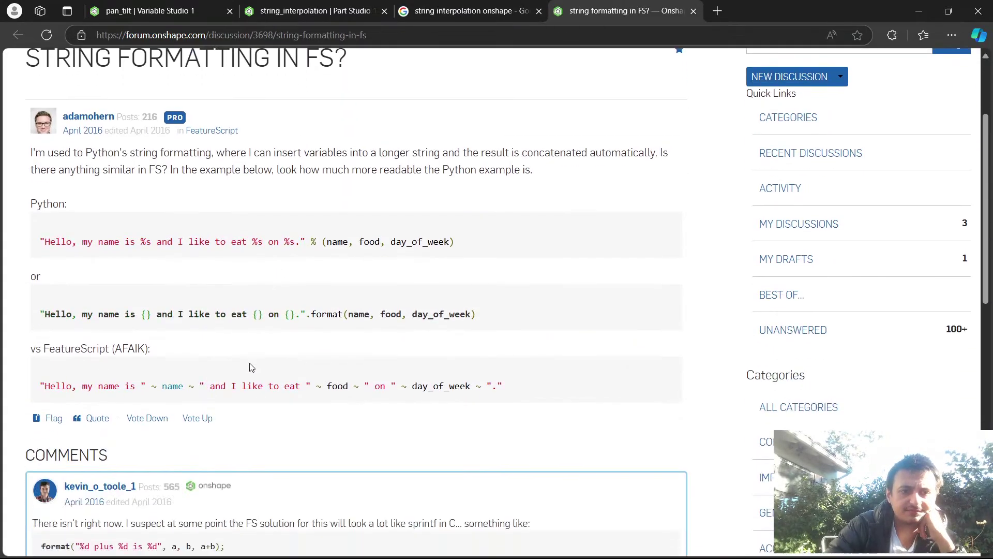
{"action": "scroll", "coordinate": [246, 354], "scroll_direction": "down", "scroll_amount": 4}
{"action": "left_click_drag", "start_coordinate": [228, 290], "coordinate": [104, 291]}
{"action": "left_click", "coordinate": [105, 291]}
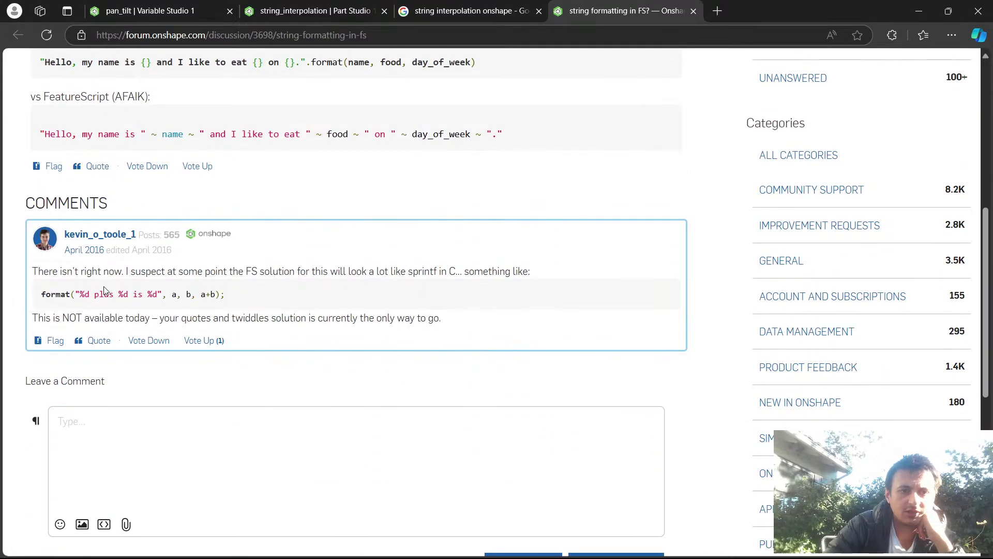
{"action": "scroll", "coordinate": [124, 252], "scroll_direction": "up", "scroll_amount": 7}
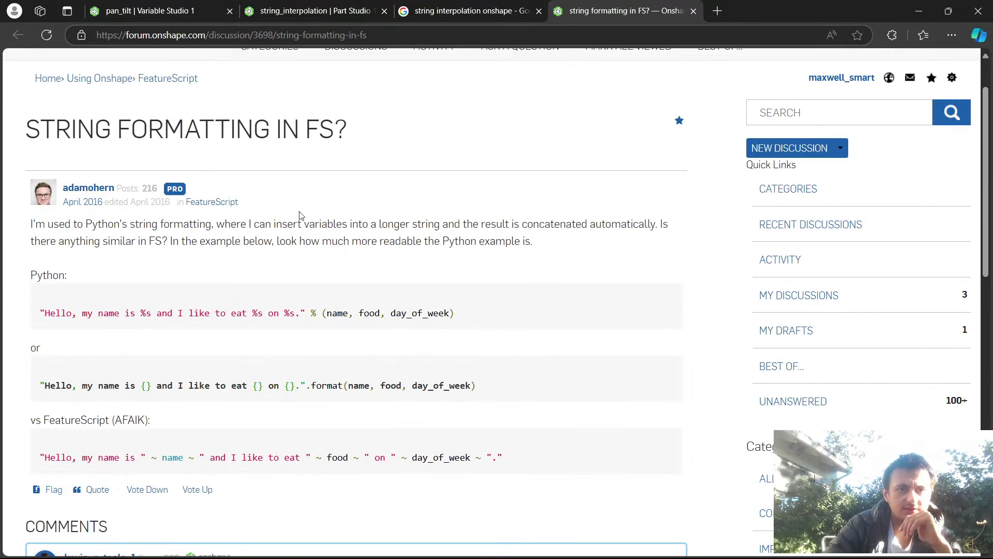
Search the web for "using variables in text onshape" in a new tab and open the "Using Variables in text" forum thread.
{"action": "left_click", "coordinate": [717, 11]}
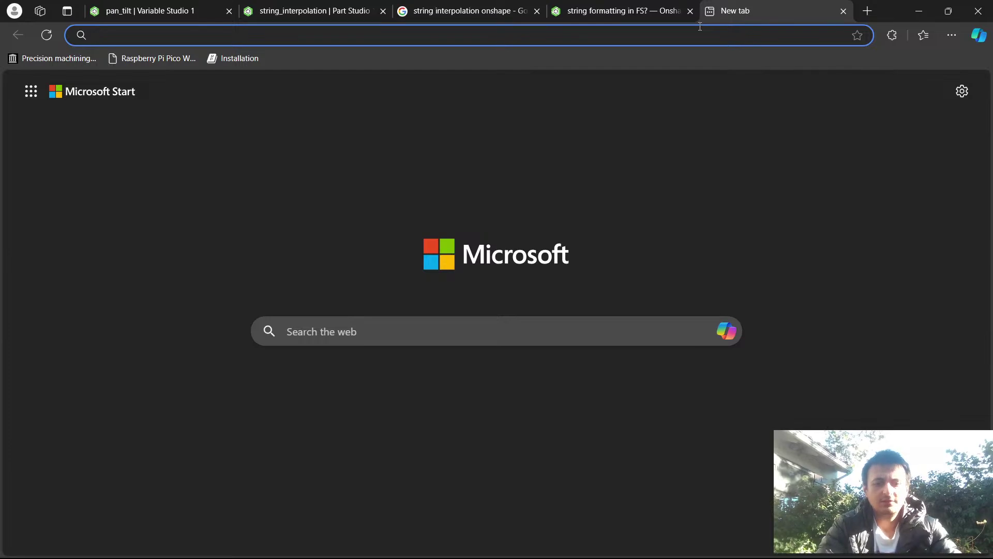
{"action": "type", "text": "using variables in "}
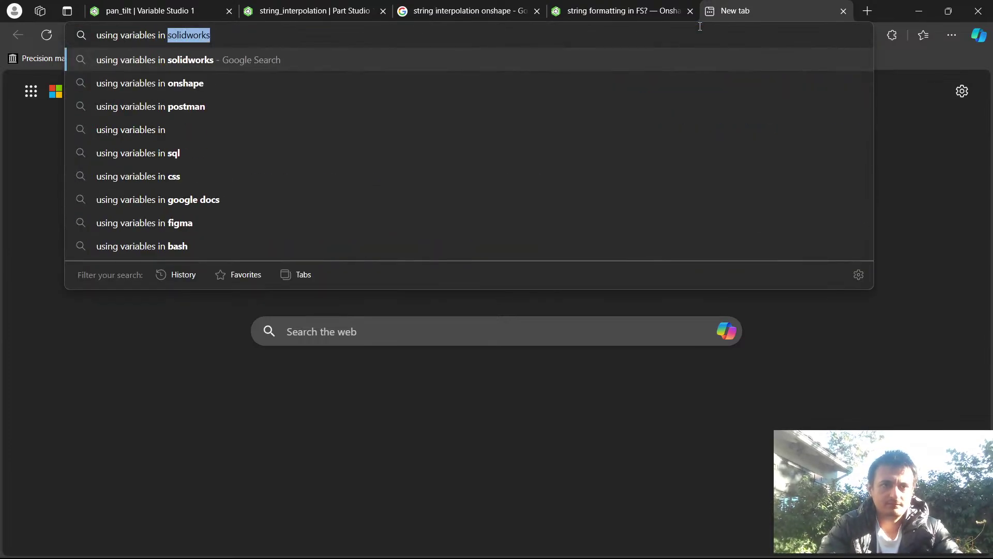
{"action": "type", "text": "text onshape"}
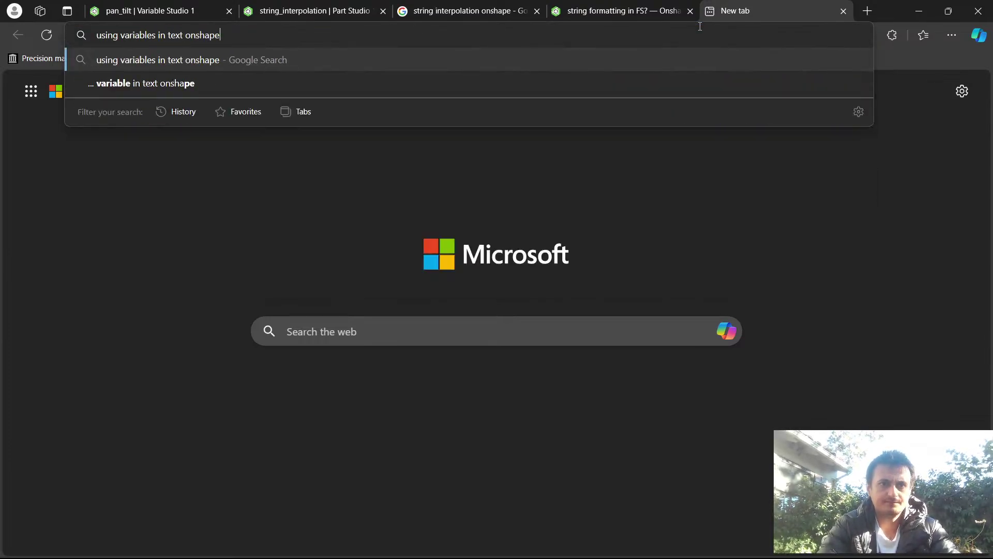
{"action": "key", "text": "Return"}
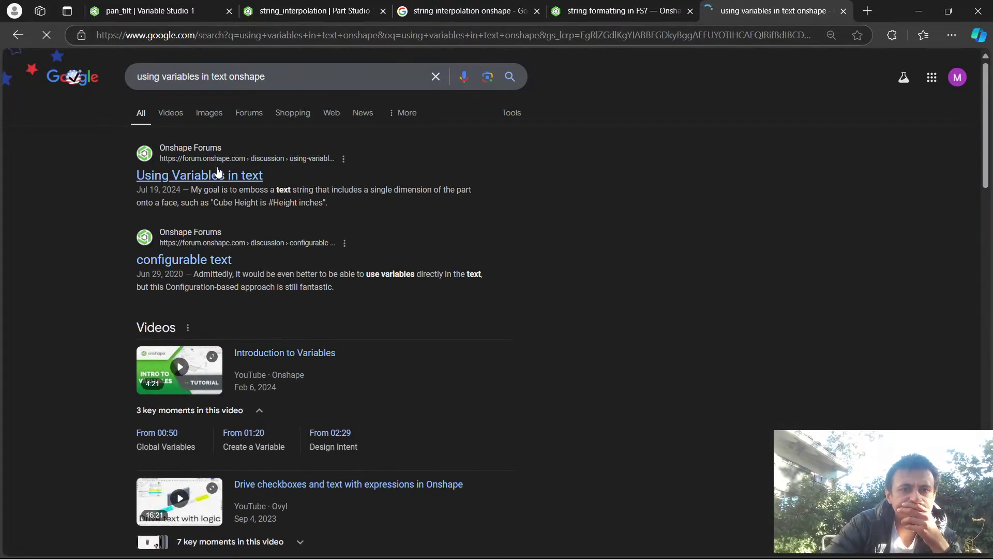
{"action": "left_click", "coordinate": [217, 175]}
Read the "Using Variables in text" question and its answer about converting the text box to an expression with toString.
{"action": "scroll", "coordinate": [424, 243], "scroll_direction": "down", "scroll_amount": 6}
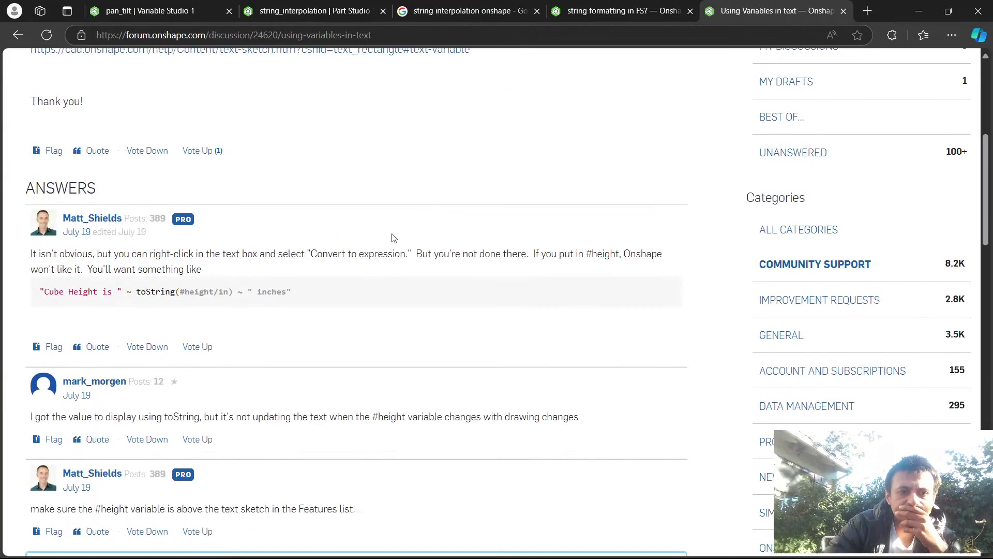
{"action": "left_click_drag", "start_coordinate": [281, 280], "coordinate": [26, 250]}
{"action": "left_click", "coordinate": [26, 250]}
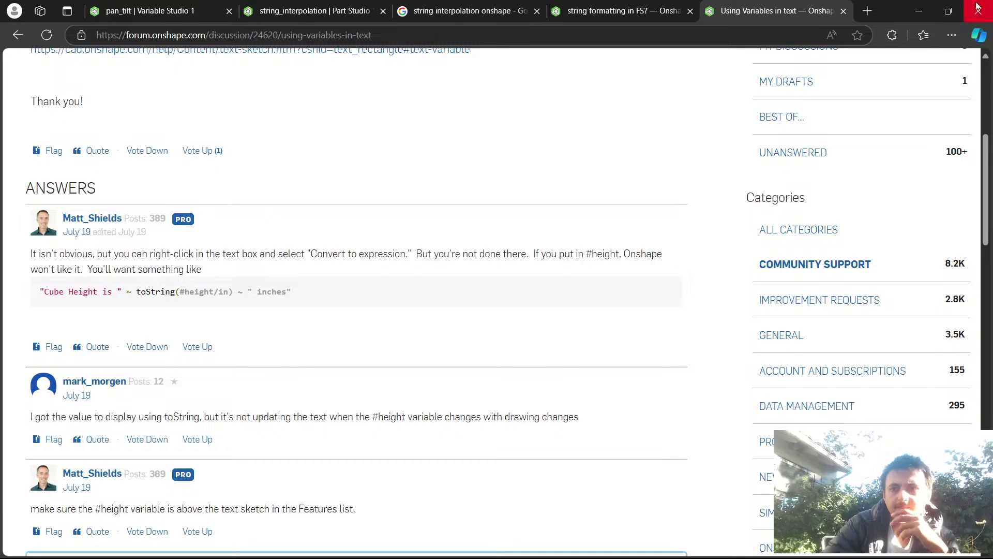
{"action": "key", "text": "alt+Tab"}
{"action": "key", "text": "Escape"}
{"action": "scroll", "coordinate": [339, 104], "scroll_direction": "up", "scroll_amount": 4}
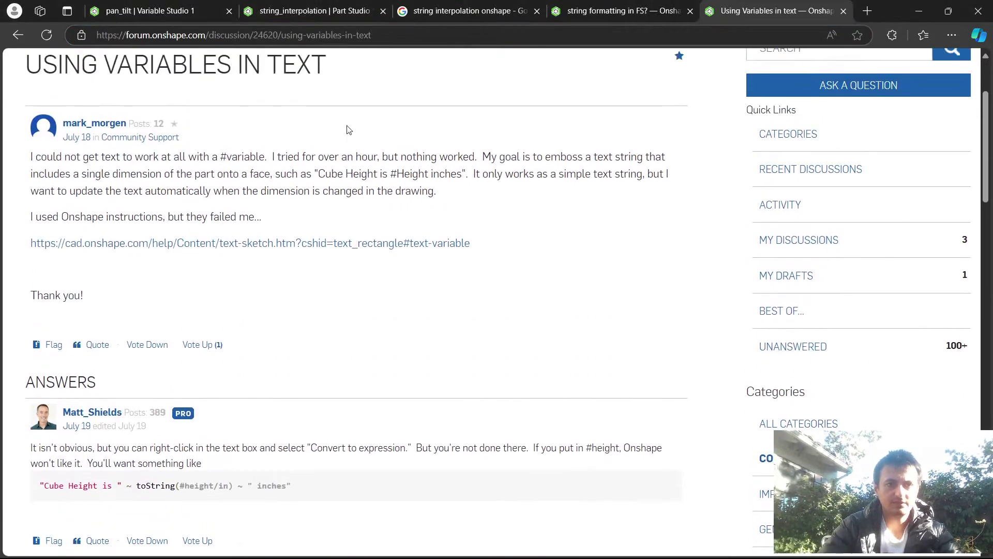
{"action": "scroll", "coordinate": [354, 121], "scroll_direction": "up", "scroll_amount": 3}
{"action": "scroll", "coordinate": [355, 121], "scroll_direction": "down", "scroll_amount": 3}
{"action": "scroll", "coordinate": [355, 121], "scroll_direction": "up", "scroll_amount": 1}
{"action": "scroll", "coordinate": [355, 121], "scroll_direction": "down", "scroll_amount": 1}
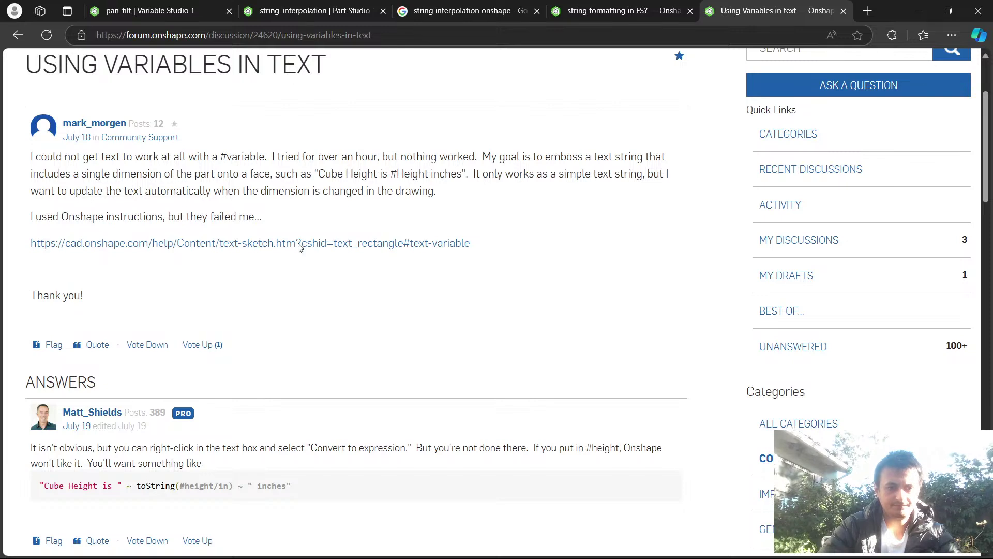
{"action": "scroll", "coordinate": [239, 424], "scroll_direction": "down", "scroll_amount": 1}
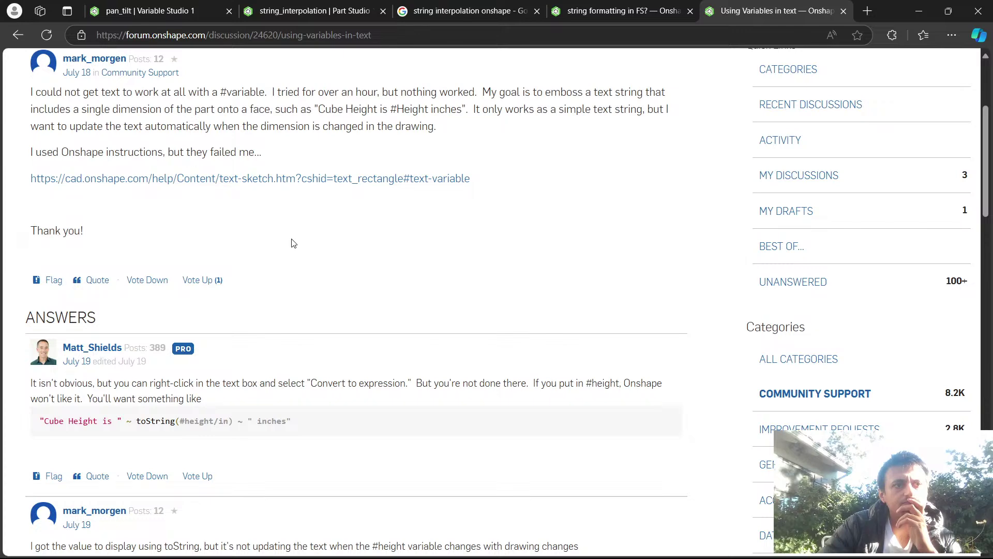
{"action": "key", "text": "alt+Tab"}
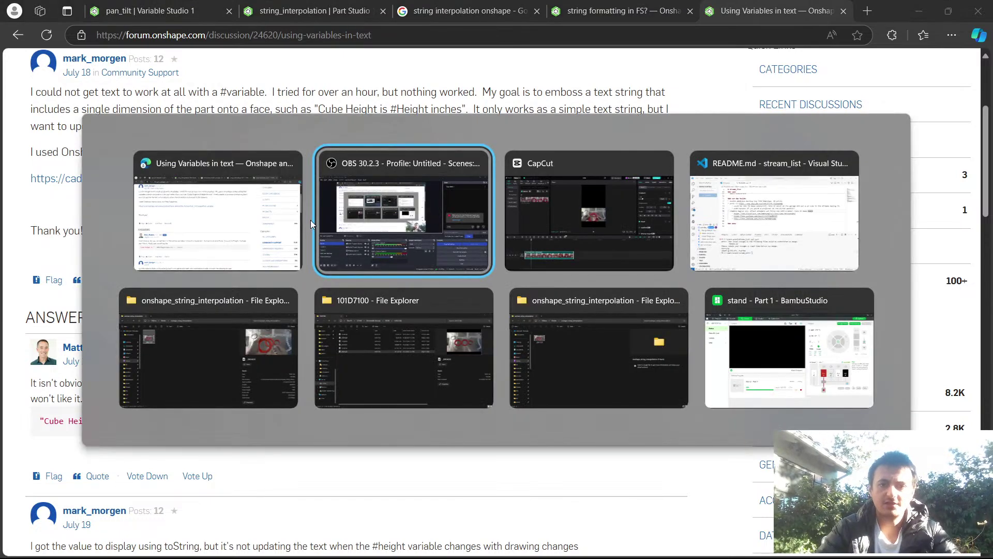
{"action": "key", "text": "alt+shift+Tab"}
{"action": "key", "text": "alt+Tab"}
{"action": "key", "text": "alt+Tab"}
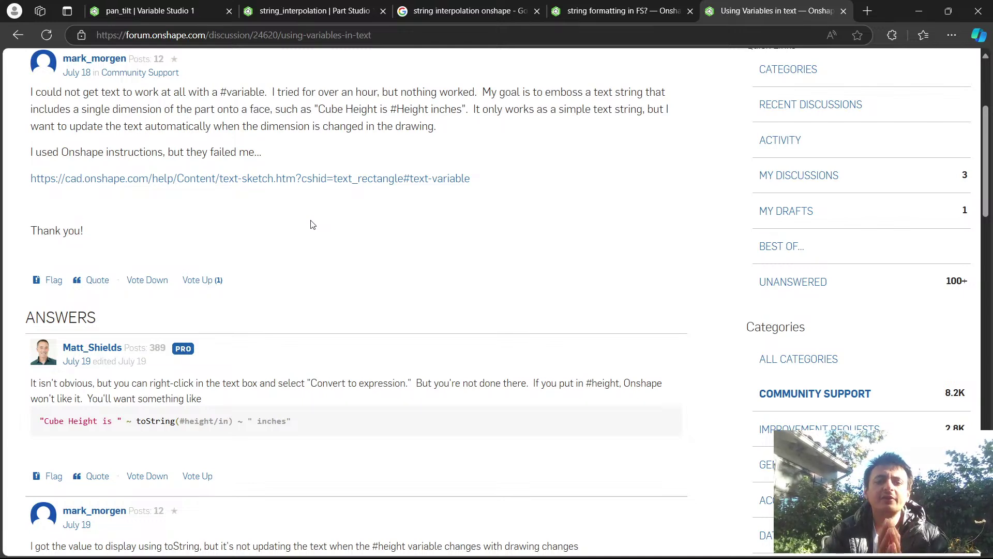
{"action": "key", "text": "alt+Tab"}
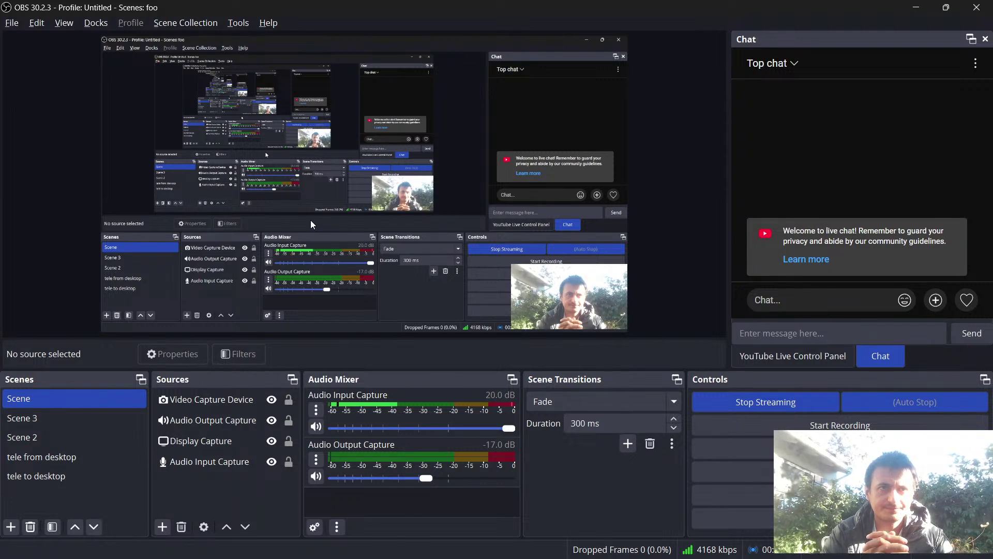
Switch to the stream_list project in Visual Studio Code and create a file named string_interp_script.md.
{"action": "key", "text": "alt+Tab"}
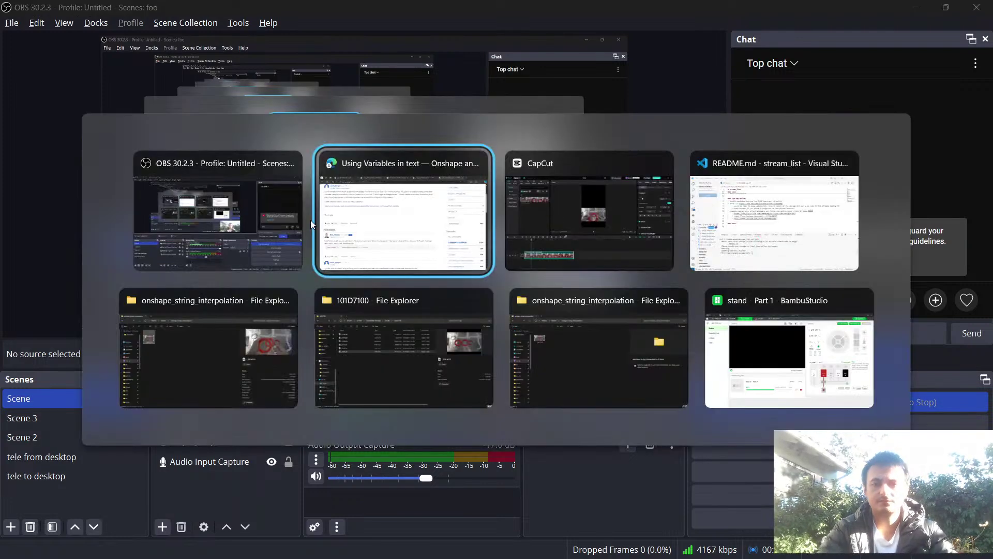
{"action": "key", "text": "alt+Tab"}
{"action": "key", "text": "alt+Tab"}
{"action": "key", "text": "alt+shift+Tab"}
{"action": "key", "text": "alt+Tab"}
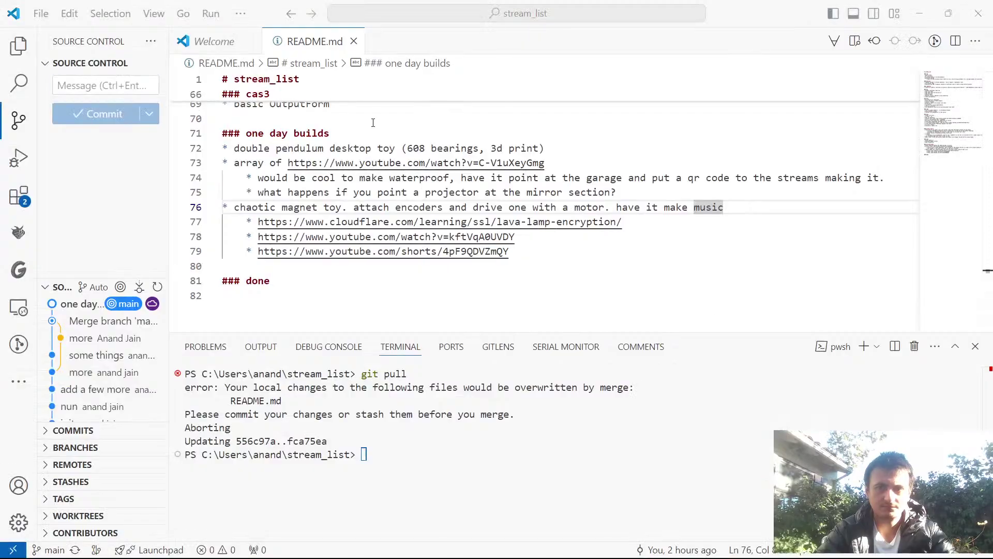
{"action": "key", "text": "ctrl+shift+e"}
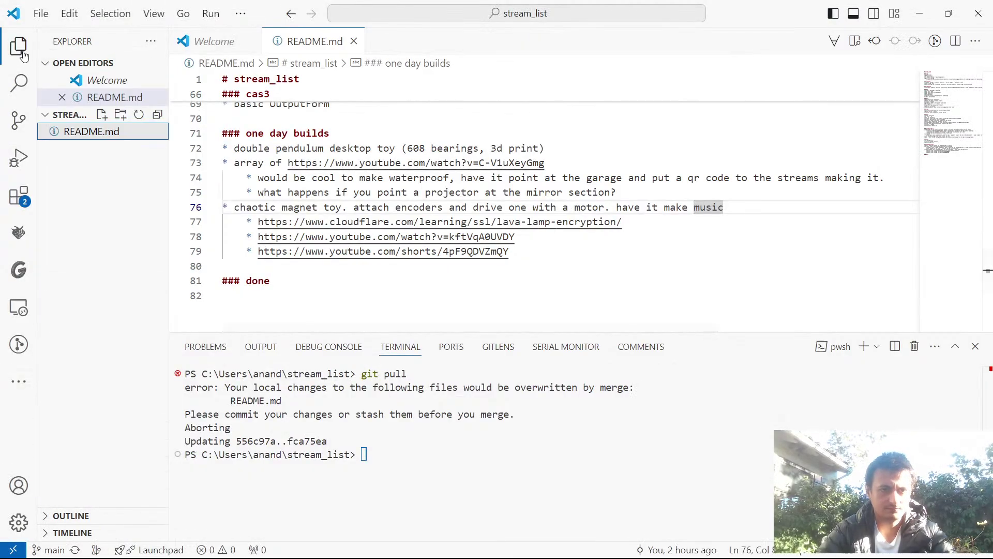
{"action": "double_click", "coordinate": [128, 280]}
{"action": "type", "text": "string_interp_script.nd"}
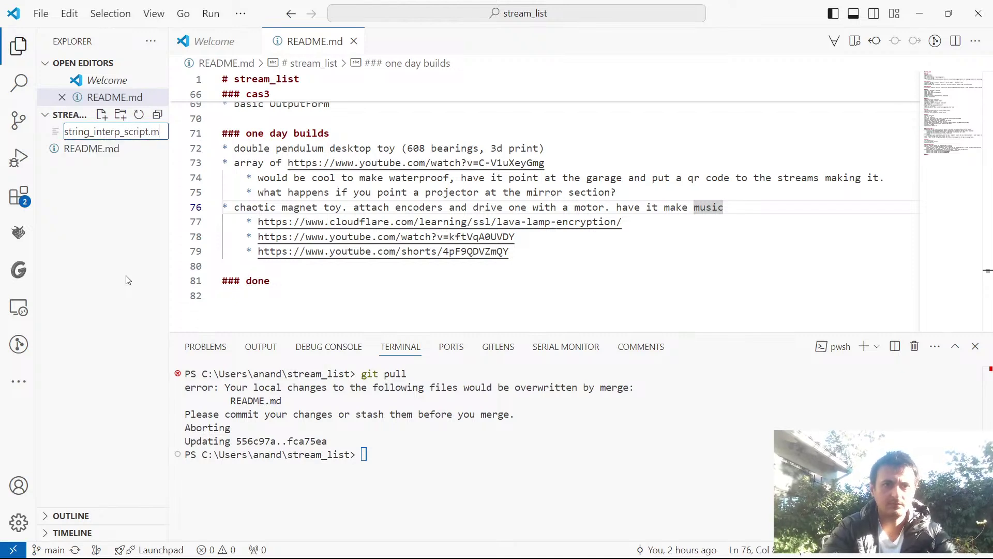
{"action": "type", "text": "d"}
{"action": "key", "text": "Return"}
On line 3 of string_interp_script.md, start the opening sentence with "when prototyping with 3d prints, its common to".
{"action": "key", "text": "Return"}
{"action": "key", "text": "Return"}
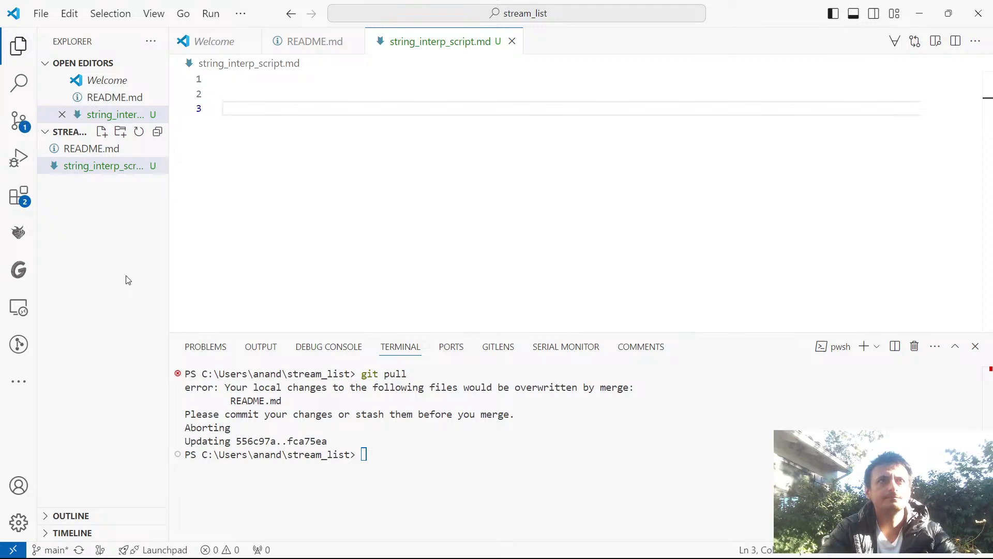
{"action": "type", "text": "when pro"}
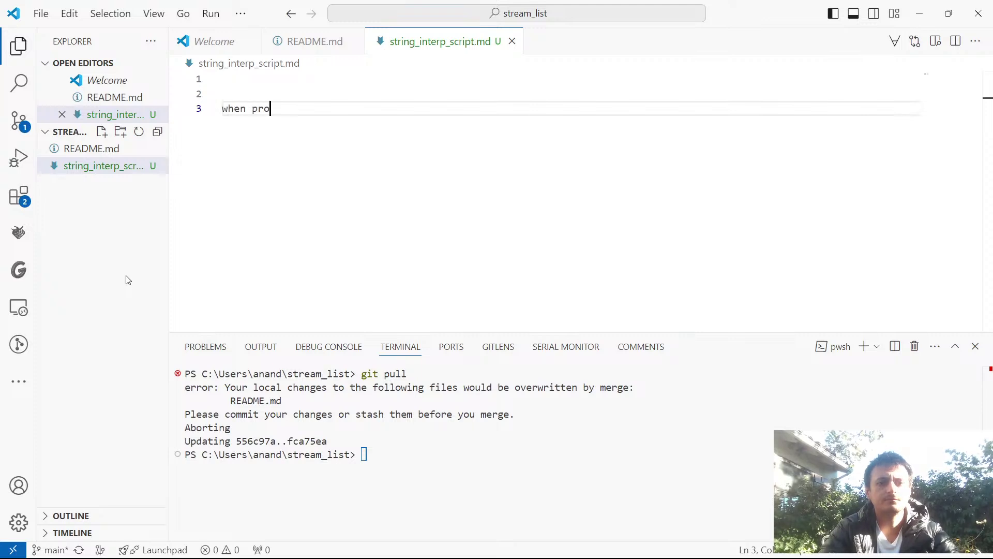
{"action": "type", "text": "totyping wi"}
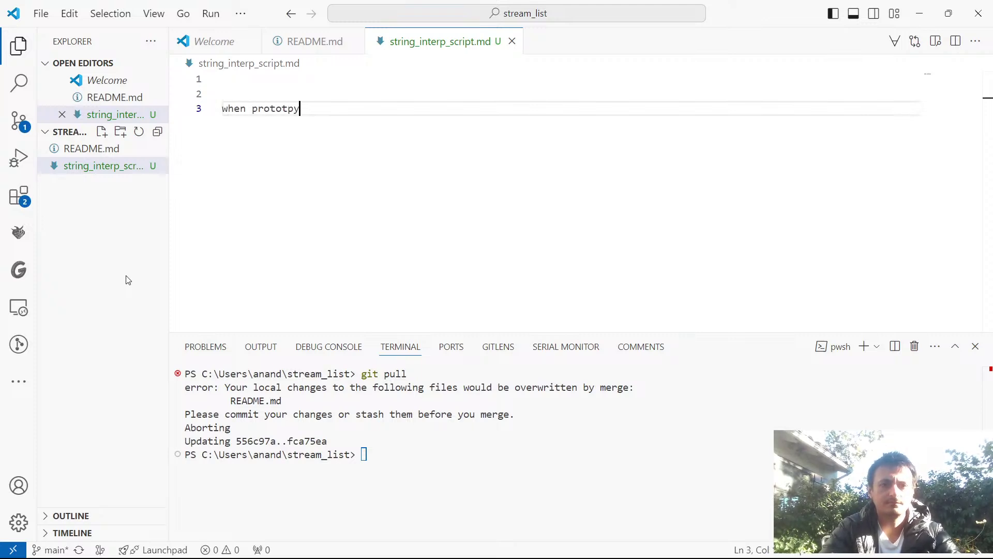
{"action": "type", "text": "th 3d prints, its common to have"}
{"action": "key", "text": "BackSpace"}
{"action": "key", "text": "BackSpace"}
{"action": "key", "text": "BackSpace"}
{"action": "key", "text": "BackSpace"}
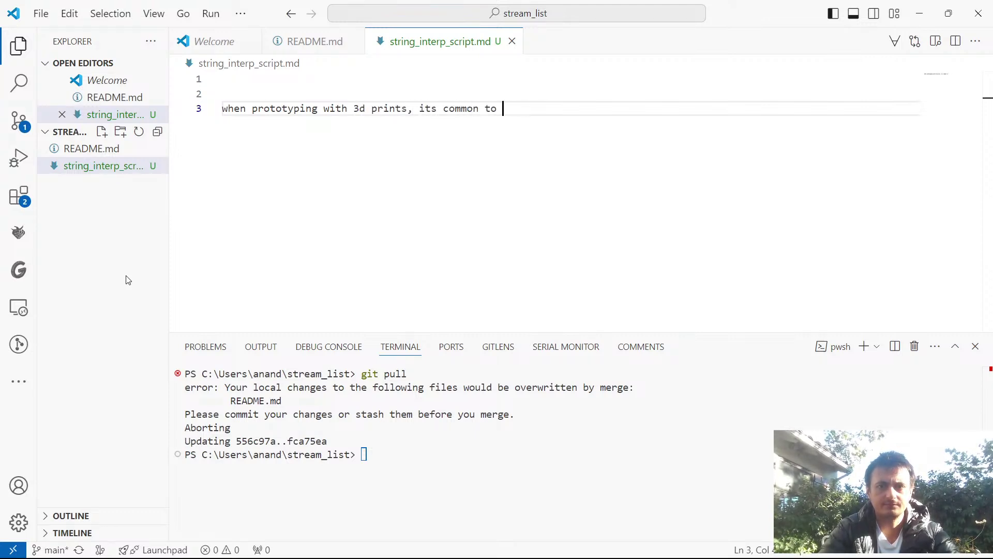
Complete the opening sentence with "print a bunch of slightly different models where a few parameters are tweaked.".
{"action": "type", "text": "print a bunch of sli"}
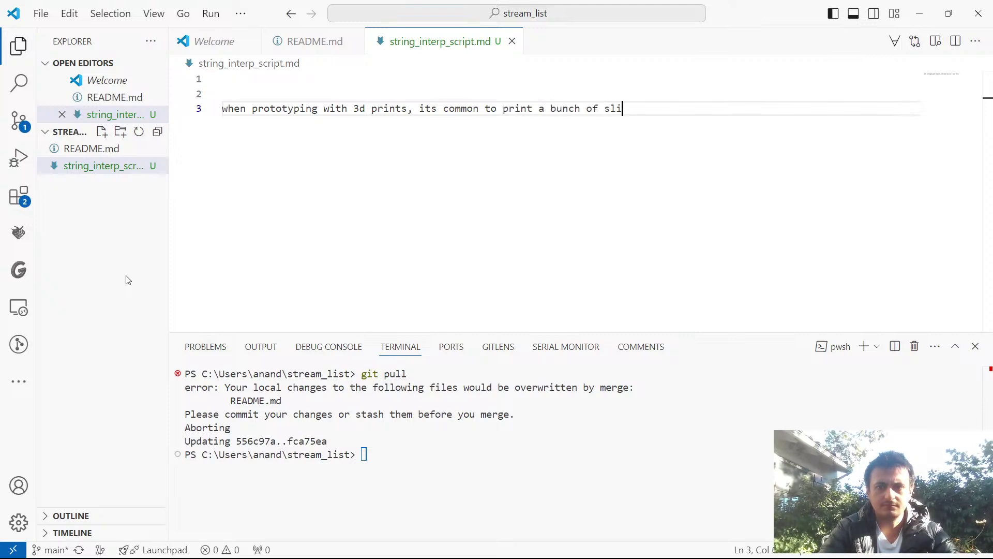
{"action": "type", "text": "ghtly differe"}
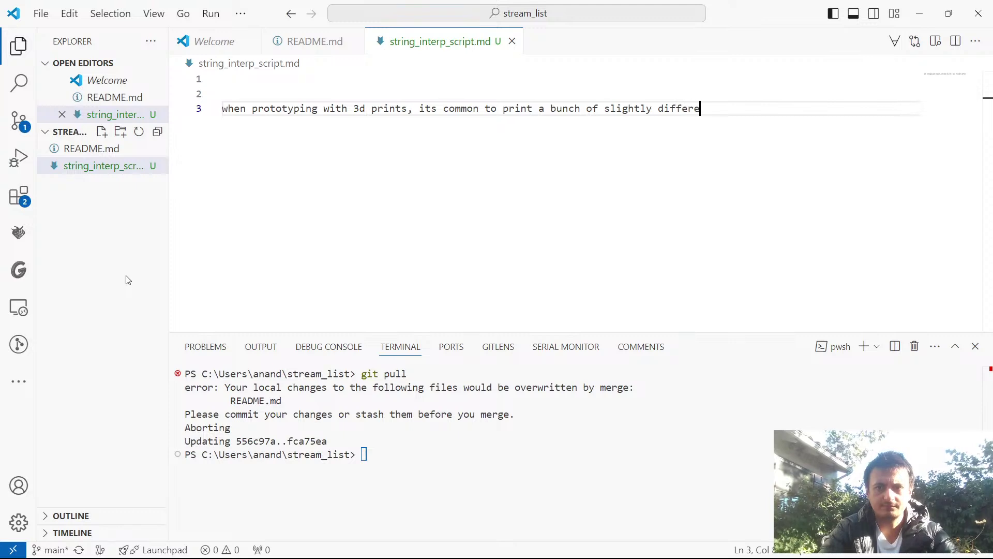
{"action": "type", "text": "nt models "}
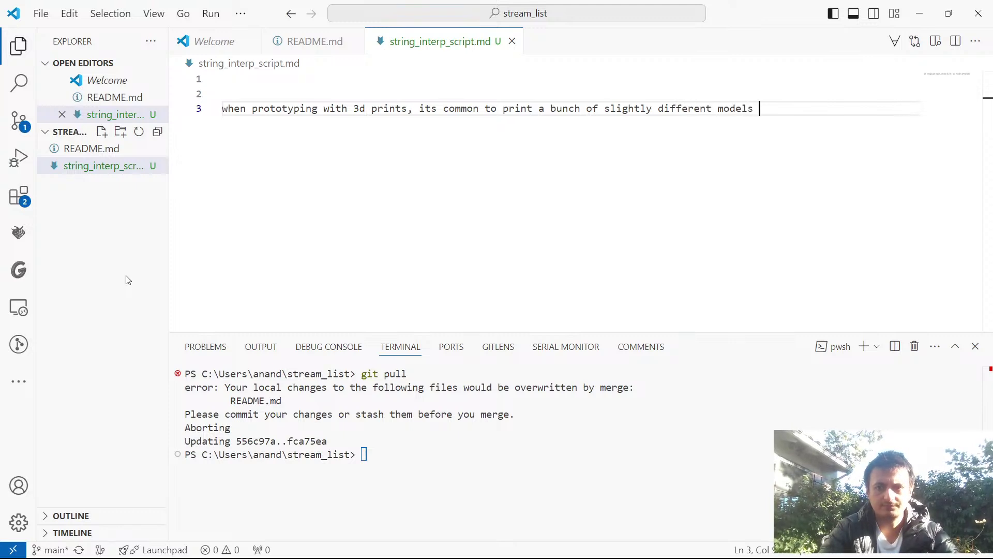
{"action": "type", "text": "where a few par"}
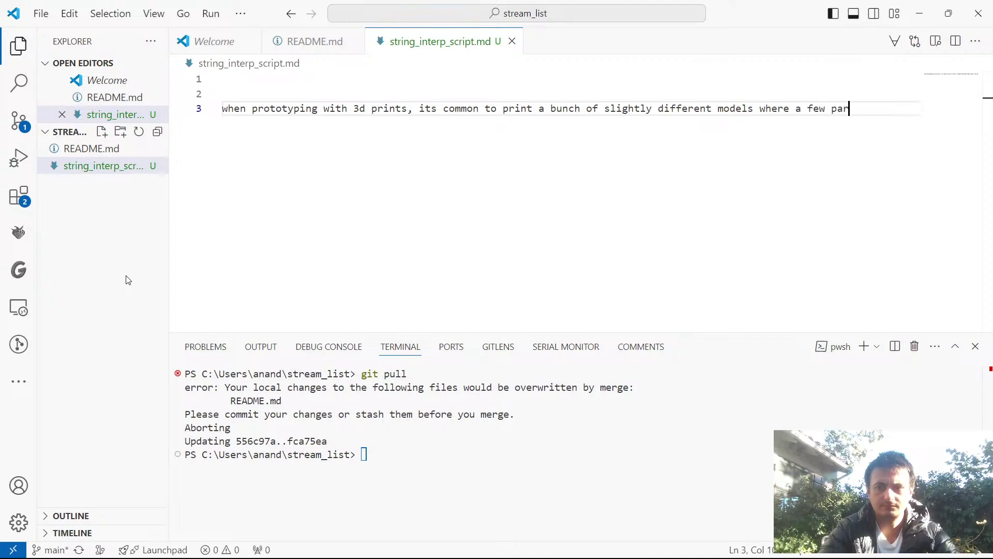
{"action": "type", "text": "ameters are twea"}
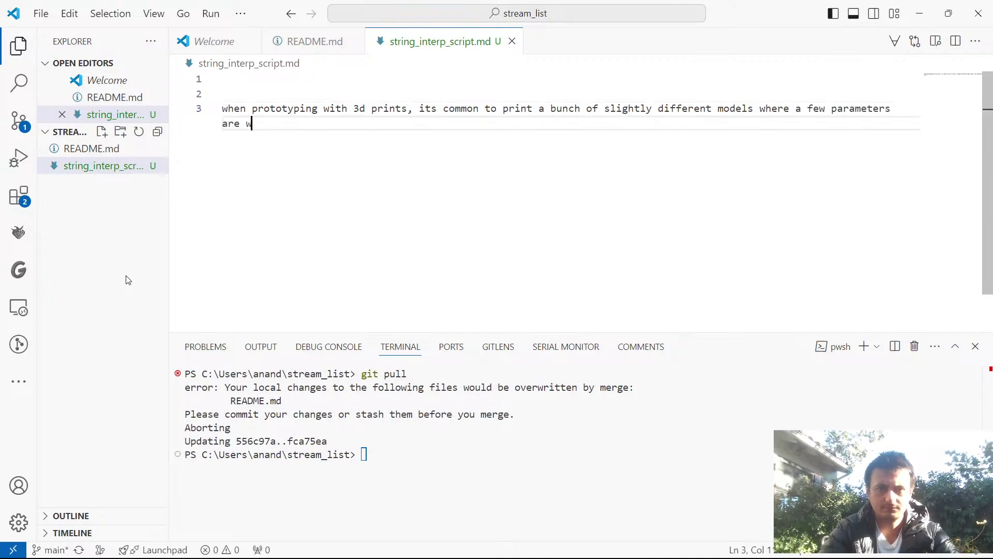
{"action": "type", "text": "ked"}
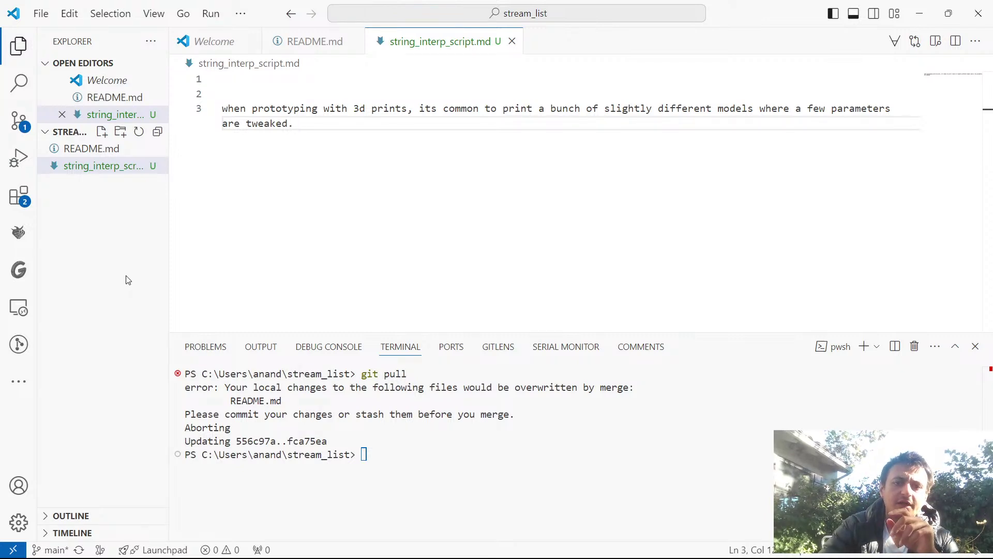
Remove "with 3d prints" from the opening sentence and add a new line below it.
{"action": "left_click_drag", "start_coordinate": [372, 108], "coordinate": [408, 109]}
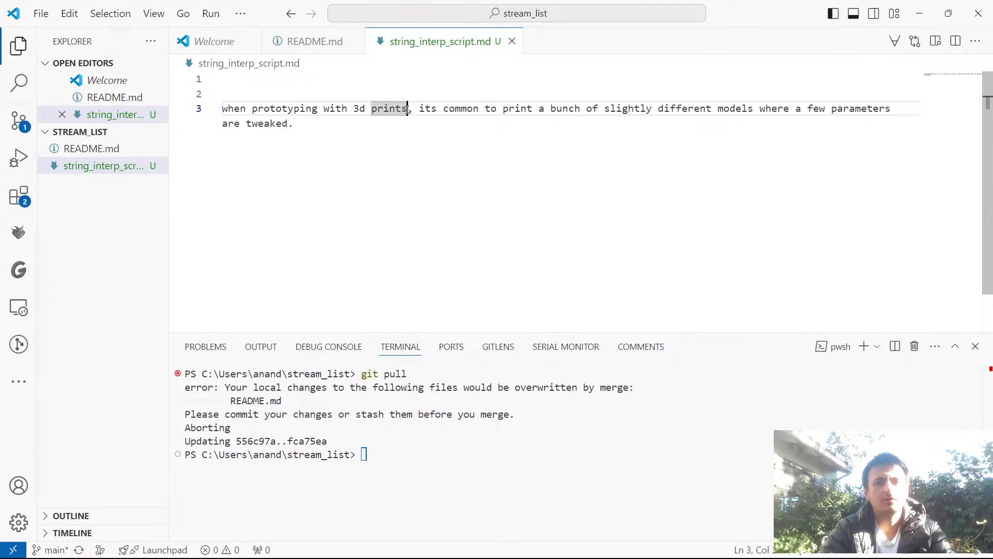
{"action": "key", "text": "ctrl+BackSpace"}
{"action": "key", "text": "ctrl+BackSpace"}
{"action": "key", "text": "ctrl+BackSpace"}
{"action": "key", "text": "BackSpace"}
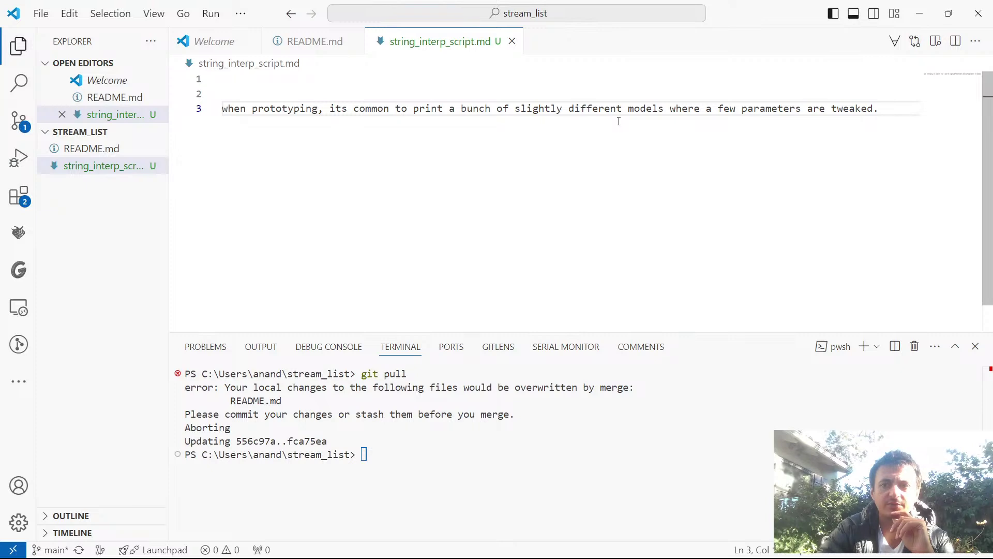
{"action": "key", "text": "Return"}
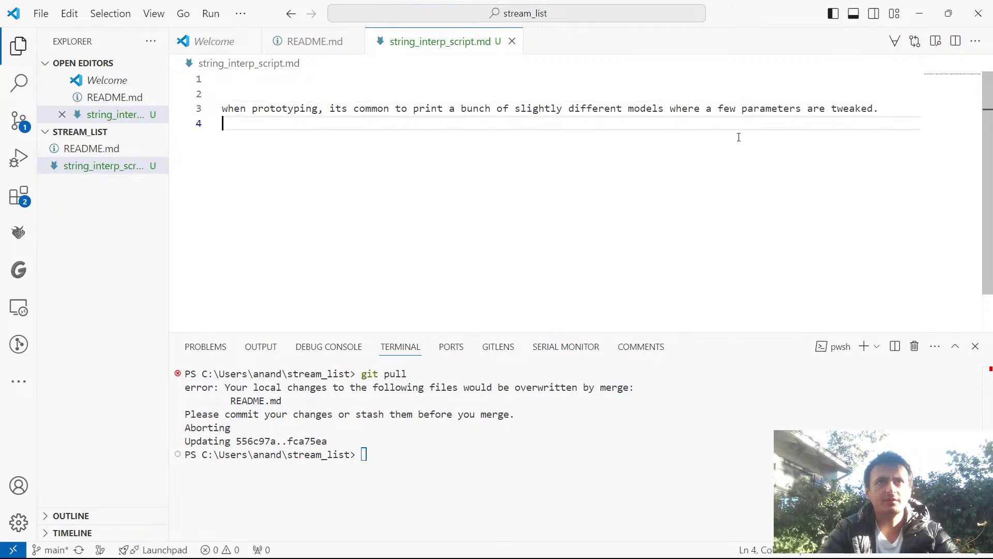
{"action": "type", "text": "wh"}
{"action": "type", "text": "whil"}
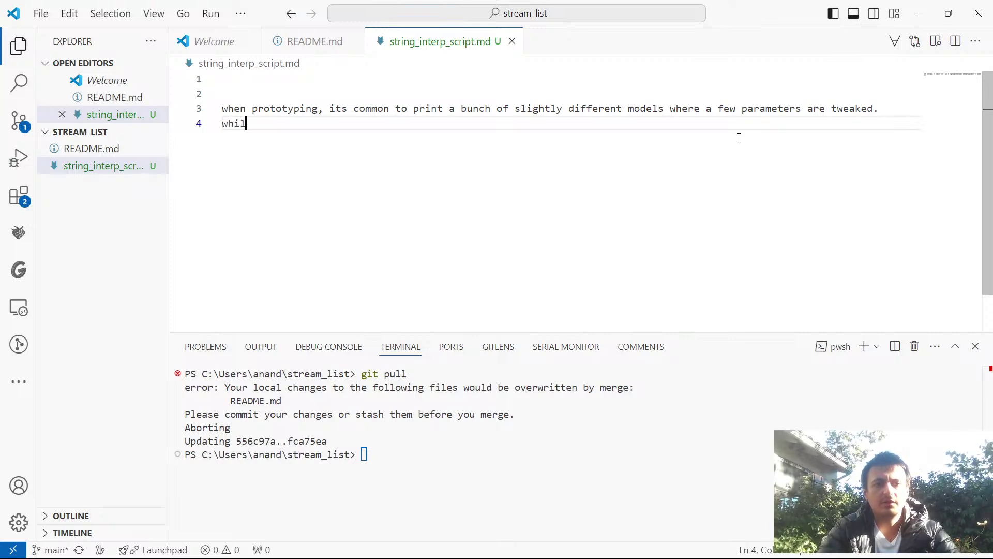
{"action": "type", "text": "e you could"}
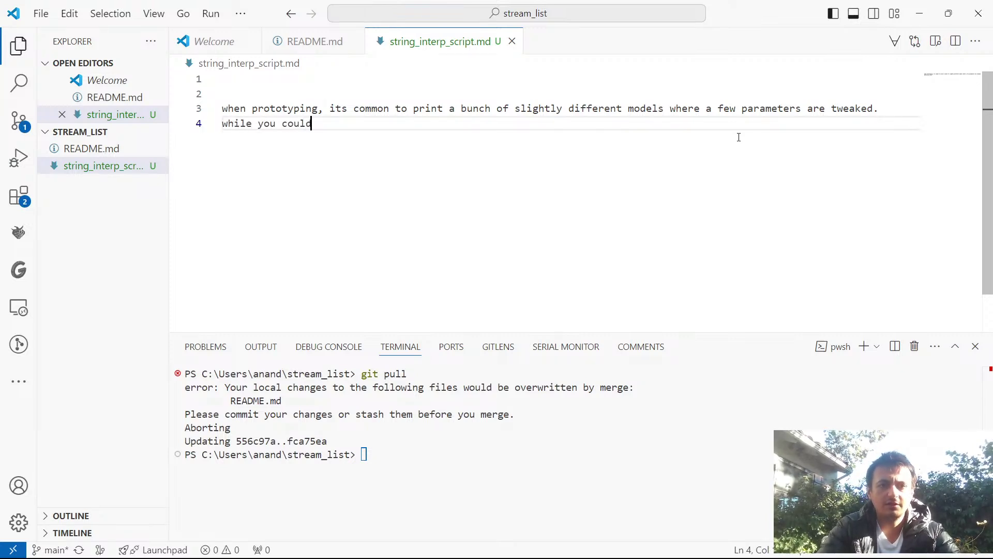
{"action": "type", "text": " just manuall"}
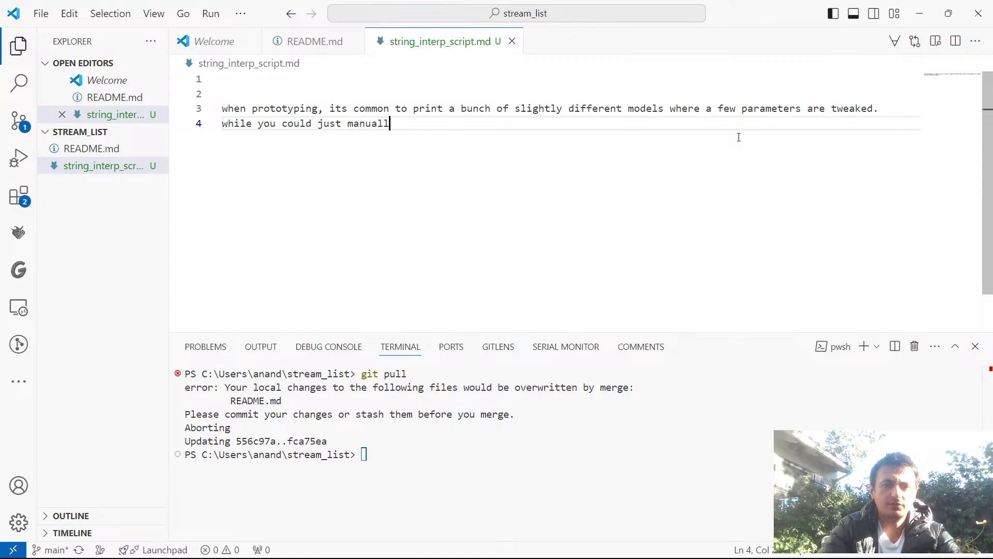
{"action": "type", "text": "y write the parameters on eac"}
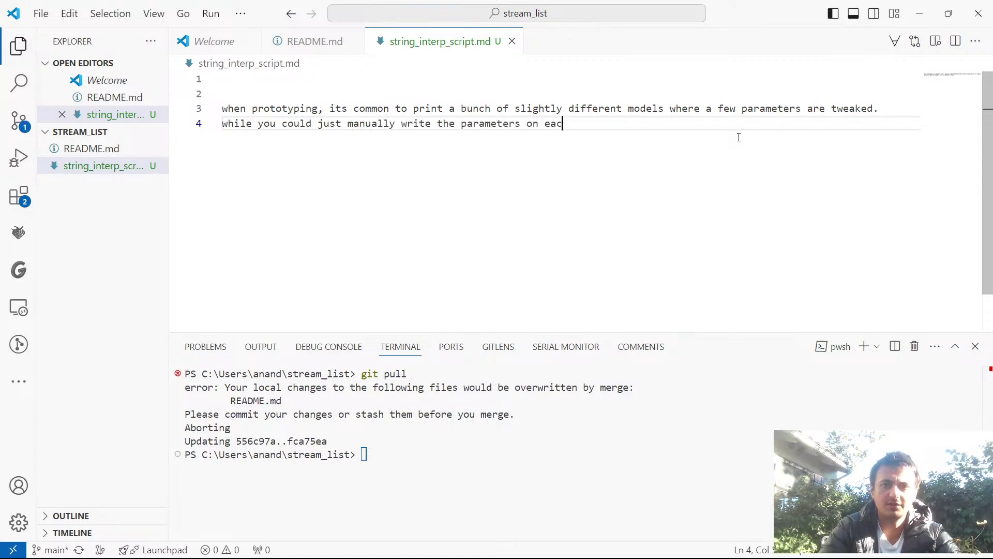
{"action": "type", "text": "h mode"}
{"action": "key", "text": "ctrl+BackSpace"}
{"action": "key", "text": "ctrl+BackSpace"}
{"action": "key", "text": "ctrl+BackSpace"}
{"action": "key", "text": "ctrl+BackSpace"}
{"action": "key", "text": "ctrl+BackSpace"}
{"action": "key", "text": "ctrl+BackSpace"}
{"action": "key", "text": "ctrl+BackSpace"}
{"action": "key", "text": "ctrl+BackSpace"}
{"action": "key", "text": "ctrl+BackSpace"}
{"action": "key", "text": "ctrl+BackSpace"}
{"action": "key", "text": "ctrl+BackSpace"}
Write "its easy to lose track of which is which. for a while i've been" on line 4.
{"action": "type", "text": "its easily"}
{"action": "key", "text": "BackSpace"}
{"action": "key", "text": "BackSpace"}
{"action": "key", "text": "BackSpace"}
{"action": "key", "text": "BackSpace"}
{"action": "key", "text": "BackSpace"}
{"action": "key", "text": "BackSpace"}
{"action": "key", "text": "BackSpace"}
{"action": "key", "text": "BackSpace"}
{"action": "key", "text": "BackSpace"}
{"action": "key", "text": "BackSpace"}
{"action": "type", "text": "easy to forget whic"}
{"action": "key", "text": "BackSpace"}
{"action": "key", "text": "BackSpace"}
{"action": "key", "text": "BackSpace"}
{"action": "key", "text": "BackSpace"}
{"action": "key", "text": "BackSpace"}
{"action": "key", "text": "BackSpace"}
{"action": "key", "text": "BackSpace"}
{"action": "key", "text": "BackSpace"}
{"action": "key", "text": "BackSpace"}
{"action": "key", "text": "BackSpace"}
{"action": "key", "text": "BackSpace"}
{"action": "type", "text": "lose track of which is which. for a while i've been"}
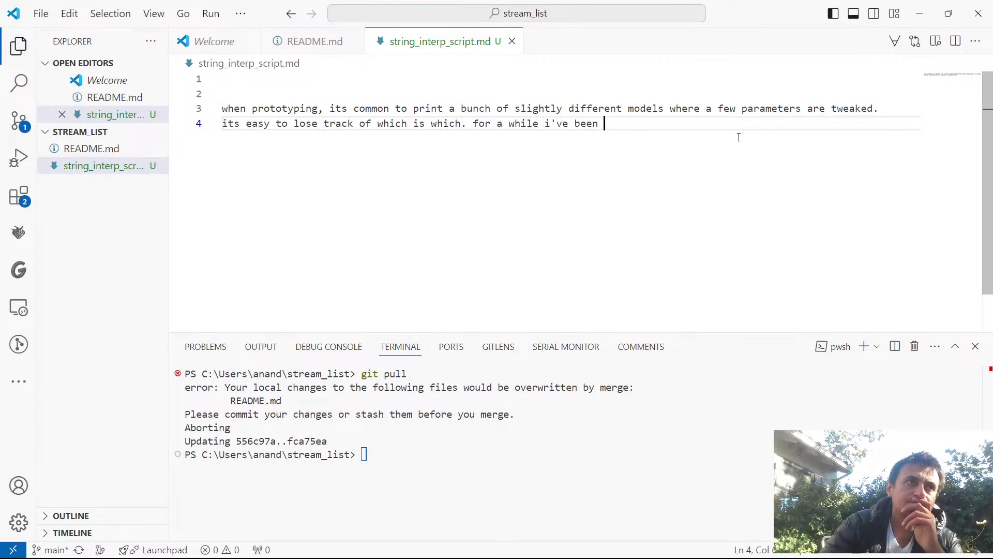
Finish the line 4 sentence with "manually just writing the values on the model with a sharpie.".
{"action": "type", "text": " manually "}
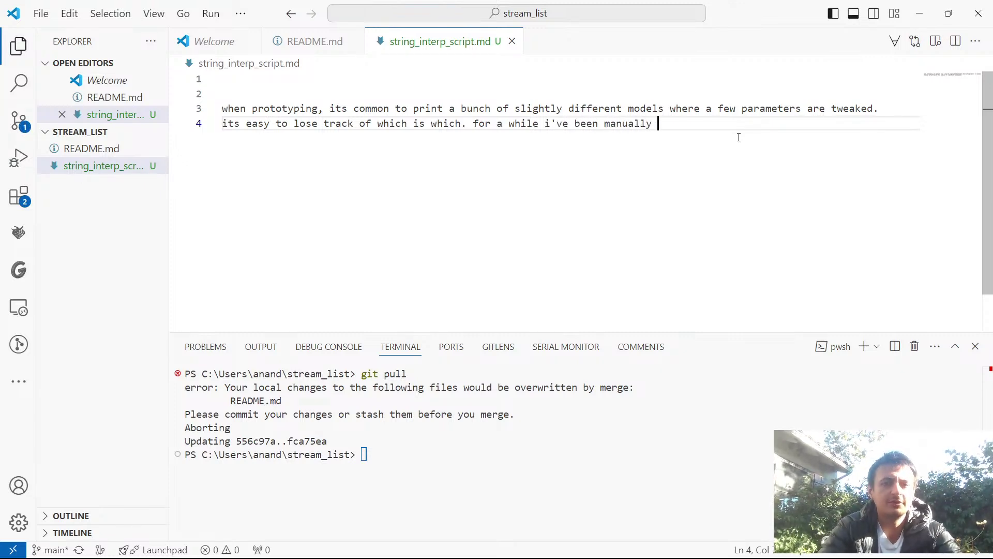
{"action": "type", "text": "just writing "}
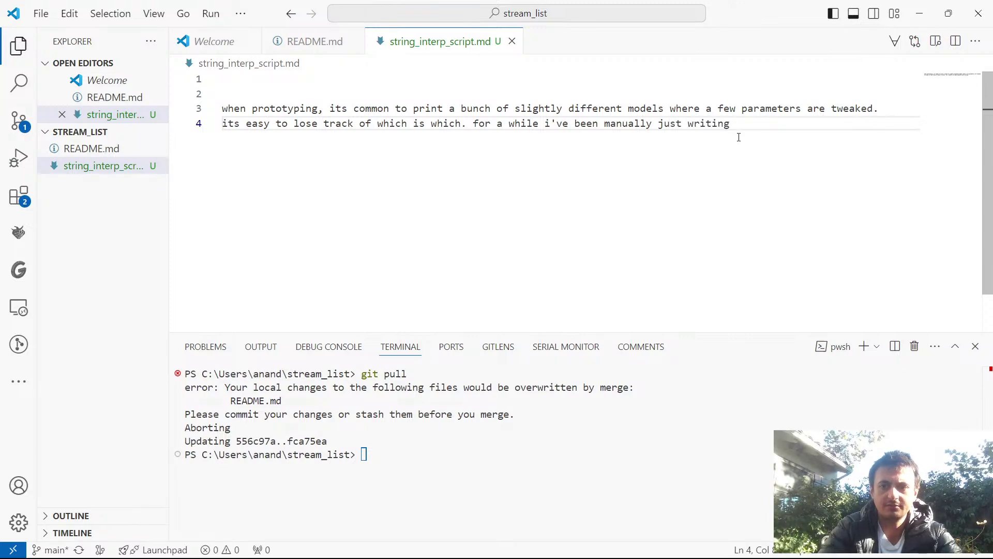
{"action": "type", "text": "the values on "}
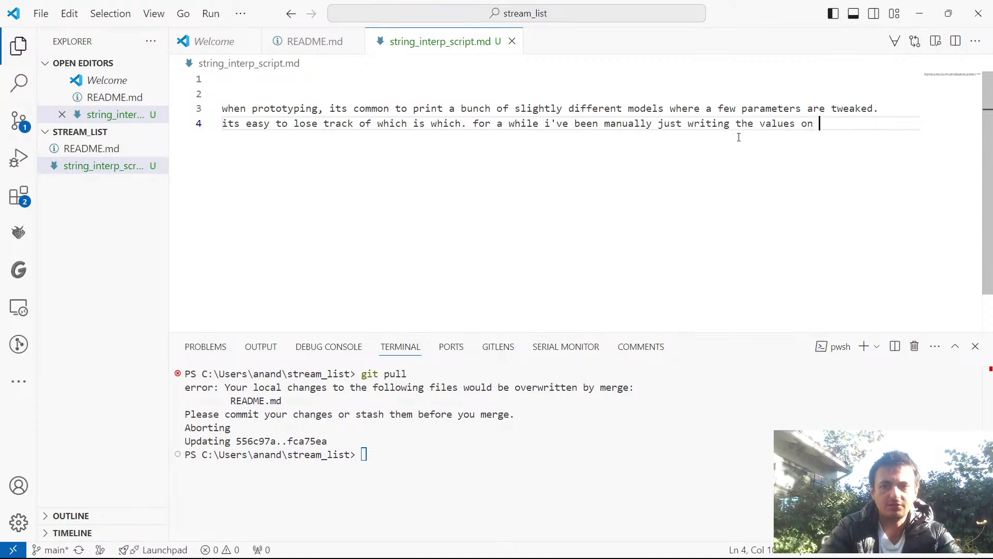
{"action": "type", "text": "the model with"}
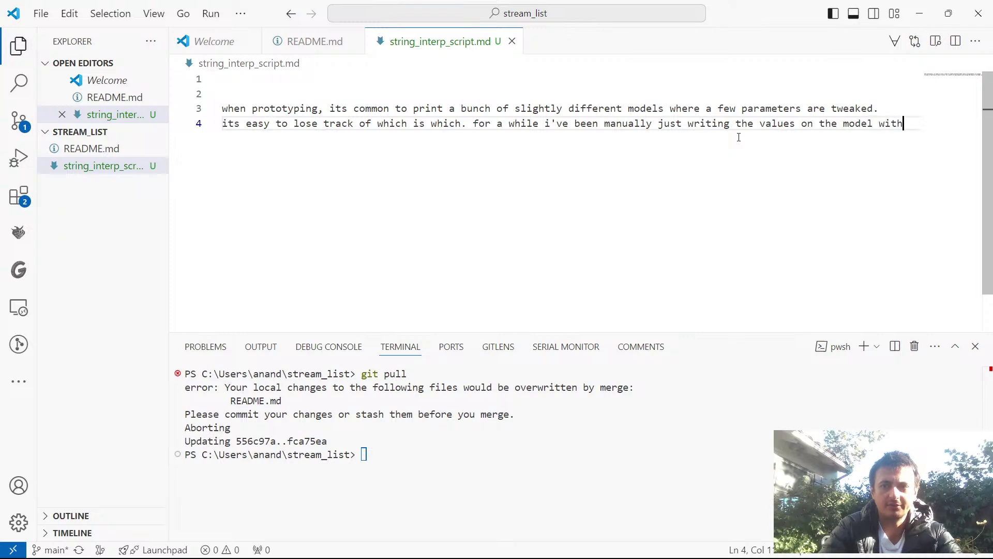
{"action": "type", "text": " a wharpie"}
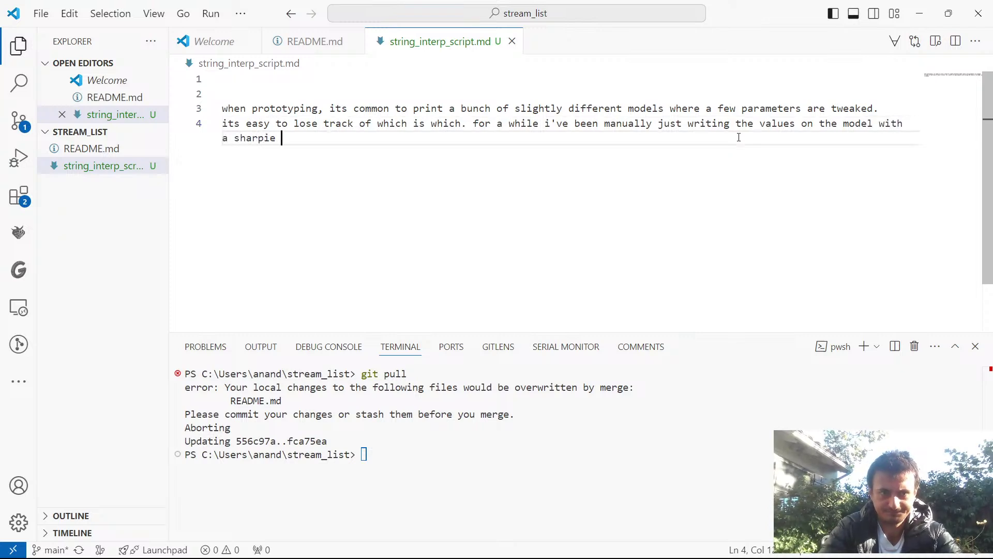
Leave a blank line and start a new paragraph with "alternatively, I could manually input text".
{"action": "key", "text": "Return"}
{"action": "key", "text": "Return"}
{"action": "type", "text": "alternatively, "}
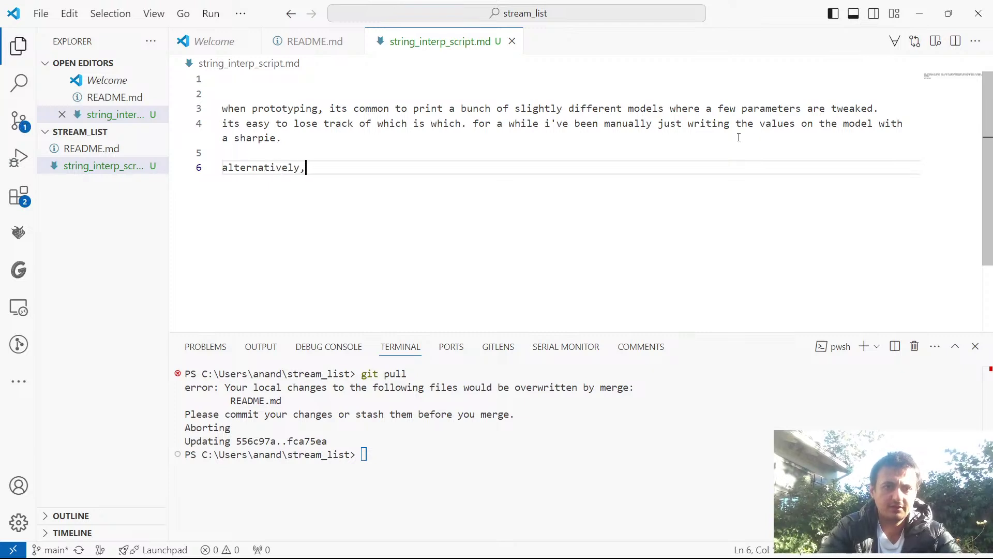
{"action": "type", "text": "I could manual"}
{"action": "key", "text": "BackSpace"}
{"action": "key", "text": "BackSpace"}
{"action": "type", "text": "ld "}
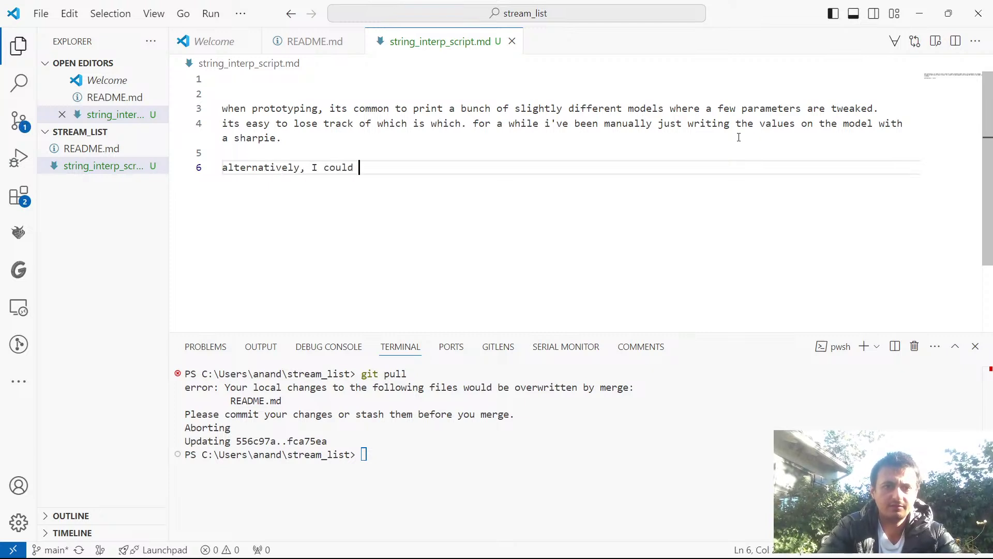
{"action": "type", "text": "manually input text onto the"}
{"action": "key", "text": "BackSpace"}
{"action": "key", "text": "BackSpace"}
{"action": "key", "text": "BackSpace"}
{"action": "key", "text": "BackSpace"}
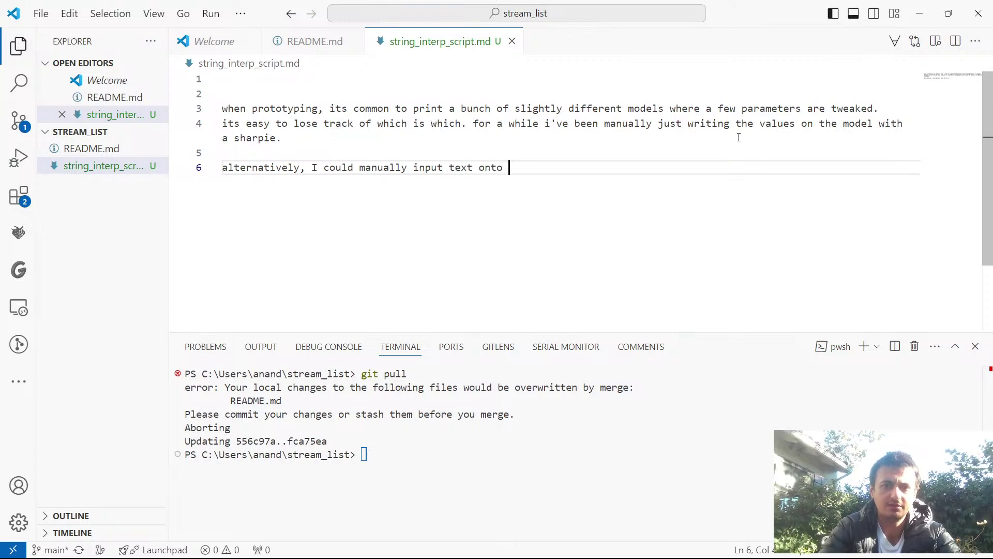
{"action": "key", "text": "BackSpace"}
{"action": "key", "text": "BackSpace"}
{"action": "key", "text": "BackSpace"}
{"action": "key", "text": "BackSpace"}
{"action": "key", "text": "BackSpace"}
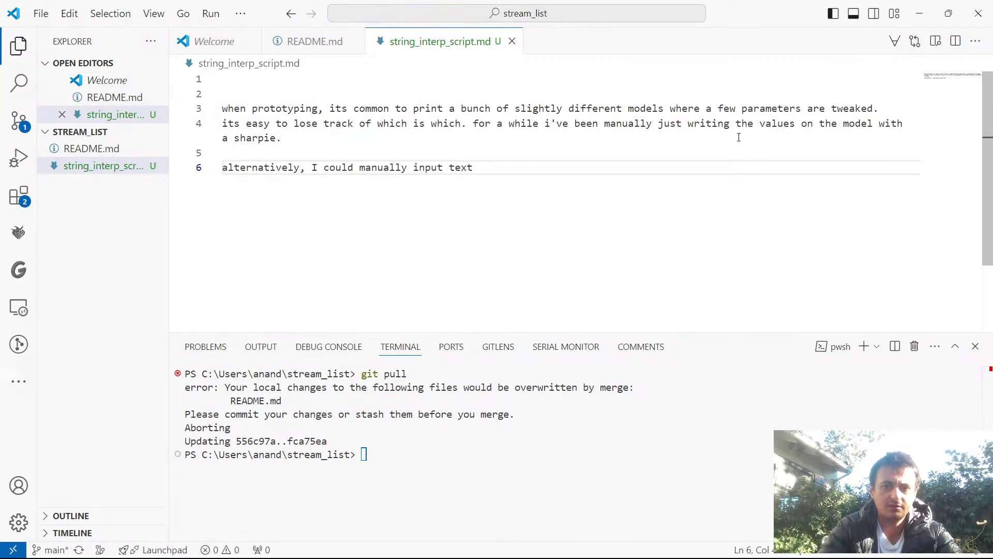
Finish the "alternatively" sentence with "as a sketch on the models face and either extrude or emboss it." and add a new line.
{"action": "type", "text": "as a s"}
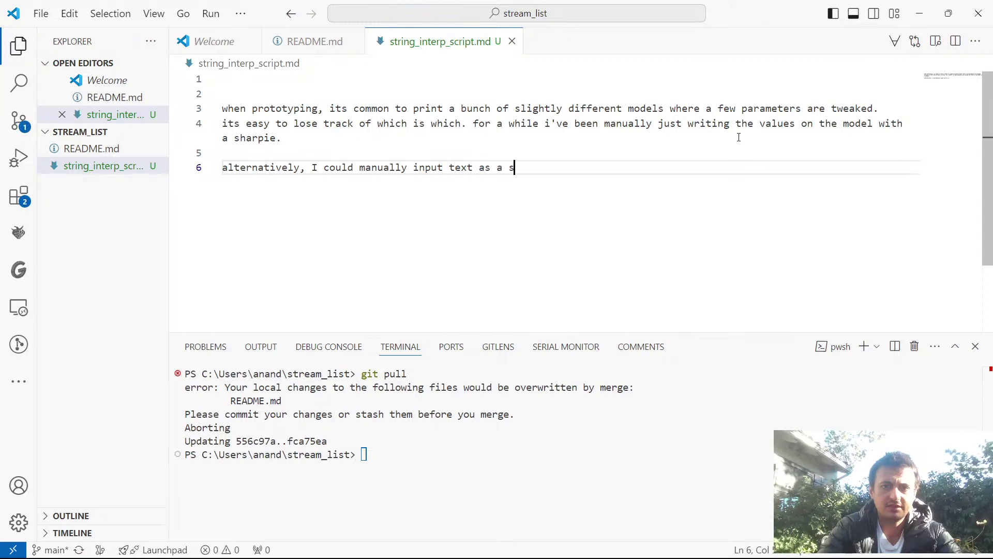
{"action": "type", "text": "ketch on the models"}
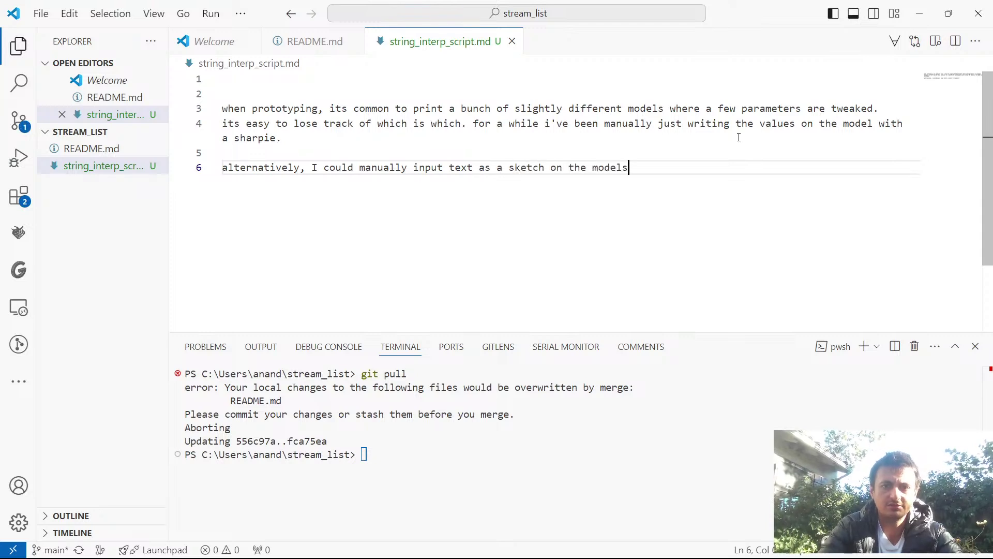
{"action": "type", "text": " face and either "}
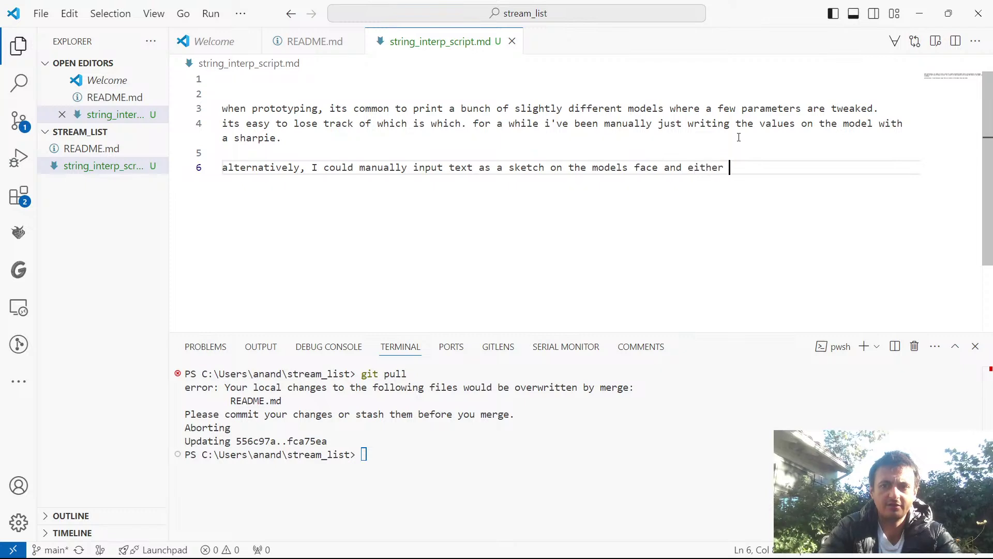
{"action": "type", "text": "extrude or"}
{"action": "key", "text": "BackSpace"}
{"action": "key", "text": "BackSpace"}
{"action": "type", "text": "rude or emboss it"}
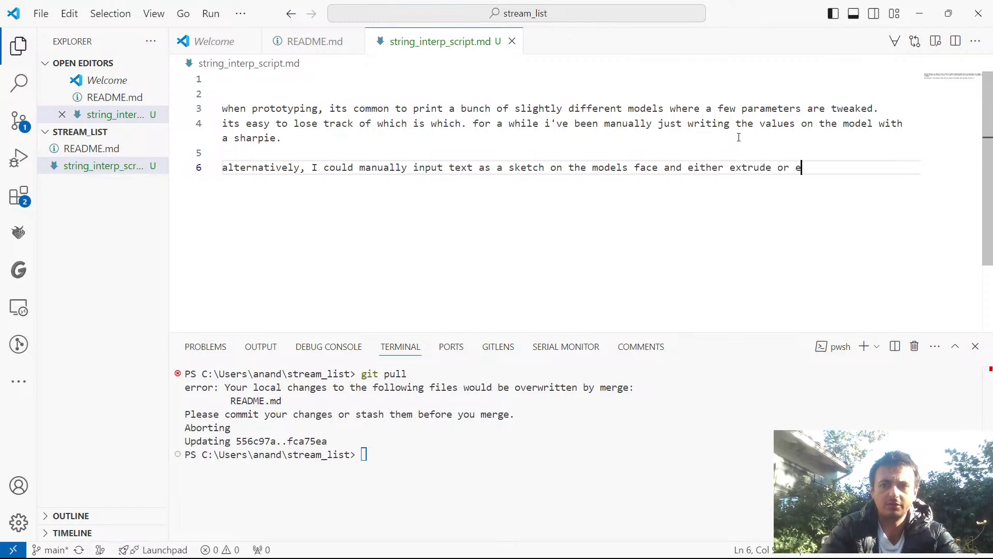
{"action": "key", "text": "Return"}
{"action": "key", "text": "Return"}
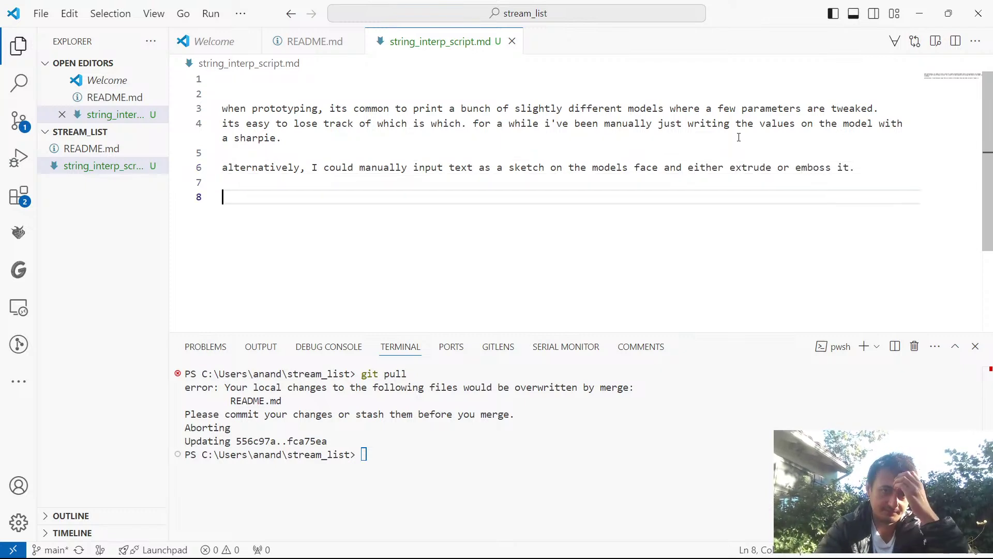
{"action": "type", "text": "however,"}
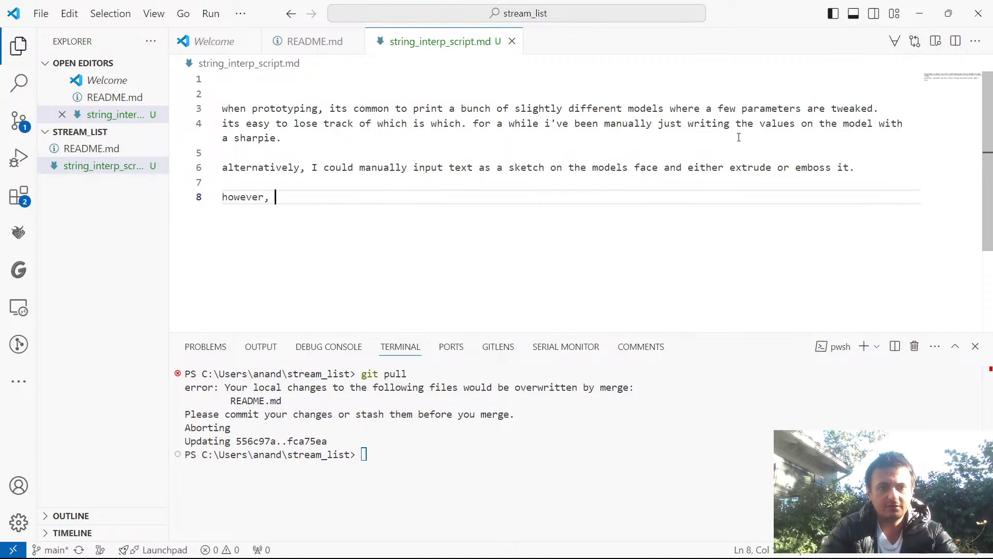
{"action": "key", "text": "ctrl+BackSpace"}
{"action": "key", "text": "ctrl+BackSpace"}
{"action": "key", "text": "BackSpace"}
Write "most programming languages however, allow you to interpolate variables into a string." on line 7, followed by a blank line.
{"action": "type", "text": "most programmi"}
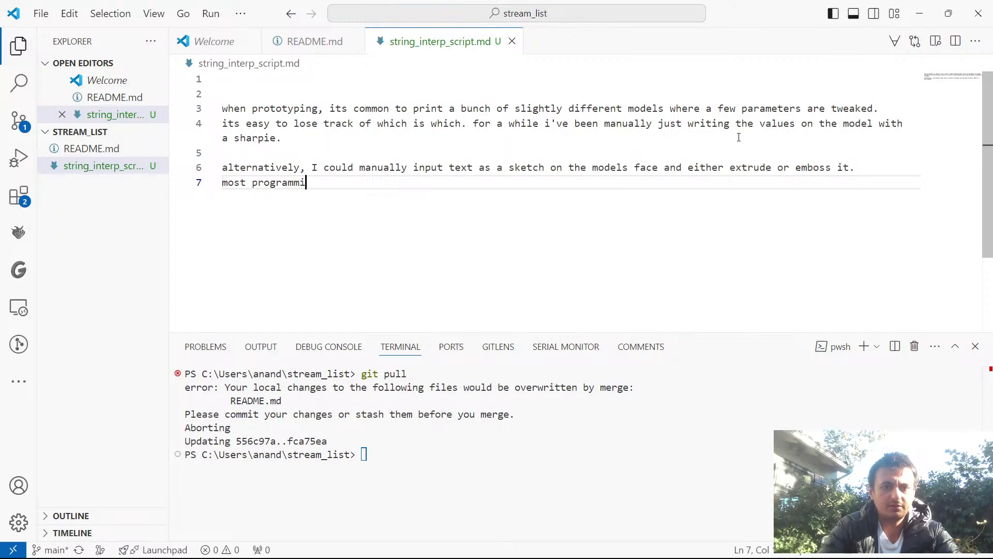
{"action": "type", "text": "ng languages however, allow you to"}
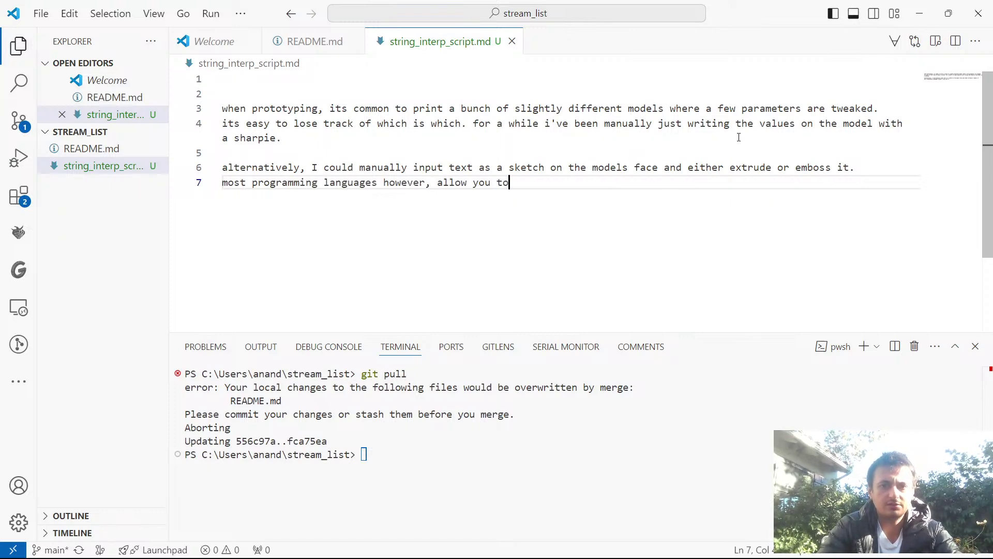
{"action": "type", "text": " interpolate variables into a string"}
{"action": "key", "text": "Return"}
{"action": "key", "text": "Return"}
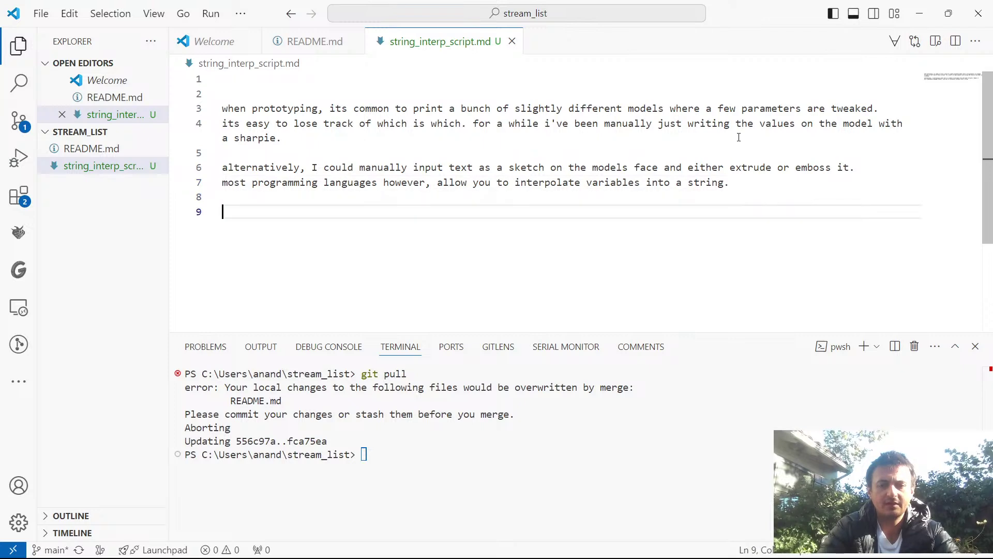
Write "i found this post on the onshape forum that explains how to do it and has made my life a lot easier." on line 9.
{"action": "type", "text": "i found this"}
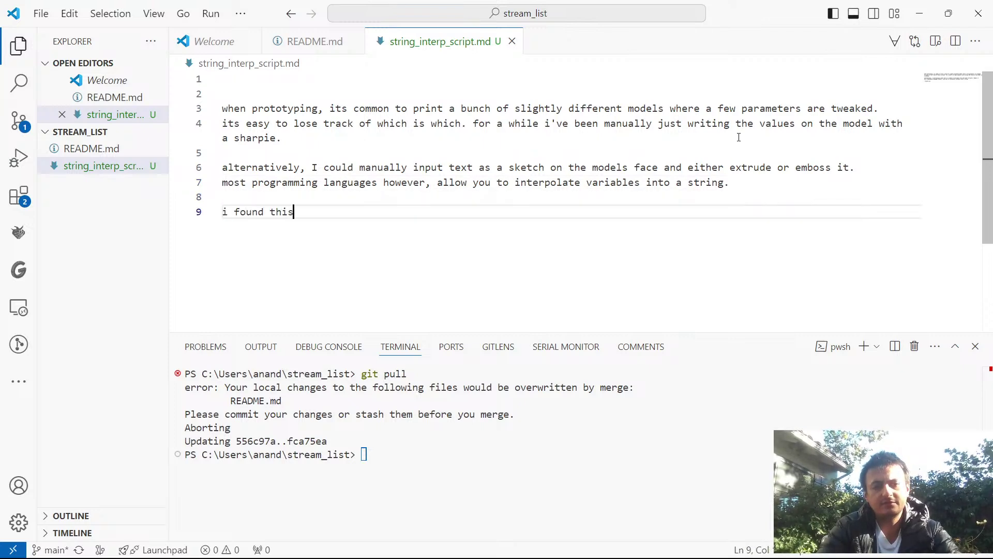
{"action": "type", "text": " post on the "}
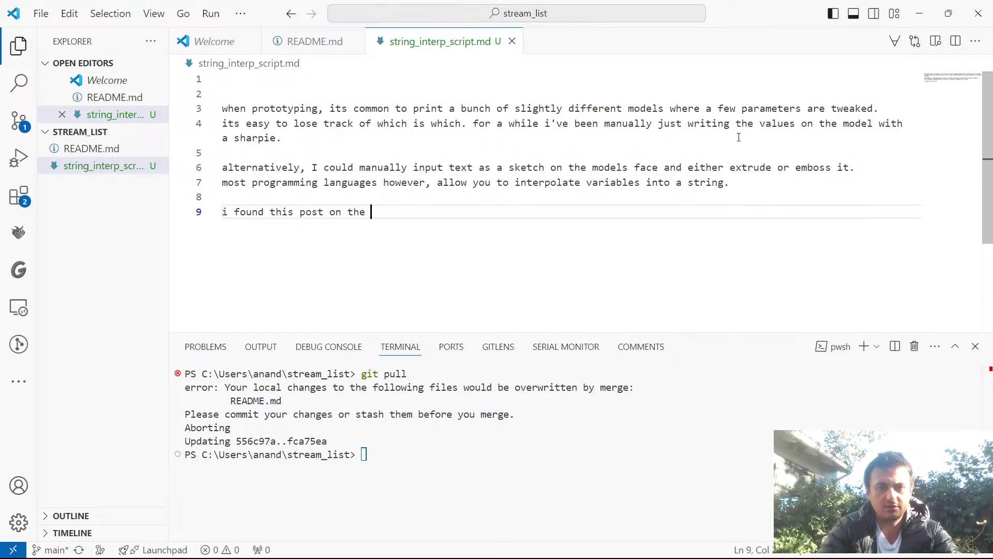
{"action": "type", "text": "onshape form m that explains how to do ti"}
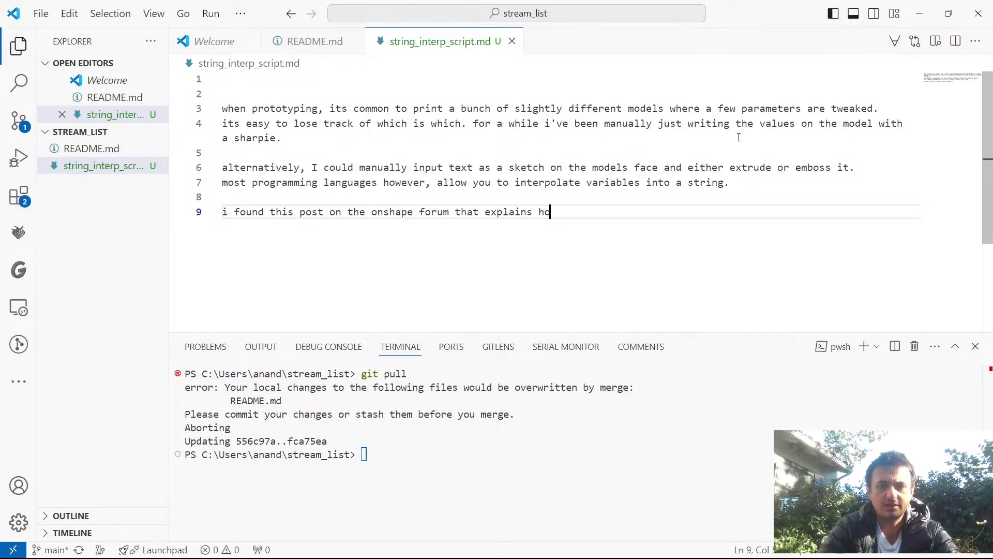
{"action": "key", "text": "BackSpace"}
{"action": "key", "text": "BackSpace"}
{"action": "type", "text": "it "}
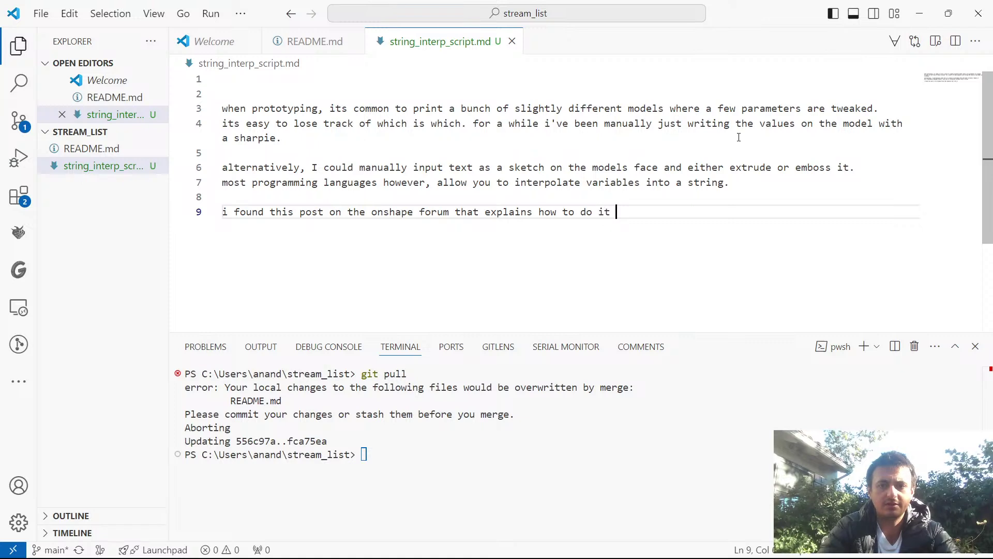
{"action": "type", "text": "and has made my life a lot easier."}
{"action": "key", "text": "Return"}
{"action": "key", "text": "Return"}
{"action": "key", "text": "BackSpace"}
{"action": "key", "text": "BackSpace"}
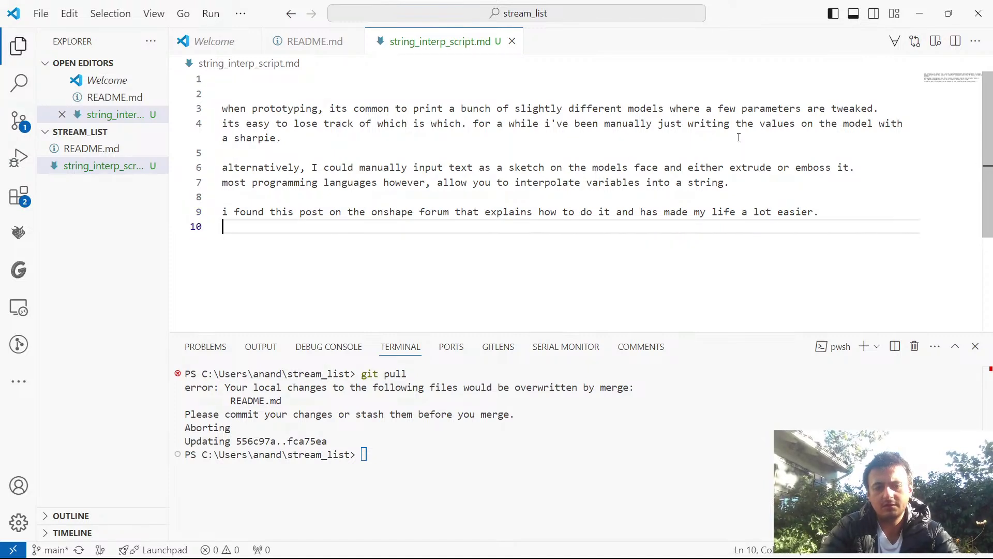
Write "the solution is, when creating a text sketch element, right click on the box and" on line 10.
{"action": "type", "text": "the solution is, when creat"}
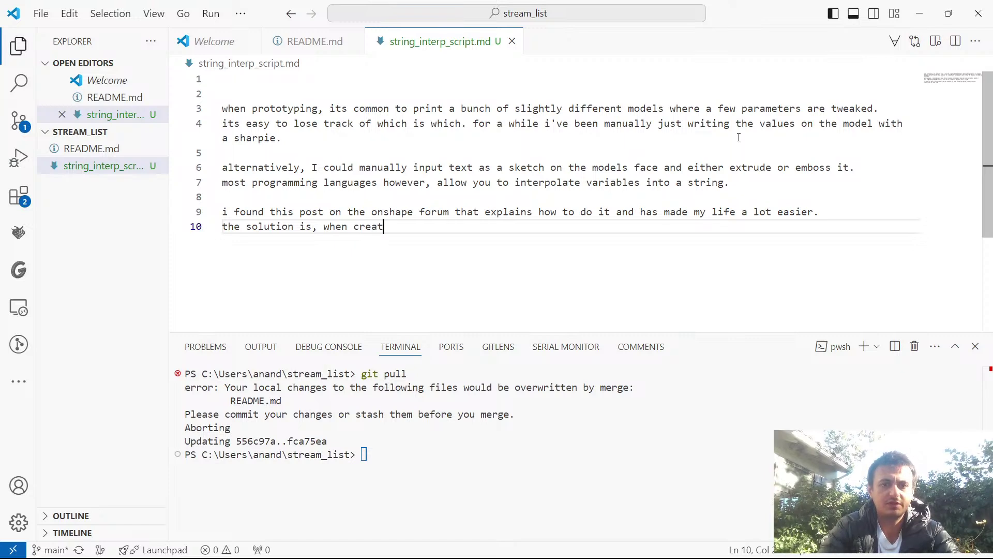
{"action": "type", "text": "ing a text sketch e"}
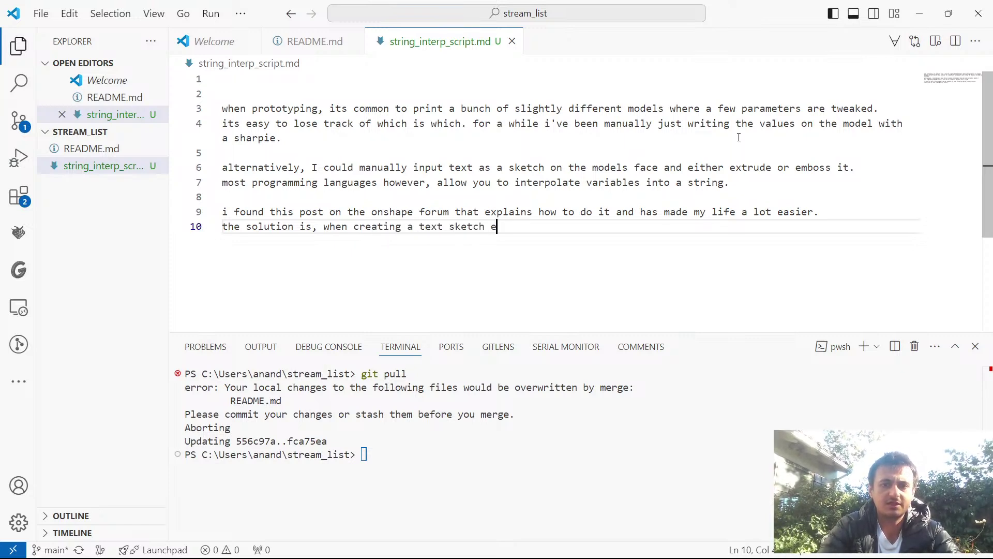
{"action": "type", "text": "lement, right nlick on thee"}
{"action": "key", "text": "BackSpace"}
{"action": "type", "text": "blx and"}
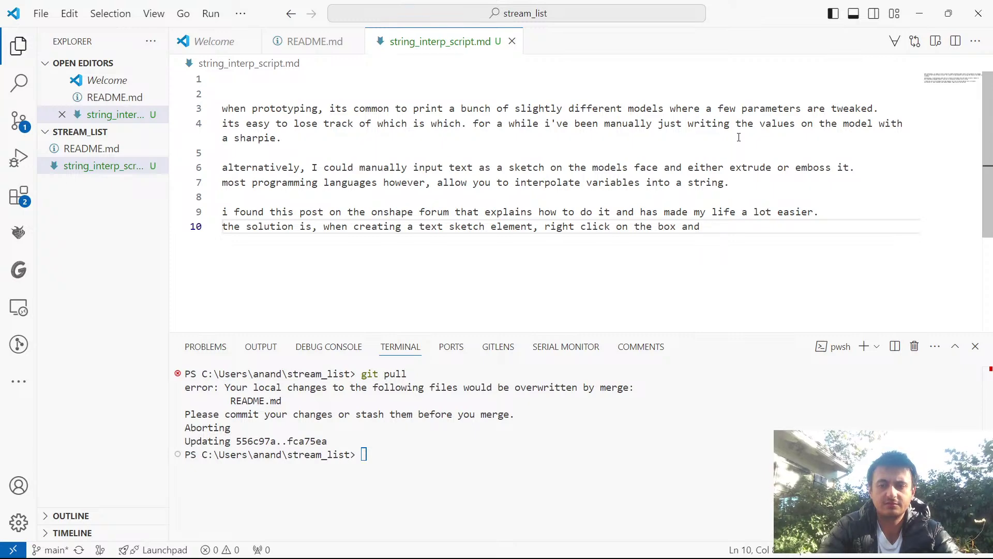
Switch to the string_interpolation Part Studio in Onshape and close its tab manager.
{"action": "key", "text": "alt+Tab"}
{"action": "key", "text": "alt+Tab"}
{"action": "left_click", "coordinate": [291, 7]}
{"action": "left_click_drag", "start_coordinate": [673, 309], "coordinate": [549, 303]}
{"action": "left_click_drag", "start_coordinate": [491, 377], "coordinate": [697, 366]}
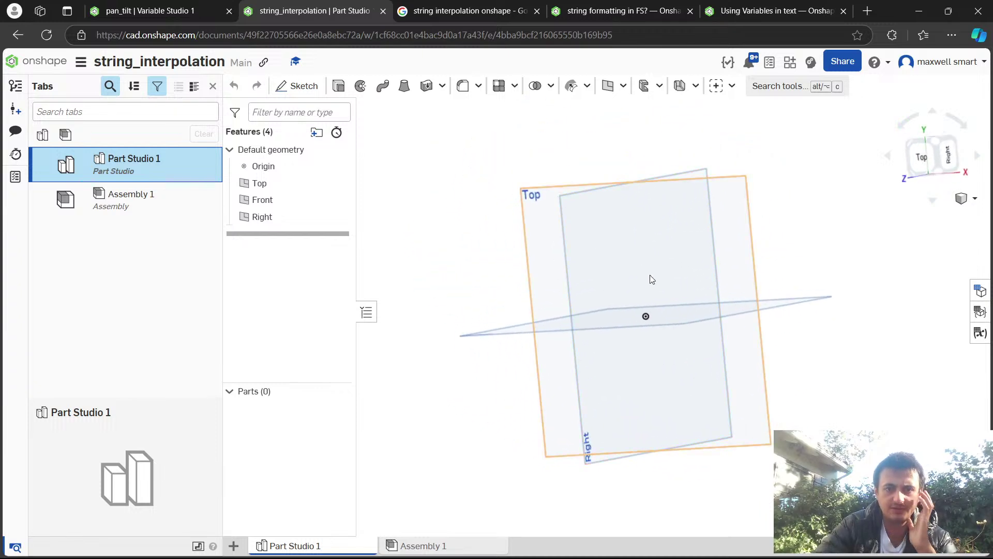
{"action": "left_click_drag", "start_coordinate": [644, 269], "coordinate": [677, 295]}
{"action": "left_click", "coordinate": [15, 547]}
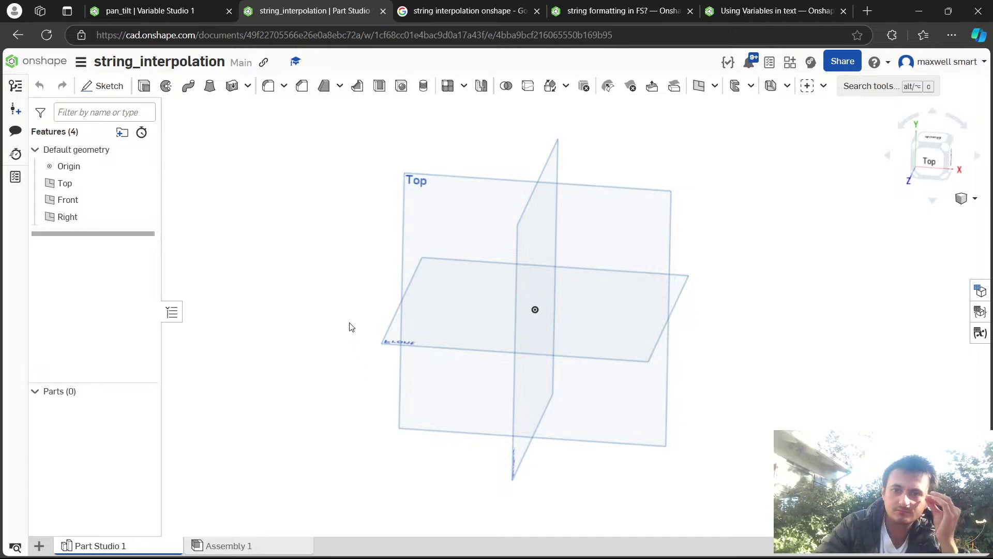
Switch to OBS and start a recording.
{"action": "key", "text": "alt+Tab"}
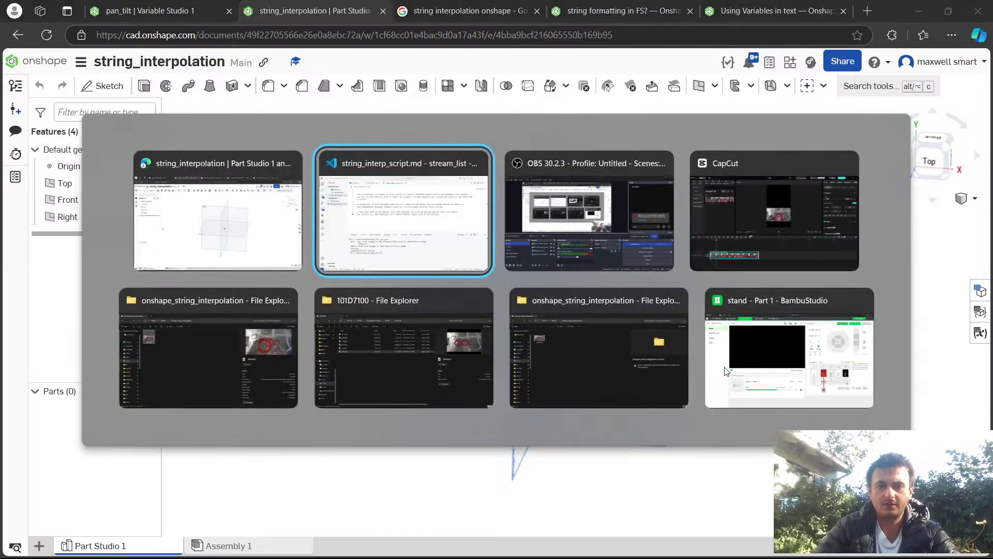
{"action": "key", "text": "alt+Tab"}
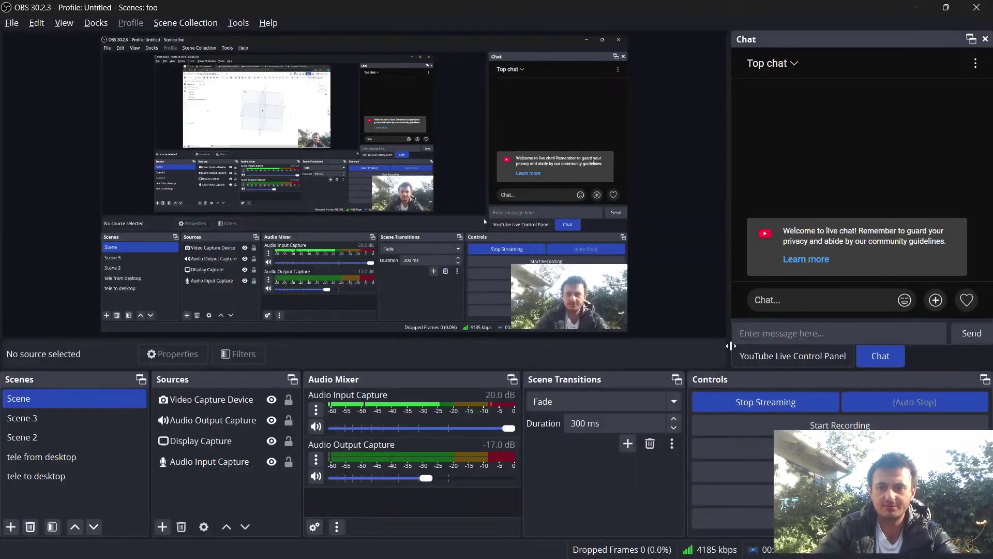
{"action": "left_click", "coordinate": [826, 425]}
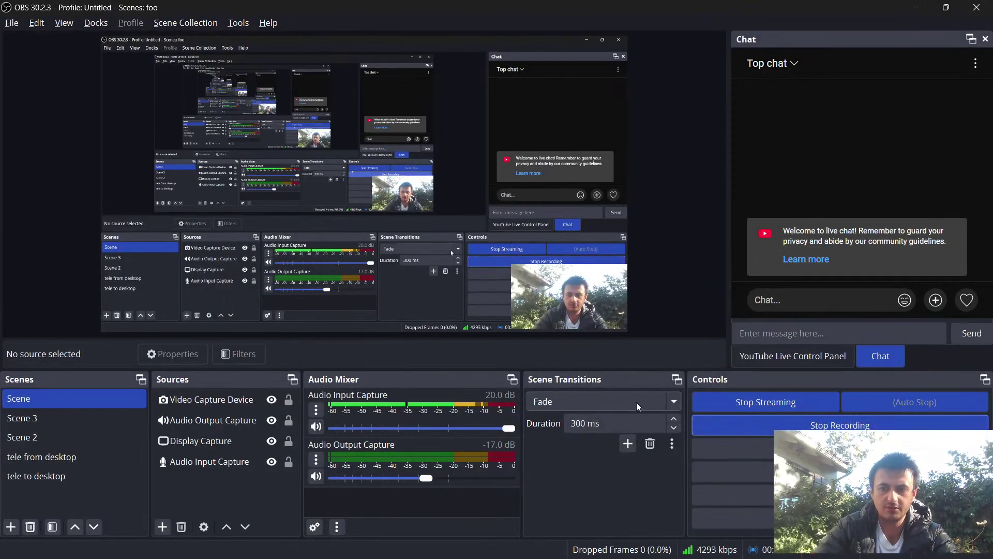
Return to Onshape and sketch two concentric circles around the origin on the Front plane, the inner one about 35 mm in diameter.
{"action": "key", "text": "alt+Tab"}
{"action": "left_click", "coordinate": [413, 350]}
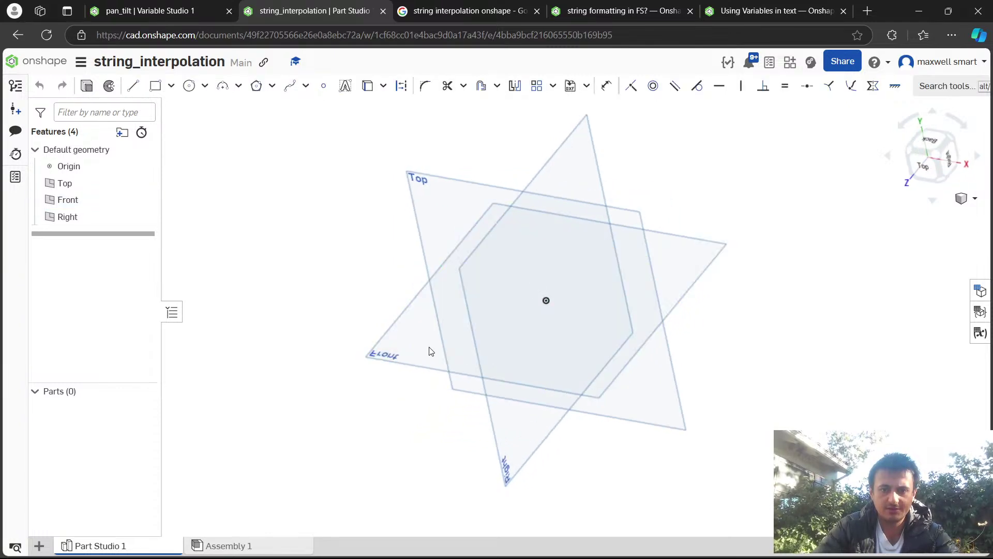
{"action": "key", "text": "shift+s"}
{"action": "key", "text": "n"}
{"action": "left_click", "coordinate": [578, 315]}
{"action": "left_click", "coordinate": [623, 293]}
{"action": "left_click", "coordinate": [577, 317]}
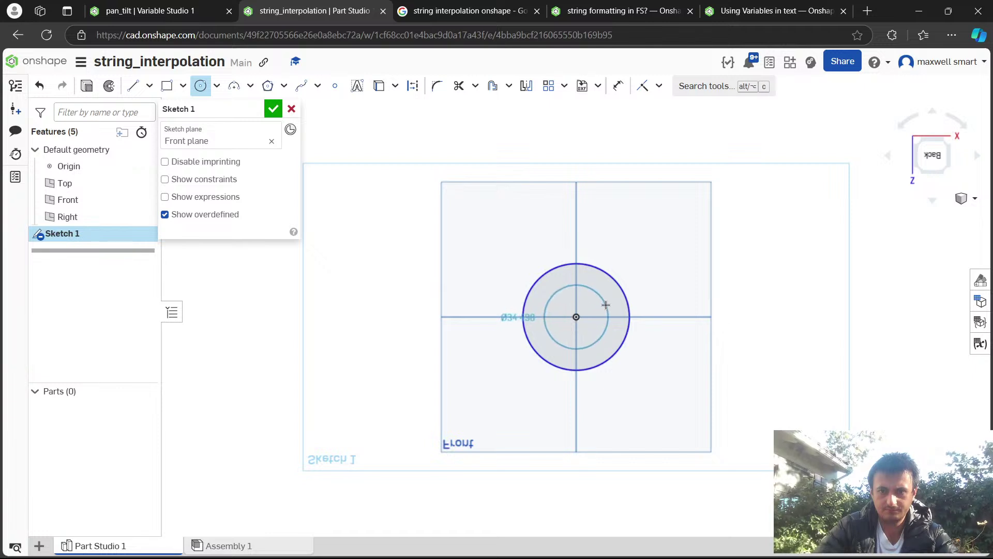
{"action": "left_click", "coordinate": [605, 306]}
{"action": "key", "text": "o"}
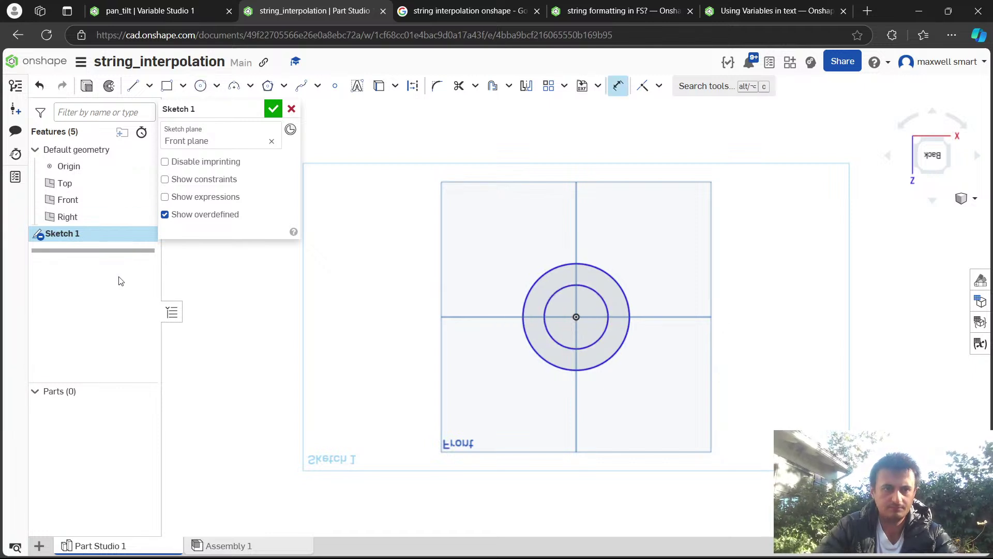
{"action": "left_click", "coordinate": [273, 109]}
Create a length variable named id with a value of 20 mm.
{"action": "key", "text": "shift+7"}
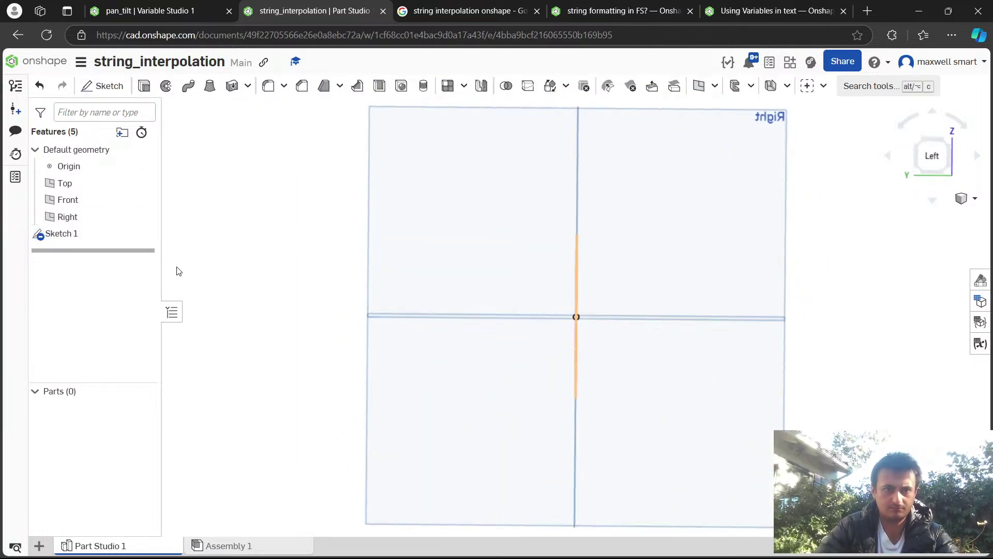
{"action": "key", "text": "shift+1"}
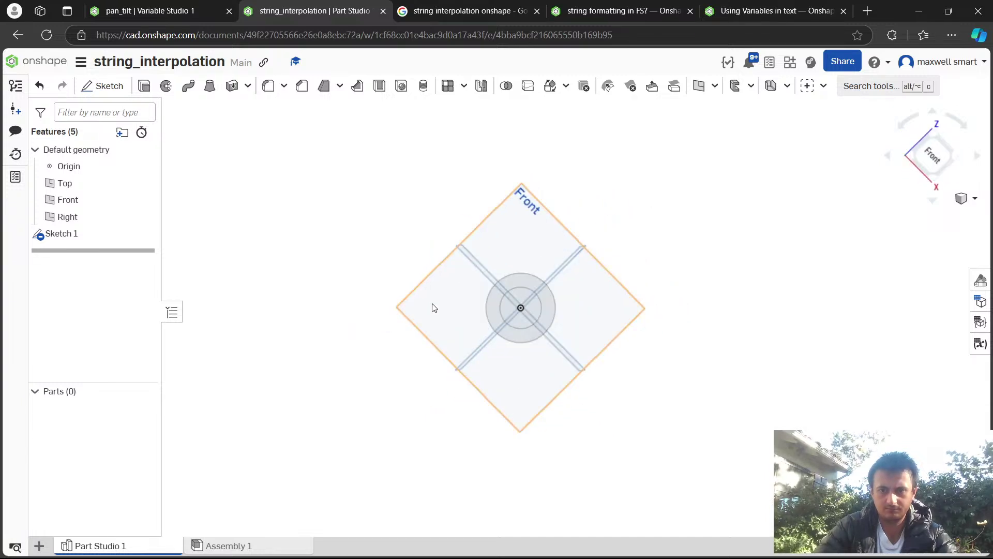
{"action": "scroll", "coordinate": [513, 339], "scroll_direction": "up", "scroll_amount": 5}
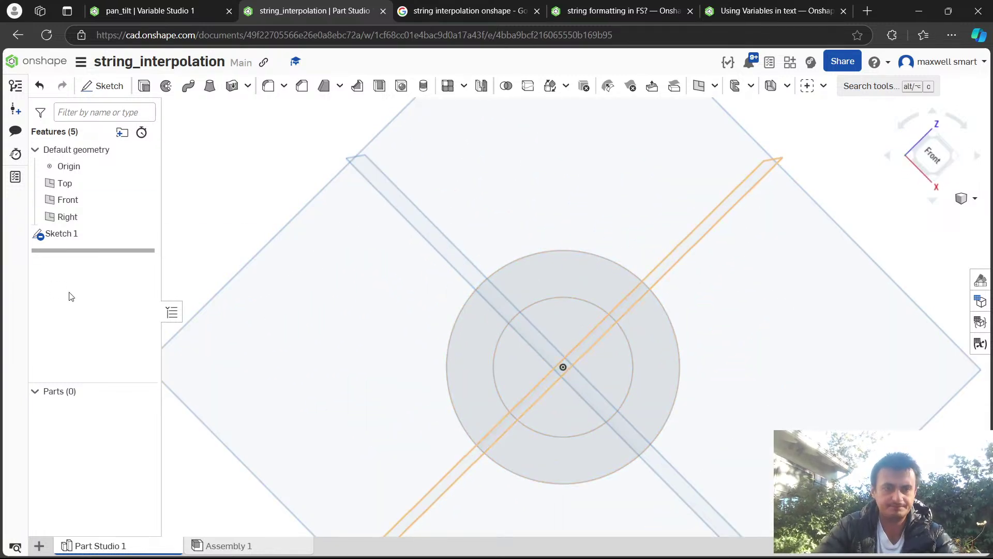
{"action": "key", "text": "alt+c"}
{"action": "type", "text": "var"}
{"action": "key", "text": "Return"}
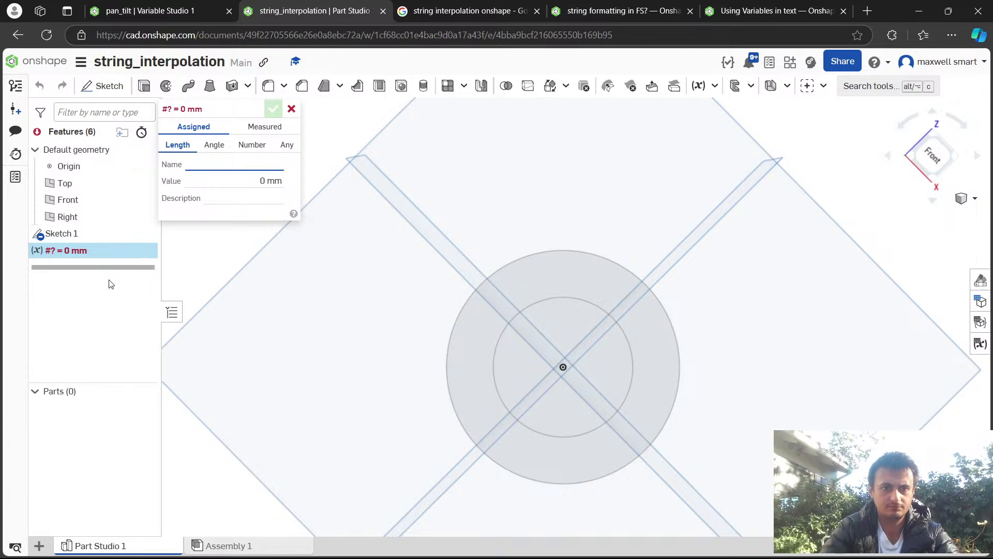
{"action": "key", "text": "Tab"}
{"action": "type", "text": "20"}
{"action": "key", "text": "Return"}
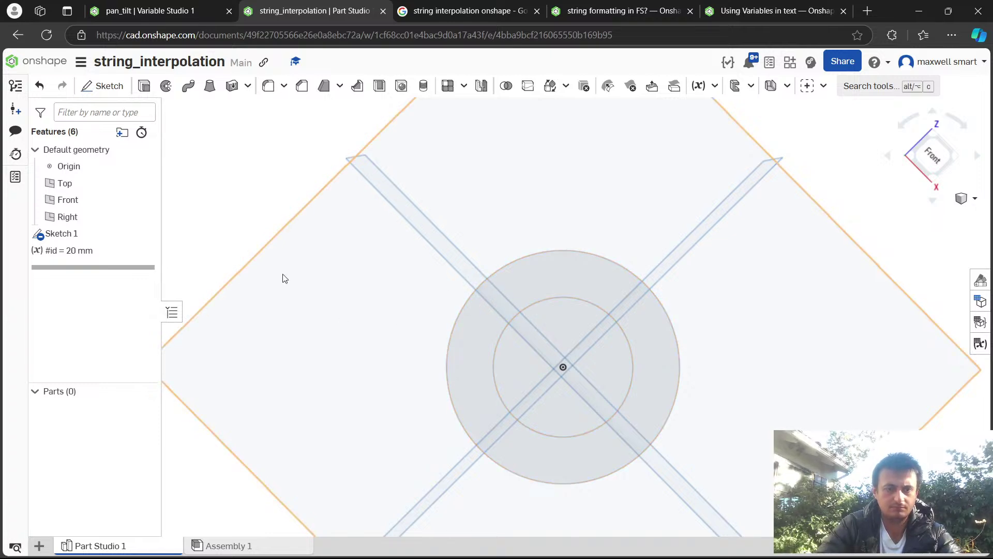
Create a length variable named od with a value of 30 mm.
{"action": "key", "text": "alt+c"}
{"action": "key", "text": "Return"}
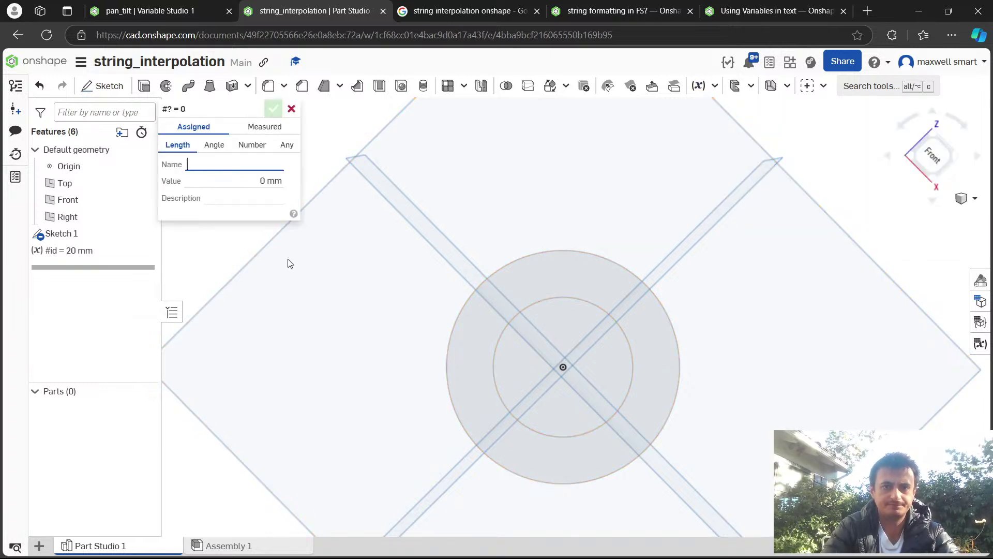
{"action": "type", "text": "od"}
{"action": "key", "text": "Tab"}
{"action": "type", "text": "2"}
{"action": "key", "text": "Return"}
Create a length variable named depth with a value of 10 mm.
{"action": "key", "text": "alt+c"}
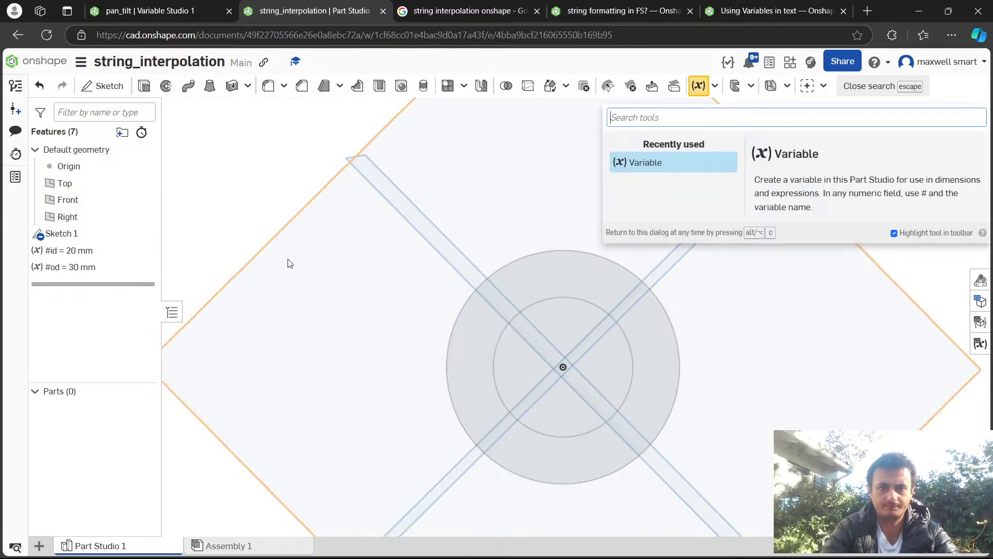
{"action": "key", "text": "Return"}
{"action": "type", "text": "depth"}
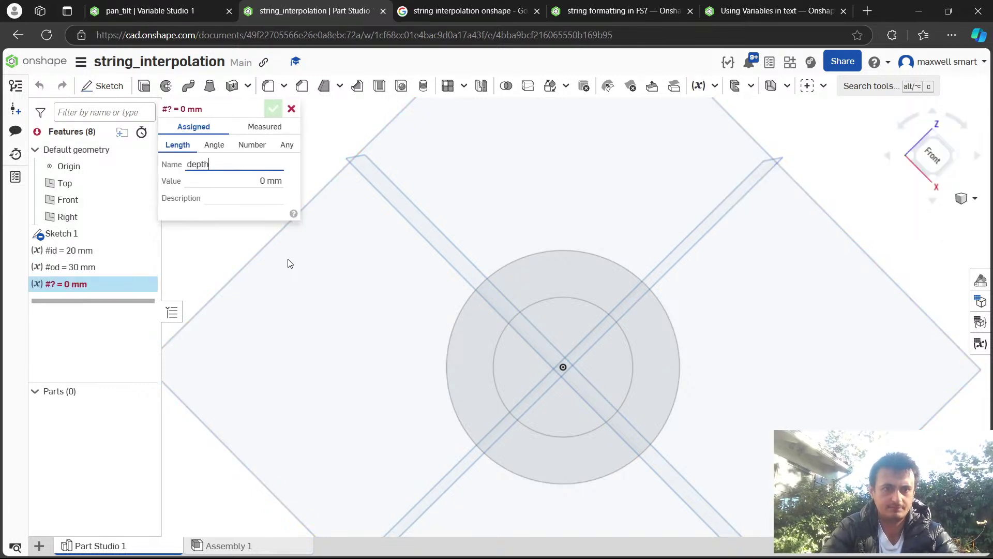
{"action": "key", "text": "Tab"}
{"action": "type", "text": "10"}
{"action": "key", "text": "Return"}
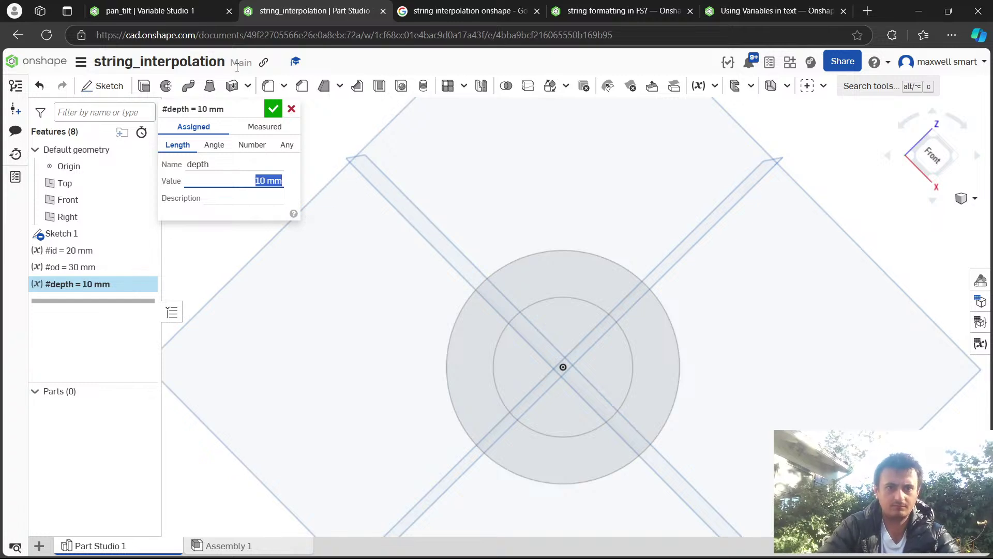
{"action": "left_click", "coordinate": [273, 109]}
{"action": "double_click", "coordinate": [76, 239]}
{"action": "key", "text": "d"}
{"action": "left_click", "coordinate": [623, 318]}
{"action": "left_click", "coordinate": [729, 273]}
{"action": "type", "text": "#id"}
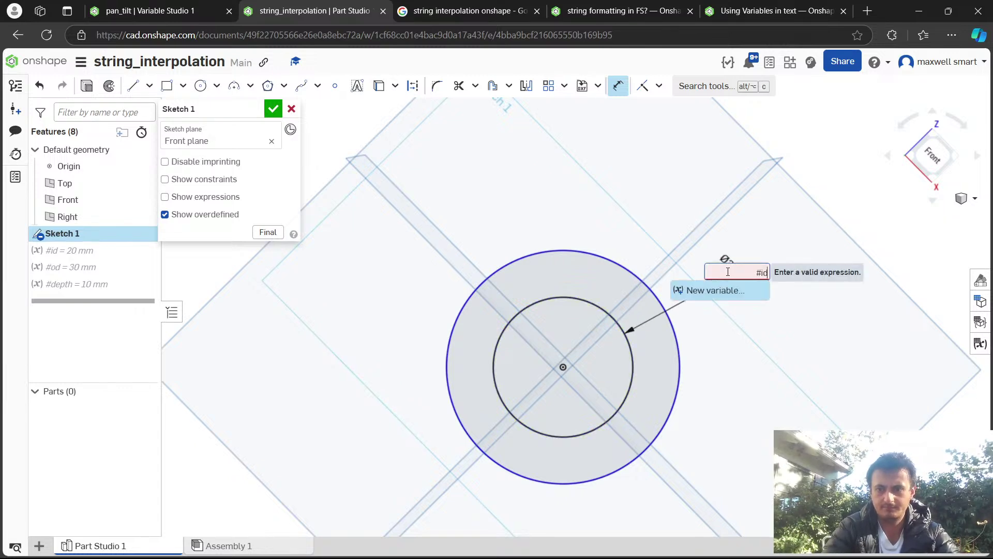
{"action": "key", "text": "Escape"}
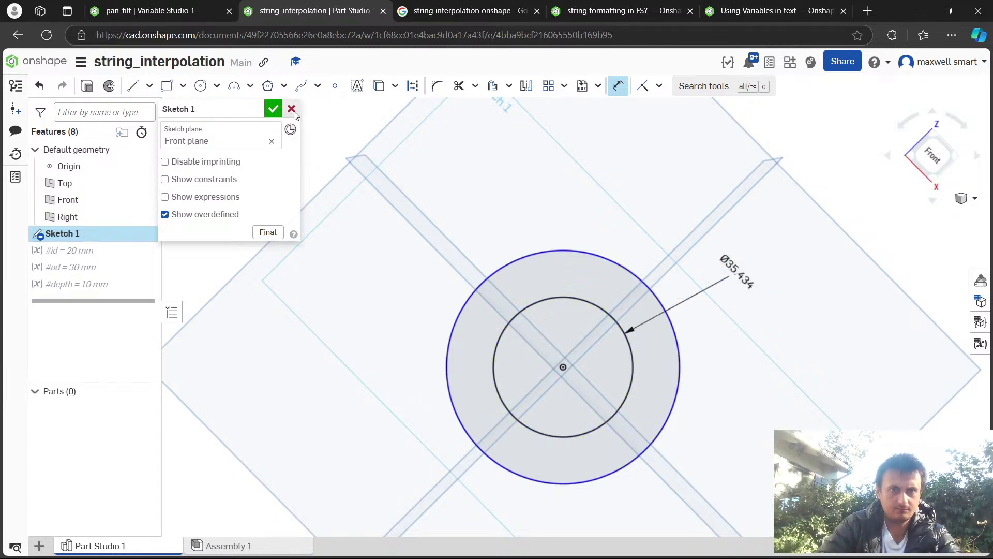
{"action": "left_click", "coordinate": [292, 109]}
Move the id, od and depth variables ahead of Sketch 1 and dimension the sketch's inner circle diameter as #id.
{"action": "mouse_move", "coordinate": [129, 300]}
{"action": "left_mouse_down"}
{"action": "mouse_move", "coordinate": [122, 244]}
{"action": "mouse_move", "coordinate": [111, 250]}
{"action": "left_mouse_up"}
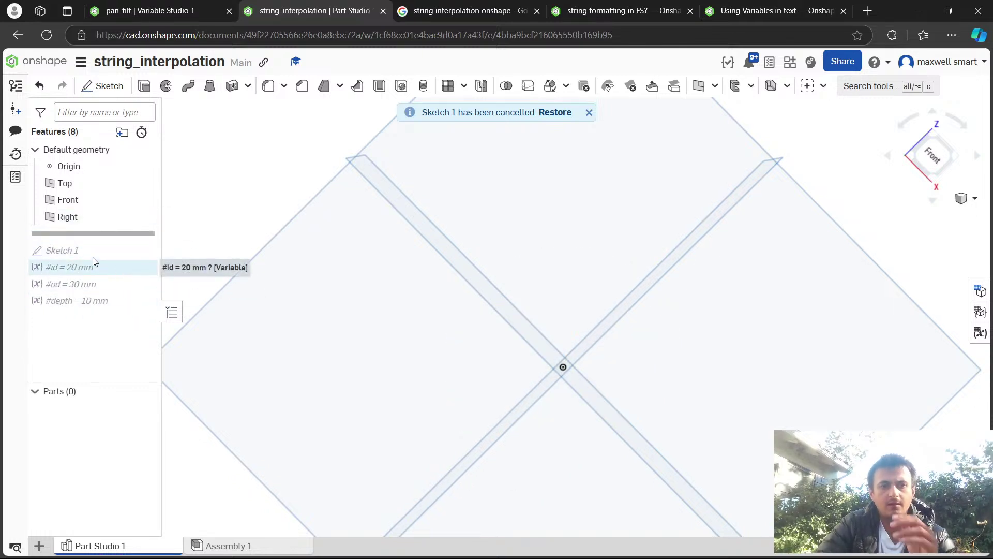
{"action": "mouse_move", "coordinate": [92, 234]}
{"action": "left_mouse_down"}
{"action": "mouse_move", "coordinate": [88, 299]}
{"action": "mouse_move", "coordinate": [89, 223]}
{"action": "left_mouse_up"}
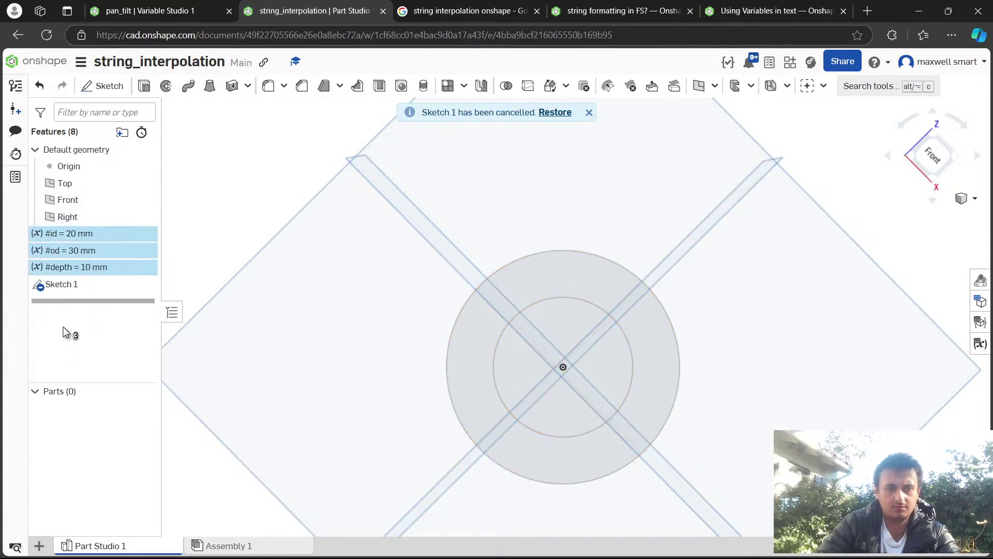
{"action": "double_click", "coordinate": [61, 284]}
{"action": "key", "text": "d"}
{"action": "left_click", "coordinate": [631, 332]}
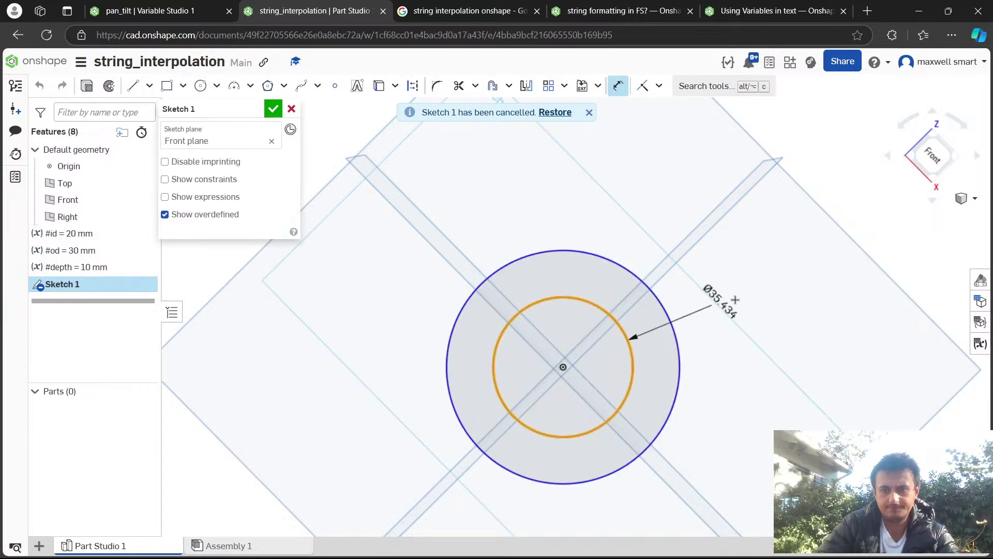
{"action": "left_click", "coordinate": [734, 300]}
{"action": "type", "text": "#id"}
{"action": "key", "text": "Return"}
Dimension the outer circle's diameter as #od.
{"action": "left_click", "coordinate": [568, 305]}
{"action": "left_click", "coordinate": [566, 259]}
{"action": "type", "text": "od"}
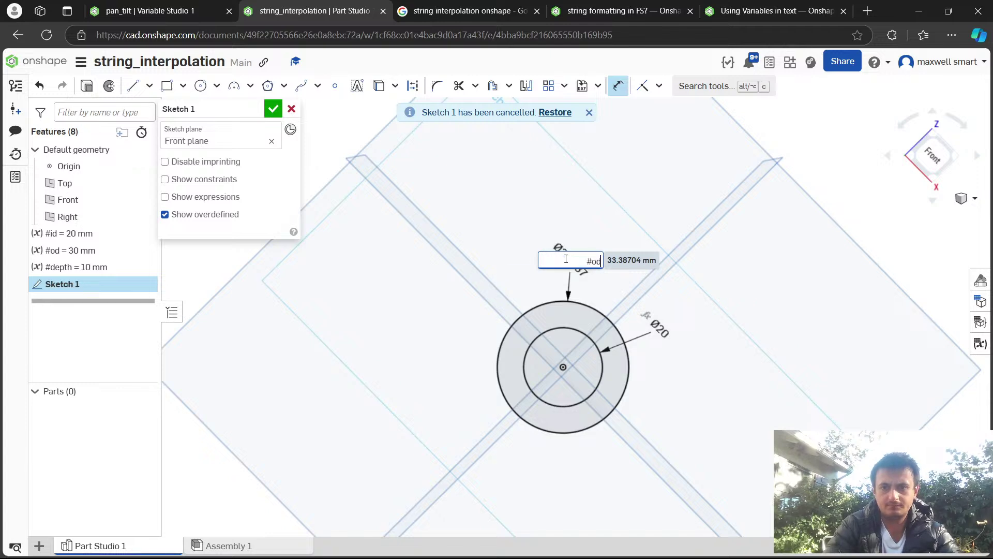
{"action": "key", "text": "Return"}
{"action": "key", "text": "Return"}
Extrude the ring profile to a depth of #depth.
{"action": "key", "text": "shift+e"}
{"action": "type", "text": "#depth"}
{"action": "key", "text": "Return"}
{"action": "key", "text": "Return"}
Start a plane from the ring's outer cylindrical face and set its type to Tangent.
{"action": "left_click_drag", "start_coordinate": [581, 316], "coordinate": [678, 173]}
{"action": "scroll", "coordinate": [566, 389], "scroll_direction": "up", "scroll_amount": 3}
{"action": "left_click_drag", "start_coordinate": [566, 389], "coordinate": [582, 337]}
{"action": "left_click", "coordinate": [504, 382]}
{"action": "key", "text": "alt+c"}
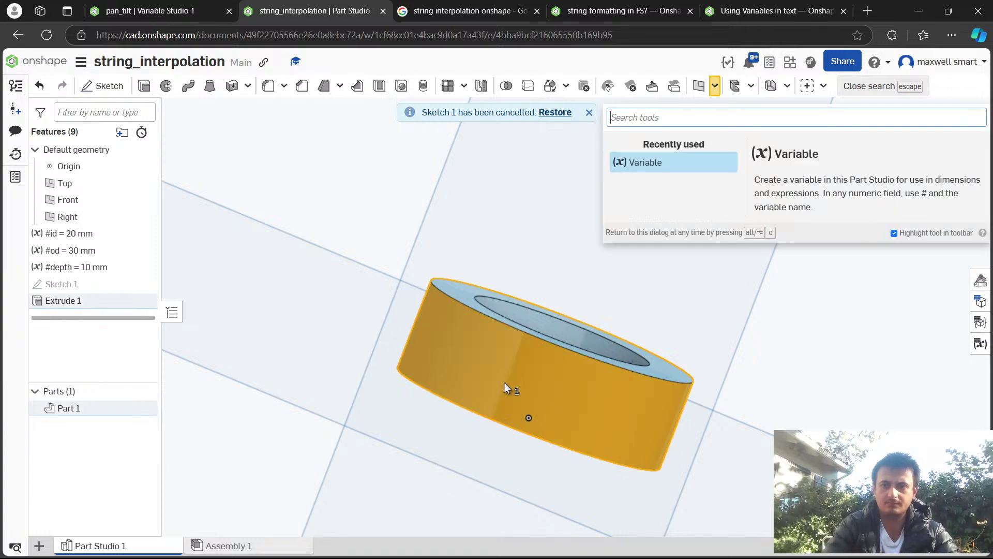
{"action": "type", "text": "pl"}
{"action": "key", "text": "Return"}
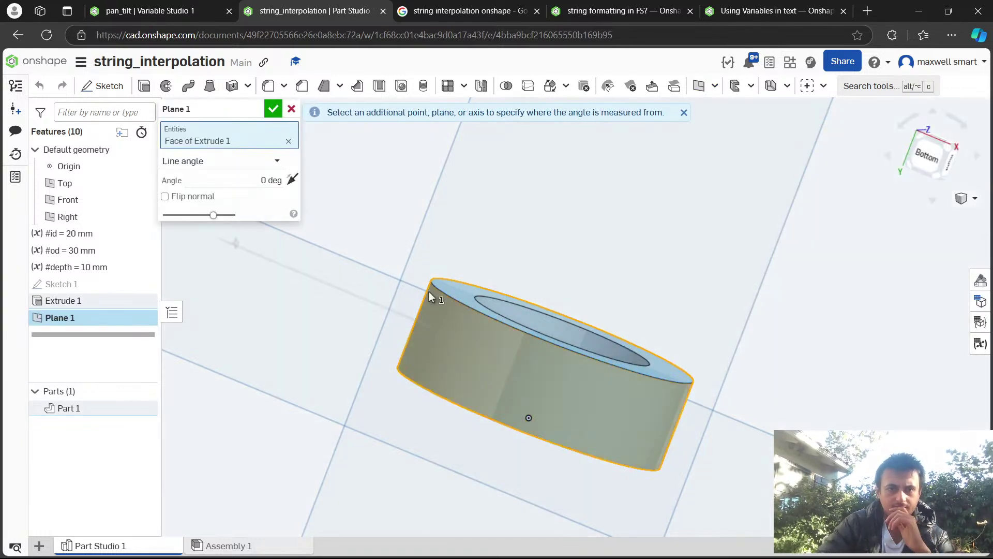
{"action": "left_click", "coordinate": [223, 161]}
{"action": "type", "text": "ta"}
{"action": "key", "text": "Return"}
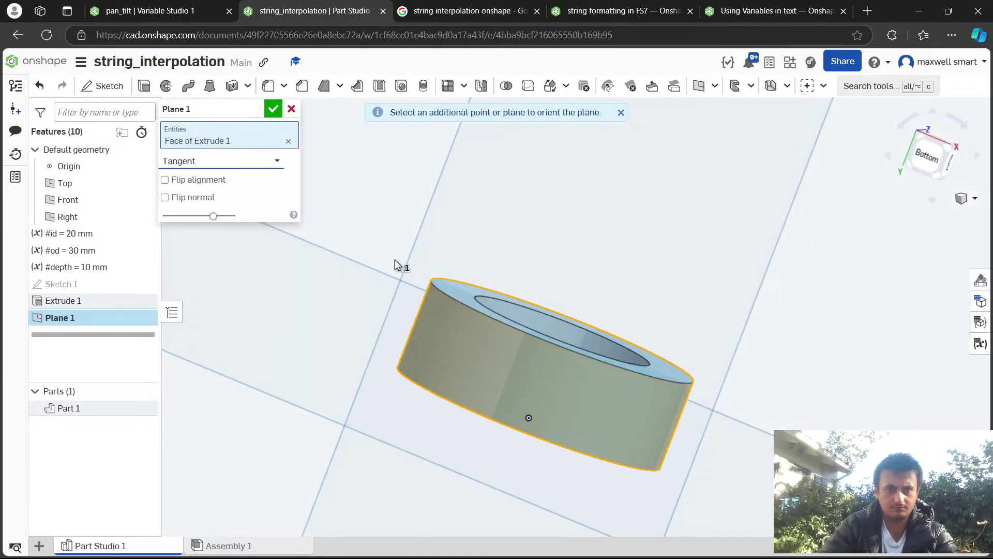
{"action": "scroll", "coordinate": [423, 302], "scroll_direction": "down", "scroll_amount": 4}
{"action": "scroll", "coordinate": [456, 305], "scroll_direction": "down", "scroll_amount": 3}
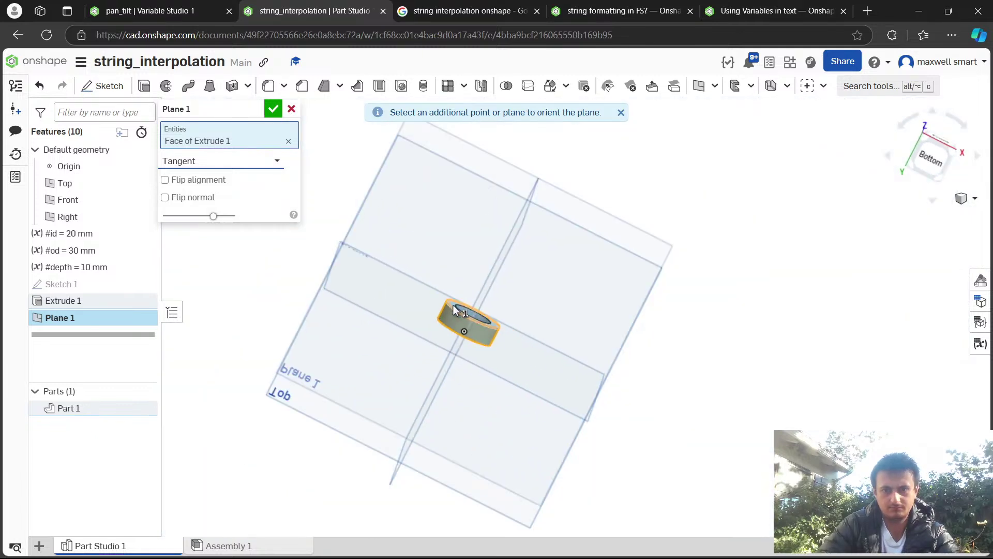
{"action": "left_click", "coordinate": [454, 315]}
{"action": "left_click", "coordinate": [467, 328]}
{"action": "left_click_drag", "start_coordinate": [507, 338], "coordinate": [425, 290]}
{"action": "scroll", "coordinate": [485, 333], "scroll_direction": "up", "scroll_amount": 4}
{"action": "left_click", "coordinate": [479, 336]}
{"action": "left_click", "coordinate": [480, 336]}
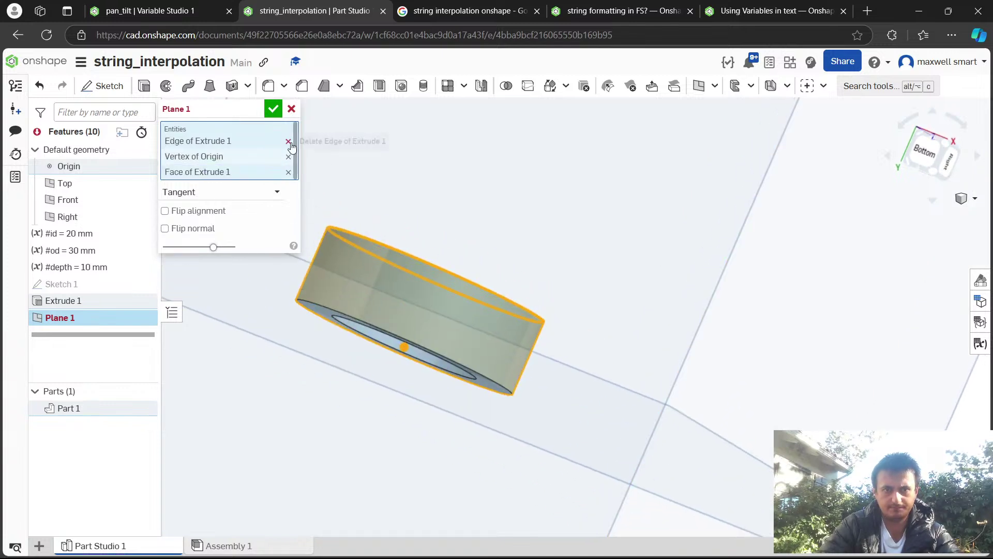
{"action": "key", "text": "space"}
Select the ring's outer cylindrical face again and create the tangent plane.
{"action": "left_click", "coordinate": [499, 331]}
{"action": "scroll", "coordinate": [499, 331], "scroll_direction": "down", "scroll_amount": 5}
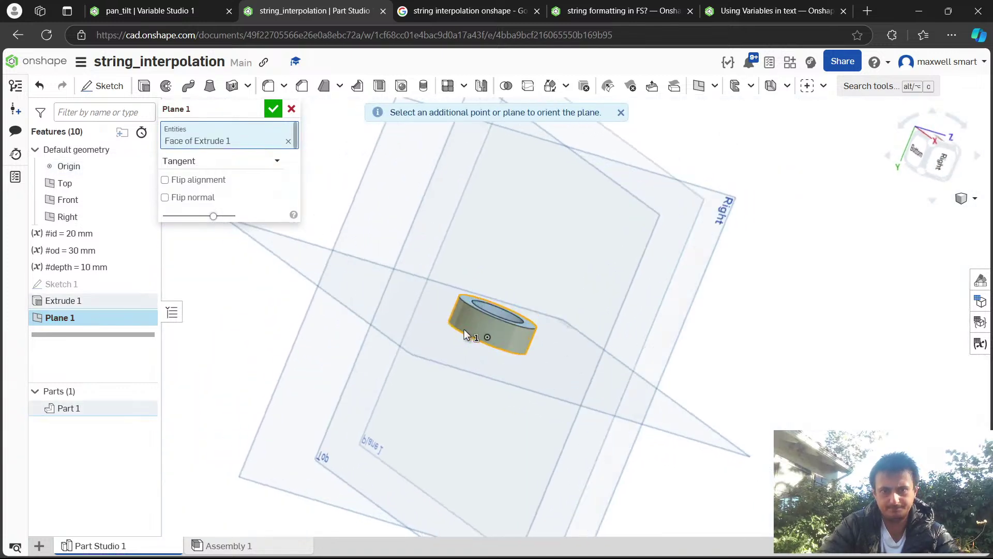
{"action": "left_click_drag", "start_coordinate": [468, 329], "coordinate": [449, 328]}
{"action": "left_click", "coordinate": [274, 109]}
Start a sketch on the new tangent plane and view it straight on.
{"action": "left_click_drag", "start_coordinate": [615, 327], "coordinate": [607, 272]}
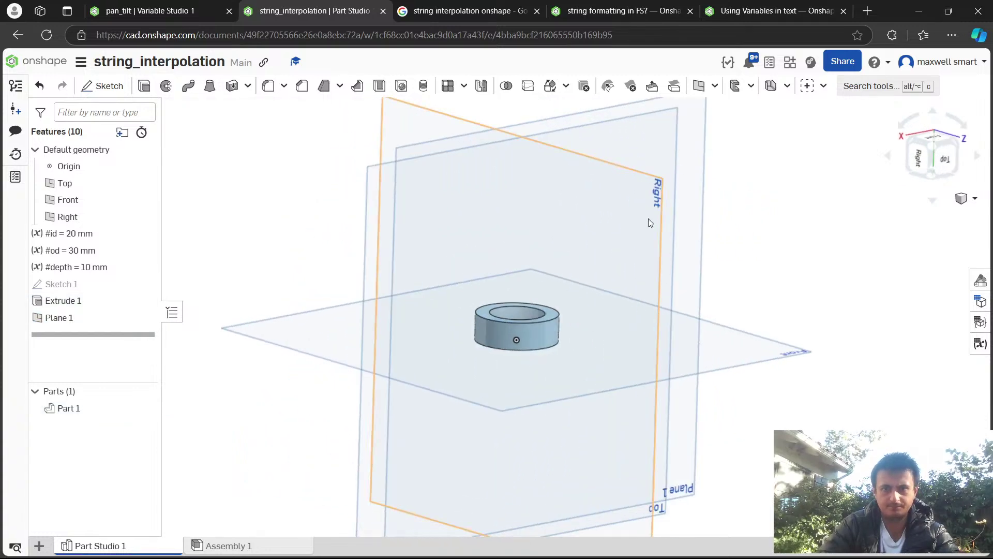
{"action": "left_click", "coordinate": [704, 124]}
{"action": "key", "text": "shift+s"}
{"action": "key", "text": "n"}
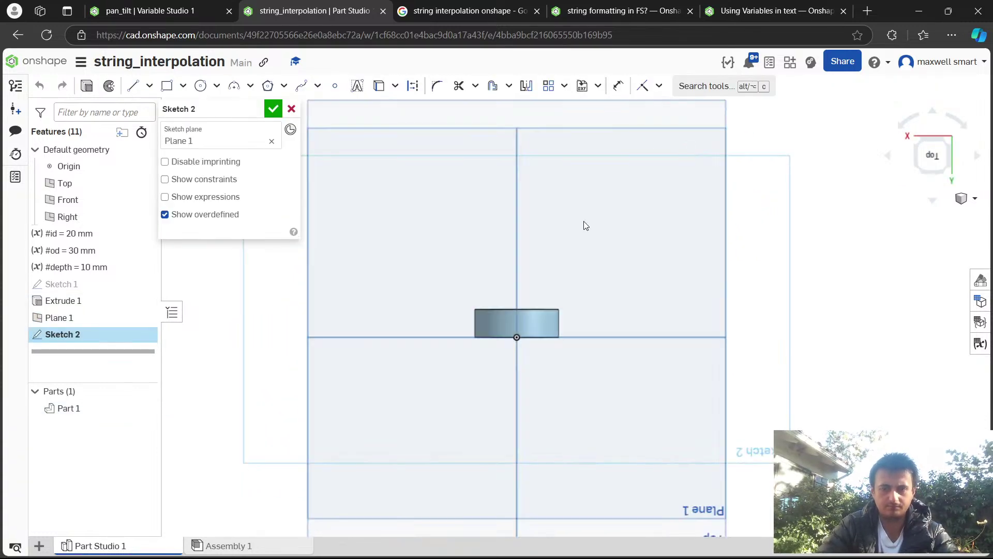
{"action": "scroll", "coordinate": [542, 287], "scroll_direction": "up", "scroll_amount": 5}
{"action": "scroll", "coordinate": [578, 269], "scroll_direction": "up", "scroll_amount": 3}
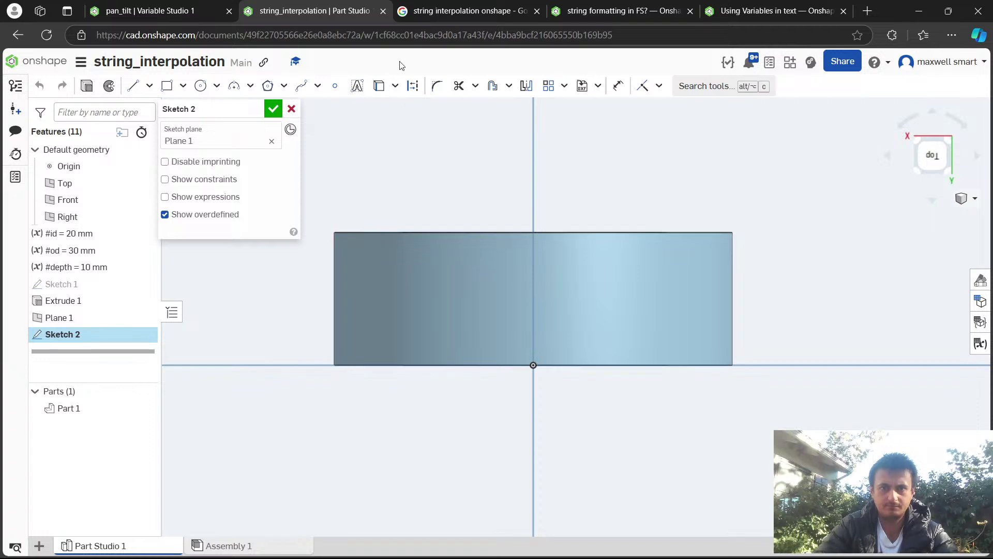
Place a sketch text box across the middle of the ring's side.
{"action": "left_click", "coordinate": [357, 85]}
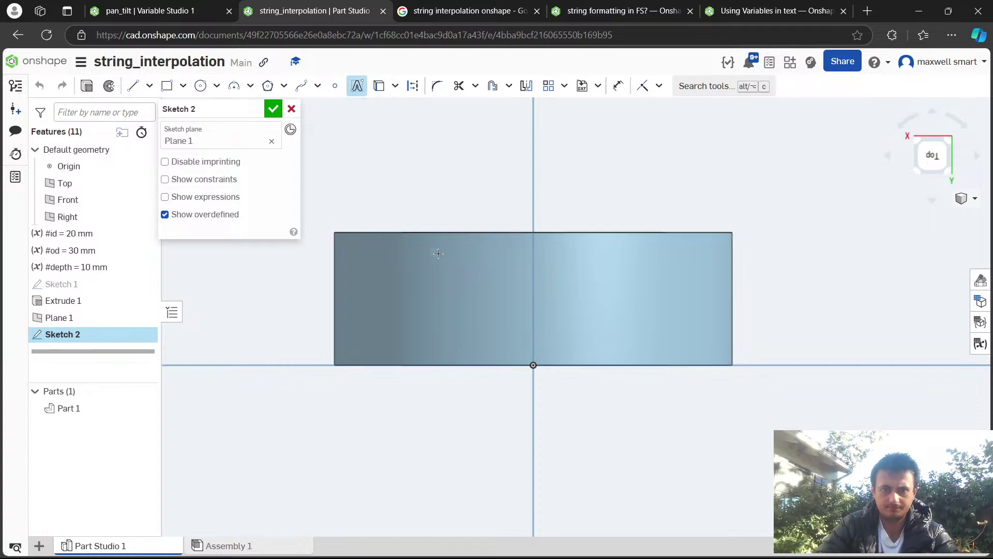
{"action": "left_click", "coordinate": [661, 346]}
{"action": "right_click", "coordinate": [254, 201]}
{"action": "left_click", "coordinate": [297, 210]}
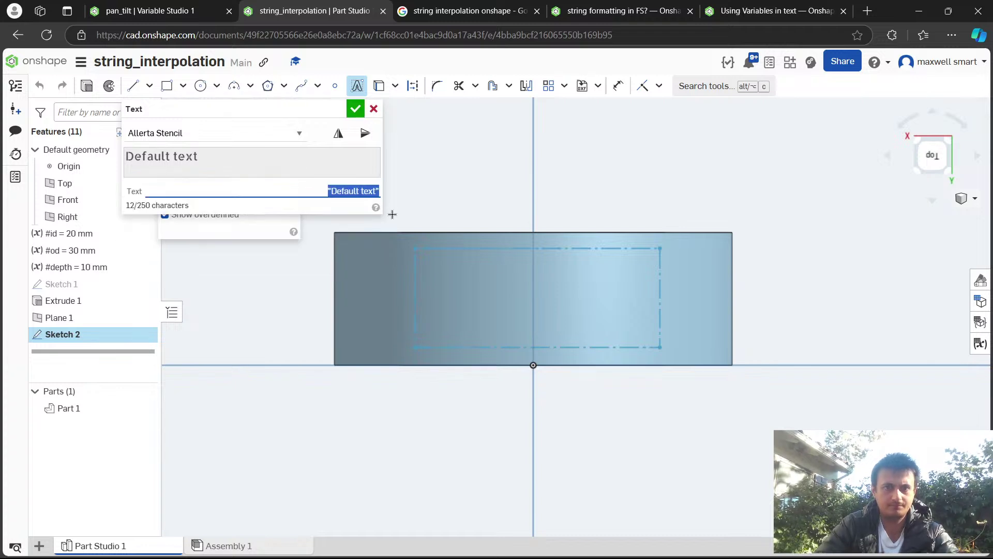
Replace the default text with the expression "id: " ~ toString(#id/mm).
{"action": "key", "text": "BackSpace"}
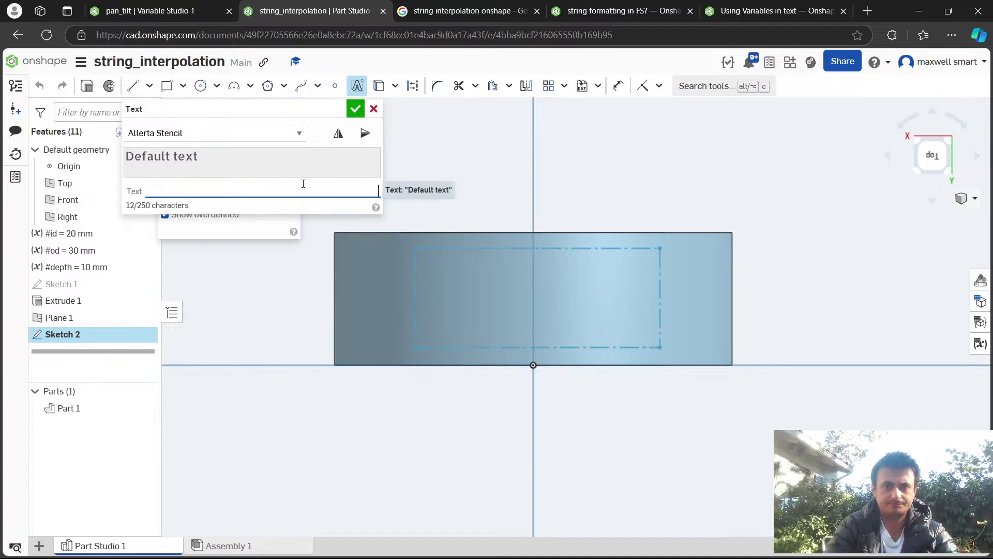
{"action": "type", "text": "\""}
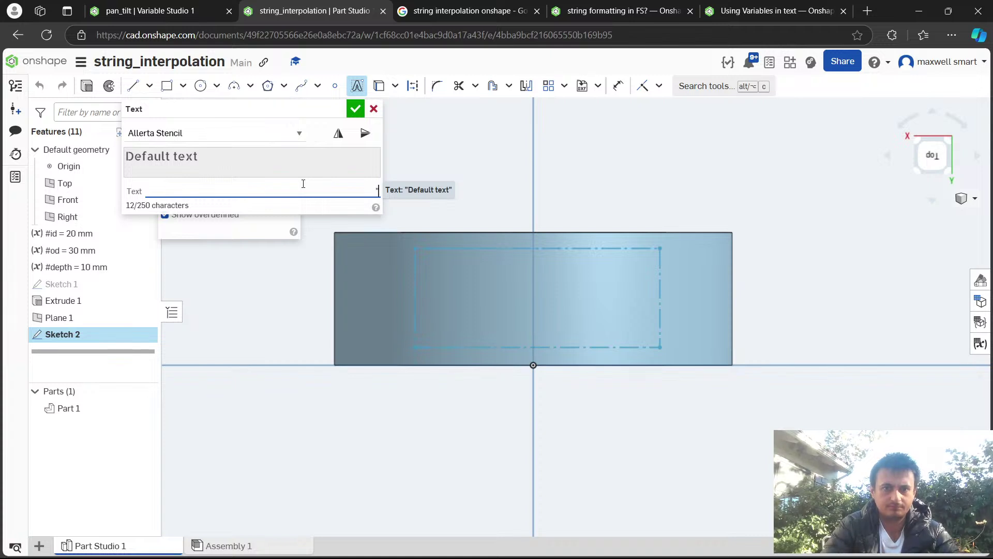
{"action": "type", "text": "id"}
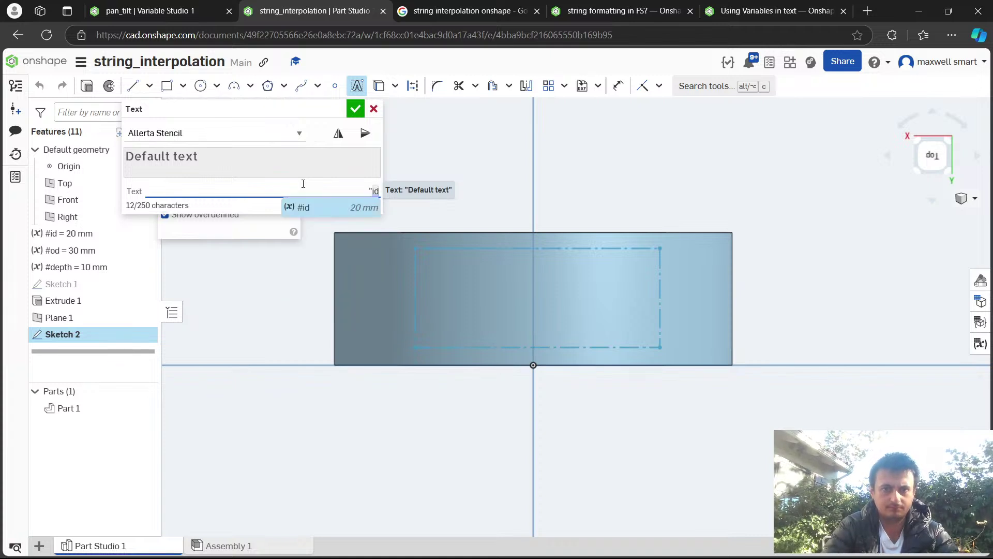
{"action": "key", "text": "Escape"}
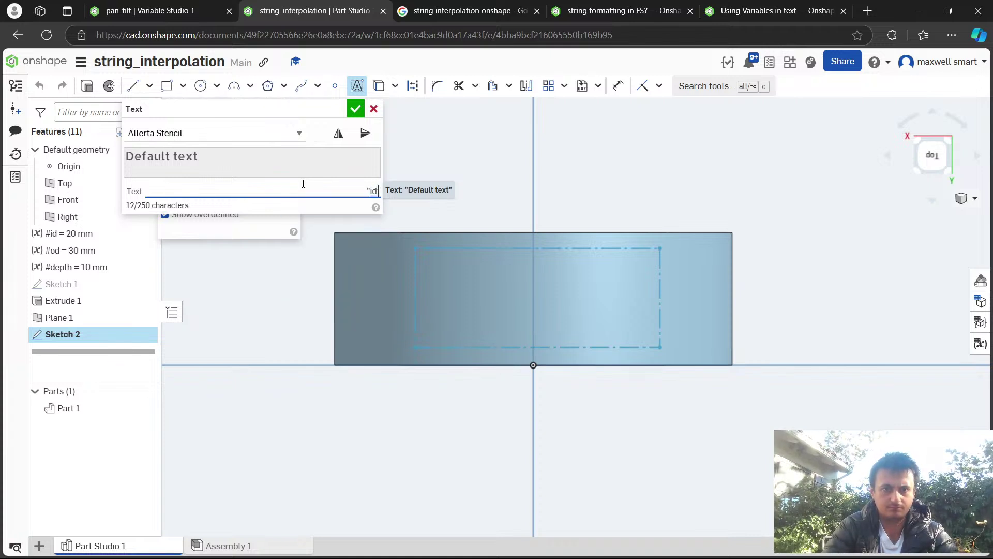
{"action": "type", "text": ": \" ~ to"}
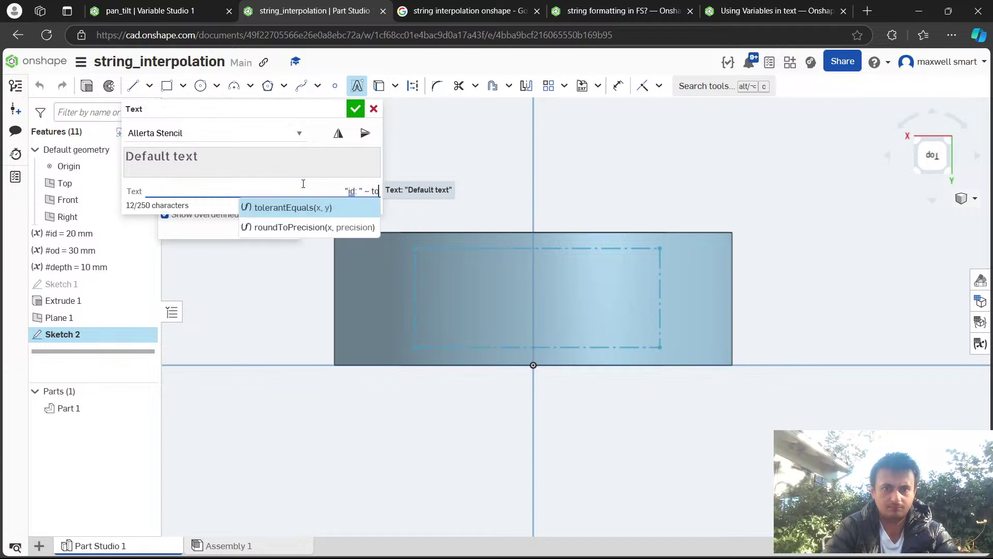
{"action": "type", "text": "string("}
{"action": "type", "text": "#id/mm"}
{"action": "type", "text": ")"}
{"action": "key", "text": "BackSpace"}
{"action": "type", "text": ")"}
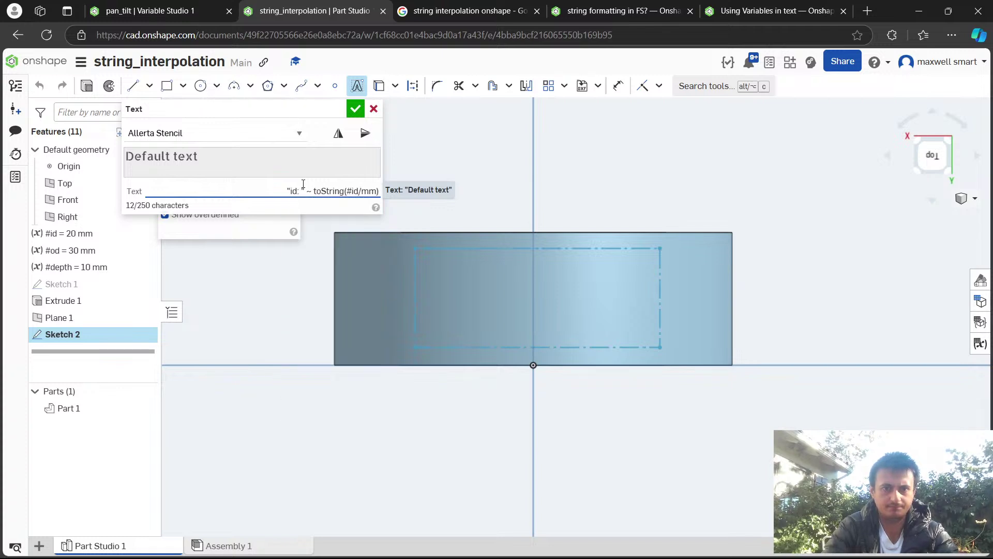
Append a line break to the text expression with ~ "\n" and apply it.
{"action": "type", "text": " ~ "}
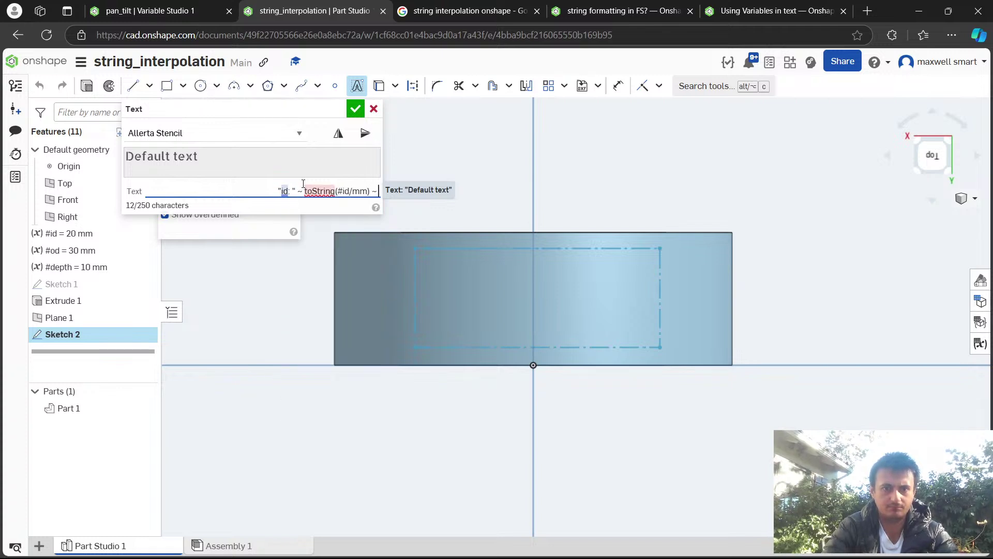
{"action": "type", "text": "\"\\n"}
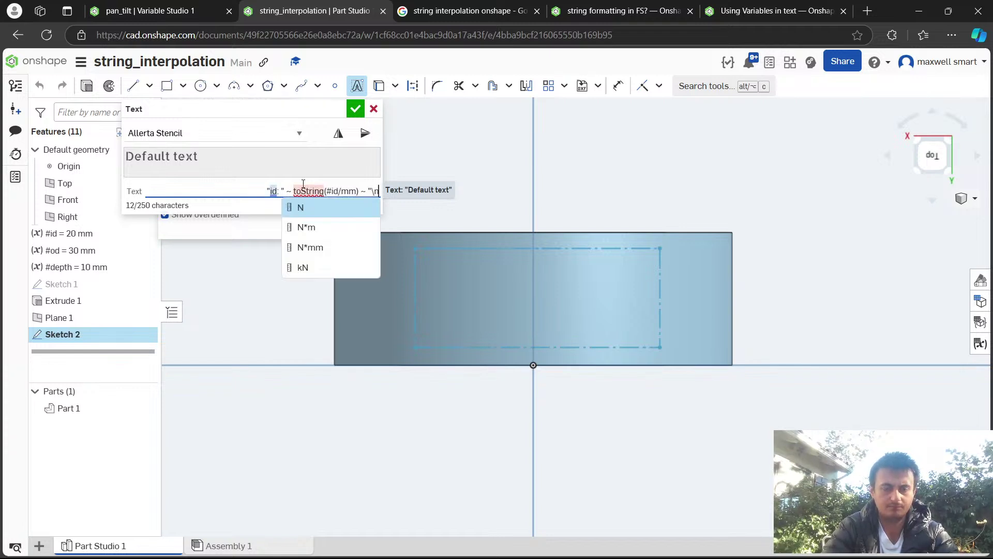
{"action": "type", "text": "od"}
{"action": "key", "text": "BackSpace"}
{"action": "key", "text": "BackSpace"}
{"action": "type", "text": "od"}
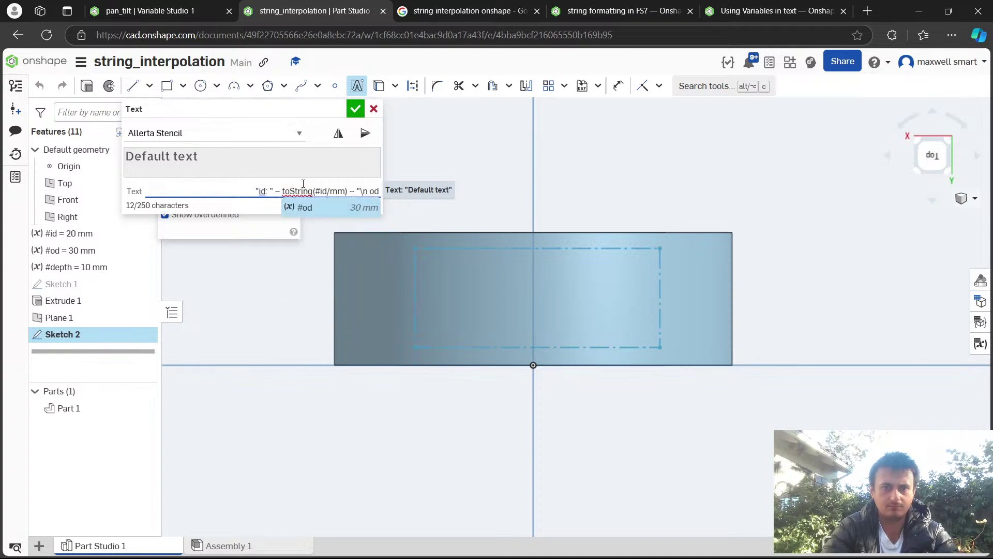
{"action": "key", "text": "BackSpace"}
{"action": "key", "text": "BackSpace"}
{"action": "key", "text": "BackSpace"}
{"action": "key", "text": "BackSpace"}
{"action": "key", "text": "BackSpace"}
{"action": "key", "text": "ctrl+a"}
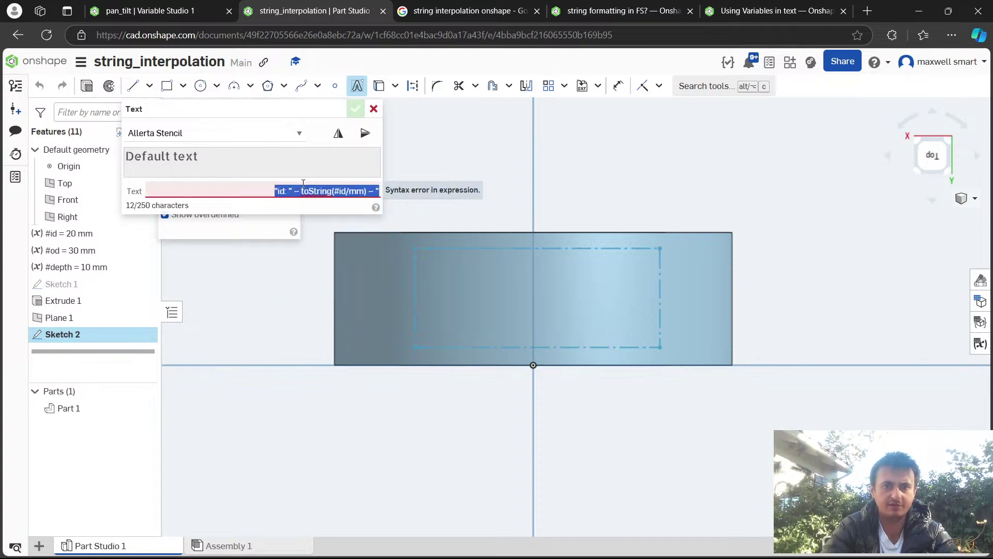
{"action": "key", "text": "End"}
{"action": "type", "text": "\\n\""}
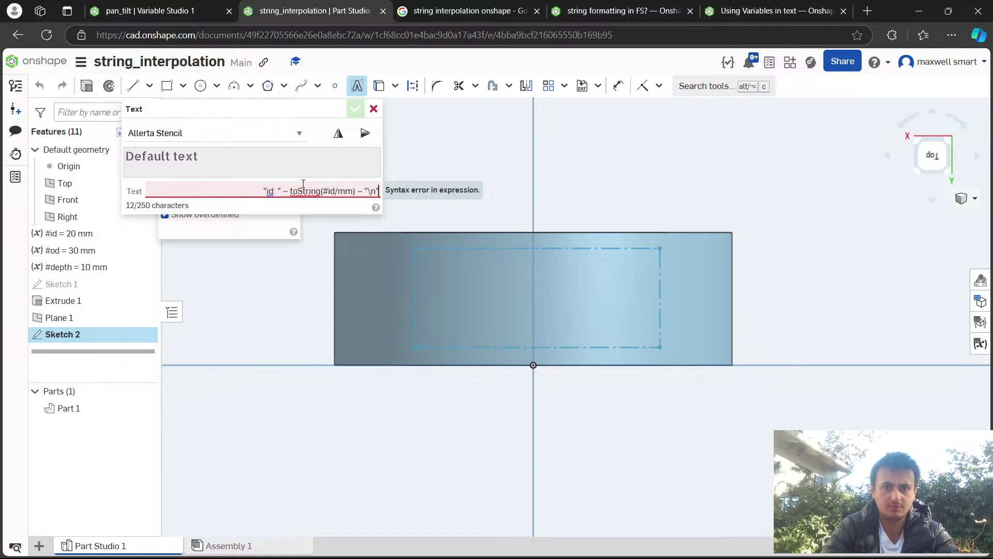
{"action": "key", "text": "Return"}
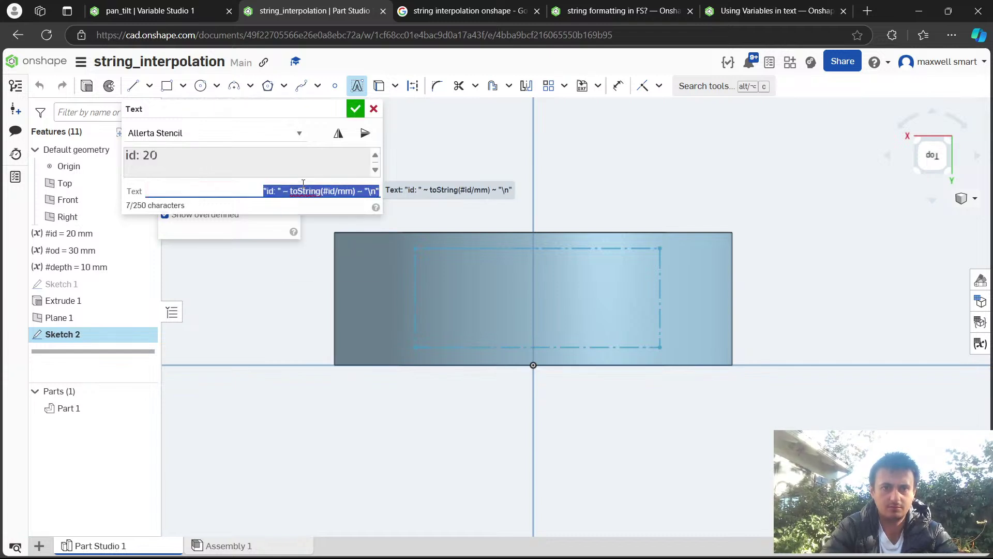
Extend the text expression after the line break with the outer diameter: "\nod: " ~ toString(#od/mm).
{"action": "key", "text": "Home"}
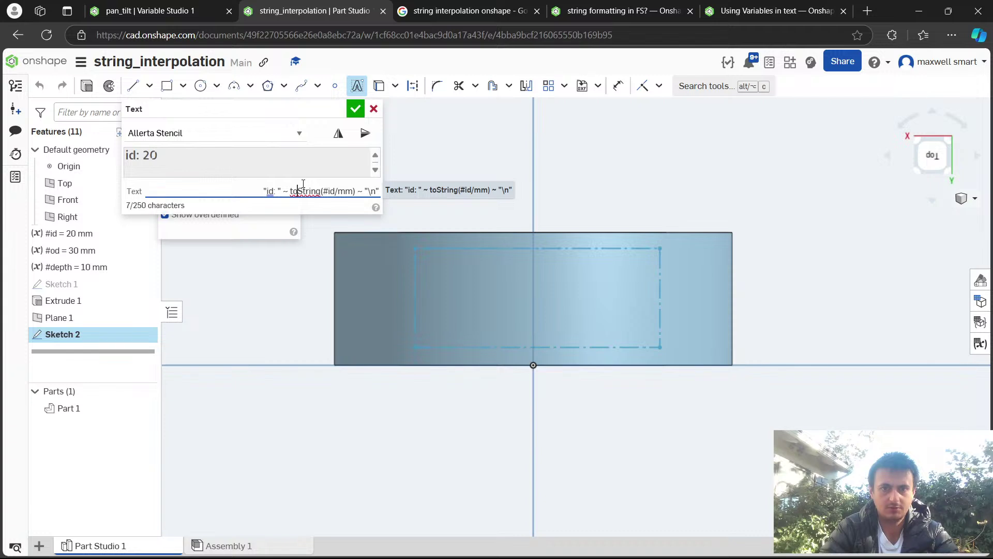
{"action": "type", "text": "od: "}
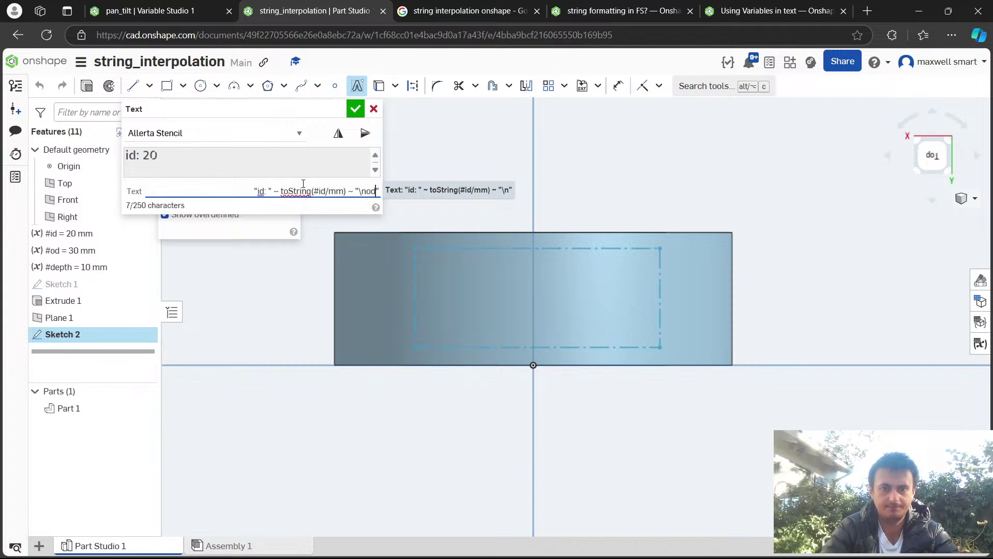
{"action": "type", "text": " ~ toS"}
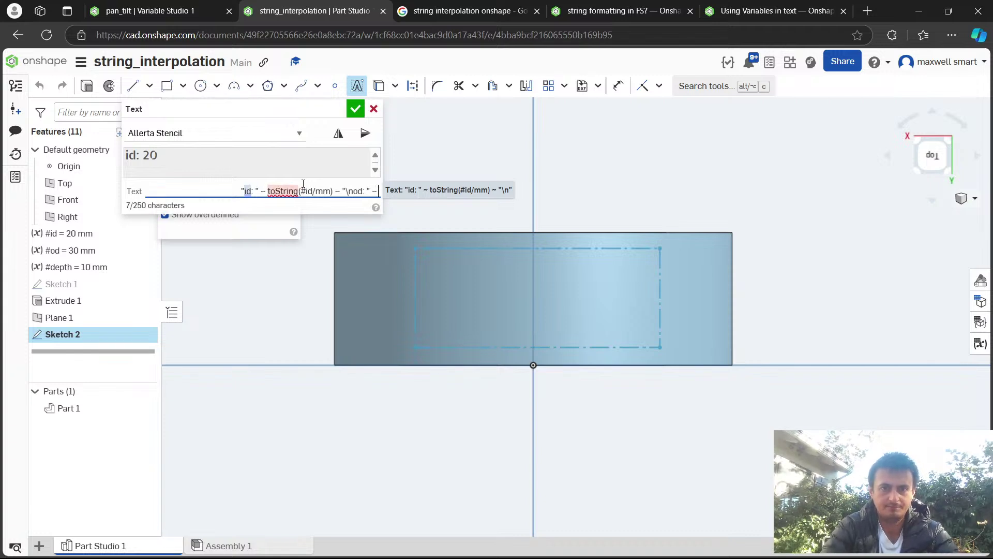
{"action": "type", "text": "tring(#"}
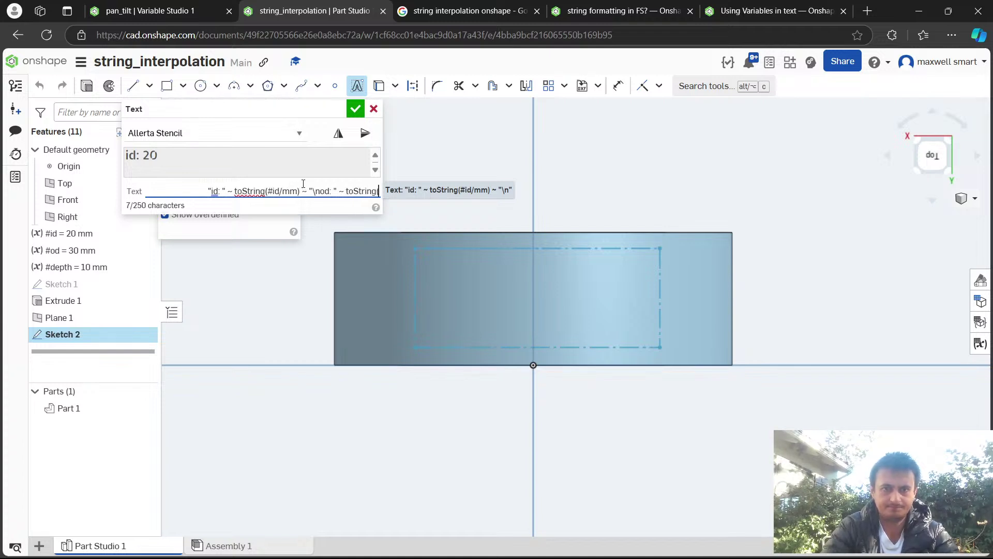
{"action": "type", "text": "od"}
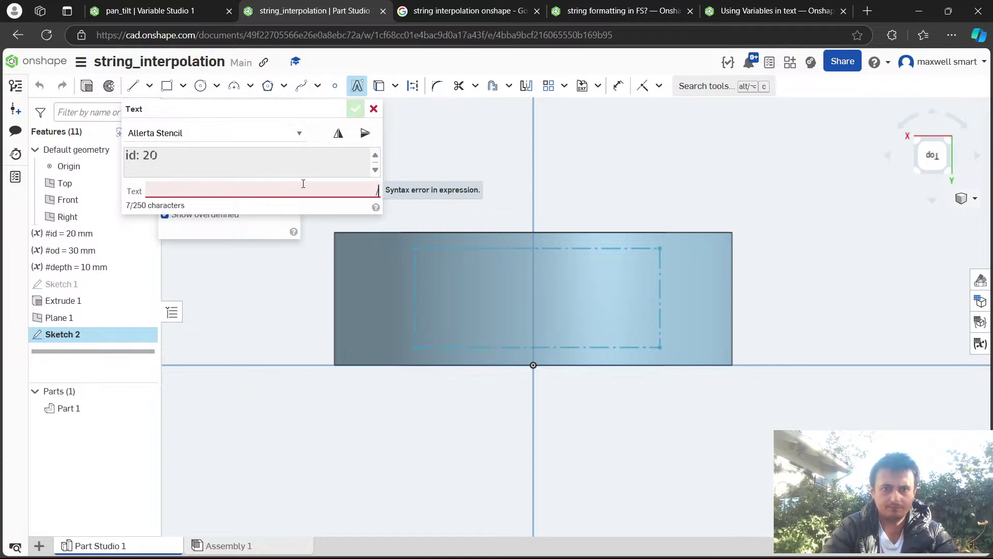
{"action": "key", "text": "ctrl+a"}
{"action": "key", "text": "End"}
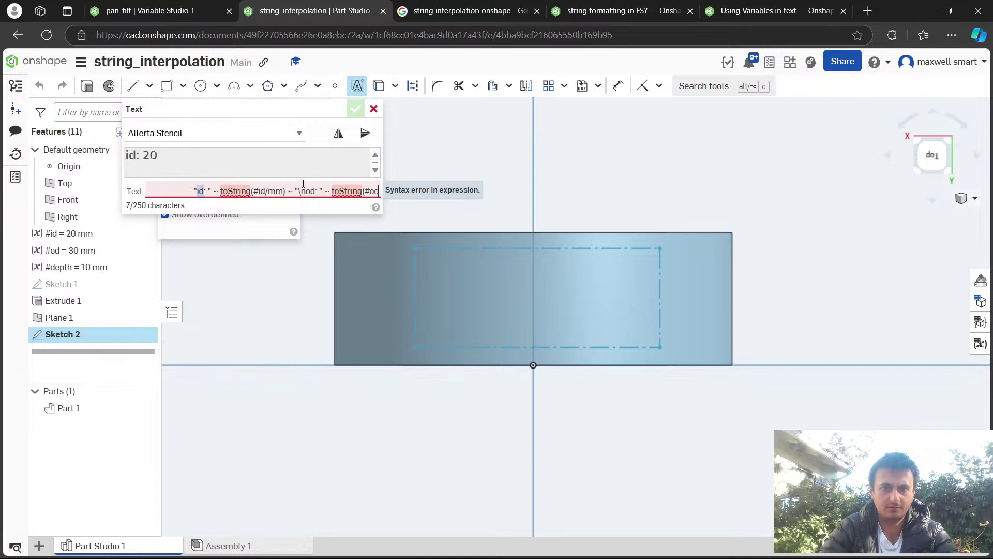
{"action": "type", "text": "mm)"}
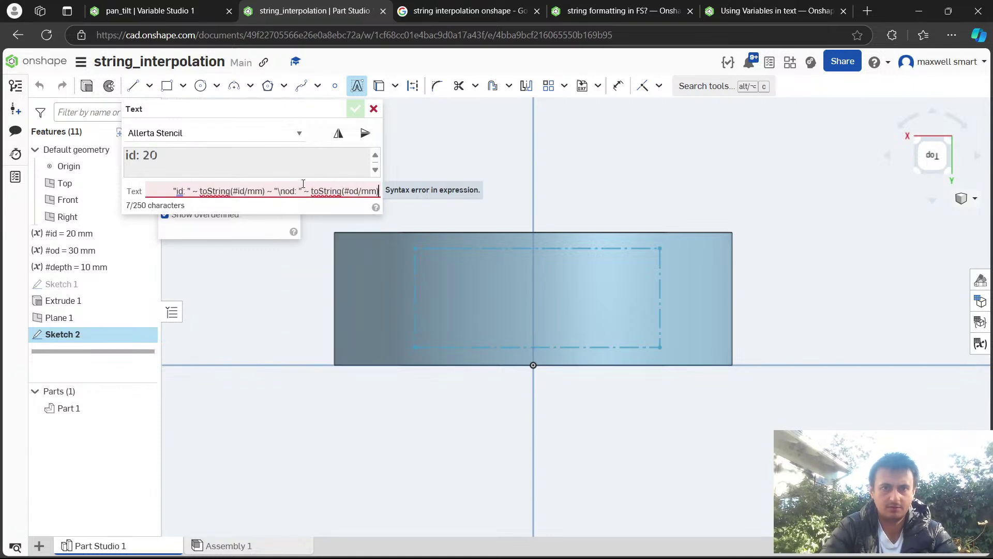
Extend the text expression with a depth label on a new line: ~ "\ndepth: ".
{"action": "type", "text": " ~ \""}
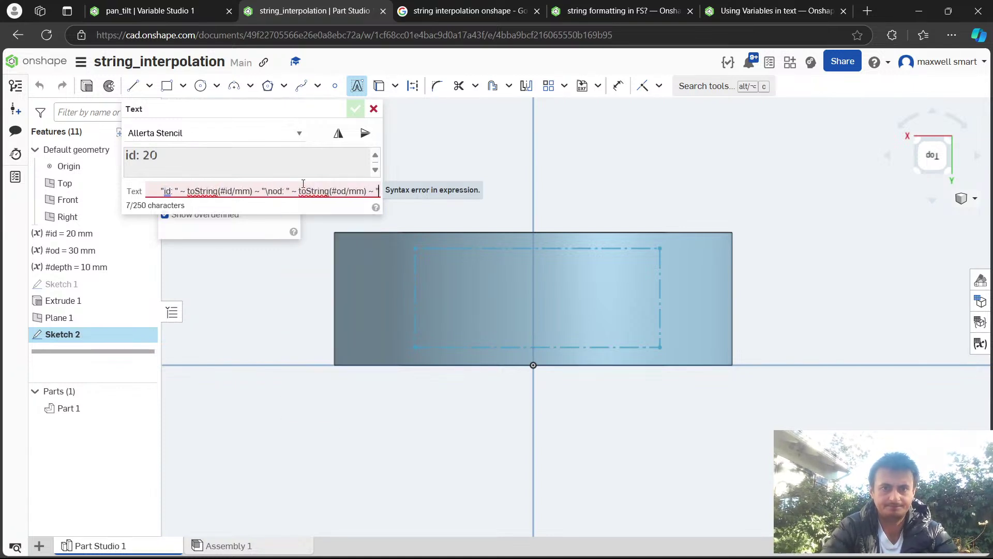
{"action": "type", "text": "\\n"}
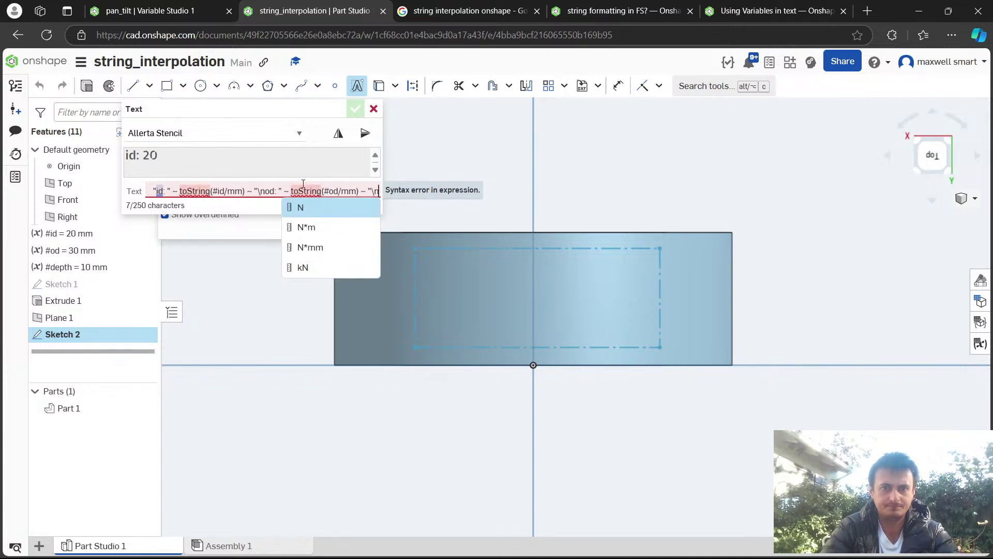
{"action": "type", "text": "depth"}
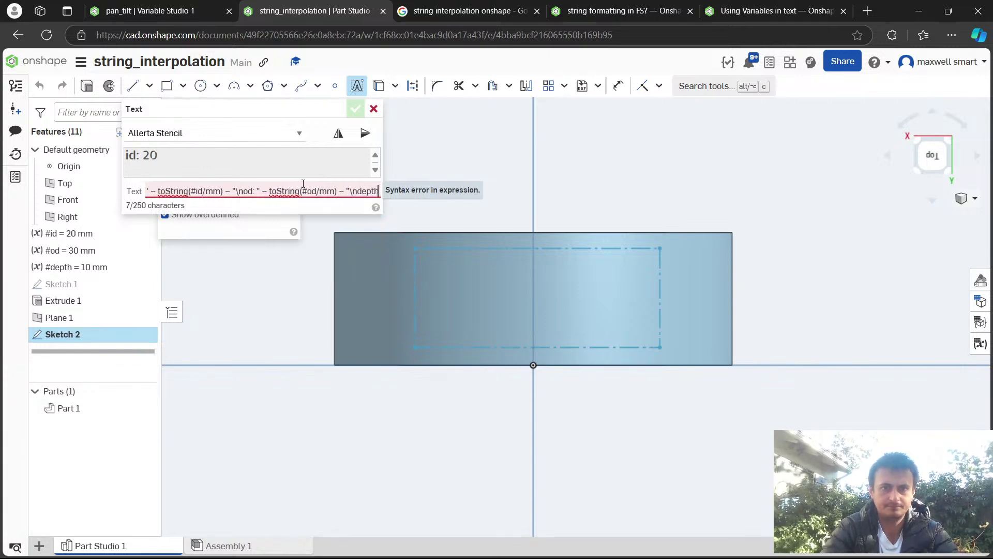
{"action": "type", "text": ":"}
{"action": "key", "text": "ctrl+a"}
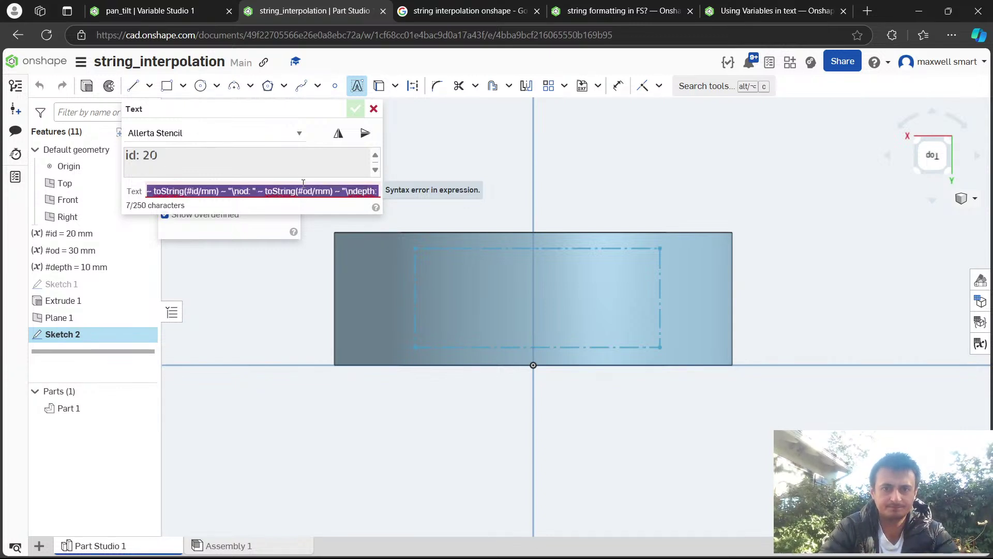
{"action": "key", "text": "End"}
{"action": "type", "text": "\""}
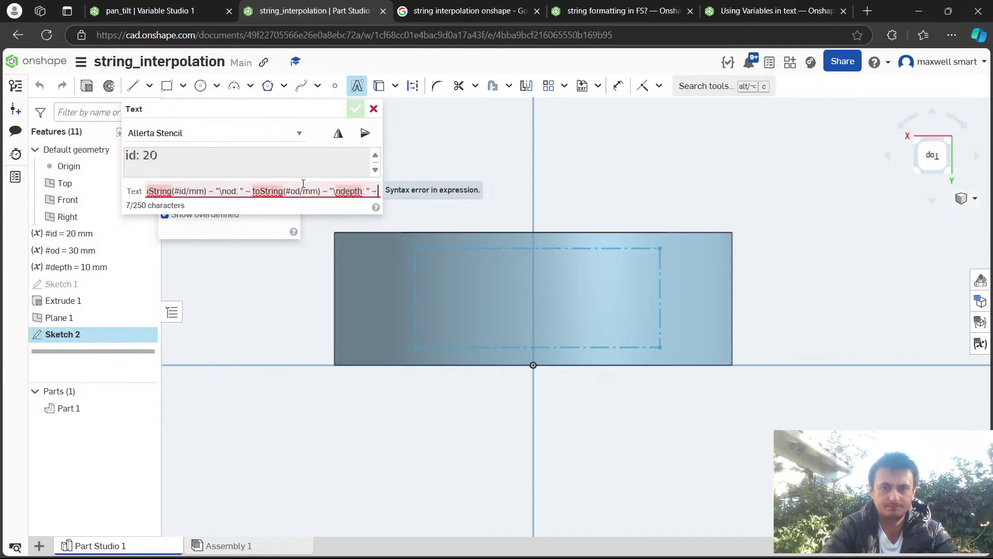
Append ~ toString(#depth/mm) to the text expression and accept the sketch text.
{"action": "type", "text": " ~ toString("}
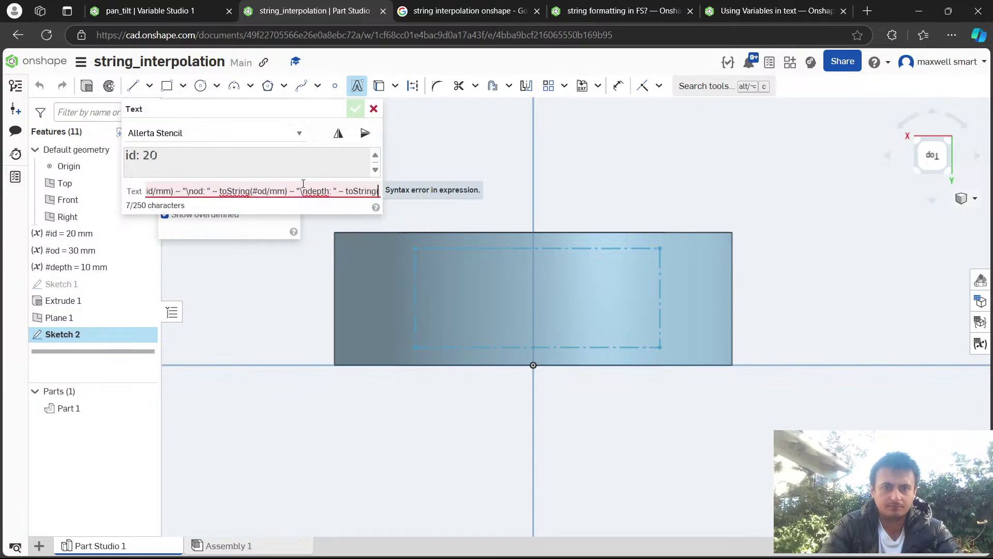
{"action": "type", "text": "#de"}
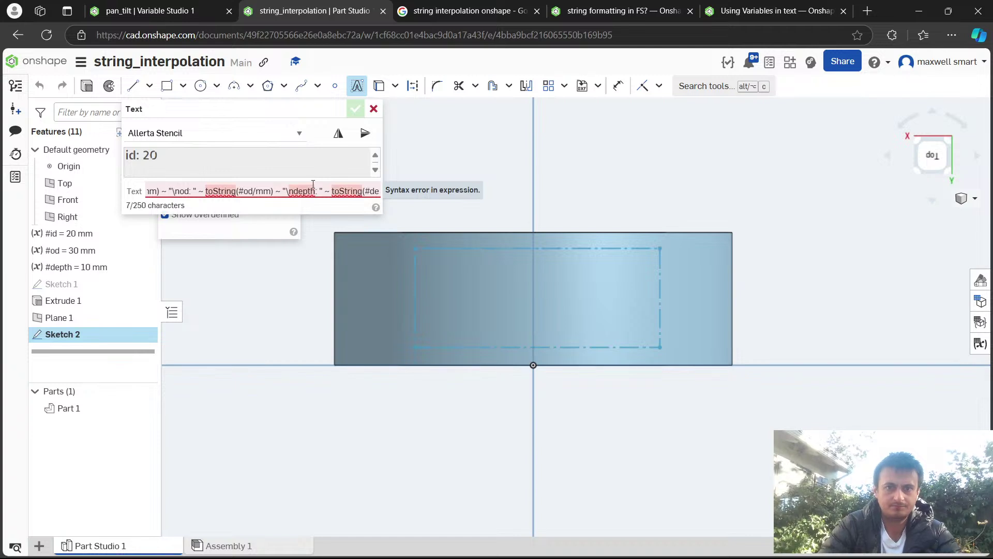
{"action": "type", "text": "pth"}
{"action": "type", "text": "/mm)"}
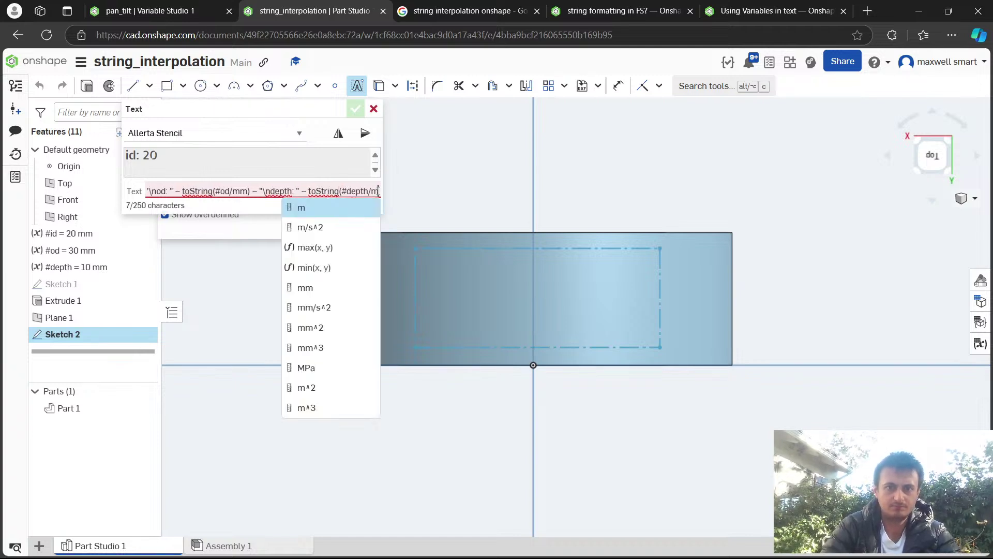
{"action": "key", "text": "Return"}
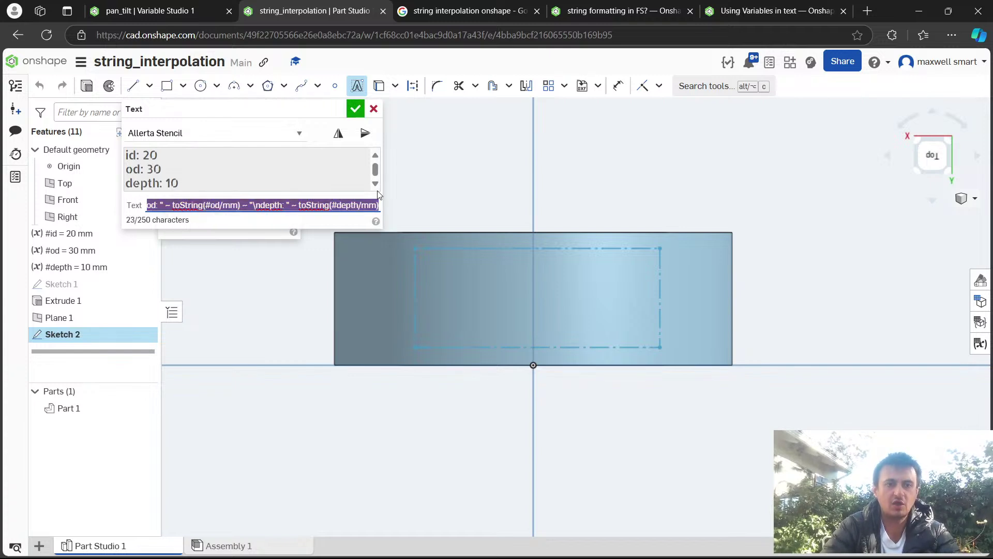
{"action": "left_click", "coordinate": [354, 110]}
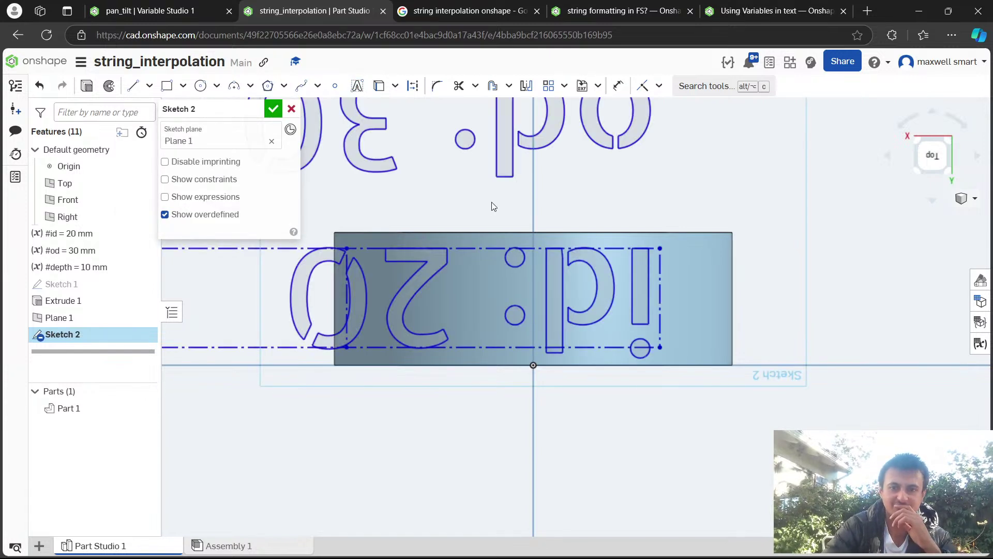
Try flipping the sketch text horizontally and vertically in its text settings.
{"action": "scroll", "coordinate": [511, 259], "scroll_direction": "down", "scroll_amount": 6}
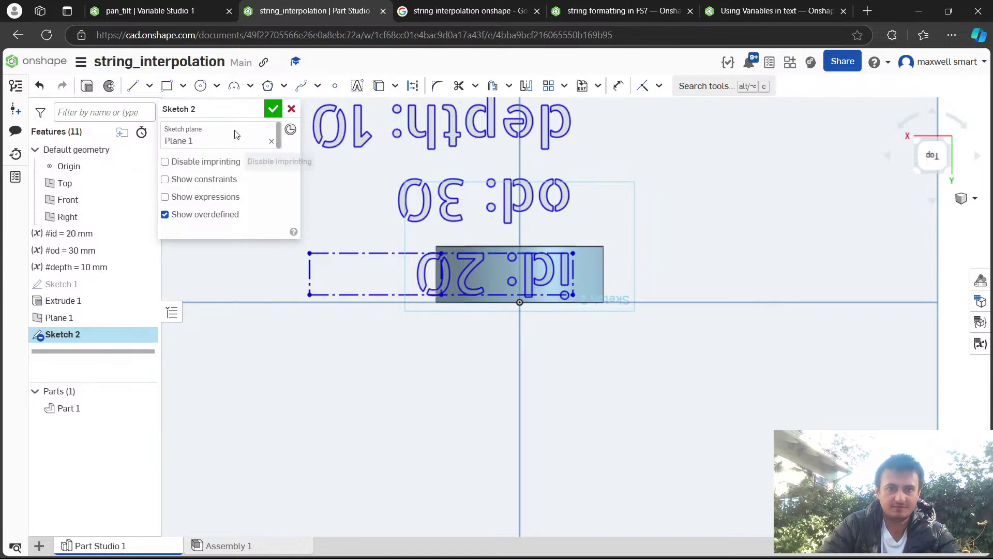
{"action": "right_click", "coordinate": [376, 292]}
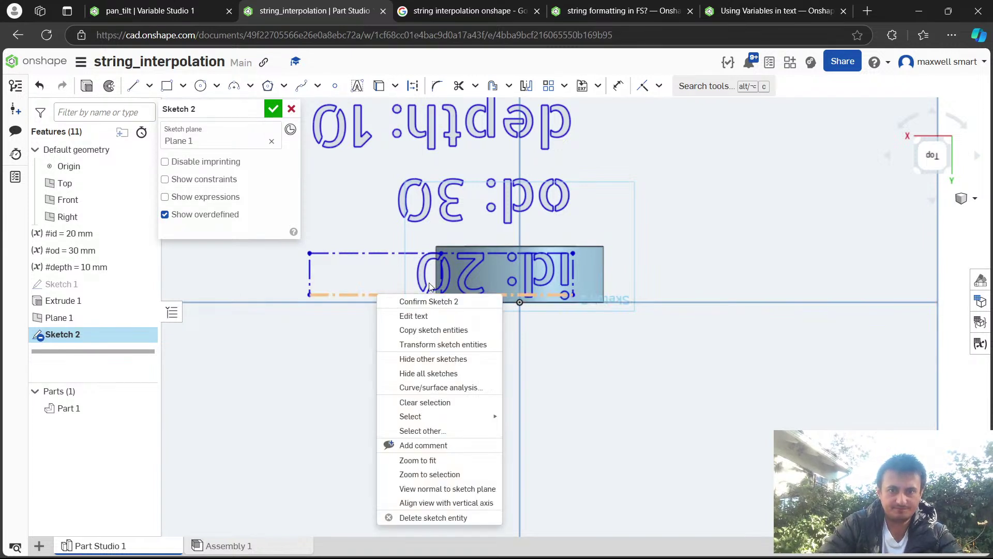
{"action": "left_click", "coordinate": [414, 315]}
{"action": "left_click", "coordinate": [337, 135]}
{"action": "left_click", "coordinate": [338, 135]}
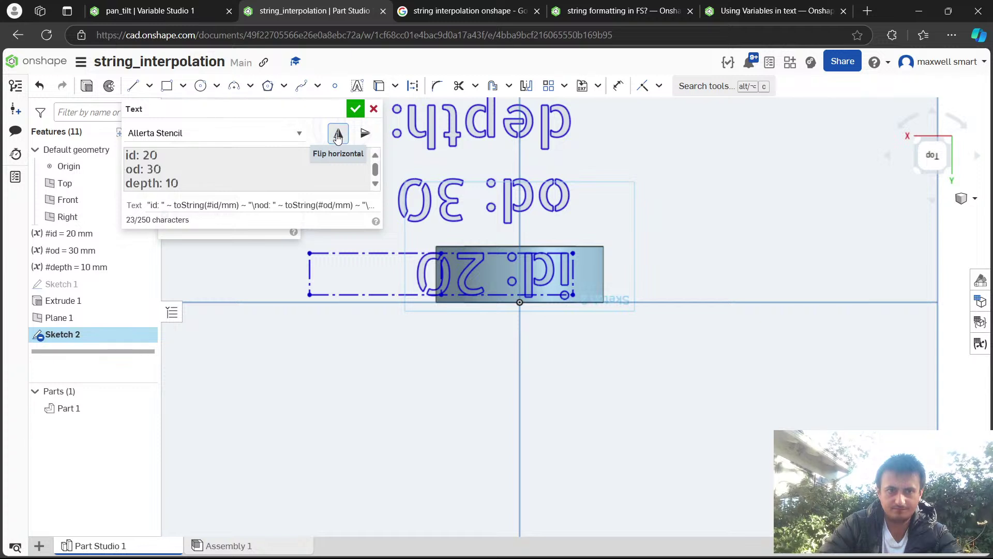
{"action": "left_click", "coordinate": [361, 136]}
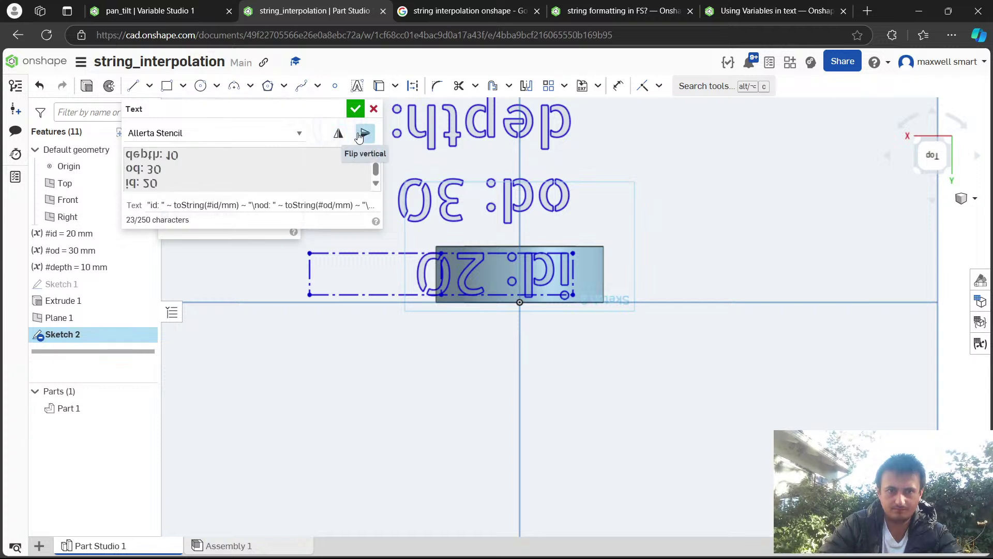
{"action": "left_click", "coordinate": [361, 136]}
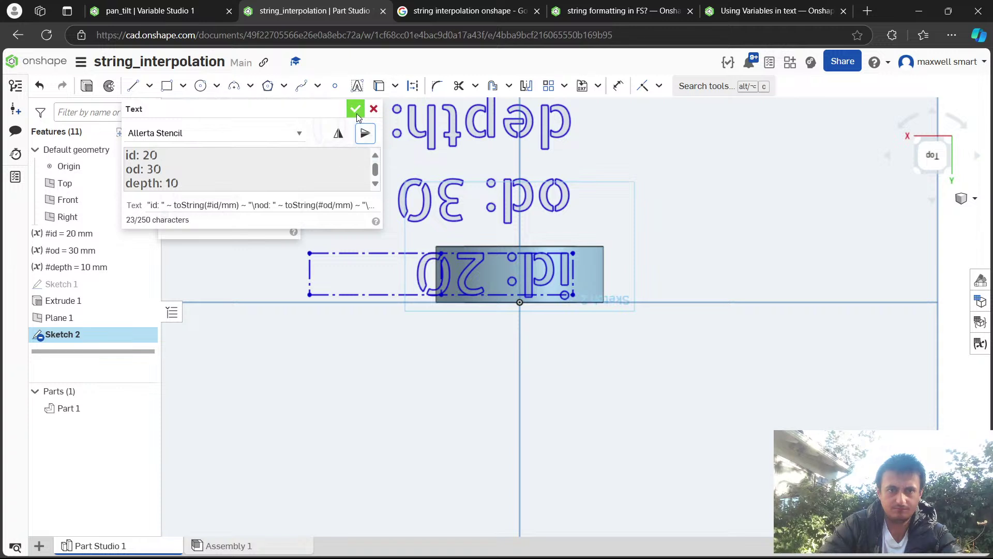
{"action": "left_click", "coordinate": [356, 113]}
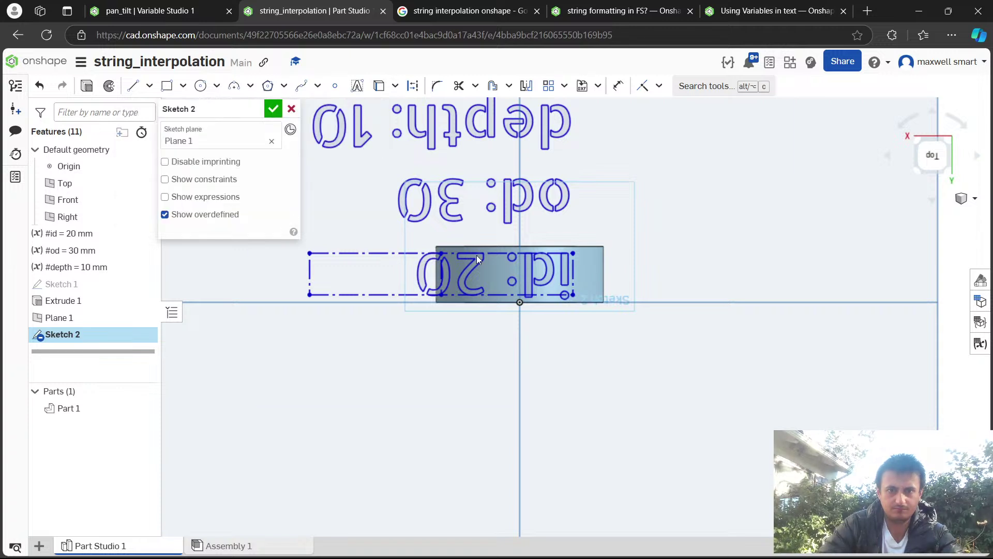
Edit the sketch text so it is flipped both horizontally and vertically, and accept it.
{"action": "right_click", "coordinate": [377, 254]}
{"action": "key", "text": "Escape"}
{"action": "right_click", "coordinate": [376, 256]}
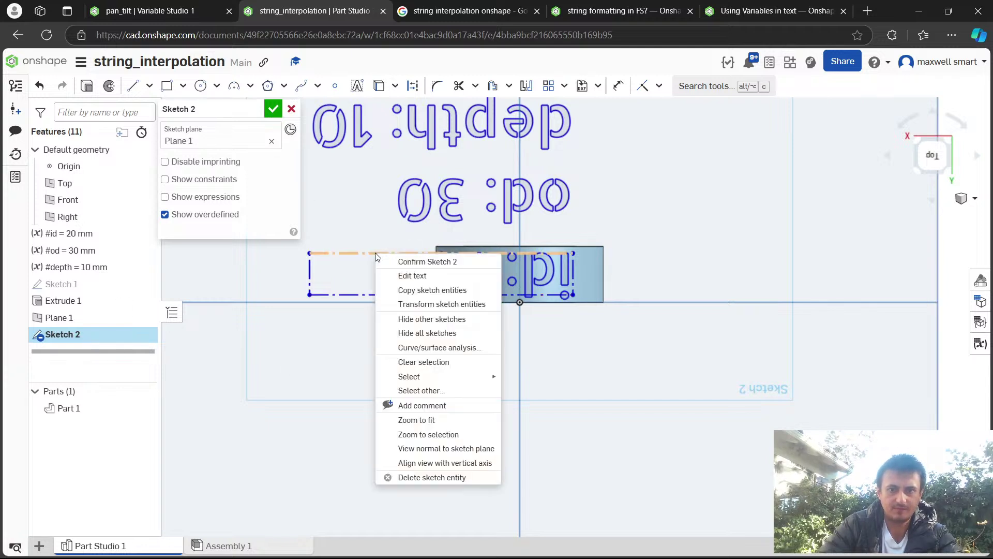
{"action": "left_click", "coordinate": [401, 275]}
{"action": "left_click", "coordinate": [368, 136]}
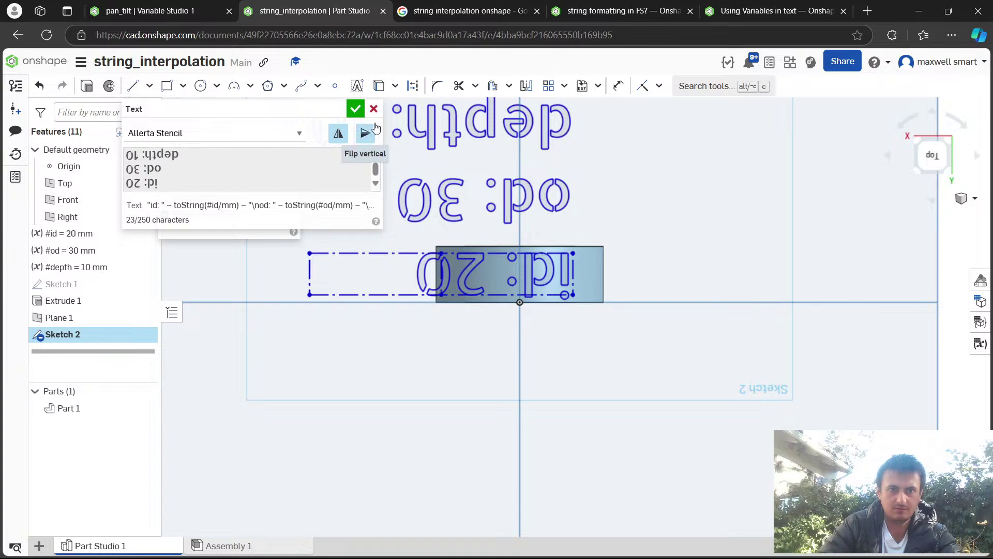
{"action": "left_click", "coordinate": [355, 110]}
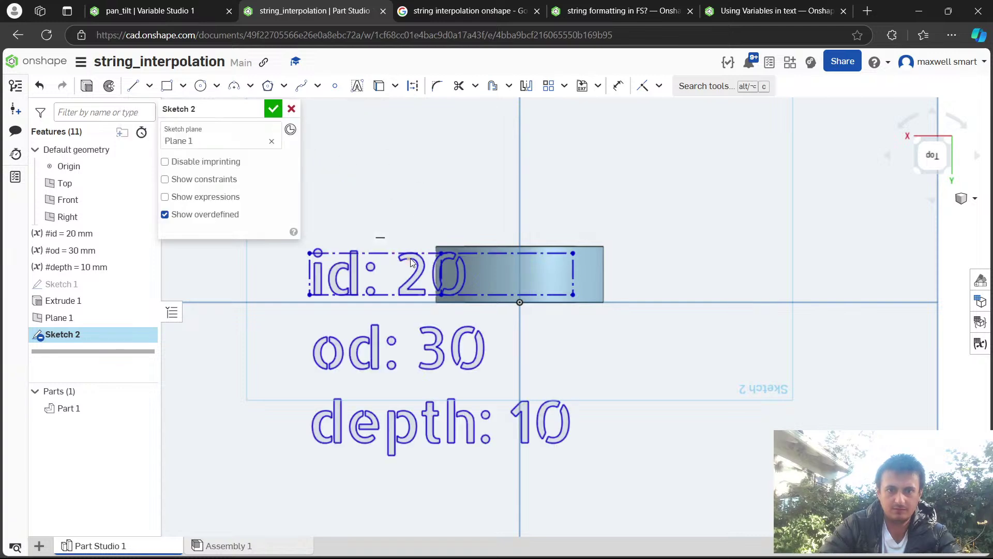
Dimension the text box's width to 10 mm.
{"action": "scroll", "coordinate": [409, 257], "scroll_direction": "up", "scroll_amount": 5}
{"action": "key", "text": "d"}
{"action": "left_click", "coordinate": [539, 247]}
{"action": "left_click", "coordinate": [533, 207]}
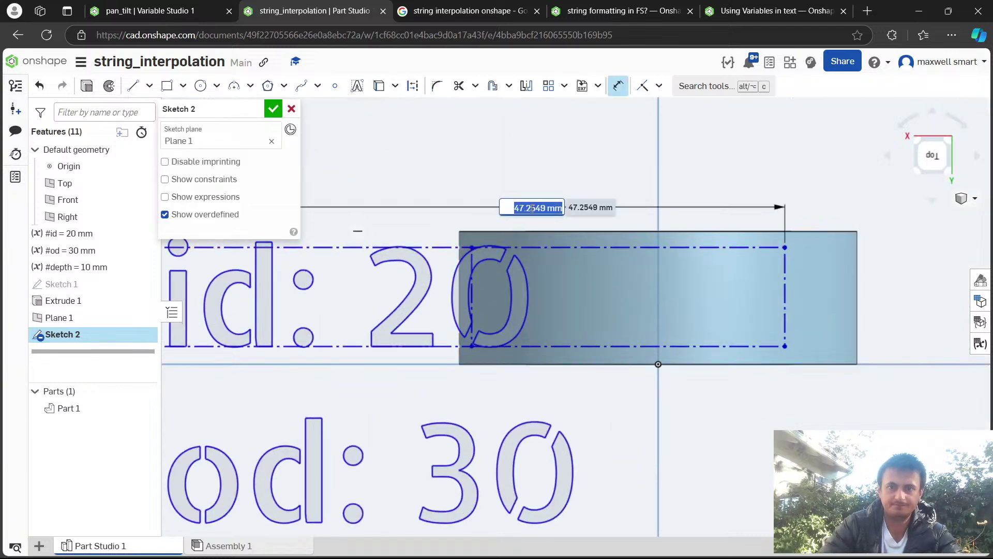
{"action": "type", "text": "10"}
{"action": "key", "text": "Return"}
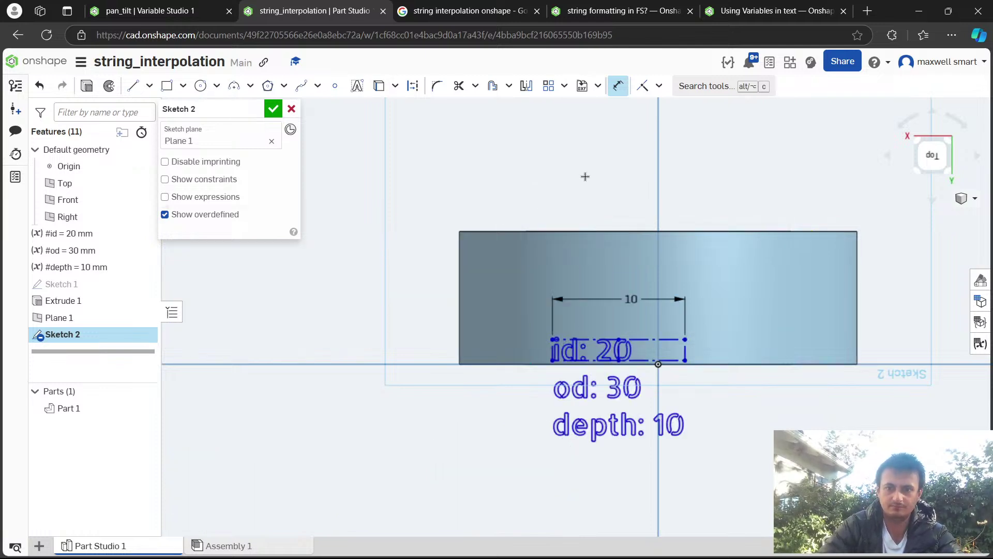
Center the text box by making the midpoint of its top edge coincident with the Right plane.
{"action": "left_click", "coordinate": [648, 337]}
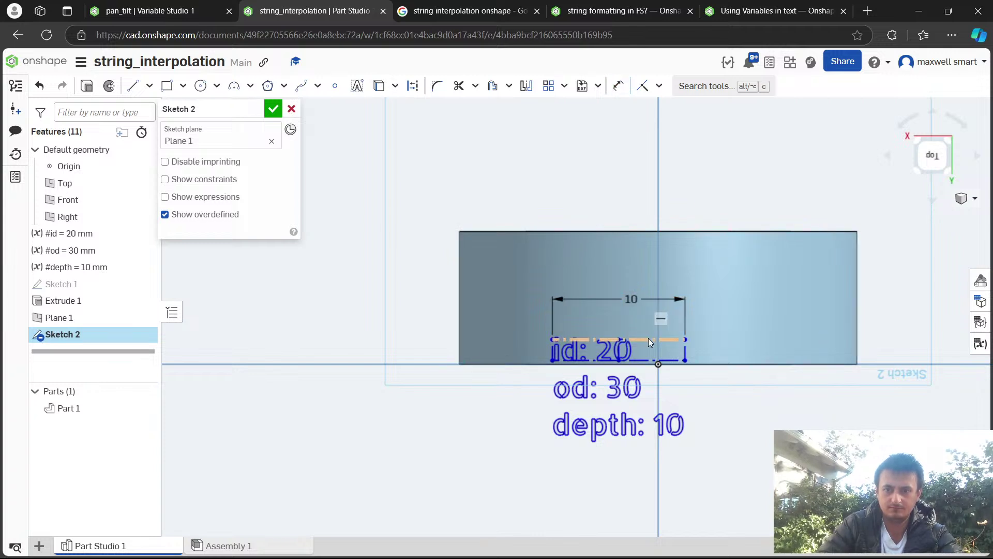
{"action": "key", "text": "d"}
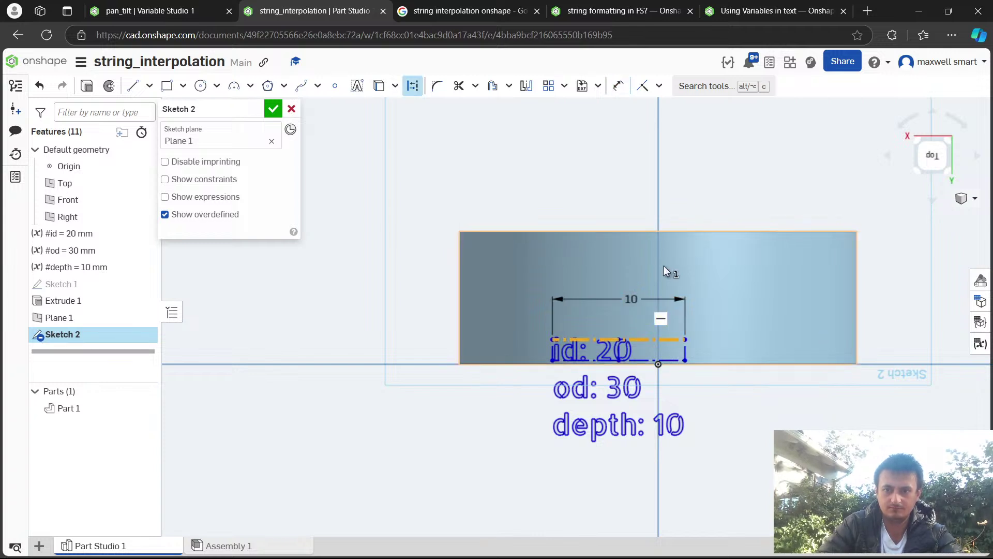
{"action": "key", "text": "Escape"}
{"action": "left_click", "coordinate": [619, 339]}
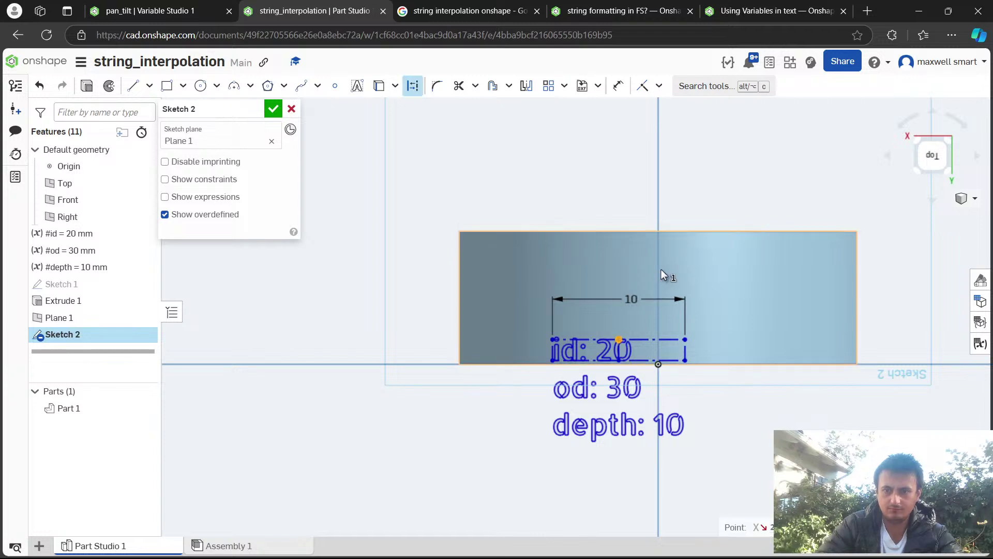
{"action": "left_click", "coordinate": [643, 85]}
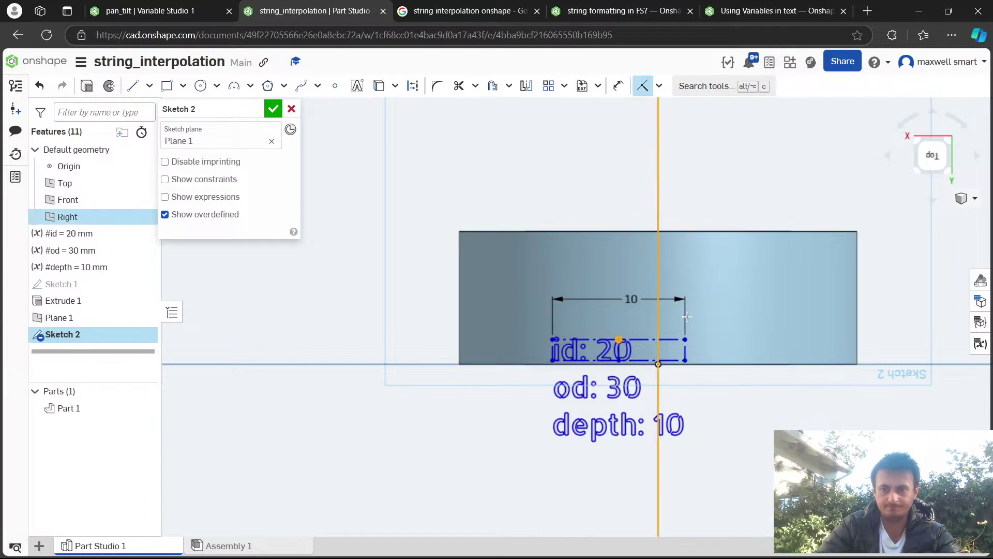
Dimension the text box's top edge 2 mm below the ring's top edge.
{"action": "key", "text": "d"}
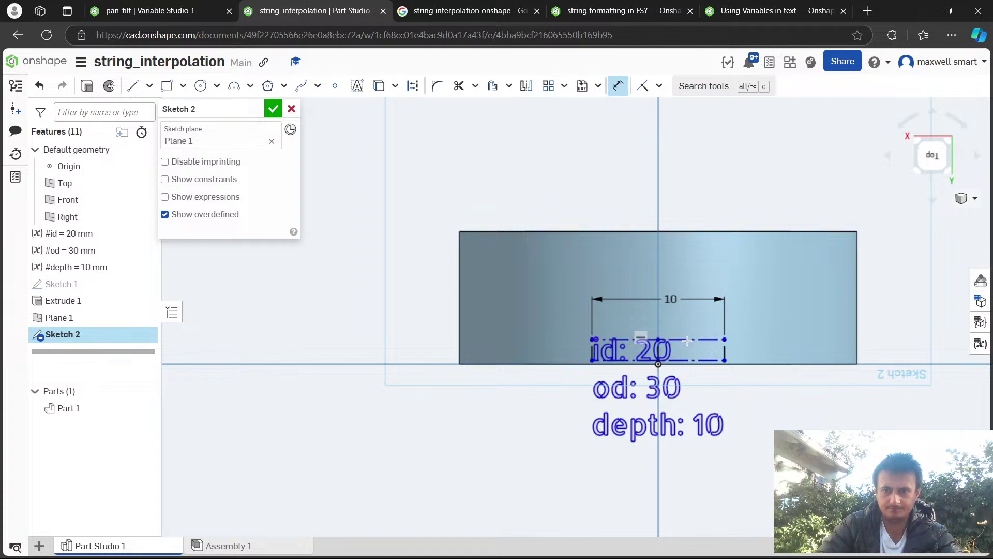
{"action": "left_click", "coordinate": [684, 340]}
{"action": "left_click", "coordinate": [675, 231]}
{"action": "left_click", "coordinate": [653, 190]}
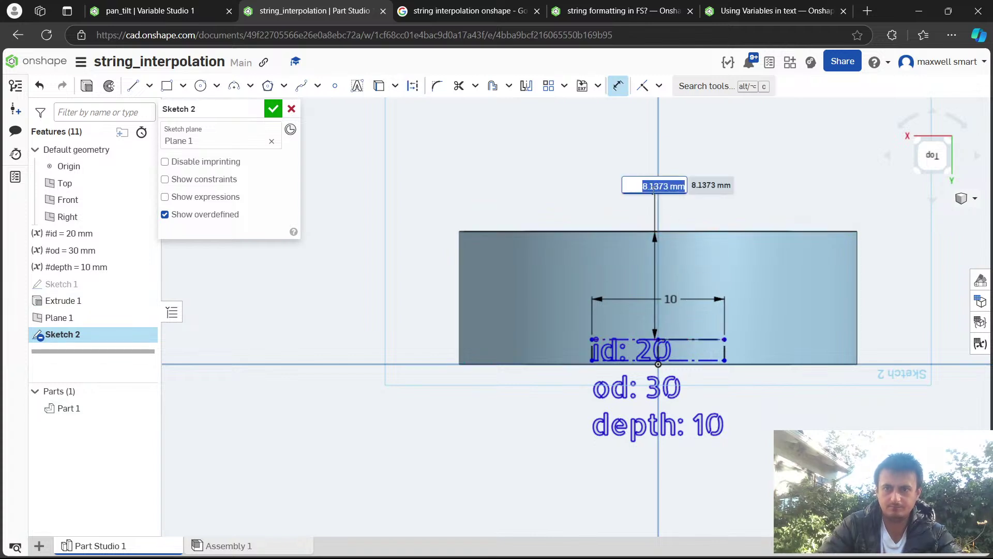
{"action": "type", "text": "2"}
{"action": "key", "text": "Return"}
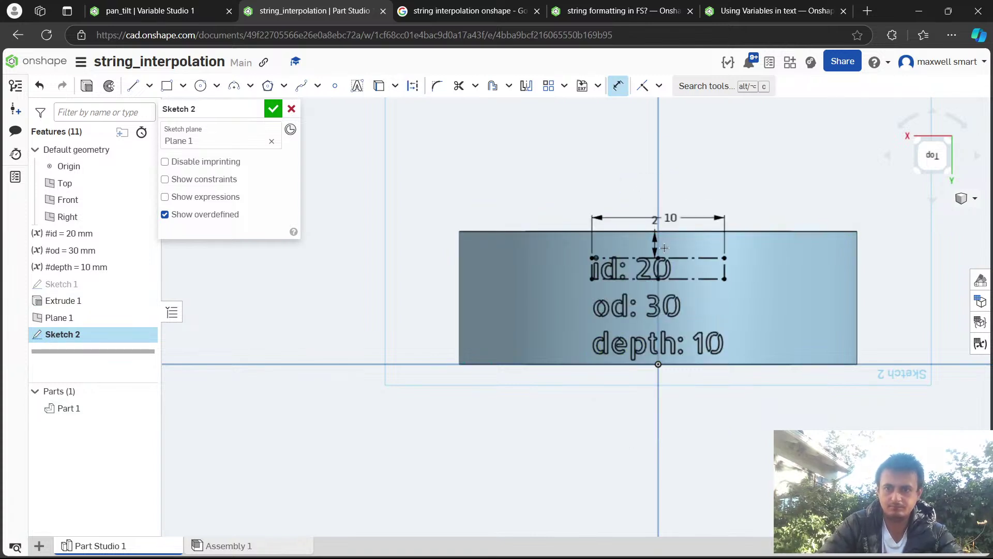
Set the text box's distance from the ring's top edge to 1 mm and finish the sketch.
{"action": "key", "text": "Escape"}
{"action": "double_click", "coordinate": [656, 223]}
{"action": "type", "text": "1"}
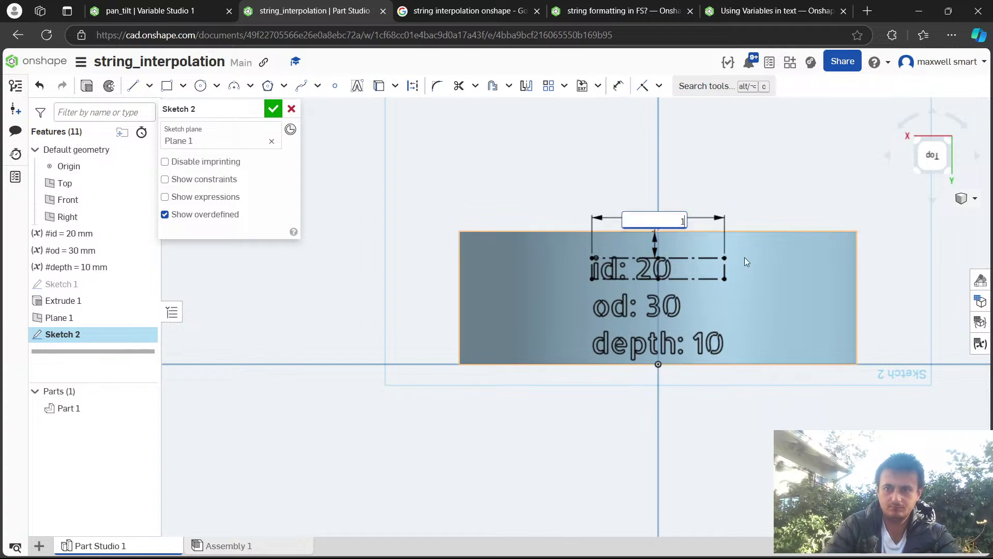
{"action": "key", "text": "Return"}
{"action": "scroll", "coordinate": [630, 303], "scroll_direction": "up", "scroll_amount": 5}
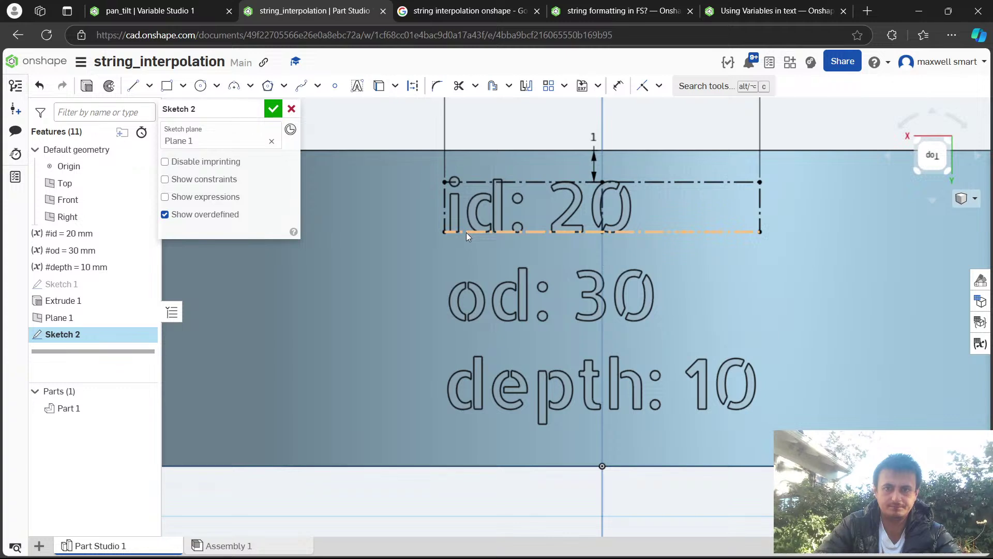
{"action": "scroll", "coordinate": [465, 257], "scroll_direction": "down", "scroll_amount": 5}
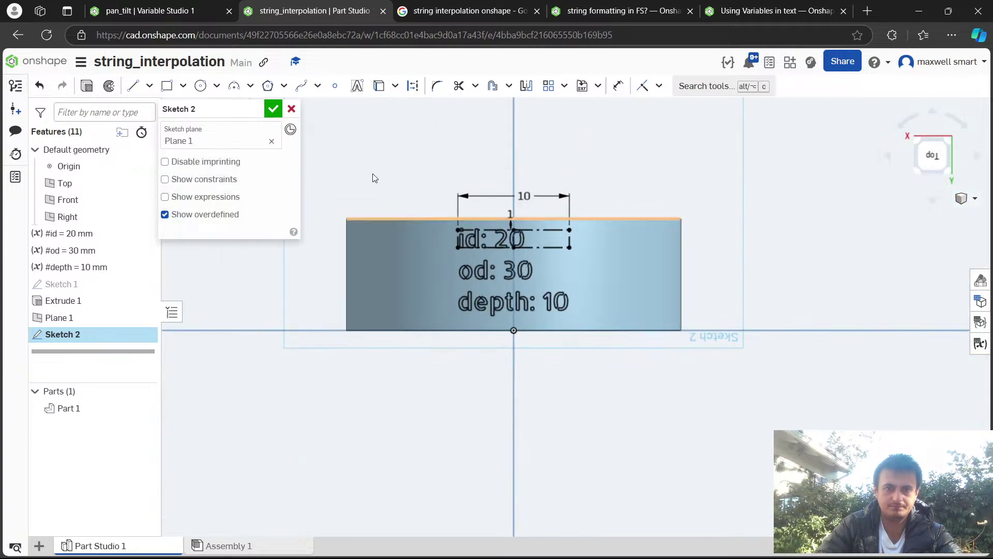
{"action": "left_click", "coordinate": [273, 109]}
Extrude the faces of the text sketch with the Remove option so they cut into the ring.
{"action": "left_click", "coordinate": [107, 334]}
{"action": "key", "text": "shift+e"}
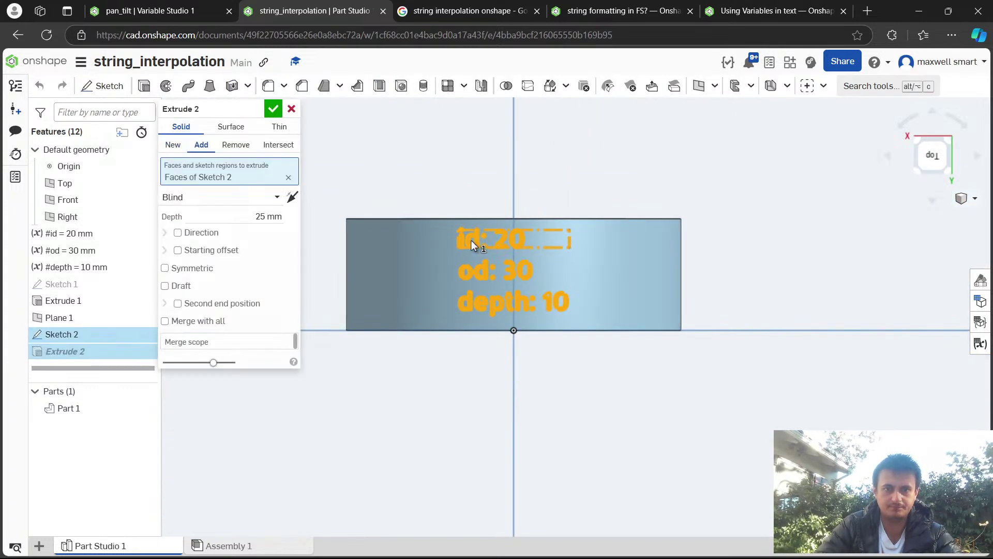
{"action": "scroll", "coordinate": [468, 238], "scroll_direction": "up", "scroll_amount": 3}
{"action": "left_click", "coordinate": [235, 144]}
{"action": "left_click_drag", "start_coordinate": [409, 210], "coordinate": [538, 246]}
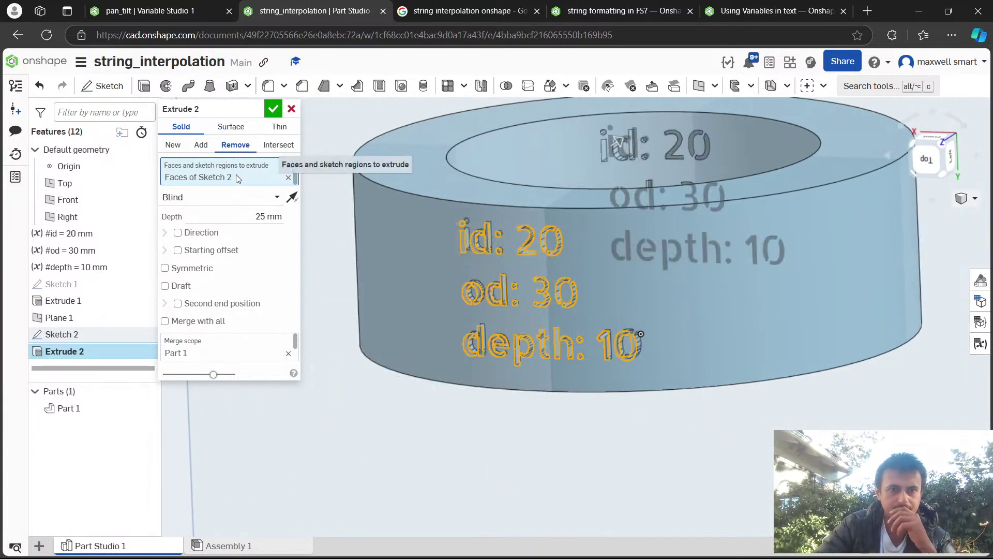
Set the text cut's depth to 3 mm and accept the extrude.
{"action": "left_click", "coordinate": [263, 215]}
{"action": "type", "text": "3"}
{"action": "key", "text": "Return"}
{"action": "mouse_move", "coordinate": [498, 247]}
{"action": "left_mouse_down"}
{"action": "mouse_move", "coordinate": [466, 253]}
{"action": "mouse_move", "coordinate": [510, 248]}
{"action": "left_mouse_up"}
{"action": "scroll", "coordinate": [498, 262], "scroll_direction": "up", "scroll_amount": 5}
{"action": "scroll", "coordinate": [502, 295], "scroll_direction": "down", "scroll_amount": 8}
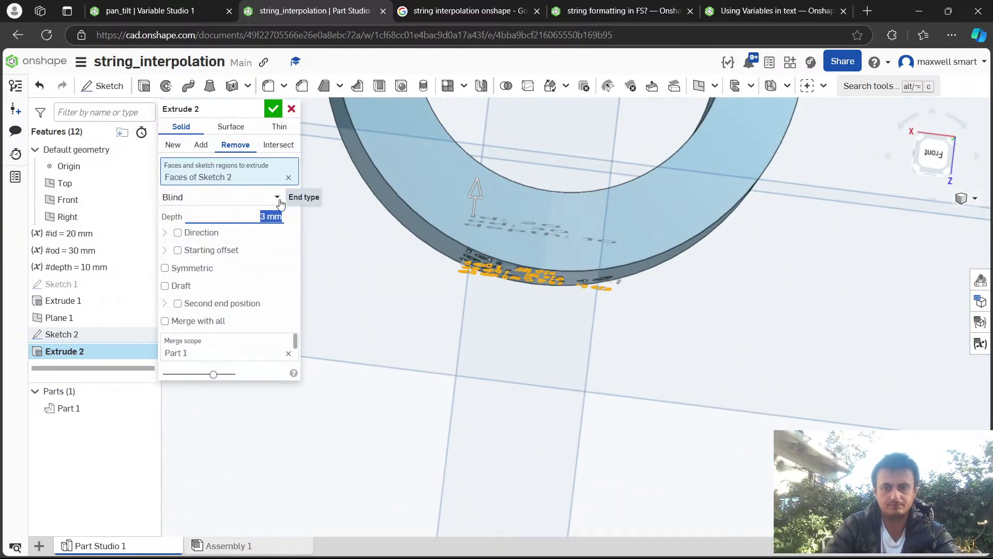
{"action": "left_click_drag", "start_coordinate": [533, 290], "coordinate": [432, 225]}
{"action": "key", "text": "Return"}
{"action": "scroll", "coordinate": [481, 184], "scroll_direction": "down", "scroll_amount": 5}
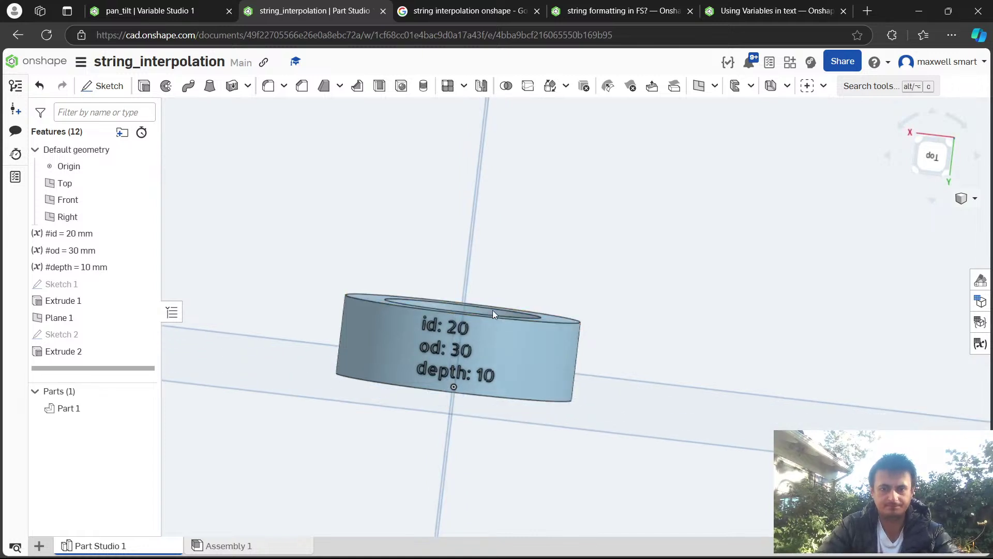
View the ring's engraved text face-on, stop the recording in OBS, and return to the ring model.
{"action": "left_click", "coordinate": [519, 348]}
{"action": "key", "text": "n"}
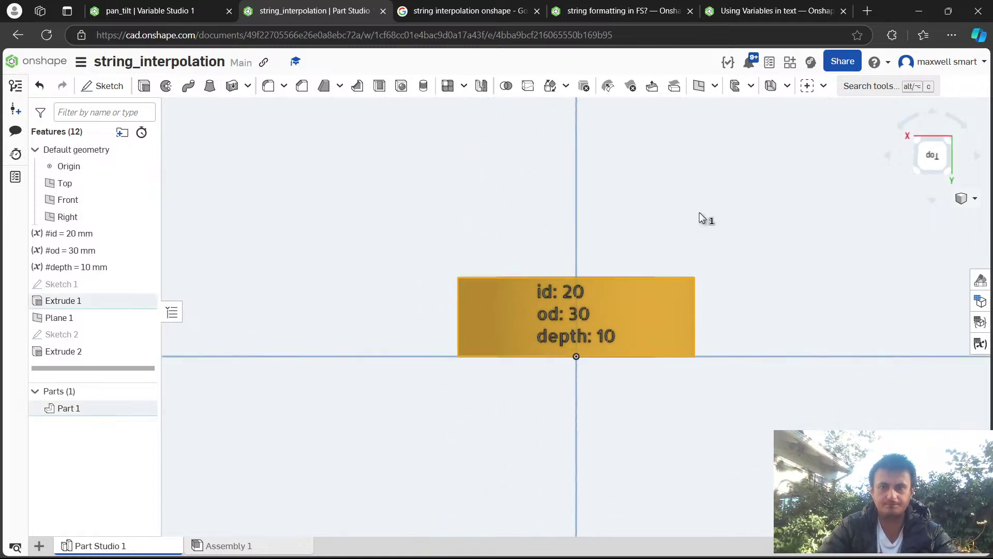
{"action": "key", "text": "alt+Tab"}
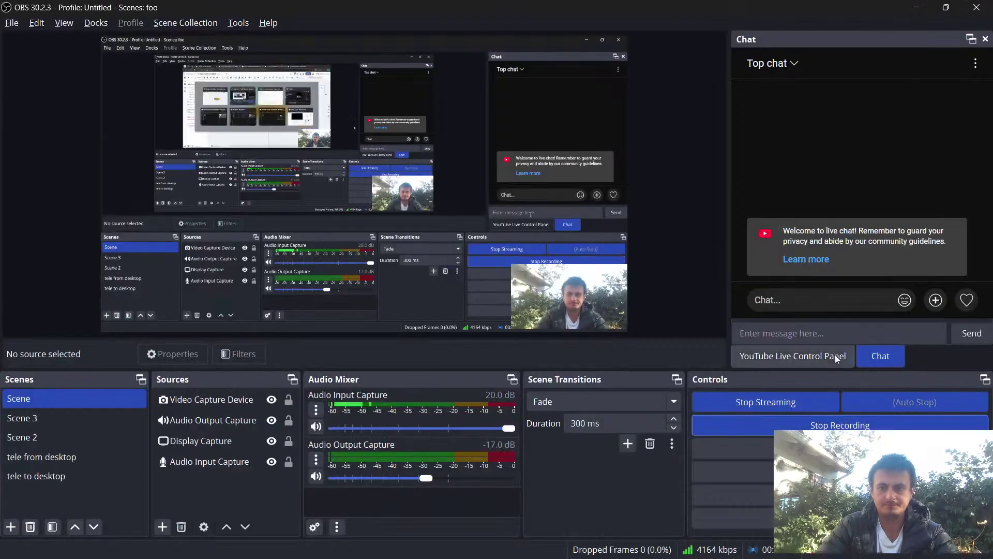
{"action": "key", "text": "alt+Tab"}
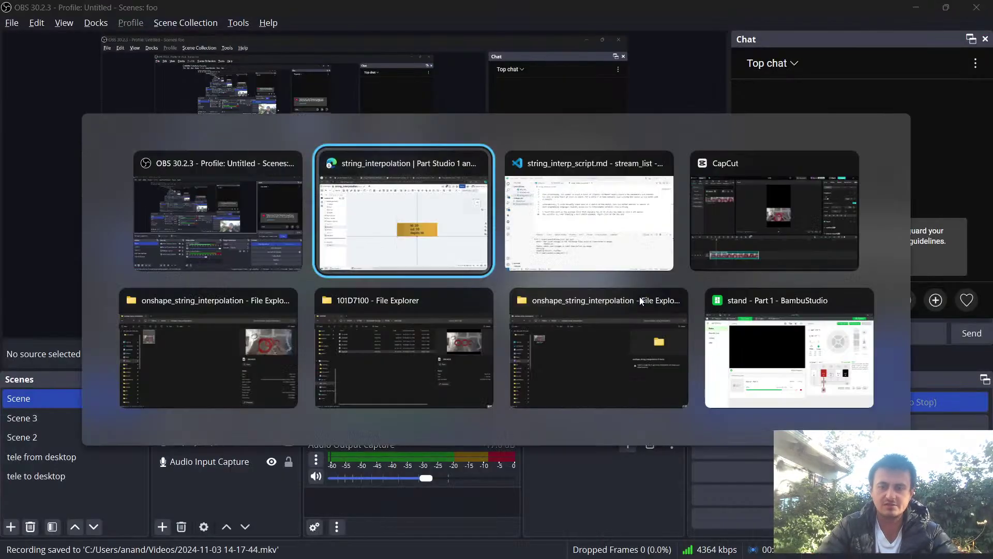
{"action": "key", "text": "Up"}
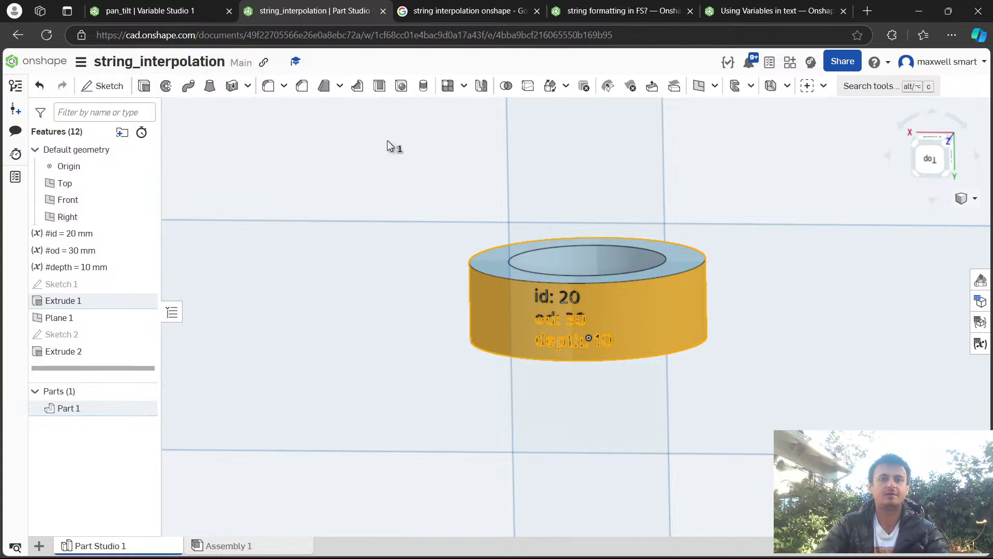
{"action": "key", "text": "alt+Tab"}
{"action": "key", "text": "alt+Tab"}
{"action": "key", "text": "alt+Tab"}
{"action": "left_click", "coordinate": [120, 90]}
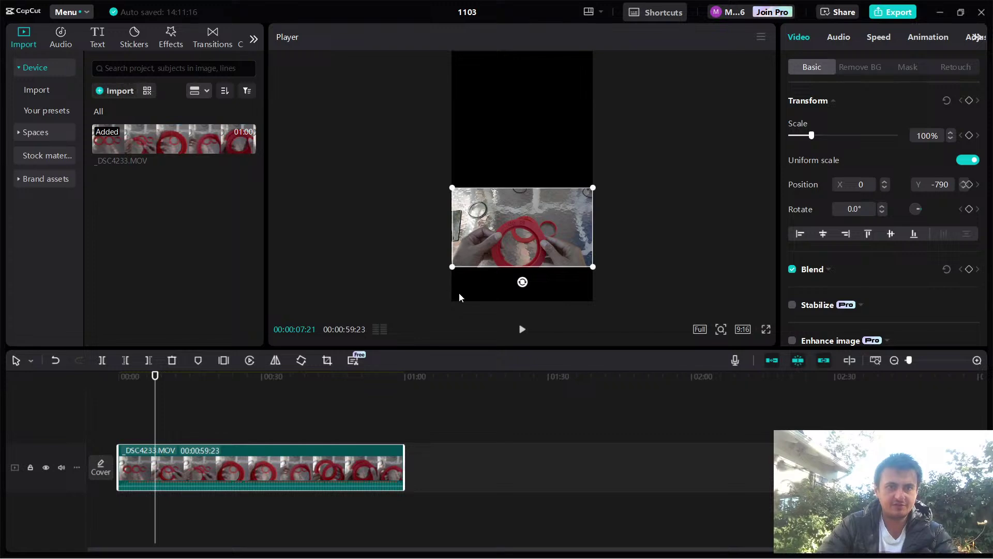
{"action": "key", "text": "alt+Tab"}
{"action": "key", "text": "alt+Tab"}
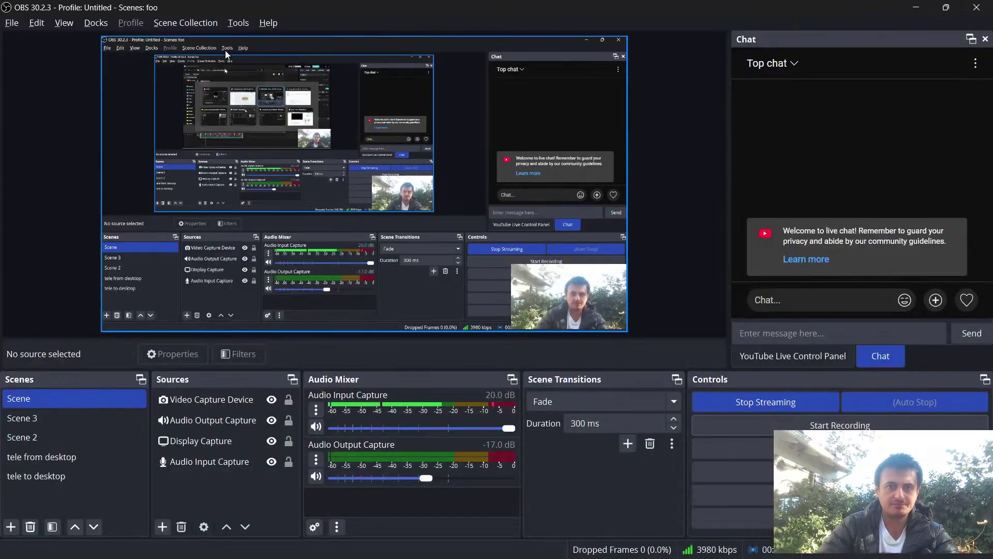
{"action": "left_click", "coordinate": [15, 24]}
{"action": "left_click", "coordinate": [31, 41]}
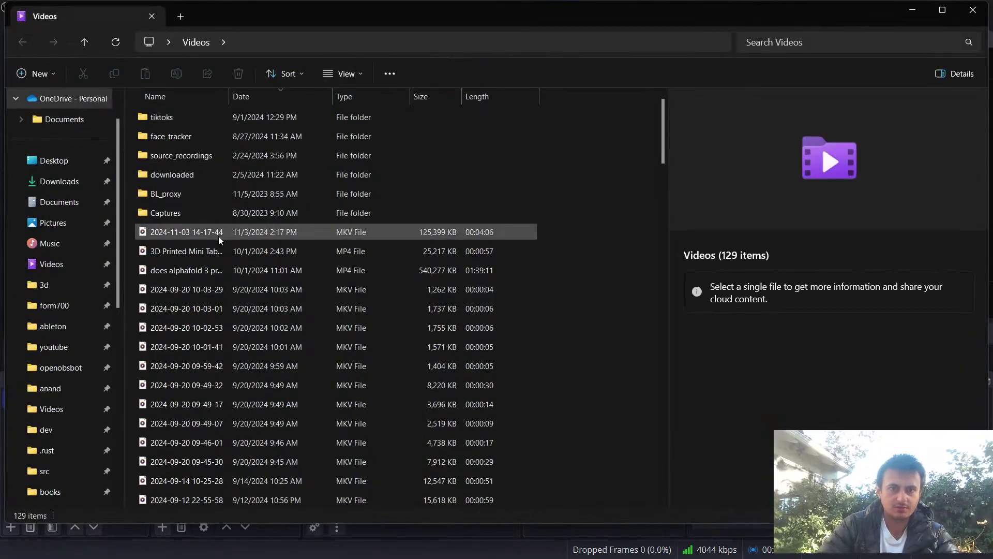
{"action": "left_click", "coordinate": [213, 237]}
{"action": "left_click_drag", "start_coordinate": [581, 20], "coordinate": [645, 286]}
{"action": "key", "text": "alt+Tab"}
{"action": "left_click", "coordinate": [644, 259]}
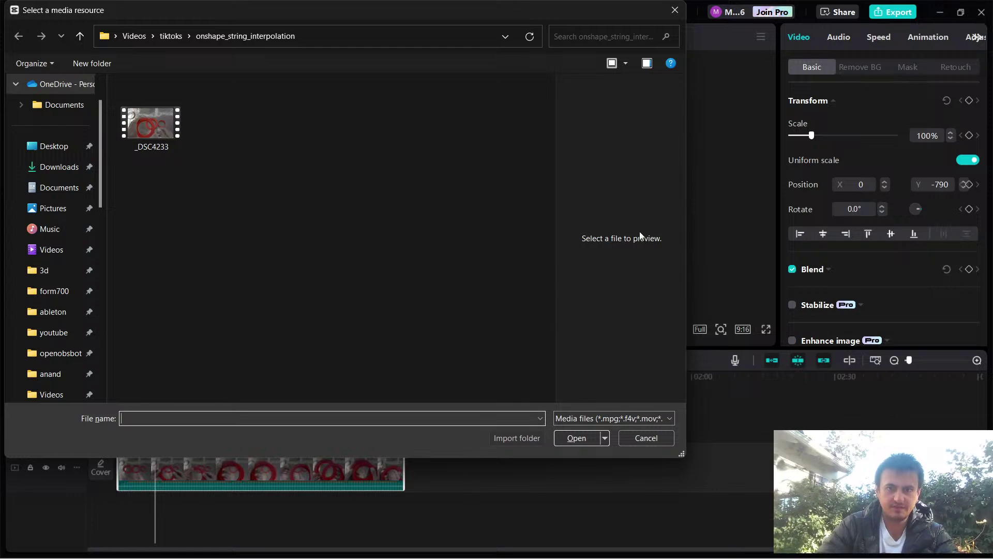
{"action": "left_click", "coordinate": [647, 437]}
{"action": "key", "text": "alt+Tab"}
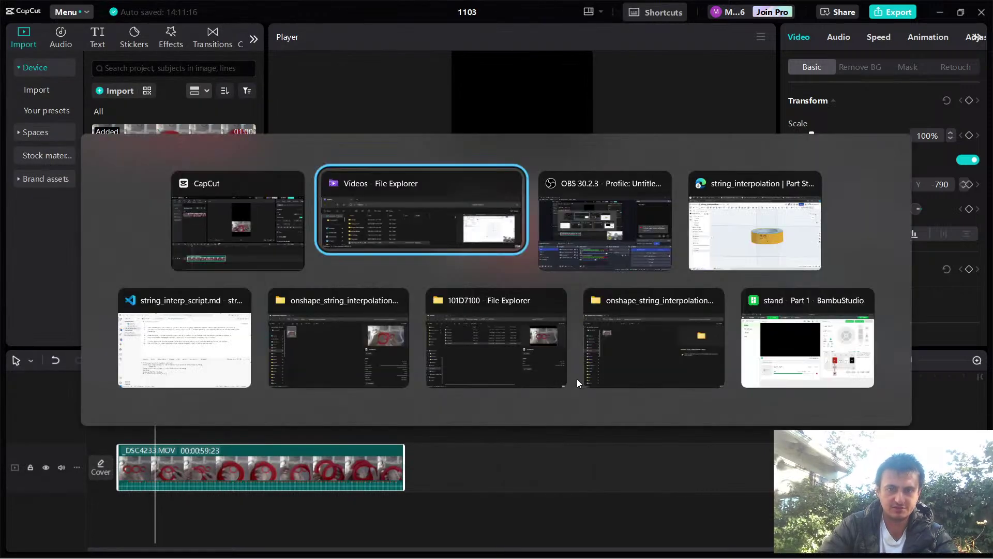
{"action": "left_click_drag", "start_coordinate": [163, 505], "coordinate": [182, 465]}
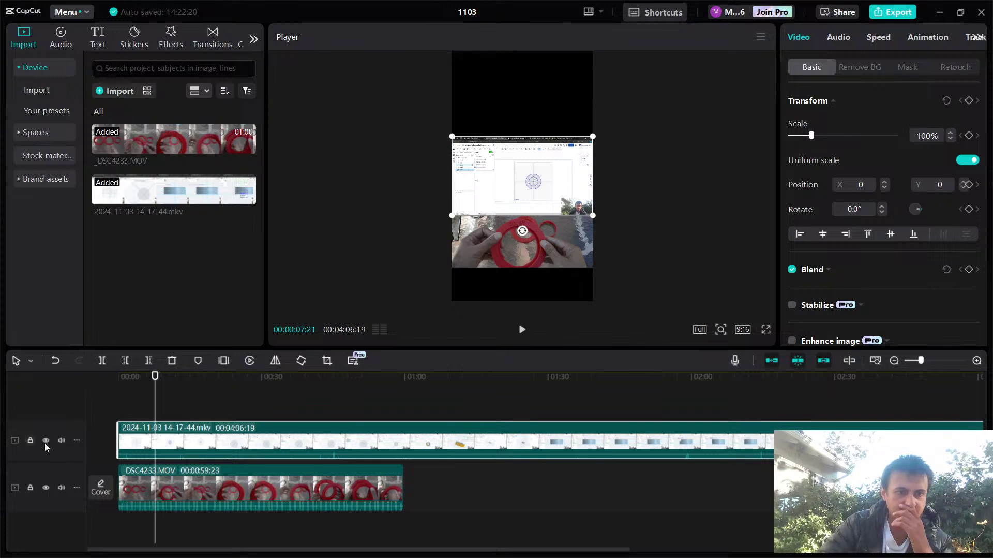
Mute the screen recording's track, scale its clip to 129% and place it above the hand footage at X 310, Y 552.
{"action": "left_click", "coordinate": [61, 441]}
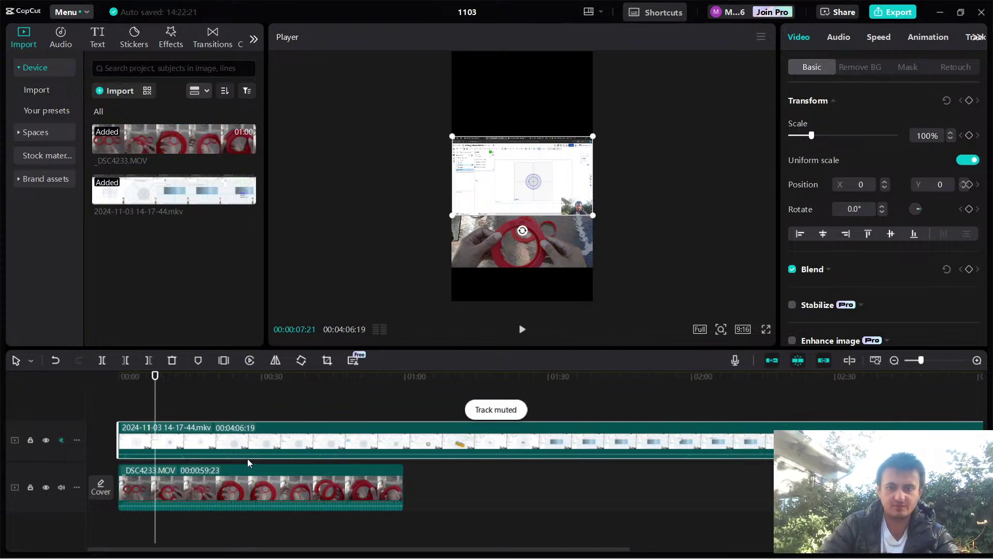
{"action": "left_click_drag", "start_coordinate": [539, 181], "coordinate": [536, 152]}
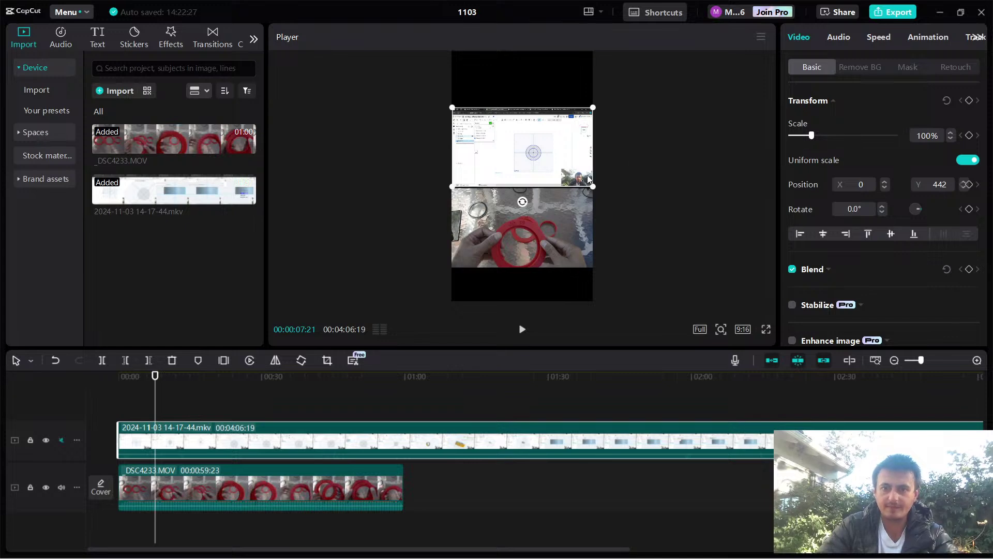
{"action": "mouse_move", "coordinate": [593, 189]}
{"action": "left_mouse_down"}
{"action": "mouse_move", "coordinate": [583, 181]}
{"action": "mouse_move", "coordinate": [643, 218]}
{"action": "mouse_move", "coordinate": [579, 182]}
{"action": "mouse_move", "coordinate": [550, 181]}
{"action": "mouse_move", "coordinate": [609, 182]}
{"action": "left_mouse_up"}
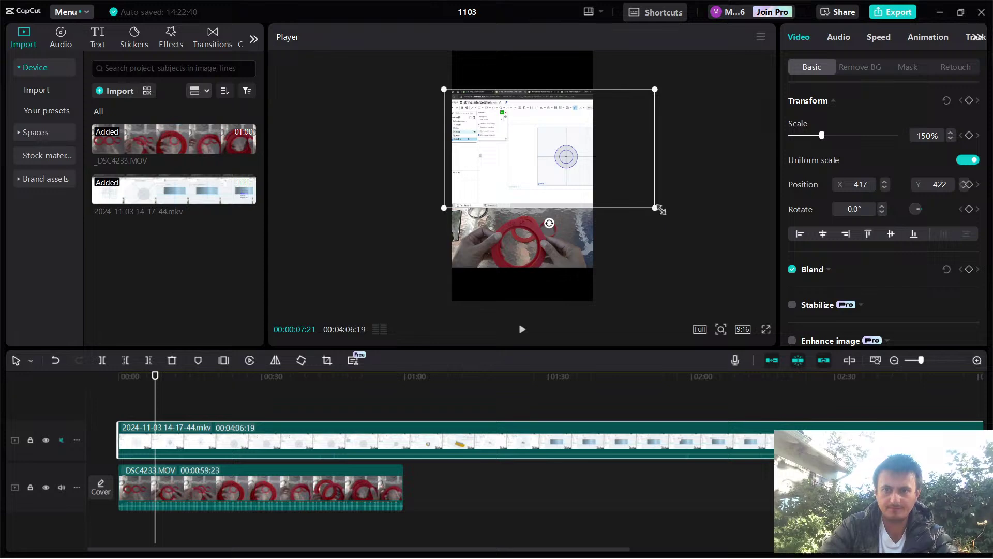
{"action": "left_click_drag", "start_coordinate": [661, 210], "coordinate": [650, 205]}
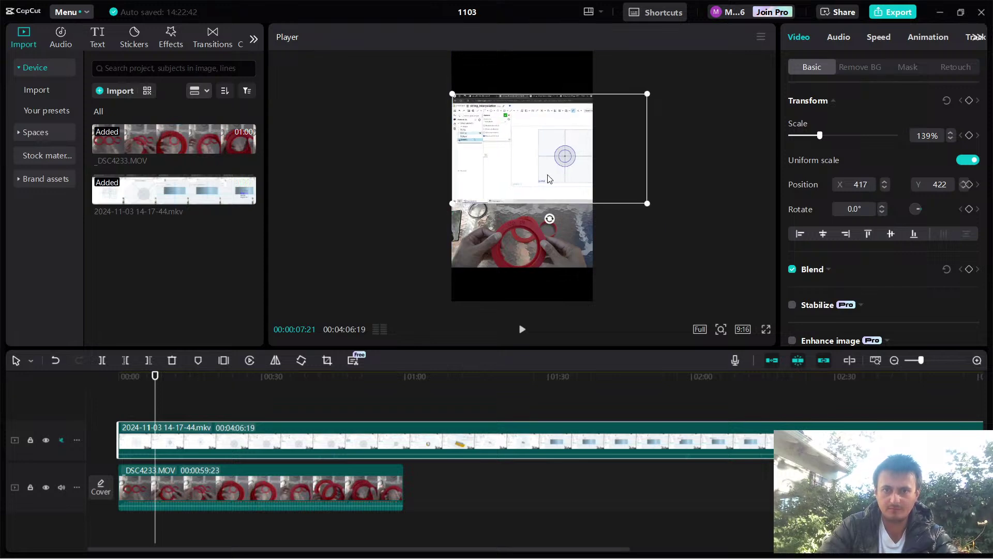
{"action": "left_click_drag", "start_coordinate": [653, 210], "coordinate": [637, 197]}
{"action": "left_click_drag", "start_coordinate": [591, 175], "coordinate": [587, 168]}
Preview the timeline from the start and lower the _DSC4233.MOV clip's volume to -7.0 dB.
{"action": "key", "text": "space"}
{"action": "left_click", "coordinate": [121, 375]}
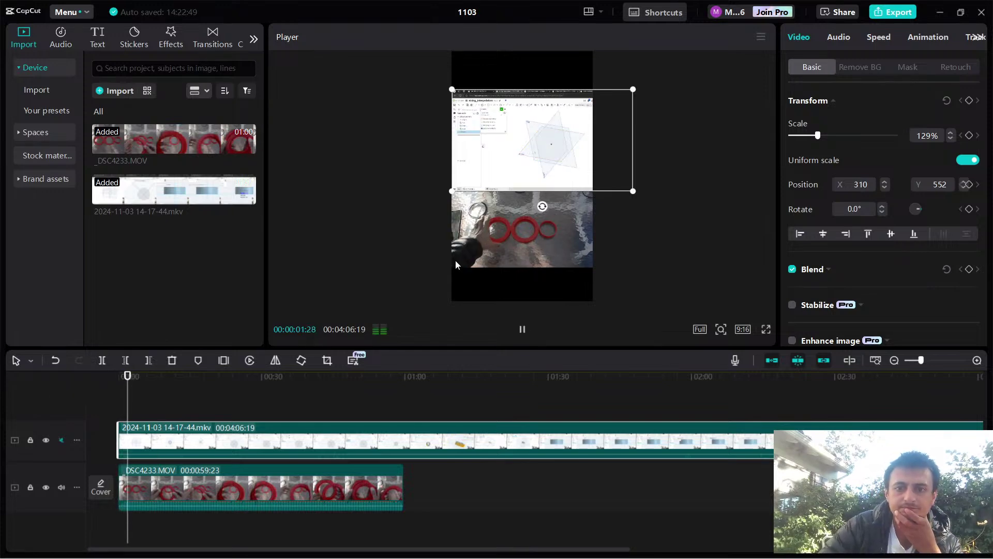
{"action": "left_click", "coordinate": [553, 232]}
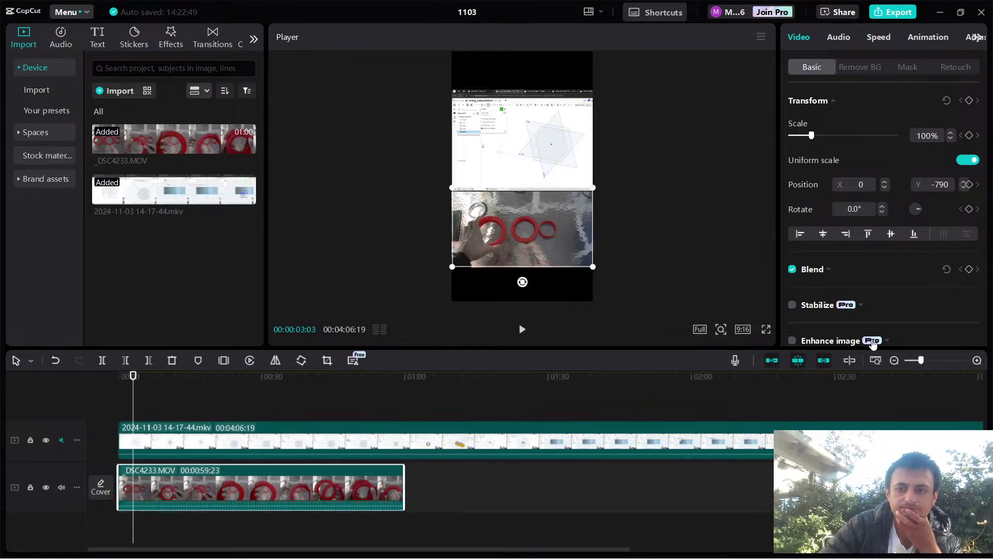
{"action": "left_click", "coordinate": [837, 37]}
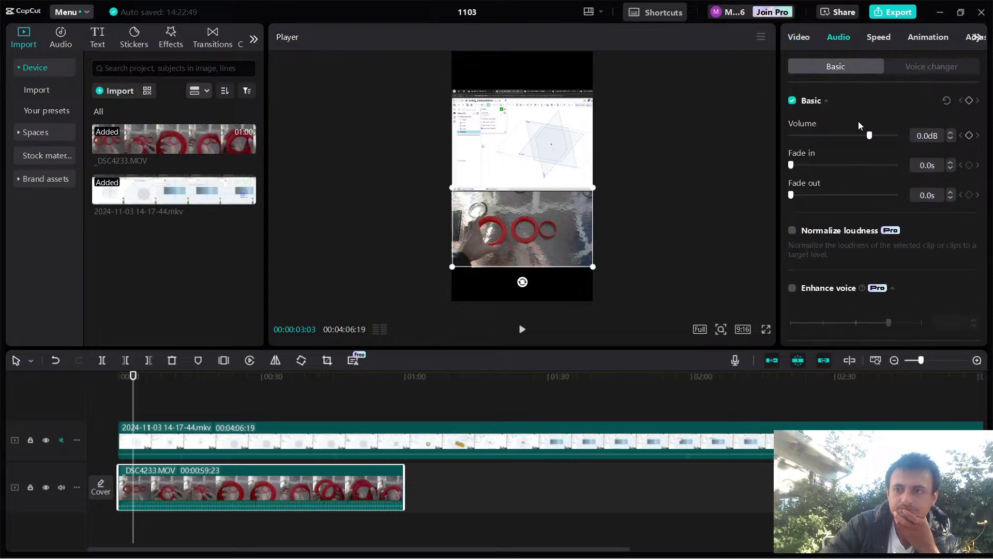
{"action": "left_click_drag", "start_coordinate": [869, 135], "coordinate": [859, 135]}
{"action": "key", "text": "space"}
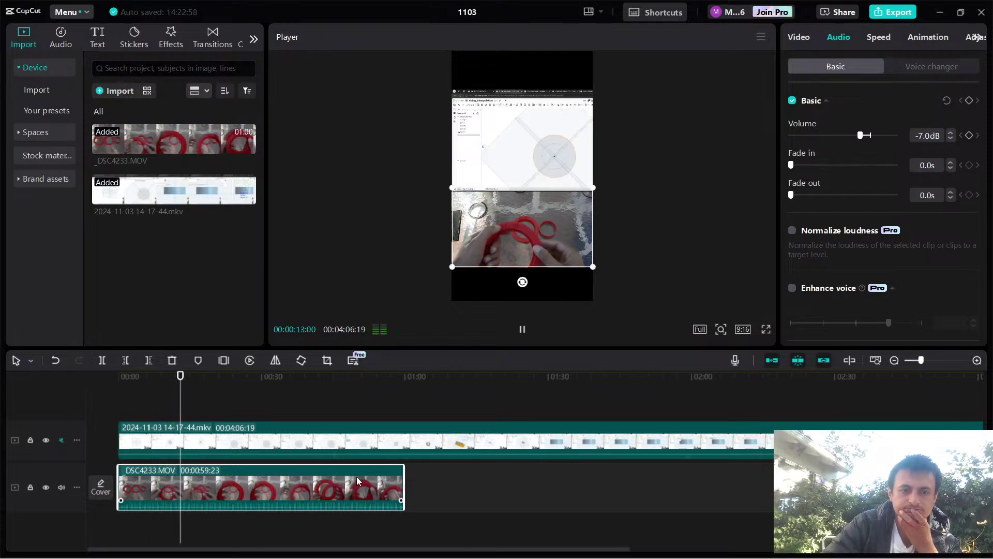
{"action": "left_click", "coordinate": [327, 437]}
{"action": "key", "text": "space"}
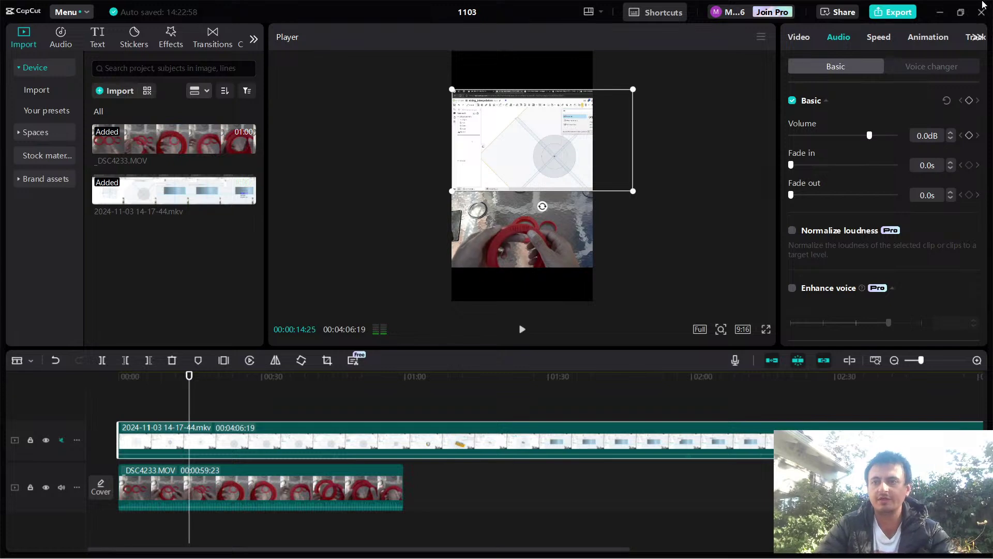
{"action": "left_click", "coordinate": [875, 39]}
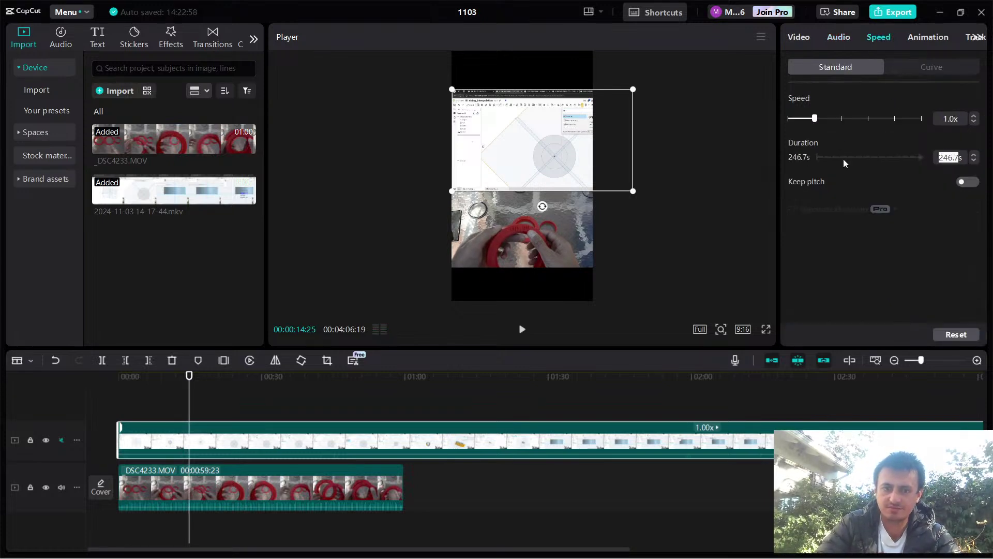
{"action": "type", "text": "60s"}
{"action": "key", "text": "Return"}
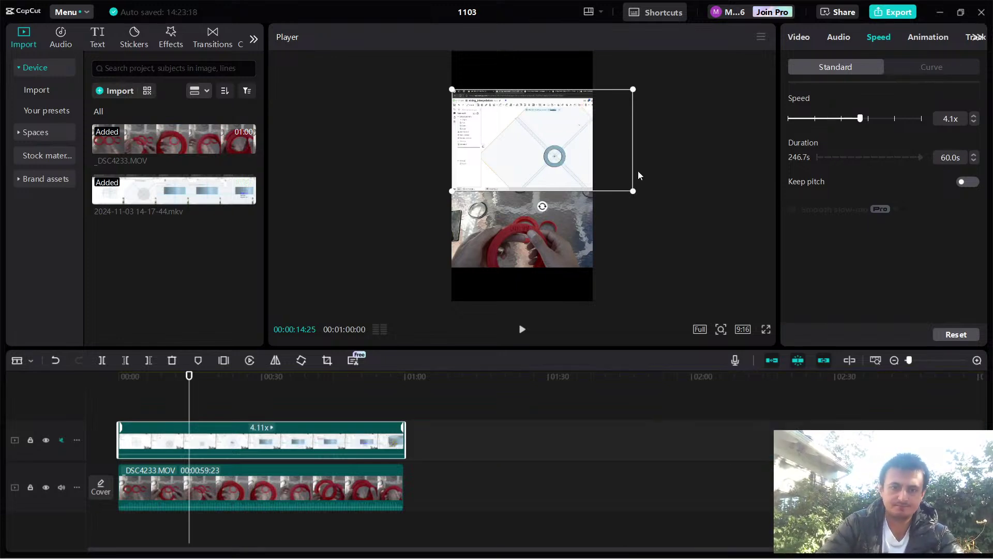
Play the timeline from the start to check the sped-up screen recording against the hand footage.
{"action": "left_click_drag", "start_coordinate": [189, 376], "coordinate": [89, 367]}
{"action": "key", "text": "space"}
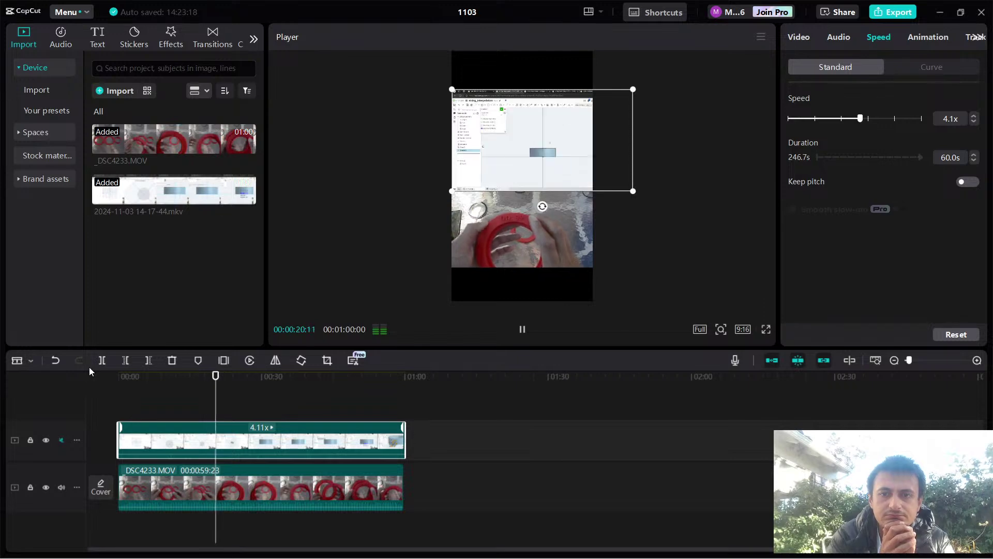
{"action": "key", "text": "space"}
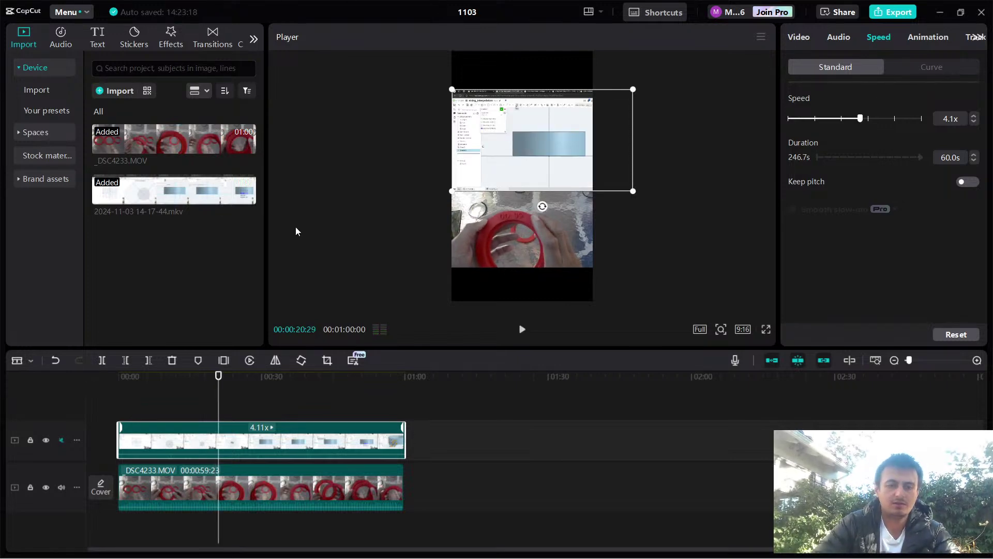
{"action": "key", "text": "alt+Tab"}
{"action": "key", "text": "alt+shift+Tab"}
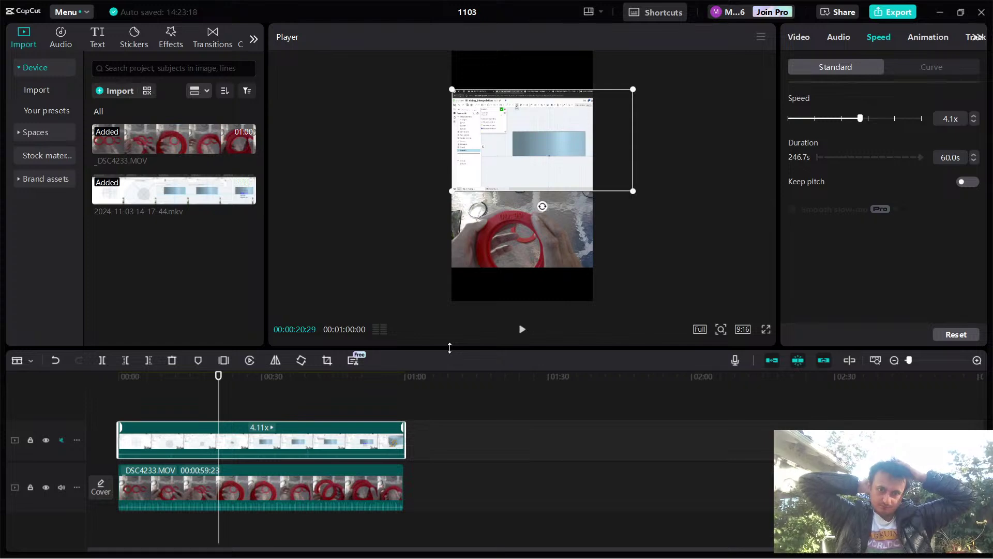
{"action": "key", "text": "alt+Tab"}
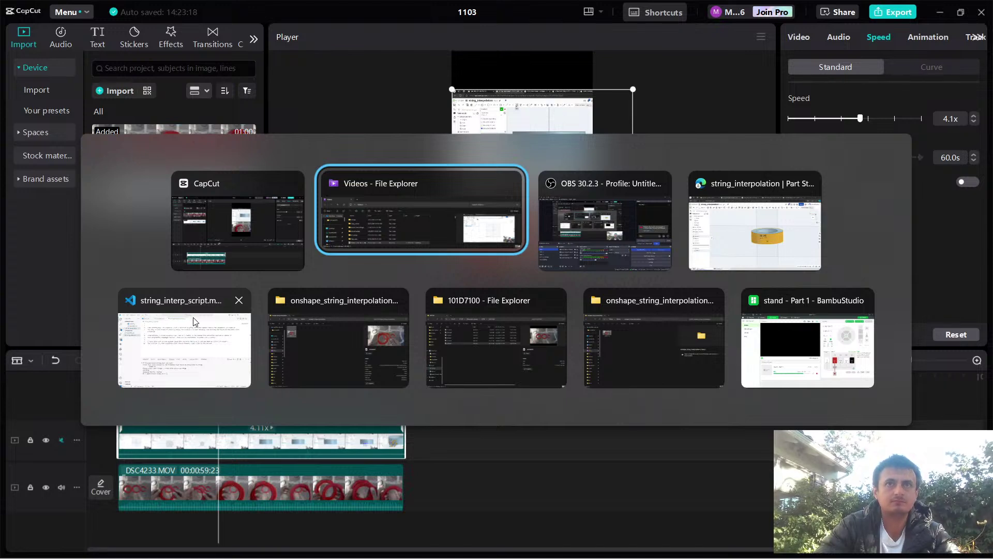
{"action": "key", "text": "Escape"}
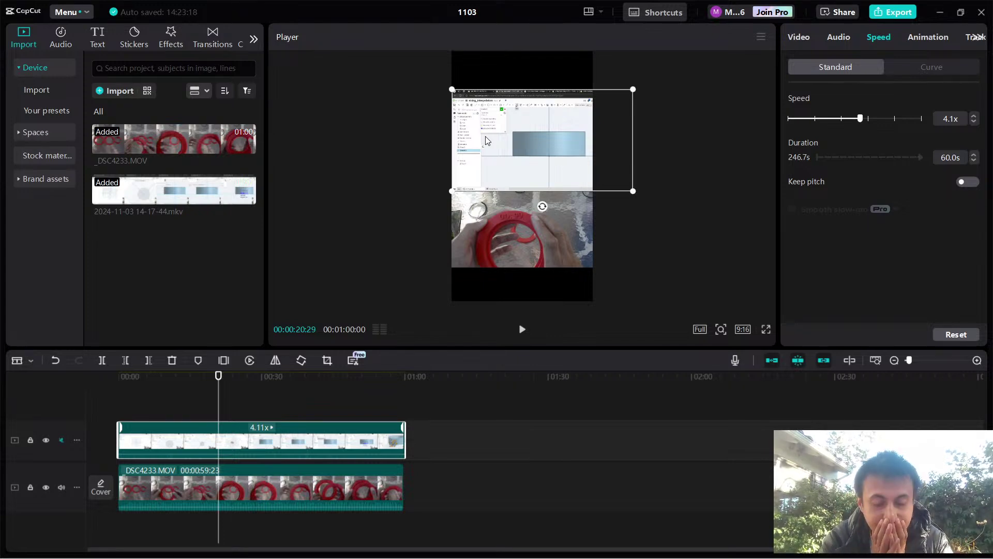
{"action": "key", "text": "alt+Tab"}
{"action": "key", "text": "alt+shift+Tab"}
Switch to the stream_list workspace in Visual Studio Code and create a new file named foo.py.
{"action": "key", "text": "alt+space"}
{"action": "type", "text": "cod"}
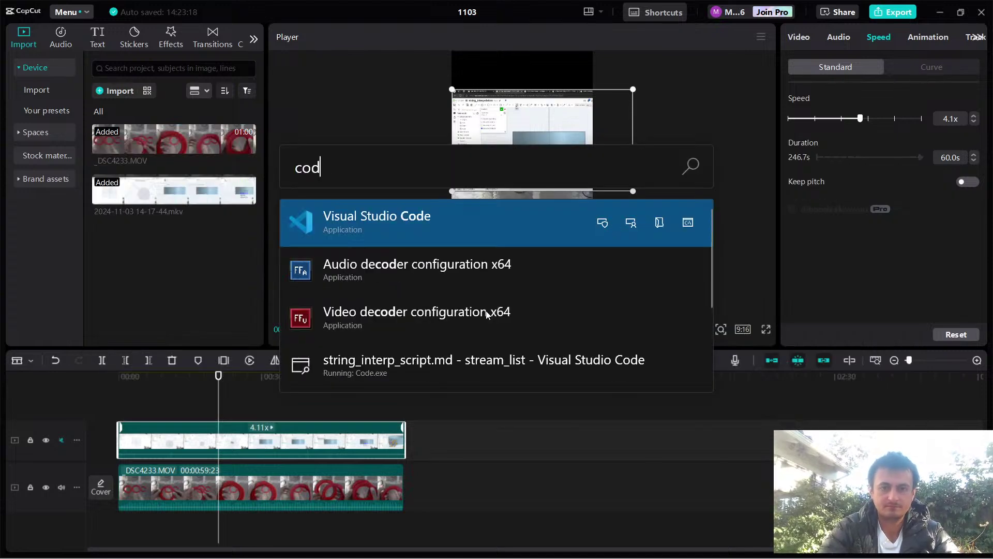
{"action": "key", "text": "Return"}
{"action": "key", "text": "alt+Tab"}
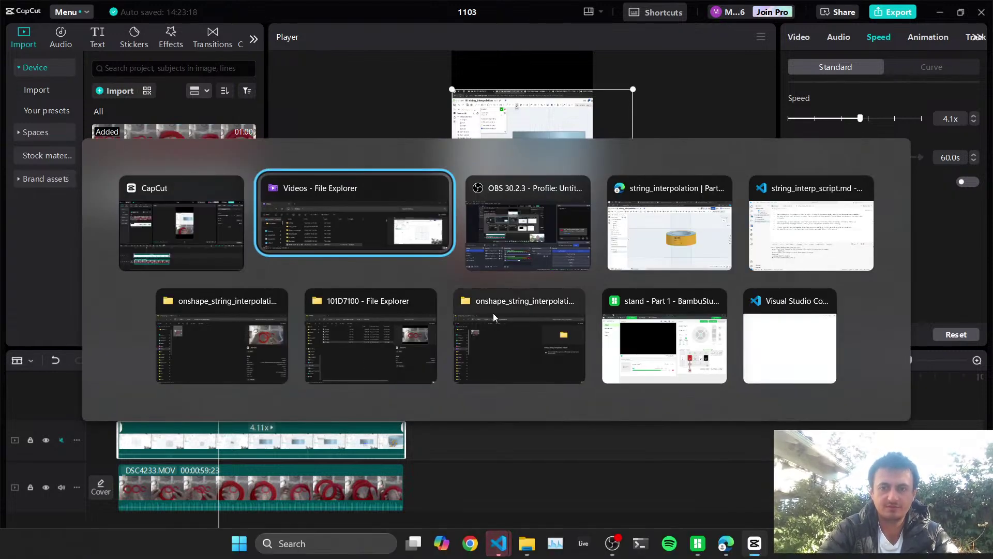
{"action": "left_click", "coordinate": [805, 243]}
{"action": "left_click", "coordinate": [101, 131]}
{"action": "type", "text": "foo.py"}
{"action": "key", "text": "Return"}
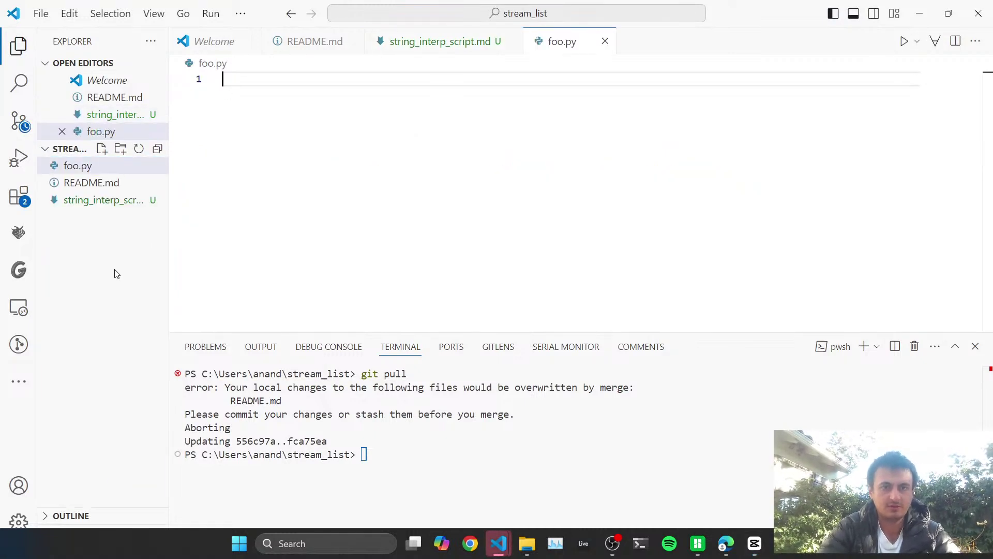
In foo.py, define diameter = 10 and start an empty f-string two lines below it.
{"action": "type", "text": "f"}
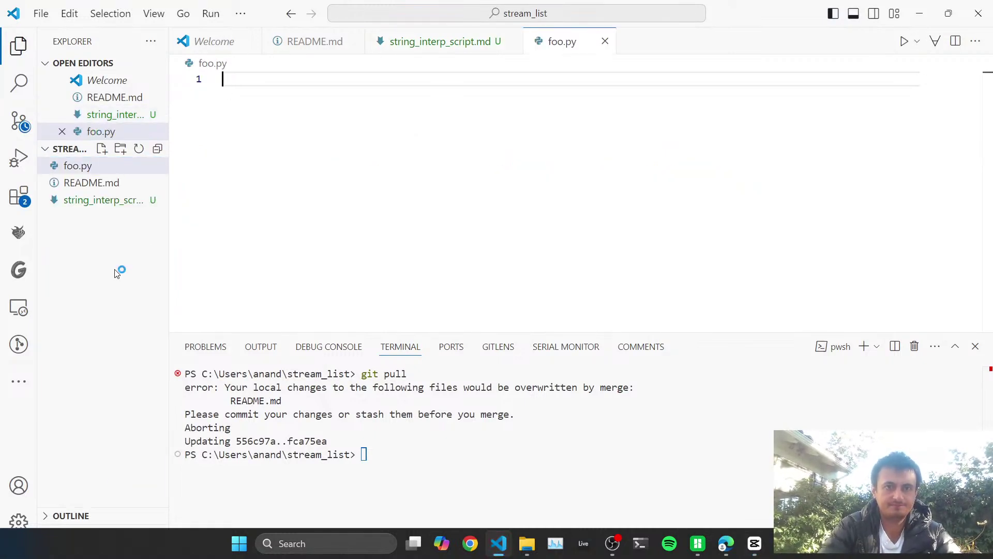
{"action": "key", "text": "Return"}
{"action": "type", "text": "diam"}
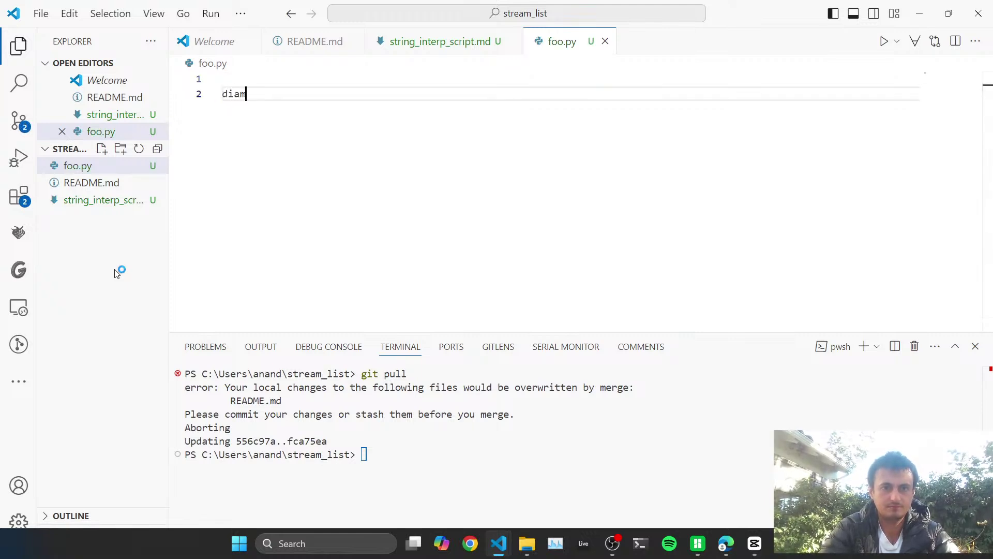
{"action": "type", "text": "eter = \""}
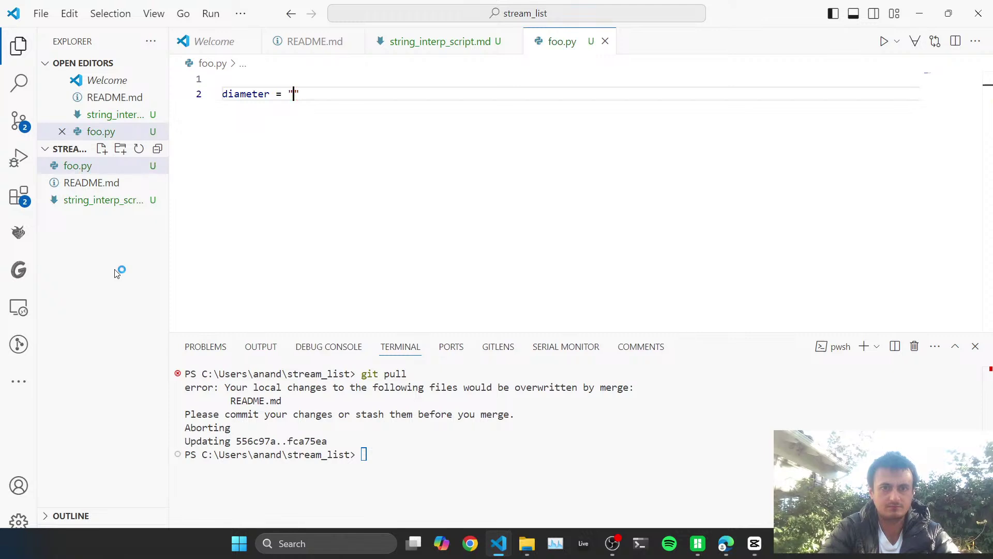
{"action": "key", "text": "Return"}
{"action": "key", "text": "Return"}
{"action": "type", "text": "f\""}
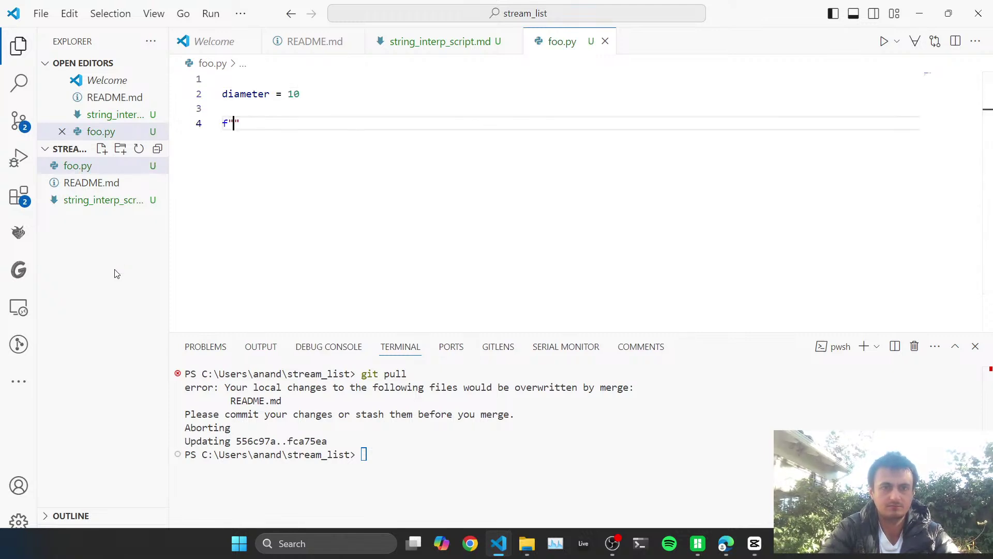
Rename the variable to outer_diameter and fill in the f-string as f"OD: {outer_diameter}".
{"action": "key", "text": "BackSpace"}
{"action": "key", "text": "Up"}
{"action": "key", "text": "Up"}
{"action": "key", "text": "Home"}
{"action": "type", "text": "outer_"}
{"action": "key", "text": "Down"}
{"action": "key", "text": "Down"}
{"action": "type", "text": "OD: {outer"}
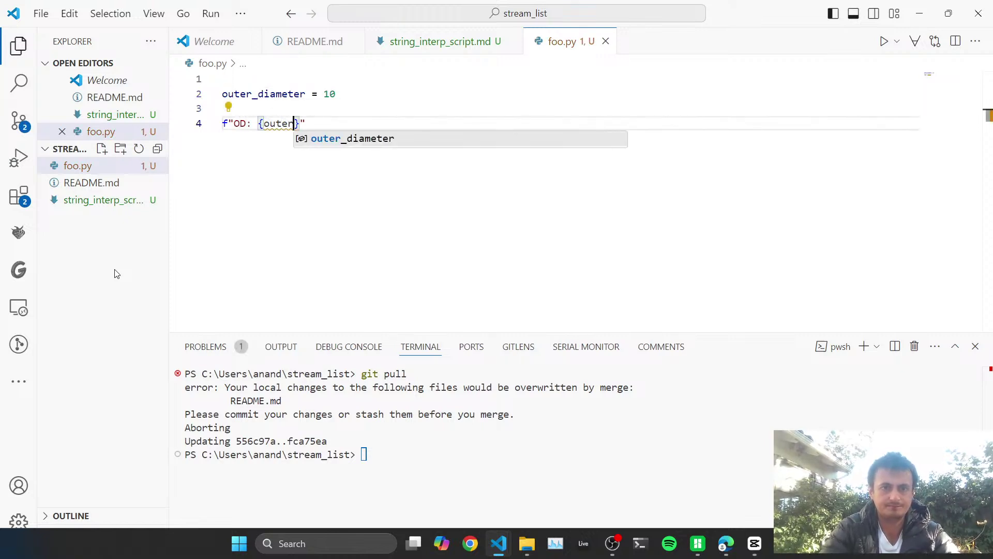
{"action": "key", "text": "Tab"}
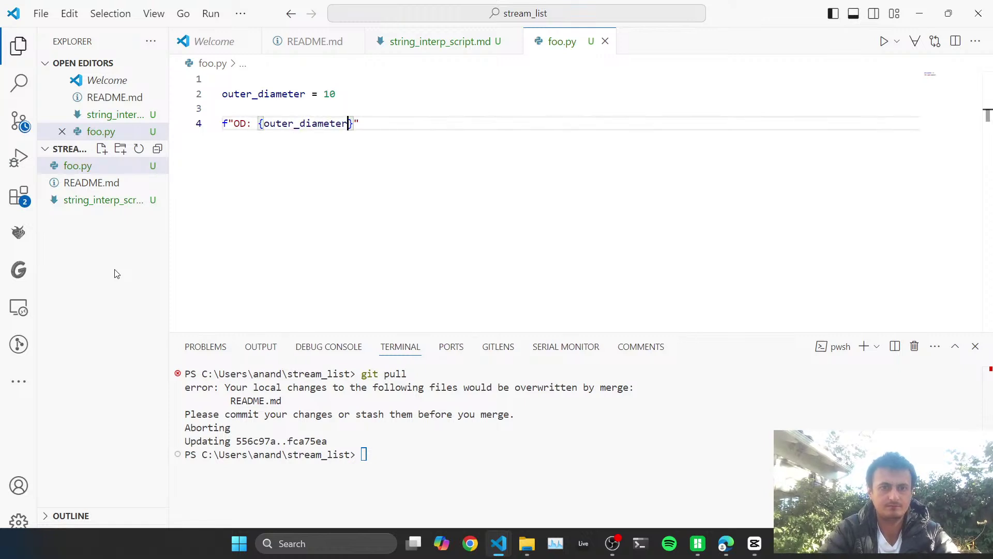
Remove the blank line between the outer_diameter assignment and the f-string in foo.py.
{"action": "key", "text": "ctrl+Left"}
{"action": "key", "text": "ctrl+Left"}
{"action": "key", "text": "ctrl+Left"}
{"action": "key", "text": "ctrl+Left"}
{"action": "key", "text": "BackSpace"}
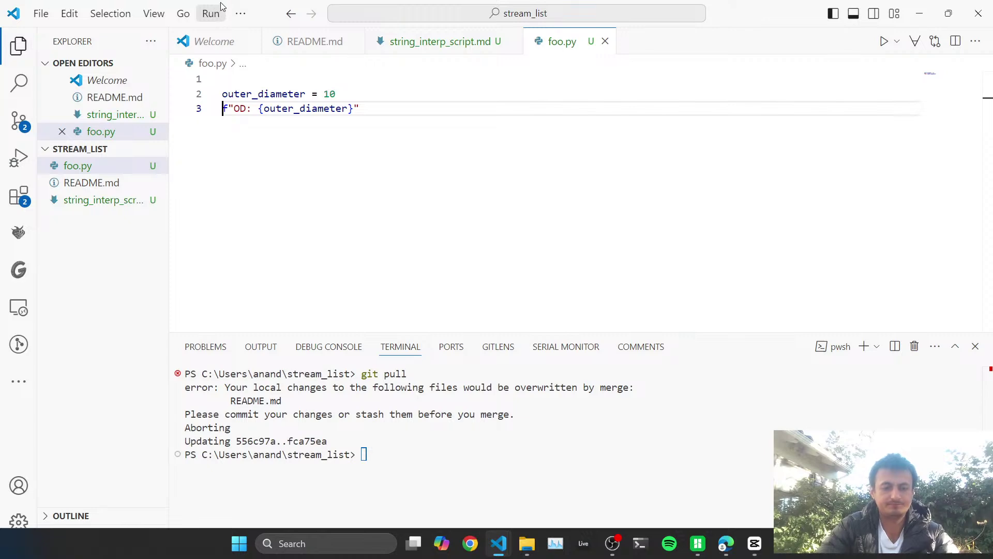
Enlarge the editor view, hide the terminal, and take a screenshot of just the two code lines.
{"action": "key", "text": "super+shift+s"}
{"action": "key", "text": "Escape"}
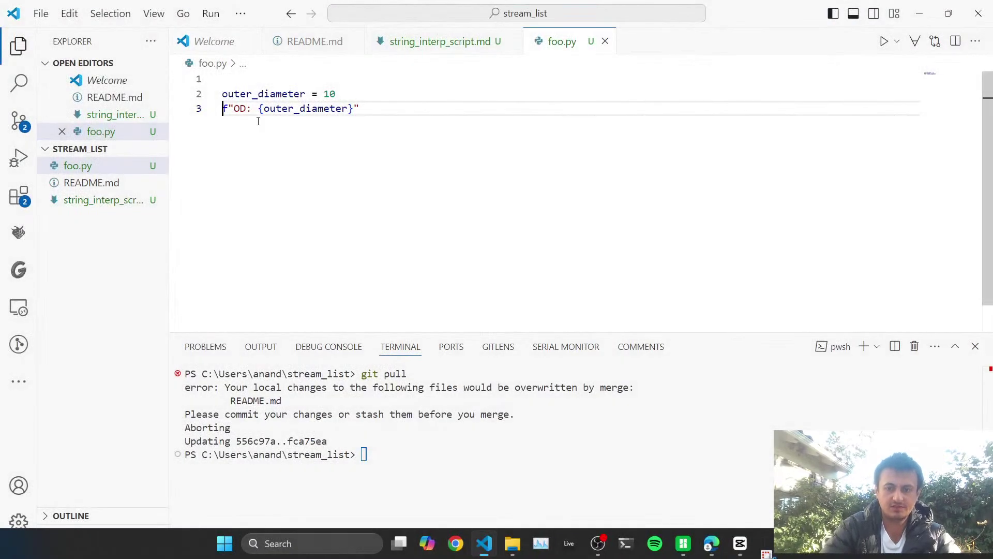
{"action": "key", "text": "ctrl+equal"}
{"action": "key", "text": "ctrl+equal"}
{"action": "key", "text": "ctrl+equal"}
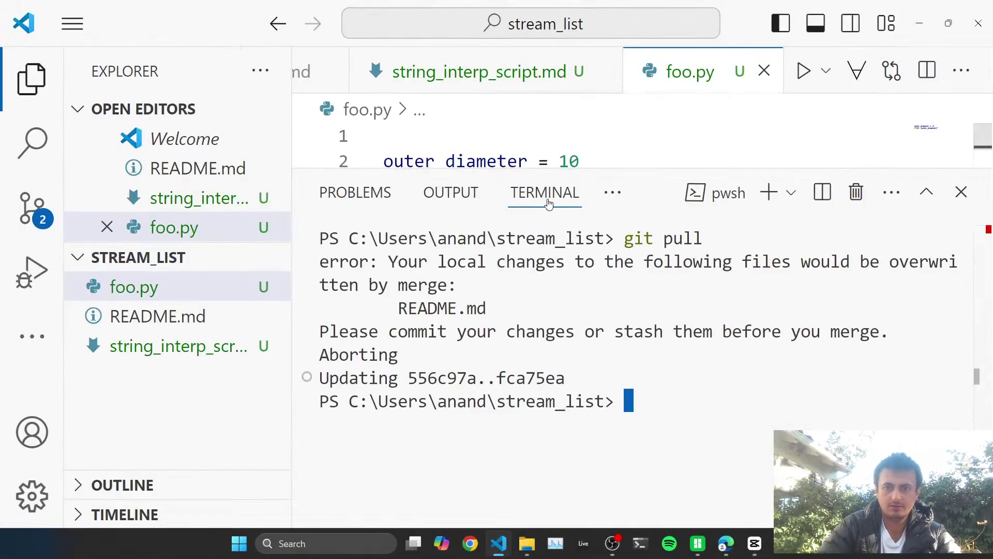
{"action": "key", "text": "ctrl+grave"}
{"action": "key", "text": "super+shift+s"}
{"action": "left_click_drag", "start_coordinate": [370, 143], "coordinate": [631, 212]}
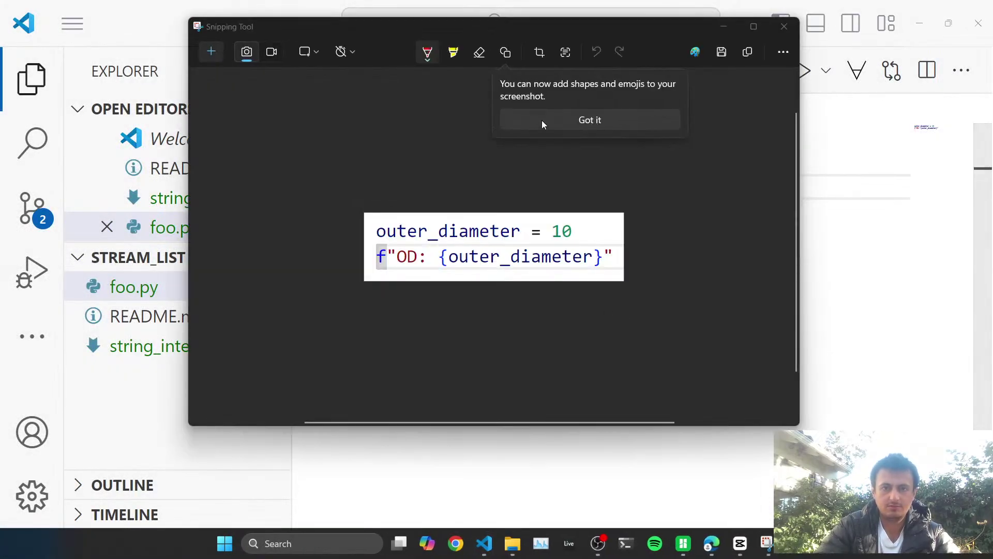
{"action": "left_click", "coordinate": [620, 132]}
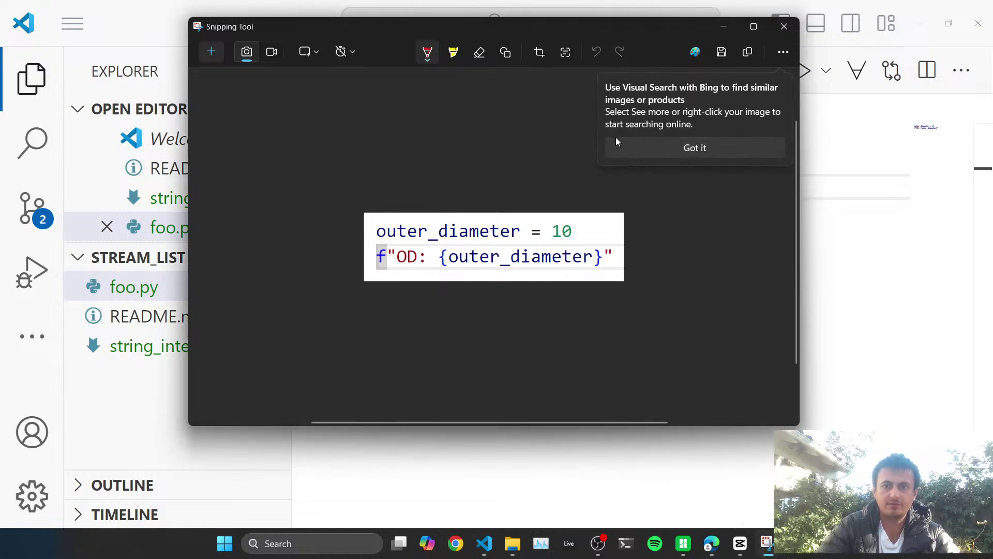
{"action": "left_click", "coordinate": [663, 148]}
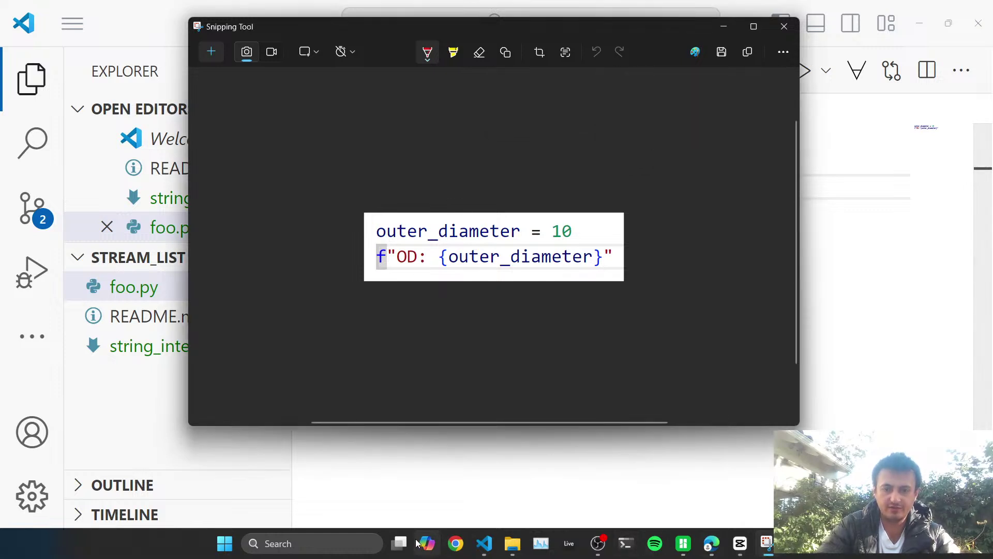
{"action": "left_click", "coordinate": [740, 544]}
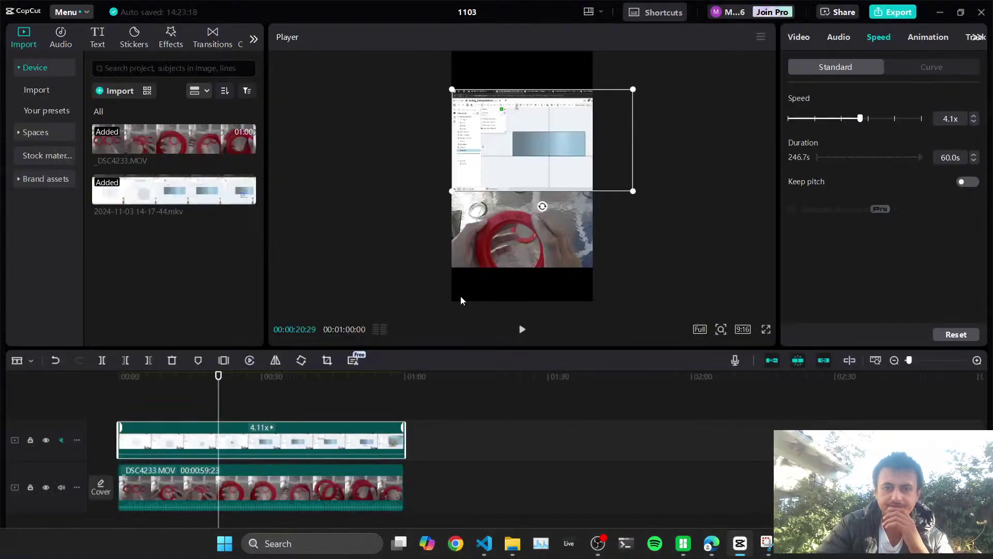
{"action": "left_click", "coordinate": [119, 90]}
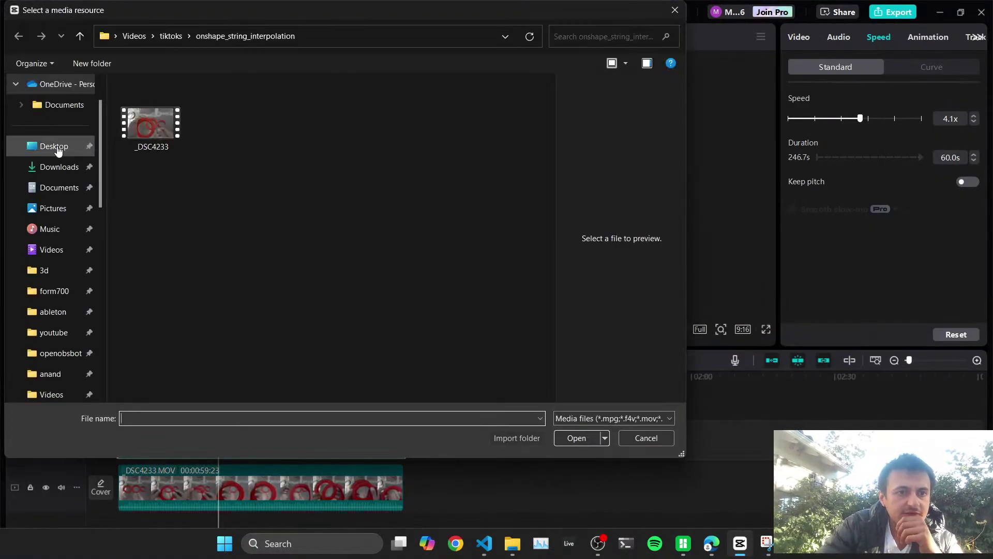
{"action": "left_click", "coordinate": [56, 208]}
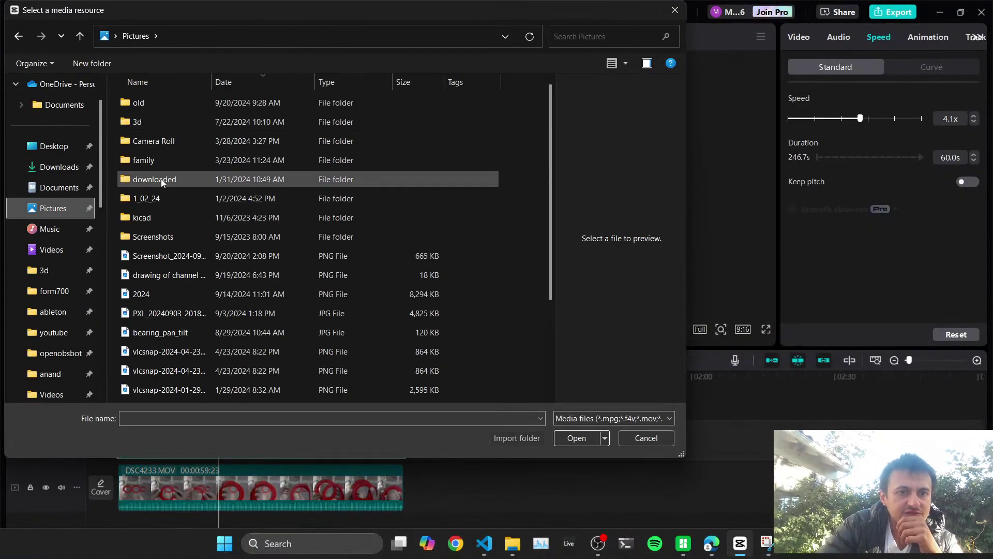
{"action": "double_click", "coordinate": [161, 229]}
{"action": "left_click", "coordinate": [178, 104]}
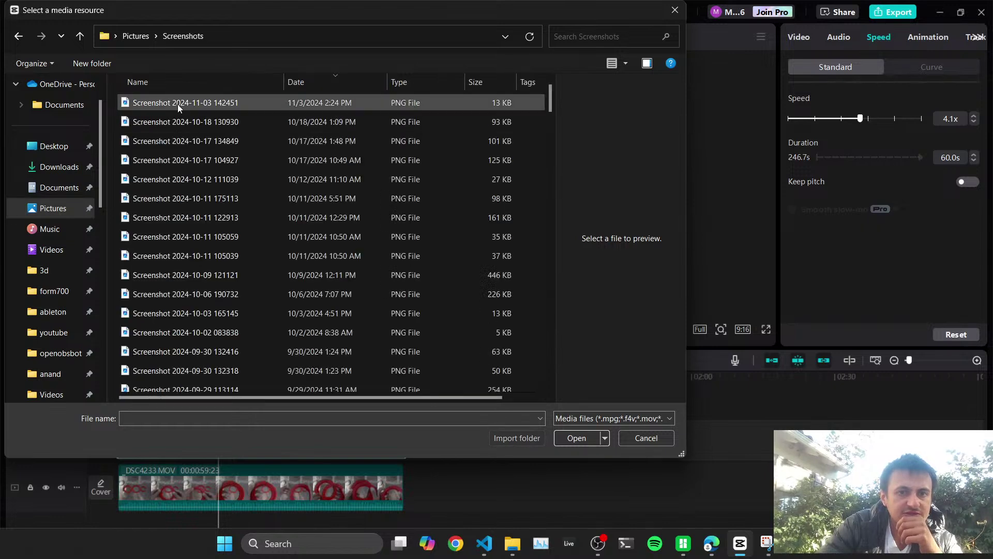
{"action": "left_click", "coordinate": [577, 439]}
Place the code screenshot on a new track from about 7 s and move it to the top of the video frame, about Y 1550.
{"action": "left_click_drag", "start_coordinate": [174, 239], "coordinate": [154, 398]}
{"action": "left_click", "coordinate": [121, 376]}
{"action": "key", "text": "space"}
{"action": "left_click", "coordinate": [163, 375]}
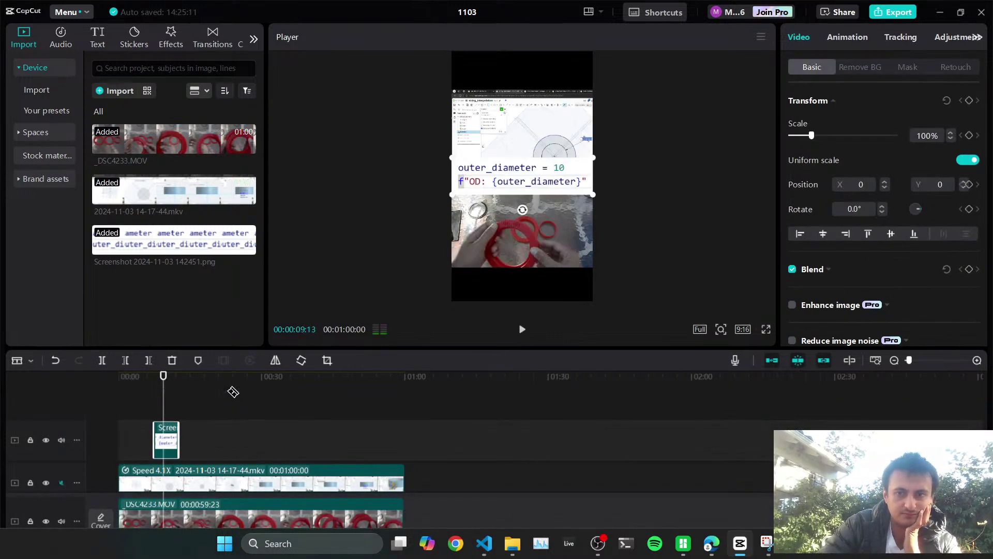
{"action": "left_click_drag", "start_coordinate": [528, 155], "coordinate": [525, 73]}
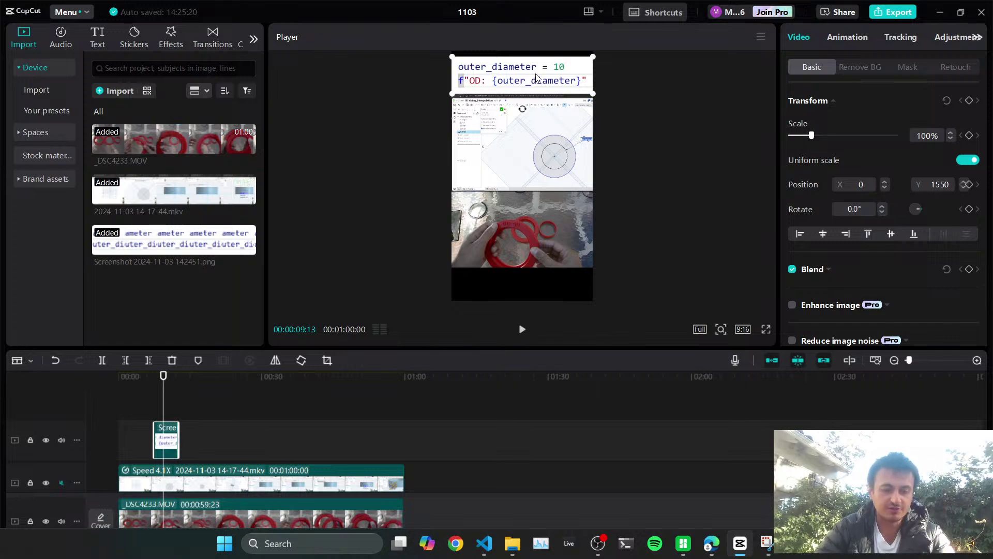
Close the leftover Snipping Tool preview, then mute the _DSC4233.MOV track and return the playhead to the start.
{"action": "key", "text": "alt+Tab"}
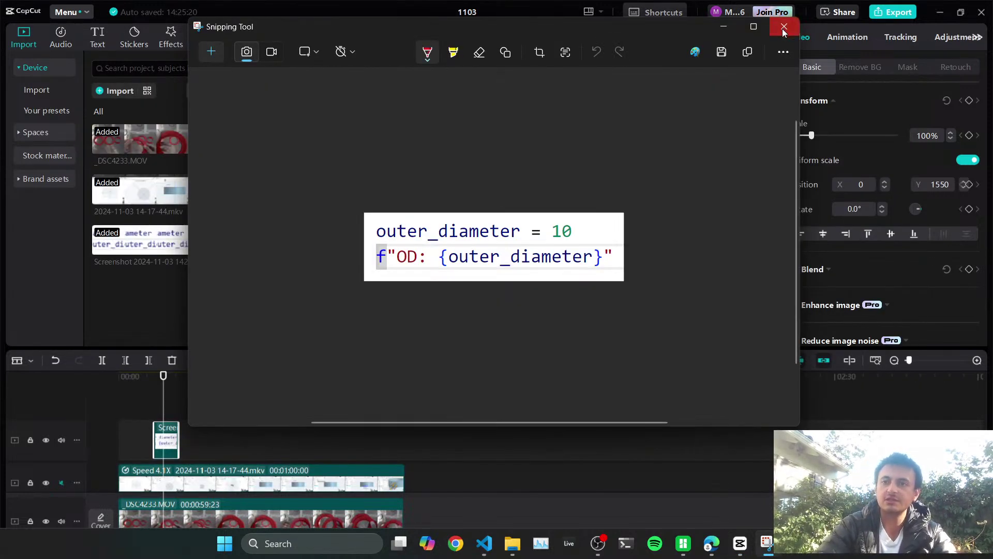
{"action": "left_click", "coordinate": [783, 27]}
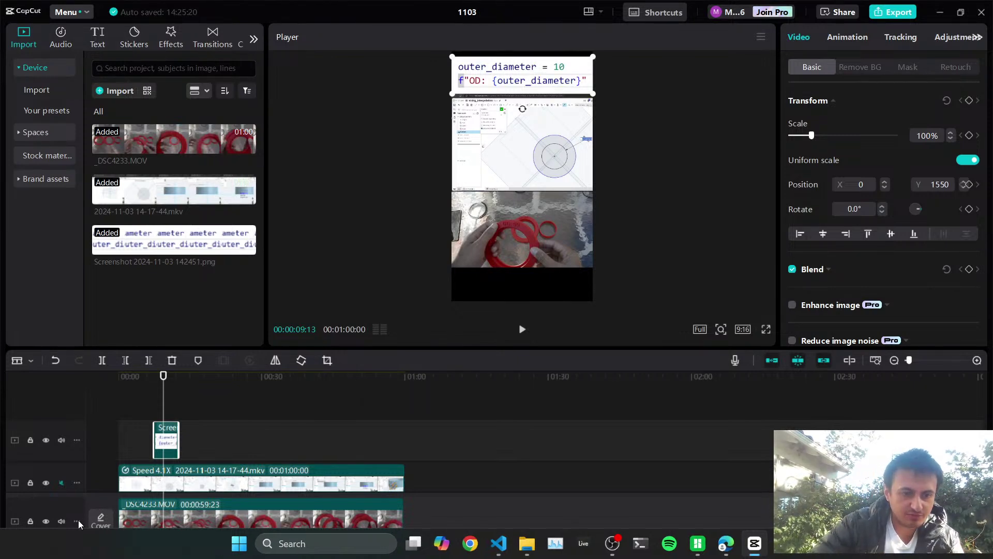
{"action": "left_click", "coordinate": [62, 521]}
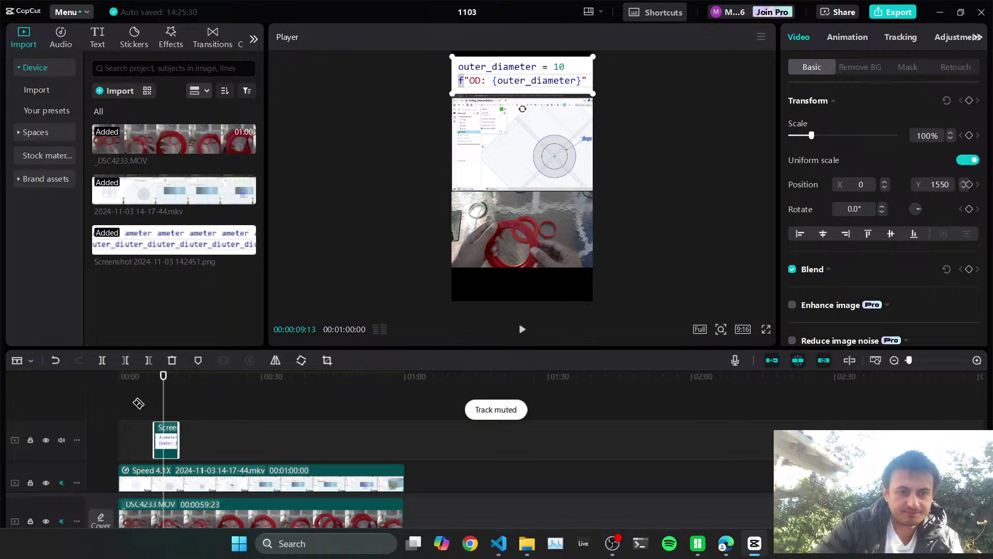
{"action": "left_click", "coordinate": [106, 384]}
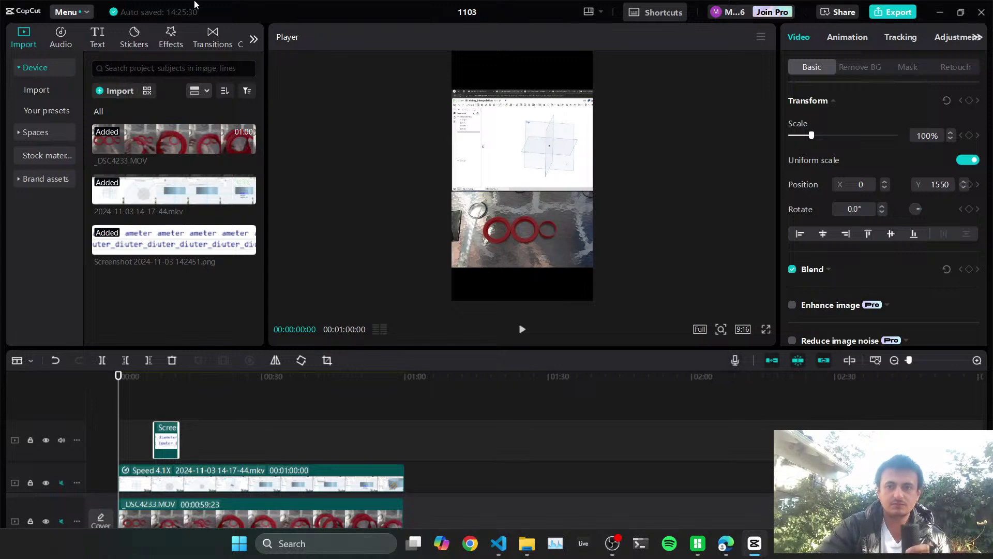
Try to tile the video editor beside another open window.
{"action": "key", "text": "super+Right"}
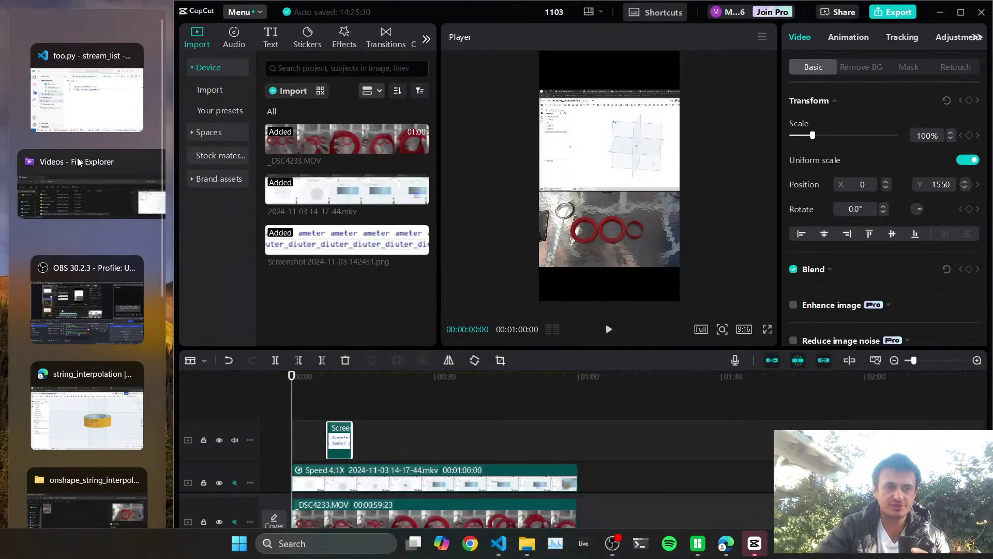
{"action": "scroll", "coordinate": [110, 296], "scroll_direction": "down", "scroll_amount": 5}
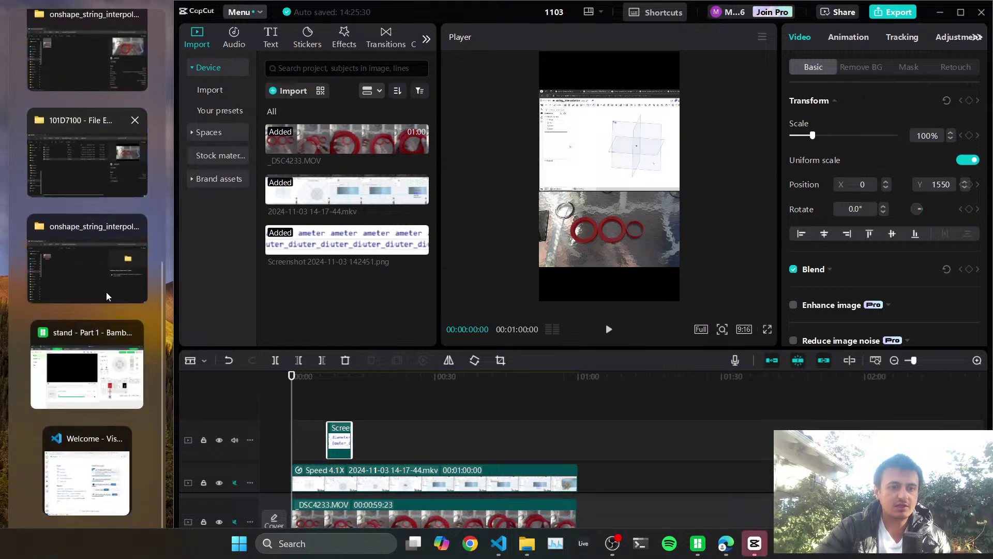
{"action": "scroll", "coordinate": [109, 288], "scroll_direction": "up", "scroll_amount": 4}
{"action": "scroll", "coordinate": [109, 290], "scroll_direction": "up", "scroll_amount": 2}
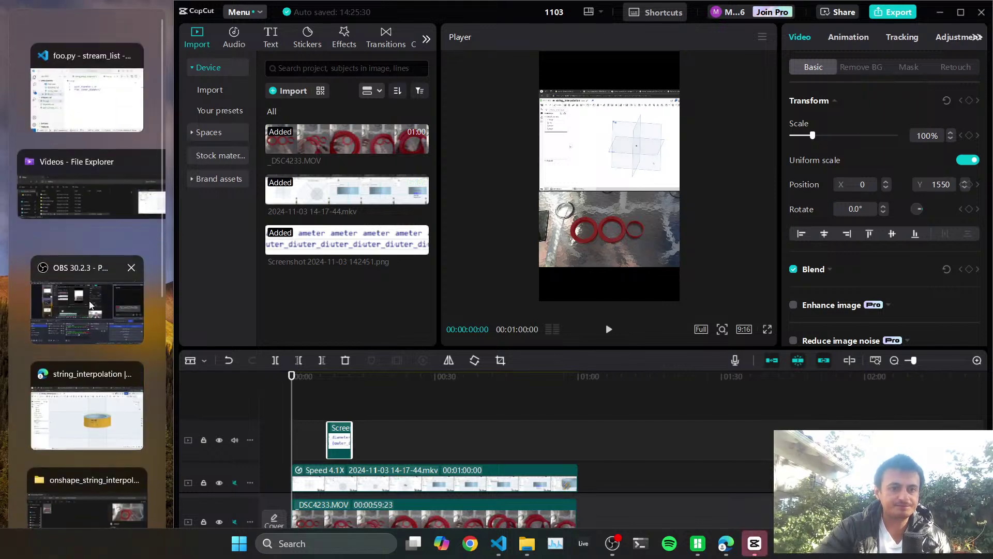
{"action": "left_click", "coordinate": [105, 331]}
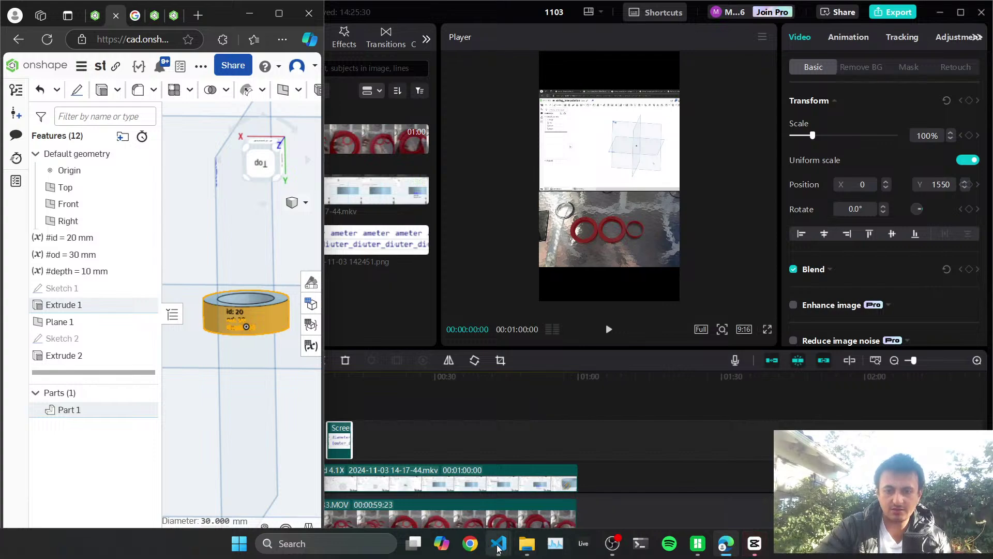
Switch to the stream_list workspace in Visual Studio Code, open string_interp_script.md and reduce the zoom to fit the whole script.
{"action": "mouse_move", "coordinate": [498, 544]}
{"action": "left_click", "coordinate": [603, 434]}
{"action": "left_click", "coordinate": [509, 461]}
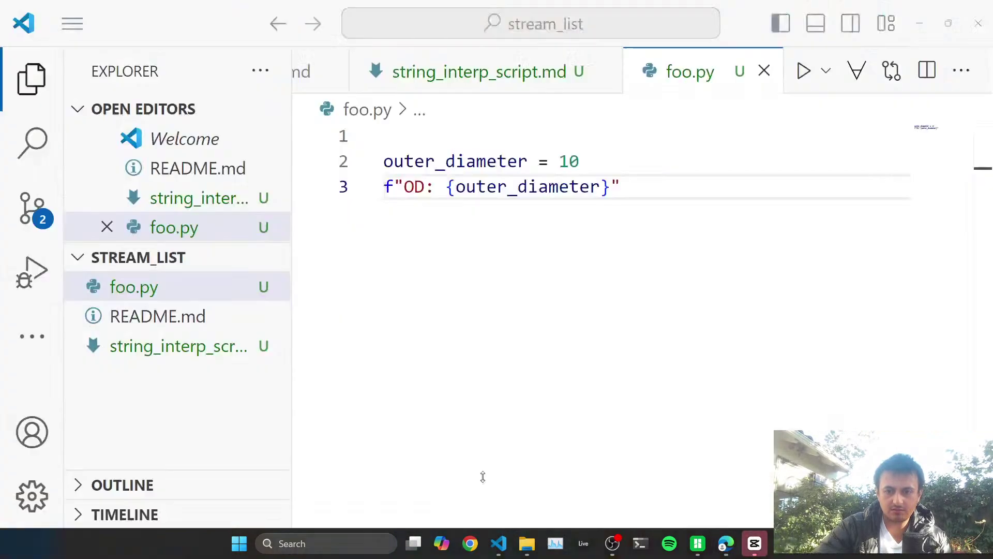
{"action": "left_click", "coordinate": [159, 322]}
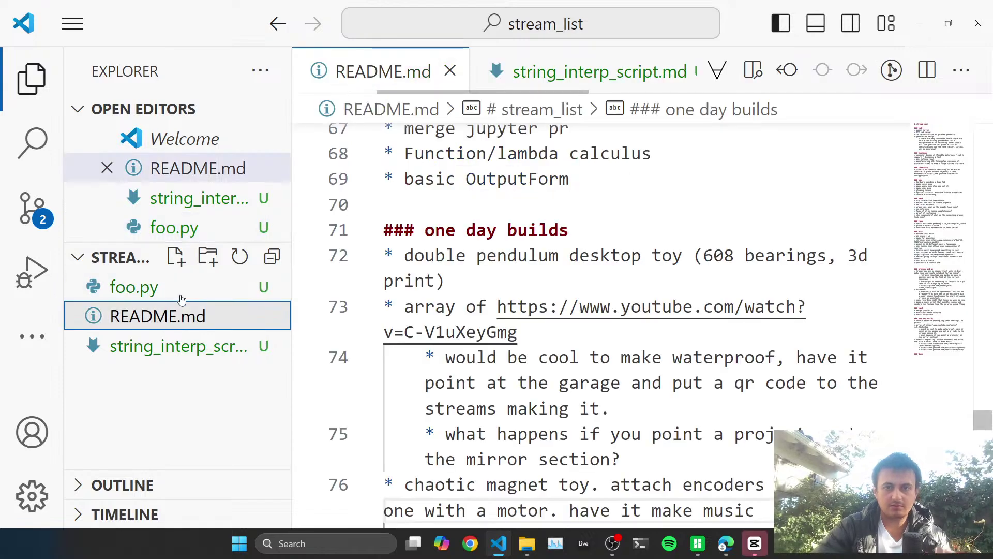
{"action": "left_click", "coordinate": [137, 347]}
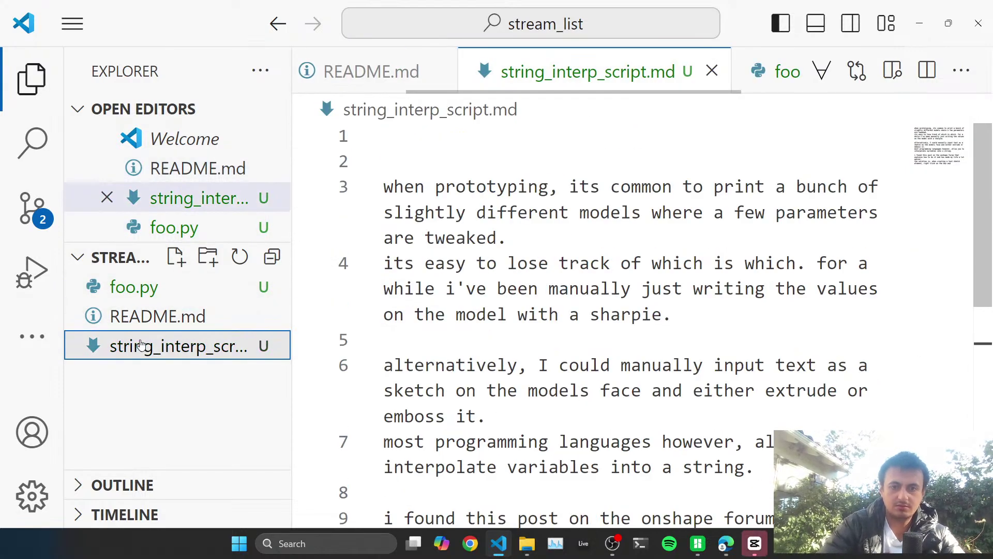
{"action": "key", "text": "ctrl+minus"}
{"action": "key", "text": "ctrl+minus"}
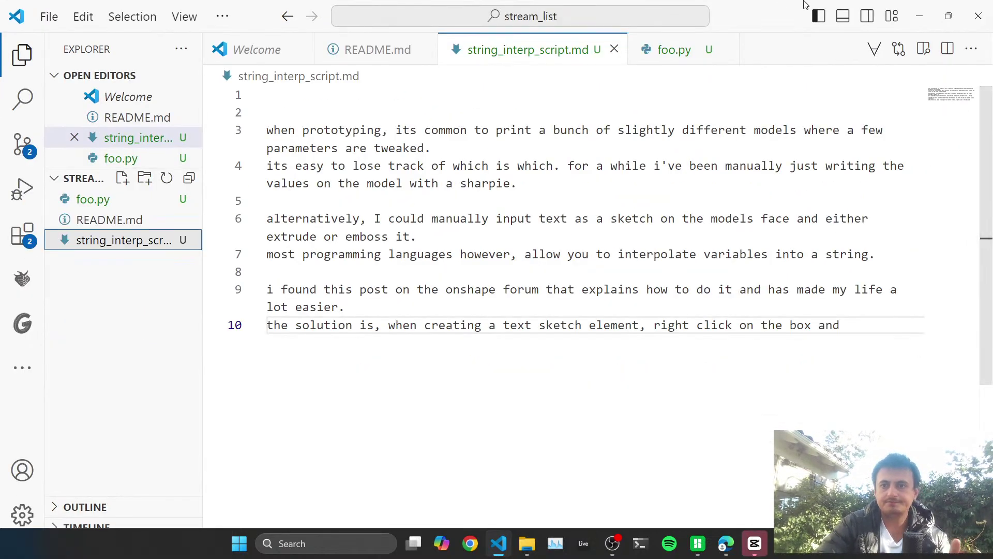
Tile the script window to half of the screen and hide its file explorer sidebar.
{"action": "key", "text": "super+Left"}
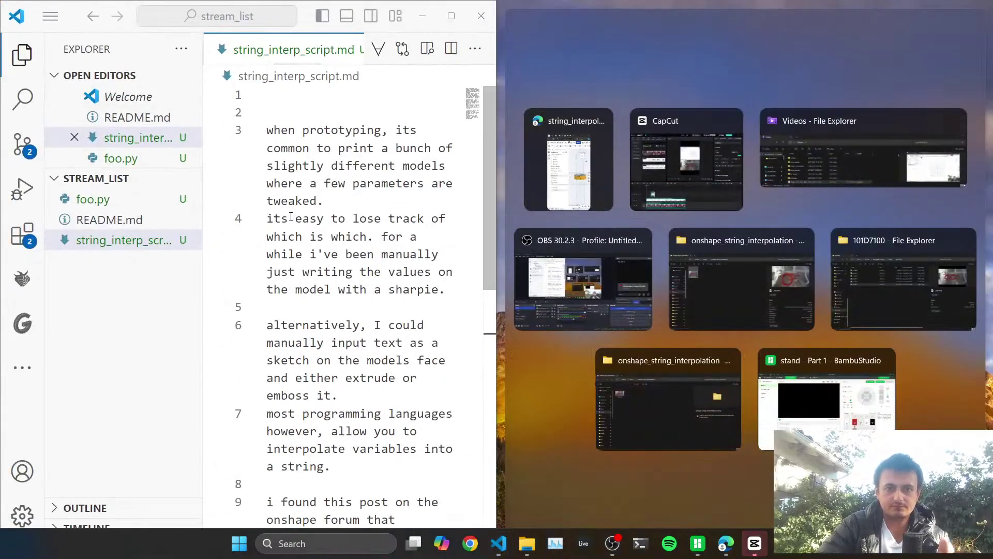
{"action": "key", "text": "Escape"}
{"action": "key", "text": "ctrl+b"}
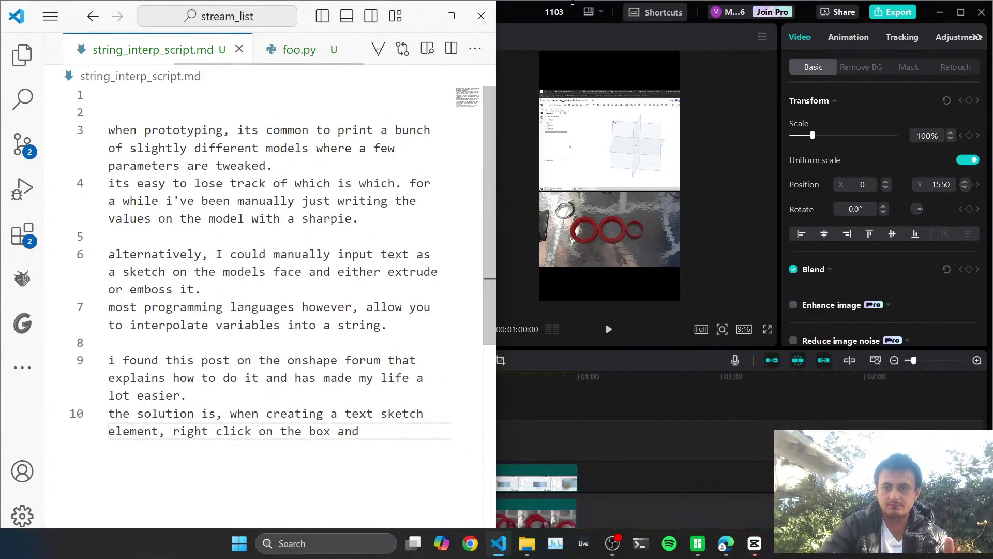
Reposition the floating CapCut window beside the script so that the timeline and player stay in view.
{"action": "left_click_drag", "start_coordinate": [562, 2], "coordinate": [643, 34]}
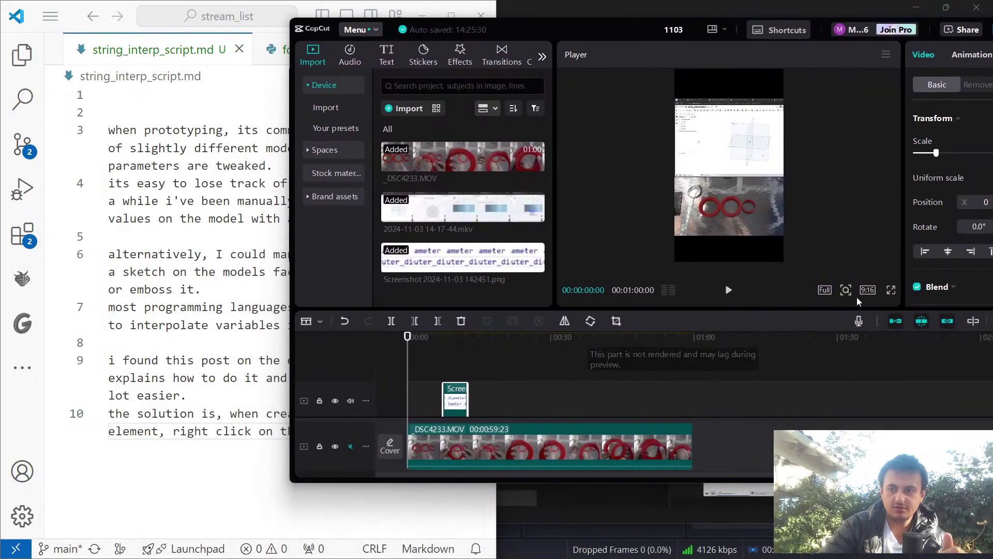
{"action": "left_click_drag", "start_coordinate": [465, 32], "coordinate": [254, 48]}
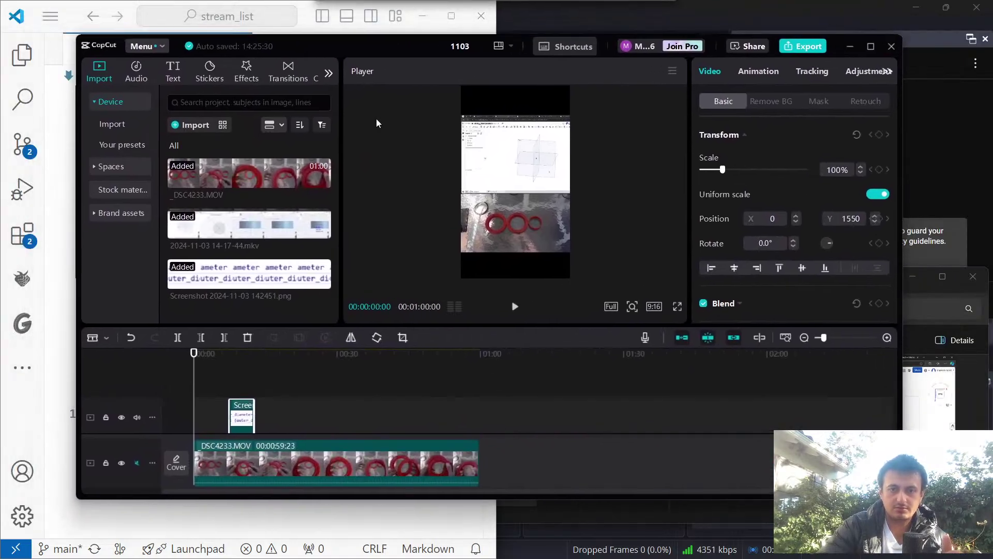
{"action": "left_click_drag", "start_coordinate": [442, 53], "coordinate": [595, 39]}
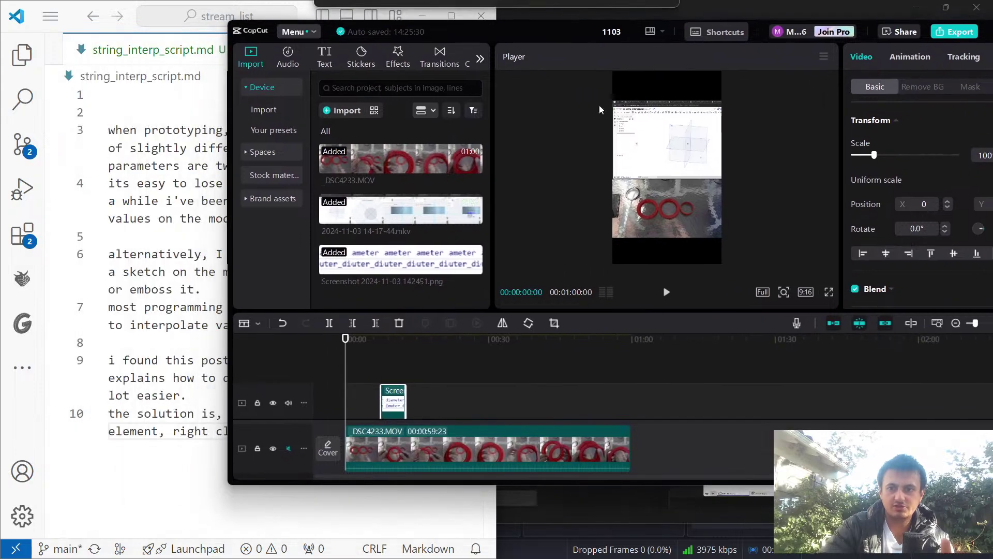
Open the voiceover recorder, move its dialog fully into view and raise the recording volume to 200.
{"action": "left_click", "coordinate": [797, 323]}
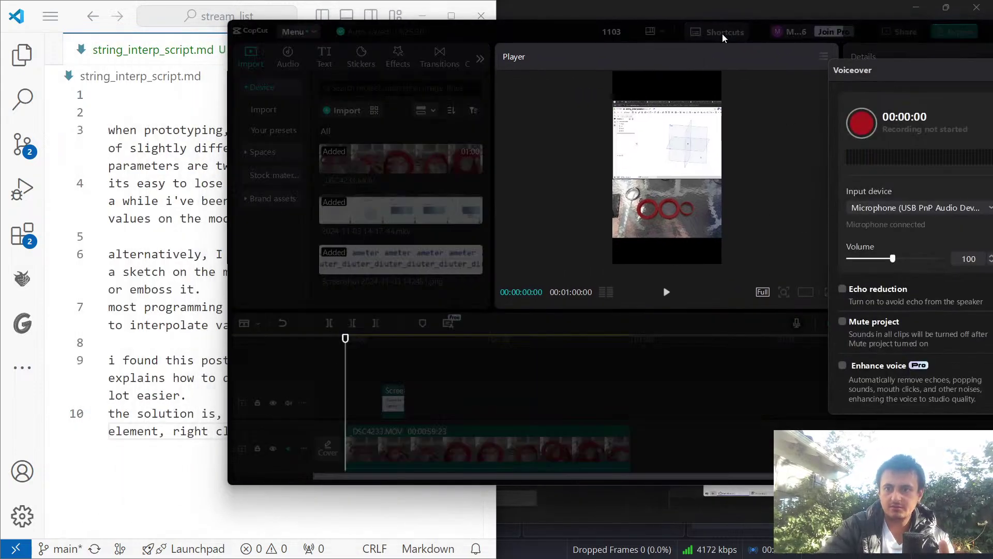
{"action": "left_click", "coordinate": [733, 18]}
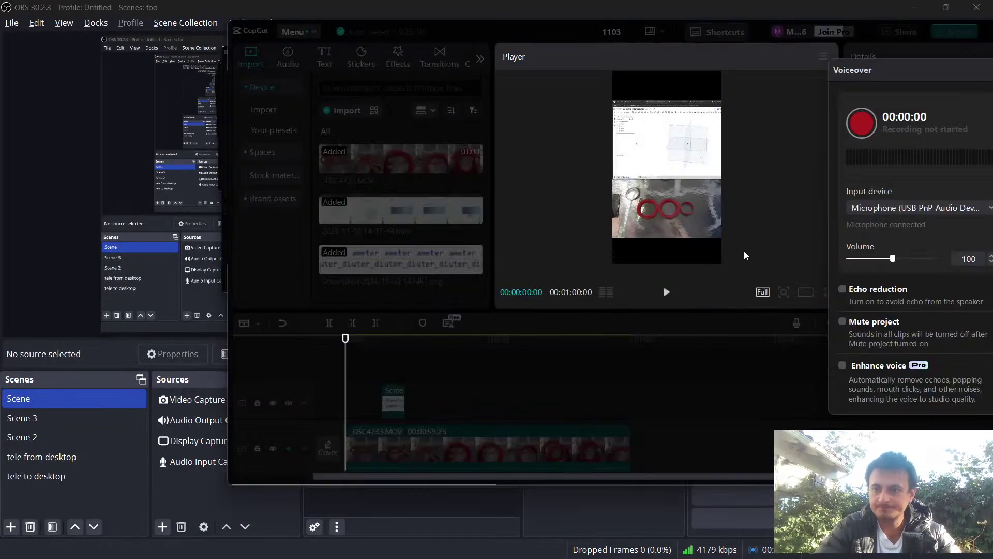
{"action": "left_click_drag", "start_coordinate": [870, 71], "coordinate": [718, 71]}
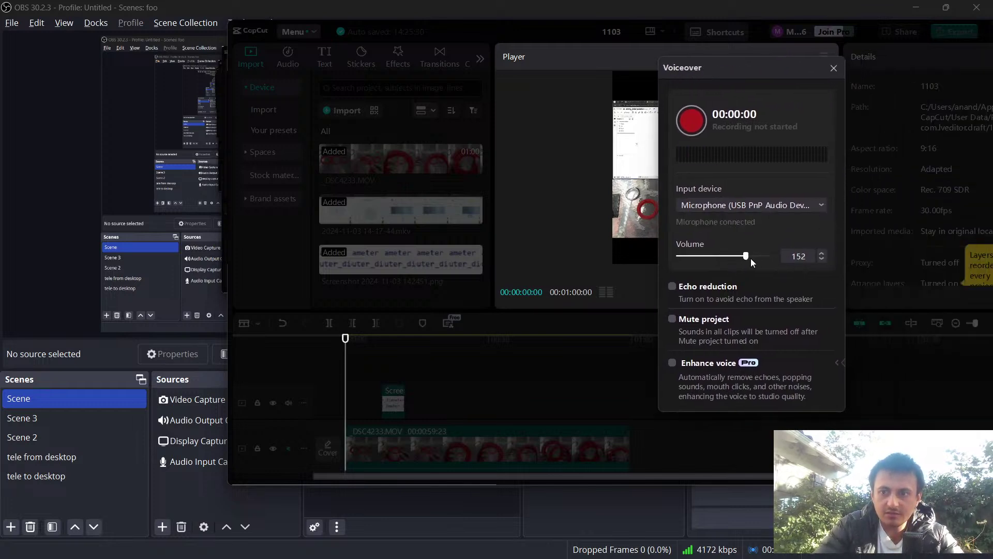
{"action": "left_click_drag", "start_coordinate": [747, 259], "coordinate": [769, 257]}
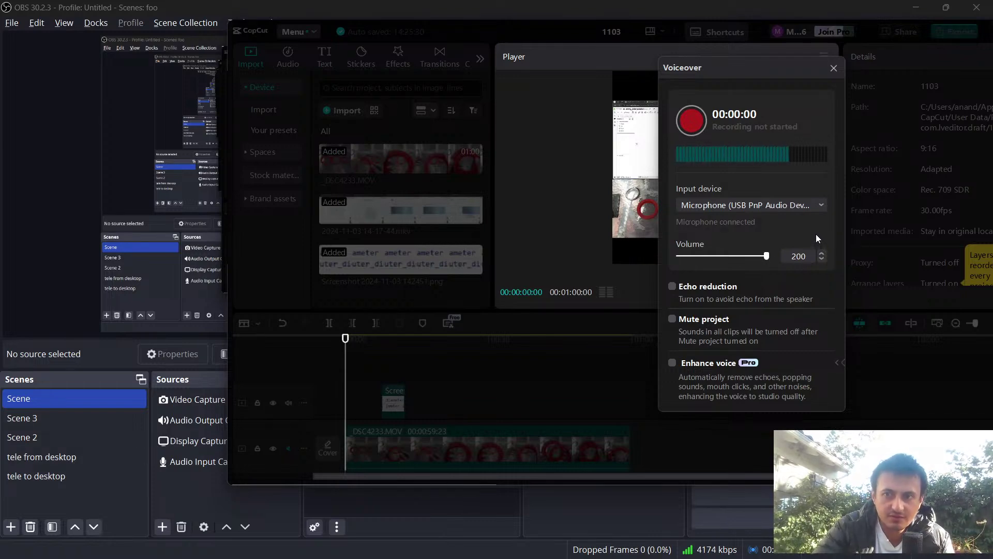
Switch to OBS and set the Audio Input Capture volume to 0.0 dB in the advanced audio properties.
{"action": "key", "text": "alt+Tab"}
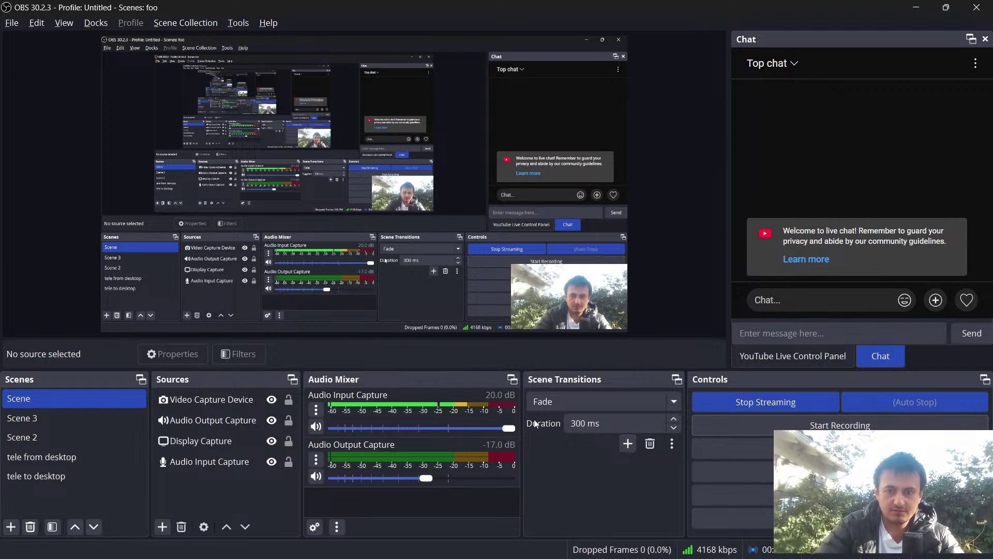
{"action": "left_click", "coordinate": [316, 412]}
{"action": "left_click", "coordinate": [352, 379]}
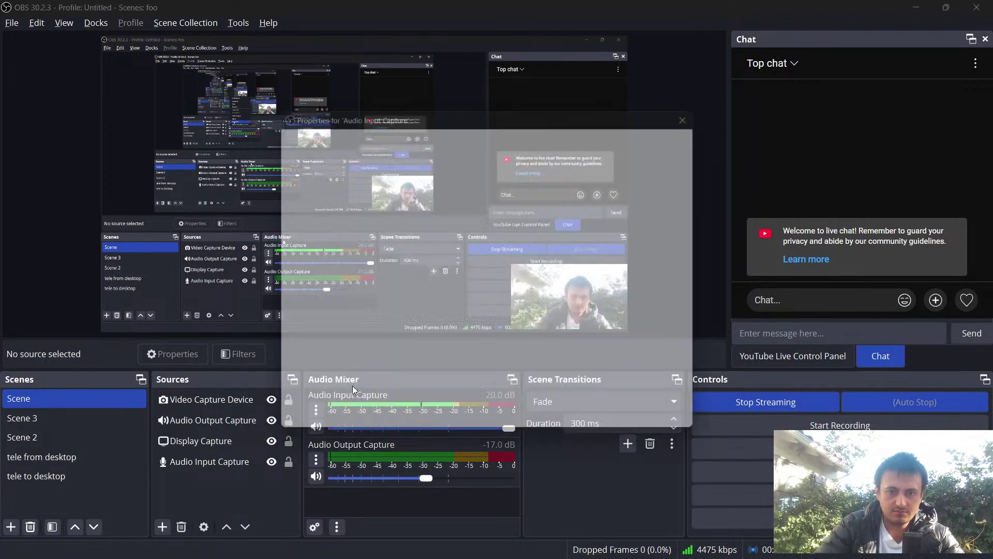
{"action": "left_click", "coordinate": [682, 423]}
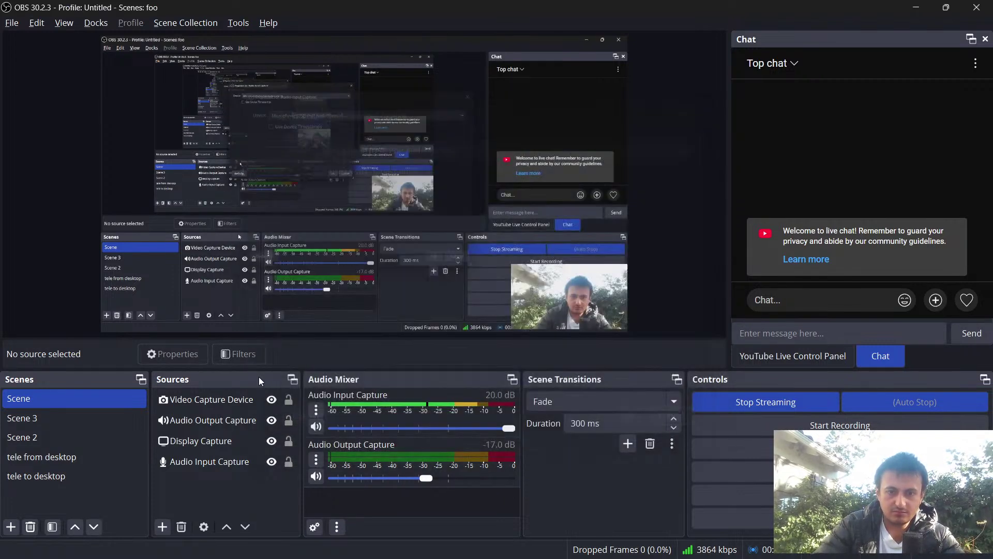
{"action": "left_click", "coordinate": [317, 411]}
{"action": "left_click", "coordinate": [362, 401]}
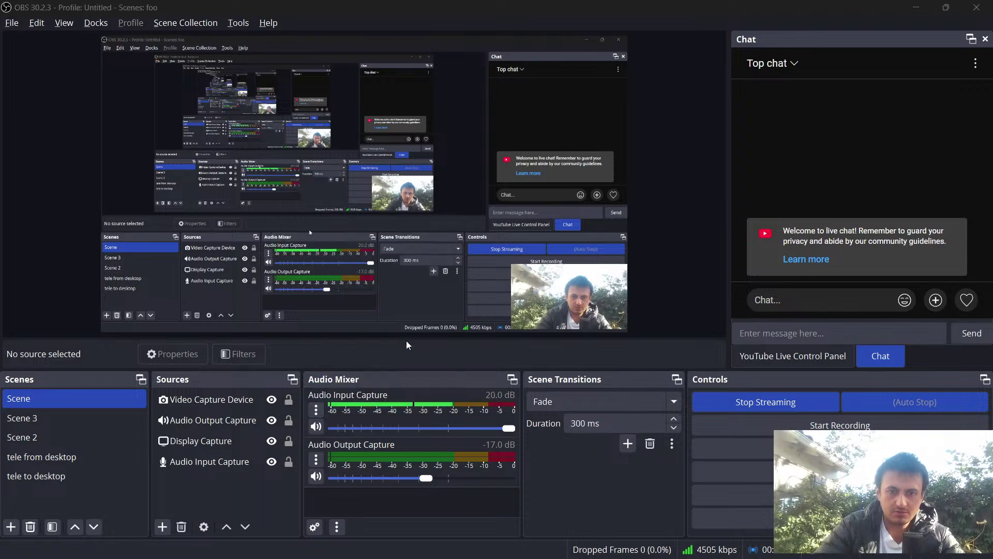
{"action": "left_click", "coordinate": [320, 208]}
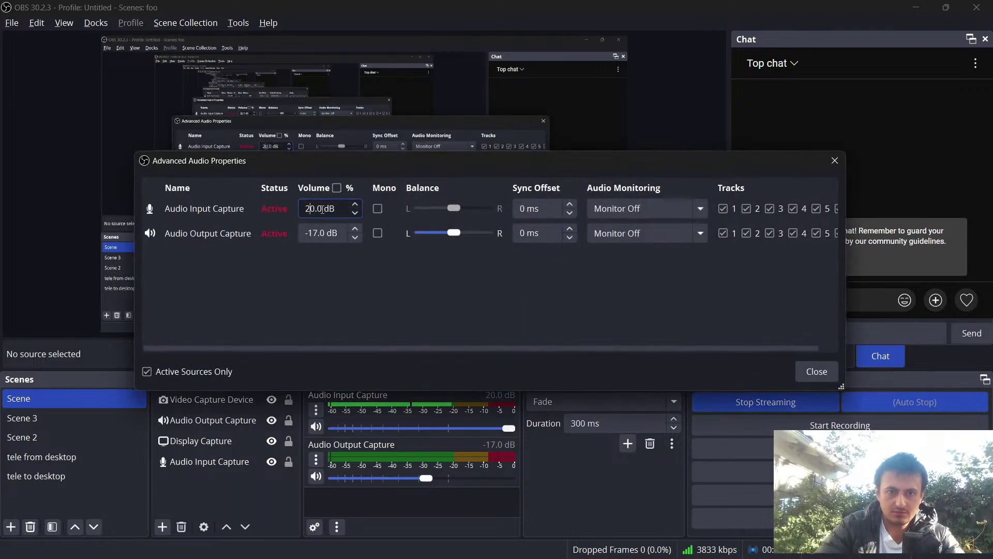
{"action": "key", "text": "BackSpace"}
{"action": "key", "text": "Escape"}
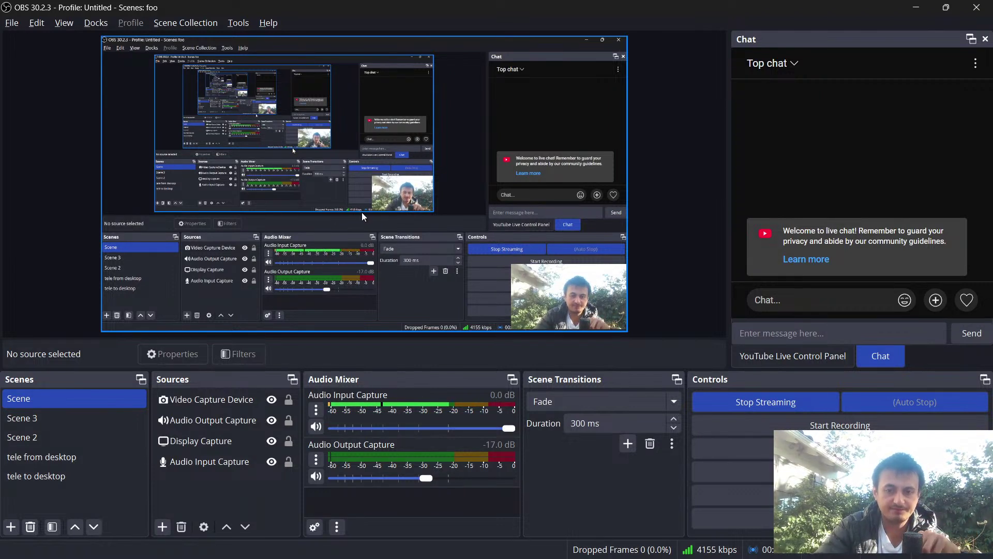
Return to CapCut, set the voiceover recording volume to 101 and start recording with the script in view.
{"action": "key", "text": "alt+Tab"}
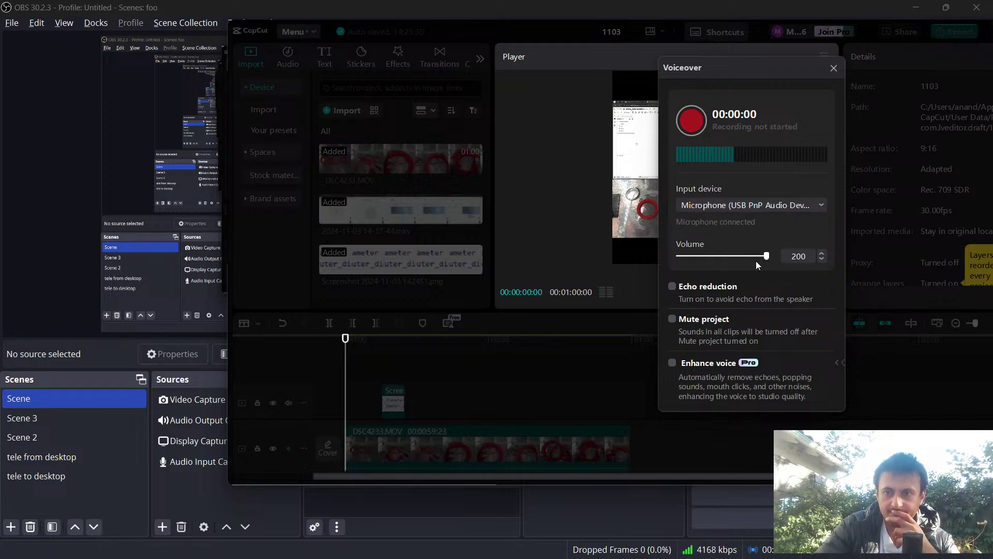
{"action": "left_click_drag", "start_coordinate": [720, 262], "coordinate": [723, 262]}
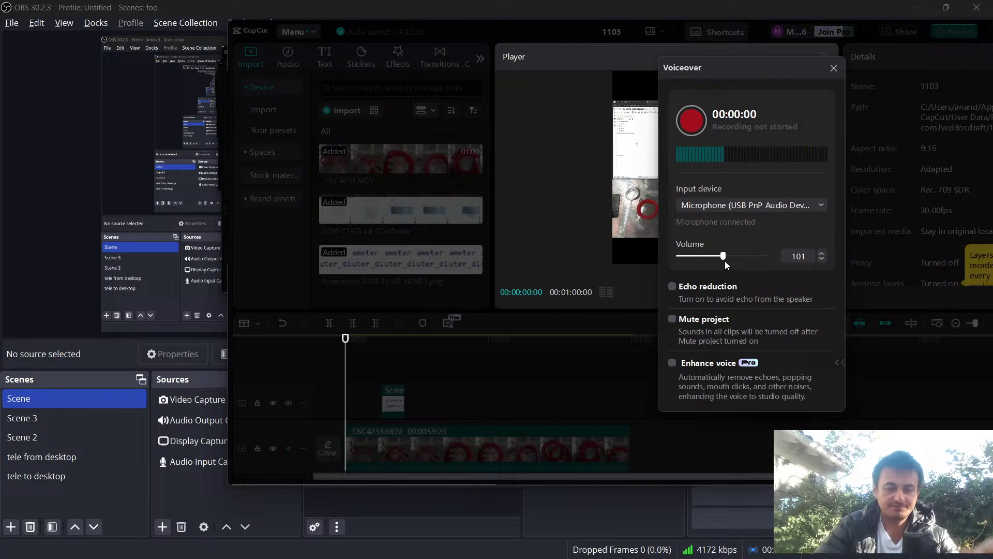
{"action": "left_click", "coordinate": [690, 122]}
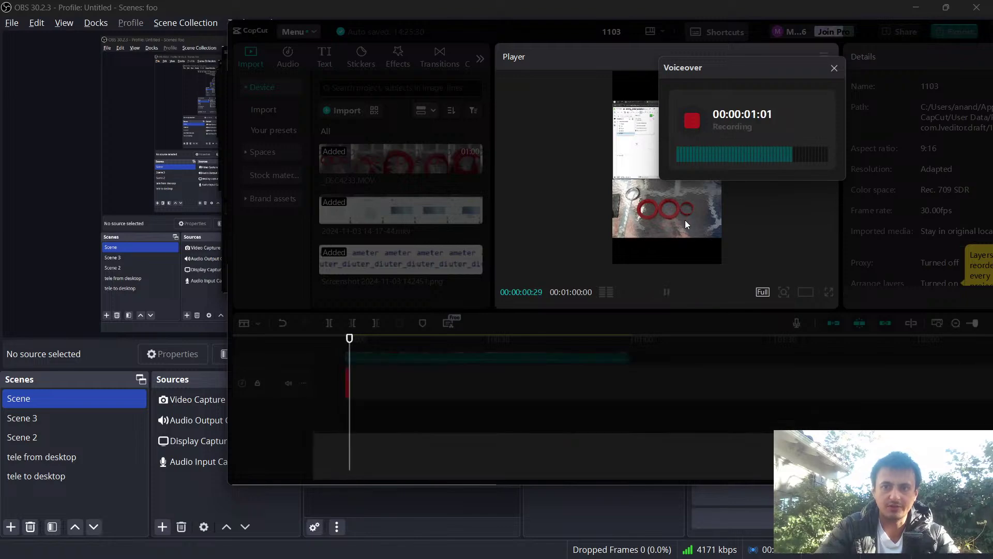
{"action": "key", "text": "alt+Tab"}
{"action": "left_click", "coordinate": [677, 198]}
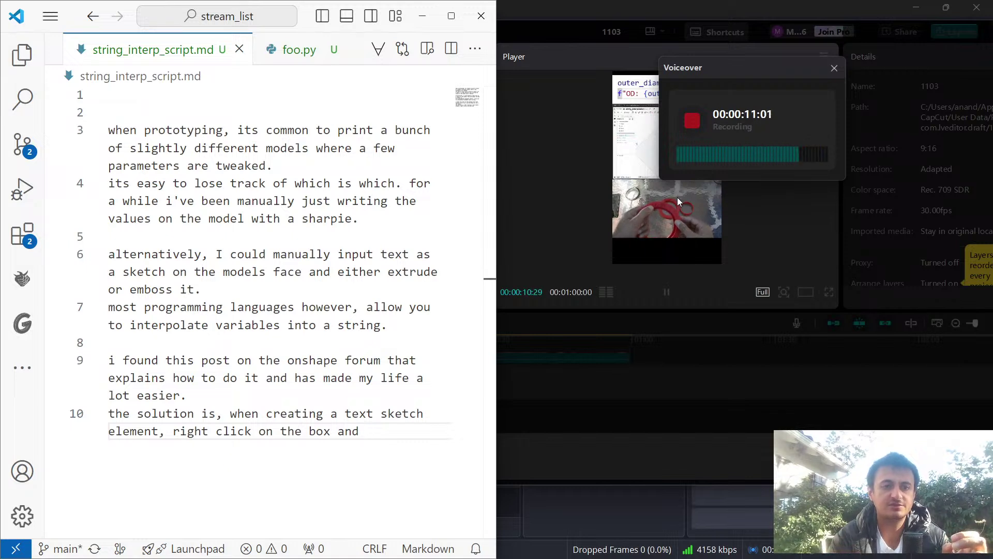
Extend the script's prototyping paragraph after "tweaked." with "like getting a nice press fit for this bearing".
{"action": "left_click", "coordinate": [240, 165]}
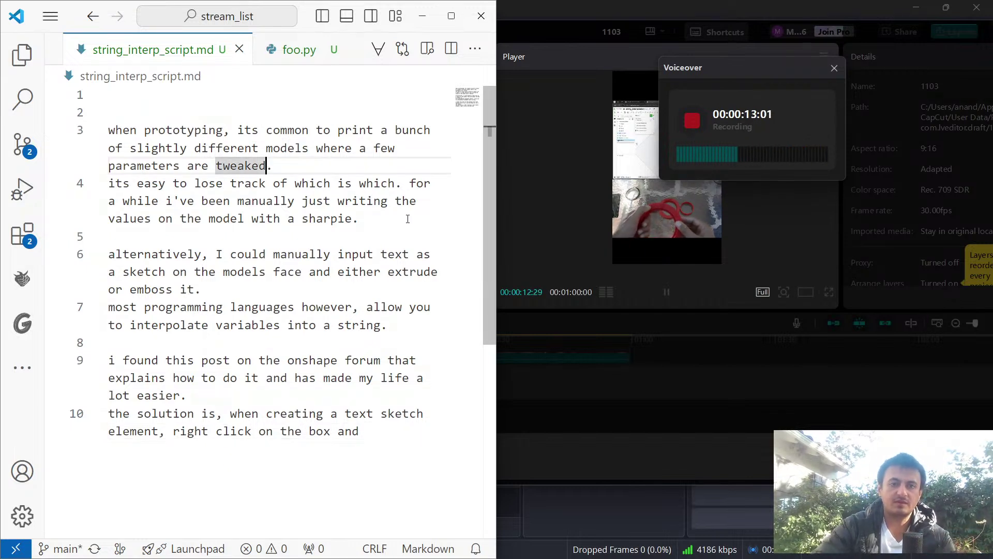
{"action": "key", "text": "End"}
{"action": "type", "text": "li"}
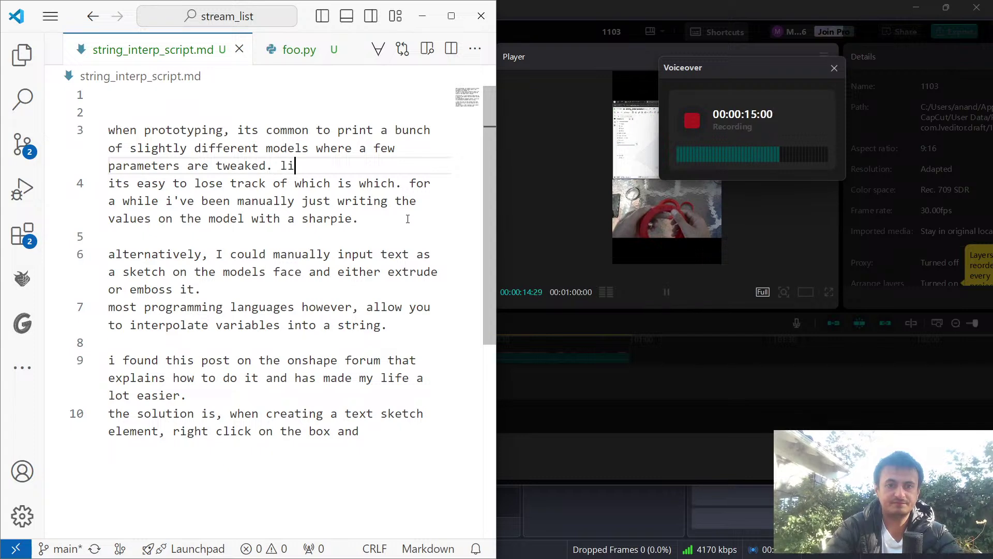
{"action": "type", "text": "ke getting a nic"}
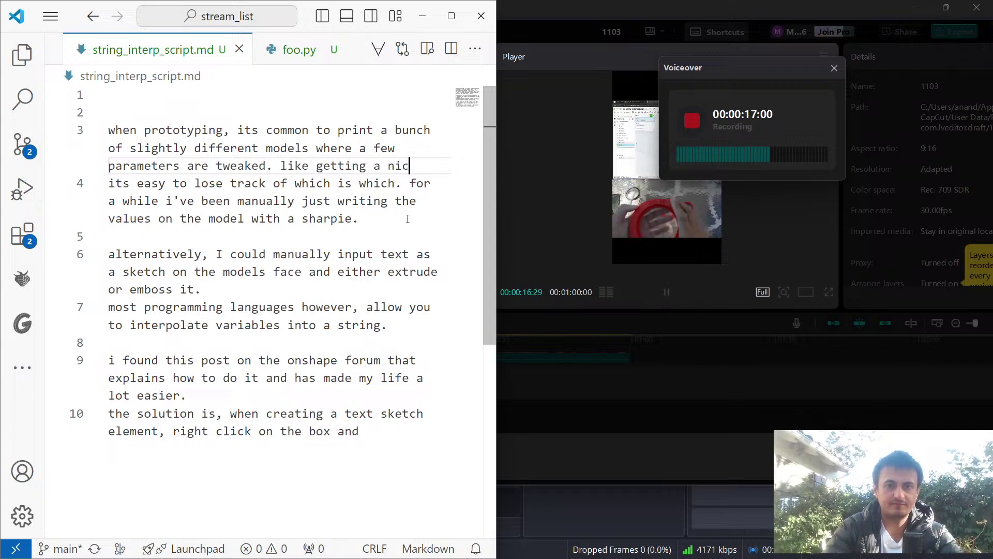
{"action": "type", "text": "e press fit f"}
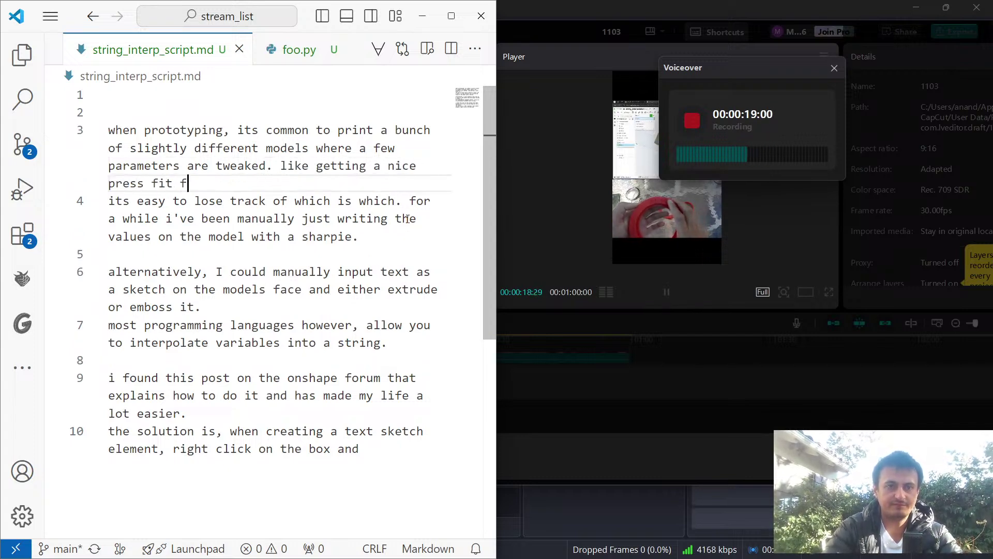
{"action": "type", "text": "or this bearing"}
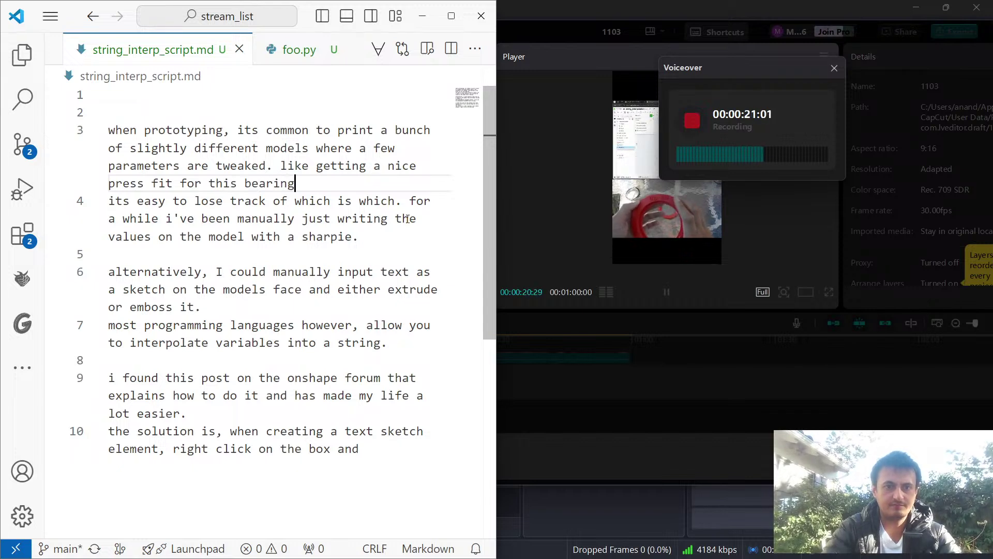
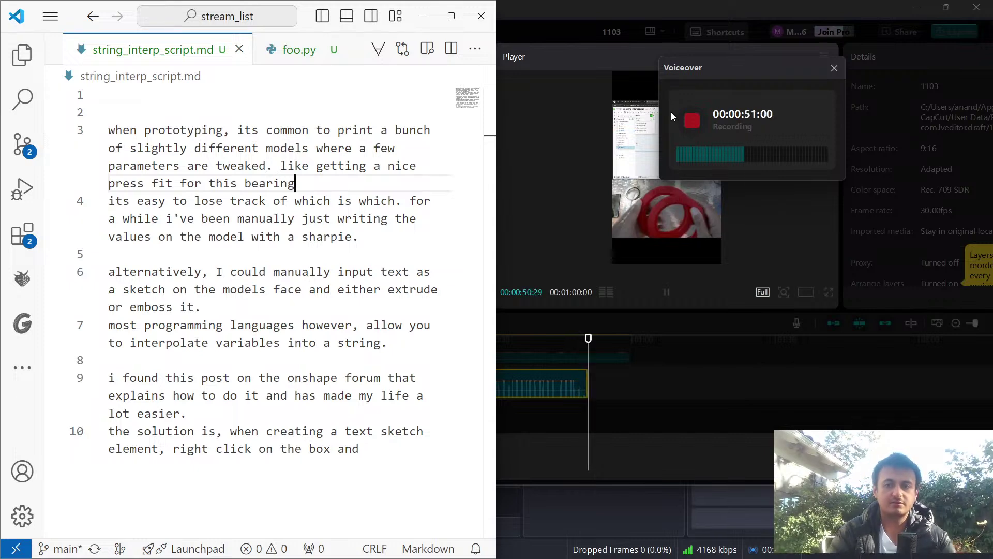
End the first voiceover take, then record and stop a short second take from the playhead with the script in view.
{"action": "left_click", "coordinate": [692, 121]}
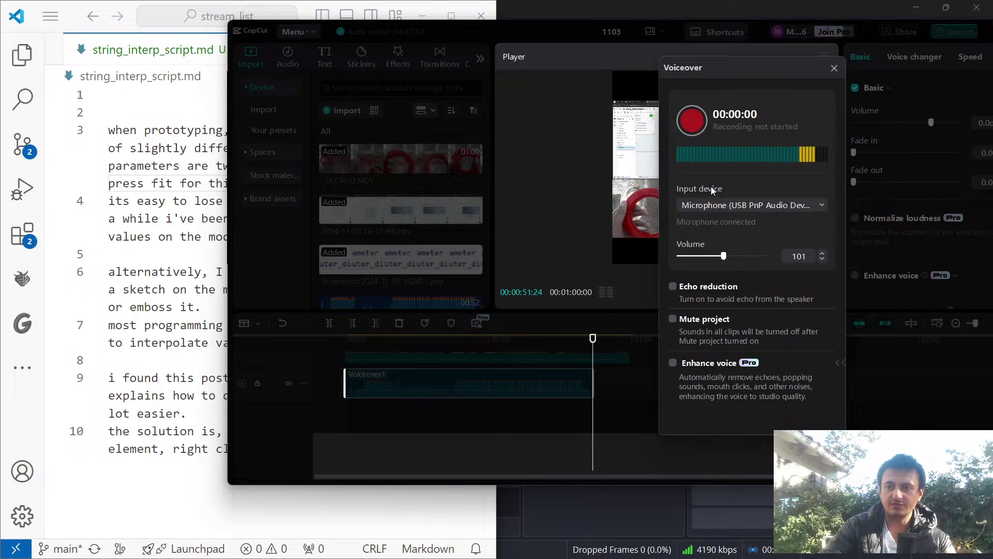
{"action": "left_click", "coordinate": [834, 68]}
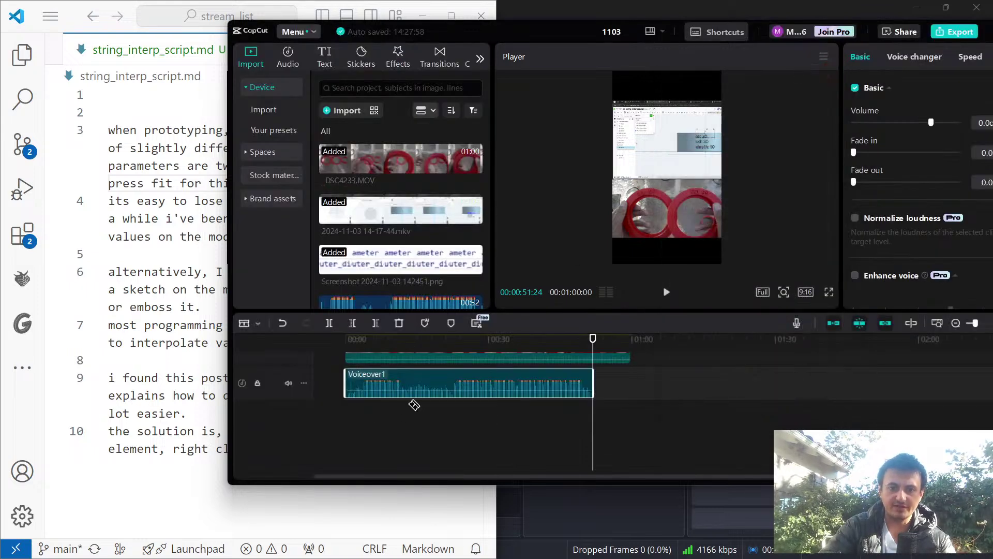
{"action": "left_click", "coordinate": [797, 323]}
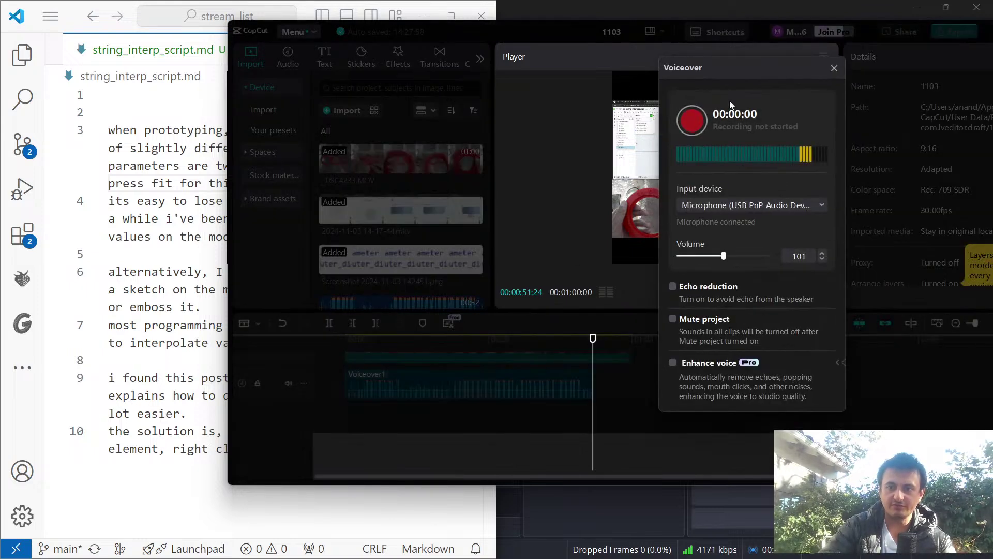
{"action": "left_click", "coordinate": [692, 121]}
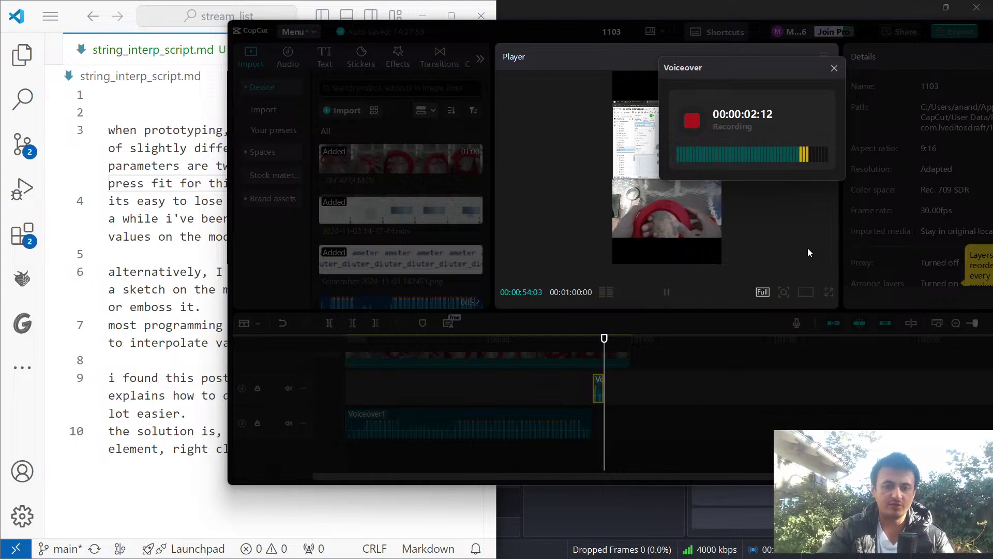
{"action": "left_click", "coordinate": [206, 151]}
{"action": "double_click", "coordinate": [206, 150]}
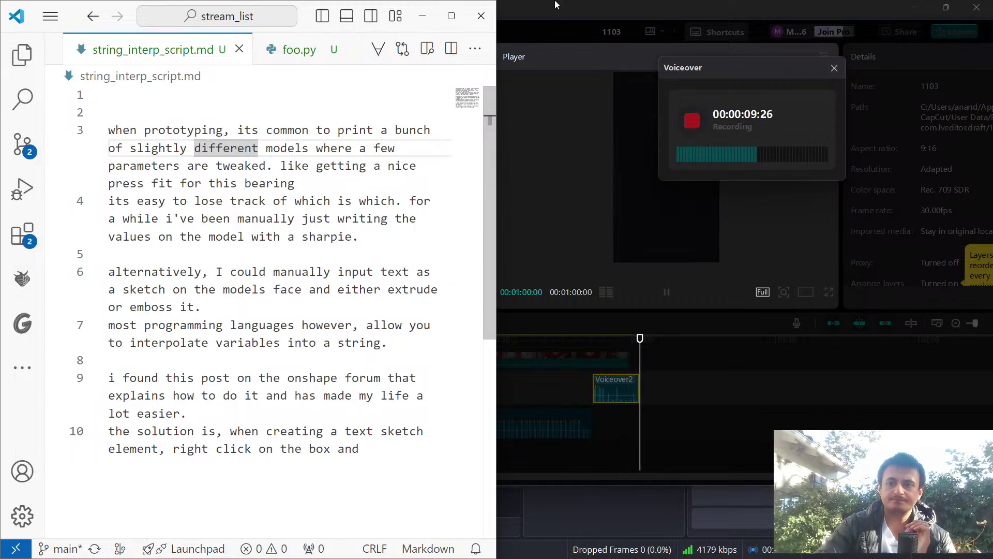
{"action": "left_click", "coordinate": [692, 122]}
Begin the script with the line "i'm working on a model that requires a nice press fit for the inner and outer diameters of this bearing.".
{"action": "left_click", "coordinate": [194, 166]}
{"action": "left_click_drag", "start_coordinate": [109, 95], "coordinate": [358, 448]}
{"action": "left_click", "coordinate": [200, 94]}
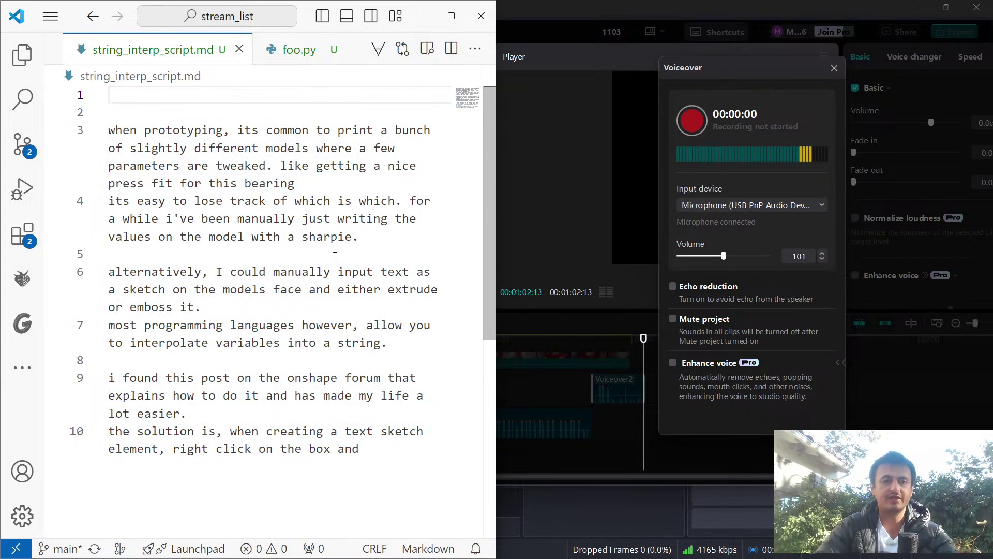
{"action": "type", "text": "i "}
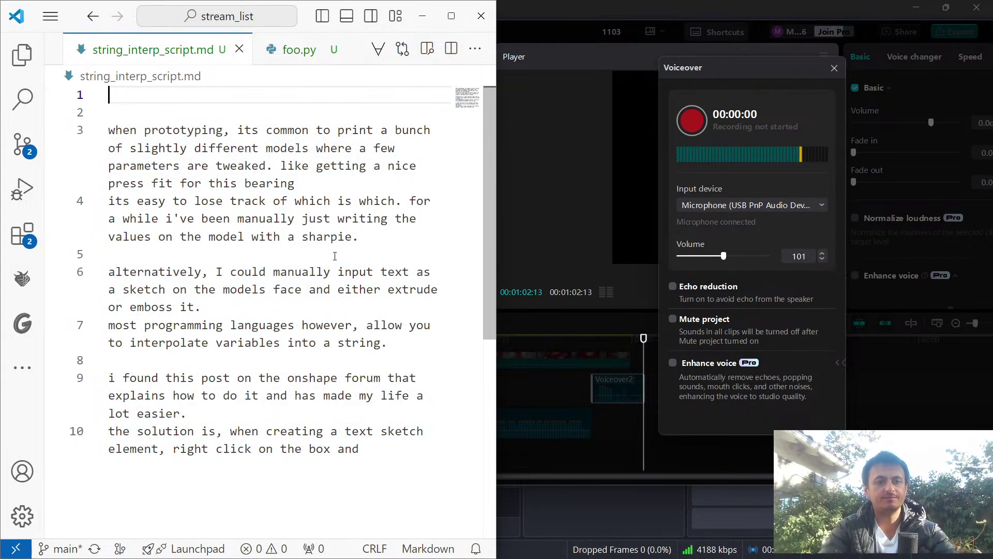
{"action": "type", "text": "m working ona "}
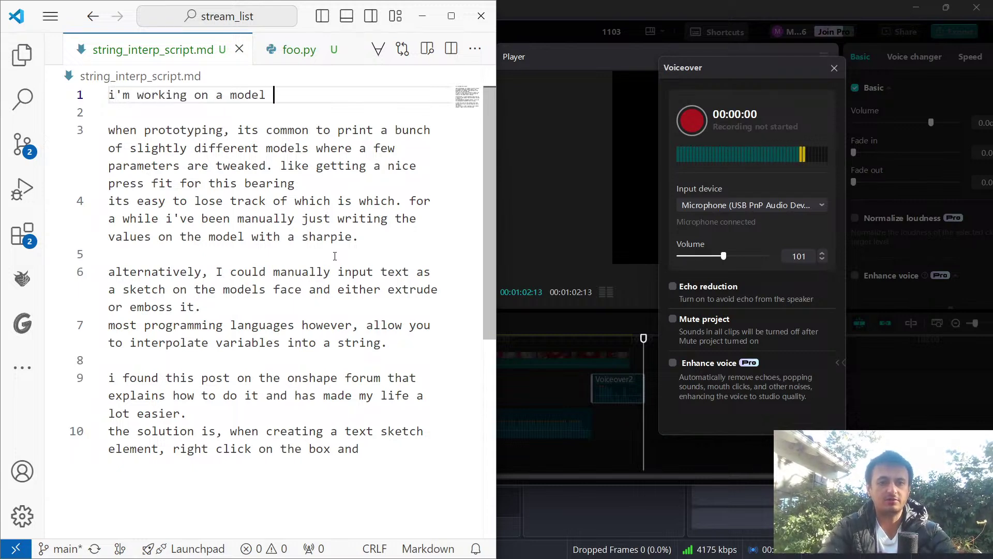
{"action": "type", "text": "reques"}
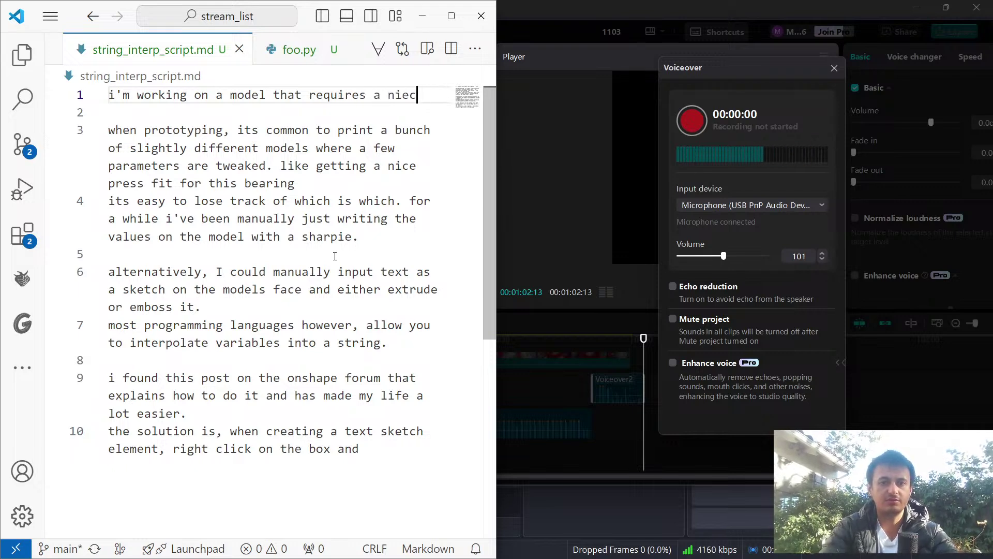
{"action": "type", "text": "ess fit for the inner and outer diamet"}
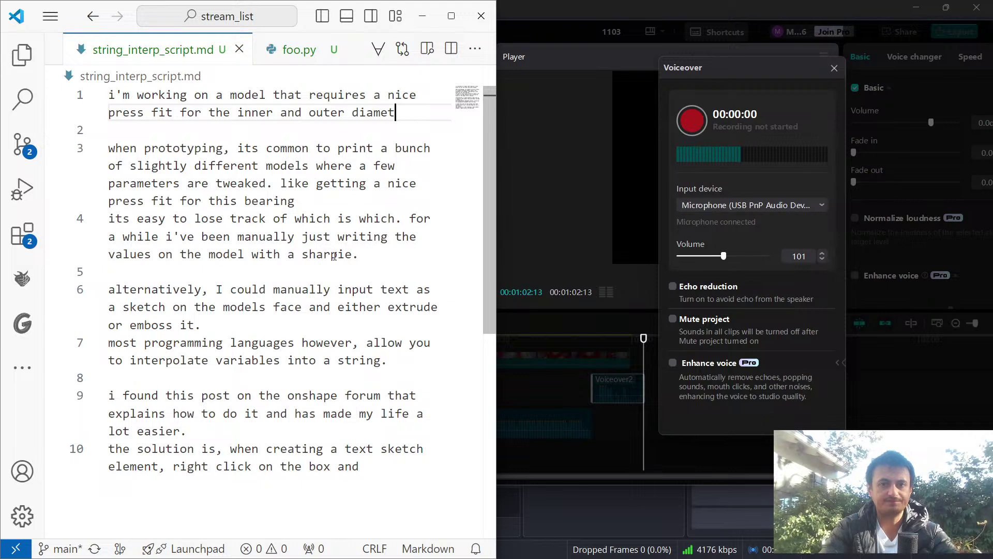
{"action": "type", "text": "of this"}
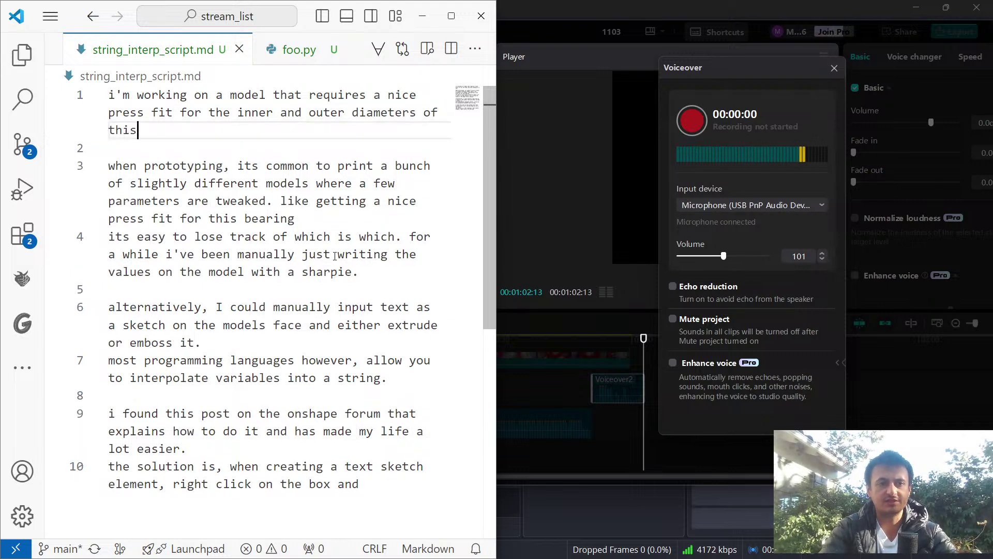
{"action": "key", "text": "Return"}
{"action": "key", "text": "Return"}
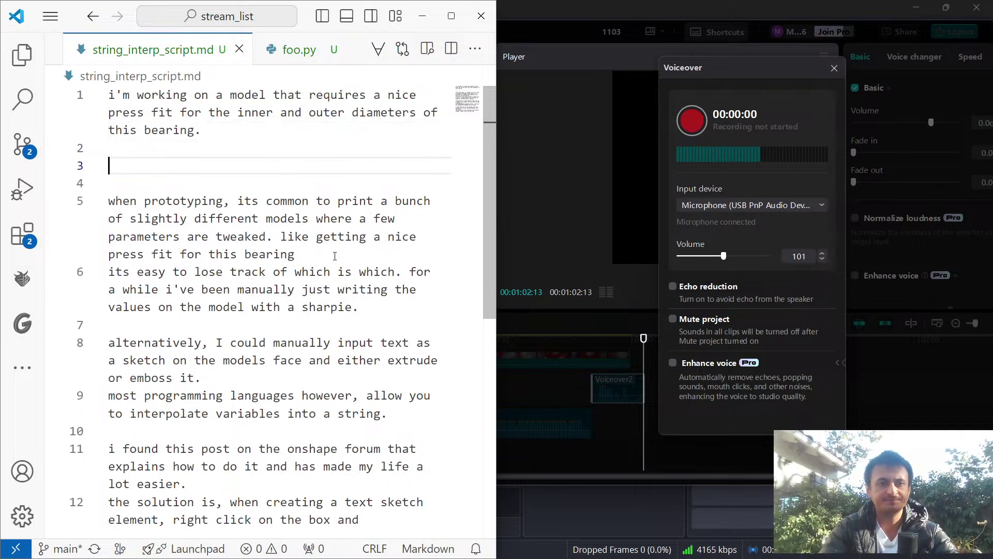
{"action": "type", "text": "when doing t"}
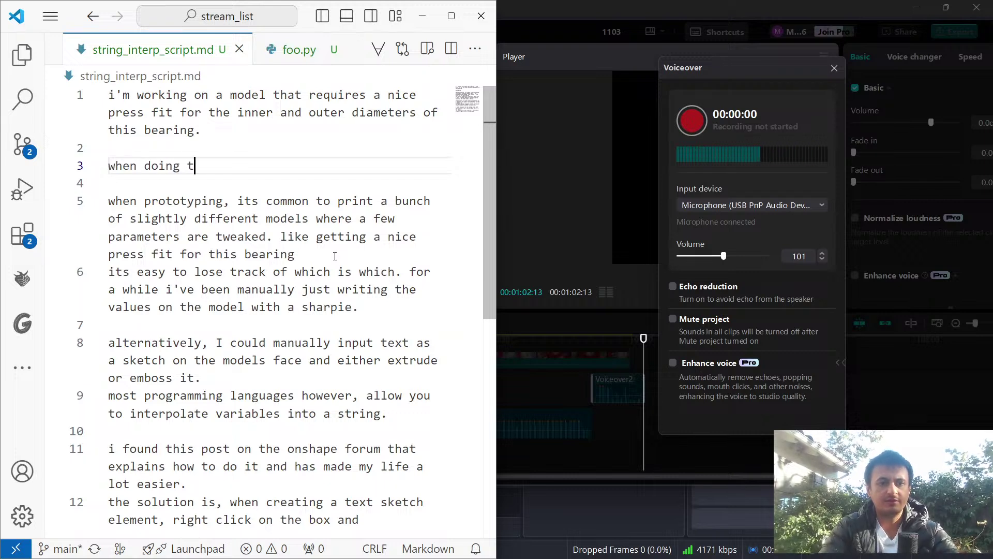
{"action": "key", "text": "ctrl+BackSpace"}
{"action": "key", "text": "ctrl+BackSpace"}
{"action": "key", "text": "ctrl+BackSpace"}
{"action": "key", "text": "ctrl+BackSpace"}
{"action": "key", "text": "Return"}
Replace the script's unfinished second paragraph with "it becomes really easy to lose track of which model has which dimension.".
{"action": "type", "text": "it becomes really ea"}
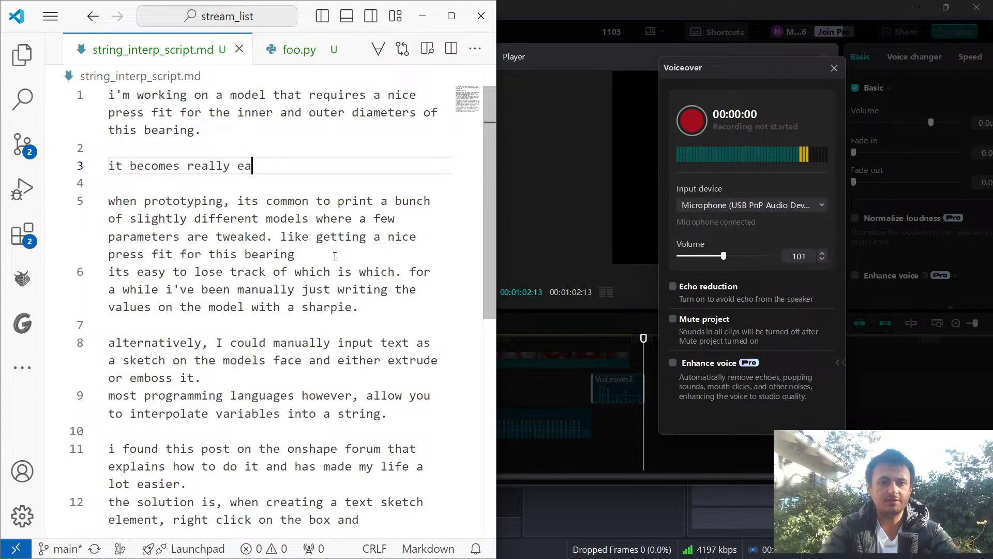
{"action": "type", "text": "sy to "}
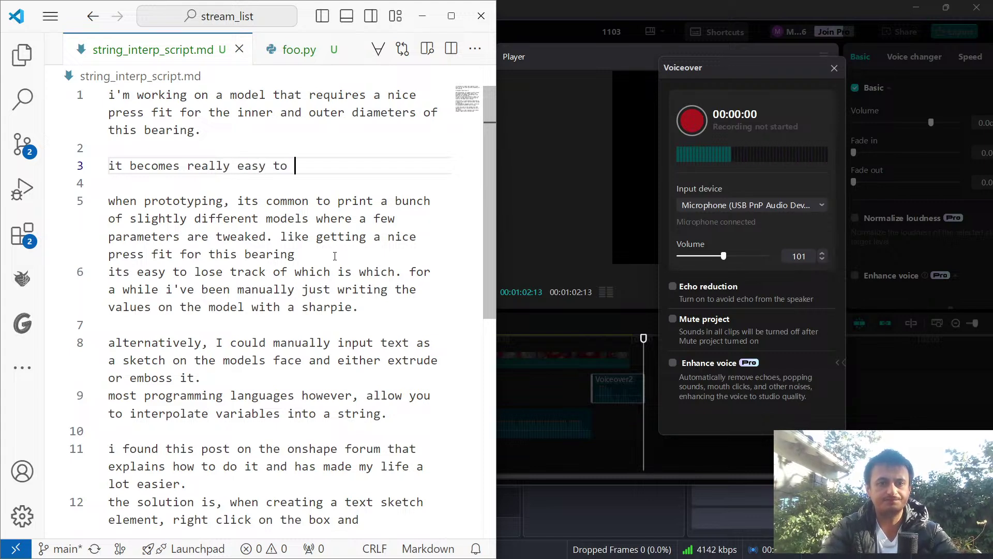
{"action": "type", "text": "lose tr"}
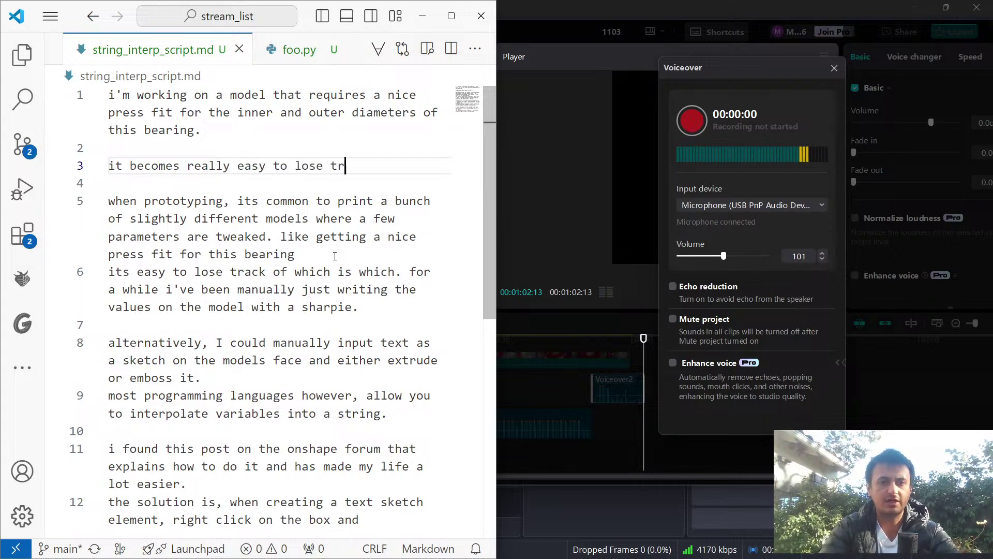
{"action": "type", "text": "ack of which model has which dimension. i've just been"}
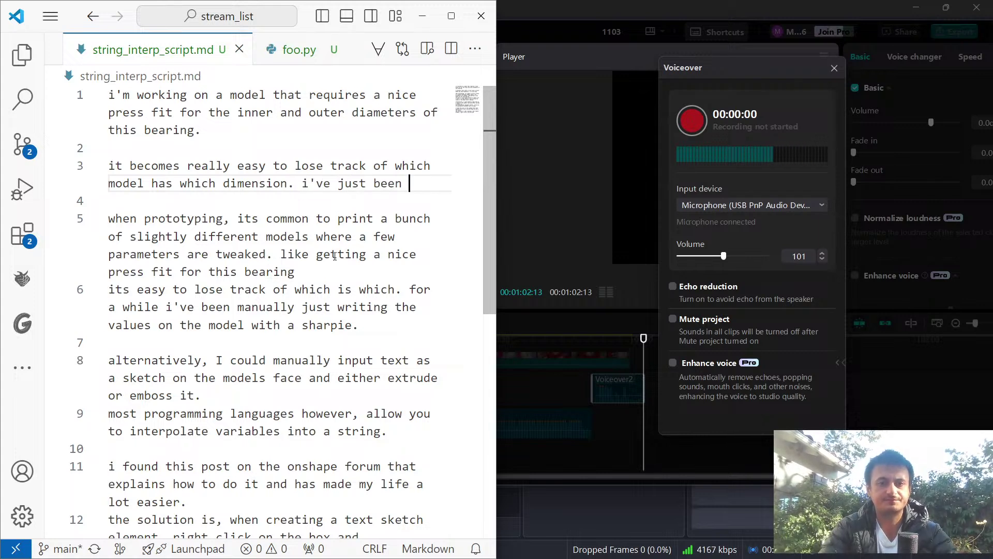
Complete the second paragraph with "i've been writing on them with a sharpie, but i just found a better way.".
{"action": "key", "text": "BackSpace"}
{"action": "key", "text": "BackSpace"}
{"action": "key", "text": "ctrl+BackSpace"}
{"action": "type", "text": "been writing"}
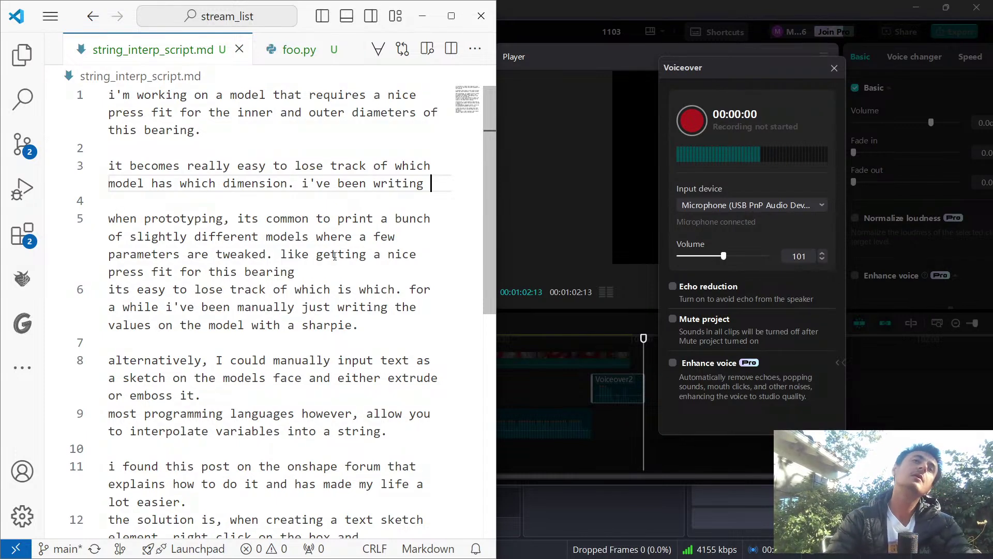
{"action": "type", "text": "on them"}
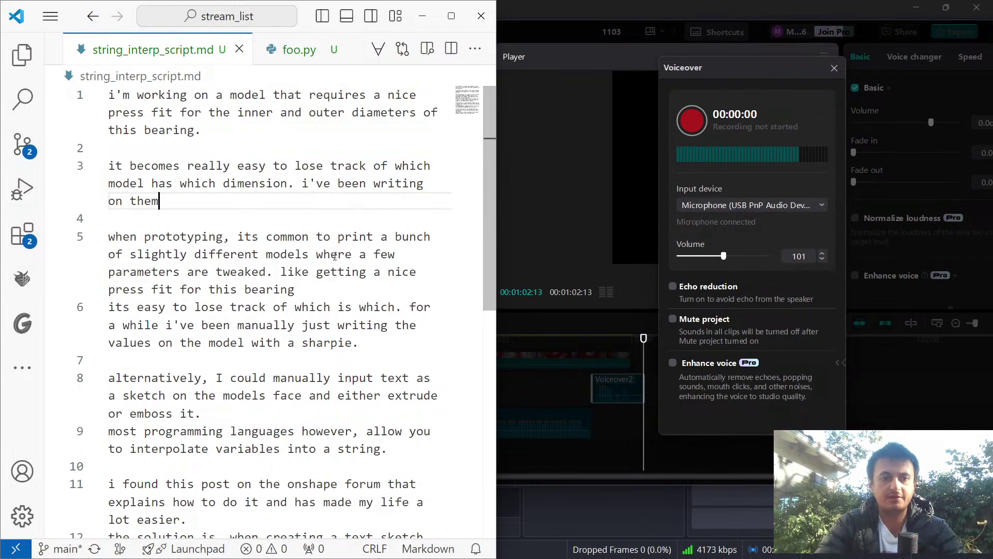
{"action": "type", "text": " with a sharp"}
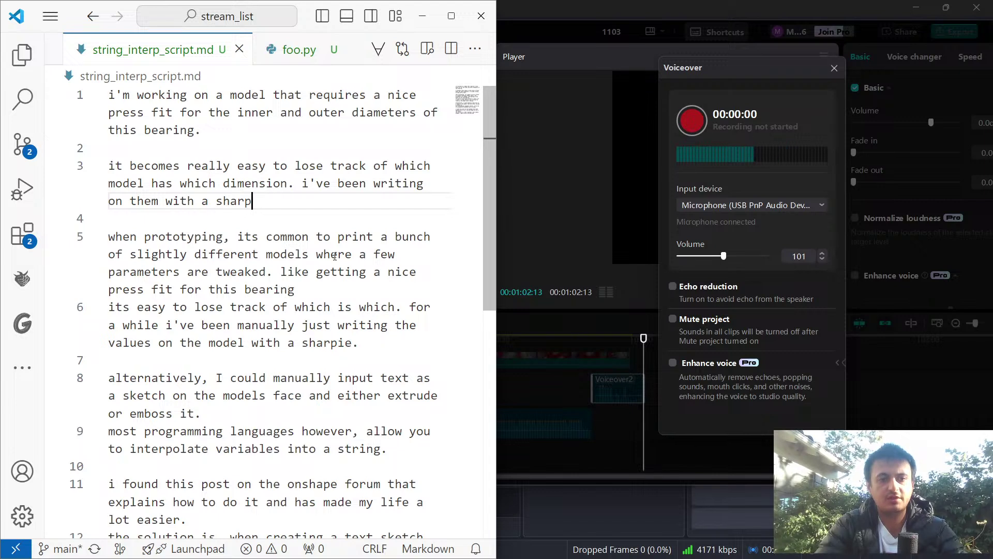
{"action": "type", "text": "ie, but i just found a better way"}
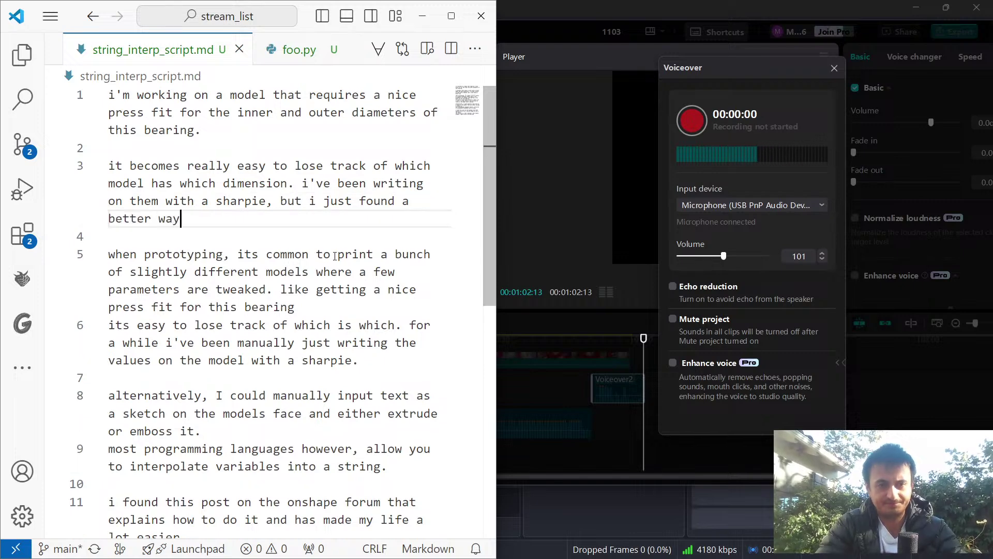
{"action": "type", "text": "."}
Add the paragraph "the typical way this is done, is by adding text to a sketch in CAD and then extruding or embossing that text.".
{"action": "key", "text": "Return"}
{"action": "key", "text": "Return"}
{"action": "key", "text": "Return"}
{"action": "key", "text": "Up"}
{"action": "type", "text": "the typical way this "}
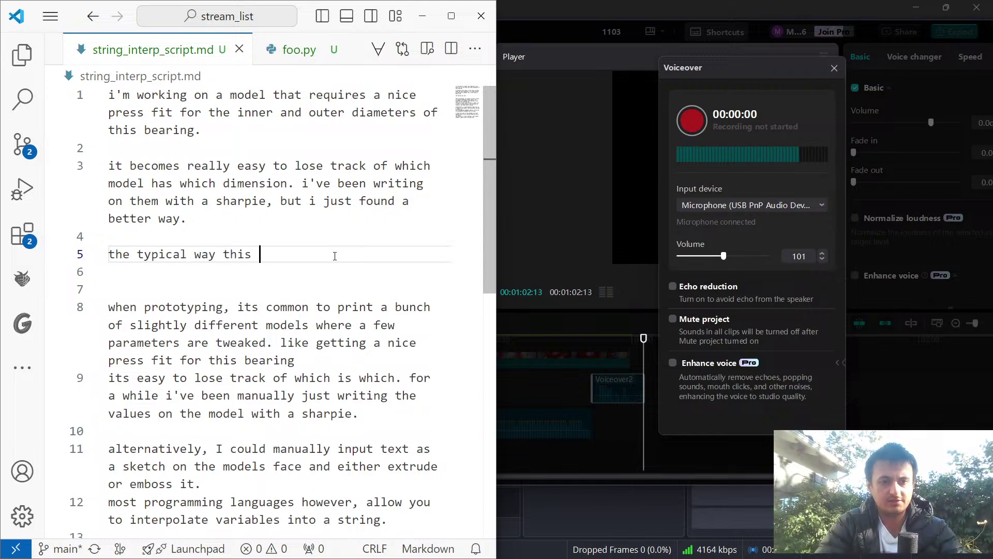
{"action": "type", "text": "is done, is "}
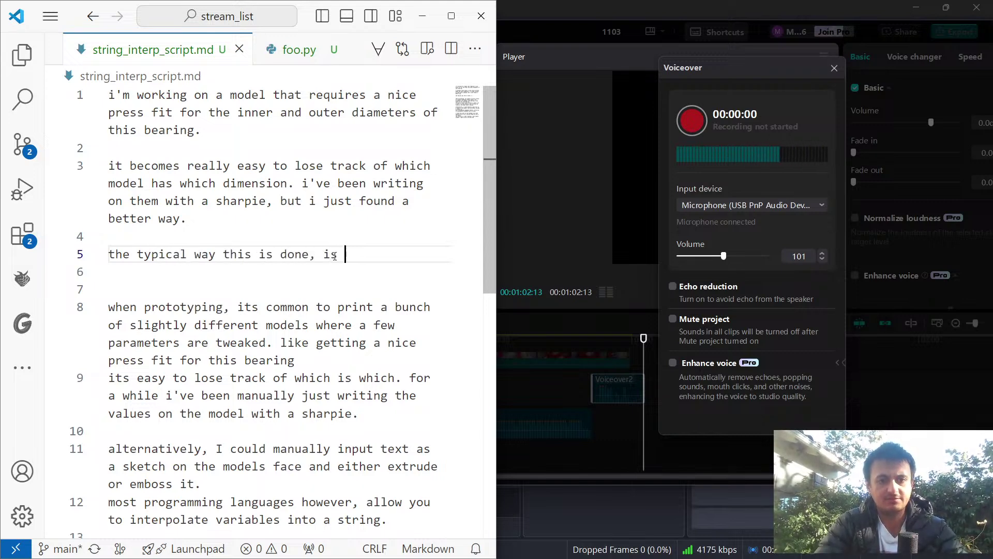
{"action": "type", "text": "by adding a strin"}
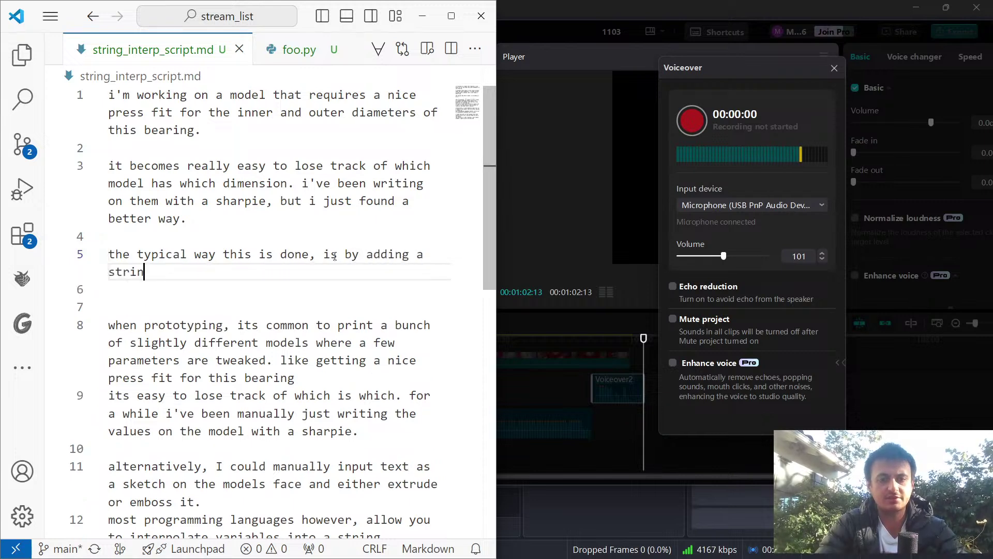
{"action": "key", "text": "ctrl+BackSpace"}
{"action": "key", "text": "ctrl+BackSpace"}
{"action": "type", "text": "text to a sketch in CA"}
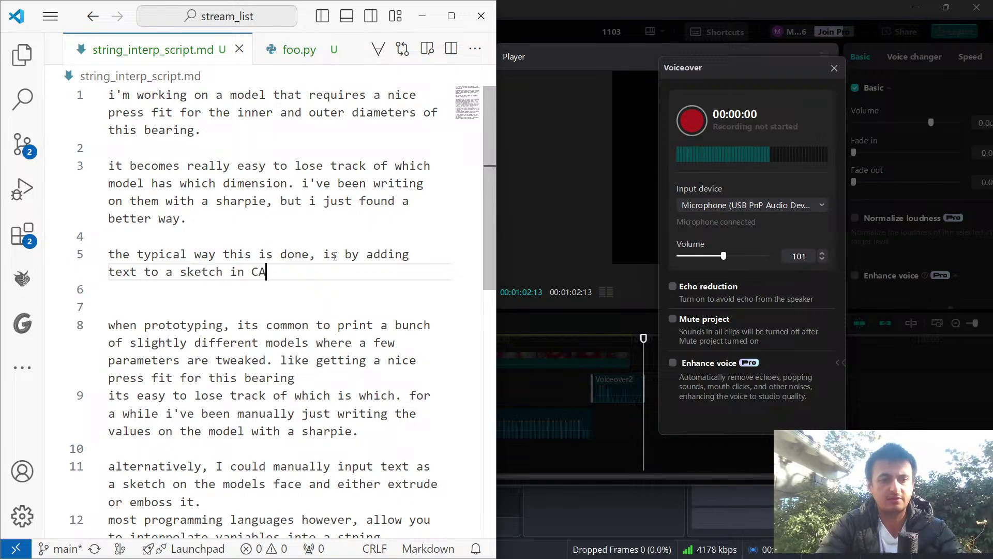
{"action": "type", "text": "D and then"}
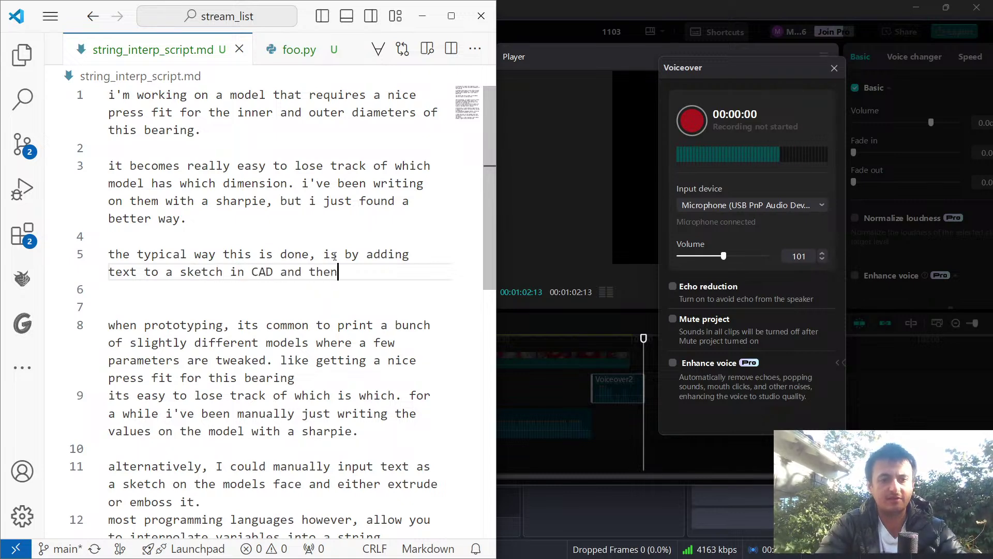
{"action": "type", "text": " extruding or "}
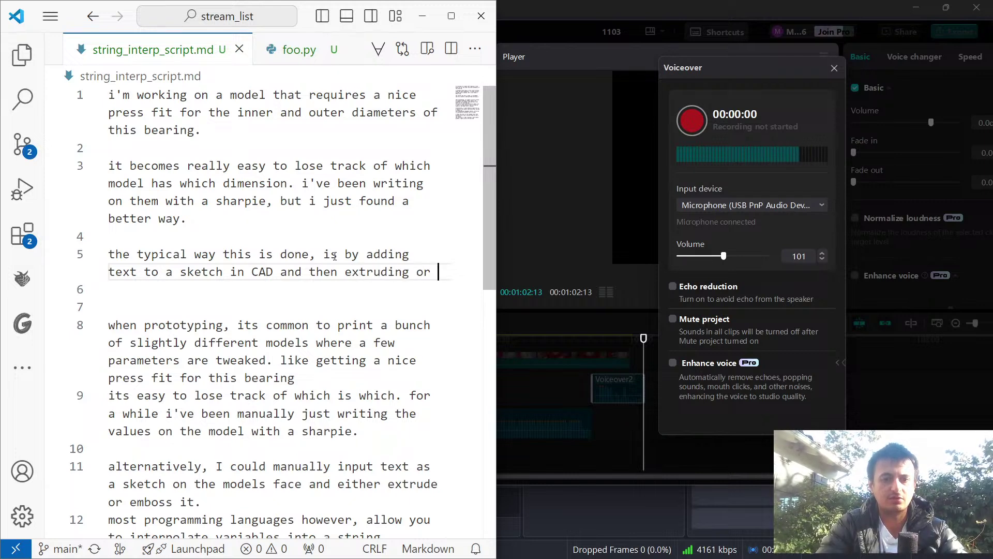
{"action": "type", "text": "embossing that te"}
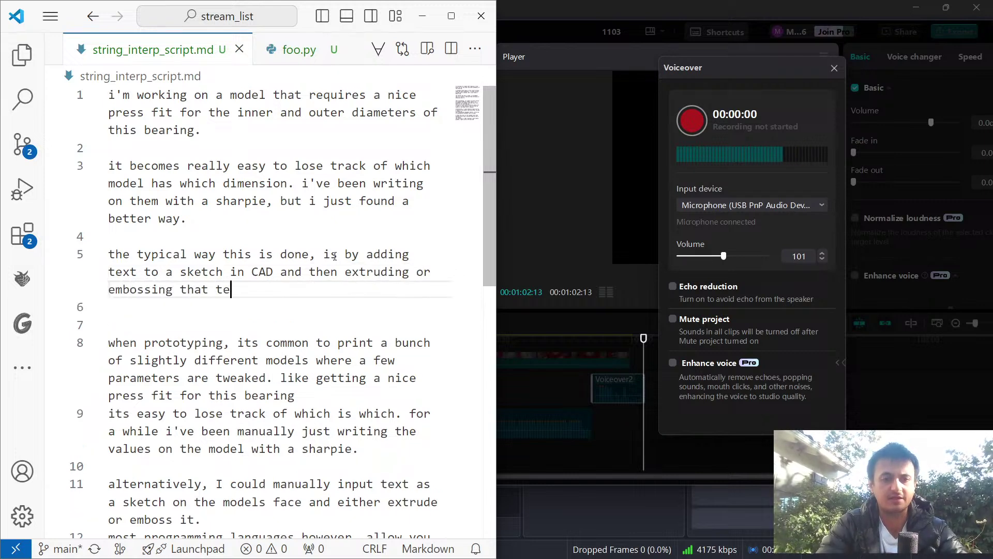
{"action": "type", "text": "xt."}
Add the paragraph "this is also error prone because you need to remember to update the text before you reprint.".
{"action": "key", "text": "Return"}
{"action": "key", "text": "Return"}
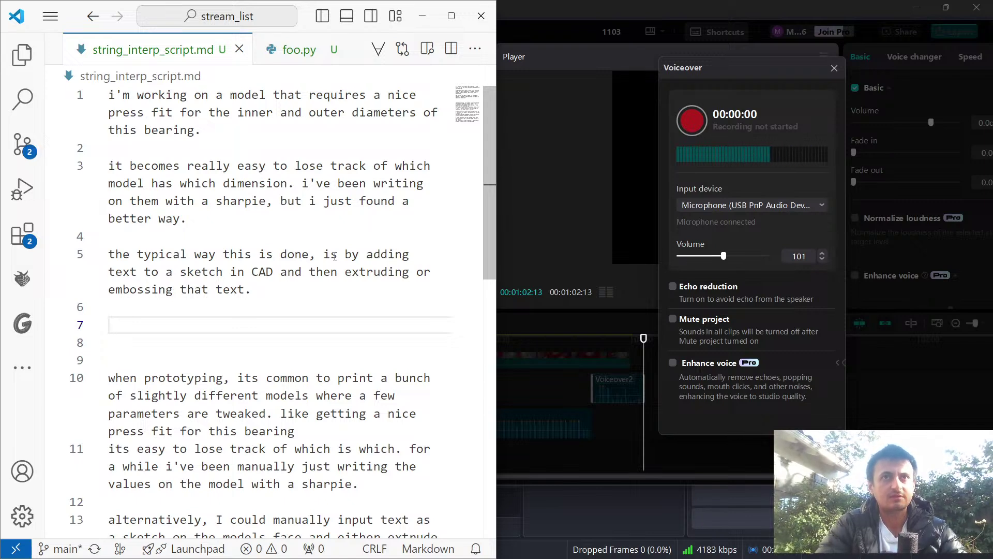
{"action": "type", "text": "this is also error "}
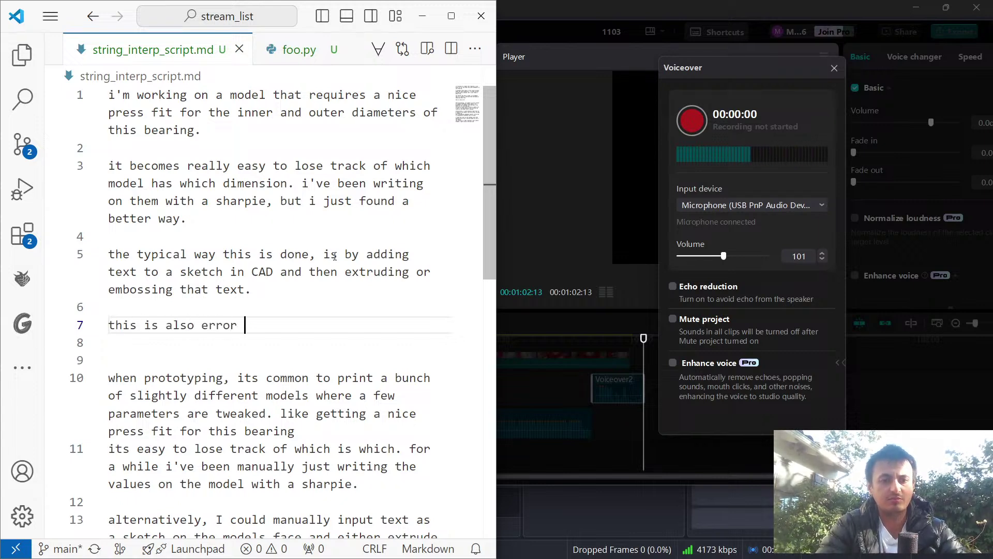
{"action": "type", "text": "prone because you h"}
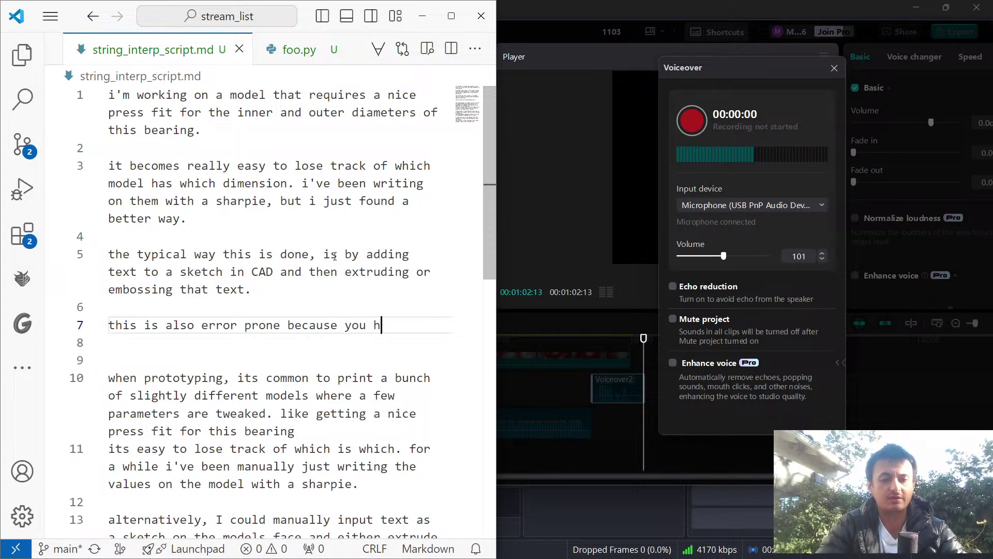
{"action": "key", "text": "BackSpace"}
{"action": "type", "text": "need to remem"}
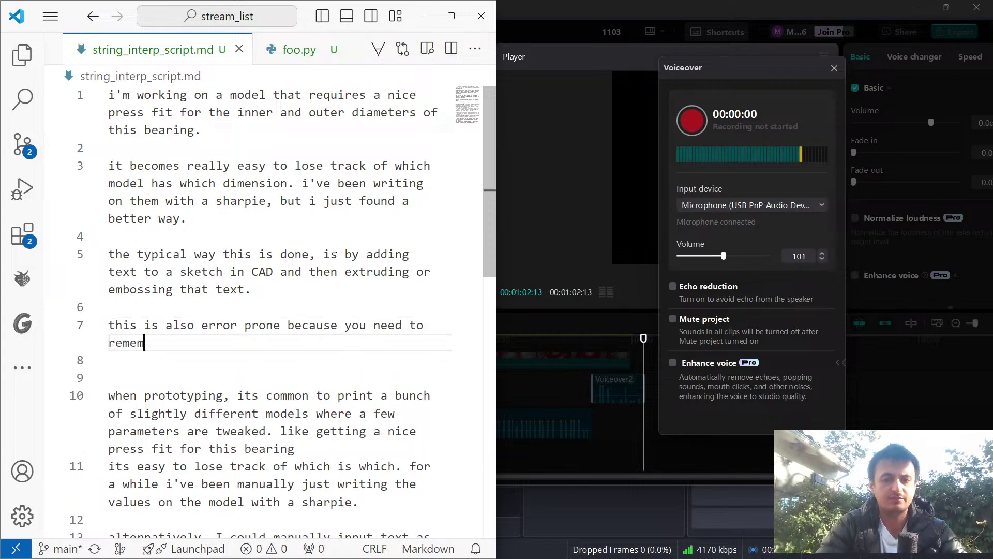
{"action": "type", "text": "ber to update the text before you reprint."}
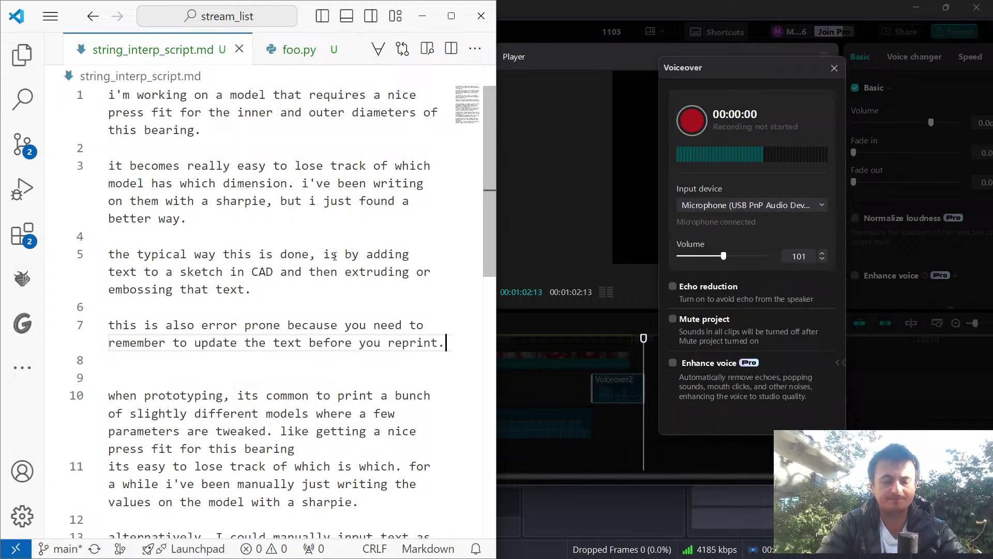
Add the paragraph "so i went searching to see if onshapes' text feature has string interpolation, like you might see in python or other programming languages.".
{"action": "key", "text": "Return"}
{"action": "key", "text": "Return"}
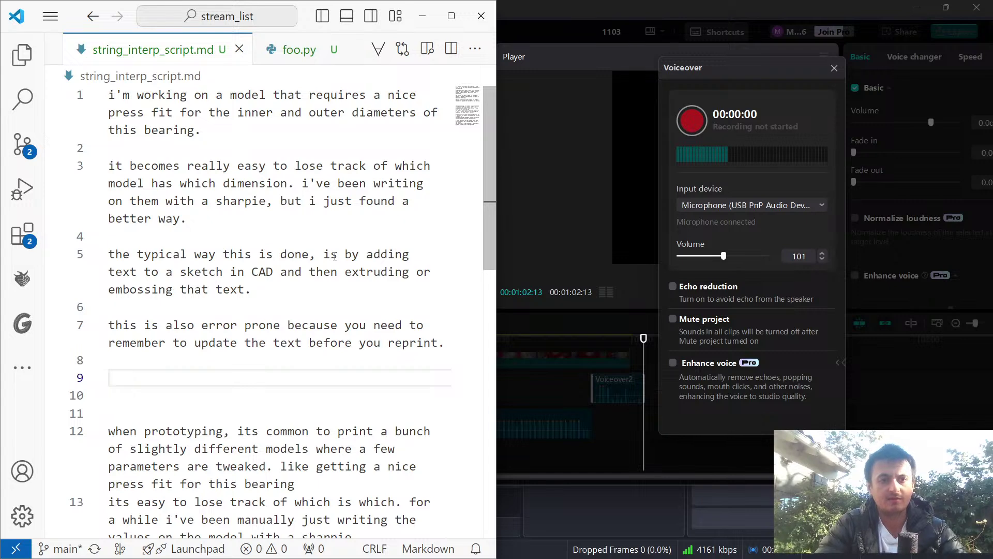
{"action": "type", "text": "so "}
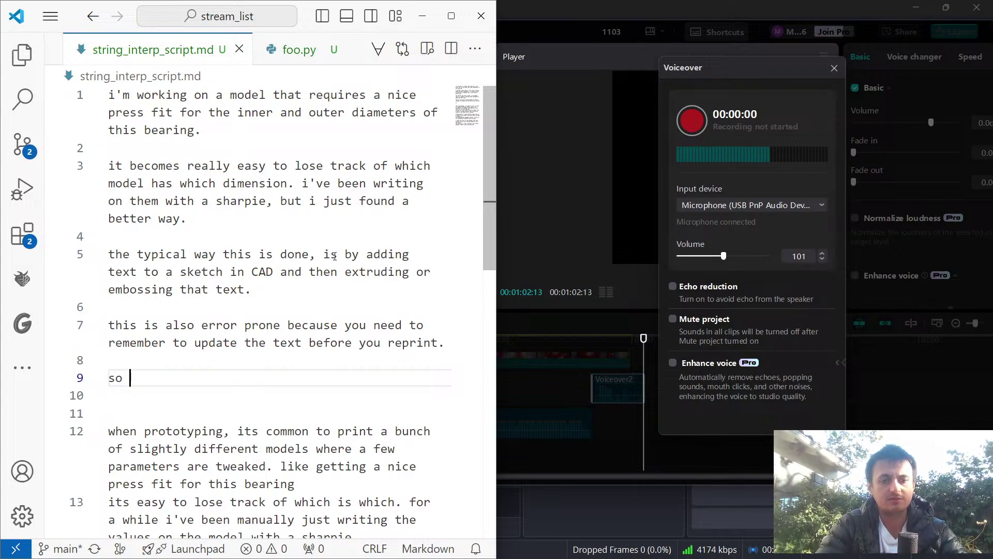
{"action": "type", "text": "i went searching to"}
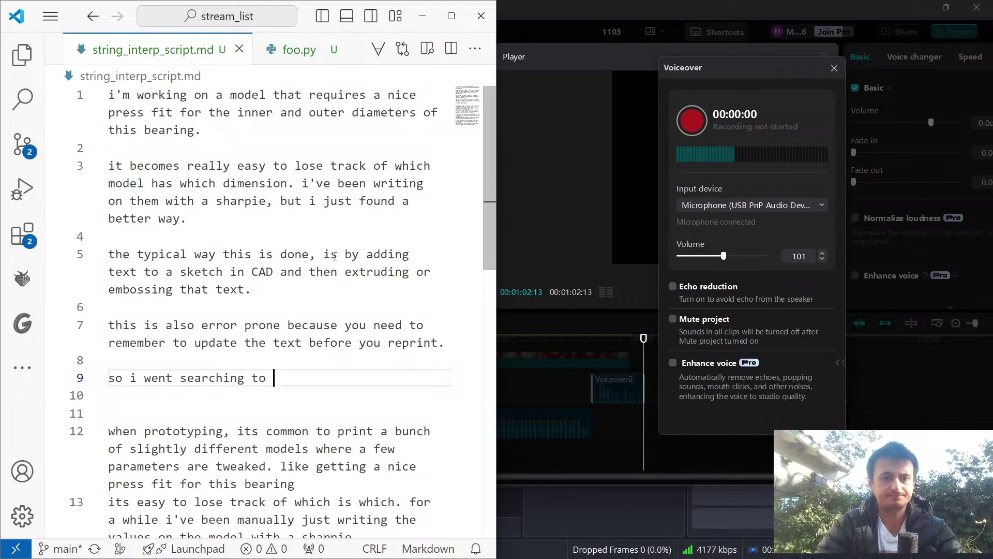
{"action": "key", "text": "Up"}
{"action": "key", "text": "Up"}
{"action": "key", "text": "Up"}
{"action": "key", "text": "Up"}
{"action": "key", "text": "Up"}
{"action": "key", "text": "Down"}
{"action": "key", "text": "Down"}
{"action": "key", "text": "Down"}
{"action": "key", "text": "Down"}
{"action": "key", "text": "Down"}
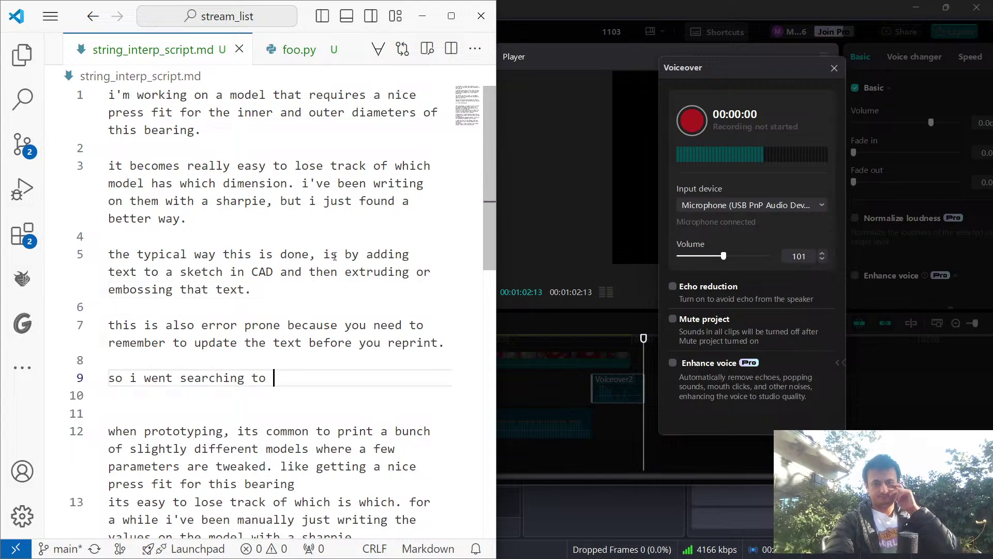
{"action": "type", "text": "see if "}
{"action": "type", "text": "to"}
{"action": "key", "text": "BackSpace"}
{"action": "key", "text": "BackSpace"}
{"action": "type", "text": "onshapes' "}
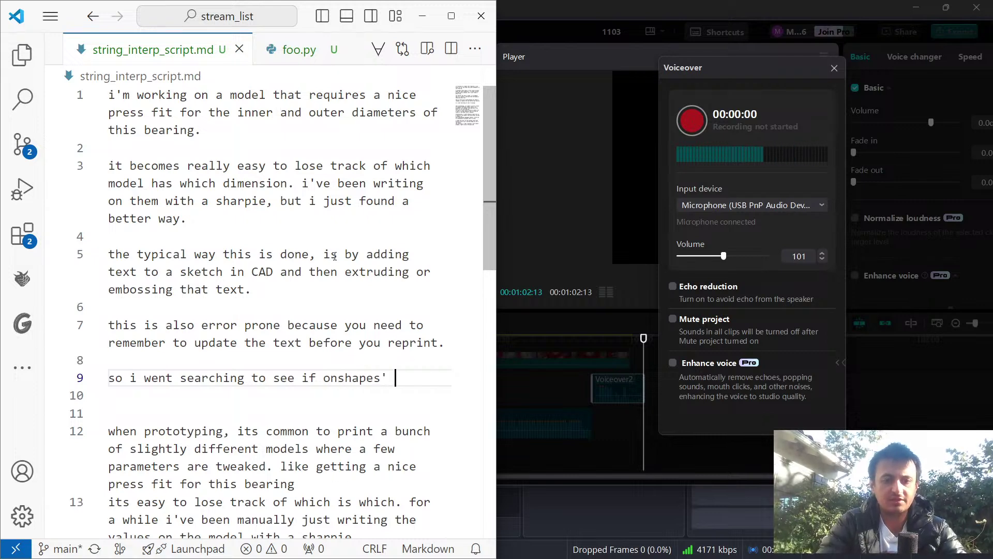
{"action": "type", "text": "text fea"}
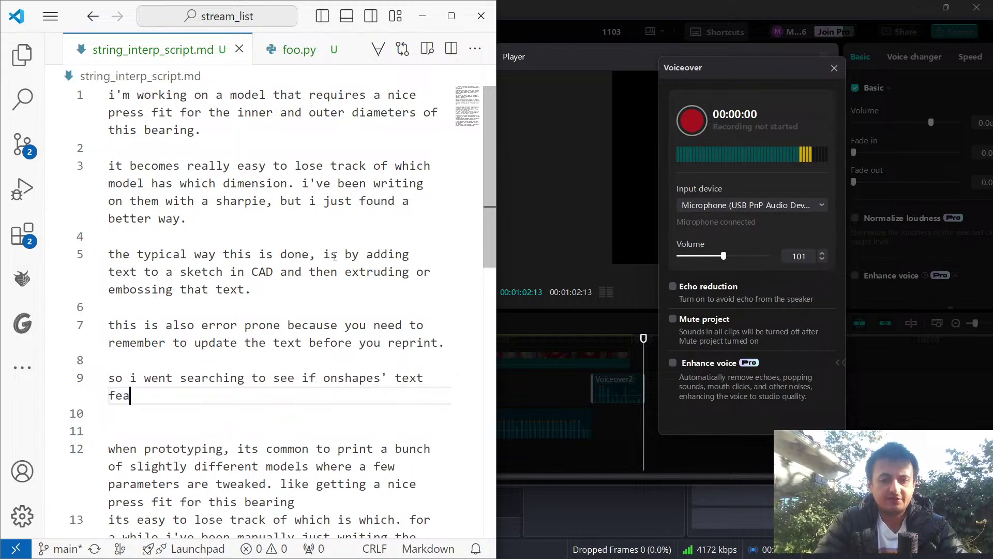
{"action": "type", "text": "ture has string interpo"}
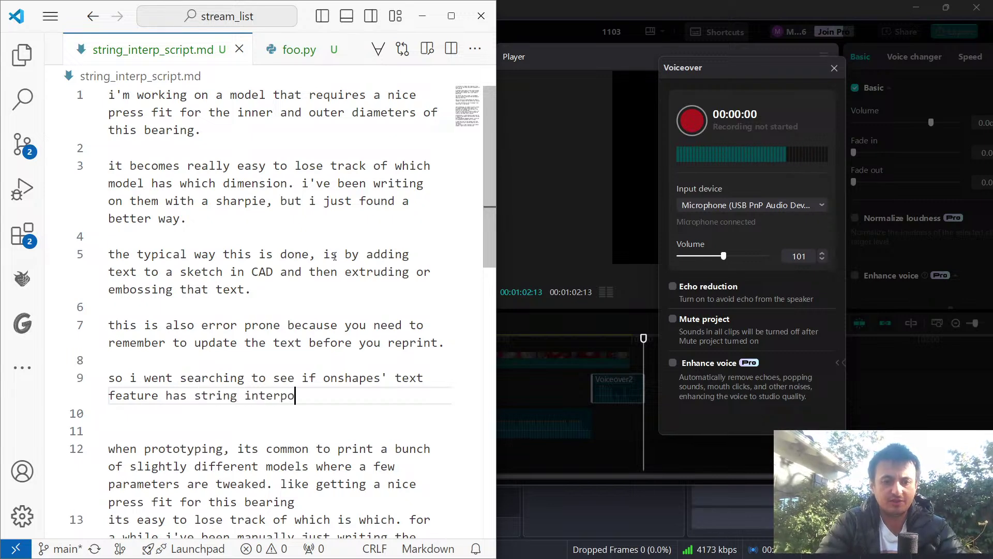
{"action": "type", "text": "lation, l"}
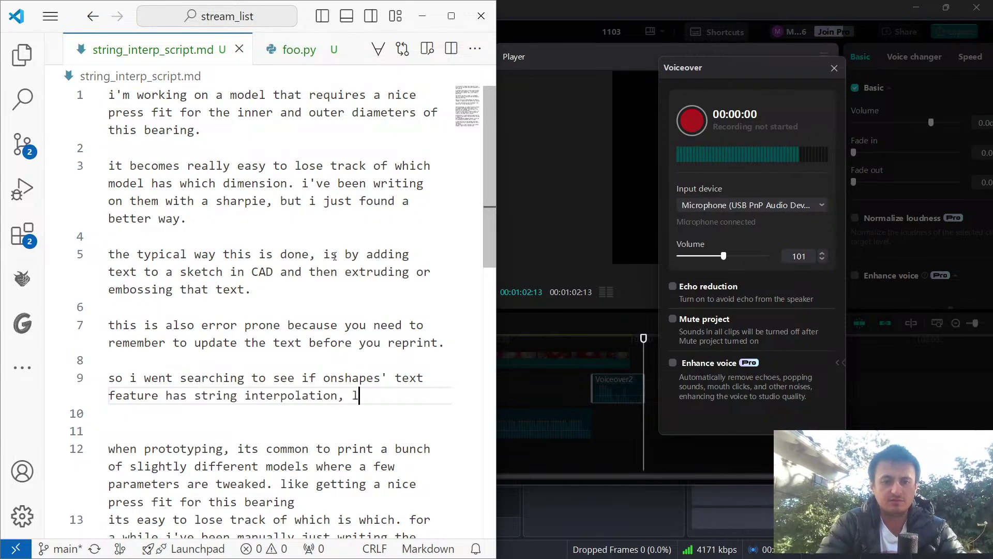
{"action": "type", "text": "ike you might see in python or other pro"}
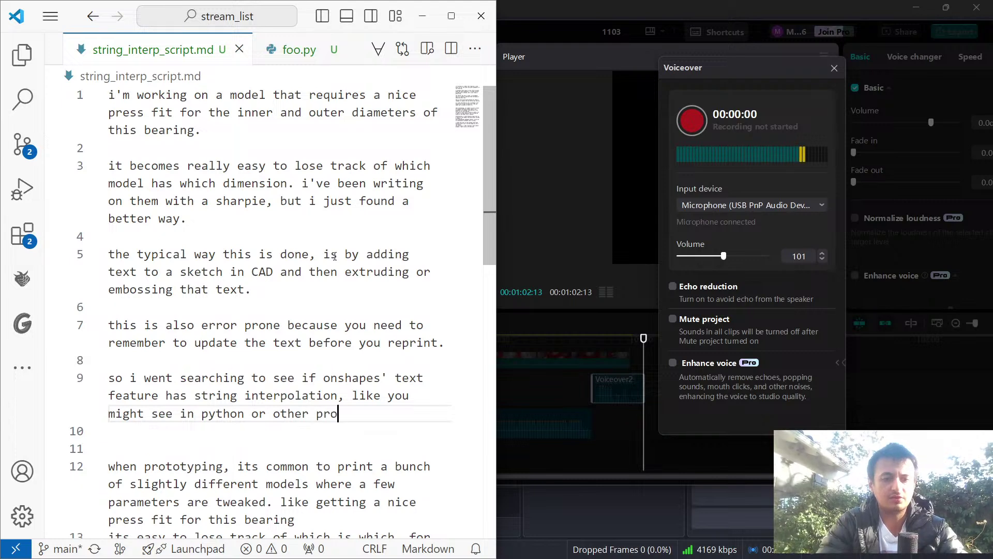
{"action": "type", "text": "gramming languages."}
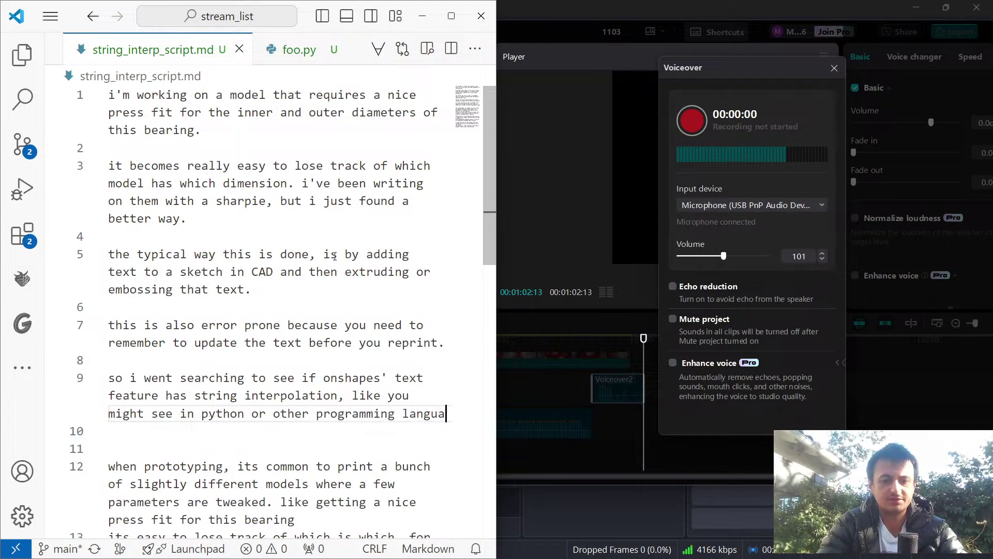
Add the paragraph "it turns out it does! and just requires right clicking and selecting "convert to expression" which allows any featurescript expression!".
{"action": "key", "text": "Return"}
{"action": "key", "text": "Return"}
{"action": "type", "text": "it turns "}
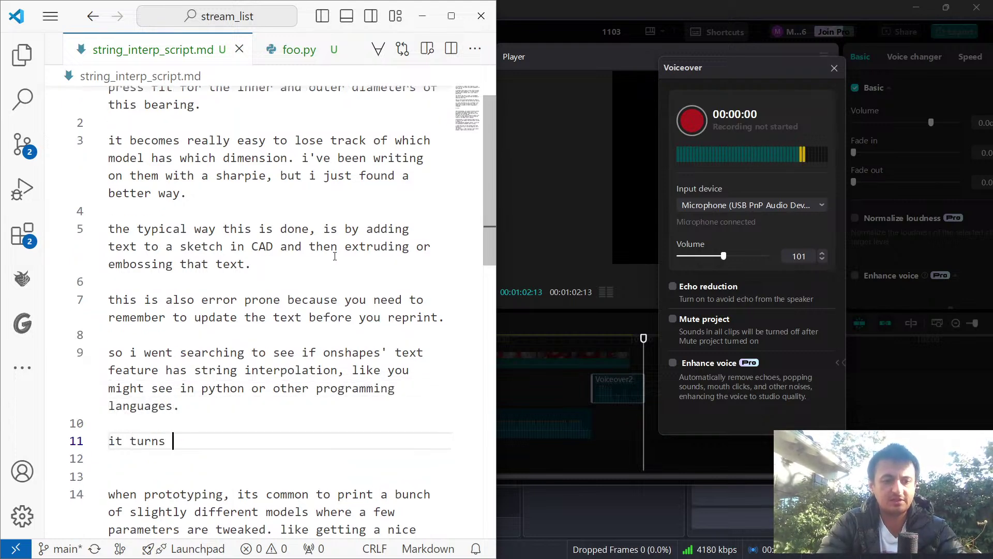
{"action": "type", "text": "out it does! "}
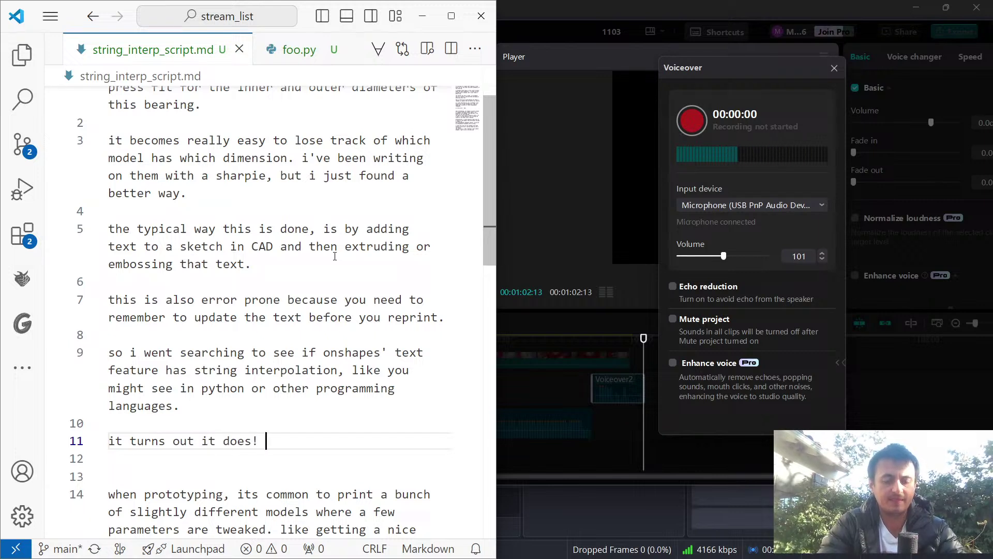
{"action": "type", "text": "and "}
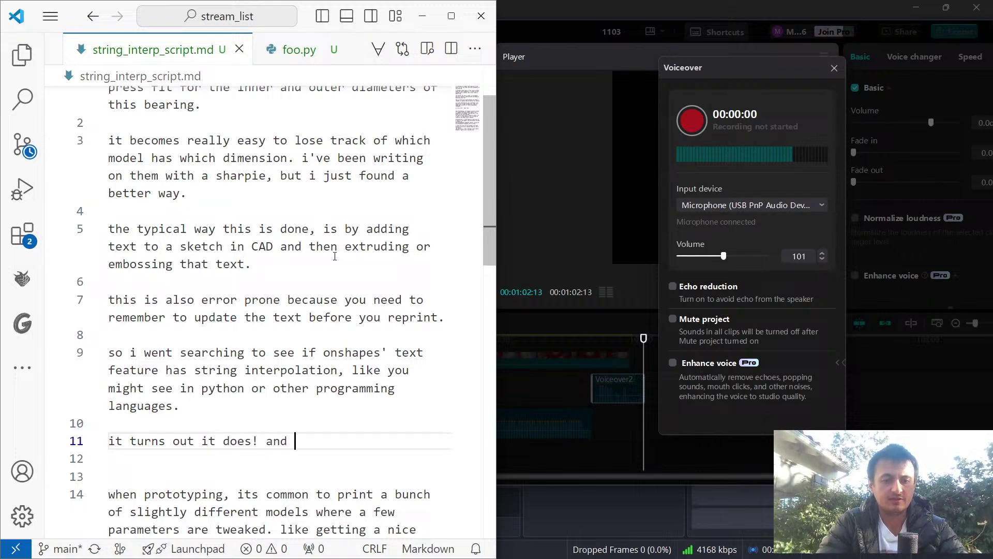
{"action": "type", "text": "just requires"}
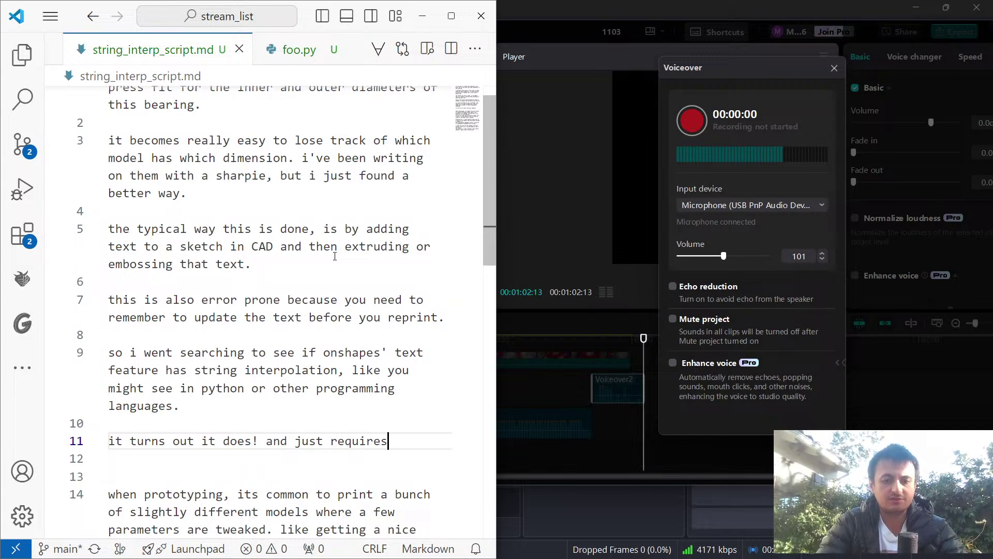
{"action": "type", "text": " right click"}
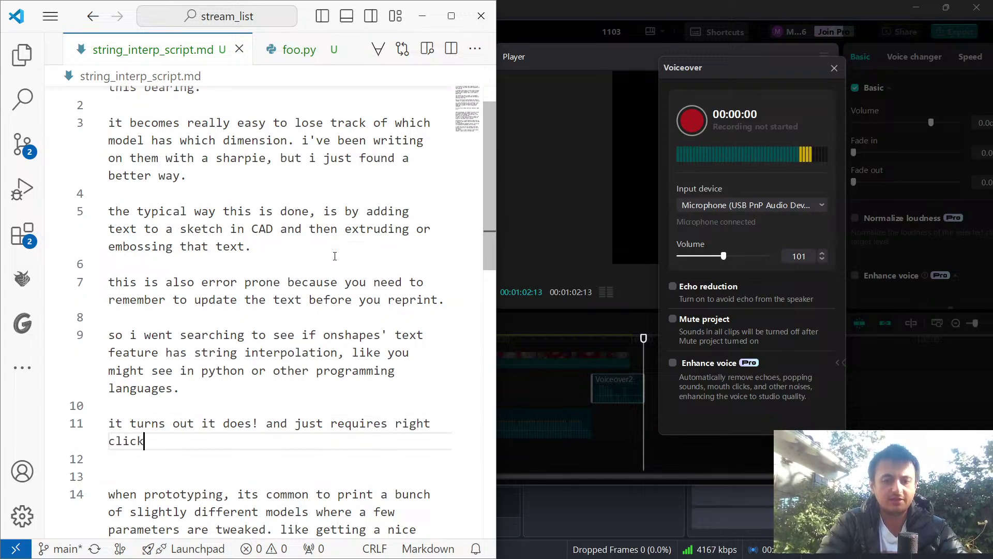
{"action": "type", "text": "ing and"}
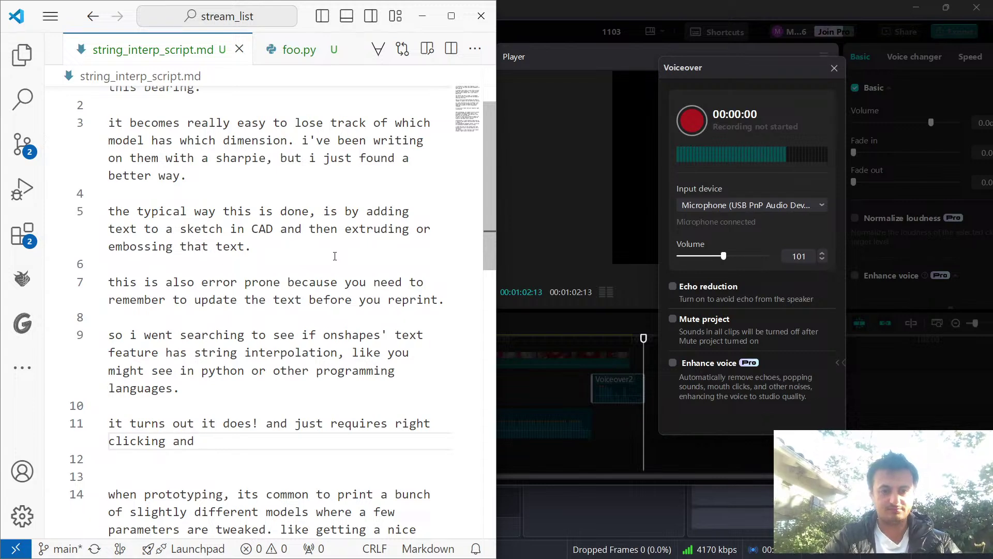
{"action": "type", "text": "selec"}
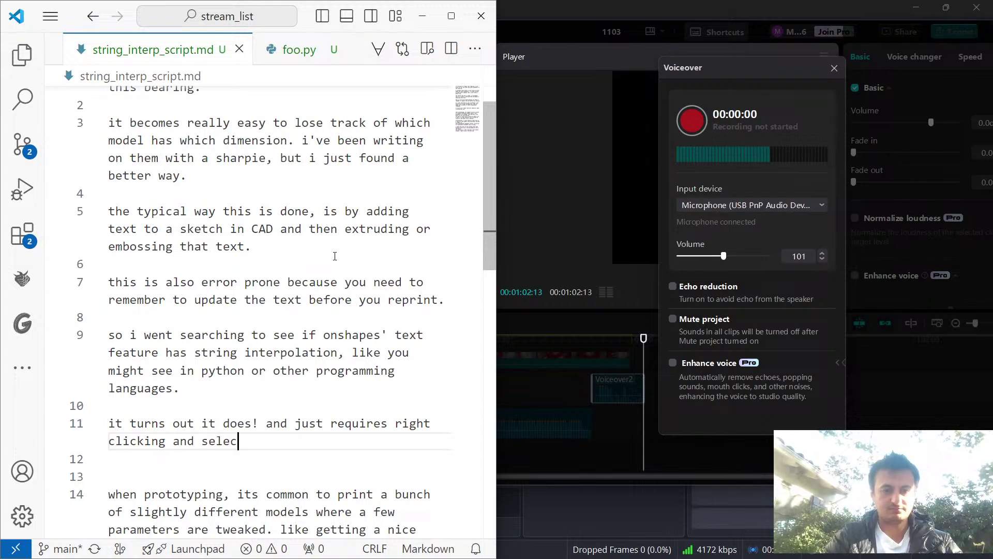
{"action": "type", "text": "ting \"convert to expression\" "}
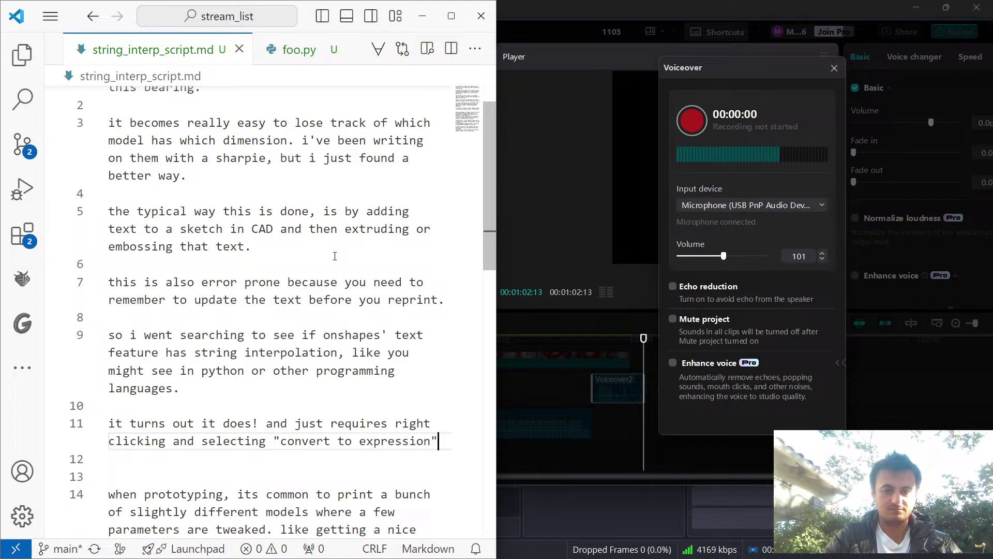
{"action": "type", "text": "which allow"}
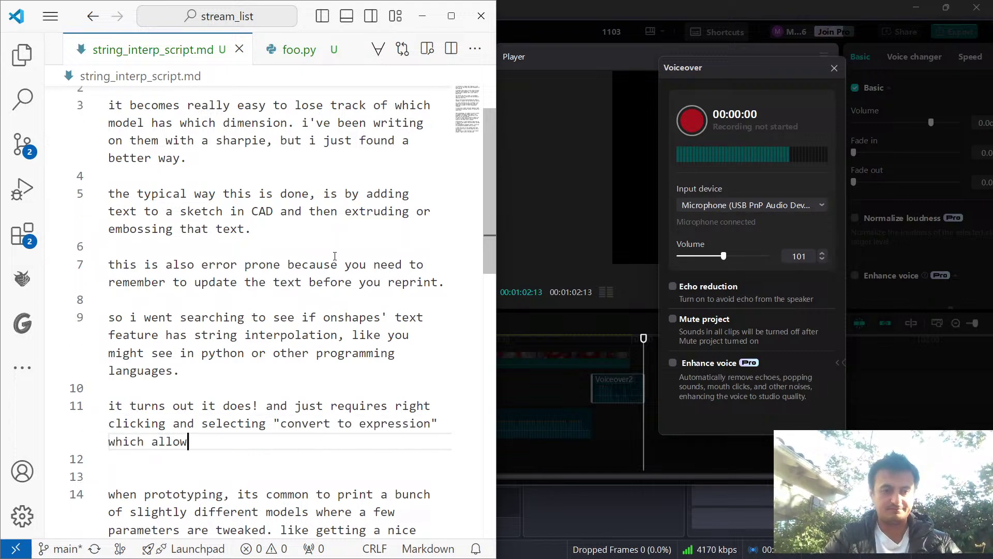
{"action": "type", "text": "s any featurescript "}
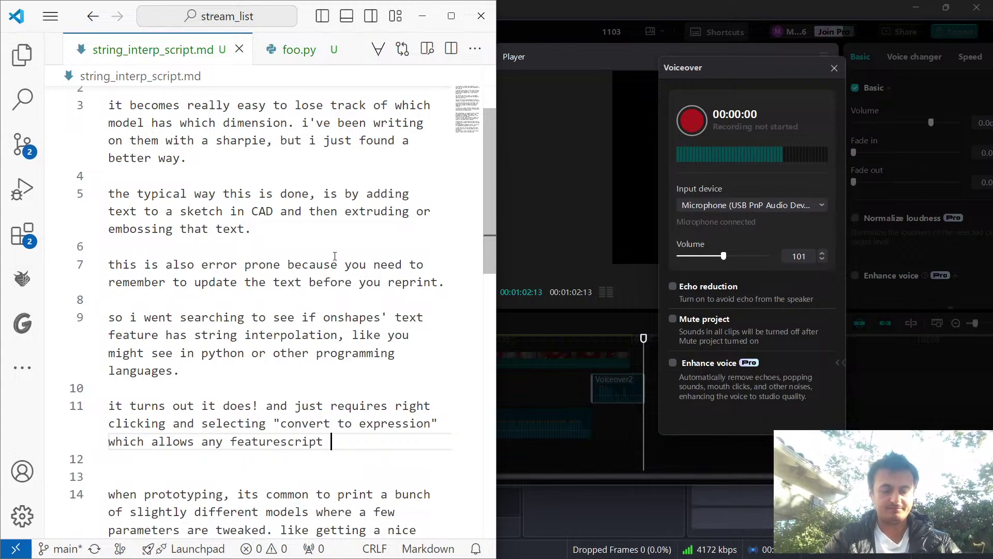
{"action": "type", "text": "expression"}
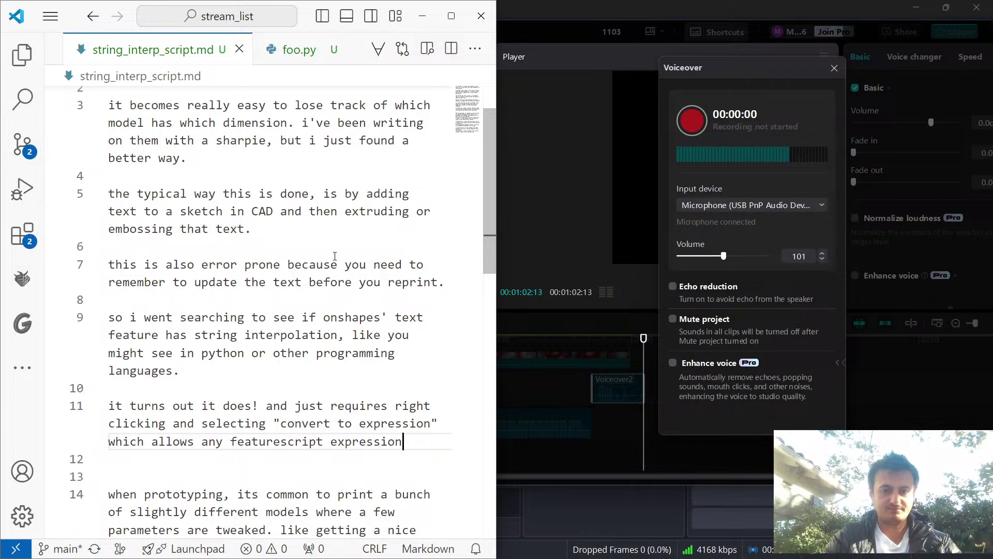
{"action": "type", "text": "!"}
{"action": "key", "text": "Return"}
{"action": "key", "text": "Return"}
{"action": "type", "text": "th"}
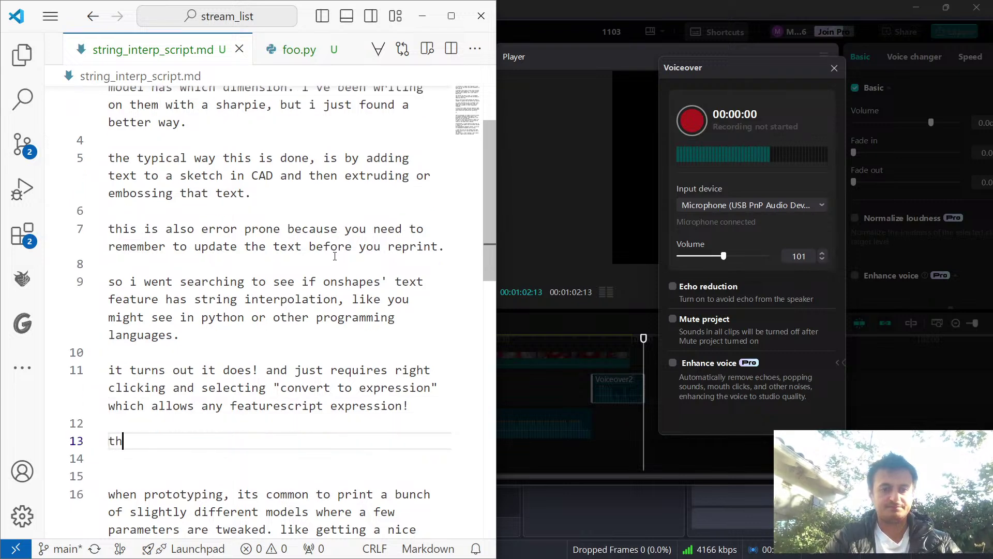
{"action": "type", "text": "is has sav"}
{"action": "key", "text": "ctrl+BackSpace"}
{"action": "key", "text": "ctrl+BackSpace"}
{"action": "key", "text": "ctrl+BackSpace"}
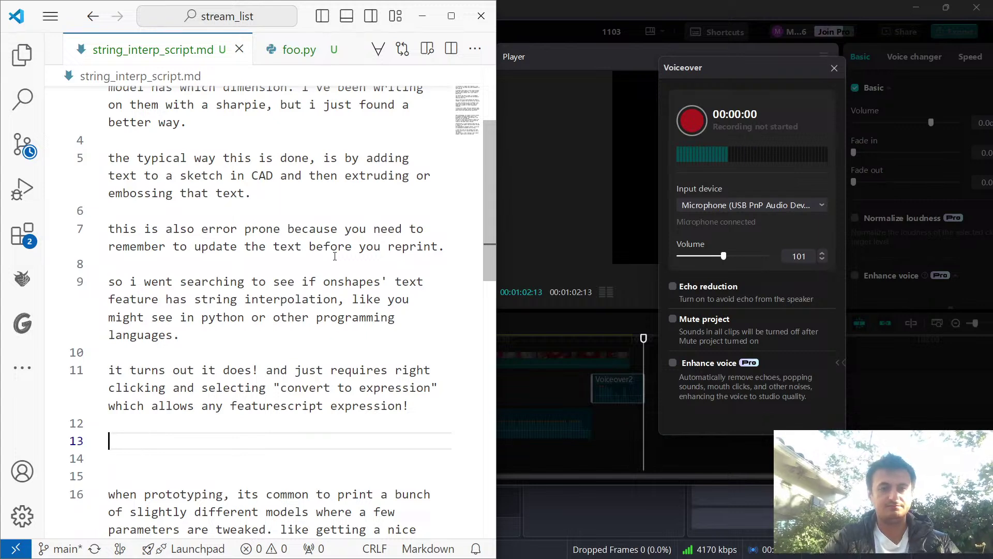
{"action": "key", "text": "BackSpace"}
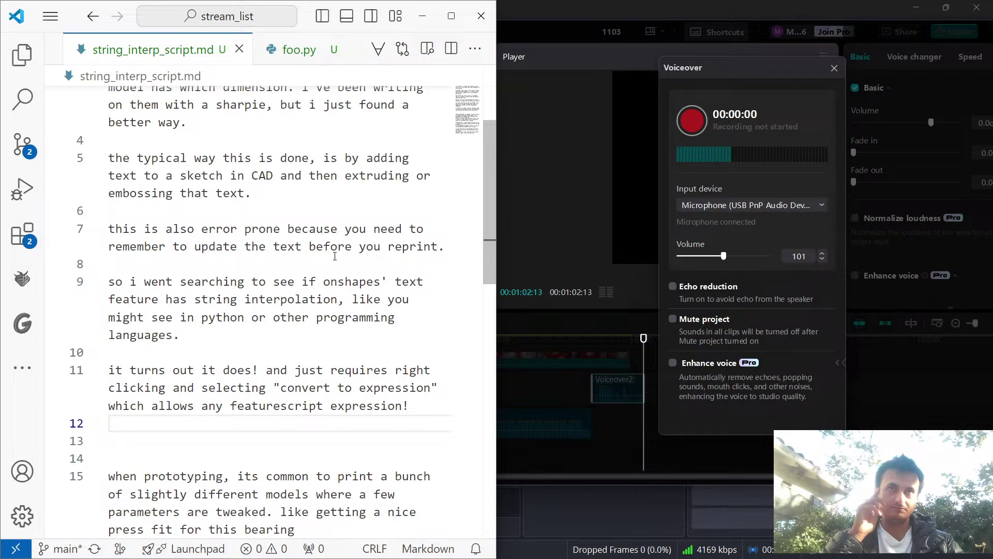
Add a parenthesized shot note about showing the pan tilt at the end of the script's first paragraph.
{"action": "scroll", "coordinate": [351, 251], "scroll_direction": "up", "scroll_amount": 1}
{"action": "scroll", "coordinate": [351, 250], "scroll_direction": "up", "scroll_amount": 2}
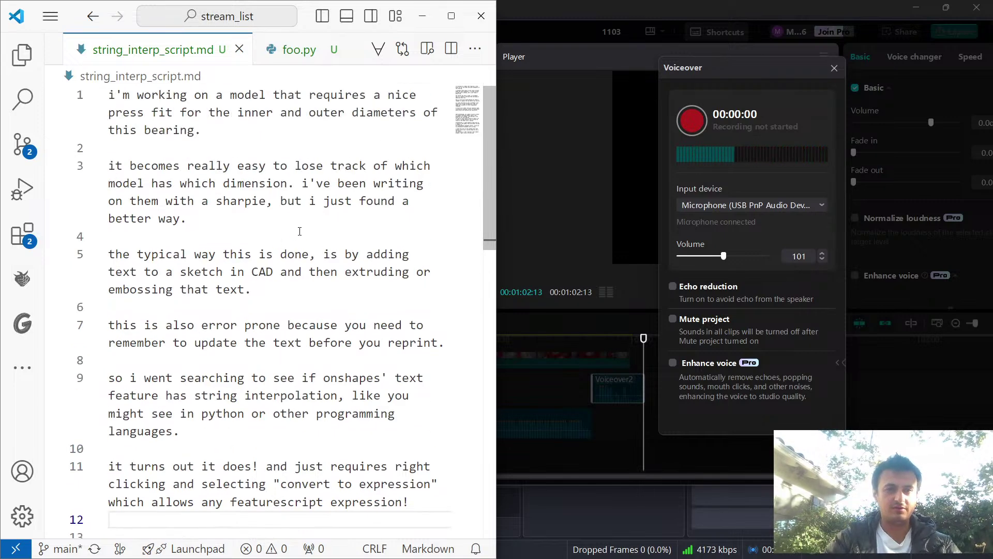
{"action": "left_click", "coordinate": [289, 143]}
{"action": "left_click", "coordinate": [289, 139]}
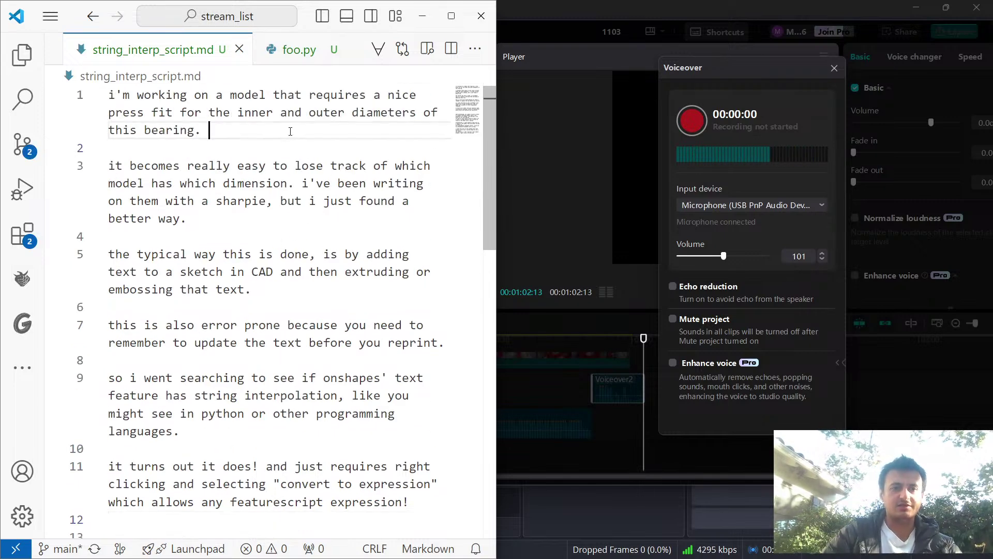
{"action": "left_click", "coordinate": [293, 149]}
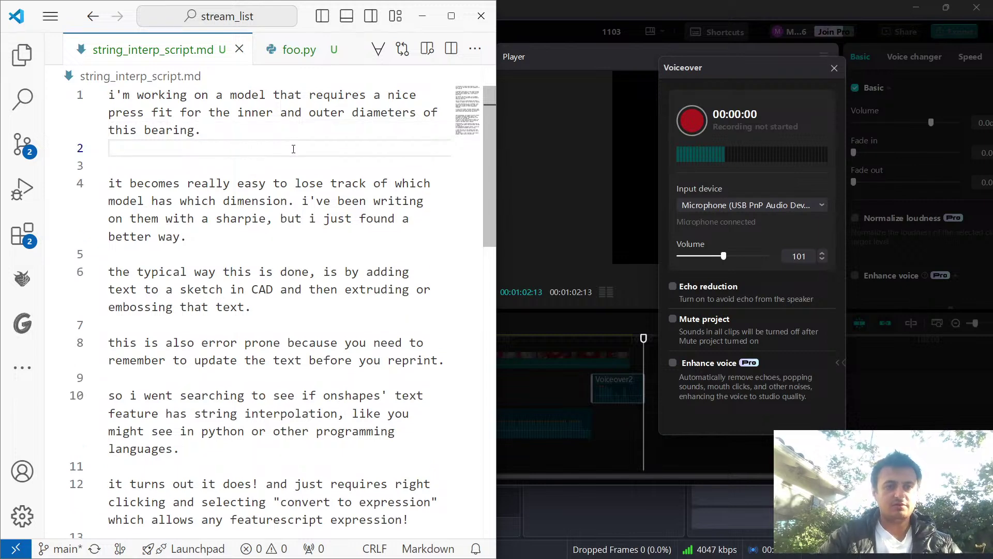
{"action": "key", "text": "Left"}
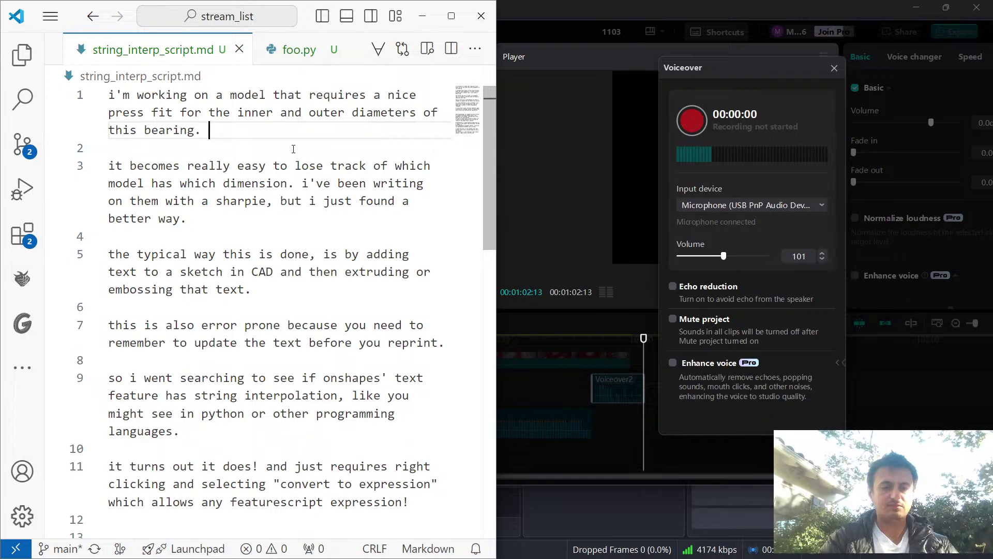
{"action": "type", "text": "("}
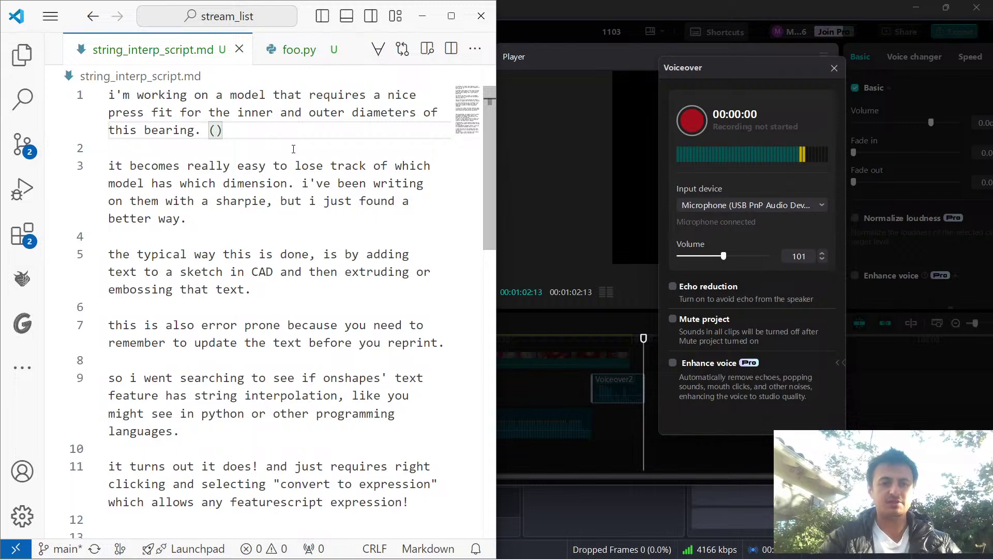
{"action": "type", "text": "show the "}
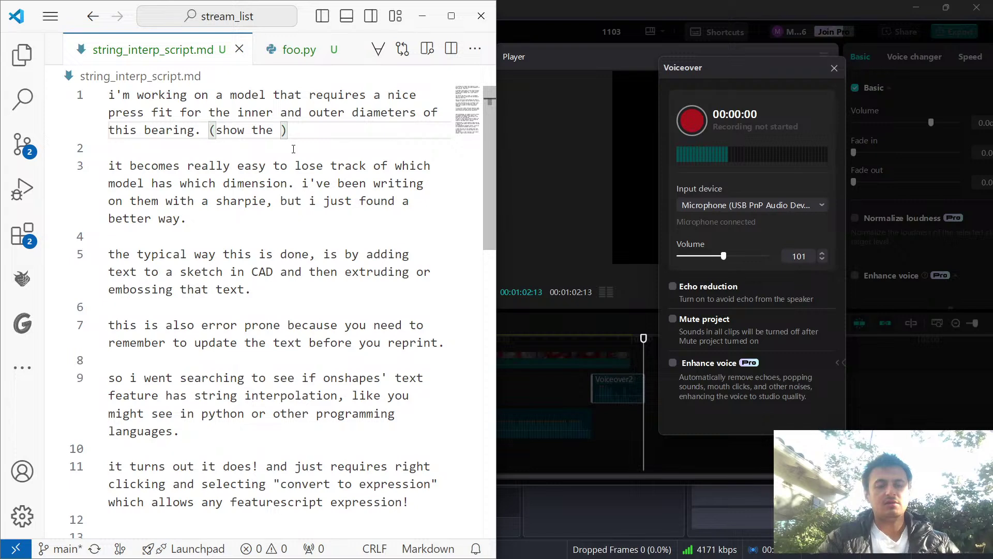
{"action": "type", "text": "p"}
{"action": "key", "text": "BackSpace"}
{"action": "type", "text": "pant ilt"}
Correct the misplaced space in the first paragraph's shot note so it reads "(show the pan tilt)".
{"action": "key", "text": "Left"}
{"action": "key", "text": "Left"}
{"action": "key", "text": "Left"}
{"action": "key", "text": "Left"}
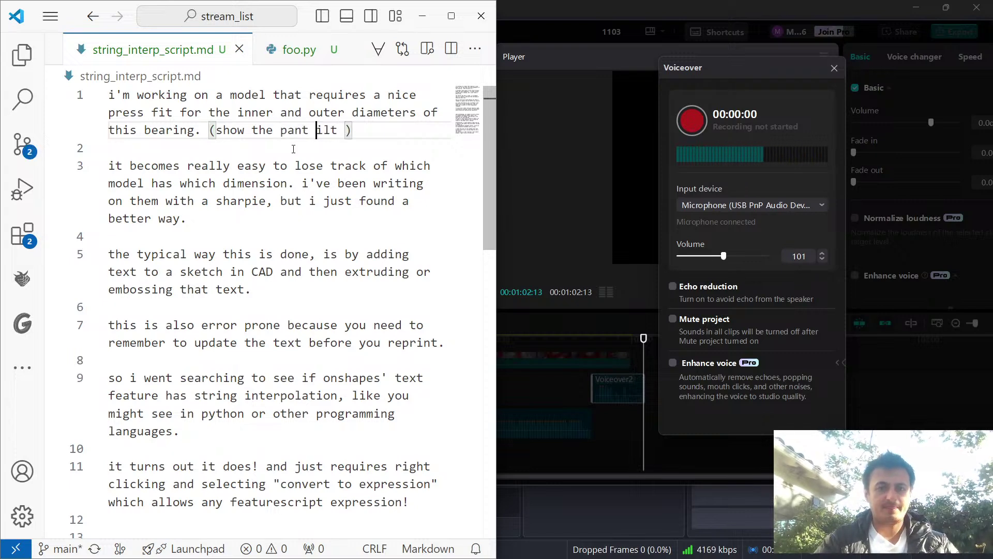
{"action": "key", "text": "BackSpace"}
{"action": "key", "text": "BackSpace"}
{"action": "type", "text": "t"}
{"action": "key", "text": "Right"}
{"action": "key", "text": "Right"}
{"action": "key", "text": "Right"}
{"action": "key", "text": "Delete"}
Add the shot note "(show having multiple models )" at the end of the second paragraph, following "better way.".
{"action": "key", "text": "Down"}
{"action": "key", "text": "Down"}
{"action": "key", "text": "Down"}
{"action": "key", "text": "Down"}
{"action": "key", "text": "Down"}
{"action": "type", "text": "("}
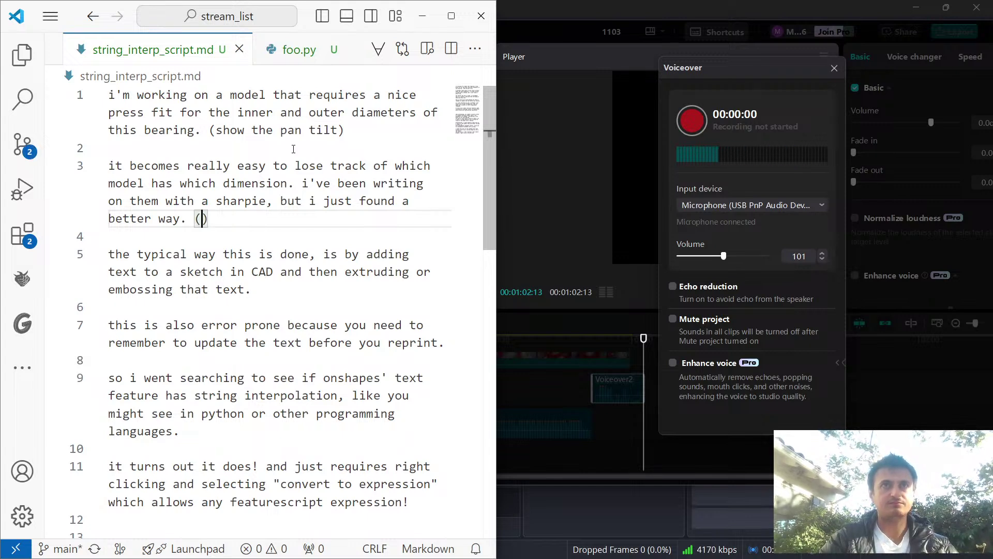
{"action": "type", "text": "show having mu"}
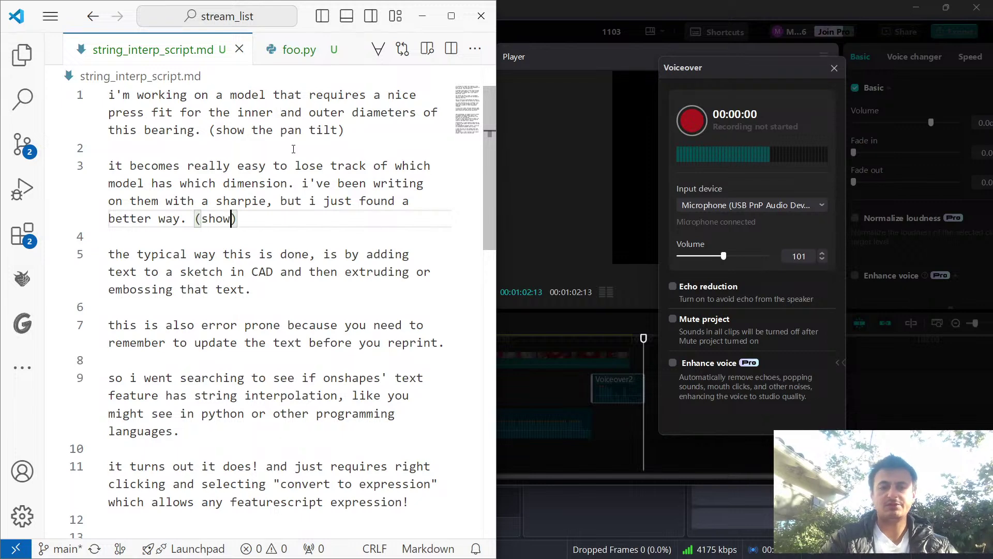
{"action": "type", "text": "ltiple models"}
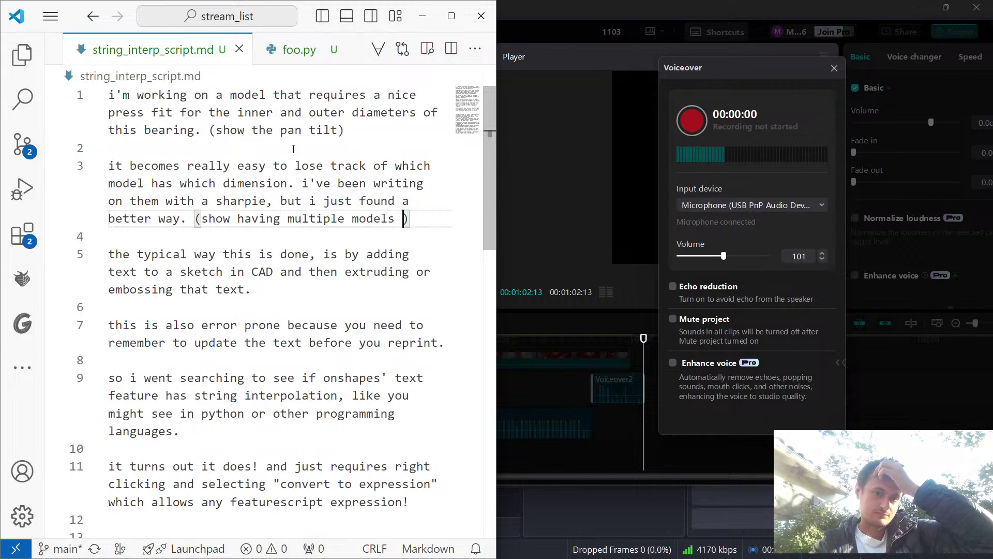
Add the shot note "(short clip of adding text manually)" at the end of the paragraph about extruding or embossing text.
{"action": "key", "text": "Down"}
{"action": "key", "text": "Down"}
{"action": "key", "text": "Down"}
{"action": "key", "text": "Down"}
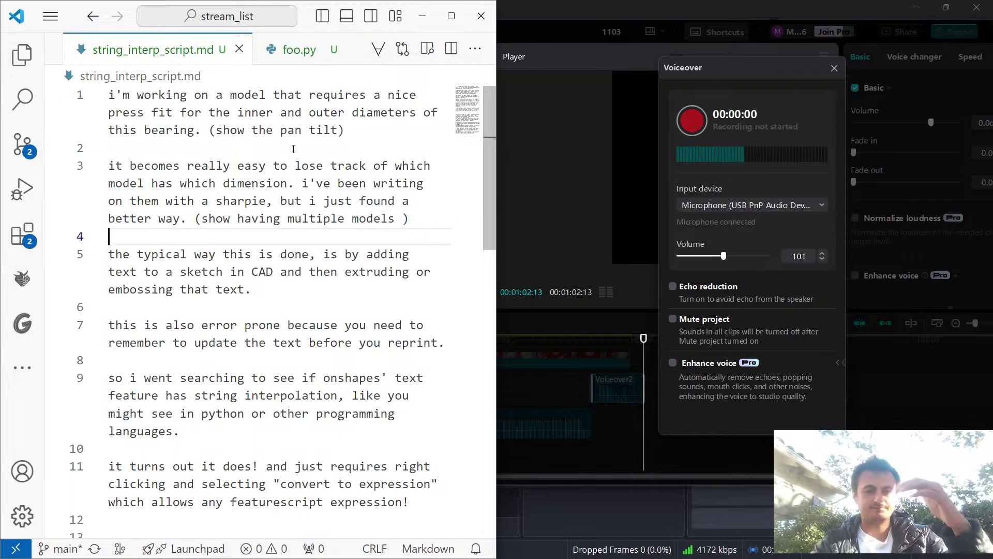
{"action": "type", "text": "(short clip of adding text manually"}
Add the shot note "(maybe show the variable being in conflict with the text)" at the end of the error-prone paragraph.
{"action": "key", "text": "Down"}
{"action": "key", "text": "Down"}
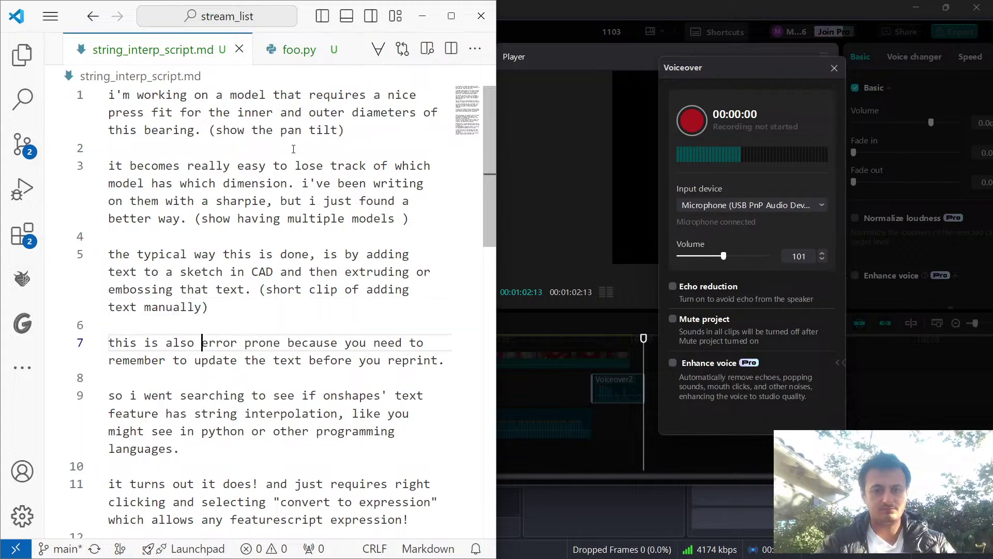
{"action": "key", "text": "Down"}
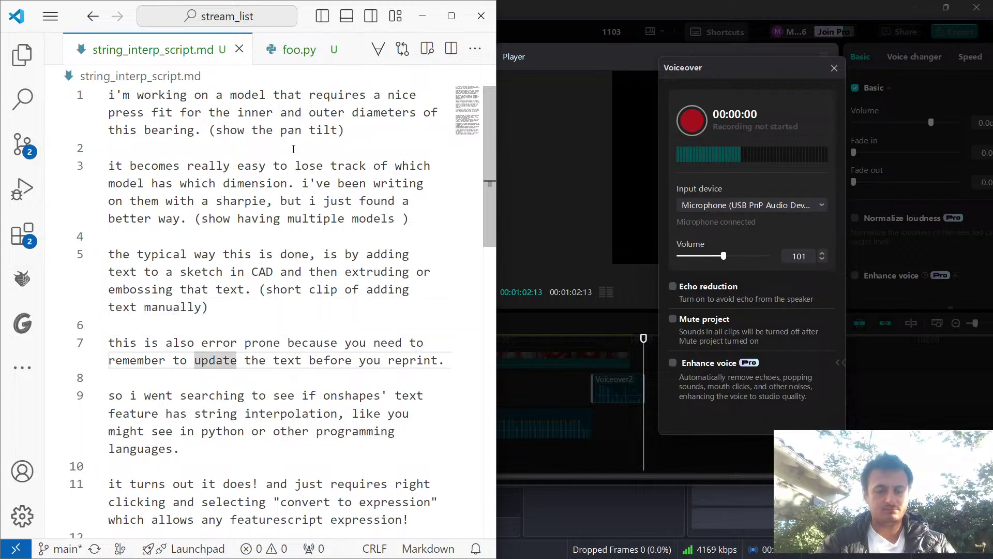
{"action": "key", "text": "End"}
{"action": "type", "text": "(??"}
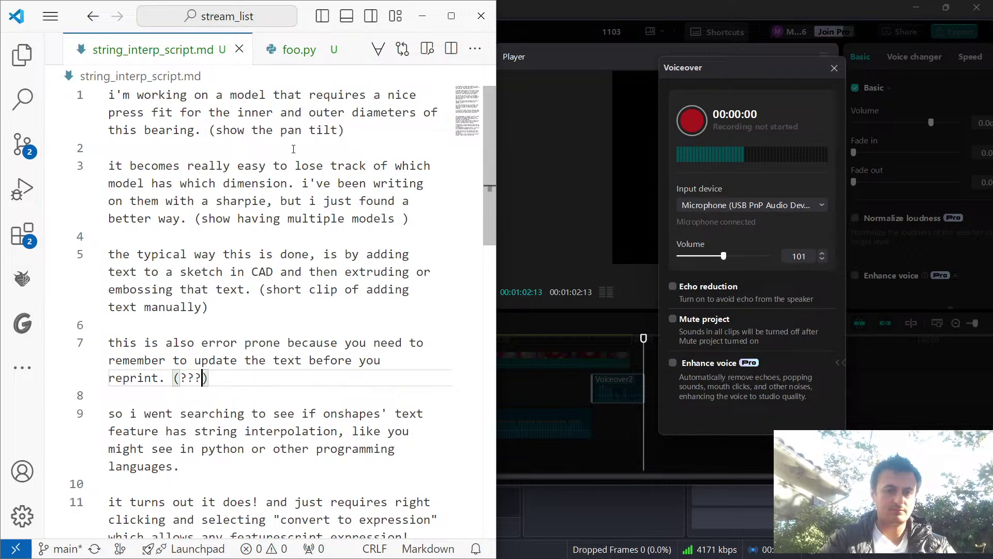
{"action": "type", "text": "?"}
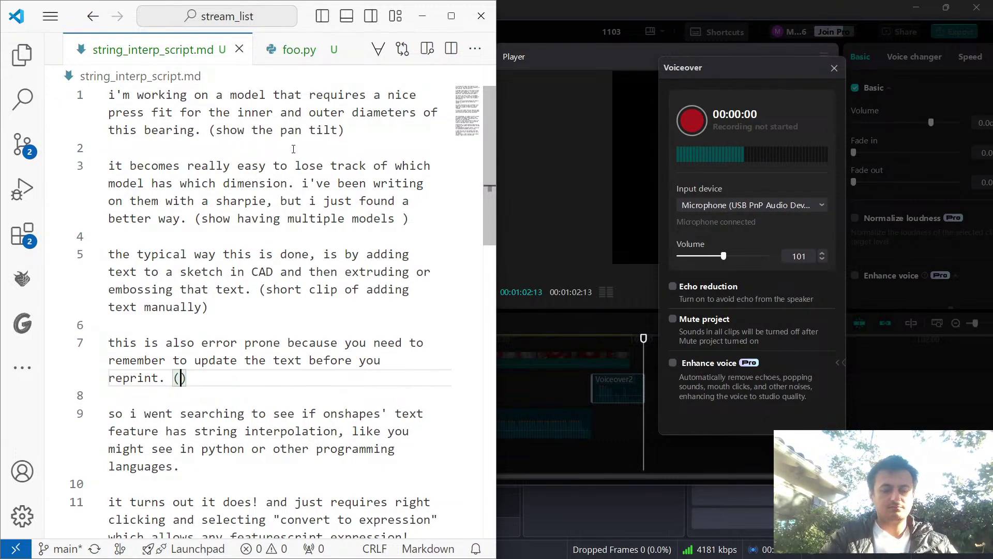
{"action": "type", "text": "maybe show the variable"}
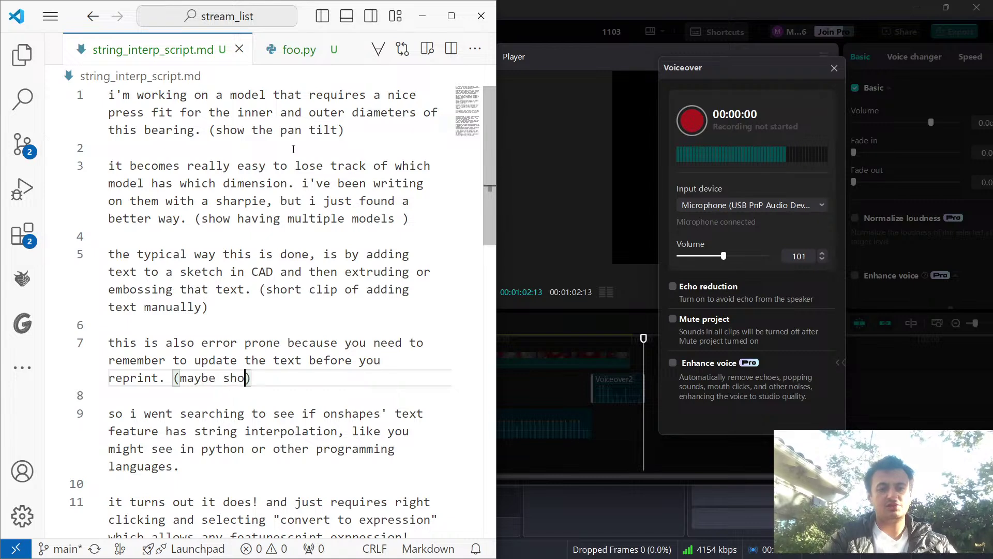
{"action": "key", "text": "ctrl+BackSpace"}
{"action": "type", "text": "variab"}
{"action": "type", "text": "le being "}
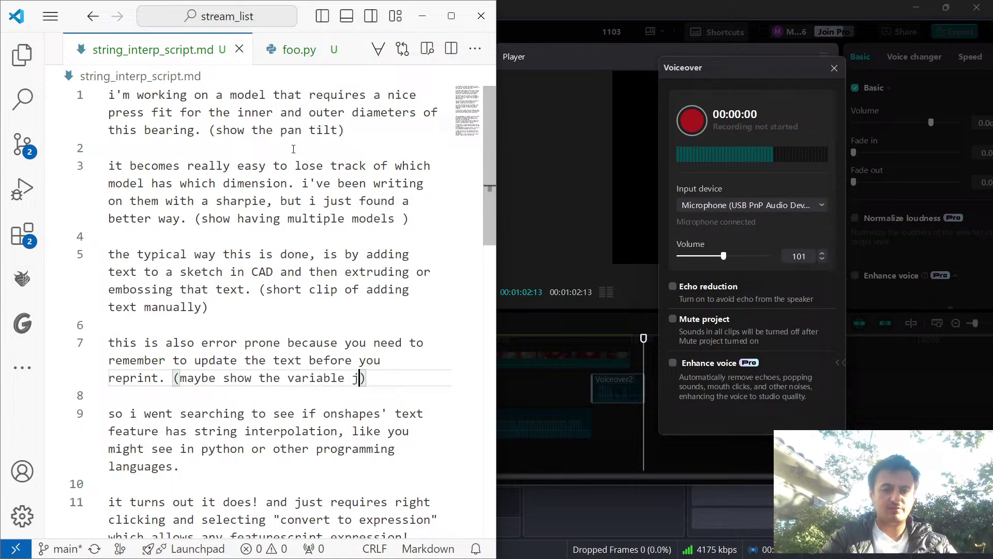
{"action": "type", "text": "in conflict wi"}
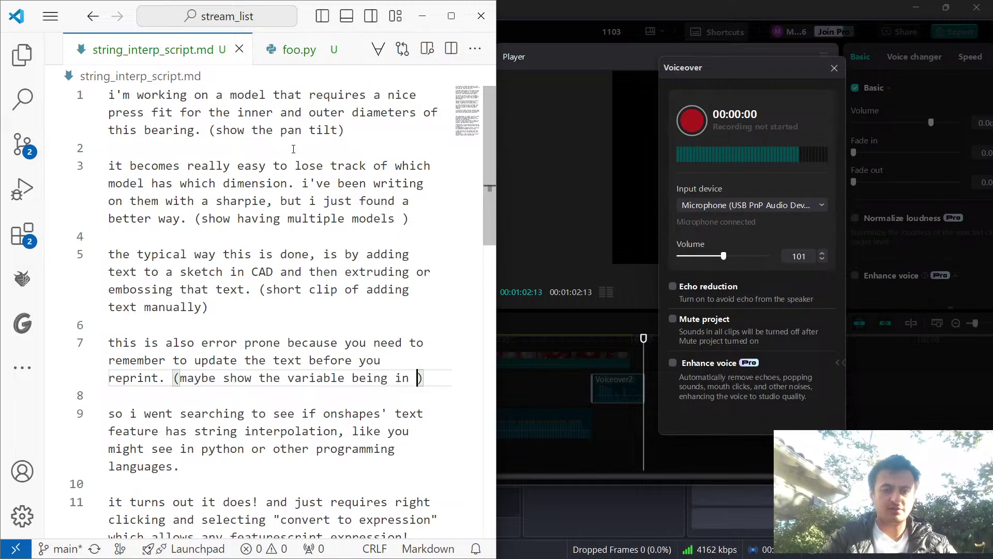
{"action": "type", "text": "th the text"}
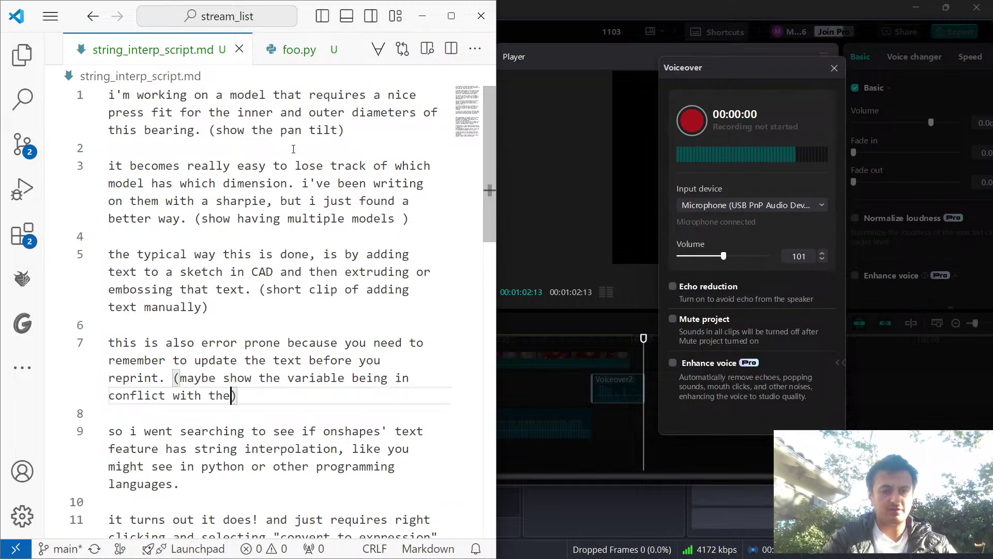
Start a shot note "(show the )" at the end of the paragraph about searching for string interpolation in onshape.
{"action": "key", "text": "Down"}
{"action": "key", "text": "Down"}
{"action": "key", "text": "Down"}
{"action": "key", "text": "Down"}
{"action": "key", "text": "Down"}
{"action": "scroll", "coordinate": [293, 149], "scroll_direction": "down", "scroll_amount": 1}
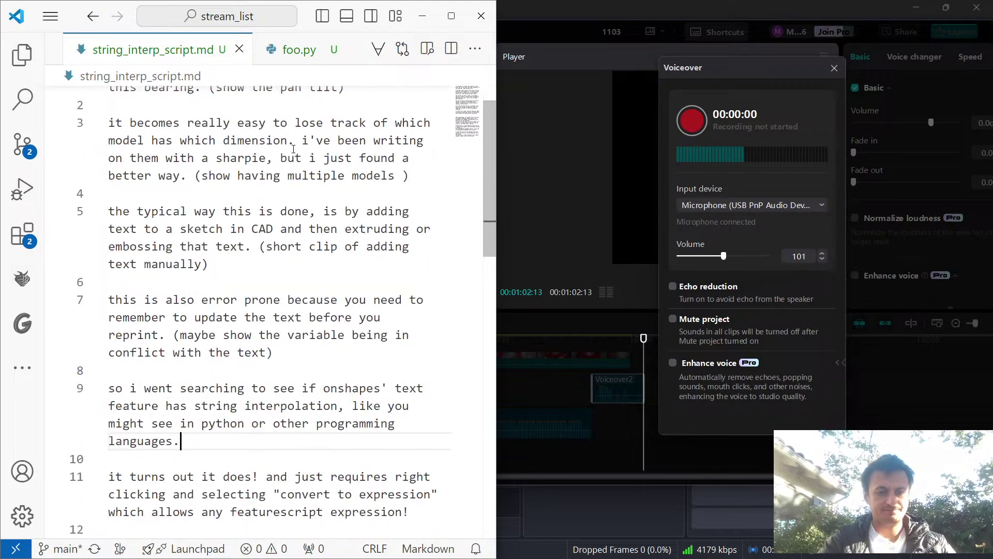
{"action": "type", "text": "(show the"}
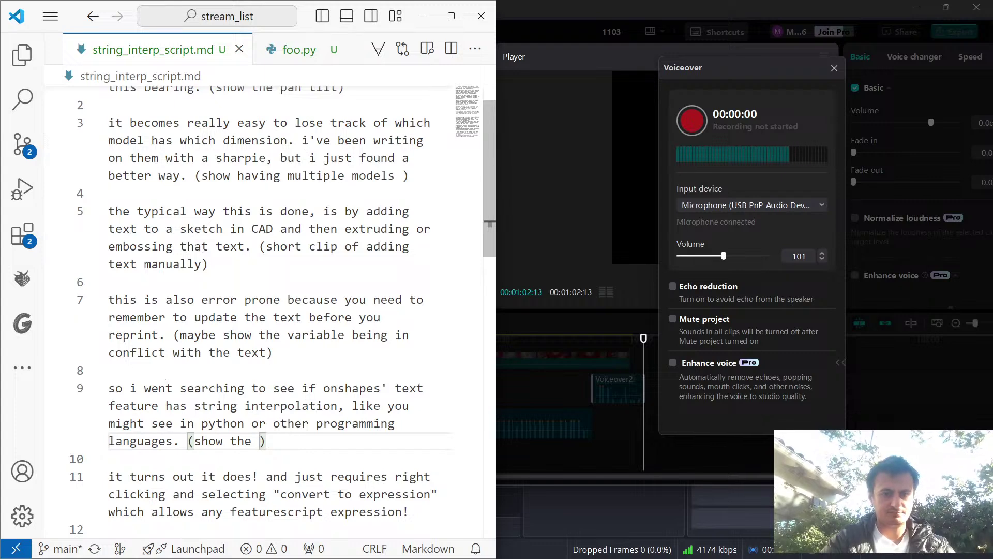
Replace the text before that shot note with "most programming languages, like python, have the ability to embed variables into strings".
{"action": "left_click", "coordinate": [113, 380]}
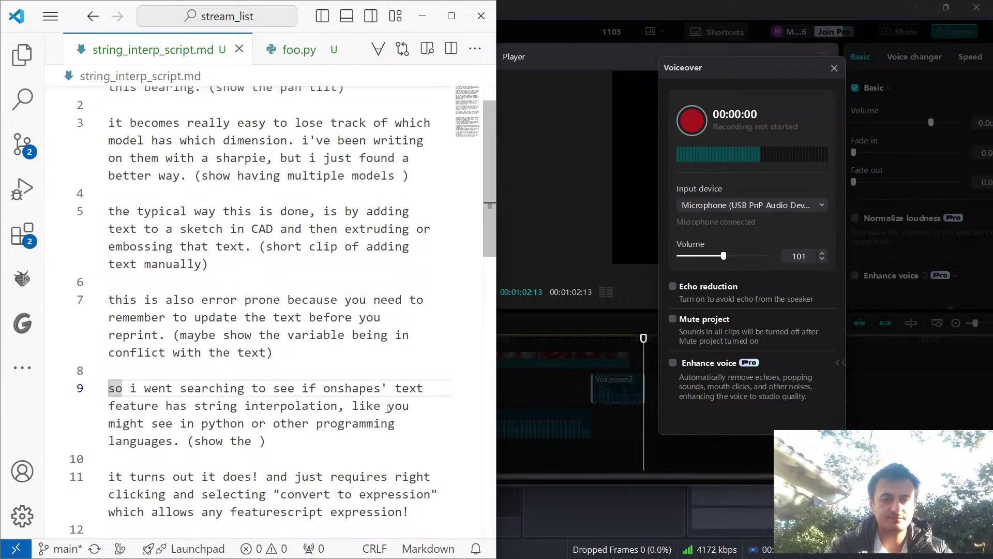
{"action": "left_click", "coordinate": [181, 446], "text": "shift"}
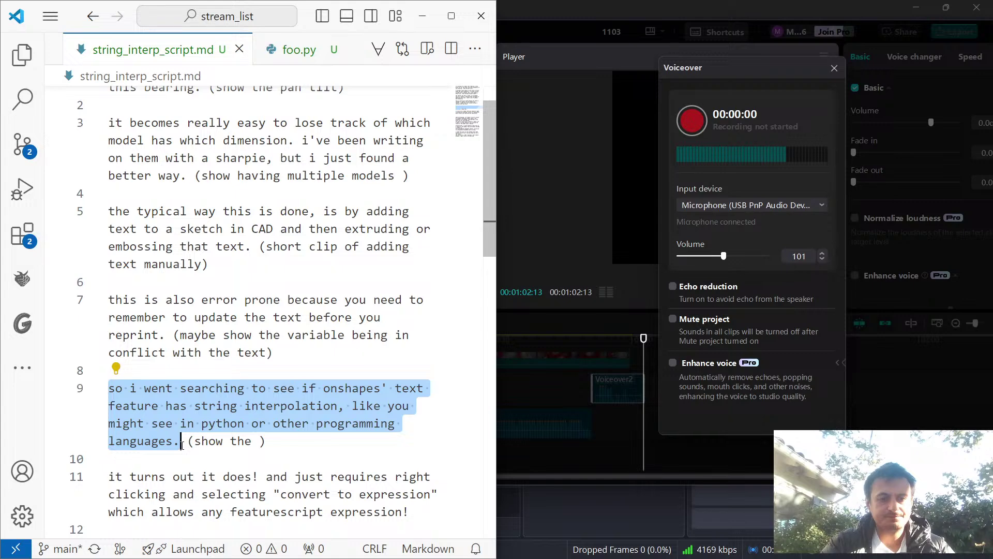
{"action": "type", "text": "languages"}
{"action": "key", "text": "ctrl+BackSpace"}
{"action": "type", "text": "most programming languages"}
{"action": "key", "text": "BackSpace"}
{"action": "type", "text": ", like python"}
{"action": "type", "text": ", have the "}
{"action": "type", "text": "ability to emb"}
{"action": "type", "text": "ed varia"}
{"action": "type", "text": "bles into strin"}
{"action": "type", "text": "gs "}
{"action": "type", "text": "."}
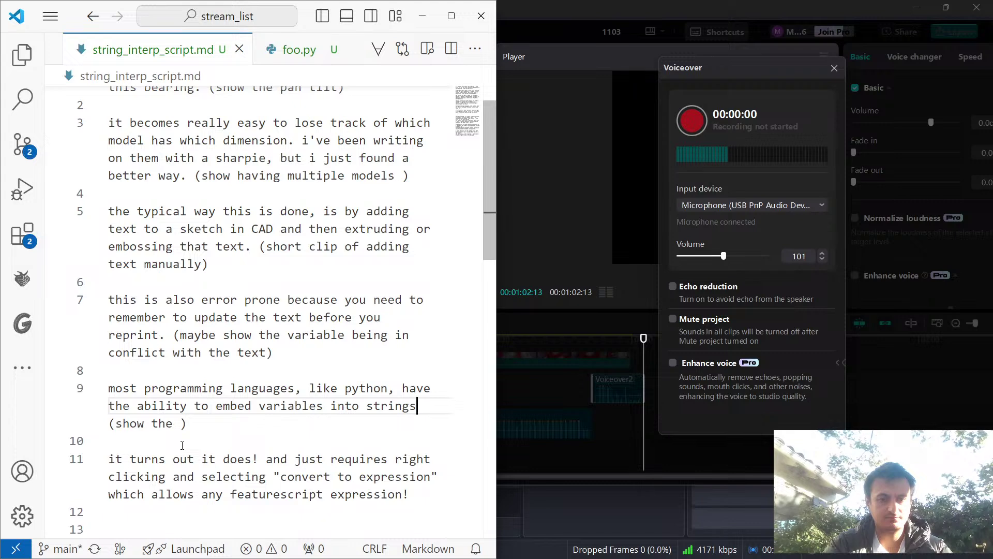
{"action": "type", "text": "."}
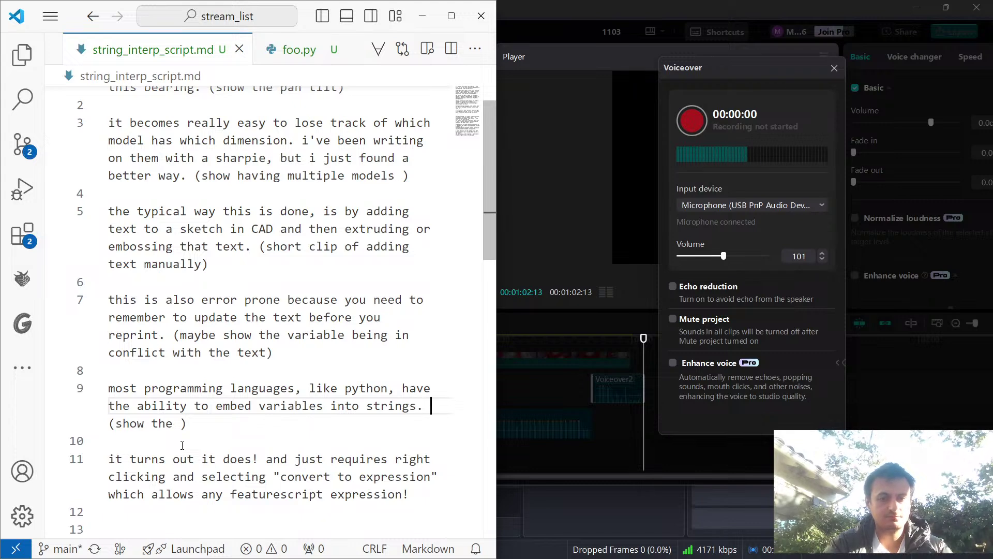
{"action": "type", "text": "this is usually called"}
{"action": "key", "text": "ctrl+BackSpace"}
{"action": "key", "text": "ctrl+BackSpace"}
{"action": "key", "text": "ctrl+BackSpace"}
{"action": "key", "text": "ctrl+BackSpace"}
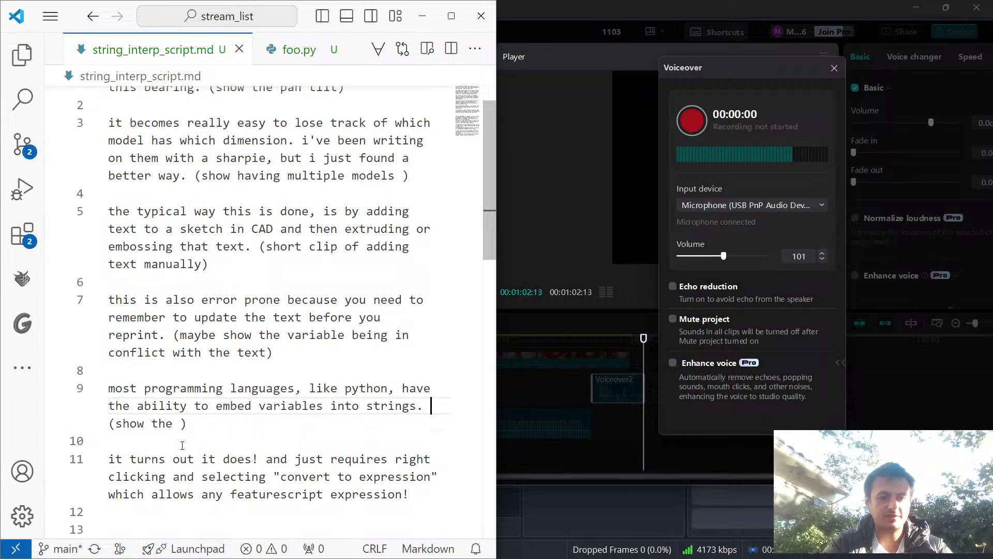
{"action": "key", "text": "BackSpace"}
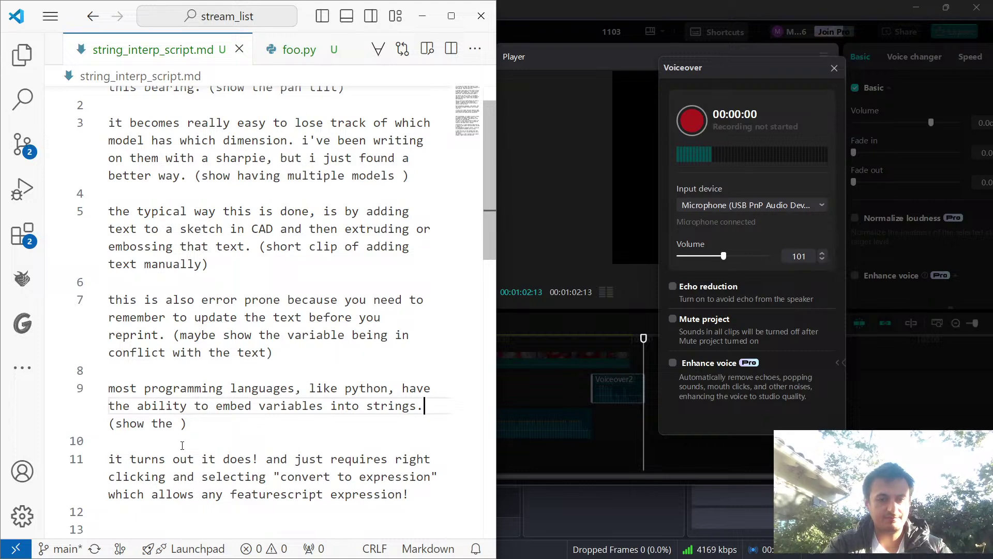
{"action": "key", "text": "BackSpace"}
{"action": "type", "text": "and is ext"}
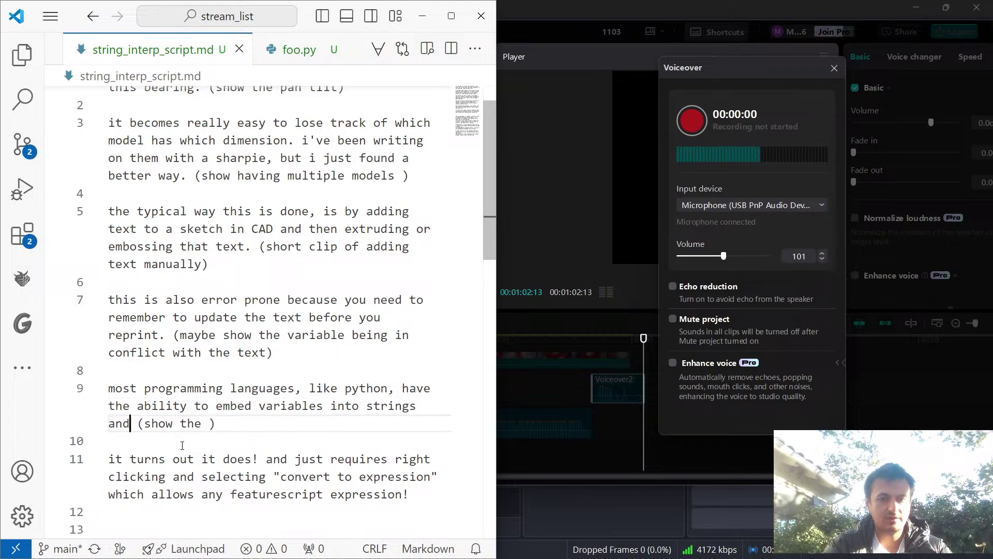
{"action": "type", "text": "reme"}
{"action": "key", "text": "BackSpace"}
{"action": "key", "text": "BackSpace"}
{"action": "key", "text": "BackSpace"}
{"action": "key", "text": "BackSpace"}
{"action": "key", "text": "BackSpace"}
{"action": "key", "text": "BackSpace"}
{"action": "key", "text": "BackSpace"}
{"action": "type", "text": "very"}
{"action": "key", "text": "BackSpace"}
{"action": "key", "text": "BackSpace"}
{"action": "key", "text": "BackSpace"}
{"action": "key", "text": "BackSpace"}
{"action": "key", "text": "BackSpace"}
{"action": "key", "text": "BackSpace"}
{"action": "key", "text": "BackSpace"}
{"action": "key", "text": "BackSpace"}
{"action": "key", "text": "BackSpace"}
{"action": "key", "text": "BackSpace"}
{"action": "key", "text": "BackSpace"}
{"action": "key", "text": "BackSpace"}
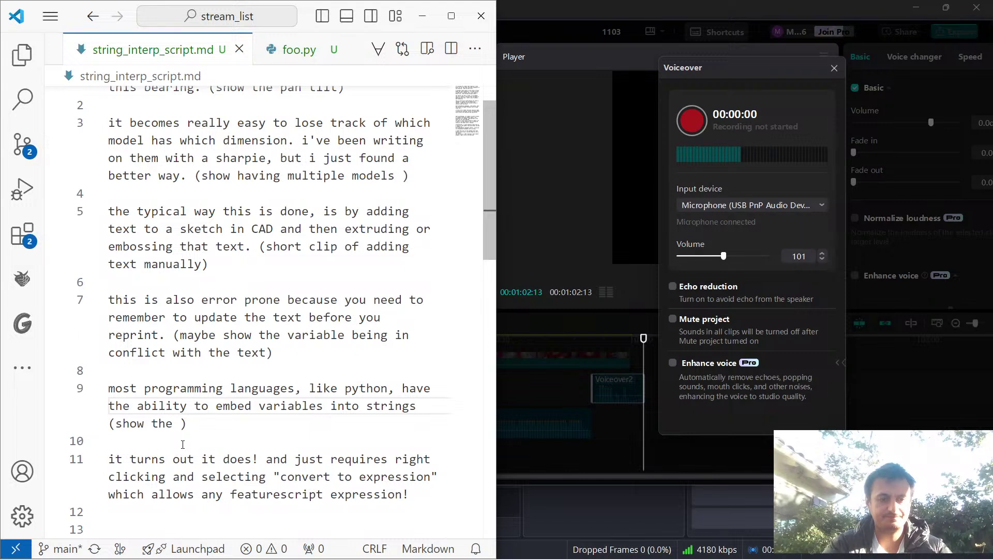
Complete the programming-languages paragraph's shot note so it reads "(show the scrot)".
{"action": "left_click", "coordinate": [182, 425]}
{"action": "type", "text": "sc"}
{"action": "type", "text": "rott"}
{"action": "key", "text": "BackSpace"}
{"action": "scroll", "coordinate": [276, 430], "scroll_direction": "down", "scroll_amount": 1}
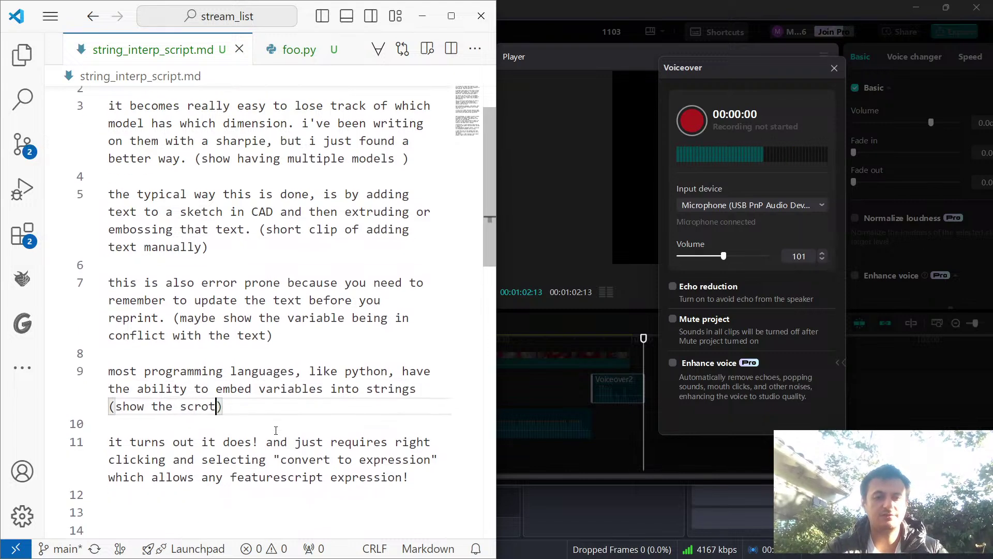
{"action": "scroll", "coordinate": [276, 430], "scroll_direction": "down", "scroll_amount": 1}
{"action": "left_click", "coordinate": [387, 459]}
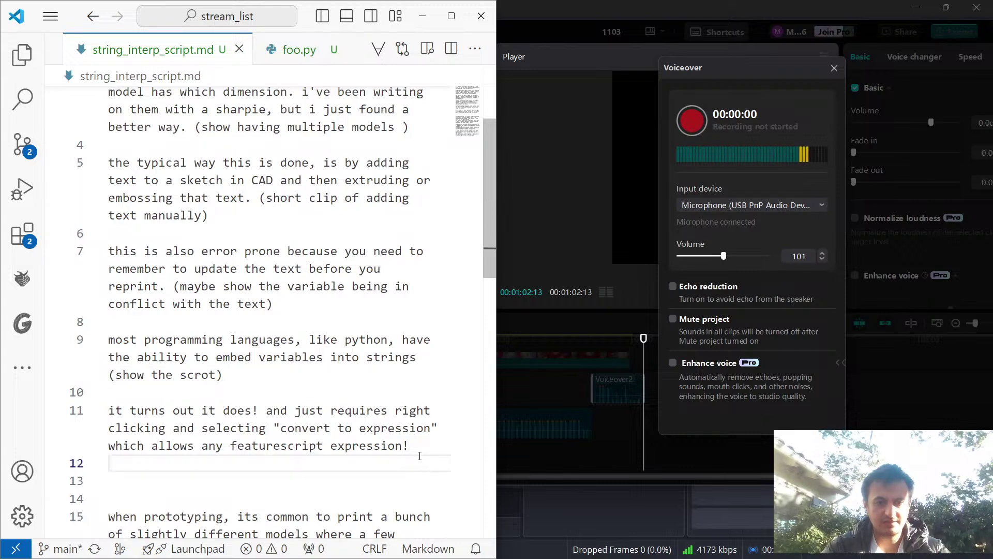
{"action": "double_click", "coordinate": [251, 410]}
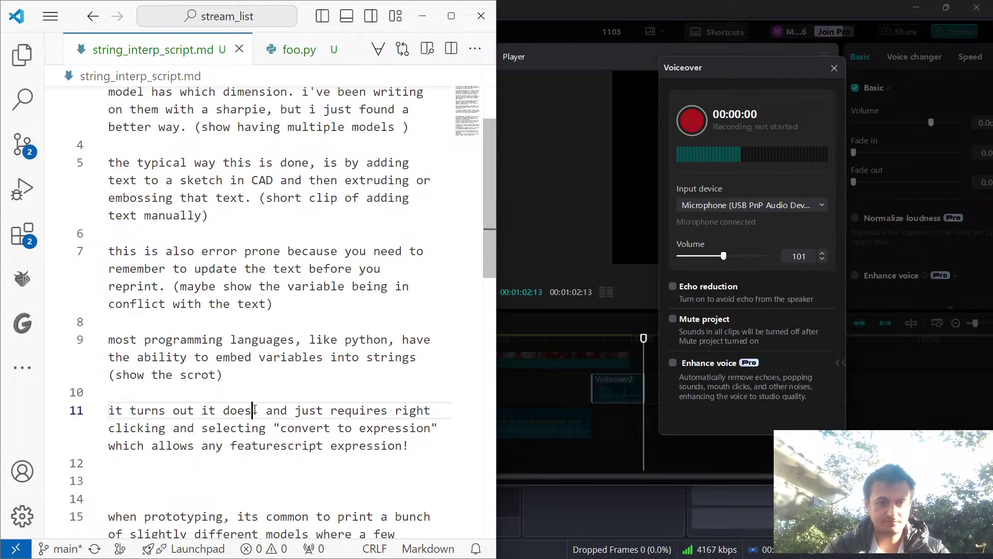
{"action": "left_click", "coordinate": [260, 410]}
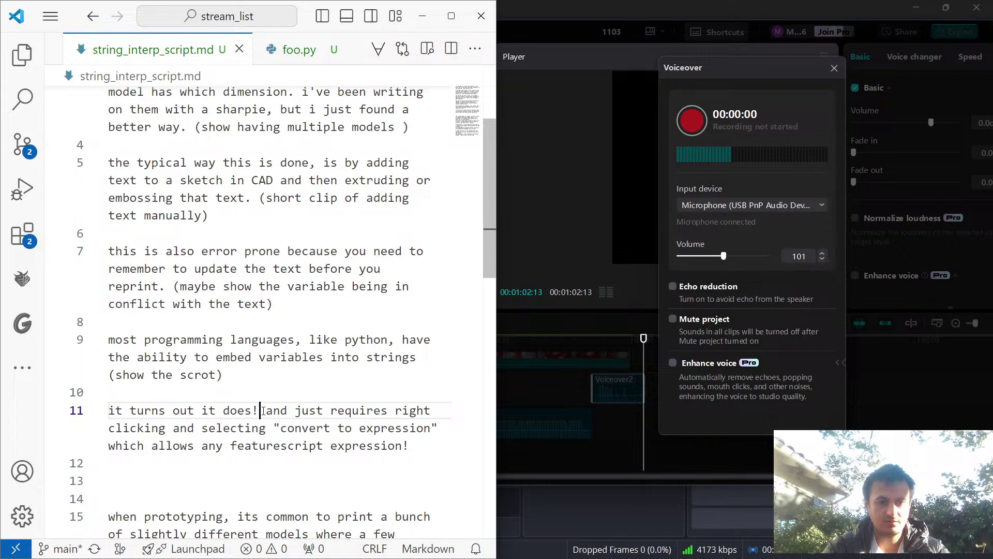
{"action": "left_click_drag", "start_coordinate": [254, 412], "coordinate": [104, 416]}
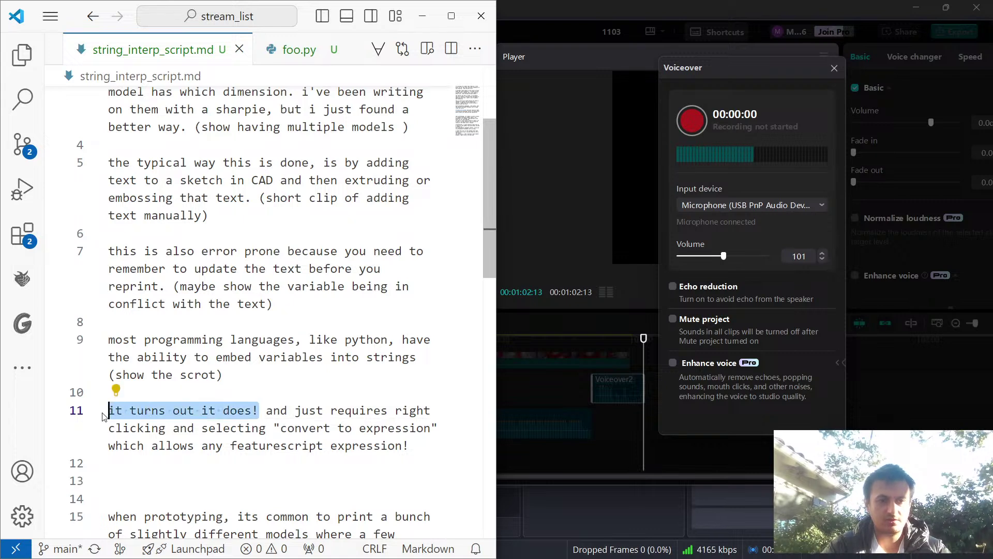
{"action": "key", "text": "BackSpace"}
{"action": "type", "text": "onshape ha"}
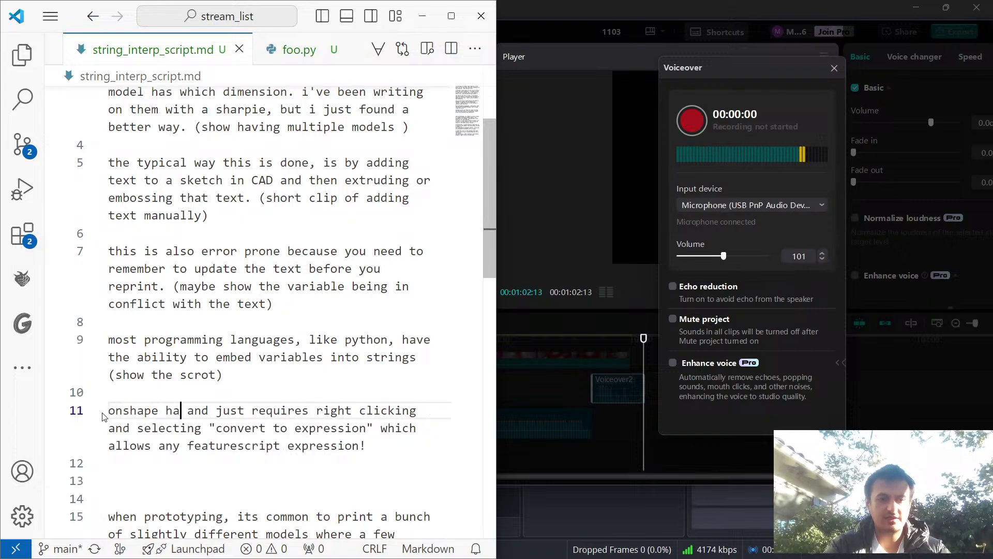
{"action": "key", "text": "BackSpace"}
{"action": "key", "text": "BackSpace"}
{"action": "key", "text": "ctrl+BackSpace"}
{"action": "type", "text": "onshape ha"}
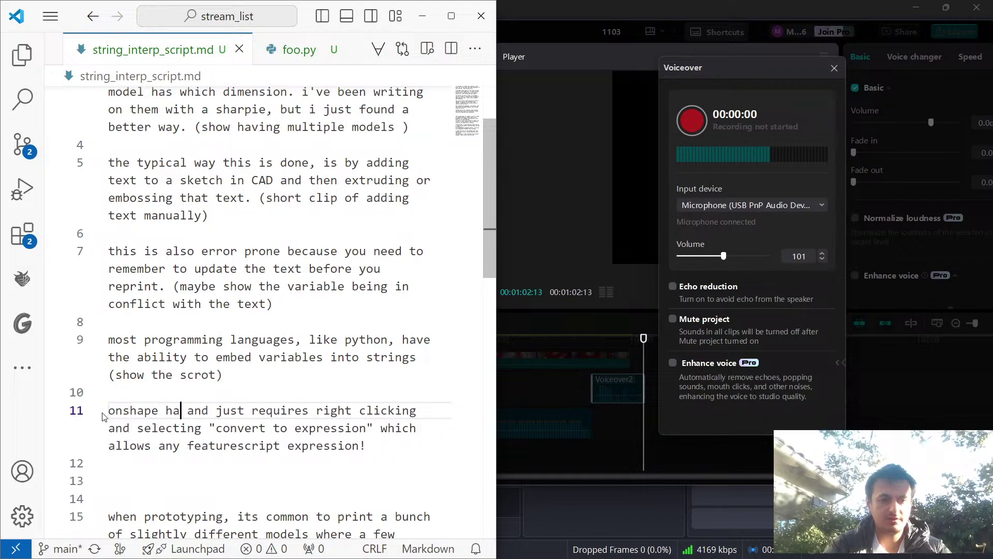
{"action": "key", "text": "BackSpace"}
{"action": "key", "text": "BackSpace"}
{"action": "key", "text": "BackSpace"}
{"action": "key", "text": "ctrl+z"}
{"action": "key", "text": "ctrl+z"}
{"action": "key", "text": "ctrl+z"}
{"action": "key", "text": "ctrl+z"}
Replace "it does!" in the convert-to-expression paragraph with "onshape has this feature".
{"action": "left_click", "coordinate": [260, 412]}
{"action": "key", "text": "BackSpace"}
{"action": "key", "text": "BackSpace"}
{"action": "key", "text": "BackSpace"}
{"action": "key", "text": "BackSpace"}
{"action": "key", "text": "BackSpace"}
{"action": "key", "text": "BackSpace"}
{"action": "key", "text": "BackSpace"}
{"action": "key", "text": "BackSpace"}
{"action": "type", "text": "onshape has this"}
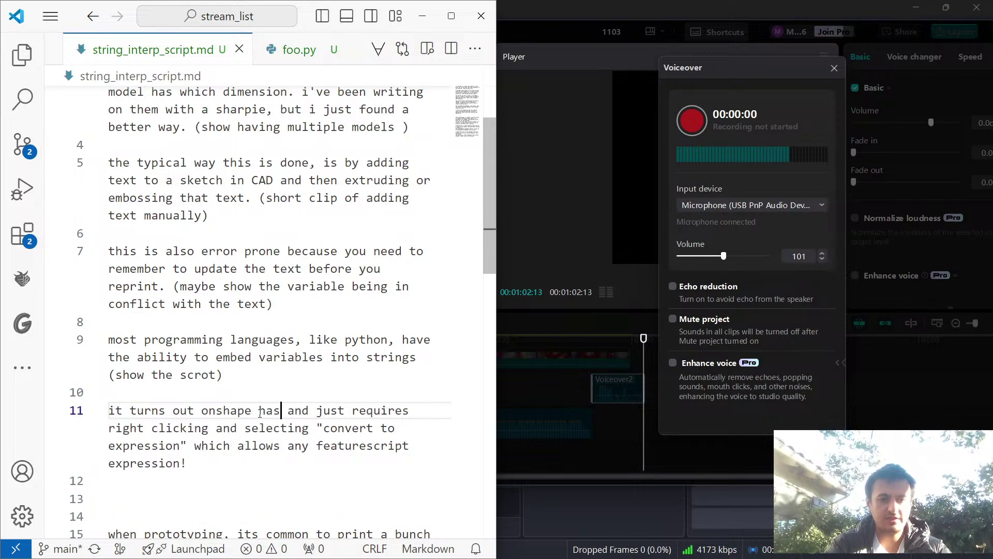
{"action": "type", "text": " feature"}
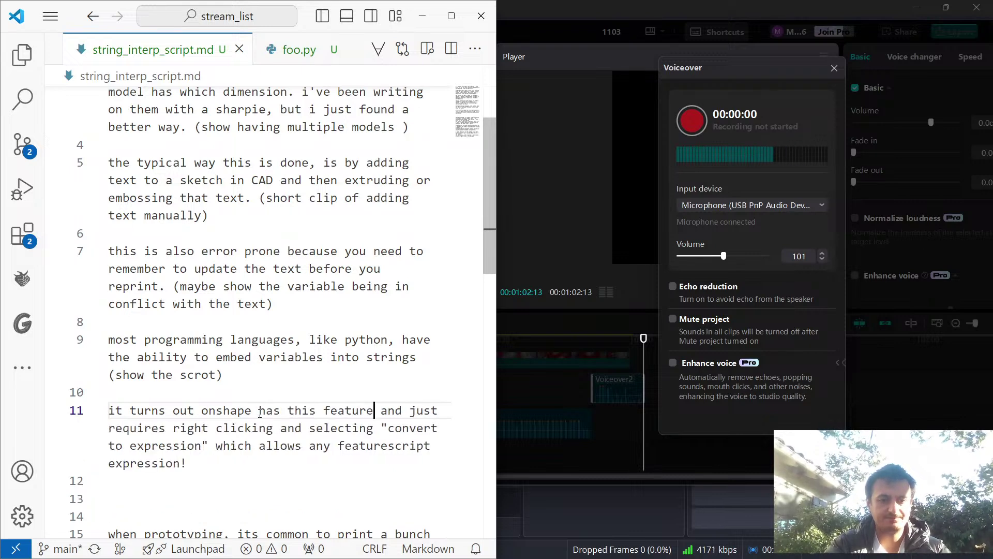
Add the shot note "(show a clip of converting text to expr)" at the end of the convert-to-expression paragraph.
{"action": "left_click", "coordinate": [309, 461]}
{"action": "scroll", "coordinate": [310, 459], "scroll_direction": "down", "scroll_amount": 1}
{"action": "type", "text": "(show a clip of con"}
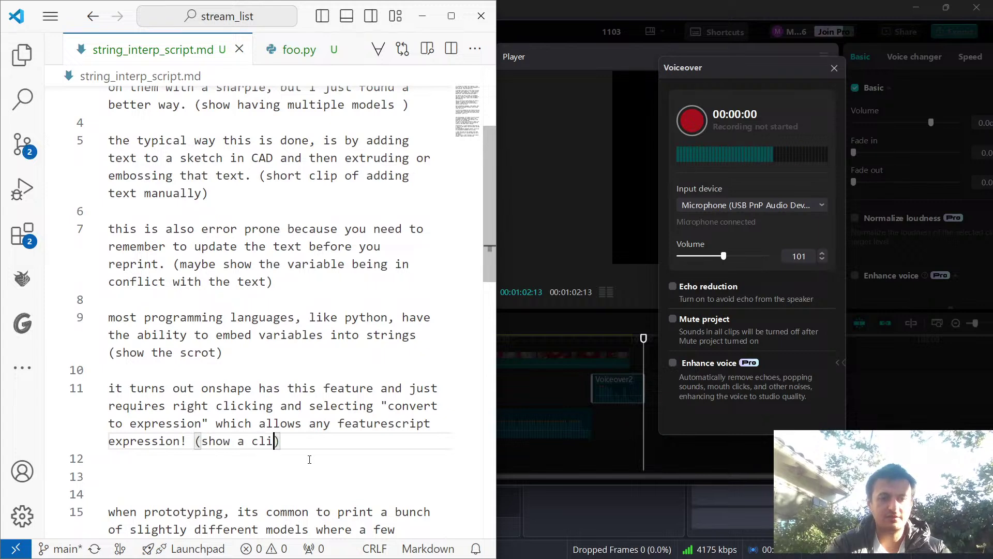
{"action": "type", "text": "verting text to"}
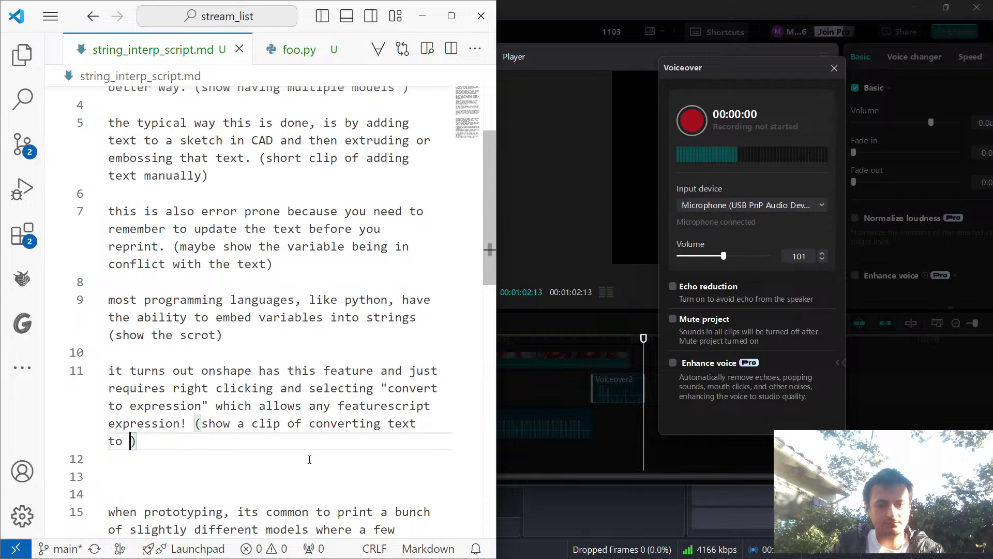
{"action": "type", "text": "expr"}
Below the expression paragraph, add "now i can be sure that as i prototype, whatever the model has written on it is guaranteed to be correct".
{"action": "scroll", "coordinate": [310, 455], "scroll_direction": "down", "scroll_amount": 1}
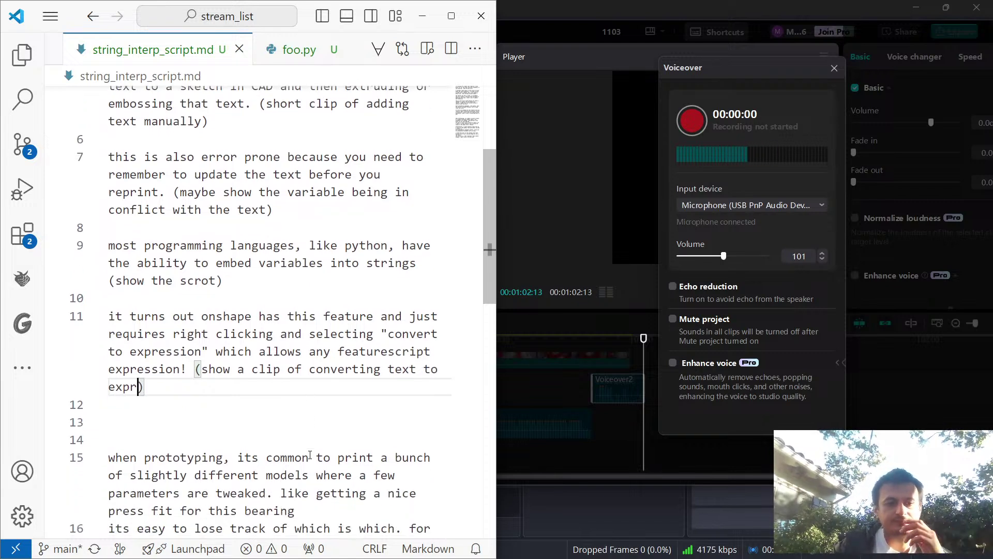
{"action": "left_click", "coordinate": [319, 424]}
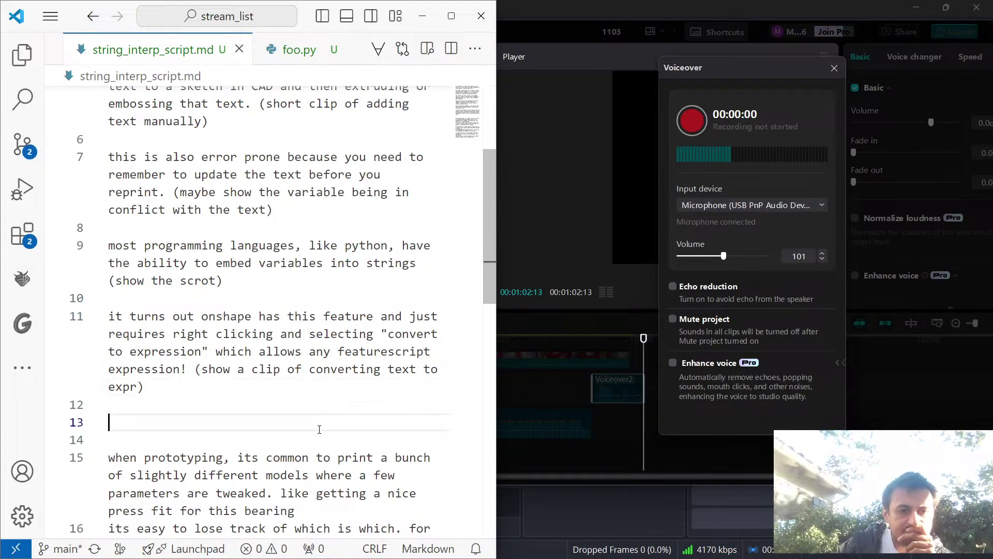
{"action": "key", "text": "Return"}
{"action": "key", "text": "Up"}
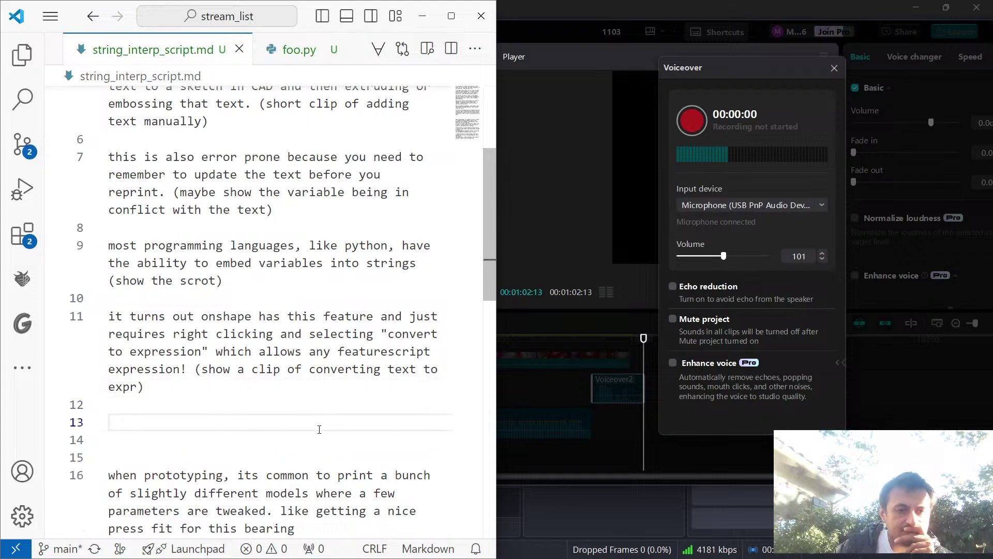
{"action": "type", "text": "now"}
{"action": "key", "text": "ctrl+BackSpace"}
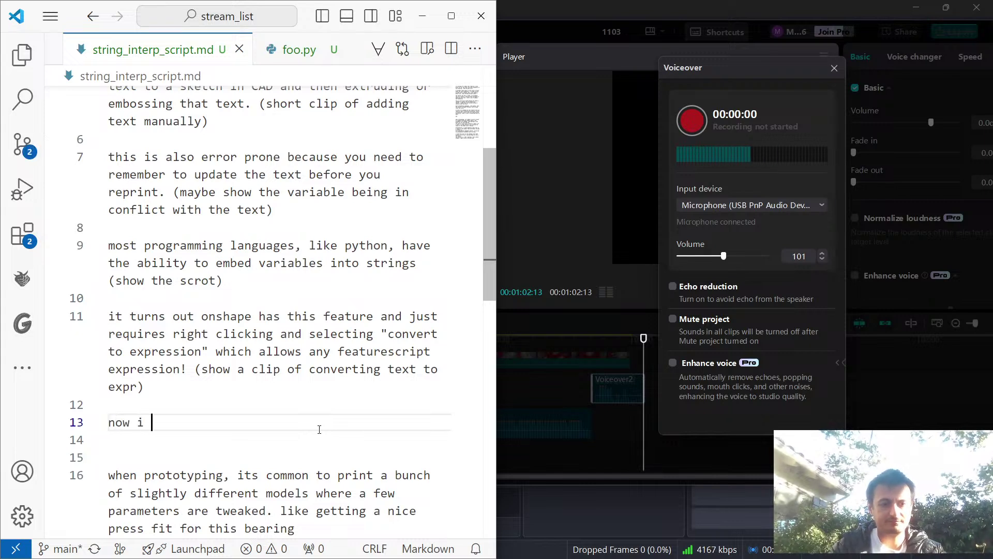
{"action": "type", "text": "now i can be sure tha"}
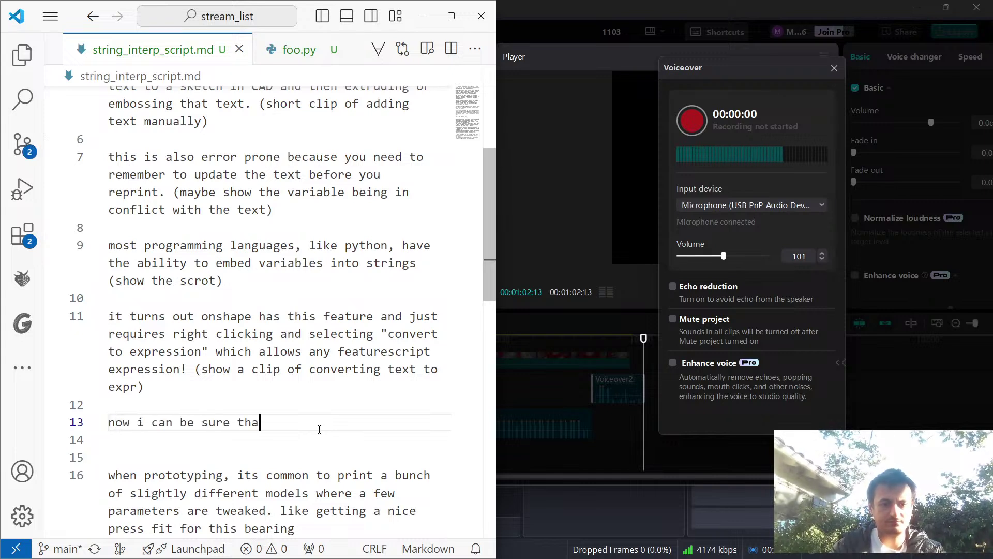
{"action": "type", "text": "t as i pr"}
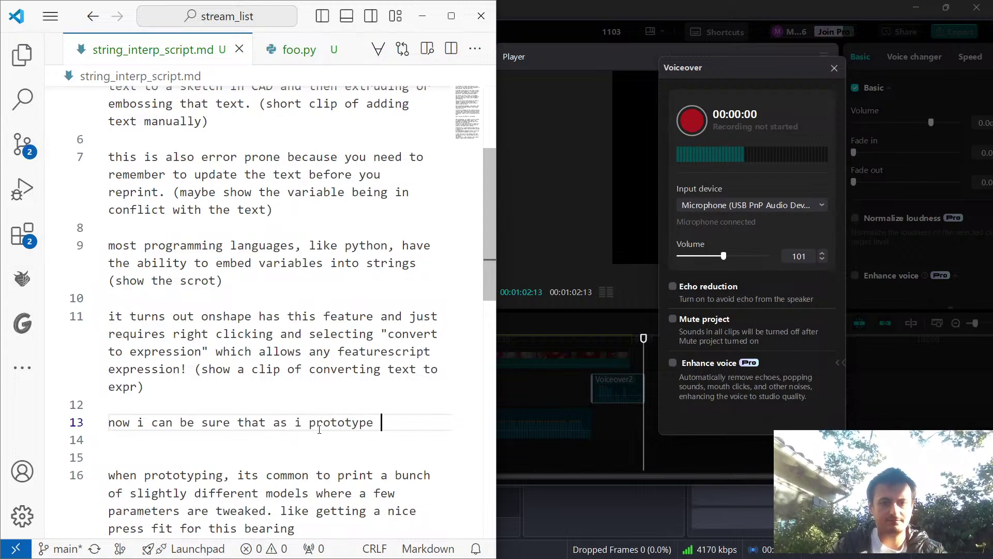
{"action": "type", "text": "ototype, whatev"}
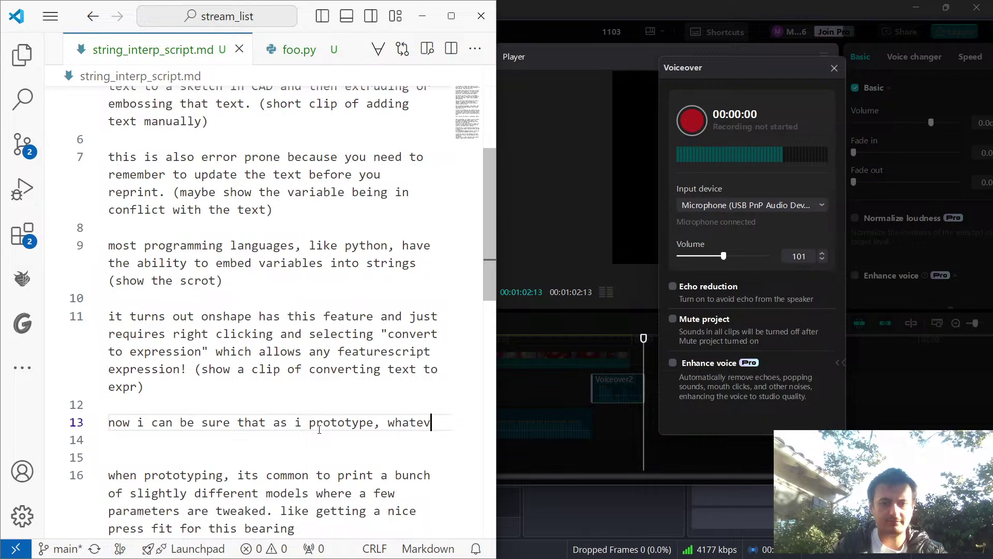
{"action": "type", "text": "er the model has written on it i"}
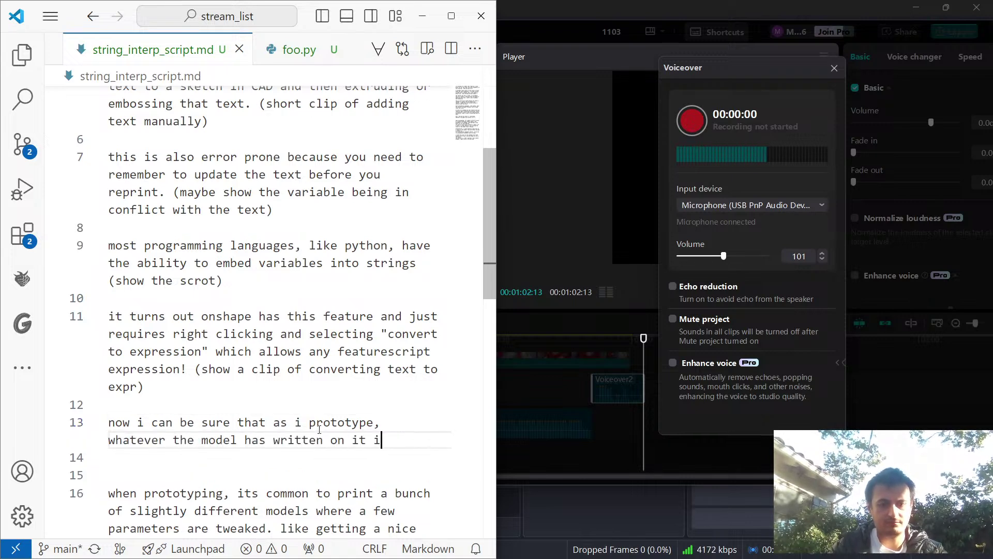
{"action": "type", "text": "s guarantee"}
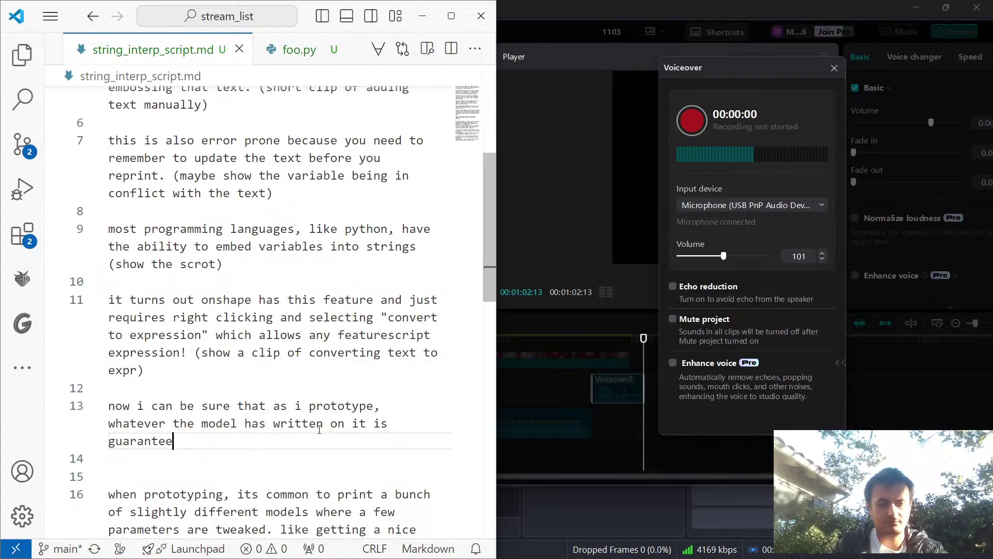
{"action": "type", "text": "d to be correct"}
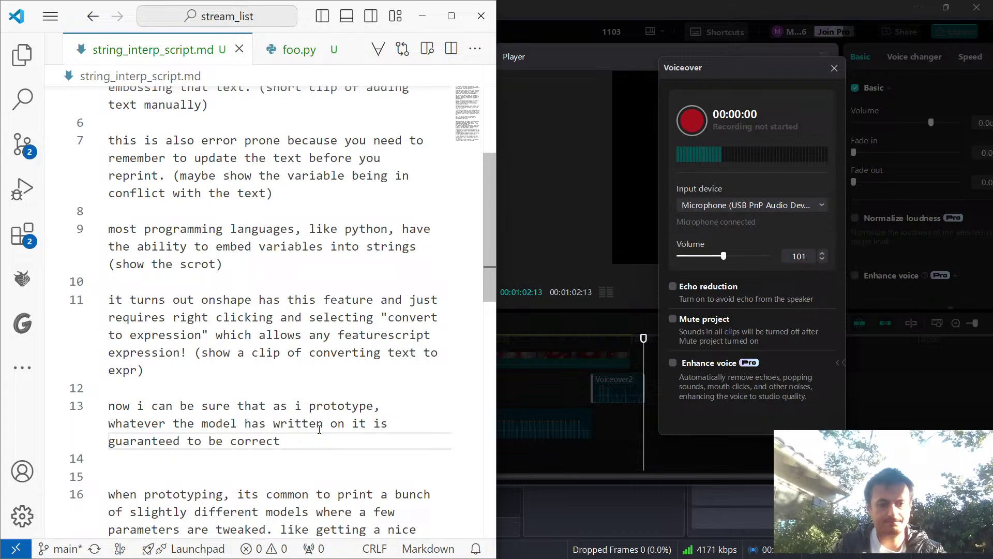
Skim the script back to its first line, start recording a new voiceover, and bring the script back into view for reading.
{"action": "scroll", "coordinate": [307, 488], "scroll_direction": "down", "scroll_amount": 1}
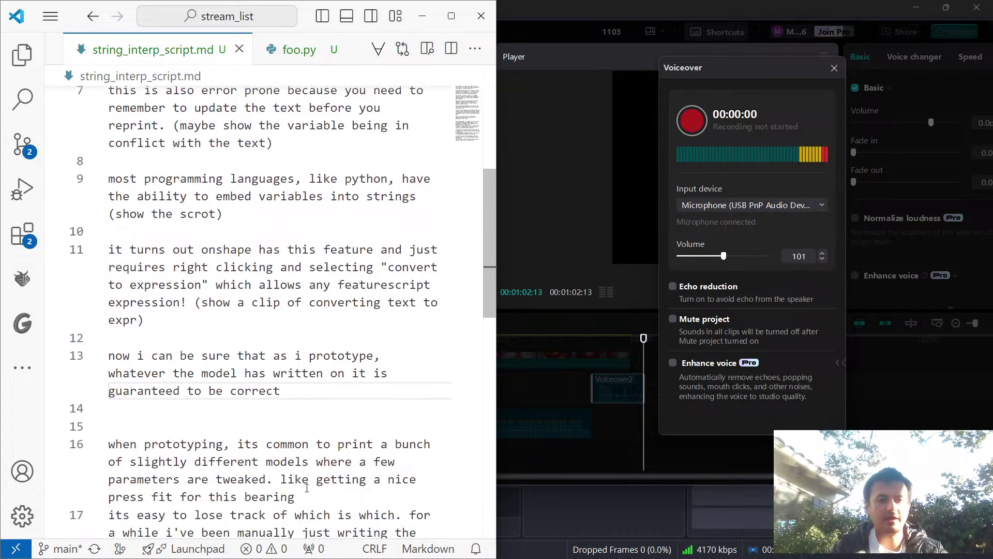
{"action": "scroll", "coordinate": [306, 487], "scroll_direction": "up", "scroll_amount": 5}
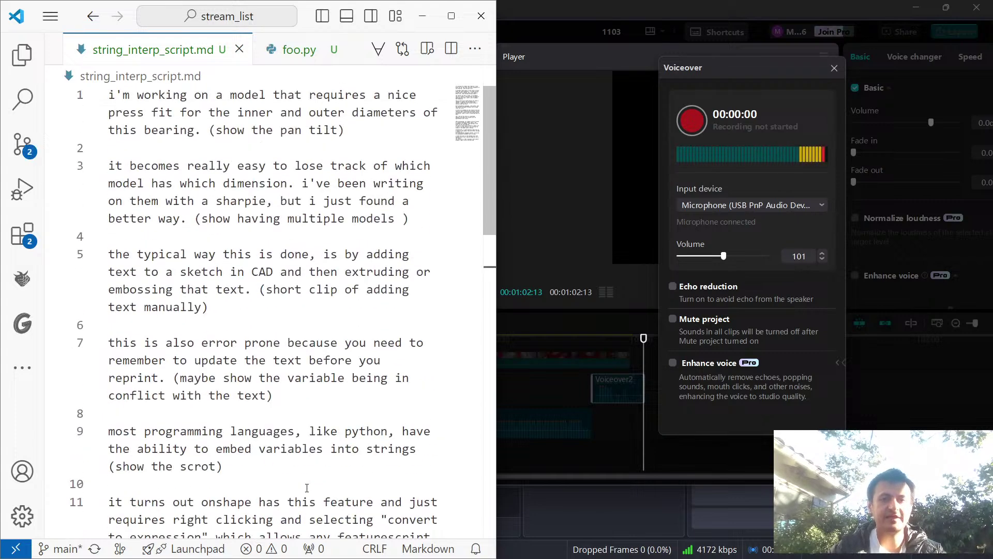
{"action": "scroll", "coordinate": [307, 487], "scroll_direction": "down", "scroll_amount": 4}
{"action": "scroll", "coordinate": [321, 466], "scroll_direction": "up", "scroll_amount": 4}
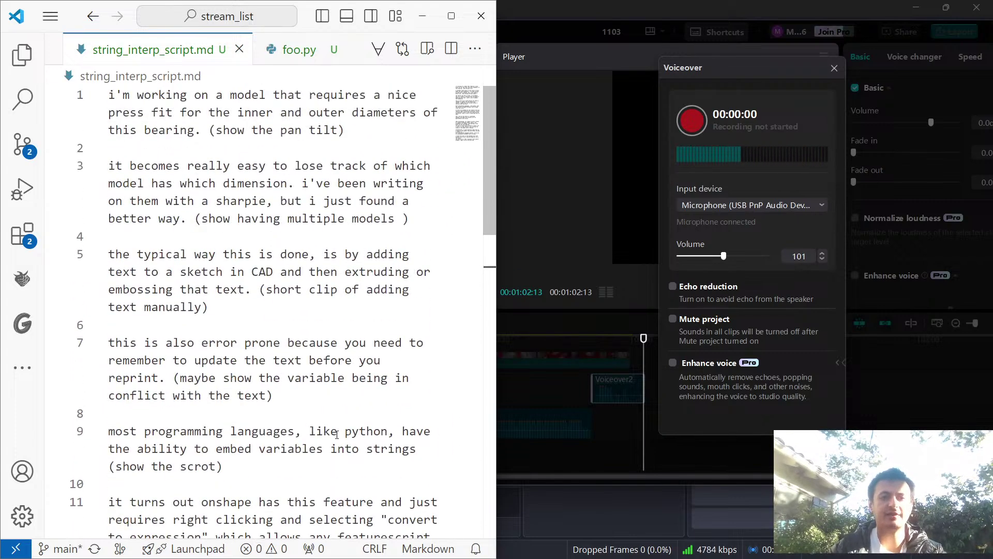
{"action": "left_click", "coordinate": [694, 113]}
{"action": "left_click", "coordinate": [694, 113]}
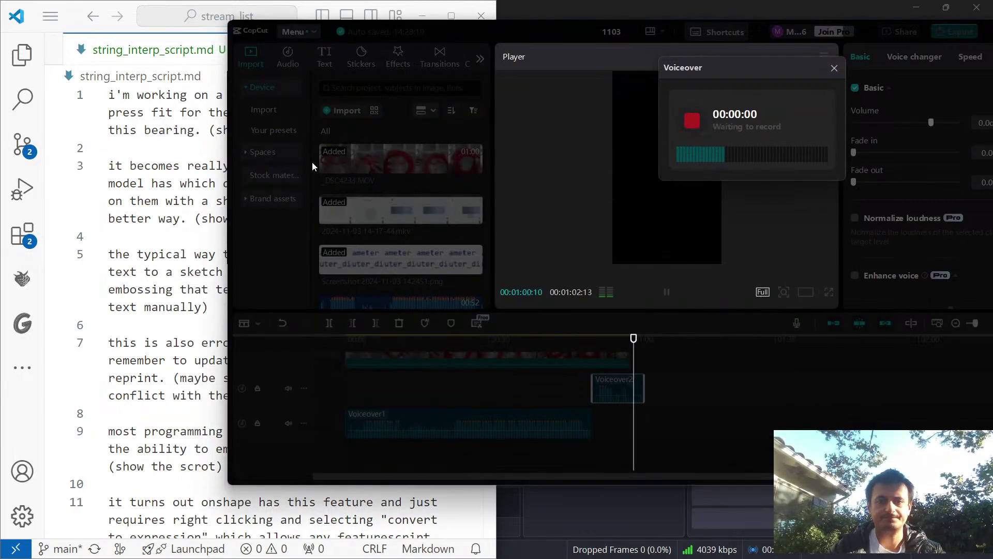
{"action": "left_click", "coordinate": [150, 17]}
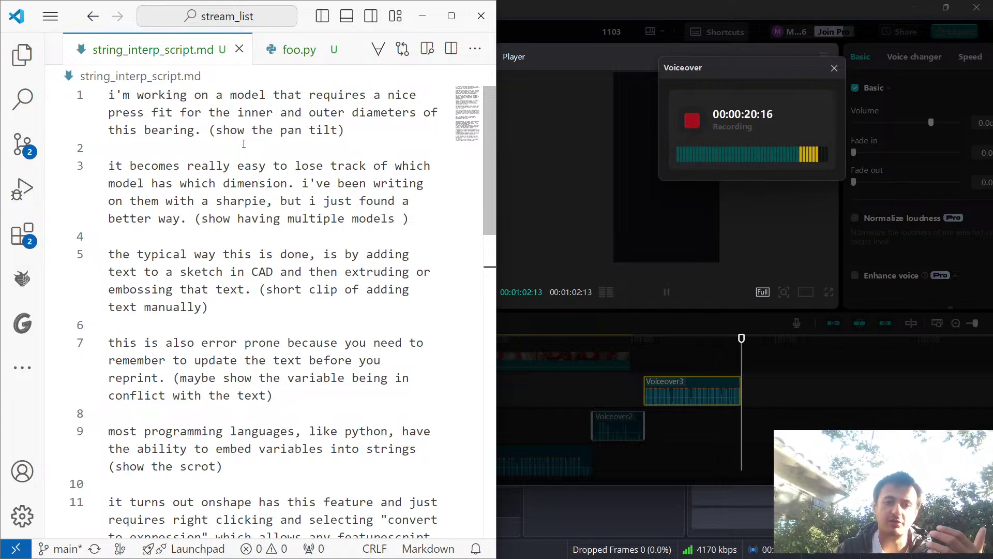
Follow the script down to the "now i can be sure" paragraph during the recording, stop the voiceover, and close its dialog.
{"action": "scroll", "coordinate": [244, 144], "scroll_direction": "down", "scroll_amount": 1}
{"action": "scroll", "coordinate": [244, 144], "scroll_direction": "down", "scroll_amount": 2}
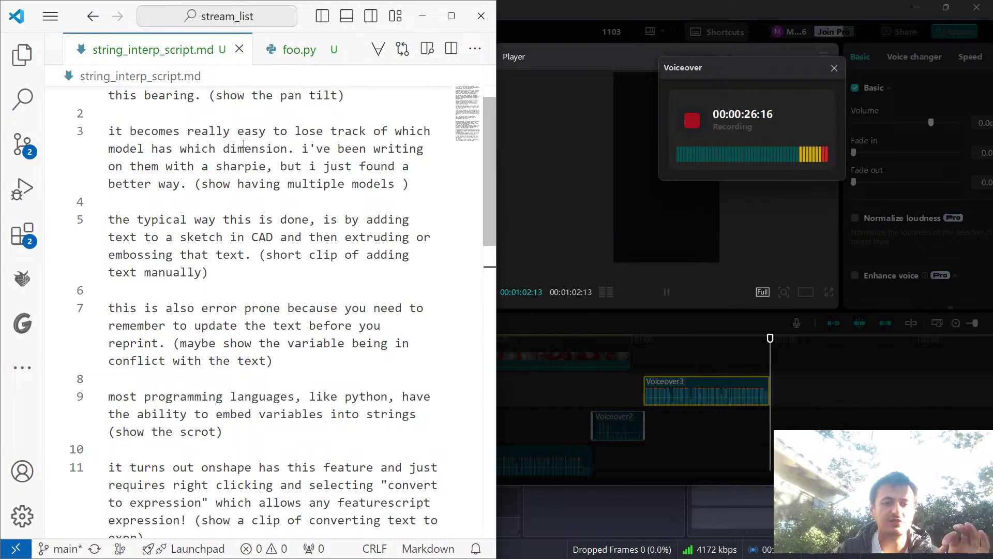
{"action": "scroll", "coordinate": [243, 144], "scroll_direction": "down", "scroll_amount": 3}
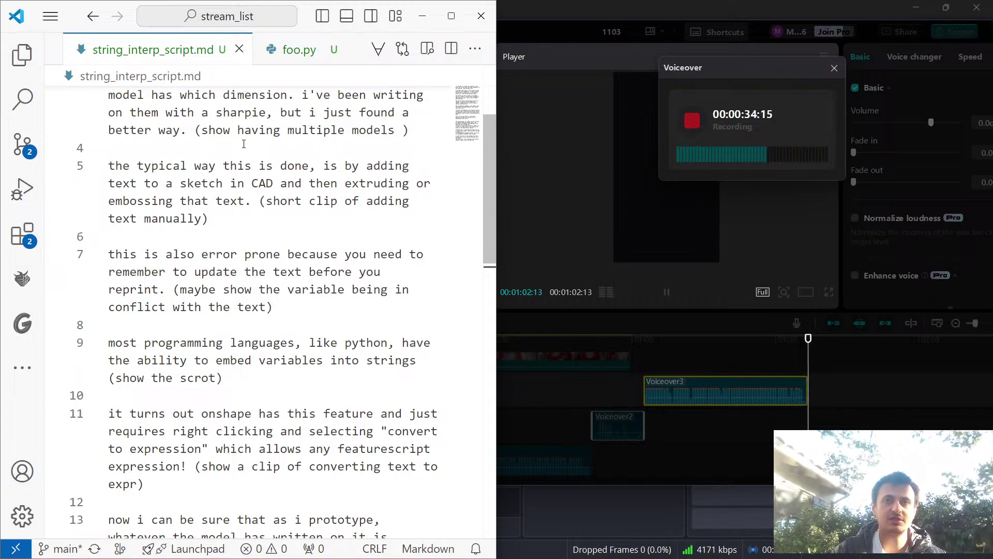
{"action": "scroll", "coordinate": [244, 144], "scroll_direction": "down", "scroll_amount": 1}
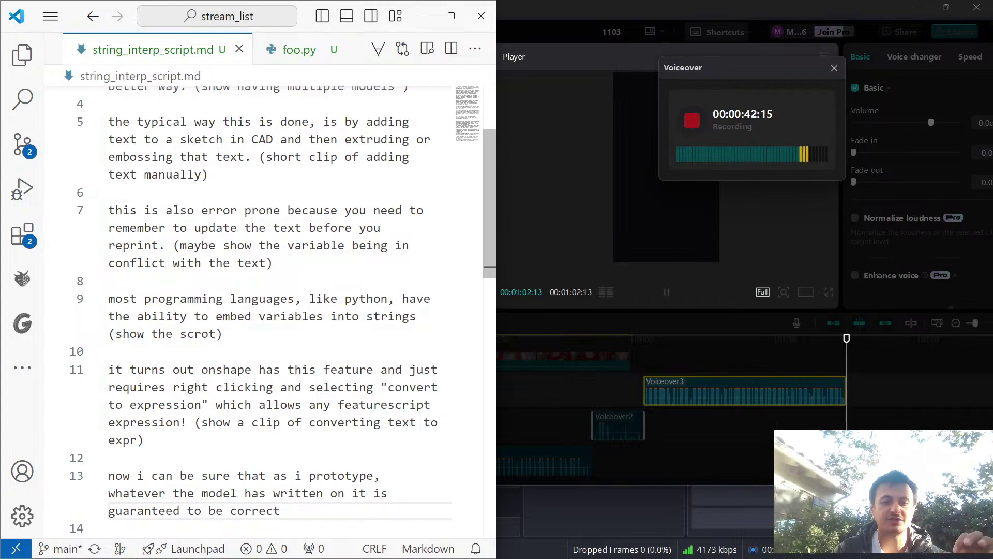
{"action": "scroll", "coordinate": [244, 143], "scroll_direction": "down", "scroll_amount": 1}
{"action": "scroll", "coordinate": [243, 144], "scroll_direction": "down", "scroll_amount": 3}
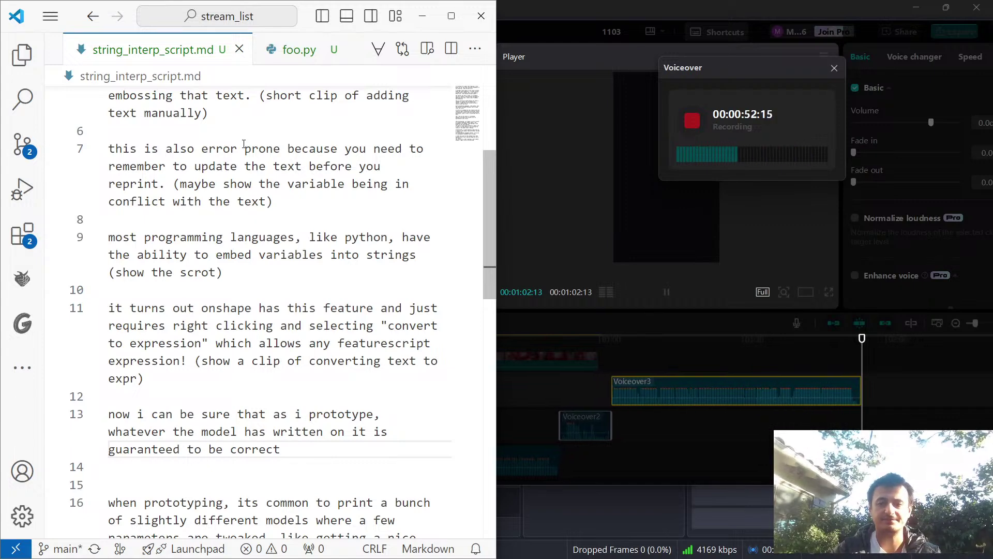
{"action": "left_click", "coordinate": [691, 124]}
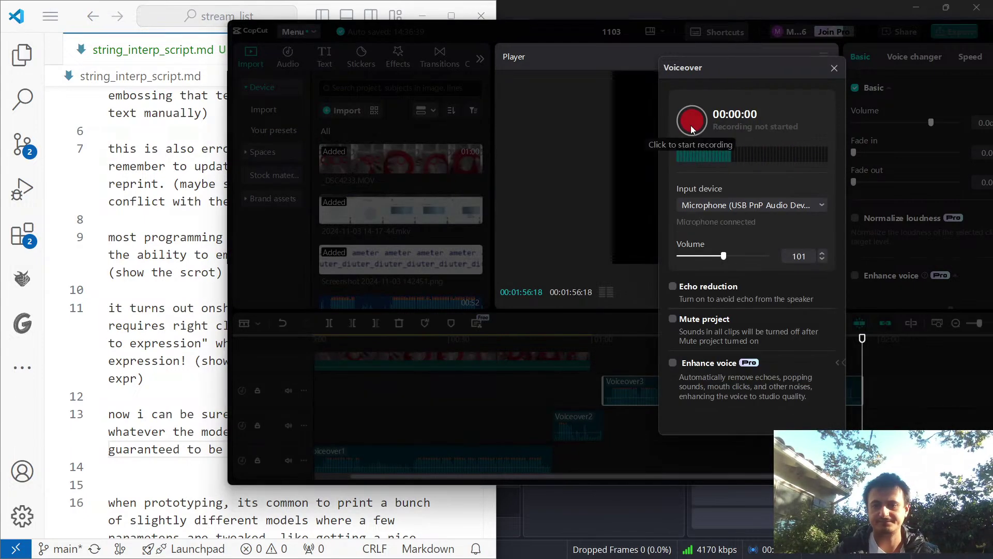
{"action": "left_click", "coordinate": [539, 420]}
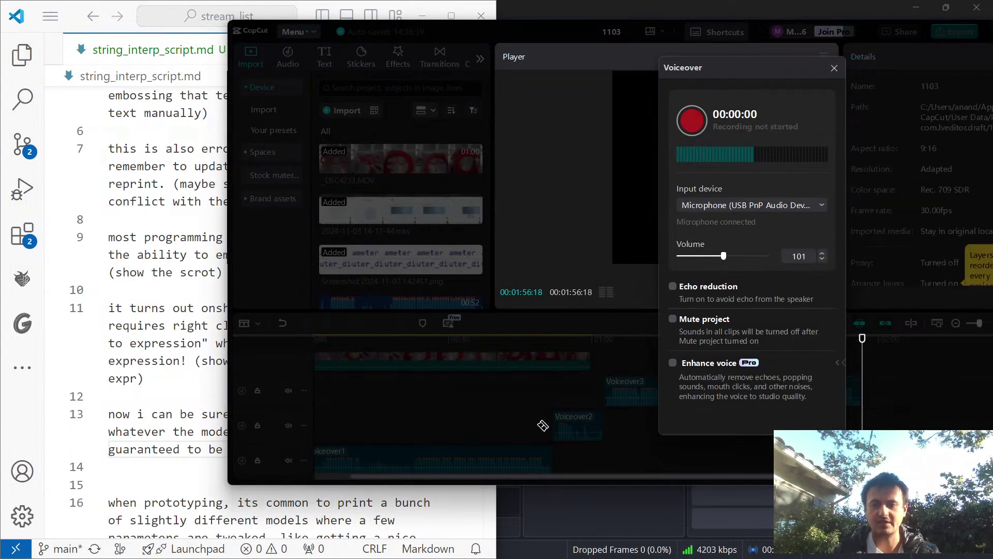
{"action": "left_click", "coordinate": [833, 67]}
Delete the Voiceover1 and Voiceover2 clips and place Voiceover3 at the start of the timeline.
{"action": "scroll", "coordinate": [566, 392], "scroll_direction": "down", "scroll_amount": 1}
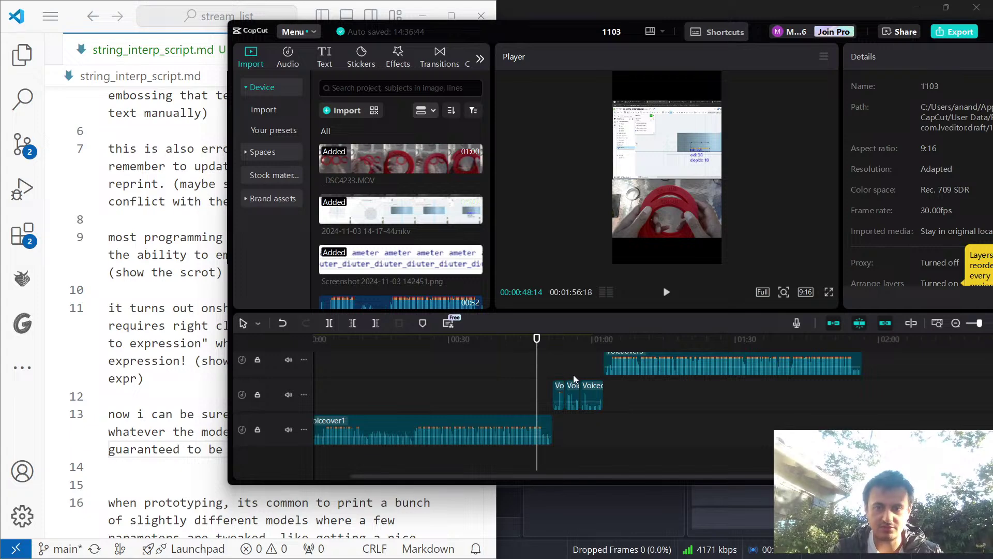
{"action": "left_click_drag", "start_coordinate": [439, 406], "coordinate": [351, 416]}
{"action": "key", "text": "Delete"}
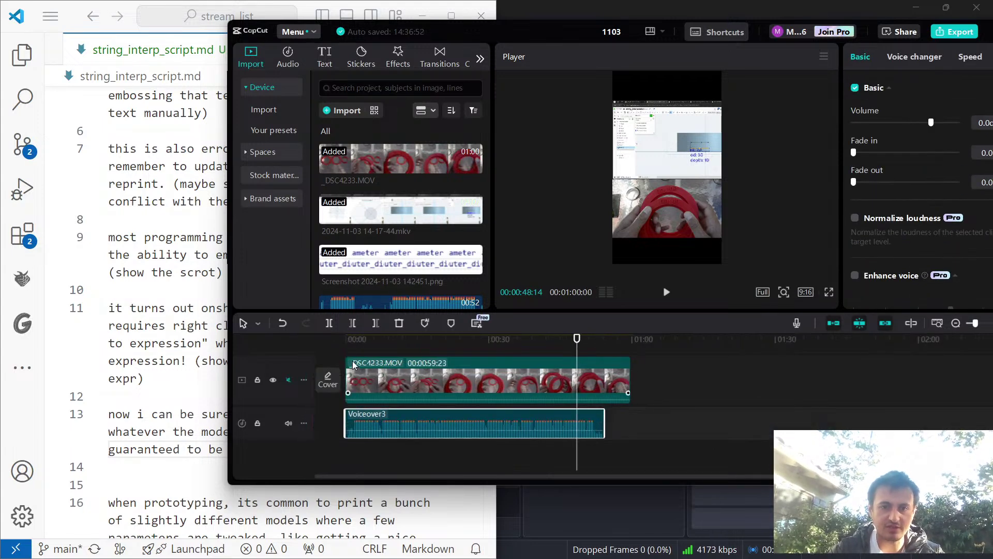
Play the project from the start over the OBS window and lower the Voiceover3 clip's volume to about -6.5 dB.
{"action": "left_click", "coordinate": [346, 342]}
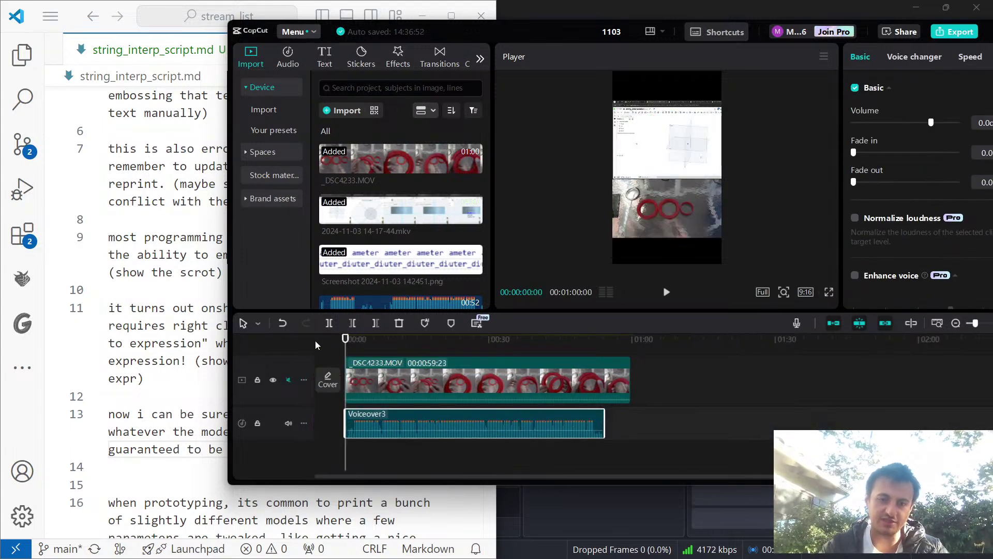
{"action": "key", "text": "alt+Tab"}
{"action": "key", "text": "alt+Tab"}
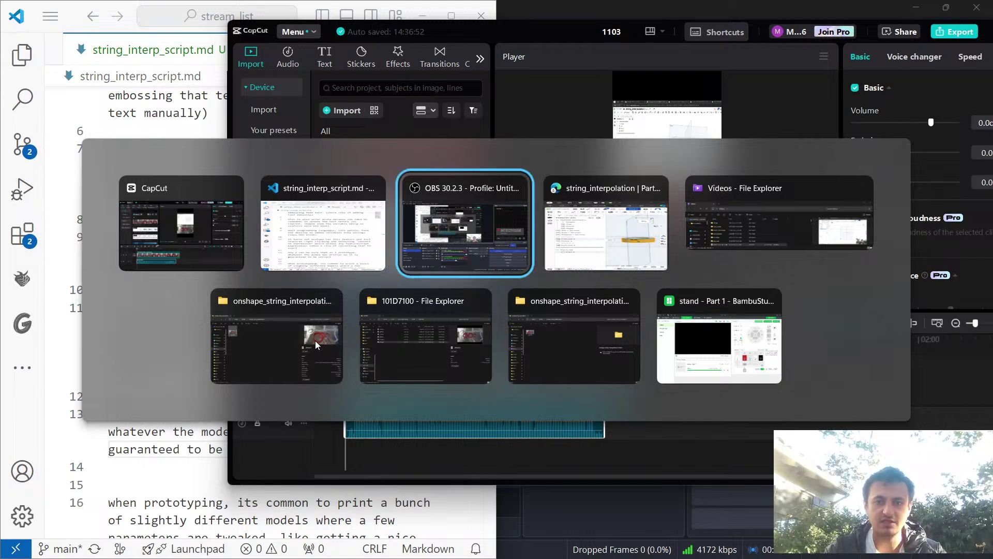
{"action": "key", "text": "alt+Tab"}
{"action": "key", "text": "space"}
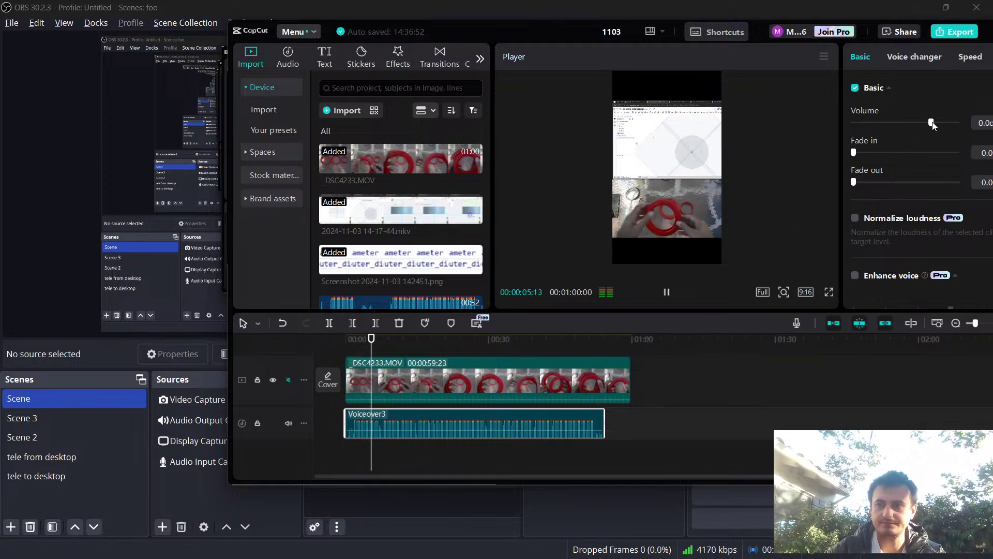
{"action": "left_click_drag", "start_coordinate": [931, 123], "coordinate": [923, 122]}
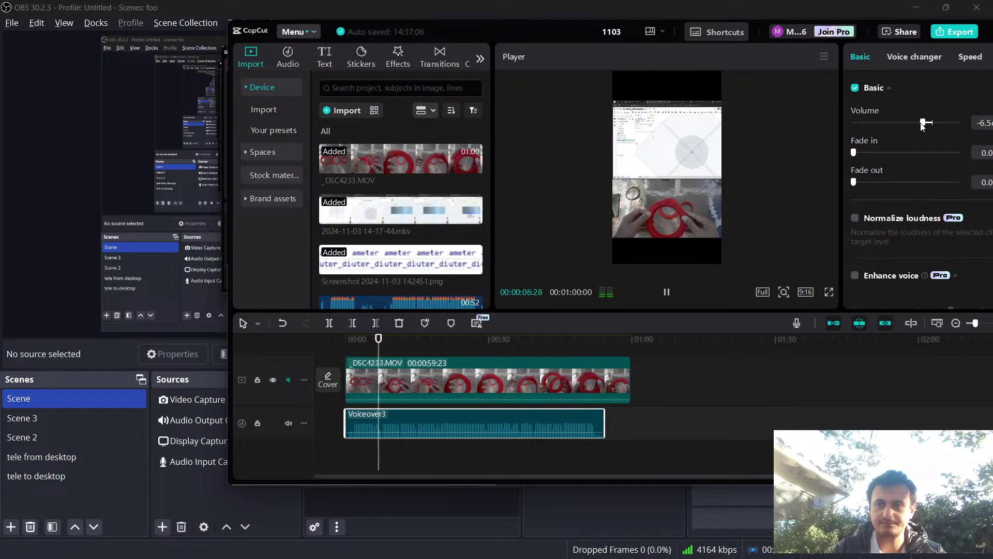
Restore the OBS window to a smaller size to check the audio mixer levels, and maximize the CapCut window.
{"action": "left_click", "coordinate": [940, 5]}
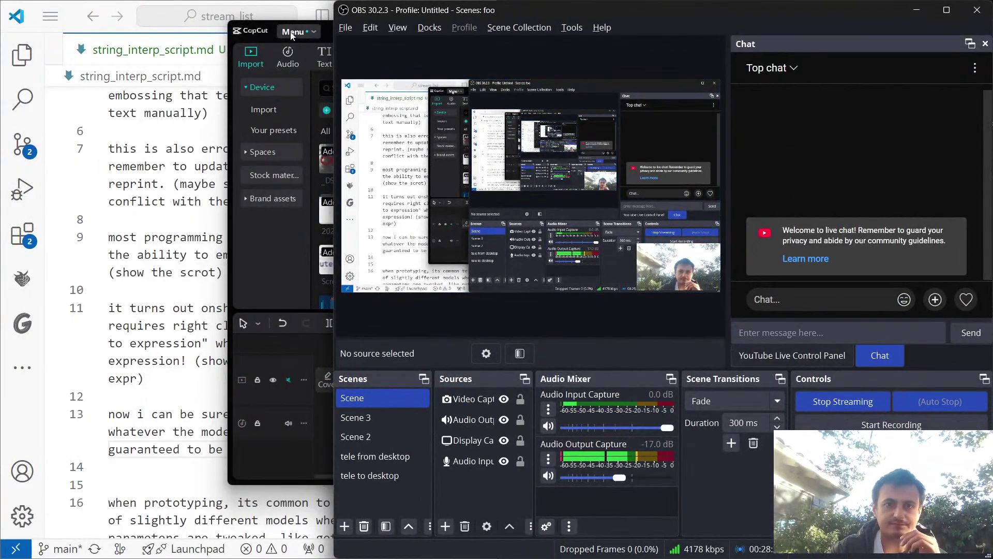
{"action": "key", "text": "alt+Tab"}
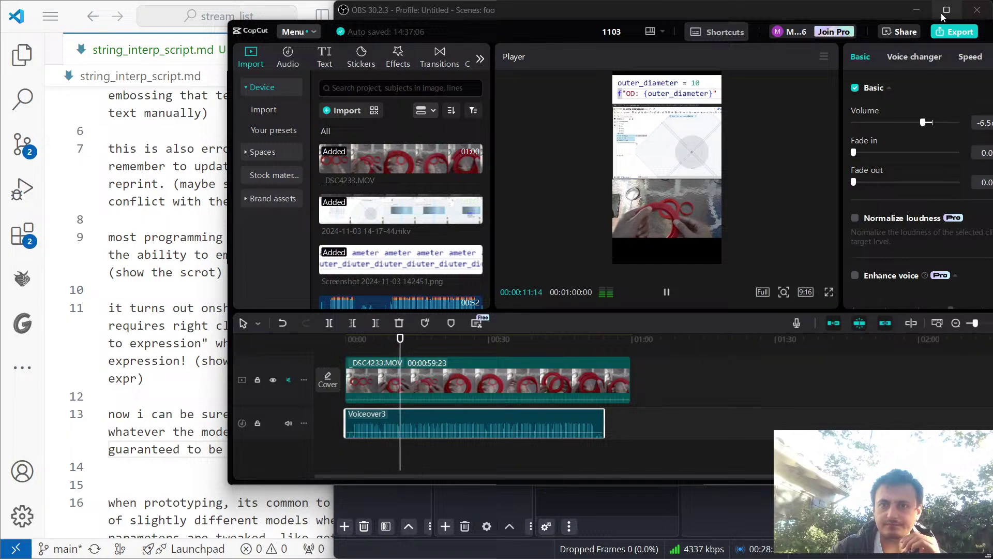
{"action": "double_click", "coordinate": [529, 28]}
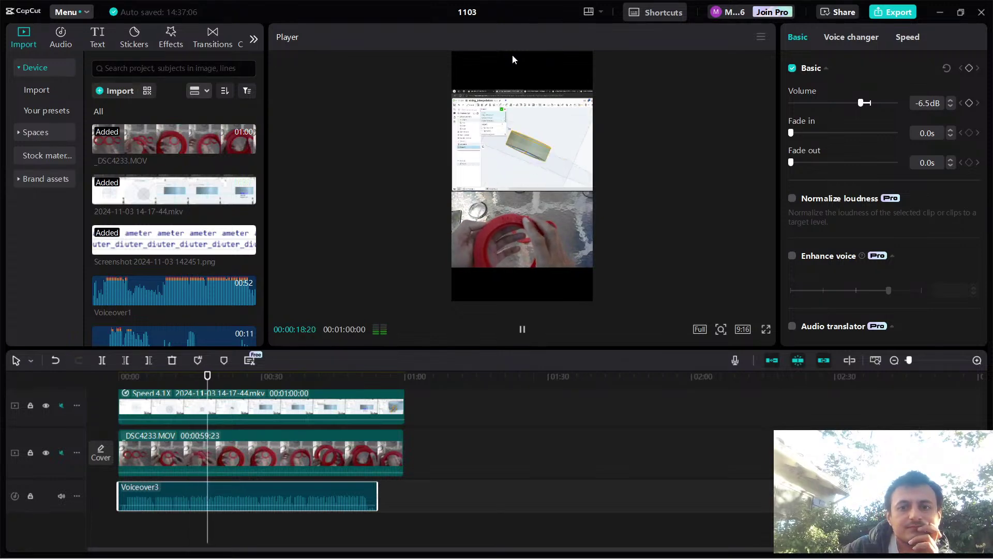
Lower the Voiceover3 clip's volume to -12.1 dB while the project plays from about 19 seconds.
{"action": "key", "text": "space"}
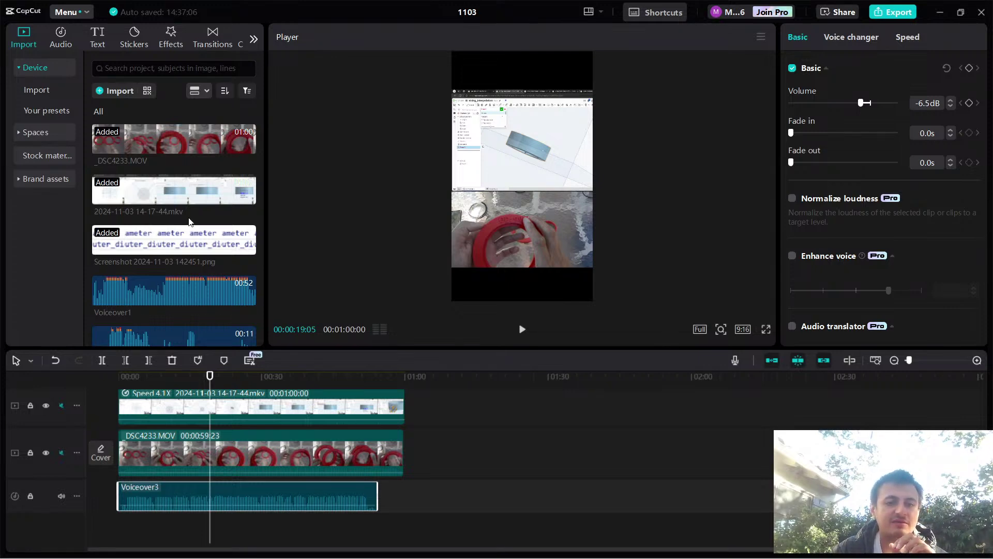
{"action": "scroll", "coordinate": [188, 221], "scroll_direction": "down", "scroll_amount": 2}
{"action": "key", "text": "space"}
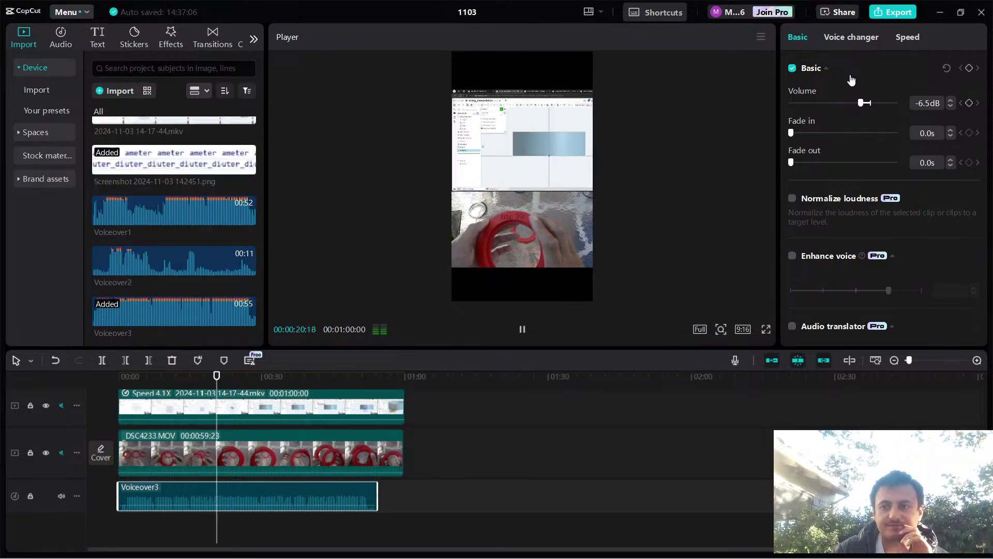
{"action": "mouse_move", "coordinate": [860, 103]}
{"action": "left_mouse_down"}
{"action": "mouse_move", "coordinate": [844, 103]}
{"action": "mouse_move", "coordinate": [854, 103]}
{"action": "left_mouse_up"}
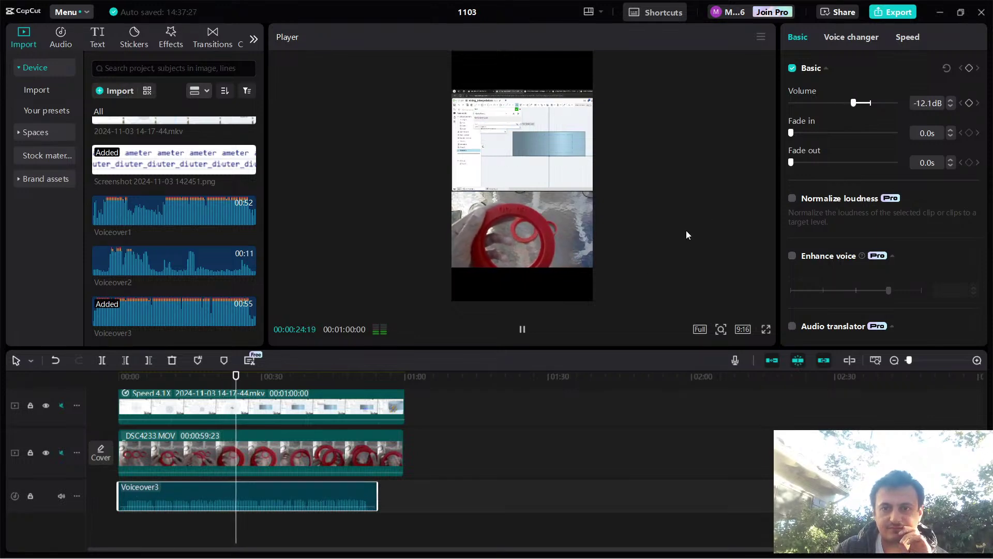
Enable Reduce noise on the Voiceover3 clip and resume playback to hear its effect.
{"action": "scroll", "coordinate": [893, 224], "scroll_direction": "down", "scroll_amount": 3}
{"action": "scroll", "coordinate": [892, 222], "scroll_direction": "up", "scroll_amount": 1}
{"action": "scroll", "coordinate": [893, 222], "scroll_direction": "down", "scroll_amount": 3}
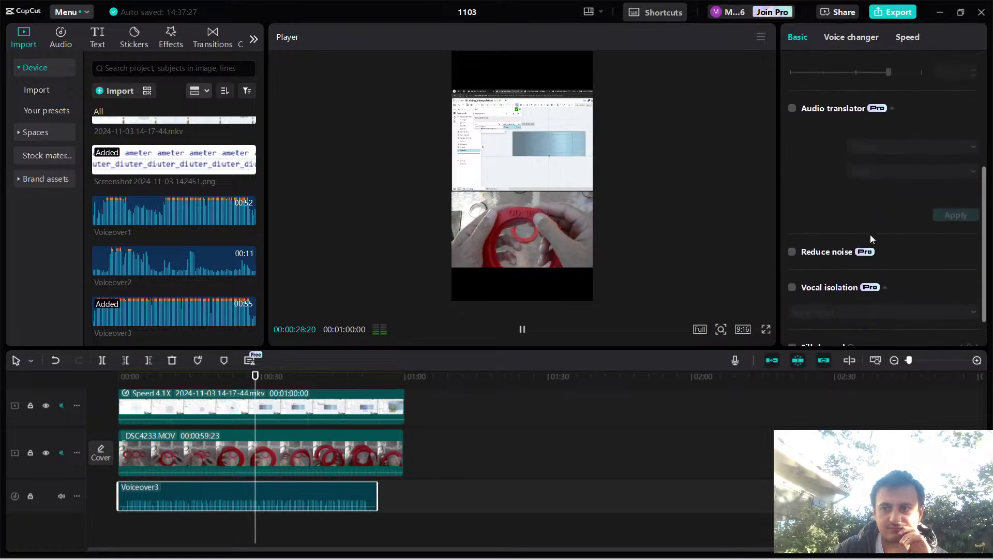
{"action": "left_click", "coordinate": [792, 252]}
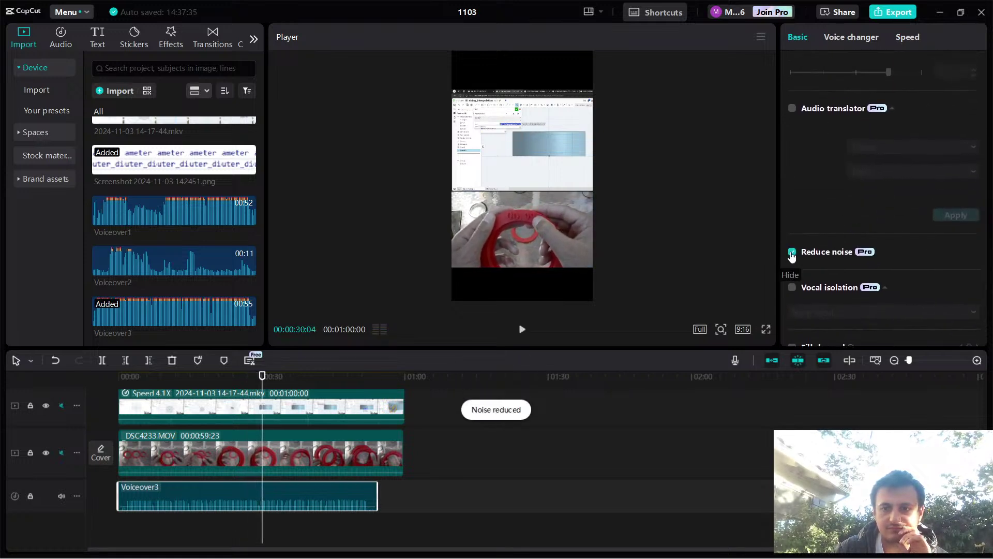
{"action": "key", "text": "space"}
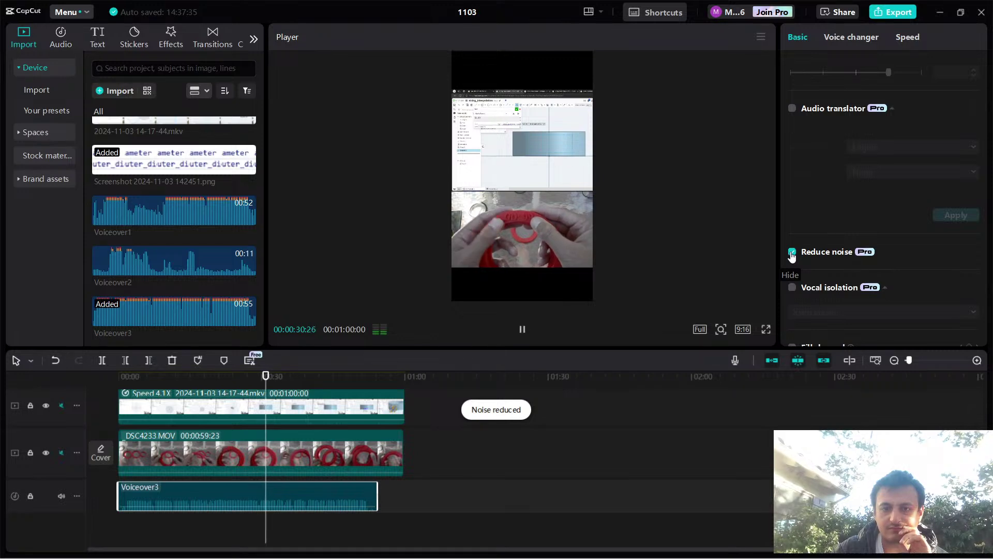
Replay the section around 25 seconds to judge the processed voiceover, and turn Reduce noise off again.
{"action": "left_click", "coordinate": [242, 376]}
{"action": "key", "text": "space"}
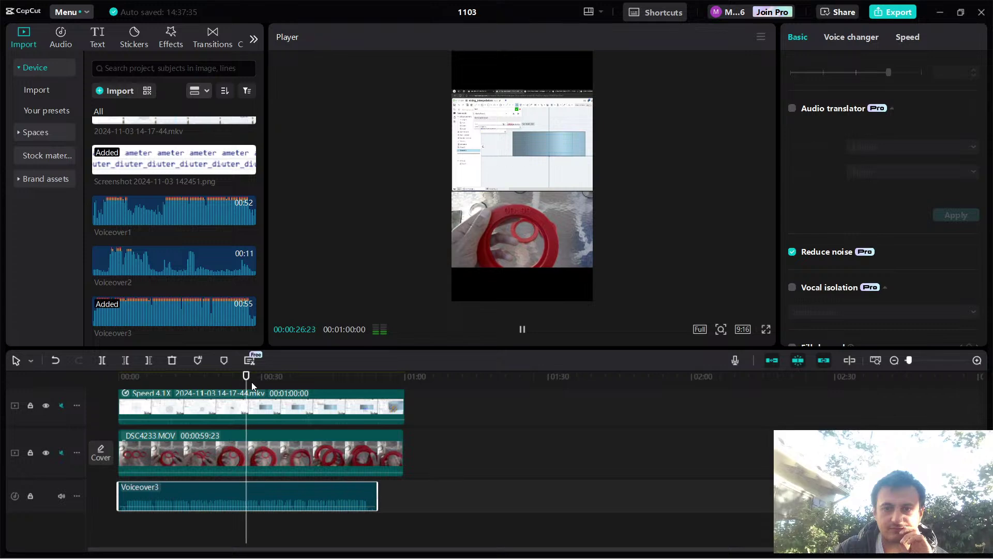
{"action": "left_click", "coordinate": [230, 375]}
{"action": "key", "text": "space"}
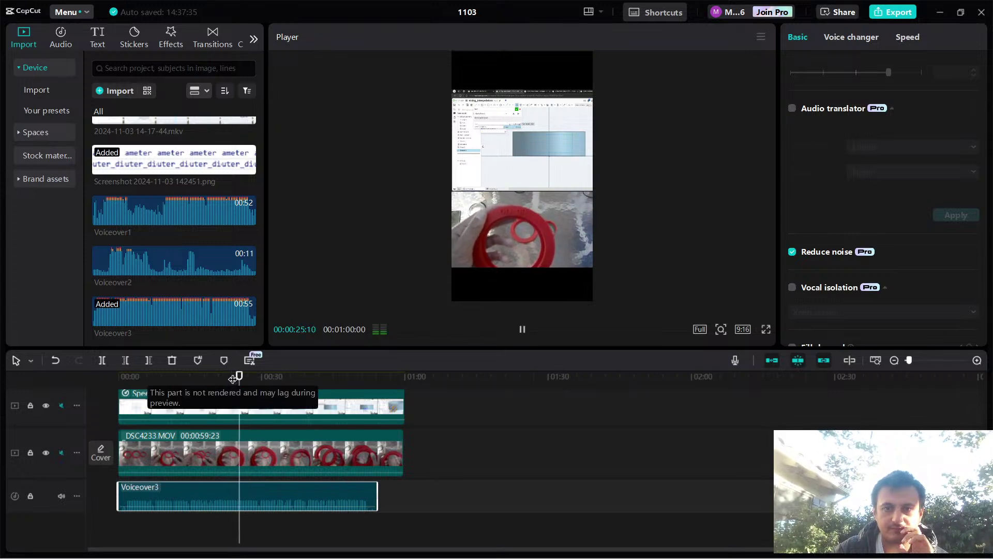
{"action": "key", "text": "space"}
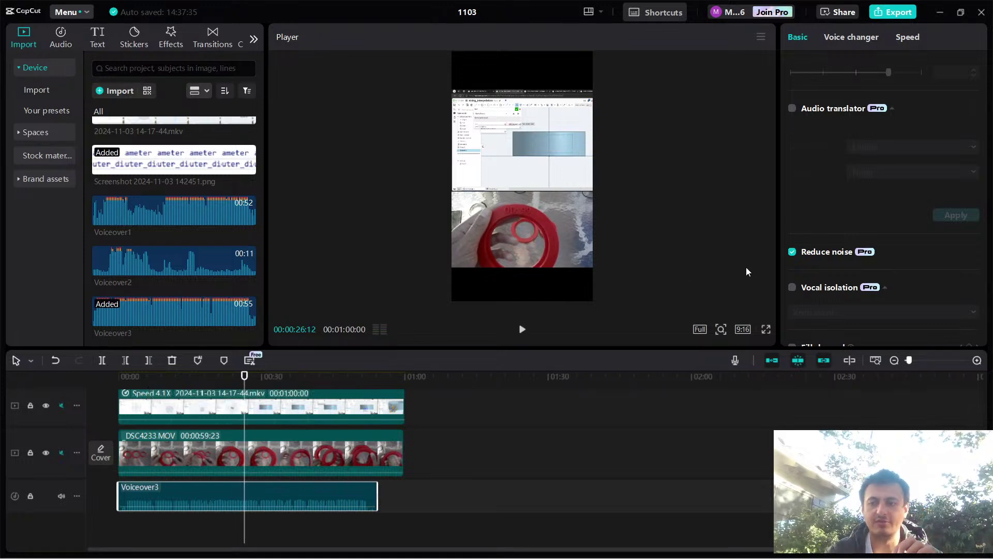
{"action": "key", "text": "space"}
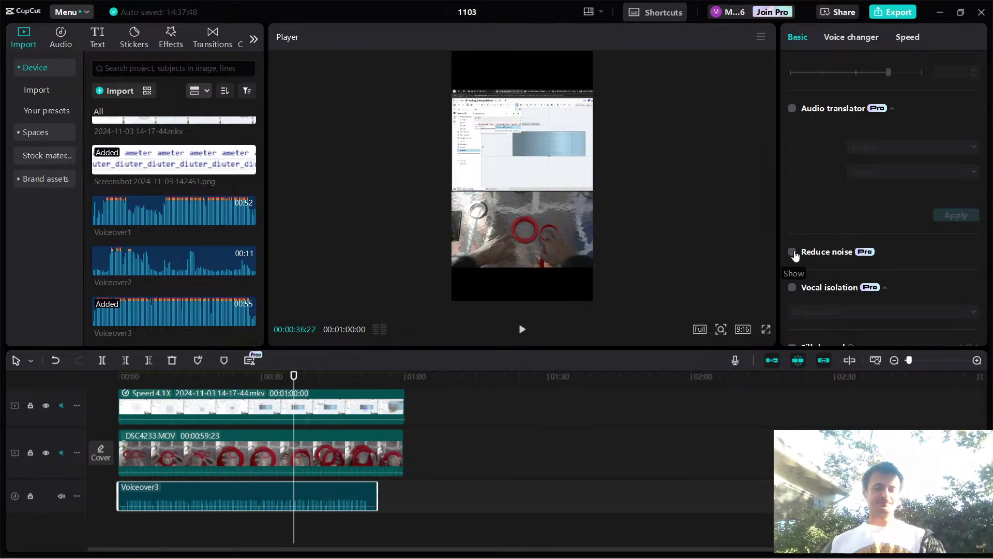
Switch to Bambu Studio to check the printing progress of "stand - Part 1".
{"action": "key", "text": "alt+Tab"}
{"action": "left_click", "coordinate": [718, 356]}
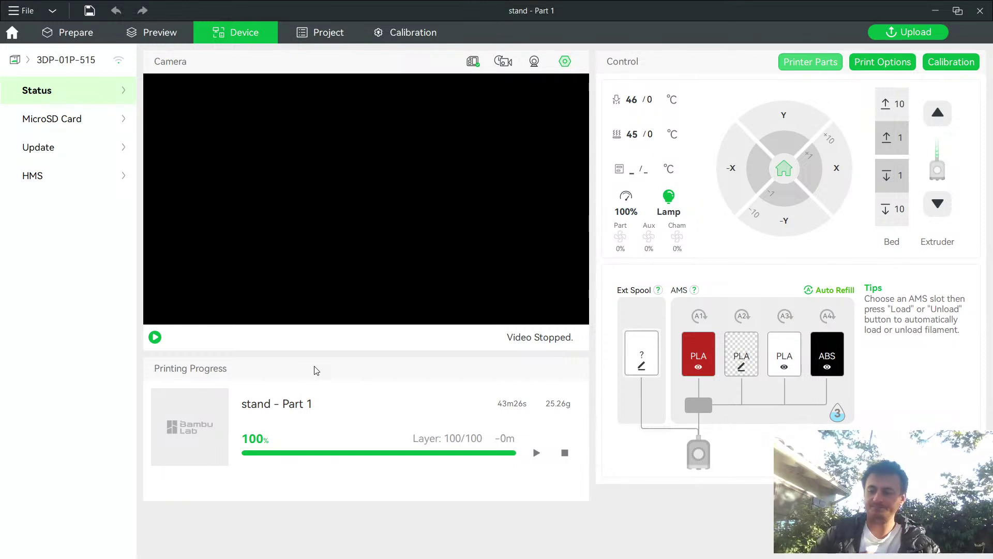
Switch to Onshape in the browser and show Variable Studio 1 of the pan_tilt document.
{"action": "key", "text": "alt+Tab"}
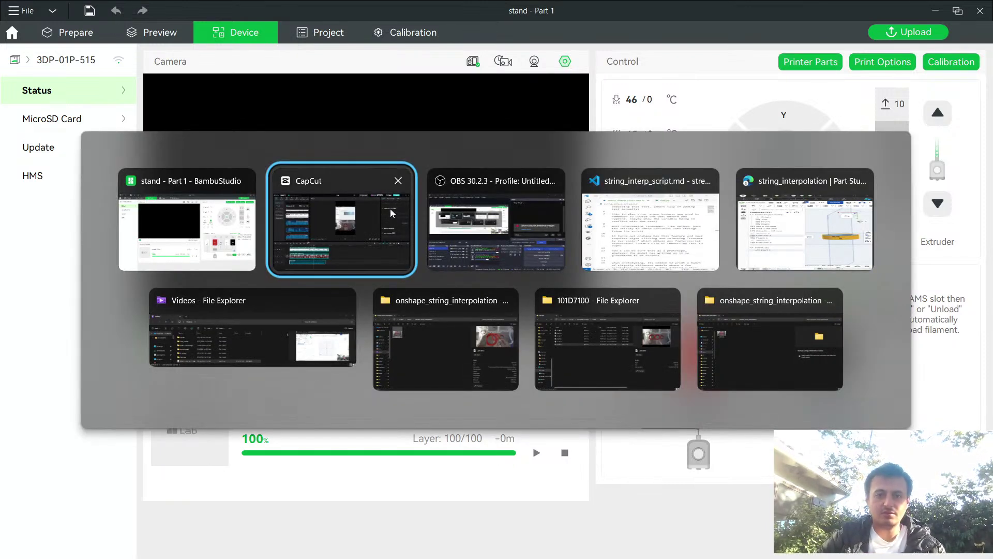
{"action": "left_click", "coordinate": [739, 221]}
{"action": "left_click", "coordinate": [287, 10]}
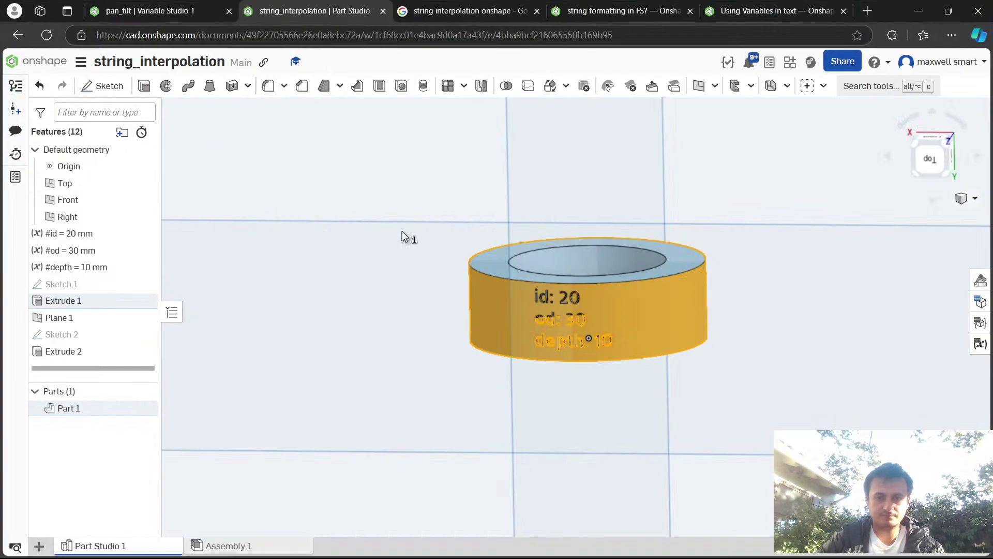
{"action": "key", "text": "alt+Tab"}
{"action": "left_click", "coordinate": [200, 234]}
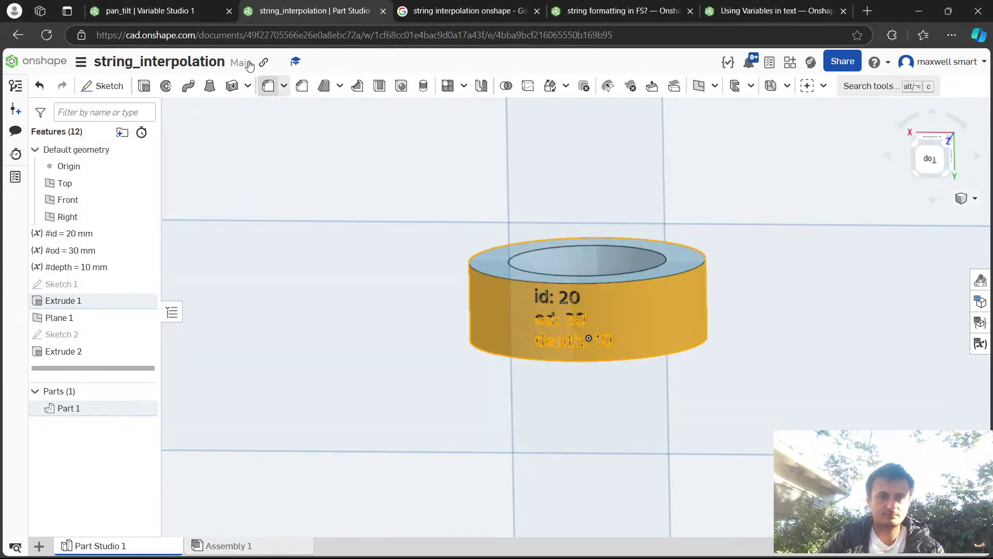
{"action": "left_click", "coordinate": [155, 10]}
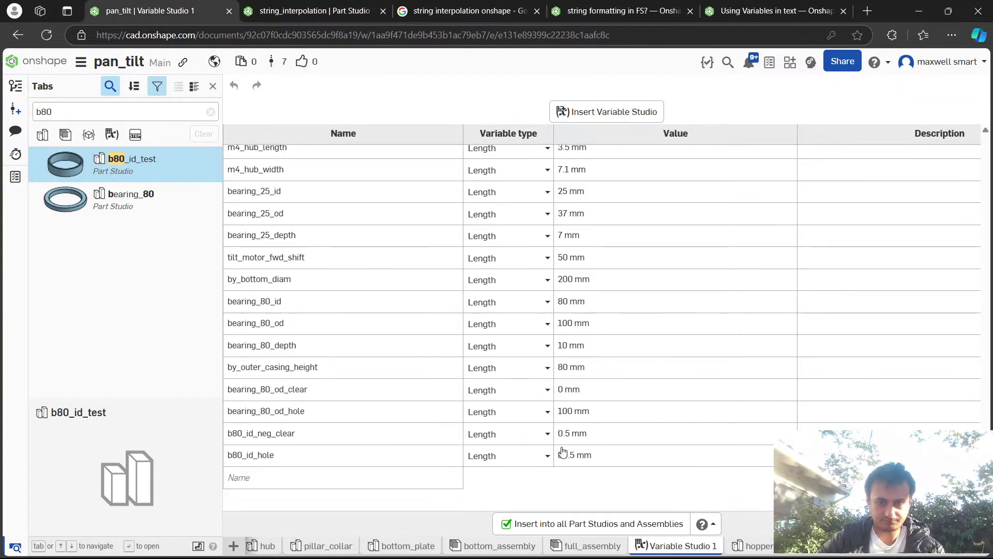
Set the b80_id_neg_clear variable in Variable Studio 1 to 0.1 mm.
{"action": "left_click", "coordinate": [599, 439]}
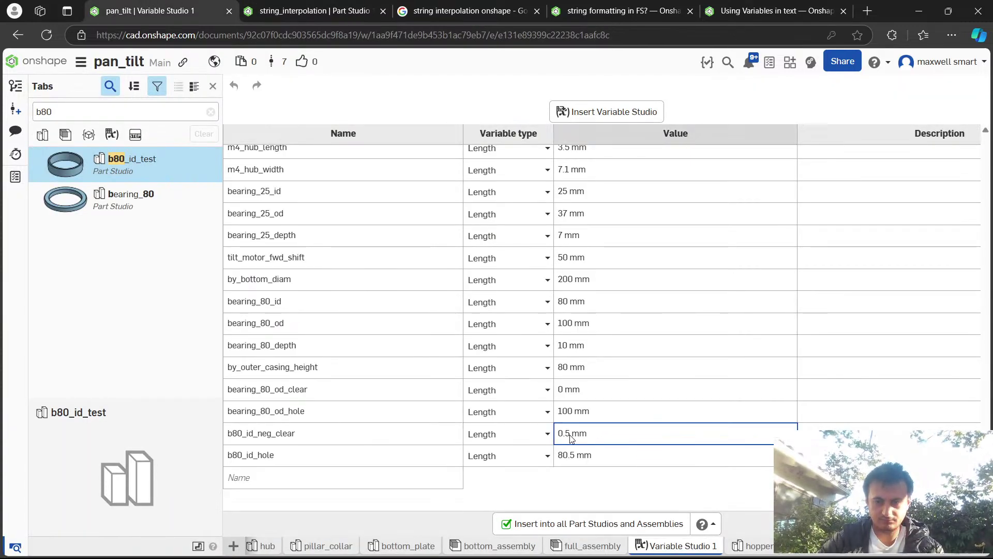
{"action": "left_click_drag", "start_coordinate": [571, 438], "coordinate": [561, 435]}
{"action": "key", "text": "BackSpace"}
{"action": "type", "text": "."}
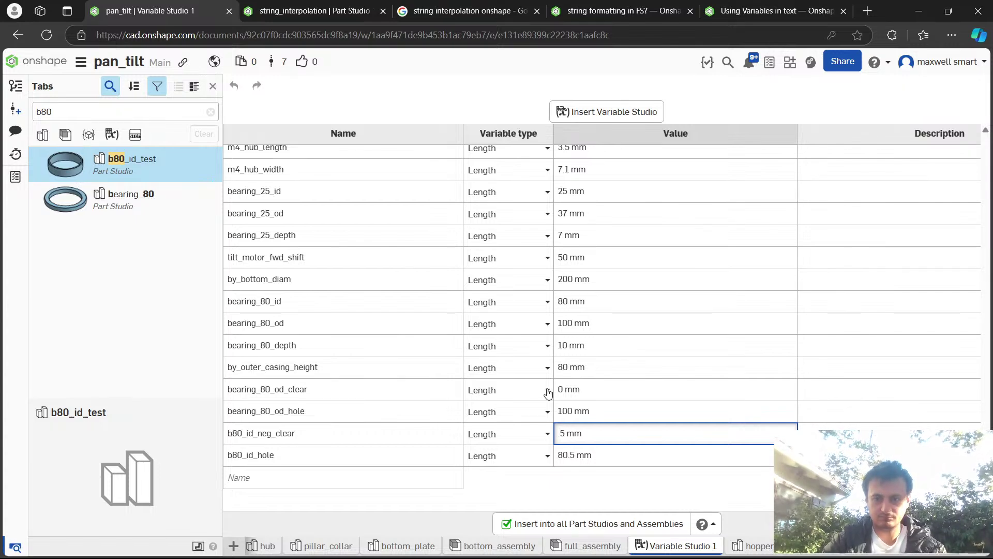
{"action": "key", "text": "BackSpace"}
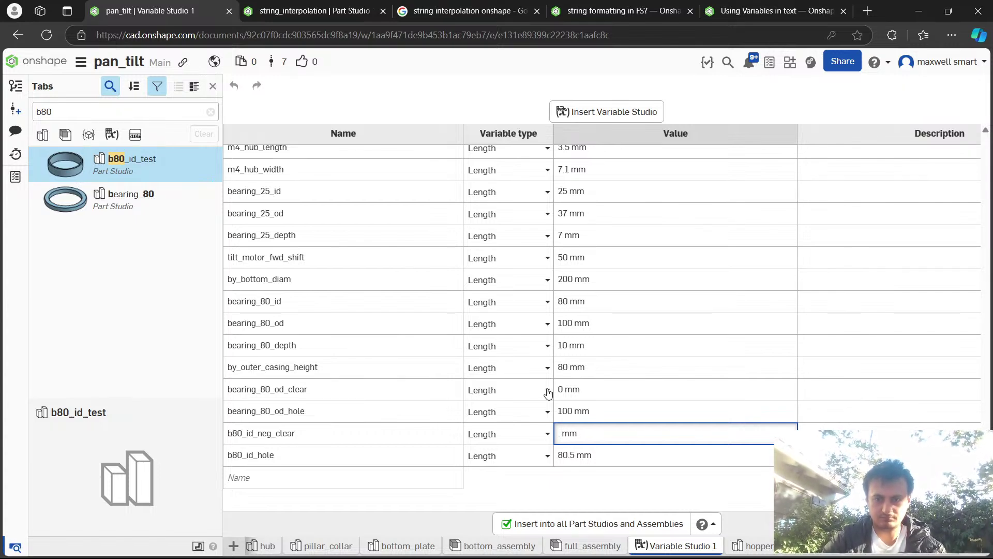
{"action": "type", "text": "1"}
{"action": "key", "text": "Return"}
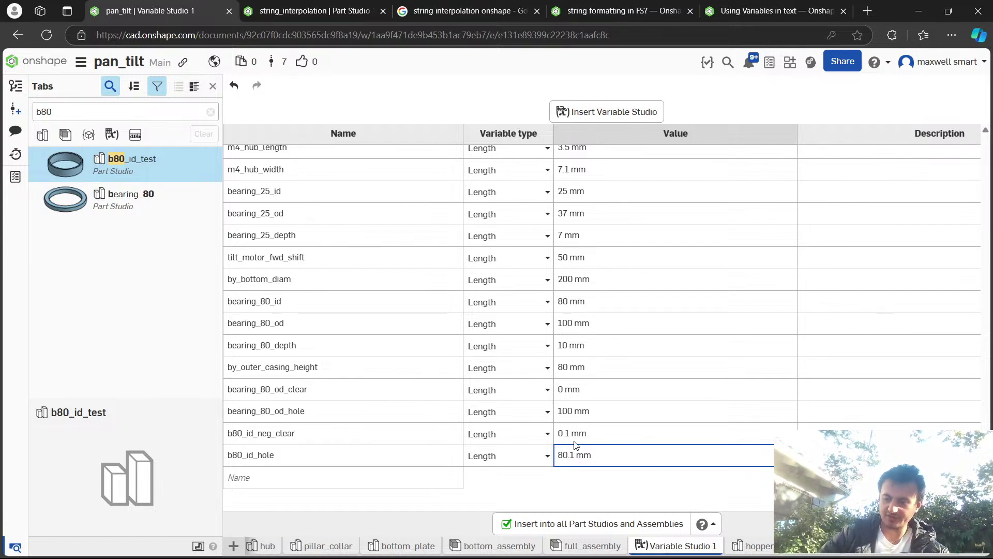
Open the b80_id_test Part Studio in a new browser tab and inspect the ID text engraved on the ring.
{"action": "key", "text": "alt+Tab"}
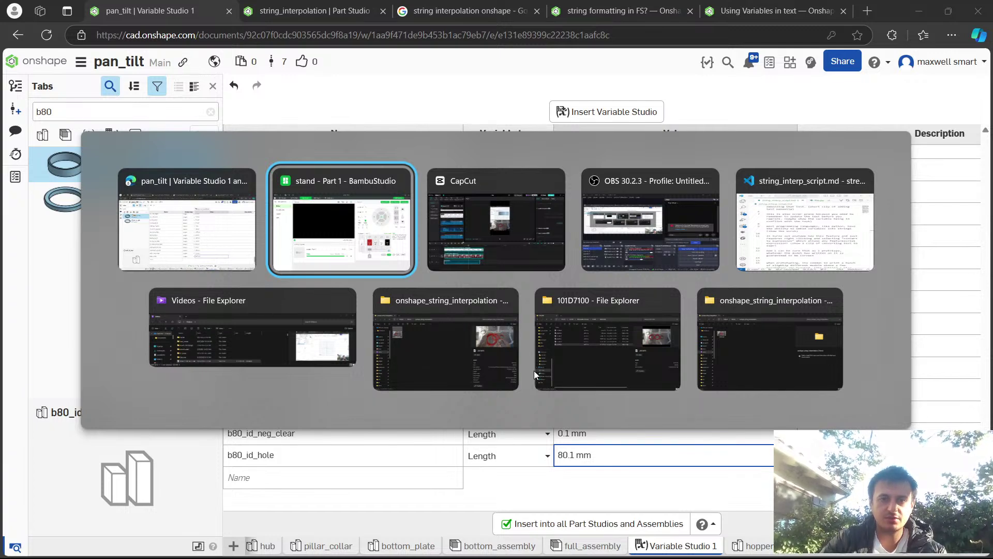
{"action": "key", "text": "alt+shift+Tab"}
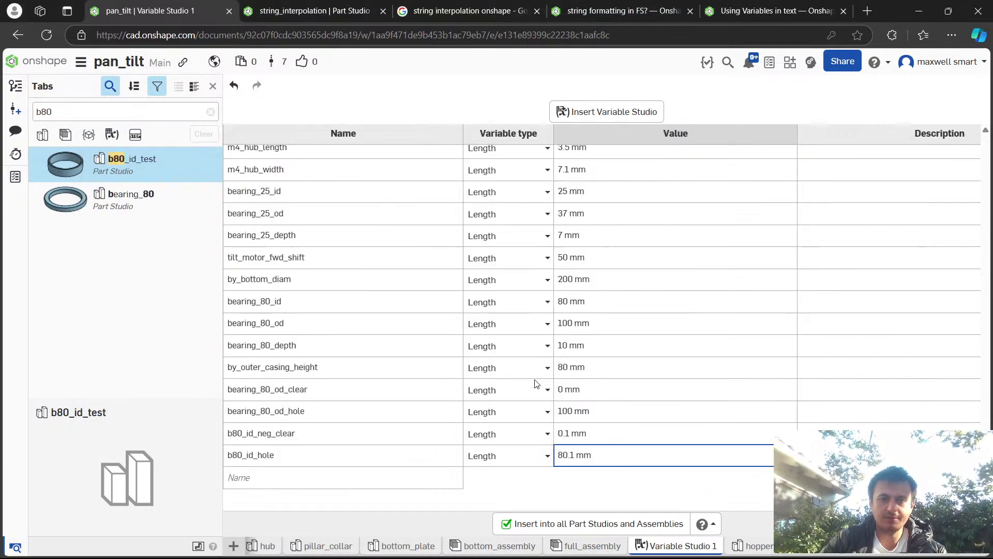
{"action": "left_click", "coordinate": [344, 4]}
{"action": "left_click", "coordinate": [163, 12]}
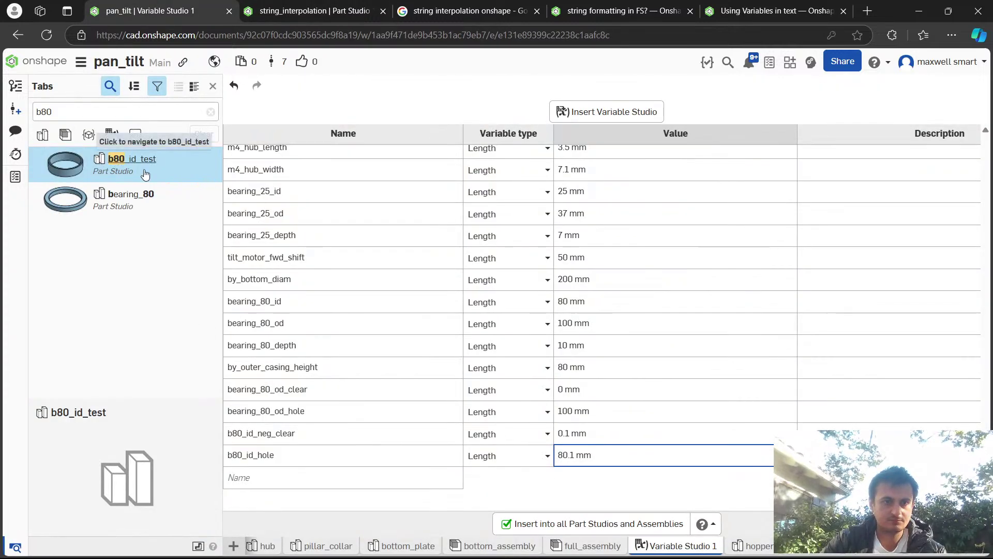
{"action": "right_click", "coordinate": [126, 167]}
{"action": "left_click", "coordinate": [177, 203]}
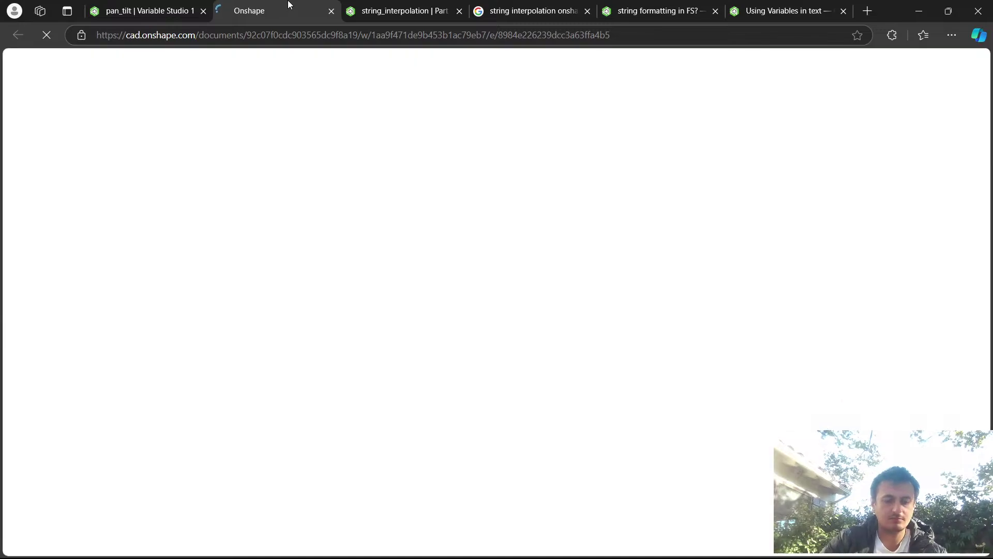
{"action": "key", "text": "alt+Tab"}
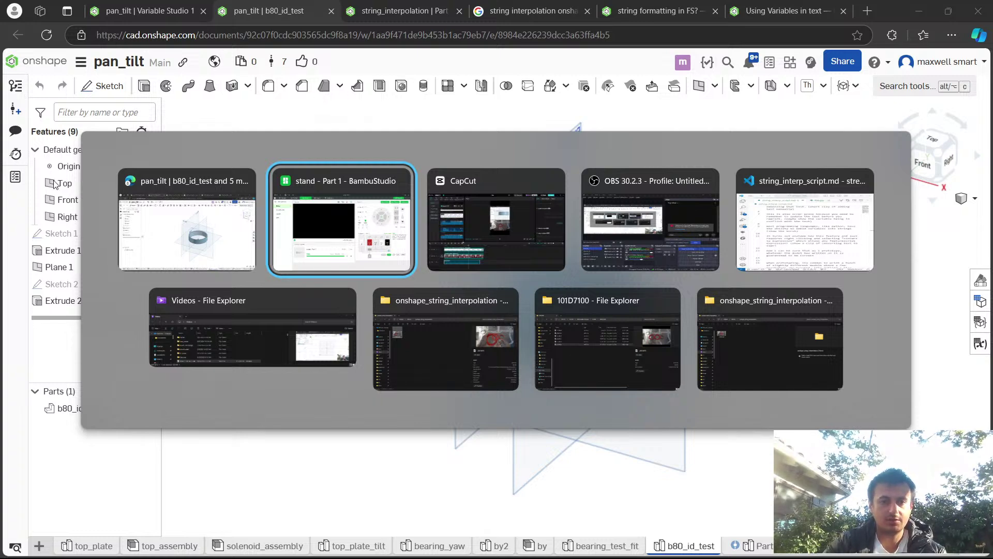
{"action": "left_click", "coordinate": [211, 231]}
{"action": "left_click_drag", "start_coordinate": [601, 348], "coordinate": [611, 331]}
{"action": "scroll", "coordinate": [611, 330], "scroll_direction": "up", "scroll_amount": 5}
{"action": "left_click_drag", "start_coordinate": [515, 323], "coordinate": [654, 315]}
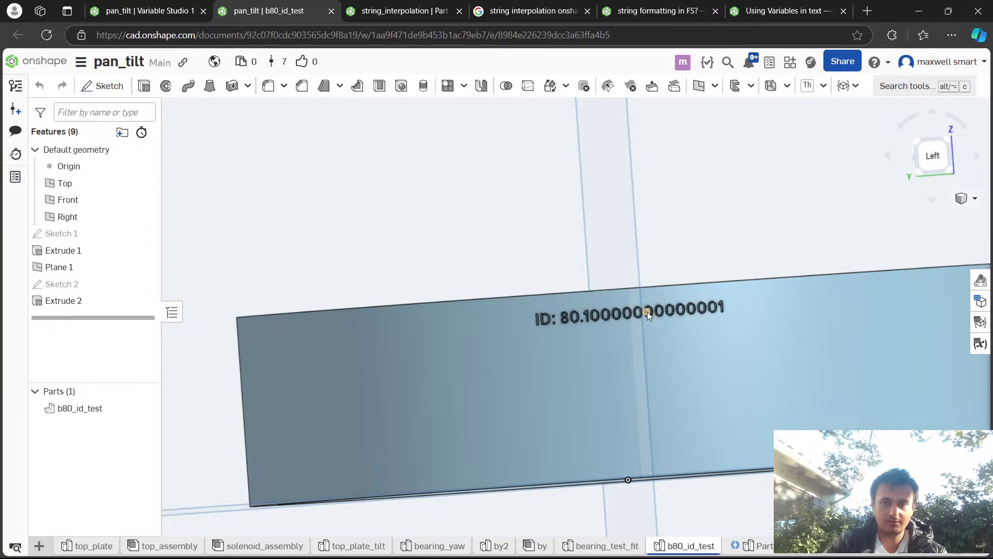
{"action": "mouse_move", "coordinate": [685, 329]}
{"action": "left_mouse_down"}
{"action": "mouse_move", "coordinate": [678, 347]}
{"action": "mouse_move", "coordinate": [694, 343]}
{"action": "mouse_move", "coordinate": [673, 339]}
{"action": "left_mouse_up"}
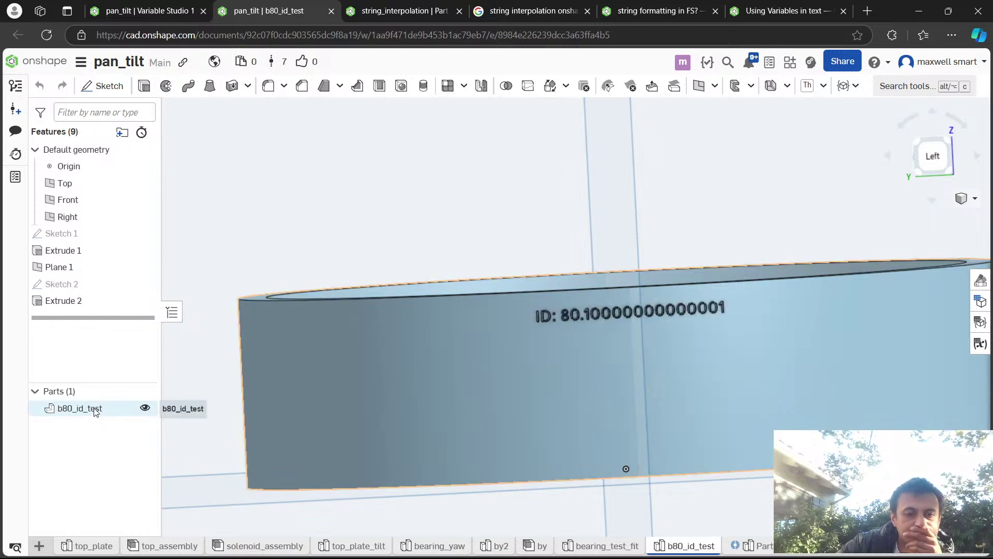
Edit Sketch 2's ID text expression, inserting the roundToPrecision function and its opening parenthesis directly before #b80_id_hole.
{"action": "double_click", "coordinate": [75, 284]}
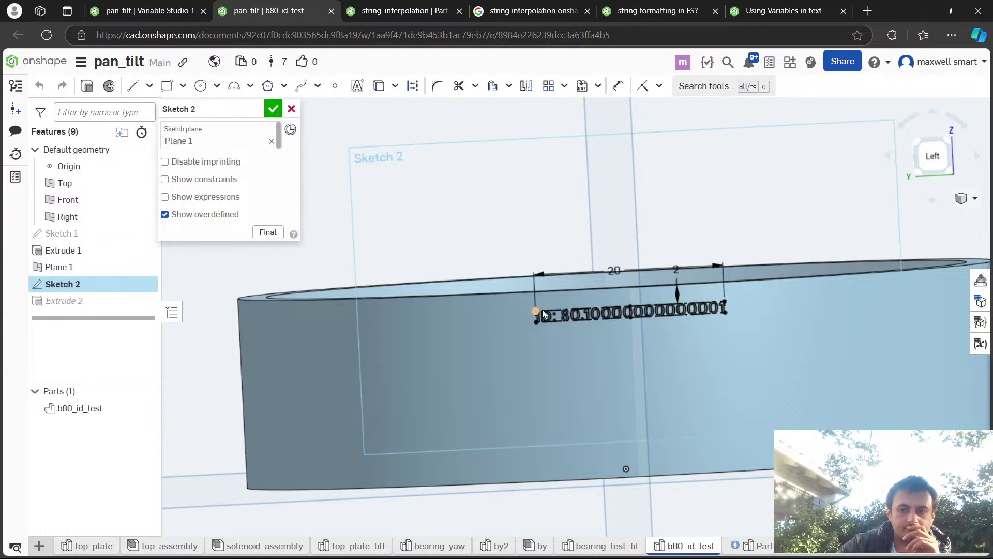
{"action": "right_click", "coordinate": [558, 310]}
{"action": "left_click", "coordinate": [575, 333]}
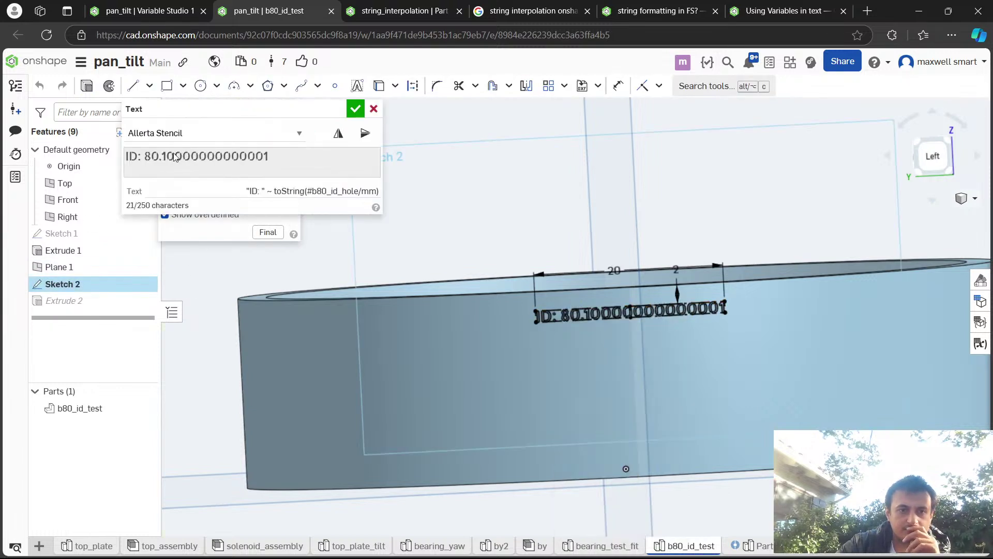
{"action": "left_click", "coordinate": [313, 191]}
{"action": "left_click", "coordinate": [309, 191]}
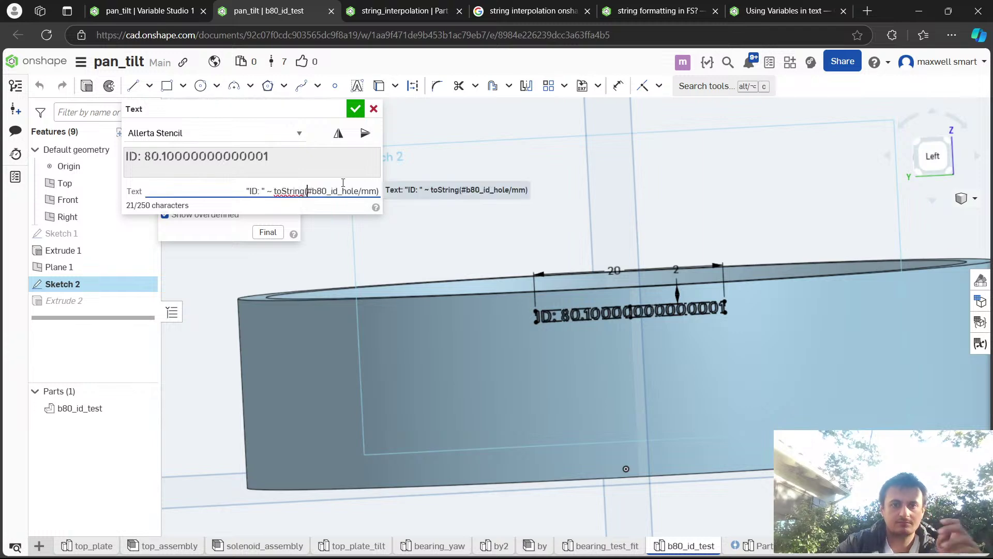
{"action": "type", "text": "round"}
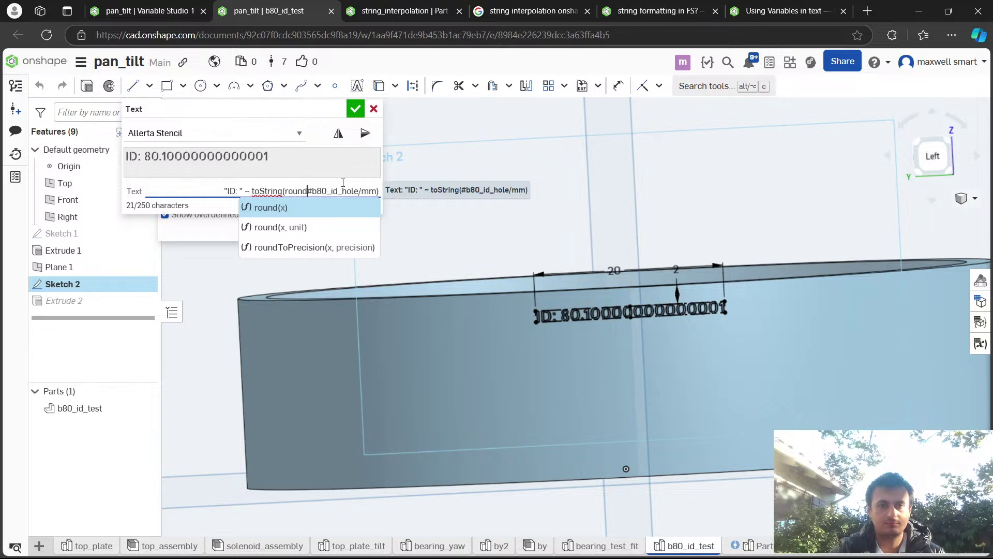
{"action": "key", "text": "Down"}
{"action": "key", "text": "Down"}
{"action": "key", "text": "Return"}
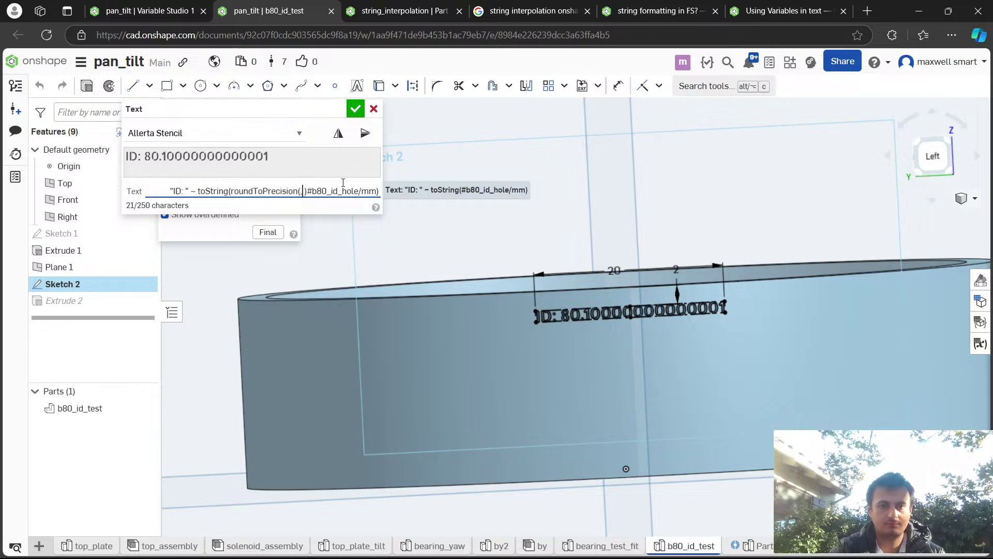
{"action": "key", "text": "Right"}
{"action": "key", "text": "BackSpace"}
{"action": "key", "text": "BackSpace"}
{"action": "key", "text": "BackSpace"}
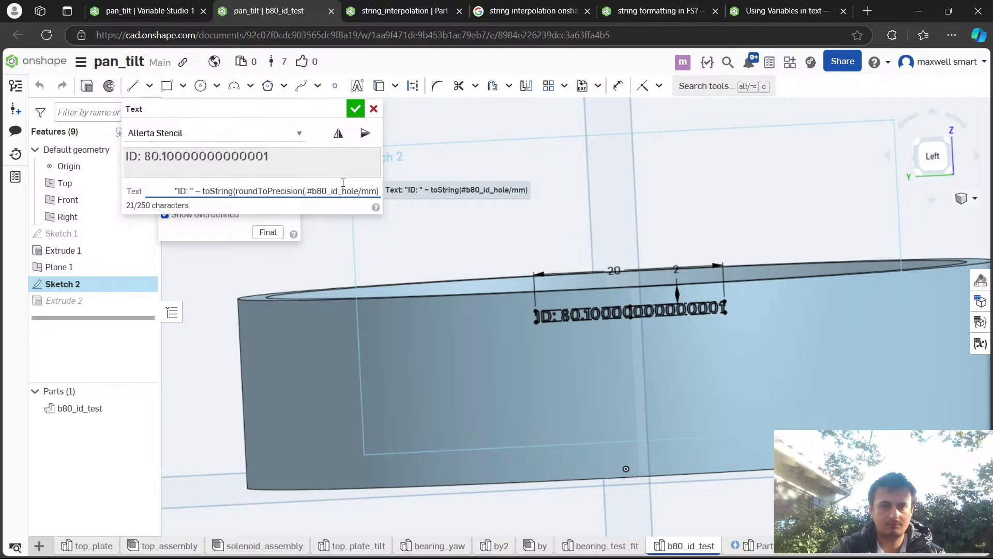
Append a precision argument of 4 and a closing parenthesis to the end of the ID text expression.
{"action": "key", "text": "Right"}
{"action": "key", "text": "Right"}
{"action": "key", "text": "Right"}
{"action": "key", "text": "Right"}
{"action": "key", "text": "Right"}
{"action": "key", "text": "Right"}
{"action": "key", "text": "Right"}
{"action": "key", "text": "Right"}
{"action": "key", "text": "Right"}
{"action": "key", "text": "Right"}
{"action": "key", "text": "Right"}
{"action": "key", "text": "Right"}
{"action": "key", "text": "Right"}
{"action": "key", "text": "Right"}
{"action": "key", "text": "Right"}
{"action": "key", "text": "Right"}
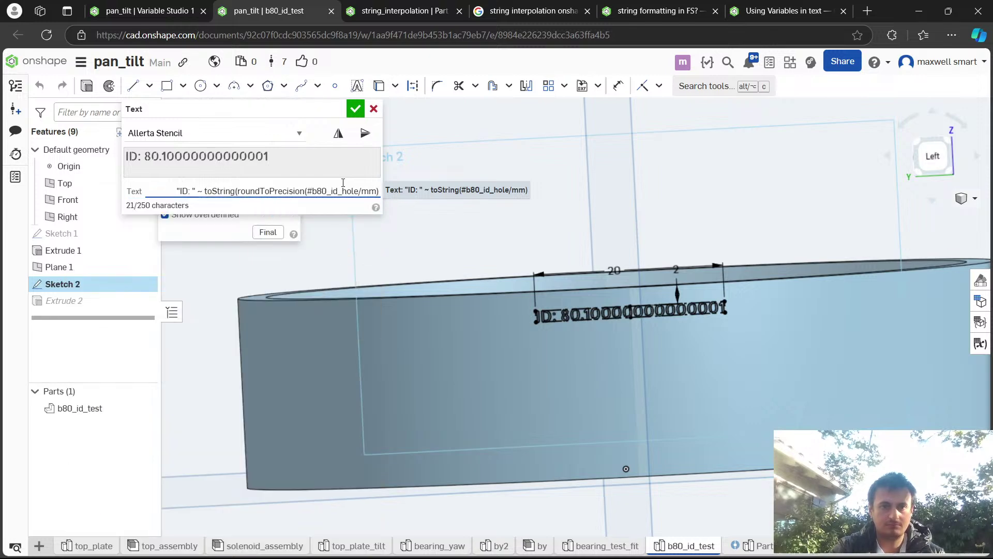
{"action": "type", "text": ",4)"}
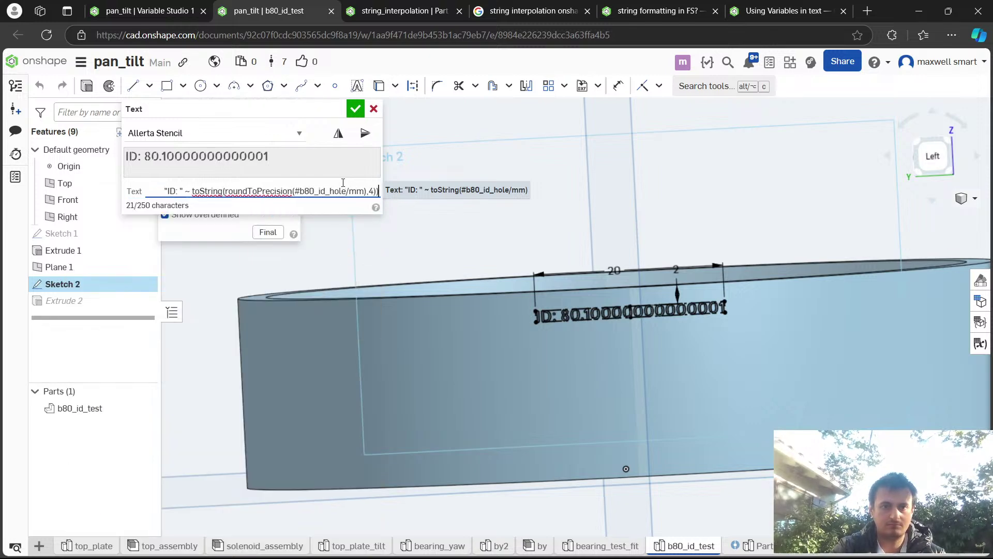
{"action": "key", "text": "Return"}
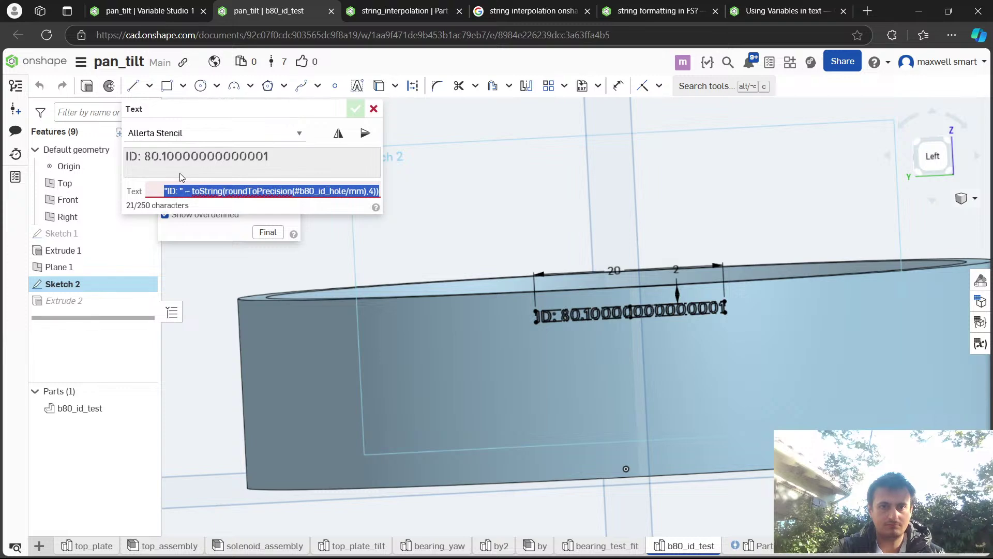
Remove the extra parenthesis after mm so the expression ends in toString(roundToPrecision(#b80_id_hole/mm,4)), and accept the text and Sketch 2.
{"action": "left_click", "coordinate": [208, 191]}
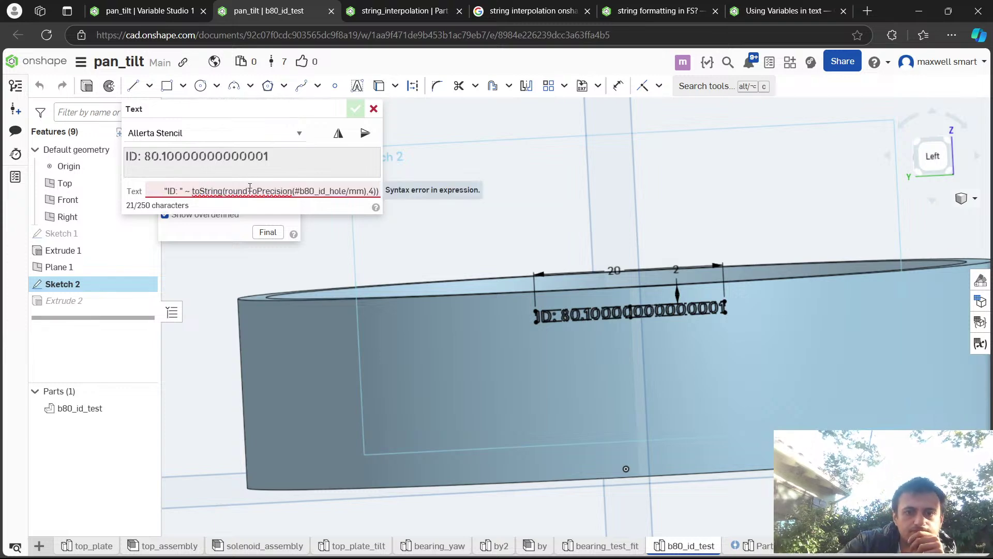
{"action": "left_click", "coordinate": [364, 191]}
{"action": "type", "text": ")"}
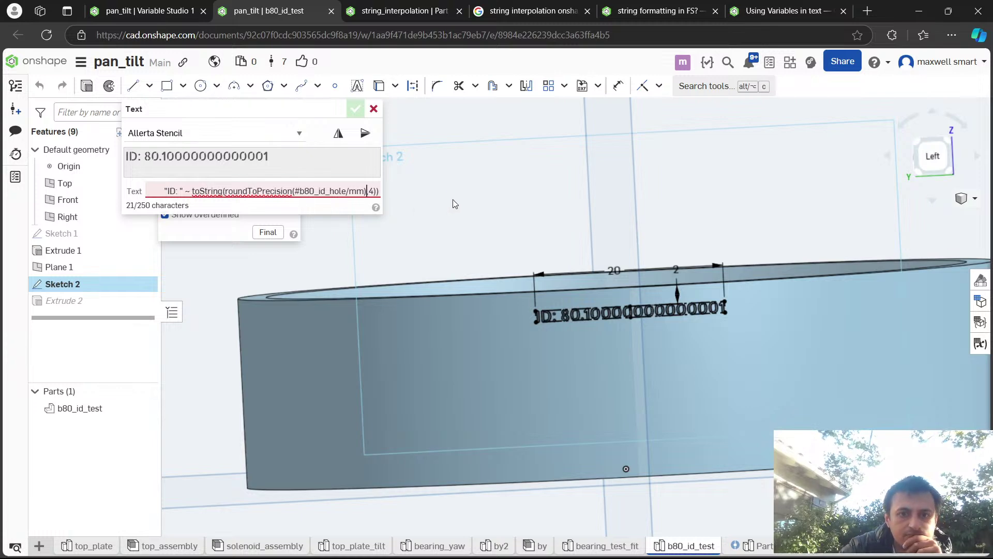
{"action": "key", "text": "BackSpace"}
{"action": "key", "text": "Escape"}
{"action": "key", "text": "Return"}
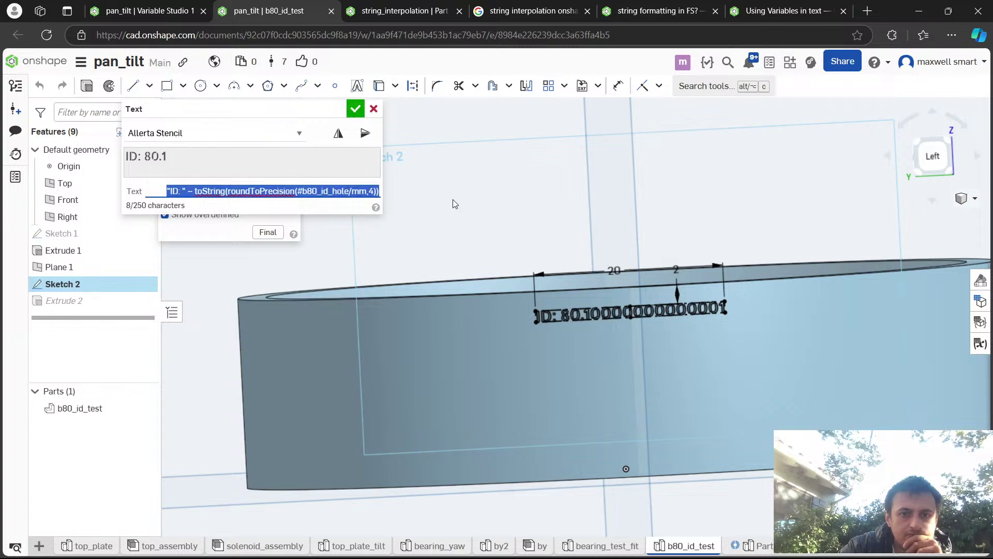
{"action": "left_click", "coordinate": [354, 107]}
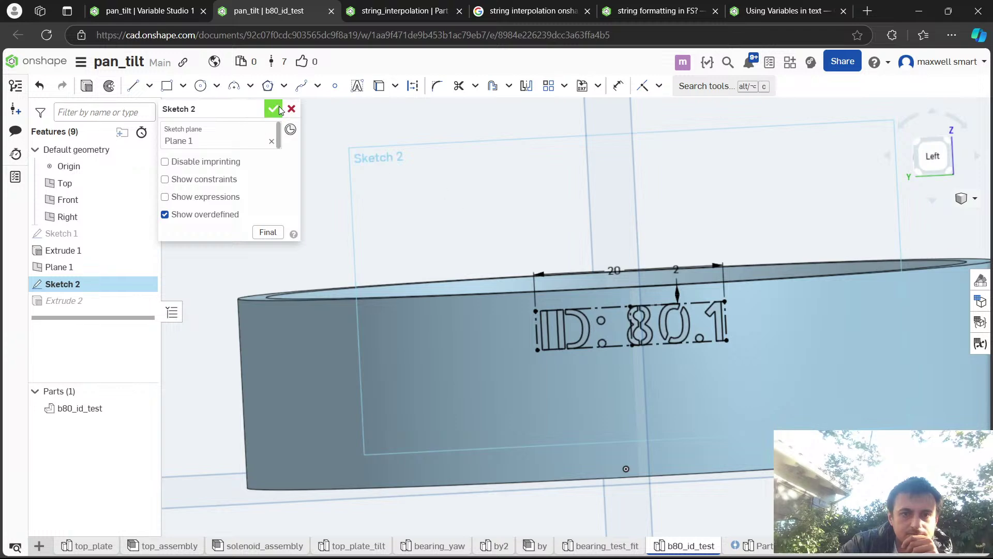
{"action": "left_click", "coordinate": [273, 108]}
{"action": "key", "text": "shift+3"}
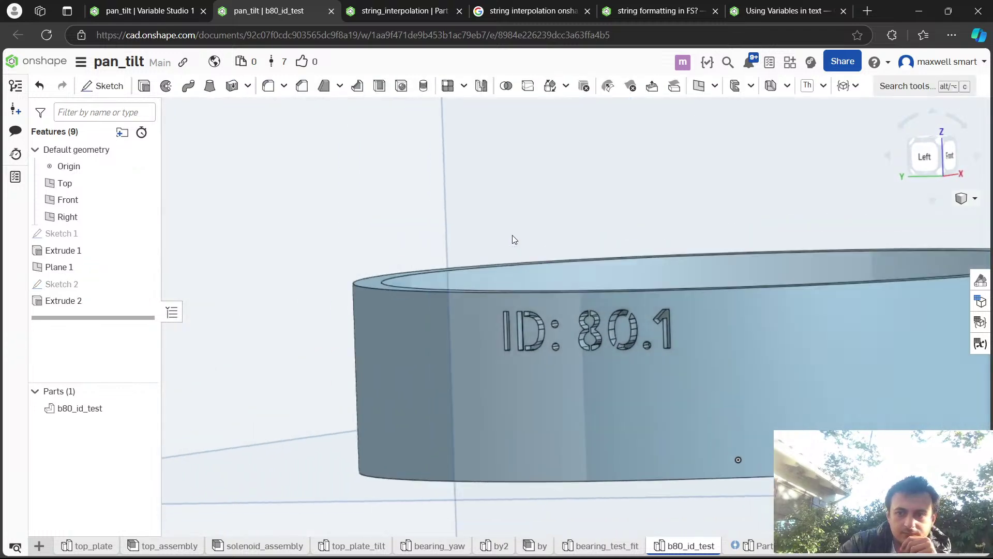
Review the definitions of Sketch 2 and the Extrude 2 text cut on the ring.
{"action": "left_click", "coordinate": [87, 409]}
{"action": "right_click", "coordinate": [87, 409]}
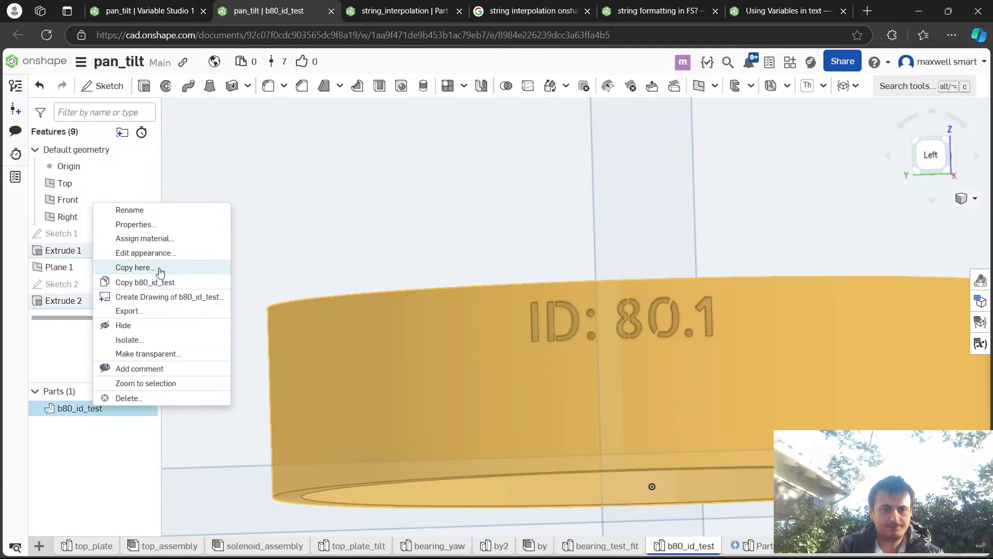
{"action": "left_click", "coordinate": [54, 310]}
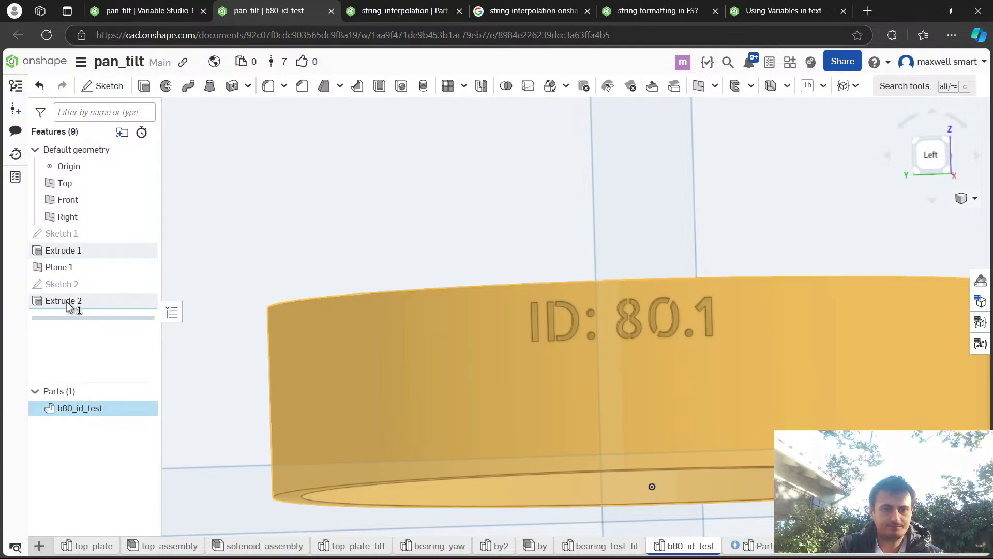
{"action": "double_click", "coordinate": [69, 285]}
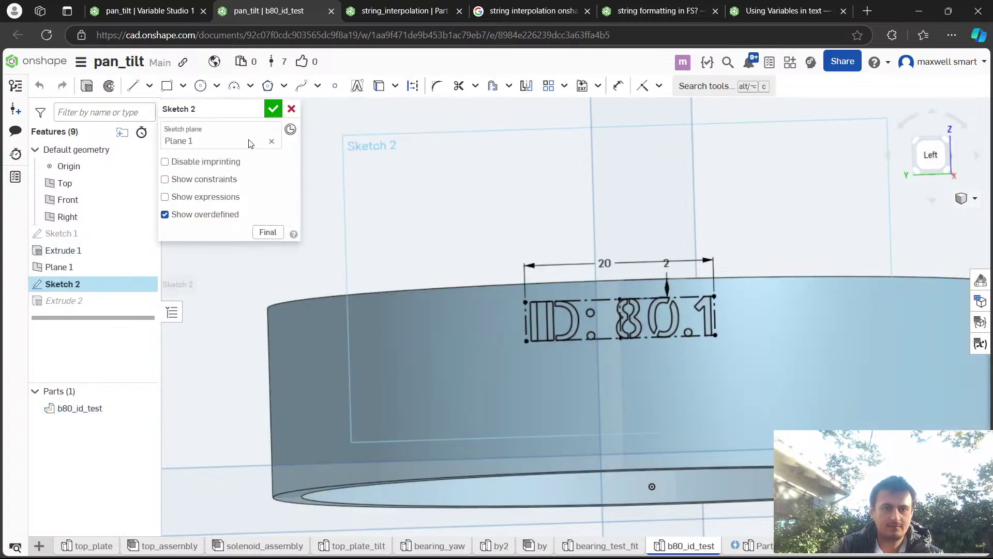
{"action": "left_click", "coordinate": [276, 109]}
{"action": "double_click", "coordinate": [76, 307]}
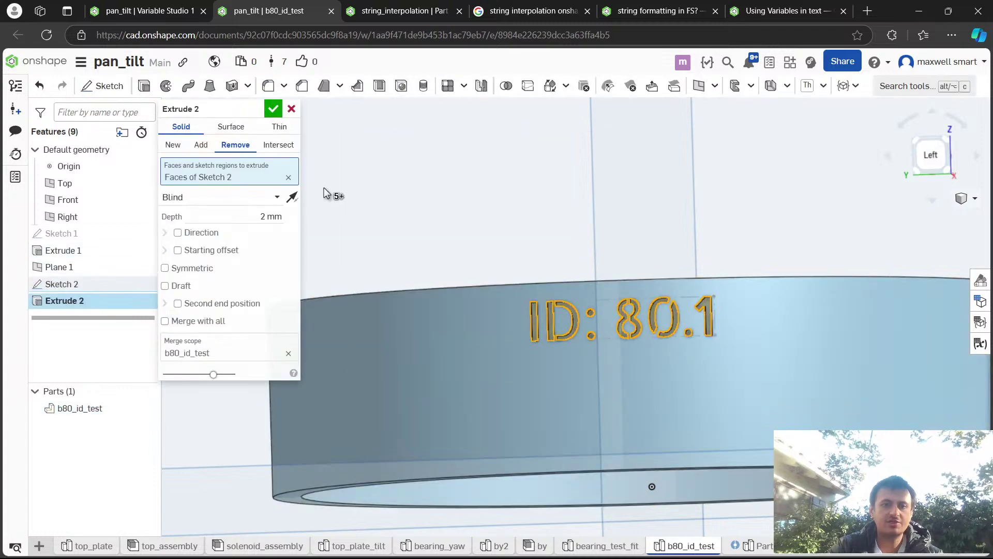
{"action": "right_click", "coordinate": [532, 318]}
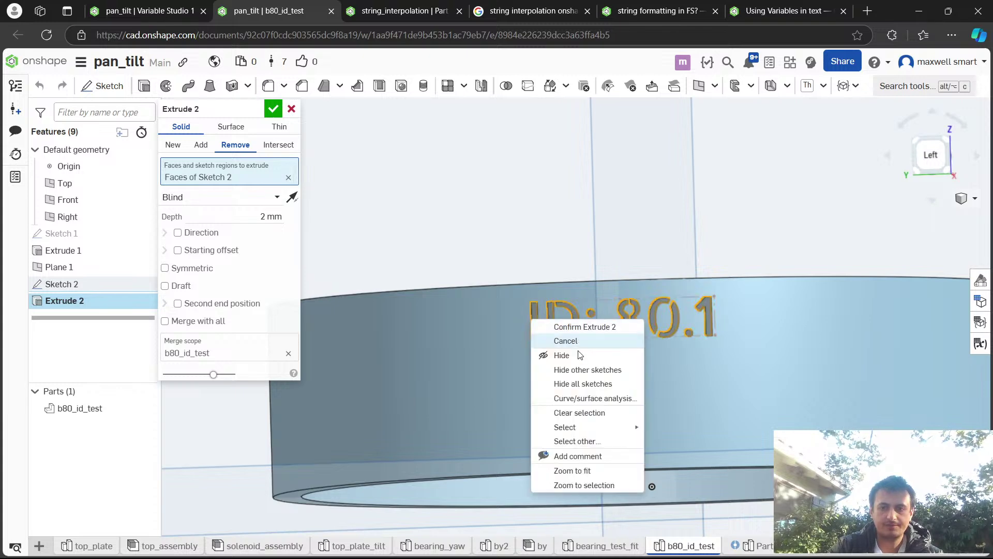
{"action": "left_click", "coordinate": [292, 108]}
Export the b80_id_test part as a STEP file named "b80_id_test - b80_id_test_80_1".
{"action": "right_click", "coordinate": [87, 414]}
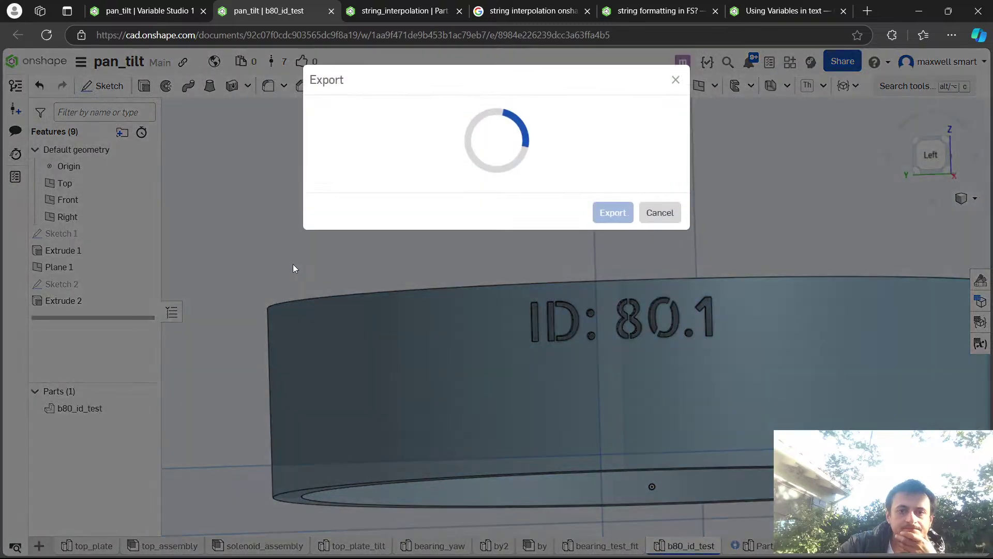
{"action": "left_click", "coordinate": [477, 133]}
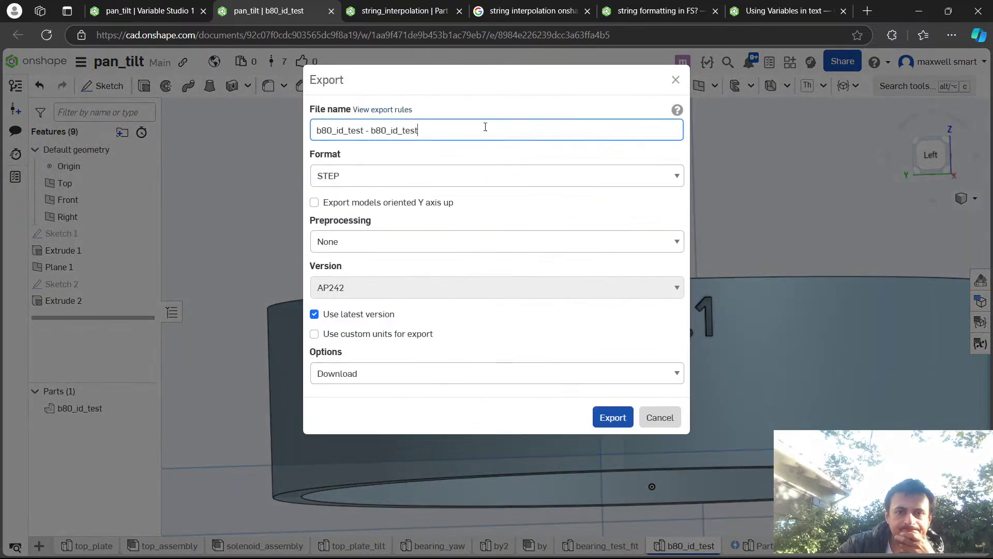
{"action": "type", "text": "_80_1"}
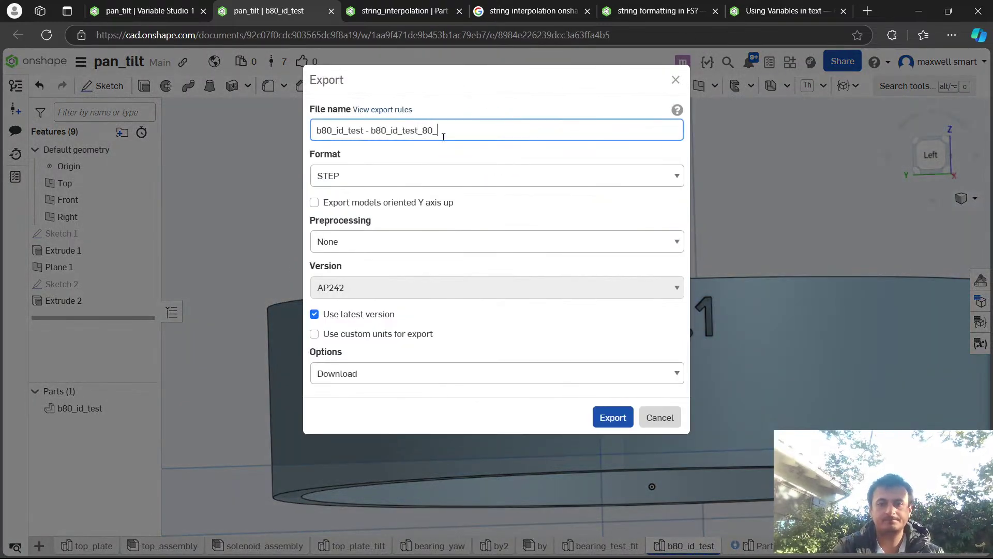
{"action": "key", "text": "Return"}
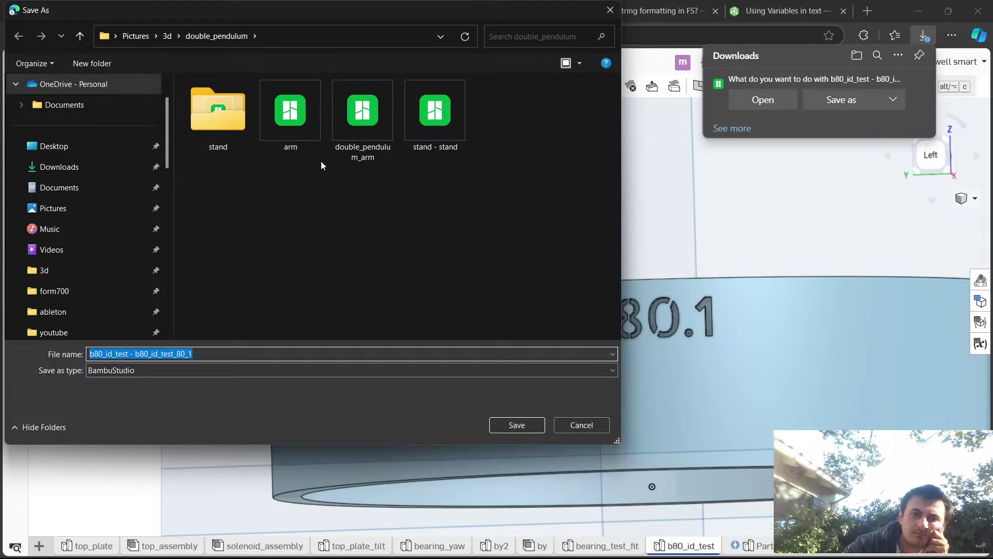
Save the exported STEP file in the onshape folder inside Pictures, 3d, ball_shooter.
{"action": "left_click", "coordinate": [166, 36]}
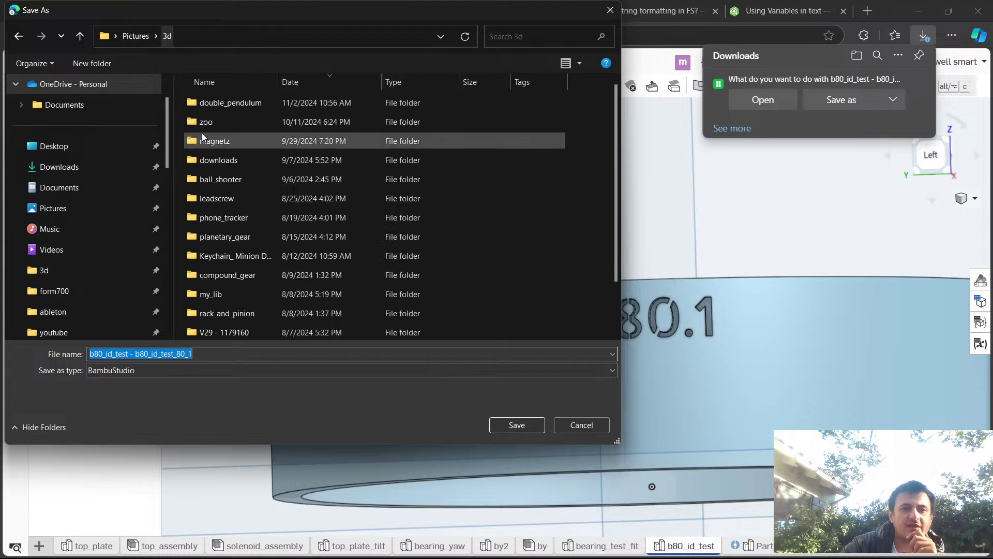
{"action": "double_click", "coordinate": [244, 179]}
{"action": "left_click", "coordinate": [169, 35]}
{"action": "left_click", "coordinate": [299, 80]}
{"action": "left_click", "coordinate": [299, 81]}
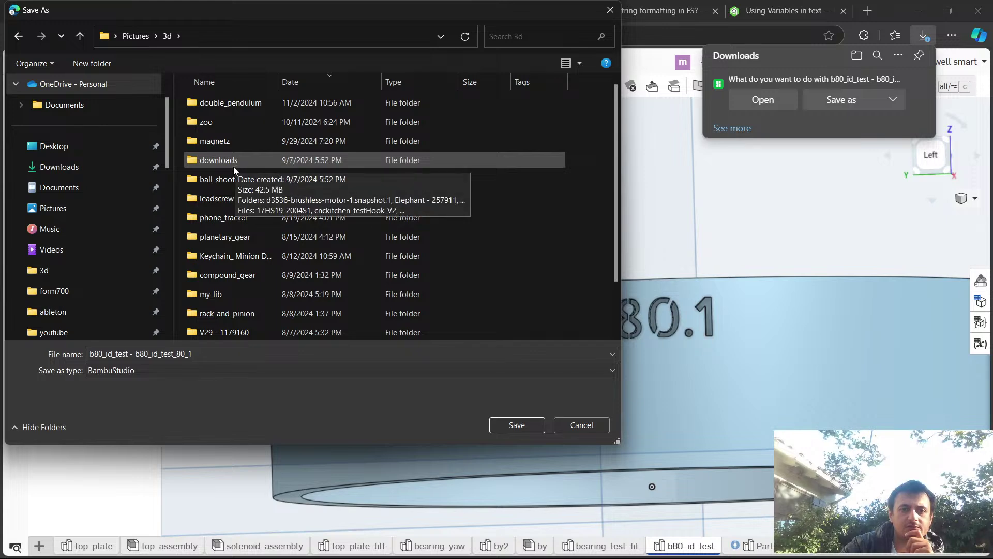
{"action": "left_click", "coordinate": [230, 180]}
{"action": "double_click", "coordinate": [230, 179]}
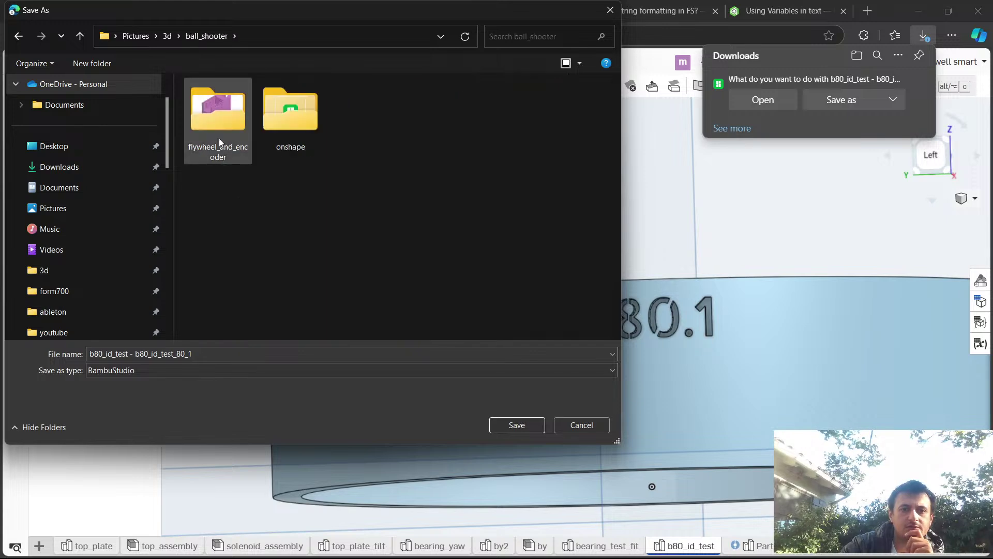
{"action": "double_click", "coordinate": [295, 135]}
{"action": "left_click", "coordinate": [499, 420]}
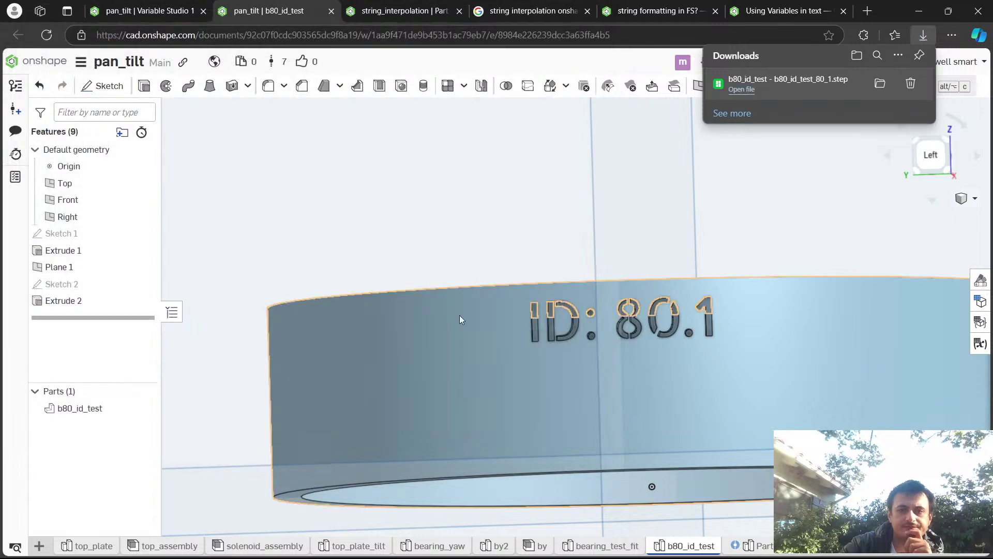
In the pan_tilt document's Variable Studio 1, set b80_id_neg_clear to 0.2 mm.
{"action": "key", "text": "ctrl+shift+Tab"}
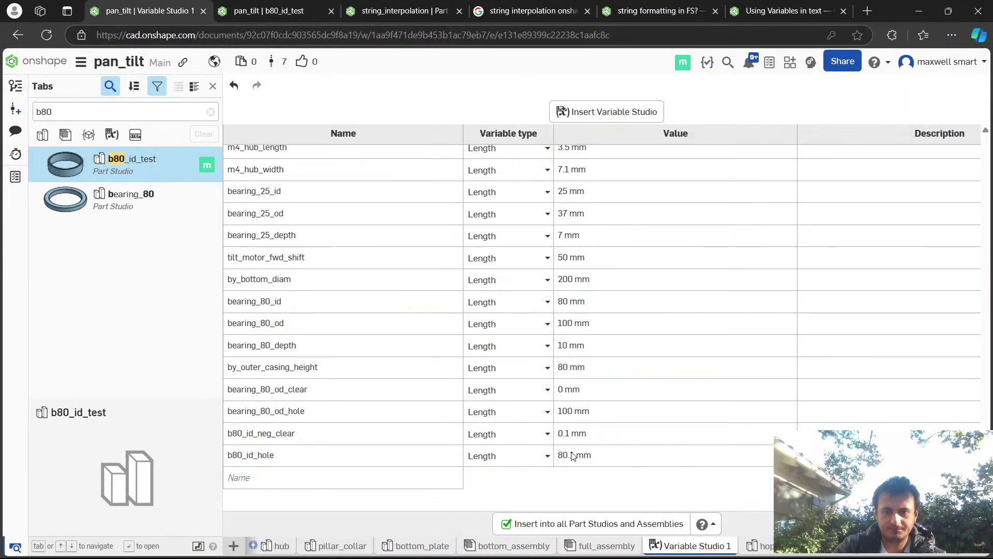
{"action": "left_click", "coordinate": [614, 458]}
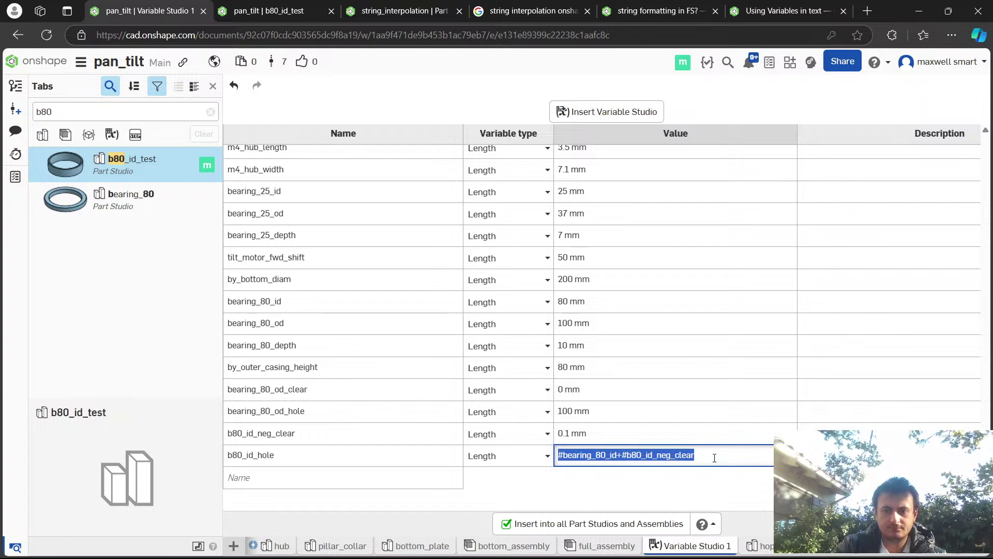
{"action": "left_click", "coordinate": [715, 458]}
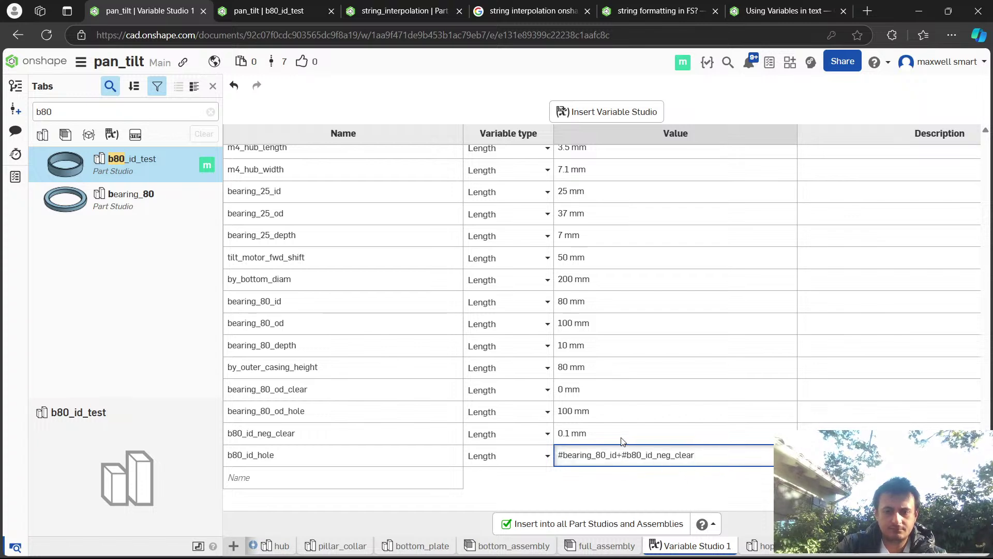
{"action": "left_click", "coordinate": [594, 435]}
{"action": "double_click", "coordinate": [572, 436]}
{"action": "type", "text": "1"}
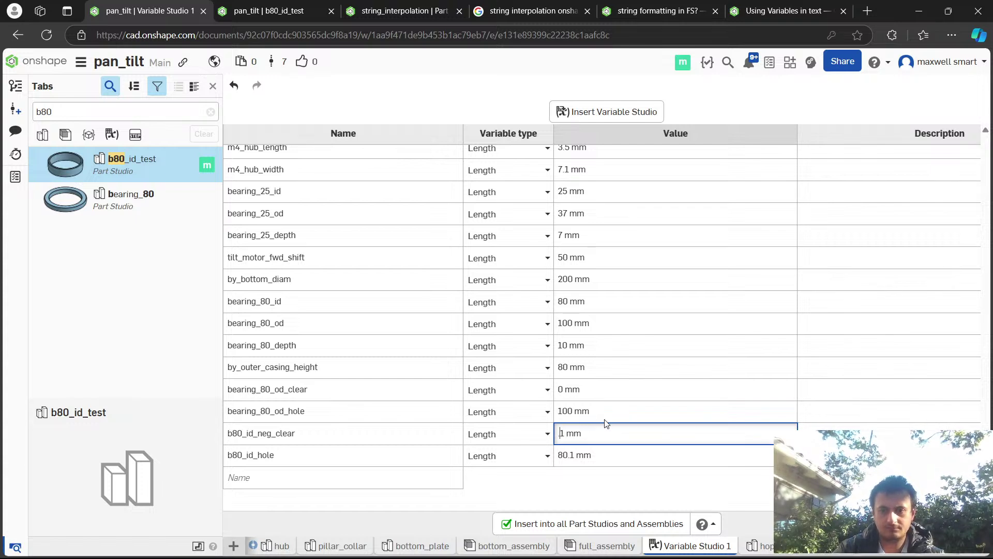
{"action": "key", "text": "Return"}
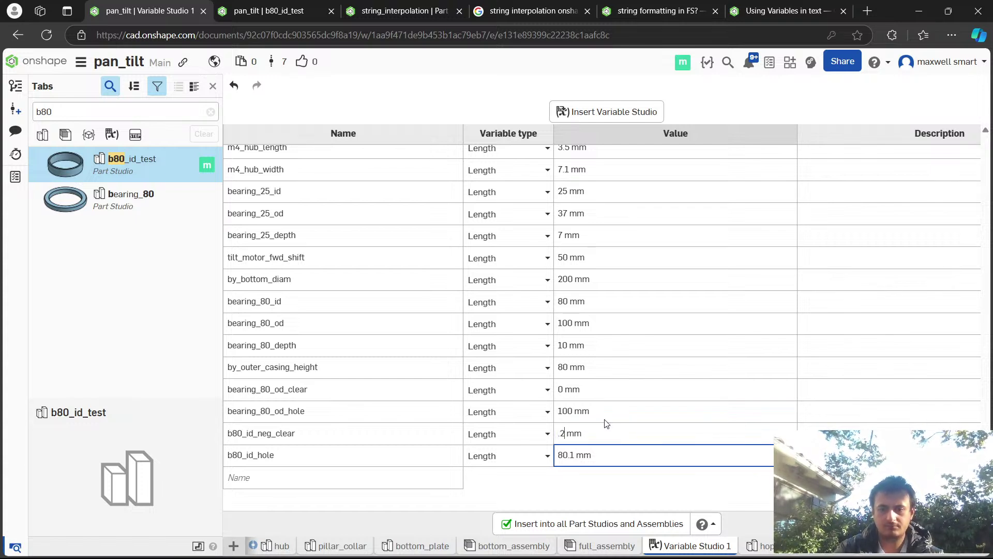
Export the updated b80_id_test ring as STEP file "b80_id_test - b80_id_test_80_2" and save it in the onshape folder.
{"action": "left_click", "coordinate": [259, 11]}
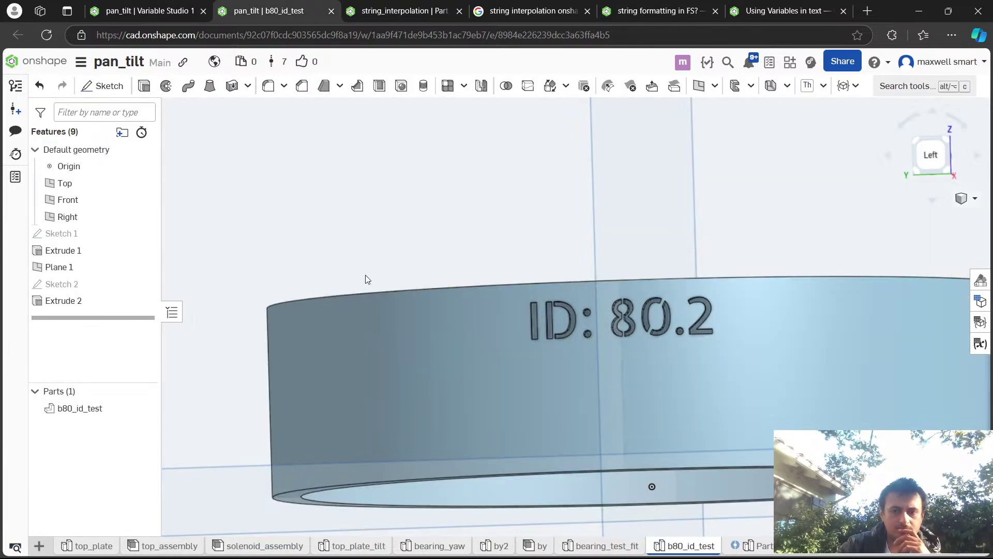
{"action": "key", "text": "f"}
{"action": "left_click", "coordinate": [163, 8]}
{"action": "left_click", "coordinate": [271, 11]}
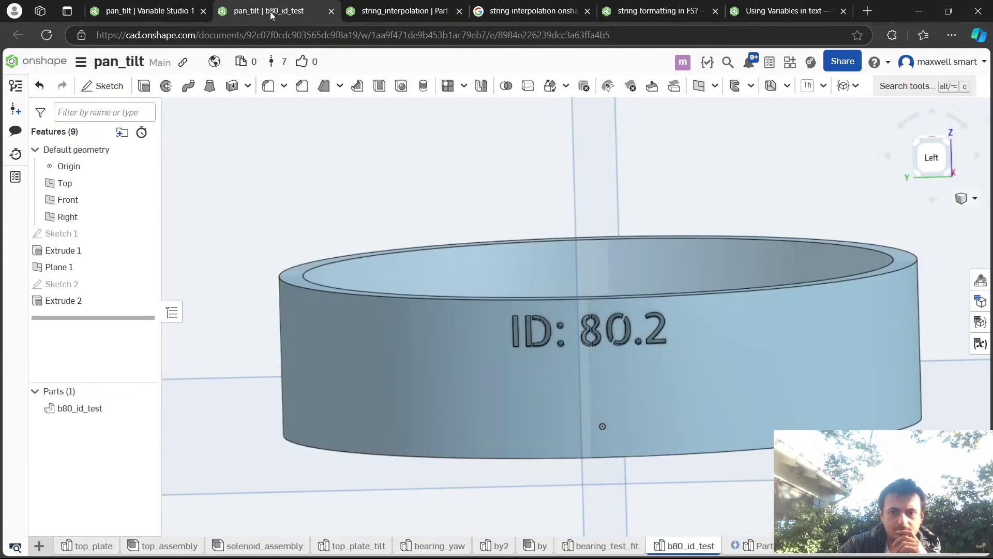
{"action": "right_click", "coordinate": [80, 409]}
{"action": "left_click", "coordinate": [144, 311]}
{"action": "type", "text": "_80_2"}
{"action": "key", "text": "Return"}
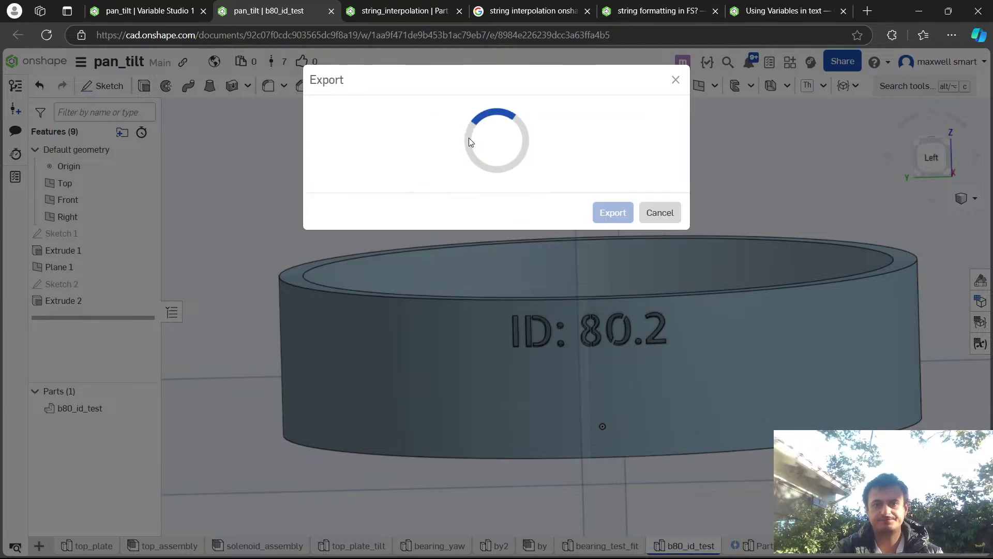
{"action": "left_click", "coordinate": [149, 10]}
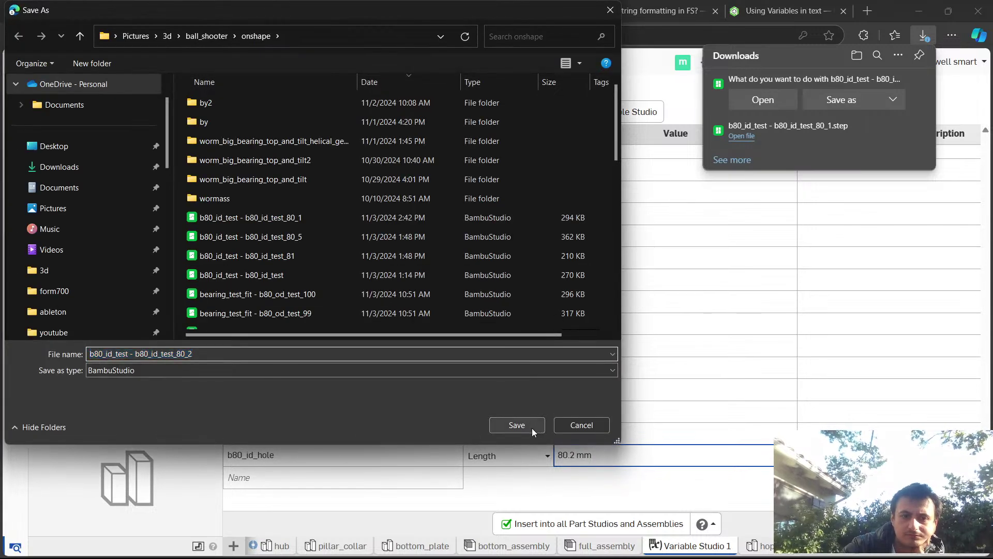
{"action": "left_click", "coordinate": [532, 428]}
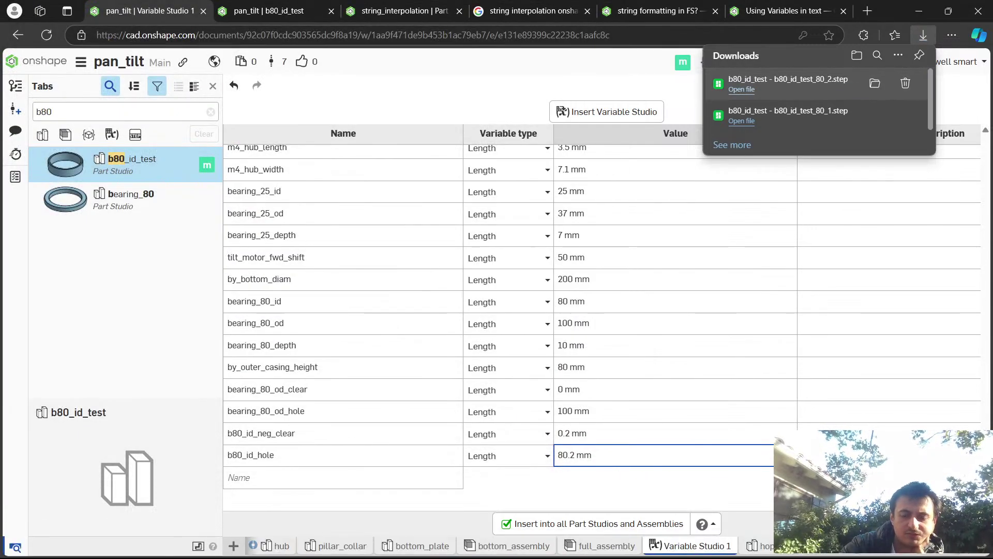
Switch to Bambu Studio's plate preparation and delete both old rings from the build plate.
{"action": "left_click", "coordinate": [707, 550]}
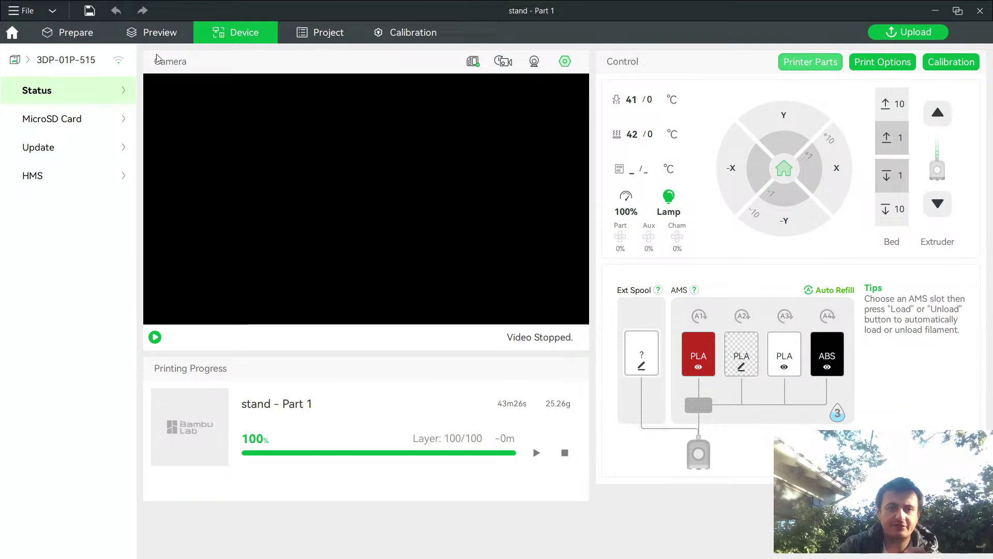
{"action": "left_click", "coordinate": [72, 33]}
{"action": "left_click", "coordinate": [548, 222]}
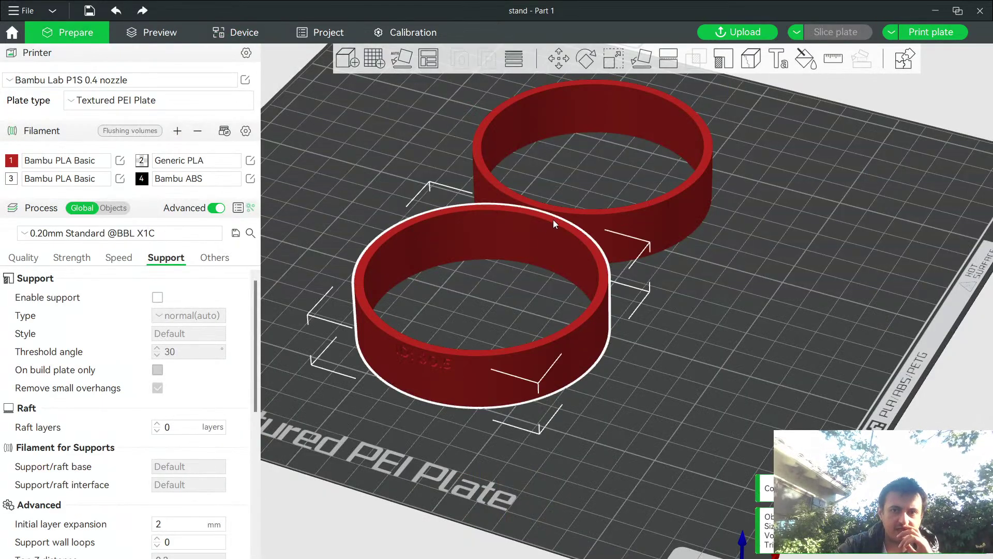
{"action": "left_click", "coordinate": [573, 211]}
{"action": "left_click", "coordinate": [482, 215]}
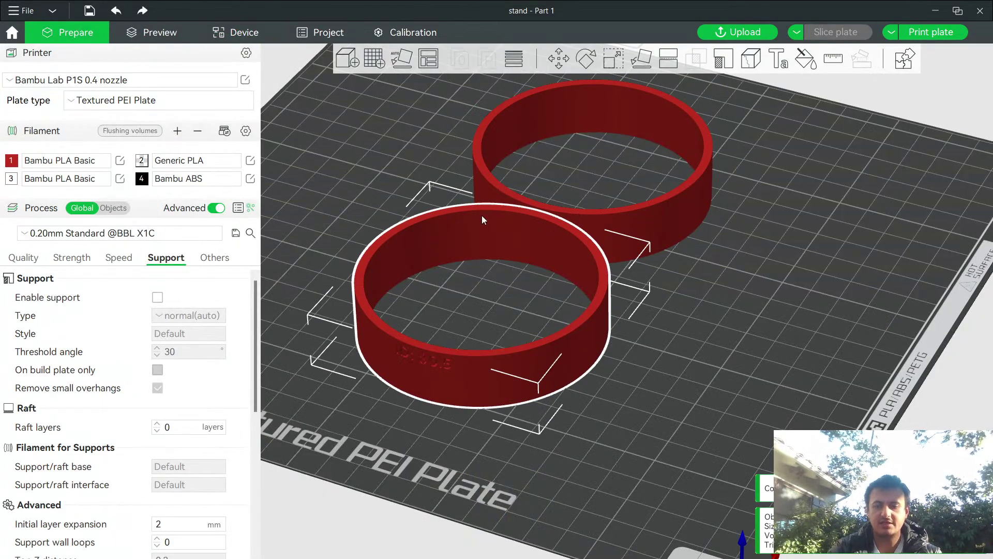
{"action": "key", "text": "Delete"}
{"action": "left_click", "coordinate": [476, 196]}
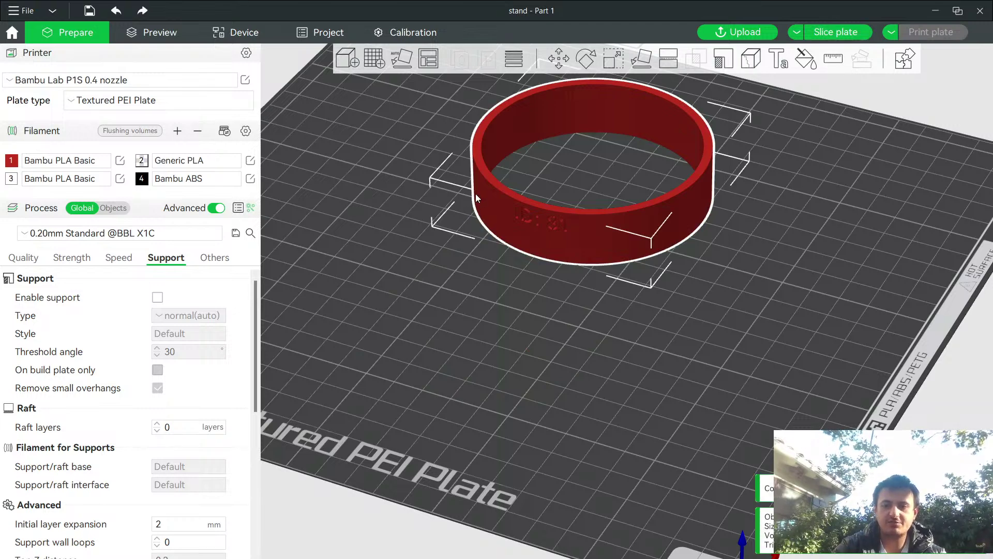
{"action": "key", "text": "Delete"}
Import the b80_id_test_80_1 and b80_id_test_80_2 STEP files together and auto-arrange the two rings on the plate.
{"action": "left_click", "coordinate": [342, 60]}
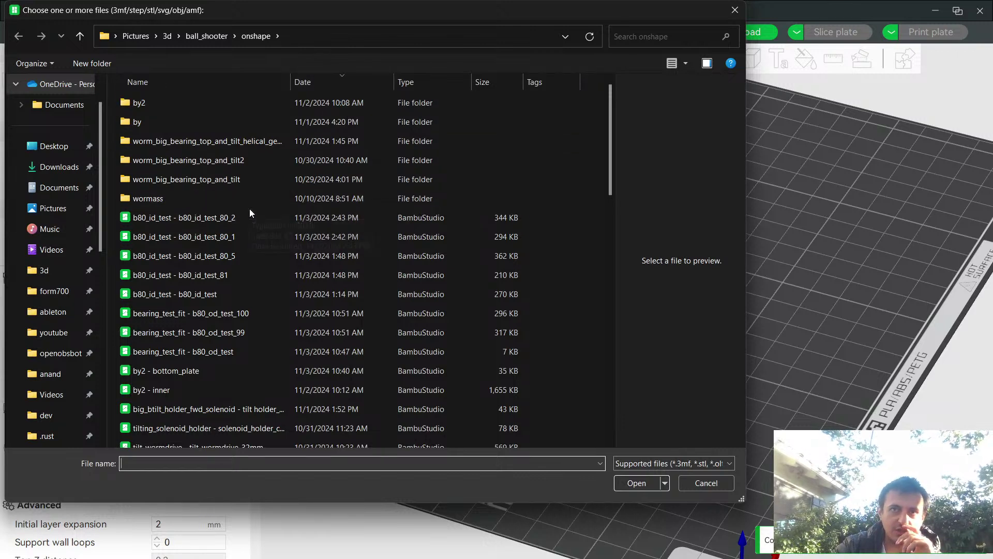
{"action": "left_click", "coordinate": [213, 231]}
{"action": "left_click", "coordinate": [219, 217], "text": "ctrl"}
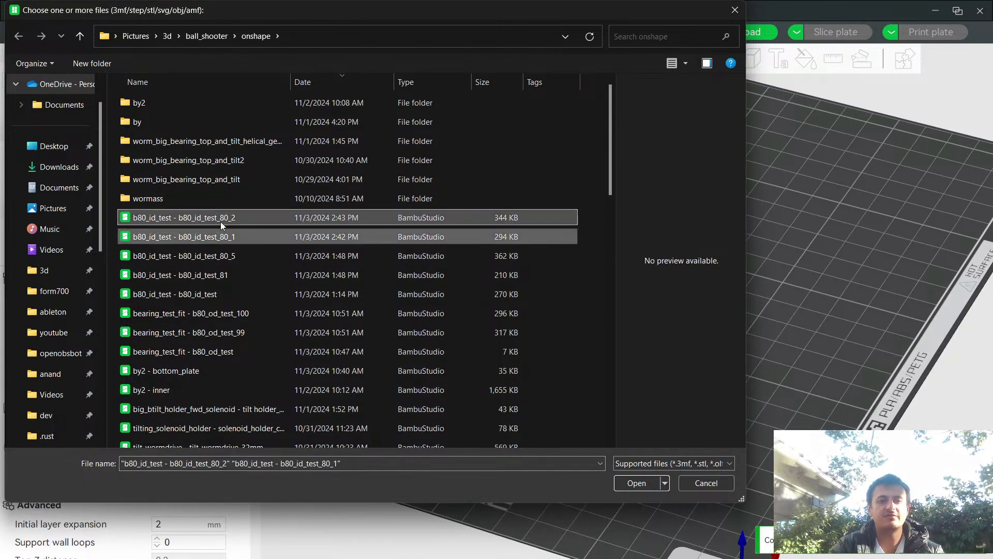
{"action": "left_click", "coordinate": [622, 484]}
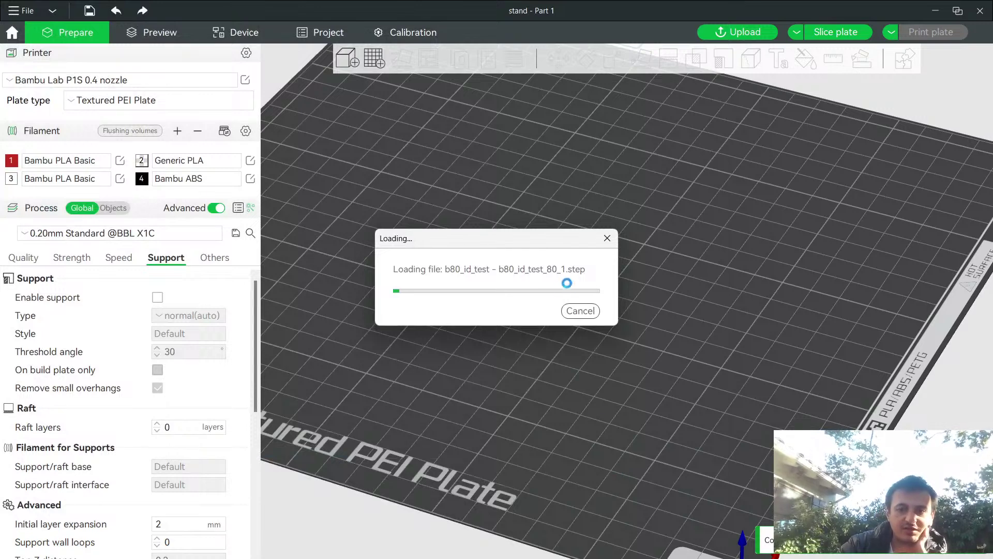
{"action": "left_click", "coordinate": [608, 329]}
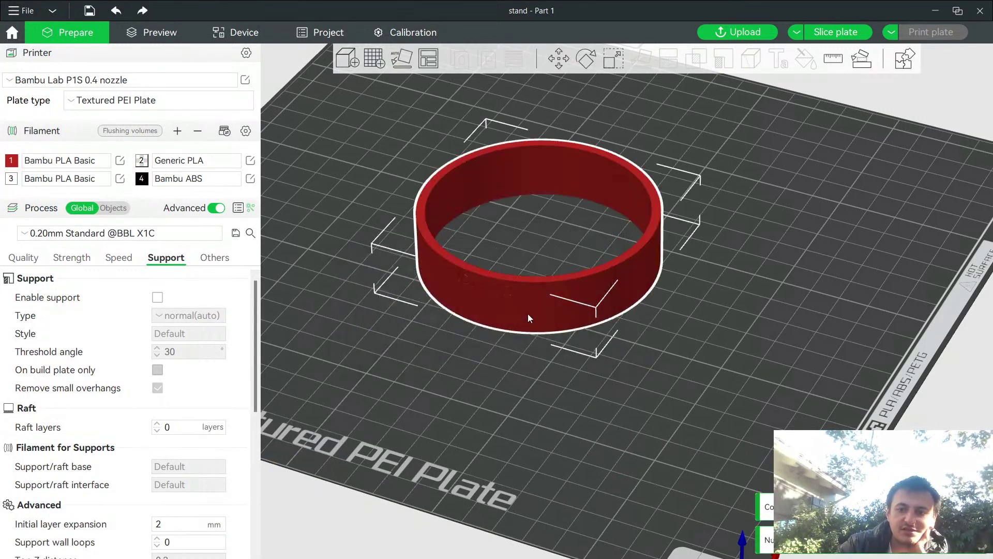
{"action": "right_click", "coordinate": [428, 59]}
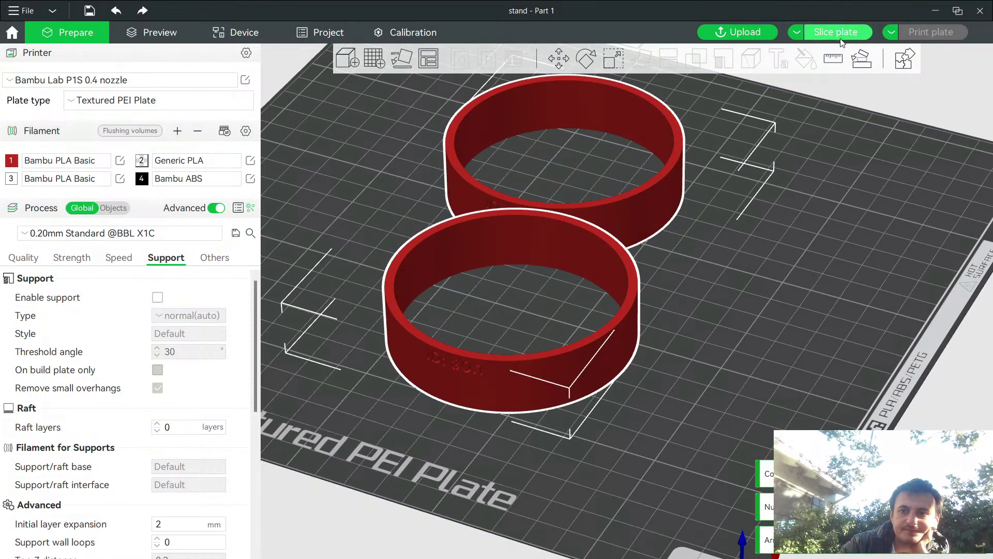
Slice the plate with both rings and send the print job to the printer.
{"action": "left_click", "coordinate": [845, 32]}
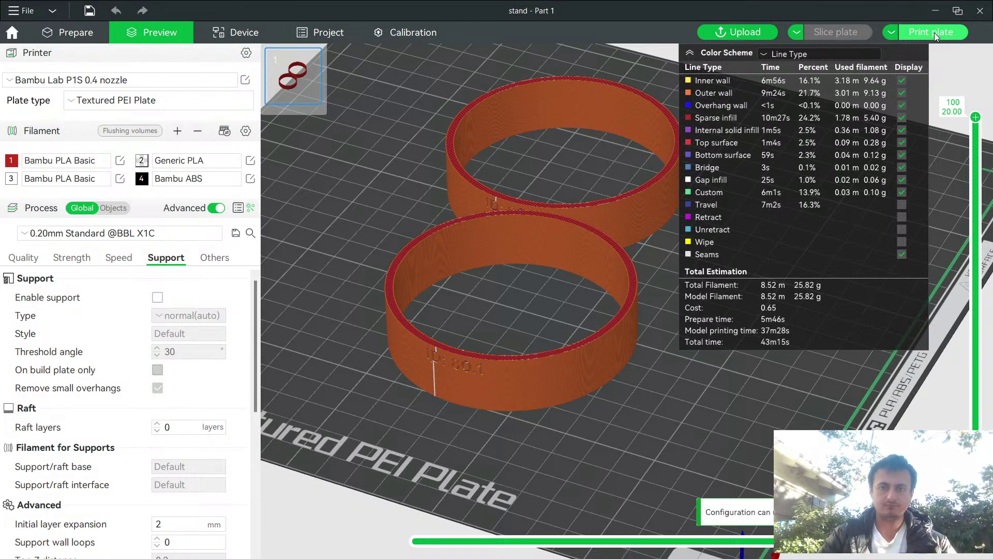
{"action": "left_click", "coordinate": [936, 35]}
{"action": "left_click", "coordinate": [594, 517]}
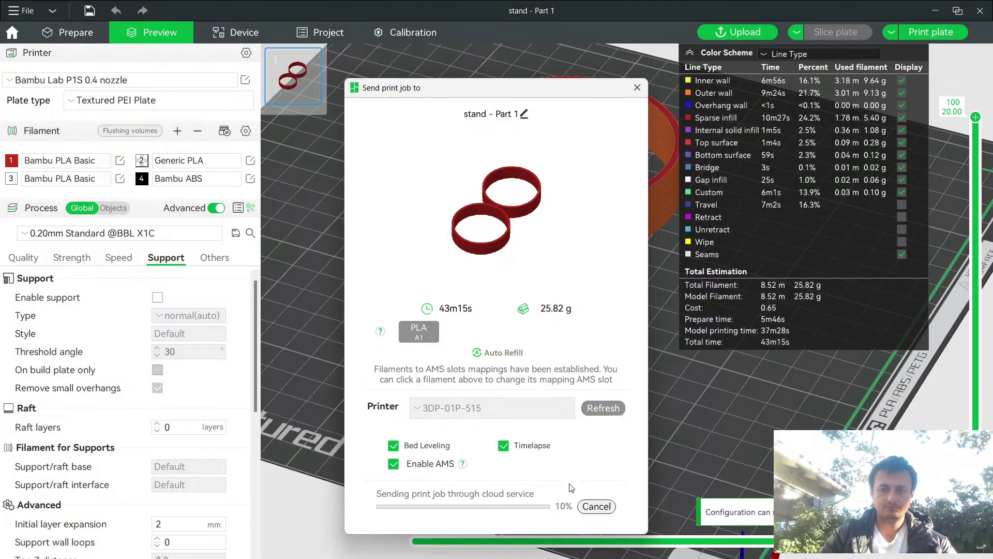
Switch to string_interp_script.md in VS Code and add blank lines and a "--------" separator after the "guaranteed to be correct" paragraph.
{"action": "key", "text": "alt+Tab"}
{"action": "key", "text": "alt+Tab"}
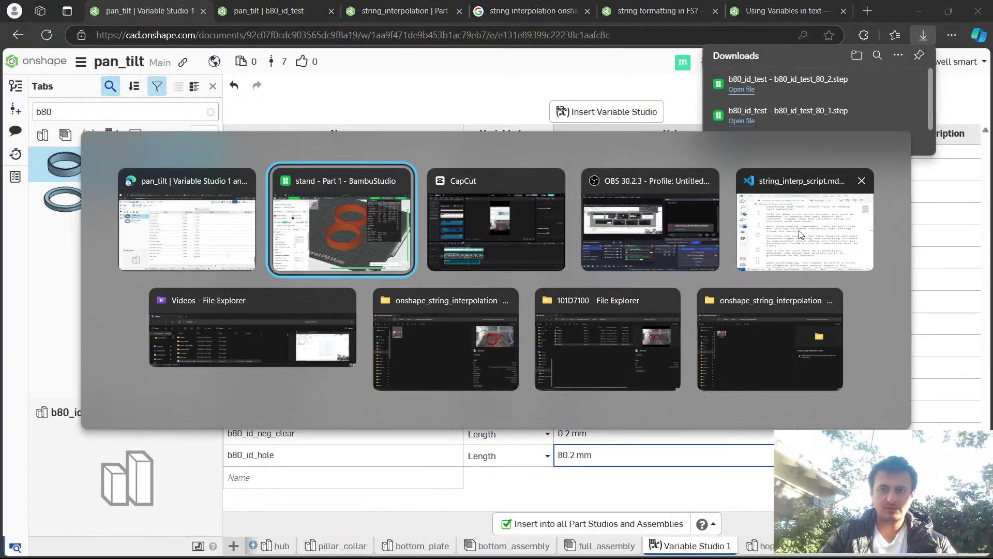
{"action": "left_click", "coordinate": [800, 234]}
{"action": "scroll", "coordinate": [326, 383], "scroll_direction": "down", "scroll_amount": 4}
{"action": "key", "text": "Down"}
{"action": "key", "text": "Return"}
{"action": "key", "text": "Return"}
{"action": "key", "text": "Return"}
{"action": "key", "text": "Return"}
{"action": "type", "text": "--------"}
Start a new paragraph in the script directly below the paragraph about "convert to expression".
{"action": "key", "text": "Up"}
{"action": "key", "text": "Up"}
{"action": "key", "text": "Up"}
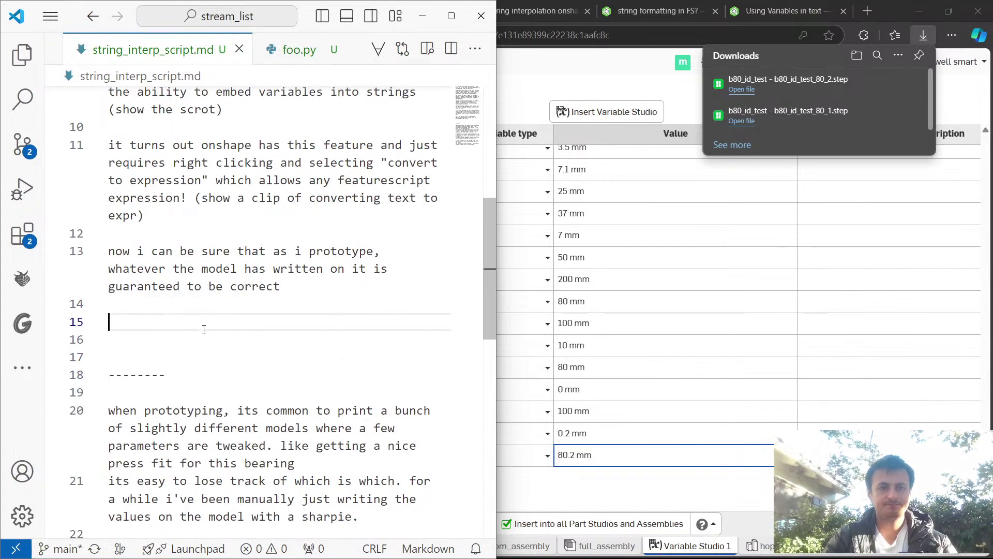
{"action": "key", "text": "Up"}
{"action": "key", "text": "Up"}
{"action": "key", "text": "Up"}
{"action": "key", "text": "Up"}
{"action": "key", "text": "Up"}
{"action": "key", "text": "Up"}
{"action": "key", "text": "End"}
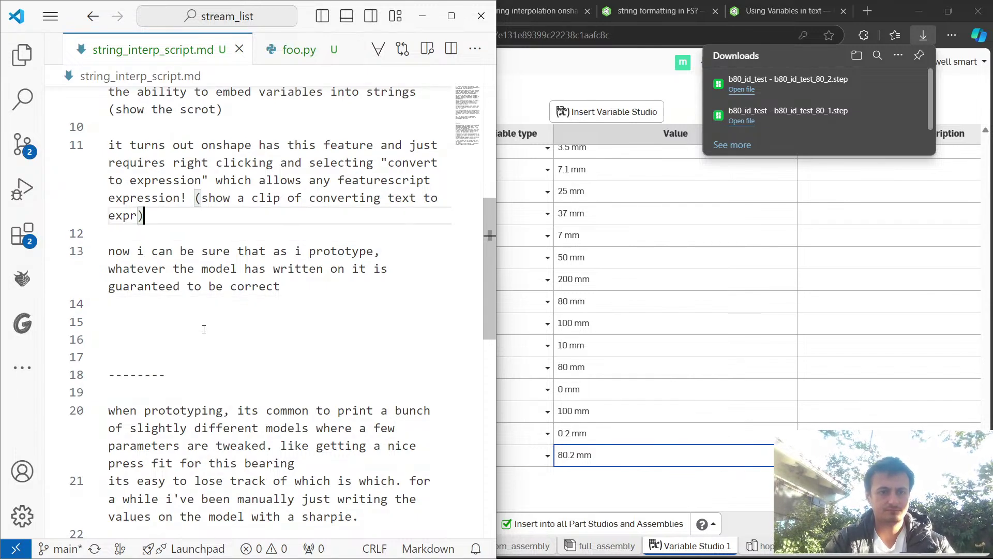
{"action": "key", "text": "Return"}
{"action": "key", "text": "Return"}
{"action": "type", "text": "here is a"}
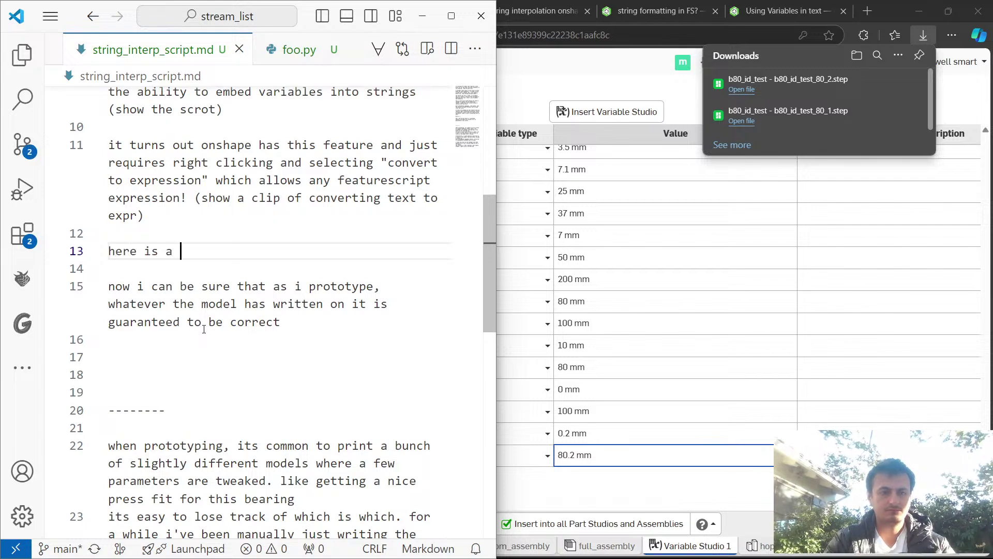
{"action": "key", "text": "BackSpace"}
{"action": "key", "text": "BackSpace"}
{"action": "key", "text": "BackSpace"}
{"action": "key", "text": "BackSpace"}
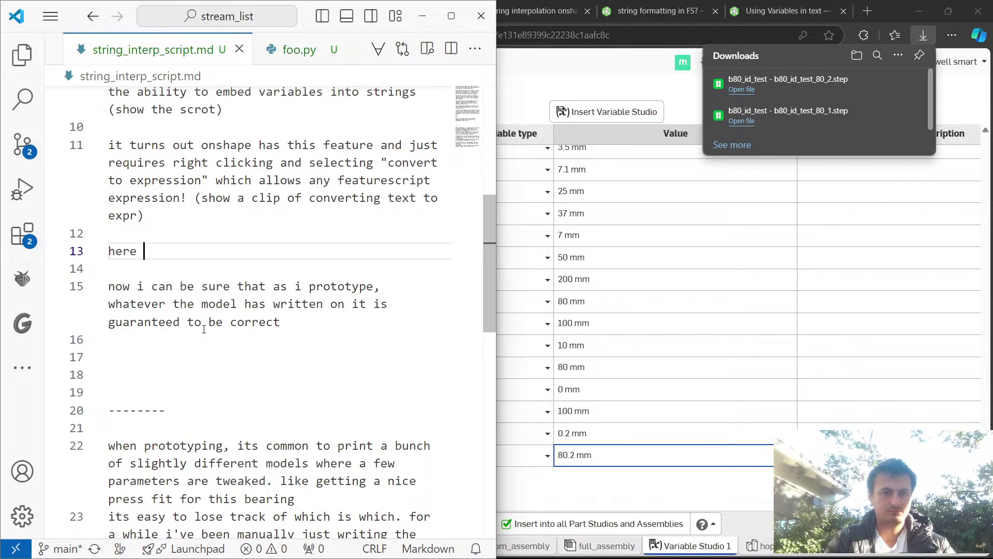
{"action": "type", "text": "is what "}
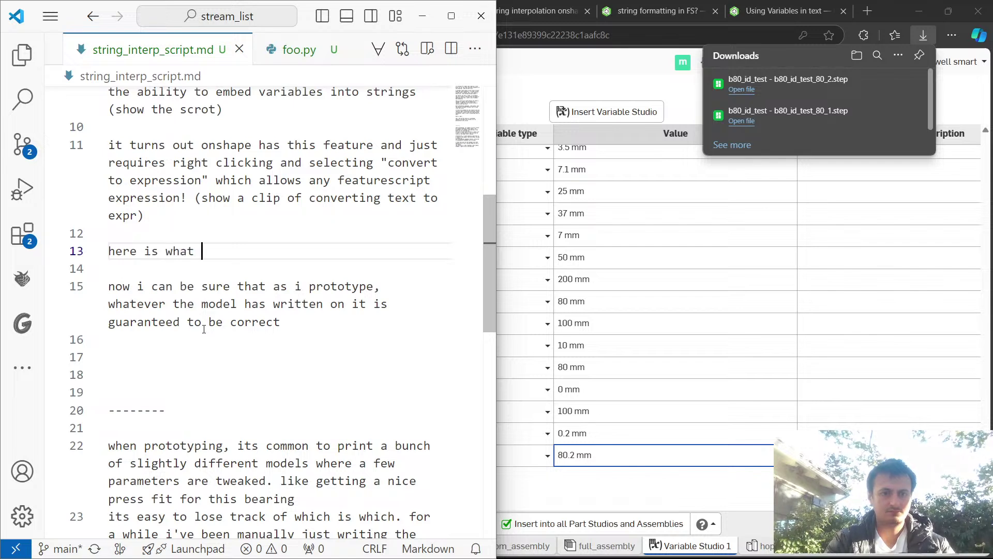
{"action": "type", "text": "i'm using"}
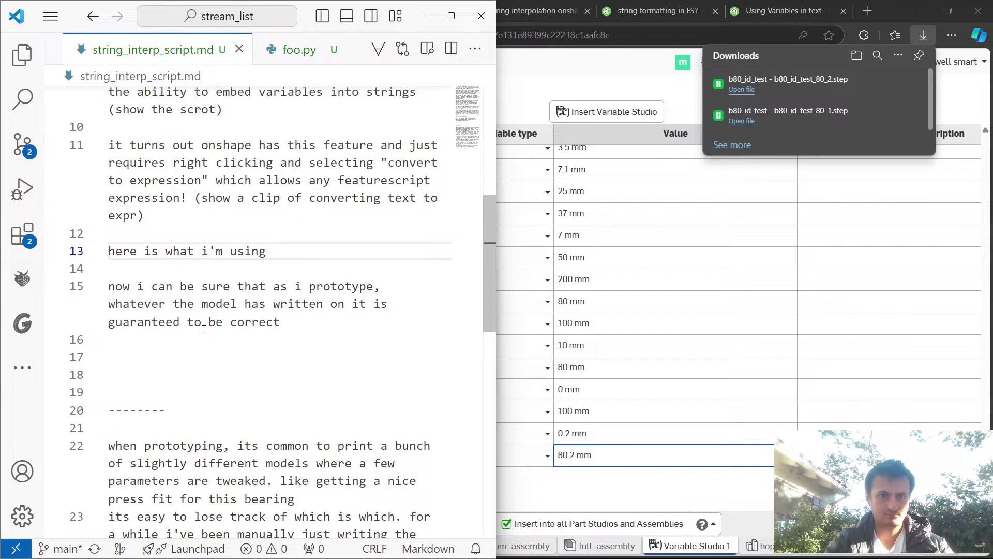
{"action": "type", "text": "for most of these "}
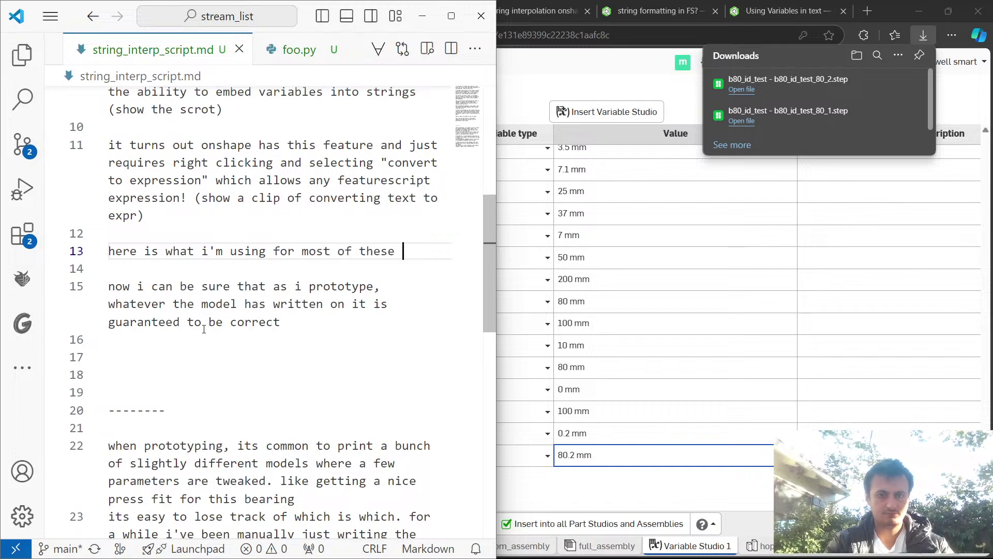
{"action": "type", "text": "cases:"}
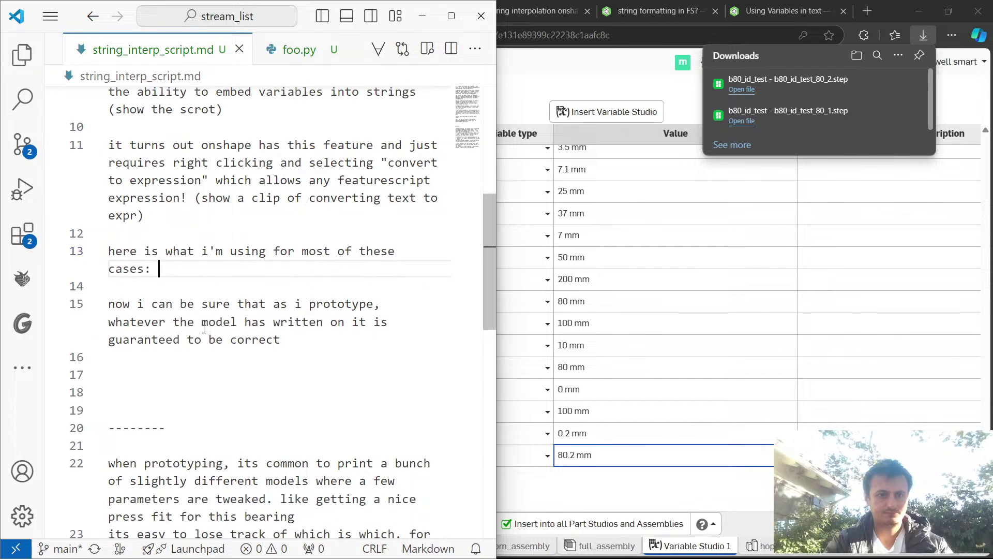
{"action": "key", "text": "ctrl+BackSpace"}
{"action": "key", "text": "ctrl+BackSpace"}
{"action": "key", "text": "ctrl+BackSpace"}
{"action": "key", "text": "ctrl+BackSpace"}
{"action": "key", "text": "ctrl+BackSpace"}
{"action": "key", "text": "ctrl+BackSpace"}
{"action": "key", "text": "ctrl+BackSpace"}
{"action": "key", "text": "ctrl+BackSpace"}
{"action": "key", "text": "ctrl+BackSpace"}
{"action": "key", "text": "ctrl+BackSpace"}
{"action": "key", "text": "ctrl+BackSpace"}
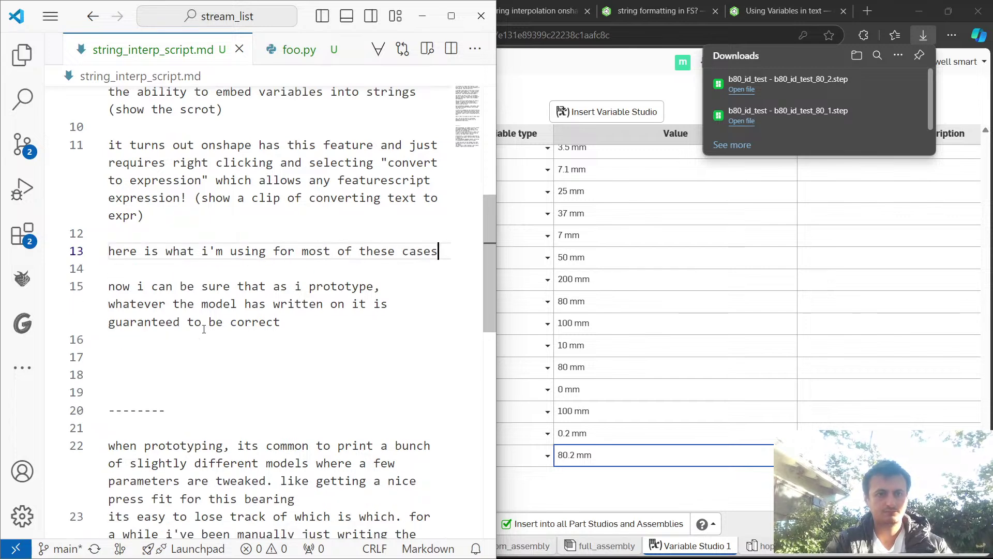
{"action": "key", "text": "BackSpace"}
{"action": "key", "text": "BackSpace"}
{"action": "key", "text": "BackSpace"}
{"action": "key", "text": "BackSpace"}
Write the note (need to show roundToPrecision and "\n" ) in the new paragraph.
{"action": "type", "text": "(need to shor"}
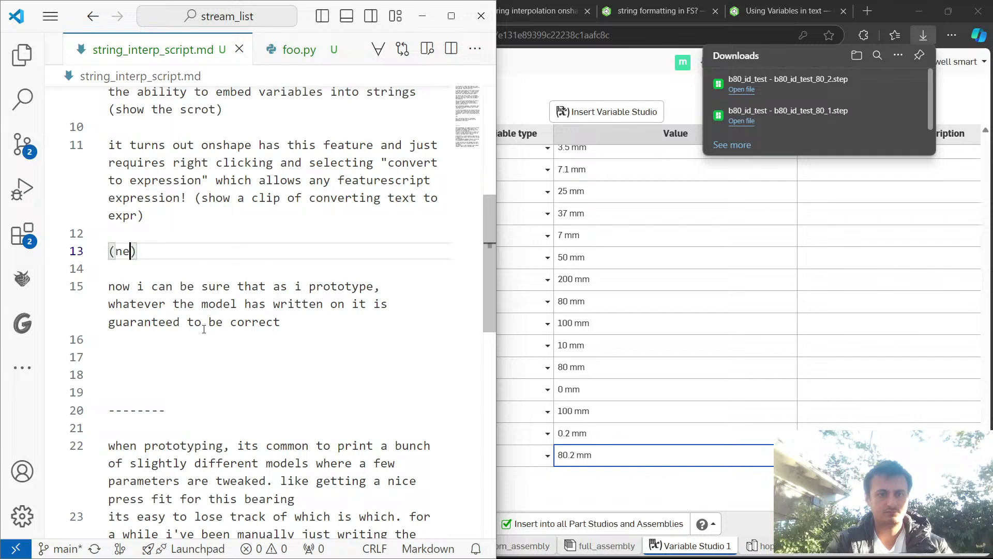
{"action": "key", "text": "BackSpace"}
{"action": "key", "text": "BackSpace"}
{"action": "type", "text": "w roundT"}
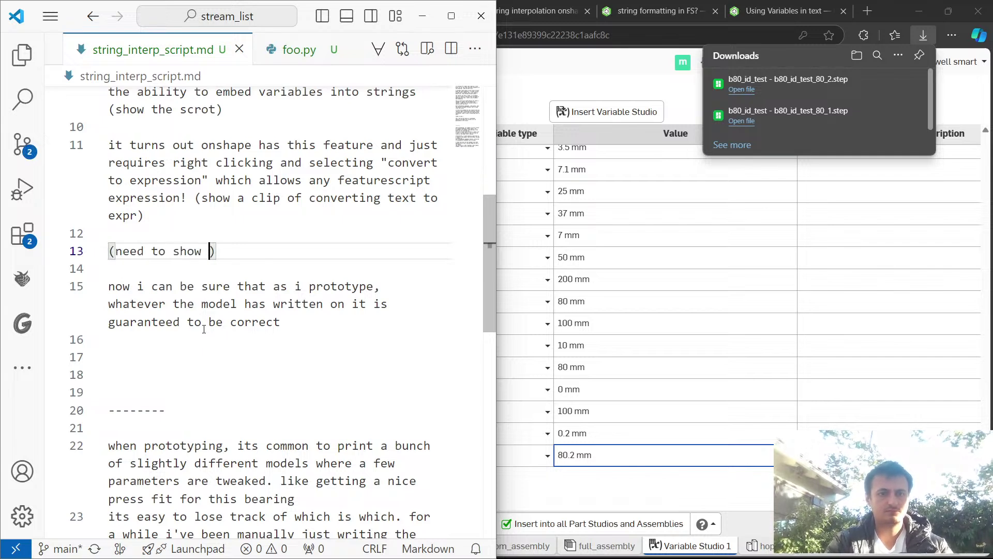
{"action": "type", "text": "oPrecision "}
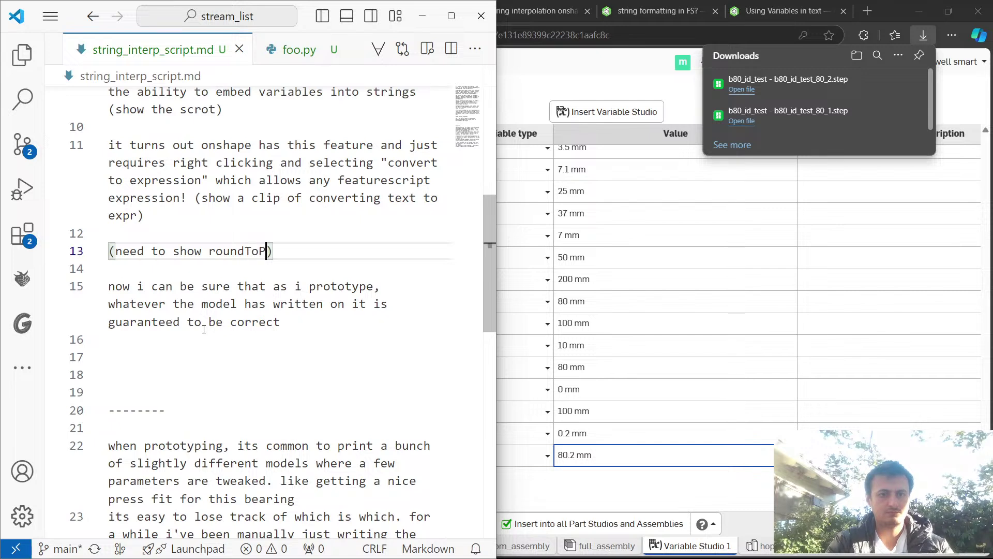
{"action": "type", "text": "and ]"}
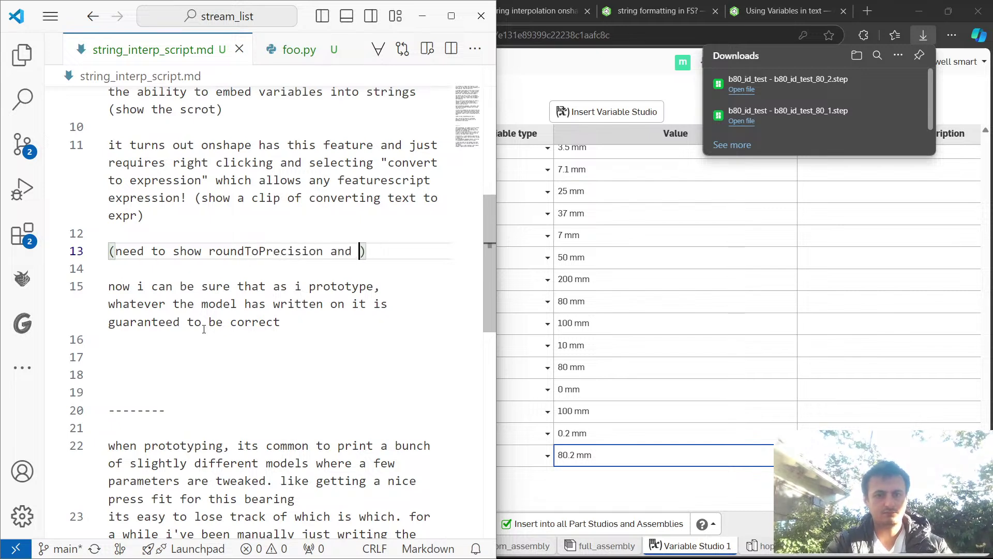
{"action": "key", "text": "BackSpace"}
{"action": "type", "text": "\"\\n\""}
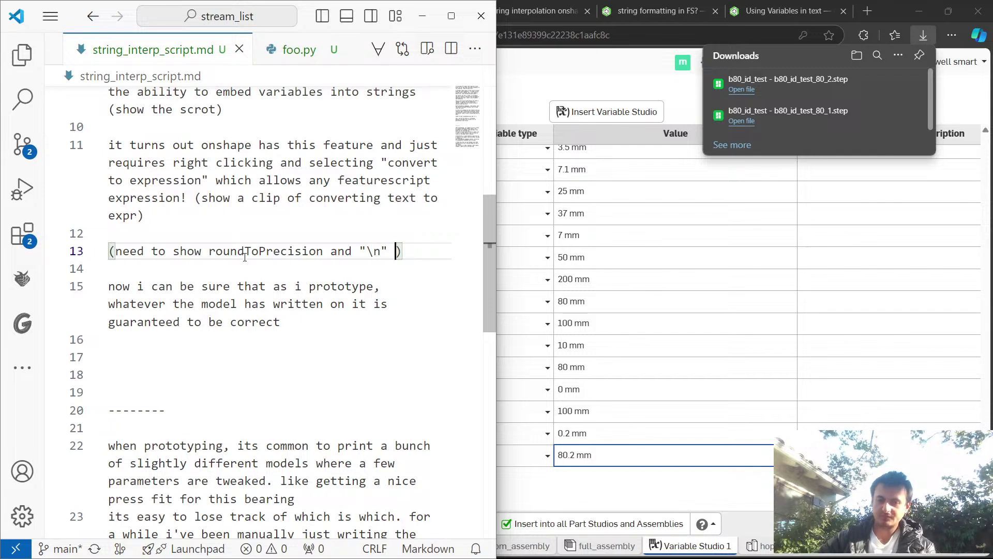
Draft the note "(maybe get a shot )" below the roundToPrecision note and move it to the end of the "guaranteed to be correct" paragraph.
{"action": "key", "text": "Down"}
{"action": "key", "text": "Up"}
{"action": "key", "text": "Down"}
{"action": "type", "text": "(maybe ge"}
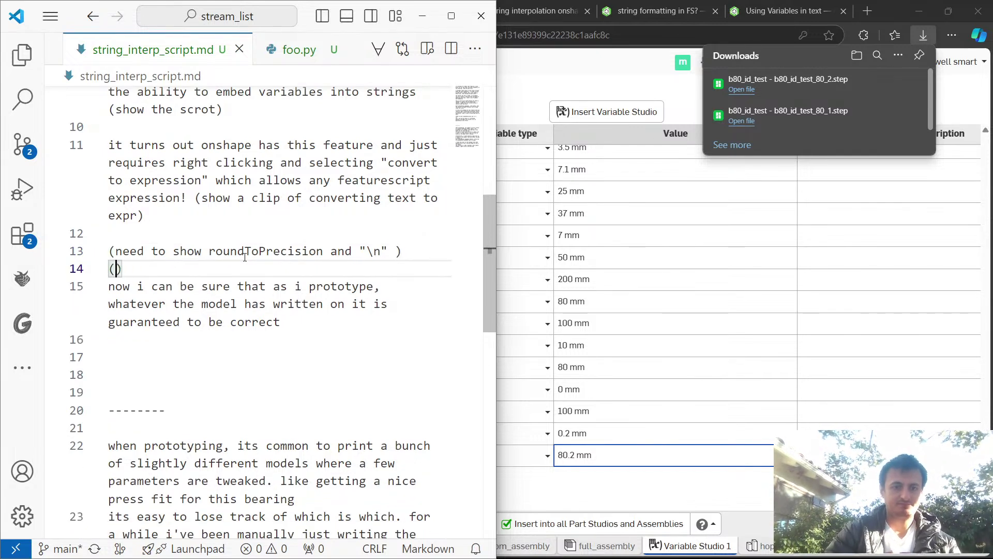
{"action": "type", "text": "t a shot"}
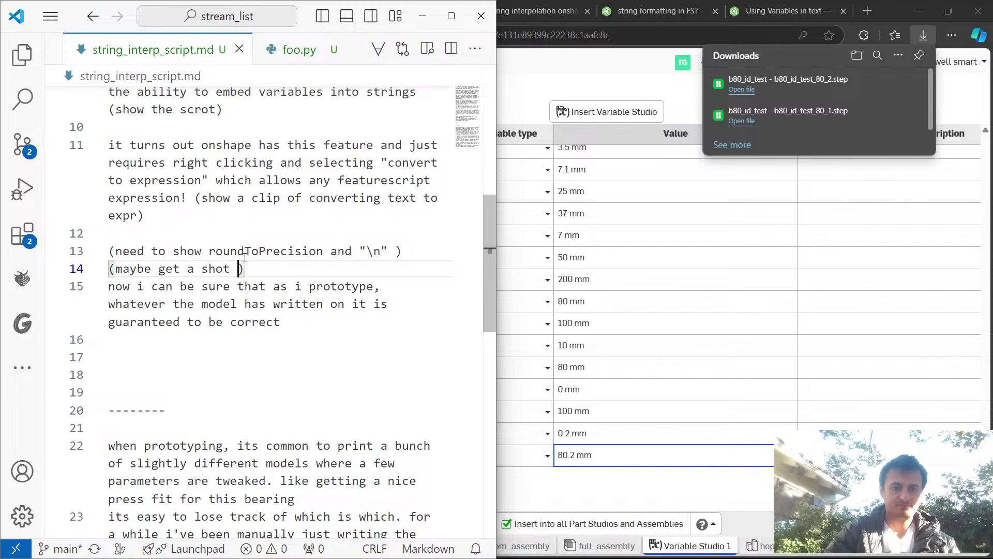
{"action": "left_click_drag", "start_coordinate": [290, 262], "coordinate": [245, 269]}
{"action": "key", "text": "ctrl+c"}
{"action": "left_click", "coordinate": [111, 268]}
{"action": "key", "text": "BackSpace"}
{"action": "left_click", "coordinate": [330, 331]}
{"action": "left_click", "coordinate": [341, 319]}
{"action": "key", "text": "ctrl+v"}
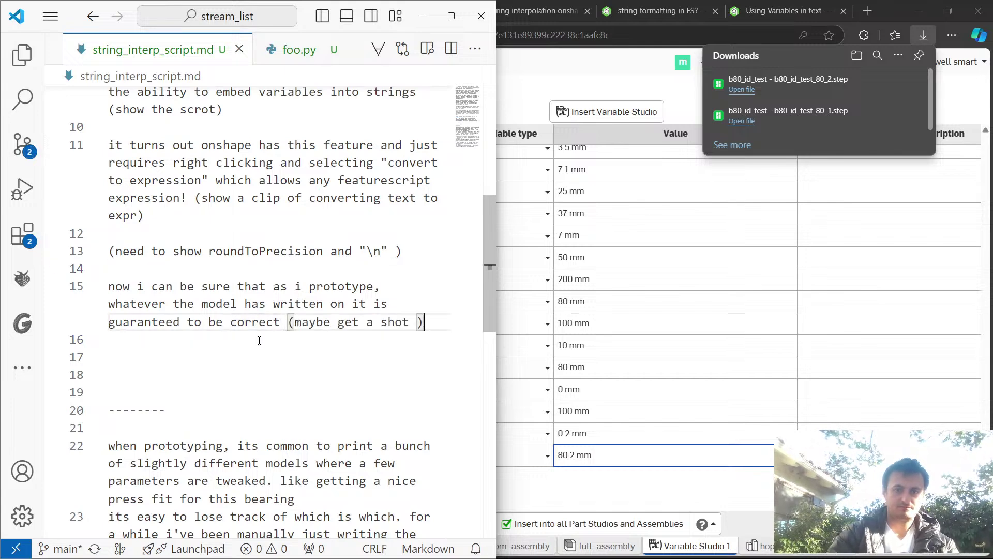
Complete the "maybe get a shot" note inside its parentheses with "of calipers on a bunch of models with the text on it".
{"action": "type", "text": "of calupe"}
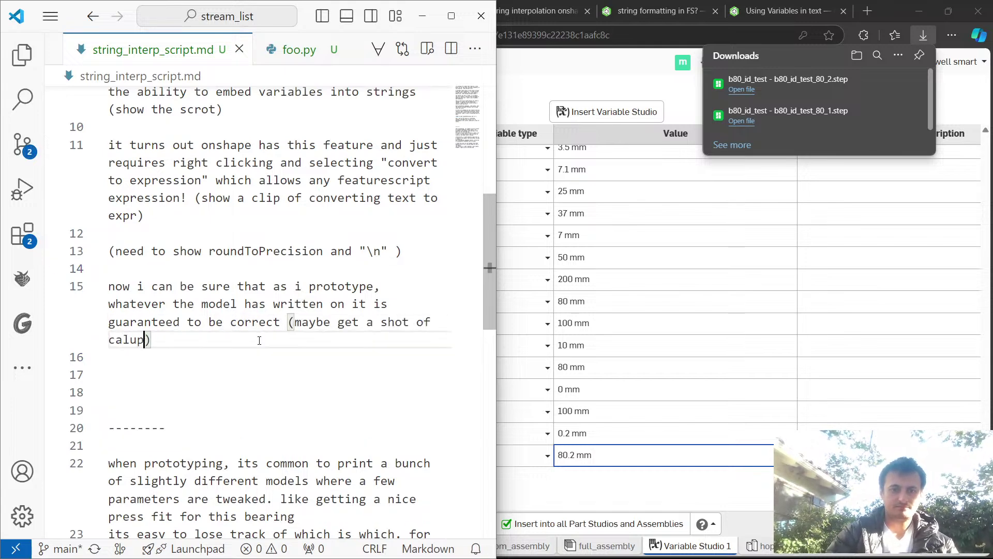
{"action": "key", "text": "BackSpace"}
{"action": "key", "text": "BackSpace"}
{"action": "key", "text": "BackSpace"}
{"action": "type", "text": "ipers on a bu"}
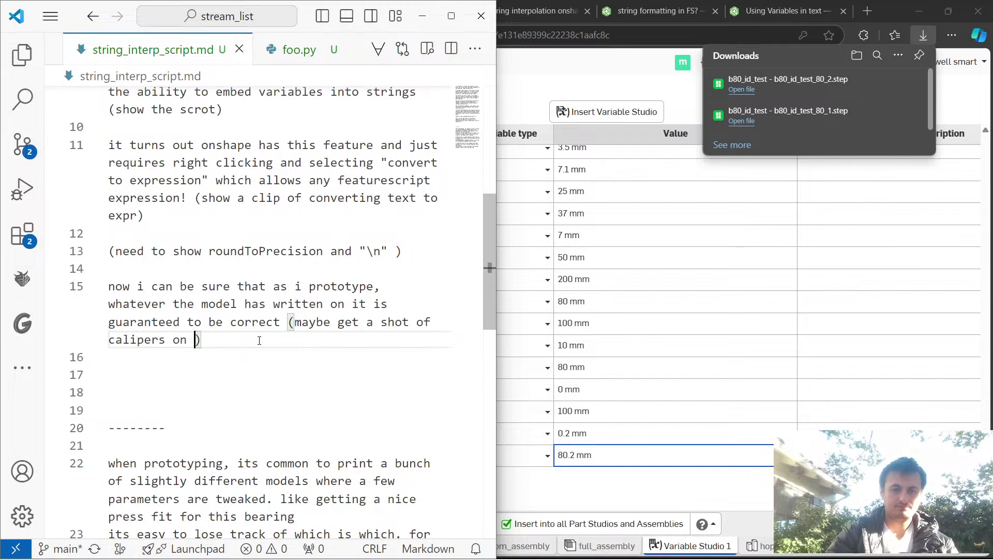
{"action": "type", "text": "nch of models wi"}
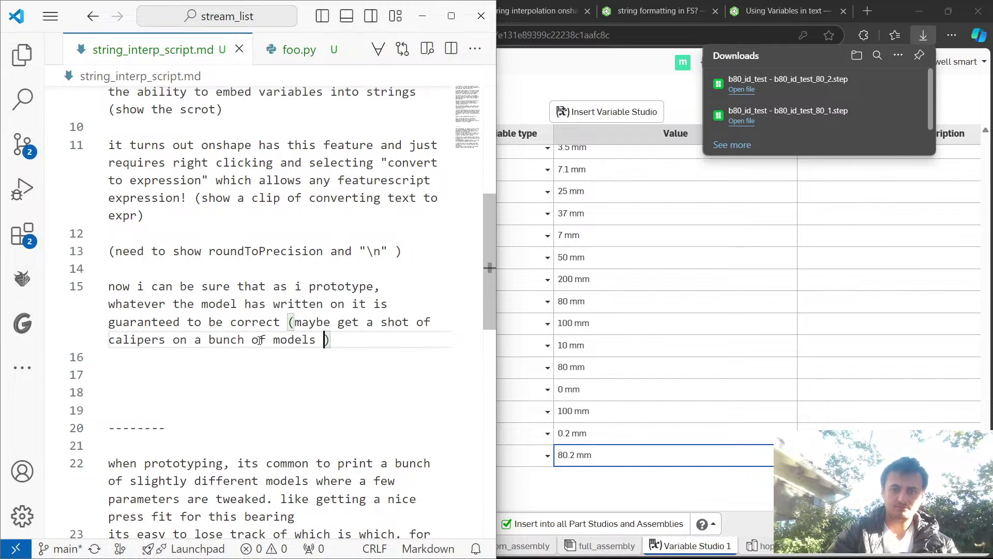
{"action": "type", "text": "th the"}
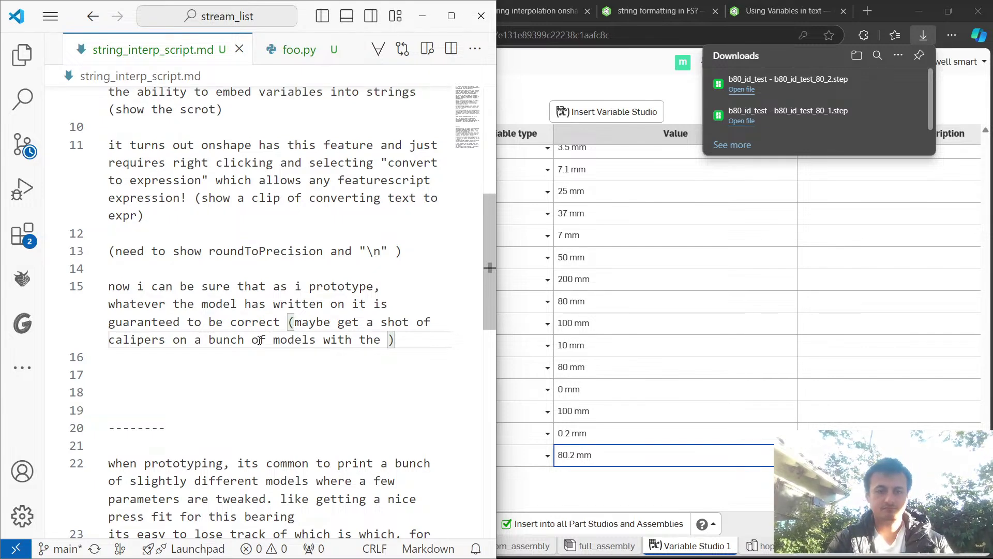
{"action": "type", "text": "text on it"}
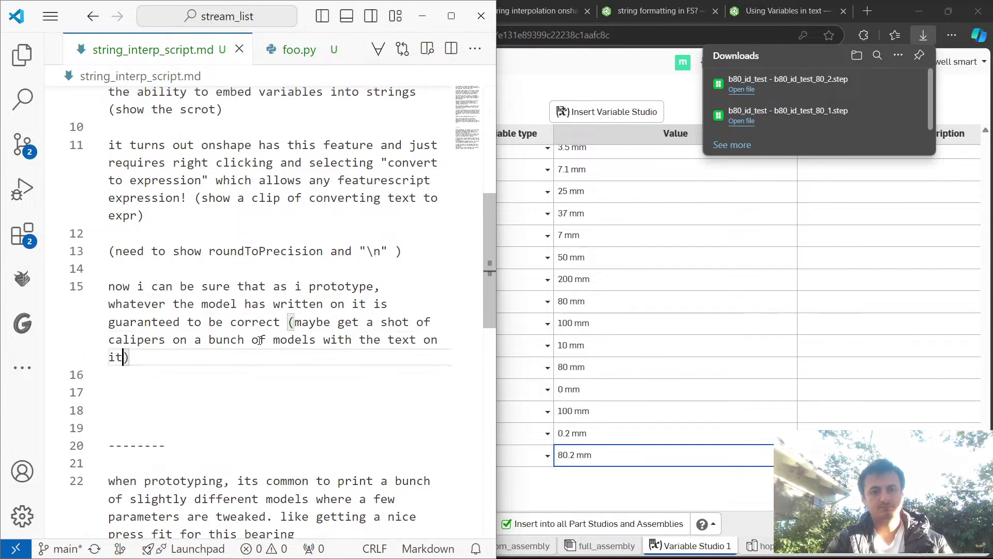
{"action": "key", "text": "alt+Tab"}
{"action": "key", "text": "alt+Tab"}
{"action": "key", "text": "alt+Tab"}
{"action": "key", "text": "alt+shift+Tab"}
{"action": "key", "text": "alt+shift+Tab"}
{"action": "key", "text": "alt+shift+Tab"}
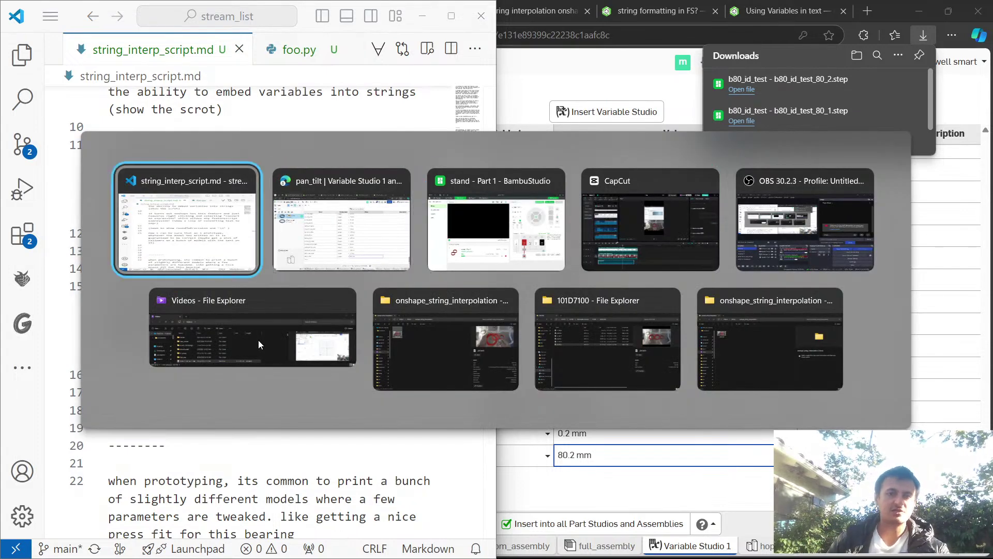
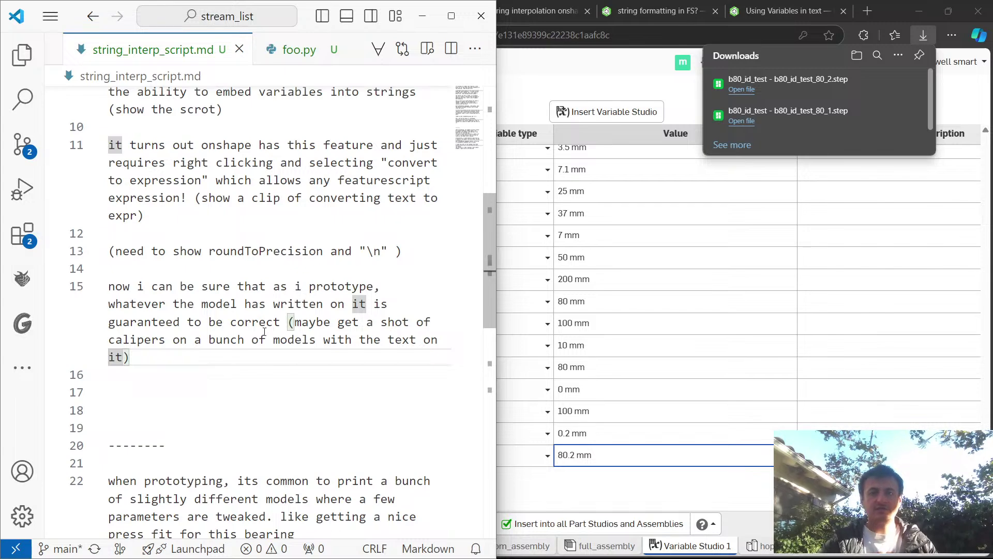
Search Google for "pla shrinkage" in a new browser tab and read through the results on shrinkage rate and compensation.
{"action": "left_click", "coordinate": [868, 10]}
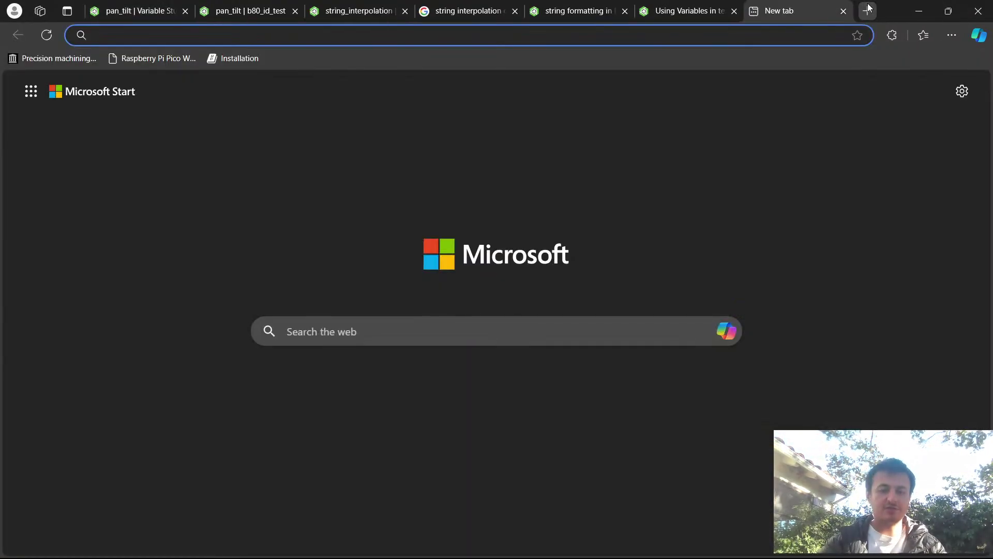
{"action": "type", "text": "pla shr"}
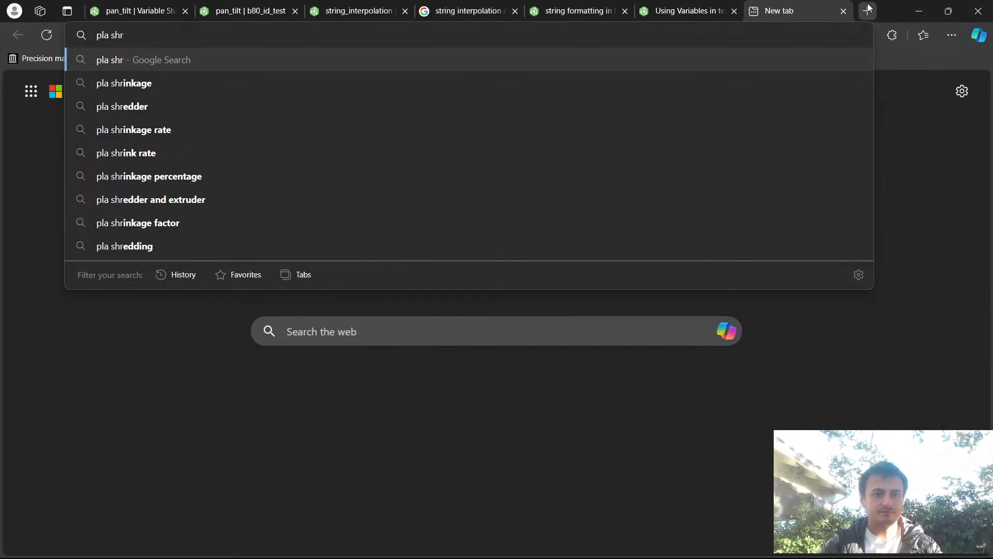
{"action": "key", "text": "Down"}
{"action": "key", "text": "Return"}
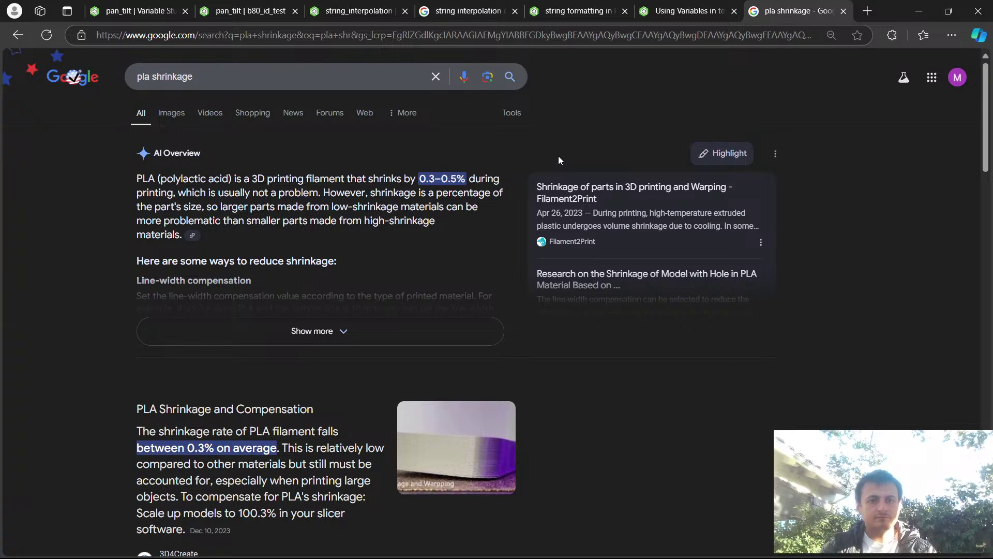
{"action": "scroll", "coordinate": [558, 156], "scroll_direction": "down", "scroll_amount": 5}
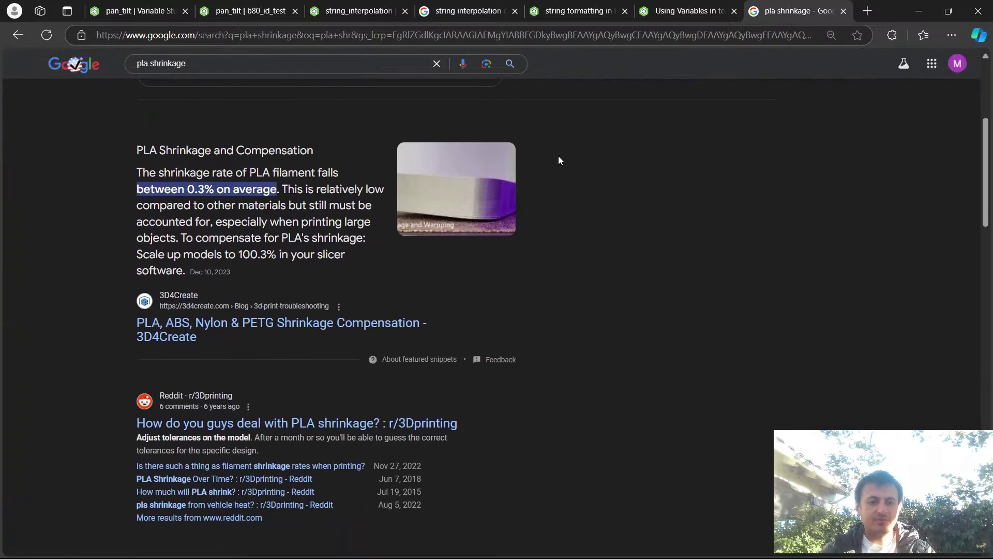
{"action": "scroll", "coordinate": [559, 160], "scroll_direction": "down", "scroll_amount": 1}
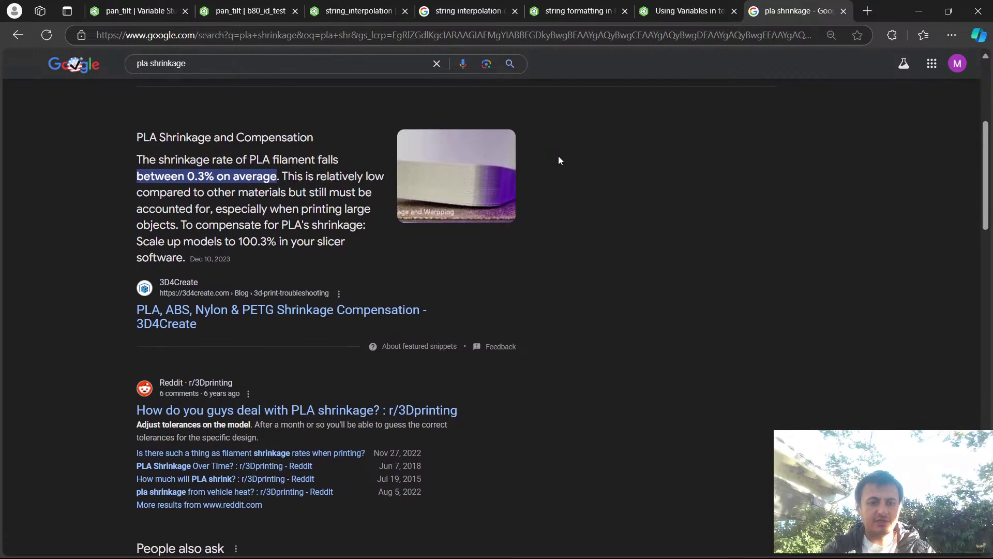
{"action": "scroll", "coordinate": [559, 160], "scroll_direction": "down", "scroll_amount": 1}
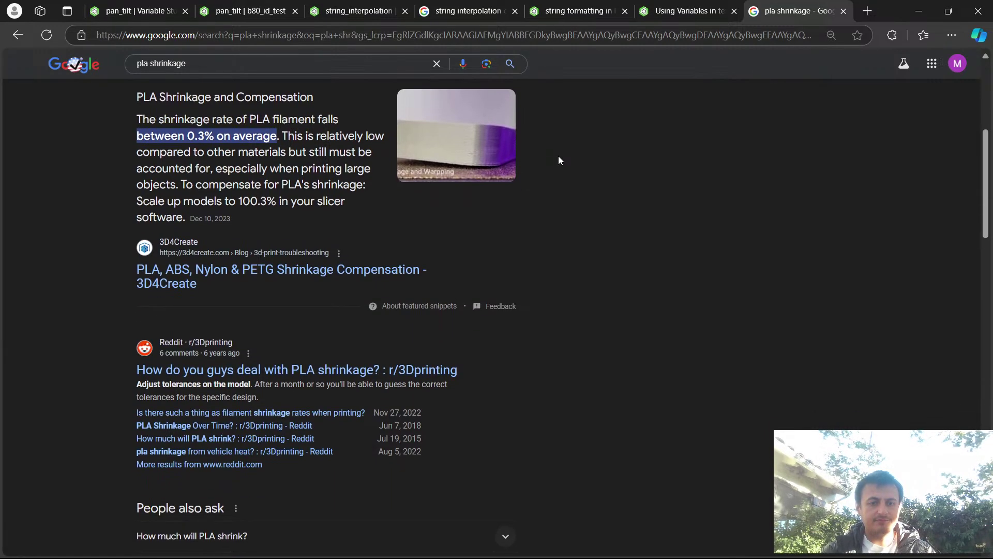
{"action": "scroll", "coordinate": [559, 161], "scroll_direction": "down", "scroll_amount": 1}
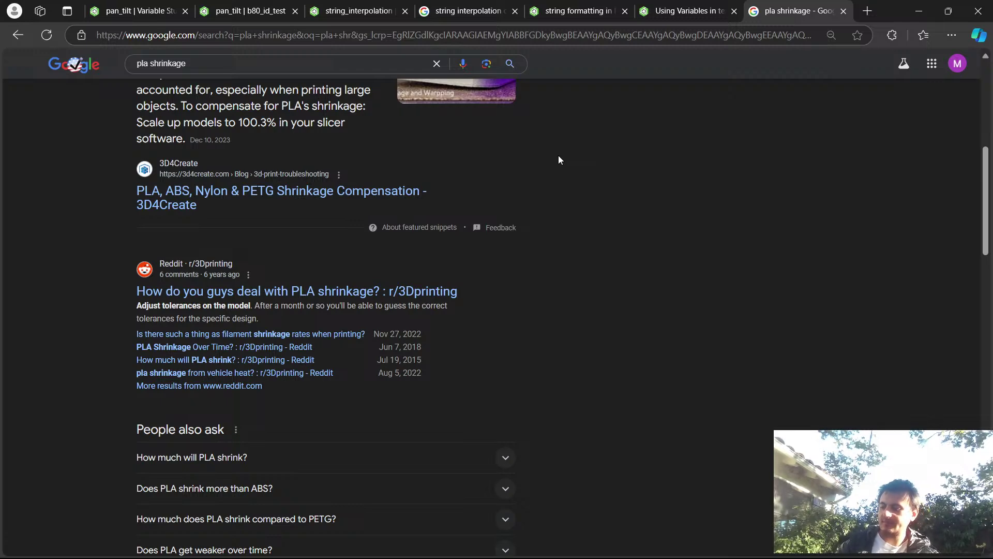
Switch to the script in VS Code and extend the calipers note with ", but then have to explain why the number doesnt match the calipers (shrinkage)".
{"action": "key", "text": "alt+Tab"}
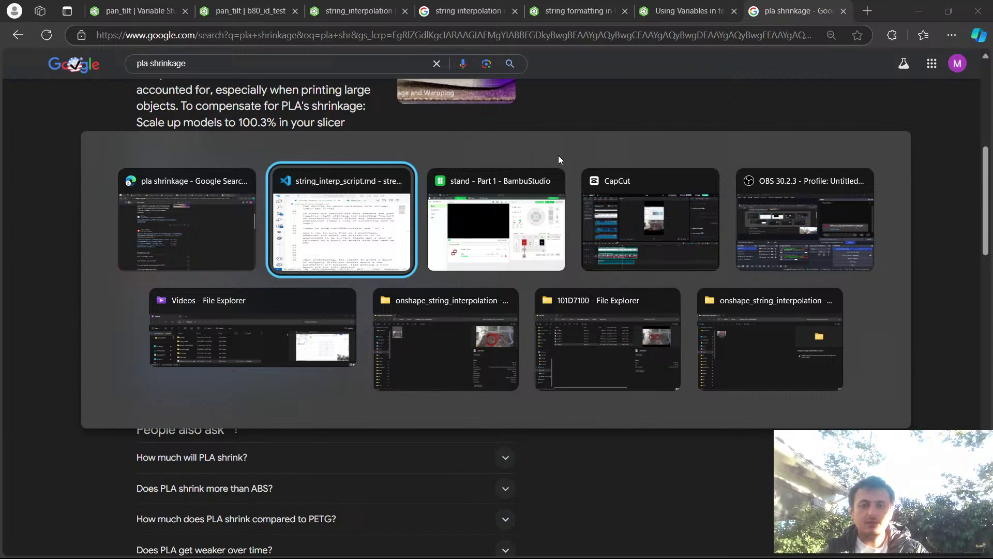
{"action": "key", "text": "alt+Tab"}
{"action": "key", "text": "alt+Tab"}
{"action": "key", "text": "alt+Tab"}
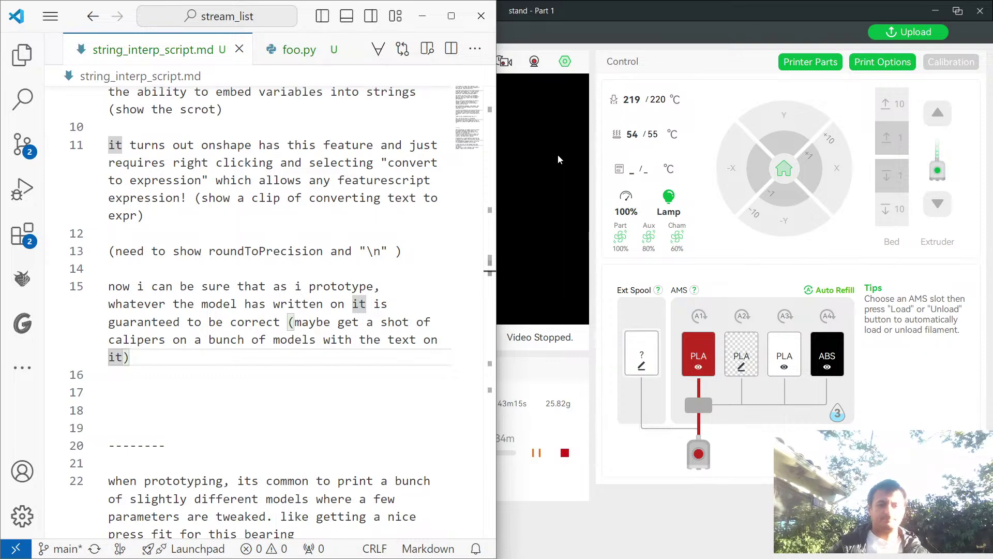
{"action": "type", "text": ", but then have to exp"}
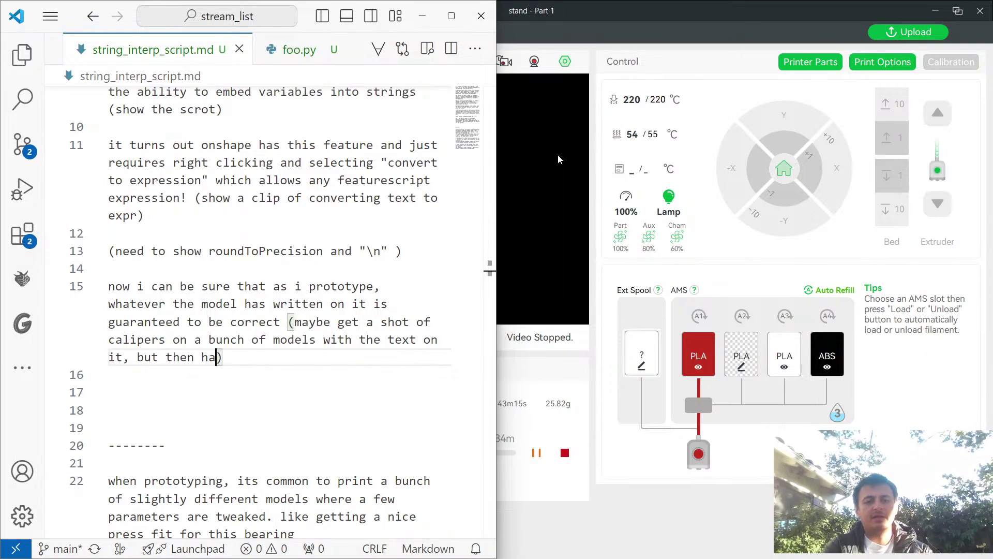
{"action": "type", "text": "lain why "}
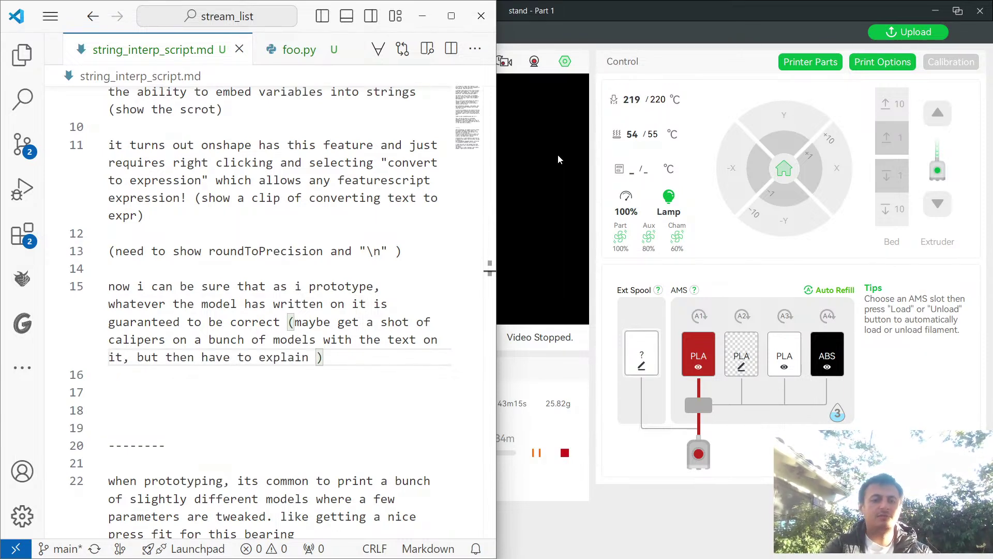
{"action": "type", "text": "the number do"}
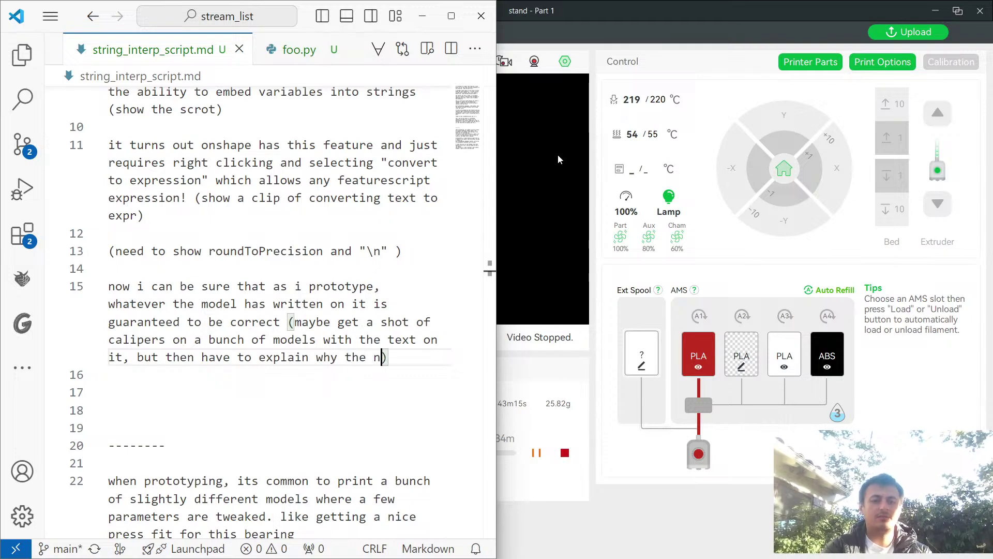
{"action": "type", "text": "esnt match t"}
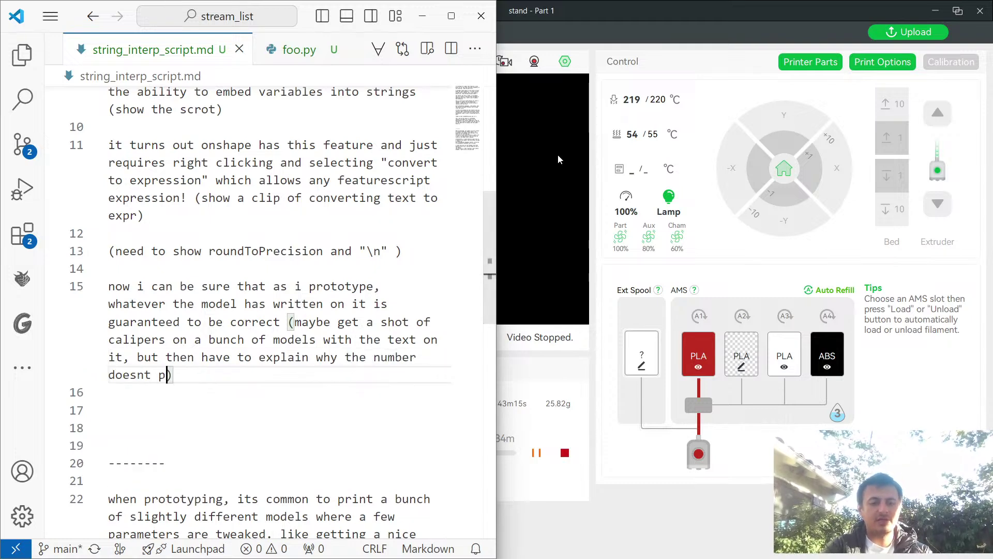
{"action": "type", "text": "he calipe"}
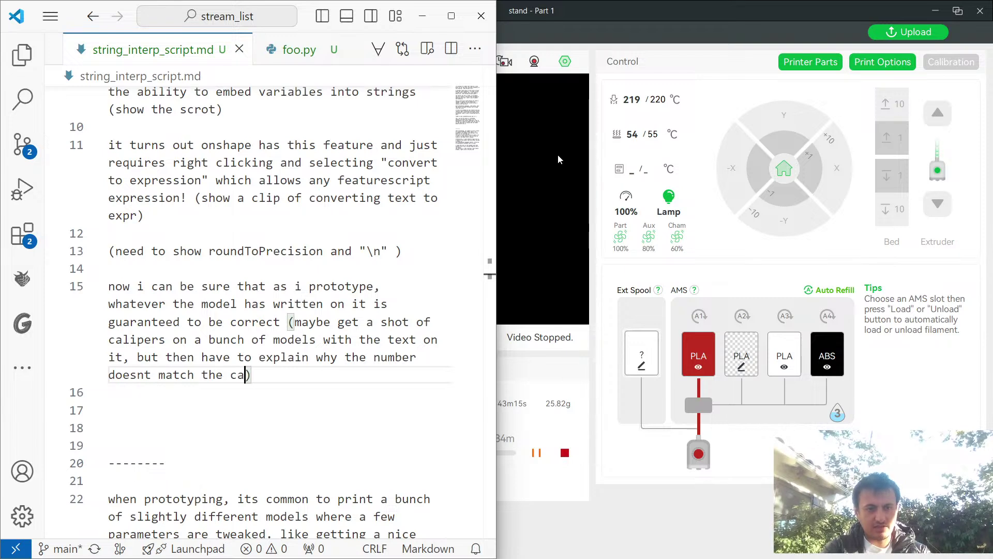
{"action": "type", "text": "rs (shrinkage"}
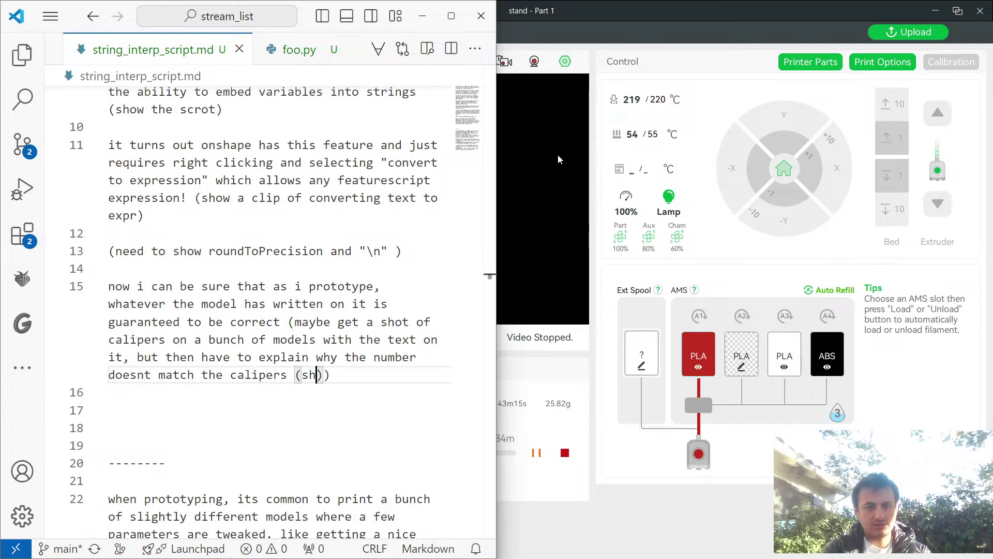
Enclose the word roundToPrecision in backticks in the "need to show" note of the script.
{"action": "key", "text": "Up"}
{"action": "key", "text": "Up"}
{"action": "key", "text": "Up"}
{"action": "key", "text": "Up"}
{"action": "key", "text": "Up"}
{"action": "key", "text": "Up"}
{"action": "key", "text": "Up"}
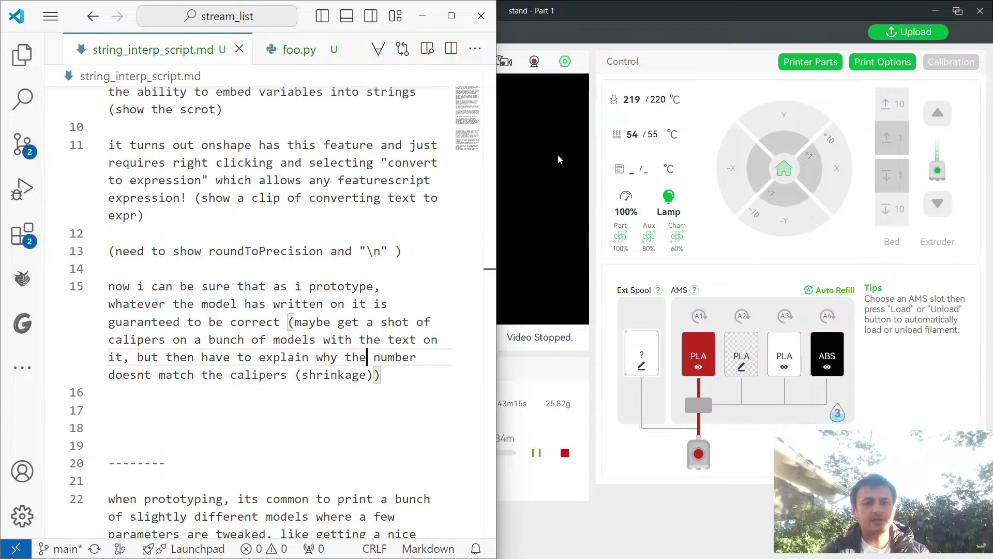
{"action": "key", "text": "ctrl+Left"}
{"action": "key", "text": "ctrl+Left"}
{"action": "key", "text": "ctrl+Left"}
{"action": "key", "text": "ctrl+shift+Right"}
{"action": "type", "text": "`"}
Review the script's shot notes from the roundToPrecision note back up to the opening paragraph.
{"action": "key", "text": "Up"}
{"action": "key", "text": "Up"}
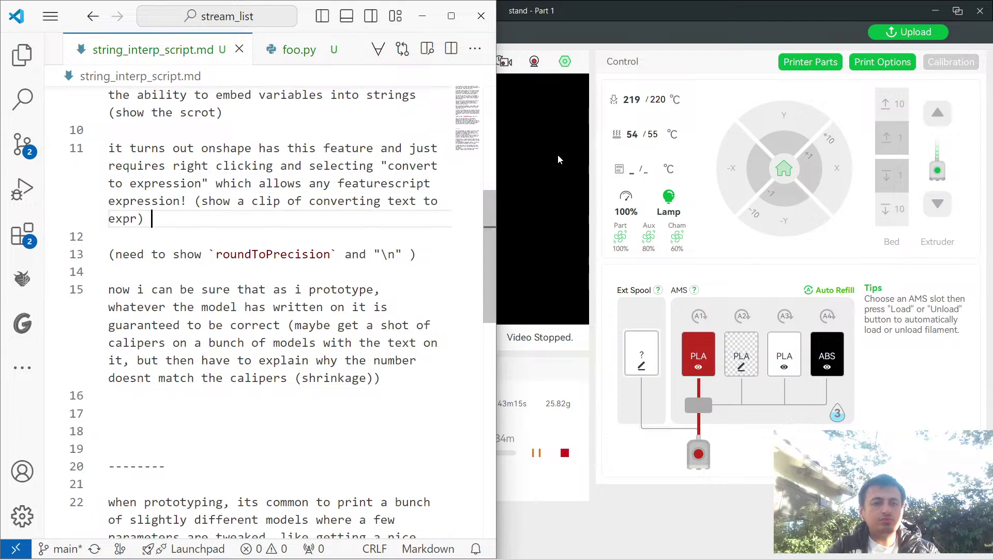
{"action": "key", "text": "Down"}
{"action": "key", "text": "Up"}
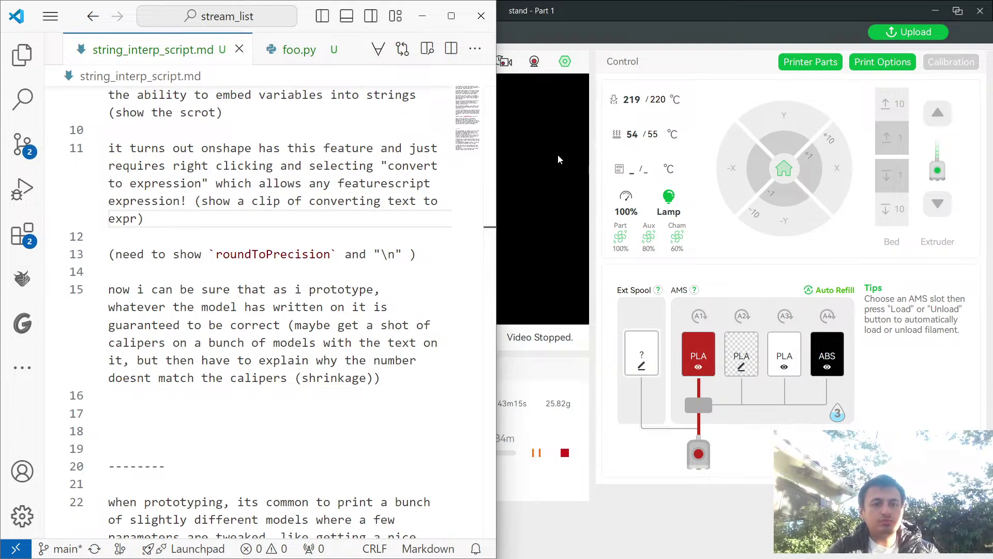
{"action": "key", "text": "Up"}
{"action": "key", "text": "Up"}
{"action": "key", "text": "Up"}
{"action": "key", "text": "Up"}
{"action": "key", "text": "Up"}
{"action": "key", "text": "Up"}
{"action": "key", "text": "Up"}
{"action": "key", "text": "Up"}
{"action": "key", "text": "Up"}
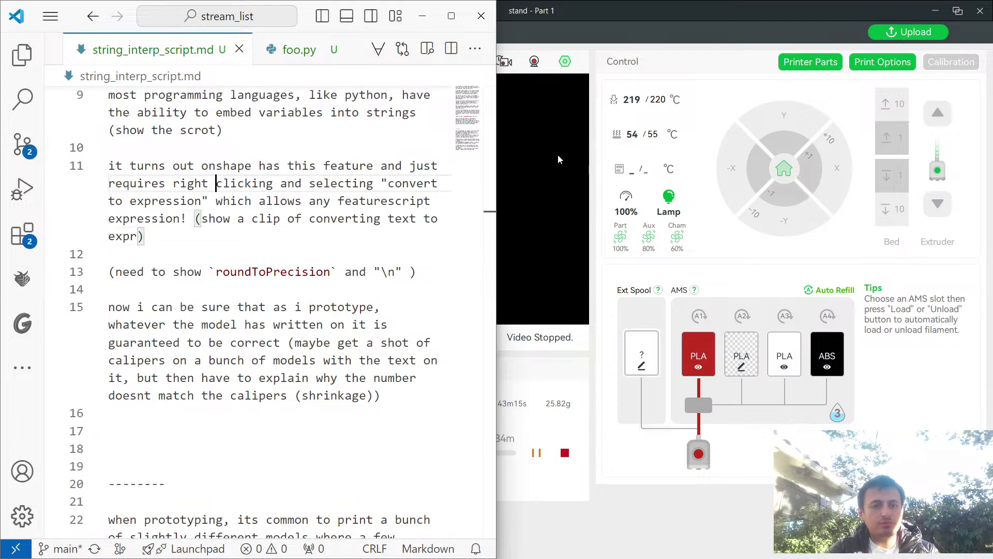
{"action": "key", "text": "Down"}
{"action": "key", "text": "Down"}
{"action": "key", "text": "Down"}
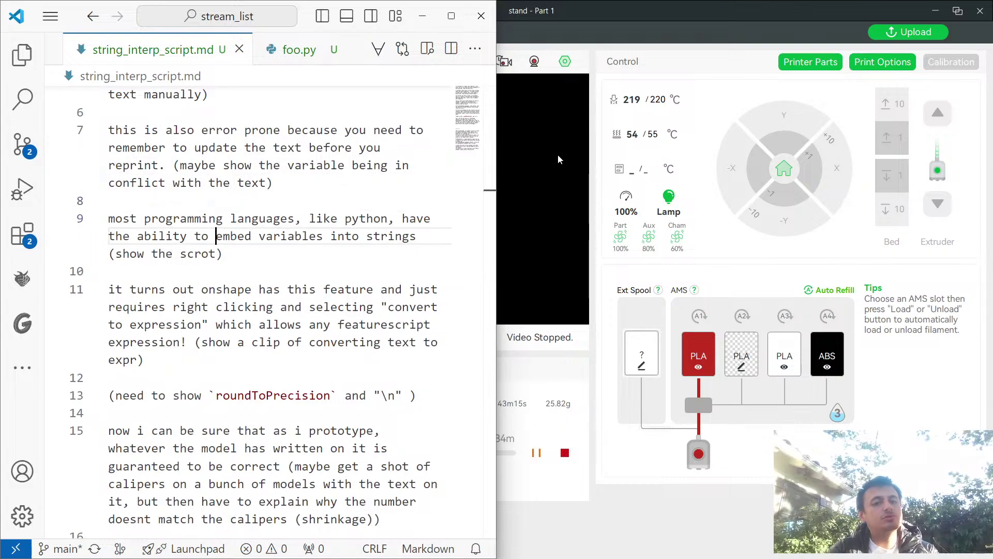
{"action": "key", "text": "Up"}
{"action": "key", "text": "Up"}
{"action": "key", "text": "Up"}
{"action": "key", "text": "Up"}
{"action": "key", "text": "Up"}
{"action": "key", "text": "Up"}
{"action": "key", "text": "Up"}
{"action": "key", "text": "Up"}
{"action": "key", "text": "Up"}
{"action": "key", "text": "Up"}
{"action": "key", "text": "Up"}
{"action": "key", "text": "Up"}
{"action": "key", "text": "Up"}
{"action": "key", "text": "Up"}
{"action": "key", "text": "Up"}
{"action": "key", "text": "Up"}
{"action": "key", "text": "Up"}
{"action": "key", "text": "Up"}
{"action": "key", "text": "Up"}
{"action": "key", "text": "Up"}
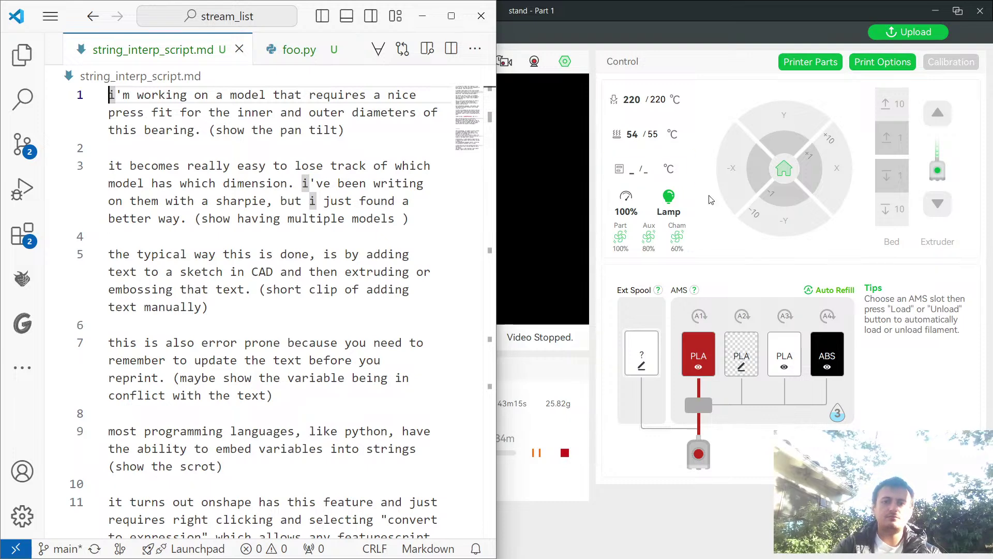
Switch to OBS and lower the Audio Input Capture level to -2.0 dB.
{"action": "key", "text": "alt+Tab"}
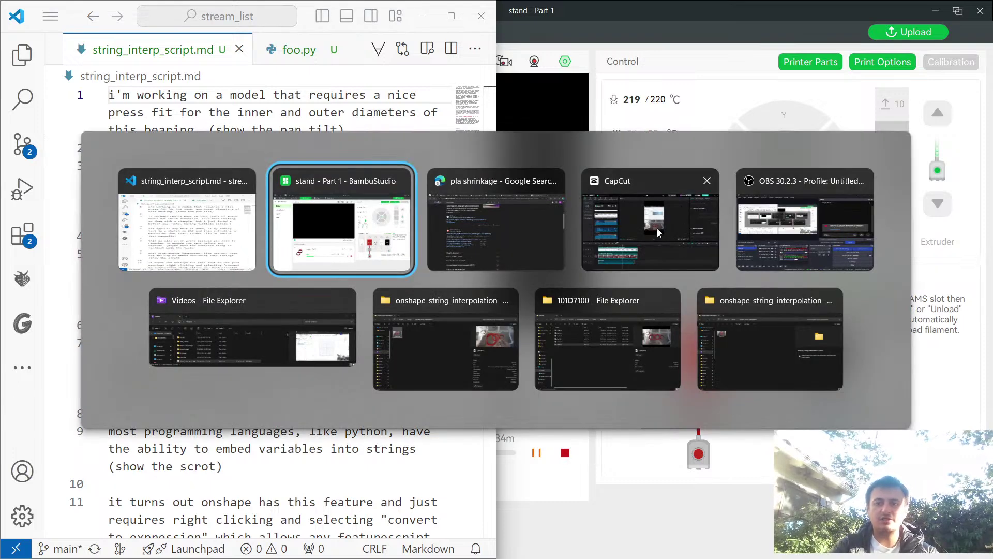
{"action": "left_click", "coordinate": [834, 235]}
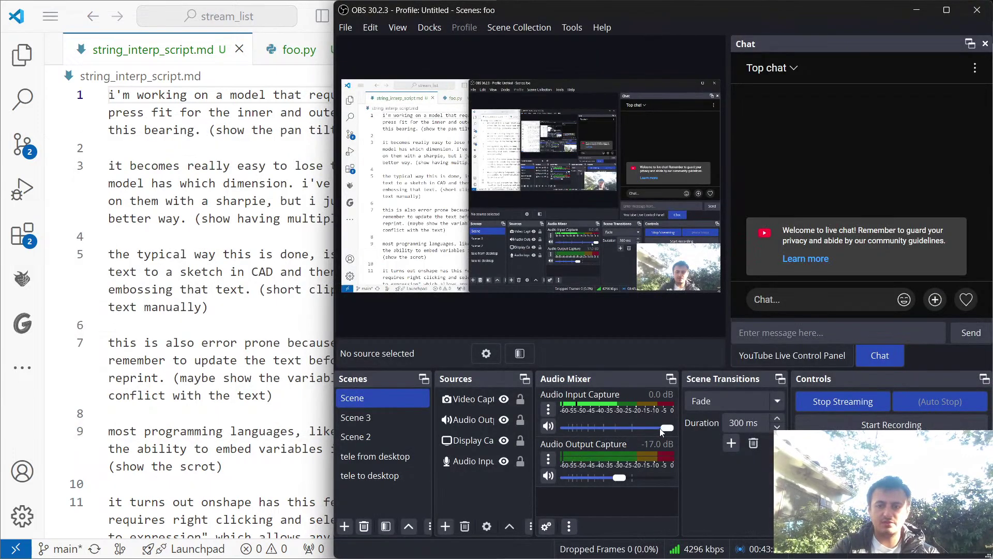
Switch to the browser, open the "by" assembly of the Onshape pan_tilt document, close the tab search list and narrow the instance list.
{"action": "key", "text": "alt+Tab"}
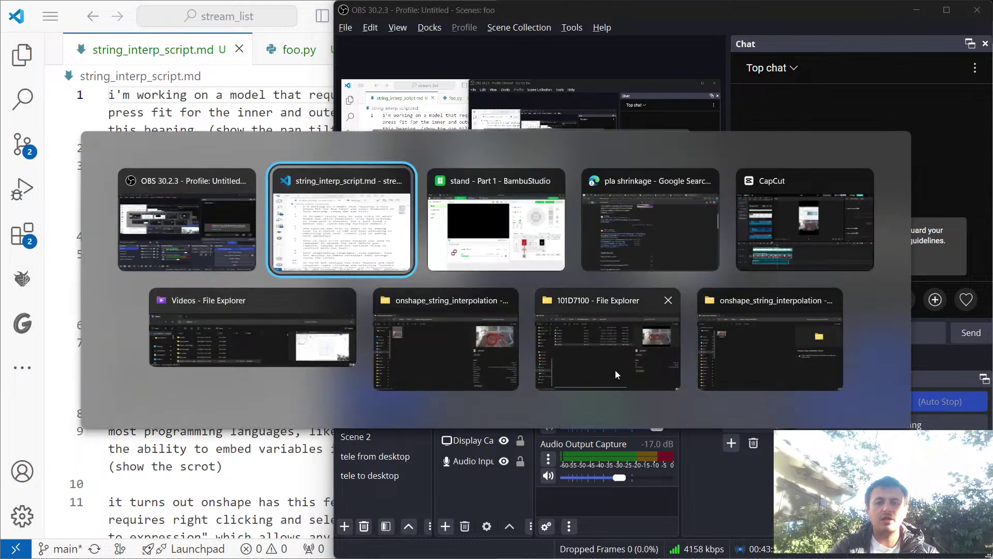
{"action": "left_click", "coordinate": [642, 216]}
{"action": "left_click", "coordinate": [141, 6]}
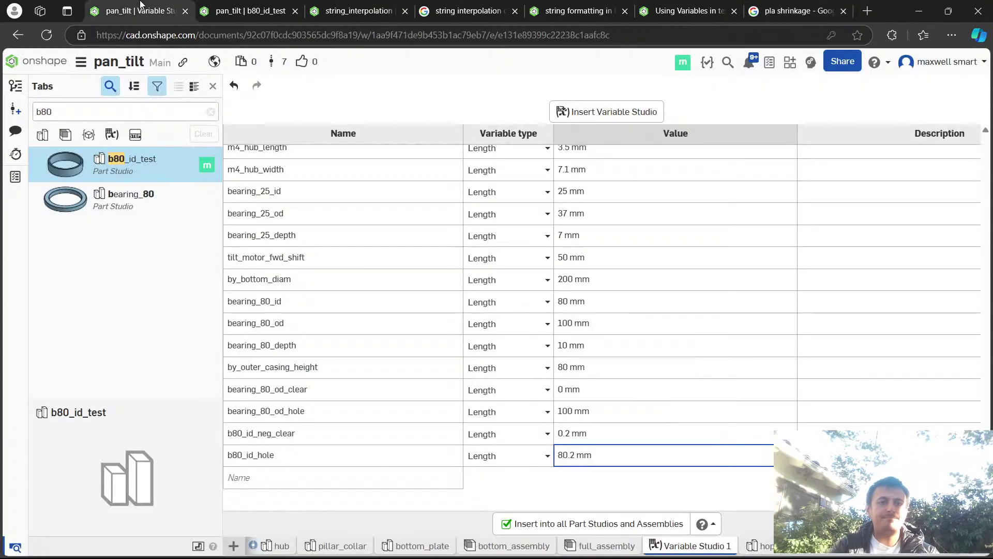
{"action": "scroll", "coordinate": [339, 217], "scroll_direction": "up", "scroll_amount": 15}
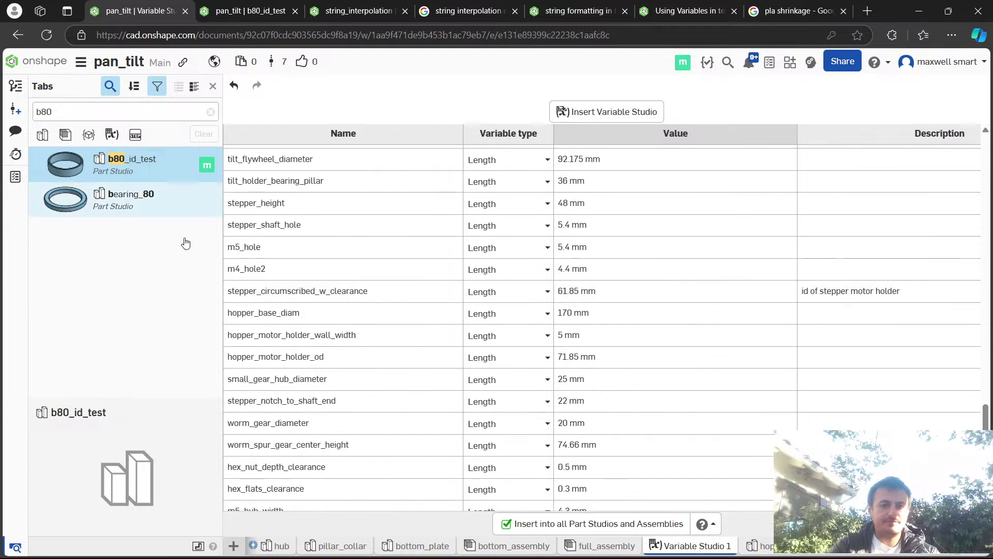
{"action": "scroll", "coordinate": [676, 549], "scroll_direction": "up", "scroll_amount": 1}
{"action": "scroll", "coordinate": [675, 551], "scroll_direction": "up", "scroll_amount": 4}
{"action": "scroll", "coordinate": [671, 551], "scroll_direction": "up", "scroll_amount": 5}
{"action": "scroll", "coordinate": [669, 550], "scroll_direction": "down", "scroll_amount": 6}
{"action": "left_click", "coordinate": [577, 545]}
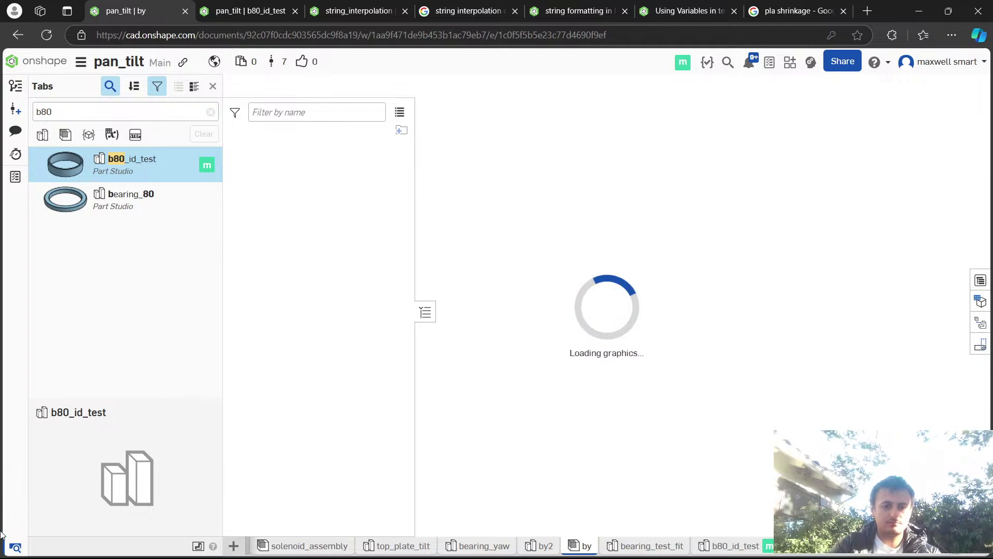
{"action": "left_click", "coordinate": [15, 547]}
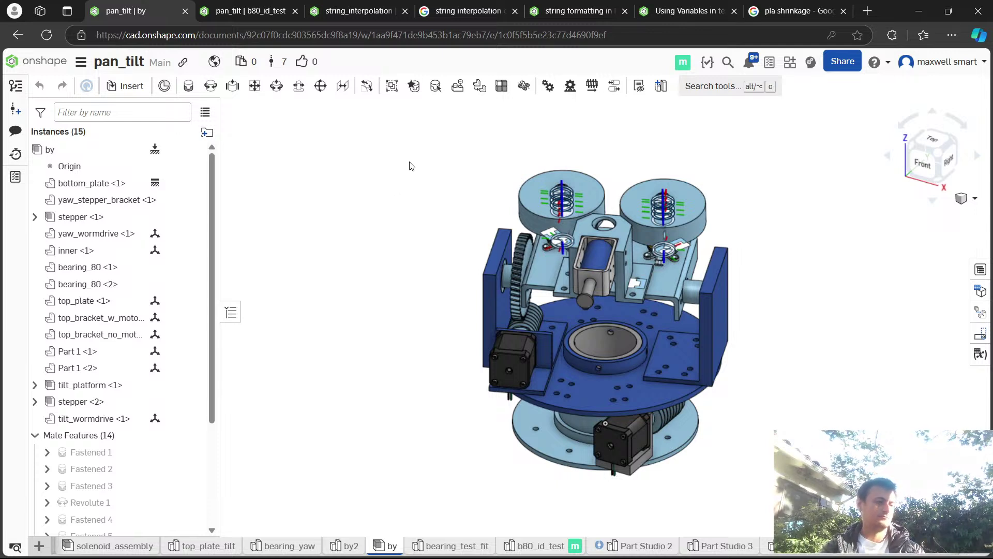
{"action": "left_click_drag", "start_coordinate": [846, 427], "coordinate": [760, 299]}
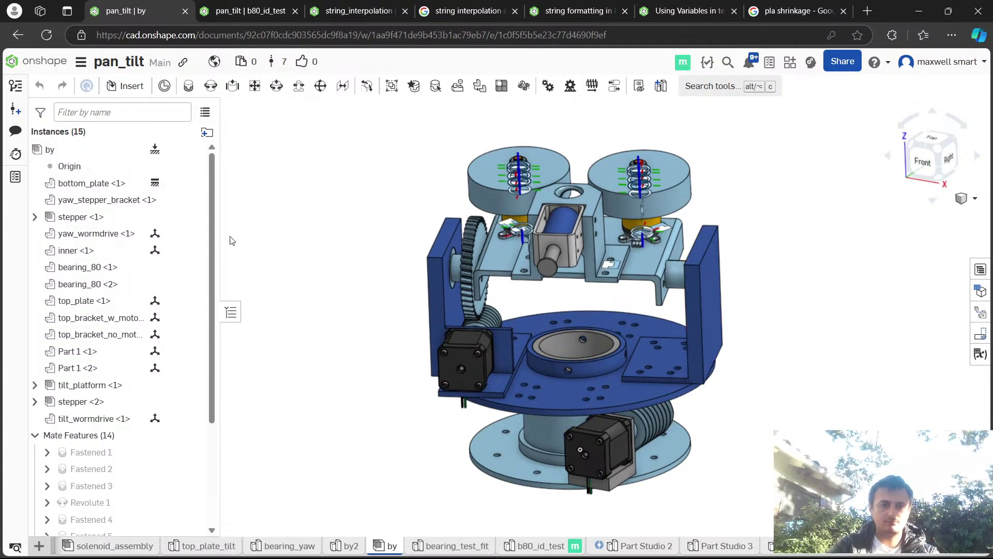
{"action": "left_click_drag", "start_coordinate": [220, 181], "coordinate": [159, 184]}
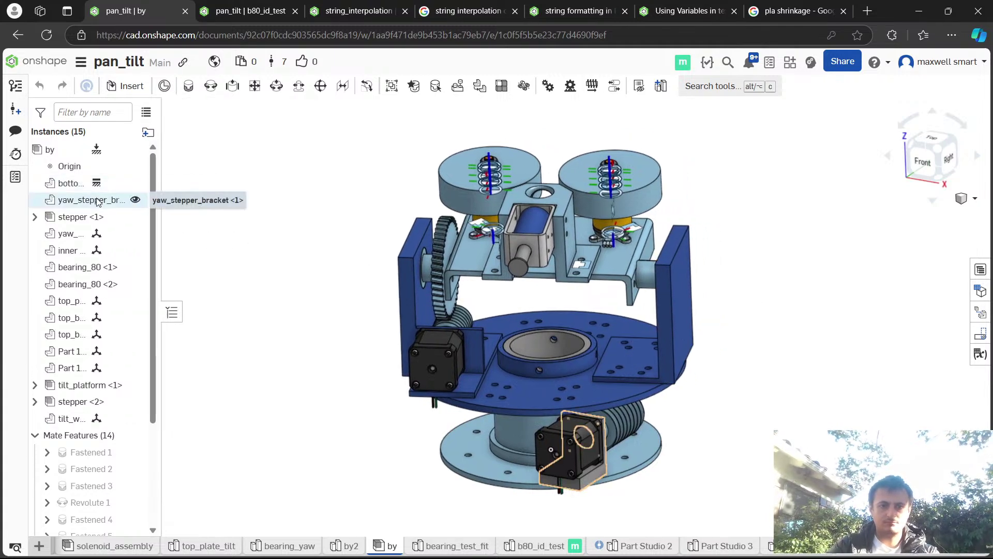
Switch to OBS, start recording the screen and return to the Onshape assembly.
{"action": "key", "text": "alt+Tab"}
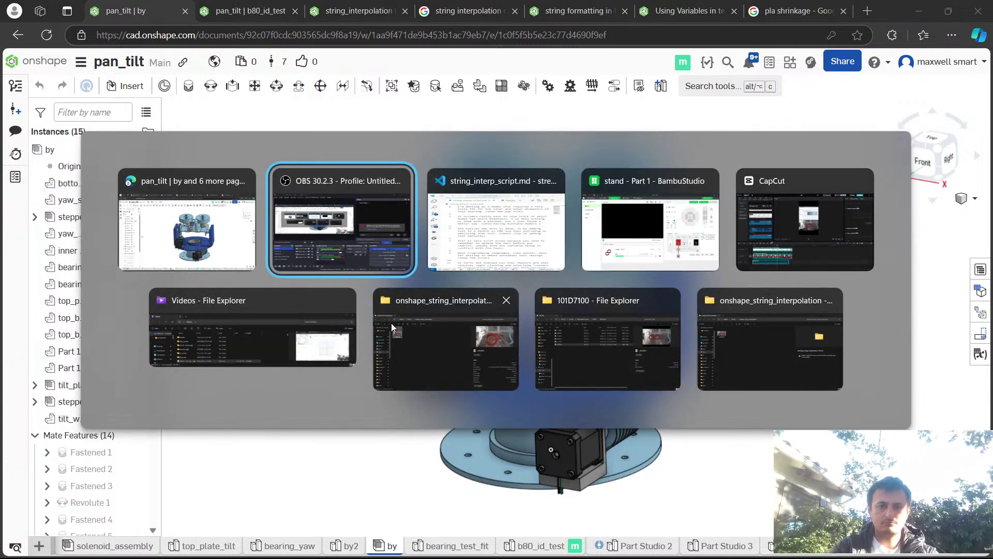
{"action": "left_click", "coordinate": [366, 258]}
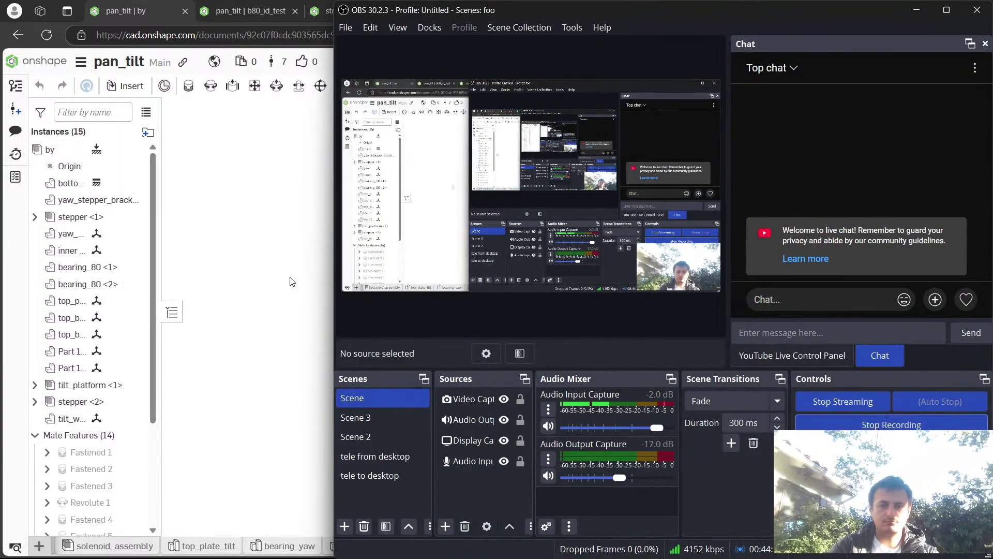
{"action": "key", "text": "alt+Tab"}
Show the pan tilt assembly from several angles and hide the large round top_plate above the bearings.
{"action": "left_click_drag", "start_coordinate": [608, 462], "coordinate": [670, 443]}
{"action": "scroll", "coordinate": [697, 498], "scroll_direction": "up", "scroll_amount": 5}
{"action": "left_click_drag", "start_coordinate": [697, 499], "coordinate": [656, 314]}
{"action": "left_click", "coordinate": [664, 286]}
{"action": "left_click_drag", "start_coordinate": [740, 241], "coordinate": [710, 415]}
{"action": "key", "text": "Escape"}
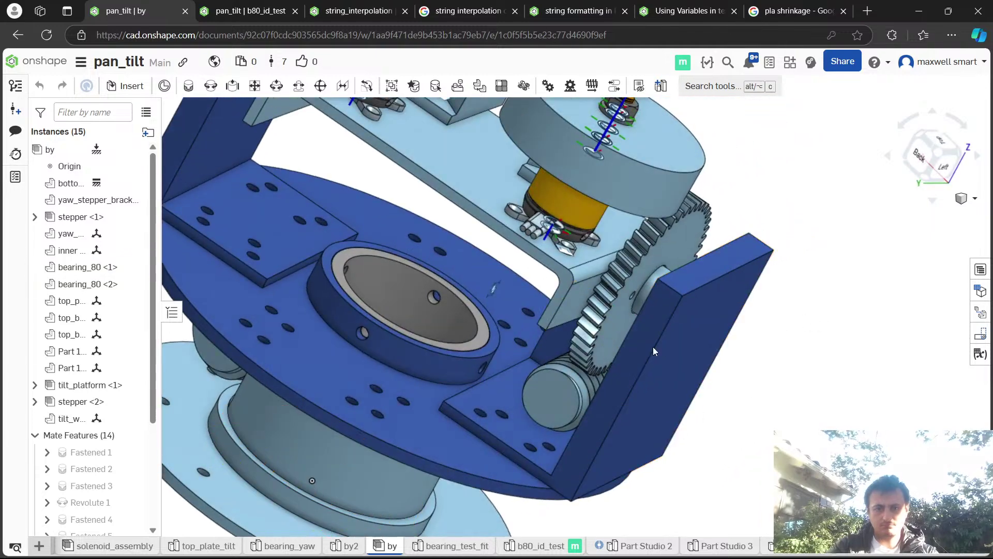
{"action": "left_click", "coordinate": [349, 396]}
{"action": "right_click", "coordinate": [305, 322]}
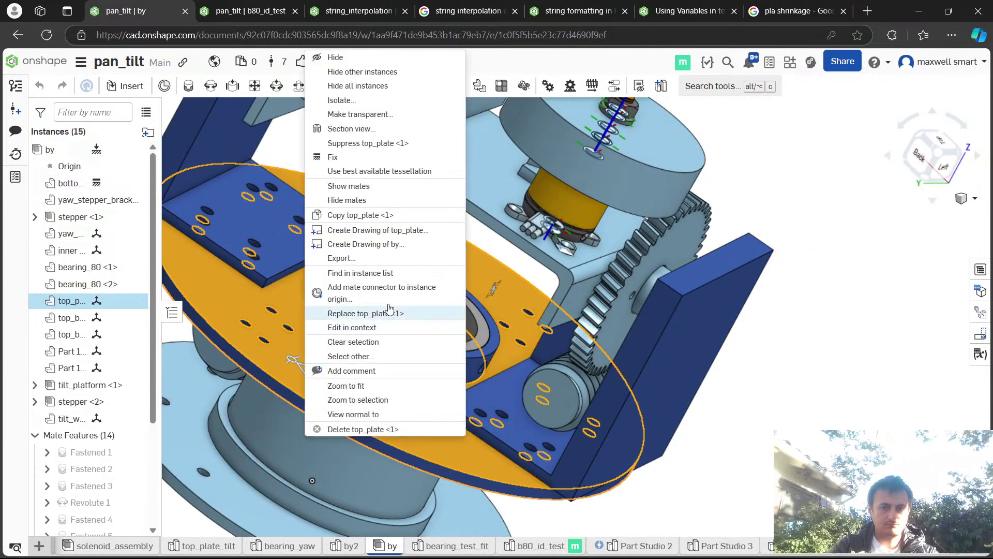
{"action": "left_click", "coordinate": [399, 61]}
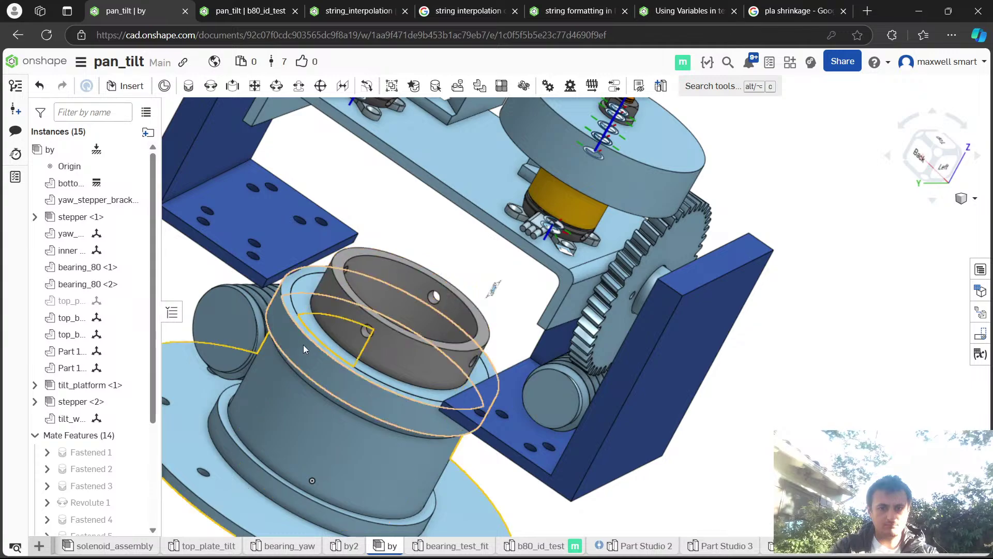
Select both bearing_80 instances to highlight them and show their place in the assembly.
{"action": "scroll", "coordinate": [302, 347], "scroll_direction": "up", "scroll_amount": 5}
{"action": "left_click", "coordinate": [306, 275]}
{"action": "scroll", "coordinate": [306, 274], "scroll_direction": "down", "scroll_amount": 3}
{"action": "left_click_drag", "start_coordinate": [306, 274], "coordinate": [391, 334]}
{"action": "left_click", "coordinate": [391, 333]}
{"action": "left_click_drag", "start_coordinate": [603, 350], "coordinate": [607, 408]}
{"action": "scroll", "coordinate": [607, 409], "scroll_direction": "down", "scroll_amount": 3}
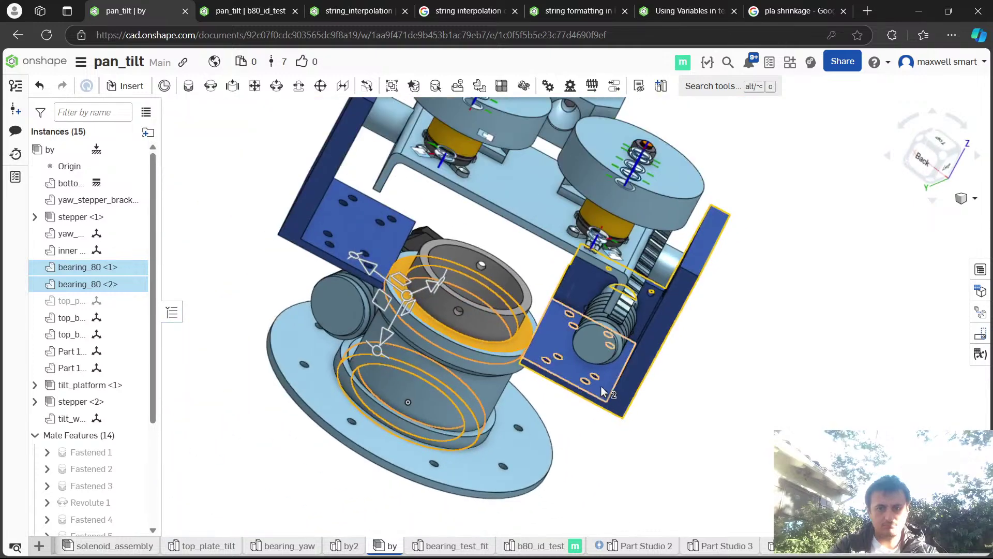
Stop the recording in OBS and switch back to the script in VS Code.
{"action": "key", "text": "alt+Tab"}
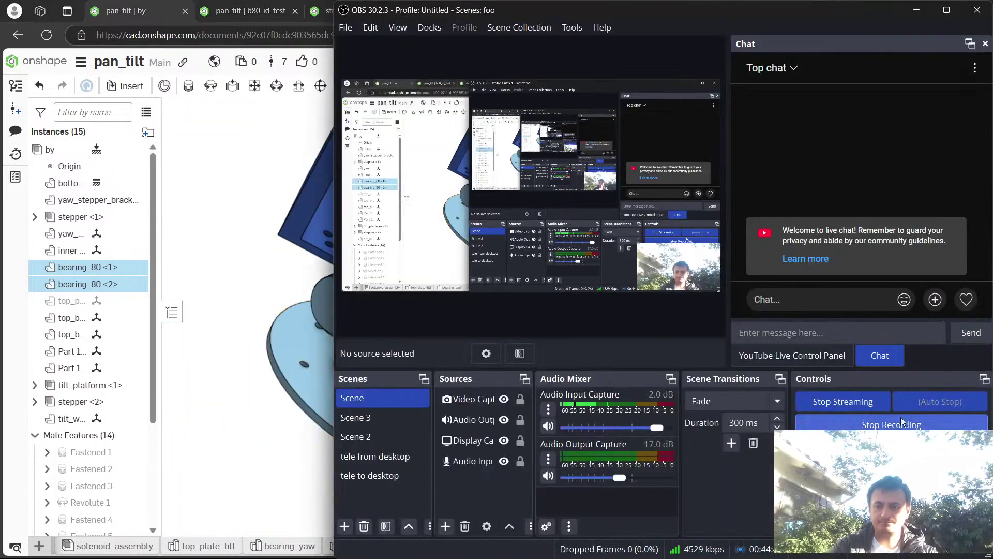
{"action": "key", "text": "alt+Tab"}
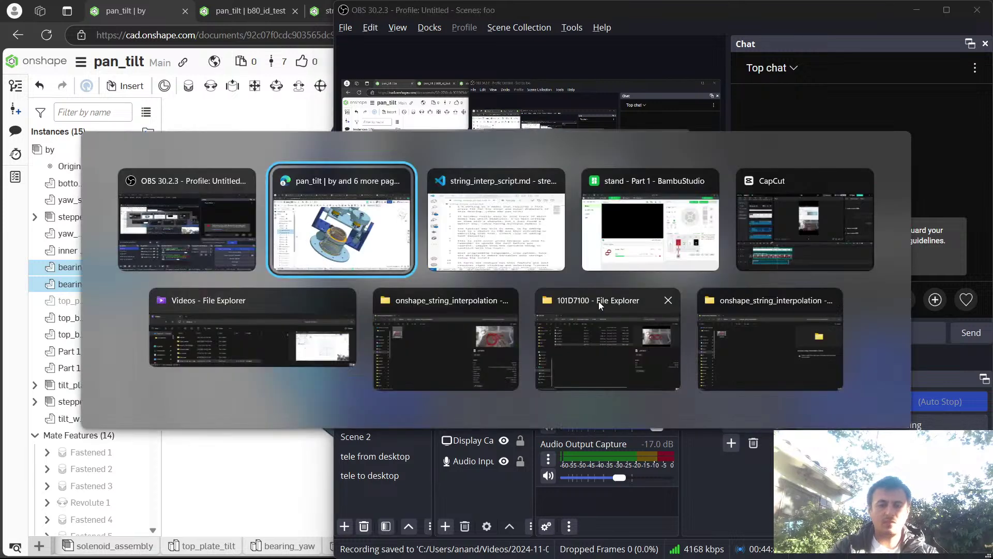
{"action": "key", "text": "alt+Tab"}
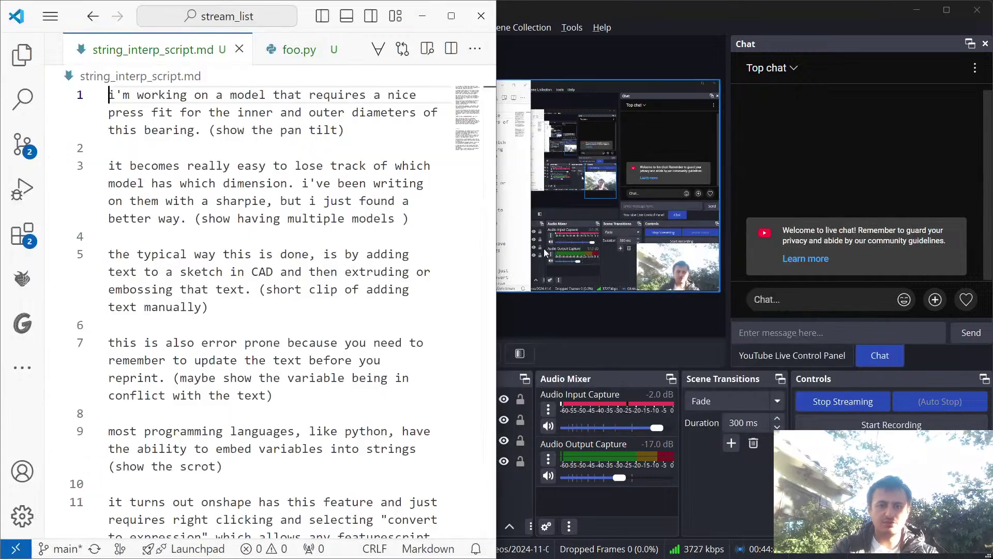
Mark the first paragraph's shot note as finished so it reads "(show the pan tilt - done)".
{"action": "left_click", "coordinate": [401, 124]}
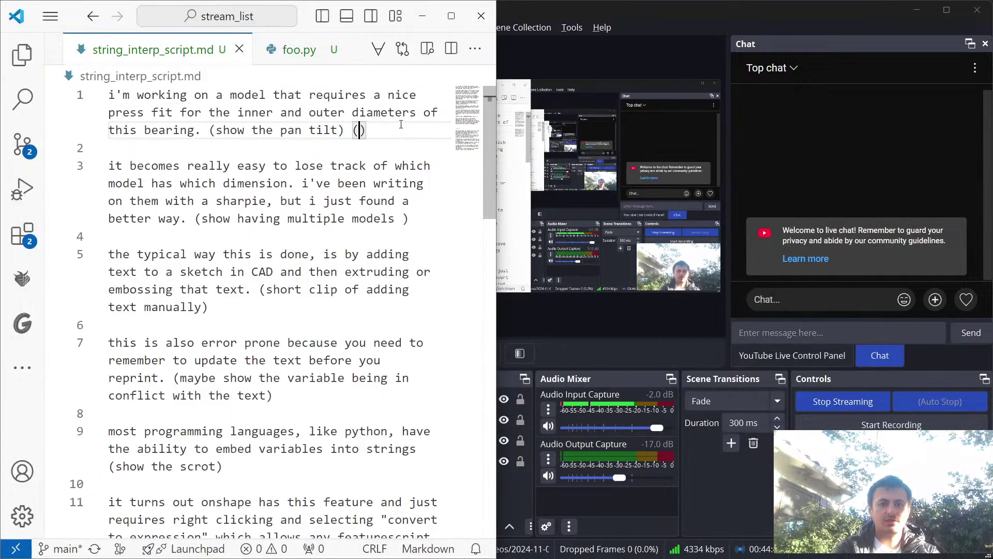
{"action": "key", "text": "BackSpace"}
{"action": "key", "text": "BackSpace"}
{"action": "type", "text": "- done)"}
Remove the stray space before the closing parenthesis of the "show having multiple models" note.
{"action": "key", "text": "Down"}
{"action": "key", "text": "Down"}
{"action": "key", "text": "Down"}
{"action": "key", "text": "Down"}
{"action": "key", "text": "Down"}
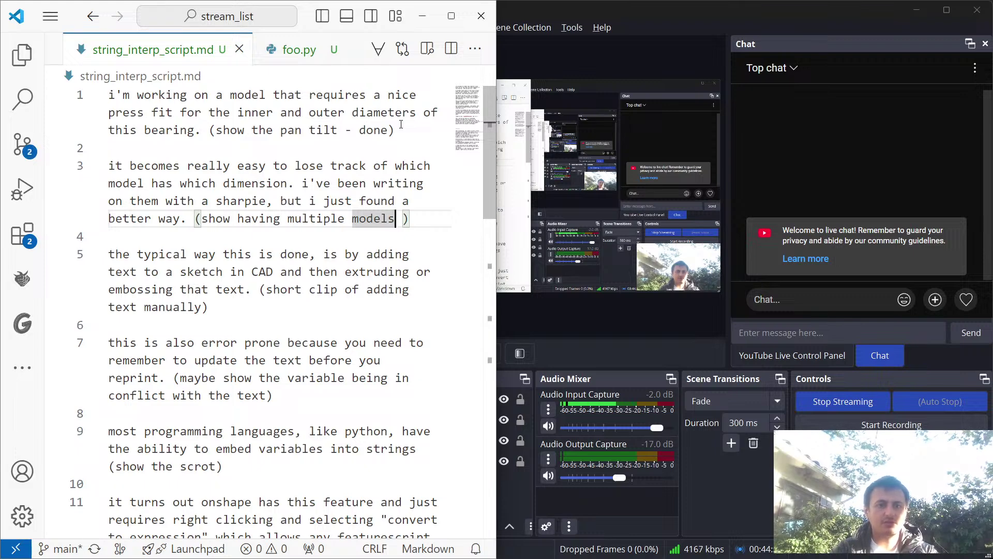
{"action": "key", "text": "Delete"}
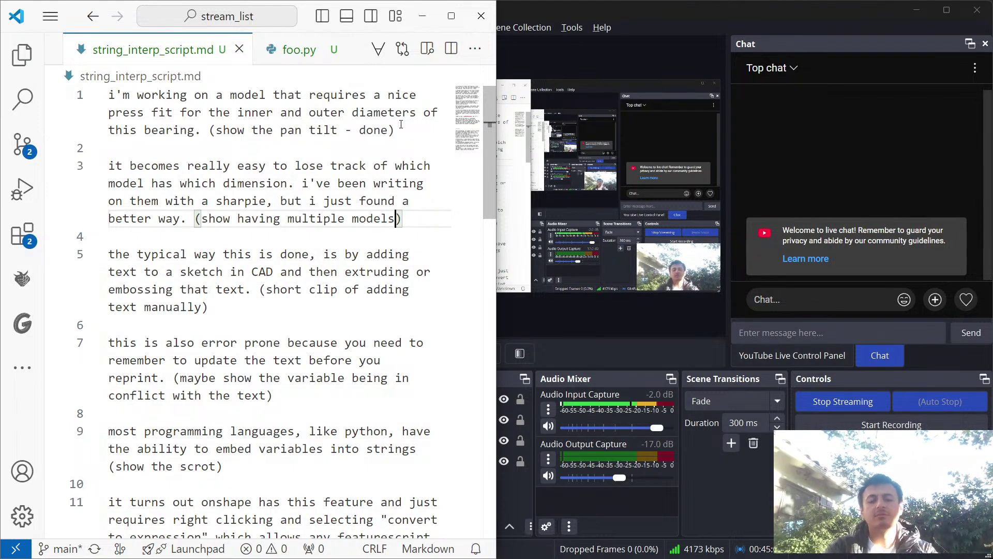
Go to the script's manual text note, switch to the string_interpolation document in Onshape and create a new Part Studio.
{"action": "key", "text": "Down"}
{"action": "key", "text": "Down"}
{"action": "key", "text": "Down"}
{"action": "key", "text": "Down"}
{"action": "key", "text": "Down"}
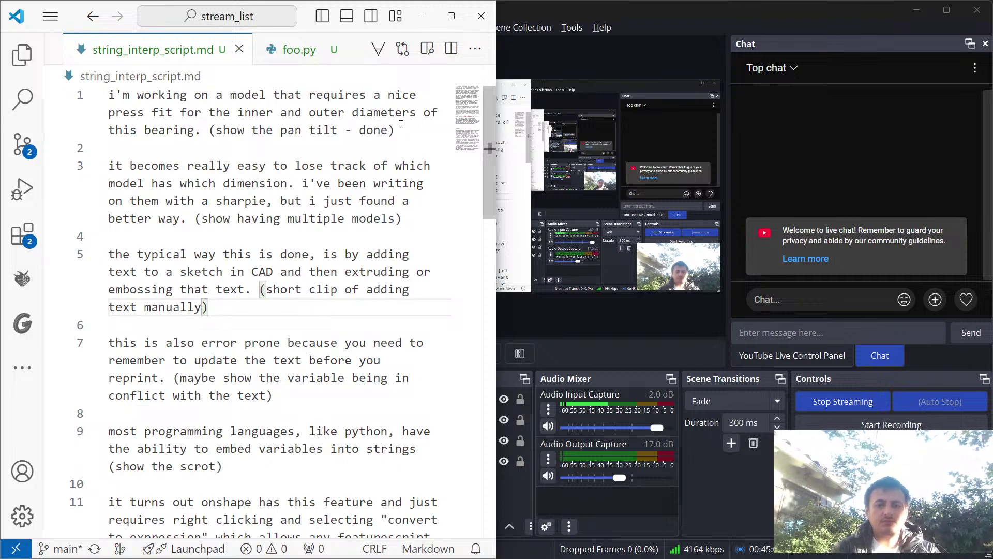
{"action": "key", "text": "alt+Tab"}
{"action": "key", "text": "Tab"}
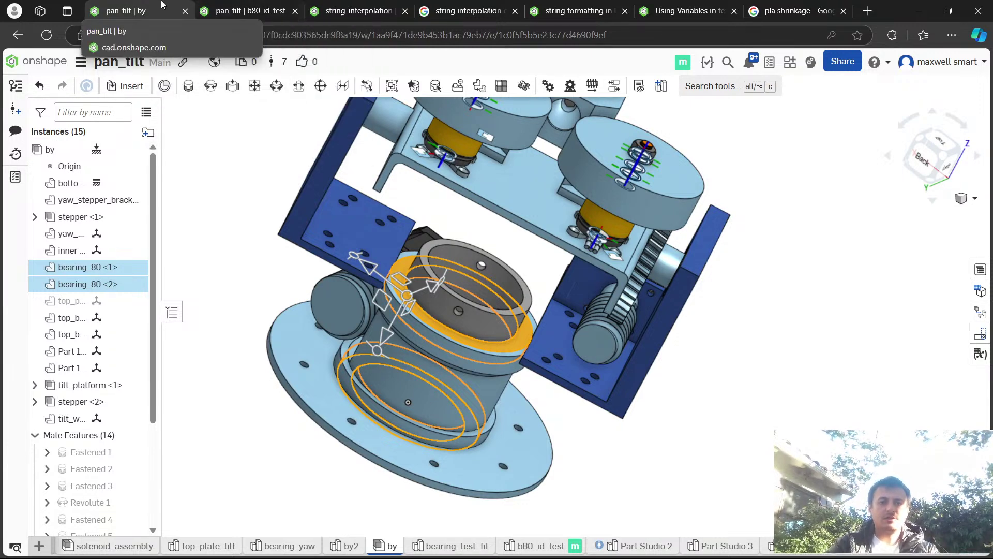
{"action": "left_click", "coordinate": [357, 10]}
{"action": "scroll", "coordinate": [274, 225], "scroll_direction": "down", "scroll_amount": 3}
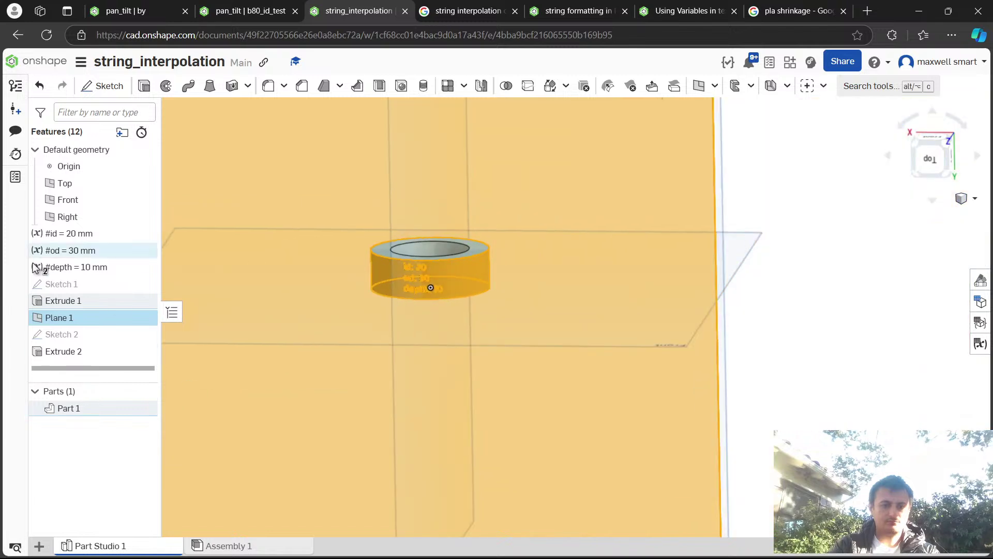
{"action": "left_click", "coordinate": [39, 546]}
{"action": "mouse_move", "coordinate": [102, 380]}
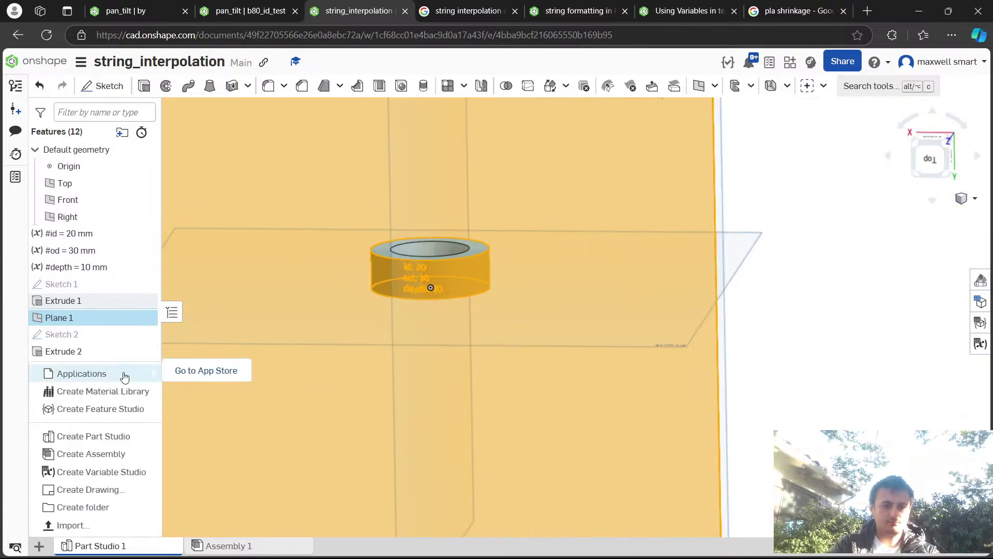
{"action": "left_click", "coordinate": [153, 436]}
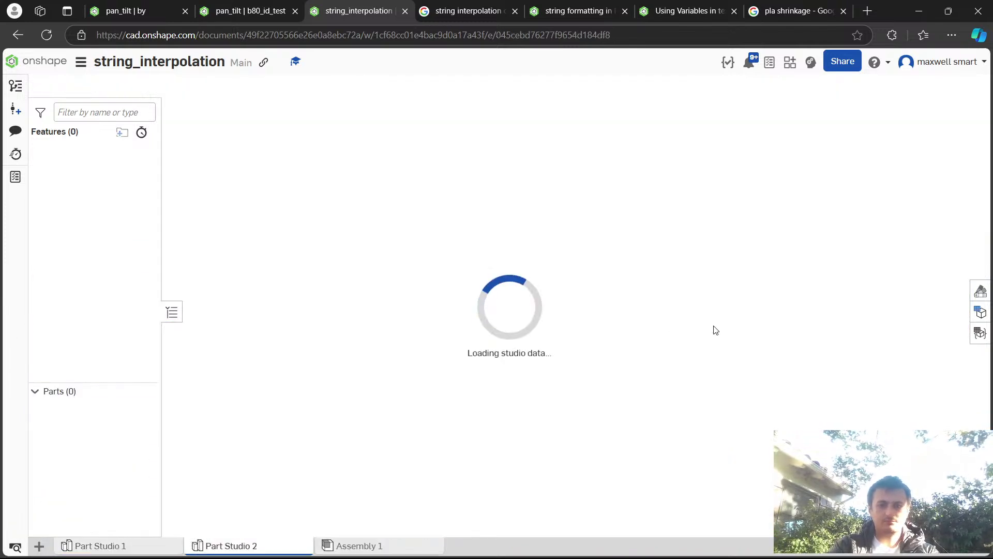
{"action": "left_click", "coordinate": [425, 322]}
{"action": "key", "text": "shift+s"}
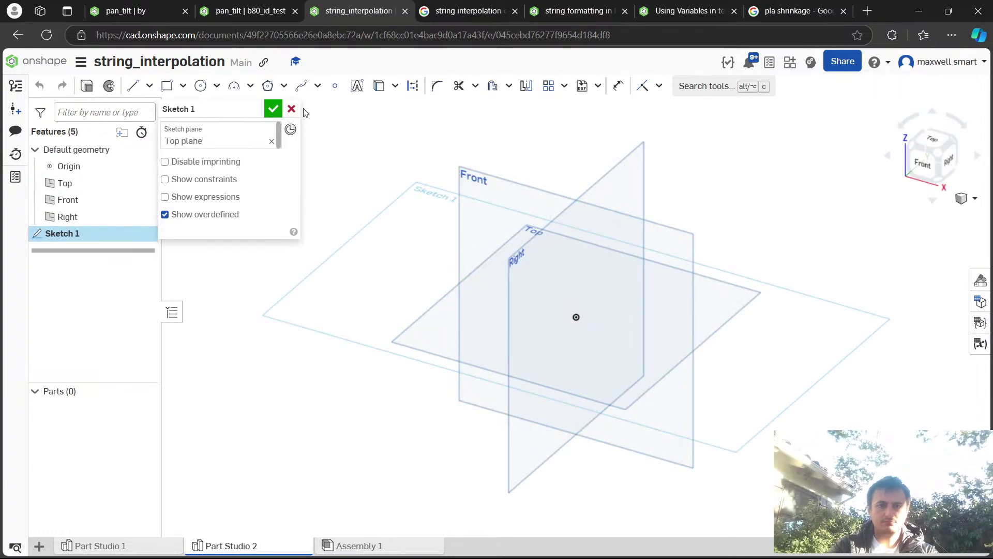
{"action": "left_click", "coordinate": [291, 109]}
Start a recording in OBS and switch back to the Onshape Part Studio.
{"action": "key", "text": "alt+Tab"}
{"action": "key", "text": "alt+Tab"}
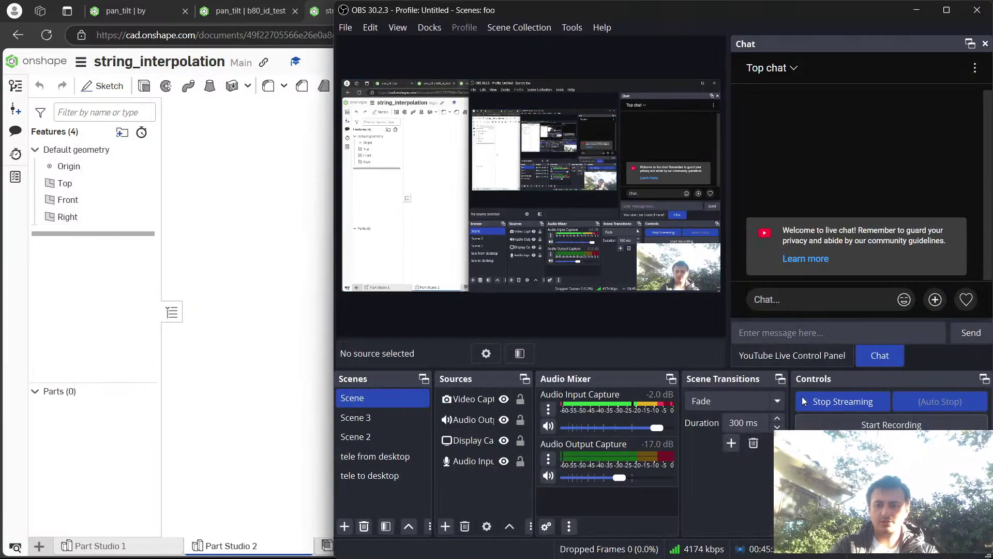
{"action": "key", "text": "alt+Tab"}
Sketch a center-point rectangle at the origin on the Top plane and extrude it 5 mm as a new solid.
{"action": "left_click", "coordinate": [442, 317]}
{"action": "key", "text": "shift+s"}
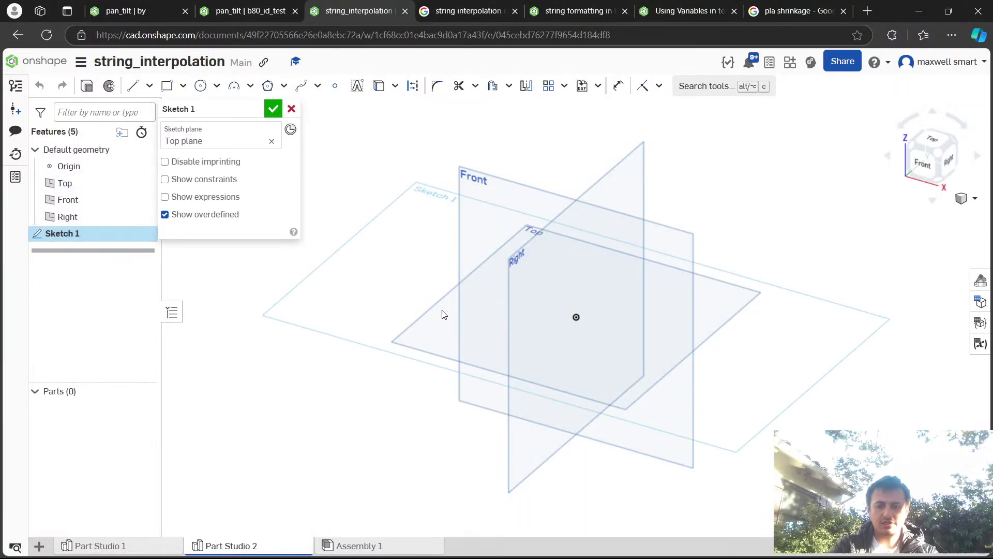
{"action": "key", "text": "r"}
{"action": "left_click", "coordinate": [575, 316]}
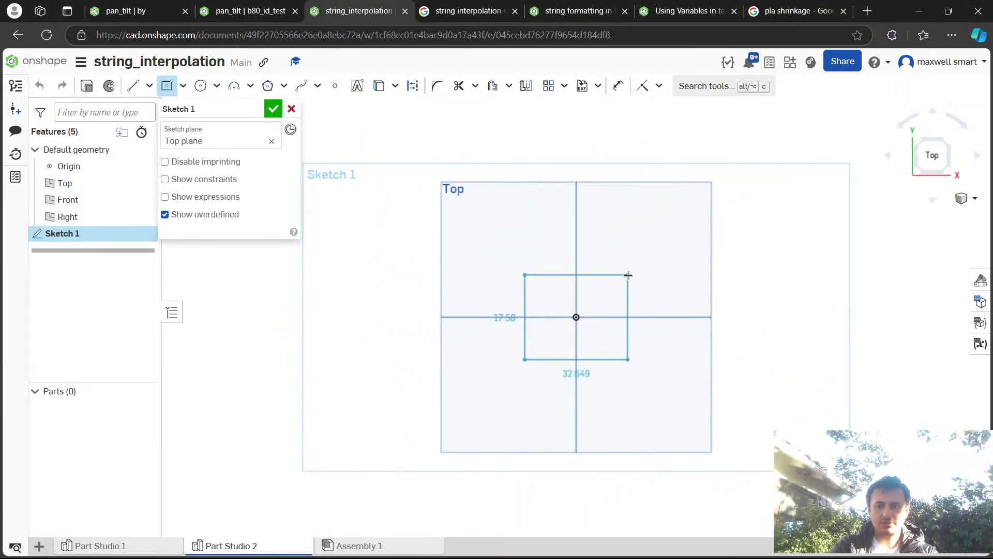
{"action": "left_click", "coordinate": [640, 262]}
{"action": "key", "text": "shift+e"}
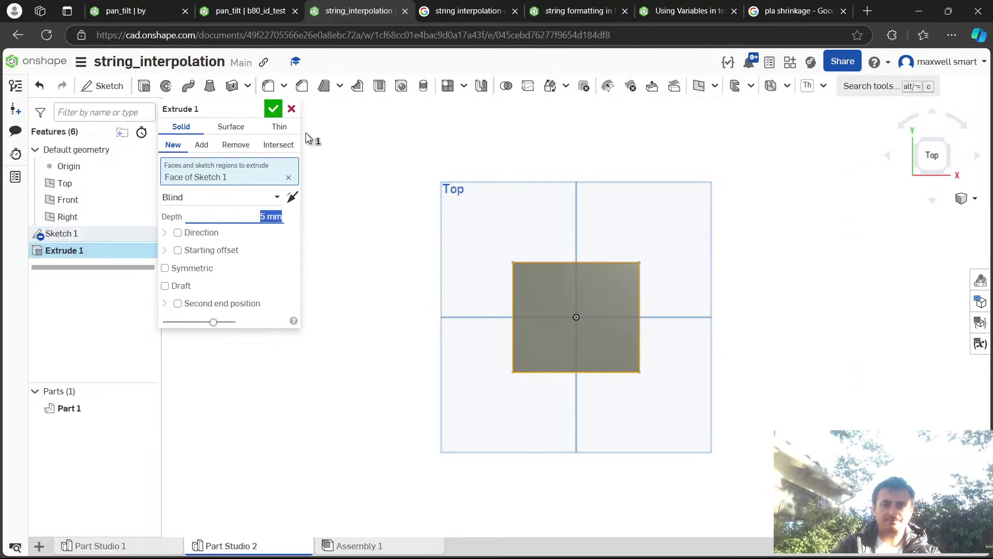
{"action": "left_click", "coordinate": [273, 109]}
Start a sketch on the block's top face and place the text "hi" within its outline.
{"action": "left_click", "coordinate": [561, 286]}
{"action": "key", "text": "shift+s"}
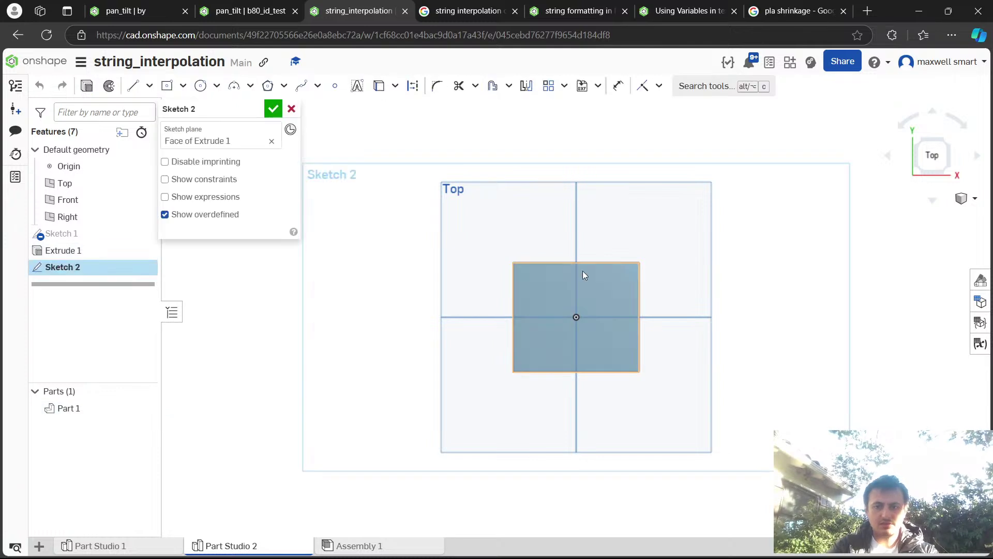
{"action": "left_click", "coordinate": [357, 85]}
{"action": "left_click", "coordinate": [533, 281]}
{"action": "left_click", "coordinate": [628, 352]}
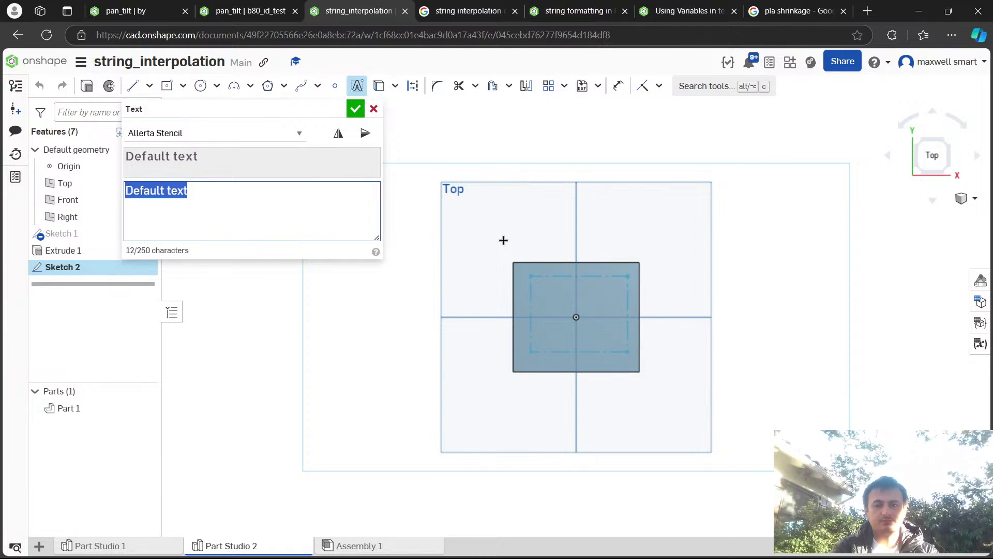
{"action": "type", "text": "hi"}
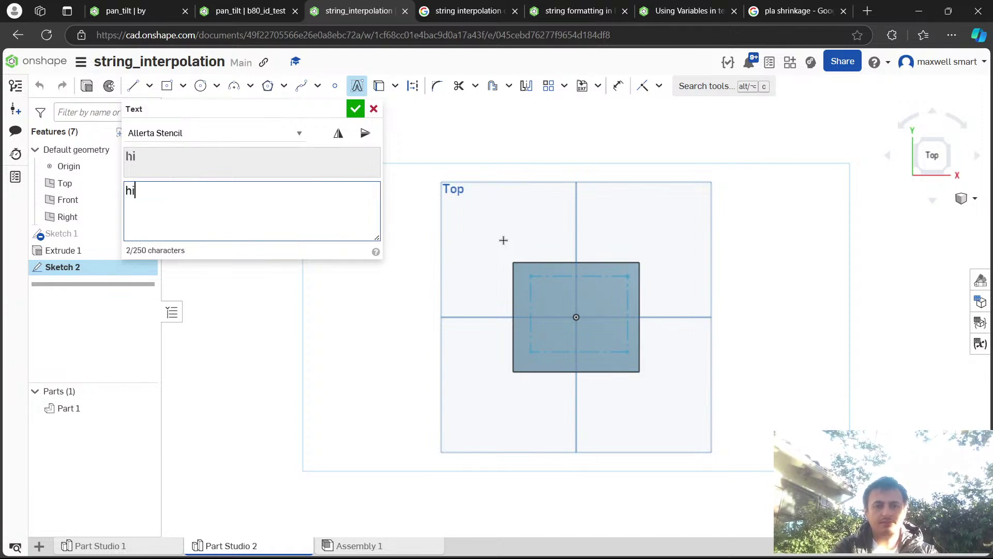
{"action": "key", "text": "Return"}
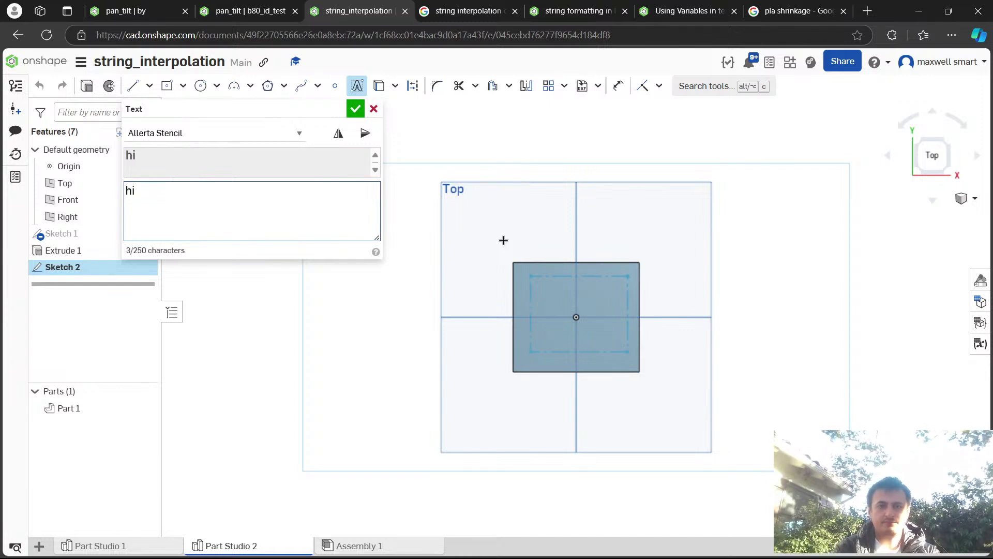
{"action": "left_click", "coordinate": [356, 109]}
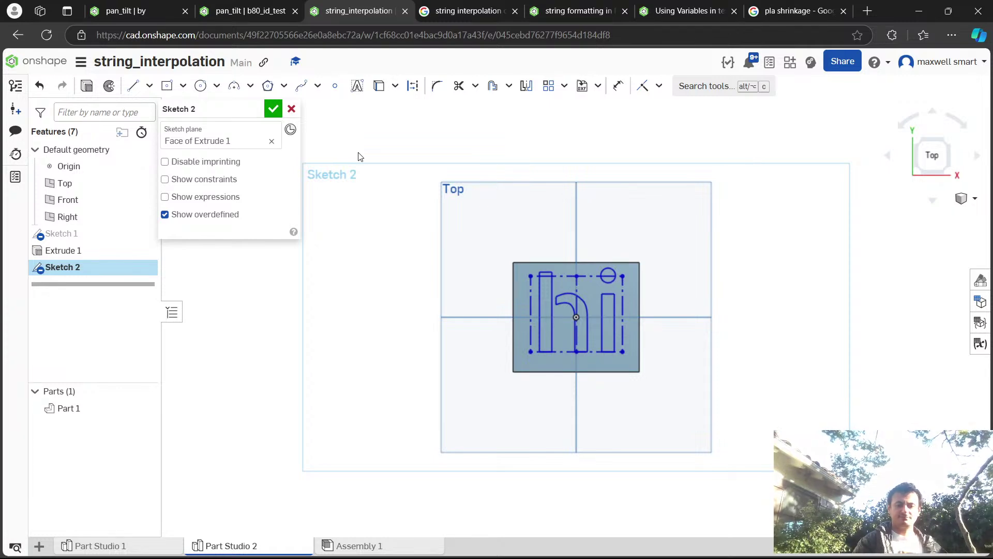
Stop the recording in OBS and return to the open text sketch in Onshape.
{"action": "key", "text": "alt+Tab"}
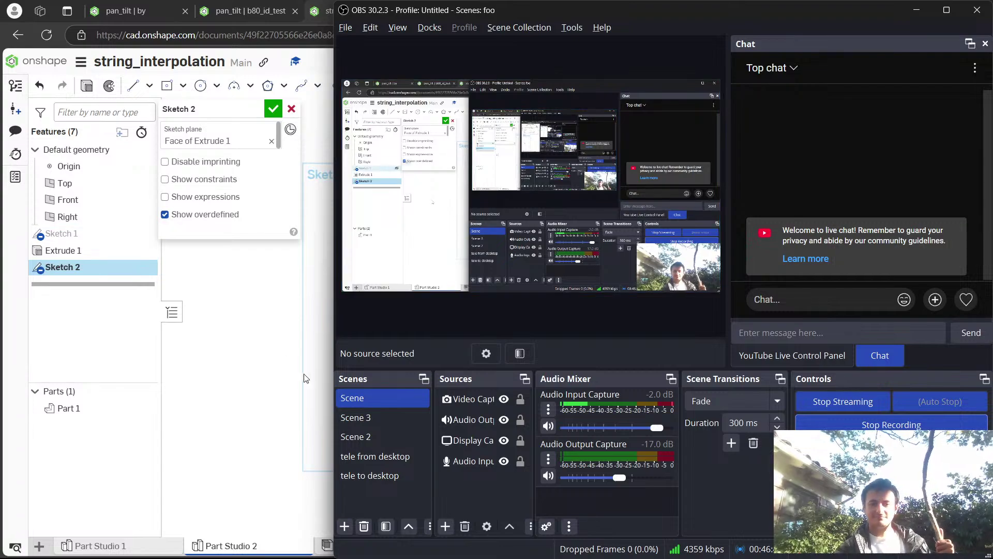
{"action": "left_click", "coordinate": [381, 436]}
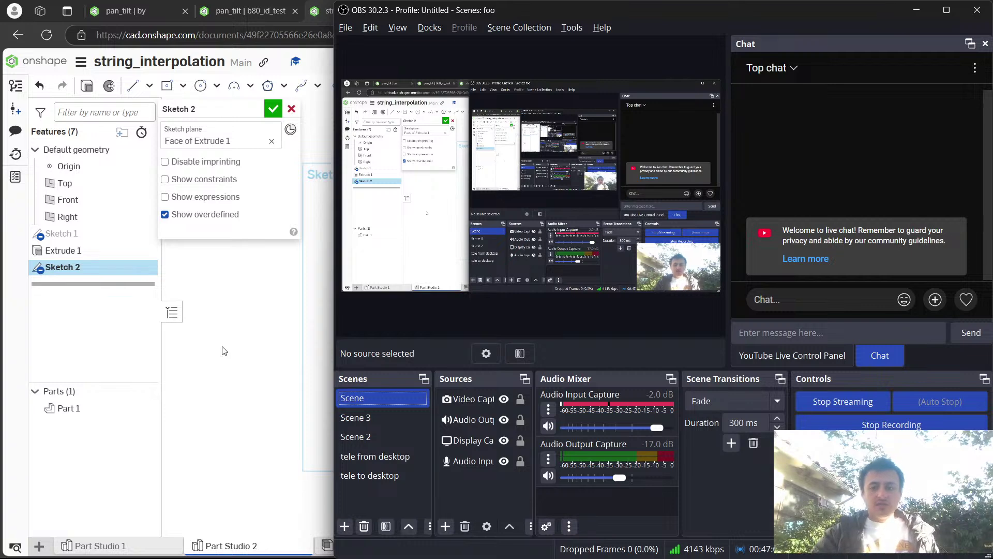
{"action": "left_click", "coordinate": [861, 425]}
{"action": "left_click", "coordinate": [226, 380]}
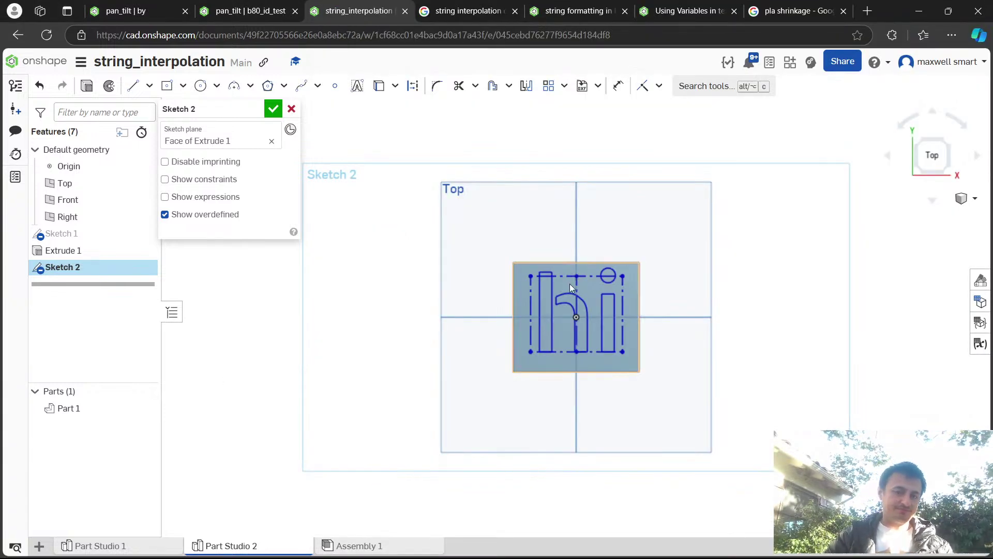
Cancel the text sketch and delete Sketch 1 and Extrude 1 to empty the Part Studio.
{"action": "left_click", "coordinate": [293, 108]}
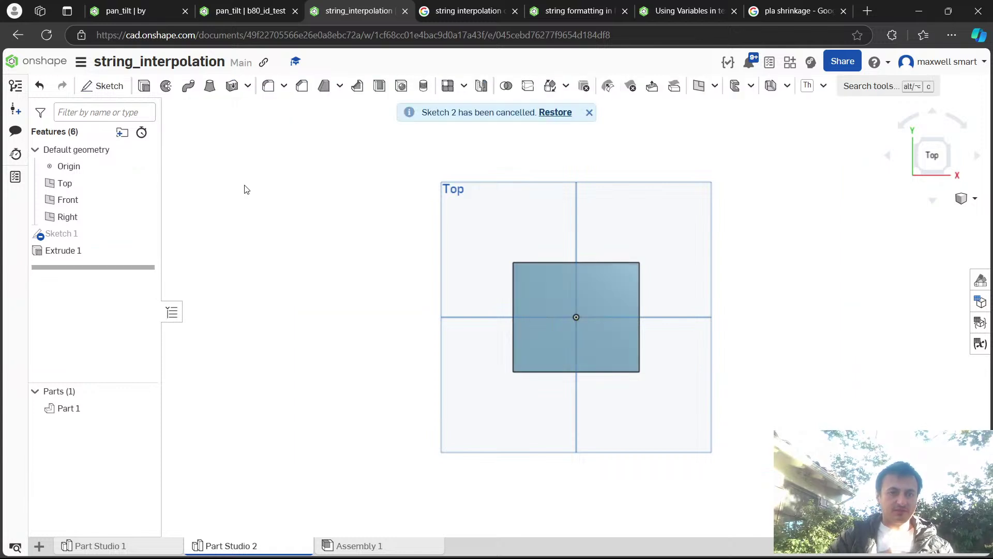
{"action": "left_click", "coordinate": [97, 252]}
{"action": "left_click", "coordinate": [118, 238], "text": "shift"}
{"action": "key", "text": "Delete"}
Start a new recording in OBS and set the empty Onshape Part Studio to an isometric view.
{"action": "key", "text": "alt+Tab"}
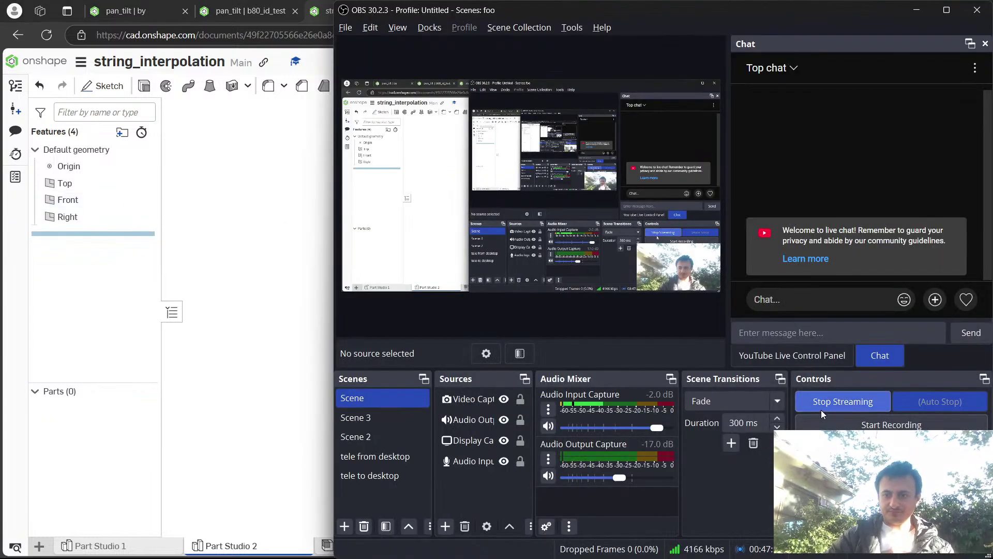
{"action": "left_click", "coordinate": [838, 425]}
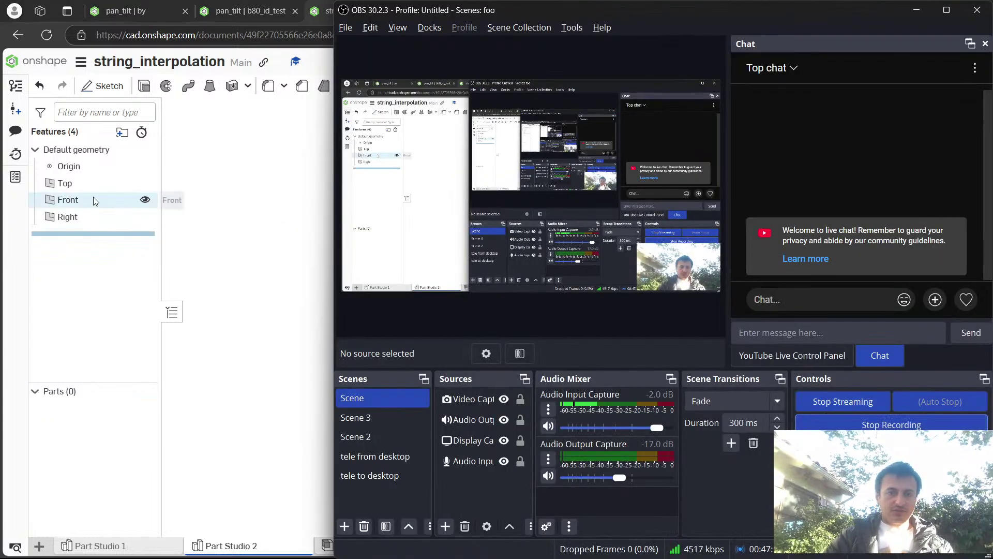
{"action": "left_click", "coordinate": [211, 203]}
{"action": "key", "text": "shift+7"}
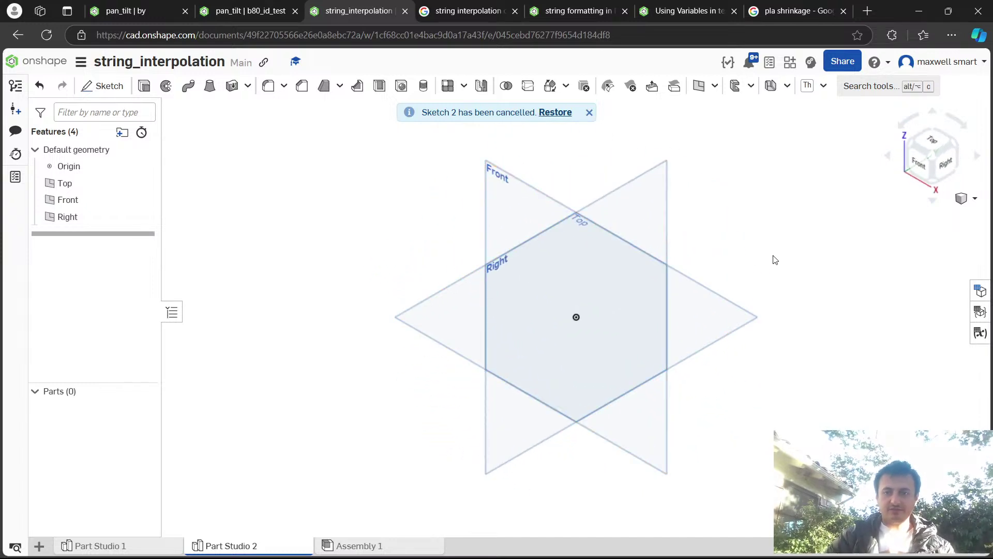
Stop the current recording in OBS and go back to the empty Part Studio in Onshape.
{"action": "key", "text": "alt+Tab"}
{"action": "left_click", "coordinate": [874, 425]}
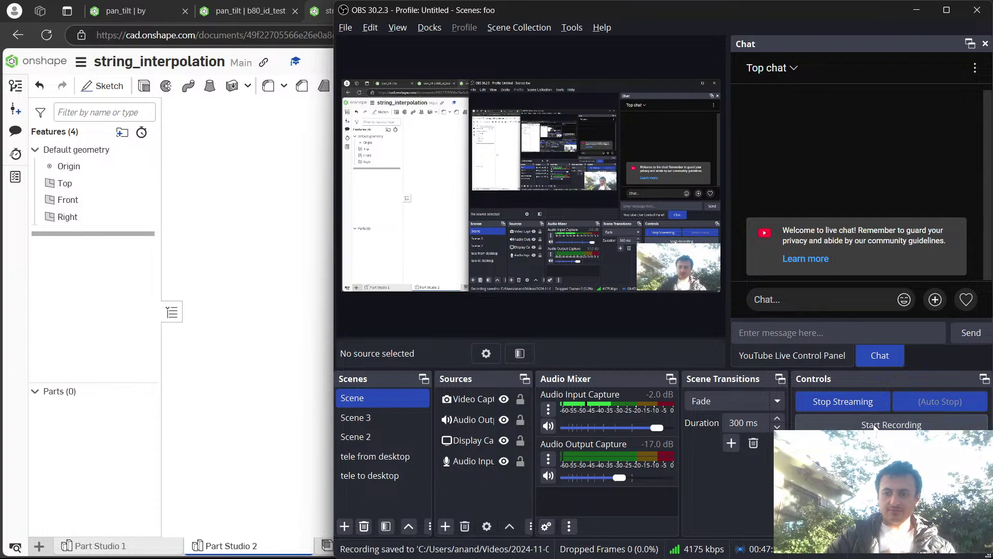
{"action": "left_click", "coordinate": [290, 251]}
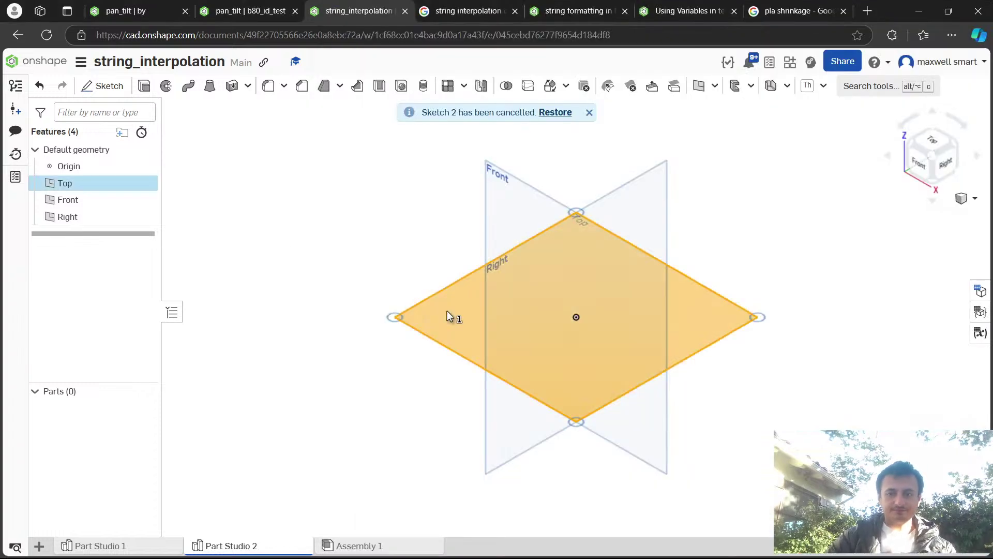
Sketch a center-point rectangle 20 mm wide and 30 mm high at the origin on the Top plane.
{"action": "key", "text": "shift+s"}
{"action": "left_click", "coordinate": [444, 300]}
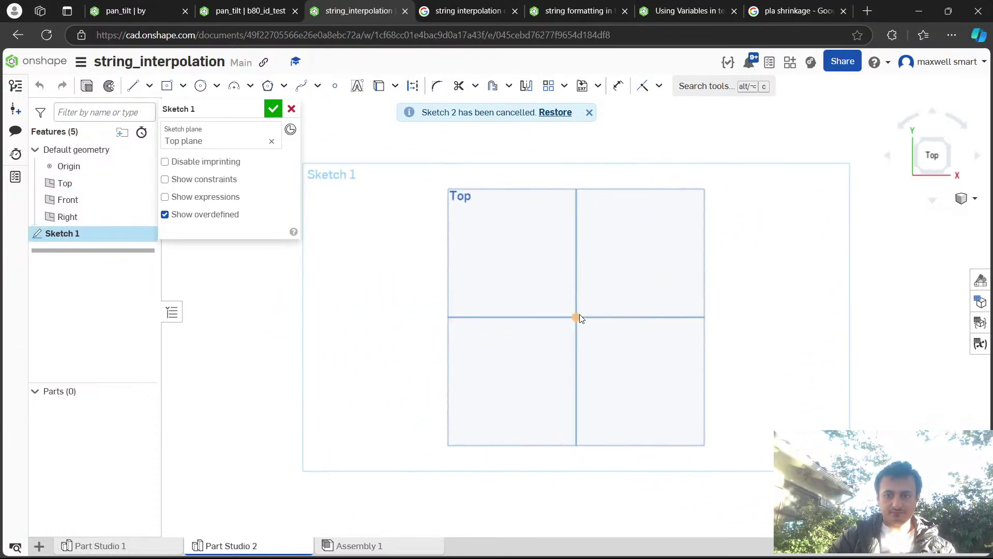
{"action": "key", "text": "r"}
{"action": "left_click", "coordinate": [576, 317]}
{"action": "left_click", "coordinate": [647, 263]}
{"action": "type", "text": "20"}
{"action": "key", "text": "Tab"}
{"action": "type", "text": "30"}
{"action": "key", "text": "Return"}
{"action": "scroll", "coordinate": [581, 277], "scroll_direction": "up", "scroll_amount": 3}
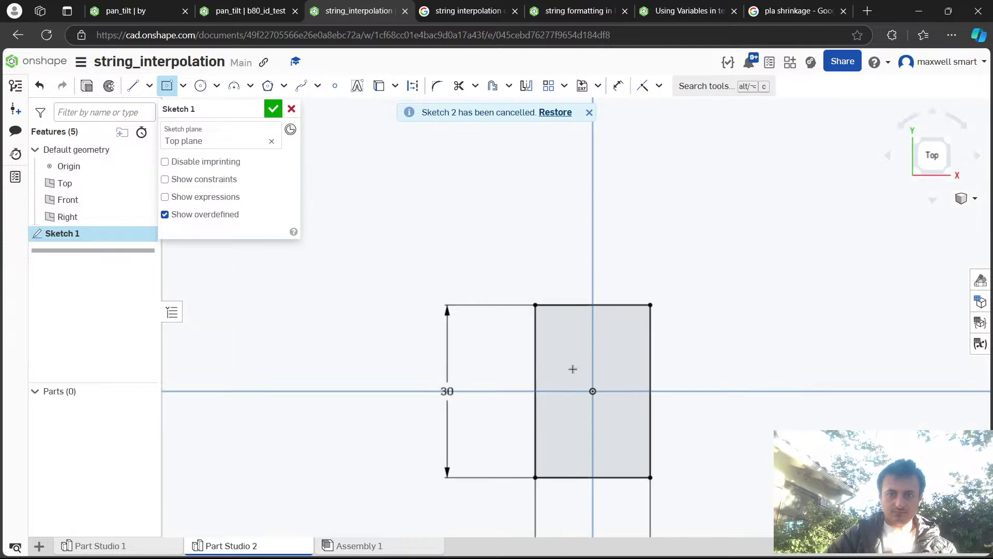
{"action": "left_click", "coordinate": [273, 109]}
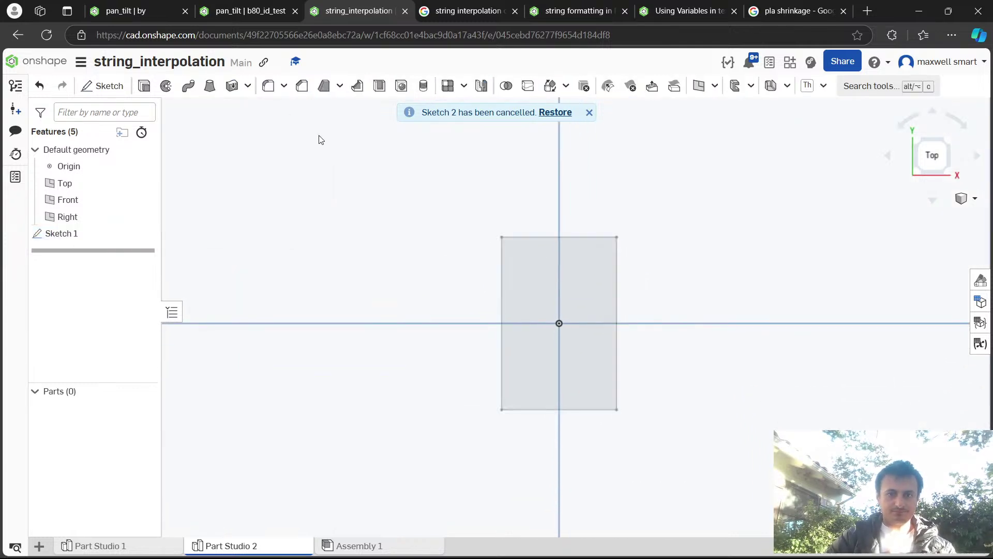
Extrude the rectangle 25 mm as a new solid.
{"action": "left_click", "coordinate": [548, 262]}
{"action": "key", "text": "shift+e"}
{"action": "left_click", "coordinate": [257, 216]}
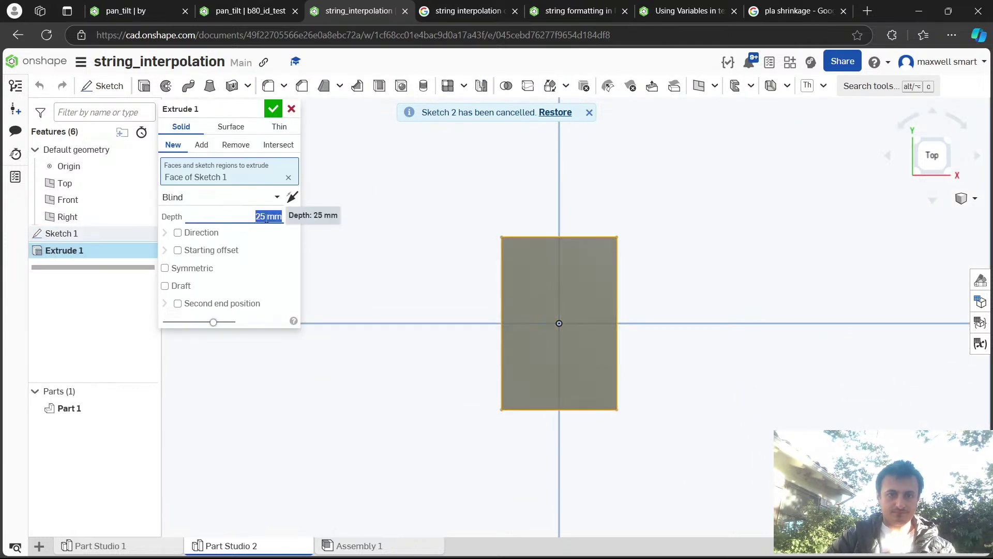
{"action": "key", "text": "Return"}
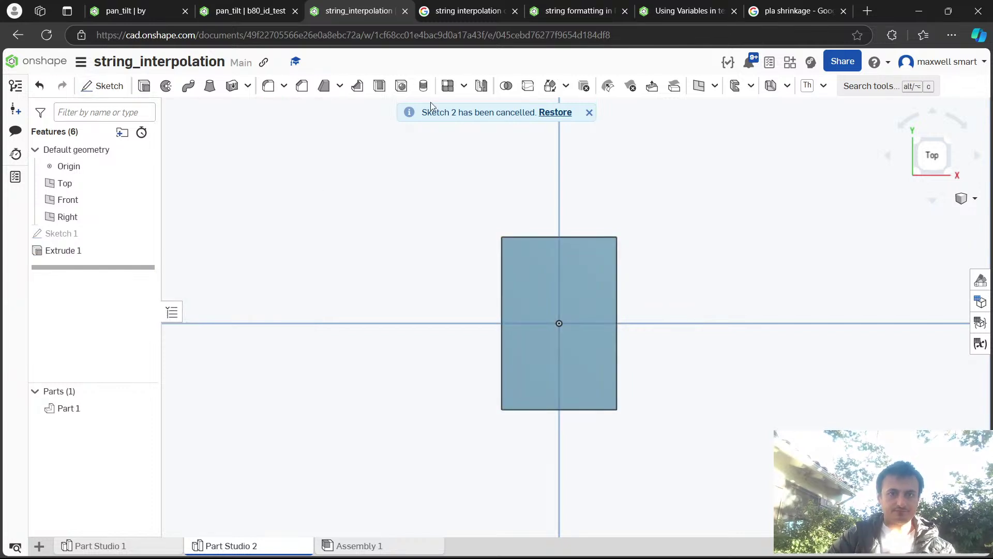
Start a sketch on the block's top face and add two-line text reading "h: 30" and "w:25".
{"action": "left_click", "coordinate": [588, 242]}
{"action": "key", "text": "shift+s"}
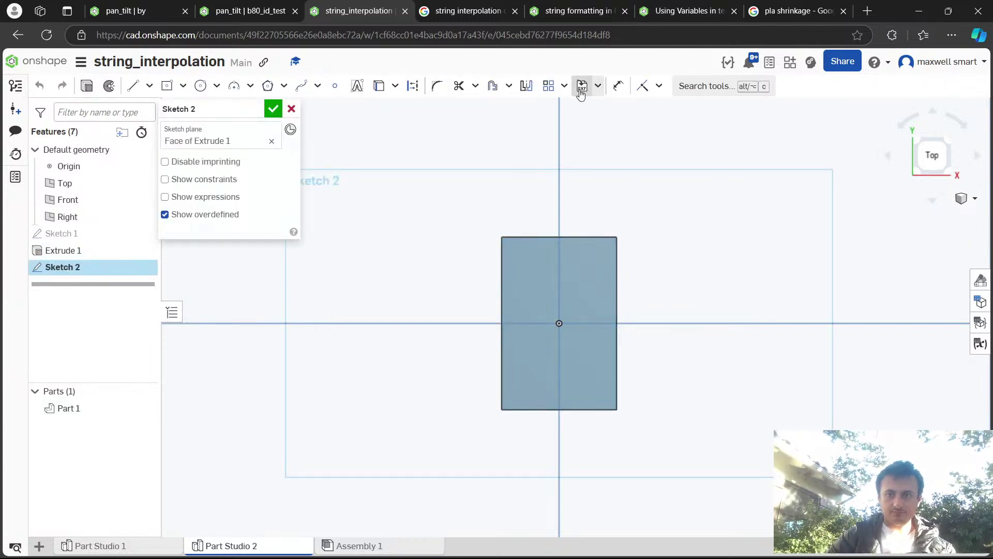
{"action": "left_click", "coordinate": [357, 85]}
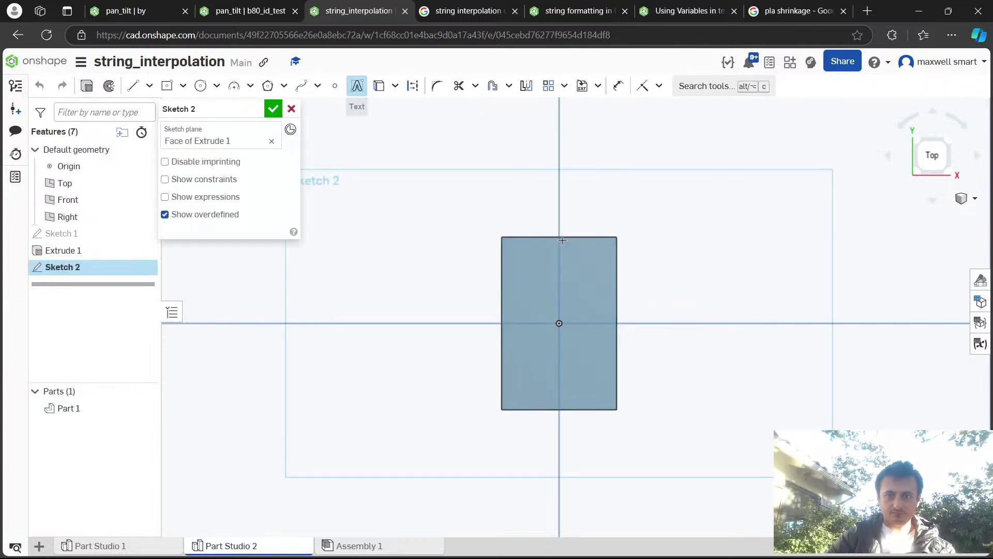
{"action": "left_click", "coordinate": [586, 356]}
{"action": "type", "text": "h"}
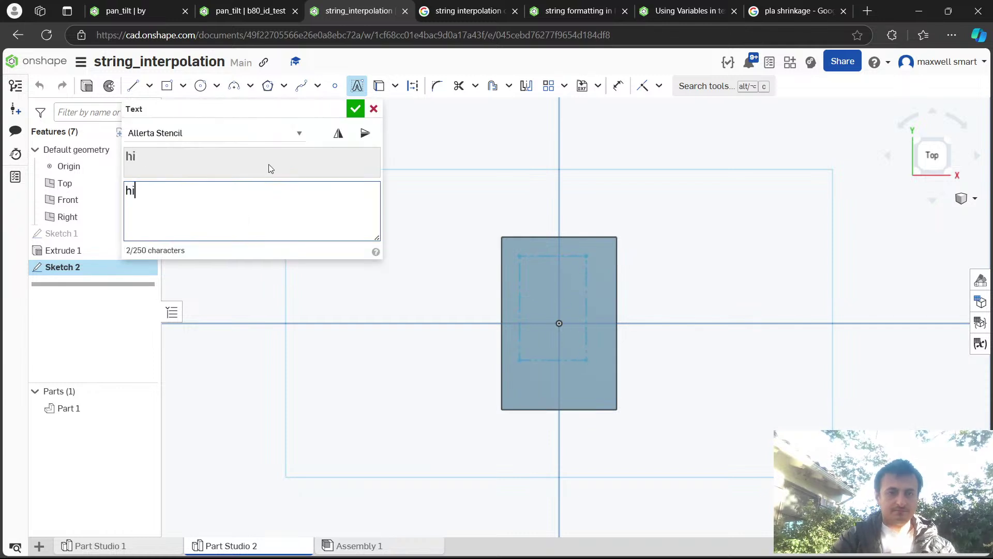
{"action": "type", "text": ": 30"}
{"action": "key", "text": "Return"}
{"action": "type", "text": "w:25"}
{"action": "left_click", "coordinate": [356, 109]}
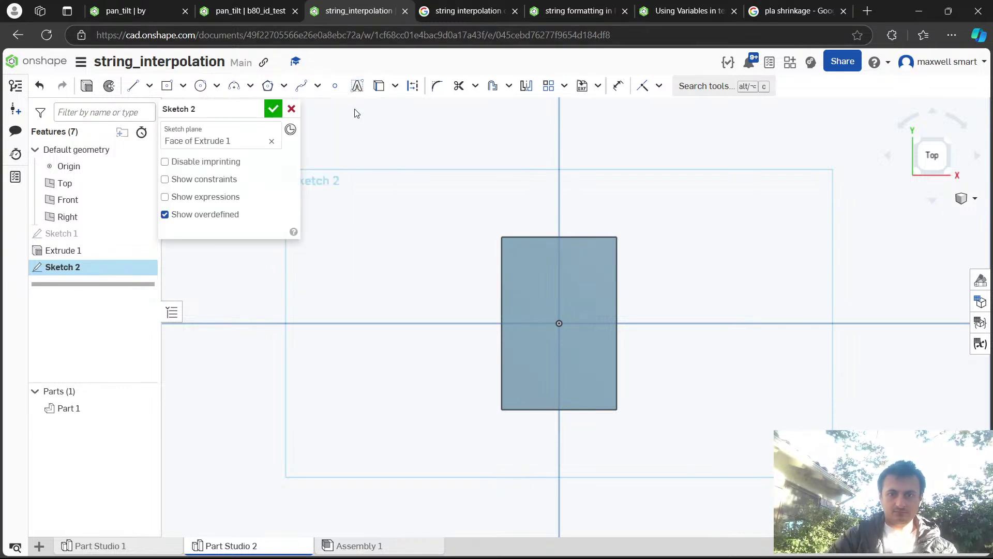
Dimension the width of the "h: 30" text box to 10 mm.
{"action": "scroll", "coordinate": [577, 272], "scroll_direction": "down", "scroll_amount": 2}
{"action": "scroll", "coordinate": [578, 273], "scroll_direction": "up", "scroll_amount": 4}
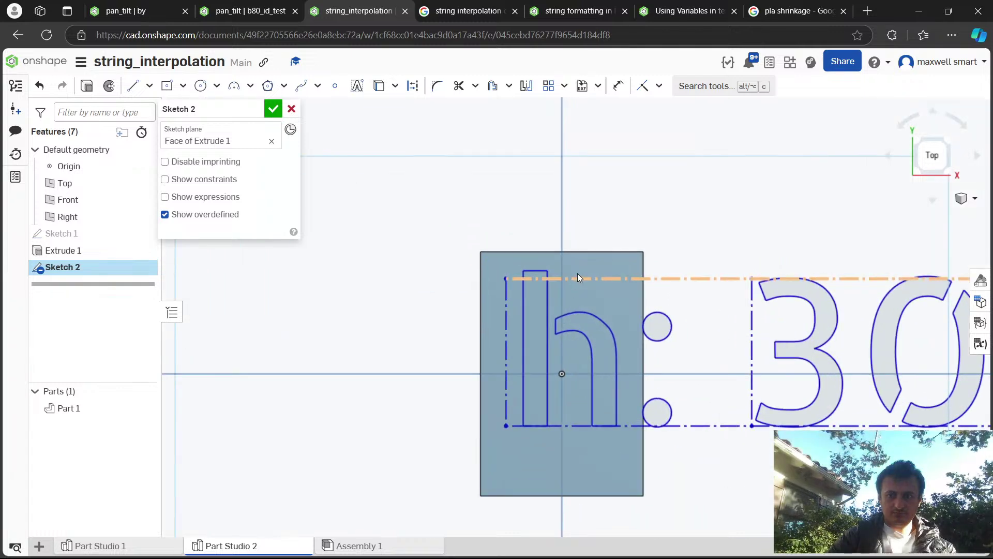
{"action": "key", "text": "d"}
{"action": "left_click", "coordinate": [579, 277]}
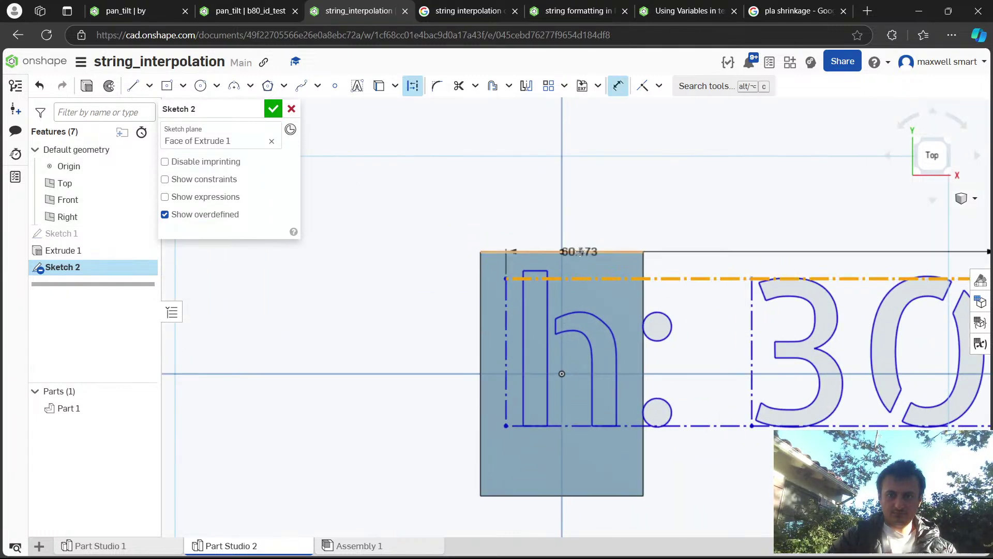
{"action": "left_click", "coordinate": [564, 241]}
{"action": "type", "text": "10"}
{"action": "key", "text": "Return"}
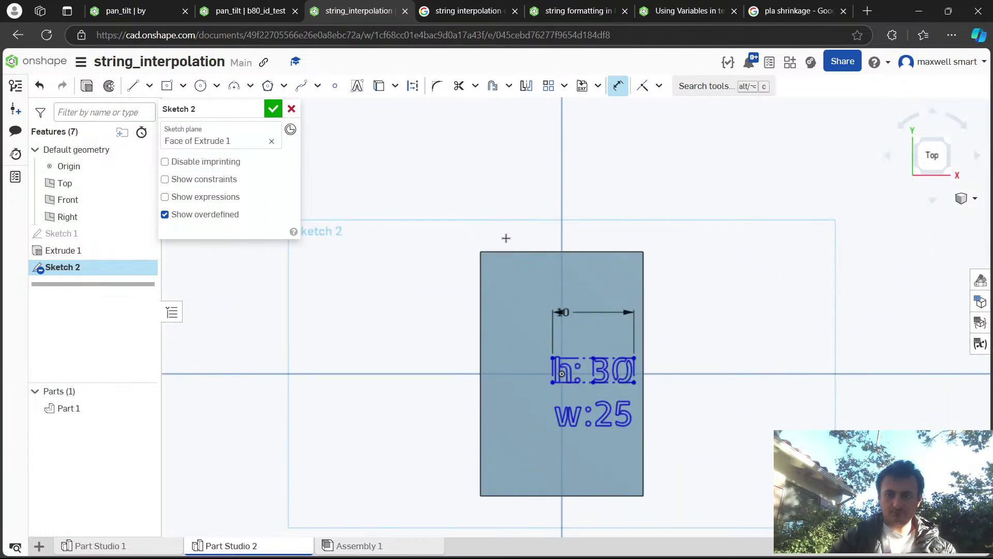
Dimension the text box 3 mm below the upper edge of the block's face.
{"action": "key", "text": "d"}
{"action": "left_click", "coordinate": [565, 357]}
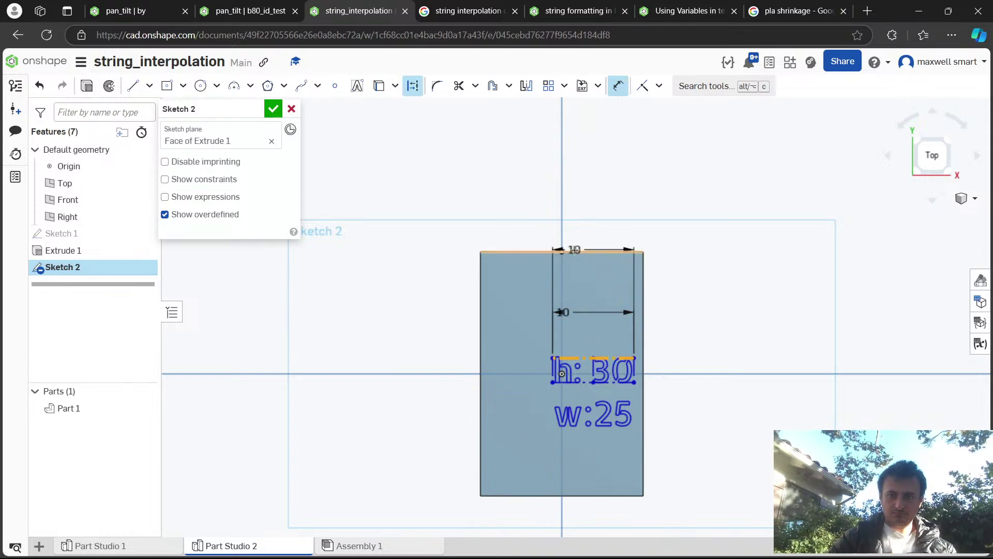
{"action": "left_click", "coordinate": [567, 252]}
{"action": "left_click", "coordinate": [597, 196]}
{"action": "type", "text": "3"}
{"action": "key", "text": "Return"}
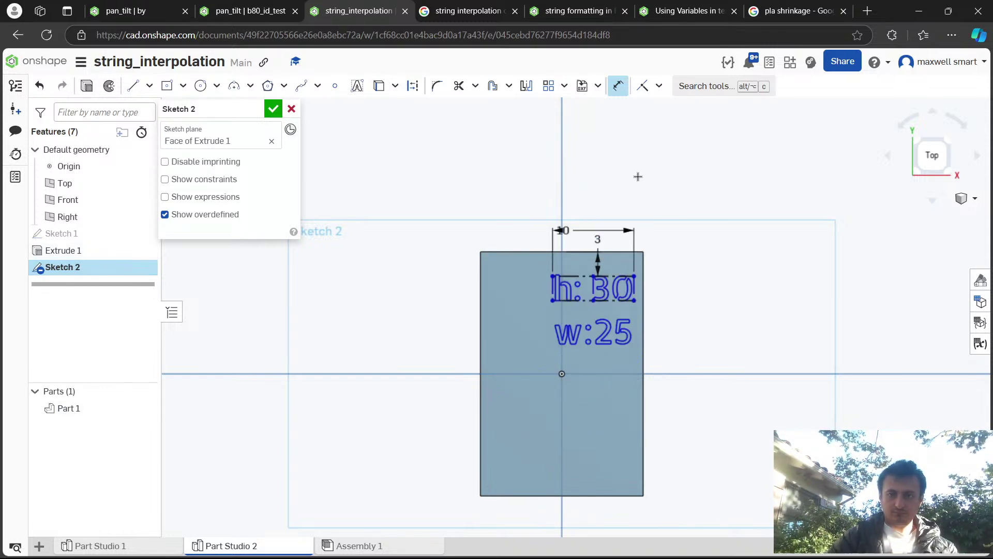
Dimension the text box 3 mm from the left edge of the block's face and finish the sketch.
{"action": "left_click", "coordinate": [553, 284]}
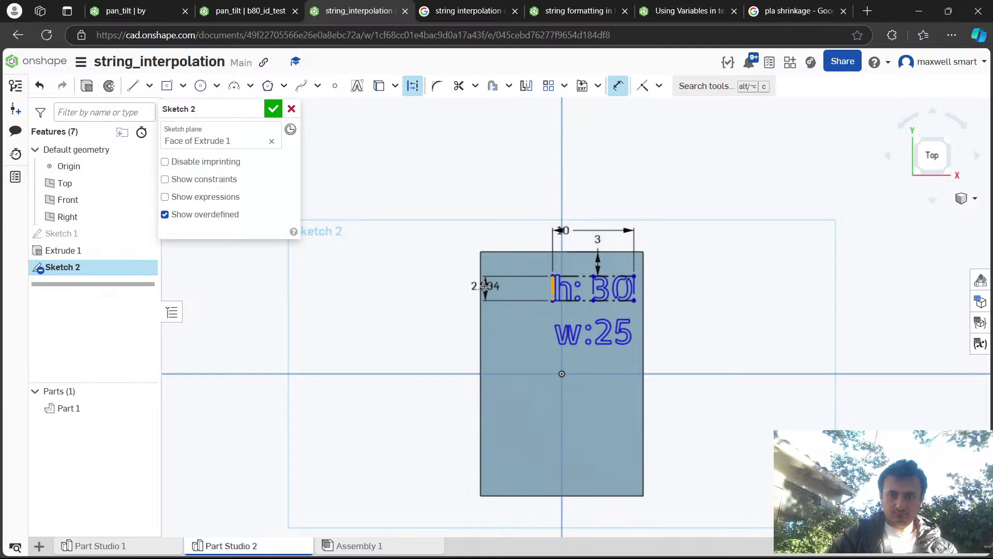
{"action": "left_click", "coordinate": [481, 280]}
{"action": "left_click", "coordinate": [477, 269]}
{"action": "type", "text": "3"}
{"action": "key", "text": "Return"}
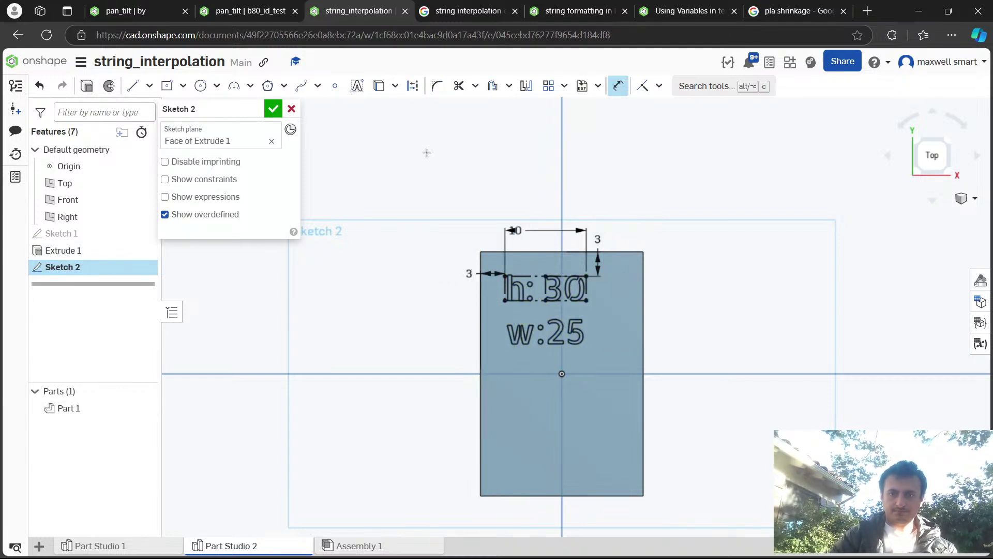
{"action": "left_click", "coordinate": [266, 109]}
{"action": "left_click", "coordinate": [272, 108]}
Extrude the text sketch as a 1 mm deep removal from the block.
{"action": "left_click", "coordinate": [76, 265]}
{"action": "key", "text": "shift+e"}
{"action": "left_click", "coordinate": [226, 150]}
{"action": "left_click", "coordinate": [284, 220]}
{"action": "type", "text": "2"}
{"action": "key", "text": "BackSpace"}
{"action": "type", "text": "1"}
{"action": "key", "text": "Return"}
{"action": "left_click", "coordinate": [274, 110]}
Change the text extrude, Extrude 2, from Remove to Add.
{"action": "scroll", "coordinate": [545, 330], "scroll_direction": "up", "scroll_amount": 3}
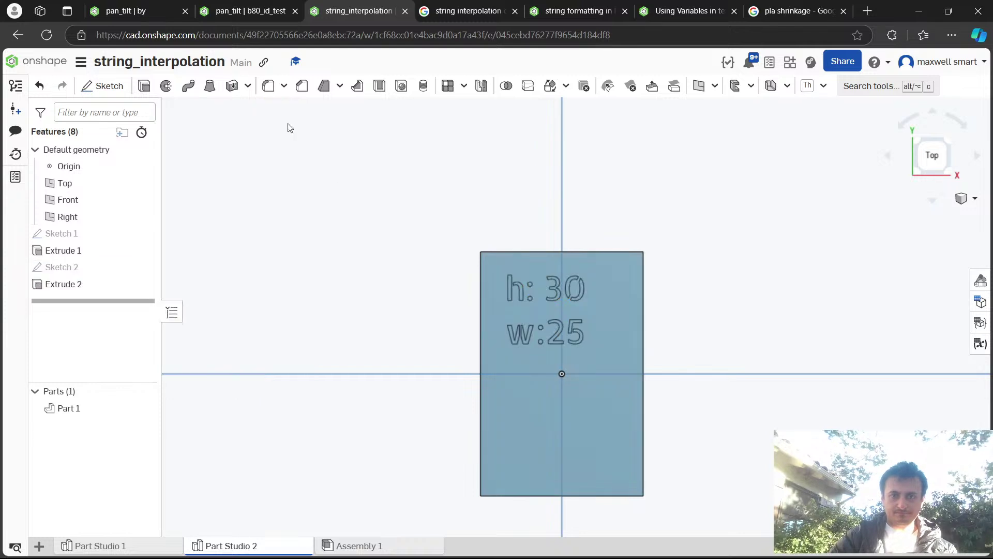
{"action": "mouse_move", "coordinate": [545, 330]}
{"action": "left_mouse_down"}
{"action": "mouse_move", "coordinate": [508, 334]}
{"action": "mouse_move", "coordinate": [532, 313]}
{"action": "mouse_move", "coordinate": [539, 328]}
{"action": "mouse_move", "coordinate": [561, 325]}
{"action": "left_mouse_up"}
{"action": "key", "text": "shift+5"}
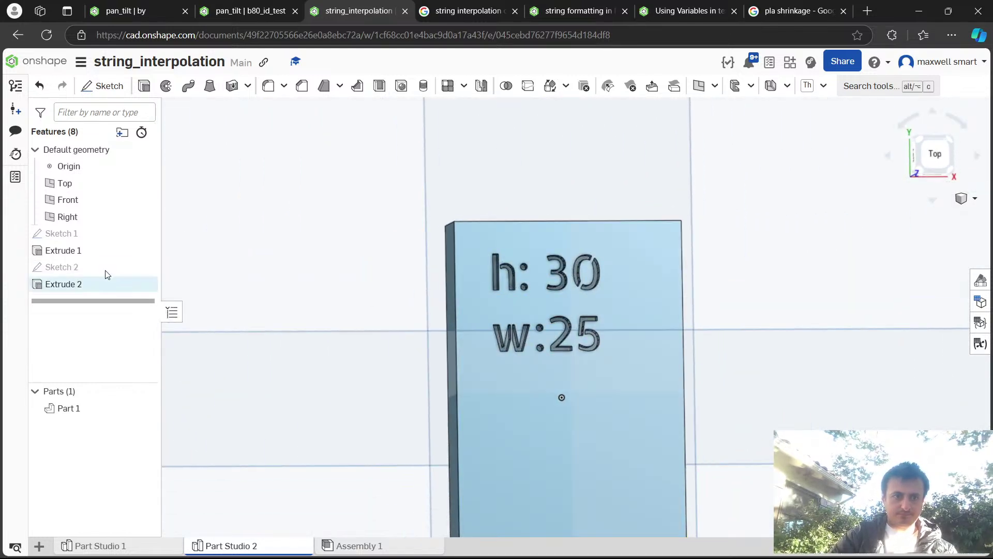
{"action": "double_click", "coordinate": [86, 285]}
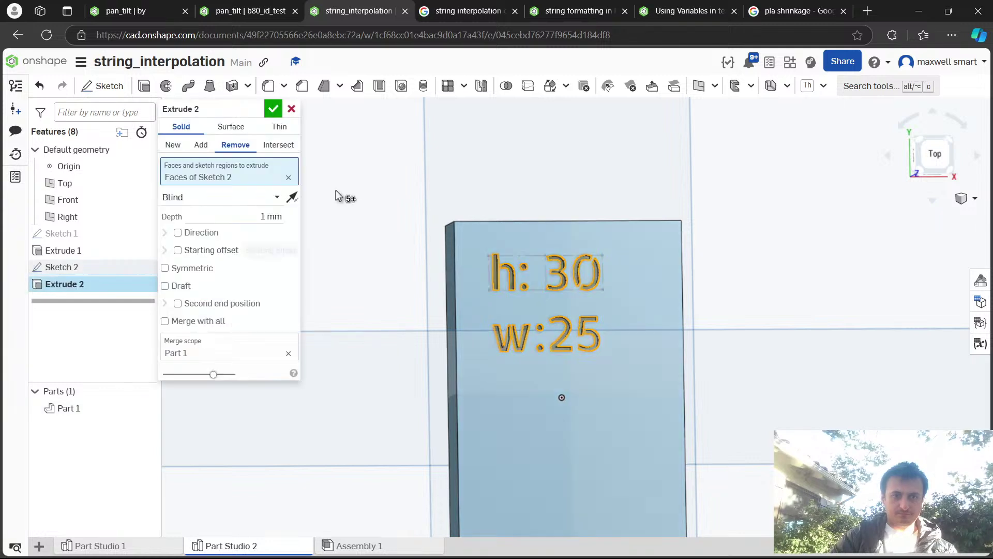
{"action": "left_click", "coordinate": [172, 144]}
{"action": "left_click", "coordinate": [200, 145]}
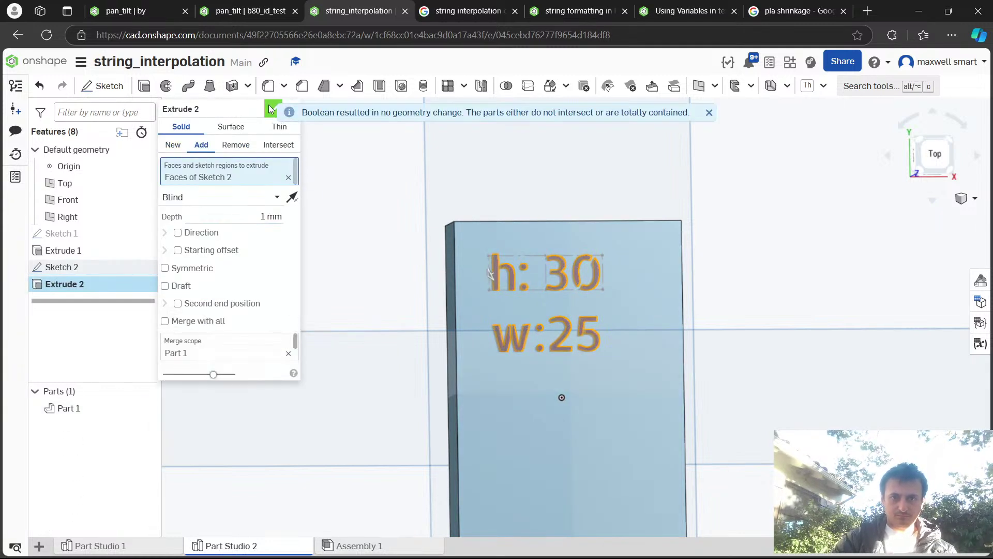
{"action": "left_click", "coordinate": [273, 109]}
Flip the direction of the text extrude so the letters are raised from the block's top face.
{"action": "key", "text": "shift+5"}
{"action": "double_click", "coordinate": [52, 284]}
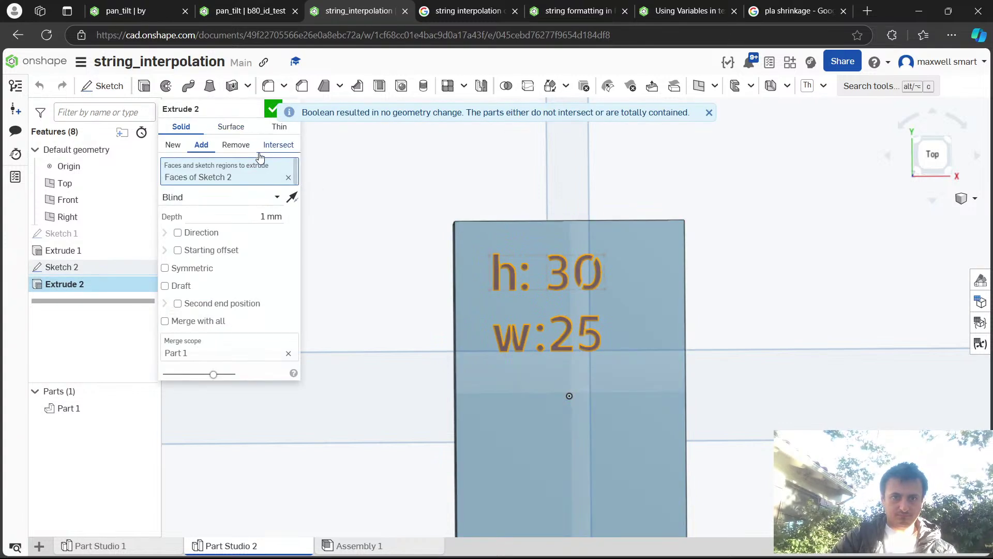
{"action": "left_click", "coordinate": [292, 197]}
{"action": "key", "text": "Left"}
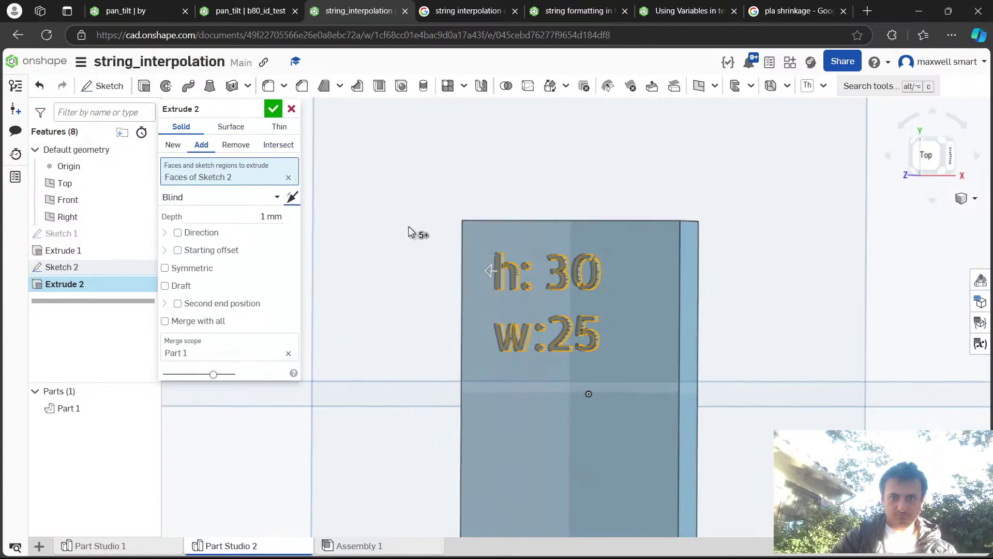
{"action": "left_click", "coordinate": [273, 109]}
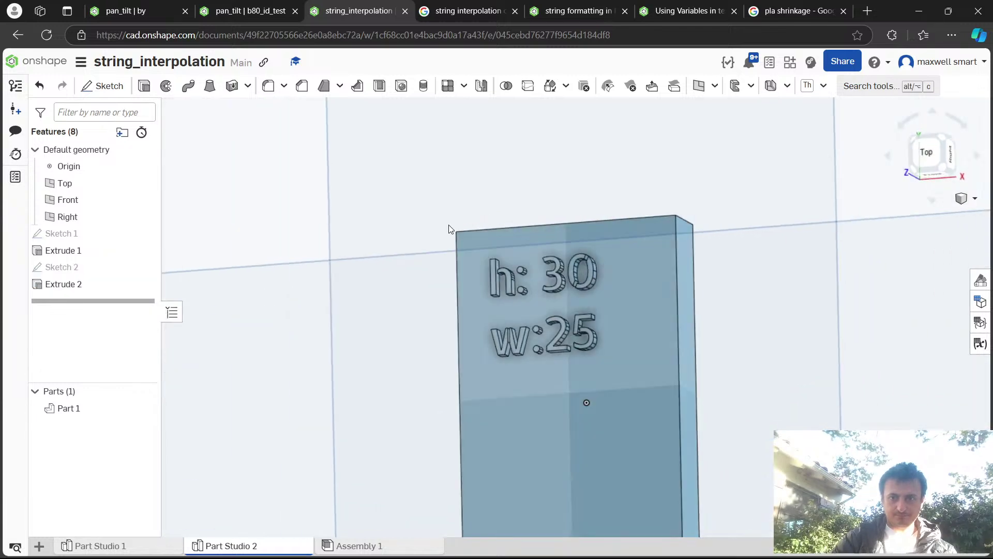
Stop the recording in OBS and add "- done" to the "short clip of adding text manually" note in string_interp_script.md in VS Code.
{"action": "key", "text": "alt+Tab"}
{"action": "left_click", "coordinate": [841, 422]}
{"action": "key", "text": "alt+Tab"}
{"action": "key", "text": "alt+Tab"}
{"action": "key", "text": "alt+Tab"}
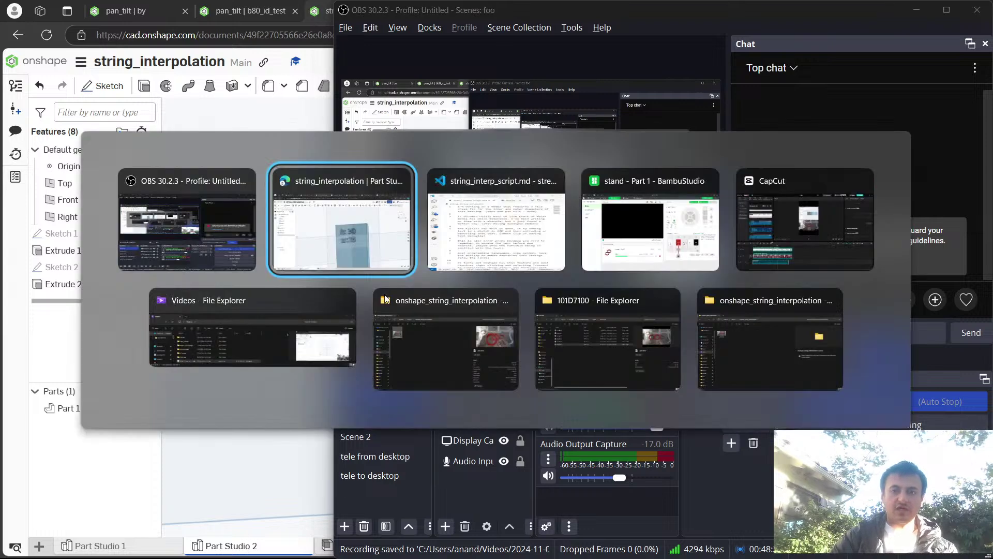
{"action": "left_click", "coordinate": [467, 270]}
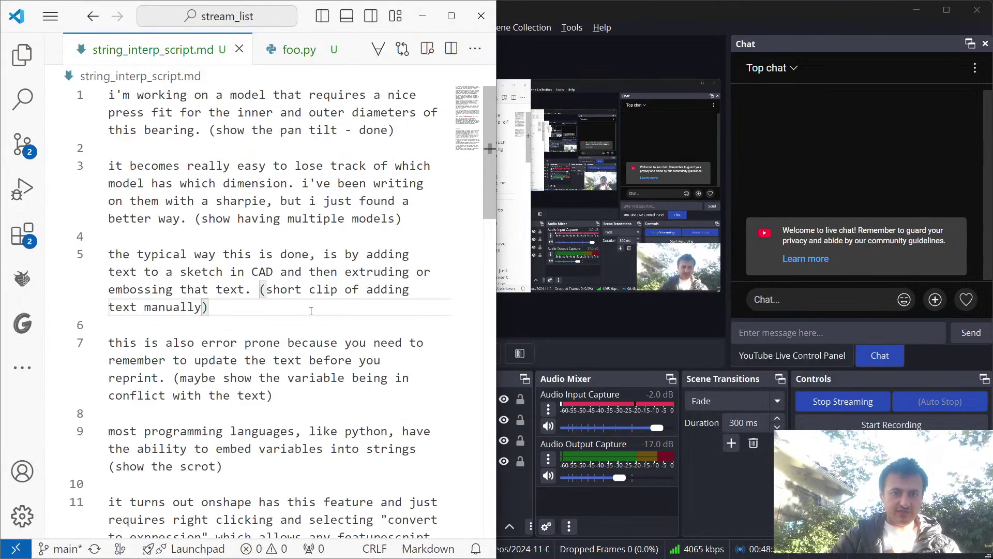
{"action": "type", "text": "- done"}
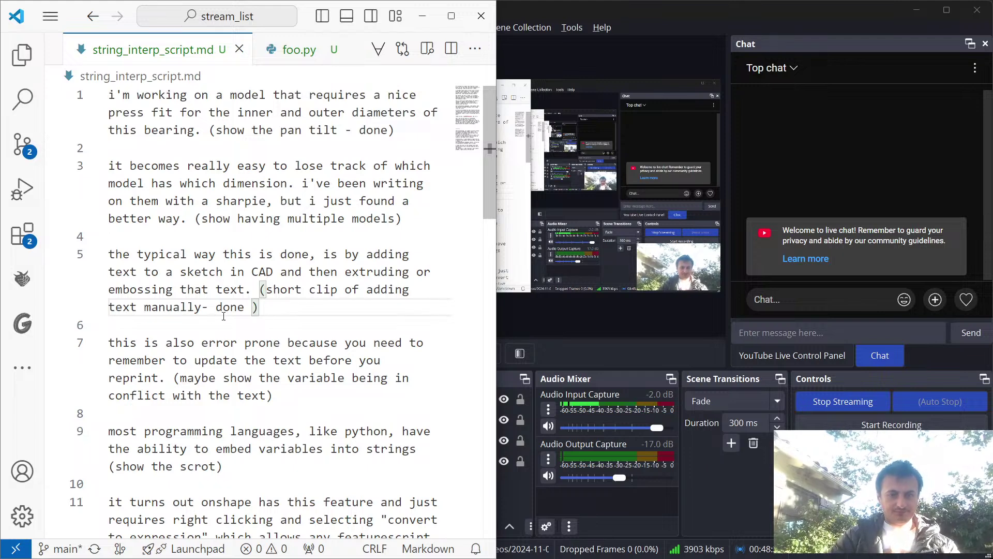
Start a new recording in OBS for the clip of the variable conflicting with the text and return to Onshape.
{"action": "left_click_drag", "start_coordinate": [98, 414], "coordinate": [93, 345]}
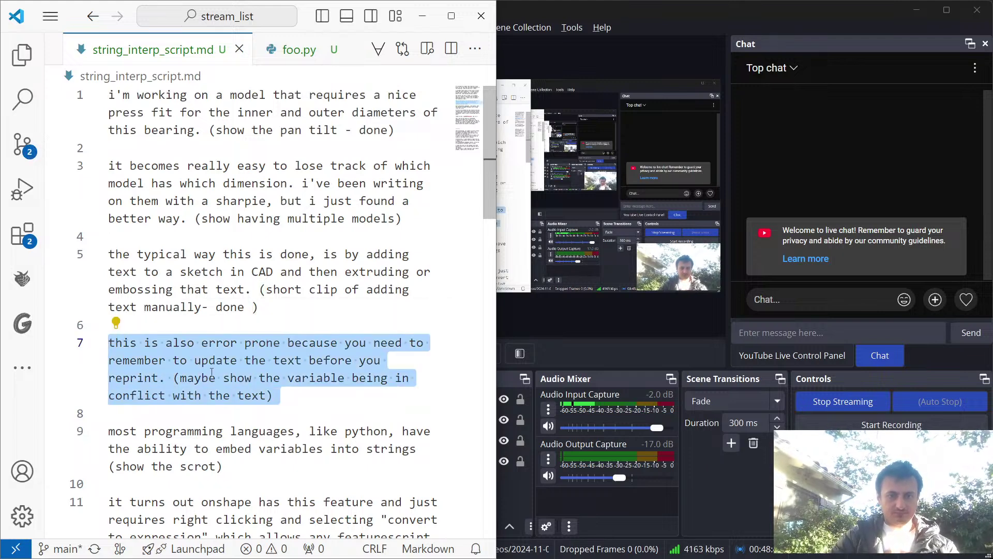
{"action": "key", "text": "alt+Tab"}
{"action": "key", "text": "alt+Tab"}
{"action": "left_click", "coordinate": [277, 333]}
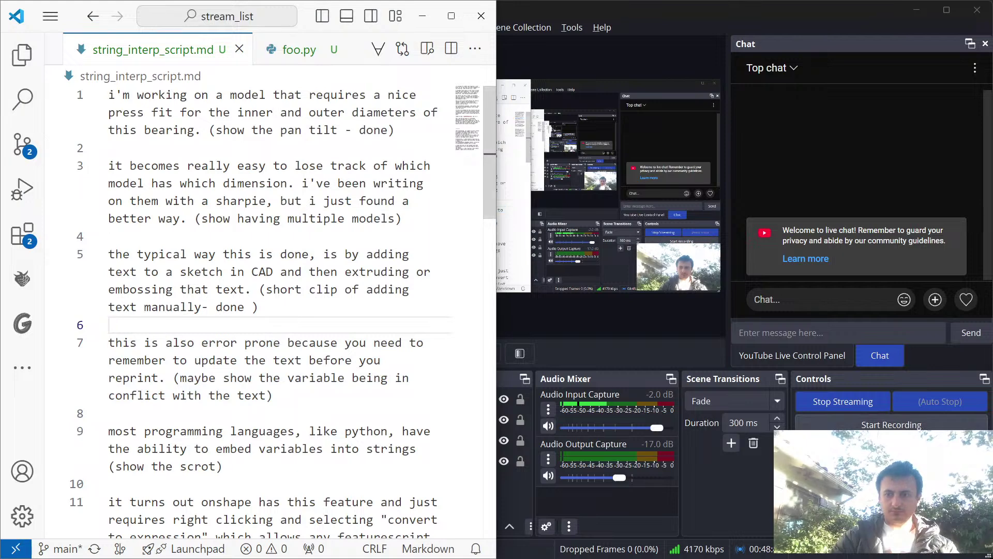
{"action": "left_click", "coordinate": [838, 425]}
{"action": "key", "text": "alt+Tab"}
{"action": "key", "text": "Tab"}
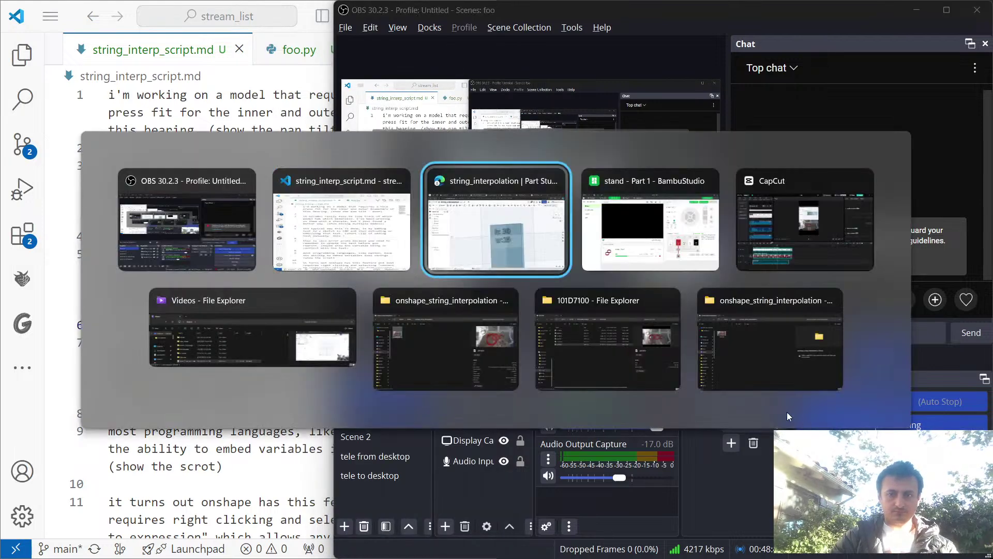
Set the width of the block's base rectangle in Sketch 1 to 40 mm and finish the sketch.
{"action": "double_click", "coordinate": [58, 234]}
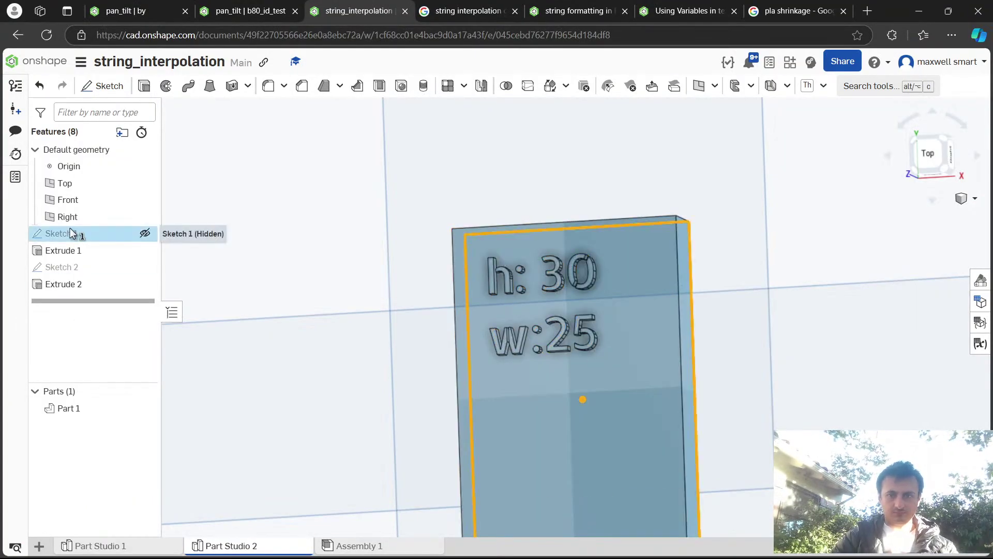
{"action": "scroll", "coordinate": [505, 317], "scroll_direction": "down", "scroll_amount": 3}
{"action": "scroll", "coordinate": [505, 317], "scroll_direction": "down", "scroll_amount": 3}
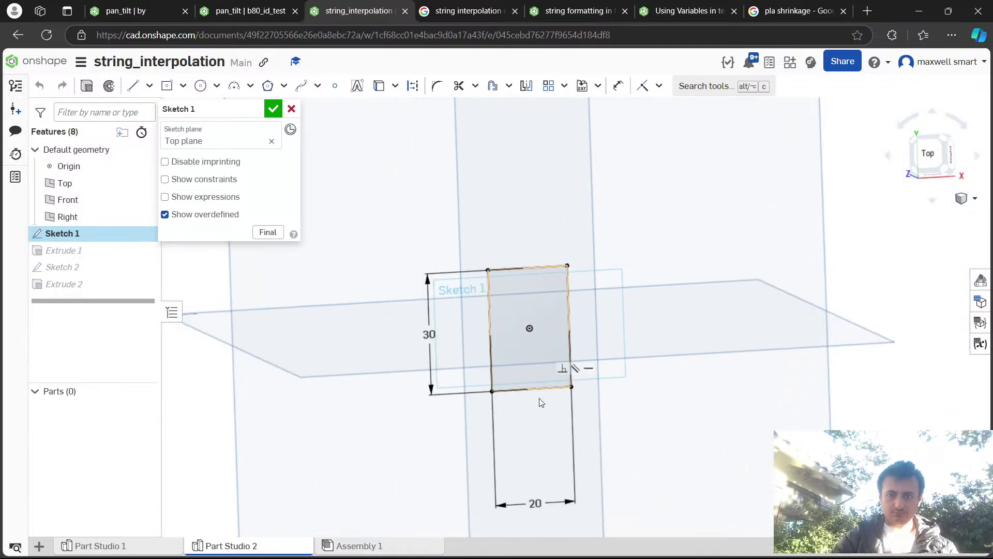
{"action": "double_click", "coordinate": [535, 504]}
{"action": "type", "text": "40"}
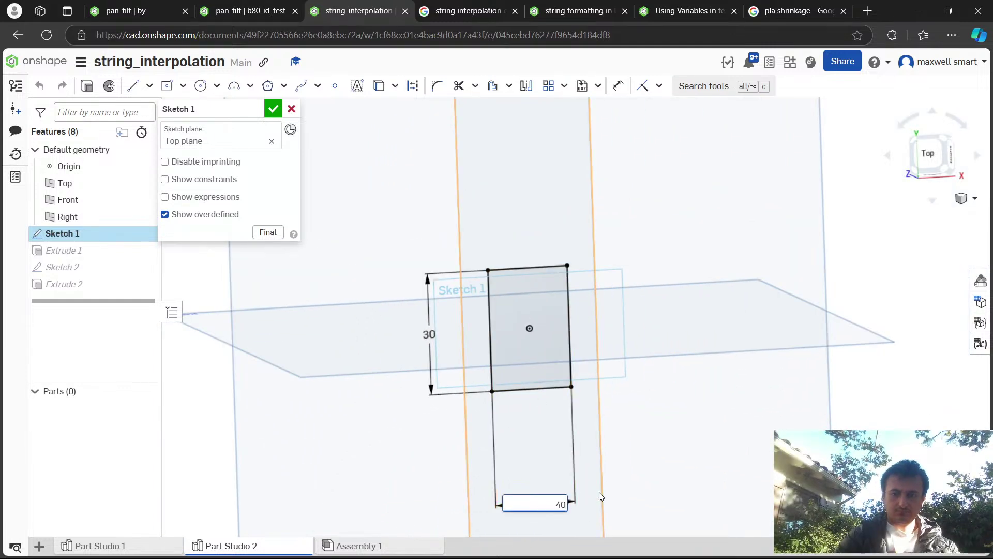
{"action": "key", "text": "Return"}
{"action": "left_click", "coordinate": [273, 109]}
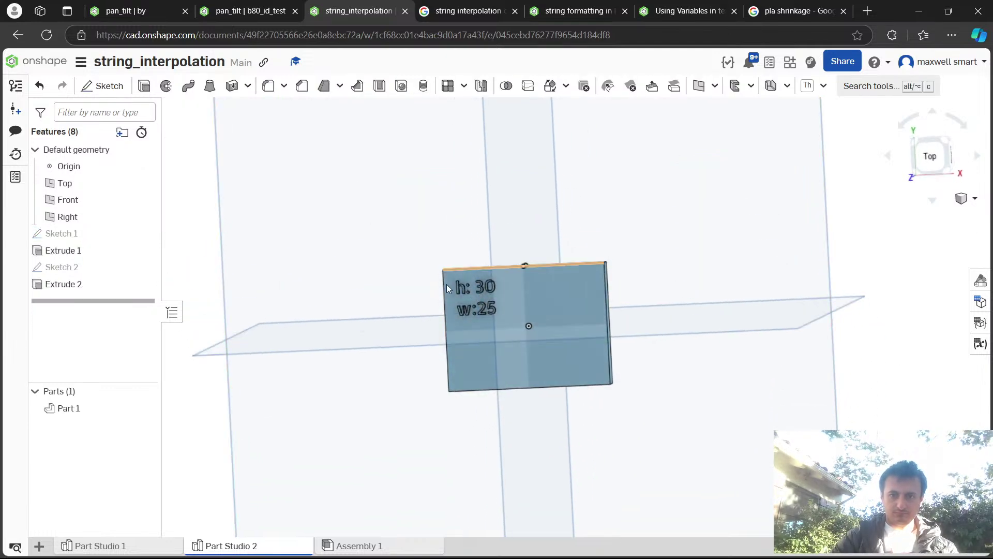
{"action": "scroll", "coordinate": [474, 310], "scroll_direction": "up", "scroll_amount": 3}
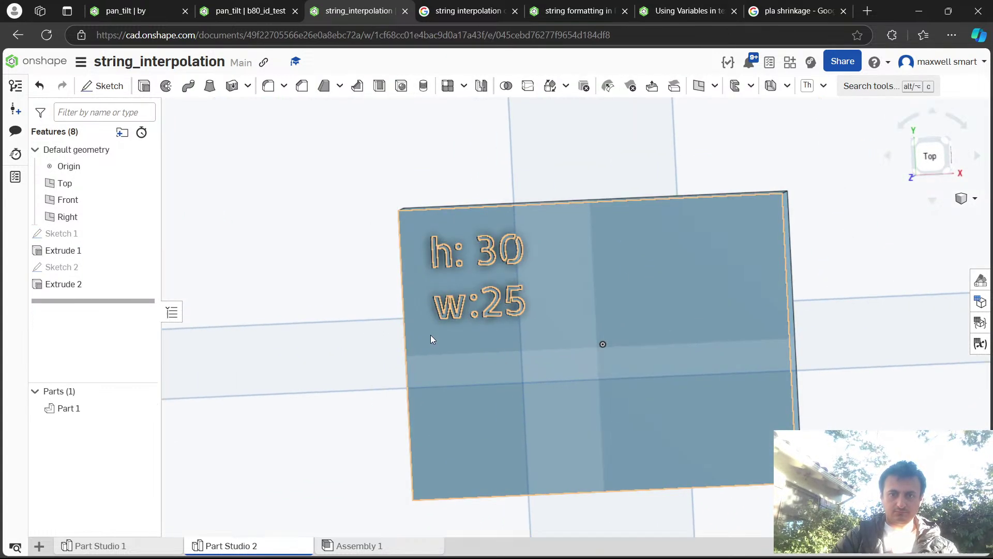
Stop the OBS recording and add "- done" to the "variable being in conflict with the text" note in the VS Code script.
{"action": "key", "text": "alt+Tab"}
{"action": "left_click", "coordinate": [875, 426]}
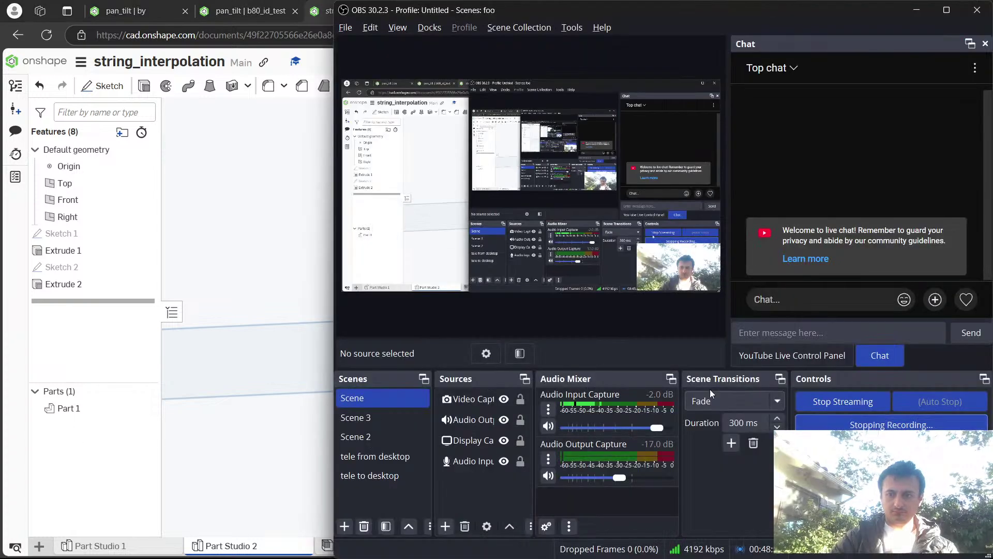
{"action": "key", "text": "alt+Tab"}
{"action": "key", "text": "Tab"}
{"action": "left_click", "coordinate": [269, 389]}
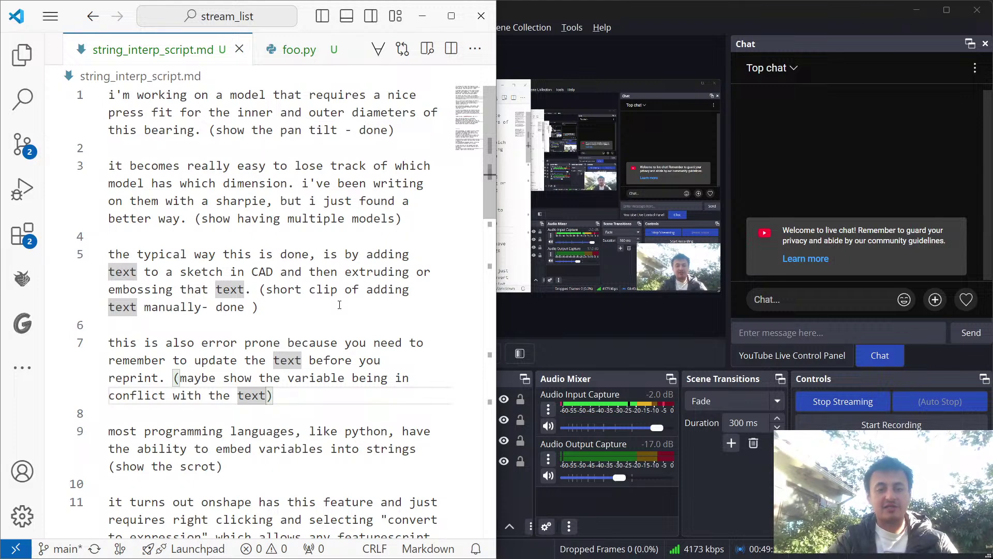
{"action": "type", "text": "- done"}
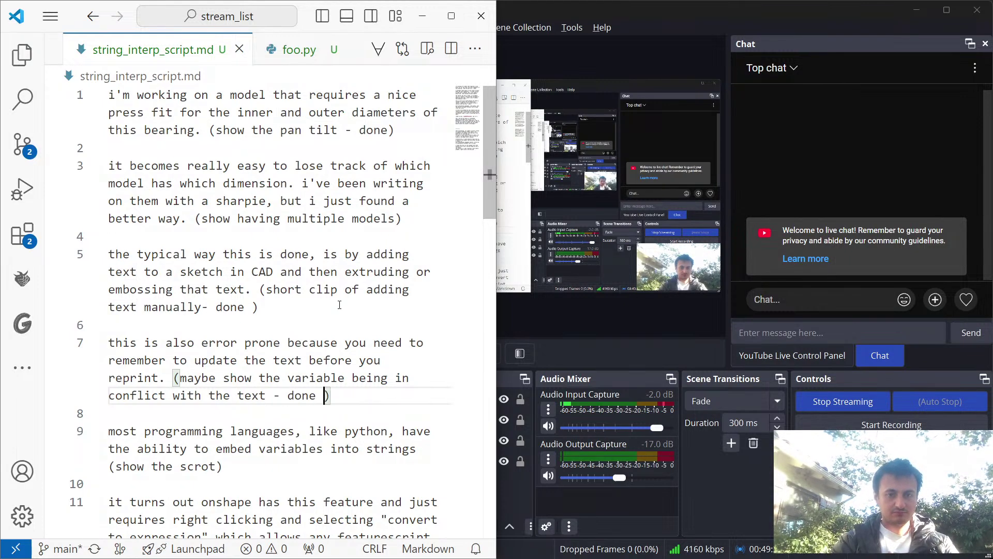
Add "- done" to the "show the scrot" note in the script's paragraph on programming languages.
{"action": "key", "text": "Down"}
{"action": "key", "text": "Down"}
{"action": "key", "text": "Down"}
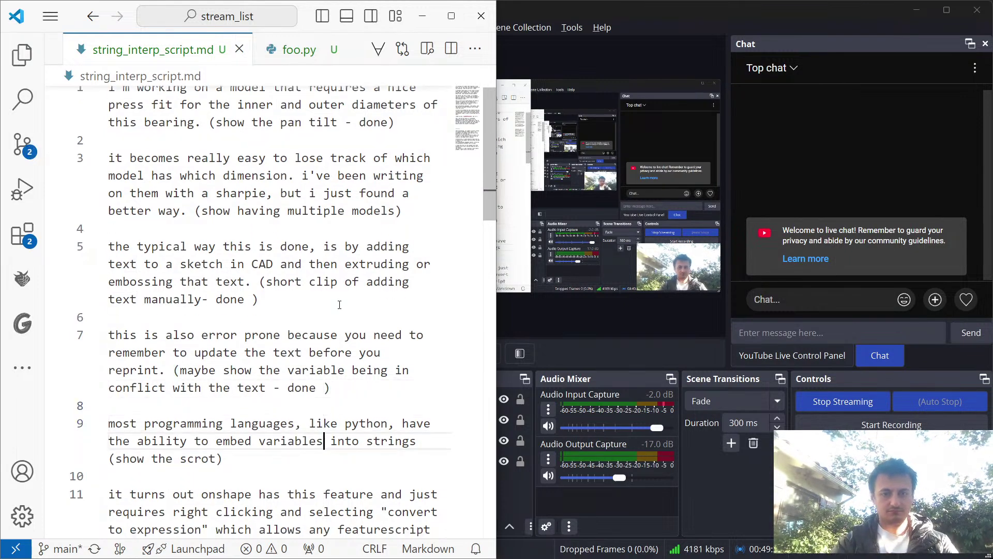
{"action": "scroll", "coordinate": [339, 305], "scroll_direction": "down", "scroll_amount": 1}
{"action": "key", "text": "Down"}
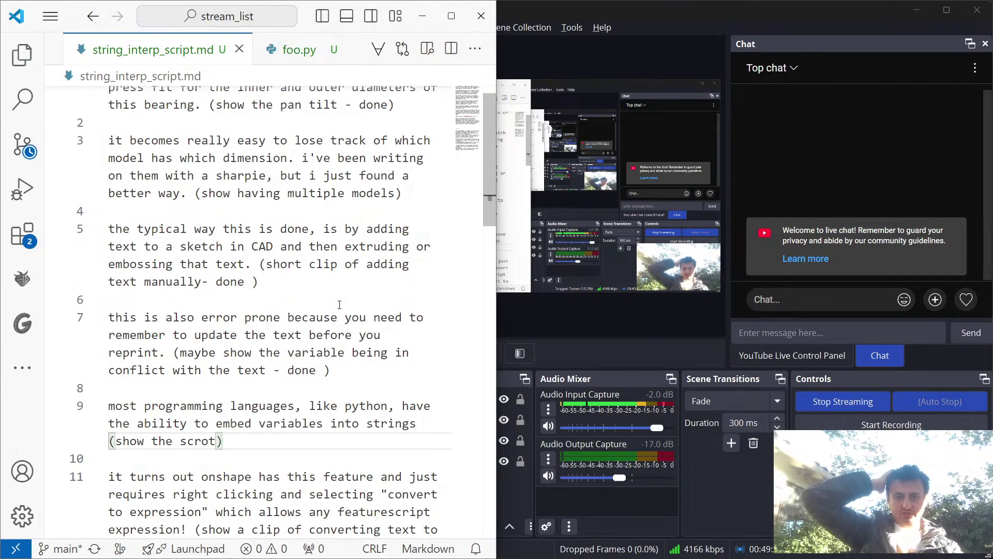
{"action": "key", "text": "Left"}
{"action": "type", "text": "- done"}
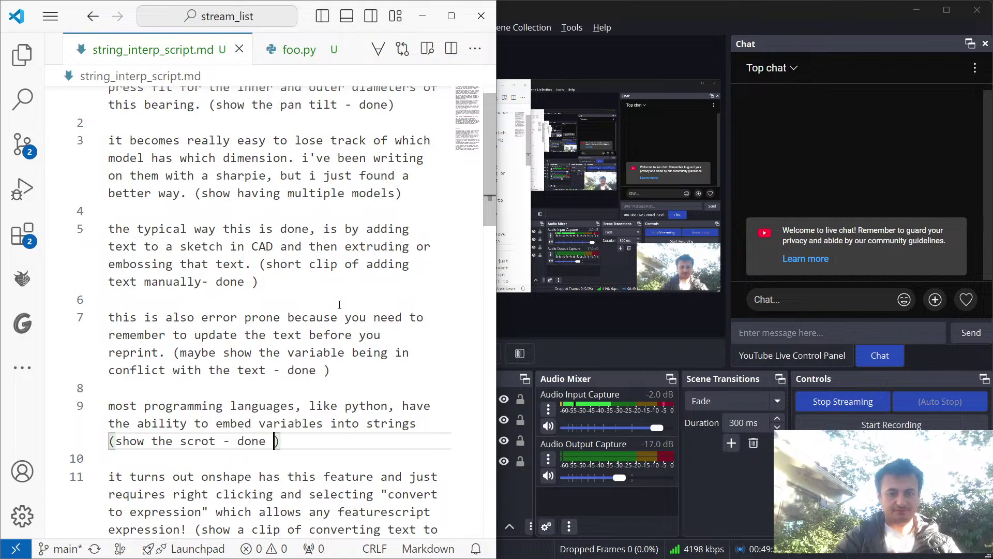
Read the script's remaining shot notes and switch back to the block in Onshape.
{"action": "scroll", "coordinate": [205, 247], "scroll_direction": "down", "scroll_amount": 3}
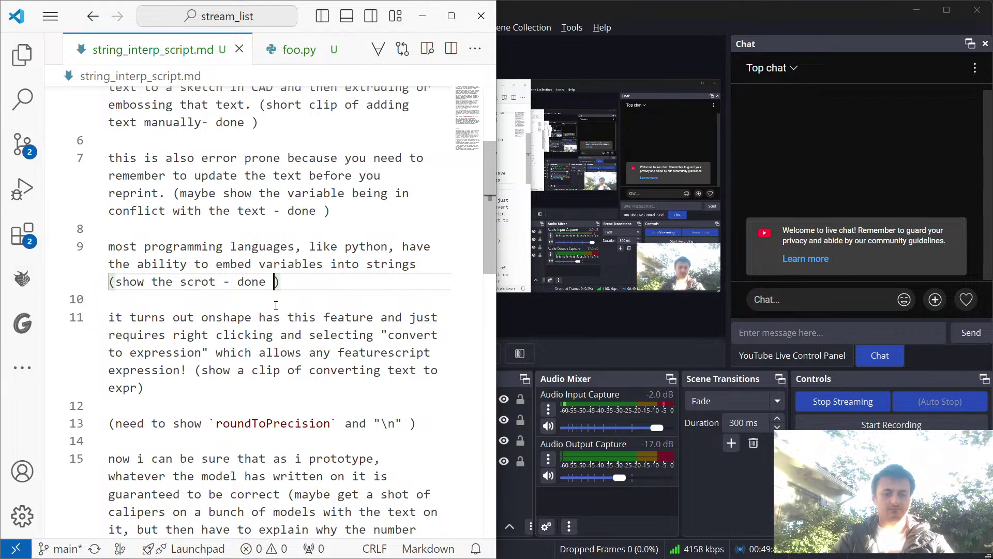
{"action": "key", "text": "alt+Tab"}
{"action": "key", "text": "alt+Tab"}
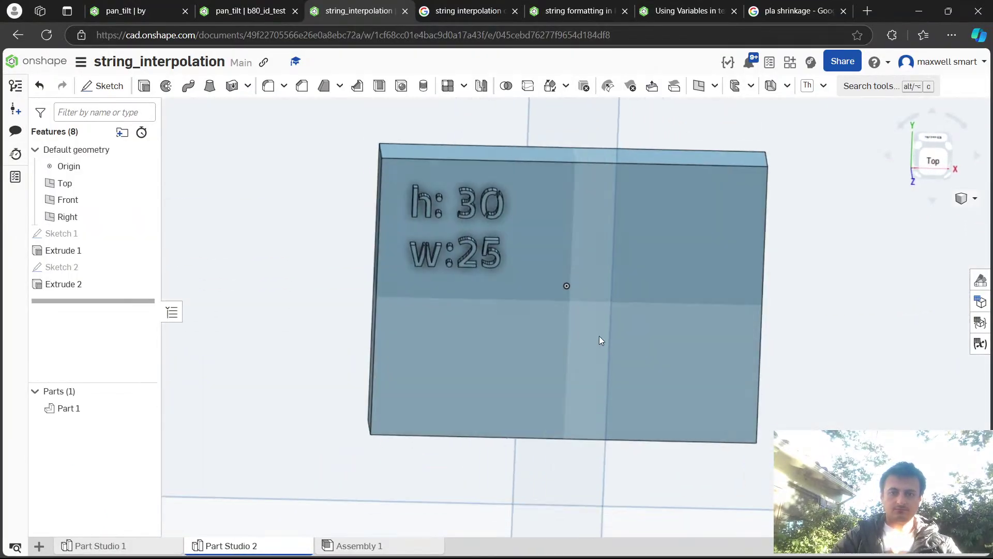
{"action": "key", "text": "alt+Tab"}
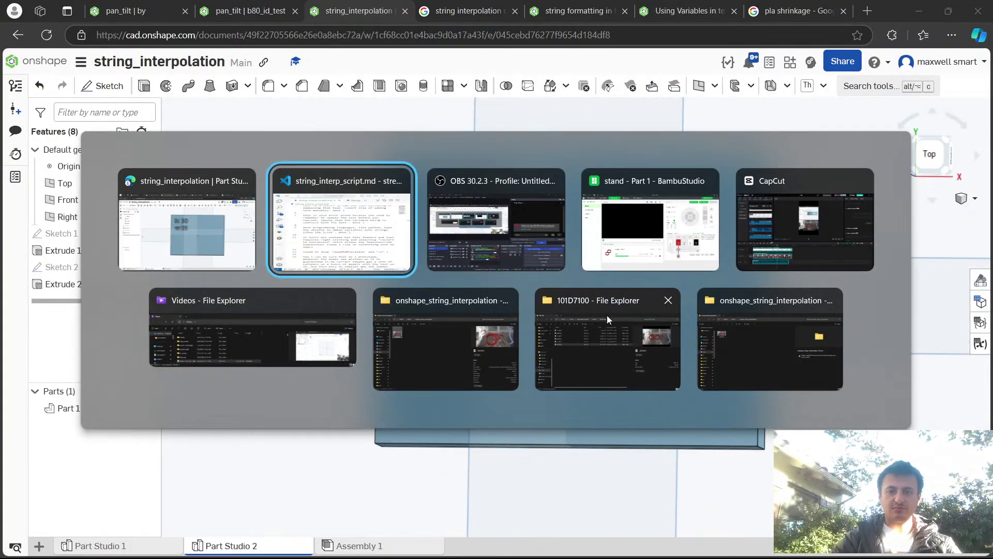
{"action": "key", "text": "Escape"}
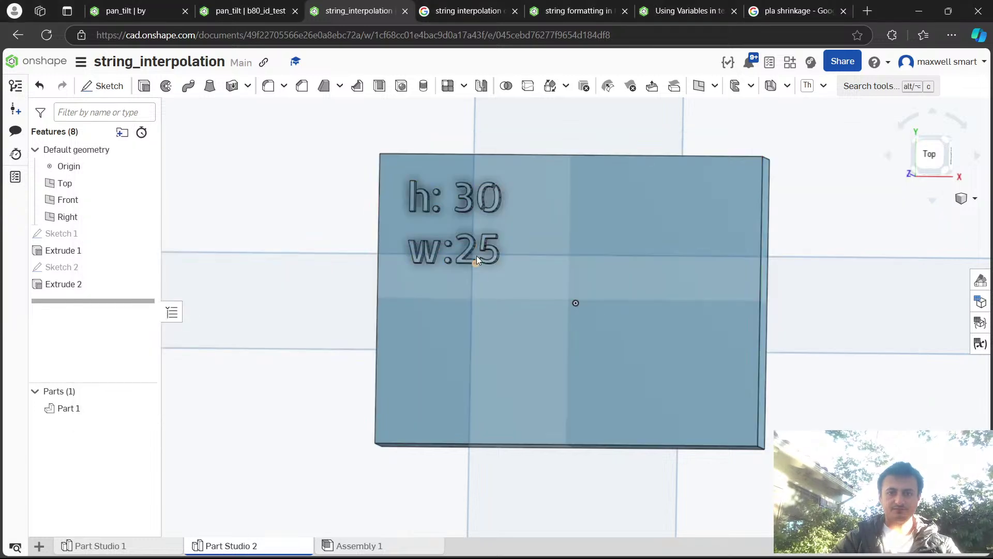
Start a new OBS recording and return to the block in Onshape.
{"action": "key", "text": "alt+Tab"}
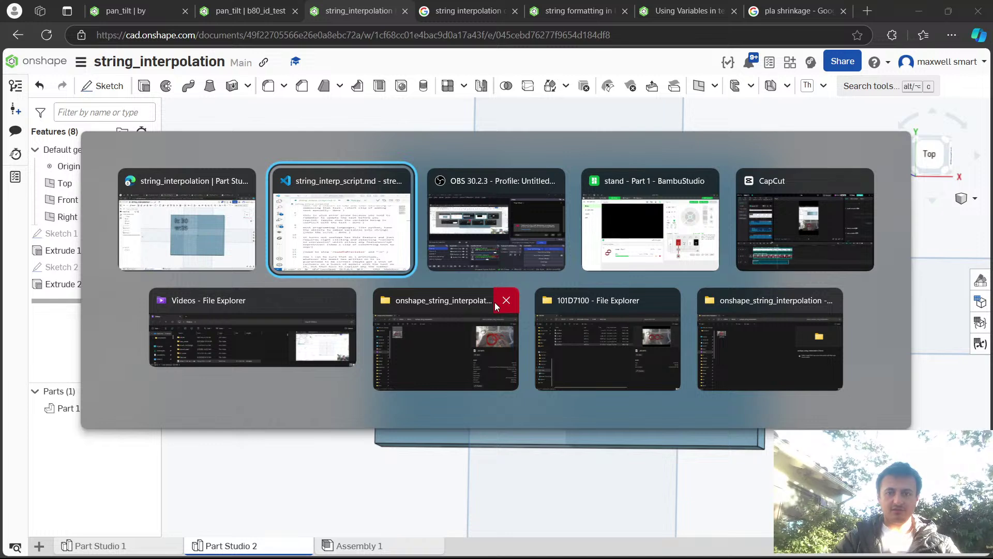
{"action": "left_click", "coordinate": [506, 229]}
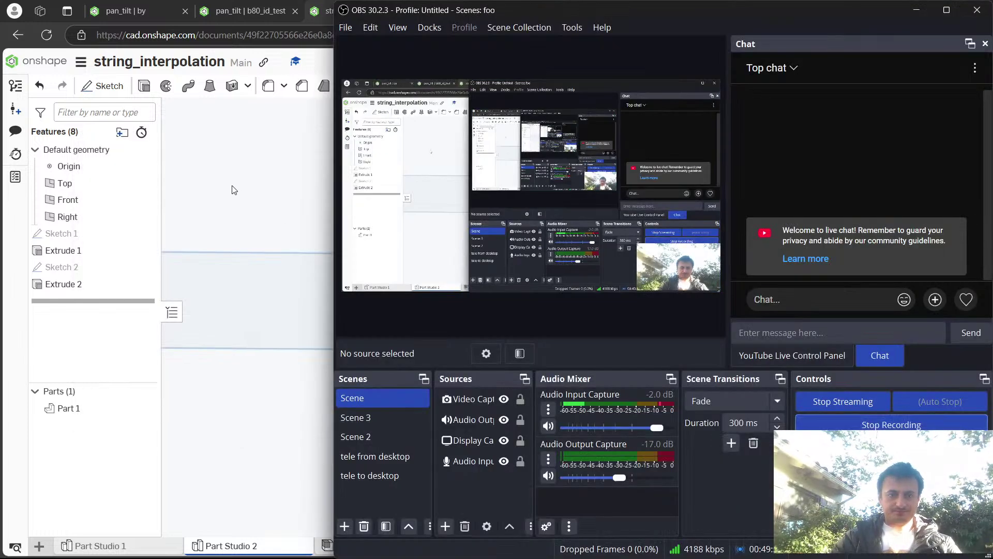
{"action": "left_click", "coordinate": [247, 189]}
{"action": "scroll", "coordinate": [443, 246], "scroll_direction": "down", "scroll_amount": 3}
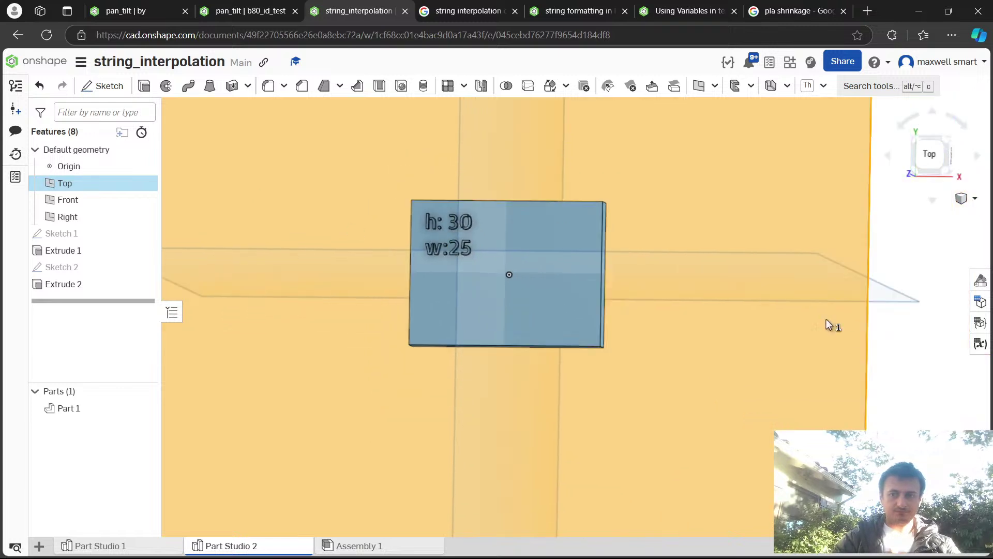
Create a length variable named h with a value of 40 mm.
{"action": "left_click", "coordinate": [240, 241]}
{"action": "key", "text": "alt+c"}
{"action": "type", "text": "v"}
{"action": "key", "text": "Return"}
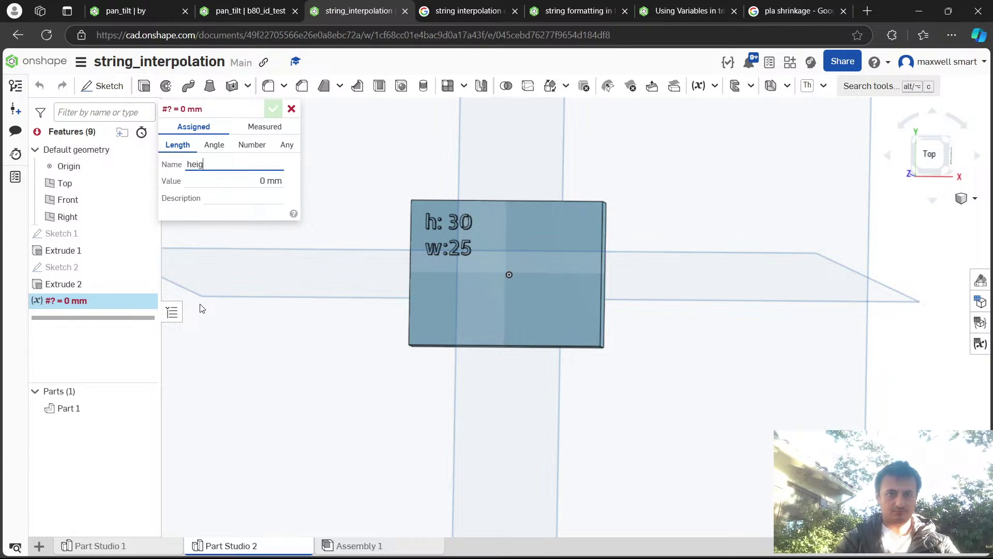
{"action": "key", "text": "Tab"}
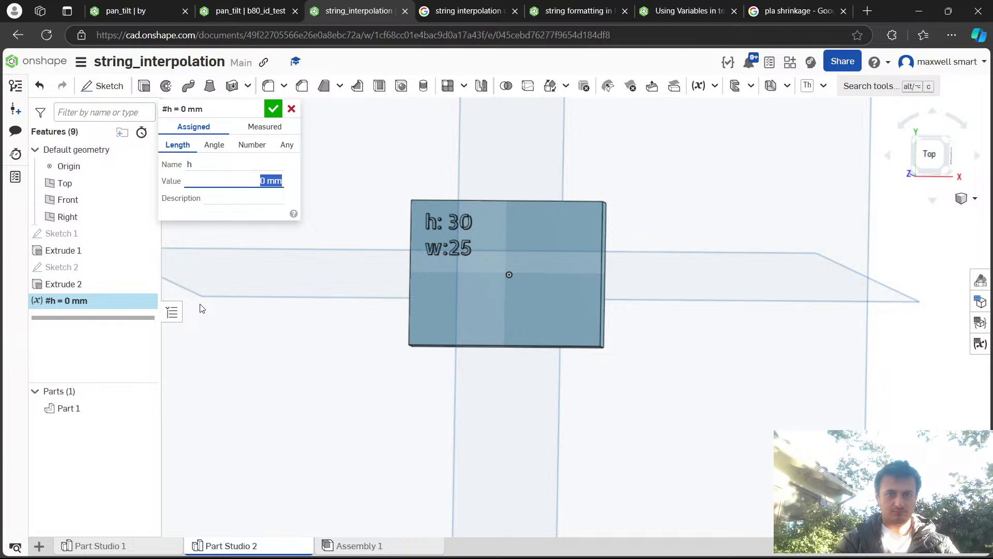
{"action": "key", "text": "Return"}
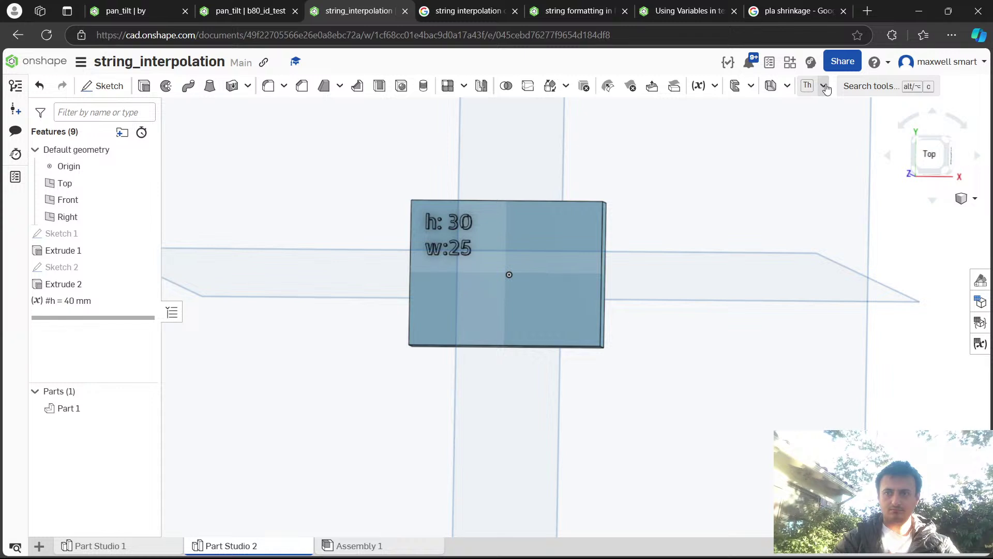
Create a length variable named w with a value of 30 mm.
{"action": "key", "text": "alt+c"}
{"action": "key", "text": "Return"}
{"action": "type", "text": "w"}
{"action": "key", "text": "Tab"}
{"action": "type", "text": "30"}
{"action": "key", "text": "Return"}
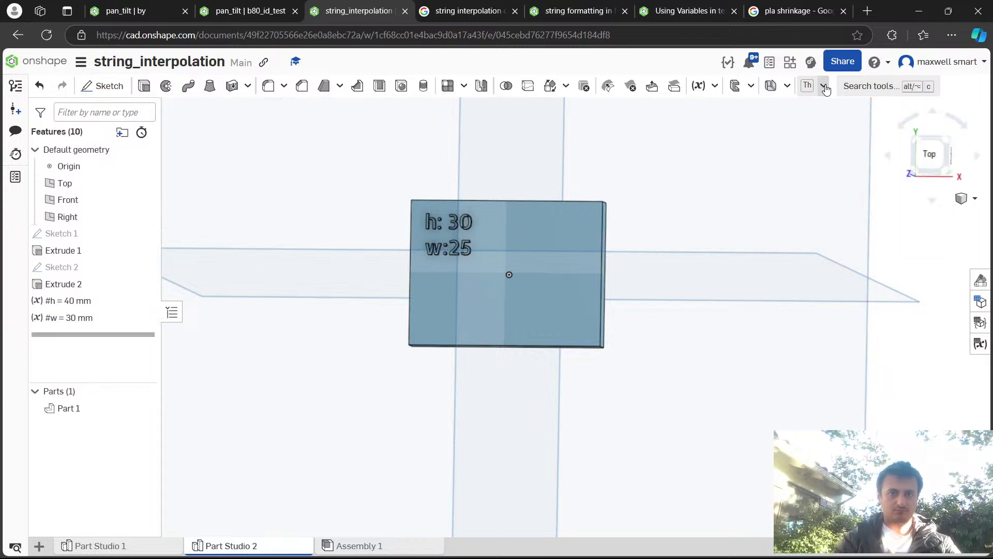
Move the h and w variables above Sketch 1 in the feature list and hide the default planes.
{"action": "left_click", "coordinate": [49, 302]}
{"action": "left_click", "coordinate": [66, 316], "text": "shift"}
{"action": "left_click_drag", "start_coordinate": [67, 316], "coordinate": [77, 235]}
{"action": "left_click", "coordinate": [62, 267], "text": "shift"}
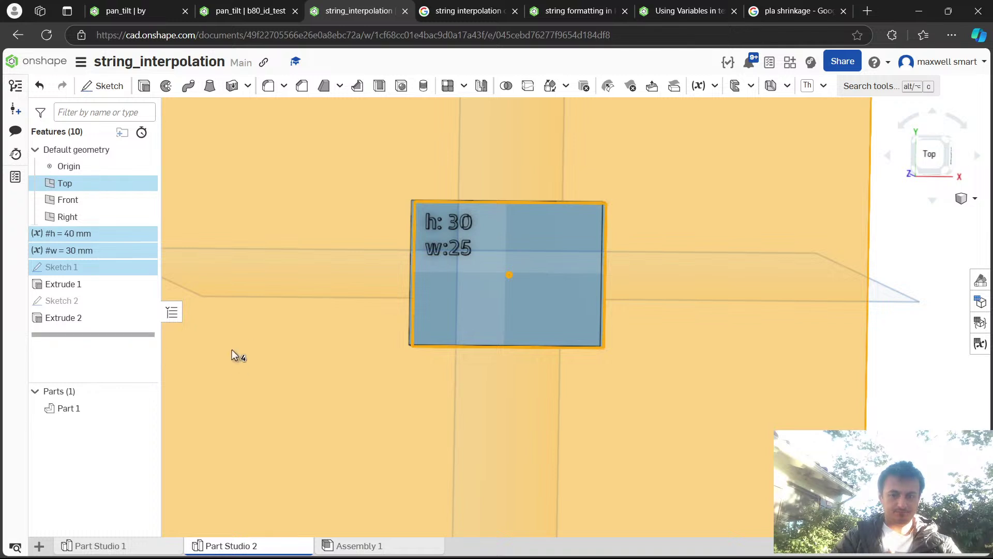
{"action": "key", "text": "p"}
{"action": "left_click", "coordinate": [237, 321]}
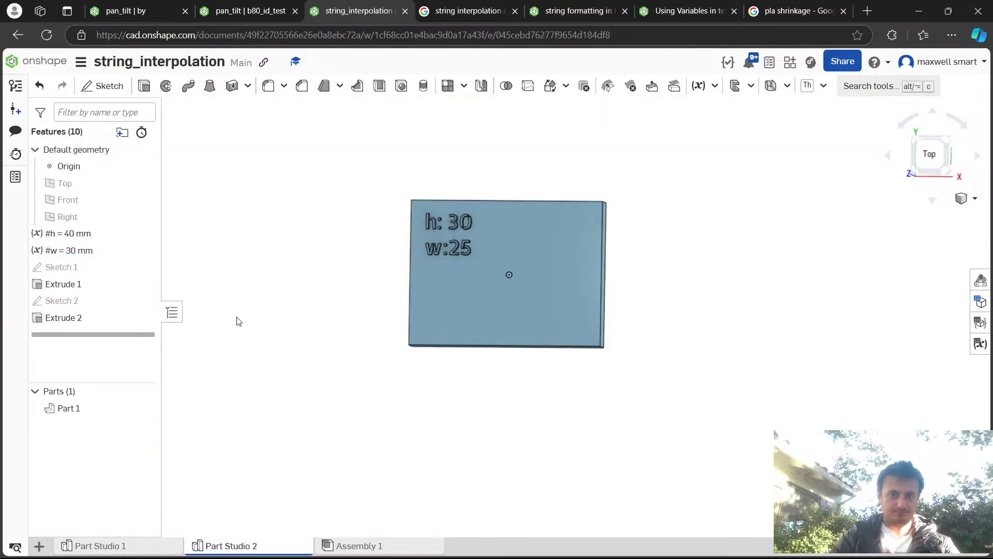
In Sketch 1, set the rectangle's height to #h and its width to #w, and finish the sketch.
{"action": "double_click", "coordinate": [62, 267]}
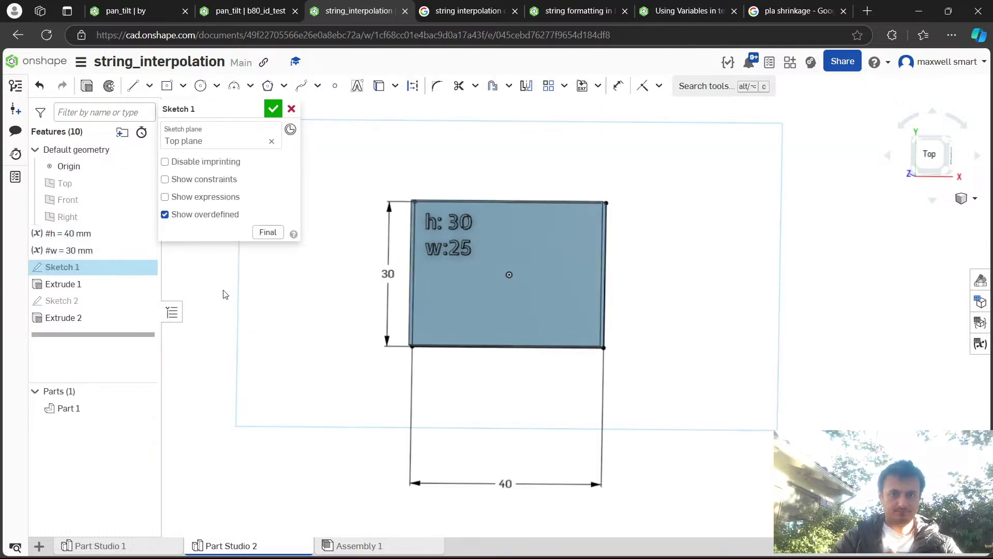
{"action": "double_click", "coordinate": [391, 274]}
{"action": "type", "text": "#h"}
{"action": "key", "text": "Return"}
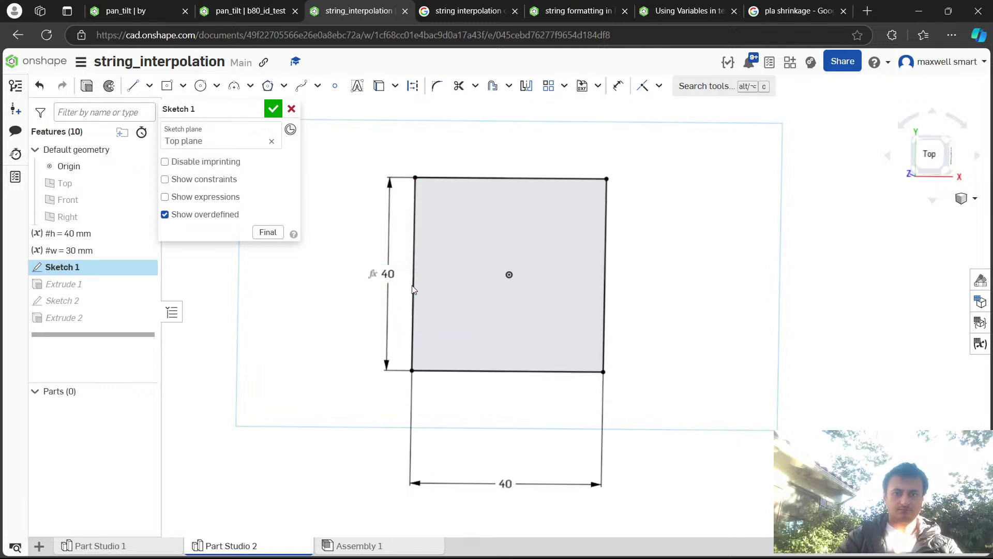
{"action": "double_click", "coordinate": [506, 483]}
{"action": "type", "text": "#w"}
{"action": "key", "text": "Return"}
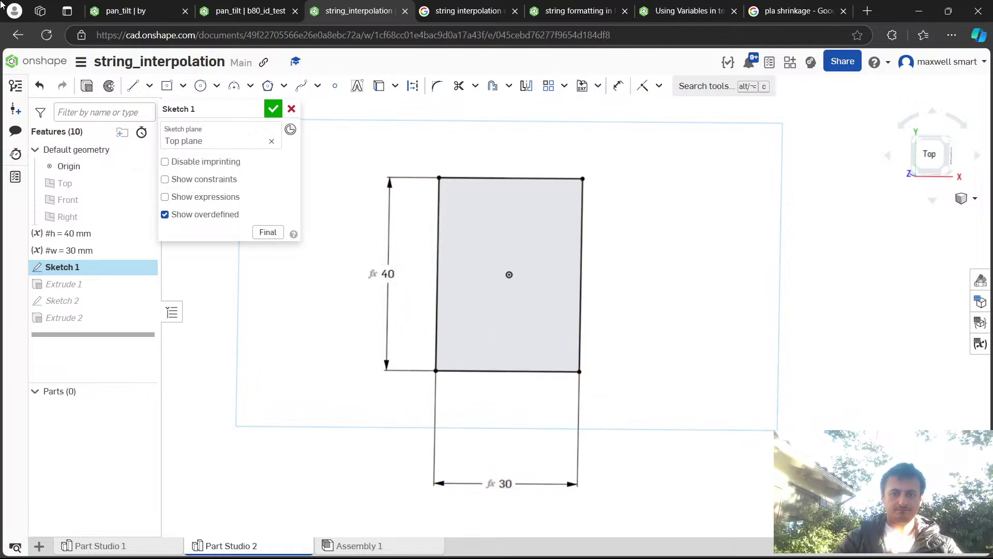
{"action": "left_click", "coordinate": [273, 109]}
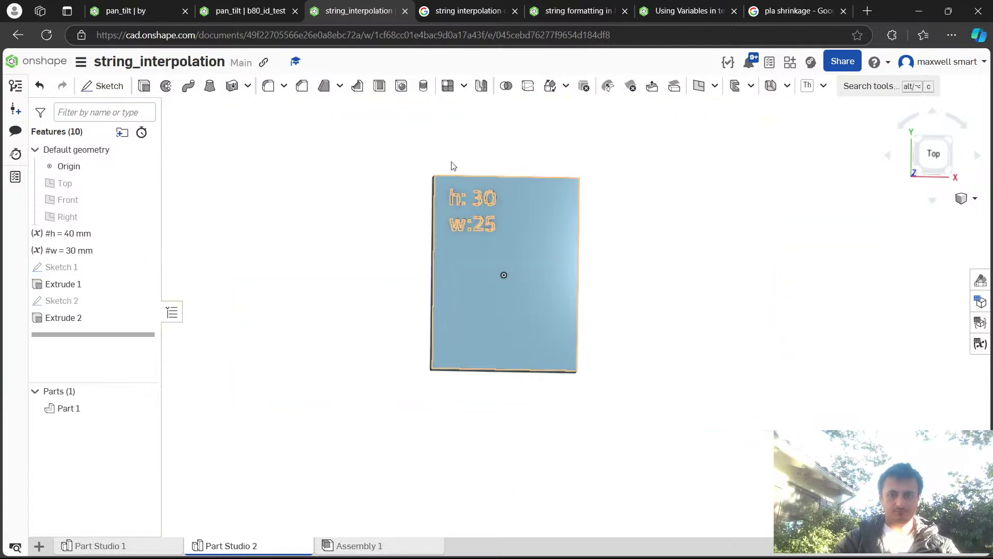
Open the height and width text in Sketch 2 for editing and convert it to an expression.
{"action": "double_click", "coordinate": [62, 300]}
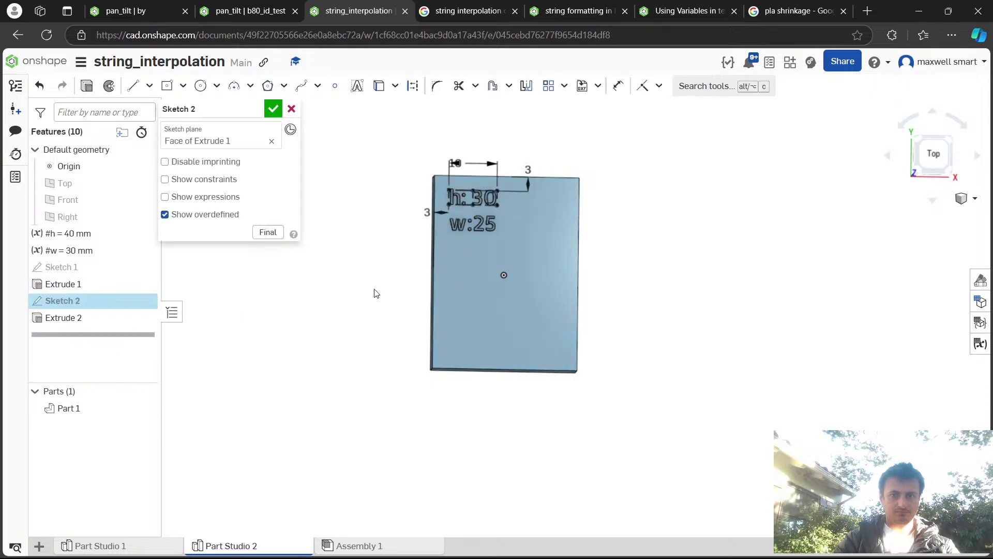
{"action": "right_click", "coordinate": [464, 190]}
{"action": "left_click", "coordinate": [494, 213]}
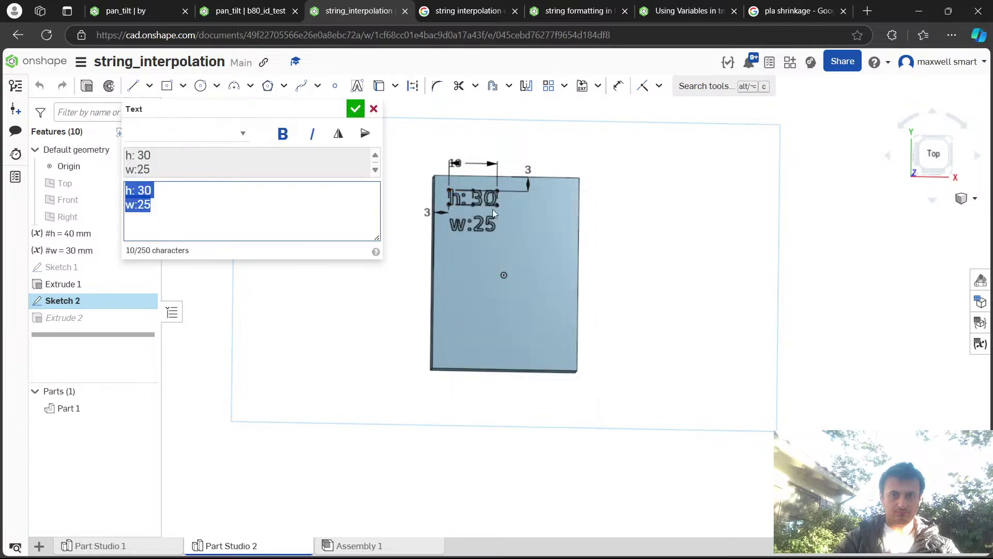
{"action": "left_click", "coordinate": [186, 191]}
{"action": "right_click", "coordinate": [196, 202]}
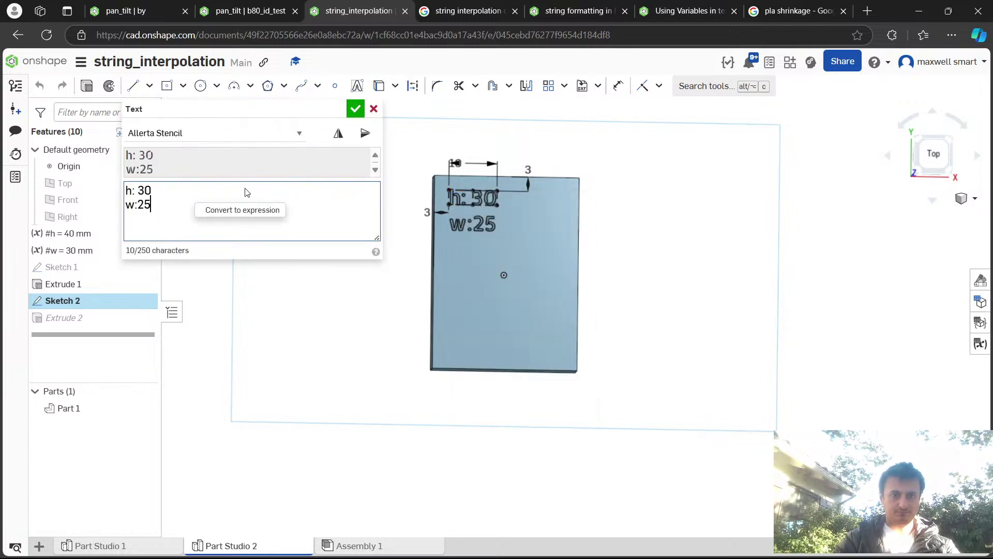
{"action": "left_click", "coordinate": [251, 211]}
{"action": "left_click", "coordinate": [349, 192]}
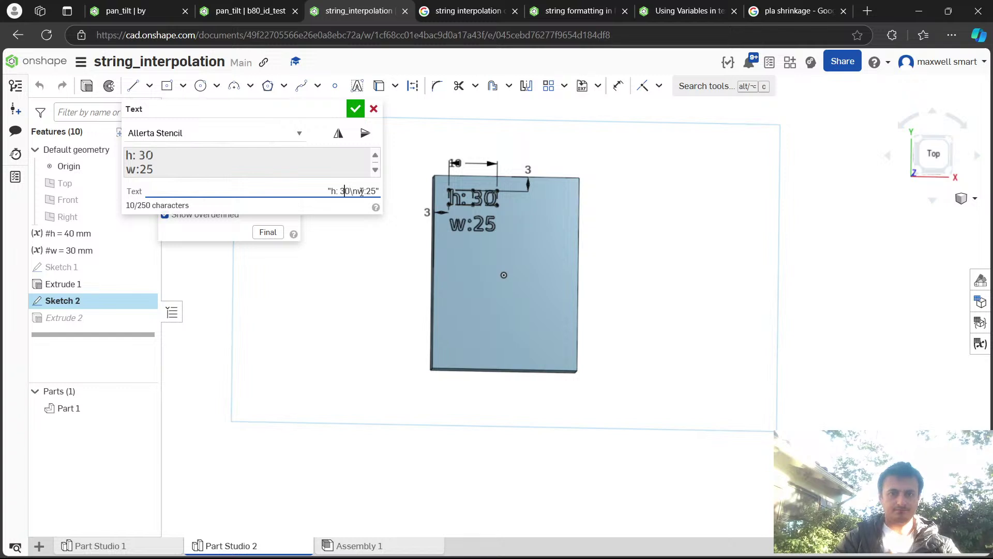
Replace the hard-coded height in the text expression with toString(#h/mm), joined to "h: " with ~.
{"action": "type", "text": "\" ~ toStri"}
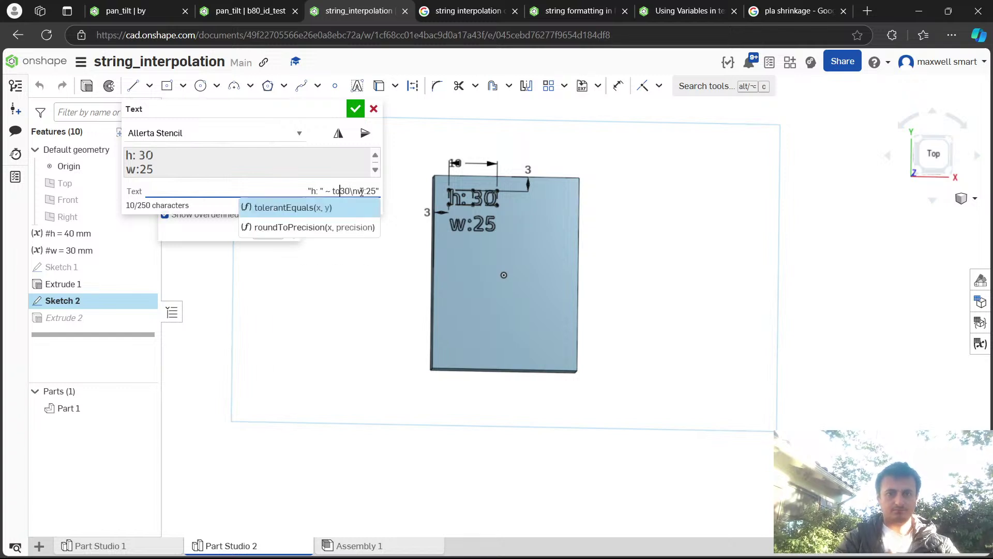
{"action": "type", "text": "ng("}
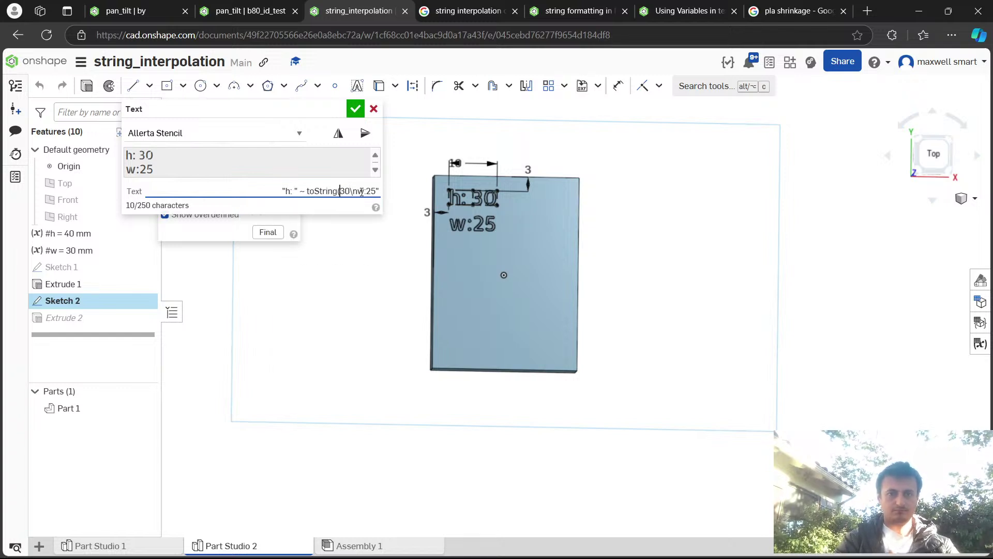
{"action": "key", "text": "BackSpace"}
{"action": "key", "text": "BackSpace"}
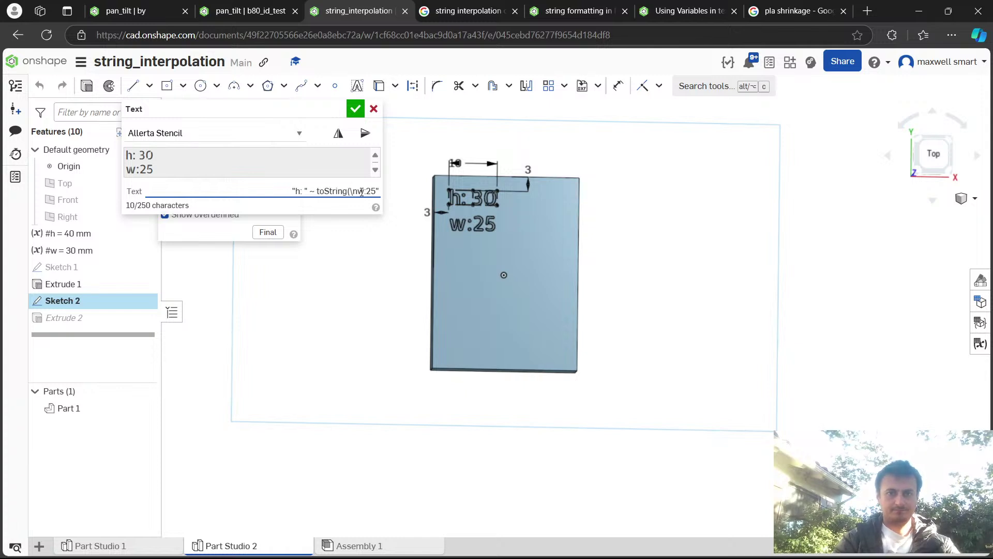
{"action": "type", "text": "#h"}
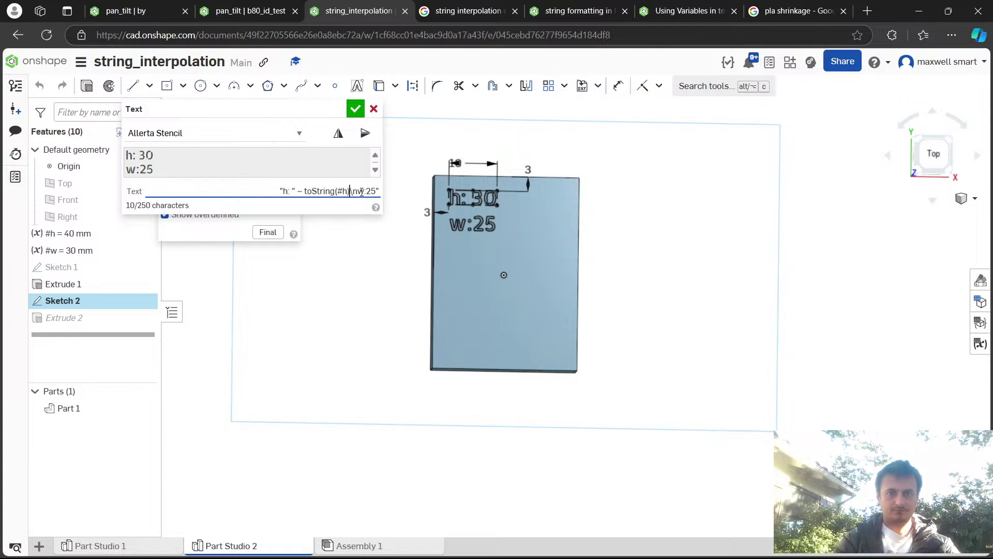
{"action": "type", "text": "/mm) ~ "}
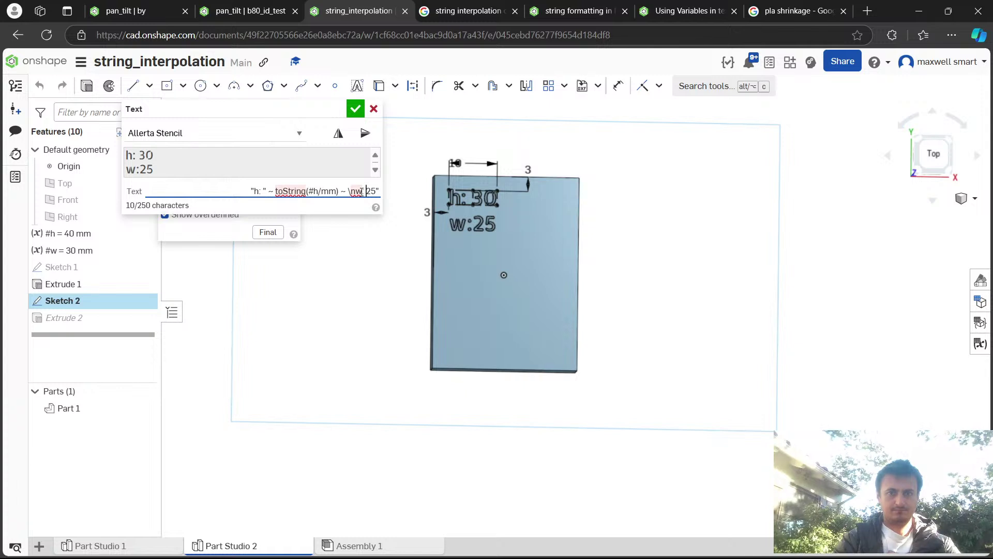
Complete the text expression with "\nw: " ~ toString(#w/mm) in place of the hard-coded width, and finish Sketch 2.
{"action": "type", "text": " \""}
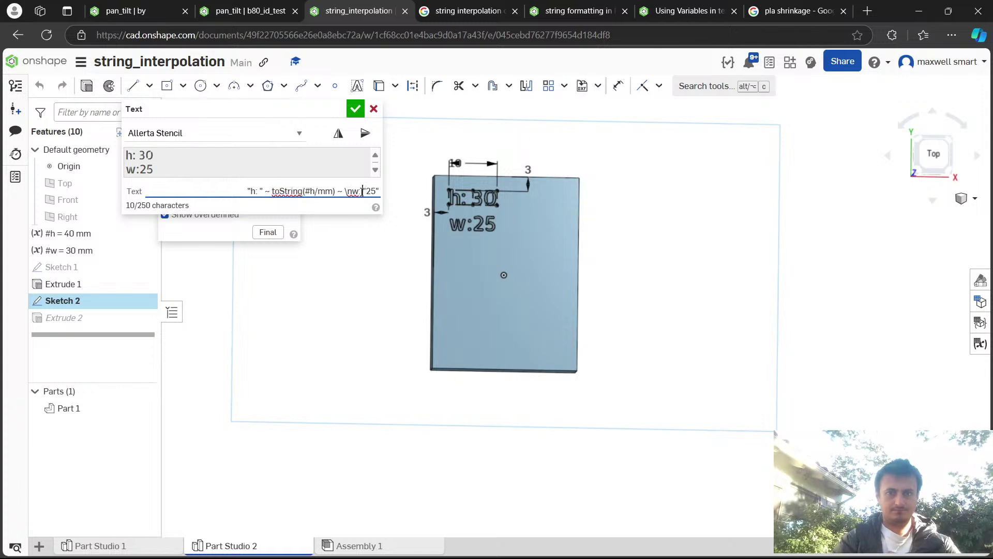
{"action": "type", "text": "\""}
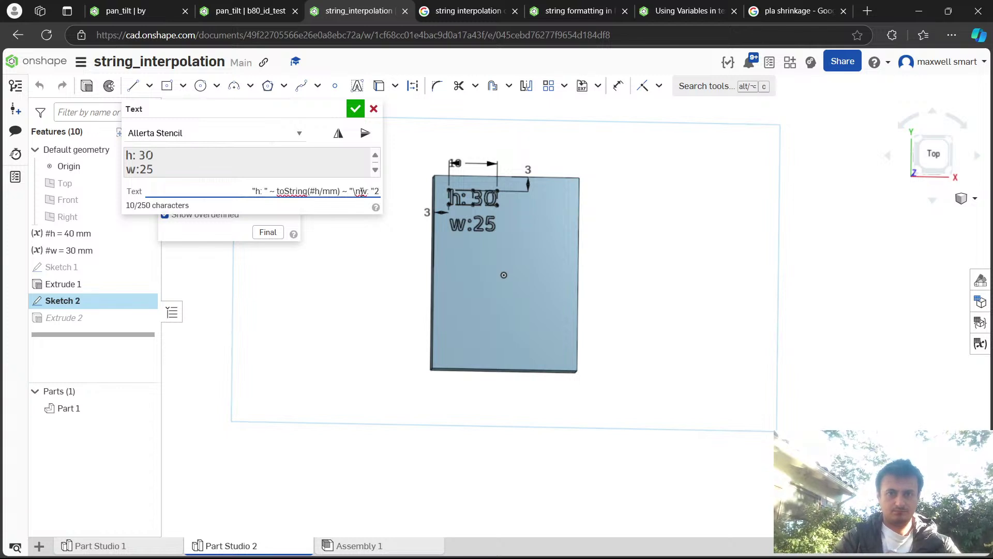
{"action": "type", "text": "  ~ toS"}
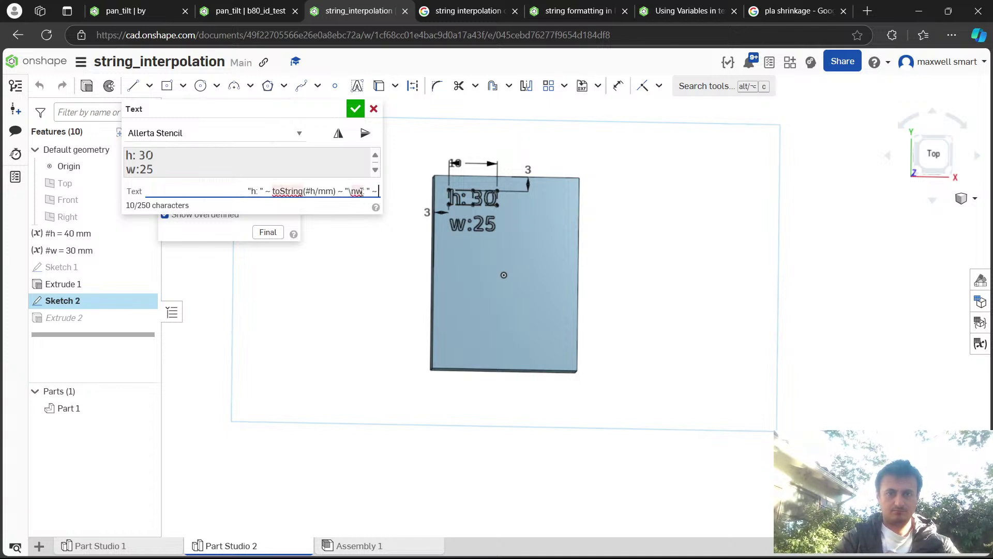
{"action": "type", "text": "tring("}
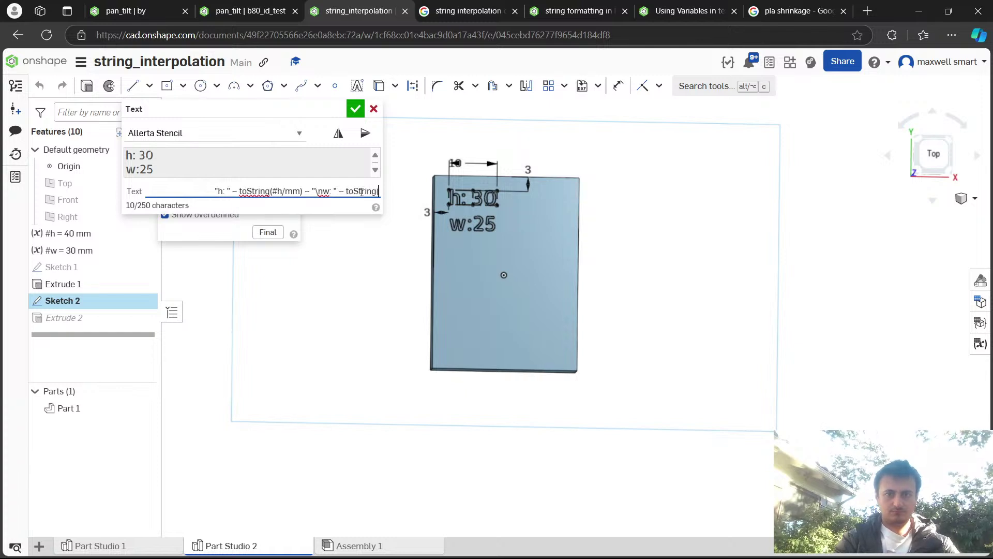
{"action": "type", "text": "#w"}
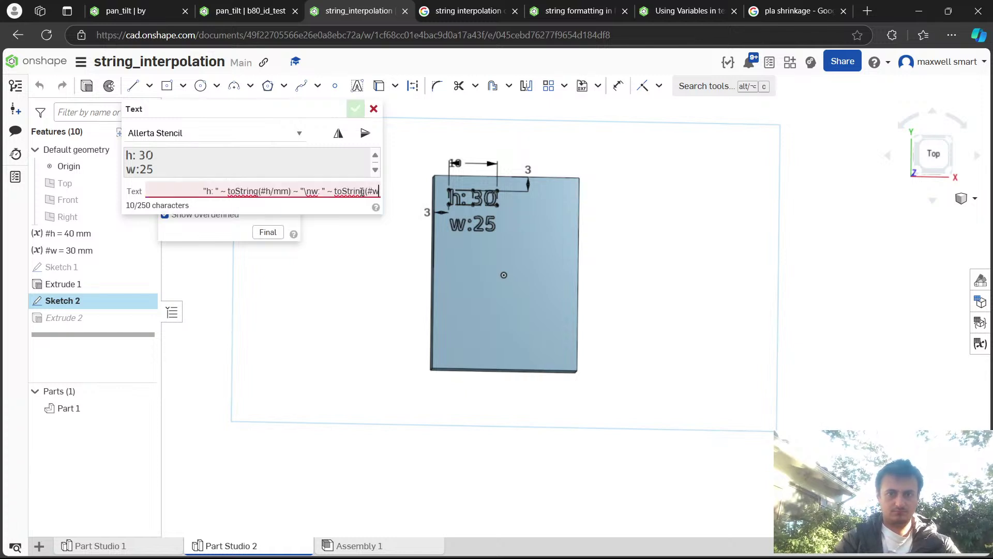
{"action": "type", "text": "/mm)"}
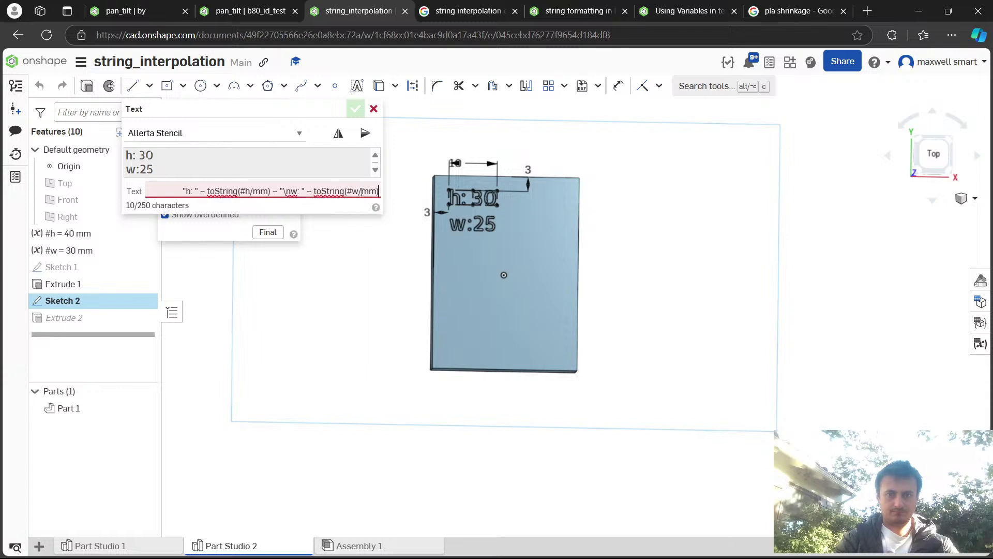
{"action": "key", "text": "Return"}
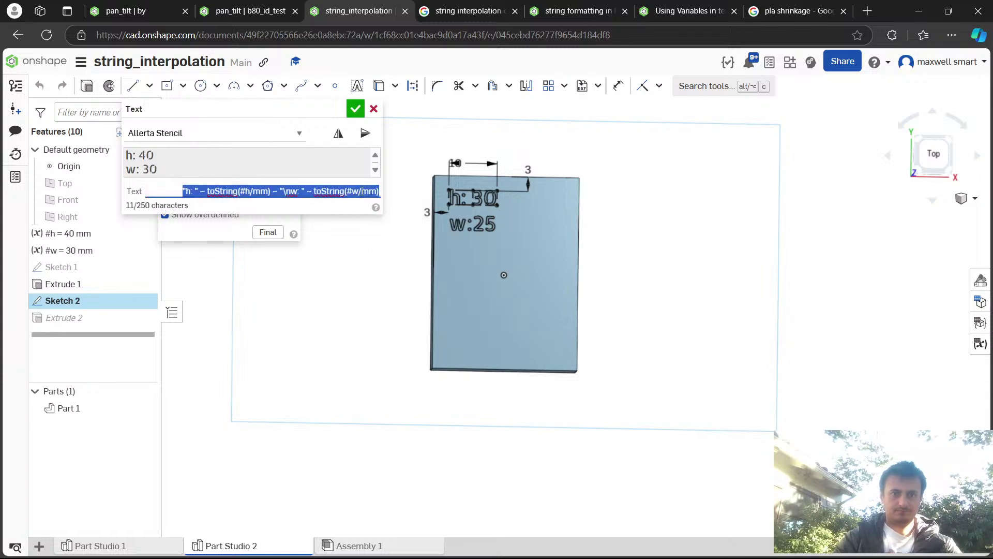
{"action": "left_click", "coordinate": [355, 108]}
{"action": "left_click", "coordinate": [273, 109]}
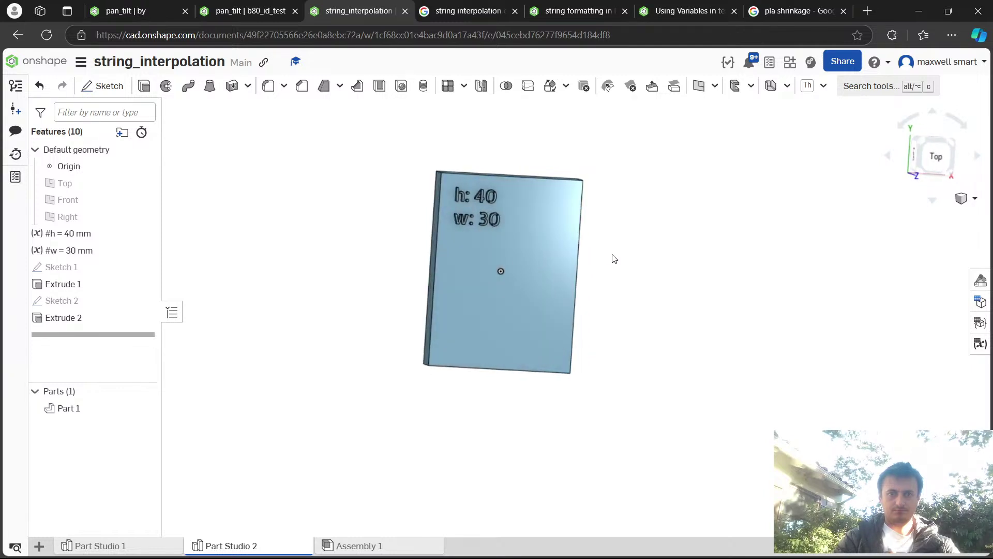
Set the w variable to 50 mm.
{"action": "double_click", "coordinate": [132, 251]}
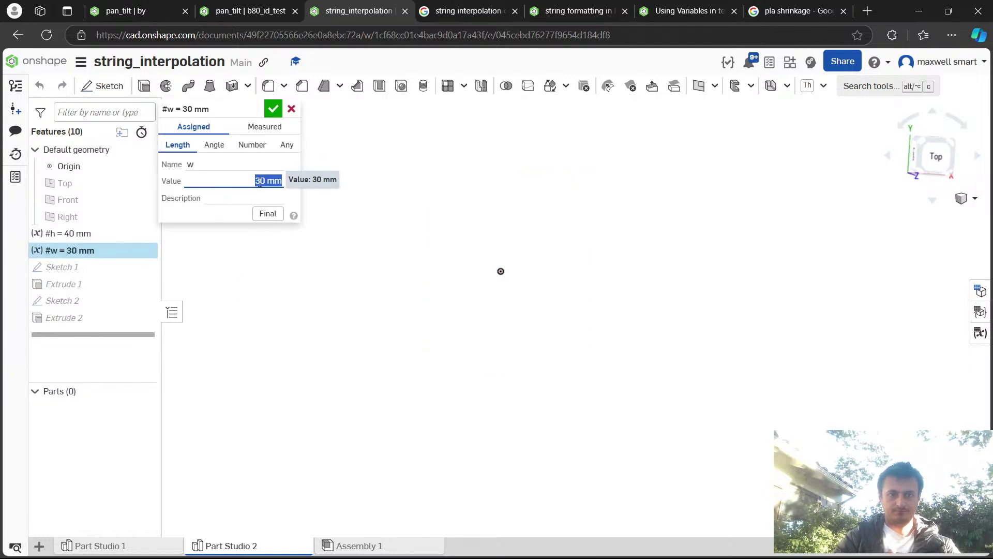
{"action": "type", "text": "50"}
{"action": "key", "text": "Return"}
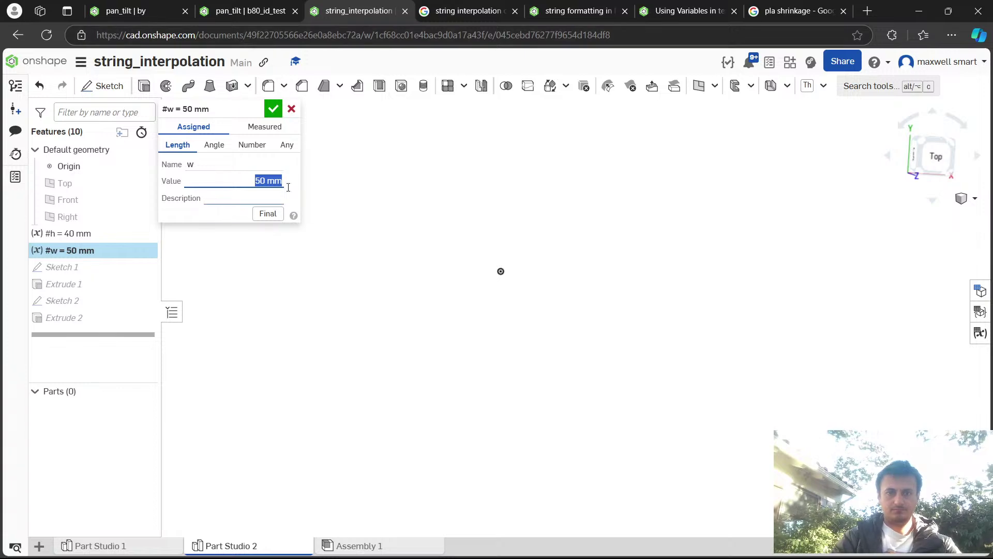
{"action": "left_click", "coordinate": [273, 109]}
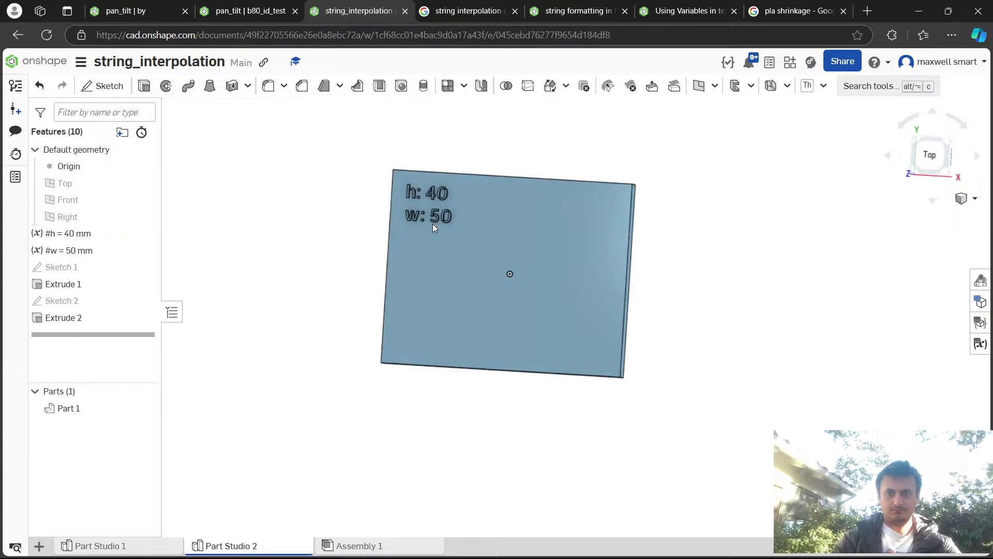
Stop the OBS recording and return to Onshape with the block viewed from the top.
{"action": "key", "text": "alt+Tab"}
{"action": "left_click", "coordinate": [873, 423]}
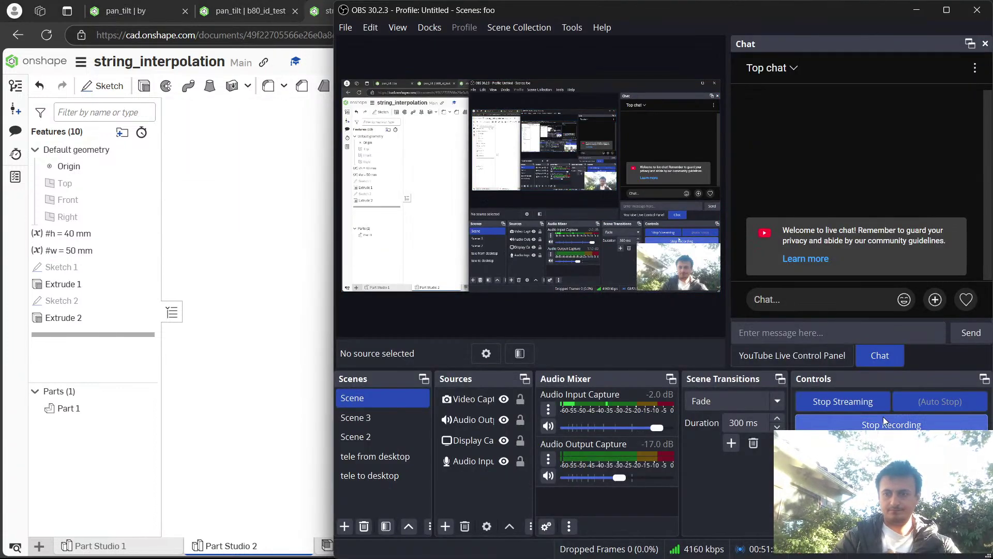
{"action": "left_click", "coordinate": [254, 254]}
{"action": "left_click_drag", "start_coordinate": [393, 274], "coordinate": [496, 173]}
{"action": "key", "text": "shift+5"}
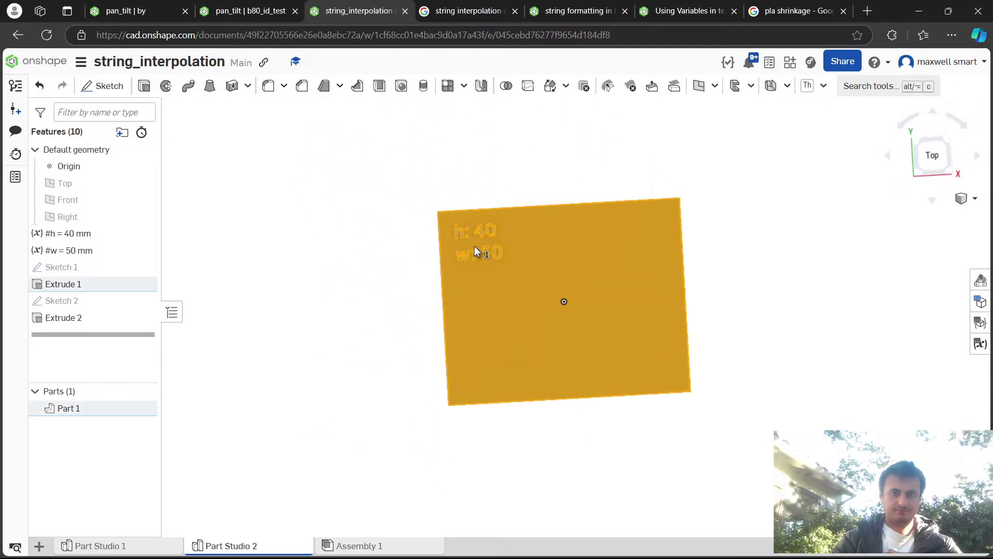
Switch to OBS, start a new recording, and return to Onshape with the labelled block in view.
{"action": "key", "text": "super+Tab"}
{"action": "key", "text": "alt+Tab"}
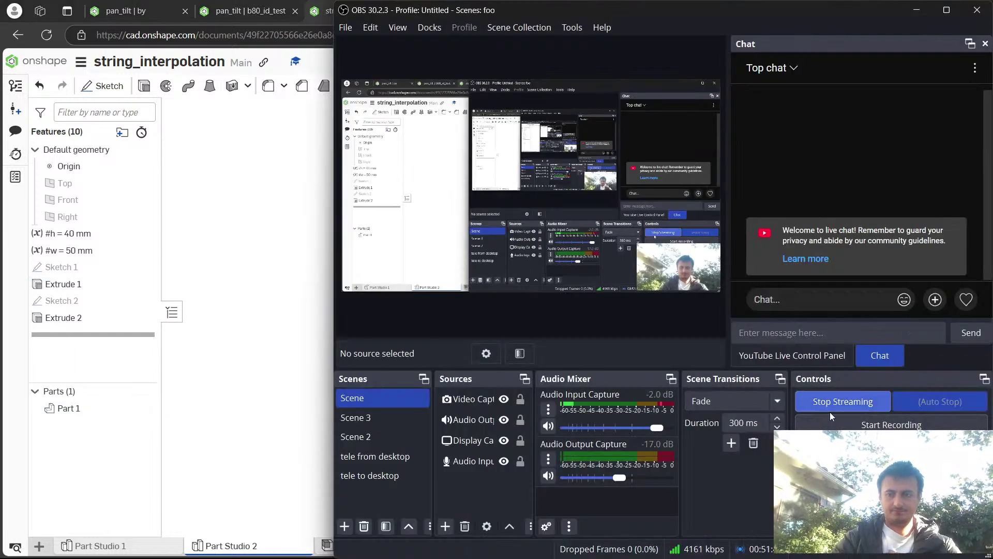
{"action": "left_click", "coordinate": [328, 299]}
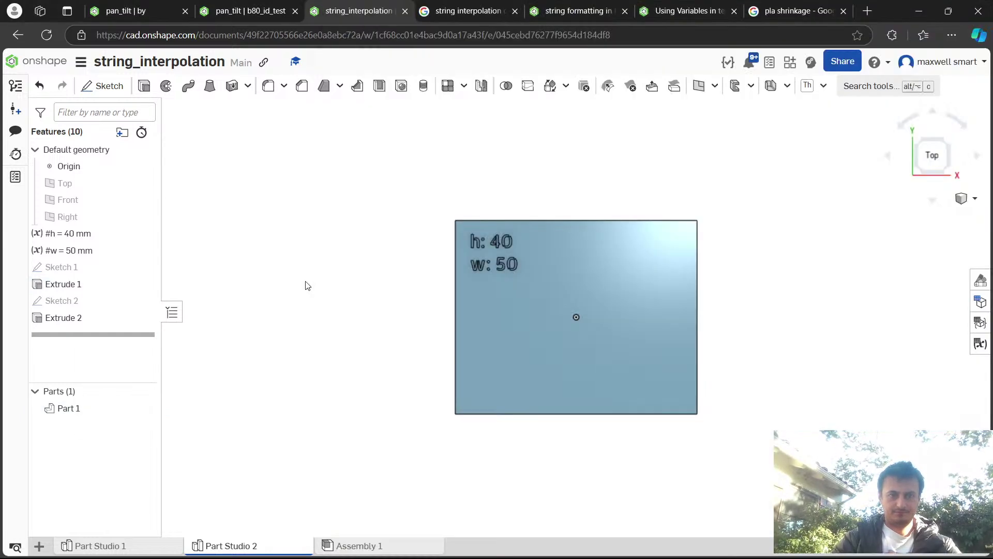
Set the h variable to 40.1 mm.
{"action": "double_click", "coordinate": [72, 234]}
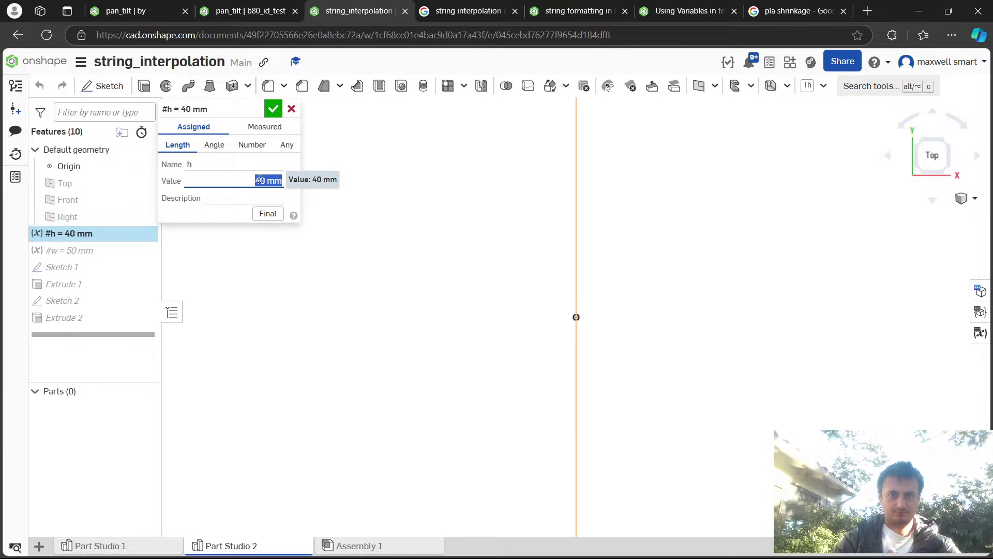
{"action": "left_click", "coordinate": [263, 180]}
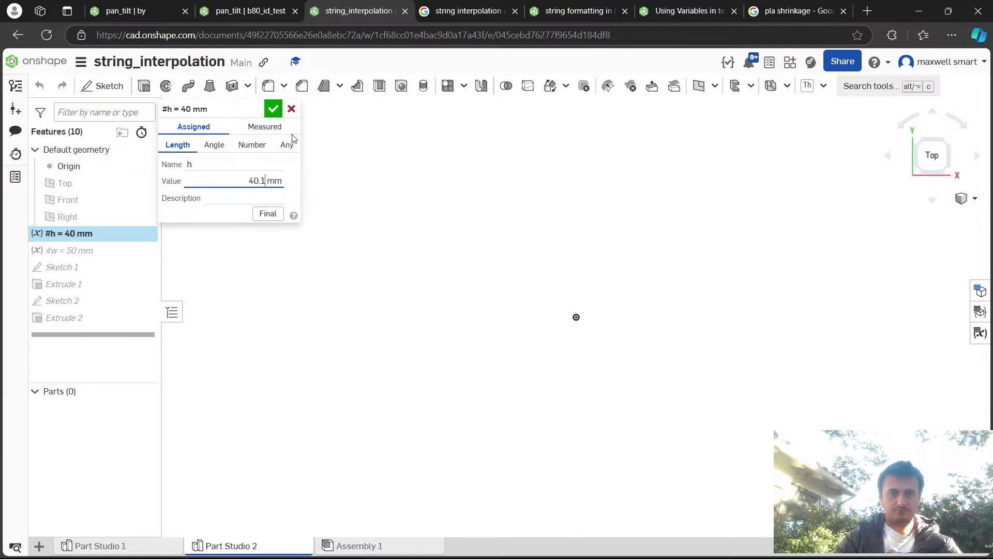
{"action": "left_click", "coordinate": [269, 113]}
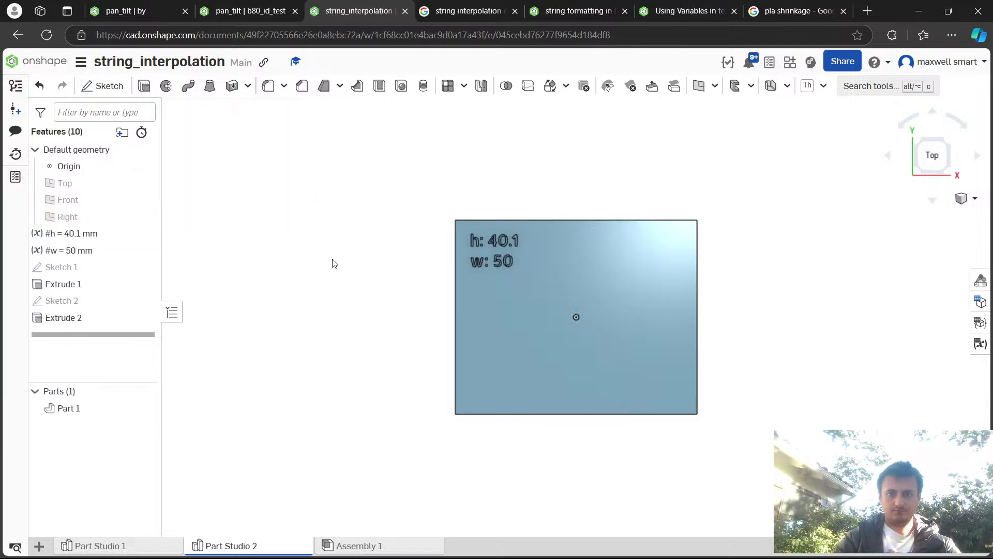
Set the h variable to 80.1 mm.
{"action": "double_click", "coordinate": [72, 233]}
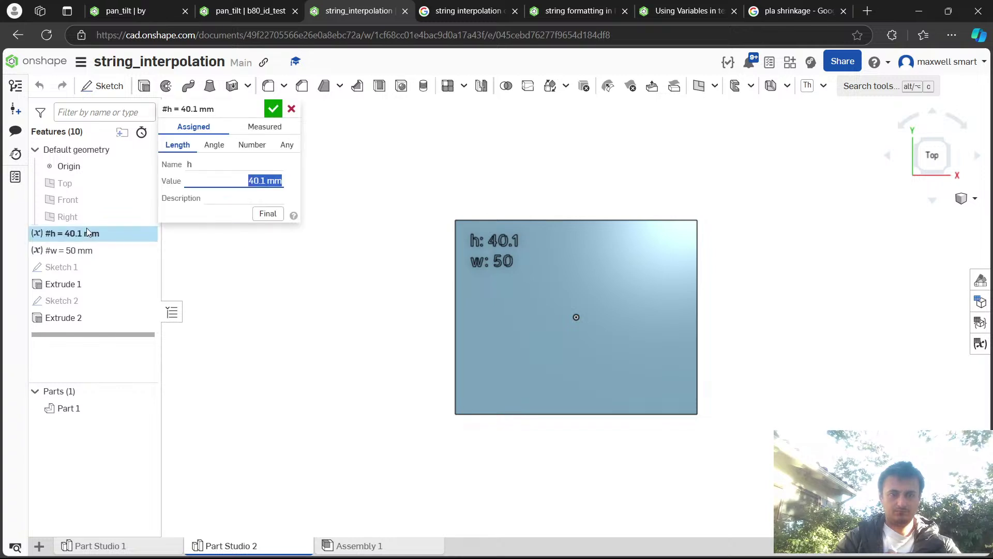
{"action": "left_click", "coordinate": [265, 181]}
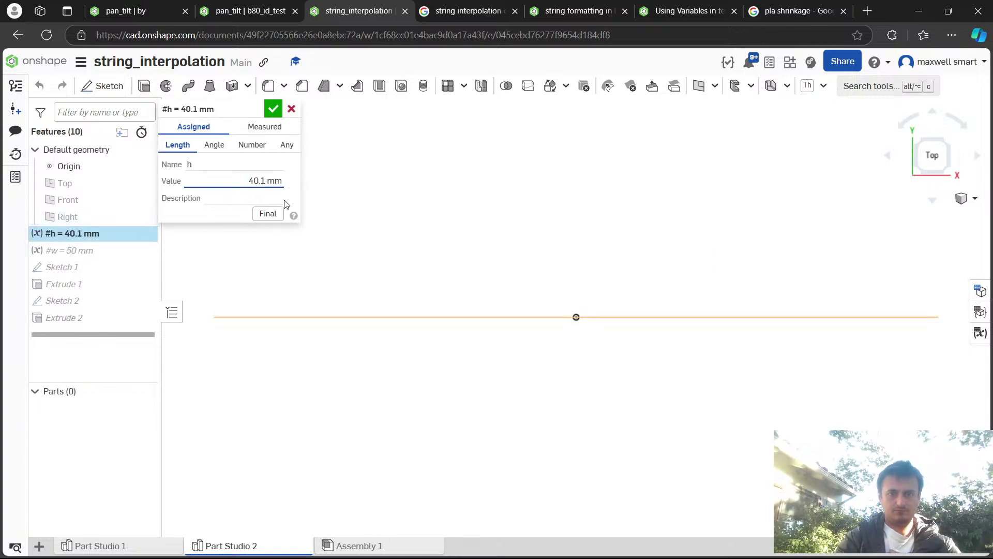
{"action": "key", "text": "Return"}
{"action": "left_click", "coordinate": [271, 110]}
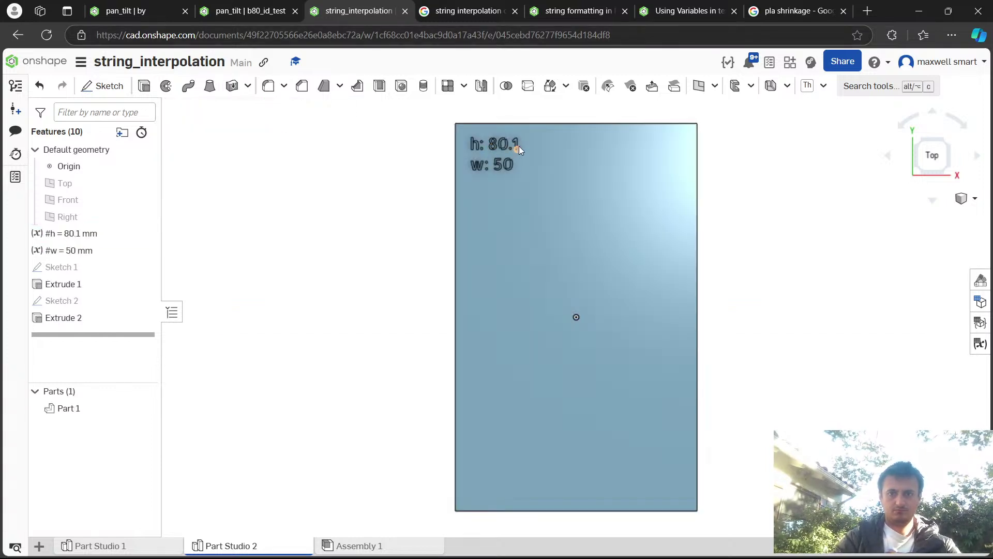
Stop the OBS recording and switch to the CapCut project 1103.
{"action": "key", "text": "alt+Tab"}
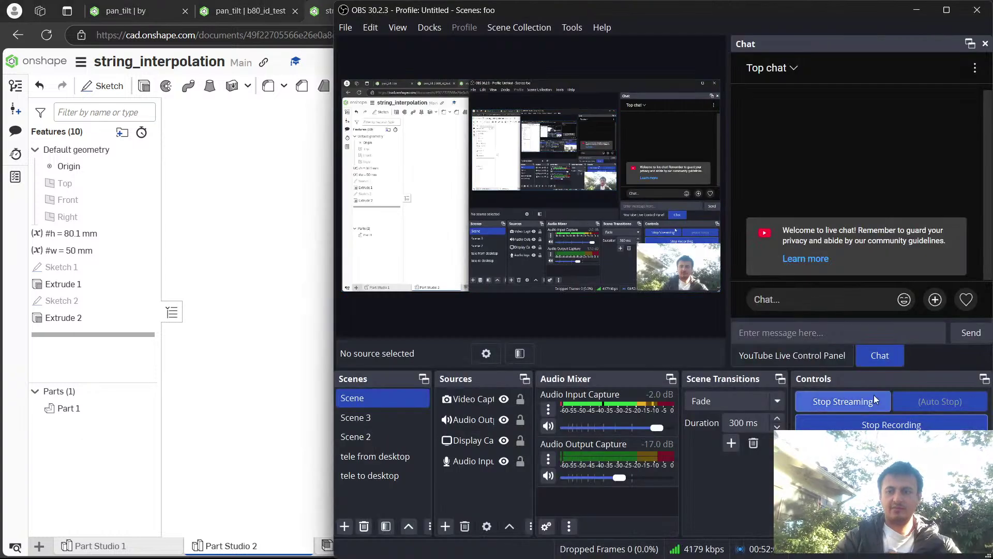
{"action": "key", "text": "alt+Tab"}
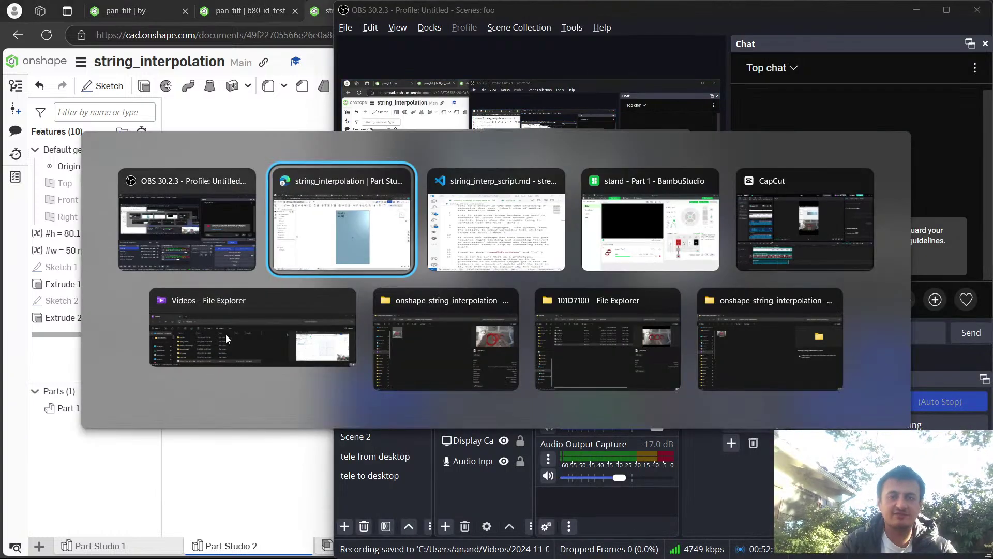
{"action": "key", "text": "alt+Tab"}
{"action": "key", "text": "alt+Tab"}
{"action": "key", "text": "alt+Tab"}
{"action": "key", "text": "alt+Tab"}
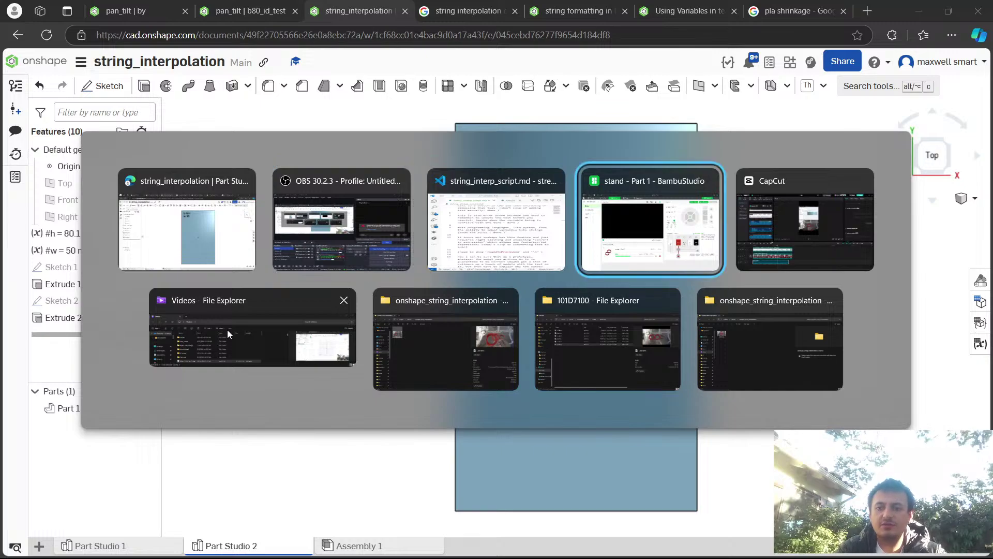
{"action": "scroll", "coordinate": [117, 211], "scroll_direction": "up", "scroll_amount": 1}
{"action": "scroll", "coordinate": [116, 212], "scroll_direction": "up", "scroll_amount": 1}
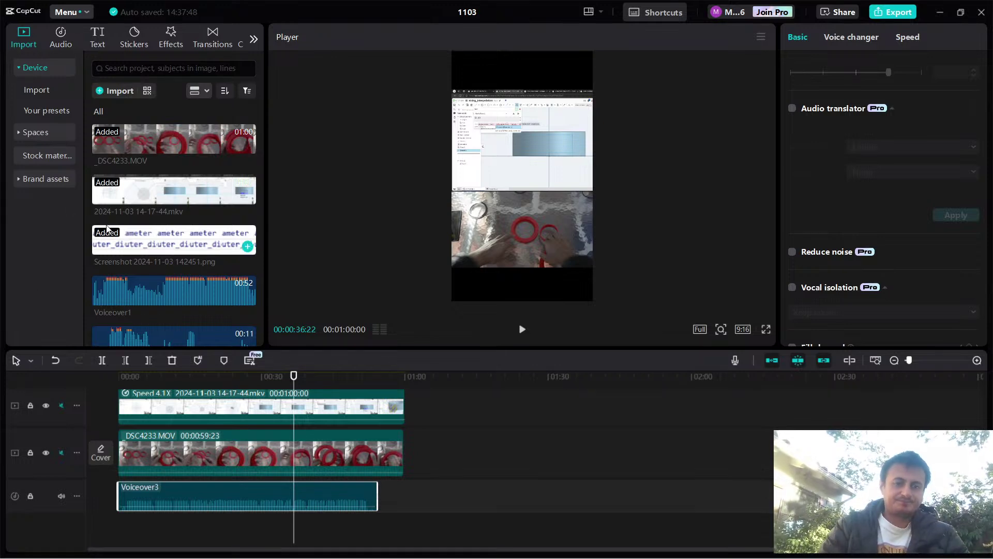
Examine the transcript of Voiceover3 against the footage at several words, and close it.
{"action": "left_click", "coordinate": [250, 361]}
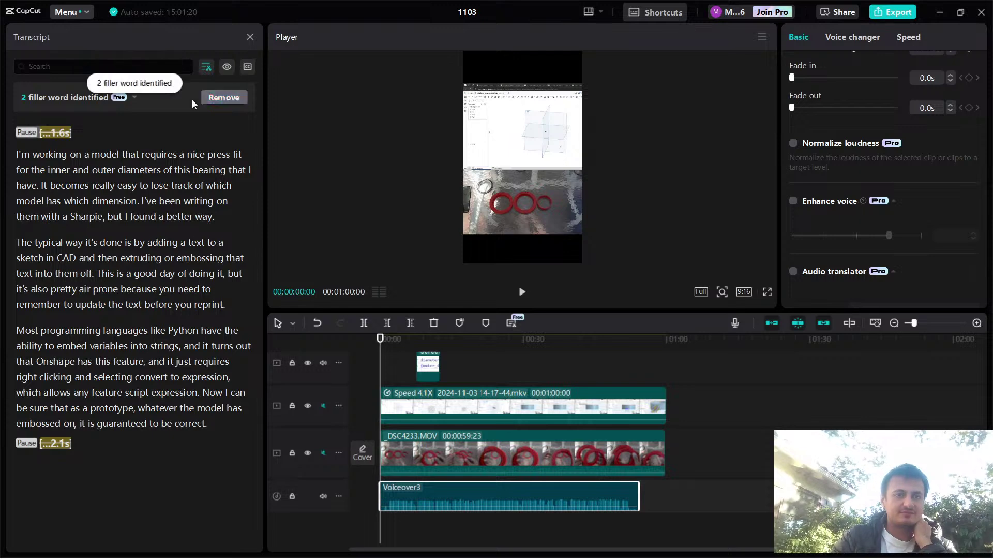
{"action": "left_click", "coordinate": [103, 161]}
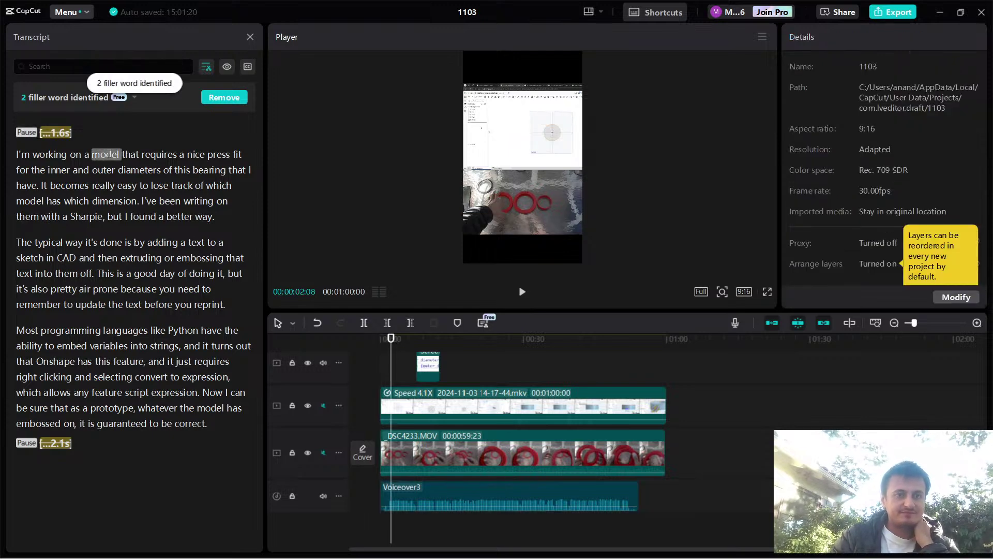
{"action": "left_click", "coordinate": [195, 218]}
{"action": "left_click", "coordinate": [201, 259]}
{"action": "left_click", "coordinate": [128, 187]}
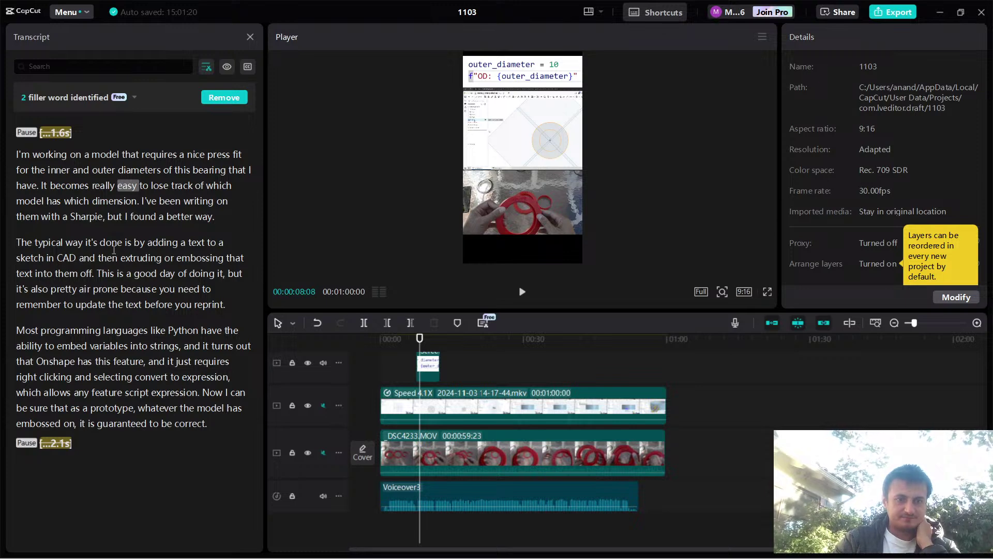
{"action": "left_click", "coordinate": [251, 37]}
Delete all existing video, image and voiceover clips from the timeline.
{"action": "scroll", "coordinate": [244, 424], "scroll_direction": "down", "scroll_amount": 2}
{"action": "scroll", "coordinate": [244, 424], "scroll_direction": "up", "scroll_amount": 2}
{"action": "scroll", "coordinate": [231, 427], "scroll_direction": "down", "scroll_amount": 1}
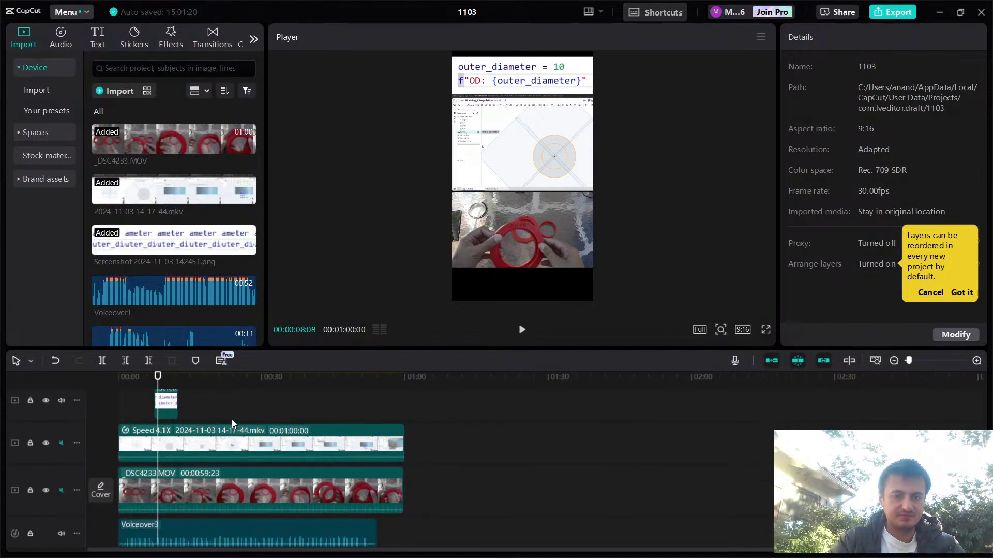
{"action": "scroll", "coordinate": [231, 410], "scroll_direction": "down", "scroll_amount": 1}
{"action": "left_click_drag", "start_coordinate": [437, 515], "coordinate": [111, 415]}
{"action": "key", "text": "Delete"}
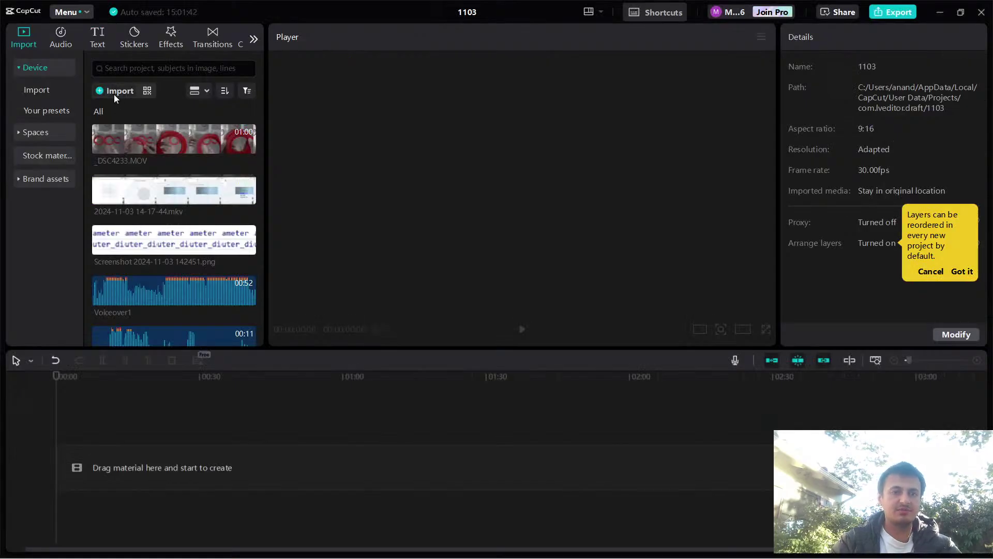
Import the 2024-11-03 recordings from 15-00-38 through 14-17-44 in the Videos folder into the project.
{"action": "left_click", "coordinate": [113, 93]}
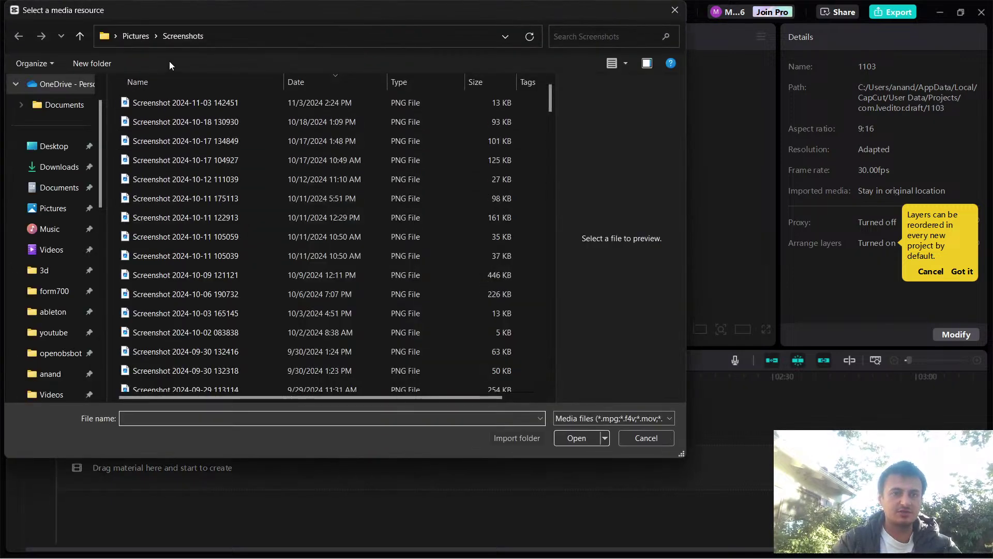
{"action": "left_click", "coordinate": [57, 249]}
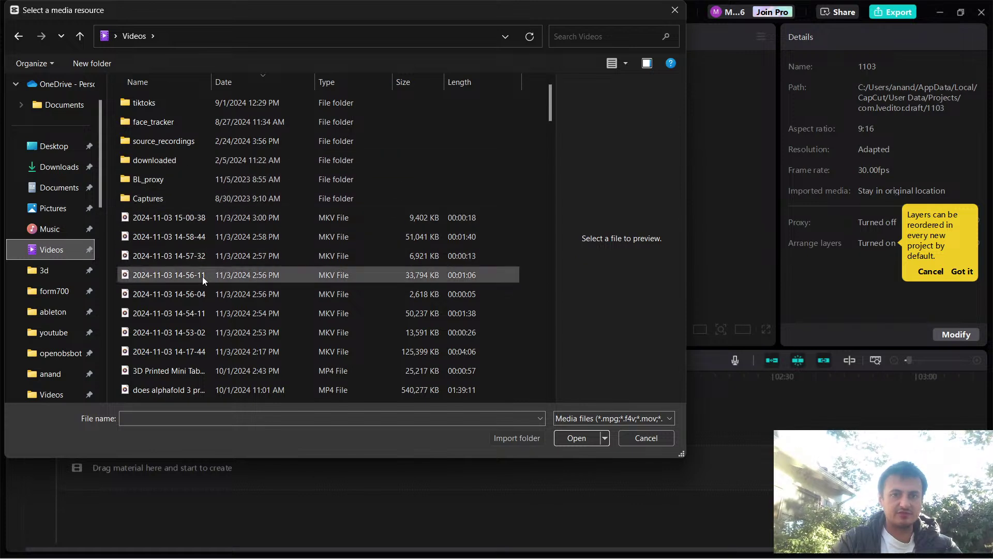
{"action": "left_click", "coordinate": [194, 224]}
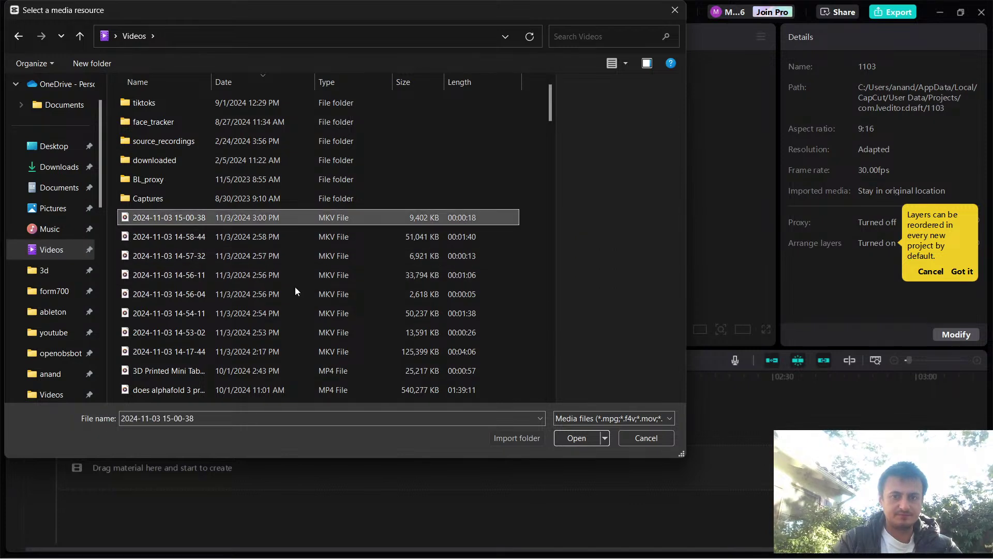
{"action": "scroll", "coordinate": [254, 281], "scroll_direction": "down", "scroll_amount": 1}
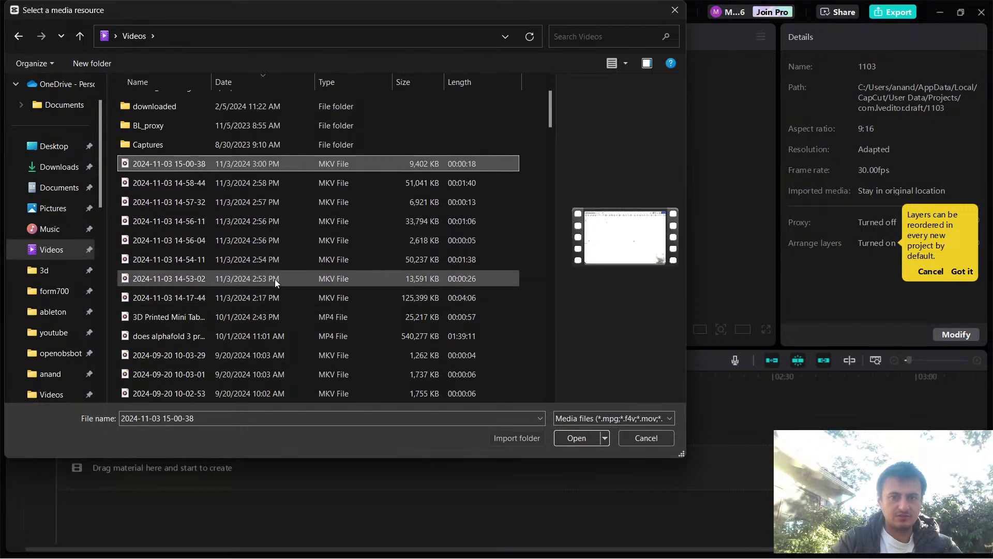
{"action": "left_click", "coordinate": [272, 297], "text": "shift"}
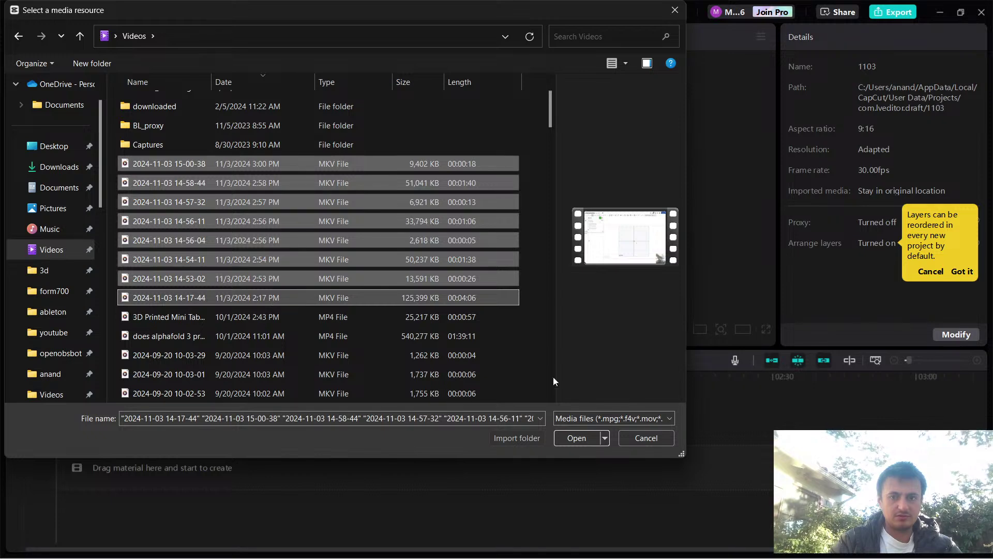
{"action": "left_click", "coordinate": [576, 438]}
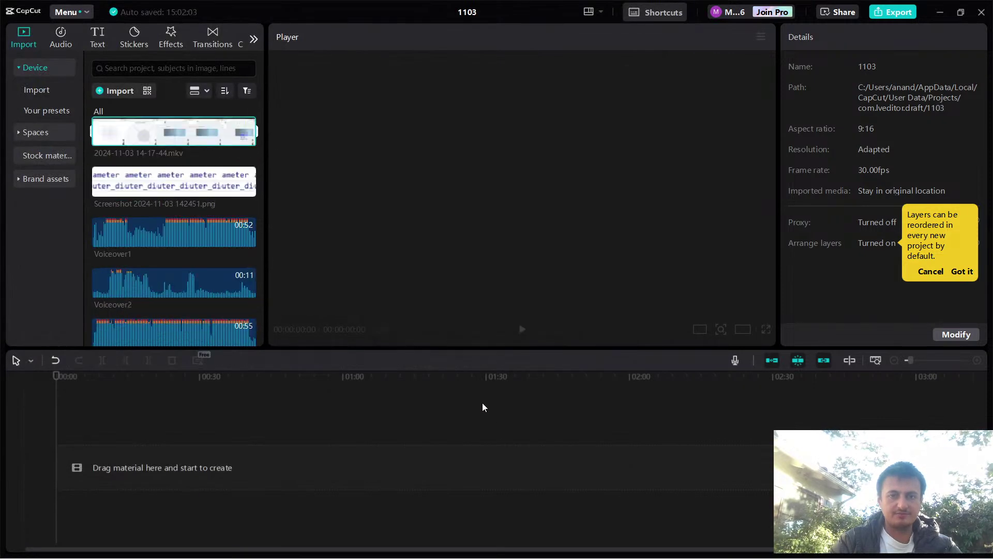
{"action": "scroll", "coordinate": [217, 171], "scroll_direction": "down", "scroll_amount": 5}
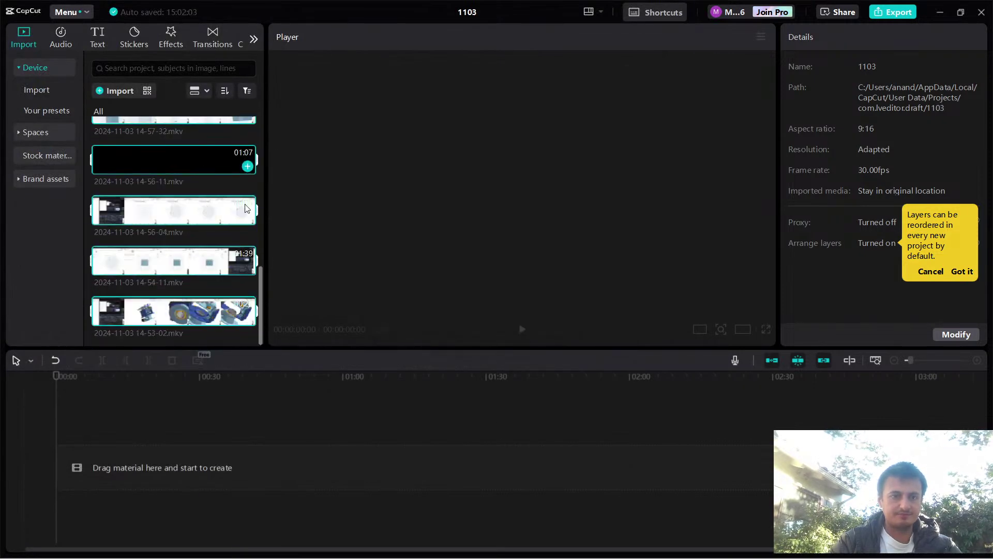
{"action": "left_click_drag", "start_coordinate": [268, 220], "coordinate": [603, 231]}
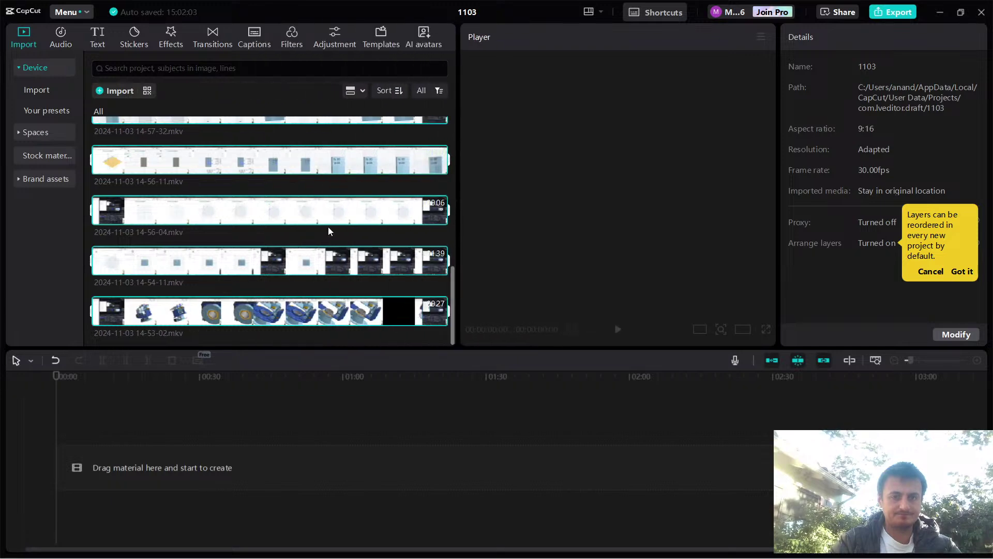
{"action": "scroll", "coordinate": [310, 228], "scroll_direction": "down", "scroll_amount": 1}
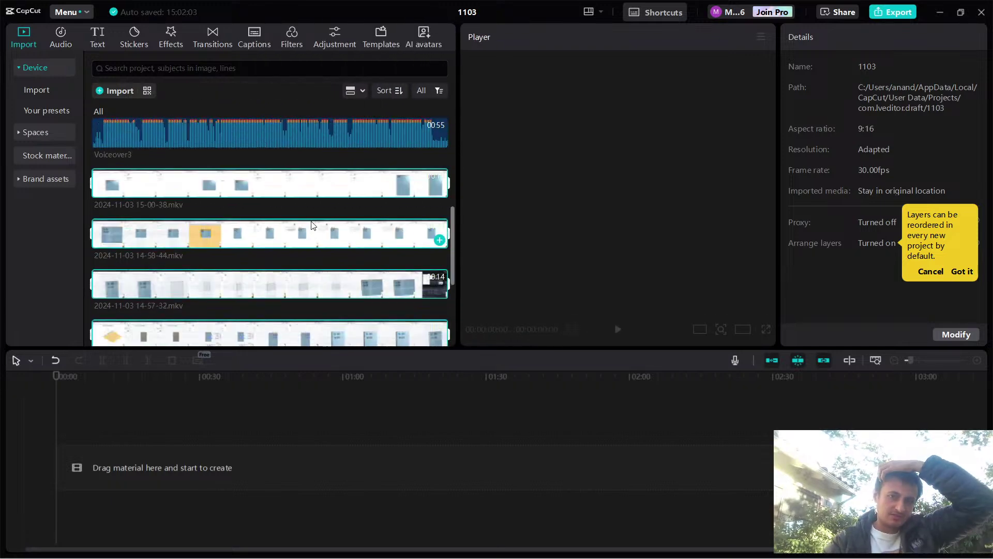
{"action": "left_click", "coordinate": [272, 196]}
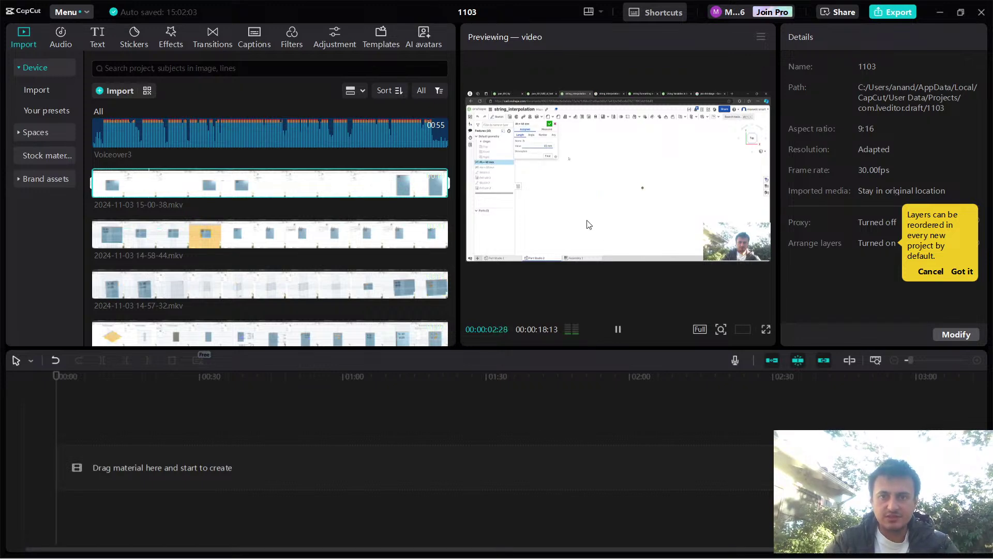
{"action": "left_click", "coordinate": [294, 239]}
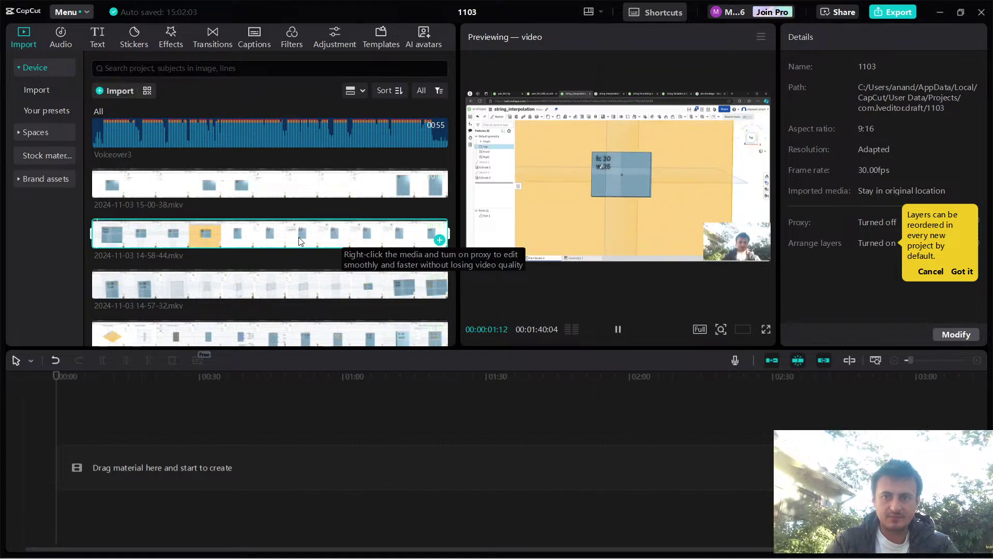
{"action": "scroll", "coordinate": [252, 284], "scroll_direction": "down", "scroll_amount": 3}
{"action": "scroll", "coordinate": [252, 283], "scroll_direction": "down", "scroll_amount": 2}
{"action": "left_click", "coordinate": [227, 313]}
{"action": "left_click_drag", "start_coordinate": [206, 309], "coordinate": [120, 457]}
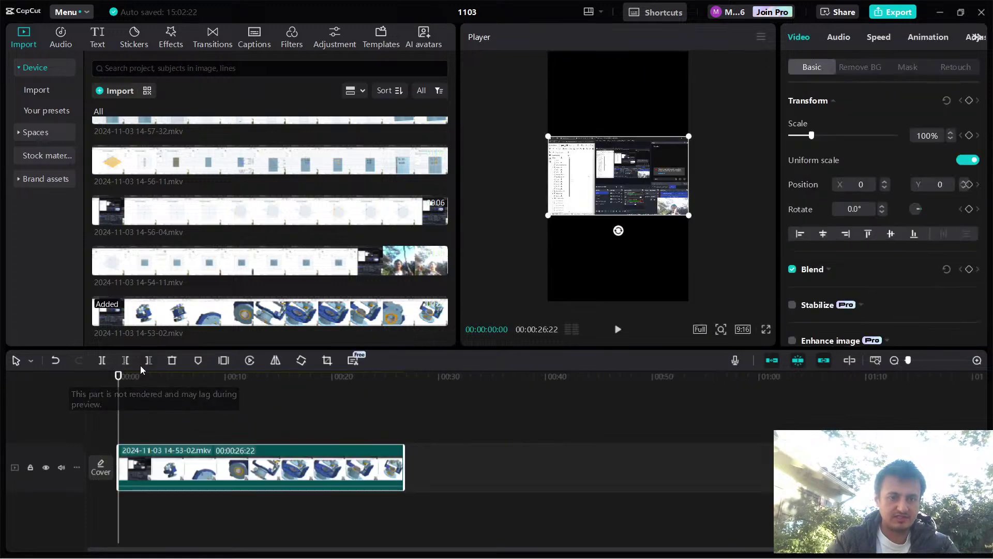
{"action": "left_click", "coordinate": [30, 361]}
{"action": "left_click", "coordinate": [241, 415]}
{"action": "key", "text": "b"}
{"action": "key", "text": "super+Down"}
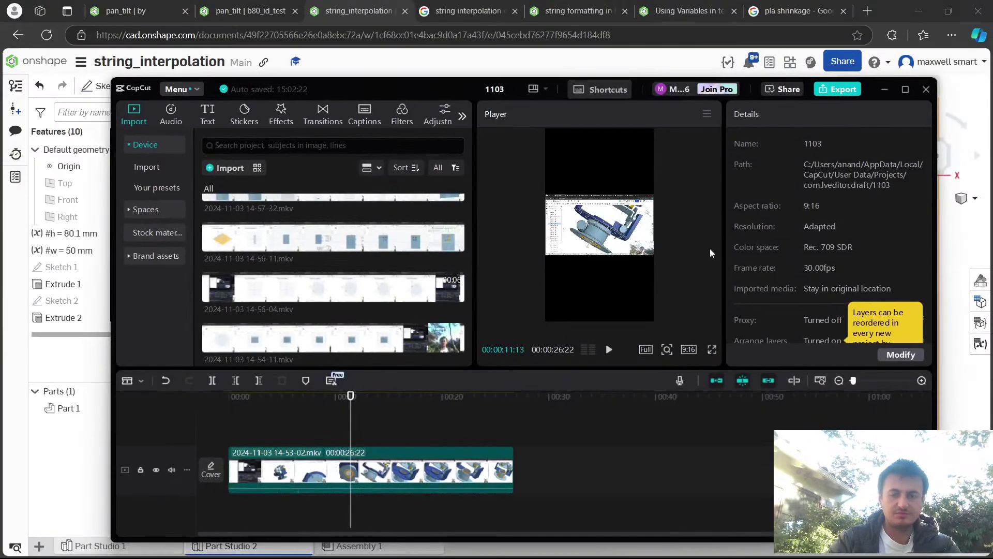
{"action": "left_click", "coordinate": [906, 89]}
{"action": "left_click_drag", "start_coordinate": [241, 380], "coordinate": [126, 383]}
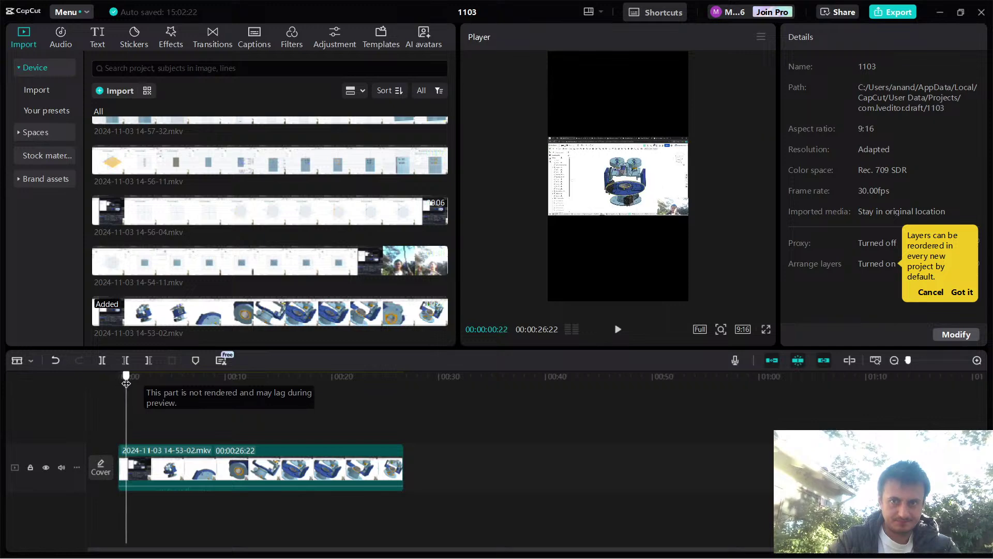
{"action": "key", "text": "ctrl+b"}
{"action": "key", "text": "super+Down"}
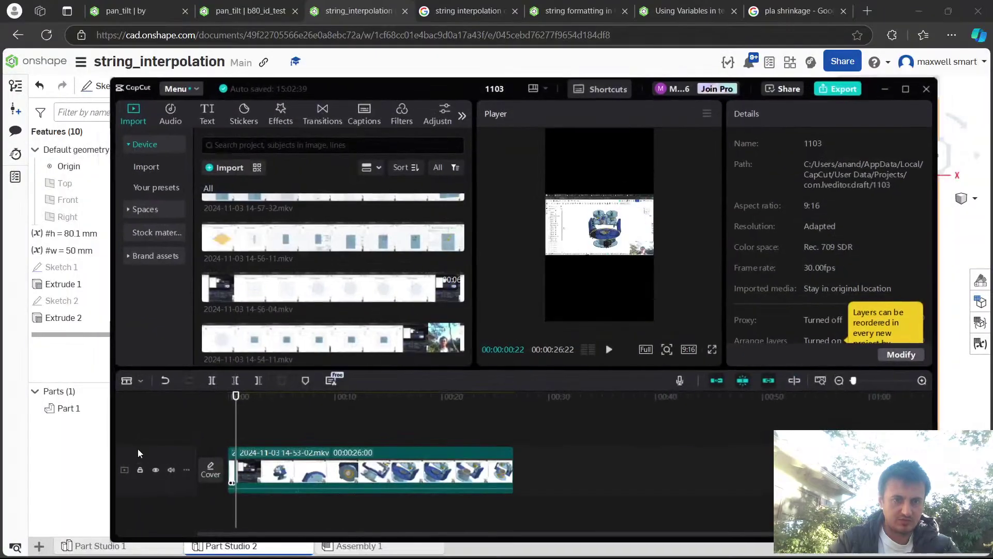
{"action": "left_click", "coordinate": [905, 89]}
{"action": "key", "text": "super+Down"}
{"action": "left_click", "coordinate": [906, 89]}
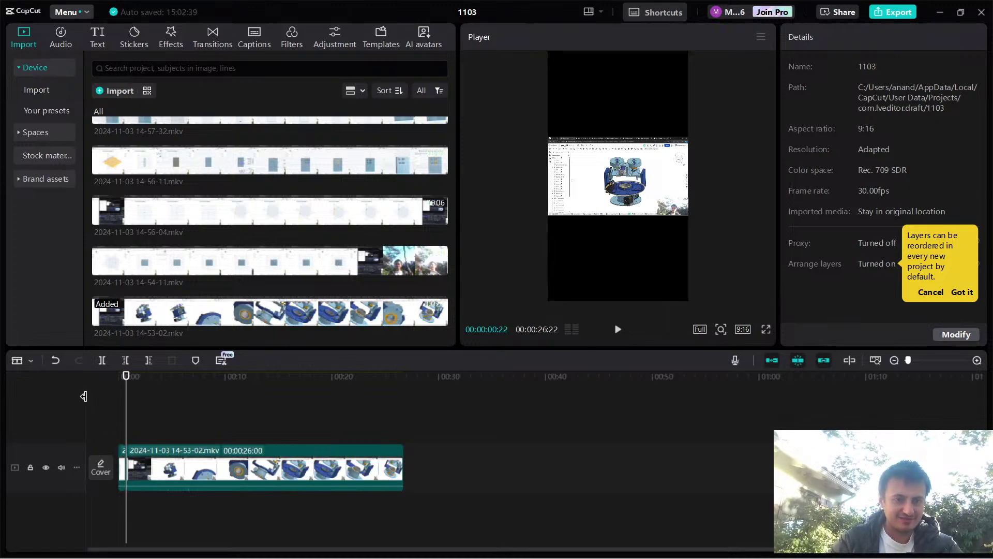
{"action": "left_click", "coordinate": [23, 361]}
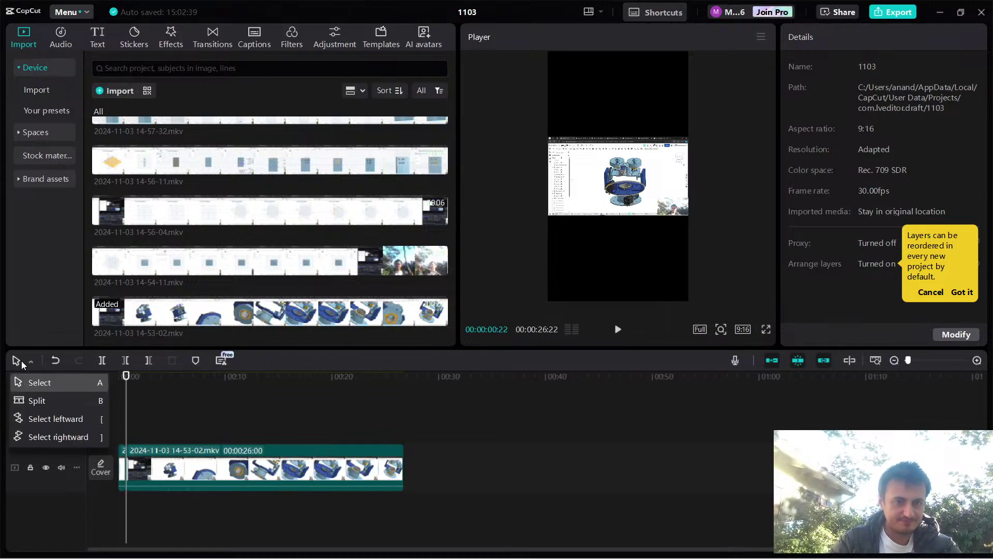
{"action": "left_click", "coordinate": [119, 431]}
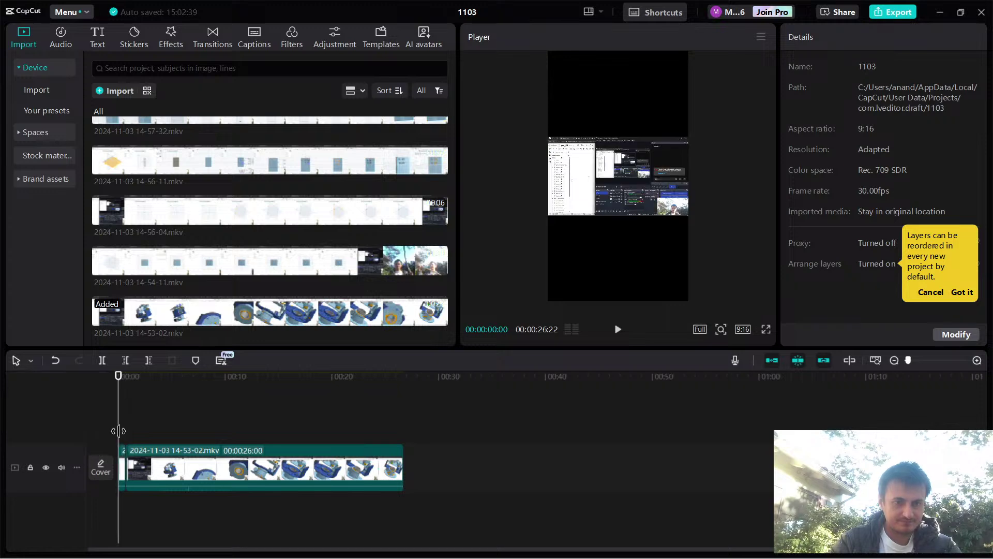
{"action": "left_click", "coordinate": [123, 451]}
{"action": "scroll", "coordinate": [123, 456], "scroll_direction": "up", "scroll_amount": 3}
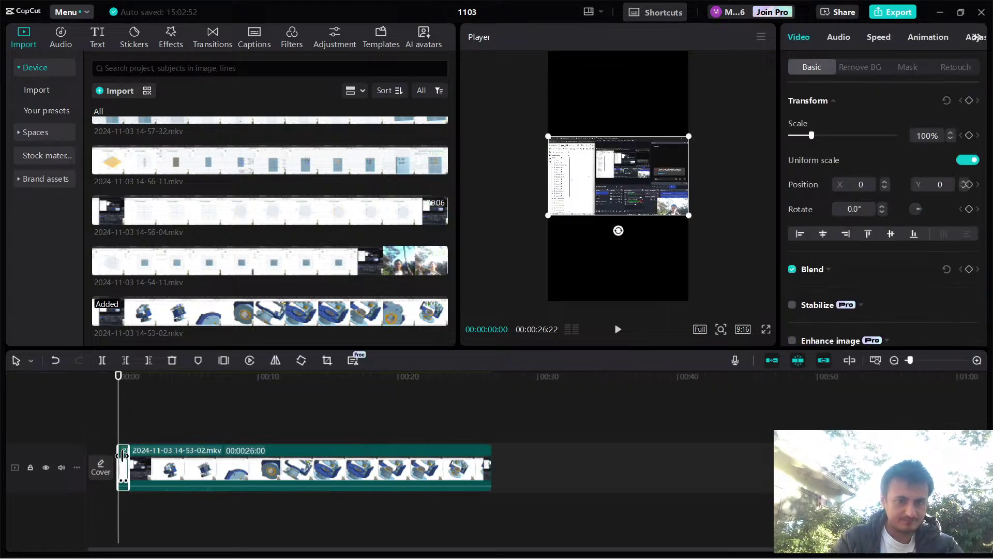
{"action": "left_click", "coordinate": [144, 436]}
{"action": "key", "text": "space"}
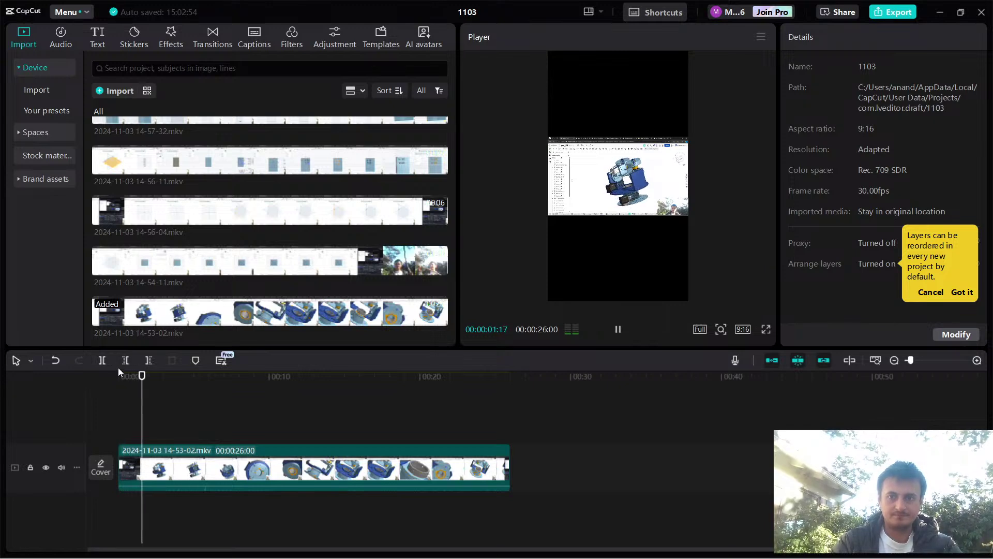
{"action": "key", "text": "space"}
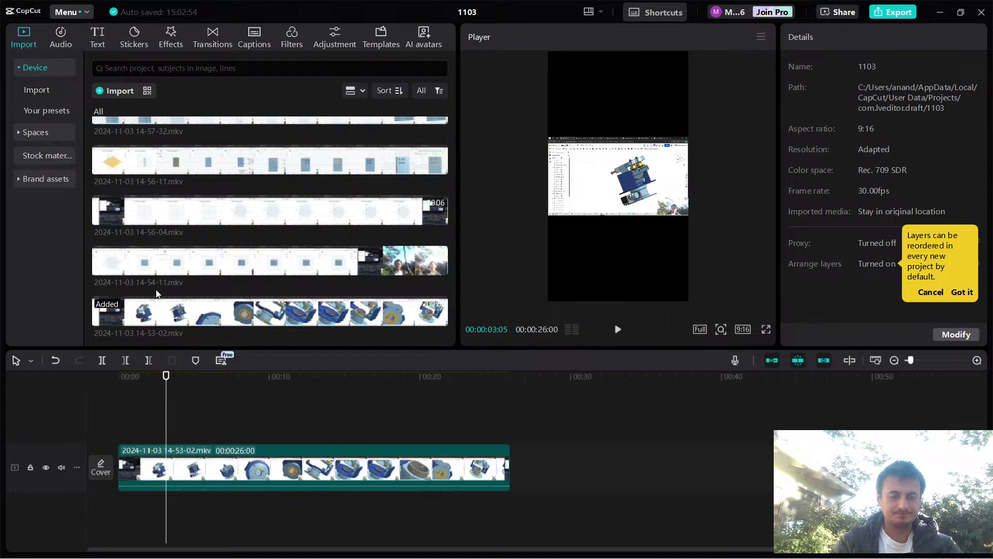
{"action": "key", "text": "alt+Tab"}
{"action": "left_click", "coordinate": [863, 388]}
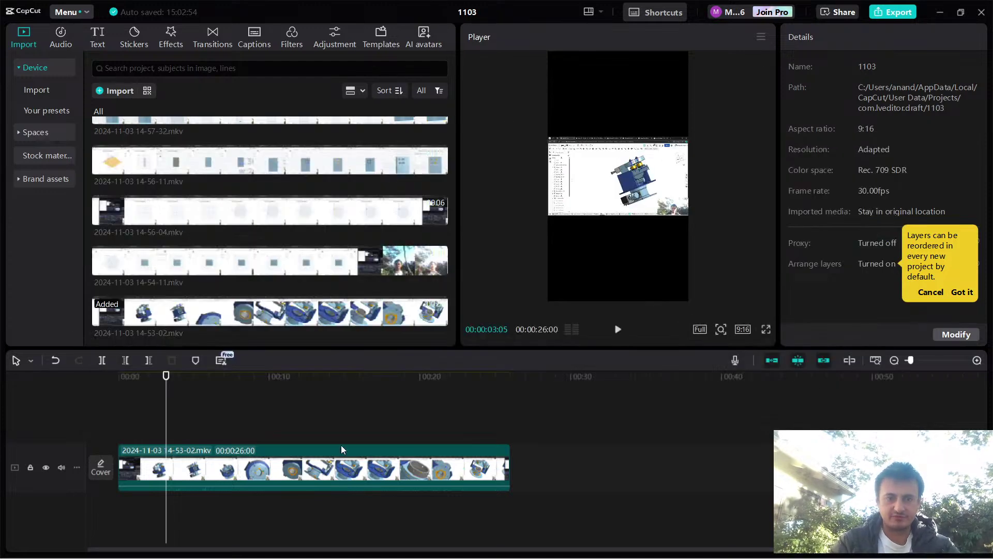
{"action": "left_click", "coordinate": [61, 468]}
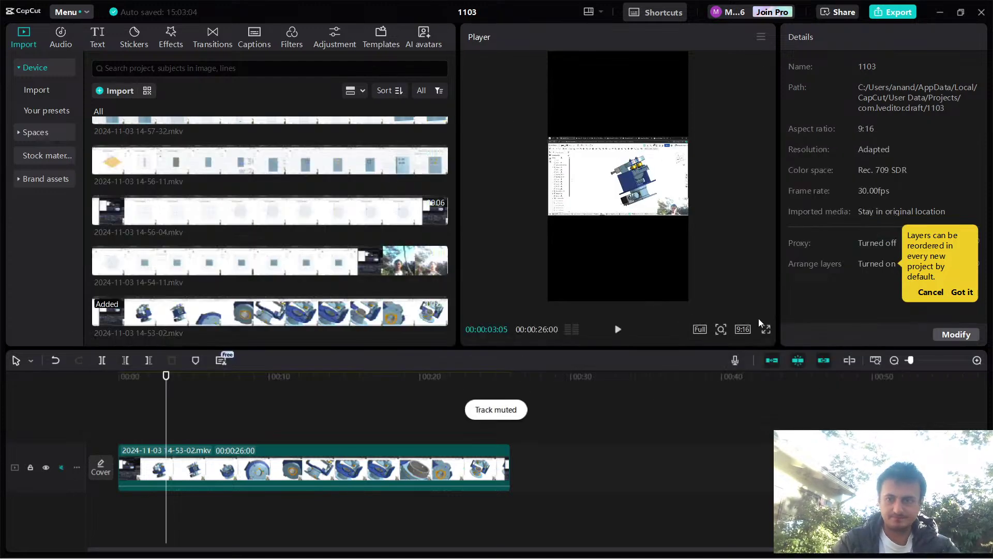
{"action": "left_click", "coordinate": [735, 360]}
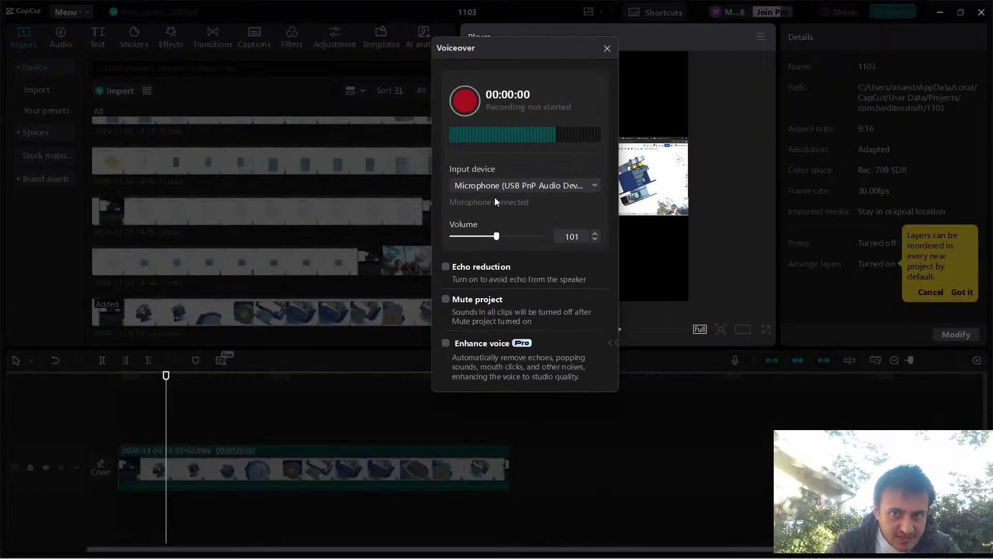
Try a voiceover microphone volume of 200, and set it back to 101.
{"action": "left_click_drag", "start_coordinate": [514, 233], "coordinate": [542, 239]}
{"action": "left_click_drag", "start_coordinate": [541, 239], "coordinate": [547, 240]}
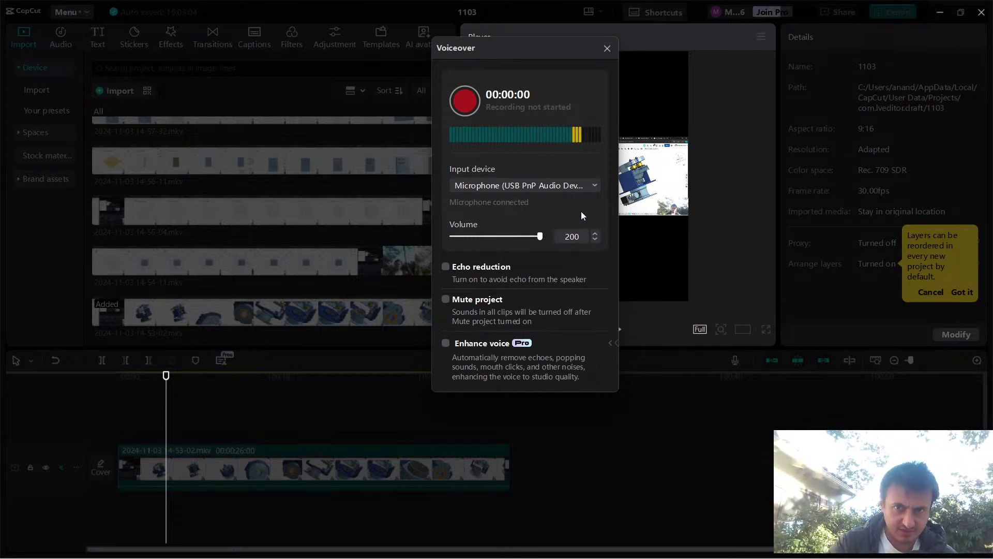
{"action": "left_click", "coordinate": [524, 237]}
{"action": "mouse_move", "coordinate": [515, 239]}
{"action": "left_mouse_down"}
{"action": "mouse_move", "coordinate": [462, 237]}
{"action": "mouse_move", "coordinate": [499, 238]}
{"action": "left_mouse_up"}
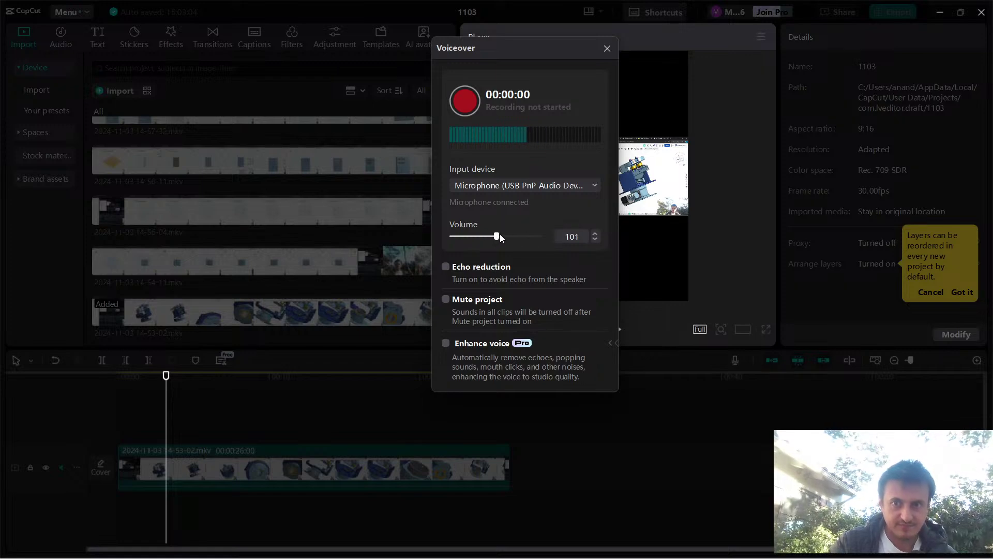
Switch to OBS, lower the Audio Input Capture level to about -12.5 dB, and return to the CapCut Voiceover recorder.
{"action": "key", "text": "alt+Tab"}
{"action": "key", "text": "alt+Tab"}
{"action": "key", "text": "alt+Tab"}
{"action": "key", "text": "alt+Tab"}
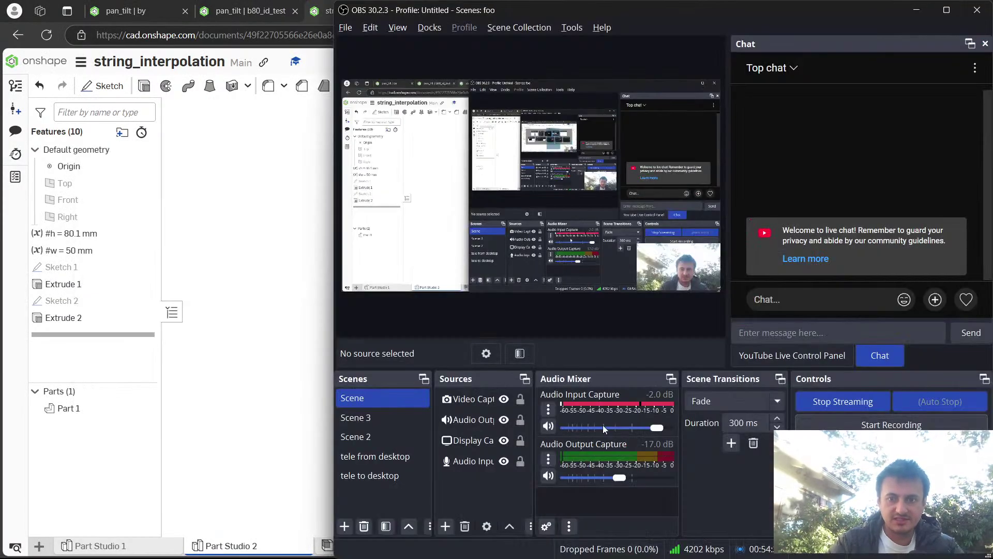
{"action": "left_click_drag", "start_coordinate": [636, 429], "coordinate": [627, 431]}
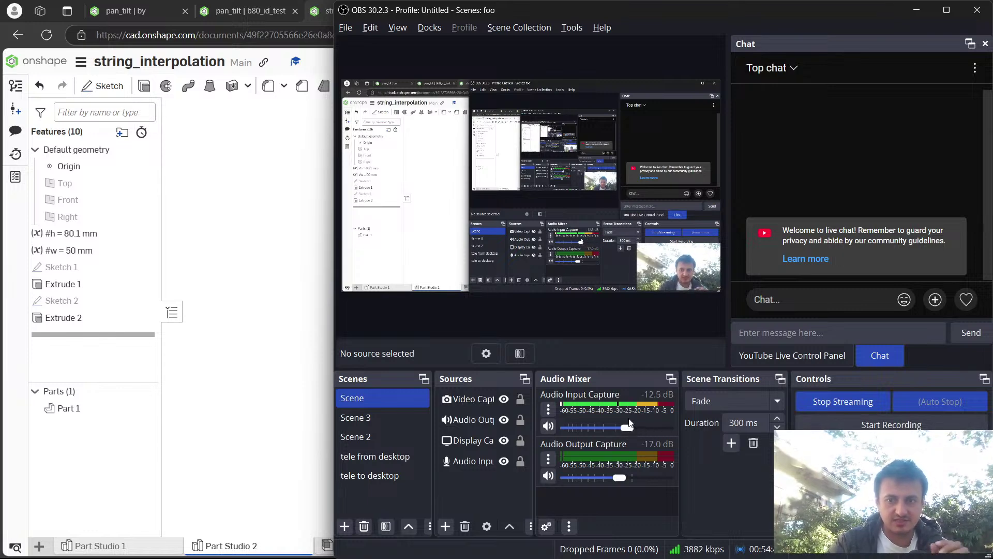
{"action": "key", "text": "alt+Tab"}
{"action": "key", "text": "alt+Tab"}
{"action": "key", "text": "alt+Tab"}
{"action": "key", "text": "alt+Tab"}
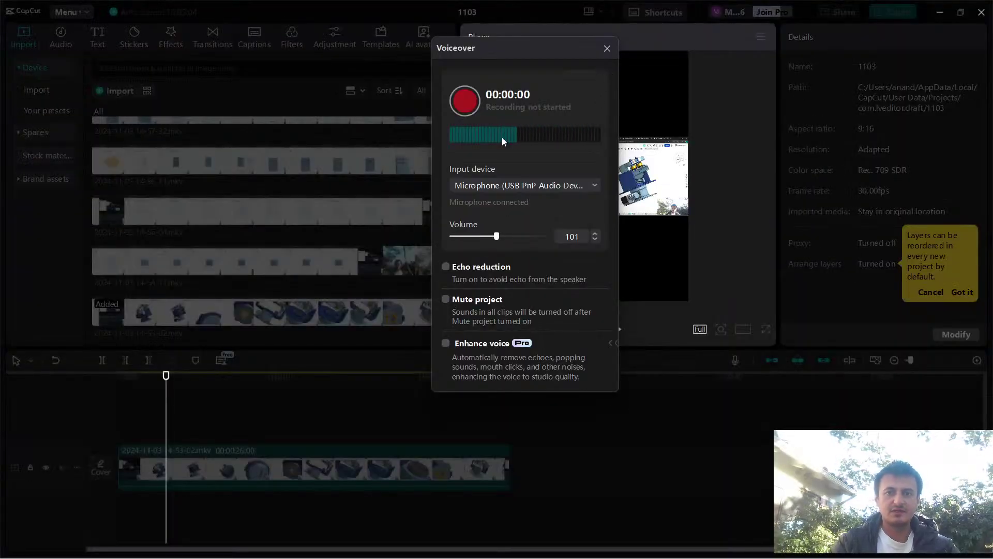
Record a first voiceover take while reading string_interp_script.md in VS Code, and stop the recording.
{"action": "left_click", "coordinate": [471, 105]}
{"action": "key", "text": "alt+Tab"}
{"action": "key", "text": "alt+Tab"}
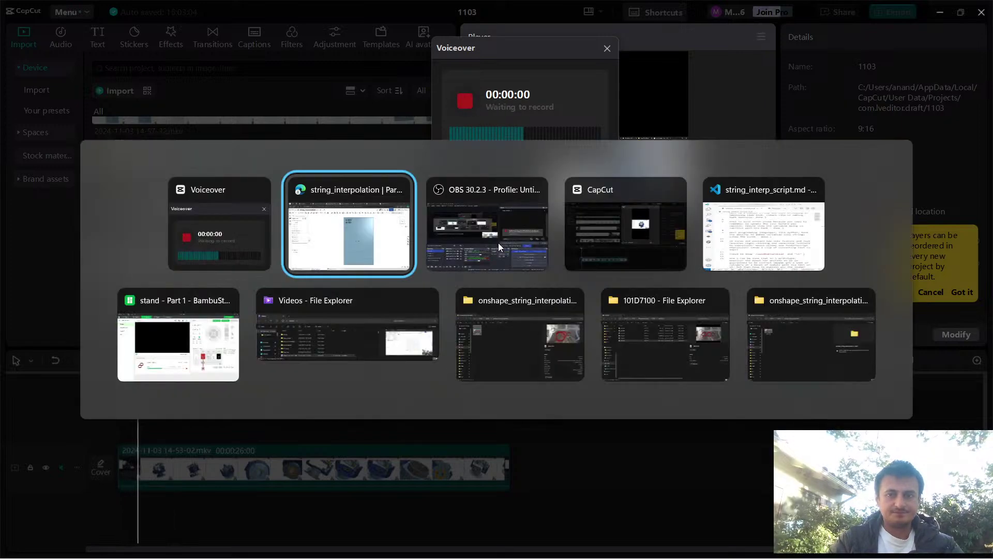
{"action": "key", "text": "alt+Tab"}
{"action": "key", "text": "alt+Tab"}
{"action": "scroll", "coordinate": [225, 232], "scroll_direction": "up", "scroll_amount": 5}
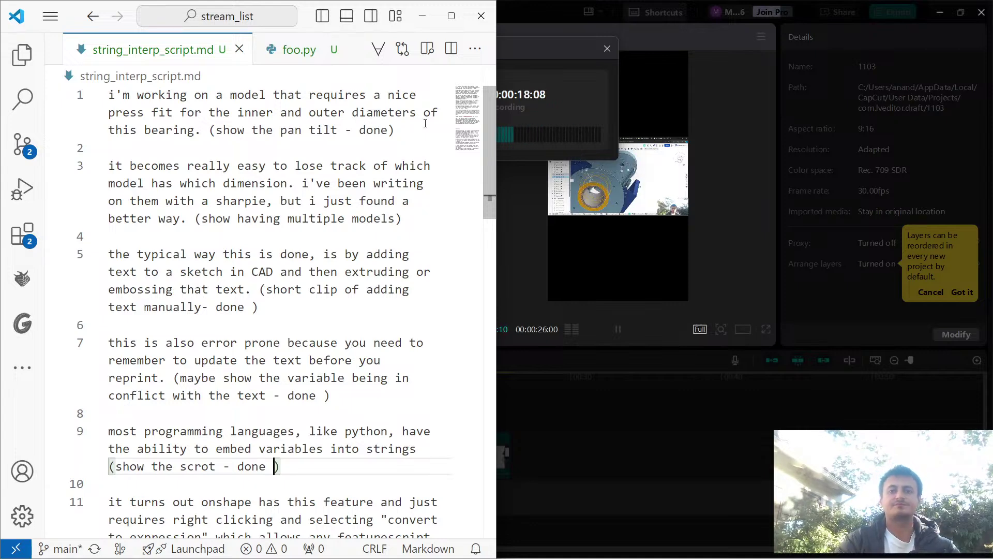
{"action": "left_click", "coordinate": [559, 91]}
{"action": "left_click", "coordinate": [463, 100]}
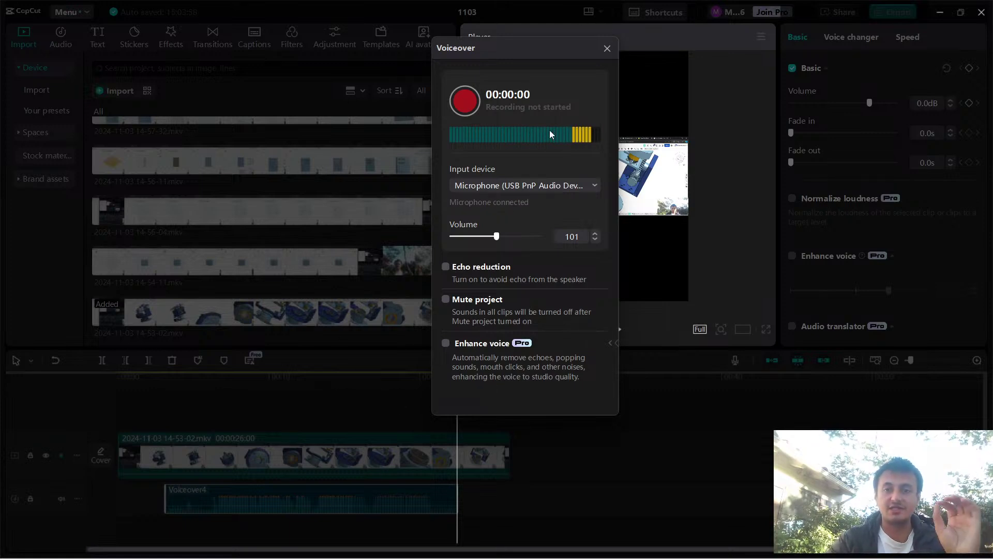
Enable Mute project for the voiceover recording and move the playhead back to near the start of the timeline.
{"action": "left_click", "coordinate": [464, 100]}
{"action": "left_click", "coordinate": [465, 106]}
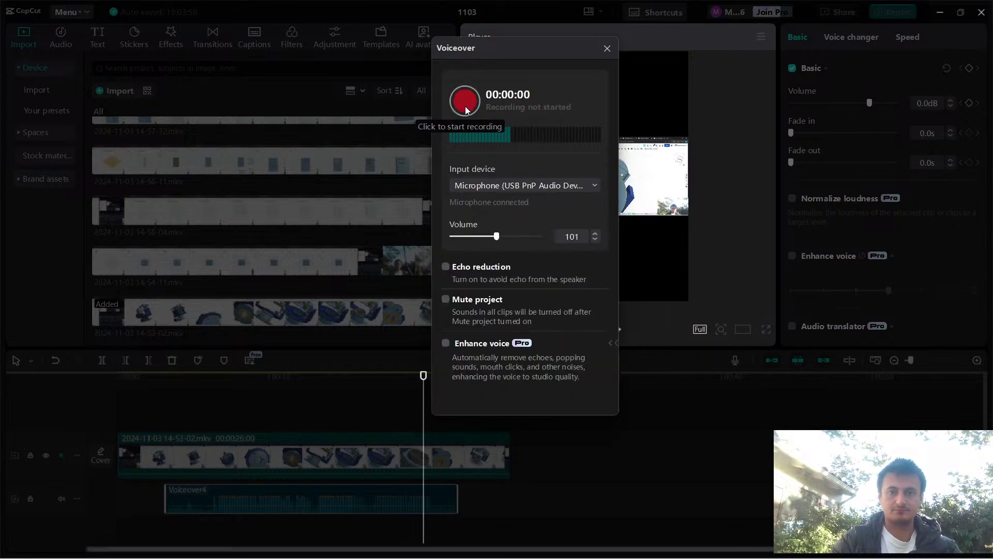
{"action": "left_click_drag", "start_coordinate": [423, 376], "coordinate": [468, 393]}
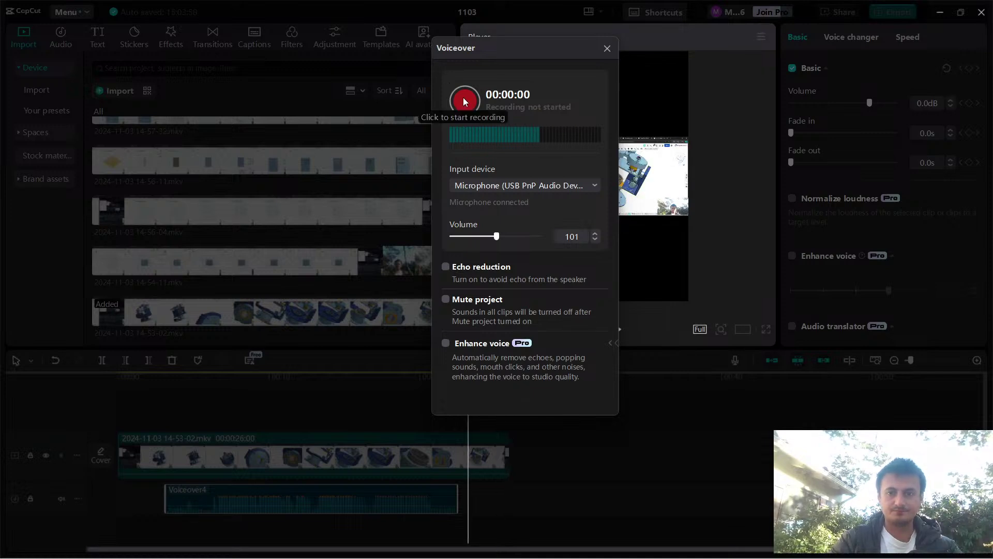
{"action": "left_click", "coordinate": [446, 299]}
{"action": "left_click", "coordinate": [210, 393]}
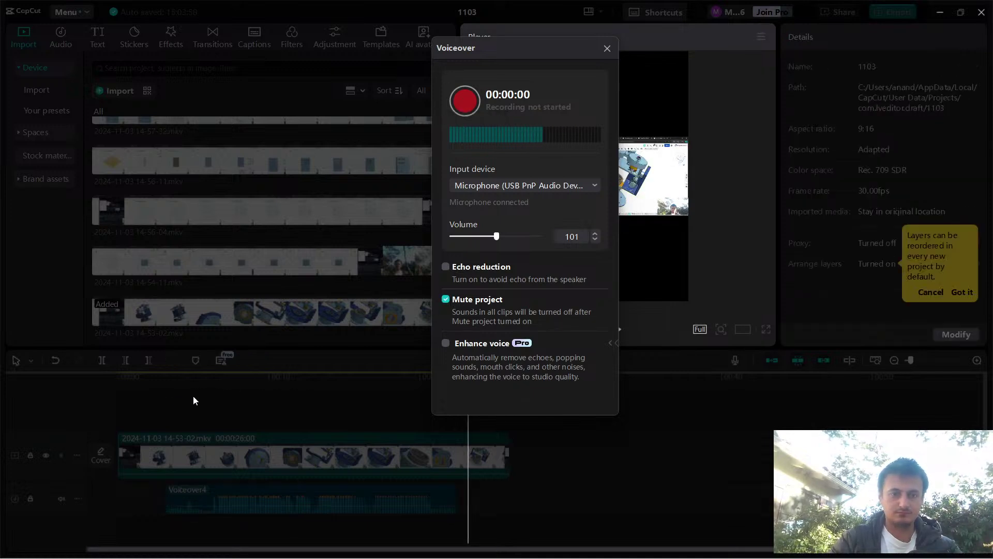
{"action": "left_click", "coordinate": [115, 379]}
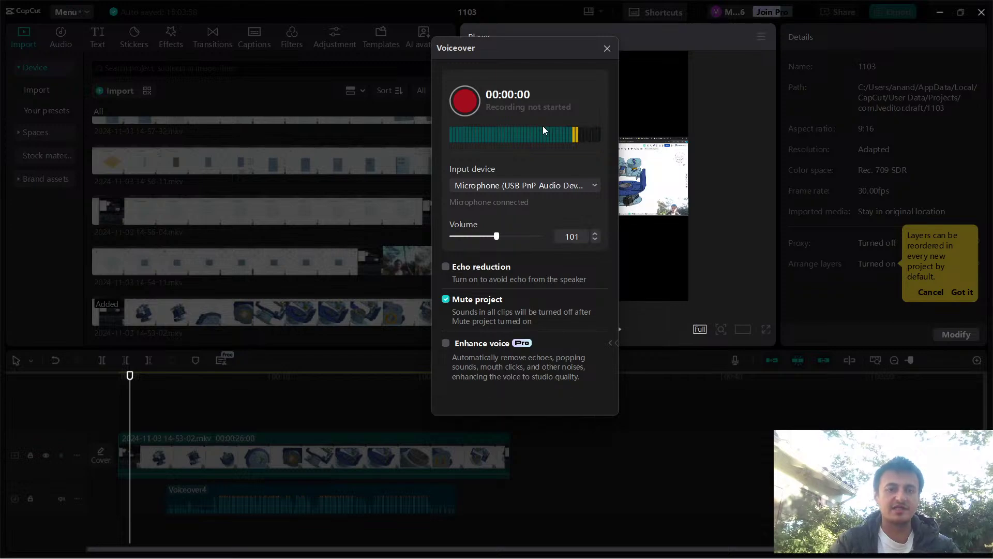
Bring up string_interp_script.md in VS Code and turn its window into a wider floating one for reading.
{"action": "key", "text": "alt+Tab"}
{"action": "key", "text": "Tab"}
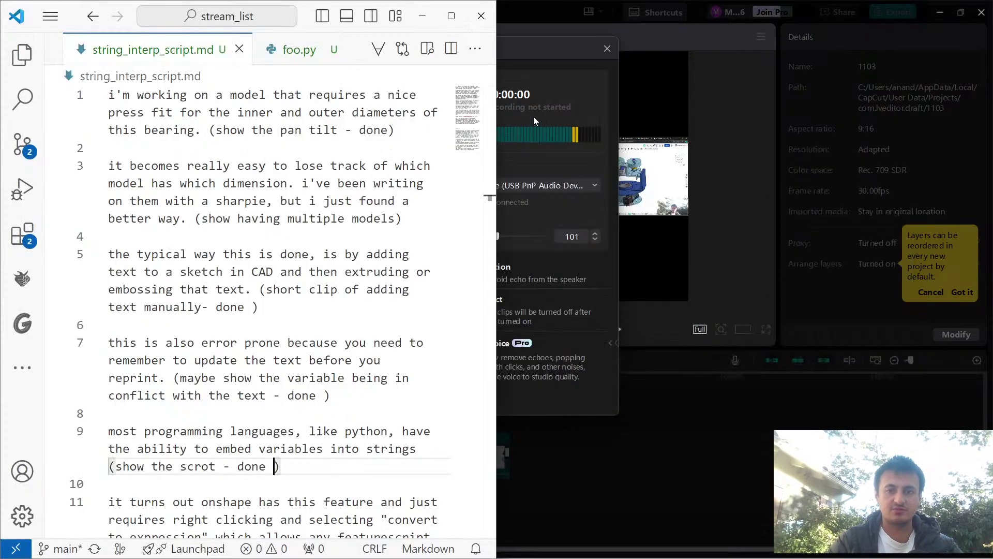
{"action": "key", "text": "super+Right"}
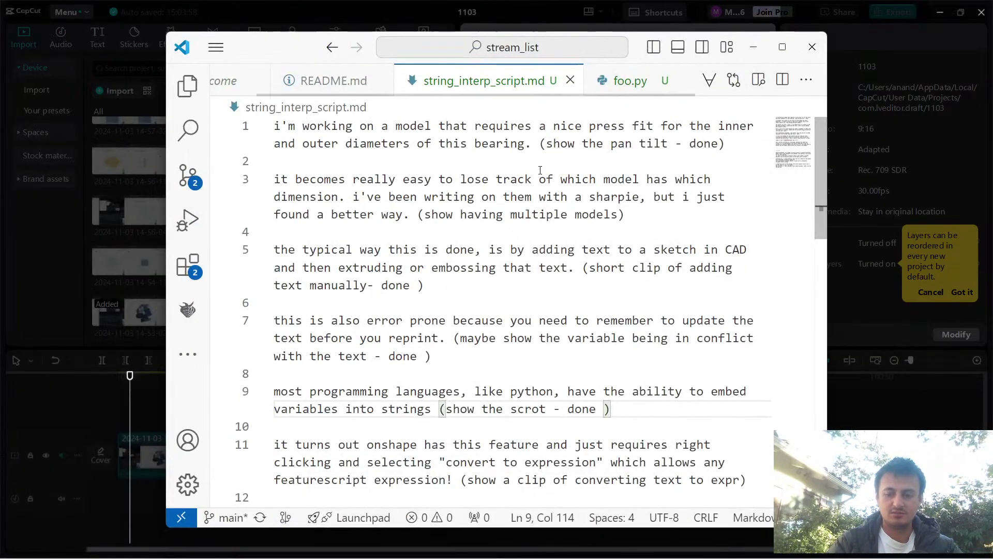
{"action": "key", "text": "super+Down"}
{"action": "key", "text": "super+Up"}
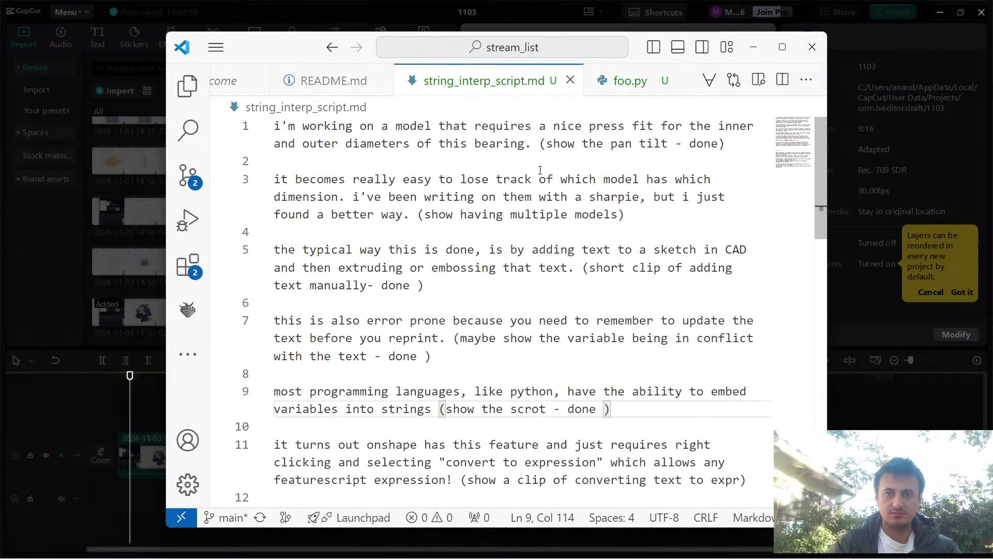
Record a new voiceover from the timeline's beginning while reading the entire string_interp_script.md, then stop and close the recorder.
{"action": "key", "text": "alt+Tab"}
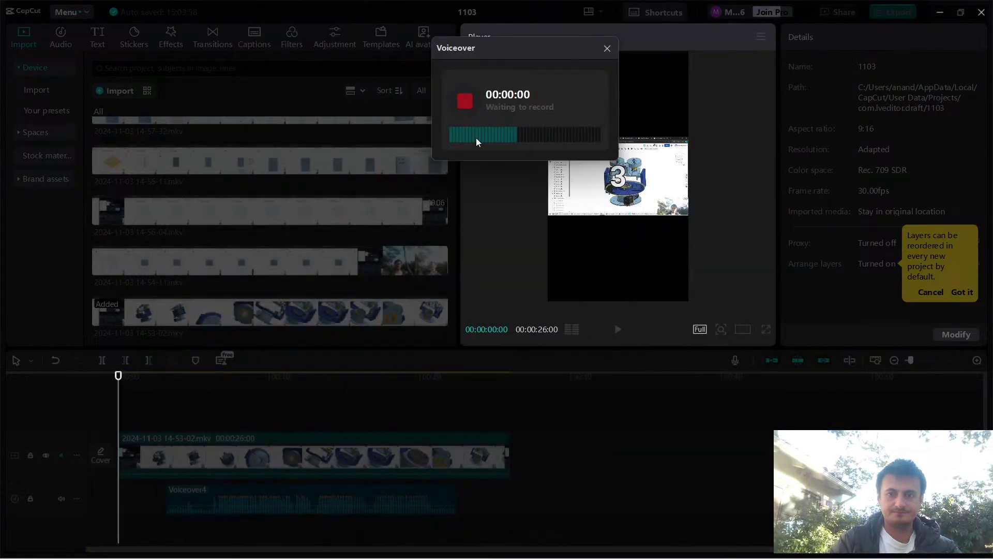
{"action": "key", "text": "alt+Tab"}
{"action": "left_click_drag", "start_coordinate": [306, 46], "coordinate": [176, 47]}
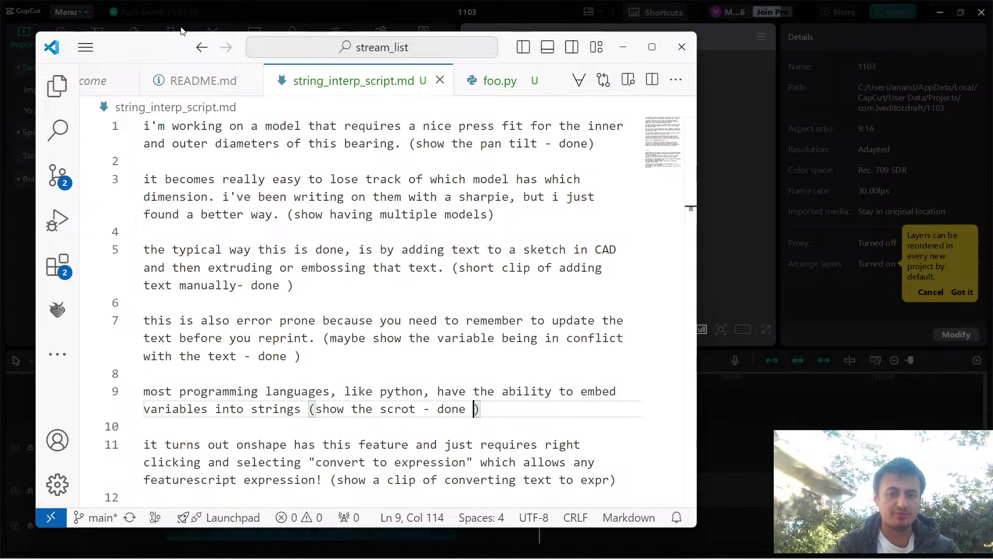
{"action": "scroll", "coordinate": [303, 174], "scroll_direction": "down", "scroll_amount": 5}
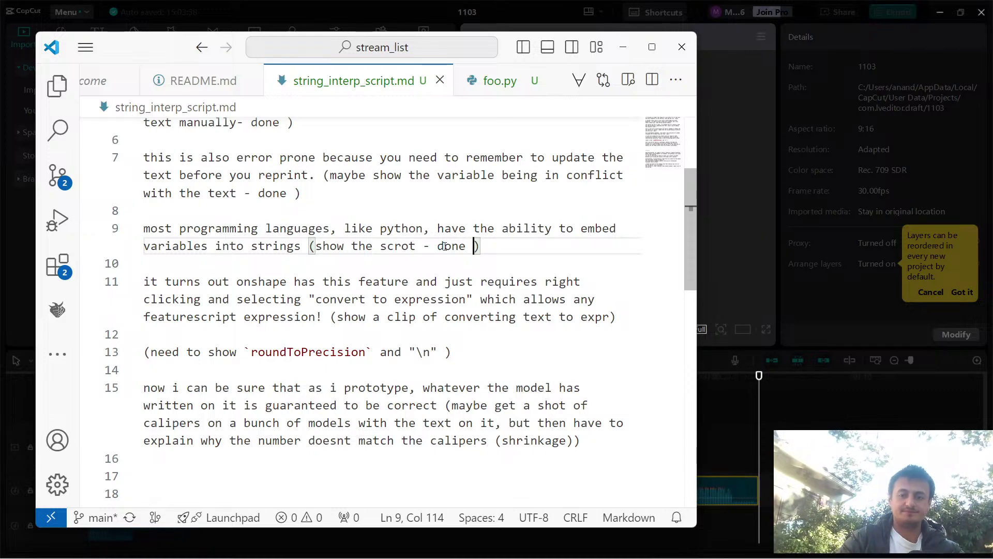
{"action": "left_click", "coordinate": [718, 179]}
{"action": "left_click", "coordinate": [476, 104]}
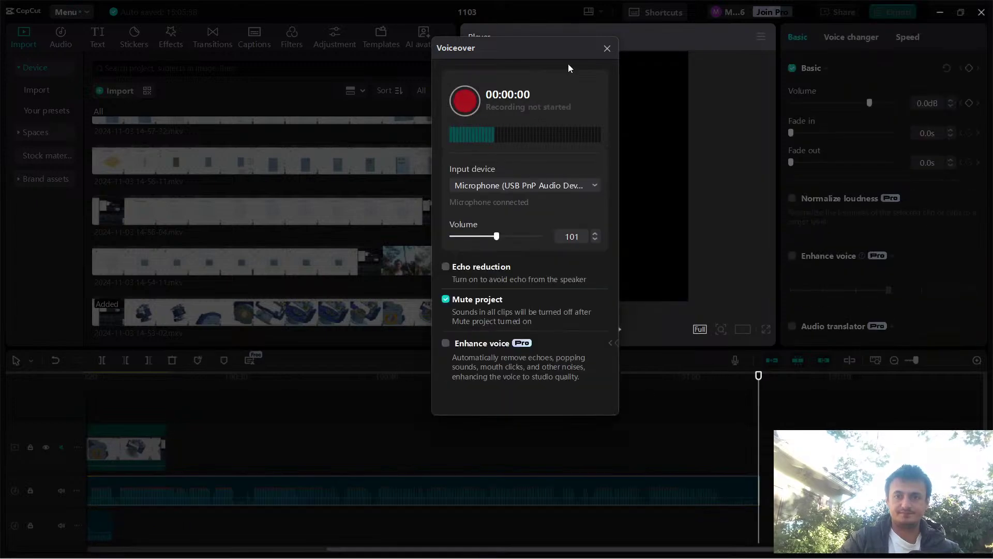
{"action": "left_click", "coordinate": [608, 49]}
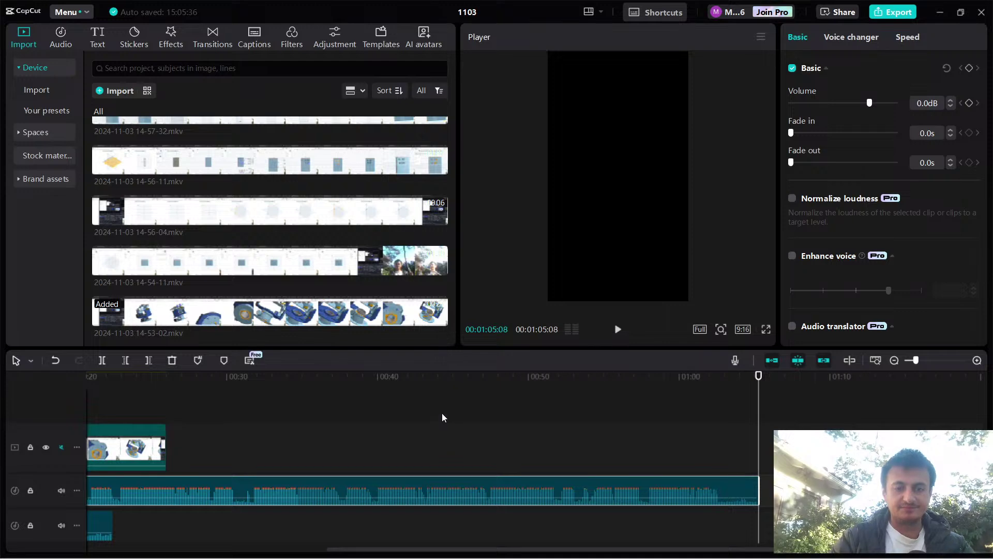
Delete the first voiceover take, Voiceover4, from the timeline.
{"action": "scroll", "coordinate": [262, 476], "scroll_direction": "down", "scroll_amount": 3}
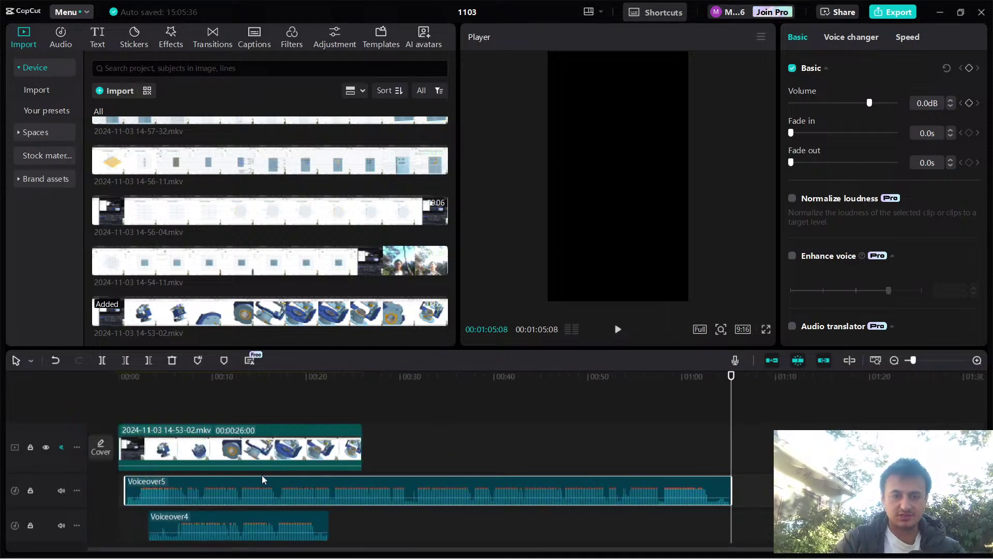
{"action": "left_click", "coordinate": [230, 519]}
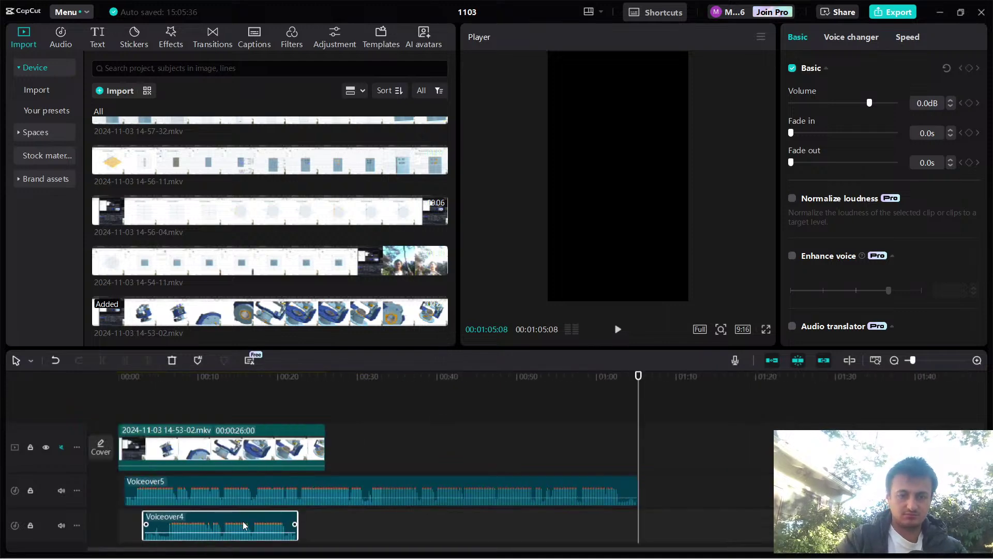
{"action": "key", "text": "Delete"}
Move the Voiceover5 clip to the very start of the timeline and play back the opening seconds.
{"action": "left_click_drag", "start_coordinate": [138, 376], "coordinate": [60, 371]}
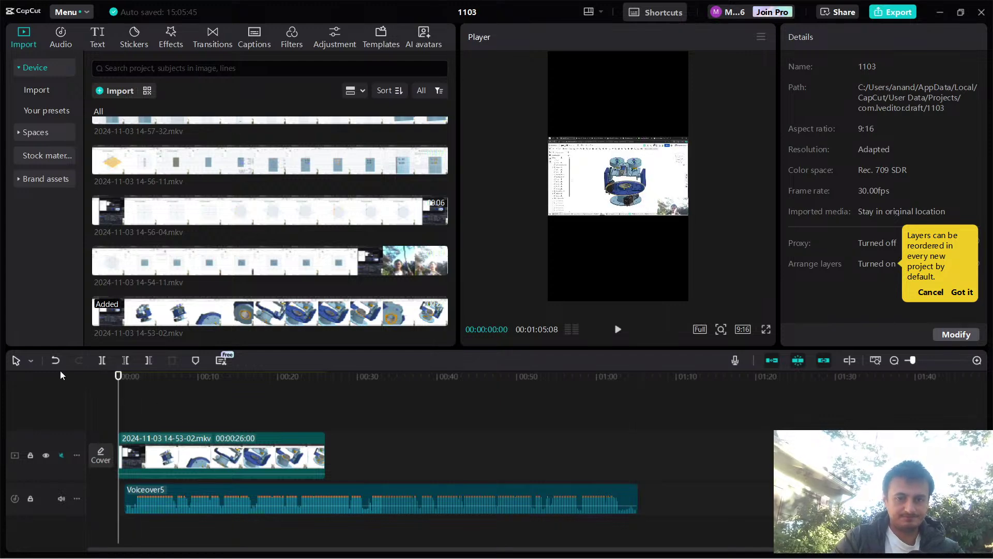
{"action": "left_click_drag", "start_coordinate": [211, 497], "coordinate": [191, 497]}
{"action": "key", "text": "space"}
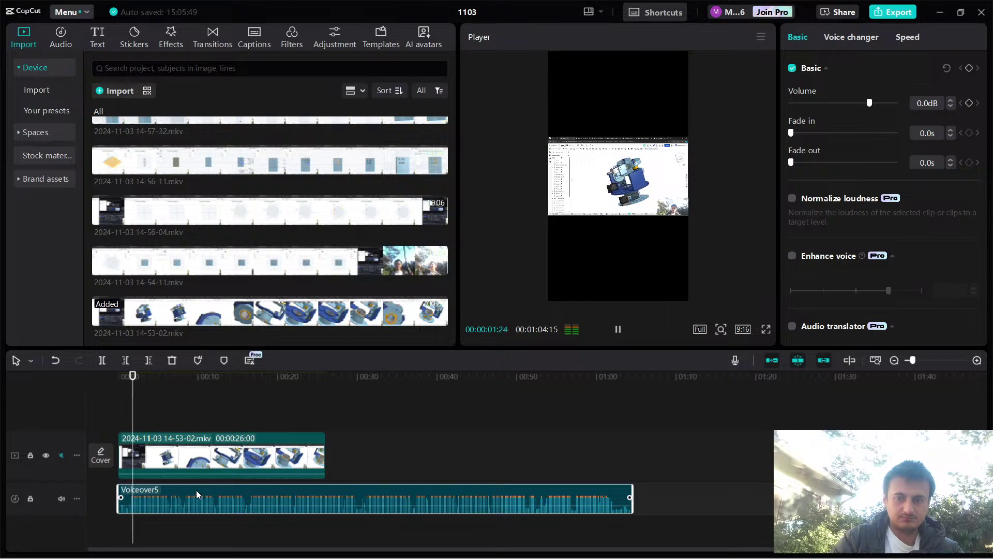
{"action": "key", "text": "space"}
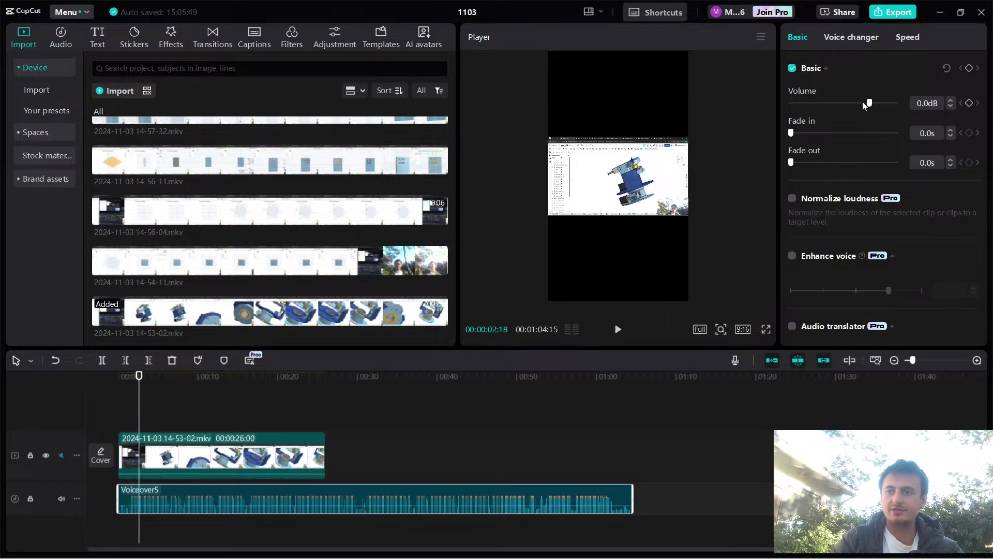
Lower the Voiceover5 volume to -9.3 dB and play back a few seconds to check the level.
{"action": "mouse_move", "coordinate": [862, 102]}
{"action": "left_mouse_down"}
{"action": "mouse_move", "coordinate": [840, 106]}
{"action": "mouse_move", "coordinate": [862, 109]}
{"action": "left_mouse_up"}
{"action": "key", "text": "space"}
{"action": "left_click_drag", "start_coordinate": [861, 106], "coordinate": [857, 105]}
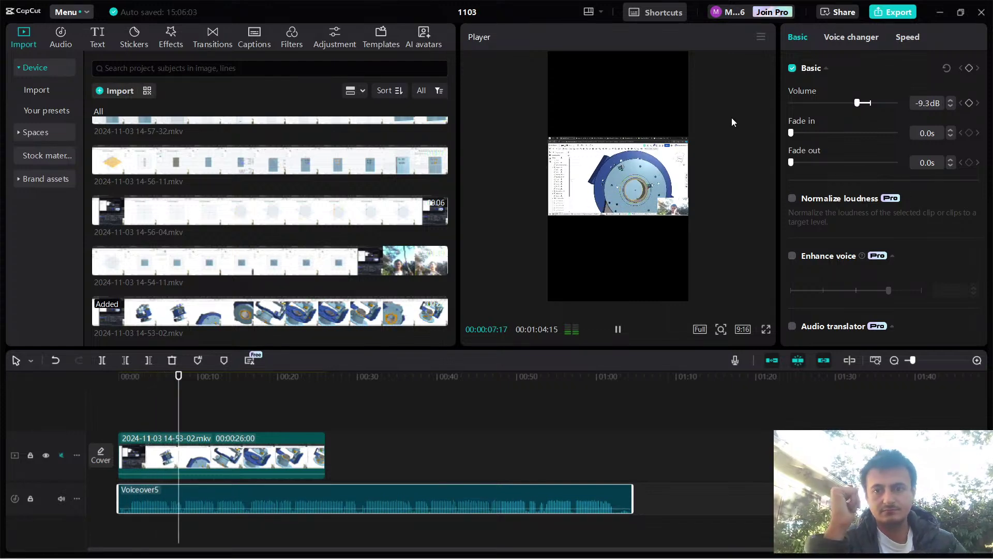
{"action": "key", "text": "space"}
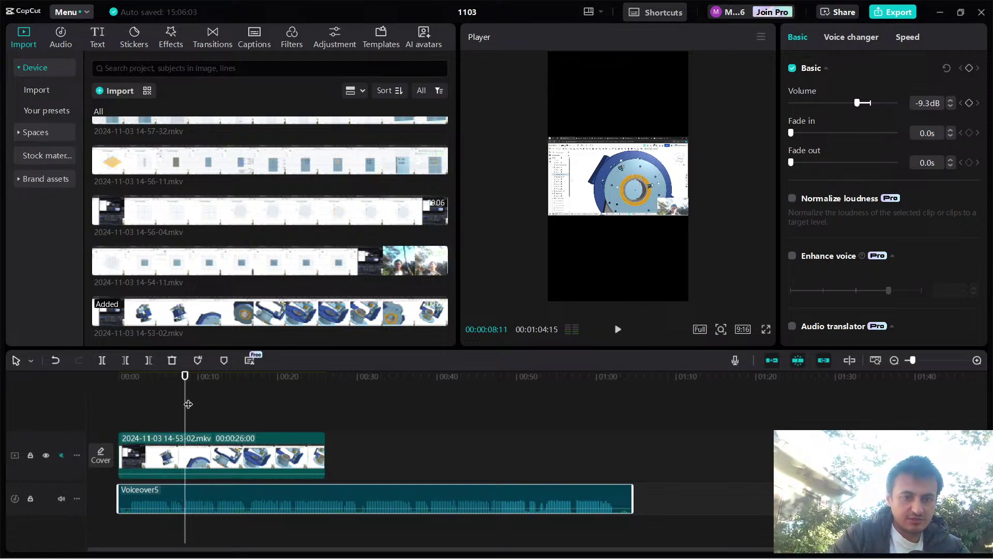
Cut about 1.5 seconds off the beginning of Voiceover5 and move the remaining clip to the timeline's start.
{"action": "left_click_drag", "start_coordinate": [156, 375], "coordinate": [92, 385]}
{"action": "key", "text": "space"}
{"action": "key", "text": "space"}
{"action": "left_click", "coordinate": [129, 499]}
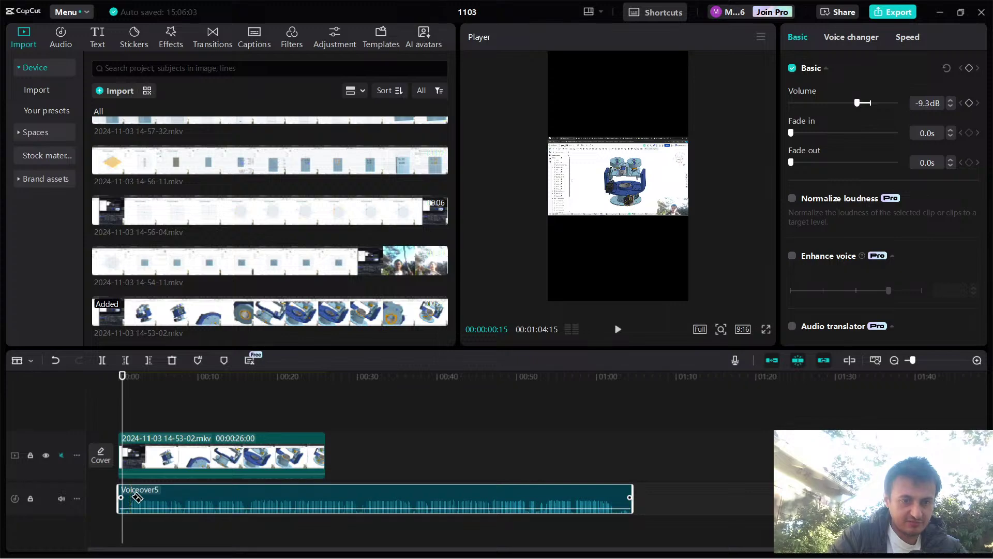
{"action": "left_click_drag", "start_coordinate": [119, 494], "coordinate": [126, 492]}
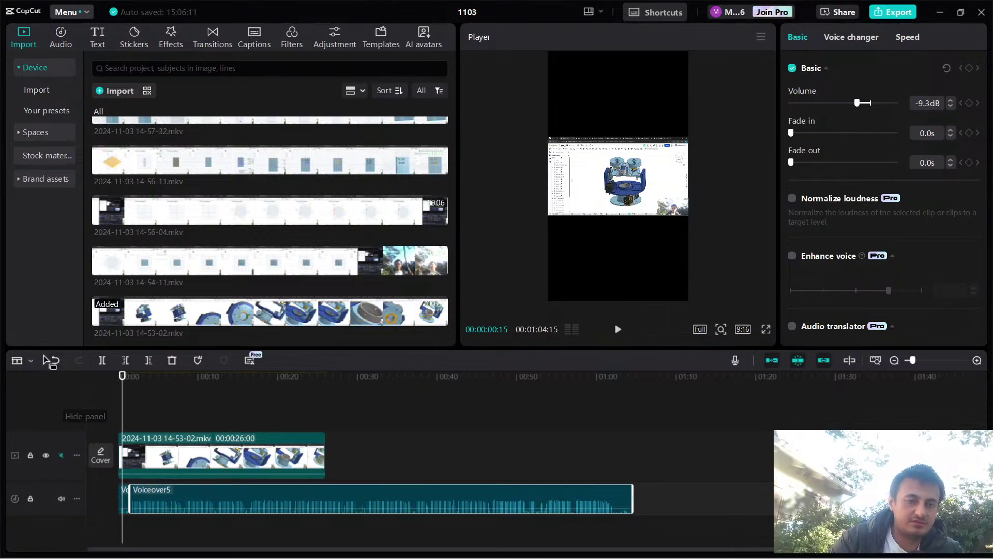
{"action": "left_click", "coordinate": [47, 365]}
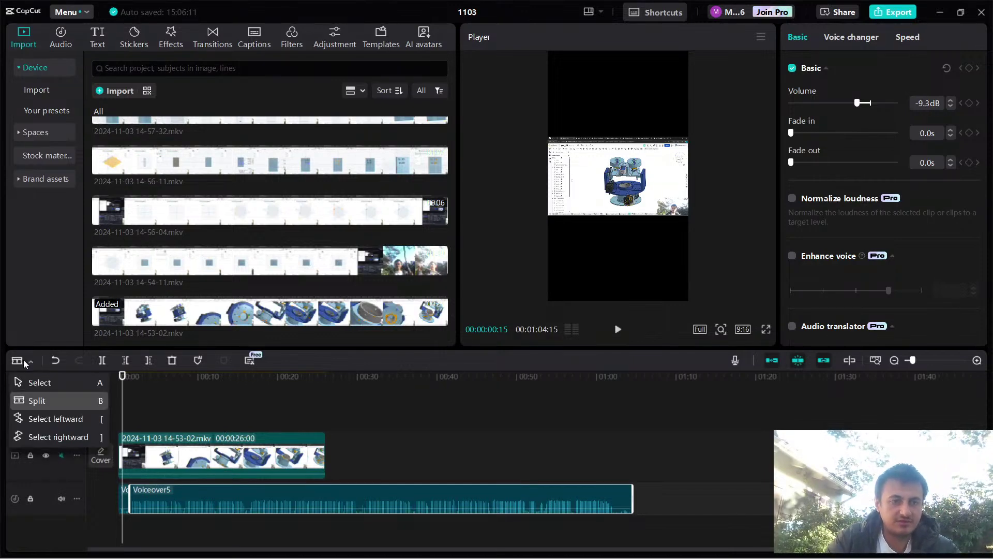
{"action": "left_click", "coordinate": [37, 382]}
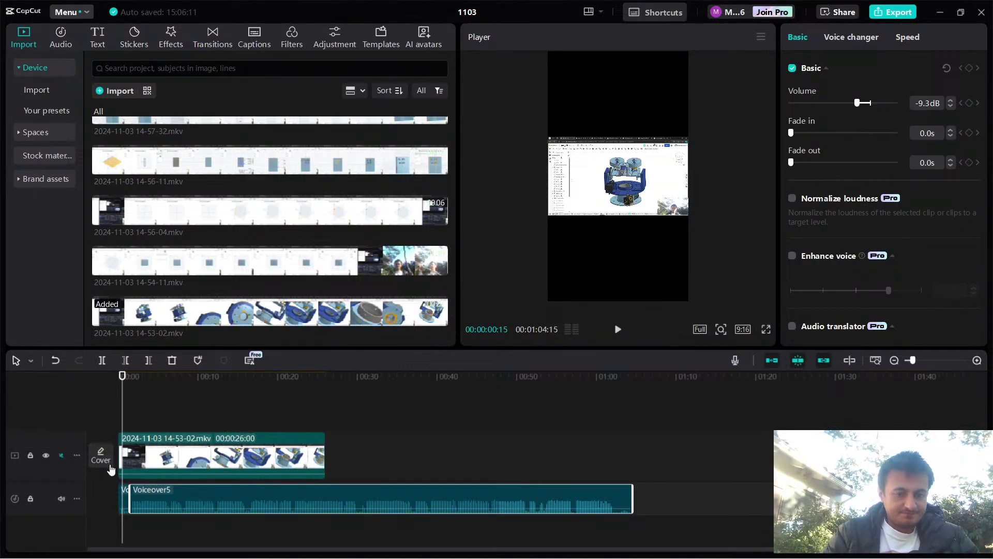
{"action": "left_click", "coordinate": [126, 492]}
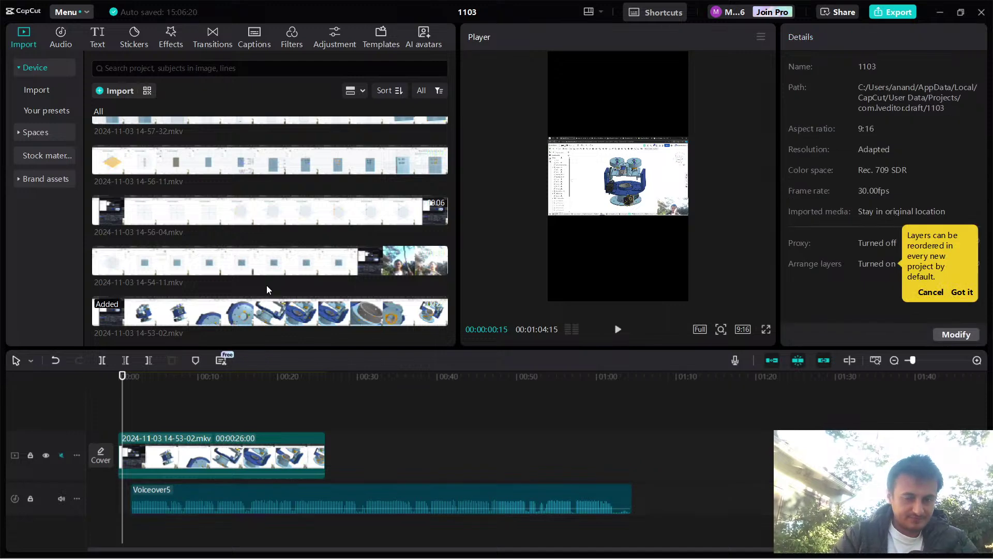
{"action": "left_click_drag", "start_coordinate": [144, 506], "coordinate": [131, 487]}
Play the opening passage and split Voiceover5 at 00:00:06:03.
{"action": "key", "text": "space"}
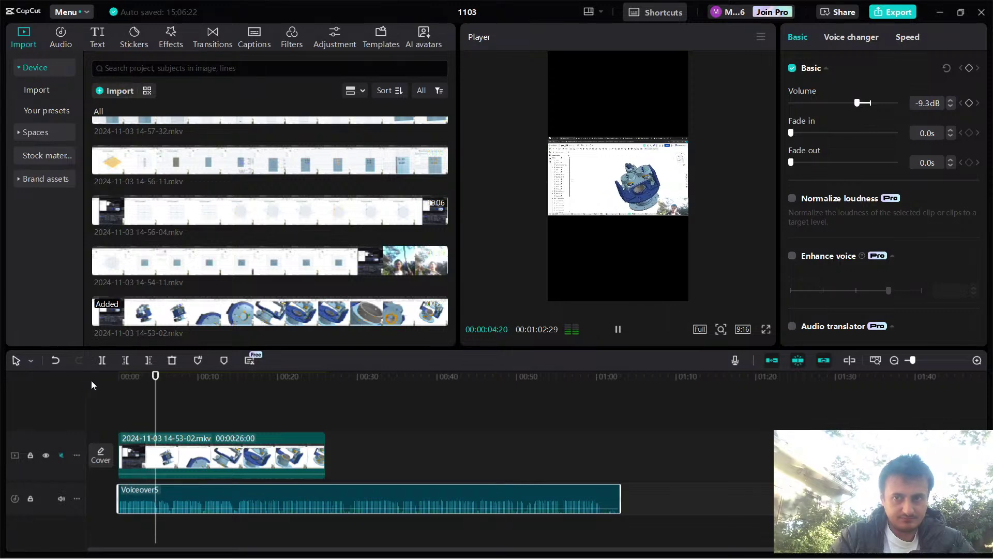
{"action": "left_click", "coordinate": [218, 451]}
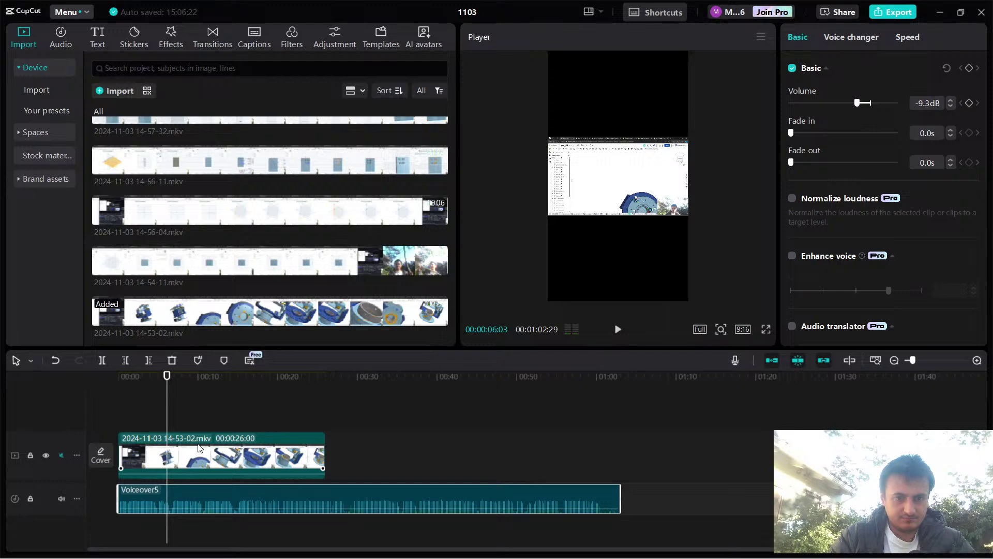
{"action": "left_click", "coordinate": [181, 504]}
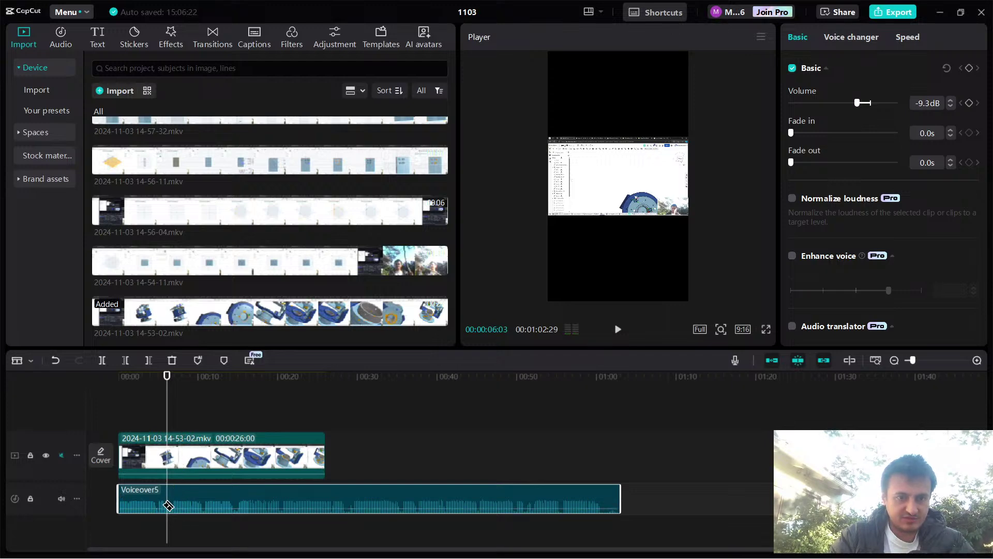
{"action": "key", "text": "ctrl+b"}
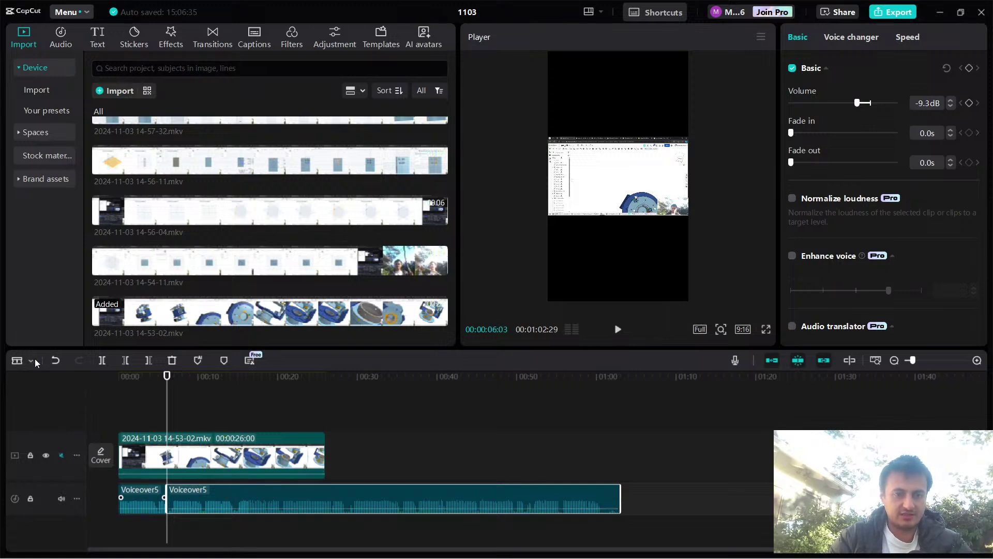
Check the duration of the first Voiceover5 segment in its speed settings.
{"action": "left_click", "coordinate": [150, 494]}
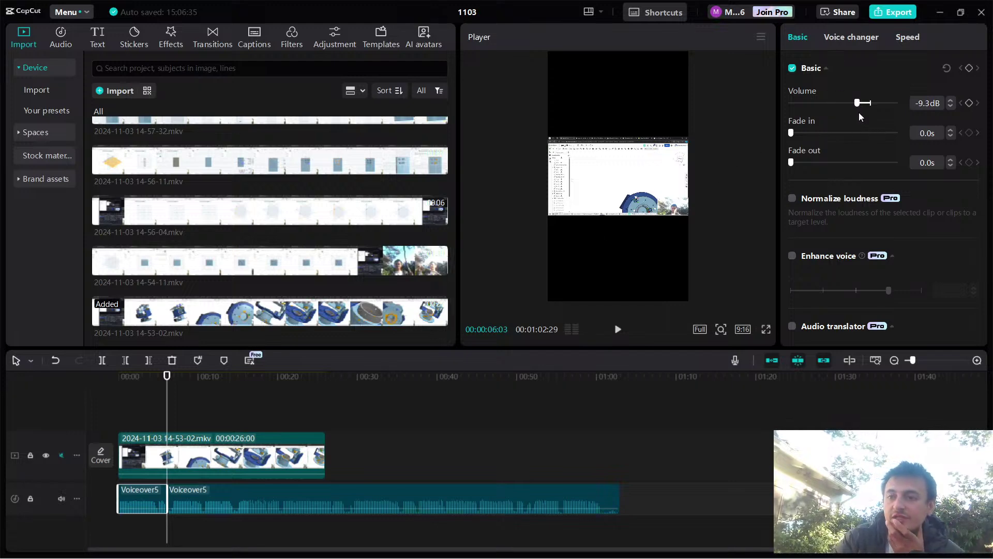
{"action": "scroll", "coordinate": [858, 113], "scroll_direction": "down", "scroll_amount": 5}
{"action": "scroll", "coordinate": [856, 100], "scroll_direction": "up", "scroll_amount": 5}
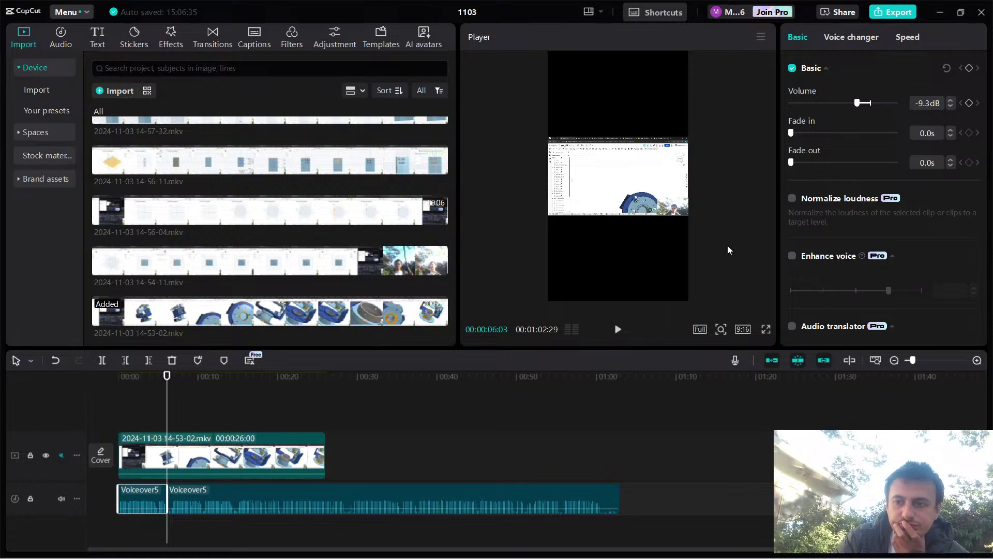
{"action": "left_click", "coordinate": [906, 37]}
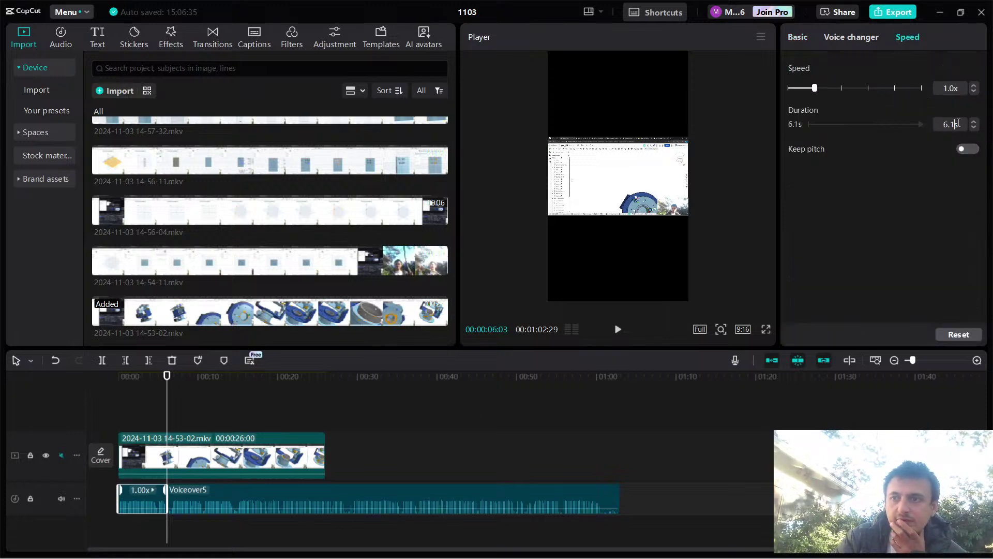
{"action": "left_click", "coordinate": [937, 124]}
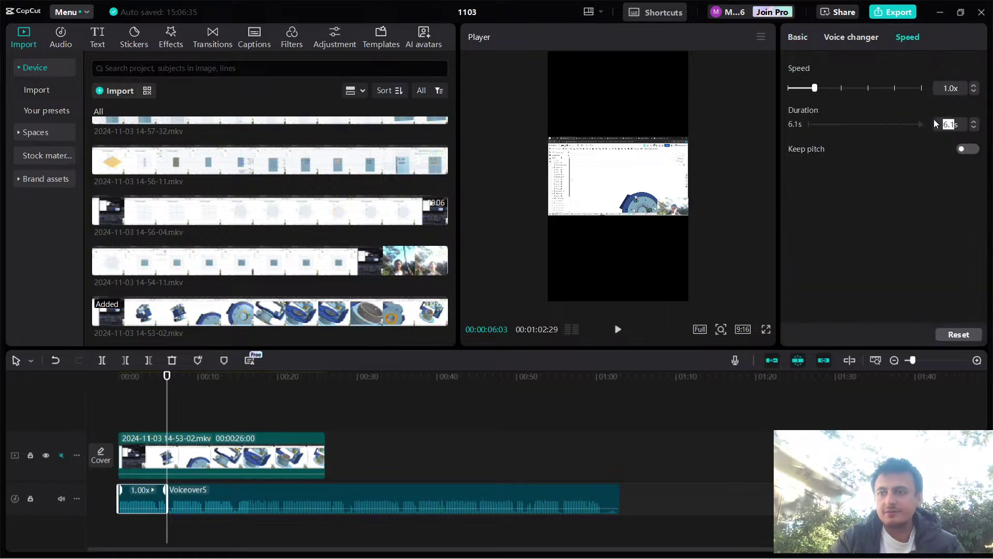
{"action": "left_click", "coordinate": [170, 431]}
{"action": "left_click", "coordinate": [170, 445]}
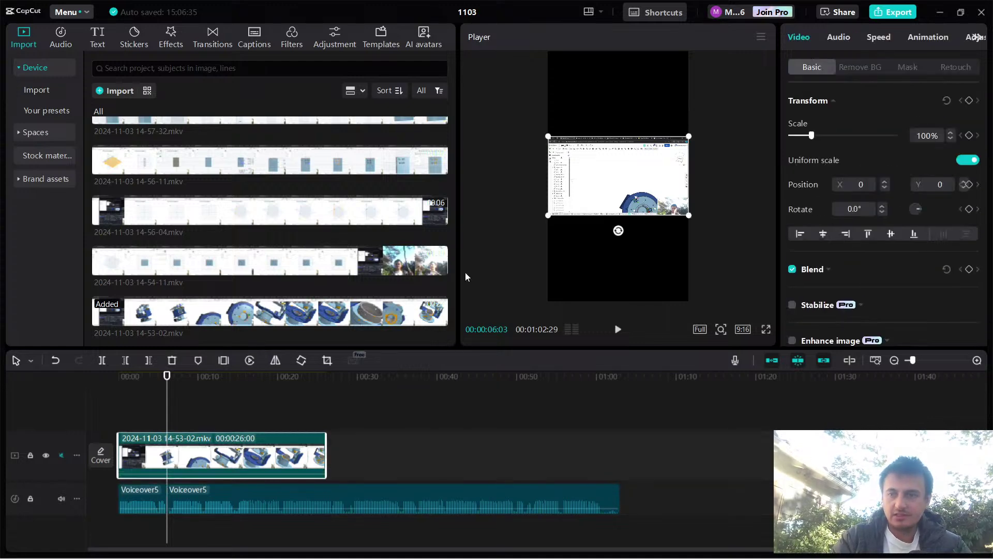
{"action": "left_click", "coordinate": [879, 36]}
{"action": "left_click_drag", "start_coordinate": [953, 157], "coordinate": [929, 162]}
{"action": "type", "text": "6.1"}
{"action": "key", "text": "Return"}
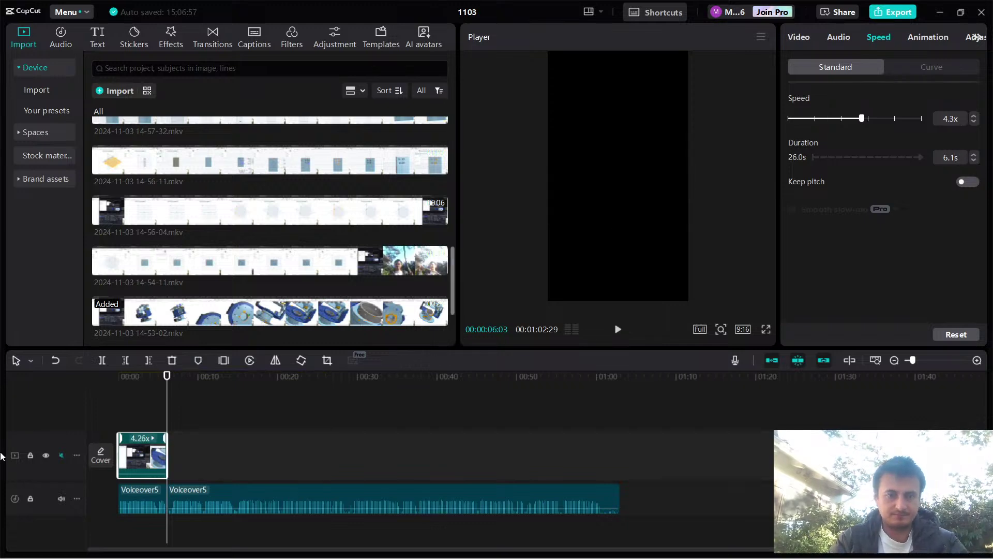
{"action": "key", "text": "Up"}
{"action": "key", "text": "space"}
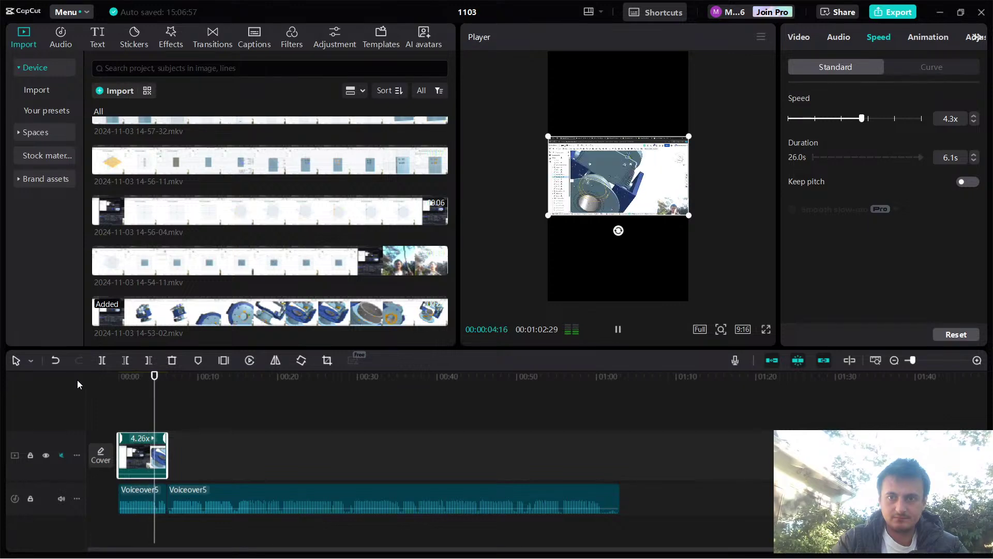
{"action": "key", "text": "space"}
{"action": "scroll", "coordinate": [155, 454], "scroll_direction": "up", "scroll_amount": 5}
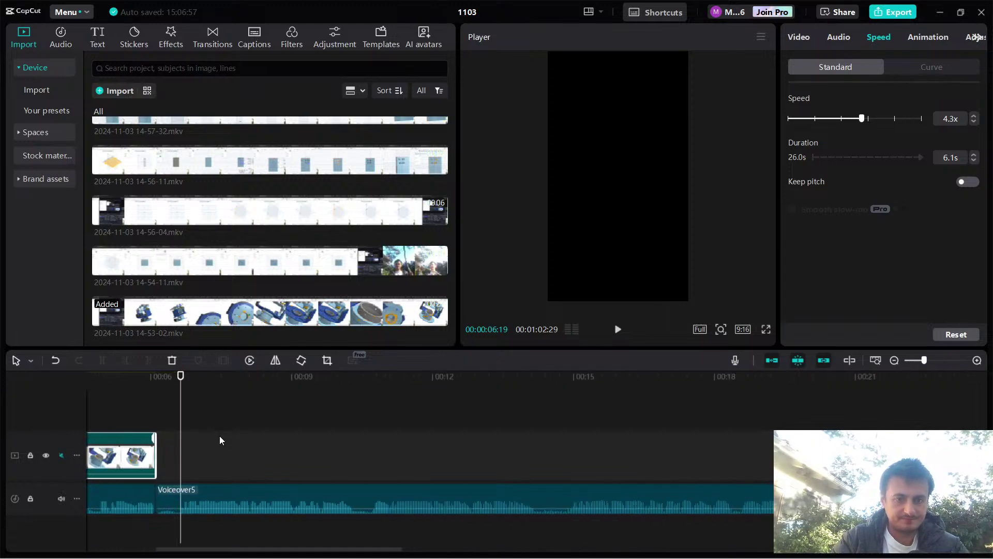
{"action": "left_click_drag", "start_coordinate": [169, 381], "coordinate": [388, 408]}
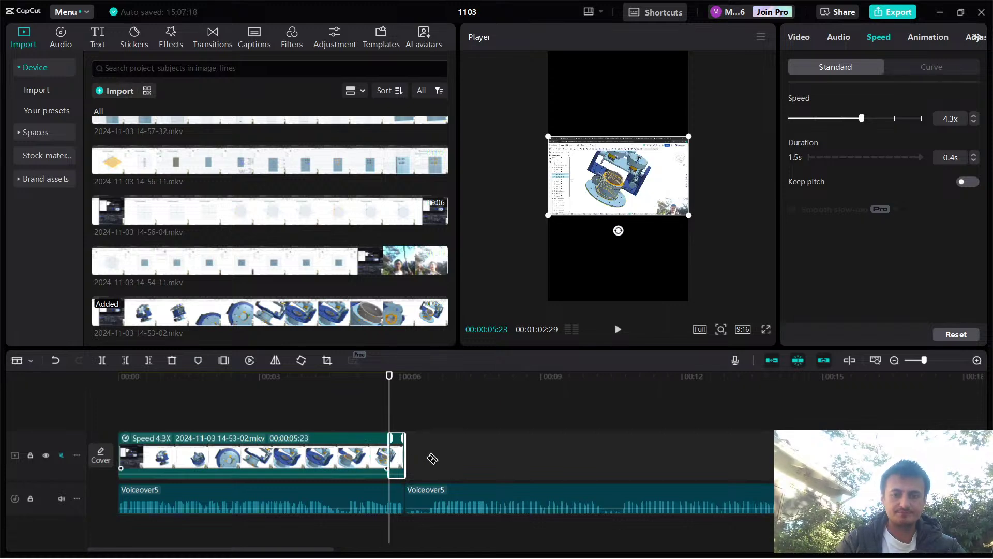
{"action": "left_click", "coordinate": [409, 414]}
{"action": "left_click", "coordinate": [406, 438]}
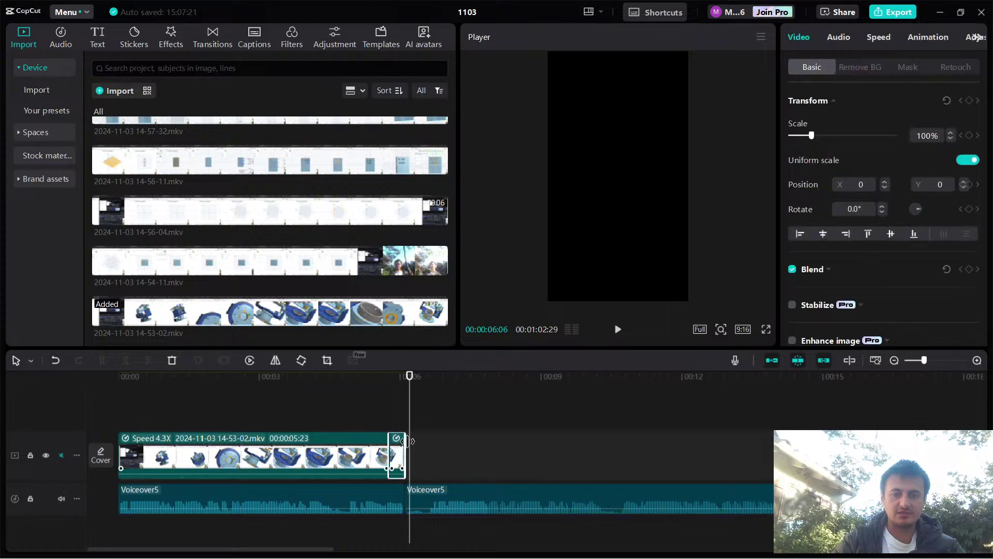
{"action": "left_click_drag", "start_coordinate": [406, 438], "coordinate": [389, 439]}
{"action": "left_click", "coordinate": [319, 398]}
{"action": "left_click", "coordinate": [318, 379]}
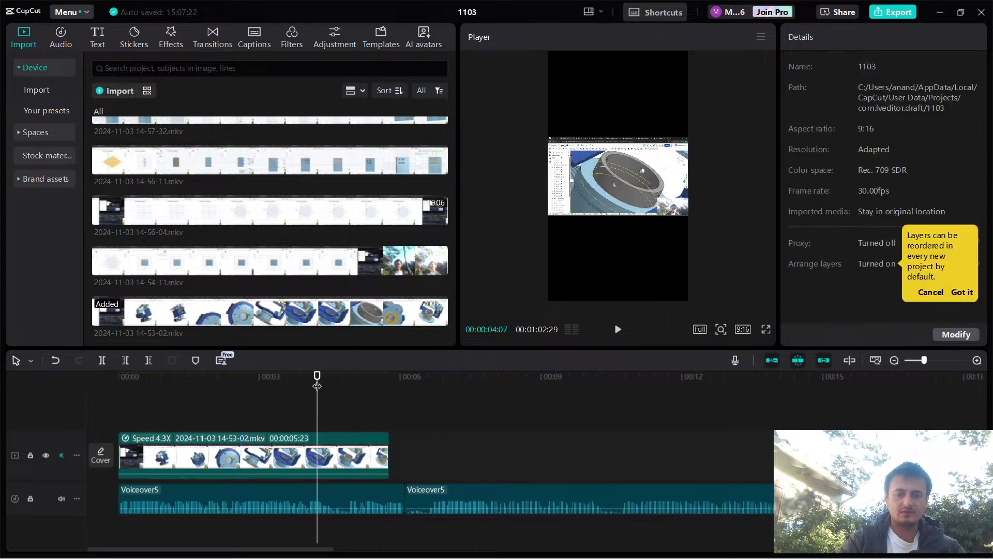
Set the trimmed video clip's duration to 6.1 s to match the first voiceover segment and play it back from the start.
{"action": "left_click", "coordinate": [389, 455]}
{"action": "right_click", "coordinate": [399, 458]}
{"action": "left_click", "coordinate": [366, 447]}
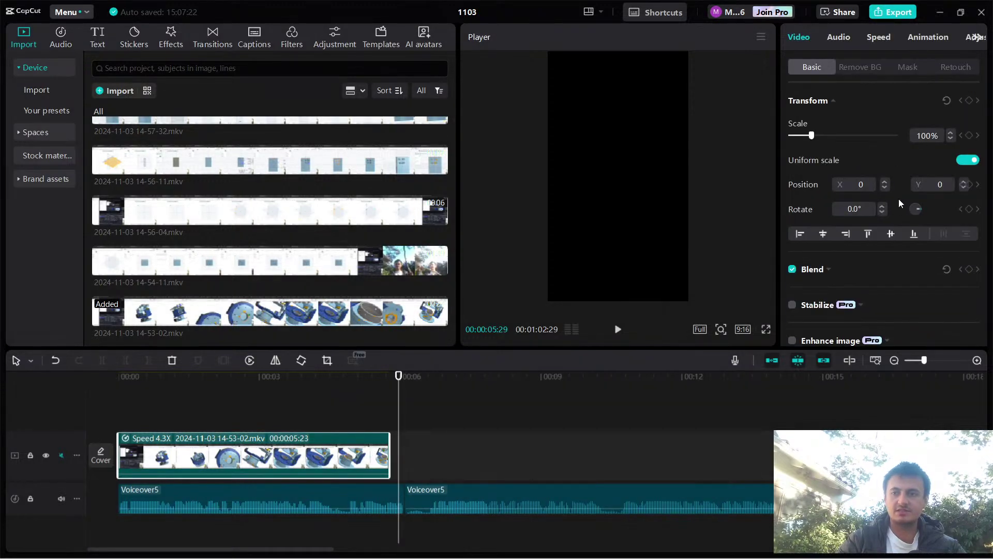
{"action": "left_click", "coordinate": [880, 37]}
{"action": "left_click", "coordinate": [953, 158]}
{"action": "type", "text": "6.1"}
{"action": "key", "text": "Return"}
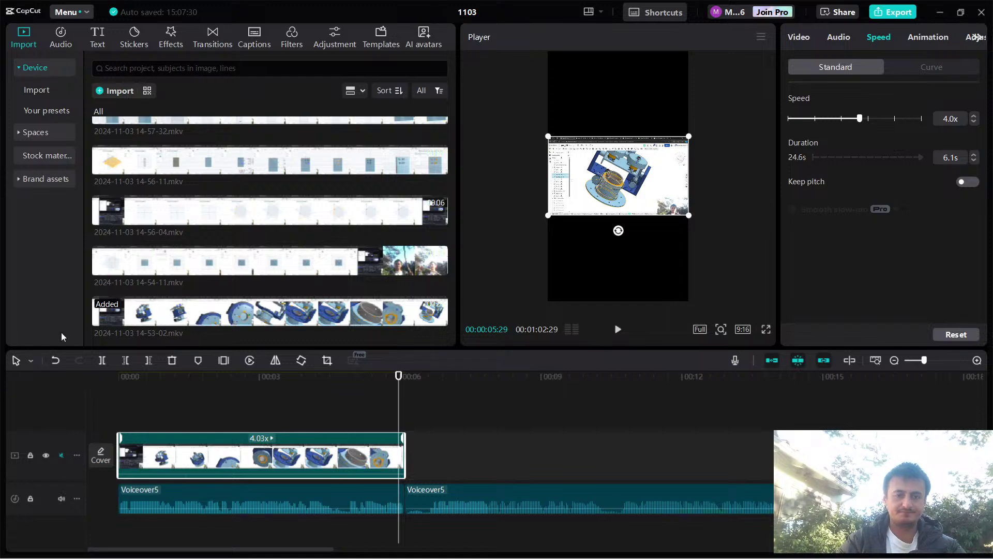
{"action": "left_click", "coordinate": [114, 377]}
{"action": "key", "text": "space"}
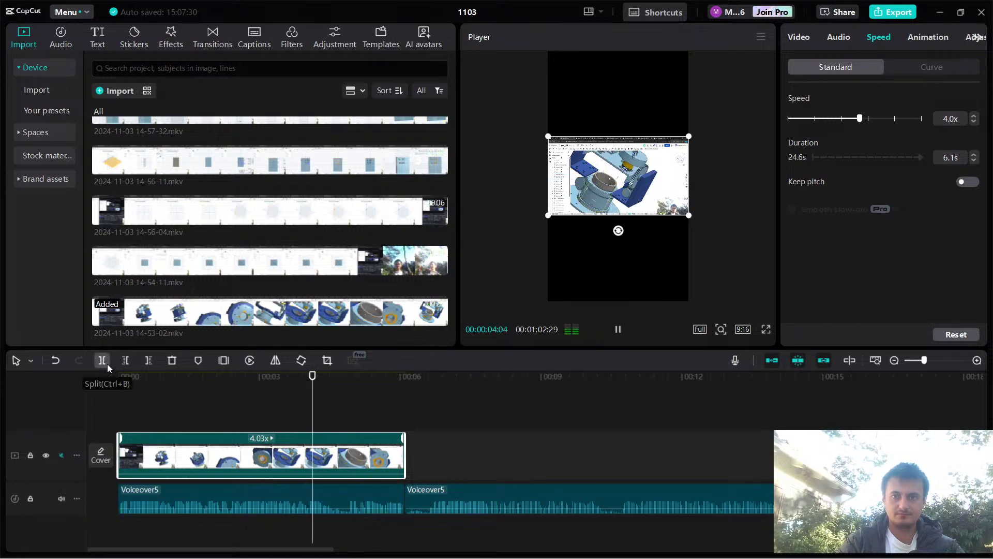
{"action": "key", "text": "space"}
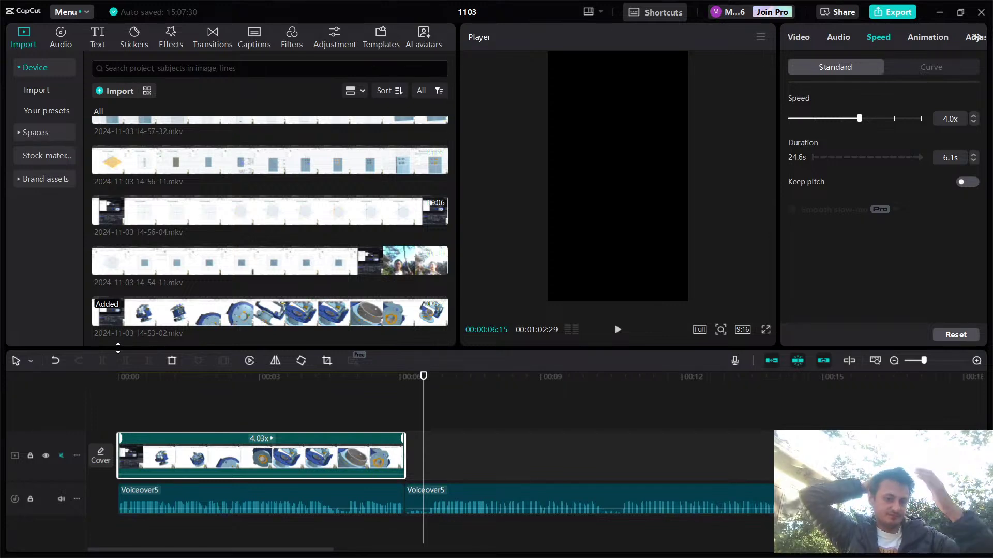
Switch to VS Code and review the script's opening paragraphs, highlighting the one that ends with "(show having multiple models)", before returning to CapCut.
{"action": "key", "text": "alt+Tab"}
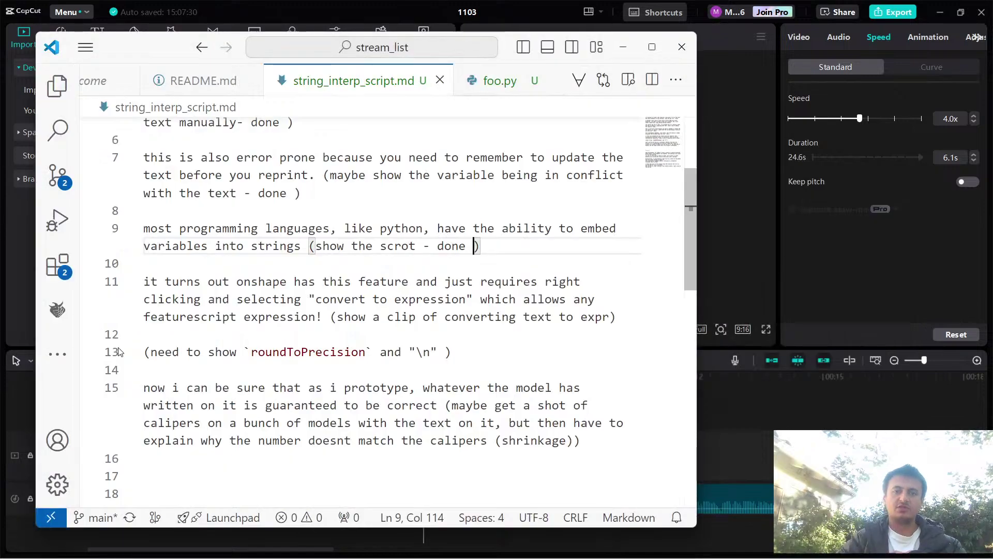
{"action": "scroll", "coordinate": [293, 206], "scroll_direction": "up", "scroll_amount": 1}
{"action": "scroll", "coordinate": [293, 206], "scroll_direction": "up", "scroll_amount": 2}
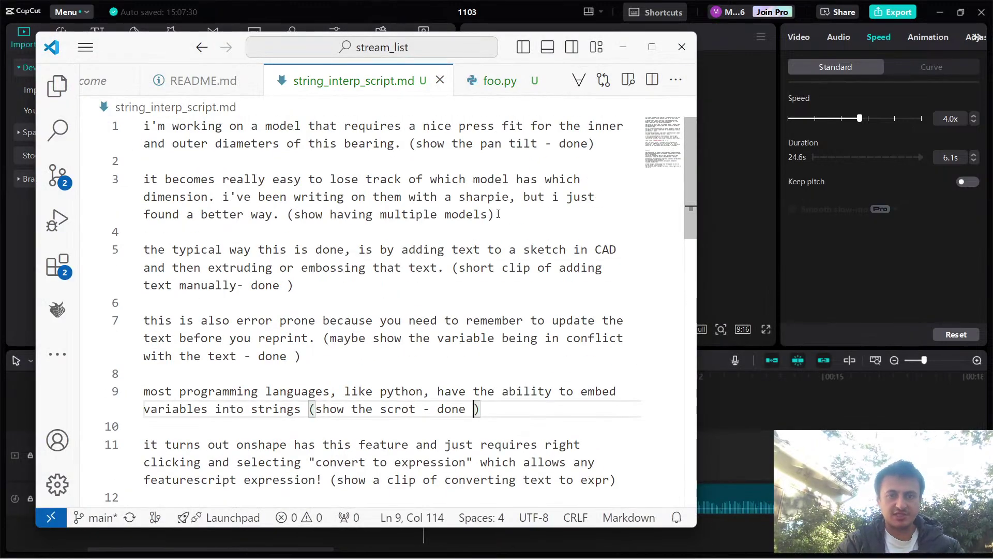
{"action": "left_click_drag", "start_coordinate": [495, 214], "coordinate": [452, 214]}
{"action": "left_click_drag", "start_coordinate": [381, 218], "coordinate": [145, 179]}
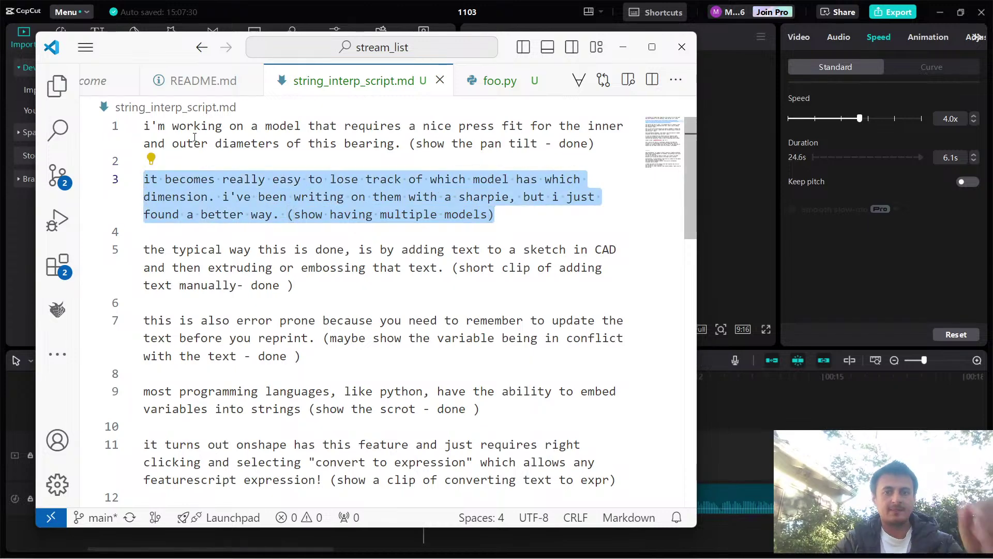
{"action": "key", "text": "alt+Tab"}
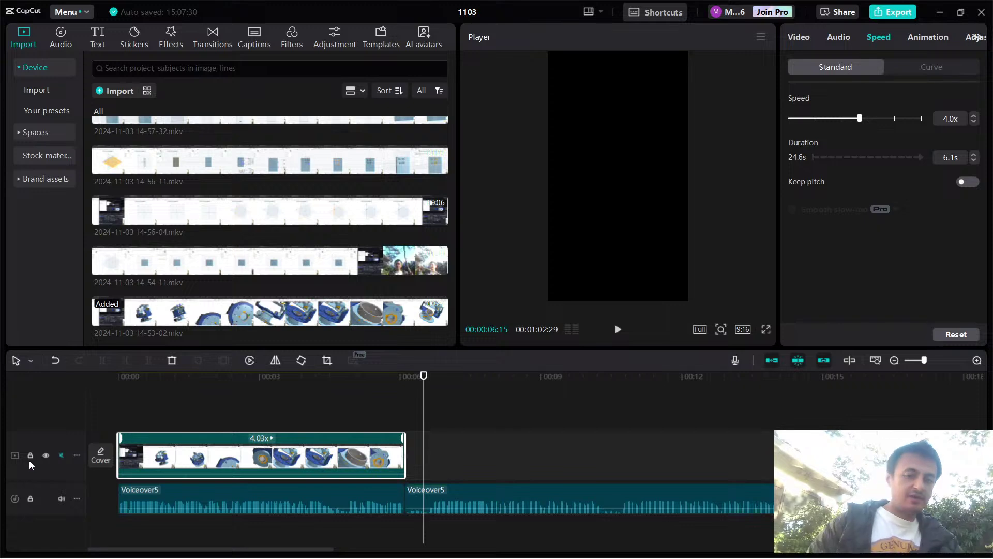
Switch to the Edge browser, open ChatGPT in a new tab and make it the first tab.
{"action": "key", "text": "alt+Tab"}
{"action": "key", "text": "alt+shift+Tab"}
{"action": "key", "text": "alt+Tab"}
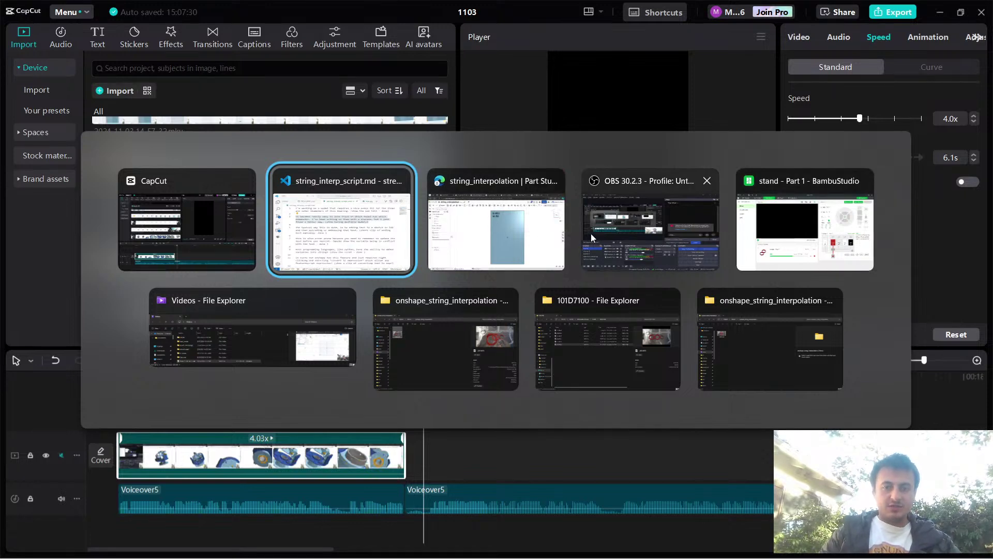
{"action": "left_click", "coordinate": [508, 234]}
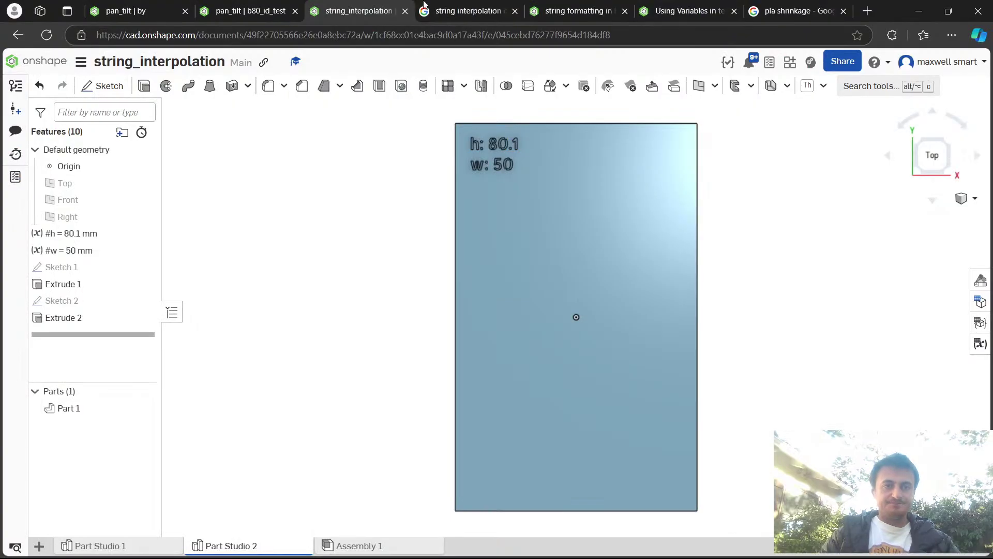
{"action": "left_click", "coordinate": [868, 11]}
{"action": "type", "text": "cha"}
{"action": "key", "text": "Return"}
{"action": "left_click_drag", "start_coordinate": [804, 11], "coordinate": [124, 11]}
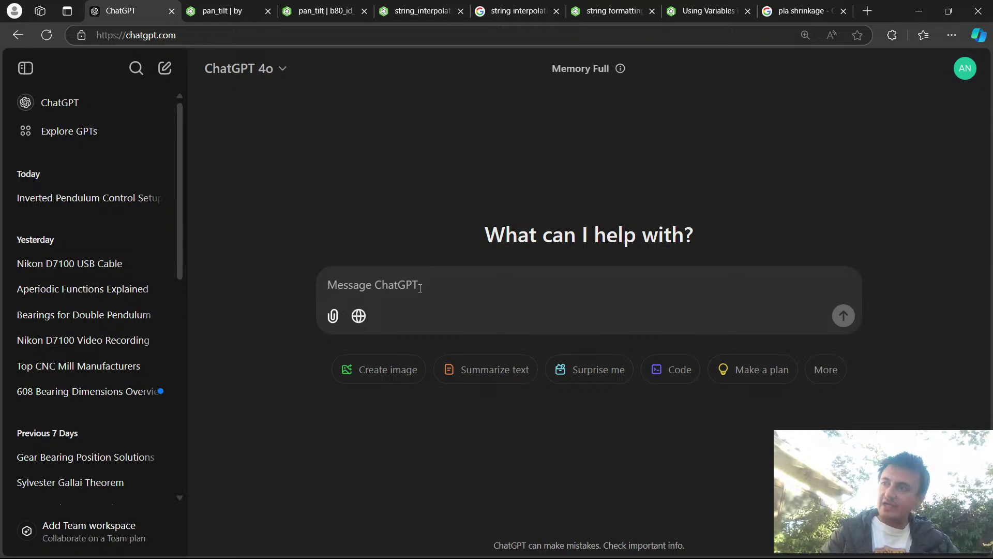
Ask ChatGPT "how can i keep my nikon d7100 on perpetually".
{"action": "type", "text": "how can i "}
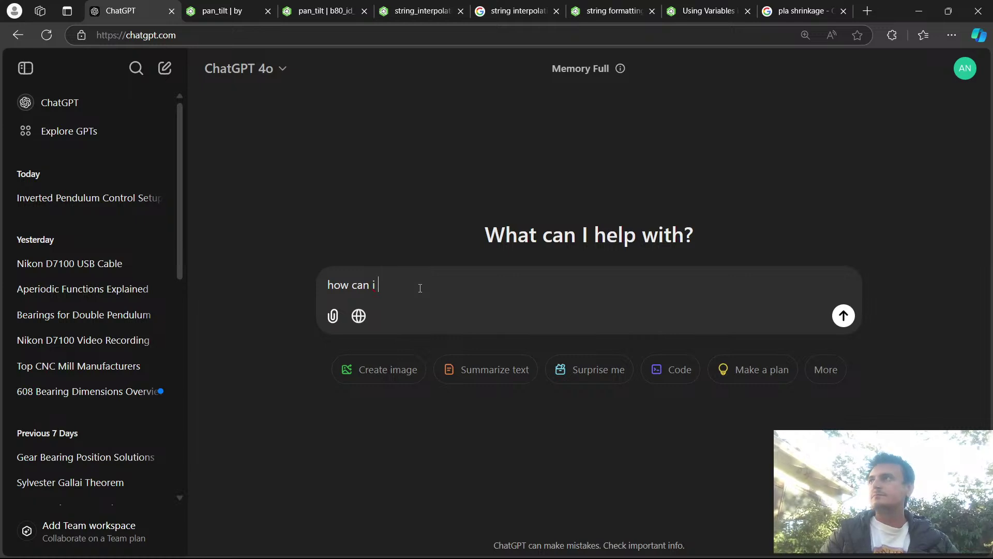
{"action": "type", "text": "keep my"}
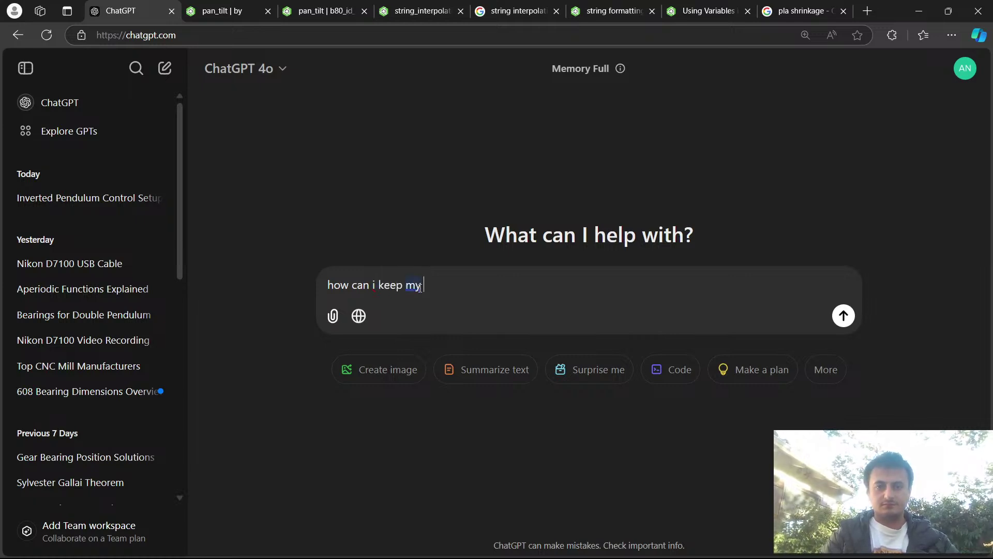
{"action": "type", "text": " nikon d7100 on perpetually"}
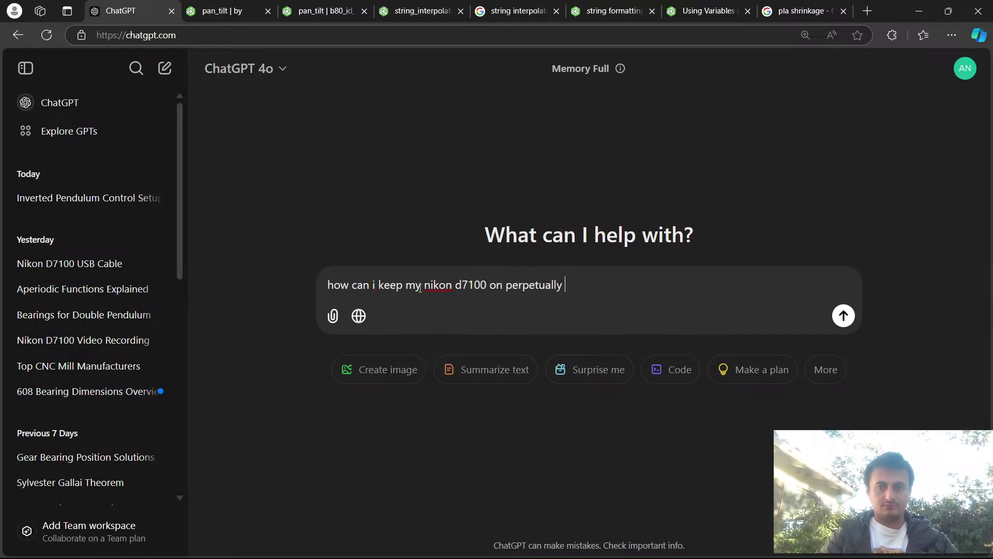
{"action": "key", "text": "Return"}
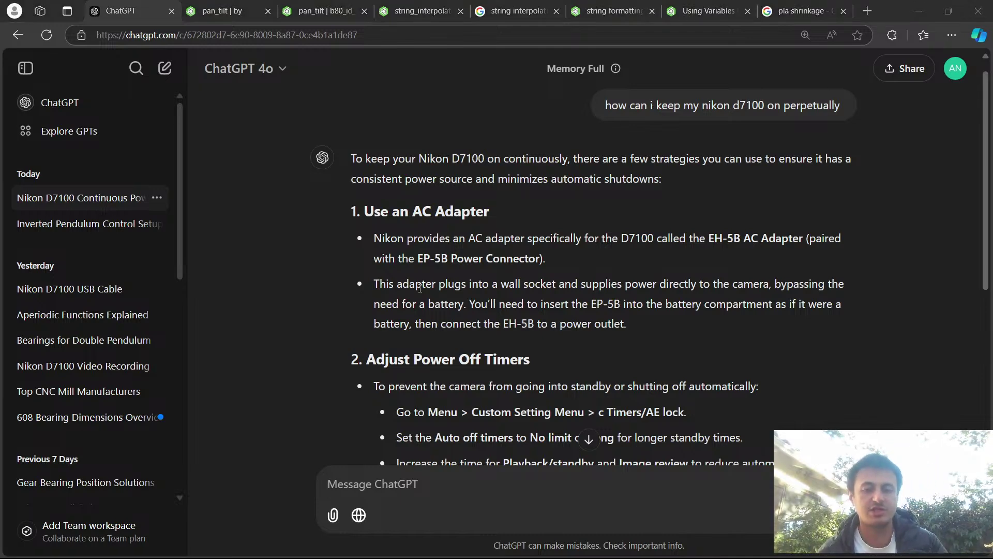
Switch to OBS to check the live stream and its chat, returning to the ChatGPT conversation in the browser.
{"action": "key", "text": "alt+Tab"}
{"action": "key", "text": "alt+Tab"}
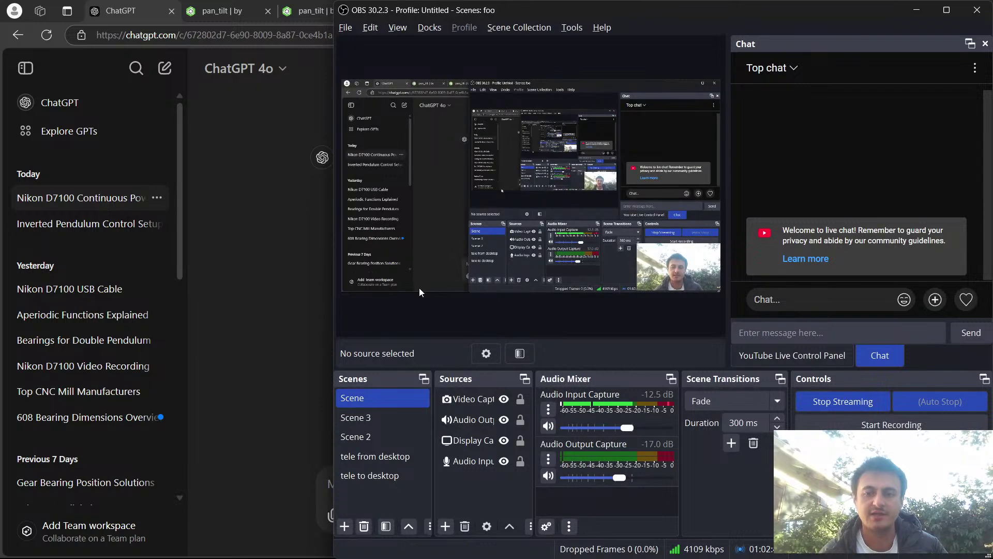
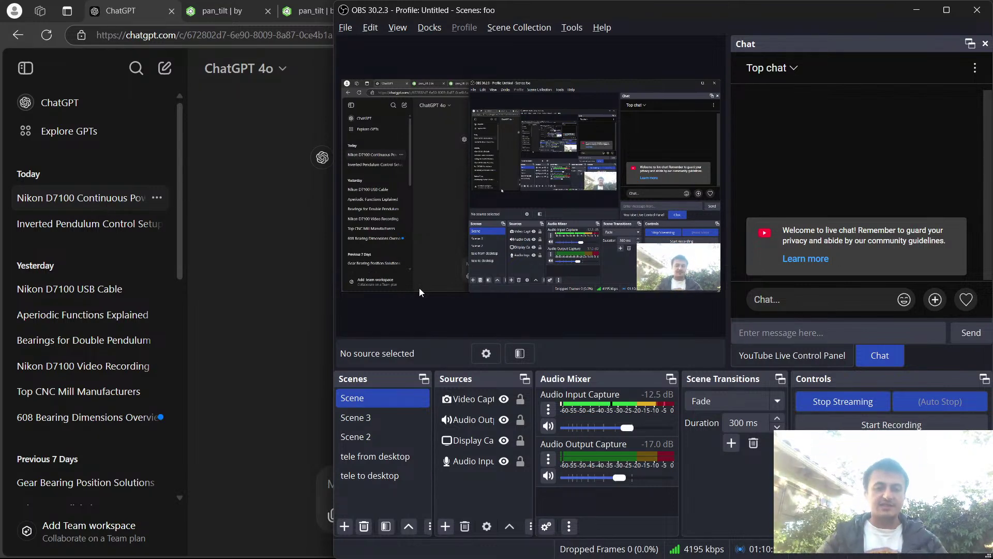
{"action": "left_click", "coordinate": [243, 231]}
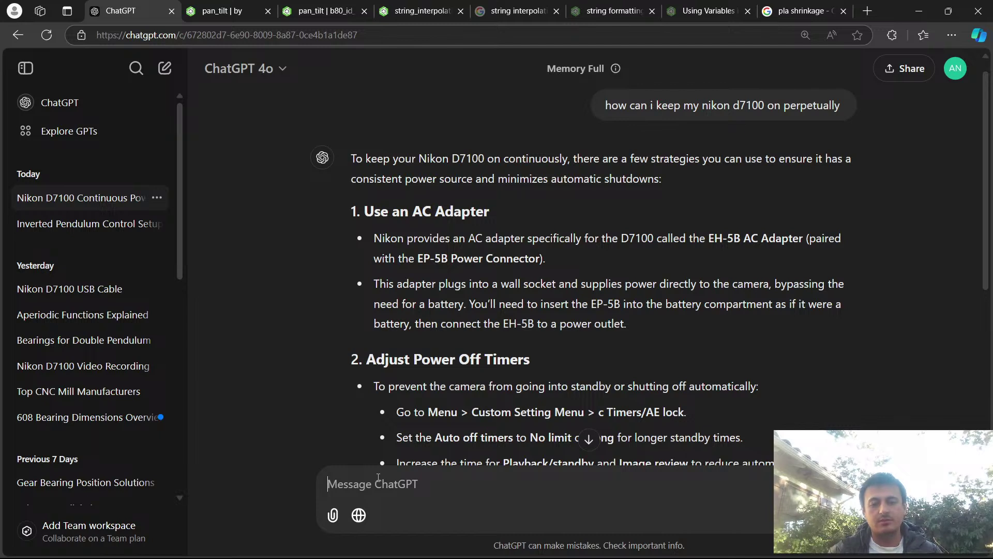
Reload the conversation page and ask "can the d5000 record video".
{"action": "left_click", "coordinate": [47, 35]}
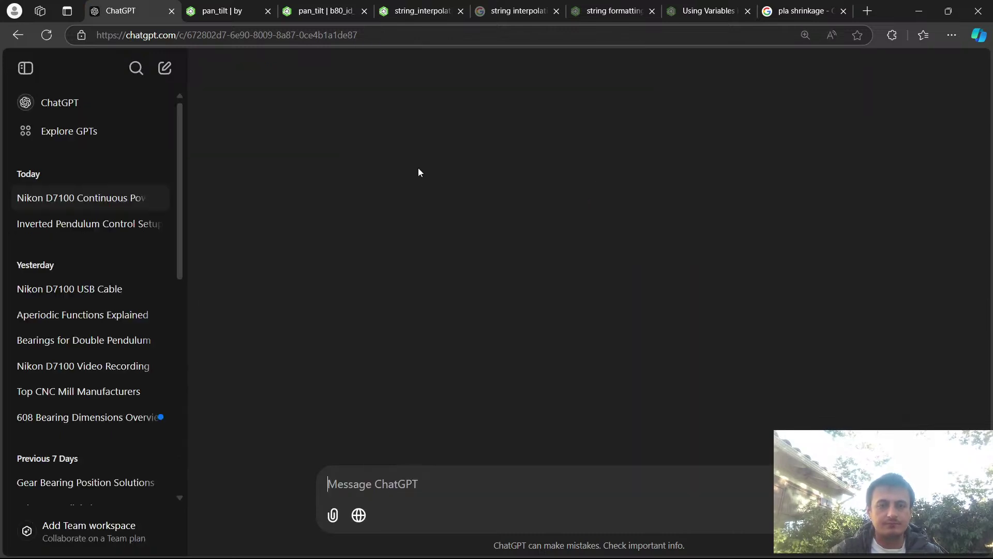
{"action": "type", "text": "can the d5000"}
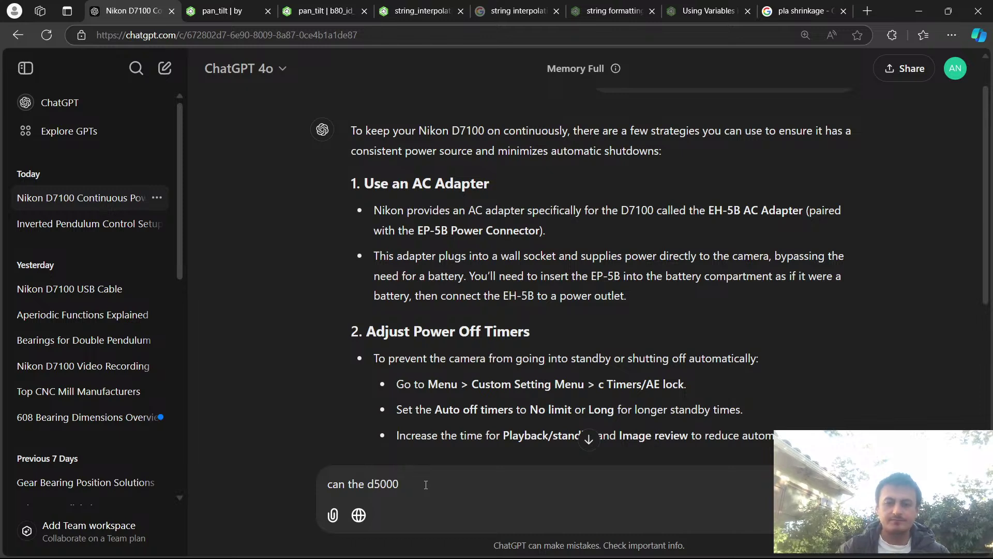
{"action": "type", "text": "record video"}
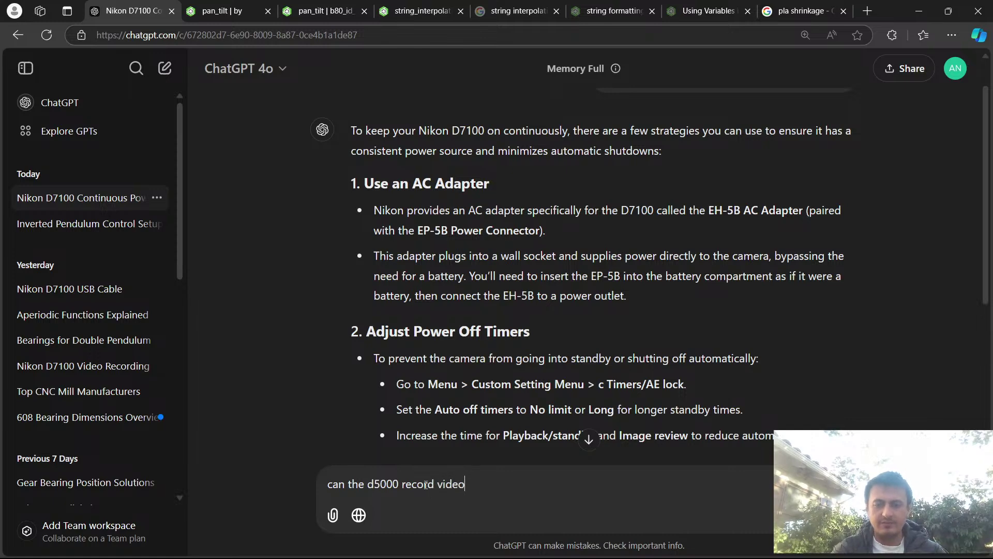
{"action": "key", "text": "Return"}
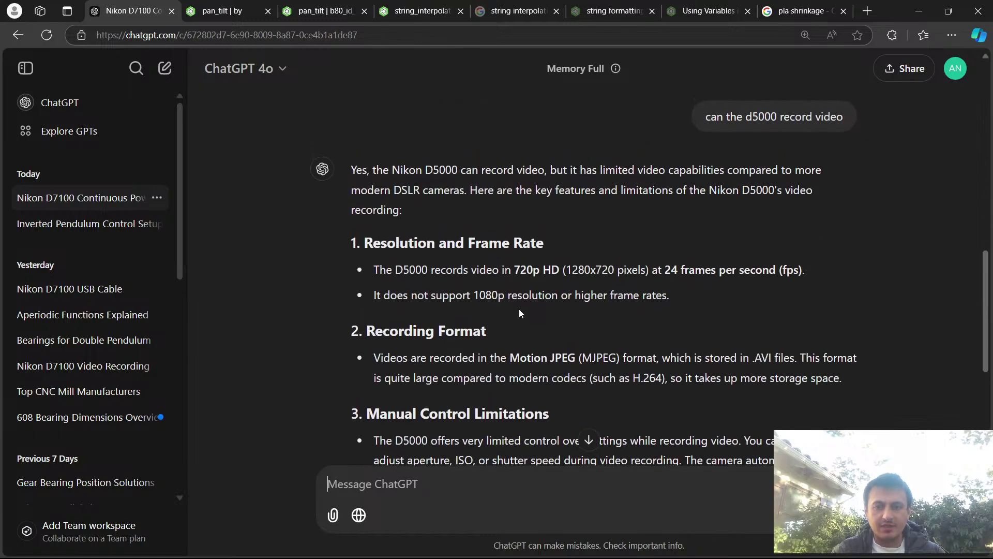
Read the answer on the D5000's video resolution, recording format, manual control, focus and recording time limit.
{"action": "left_click_drag", "start_coordinate": [518, 287], "coordinate": [619, 222]}
{"action": "left_click", "coordinate": [632, 222]}
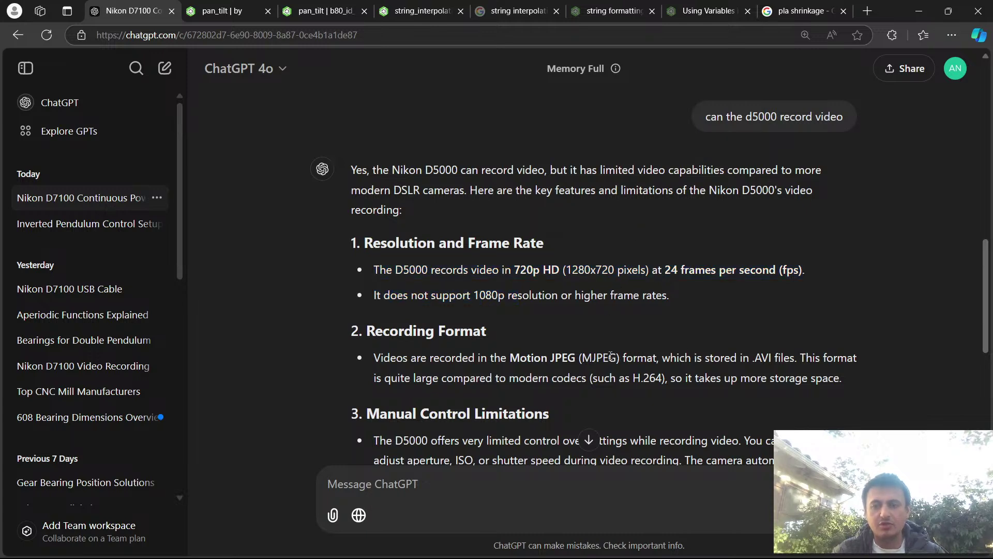
{"action": "left_click_drag", "start_coordinate": [609, 358], "coordinate": [633, 399]}
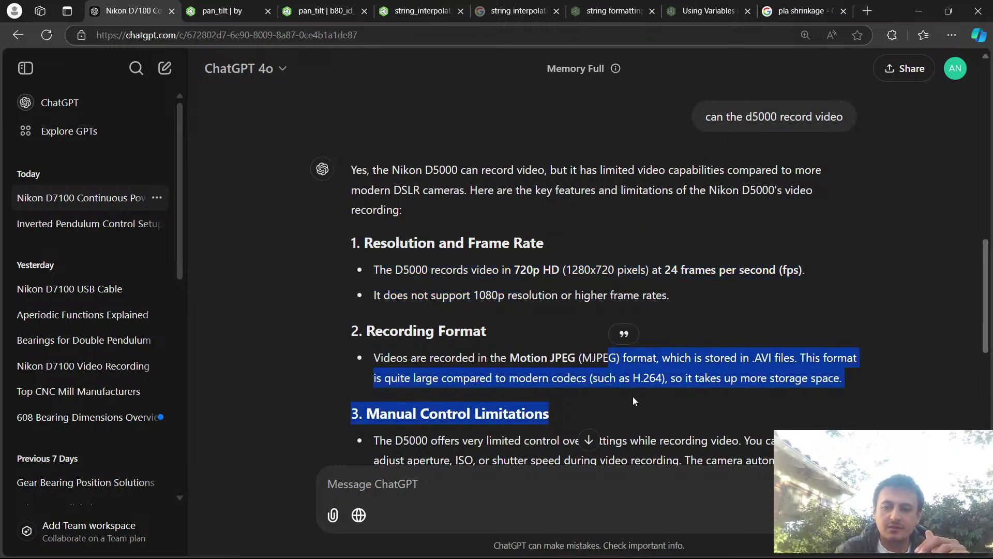
{"action": "scroll", "coordinate": [632, 396], "scroll_direction": "down", "scroll_amount": 1}
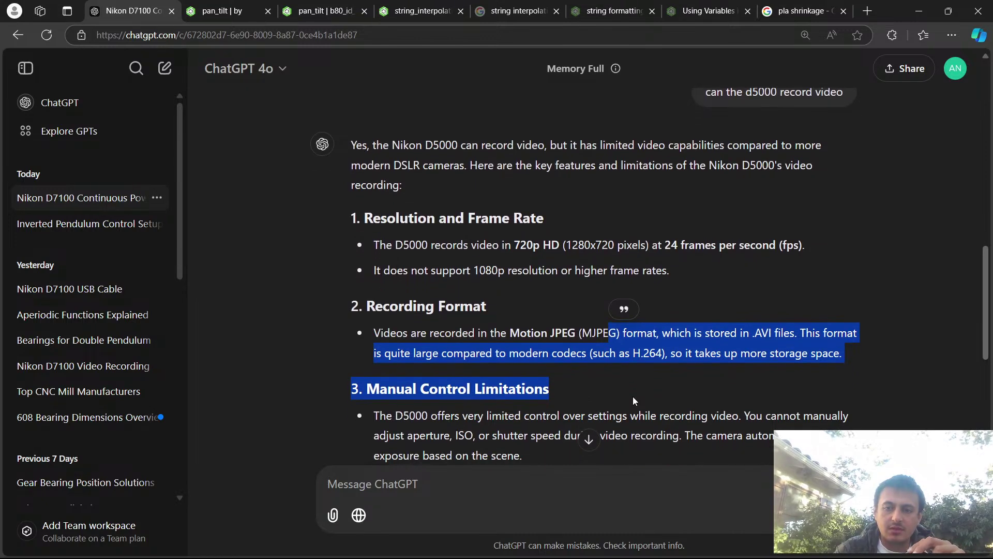
{"action": "scroll", "coordinate": [634, 399], "scroll_direction": "down", "scroll_amount": 3}
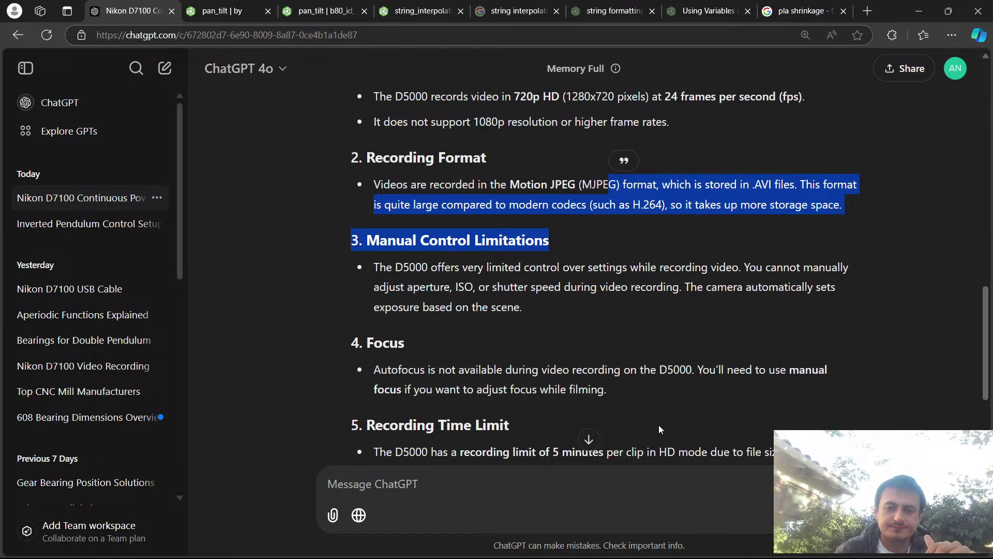
{"action": "left_click", "coordinate": [651, 408]}
{"action": "triple_click", "coordinate": [655, 399]}
{"action": "left_click", "coordinate": [689, 328]}
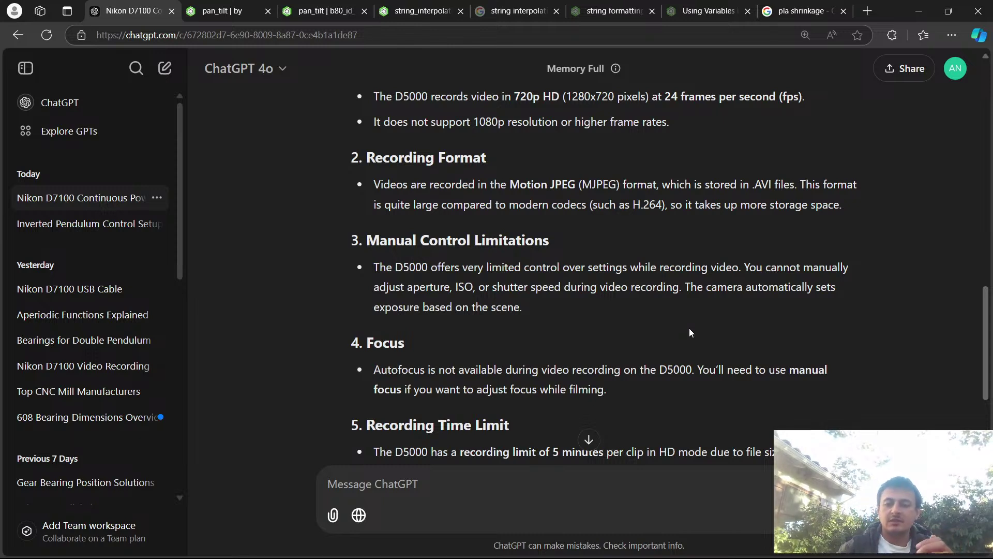
{"action": "scroll", "coordinate": [678, 333], "scroll_direction": "down", "scroll_amount": 3}
{"action": "left_click_drag", "start_coordinate": [645, 323], "coordinate": [657, 393]}
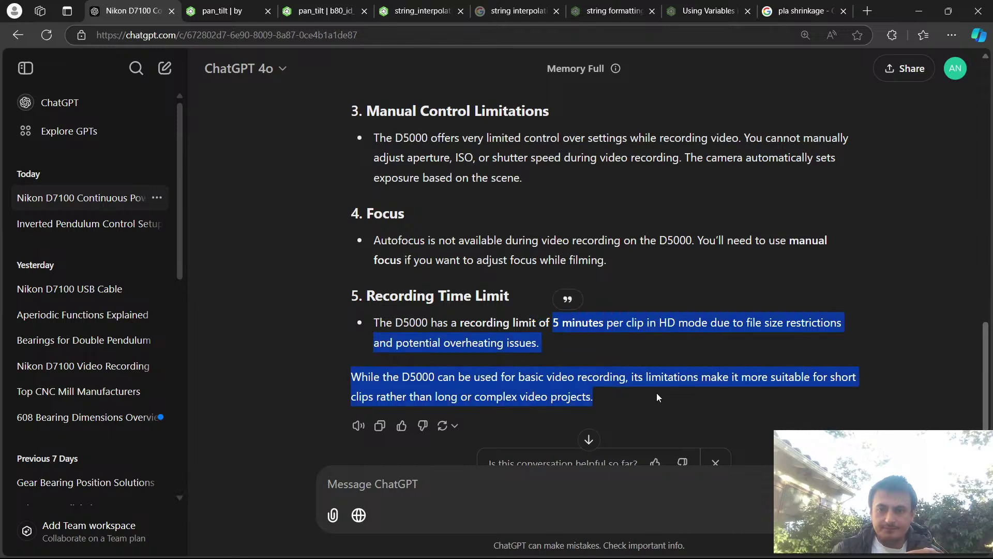
{"action": "left_click", "coordinate": [656, 392]}
{"action": "scroll", "coordinate": [656, 393], "scroll_direction": "up", "scroll_amount": 2}
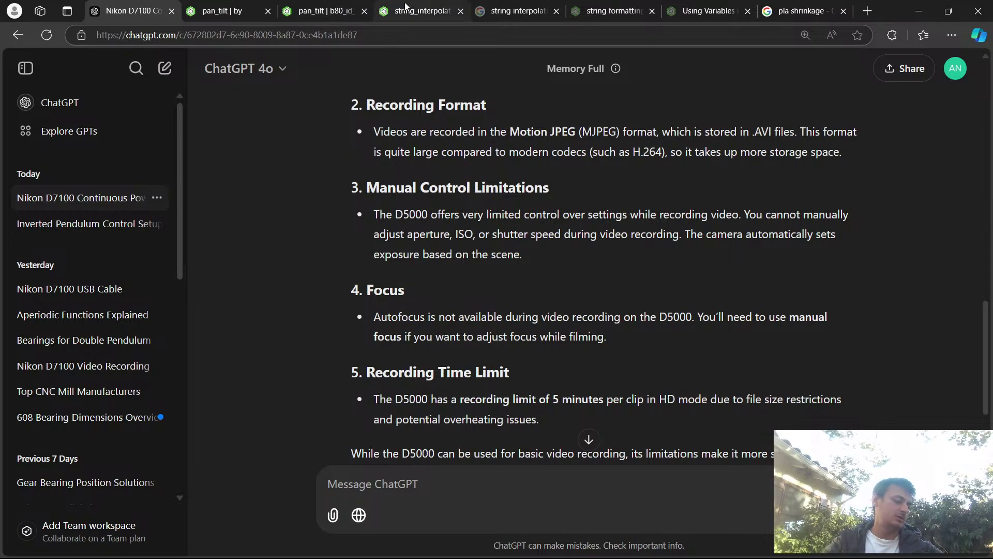
Switch to CapCut and move the playhead back to the start of the timeline.
{"action": "key", "text": "alt+Tab"}
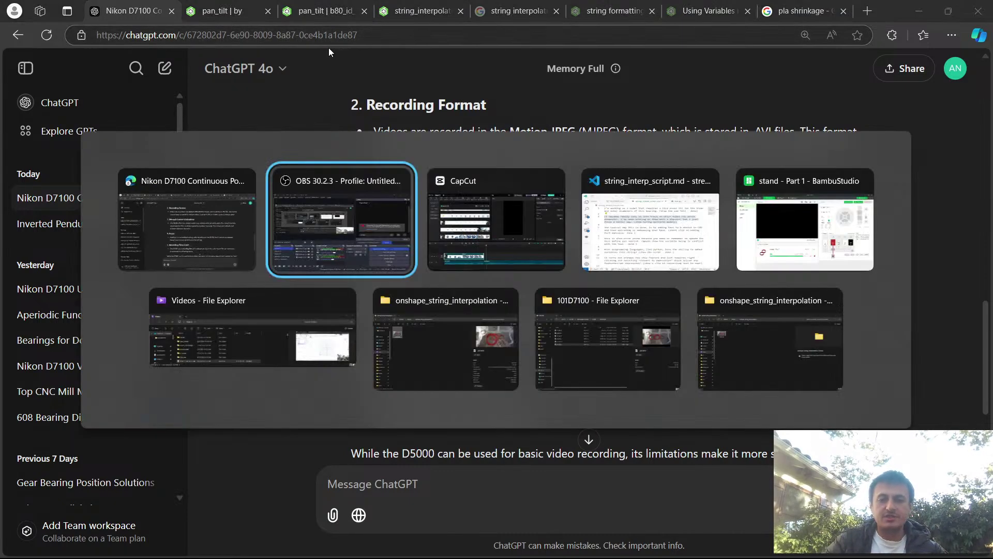
{"action": "key", "text": "alt+Tab"}
{"action": "key", "text": "alt+Tab"}
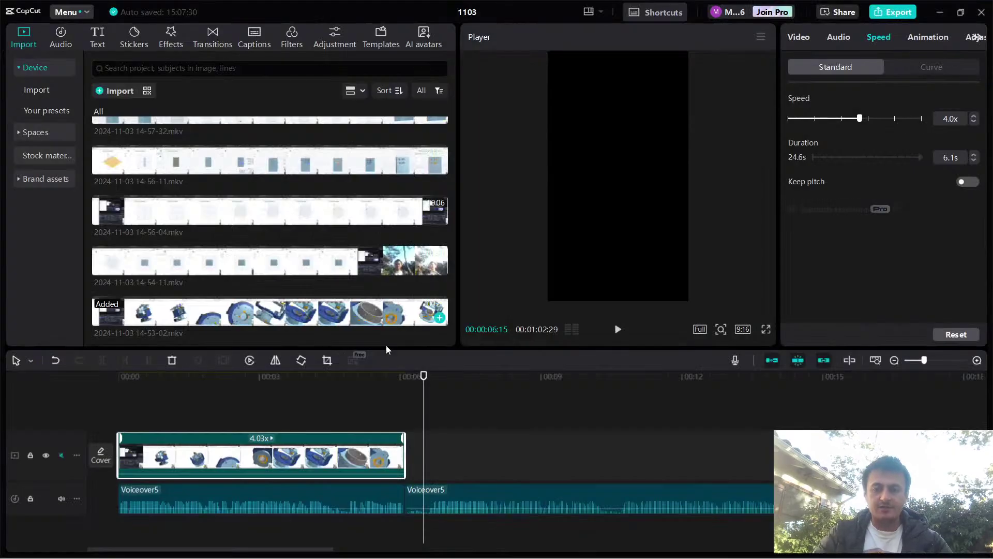
{"action": "left_click_drag", "start_coordinate": [355, 390], "coordinate": [149, 398]}
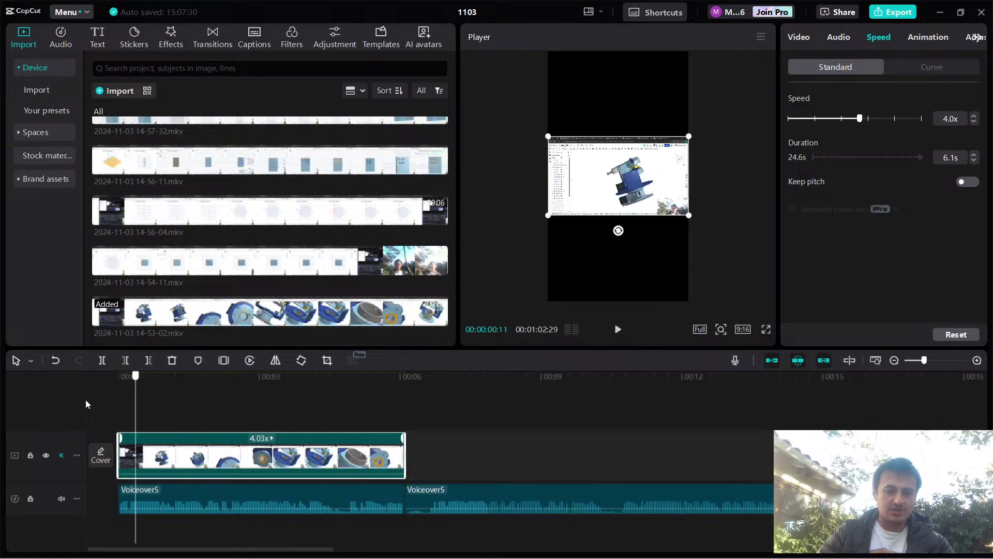
Return to ChatGPT in the browser and ask "how long does a d7100 battery take to chare".
{"action": "key", "text": "alt+Tab"}
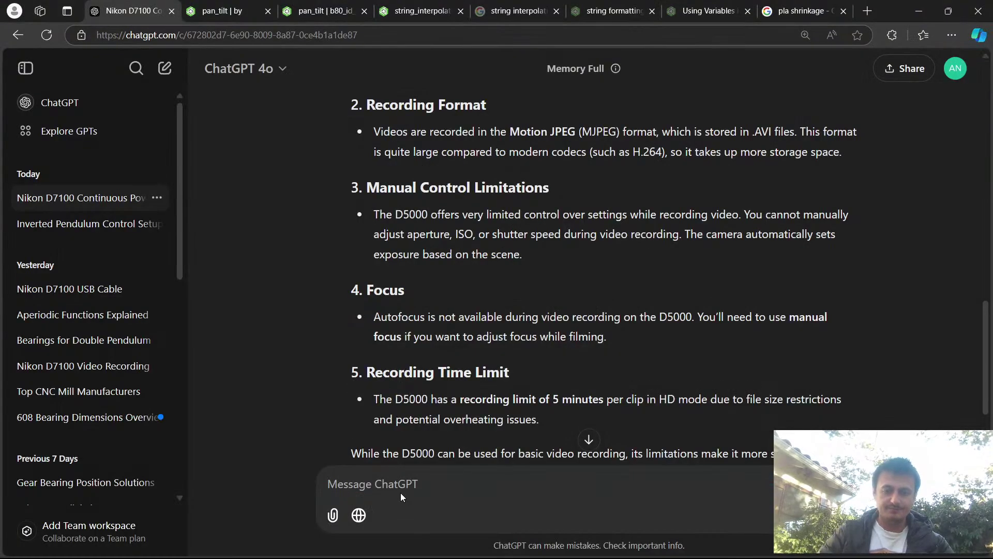
{"action": "type", "text": "how long d"}
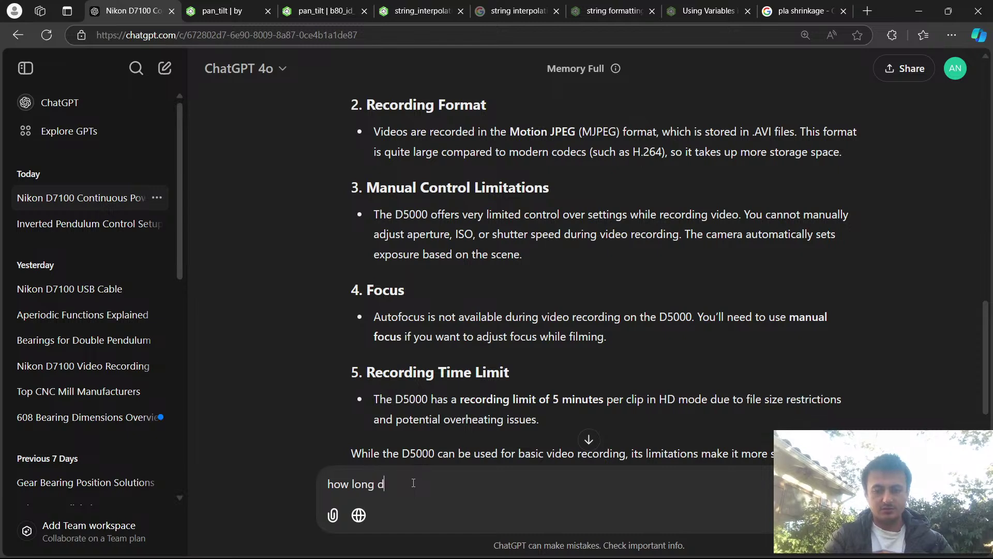
{"action": "type", "text": "oes a d71"}
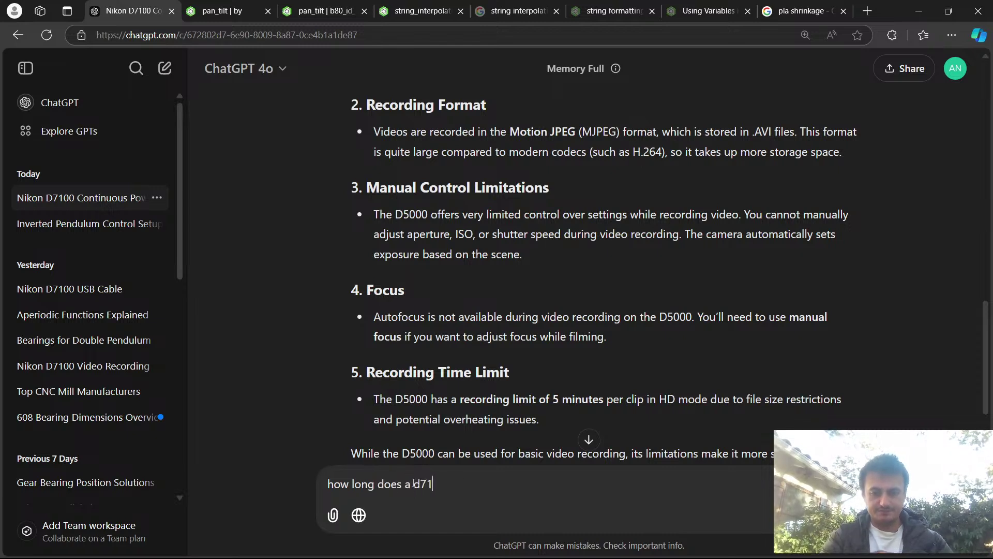
{"action": "type", "text": "00 battery tak"}
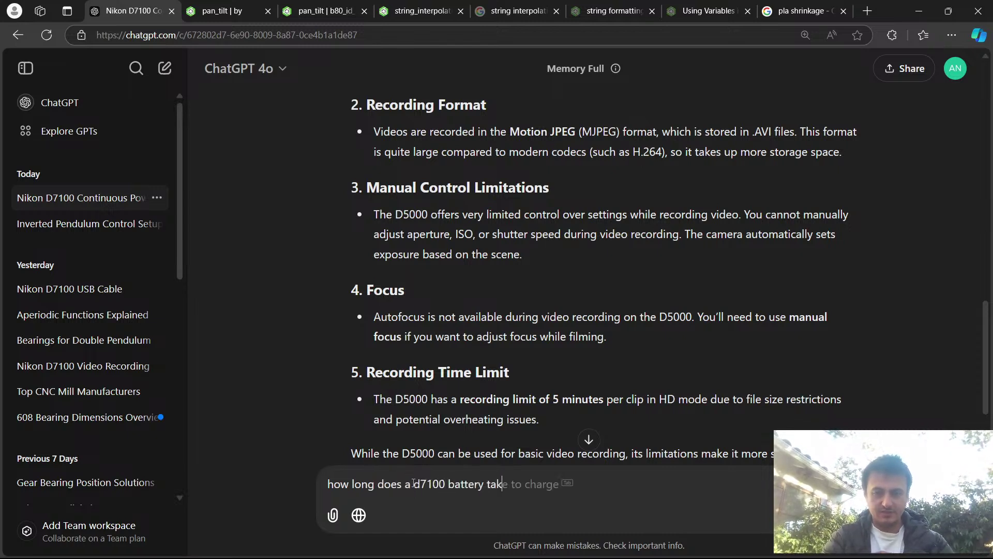
{"action": "type", "text": "e to chage"}
{"action": "key", "text": "BackSpace"}
{"action": "key", "text": "BackSpace"}
{"action": "type", "text": "re"}
{"action": "key", "text": "Return"}
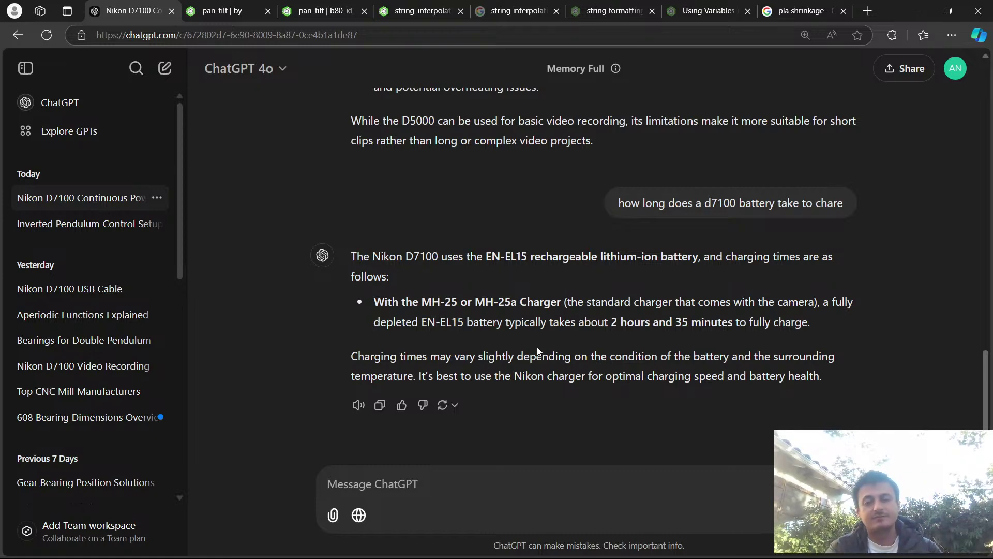
Switch back to the CapCut video project.
{"action": "key", "text": "alt+Tab"}
{"action": "key", "text": "Escape"}
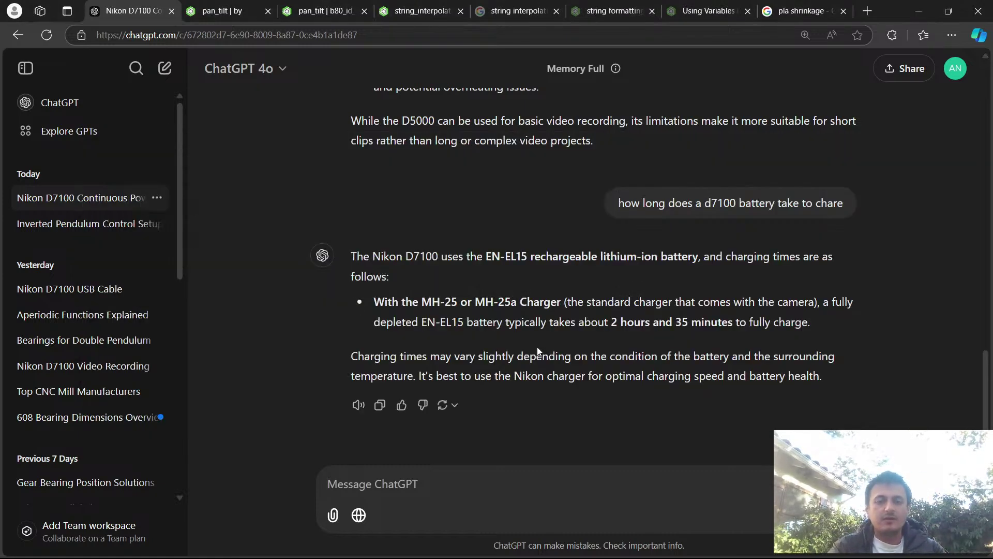
{"action": "key", "text": "alt+Tab"}
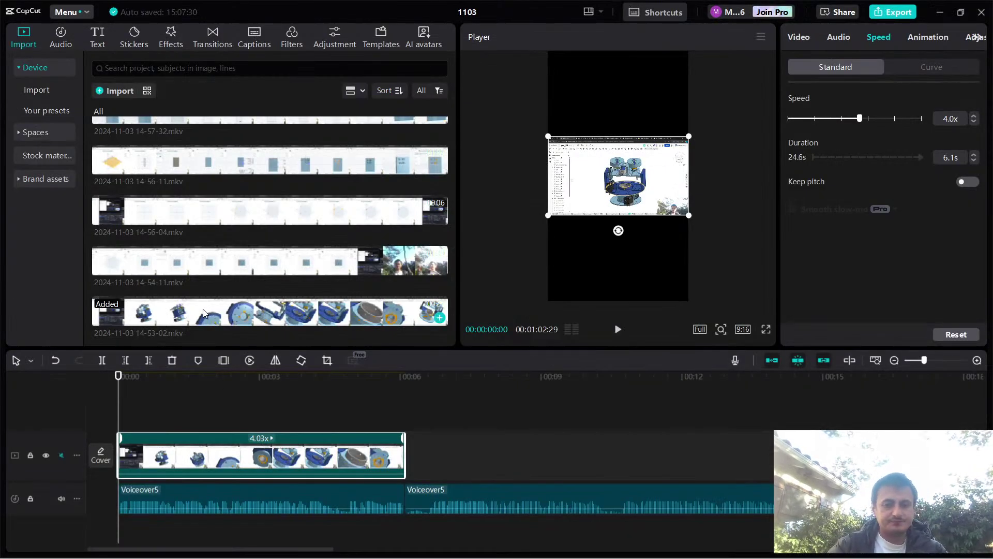
Play the timeline through the first clip and its voiceover, narrowing the media panel to enlarge the player.
{"action": "key", "text": "space"}
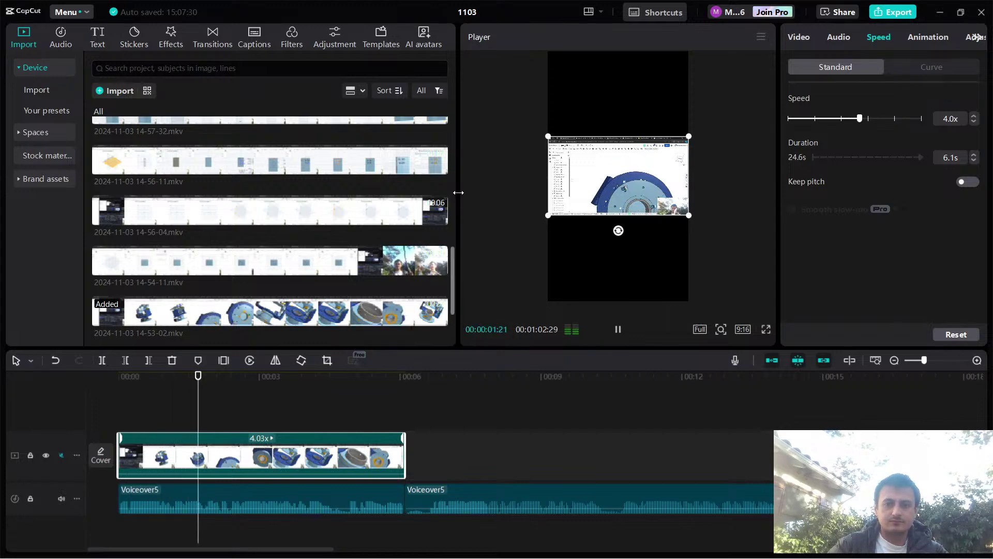
{"action": "left_click_drag", "start_coordinate": [455, 193], "coordinate": [429, 202]}
{"action": "left_click_drag", "start_coordinate": [335, 210], "coordinate": [276, 203]}
{"action": "key", "text": "space"}
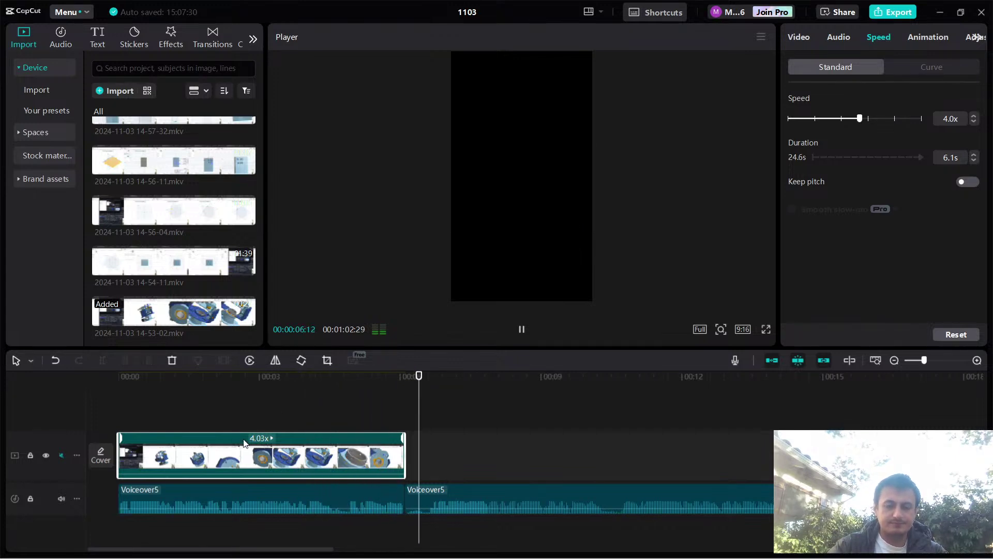
{"action": "key", "text": "space"}
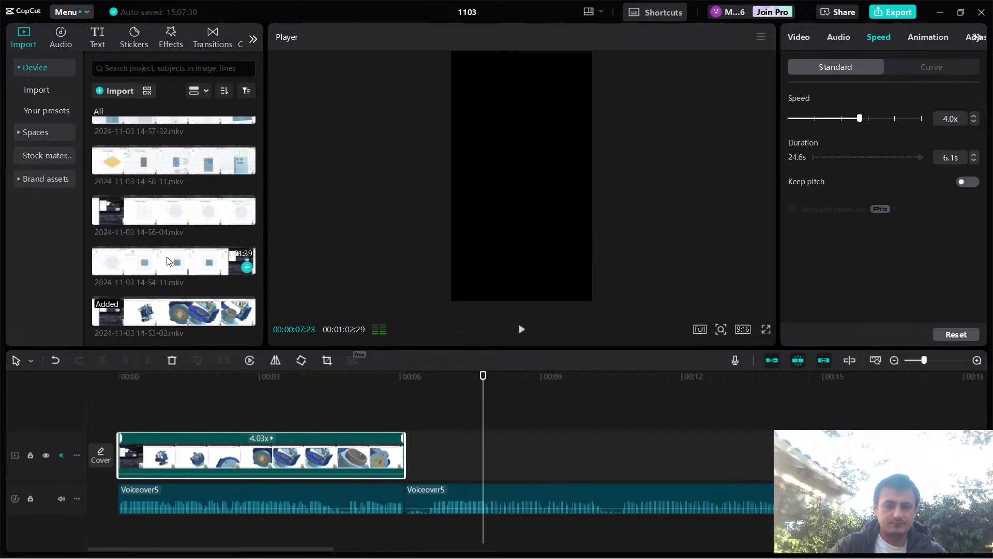
{"action": "left_click", "coordinate": [181, 218]}
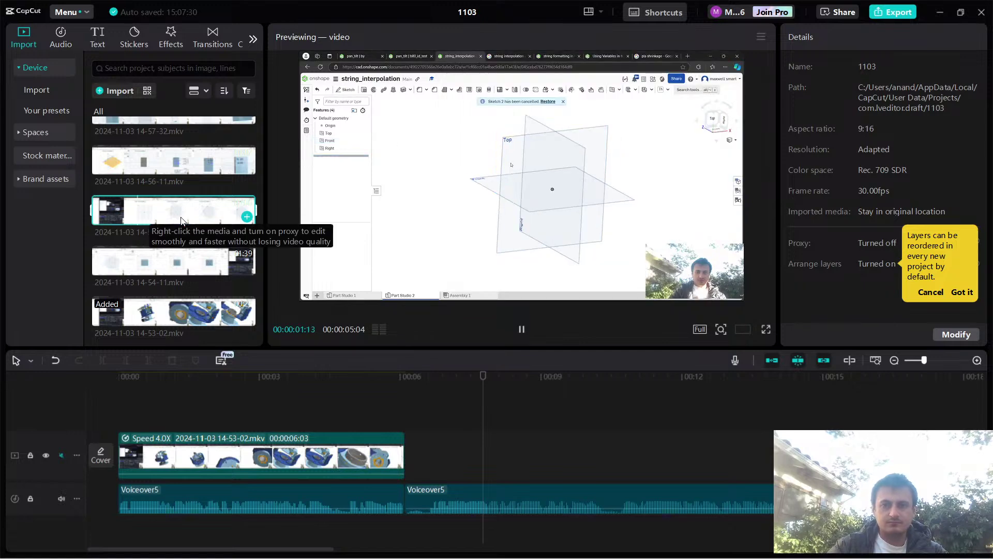
{"action": "scroll", "coordinate": [182, 220], "scroll_direction": "up", "scroll_amount": 1}
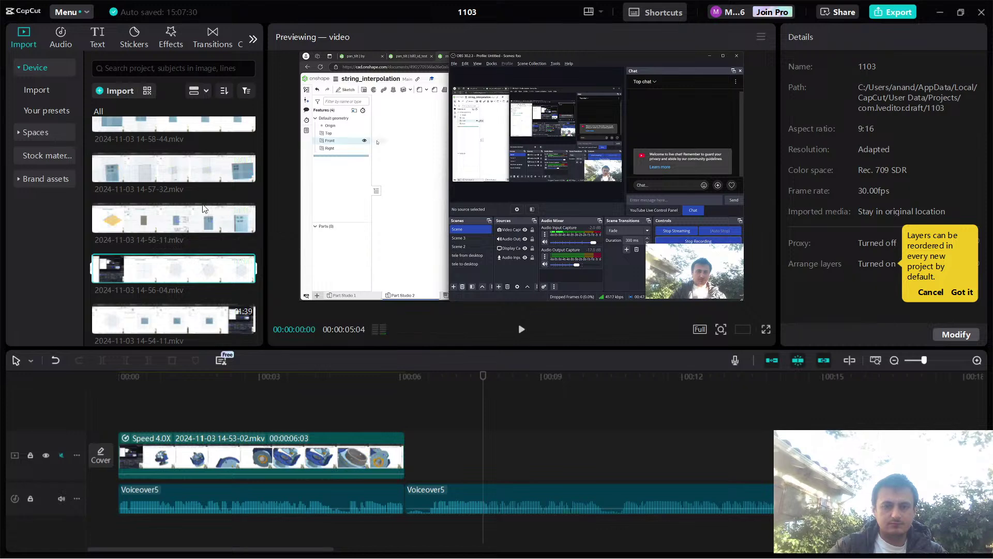
{"action": "key", "text": "alt+Tab"}
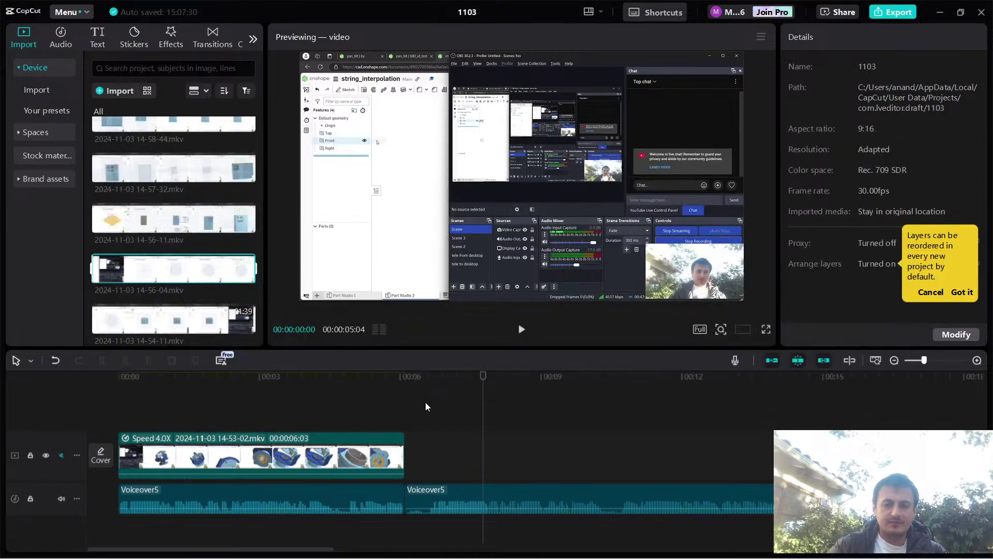
{"action": "key", "text": "alt+Tab"}
{"action": "key", "text": "alt+Tab"}
{"action": "key", "text": "alt+Tab"}
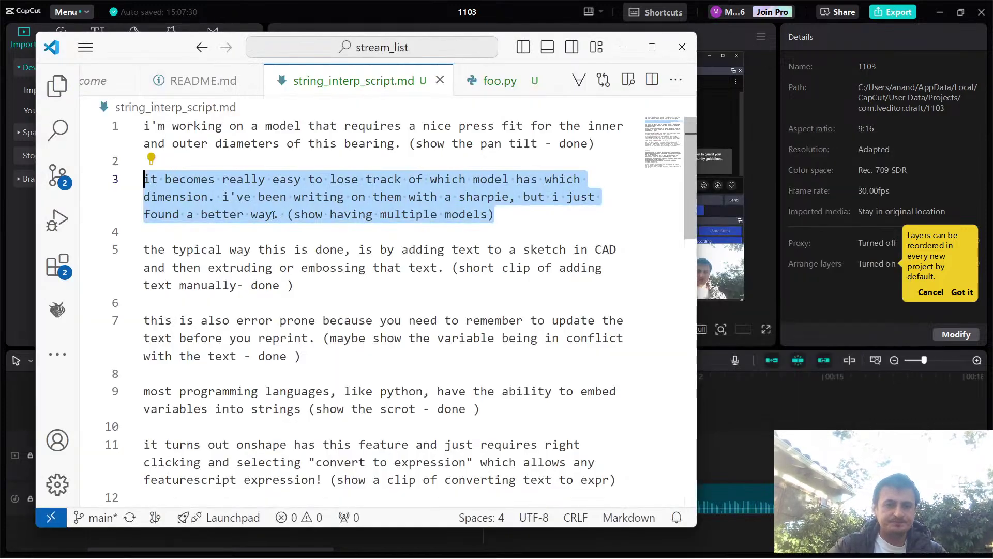
Highlight and read the script paragraphs on losing track of model dimensions and on manually adding text in CAD.
{"action": "left_click", "coordinate": [228, 197]}
{"action": "left_click", "coordinate": [495, 214]}
{"action": "left_click", "coordinate": [144, 179], "text": "shift"}
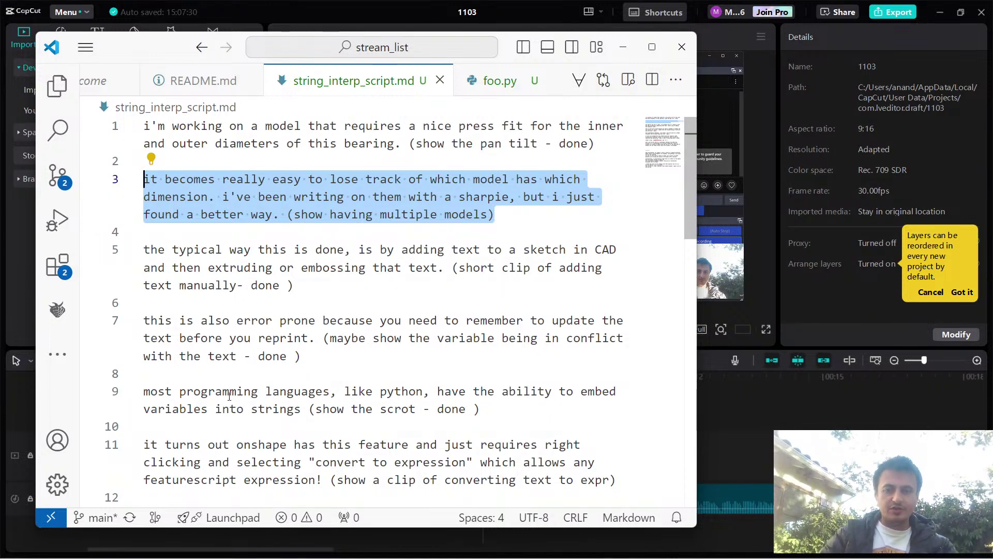
{"action": "left_click_drag", "start_coordinate": [294, 285], "coordinate": [149, 250]}
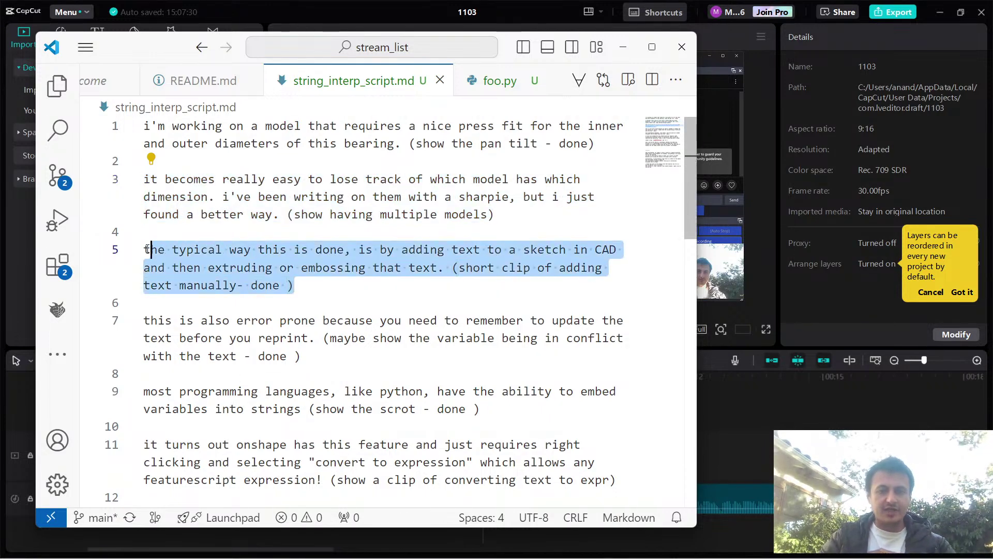
{"action": "left_click", "coordinate": [373, 269]}
{"action": "left_click_drag", "start_coordinate": [295, 284], "coordinate": [159, 253]}
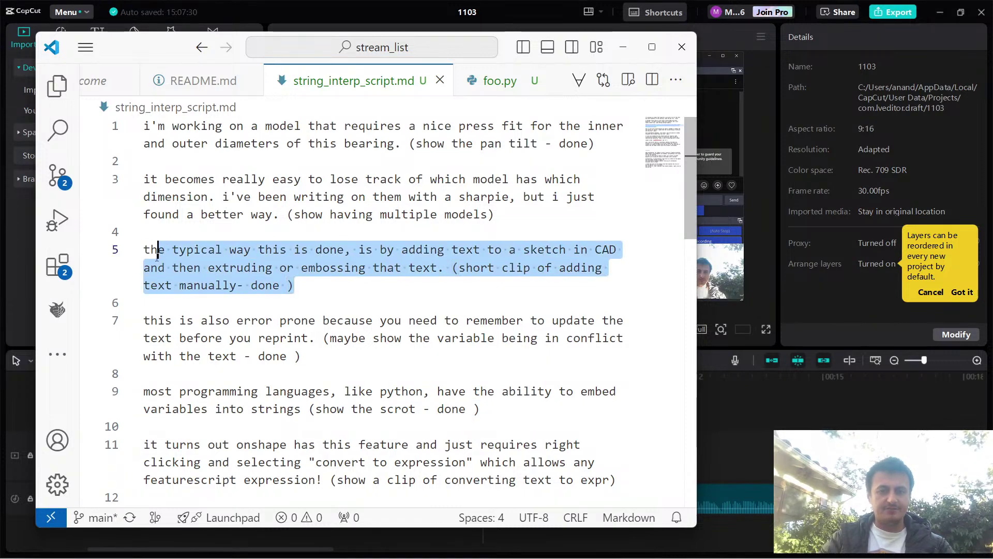
{"action": "key", "text": "alt+Tab"}
{"action": "key", "text": "alt+Tab"}
{"action": "key", "text": "alt+Tab"}
{"action": "key", "text": "alt+Tab"}
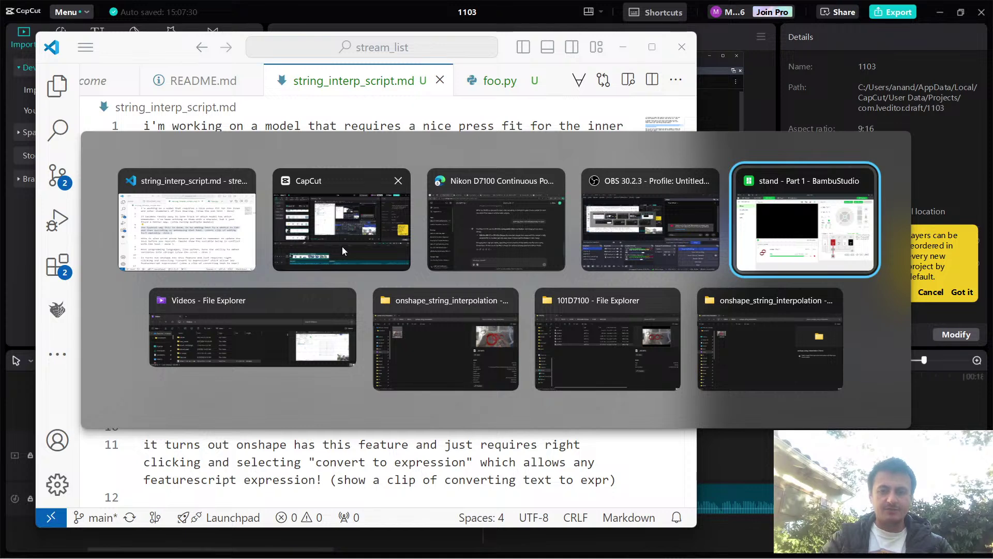
{"action": "key", "text": "alt+shift+Tab"}
{"action": "key", "text": "alt+shift+Tab"}
{"action": "key", "text": "alt+shift+Tab"}
{"action": "key", "text": "alt+shift+Tab"}
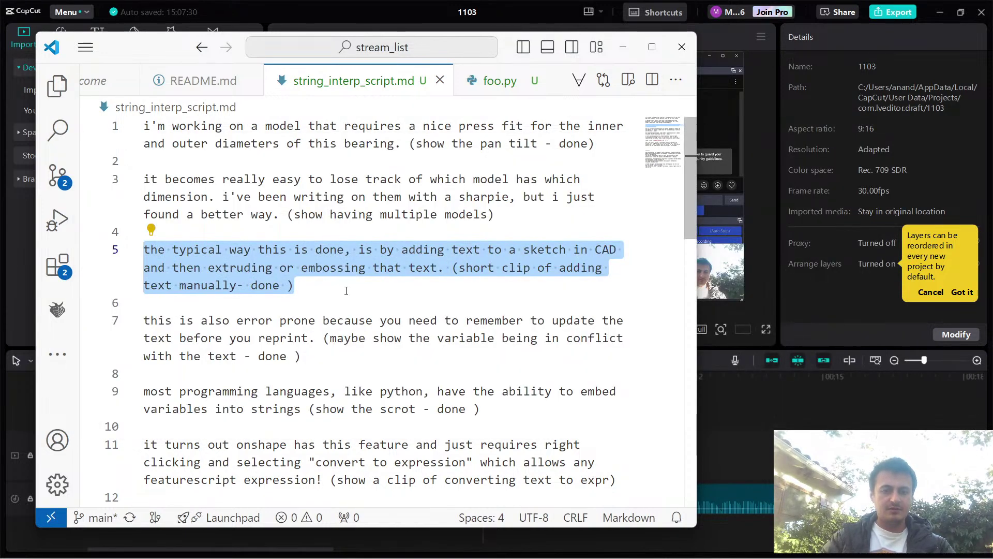
{"action": "left_click", "coordinate": [336, 280]}
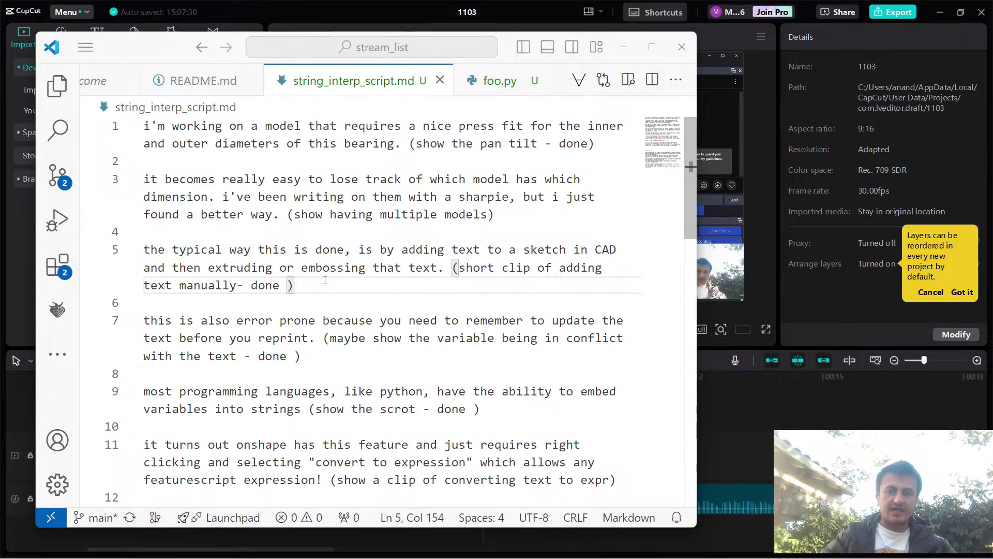
{"action": "key", "text": "alt+Tab"}
{"action": "left_click", "coordinate": [170, 215]}
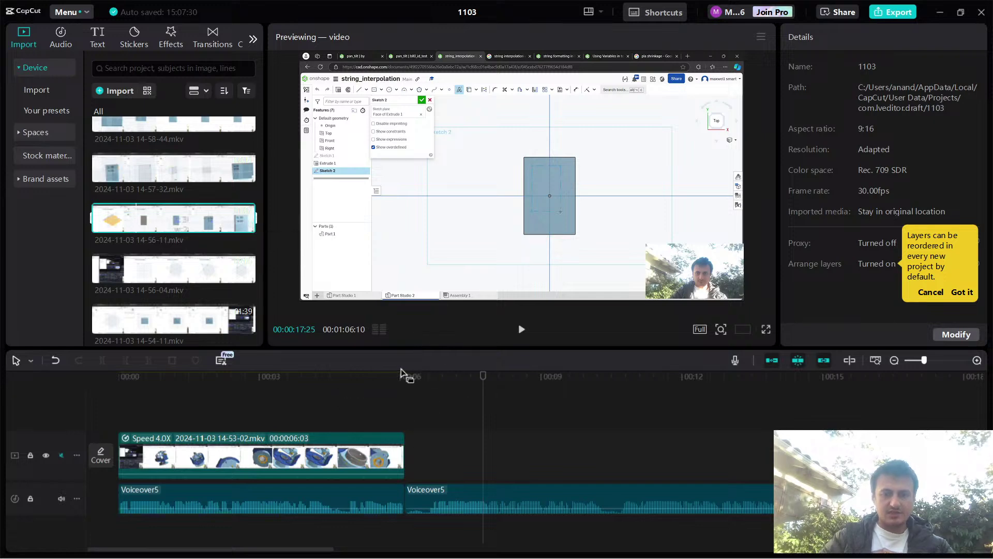
{"action": "key", "text": "alt+Tab"}
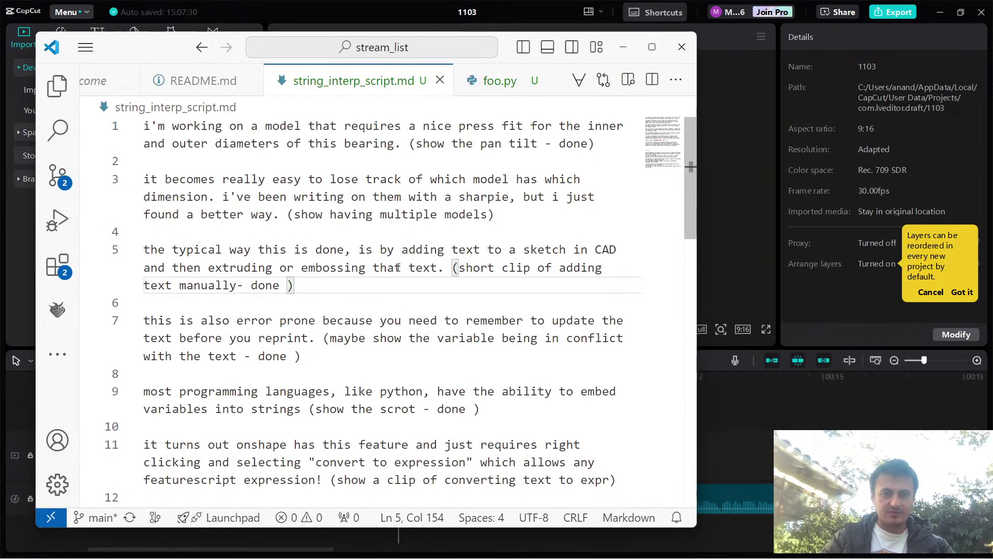
Return to CapCut and play the second voiceover segment to its end.
{"action": "key", "text": "alt+Tab"}
{"action": "key", "text": "space"}
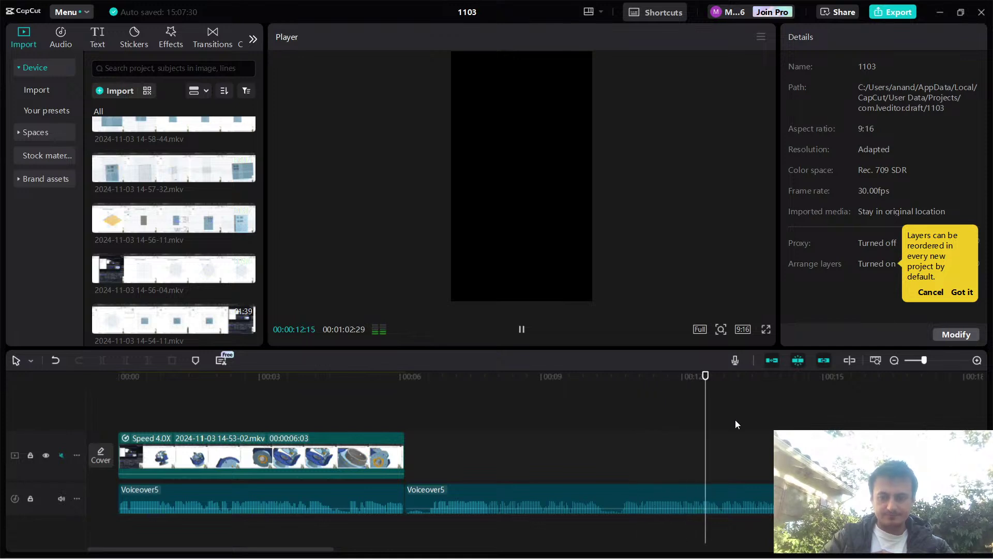
{"action": "key", "text": "space"}
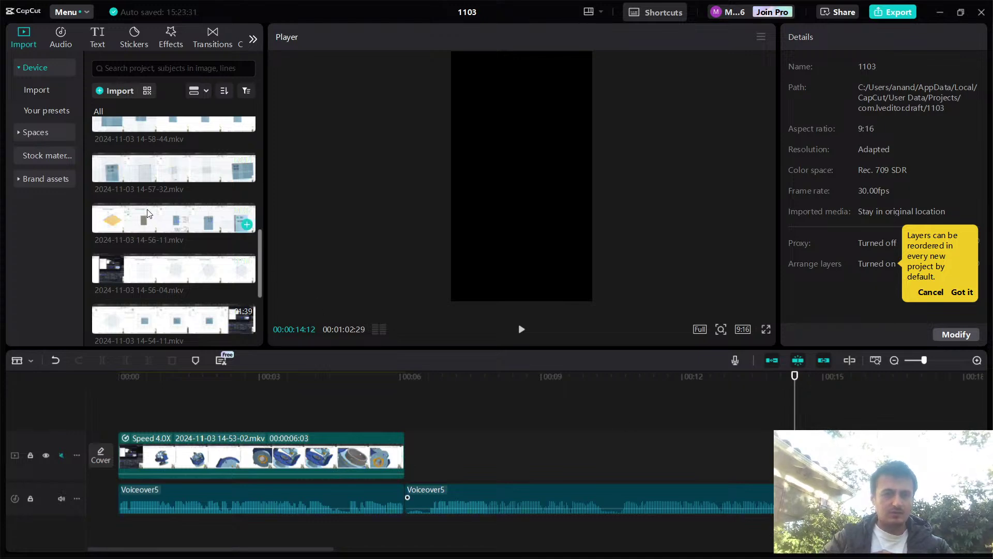
{"action": "left_click", "coordinate": [961, 12]}
{"action": "left_click", "coordinate": [905, 89]}
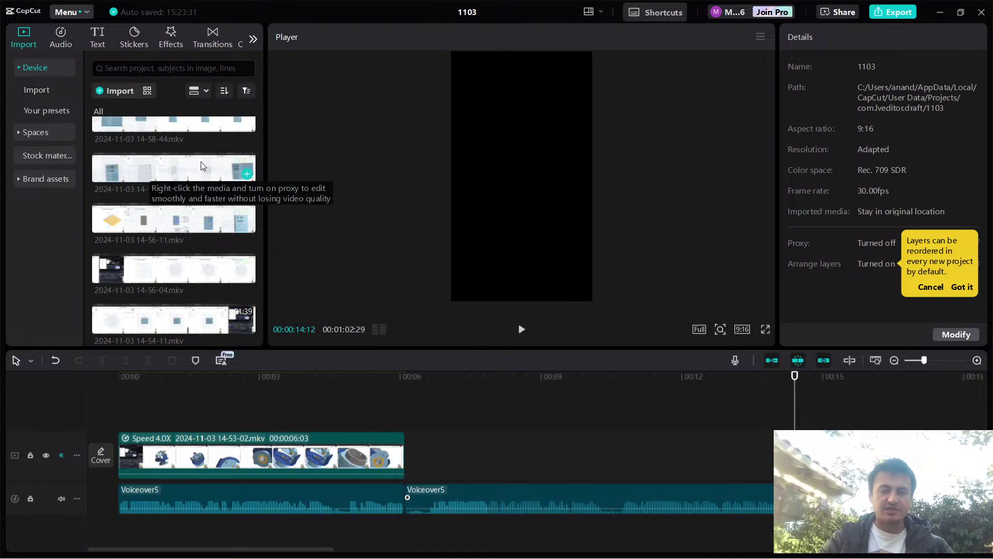
{"action": "left_click", "coordinate": [170, 228]}
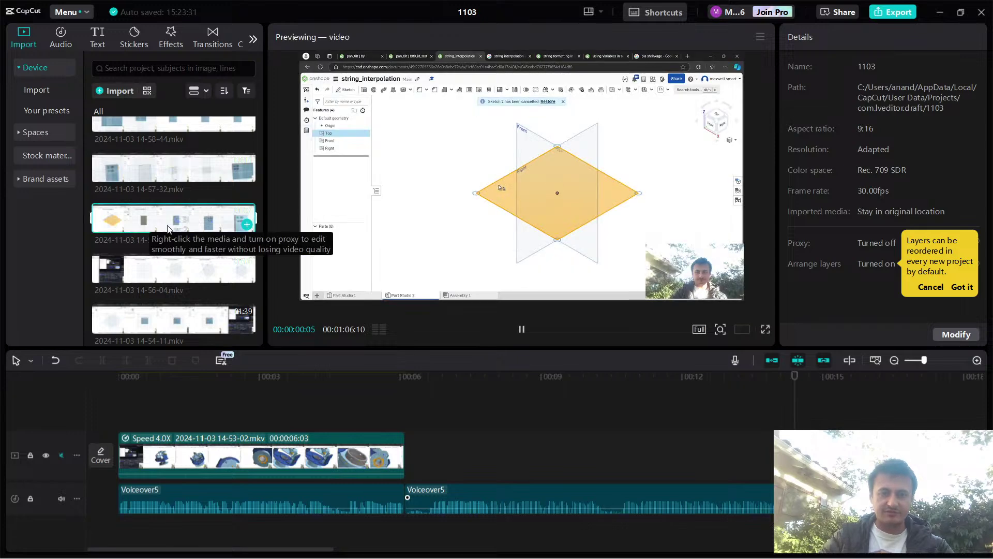
{"action": "left_click", "coordinate": [165, 274]}
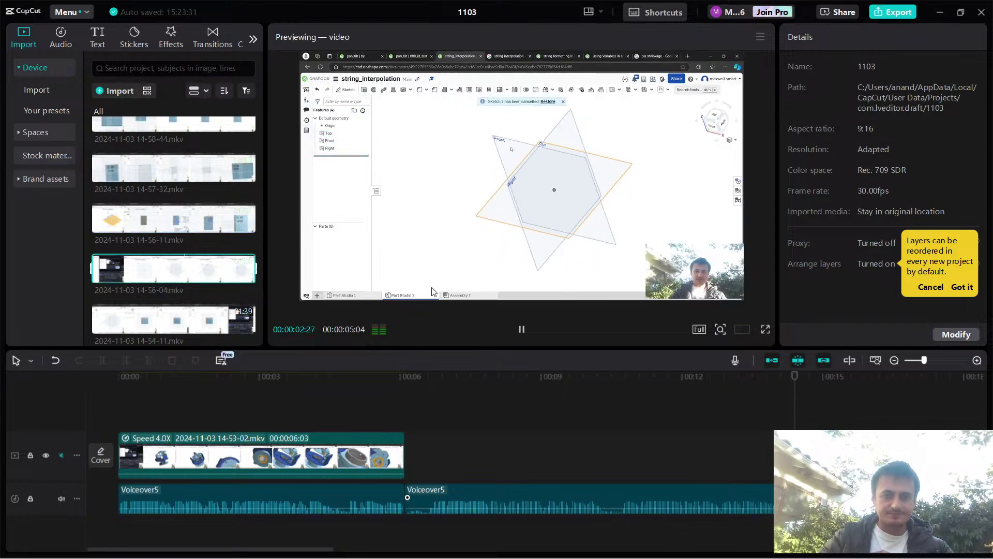
{"action": "left_click_drag", "start_coordinate": [243, 221], "coordinate": [449, 445]}
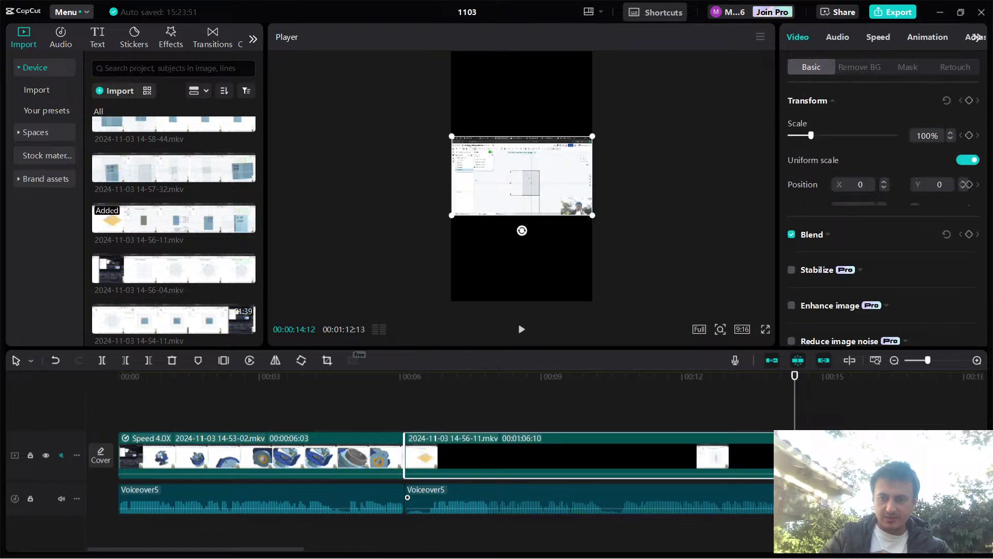
{"action": "key", "text": "Delete"}
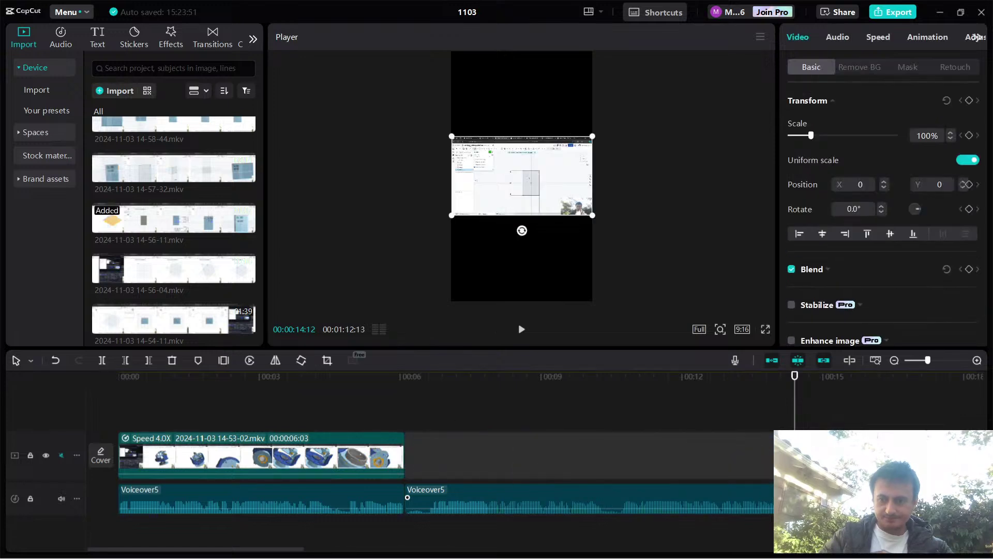
{"action": "key", "text": "ctrl+z"}
{"action": "left_click", "coordinate": [734, 414]}
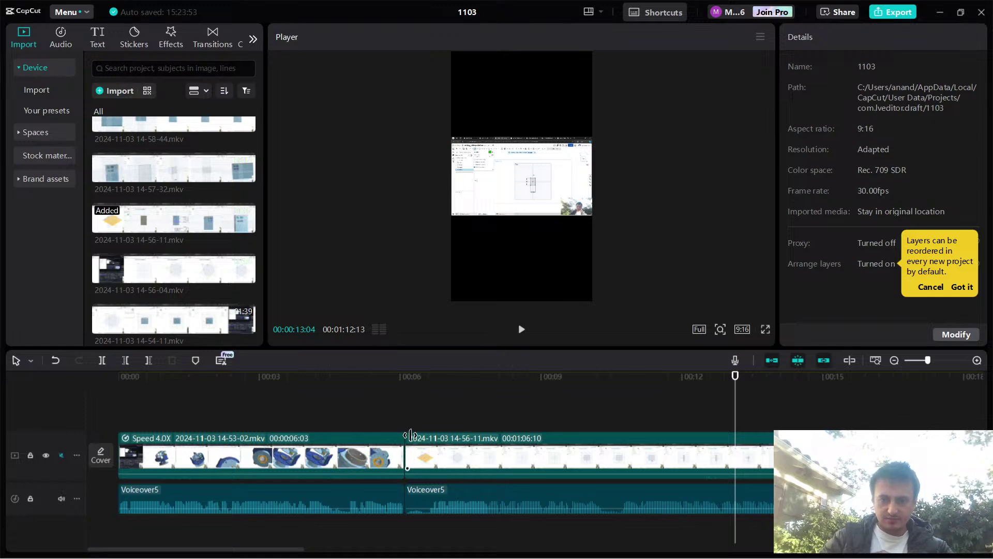
Try to move the 14-56-11 clip along the main track to the start of the third voiceover.
{"action": "left_click_drag", "start_coordinate": [417, 440], "coordinate": [807, 440]}
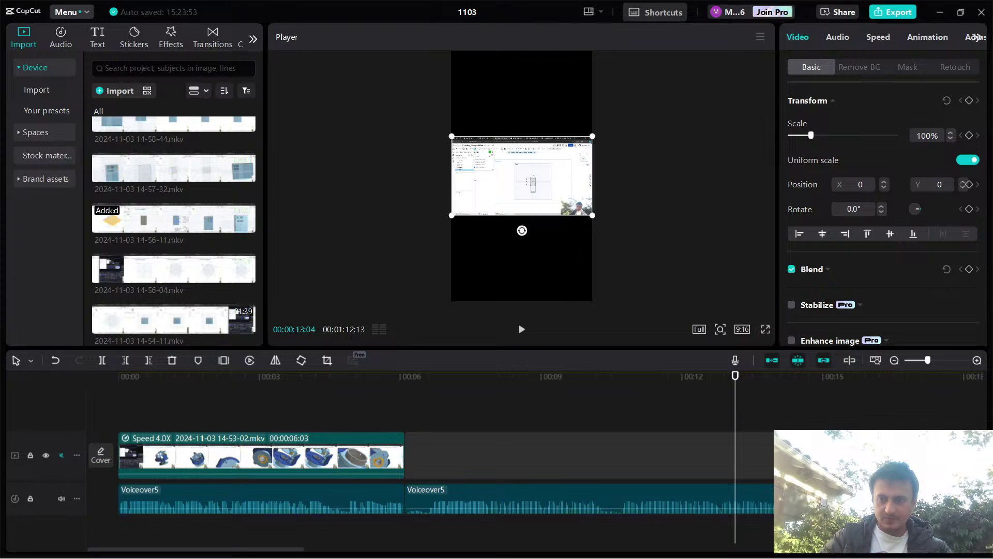
{"action": "left_click_drag", "start_coordinate": [807, 440], "coordinate": [808, 443]}
{"action": "right_click", "coordinate": [768, 457]}
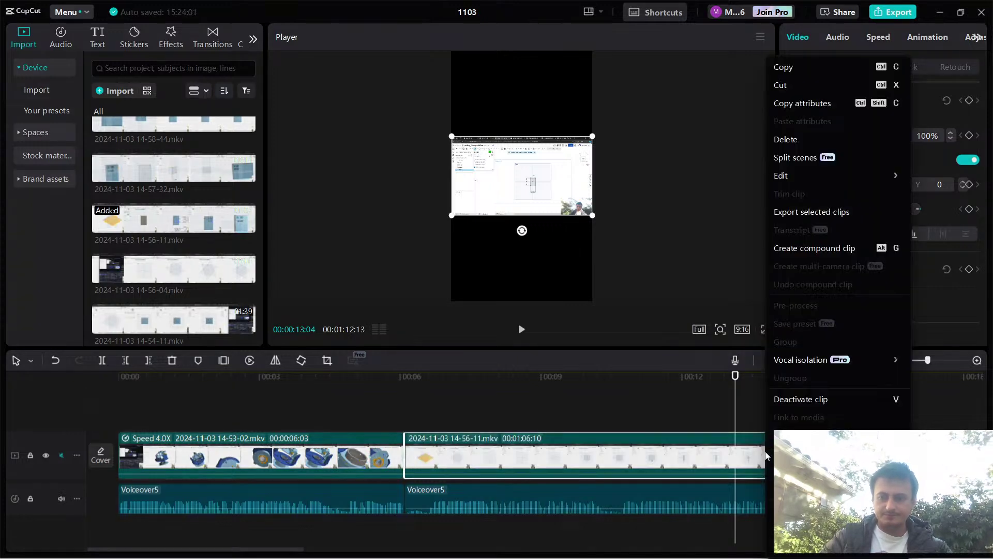
{"action": "left_click", "coordinate": [37, 362]}
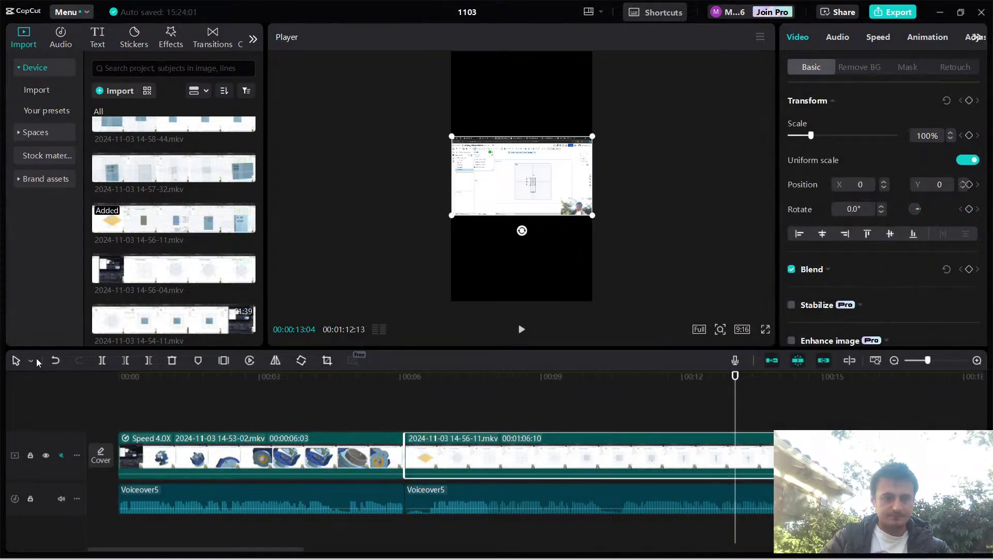
Try to shift the 14-56-11 clip together with the following voiceovers using Select rightward.
{"action": "left_click", "coordinate": [32, 361]}
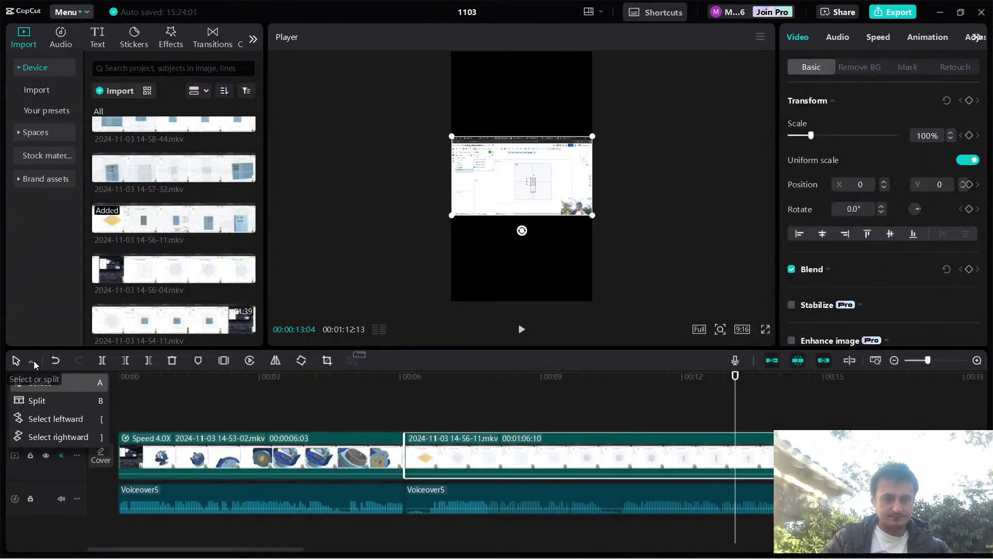
{"action": "left_click", "coordinate": [72, 429]}
{"action": "left_click", "coordinate": [446, 422]}
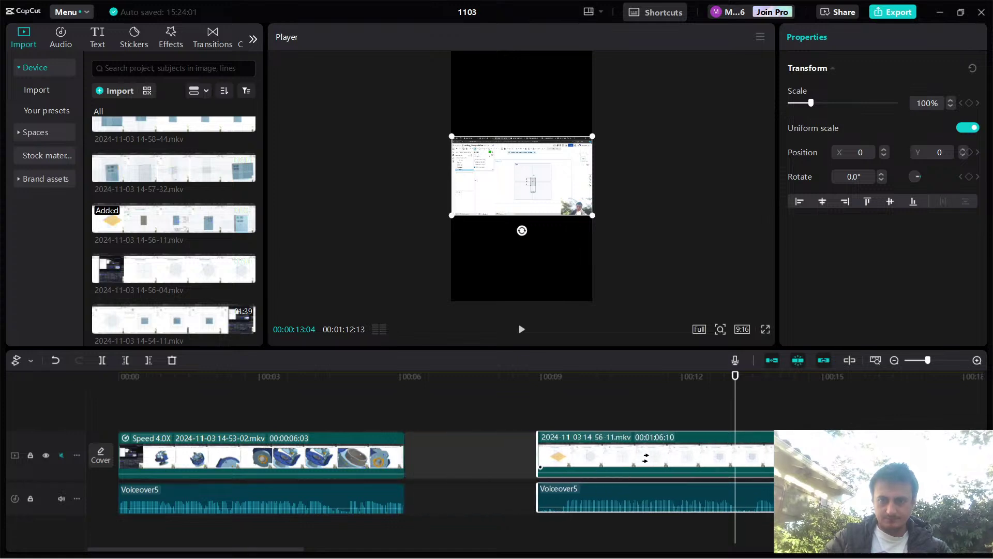
{"action": "key", "text": "super+Down"}
{"action": "left_click", "coordinate": [906, 89]}
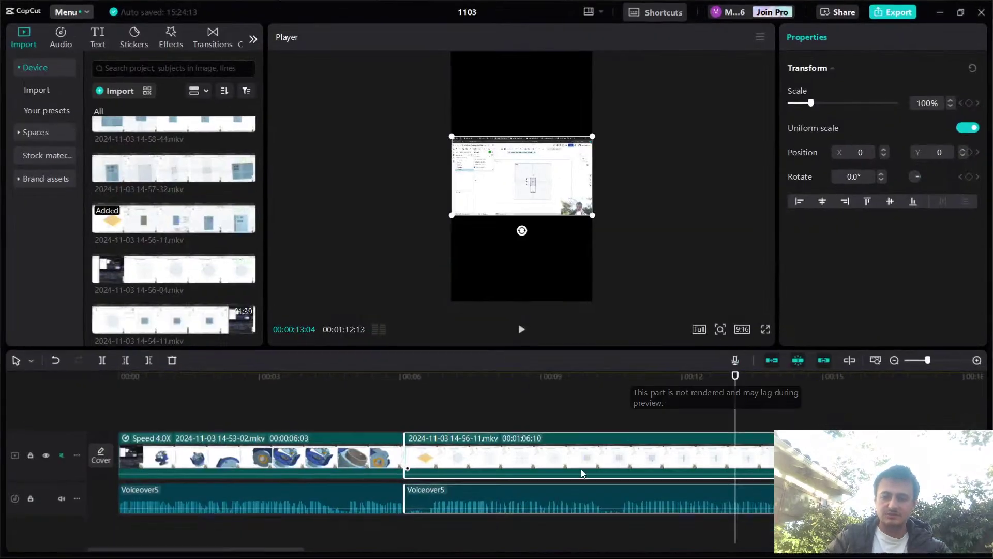
Select the 14-56-11 clip and play a short stretch of it over the second voiceover.
{"action": "left_click", "coordinate": [511, 399]}
{"action": "left_click", "coordinate": [470, 457]}
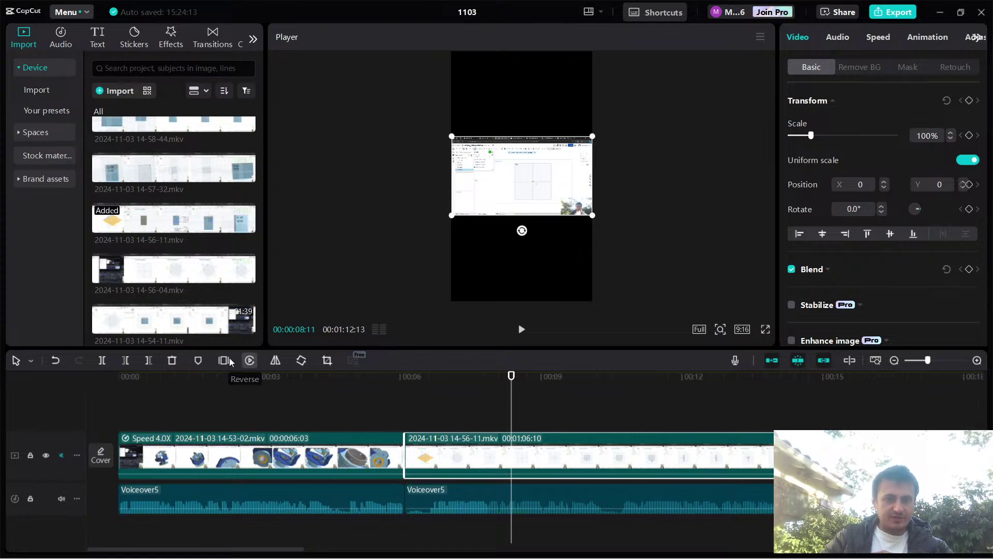
{"action": "key", "text": "space"}
{"action": "key", "text": "space"}
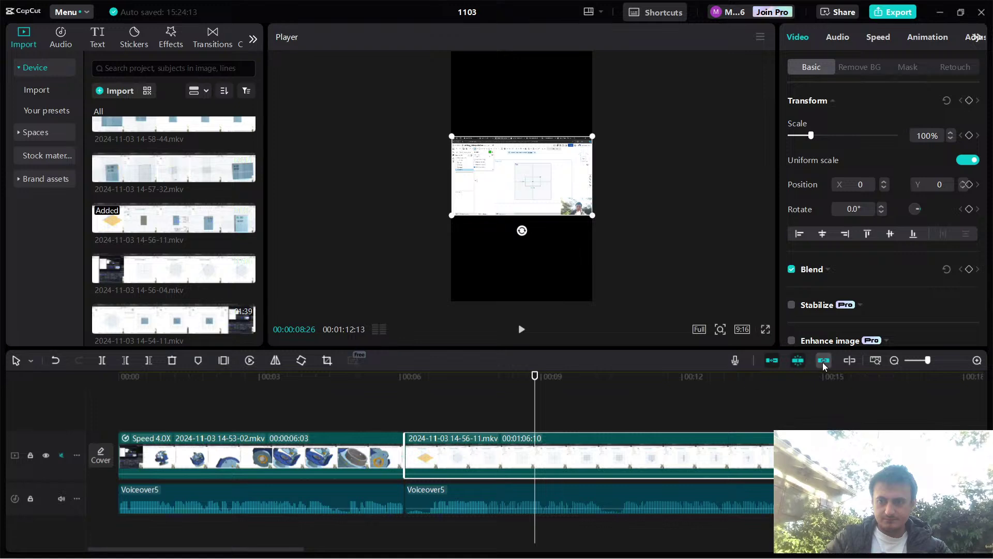
{"action": "left_click", "coordinate": [771, 360]}
{"action": "key", "text": "Delete"}
{"action": "scroll", "coordinate": [430, 456], "scroll_direction": "right", "scroll_amount": 5}
{"action": "left_click_drag", "start_coordinate": [174, 218], "coordinate": [660, 510]}
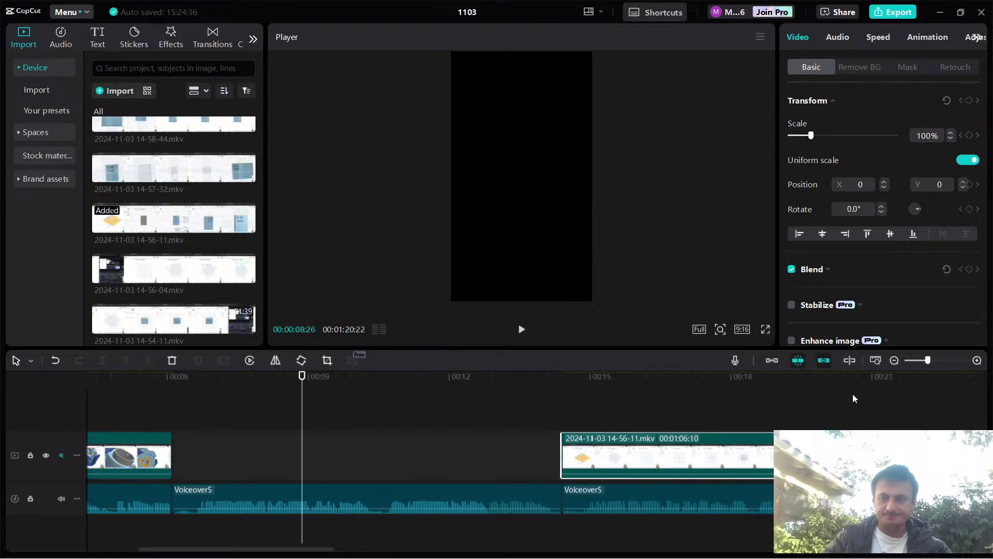
Try the main track magnet on, turn it off again, and return the 14-56-11 clip to the third voiceover's start on the main track.
{"action": "left_click", "coordinate": [777, 359]}
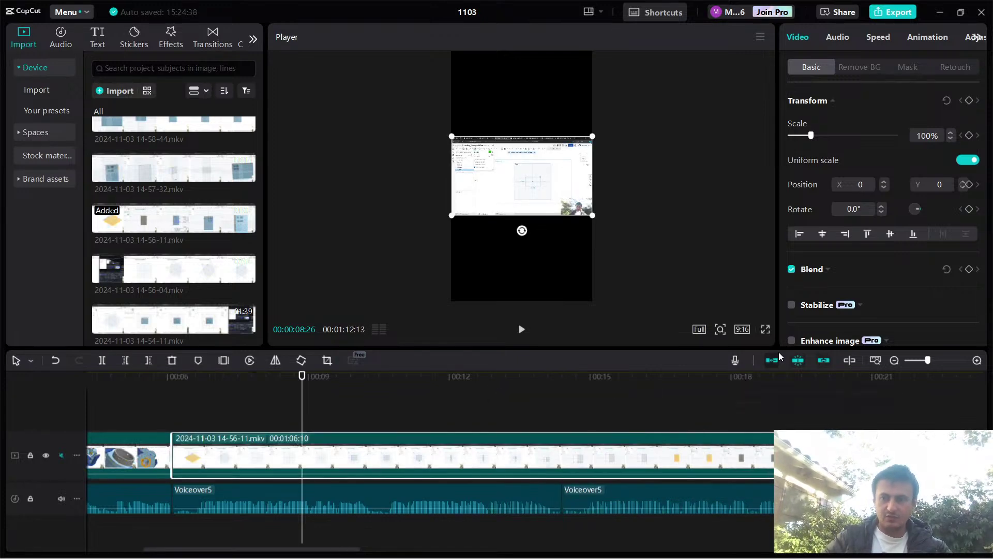
{"action": "left_click_drag", "start_coordinate": [223, 457], "coordinate": [646, 486]}
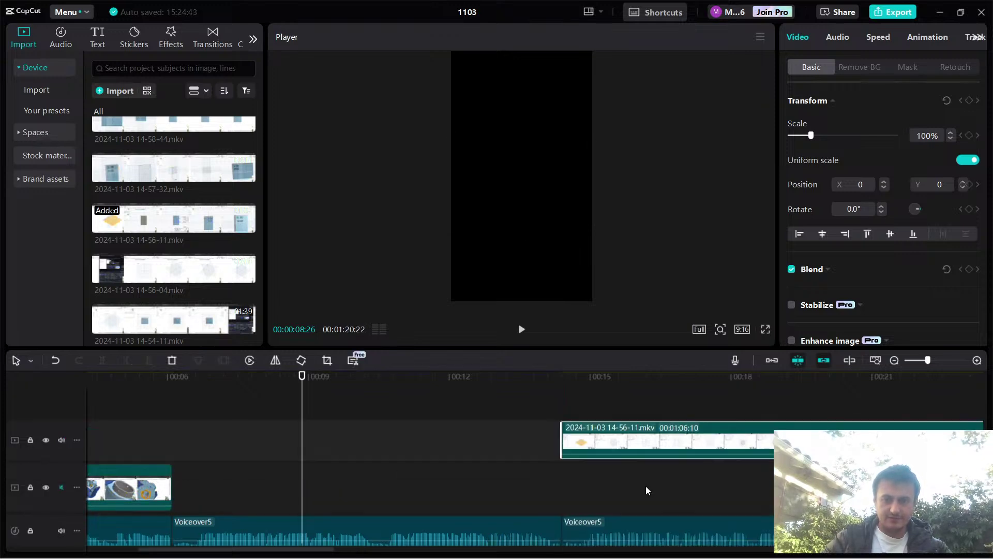
{"action": "left_click_drag", "start_coordinate": [591, 449], "coordinate": [593, 489]}
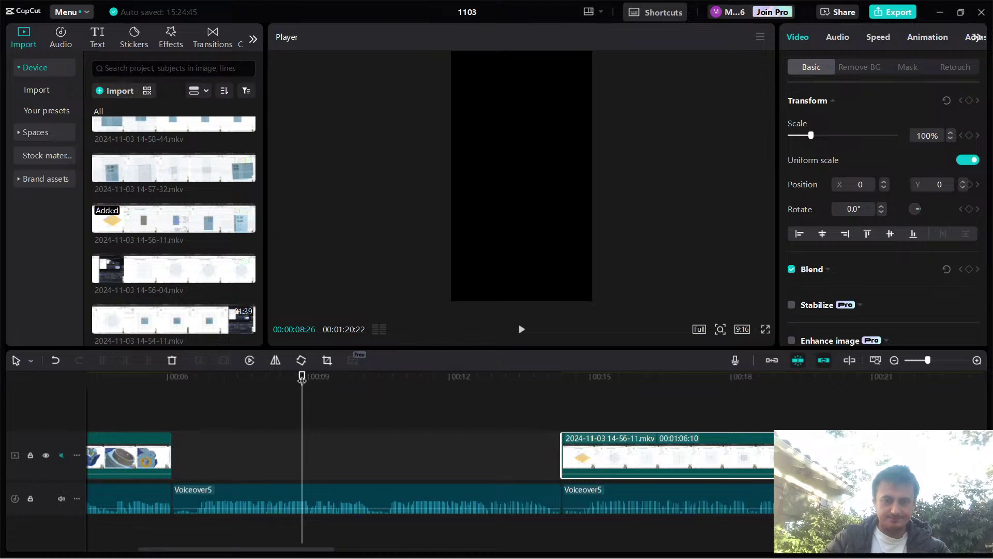
Play the 14-56-11 clip from the start of the third voiceover to find where the rectangle's face gets highlighted.
{"action": "left_click", "coordinate": [554, 385]}
{"action": "key", "text": "space"}
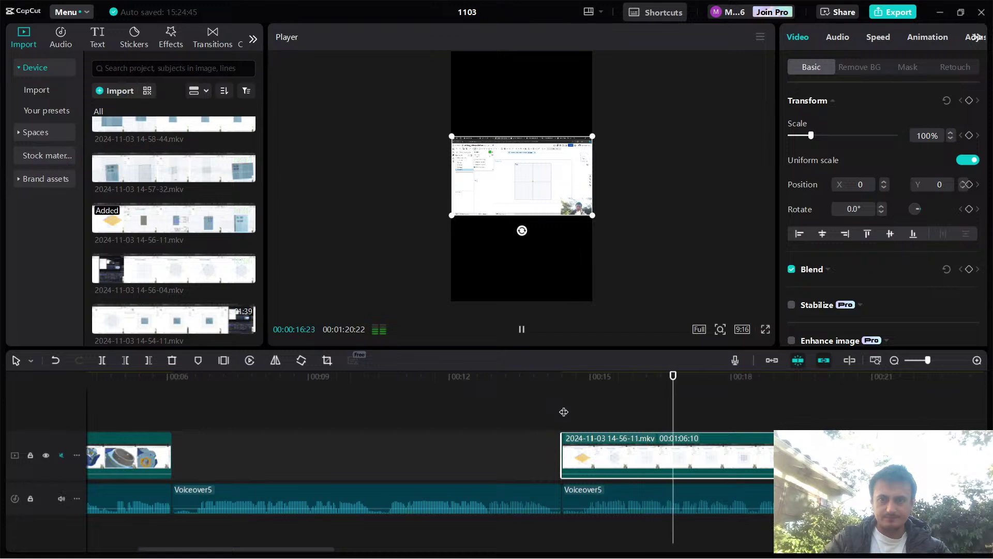
{"action": "left_click", "coordinate": [558, 385]}
{"action": "key", "text": "space"}
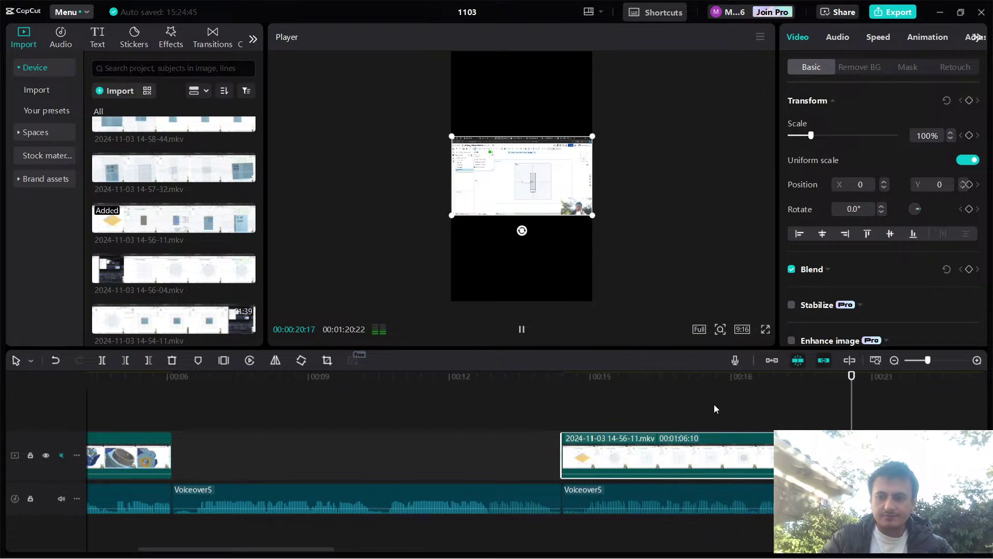
{"action": "scroll", "coordinate": [725, 402], "scroll_direction": "down", "scroll_amount": 2}
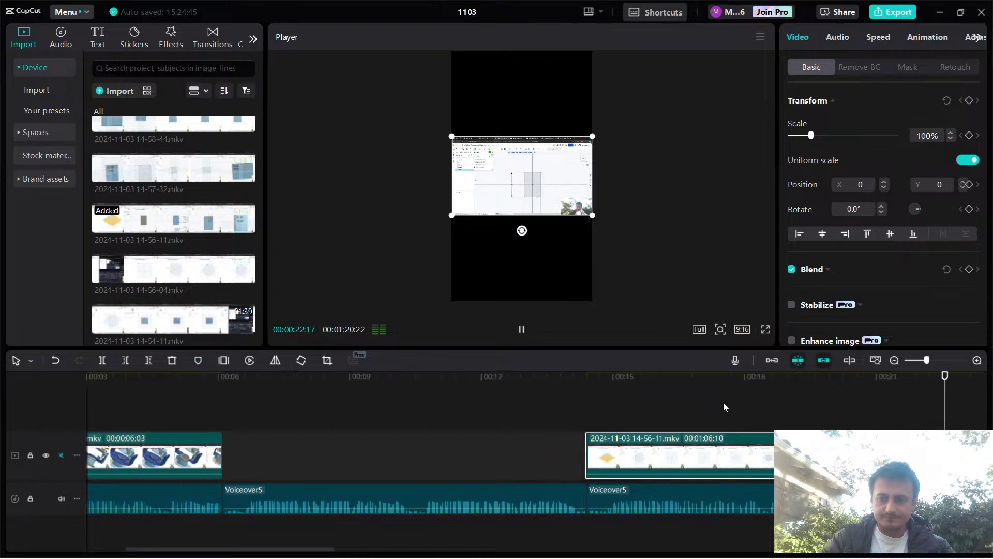
{"action": "key", "text": "space"}
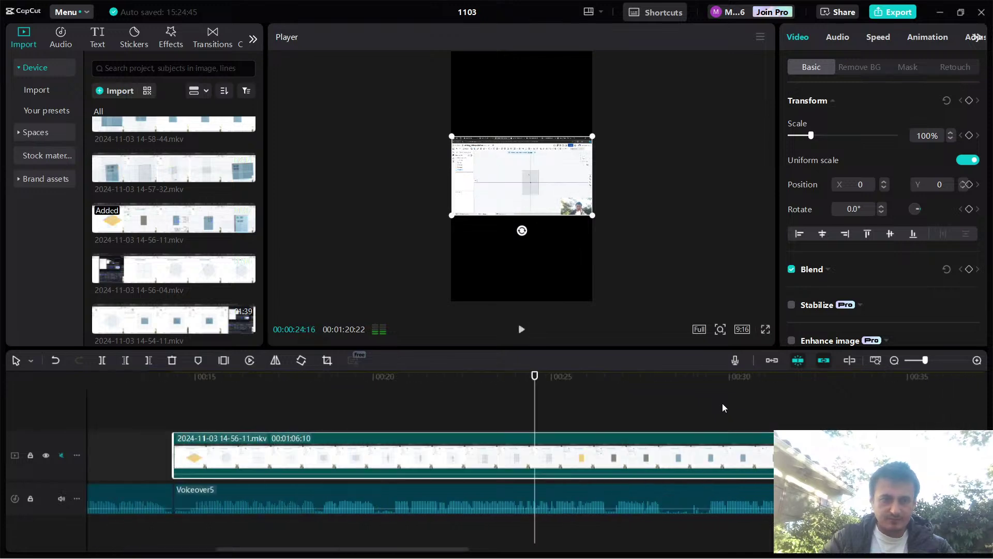
{"action": "key", "text": "space"}
{"action": "key", "text": "space"}
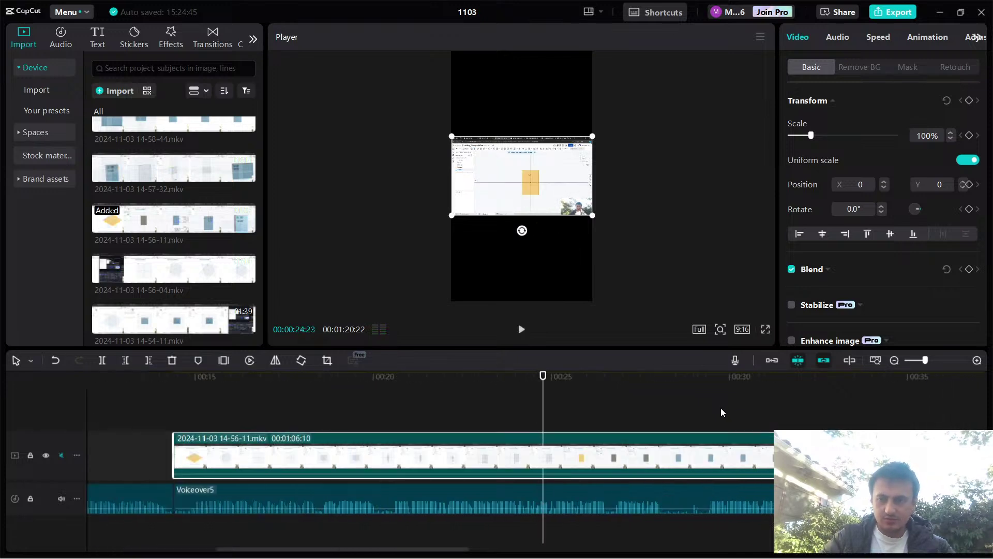
Replay the 14-56-11 clip from about 20 seconds and check the string_interp_script.md script against it.
{"action": "left_click", "coordinate": [874, 361]}
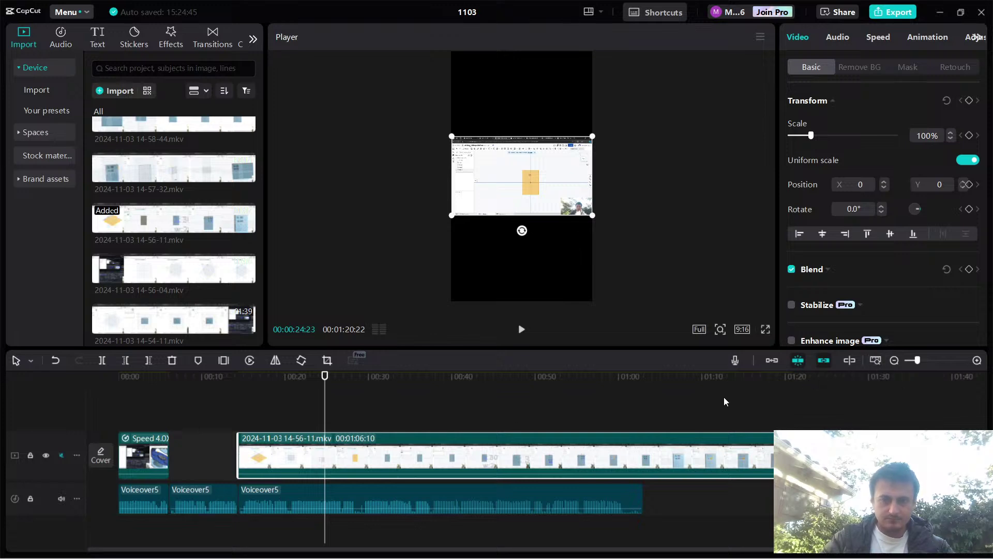
{"action": "right_click", "coordinate": [359, 444]}
{"action": "left_click", "coordinate": [314, 393]}
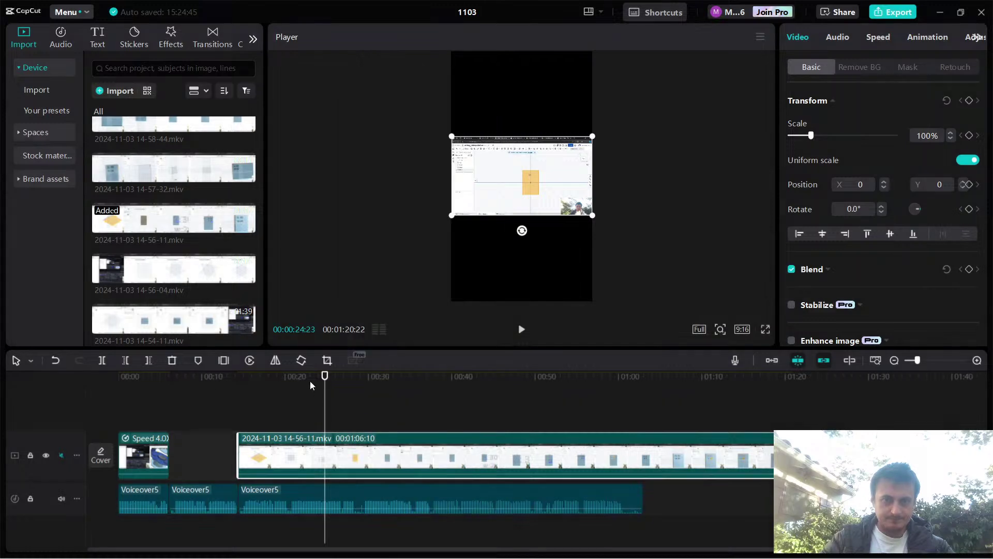
{"action": "left_click", "coordinate": [284, 381]}
{"action": "key", "text": "space"}
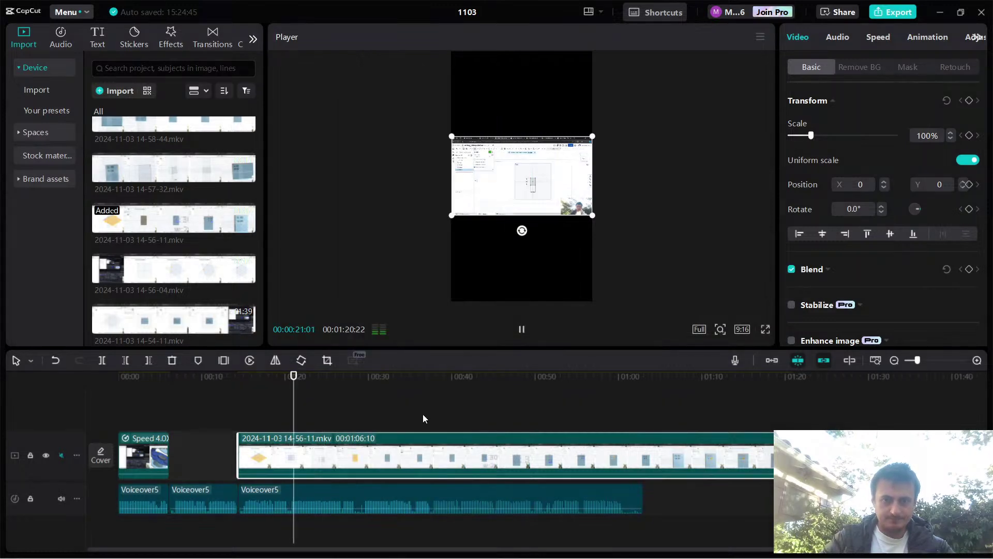
{"action": "key", "text": "alt+Tab"}
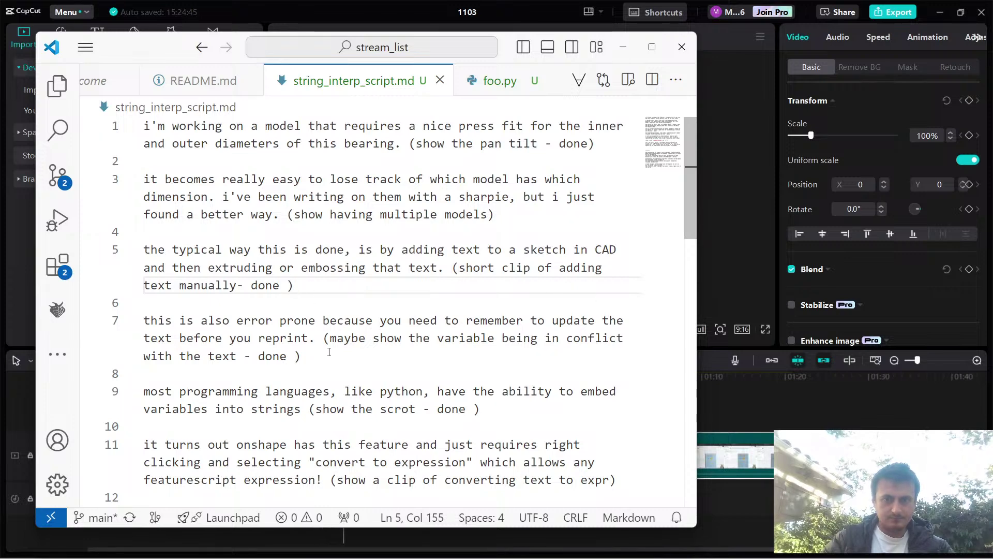
{"action": "left_click", "coordinate": [806, 402]}
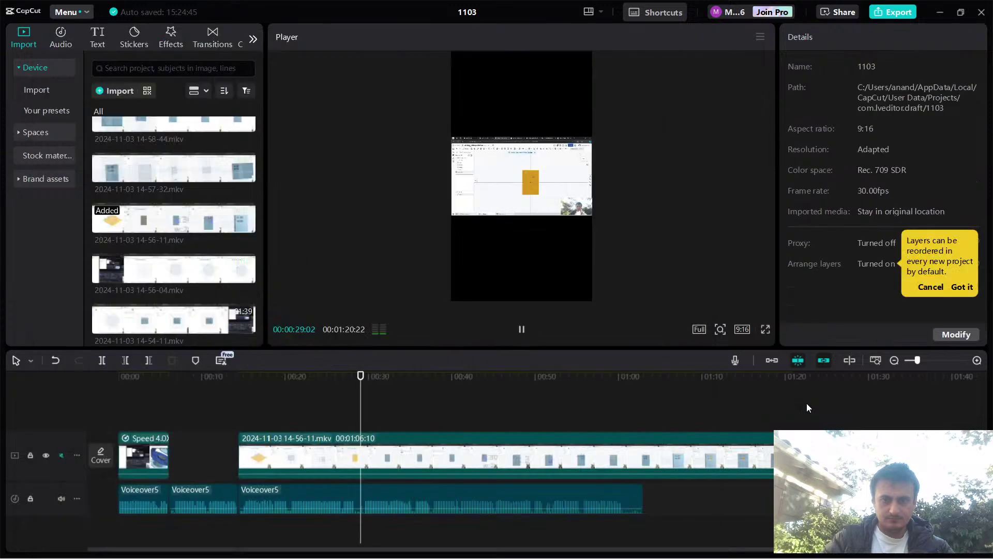
Enlarge the 14-56-11 clip to 222% at position X 0, Y 0, checking its framing in the full-screen preview.
{"action": "left_click_drag", "start_coordinate": [237, 401], "coordinate": [361, 396]}
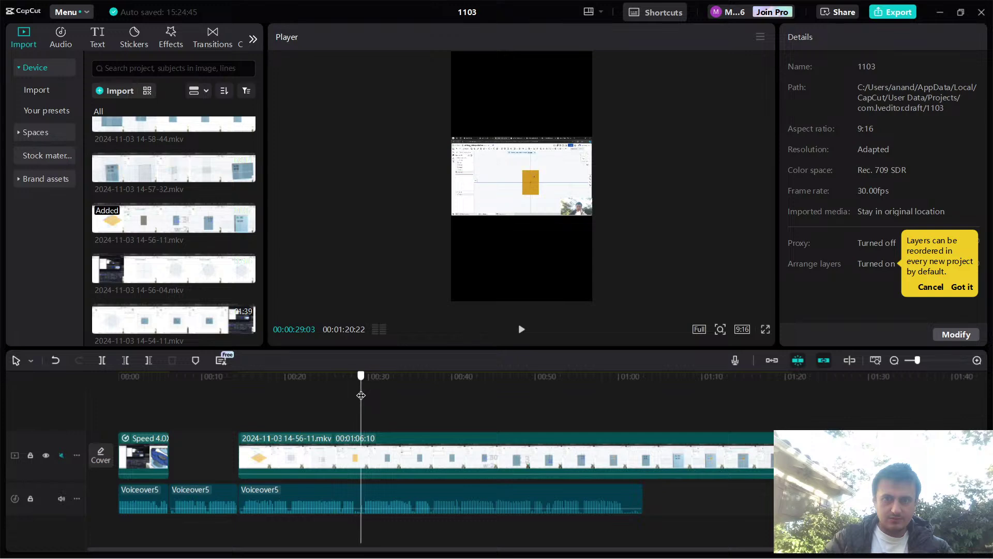
{"action": "left_click", "coordinate": [501, 182]}
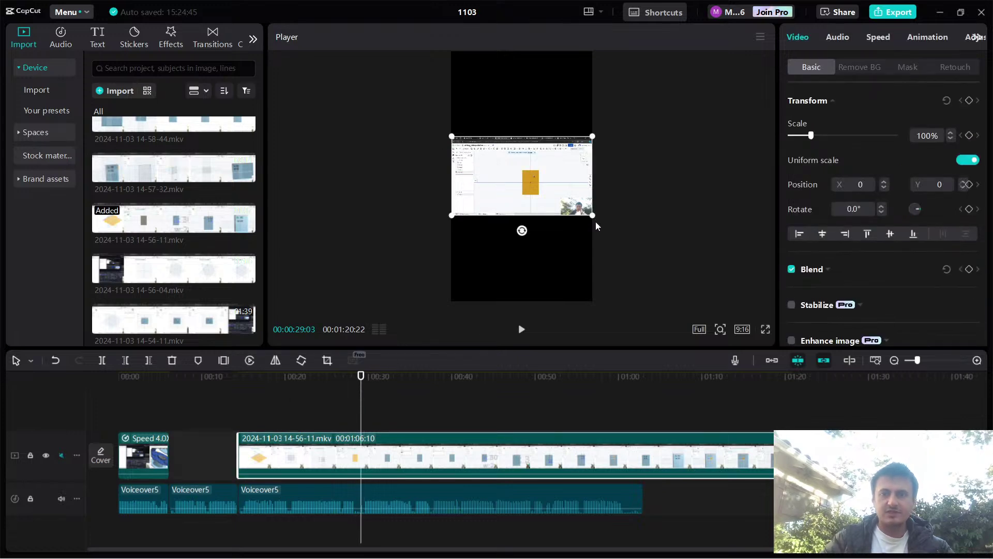
{"action": "left_click_drag", "start_coordinate": [593, 217], "coordinate": [686, 268]}
{"action": "mouse_move", "coordinate": [540, 209]}
{"action": "left_mouse_down"}
{"action": "mouse_move", "coordinate": [570, 216]}
{"action": "mouse_move", "coordinate": [558, 191]}
{"action": "mouse_move", "coordinate": [552, 210]}
{"action": "left_mouse_up"}
{"action": "left_click_drag", "start_coordinate": [548, 200], "coordinate": [542, 200]}
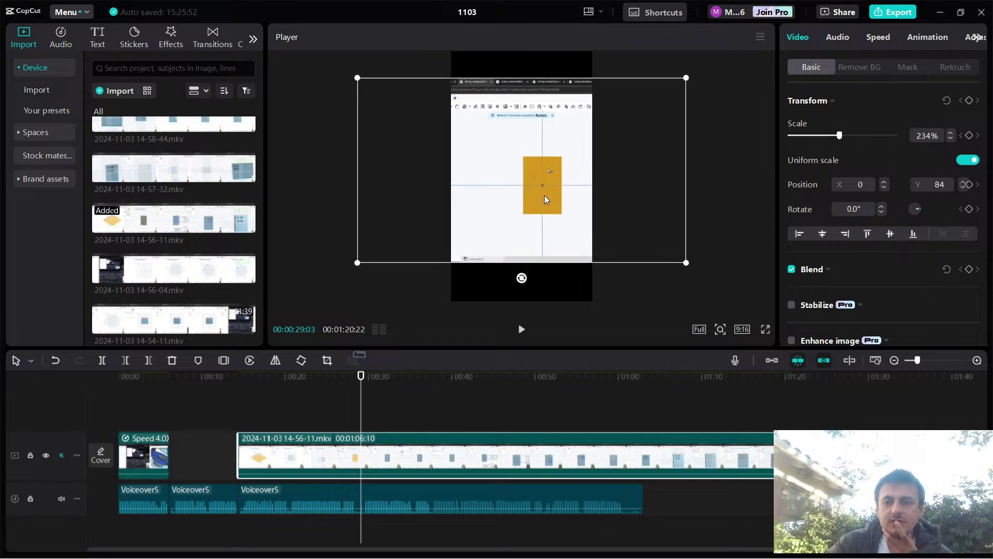
{"action": "left_click_drag", "start_coordinate": [687, 266], "coordinate": [667, 258]}
{"action": "left_click_drag", "start_coordinate": [535, 193], "coordinate": [533, 178]}
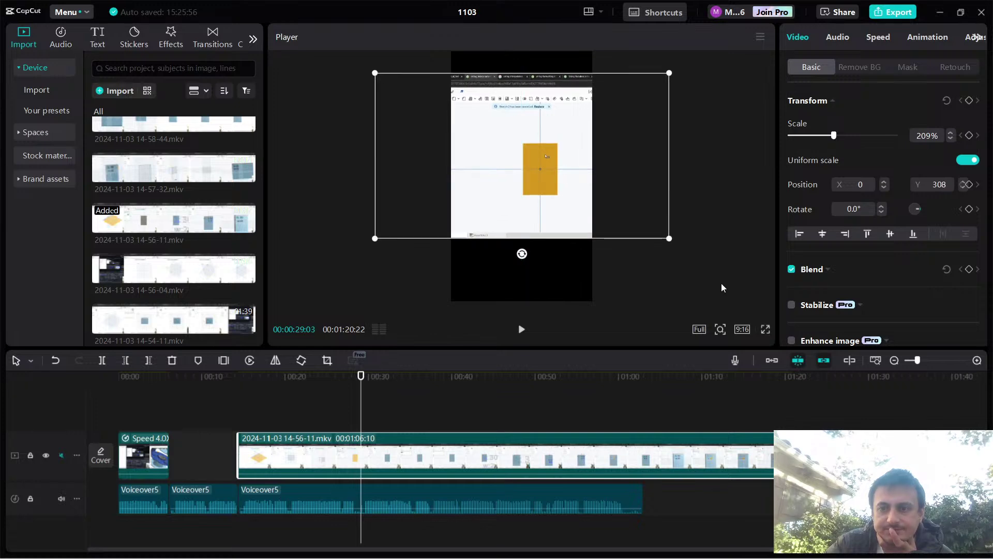
{"action": "left_click", "coordinate": [766, 330]}
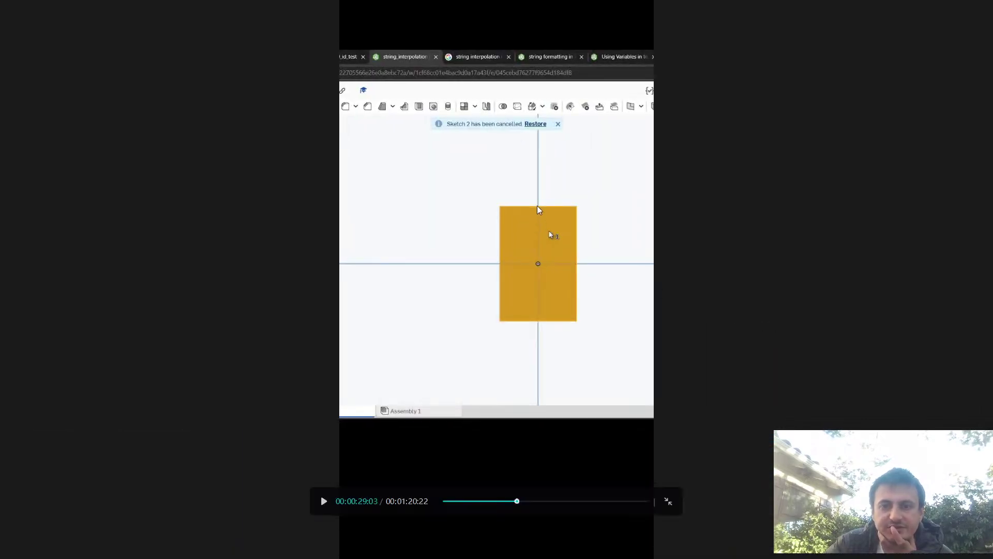
{"action": "key", "text": "Escape"}
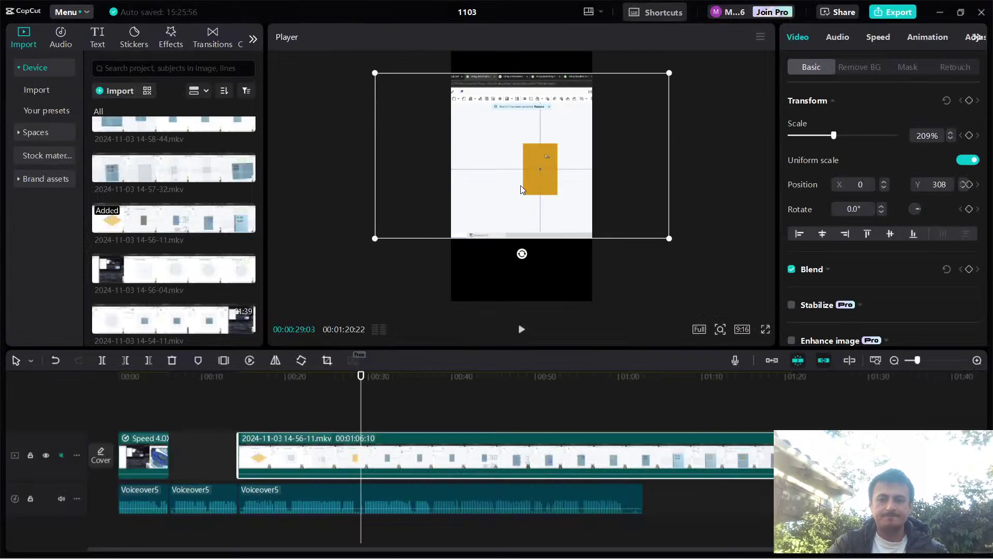
{"action": "left_click_drag", "start_coordinate": [669, 238], "coordinate": [678, 243]}
{"action": "mouse_move", "coordinate": [561, 198]}
{"action": "left_mouse_down"}
{"action": "mouse_move", "coordinate": [568, 184]}
{"action": "mouse_move", "coordinate": [568, 214]}
{"action": "mouse_move", "coordinate": [550, 213]}
{"action": "mouse_move", "coordinate": [566, 211]}
{"action": "mouse_move", "coordinate": [560, 216]}
{"action": "left_mouse_up"}
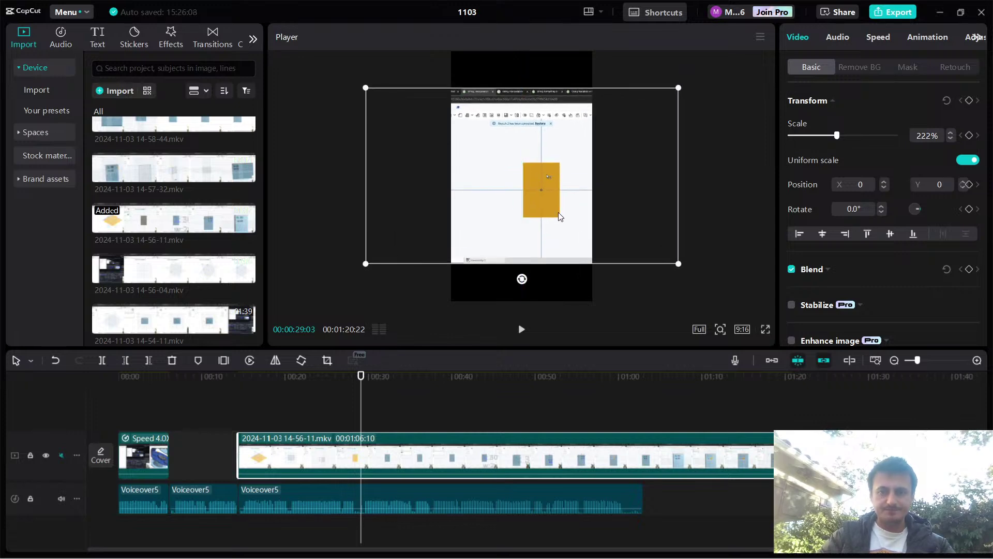
Split the 14-56-11 clip at 00:00:28:13, just before the face is highlighted, and delete the part before the cut.
{"action": "left_click", "coordinate": [254, 386]}
{"action": "key", "text": "space"}
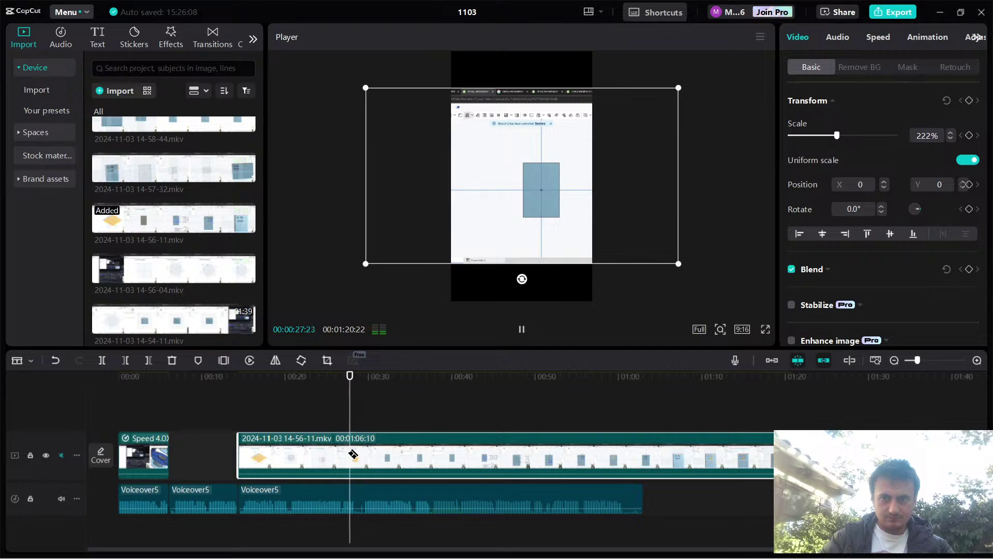
{"action": "key", "text": "space"}
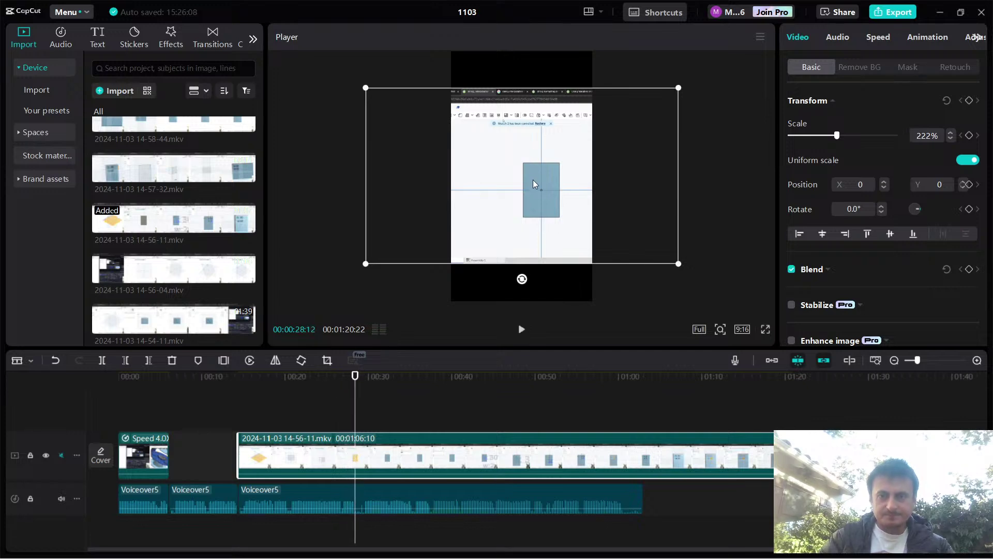
{"action": "key", "text": "space"}
{"action": "key", "text": "space"}
{"action": "key", "text": "space"}
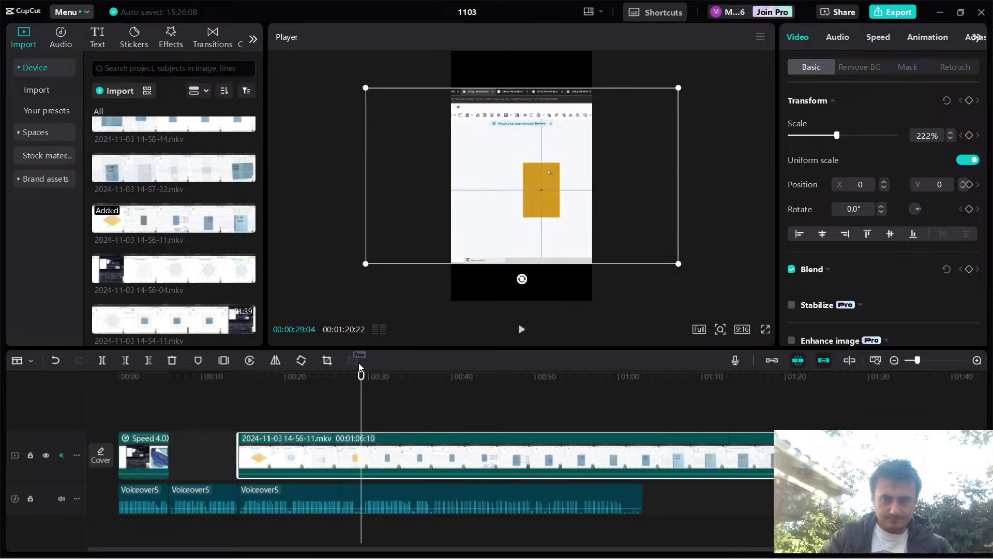
{"action": "left_click_drag", "start_coordinate": [361, 377], "coordinate": [356, 378]}
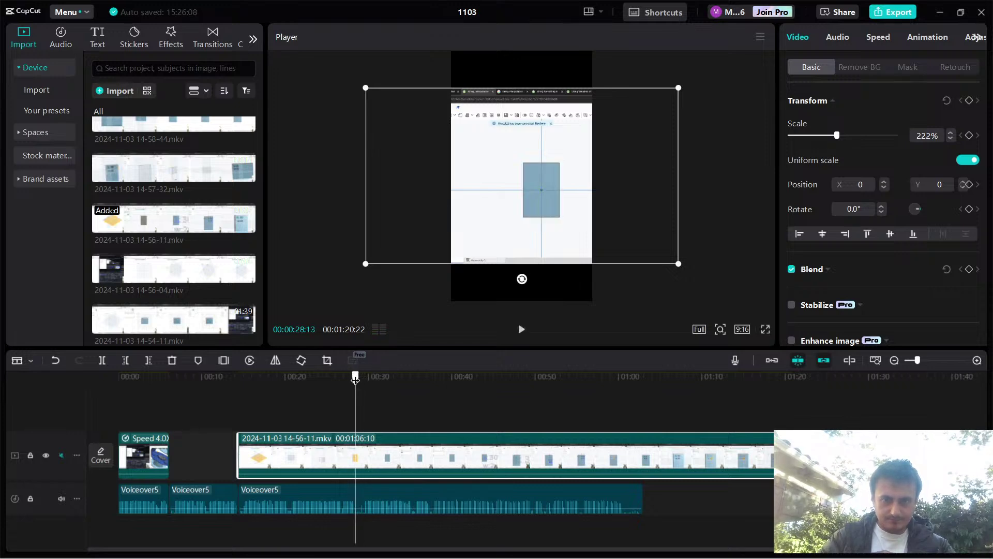
{"action": "left_click", "coordinate": [357, 454]}
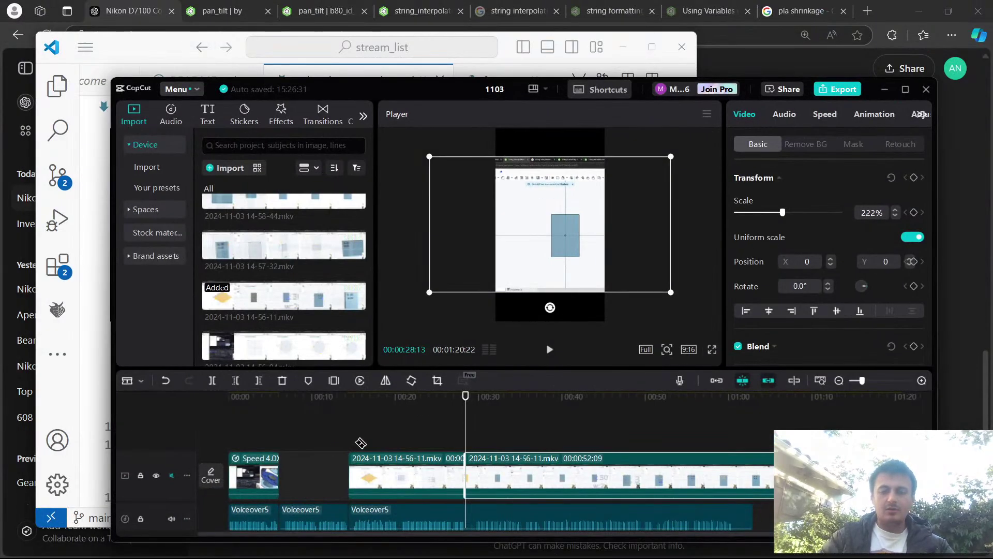
{"action": "left_click", "coordinate": [905, 89]}
{"action": "left_click", "coordinate": [296, 439]}
{"action": "key", "text": "Delete"}
Play the remaining 14-56-11 clip to the text entry box and split it at 00:00:33:13.
{"action": "key", "text": "space"}
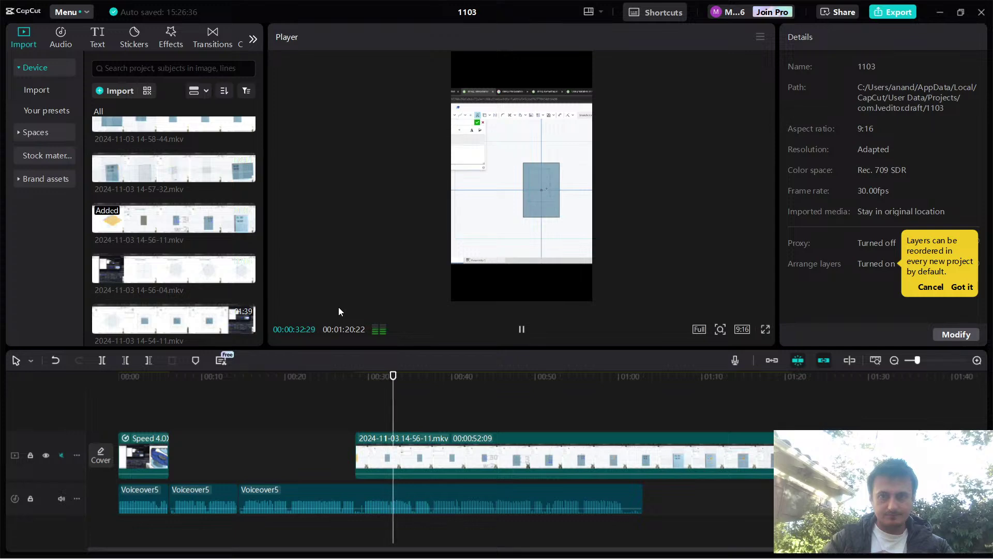
{"action": "key", "text": "space"}
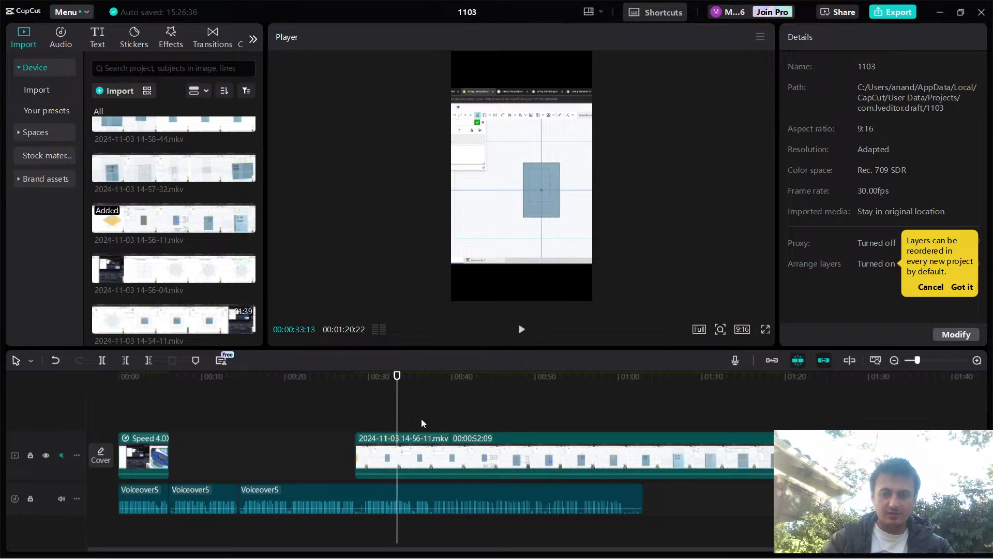
{"action": "left_click", "coordinate": [399, 451]}
{"action": "key", "text": "ctrl+b"}
{"action": "key", "text": "super+Down"}
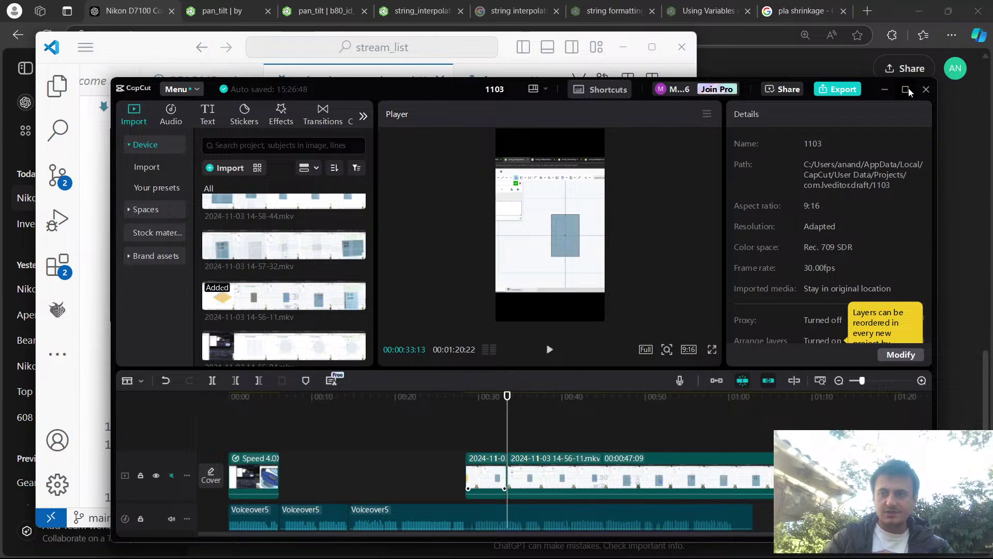
{"action": "key", "text": "super+Up"}
Reposition the second 14-56-11 piece to X 888 so the text box is in frame, and play it to check.
{"action": "left_click", "coordinate": [427, 448]}
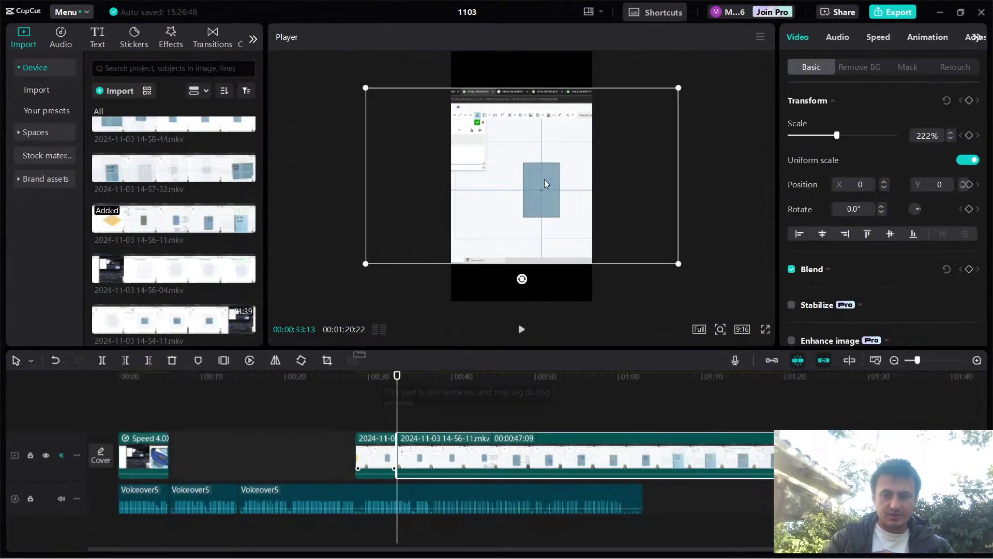
{"action": "left_click_drag", "start_coordinate": [551, 179], "coordinate": [604, 182]}
{"action": "key", "text": "space"}
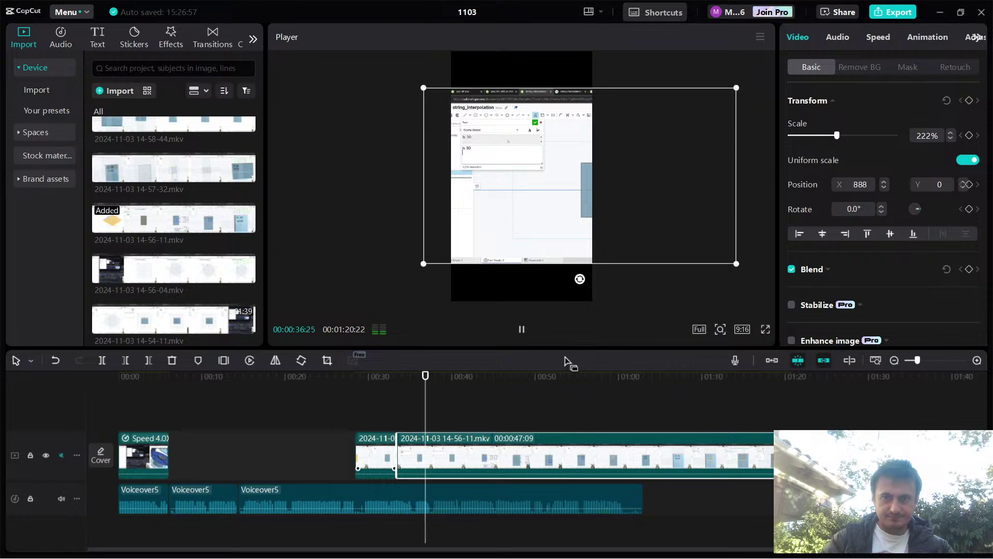
{"action": "key", "text": "space"}
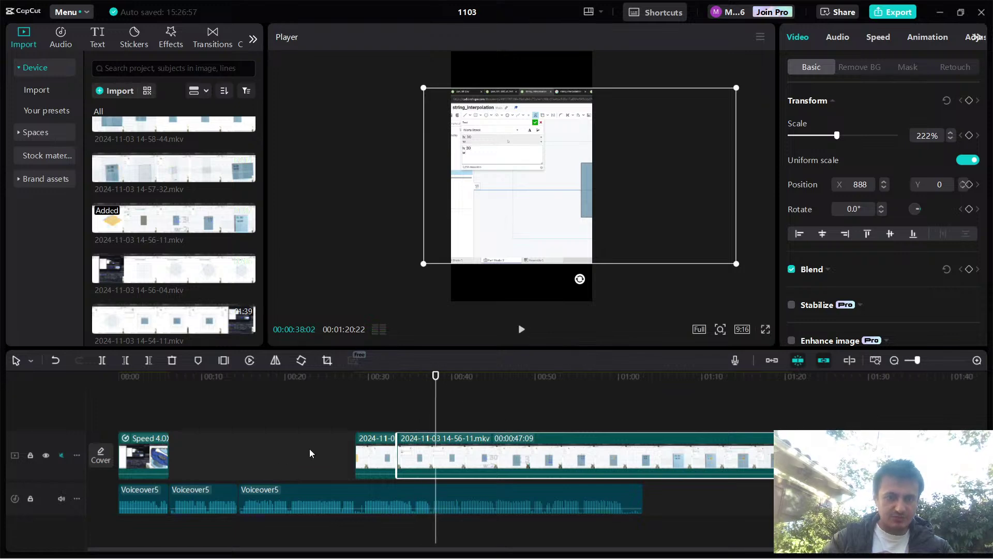
Move both 14-56-11 pieces end to end to the start of the third voiceover and scrub through them.
{"action": "left_click_drag", "start_coordinate": [369, 454], "coordinate": [251, 452]}
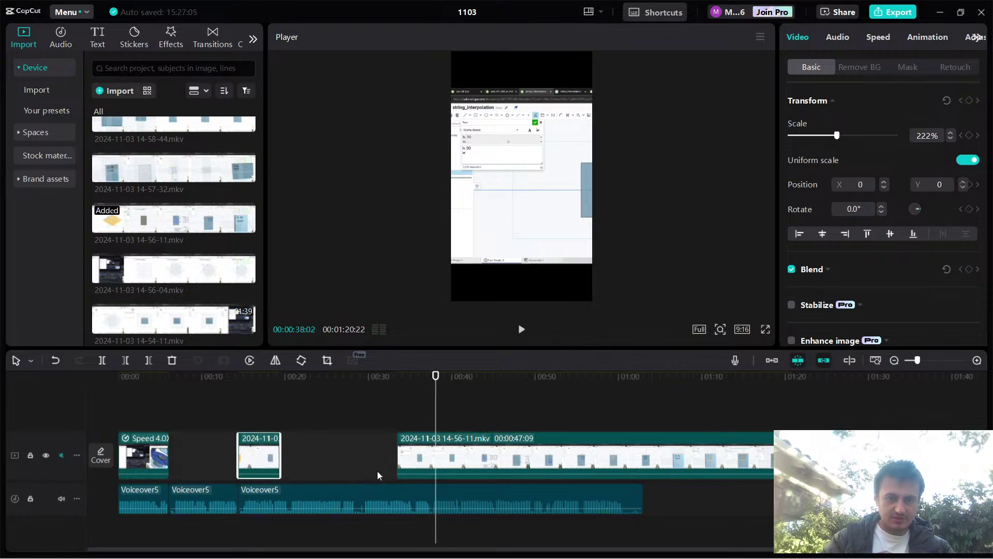
{"action": "left_click_drag", "start_coordinate": [436, 457], "coordinate": [318, 460]}
{"action": "left_click_drag", "start_coordinate": [434, 382], "coordinate": [551, 401]}
{"action": "left_click_drag", "start_coordinate": [465, 405], "coordinate": [336, 422]}
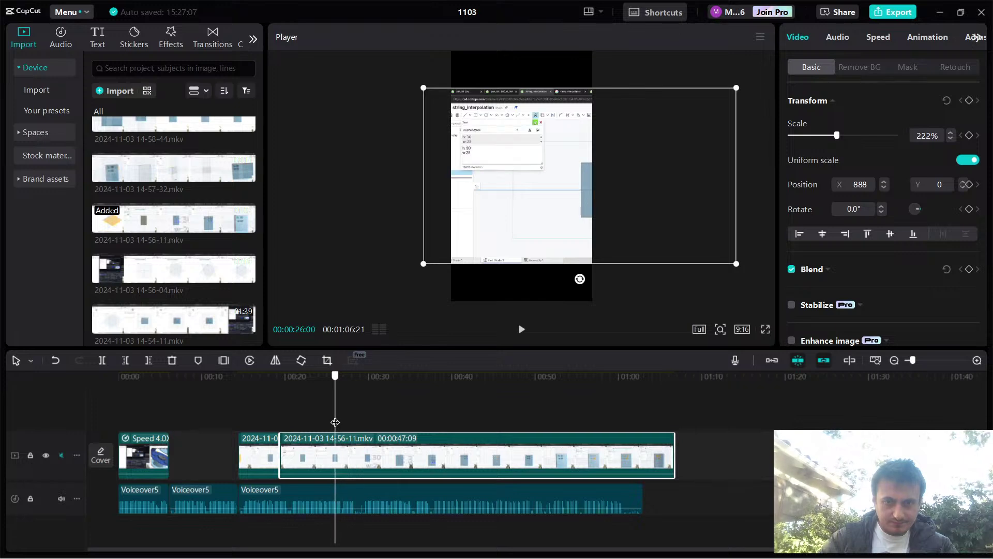
{"action": "left_click_drag", "start_coordinate": [336, 422], "coordinate": [590, 427]}
Split the third voiceover on the audio track at the pause around 28 seconds.
{"action": "key", "text": "b"}
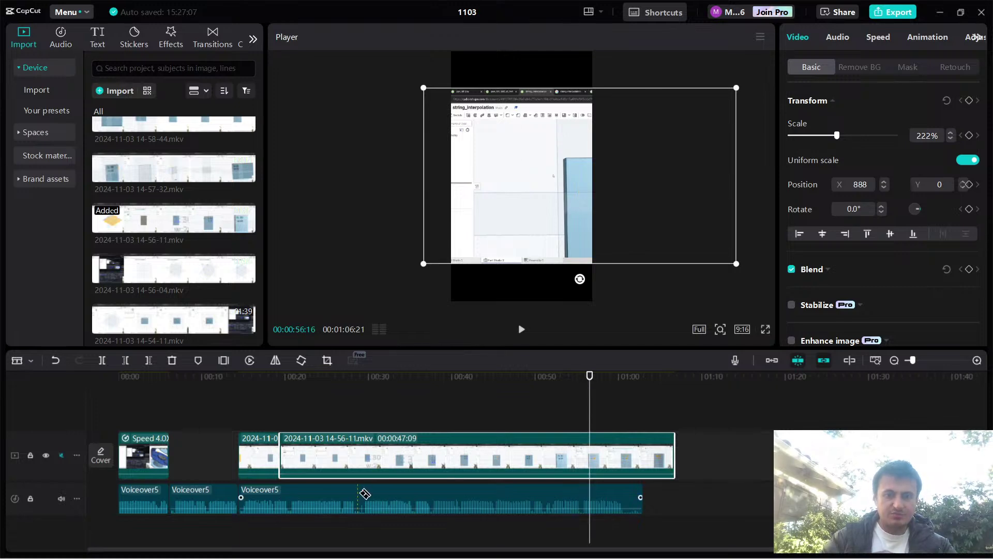
{"action": "left_click", "coordinate": [357, 494]}
{"action": "key", "text": "super+Down"}
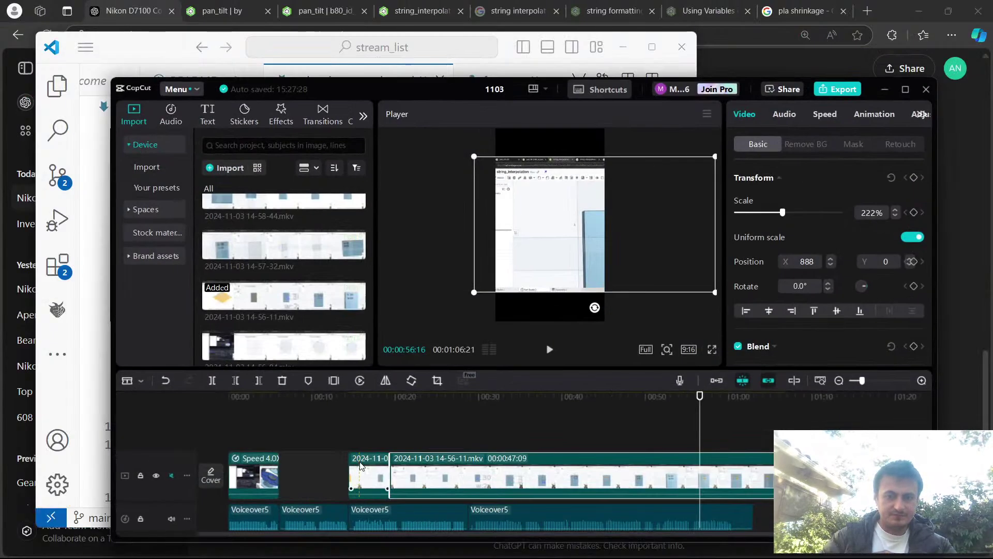
{"action": "left_click", "coordinate": [906, 89]}
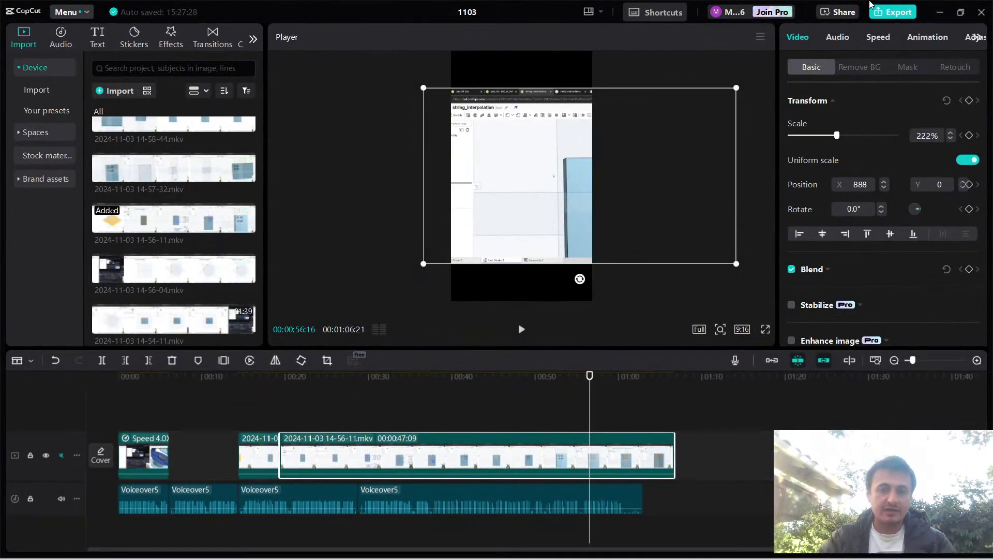
{"action": "key", "text": "super+Down"}
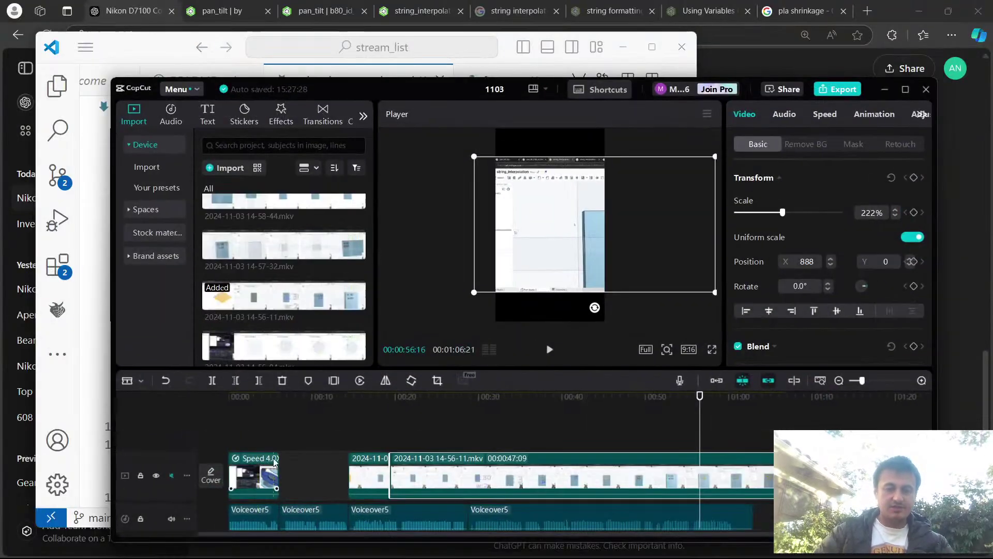
{"action": "left_click", "coordinate": [909, 92]}
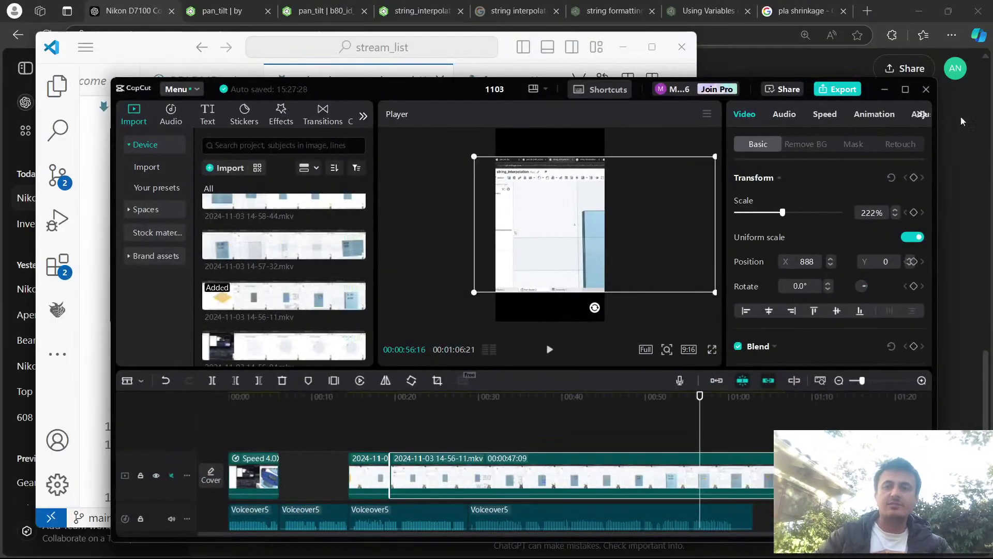
Maximize the CapCut editor window.
{"action": "left_click", "coordinate": [910, 91]}
{"action": "left_click", "coordinate": [359, 235]}
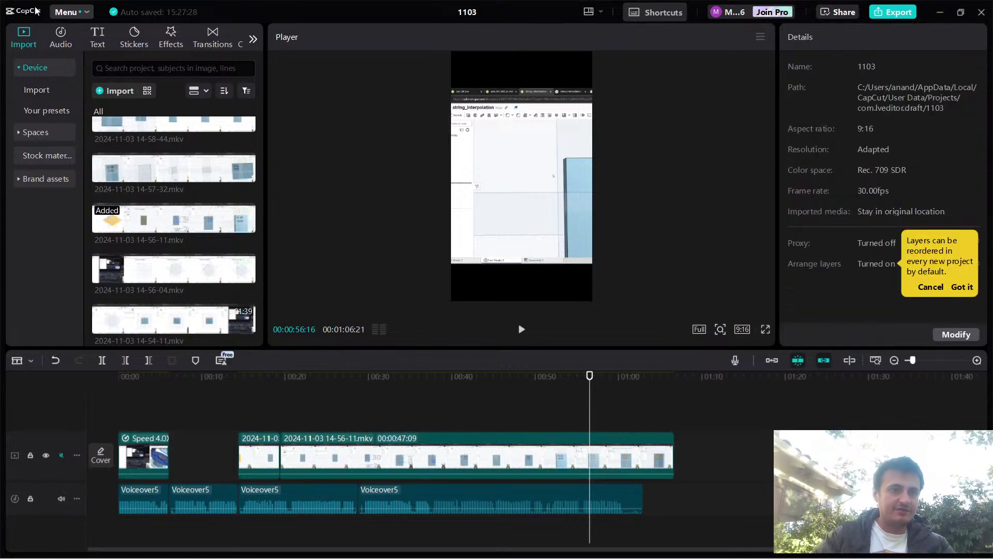
{"action": "left_click", "coordinate": [64, 11]}
{"action": "left_click", "coordinate": [113, 133]}
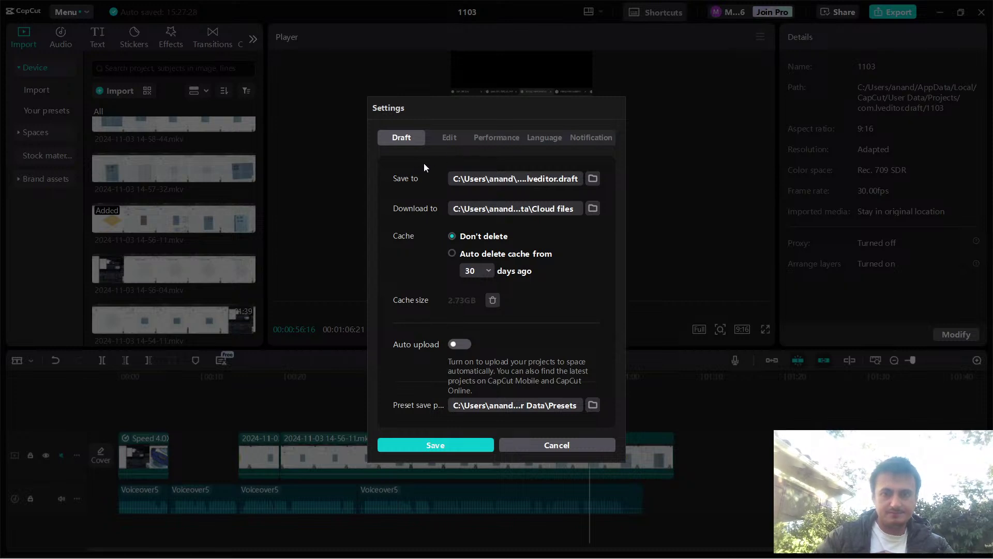
{"action": "key", "text": "Escape"}
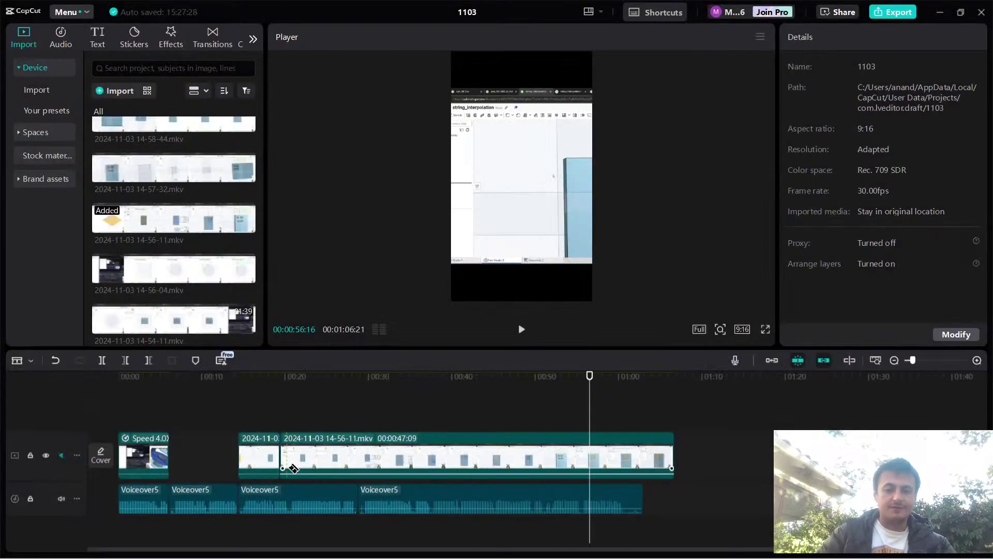
Play both 14-56-11 pieces from the start of the third voiceover and split the second piece at 00:00:21:03.
{"action": "left_click", "coordinate": [268, 446]}
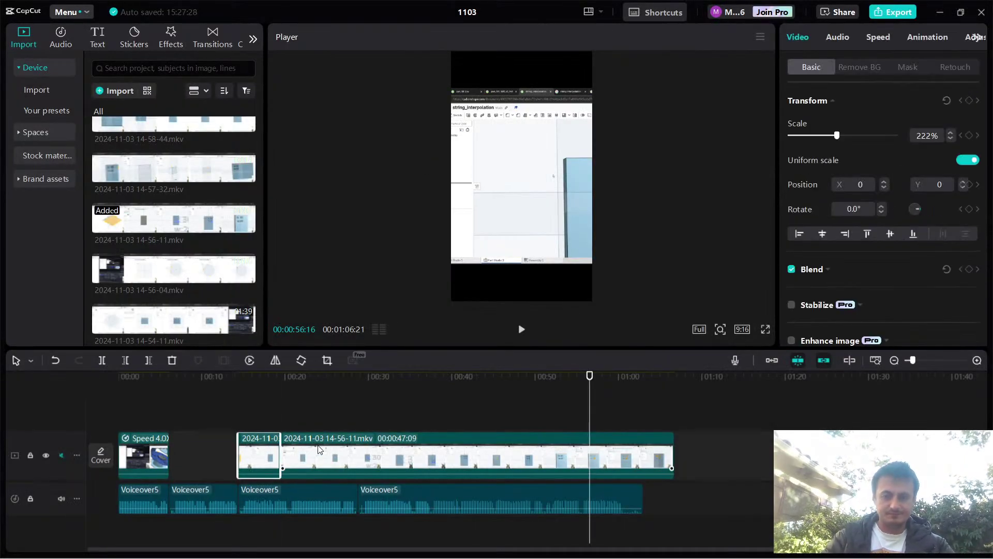
{"action": "left_click", "coordinate": [319, 449]}
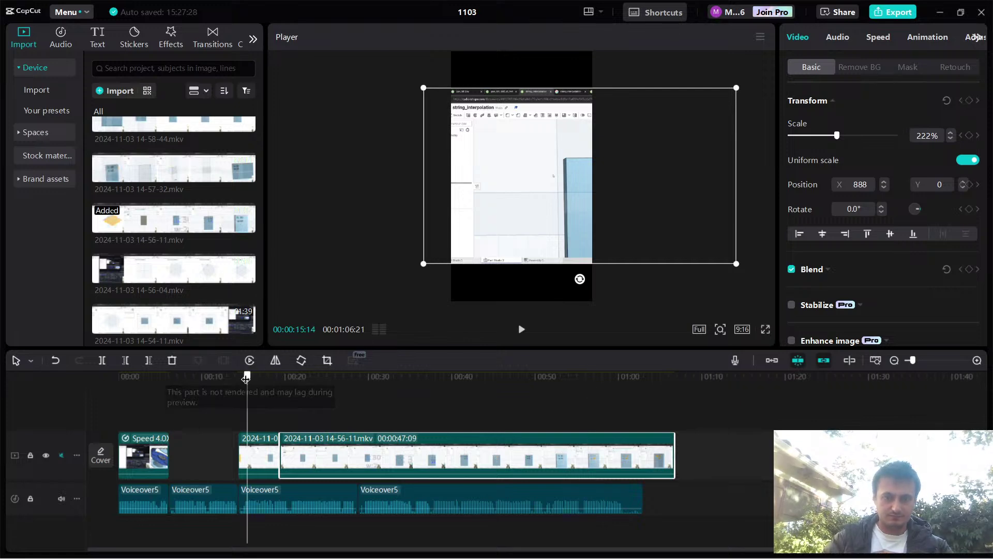
{"action": "left_click", "coordinate": [241, 373]}
{"action": "key", "text": "space"}
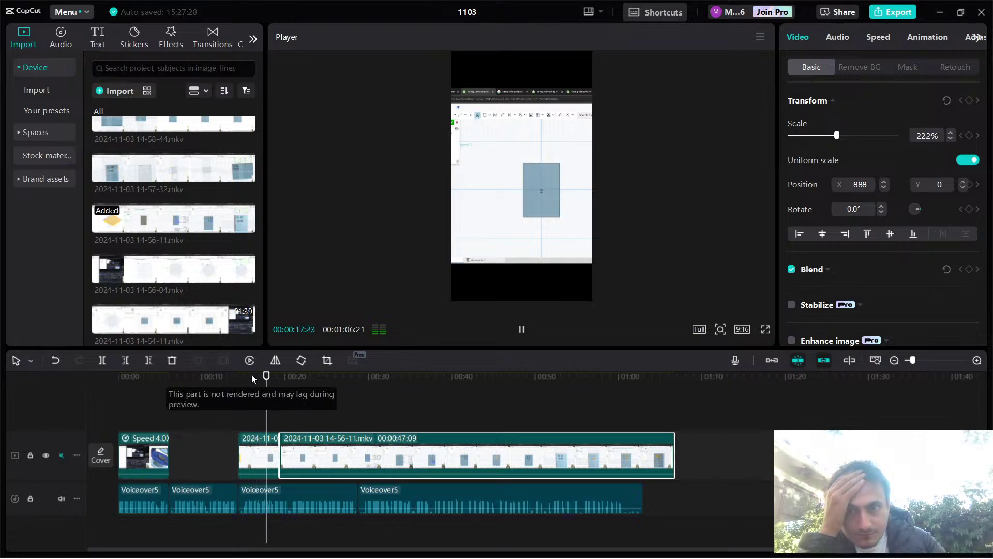
{"action": "key", "text": "space"}
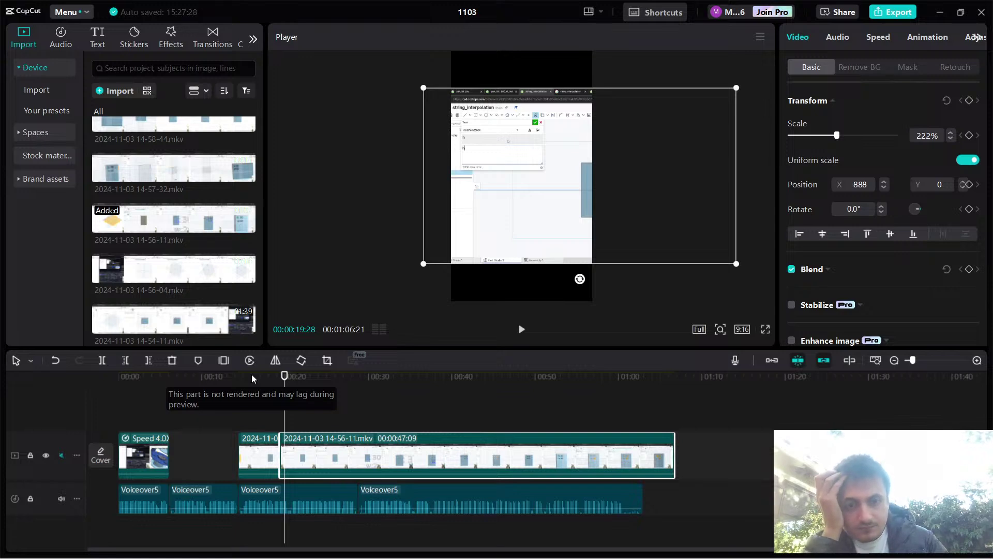
{"action": "key", "text": "space"}
{"action": "key", "text": "space"}
Undo the recent splits, moves and repositioning until the 14-56-11 footage is a single 00:00:52:09 clip again.
{"action": "key", "text": "ctrl+z"}
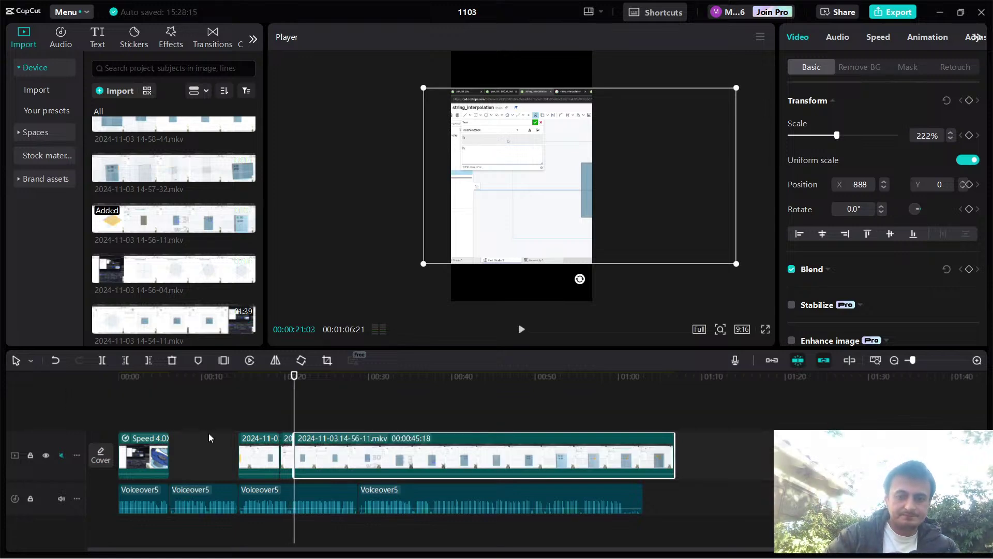
{"action": "key", "text": "ctrl+z"}
{"action": "key", "text": "ctrl+z"}
{"action": "key", "text": "ctrl+z"}
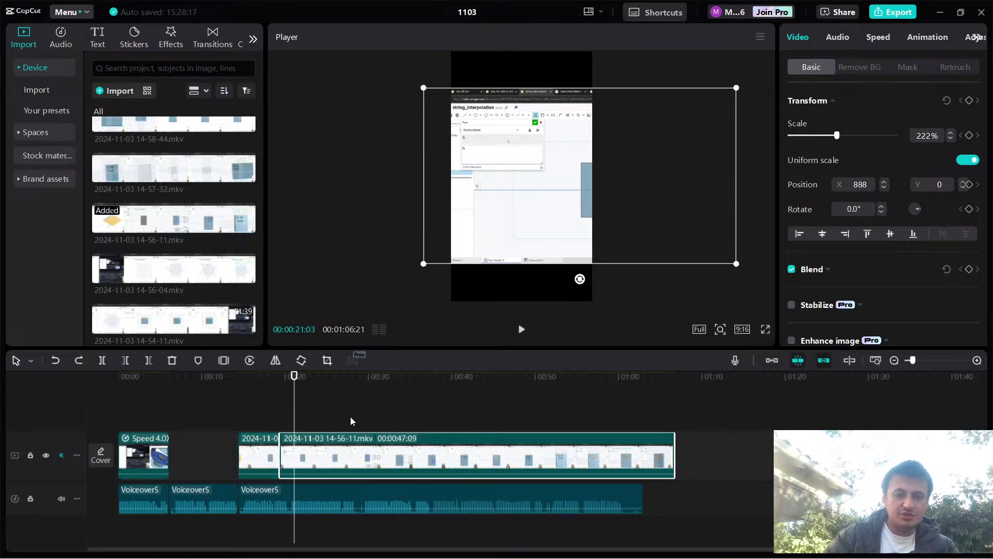
{"action": "key", "text": "ctrl+z"}
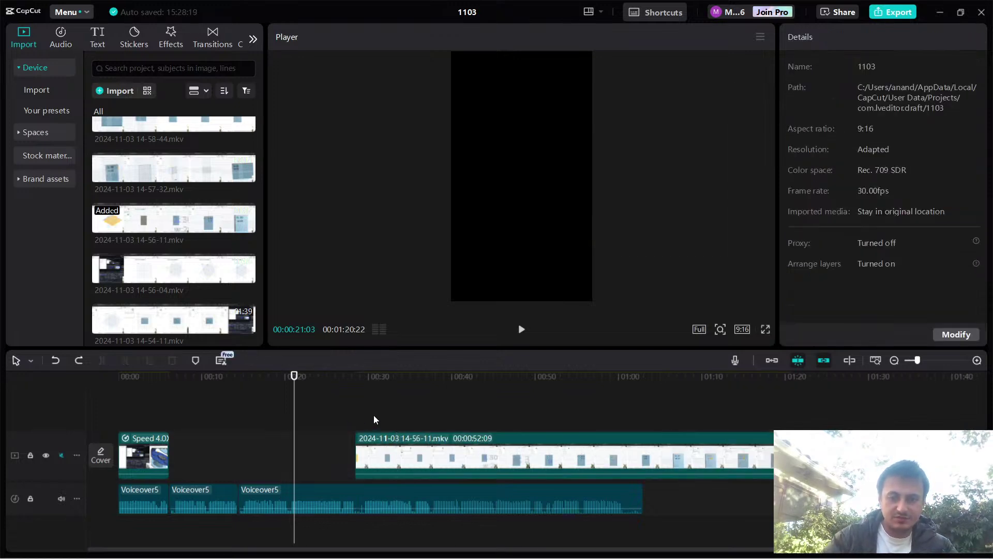
Move the single 14-56-11 clip to the start of the third voiceover and split that voiceover at 00:00:29:03.
{"action": "left_click_drag", "start_coordinate": [447, 456], "coordinate": [336, 463]}
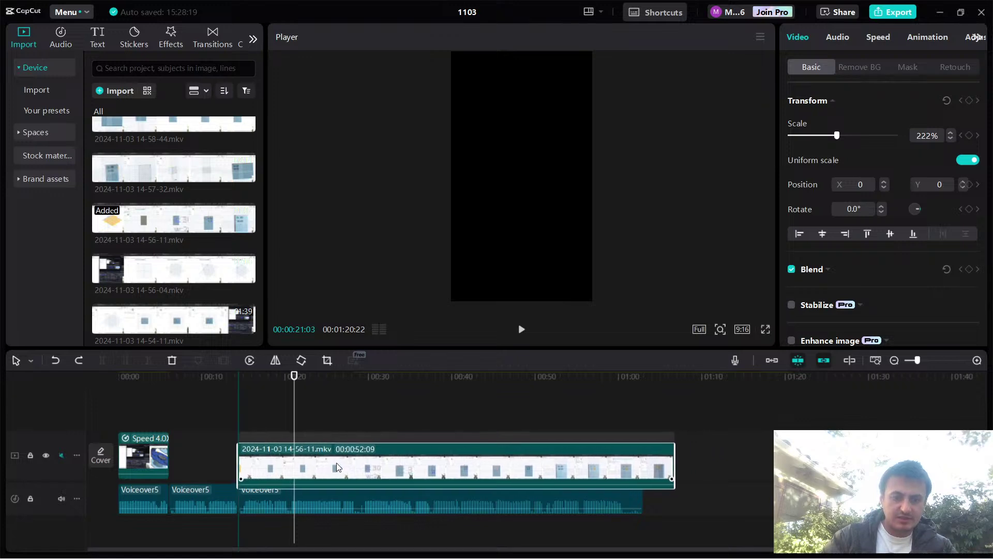
{"action": "left_click", "coordinate": [360, 498]}
{"action": "left_click", "coordinate": [361, 377]}
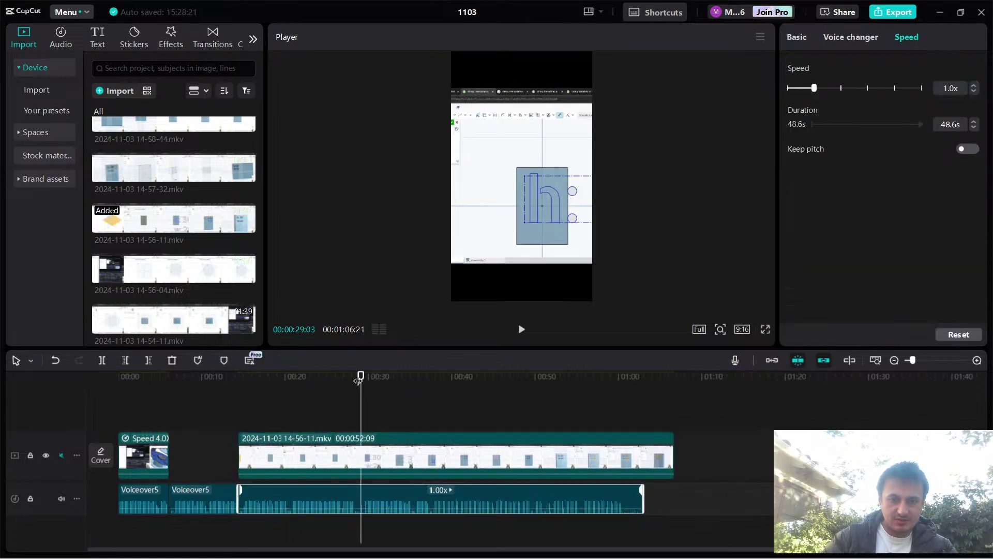
{"action": "key", "text": "ctrl+b"}
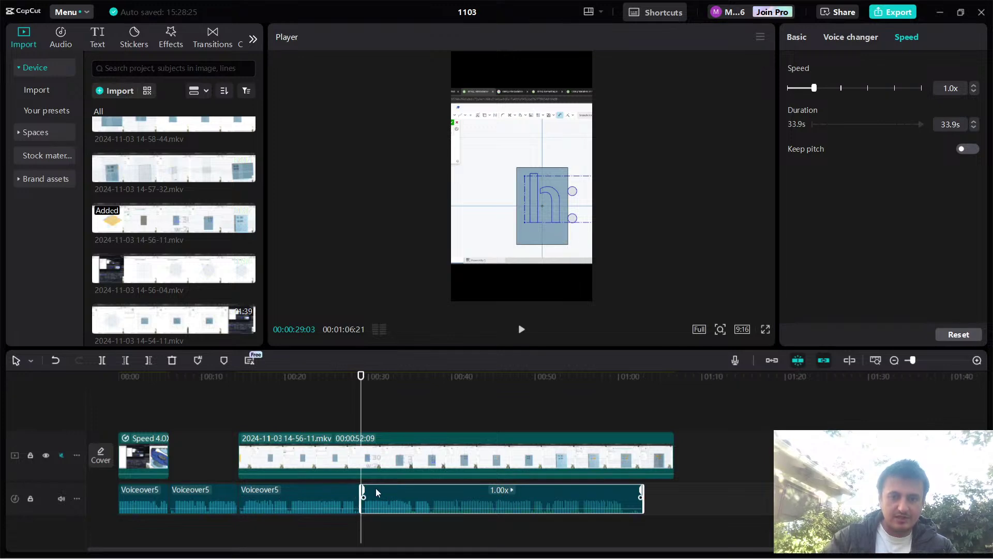
Set the 14-56-11 clip's duration to 14.7s to match the shortened third voiceover piece.
{"action": "left_click", "coordinate": [336, 490]}
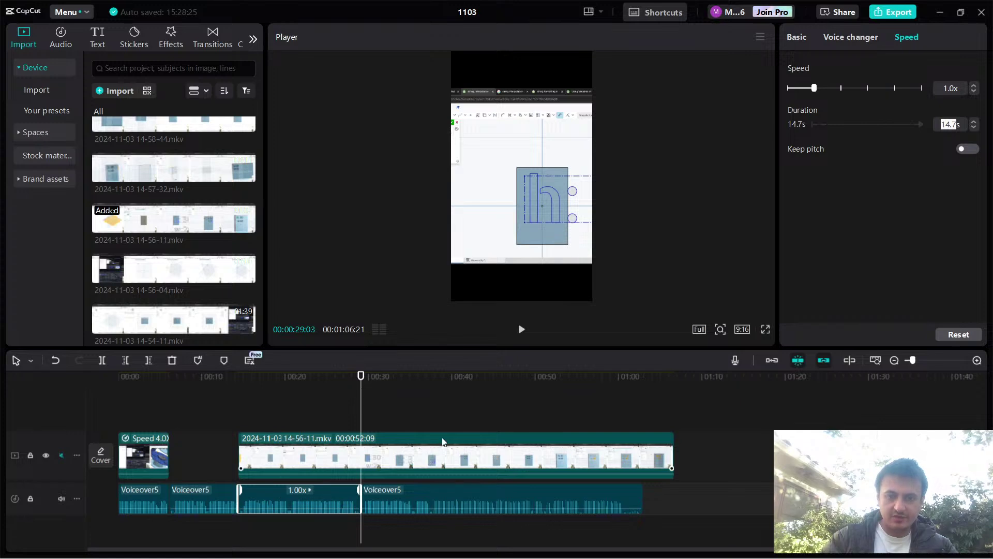
{"action": "left_click", "coordinate": [486, 450]}
{"action": "left_click", "coordinate": [883, 38]}
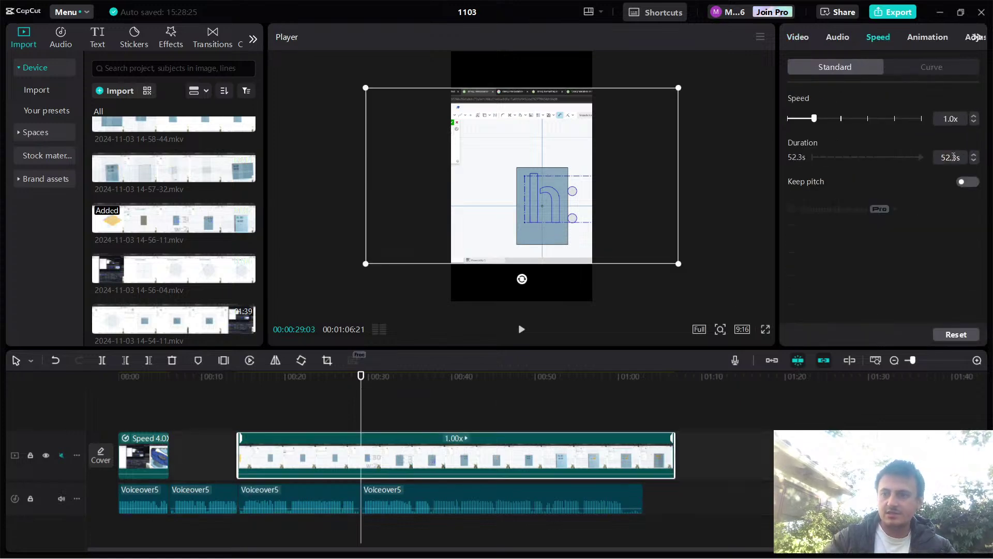
{"action": "type", "text": "14.7s"}
{"action": "key", "text": "Return"}
Preview the start of the sped-up 14-56-11 clip and scale it down so its full width fits the vertical frame.
{"action": "left_click_drag", "start_coordinate": [264, 378], "coordinate": [240, 377]}
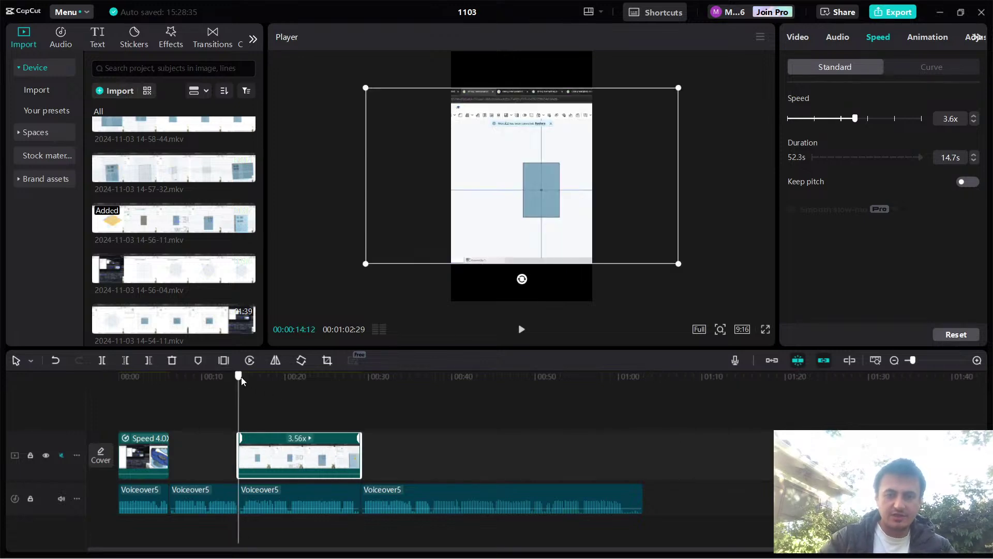
{"action": "left_click", "coordinate": [766, 330]}
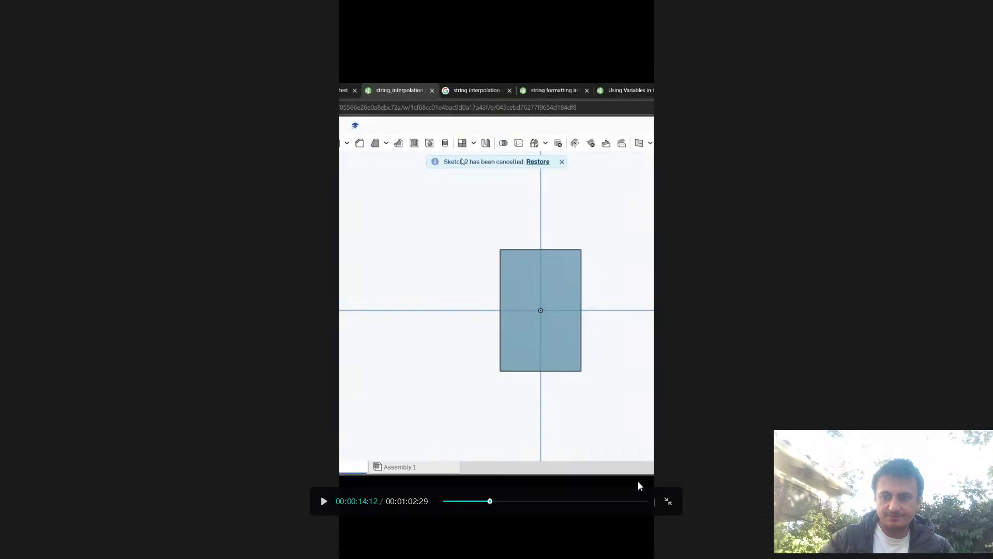
{"action": "key", "text": "Escape"}
{"action": "left_click_drag", "start_coordinate": [676, 266], "coordinate": [551, 198]}
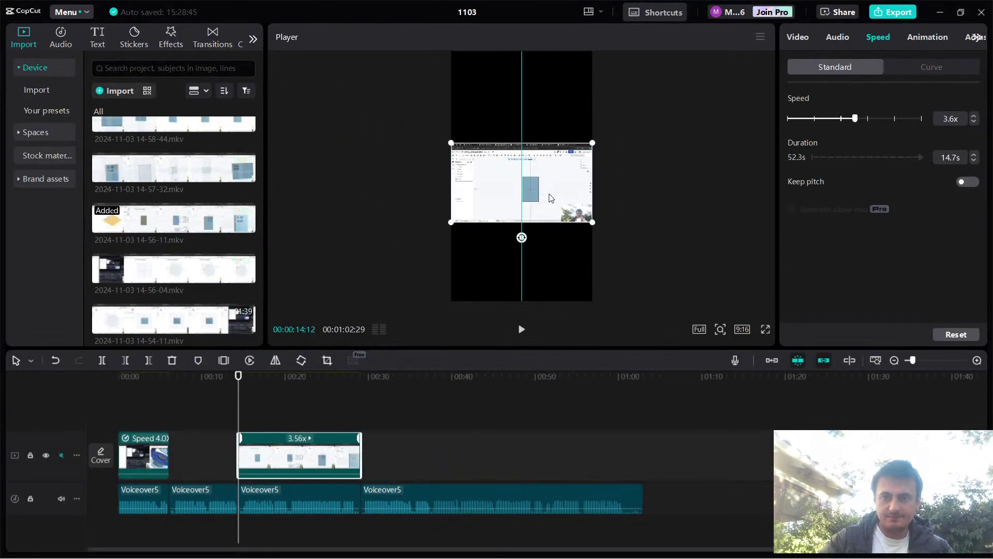
Play the resized 14-56-11 clip in full screen through its end against the voiceover.
{"action": "left_click", "coordinate": [766, 329]}
{"action": "key", "text": "space"}
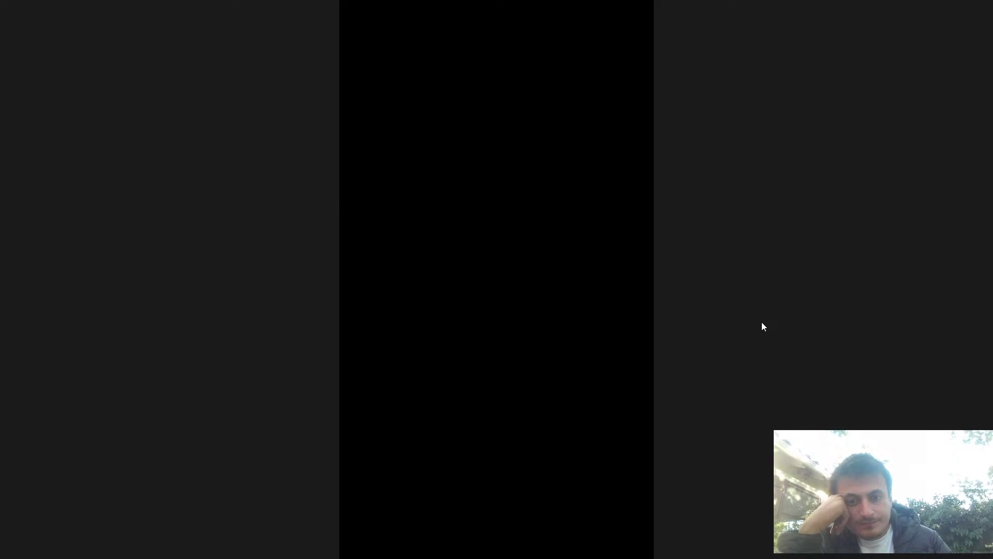
{"action": "left_click", "coordinate": [479, 202]}
{"action": "key", "text": "alt+Tab"}
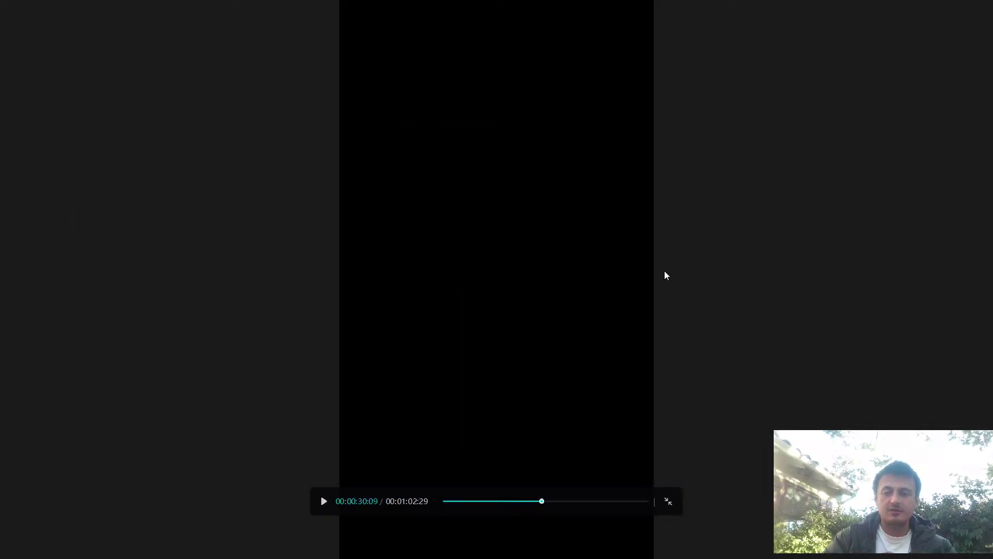
{"action": "left_click", "coordinate": [669, 500]}
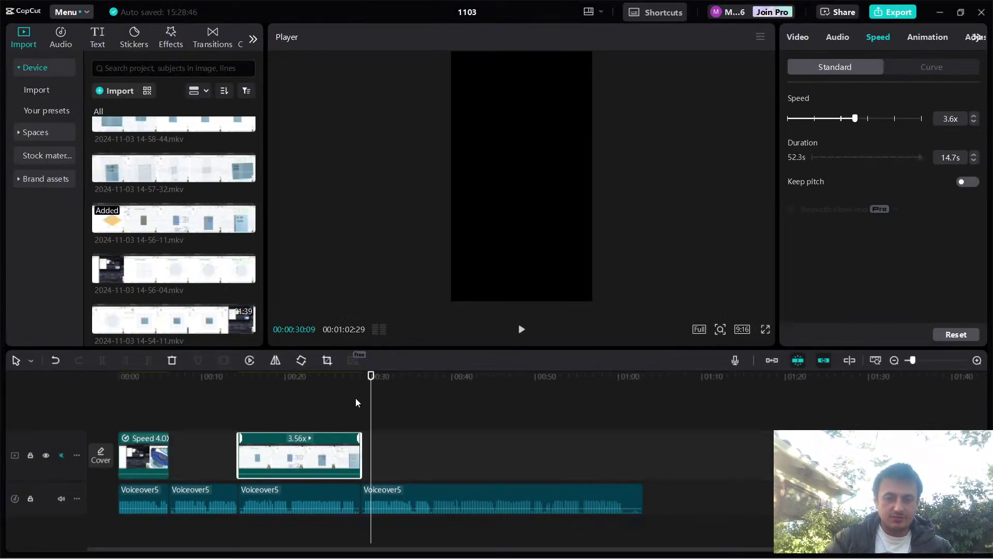
Split the 14-56-11 clip at 00:00:28:15, near its end, and delete the remainder.
{"action": "scroll", "coordinate": [355, 399], "scroll_direction": "up", "scroll_amount": 5}
{"action": "scroll", "coordinate": [350, 424], "scroll_direction": "up", "scroll_amount": 1}
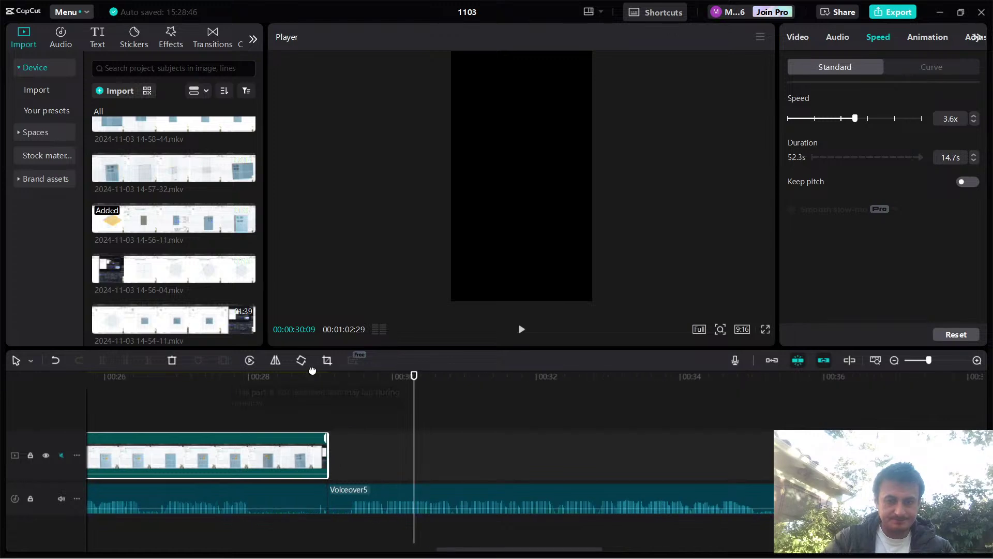
{"action": "left_click", "coordinate": [312, 381]}
{"action": "left_click_drag", "start_coordinate": [311, 381], "coordinate": [285, 391]}
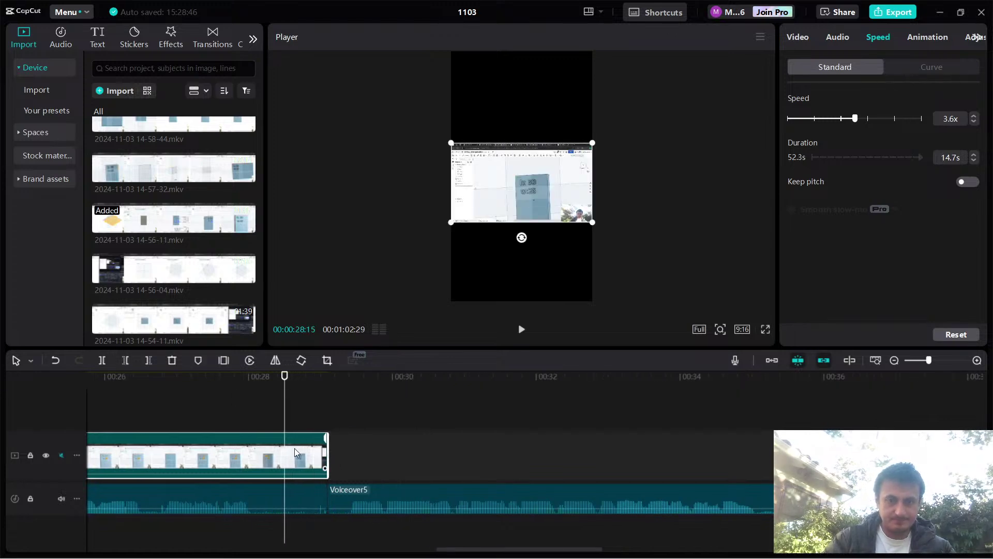
{"action": "key", "text": "ctrl+b"}
{"action": "key", "text": "Delete"}
{"action": "left_click", "coordinate": [306, 420]}
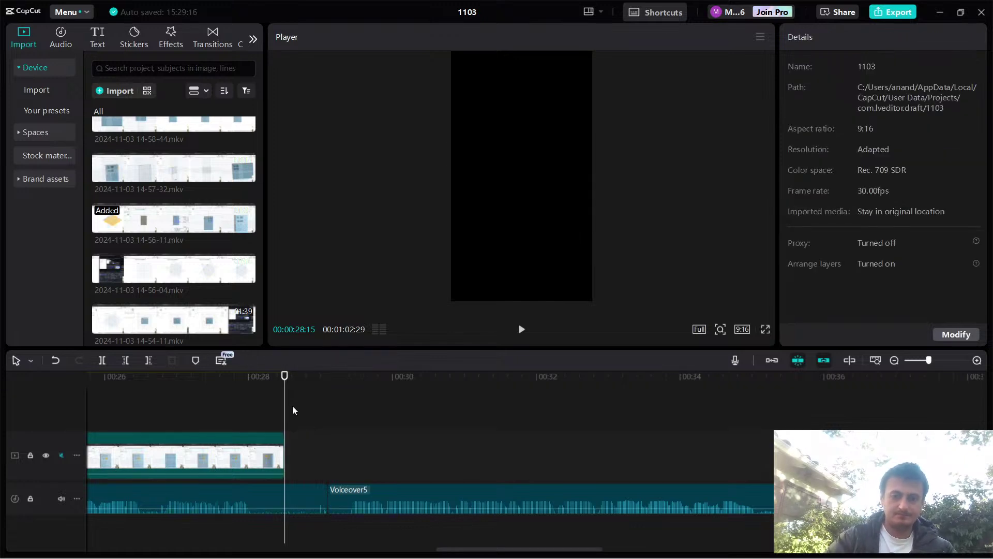
Cut the silent 0.6s end of the third voiceover from 00:00:28:15 and move the next voiceover up to close the gap.
{"action": "scroll", "coordinate": [298, 446], "scroll_direction": "down", "scroll_amount": 2}
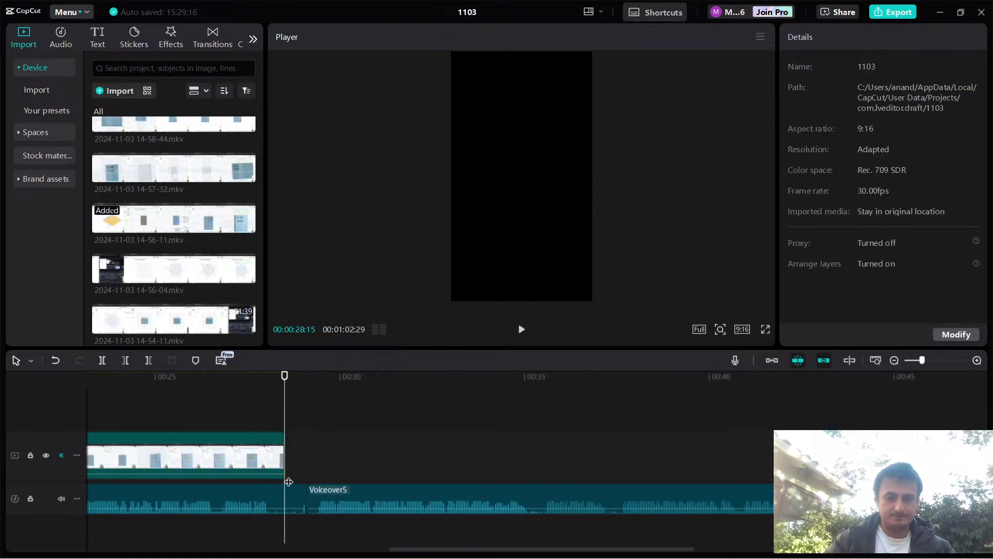
{"action": "left_click", "coordinate": [288, 491]}
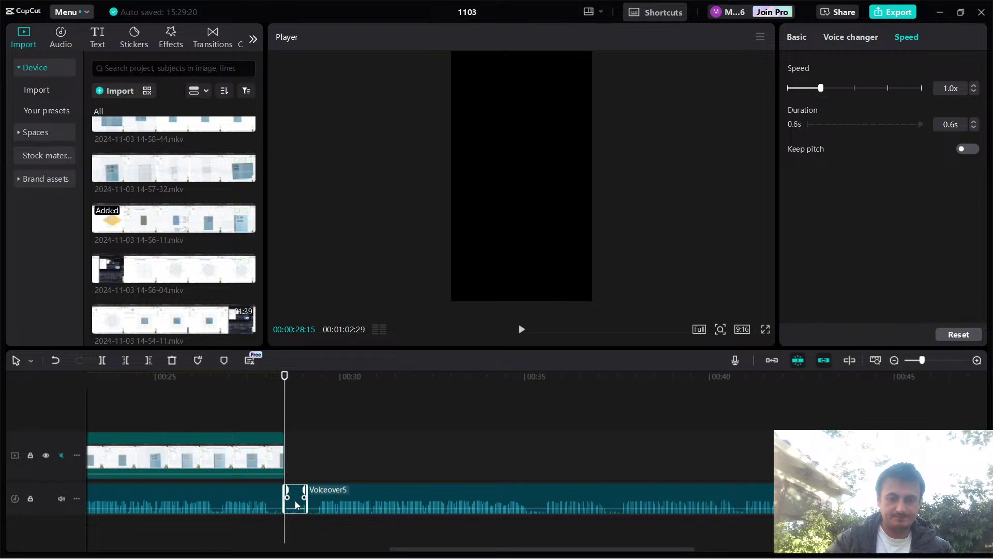
{"action": "key", "text": "Delete"}
{"action": "left_click_drag", "start_coordinate": [385, 497], "coordinate": [367, 499]}
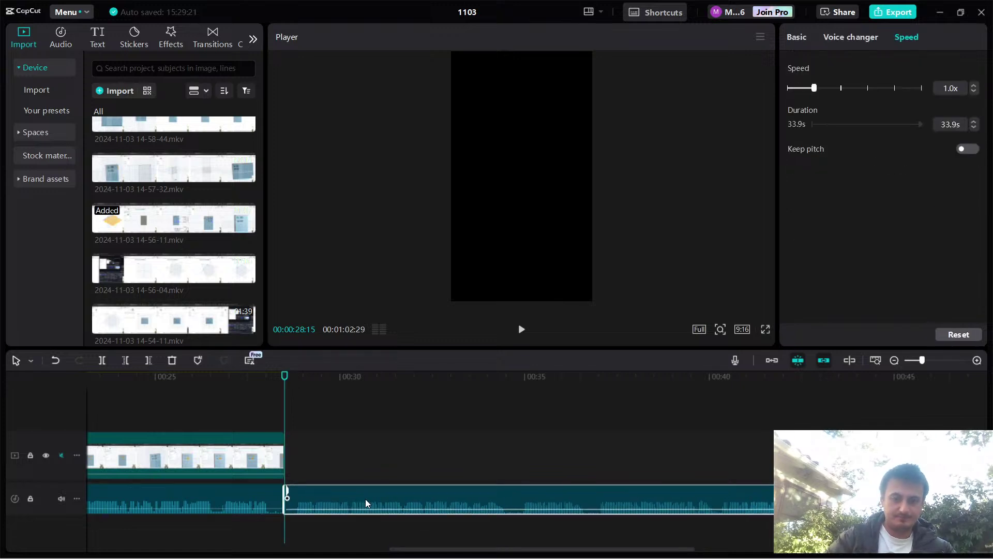
Play across the voiceover join and add Screenshot 2024-11-03 142451.png directly after the 14-56-11 clip.
{"action": "left_click", "coordinate": [260, 383]}
{"action": "key", "text": "space"}
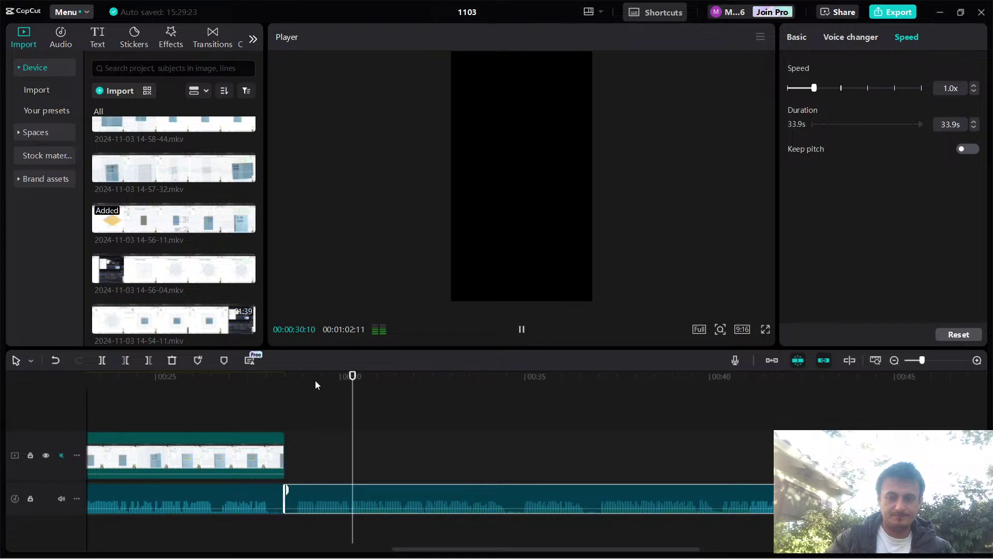
{"action": "scroll", "coordinate": [171, 241], "scroll_direction": "up", "scroll_amount": 5}
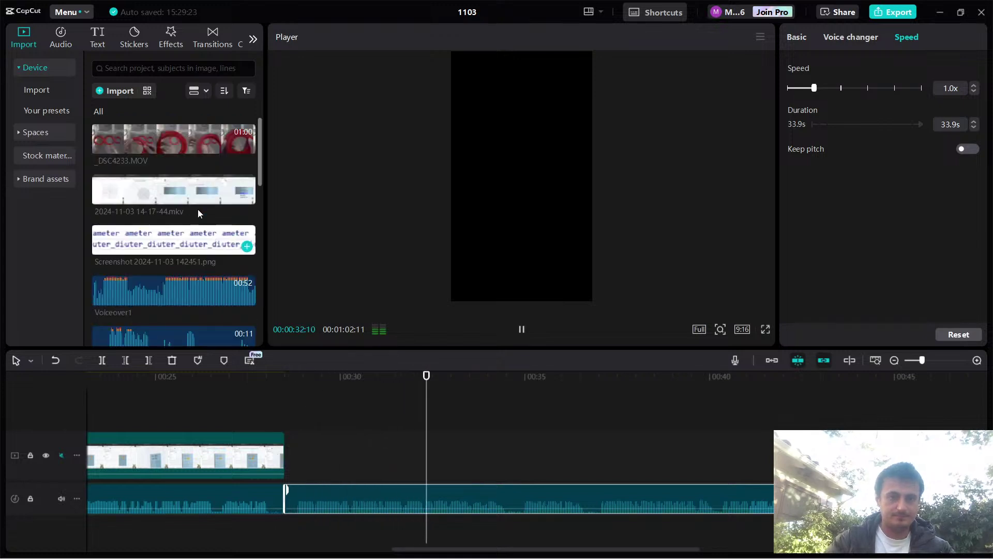
{"action": "left_click_drag", "start_coordinate": [171, 241], "coordinate": [287, 457]}
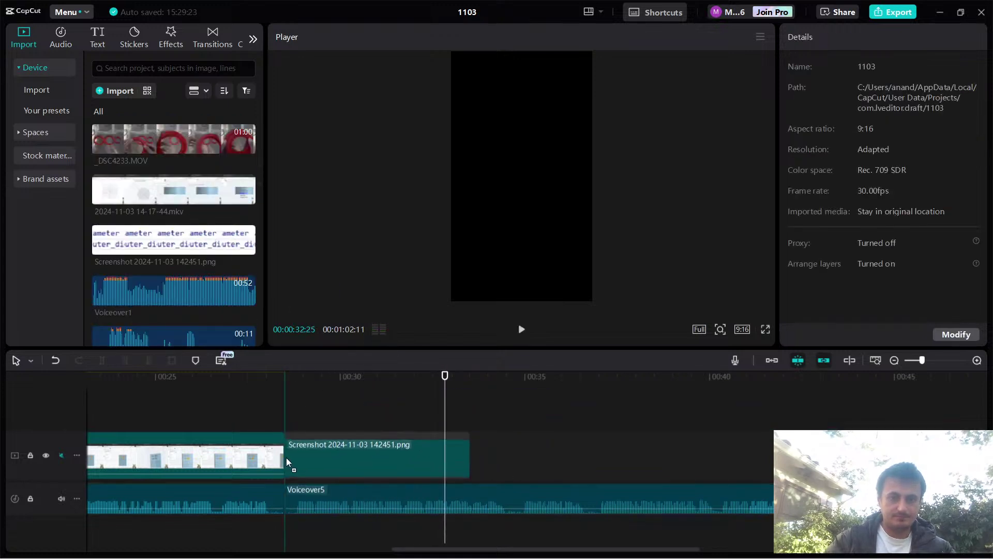
Shift the screenshot image to start at about 00:00:28:24 and play it to check its timing.
{"action": "left_click", "coordinate": [245, 384]}
{"action": "left_click_drag", "start_coordinate": [246, 388], "coordinate": [276, 397]}
{"action": "left_click_drag", "start_coordinate": [316, 465], "coordinate": [327, 465]}
{"action": "key", "text": "space"}
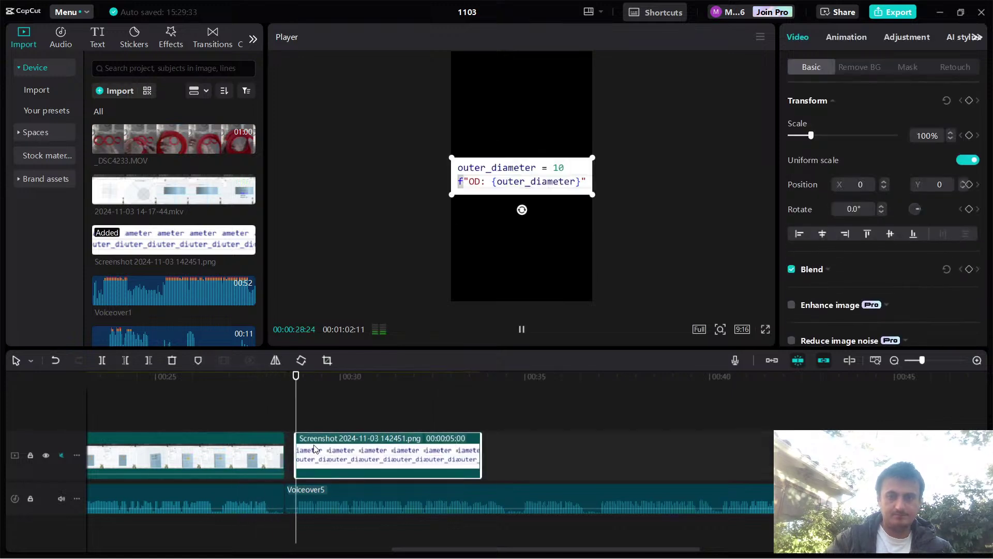
Try extending the end of the 14-56-11 clip to meet the screenshot image and play the transition.
{"action": "left_click_drag", "start_coordinate": [284, 447], "coordinate": [302, 447]}
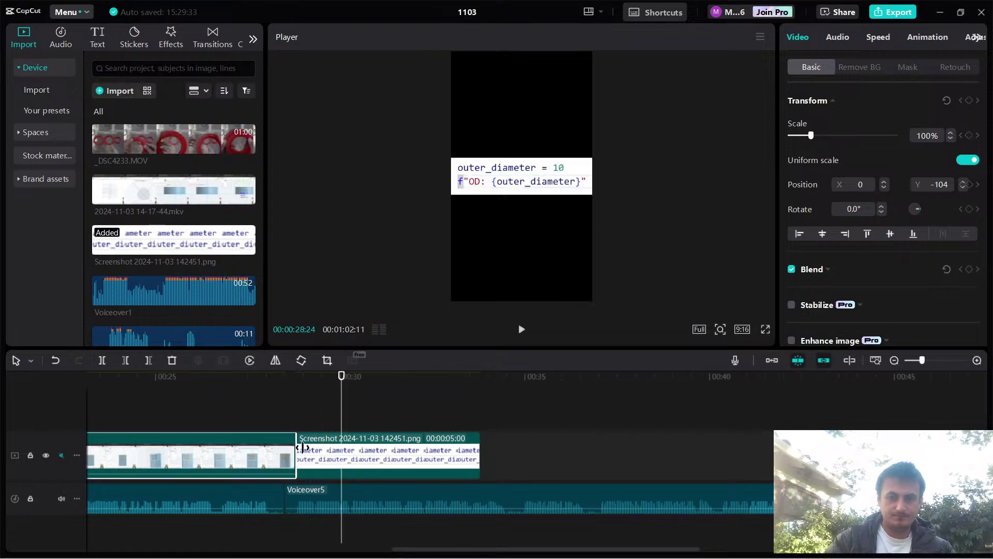
{"action": "left_click", "coordinate": [254, 393]}
{"action": "key", "text": "space"}
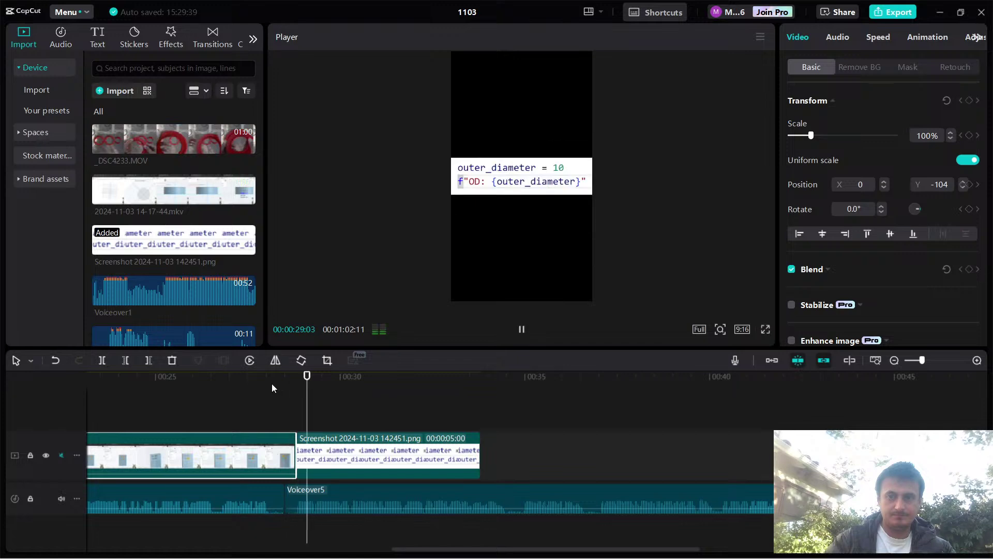
{"action": "key", "text": "ctrl+z"}
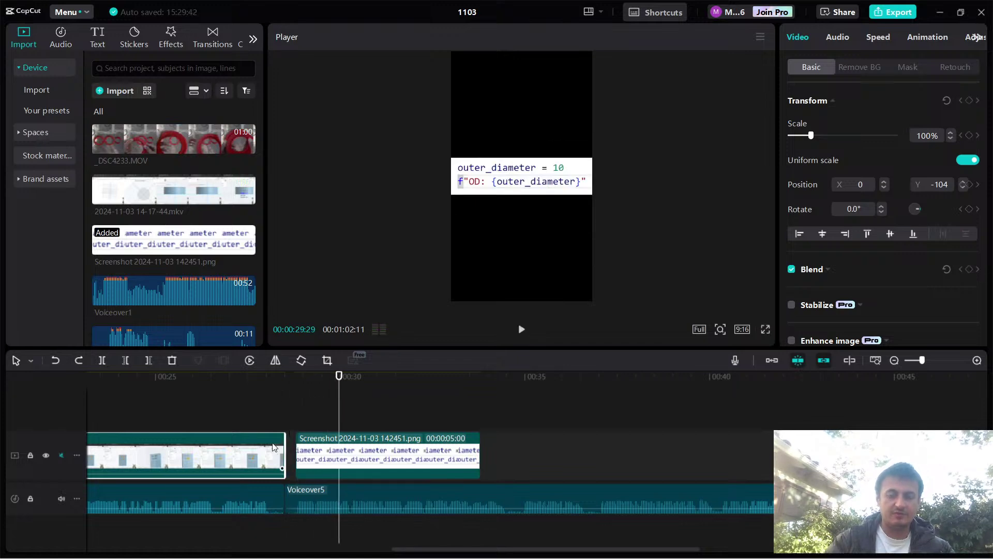
Shift the next voiceover to start with the screenshot image at 00:00:28:24 and check the preceding voiceover's duration.
{"action": "left_click_drag", "start_coordinate": [290, 488], "coordinate": [298, 489]}
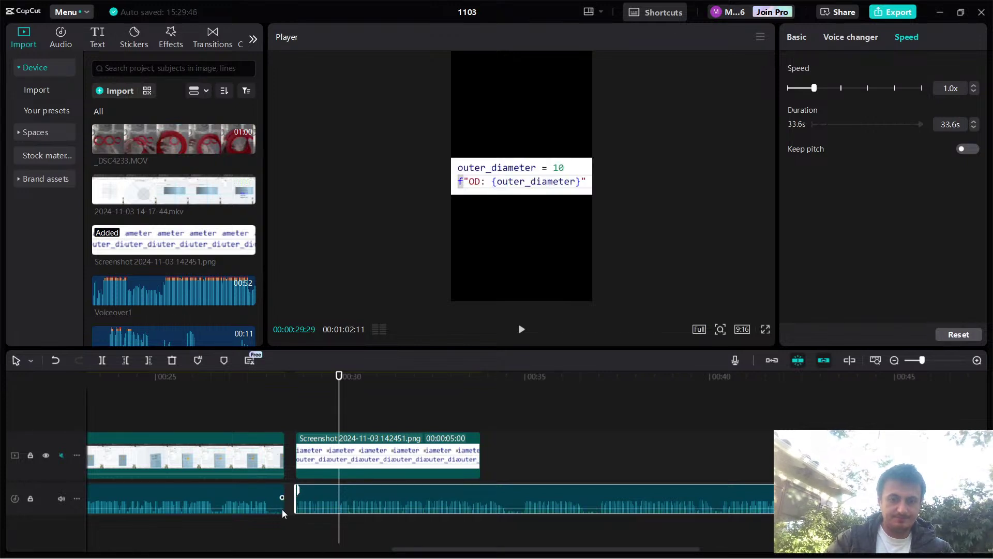
{"action": "left_click", "coordinate": [285, 508]}
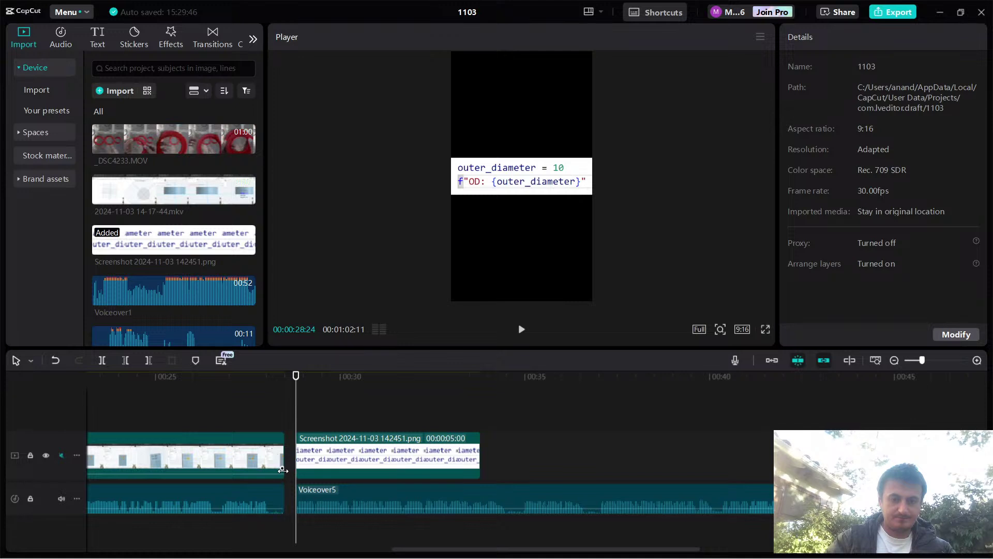
{"action": "left_click", "coordinate": [265, 457]}
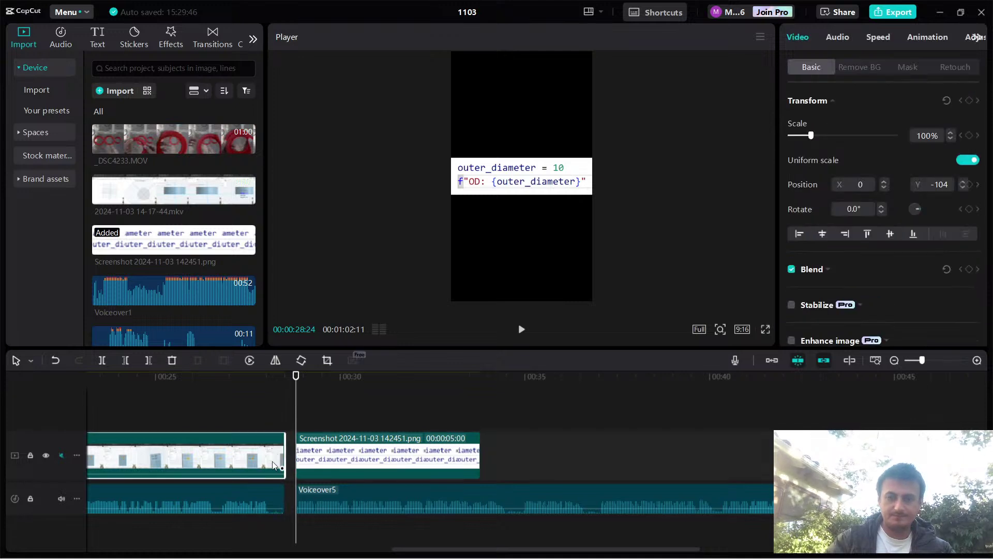
{"action": "mouse_move", "coordinate": [267, 495]}
{"action": "left_mouse_down"}
{"action": "mouse_move", "coordinate": [278, 495]}
{"action": "mouse_move", "coordinate": [271, 489]}
{"action": "left_mouse_up"}
{"action": "mouse_move", "coordinate": [285, 378]}
{"action": "left_mouse_down"}
{"action": "mouse_move", "coordinate": [295, 377]}
{"action": "mouse_move", "coordinate": [280, 380]}
{"action": "mouse_move", "coordinate": [295, 379]}
{"action": "mouse_move", "coordinate": [287, 385]}
{"action": "left_mouse_up"}
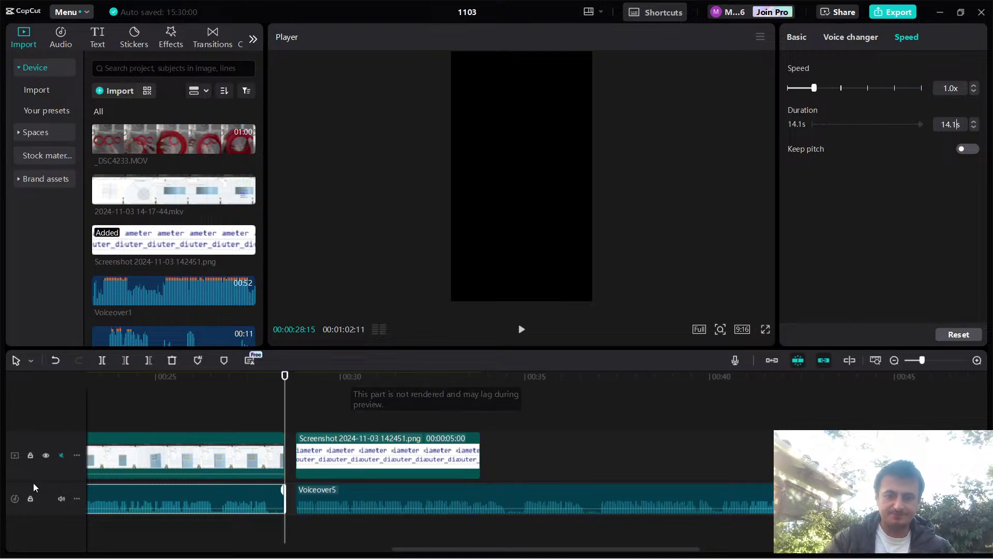
Set the 14-56-11 clip's duration to 14.4 s and play across its transition into the screenshot image.
{"action": "left_click", "coordinate": [268, 446]}
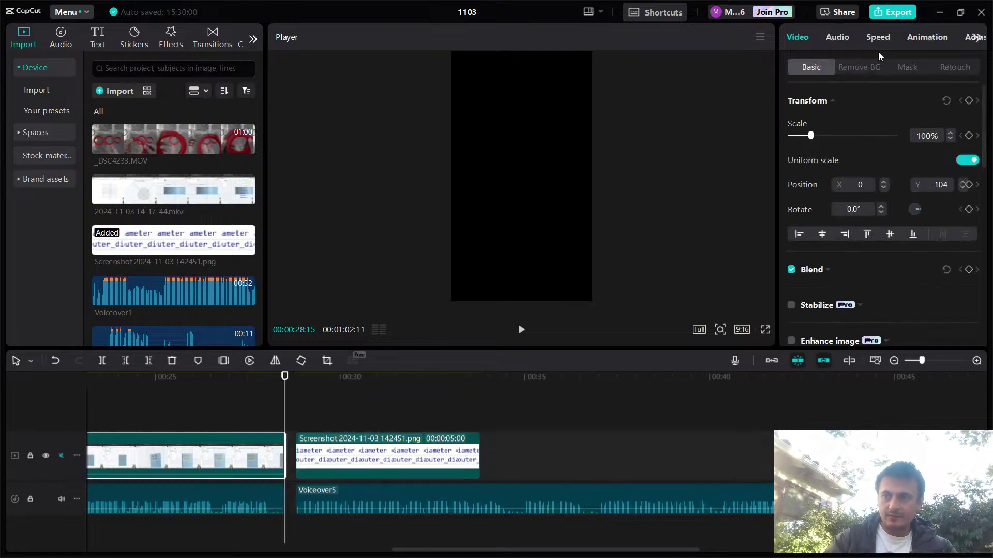
{"action": "left_click", "coordinate": [880, 37]}
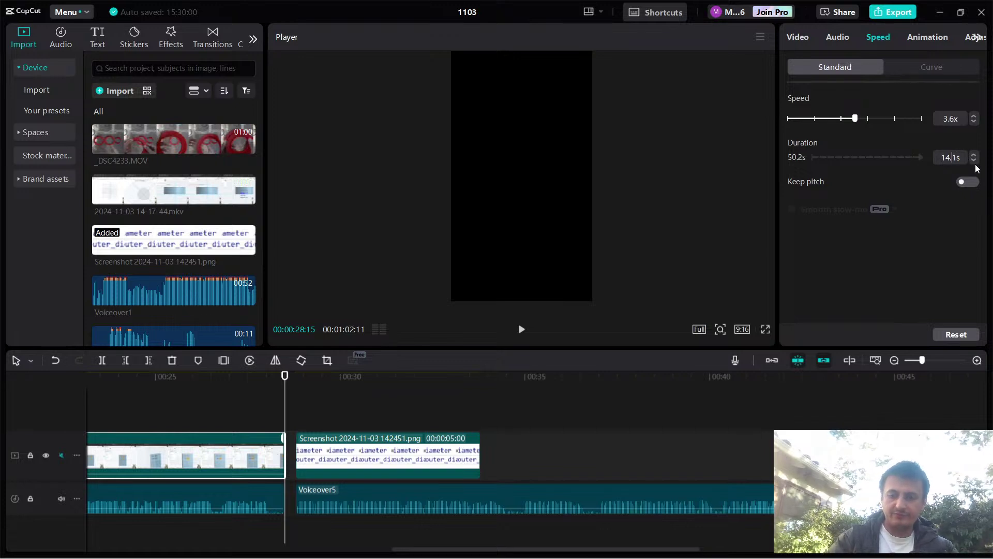
{"action": "type", "text": "4"}
{"action": "key", "text": "Return"}
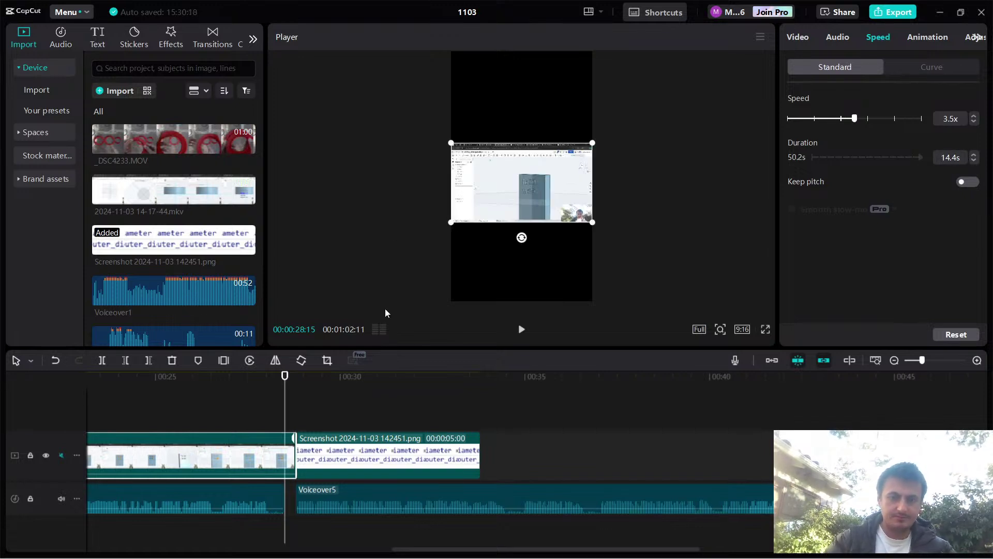
{"action": "left_click", "coordinate": [237, 376]}
{"action": "key", "text": "space"}
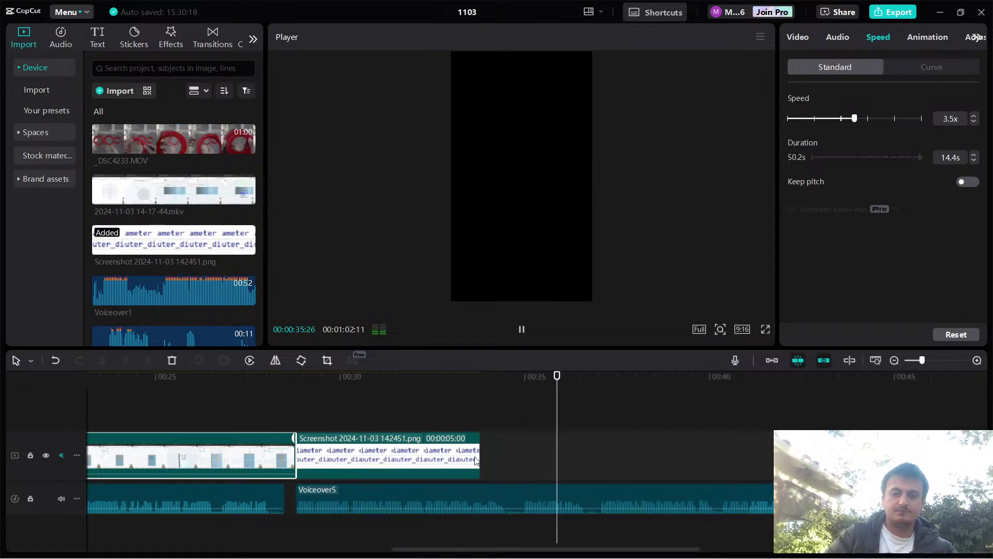
Extend the end of the screenshot image to about 00:00:36:27 and split it at 00:00:34:22.
{"action": "left_click_drag", "start_coordinate": [474, 459], "coordinate": [596, 460]}
{"action": "left_click", "coordinate": [544, 498]}
{"action": "left_click", "coordinate": [504, 395]}
{"action": "left_click_drag", "start_coordinate": [506, 395], "coordinate": [515, 394]}
{"action": "key", "text": "ctrl+b"}
Split the last voiceover at 00:00:36:27 and at 00:00:34:22, in line with the screenshot image cuts.
{"action": "left_click", "coordinate": [595, 377]}
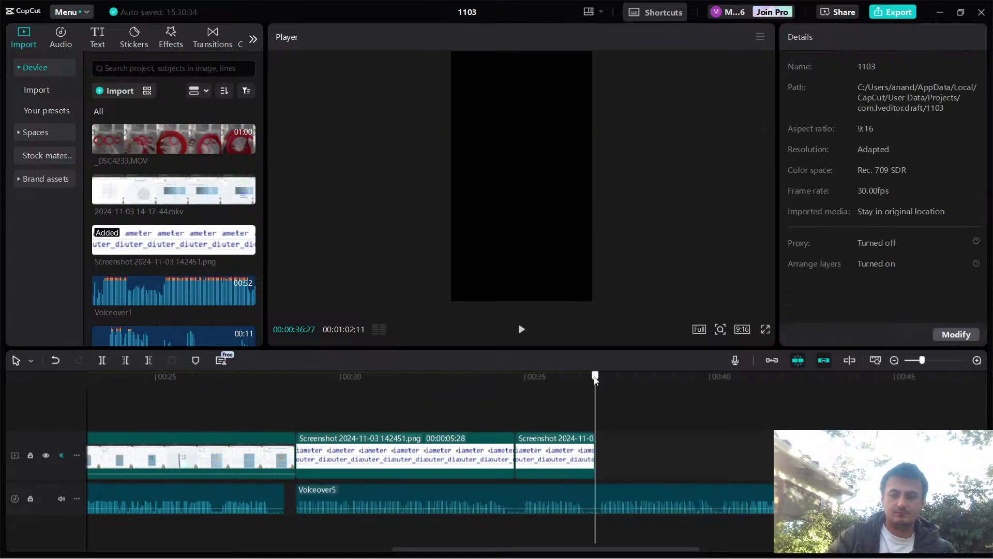
{"action": "key", "text": "ctrl+b"}
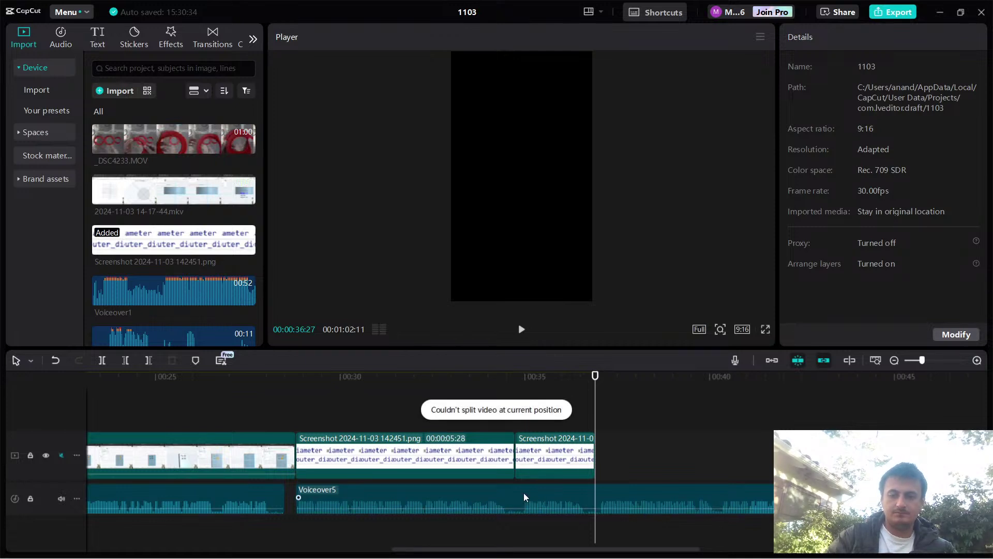
{"action": "left_click", "coordinate": [567, 499]}
{"action": "key", "text": "ctrl+b"}
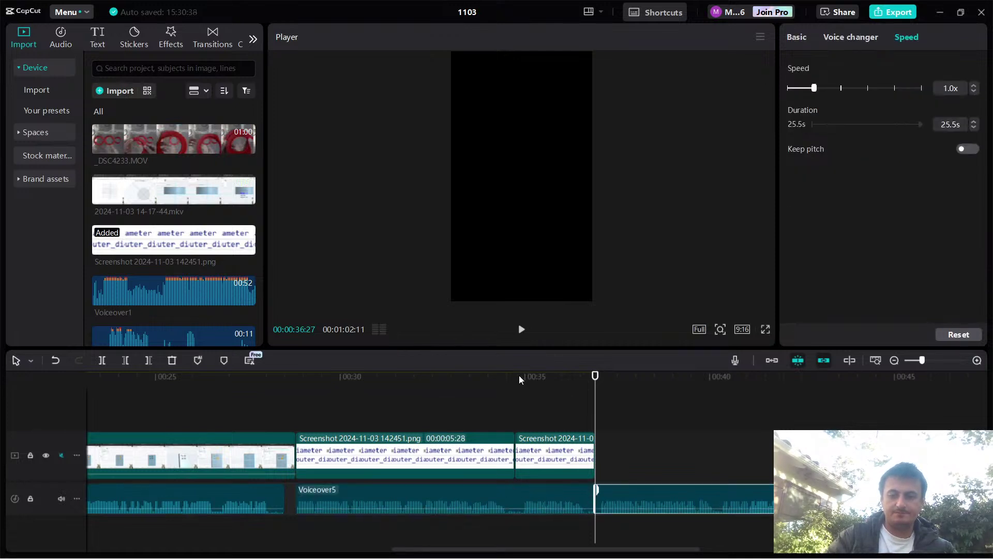
{"action": "left_click", "coordinate": [515, 377]}
{"action": "key", "text": "ctrl+b"}
{"action": "left_click", "coordinate": [517, 495]}
{"action": "key", "text": "ctrl+b"}
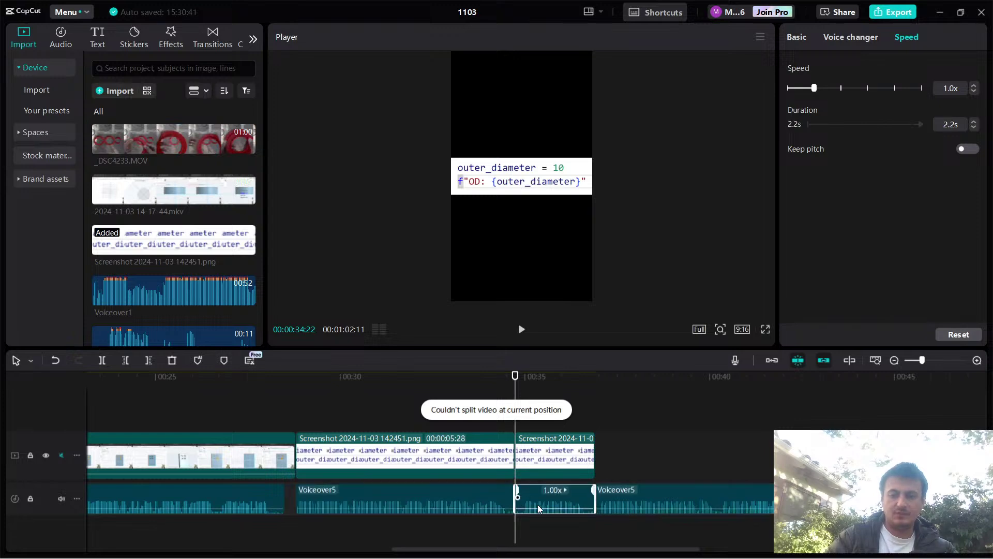
Delete the 2.2 s voiceover section between the two cuts, move the following voiceover up to close the gap, and play it.
{"action": "key", "text": "Delete"}
{"action": "left_click_drag", "start_coordinate": [646, 491], "coordinate": [580, 494]}
{"action": "key", "text": "space"}
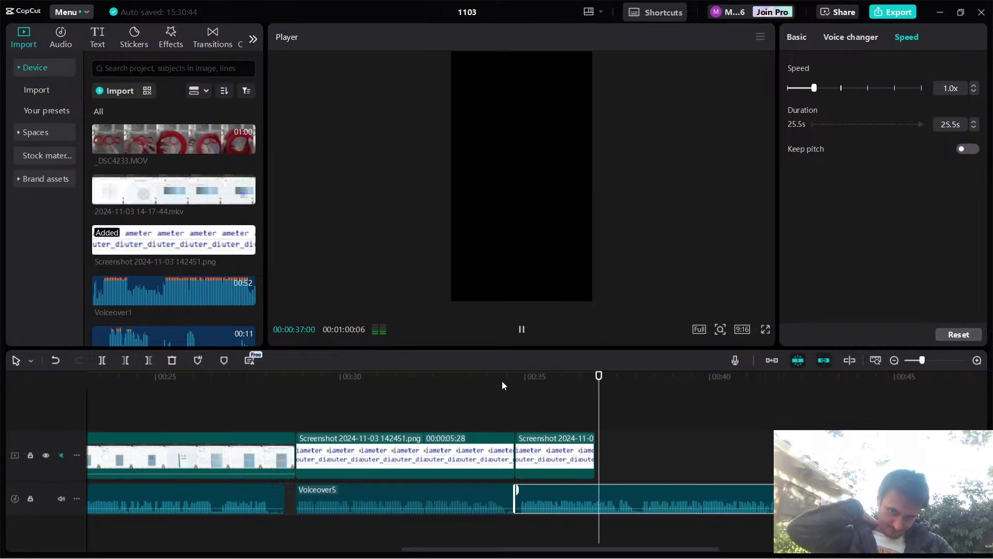
{"action": "key", "text": "space"}
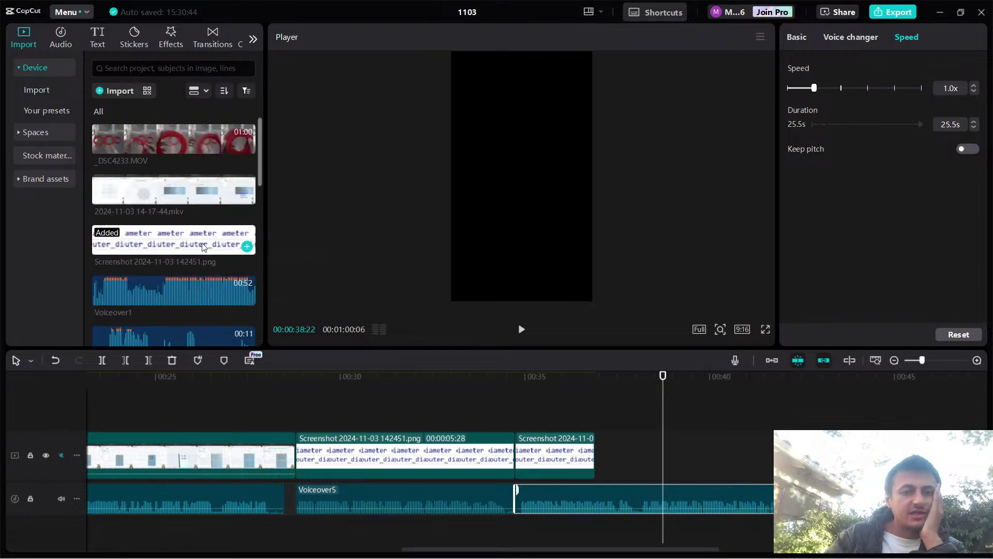
Preview the imported recordings 14-17-44, 15-00-38 and 14-58-44 to find footage matching the last voiceover.
{"action": "left_click", "coordinate": [184, 190]}
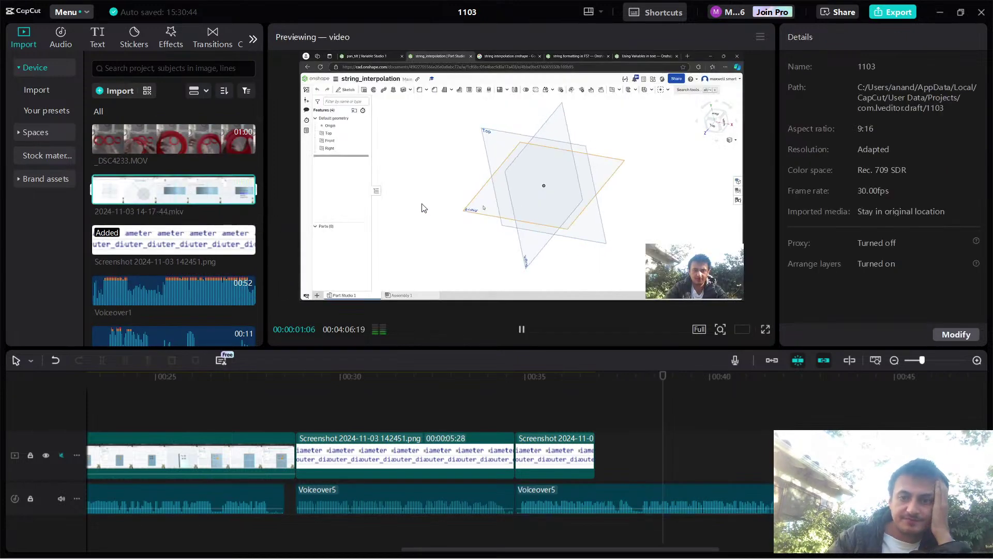
{"action": "scroll", "coordinate": [171, 228], "scroll_direction": "down", "scroll_amount": 5}
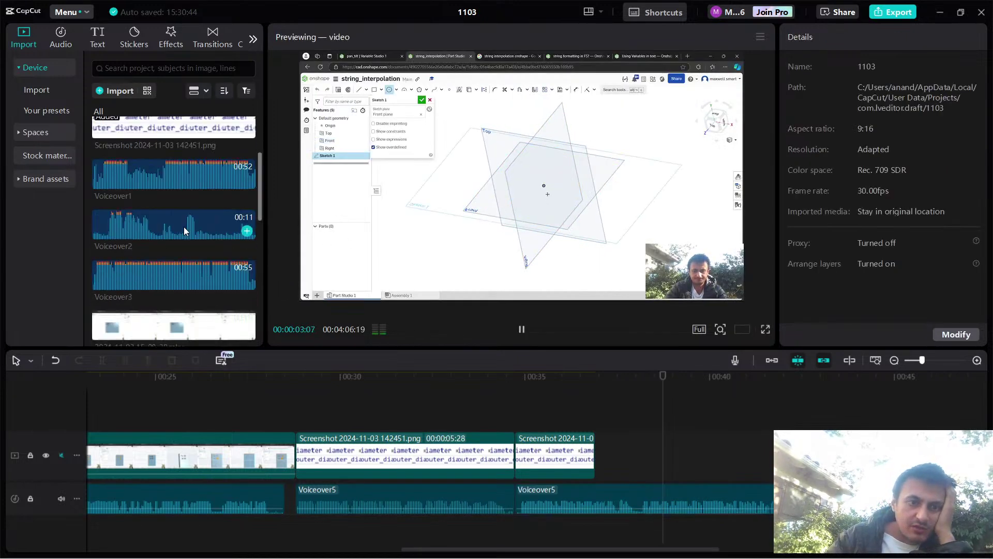
{"action": "left_click", "coordinate": [169, 229]}
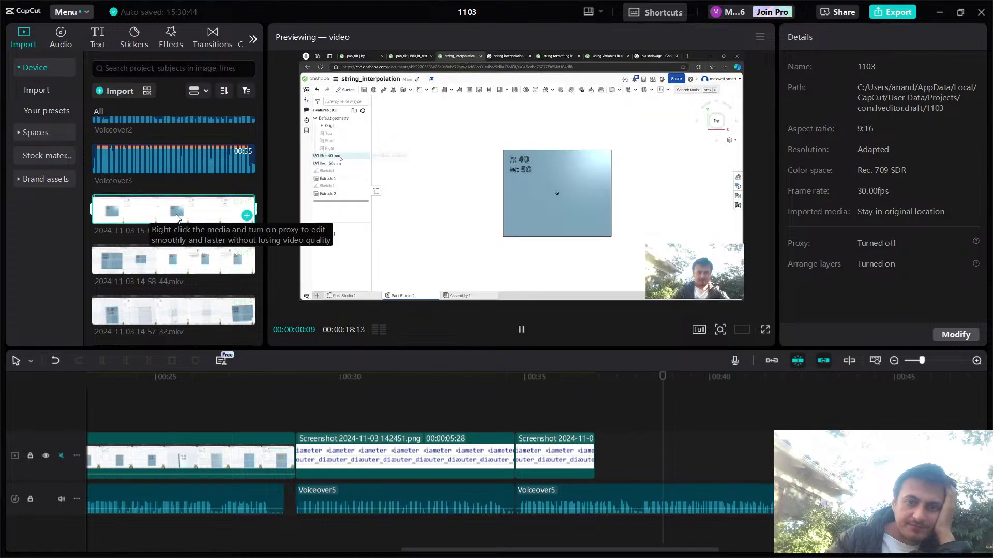
{"action": "left_click", "coordinate": [167, 259]}
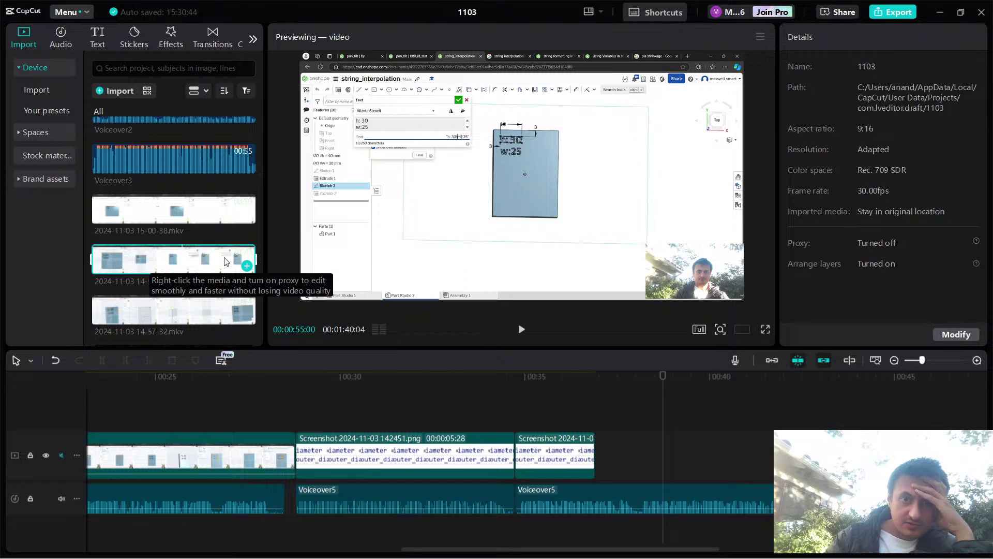
{"action": "left_click_drag", "start_coordinate": [240, 254], "coordinate": [199, 249]}
{"action": "left_click", "coordinate": [231, 222]}
{"action": "key", "text": "space"}
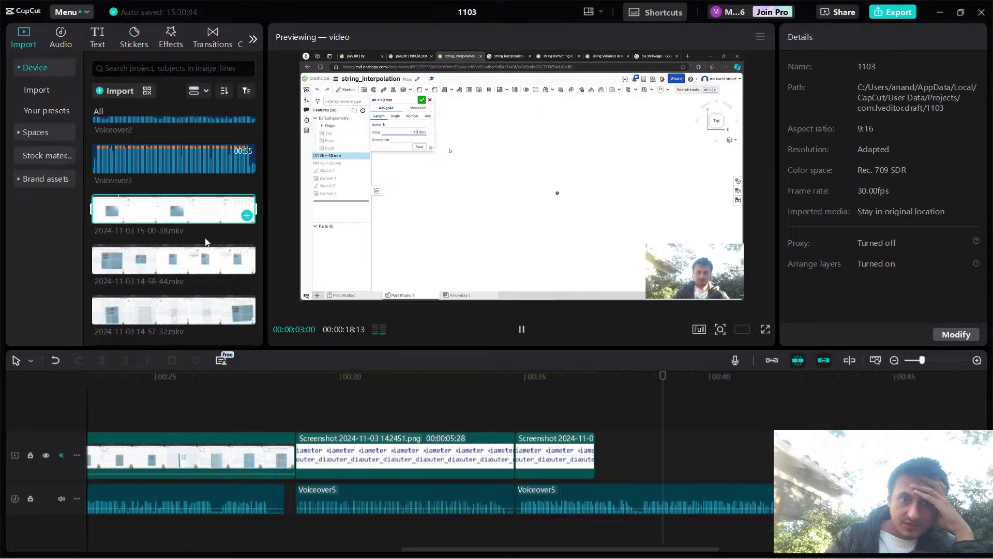
{"action": "left_click", "coordinate": [174, 262]}
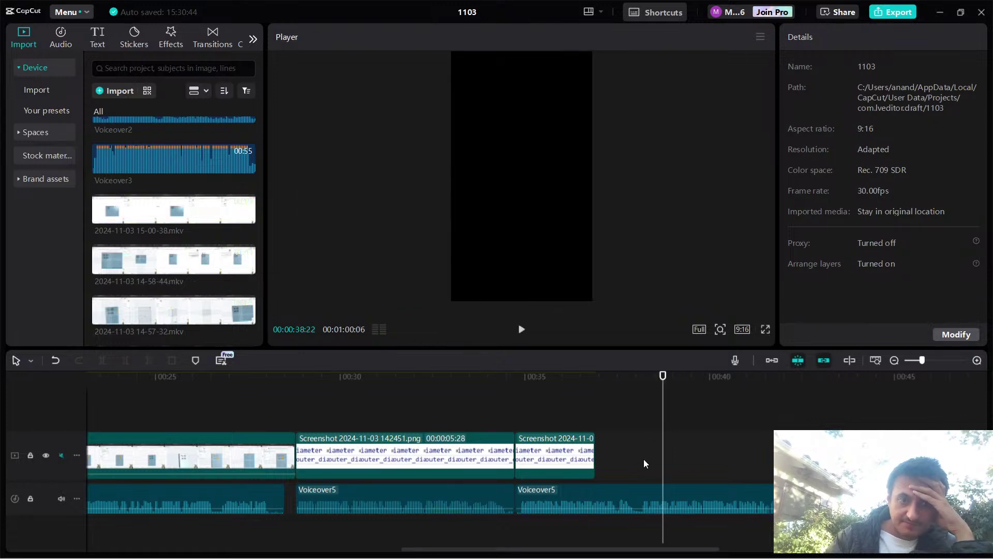
{"action": "left_click", "coordinate": [158, 263]}
{"action": "key", "text": "space"}
{"action": "left_click_drag", "start_coordinate": [158, 262], "coordinate": [600, 452]}
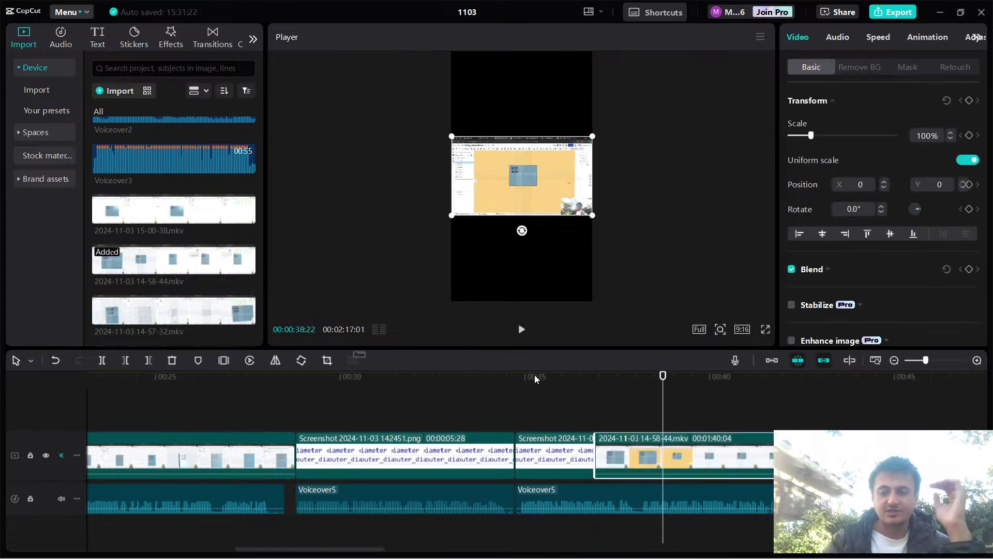
{"action": "left_click", "coordinate": [509, 389]}
{"action": "key", "text": "space"}
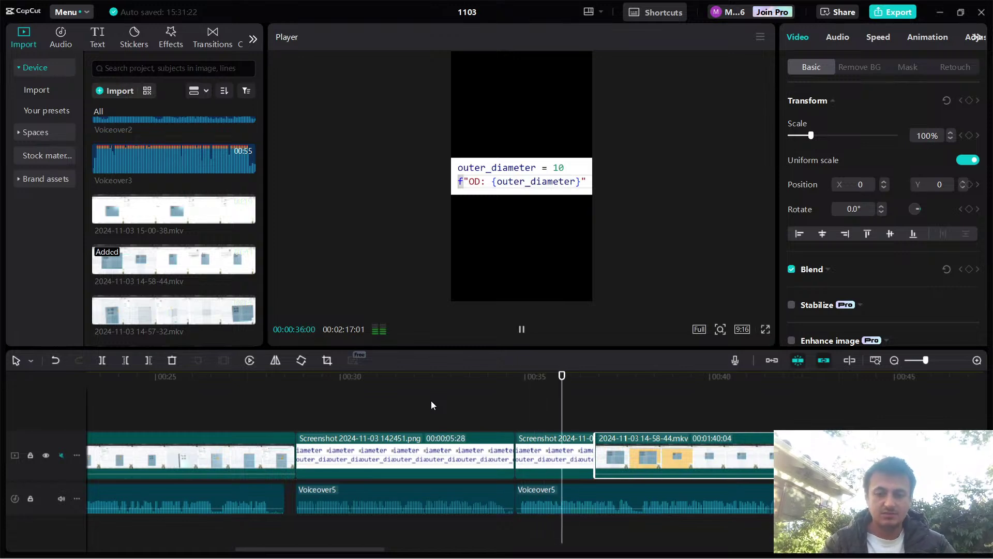
{"action": "key", "text": "space"}
{"action": "left_click", "coordinate": [535, 450]}
{"action": "left_click", "coordinate": [505, 446]}
{"action": "right_click", "coordinate": [507, 444]}
{"action": "key", "text": "Escape"}
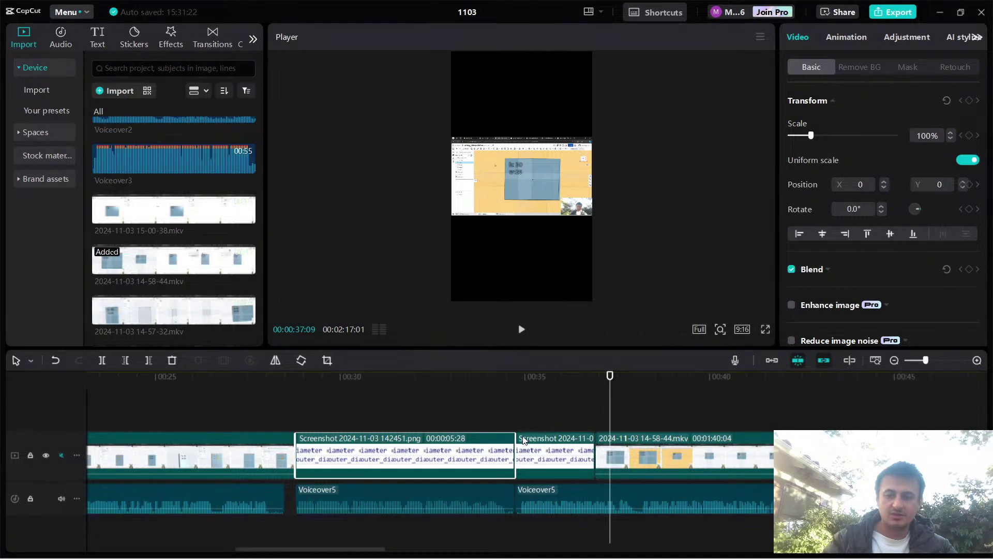
{"action": "right_click", "coordinate": [515, 437]}
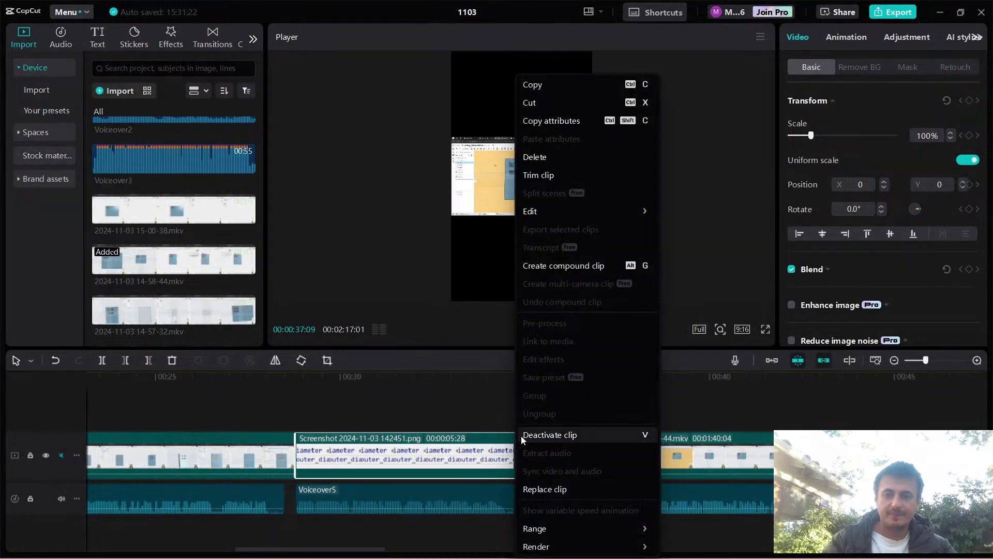
{"action": "key", "text": "Escape"}
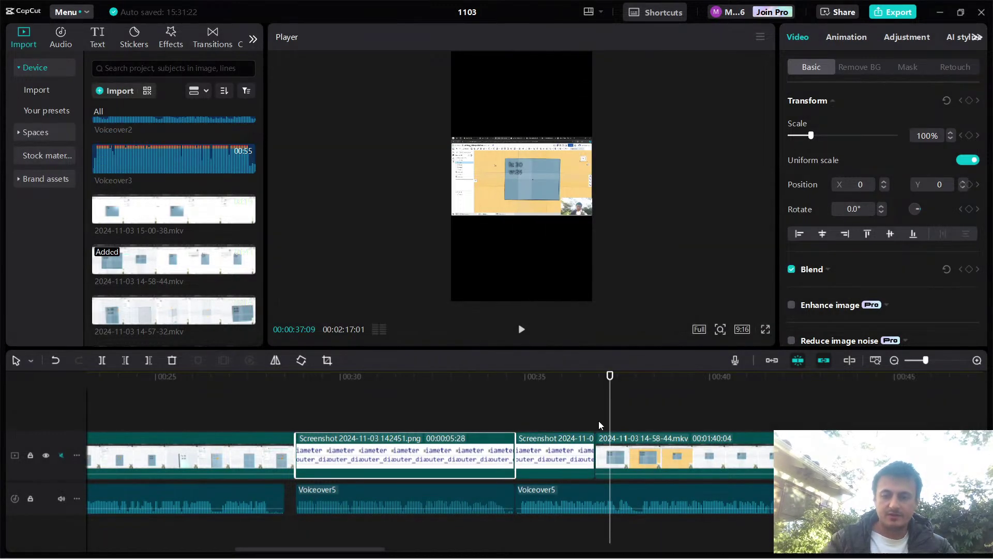
Play the end of the last voiceover, split it at 00:00:57:29 and delete the 2.2 s remainder.
{"action": "left_click", "coordinate": [580, 378]}
{"action": "scroll", "coordinate": [632, 414], "scroll_direction": "down", "scroll_amount": 3, "text": "ctrl"}
{"action": "scroll", "coordinate": [639, 411], "scroll_direction": "down", "scroll_amount": 2, "text": "ctrl"}
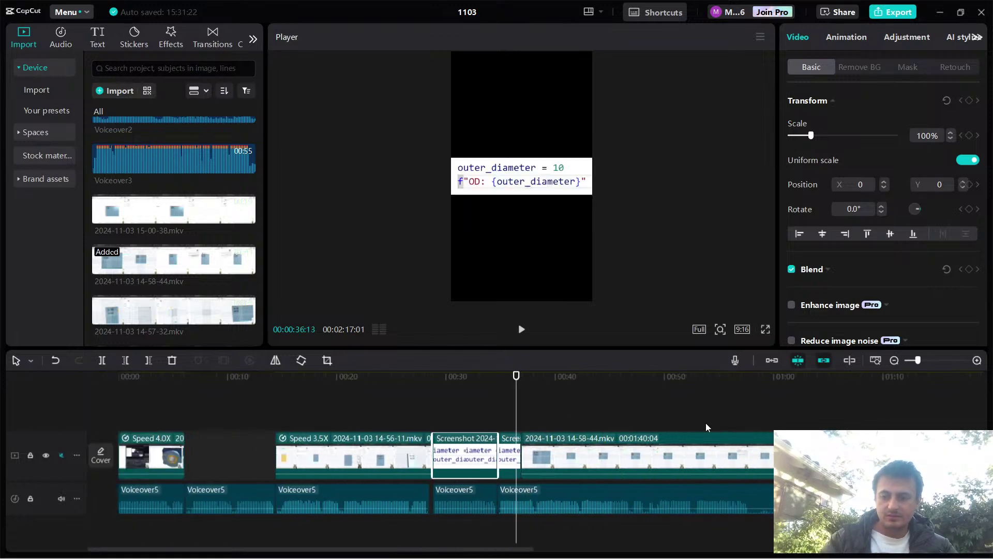
{"action": "left_click", "coordinate": [700, 492]}
{"action": "key", "text": "space"}
{"action": "left_click", "coordinate": [696, 378]}
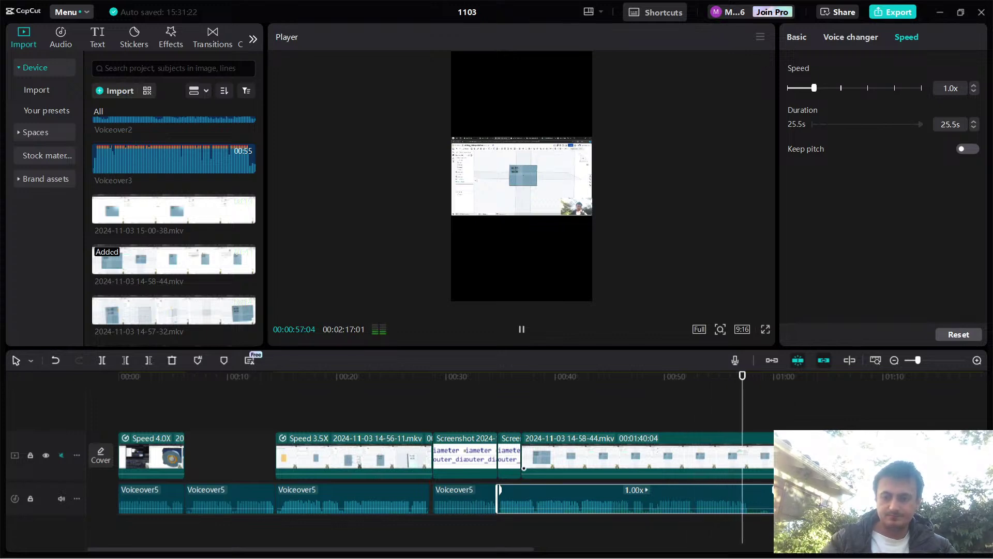
{"action": "key", "text": "space"}
{"action": "left_click_drag", "start_coordinate": [738, 377], "coordinate": [751, 379]}
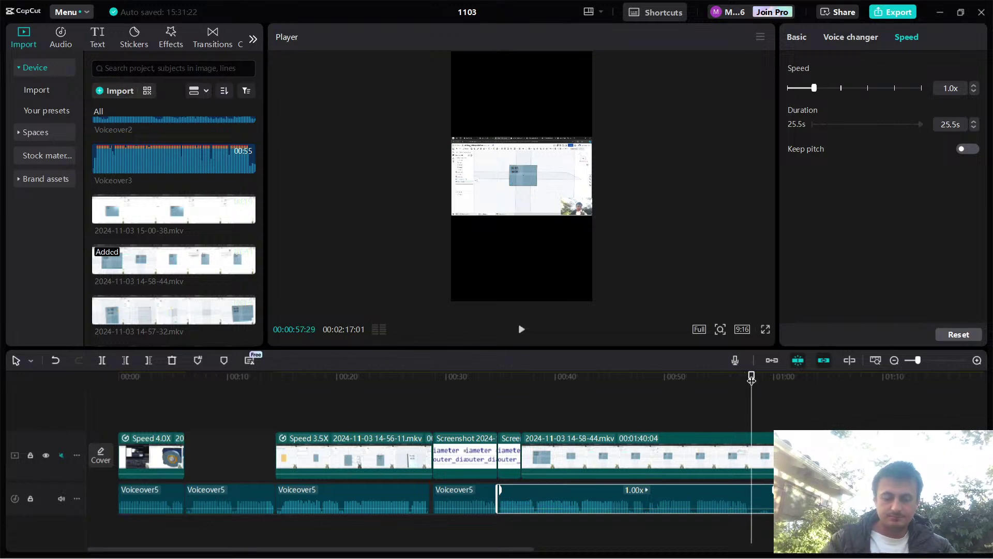
{"action": "key", "text": "ctrl+b"}
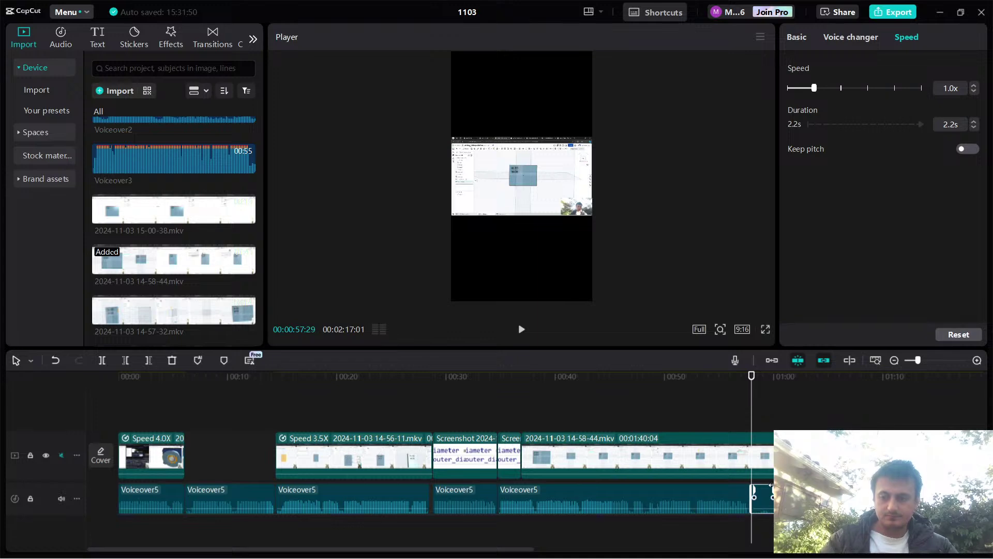
{"action": "key", "text": "Delete"}
Delete the second screenshot piece and move the 14-58-44 clip up against the first one at 00:00:34:22.
{"action": "left_click", "coordinate": [634, 491]}
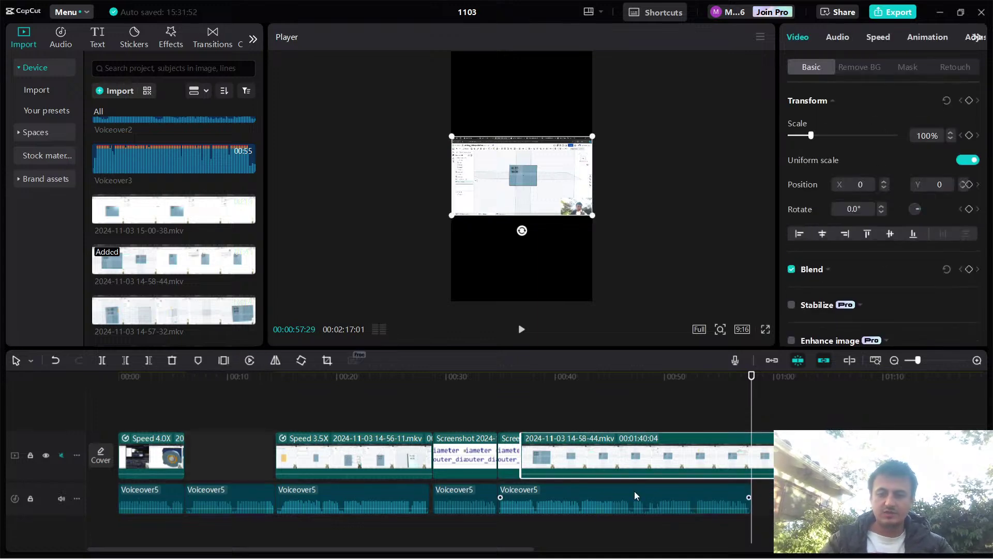
{"action": "key", "text": "space"}
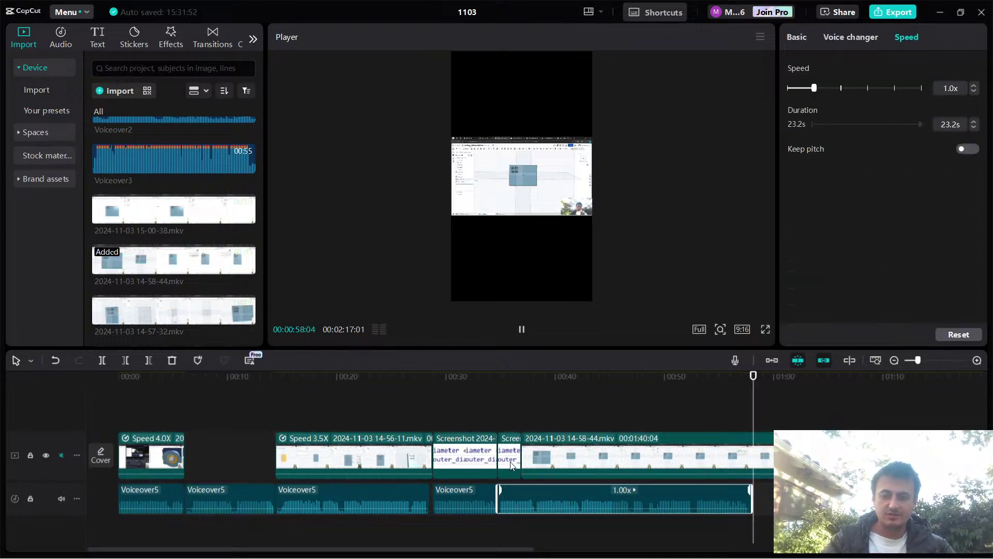
{"action": "left_click", "coordinate": [509, 454]}
{"action": "key", "text": "Delete"}
{"action": "key", "text": "space"}
{"action": "key", "text": "space"}
{"action": "left_click_drag", "start_coordinate": [536, 443], "coordinate": [513, 443]}
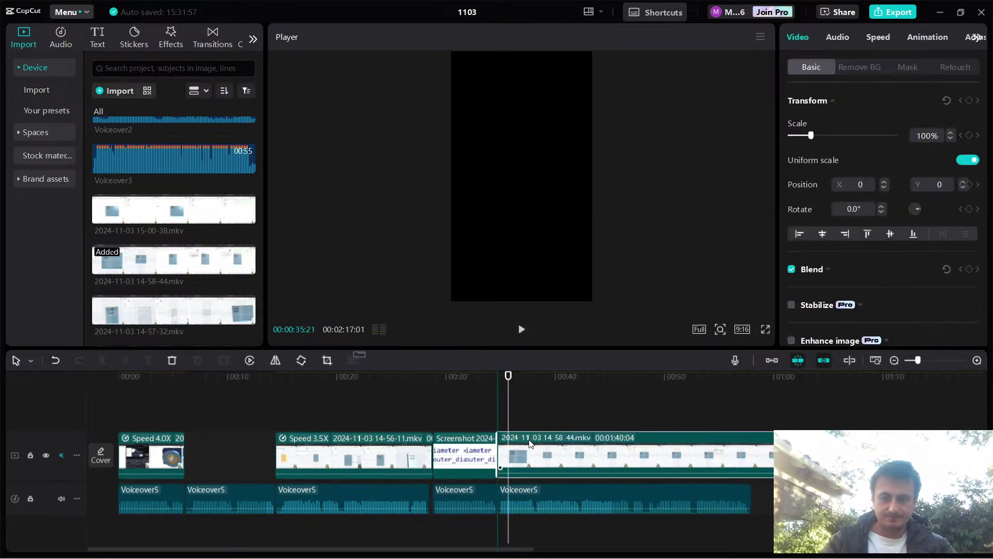
{"action": "left_click", "coordinate": [546, 486]}
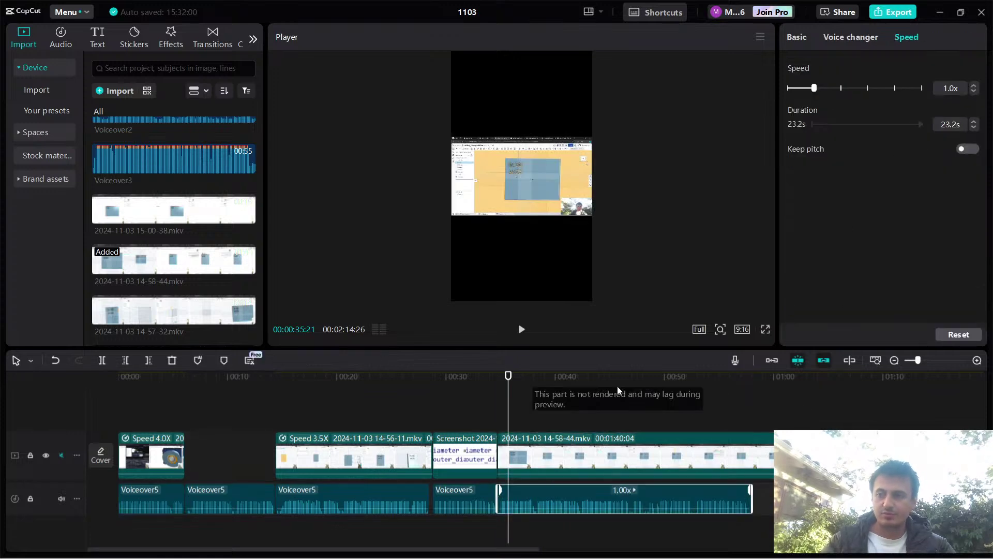
{"action": "left_click", "coordinate": [620, 432]}
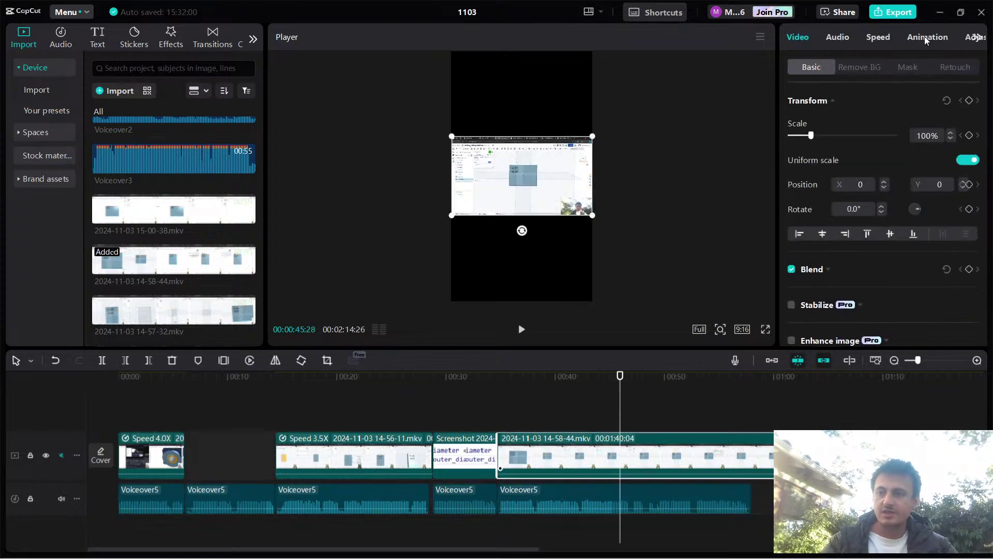
{"action": "left_click", "coordinate": [875, 37]}
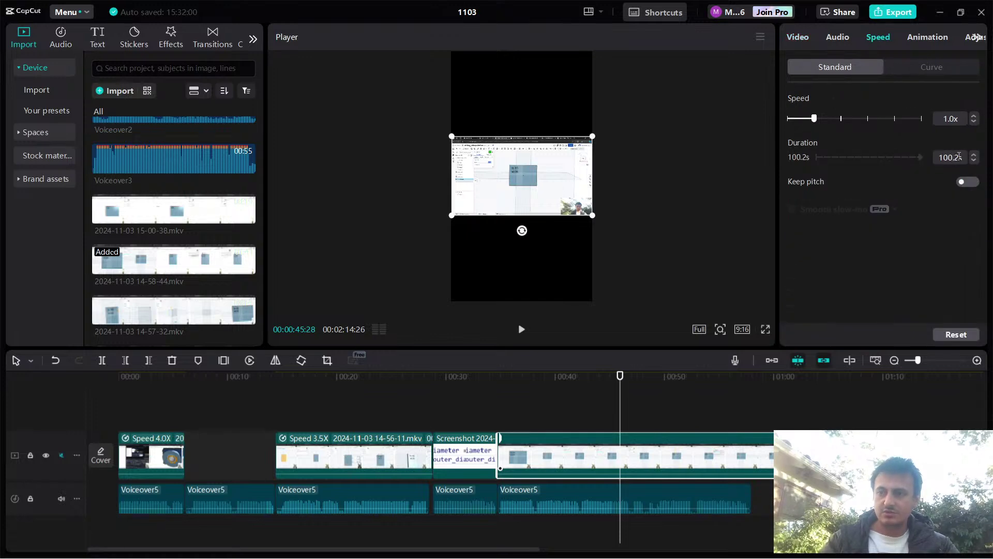
{"action": "type", "text": "23.2"}
{"action": "key", "text": "Return"}
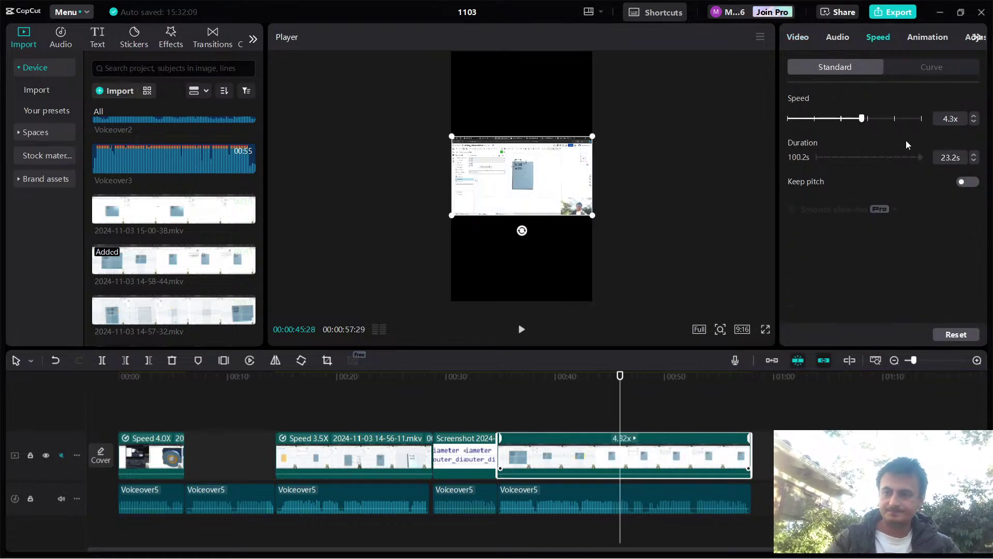
Play the sped-up 14-58-44 clip with its voiceover from just before the cut to about 00:00:50.
{"action": "left_click", "coordinate": [491, 383]}
{"action": "key", "text": "space"}
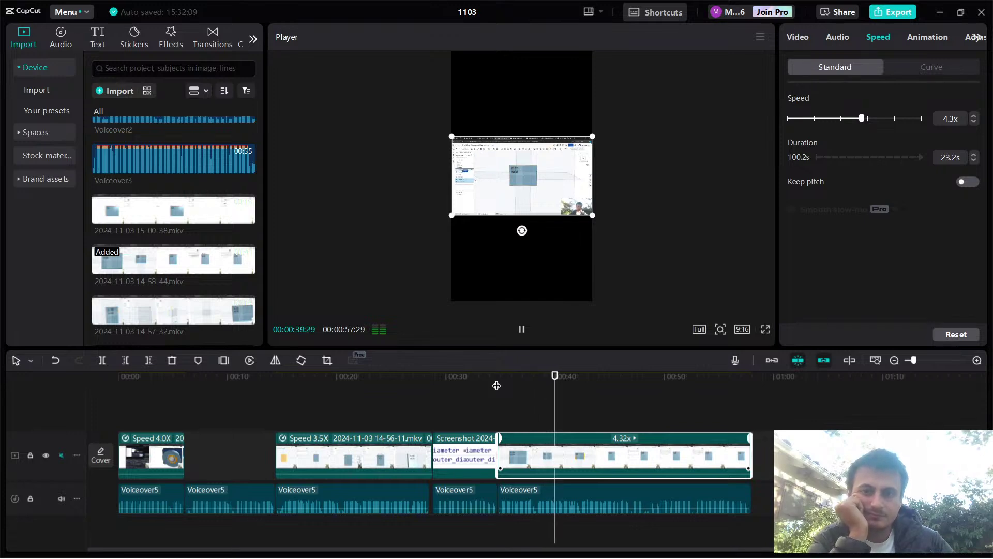
{"action": "key", "text": "space"}
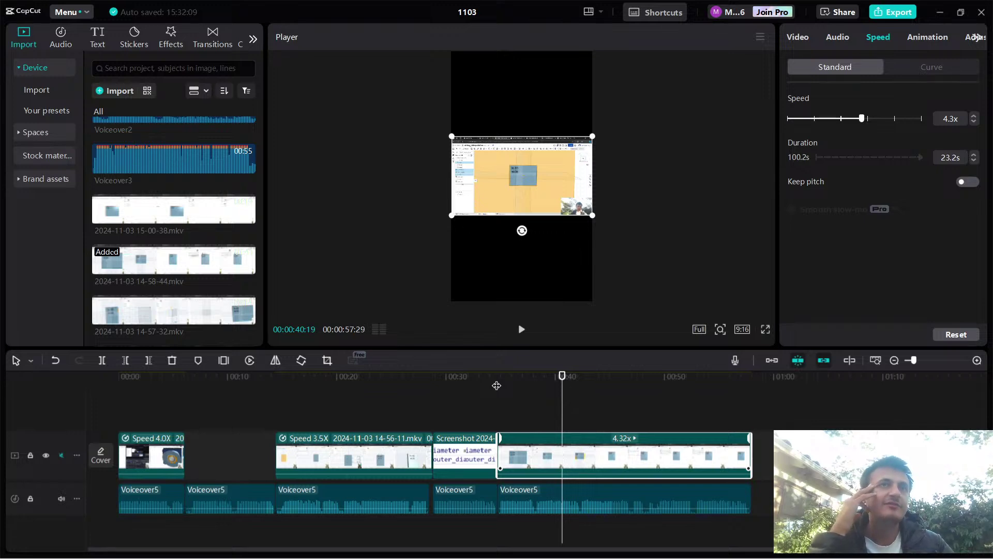
{"action": "key", "text": "space"}
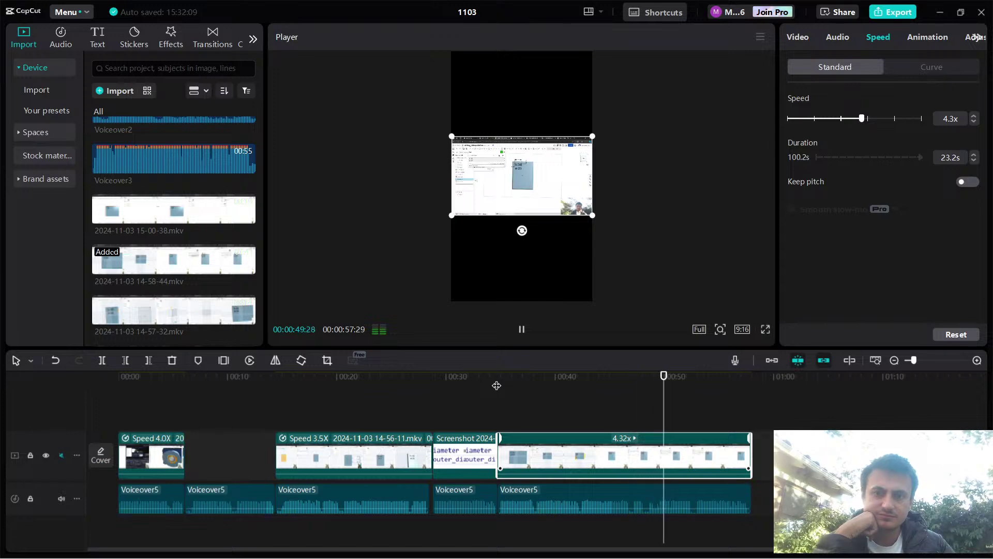
{"action": "key", "text": "space"}
Enlarge the 14-58-44 clip to 500% and place it at X 124, Y -185 around the labelled plate.
{"action": "left_click_drag", "start_coordinate": [598, 216], "coordinate": [559, 201]}
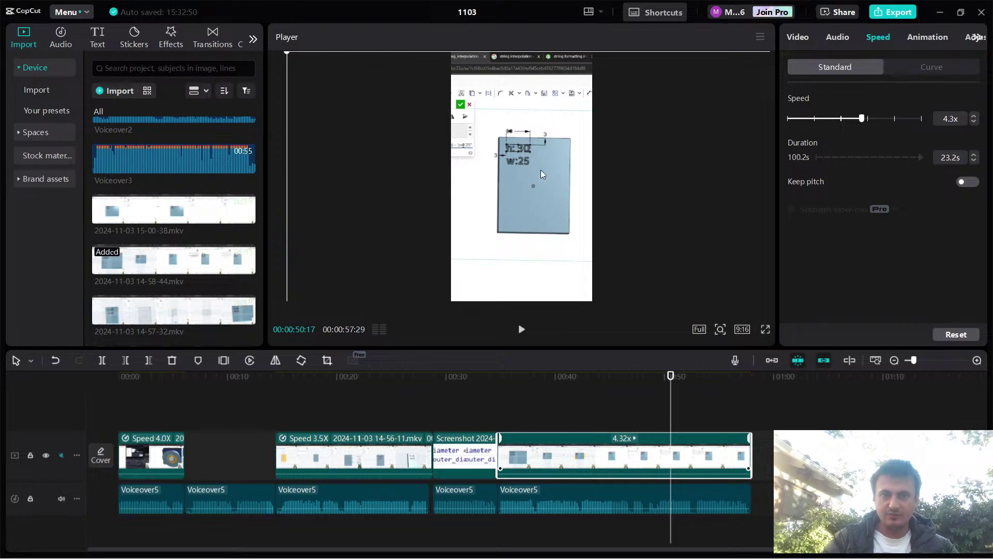
{"action": "scroll", "coordinate": [547, 170], "scroll_direction": "down", "scroll_amount": 2}
{"action": "left_click_drag", "start_coordinate": [647, 254], "coordinate": [702, 282]}
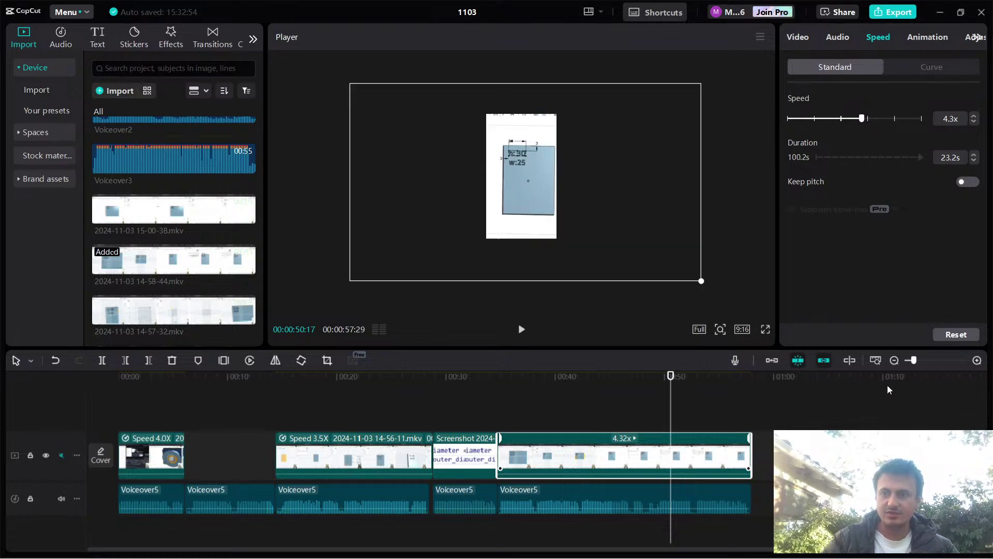
{"action": "mouse_move", "coordinate": [699, 251]}
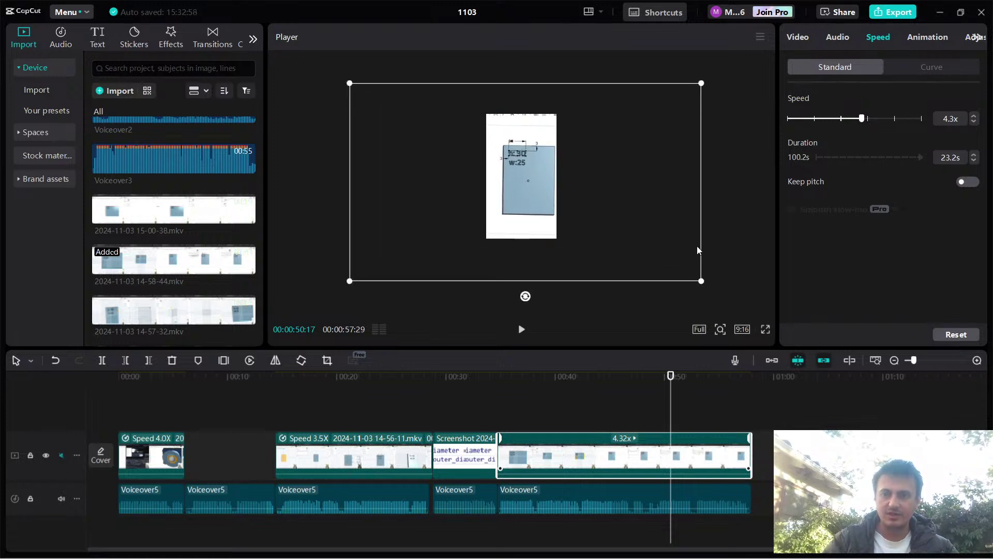
Reduce the 14-58-44 clip's scale in small increments to 488%.
{"action": "left_click", "coordinate": [797, 38]}
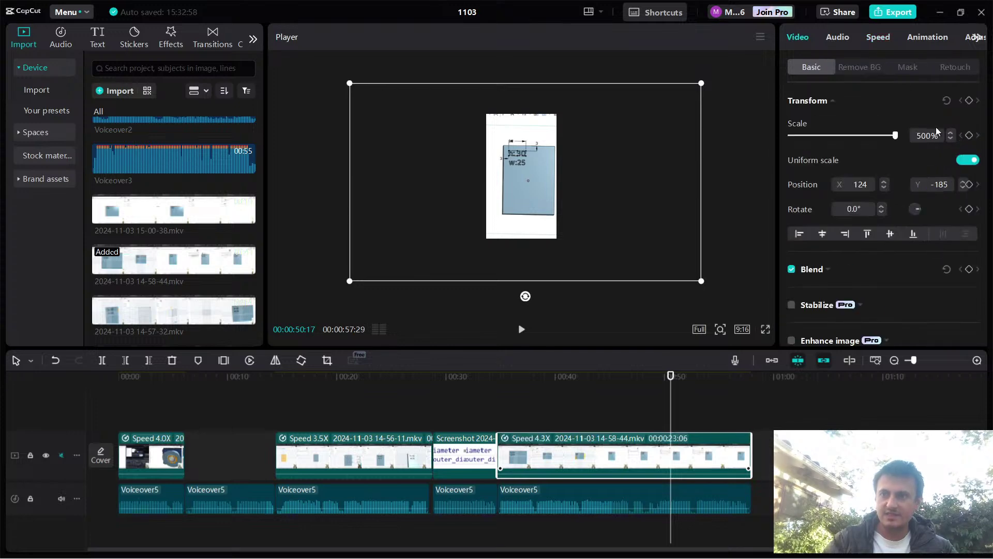
{"action": "left_click", "coordinate": [950, 136]}
{"action": "left_click", "coordinate": [950, 137]}
{"action": "left_click", "coordinate": [950, 136]}
{"action": "left_click", "coordinate": [950, 136]}
{"action": "left_click", "coordinate": [951, 137]}
{"action": "left_click", "coordinate": [950, 136]}
{"action": "left_click", "coordinate": [951, 136]}
{"action": "left_click", "coordinate": [950, 136]}
{"action": "mouse_move", "coordinate": [704, 284]}
{"action": "left_mouse_down"}
{"action": "mouse_move", "coordinate": [599, 169]}
{"action": "mouse_move", "coordinate": [698, 278]}
{"action": "left_mouse_up"}
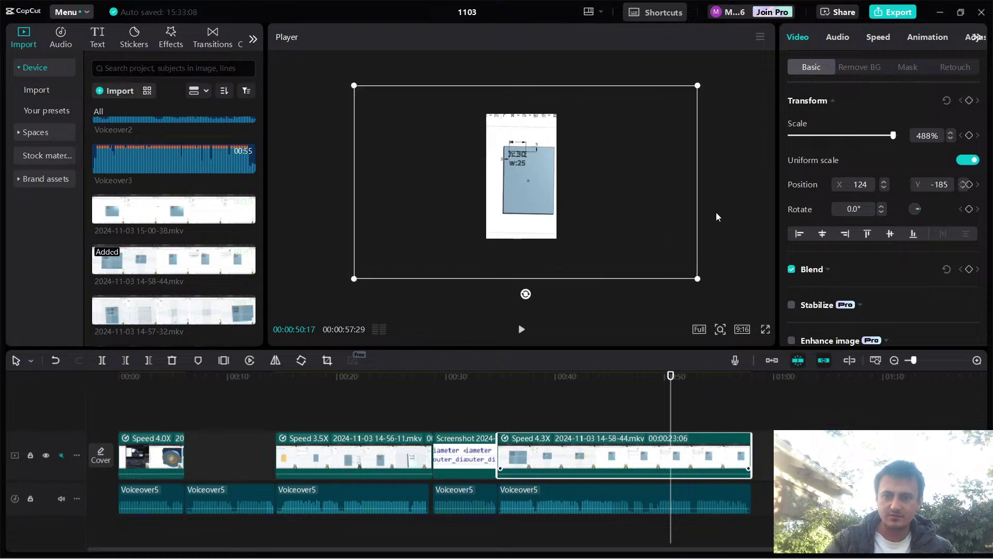
Try the clip at 1000% scale, then at 800%, shifting it to X 5594, Y -1914 over the Text dialog.
{"action": "double_click", "coordinate": [931, 135]}
{"action": "type", "text": "1000"}
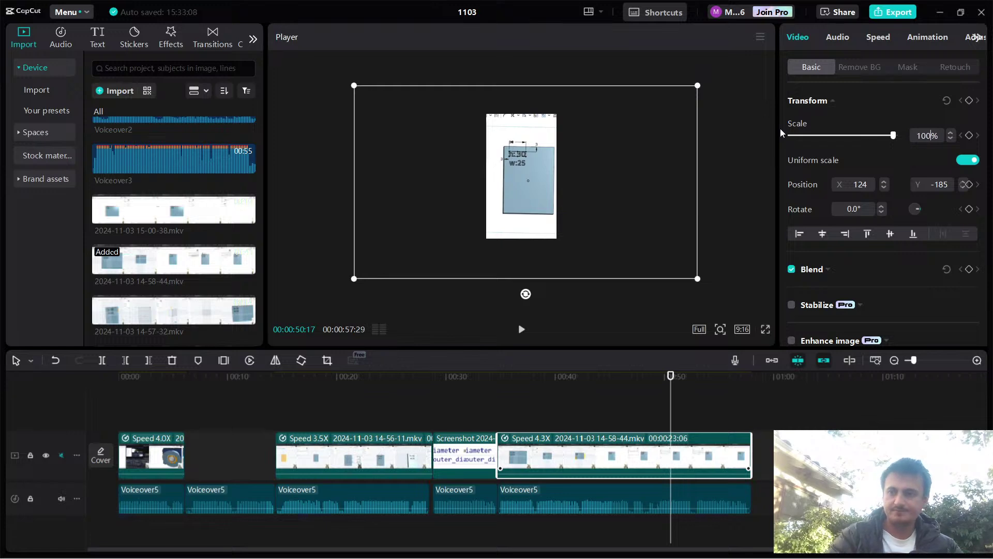
{"action": "key", "text": "Return"}
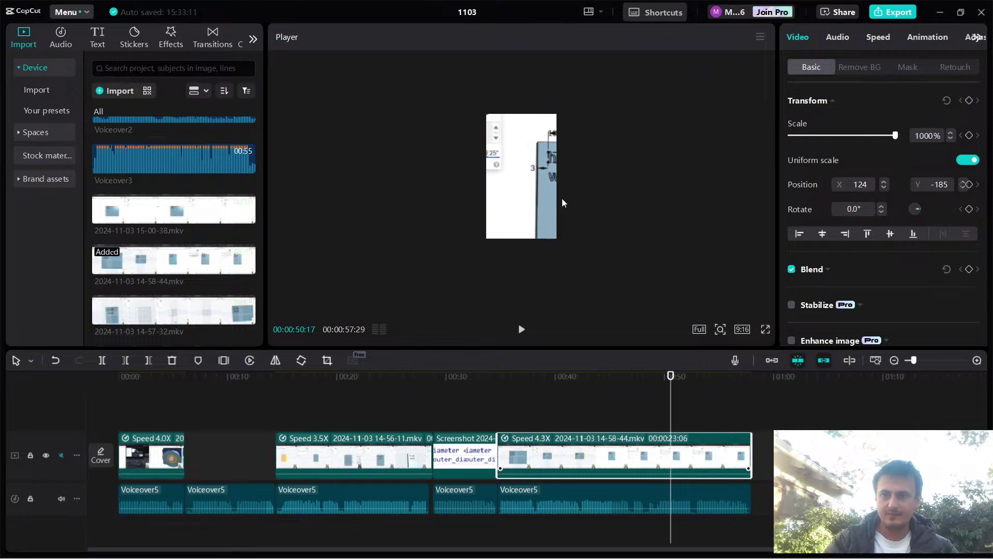
{"action": "mouse_move", "coordinate": [633, 228]}
{"action": "left_mouse_down"}
{"action": "mouse_move", "coordinate": [640, 223]}
{"action": "mouse_move", "coordinate": [625, 216]}
{"action": "left_mouse_up"}
{"action": "double_click", "coordinate": [932, 135]}
{"action": "type", "text": "800"}
{"action": "key", "text": "Return"}
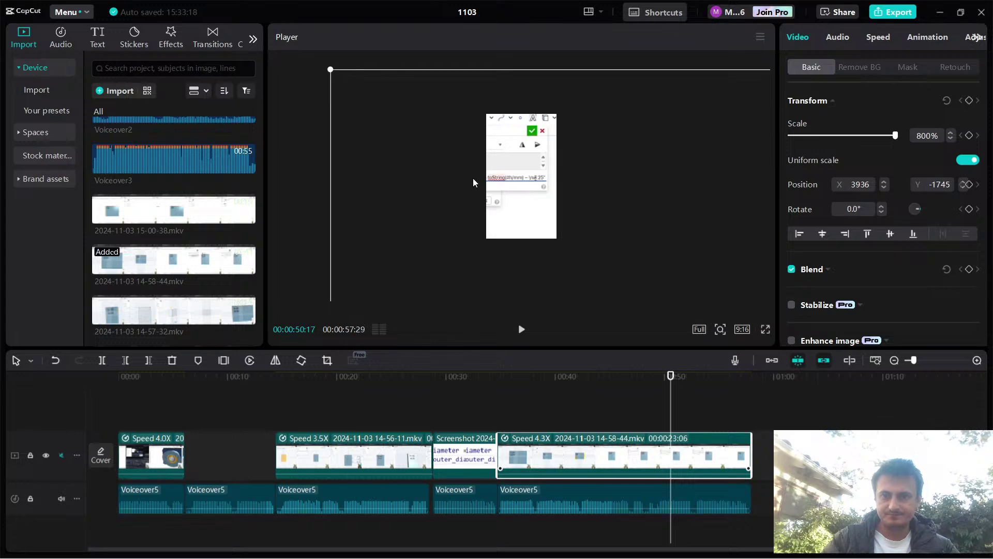
{"action": "left_click_drag", "start_coordinate": [519, 182], "coordinate": [569, 194]}
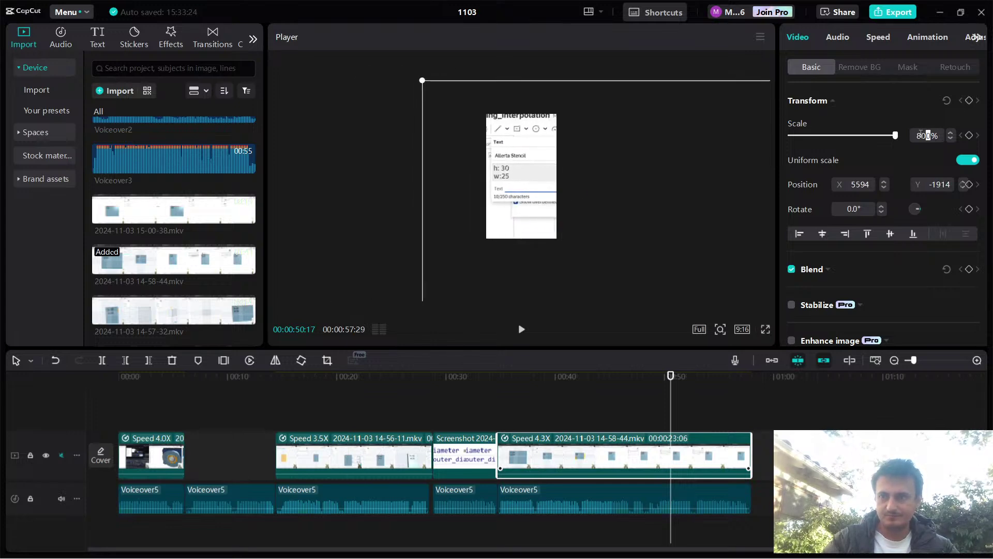
Reduce the clip's scale to 362% and position it at X 1941, Y -930 so the Text dialog fits the frame.
{"action": "left_click", "coordinate": [862, 138]}
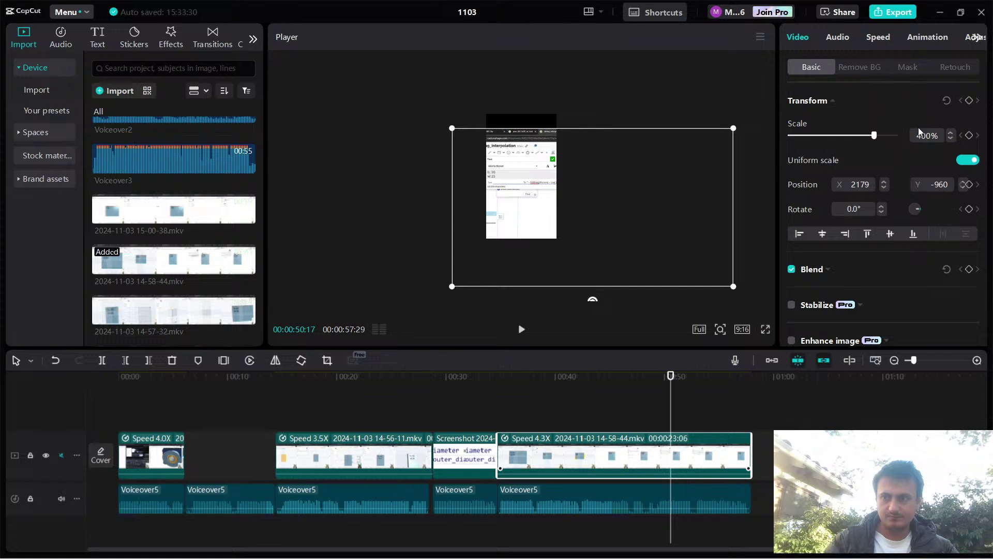
{"action": "left_click_drag", "start_coordinate": [734, 284], "coordinate": [719, 279]}
{"action": "left_click_drag", "start_coordinate": [583, 208], "coordinate": [578, 207]}
Play the reframed clip from just before its start, watch the text editing in full screen and return to the timeline near its end.
{"action": "left_click", "coordinate": [491, 385]}
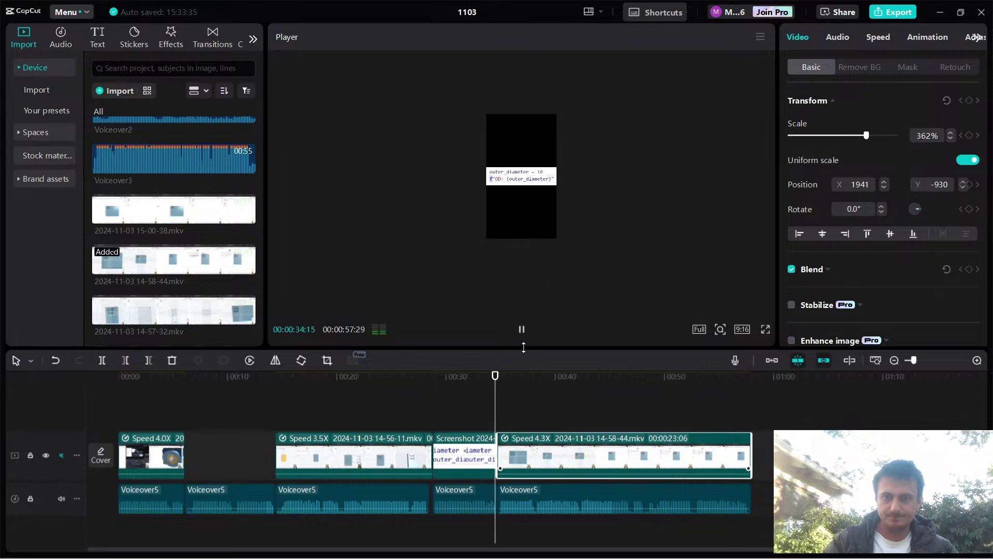
{"action": "left_click", "coordinate": [521, 329]}
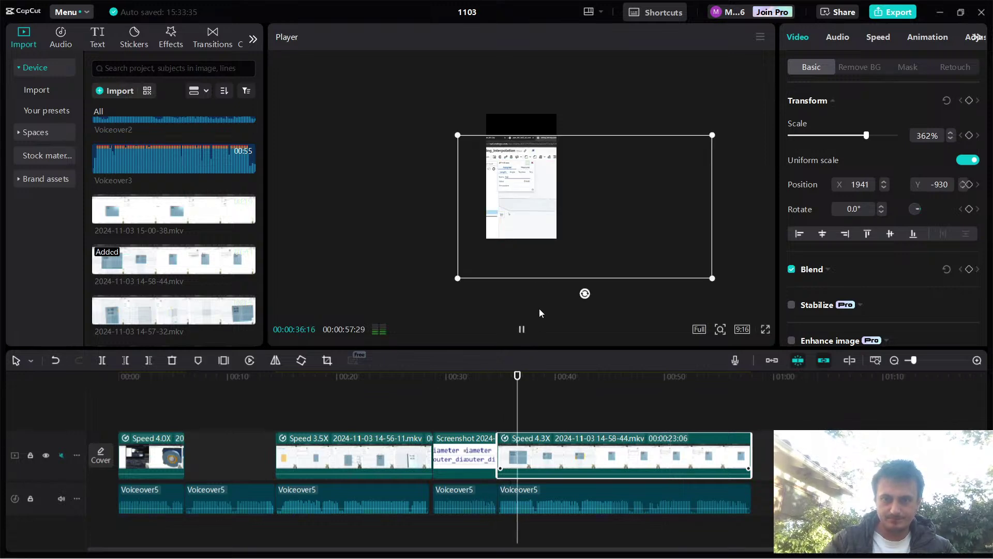
{"action": "key", "text": "space"}
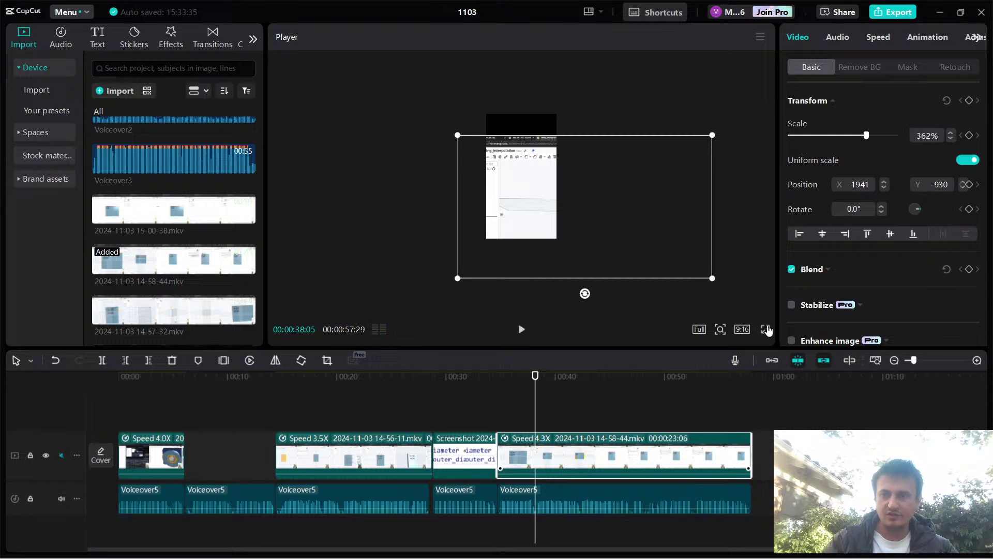
{"action": "left_click", "coordinate": [765, 329]}
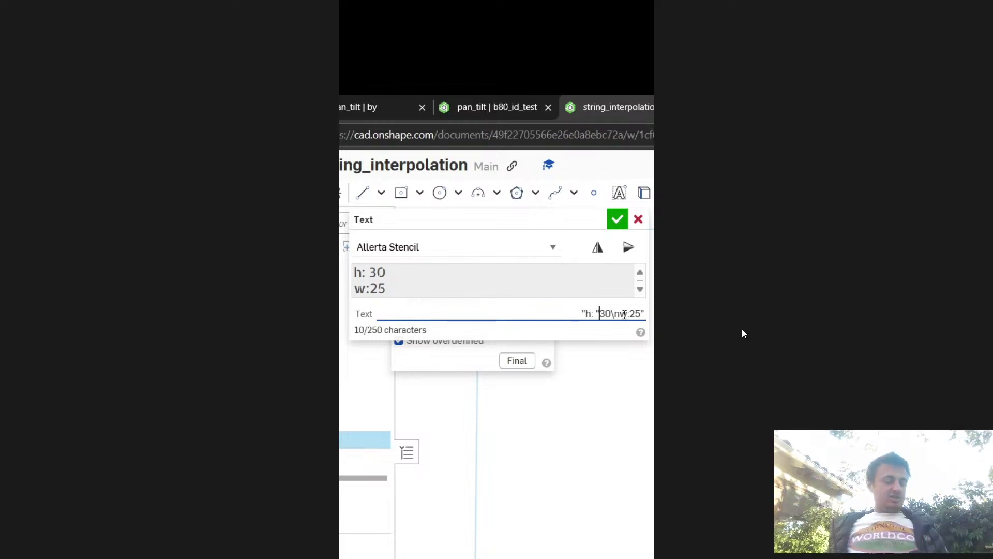
{"action": "type", "text": "~ toString(#"}
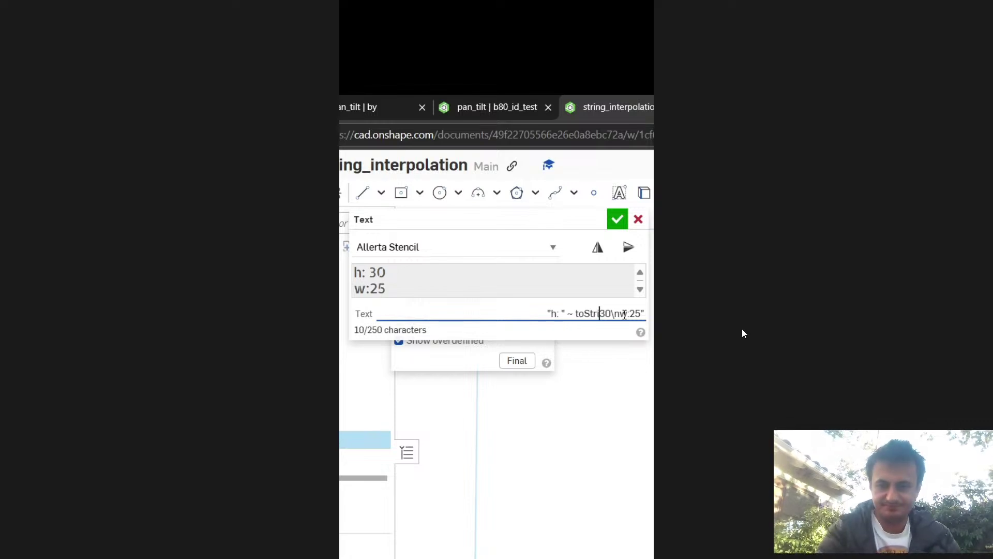
{"action": "key", "text": "Delete"}
{"action": "key", "text": "Delete"}
{"action": "type", "text": "h/mm) ~"}
{"action": "key", "text": "Right"}
{"action": "key", "text": "Right"}
{"action": "key", "text": "Right"}
{"action": "key", "text": "Right"}
{"action": "type", "text": "\""}
{"action": "key", "text": "Left"}
{"action": "key", "text": "Left"}
{"action": "key", "text": "Left"}
{"action": "key", "text": "Left"}
{"action": "key", "text": "Left"}
{"action": "key", "text": "Left"}
{"action": "type", "text": "\""}
{"action": "key", "text": "End"}
{"action": "key", "text": "BackSpace"}
{"action": "key", "text": "BackSpace"}
{"action": "key", "text": "BackSpace"}
{"action": "type", "text": "~ toString(#w/mm)"}
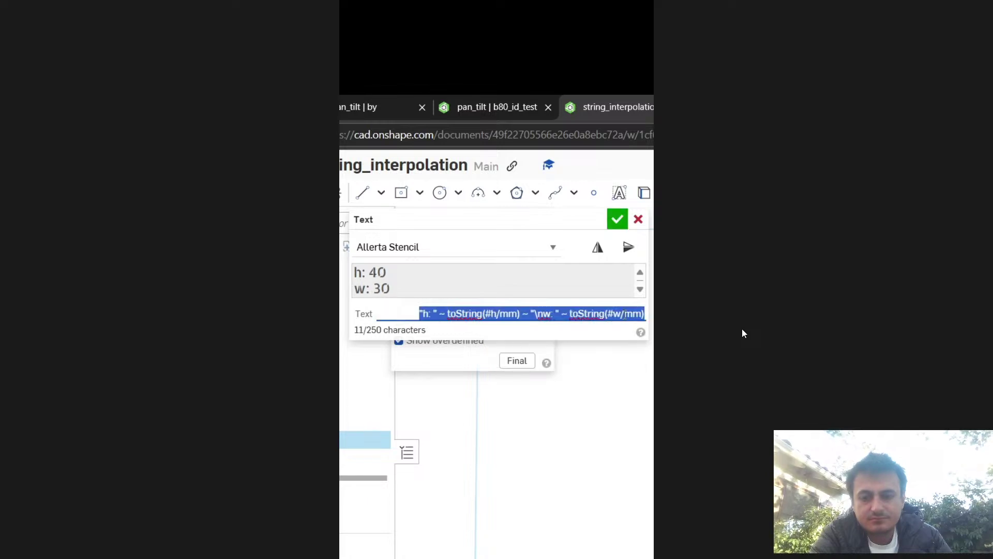
{"action": "key", "text": "Return"}
{"action": "key", "text": "Escape"}
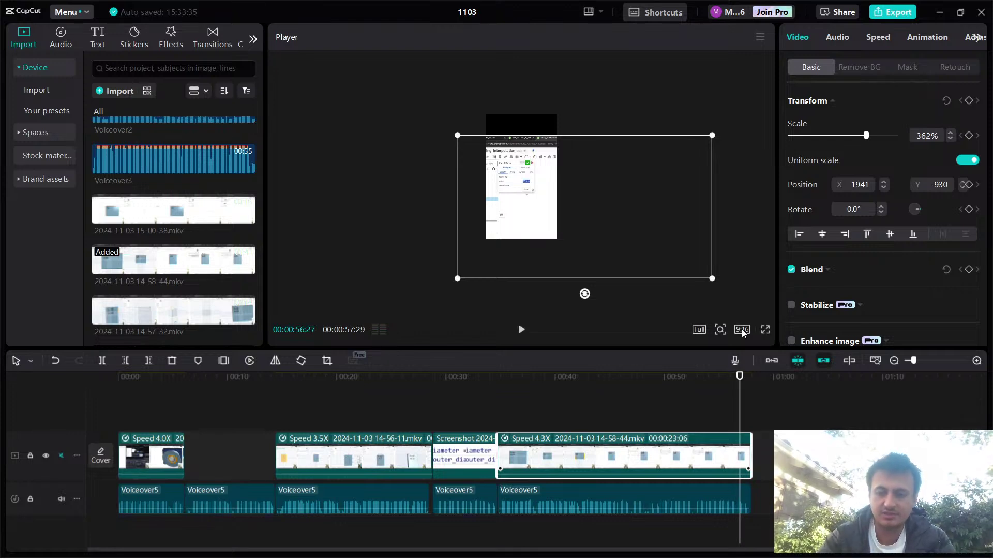
Step the playhead backward frame by frame from 00:00:56:27 to 00:00:50:16 to examine the text-editing footage.
{"action": "key", "text": "Left"}
{"action": "key", "text": "Left"}
{"action": "key", "text": "Left"}
{"action": "key", "text": "Left"}
{"action": "key", "text": "Left"}
{"action": "key", "text": "Left"}
{"action": "key", "text": "Left"}
{"action": "key", "text": "Left"}
{"action": "key", "text": "Left"}
{"action": "key", "text": "Left"}
{"action": "key", "text": "Left"}
{"action": "key", "text": "Left"}
{"action": "key", "text": "Left"}
{"action": "key", "text": "Left"}
{"action": "key", "text": "Left"}
{"action": "key", "text": "Left"}
{"action": "key", "text": "Left"}
{"action": "key", "text": "Left"}
{"action": "key", "text": "Left"}
{"action": "key", "text": "Left"}
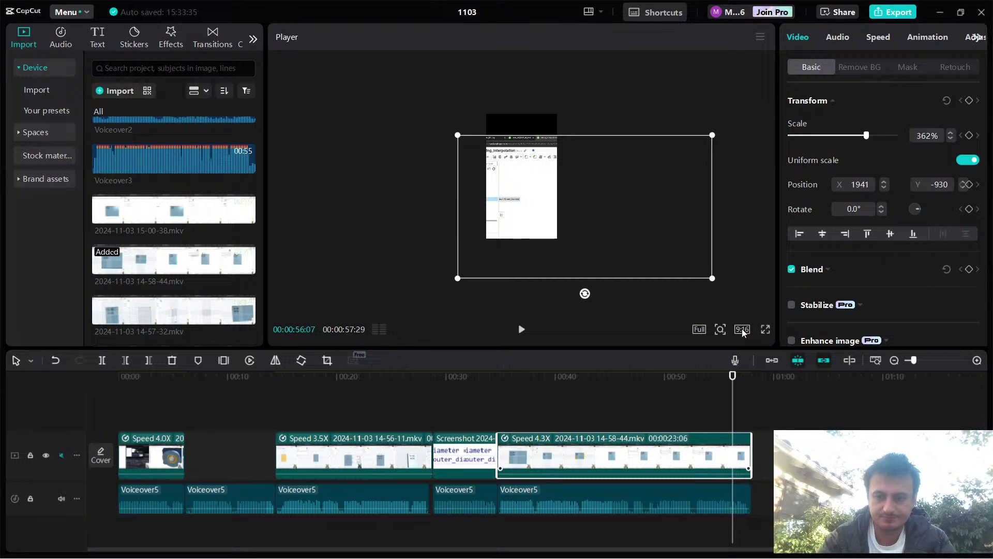
{"action": "key", "text": "Left"}
{"action": "key", "text": "Left"}
{"action": "key", "text": "Left"}
{"action": "key", "text": "Left"}
{"action": "key", "text": "Left"}
{"action": "key", "text": "Left"}
{"action": "key", "text": "Left"}
{"action": "key", "text": "Left"}
{"action": "key", "text": "Left"}
{"action": "key", "text": "Left"}
{"action": "key", "text": "Left"}
{"action": "key", "text": "Left"}
{"action": "key", "text": "Left"}
{"action": "key", "text": "Left"}
{"action": "key", "text": "Left"}
{"action": "key", "text": "Left"}
{"action": "key", "text": "Left"}
{"action": "key", "text": "Left"}
{"action": "key", "text": "Left"}
{"action": "key", "text": "Left"}
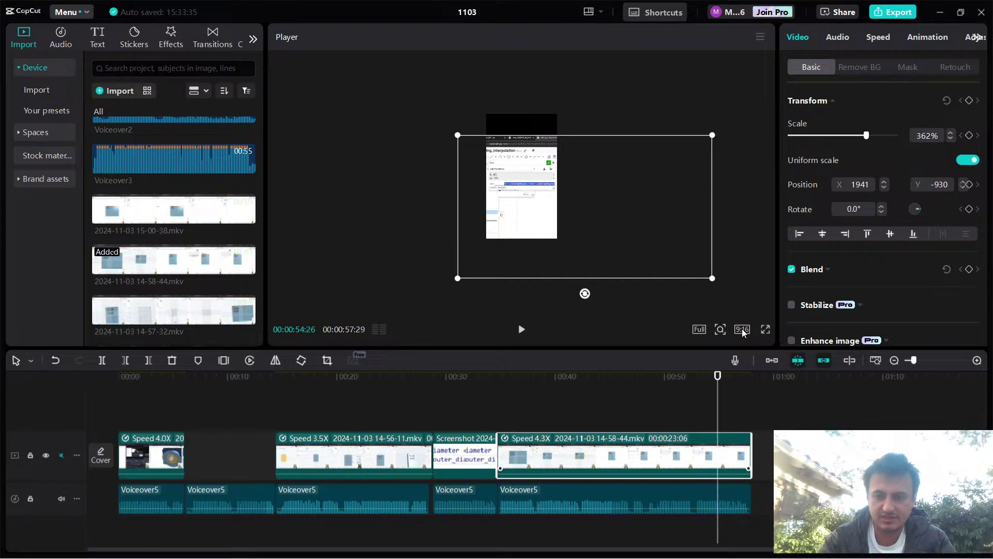
{"action": "key", "text": "Left"}
{"action": "key", "text": "Left"}
{"action": "key", "text": "Left"}
{"action": "key", "text": "Left"}
{"action": "key", "text": "Left"}
{"action": "key", "text": "Left"}
{"action": "key", "text": "Left"}
{"action": "key", "text": "Left"}
{"action": "key", "text": "Left"}
{"action": "key", "text": "Left"}
{"action": "key", "text": "Left"}
{"action": "key", "text": "Left"}
{"action": "key", "text": "Left"}
{"action": "key", "text": "Left"}
{"action": "key", "text": "Left"}
{"action": "key", "text": "Left"}
{"action": "key", "text": "Left"}
{"action": "key", "text": "Left"}
{"action": "key", "text": "Left"}
{"action": "key", "text": "Left"}
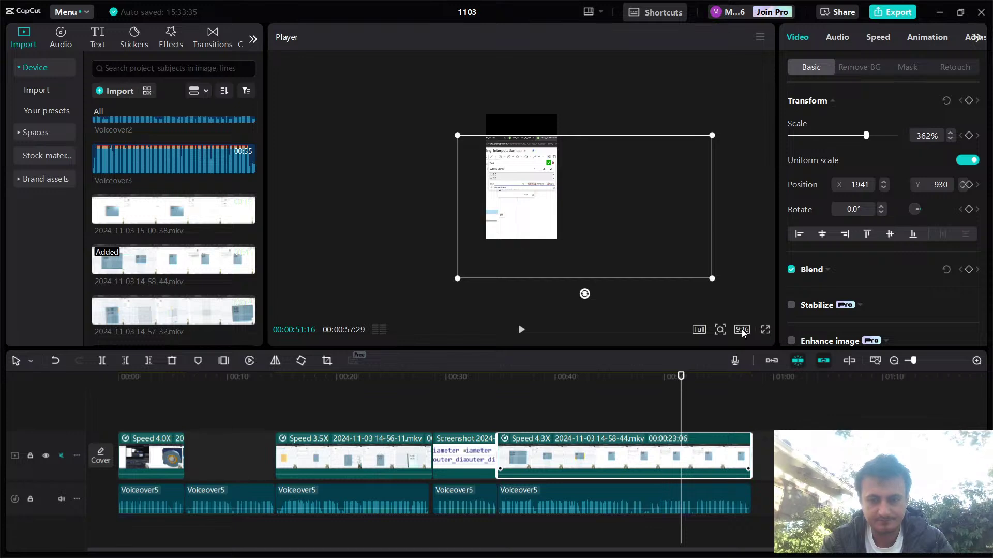
{"action": "key", "text": "Left"}
{"action": "key", "text": "Left"}
{"action": "key", "text": "Left"}
{"action": "key", "text": "Left"}
{"action": "key", "text": "Left"}
{"action": "key", "text": "Left"}
{"action": "key", "text": "Left"}
{"action": "key", "text": "Left"}
{"action": "key", "text": "Left"}
{"action": "key", "text": "Left"}
{"action": "key", "text": "Left"}
{"action": "key", "text": "Left"}
{"action": "key", "text": "Left"}
{"action": "key", "text": "Left"}
{"action": "key", "text": "Left"}
{"action": "key", "text": "Left"}
{"action": "key", "text": "Left"}
{"action": "key", "text": "Left"}
{"action": "key", "text": "Left"}
{"action": "key", "text": "Left"}
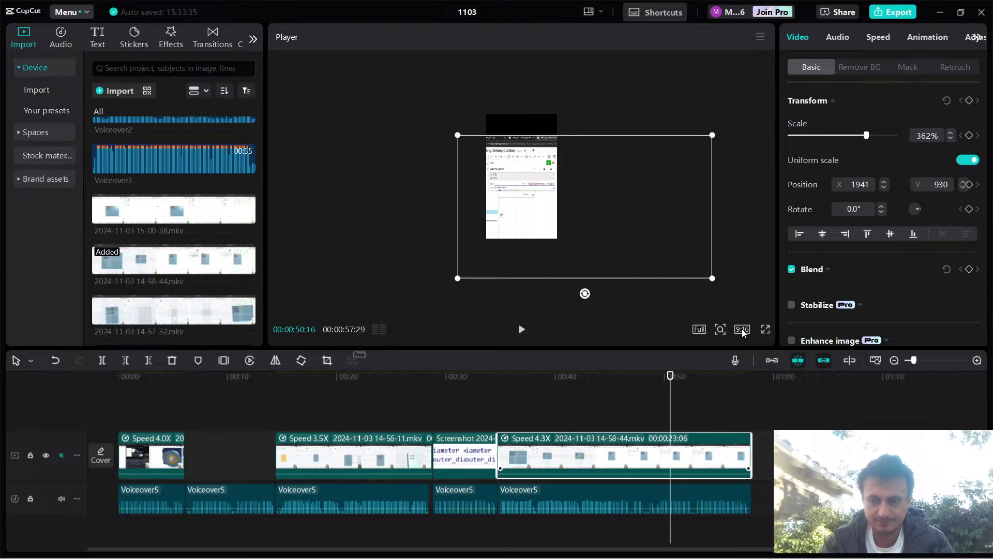
Switch to the web browser and search for "capcut keyboard shortcuts" in a new tab.
{"action": "key", "text": "alt+Tab"}
{"action": "key", "text": "alt+Tab"}
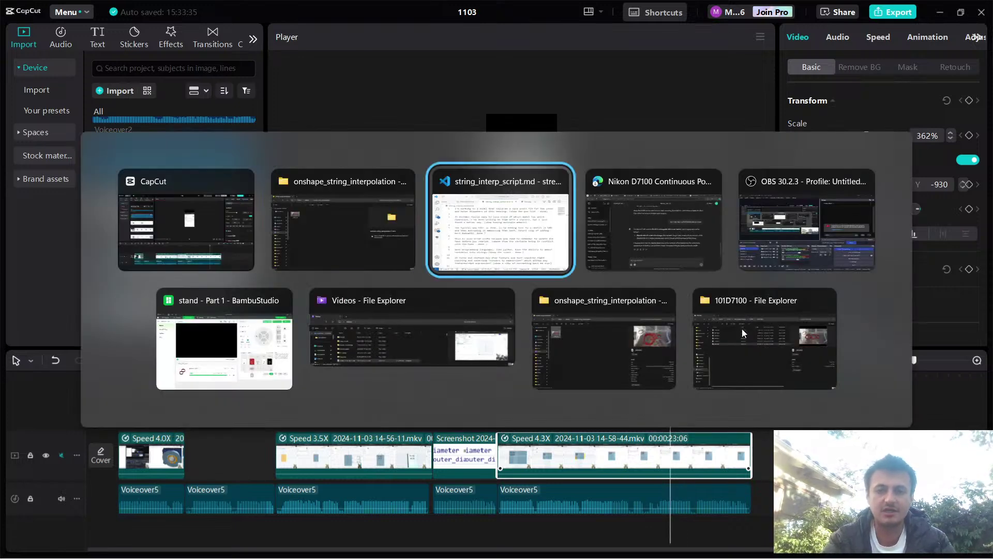
{"action": "key", "text": "alt+Tab"}
{"action": "key", "text": "ctrl+t"}
{"action": "type", "text": "capcut "}
{"action": "type", "text": "keyboard shortcuts"}
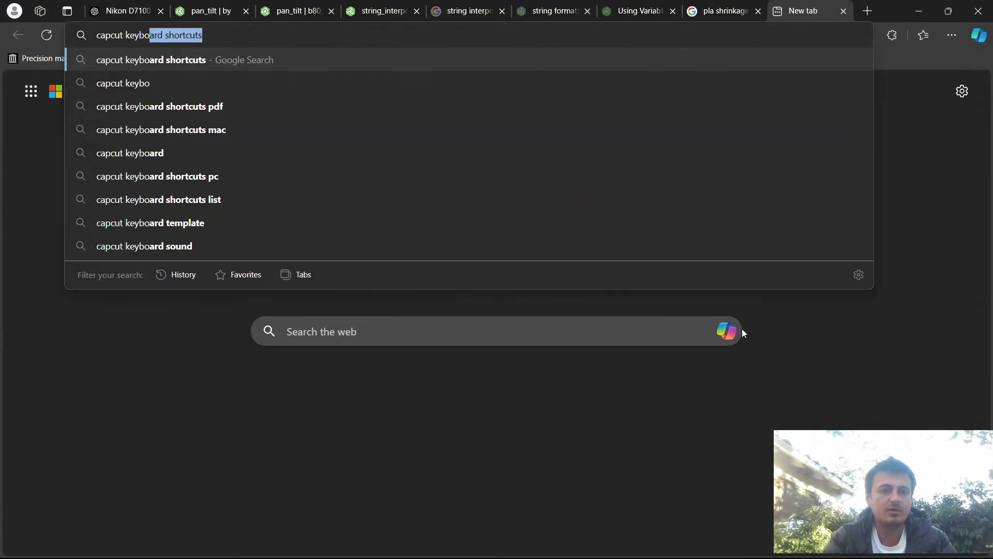
{"action": "key", "text": "Return"}
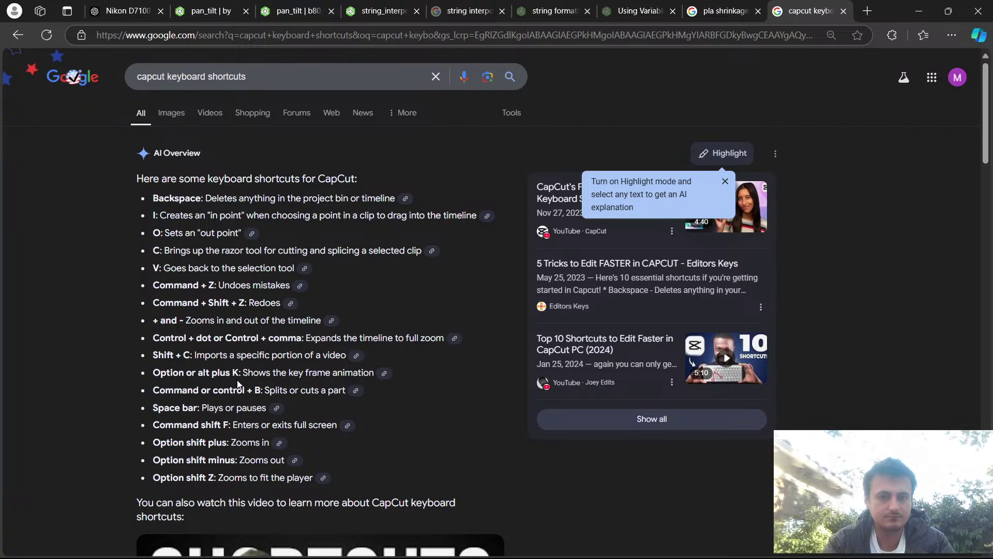
Open the Reddit post CAPCUT SHORTCUT KEYS (FULL PAGE-JPG) from the results and view its shortcut chart at full size.
{"action": "scroll", "coordinate": [237, 383], "scroll_direction": "down", "scroll_amount": 1}
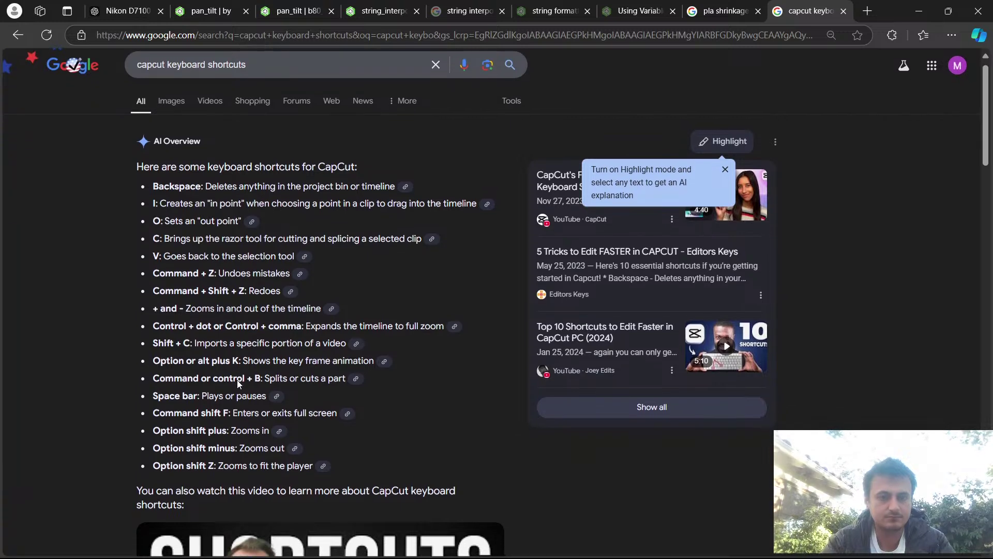
{"action": "scroll", "coordinate": [237, 380], "scroll_direction": "down", "scroll_amount": 8}
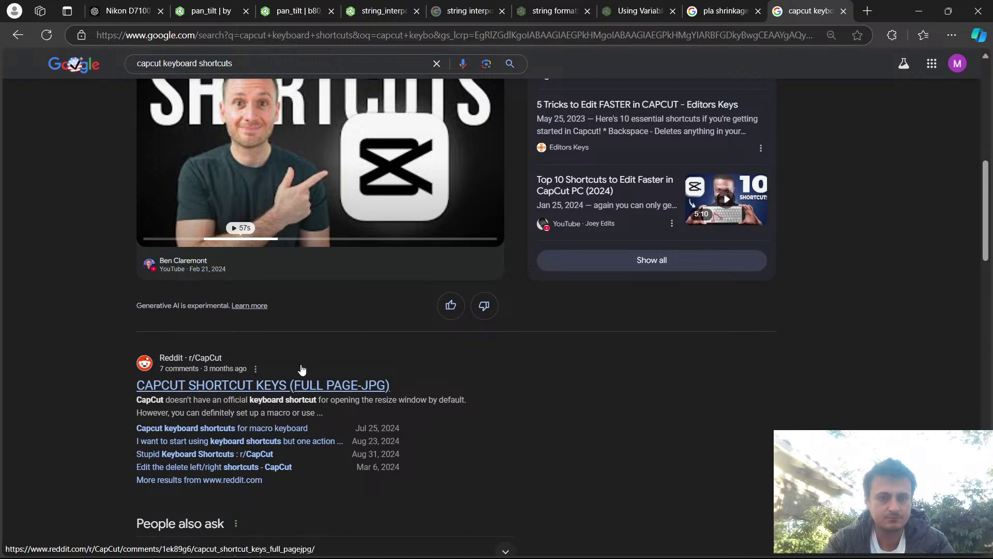
{"action": "left_click", "coordinate": [302, 383]}
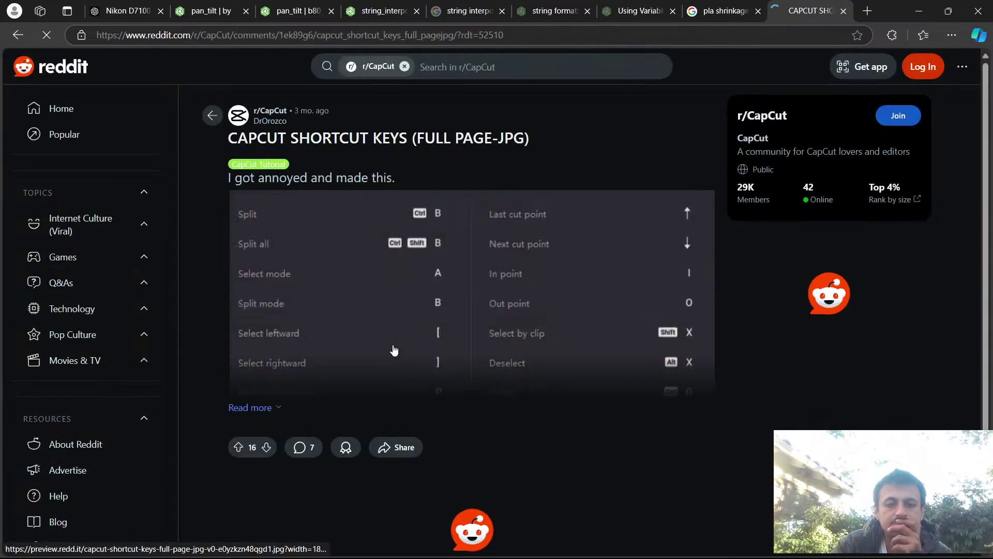
{"action": "left_click", "coordinate": [394, 350]}
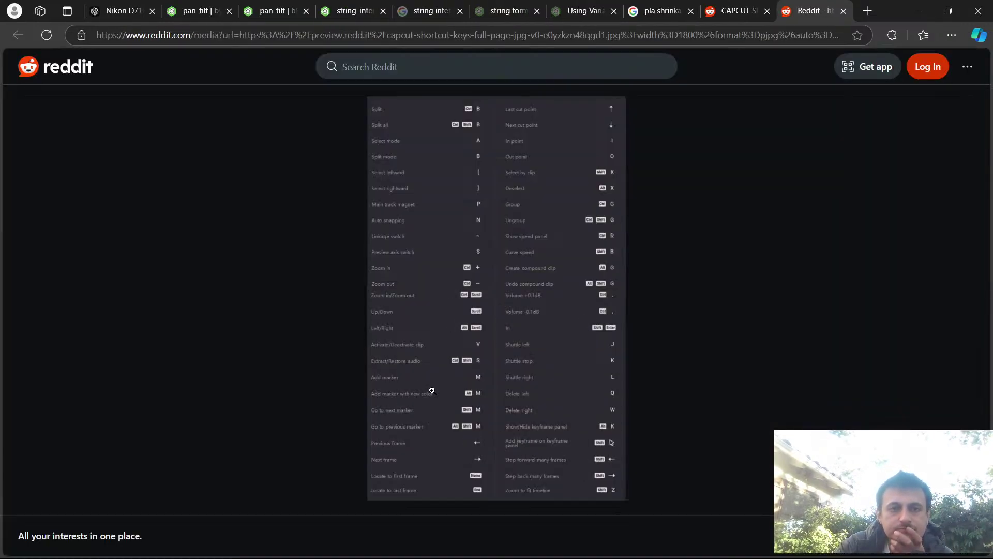
Enlarge the CapCut shortcut chart and read through its split, selection, zoom and cut-point shortcuts.
{"action": "left_click", "coordinate": [472, 301]}
{"action": "scroll", "coordinate": [471, 301], "scroll_direction": "up", "scroll_amount": 5}
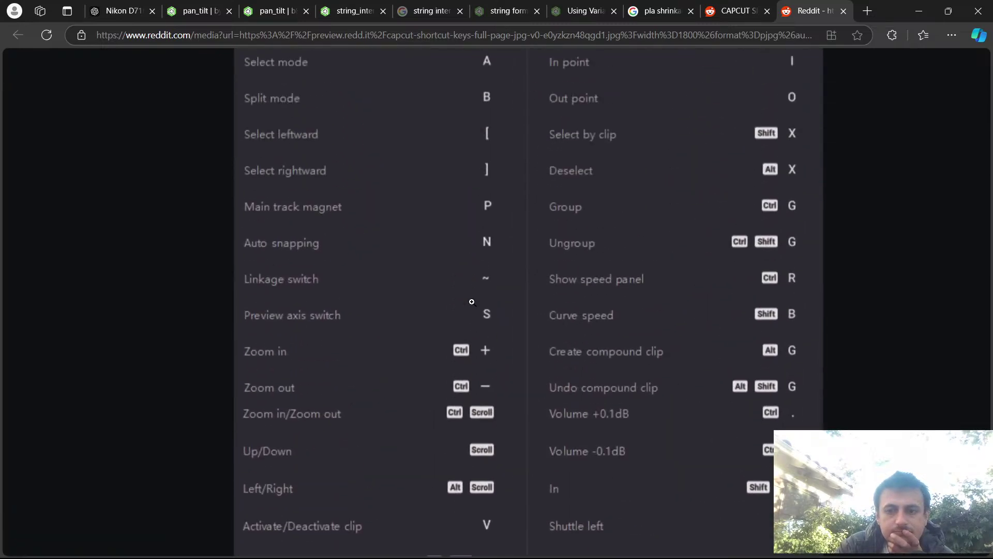
{"action": "scroll", "coordinate": [472, 301], "scroll_direction": "down", "scroll_amount": 1}
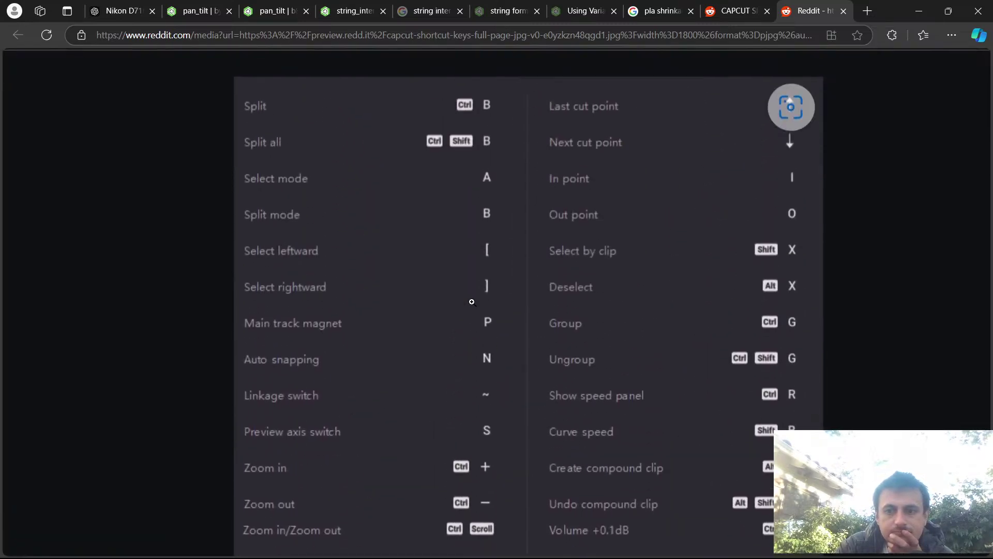
{"action": "scroll", "coordinate": [472, 301], "scroll_direction": "up", "scroll_amount": 2}
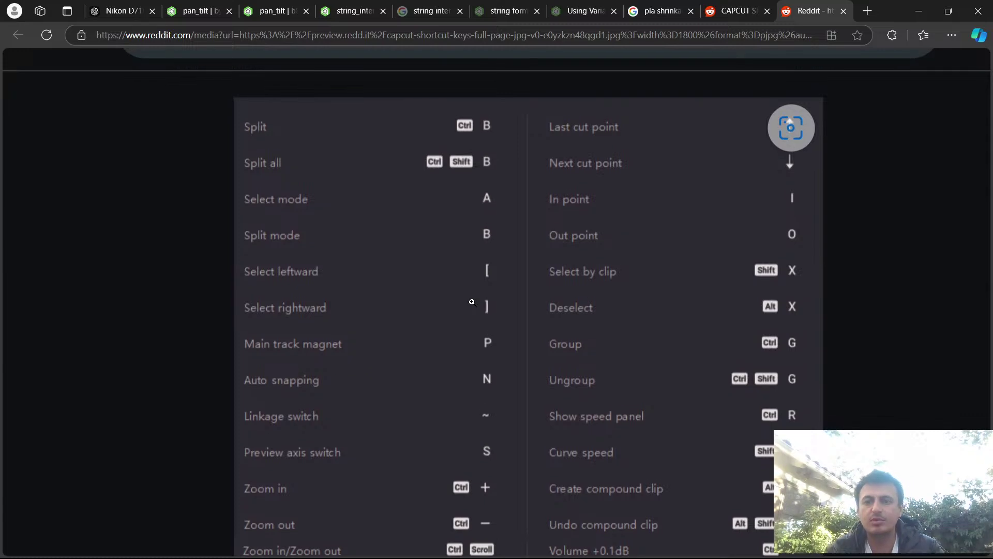
Switch back to CapCut, play the 4.3X clip up to 00:00:39:10, and return the playhead to the clip's start.
{"action": "key", "text": "alt+Tab"}
{"action": "key", "text": "Up"}
{"action": "key", "text": "space"}
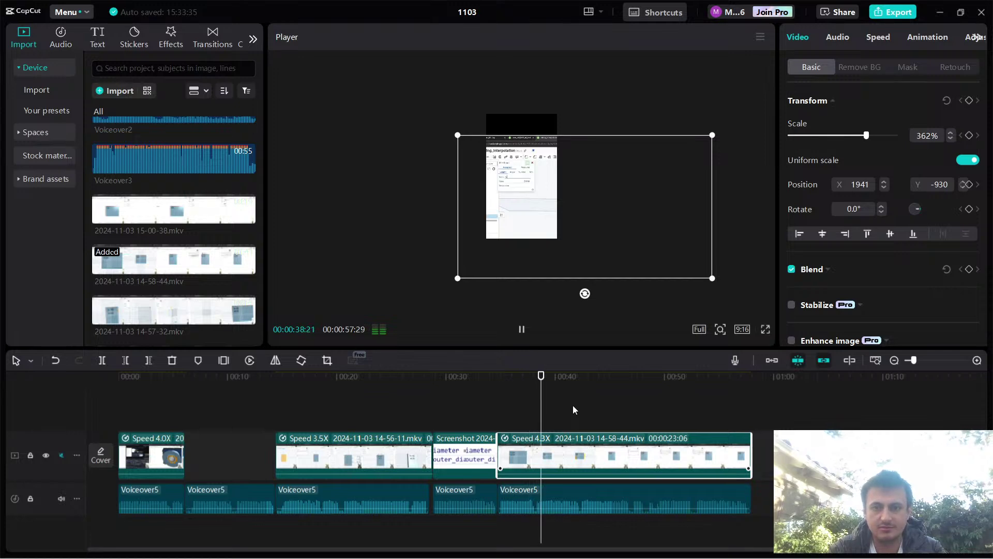
{"action": "key", "text": "space"}
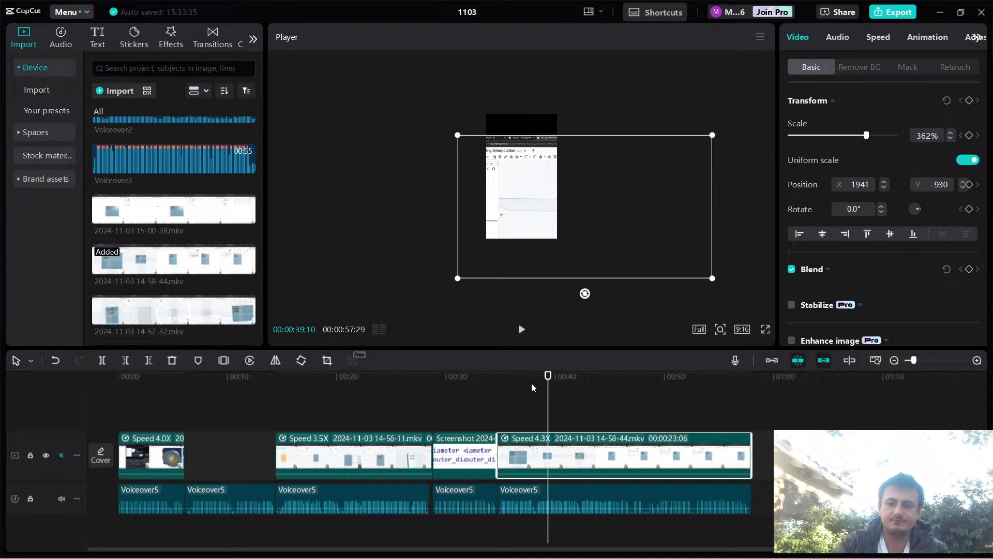
{"action": "left_click_drag", "start_coordinate": [541, 380], "coordinate": [497, 379]}
In VS Code, replace the line 11 narration before its clip note with "the way to do this in onshape is by right clicking on the text box".
{"action": "key", "text": "alt+Tab"}
{"action": "key", "text": "alt+Tab"}
{"action": "key", "text": "alt+Tab"}
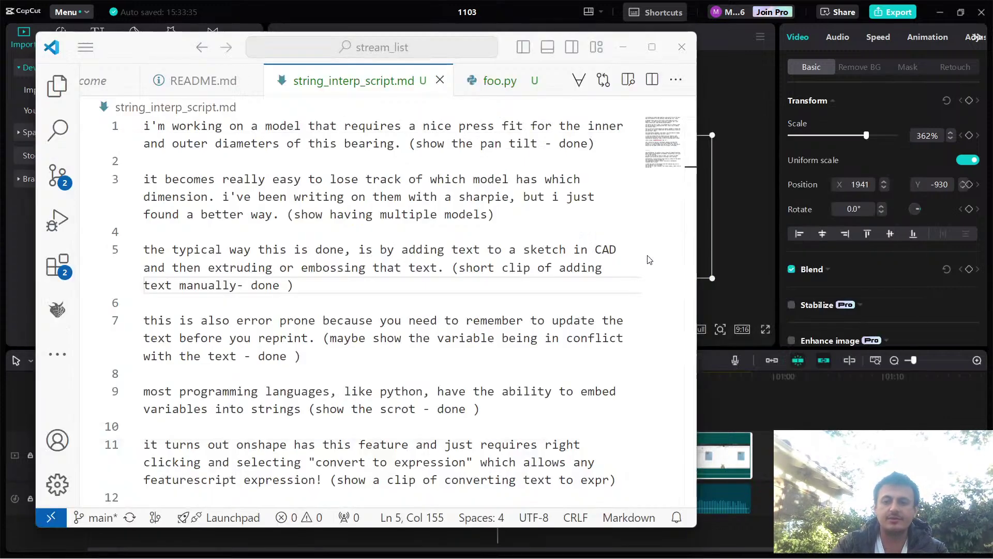
{"action": "scroll", "coordinate": [347, 383], "scroll_direction": "down", "scroll_amount": 1}
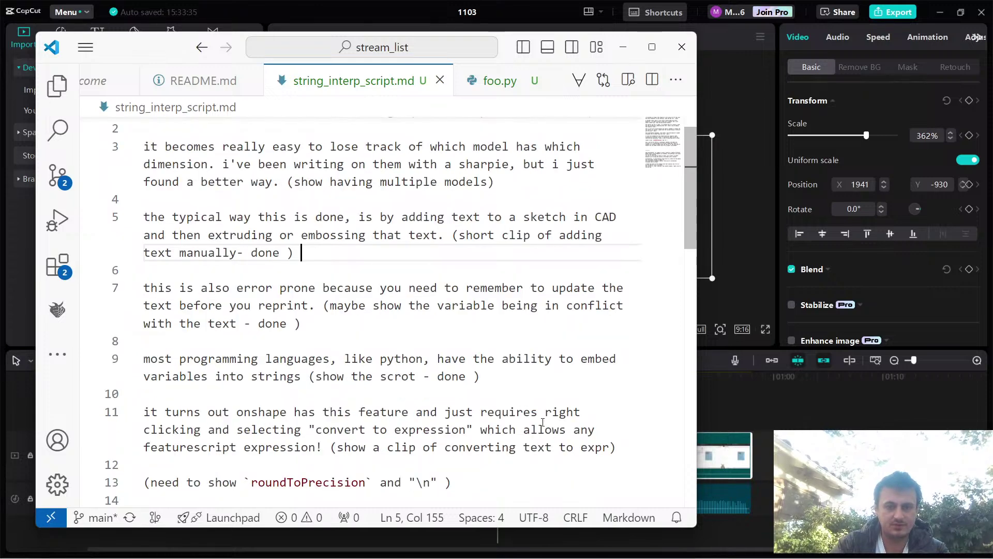
{"action": "left_click_drag", "start_coordinate": [147, 412], "coordinate": [320, 446]}
{"action": "type", "text": "the way to do this in"}
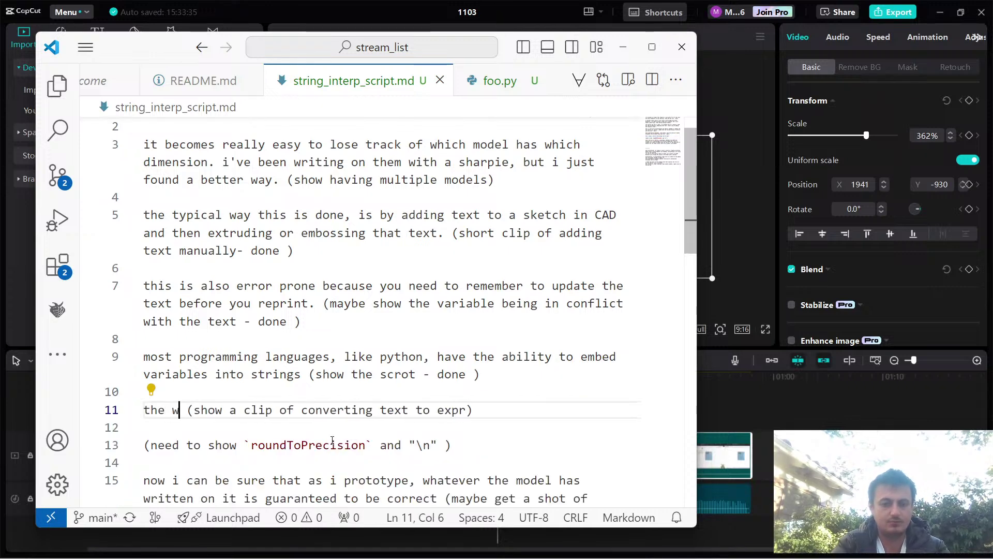
{"action": "type", "text": " onshape is by"}
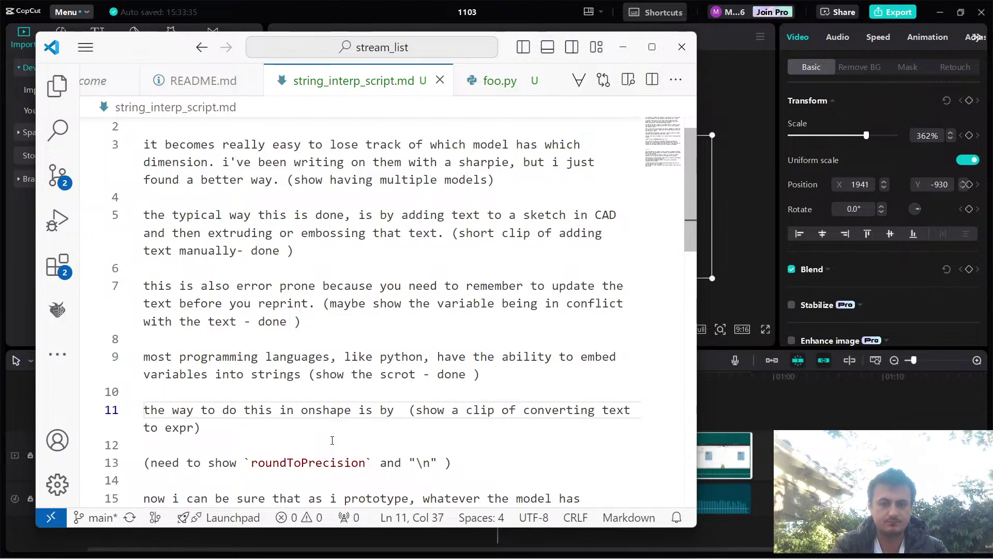
{"action": "type", "text": "righti"}
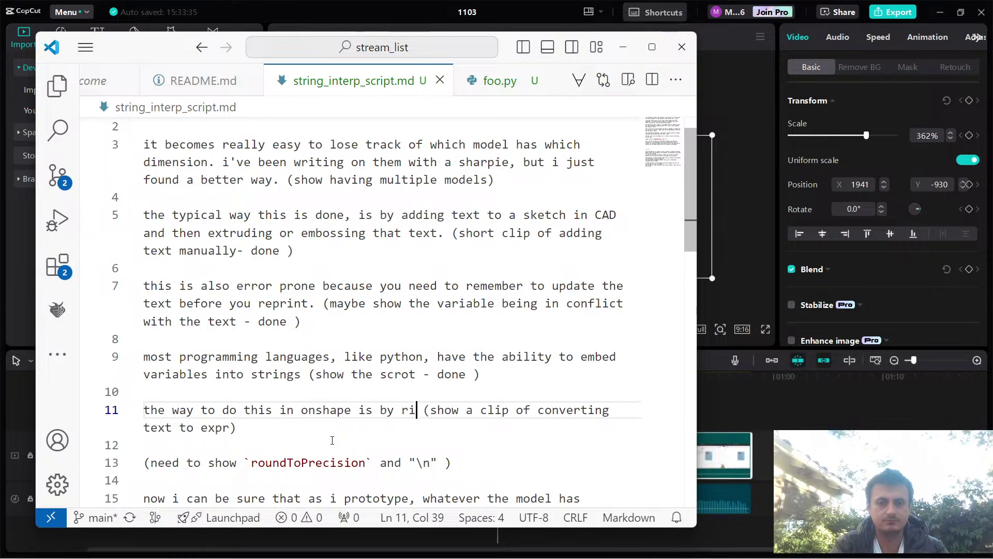
{"action": "type", "text": "clicking on the te"}
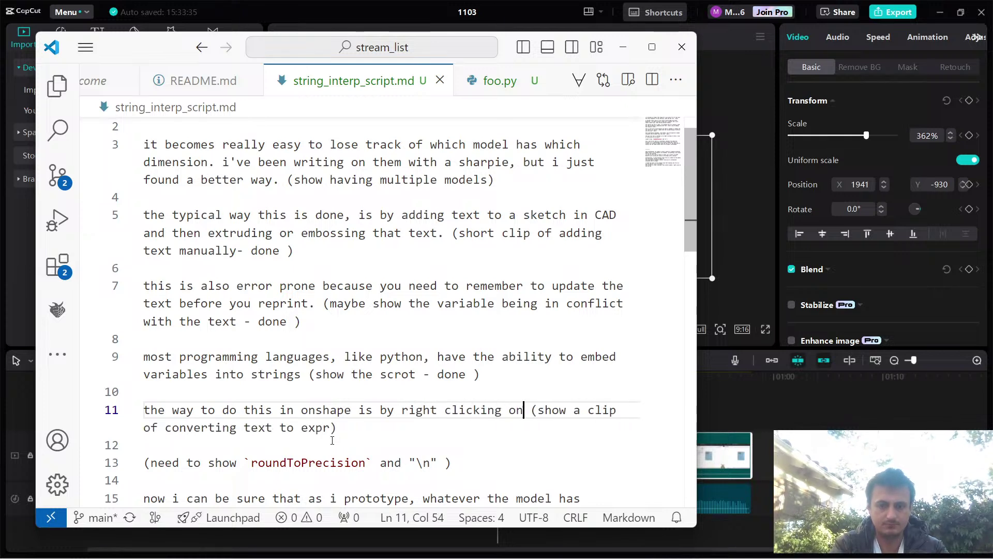
{"action": "type", "text": "xt box  "}
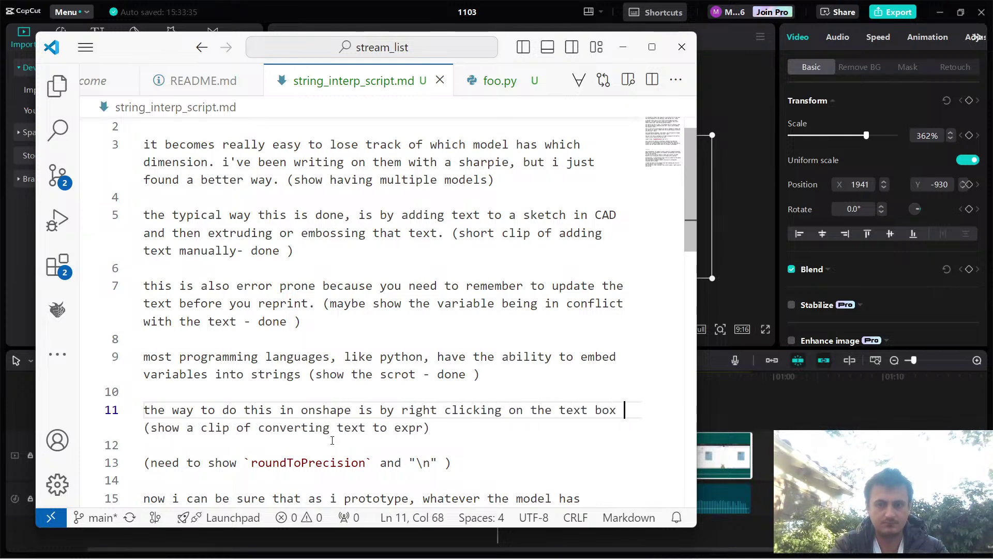
{"action": "type", "text": "of the te"}
{"action": "scroll", "coordinate": [332, 441], "scroll_direction": "down", "scroll_amount": 1}
{"action": "key", "text": "BackSpace"}
{"action": "key", "text": "BackSpace"}
{"action": "type", "text": "\"te"}
{"action": "key", "text": "BackSpace"}
{"action": "key", "text": "BackSpace"}
{"action": "key", "text": "BackSpace"}
{"action": "key", "text": "BackSpace"}
{"action": "key", "text": "BackSpace"}
{"action": "key", "text": "BackSpace"}
{"action": "key", "text": "BackSpace"}
{"action": "key", "text": "BackSpace"}
{"action": "key", "text": "BackSpace"}
{"action": "key", "text": "BackSpace"}
{"action": "key", "text": "BackSpace"}
{"action": "key", "text": "BackSpace"}
{"action": "key", "text": "BackSpace"}
{"action": "key", "text": "BackSpace"}
{"action": "key", "text": "BackSpace"}
{"action": "key", "text": "BackSpace"}
{"action": "key", "text": "BackSpace"}
{"action": "key", "text": "BackSpace"}
{"action": "key", "text": "BackSpace"}
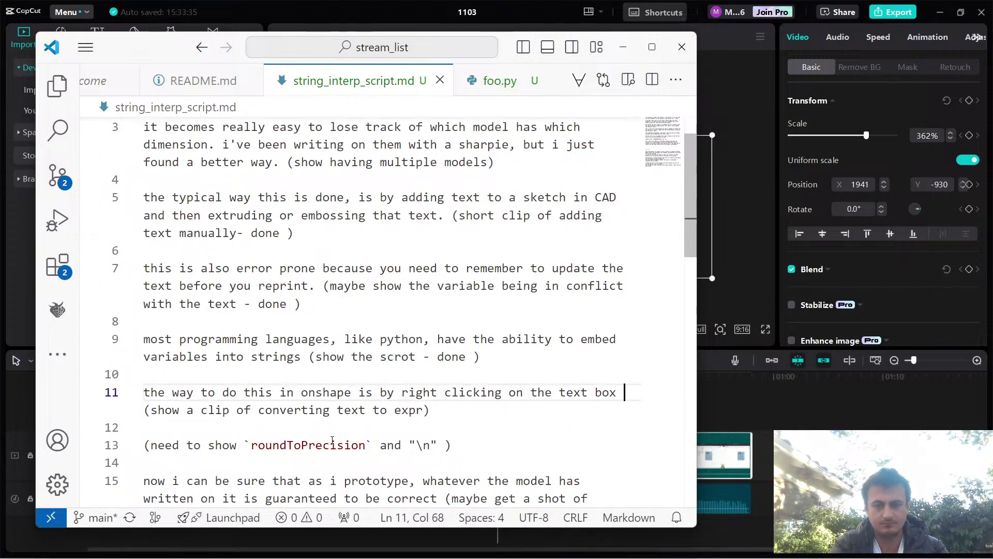
Continue the line 11 narration with: for a text sketch element and clicking "convert to expression".
{"action": "type", "text": "text box for a "}
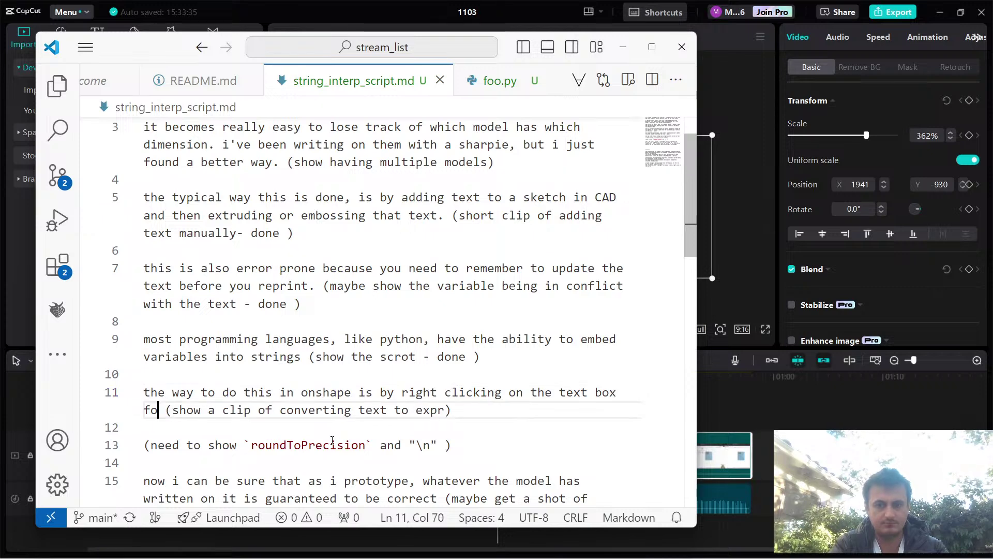
{"action": "type", "text": "text sketch el"}
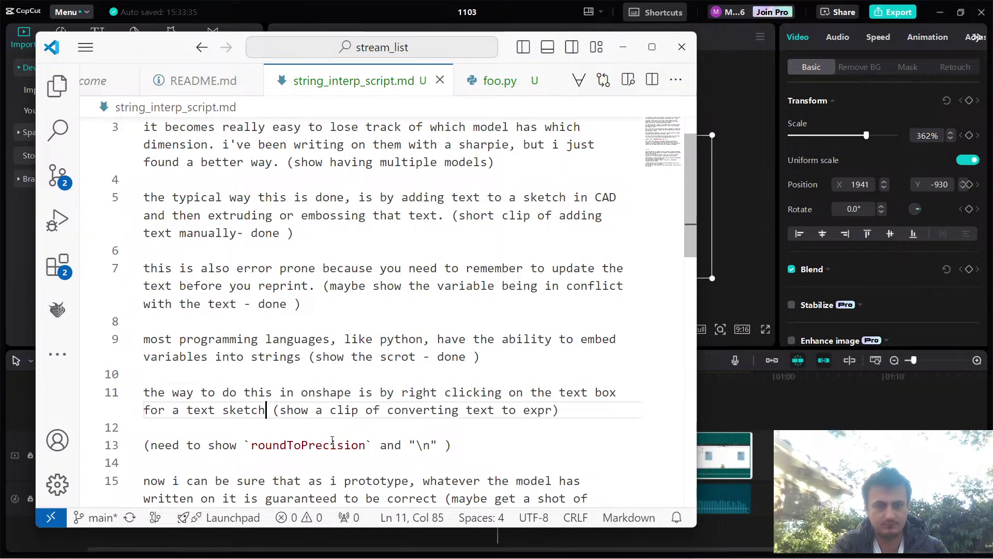
{"action": "type", "text": "ement and clicki"}
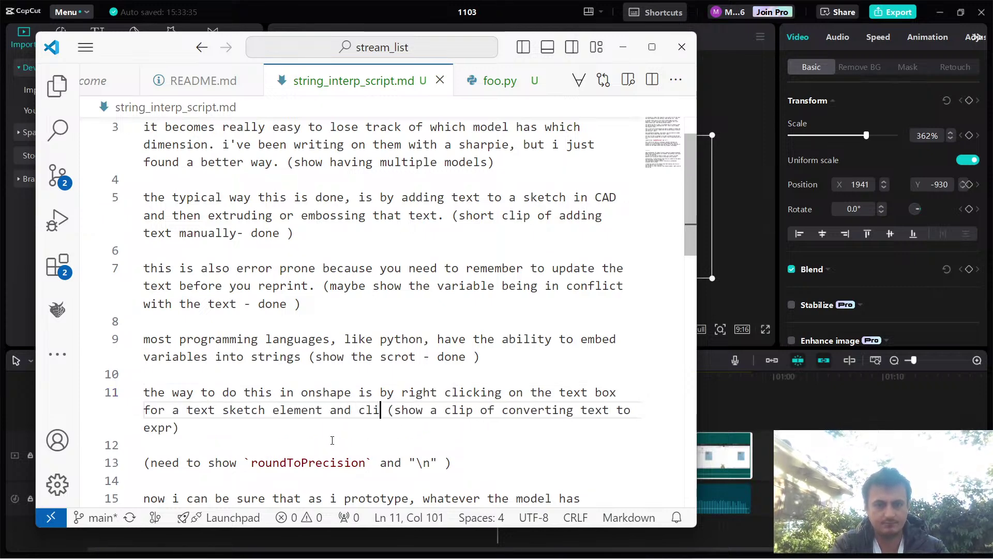
{"action": "type", "text": "ng \"convery"}
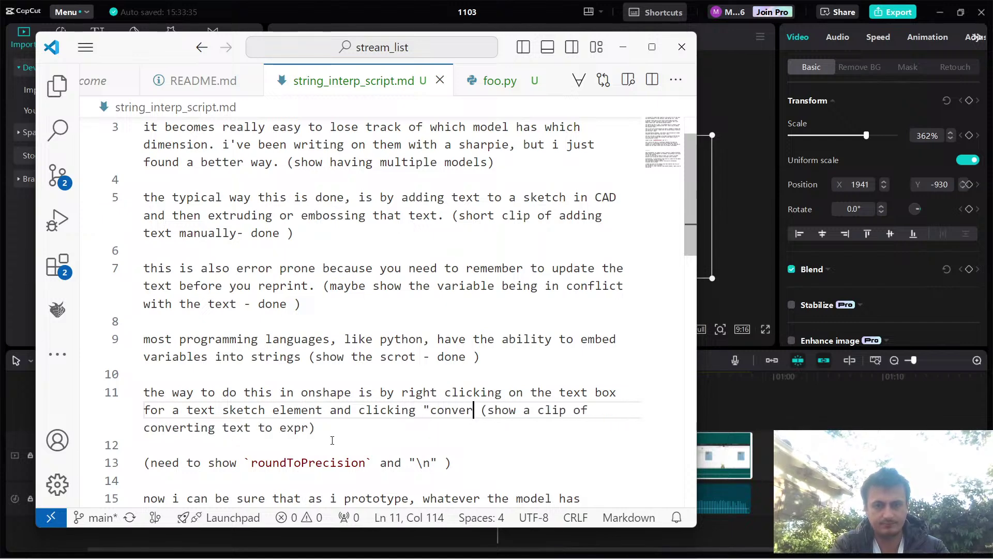
{"action": "key", "text": "BackSpace"}
{"action": "type", "text": "t to expression"}
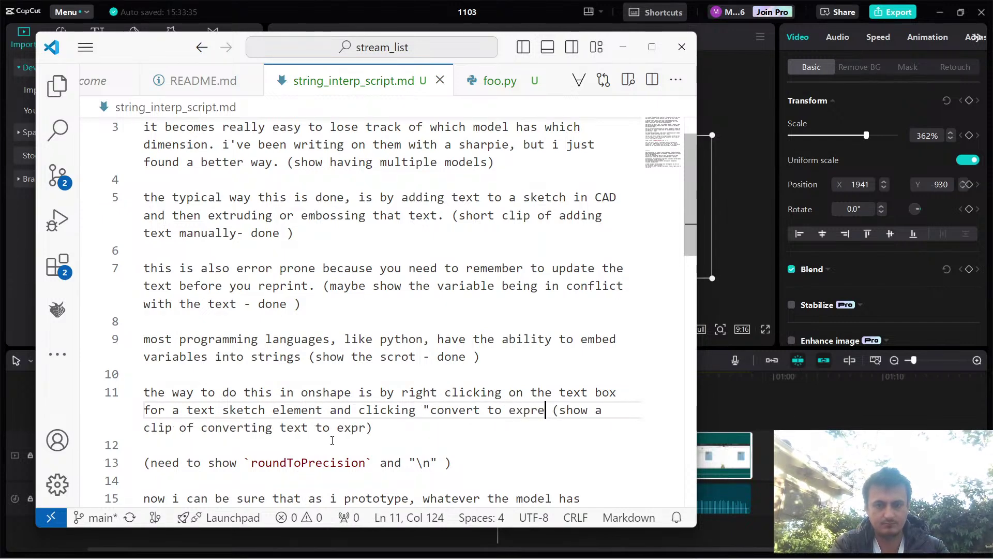
Finish the line 11 narration with "this lets you put any featurescript expression that returns a string in.".
{"action": "type", "text": "this"}
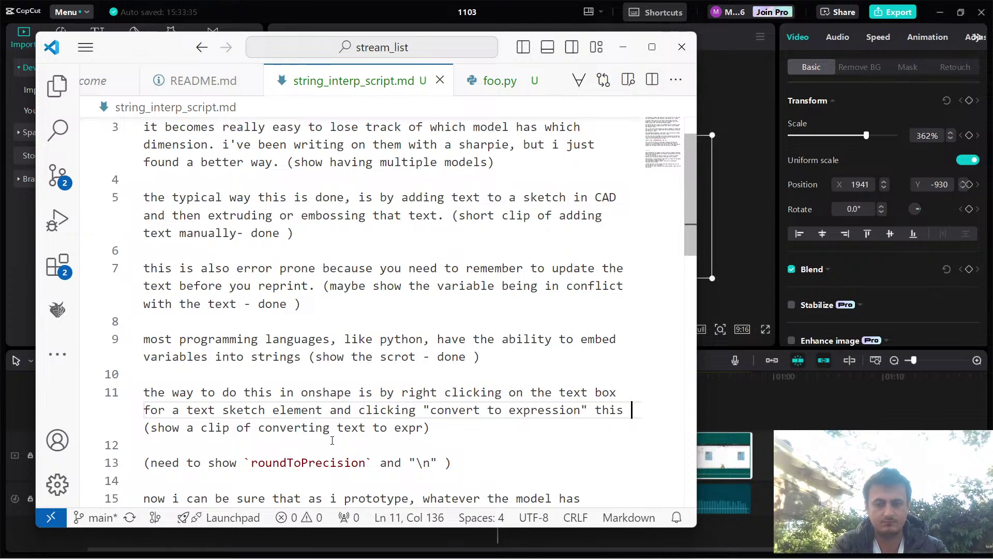
{"action": "scroll", "coordinate": [332, 440], "scroll_direction": "down", "scroll_amount": 1}
{"action": "type", "text": "el"}
{"action": "key", "text": "BackSpace"}
{"action": "key", "text": "BackSpace"}
{"action": "type", "text": "lets you put "}
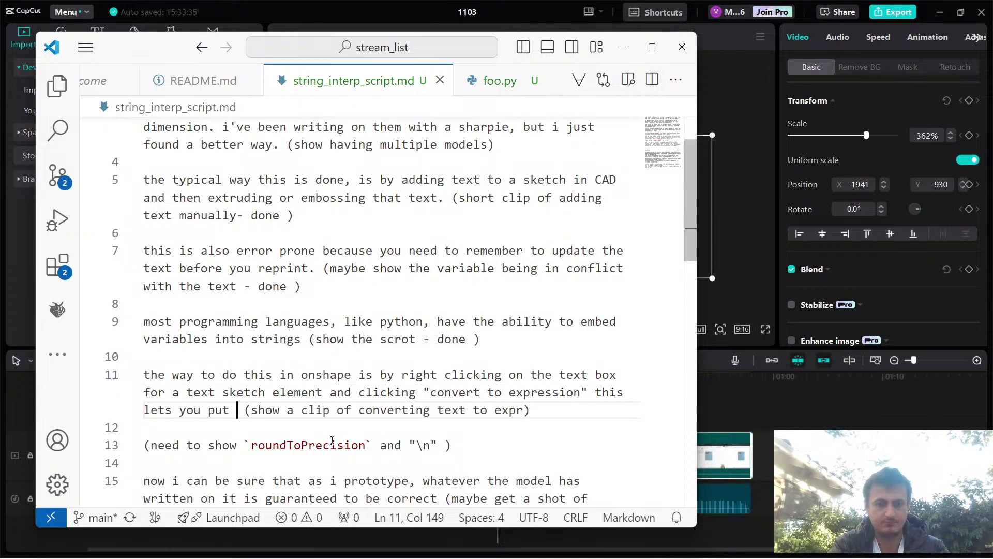
{"action": "type", "text": "any featurescript"}
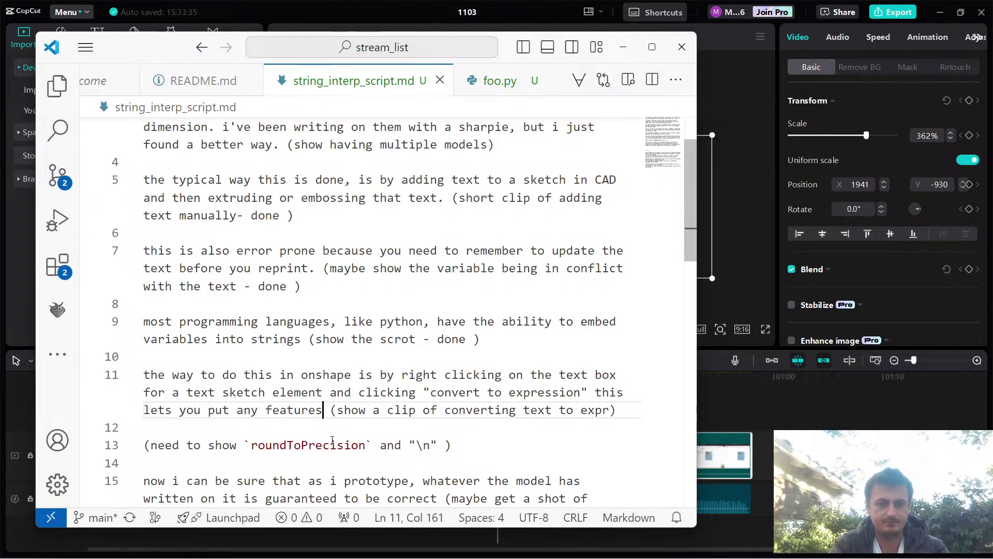
{"action": "type", "text": " expression that re"}
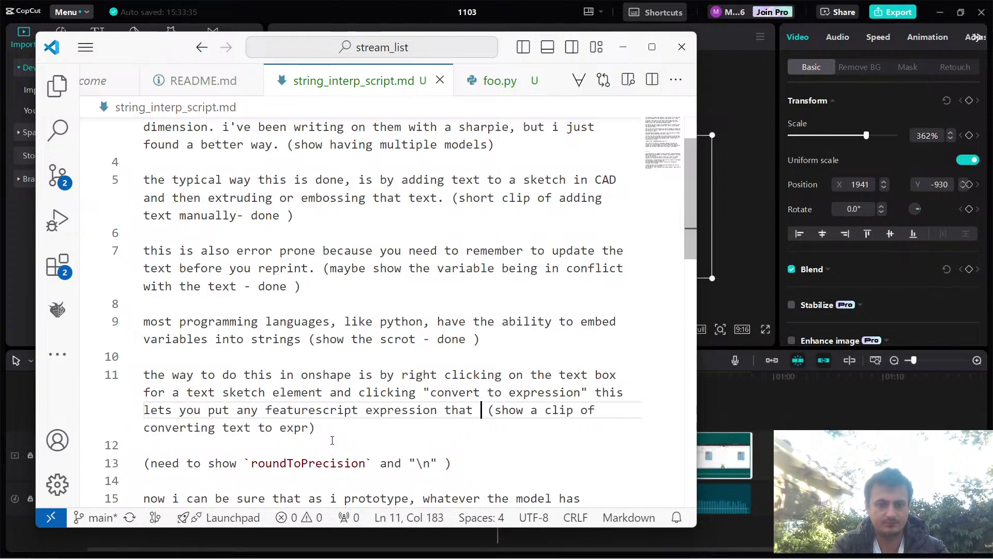
{"action": "type", "text": "turns a string in."}
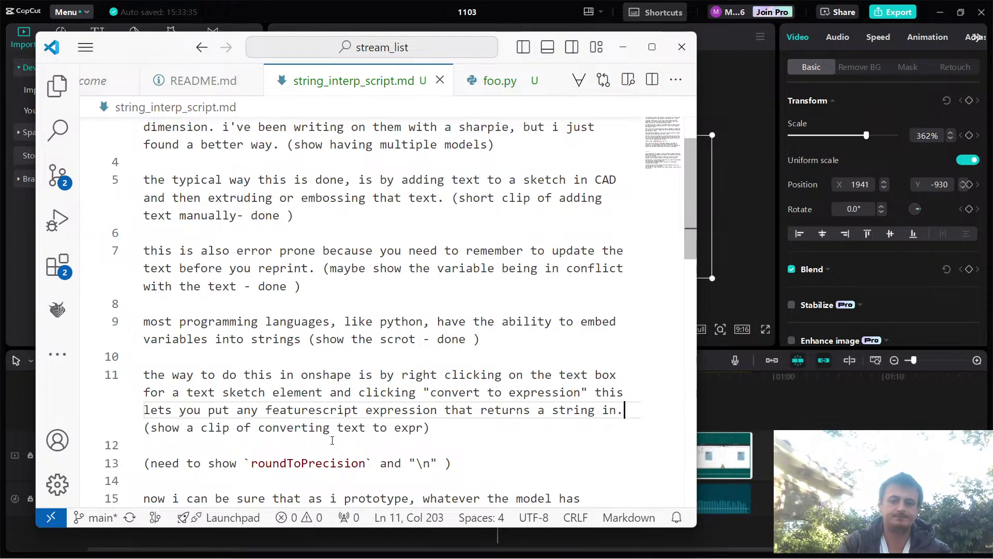
In CapCut, split the 4.3X clip at 00:00:45:08, delete its first part, and move the remainder directly after the screenshot clip.
{"action": "key", "text": "alt+Tab"}
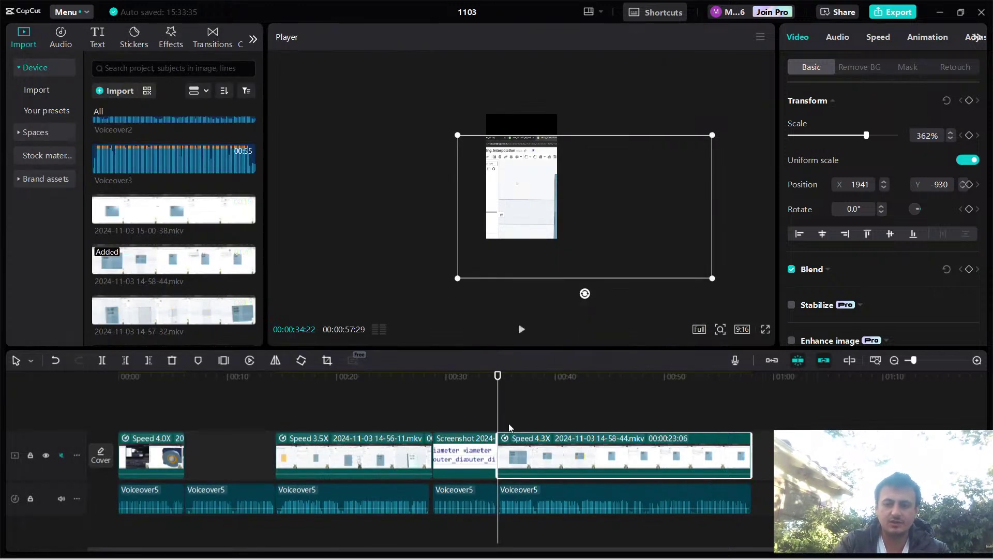
{"action": "left_click_drag", "start_coordinate": [500, 377], "coordinate": [614, 395]}
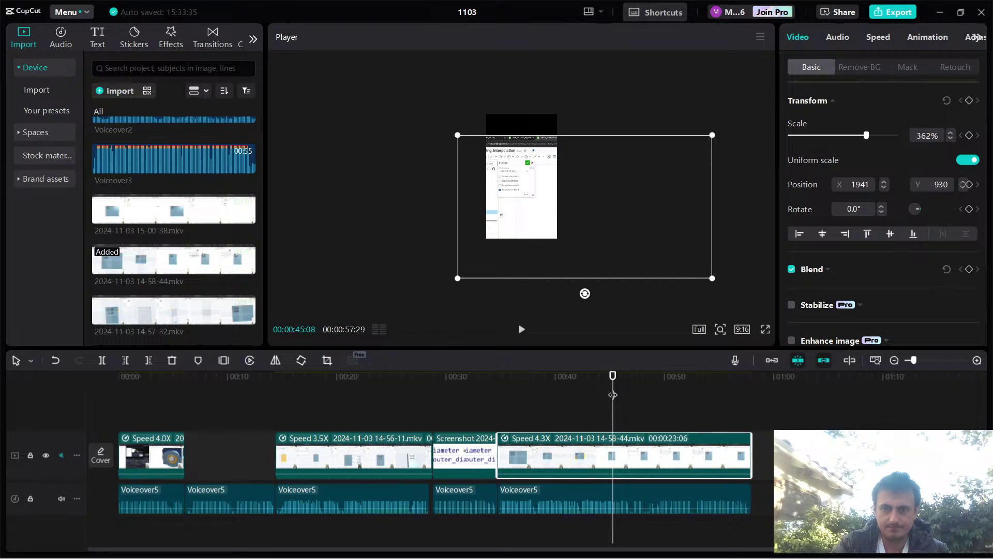
{"action": "key", "text": "ctrl+b"}
{"action": "left_click", "coordinate": [580, 454]}
{"action": "key", "text": "Delete"}
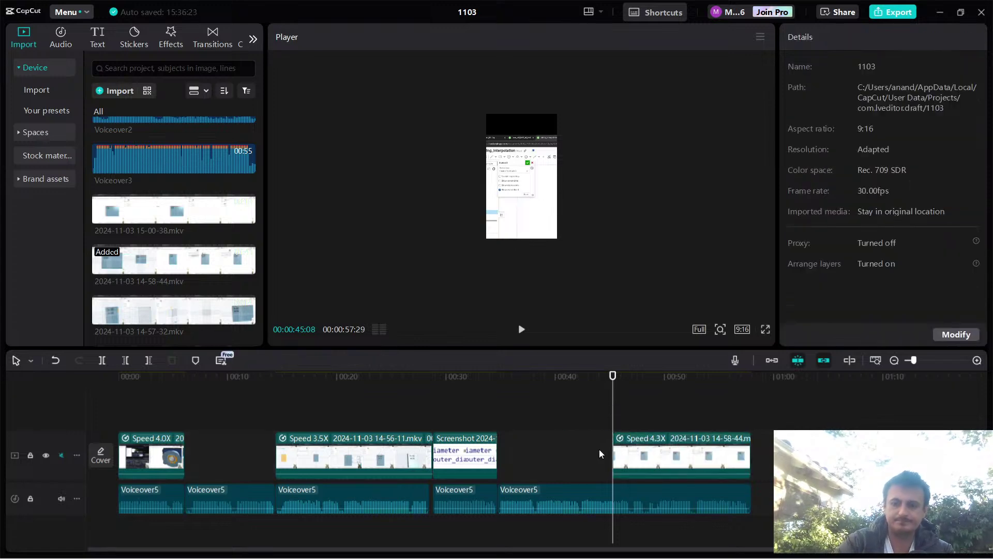
{"action": "left_click_drag", "start_coordinate": [694, 455], "coordinate": [573, 459]}
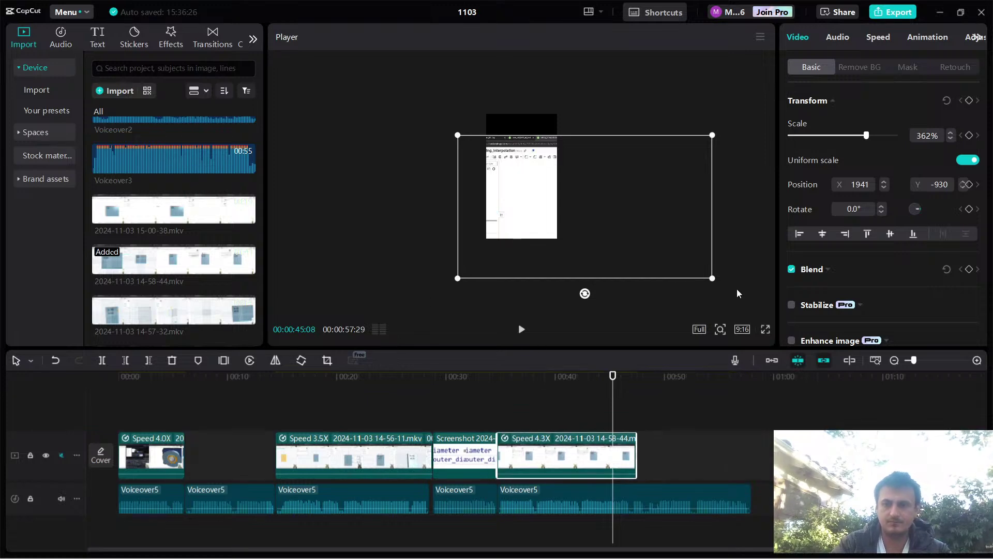
Reset the remaining clip's framing to position 0, 0 and 100% scale.
{"action": "left_click_drag", "start_coordinate": [713, 278], "coordinate": [547, 191]}
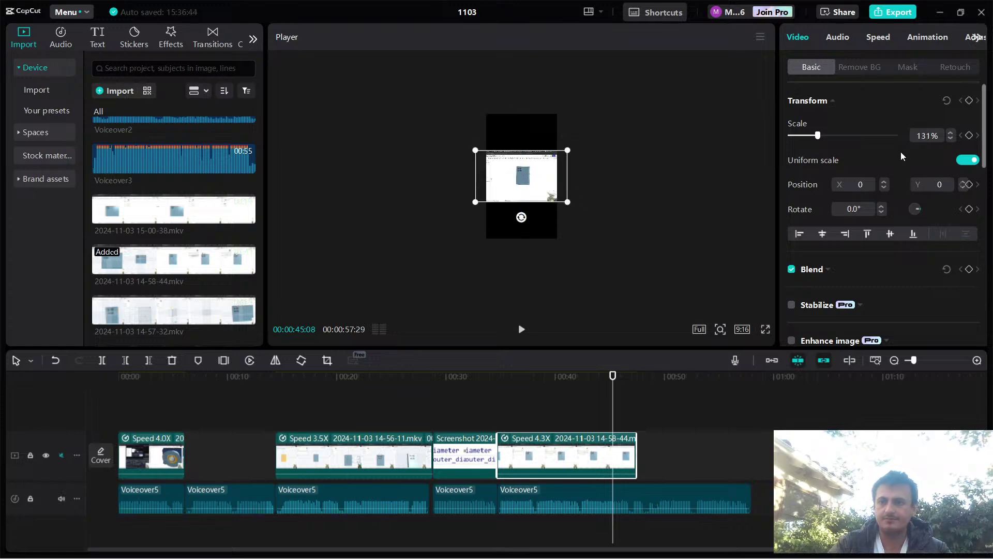
{"action": "left_click", "coordinate": [933, 135]}
{"action": "type", "text": "100"}
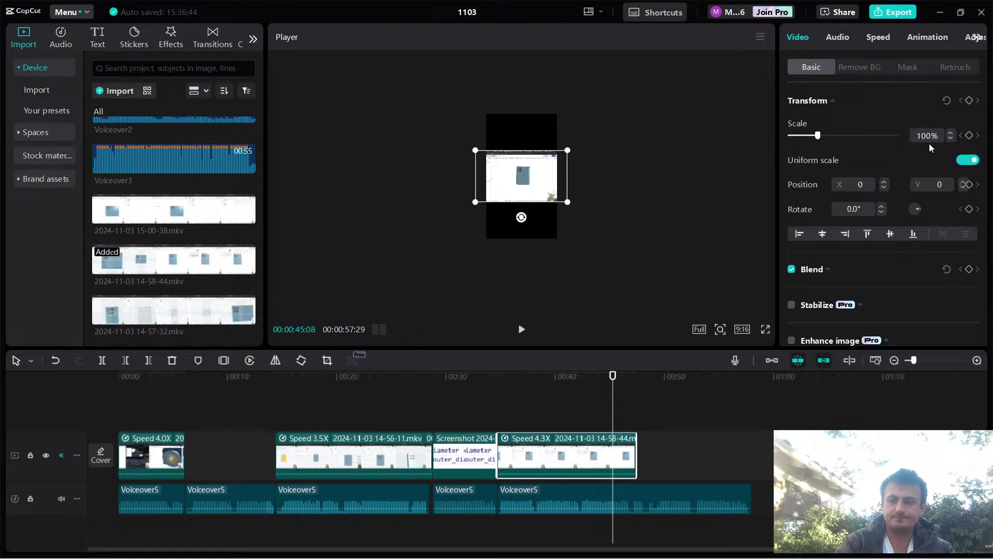
{"action": "key", "text": "Return"}
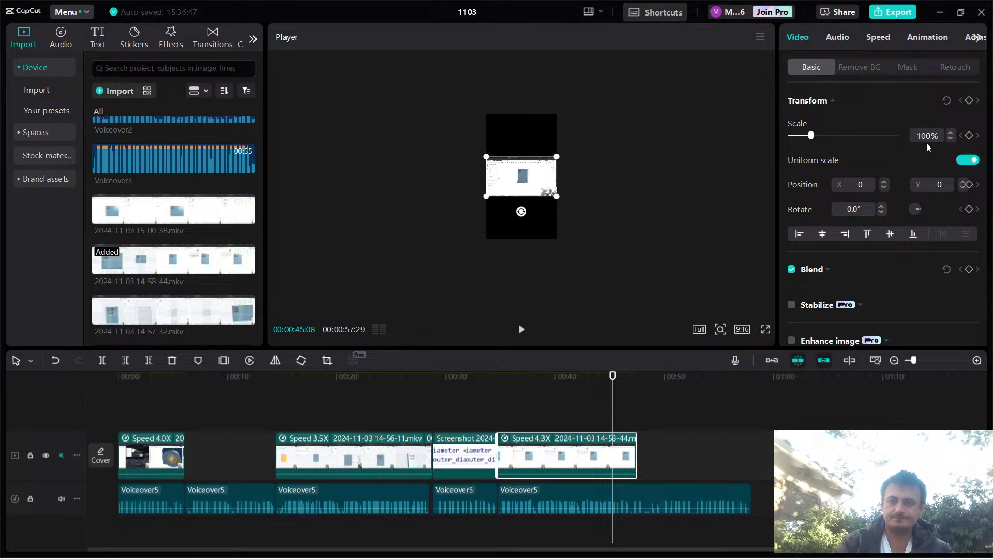
Preview the trimmed clip in full screen, going back to its start at 00:00:34:22 to watch its text-editing footage.
{"action": "left_click", "coordinate": [766, 330]}
{"action": "key", "text": "space"}
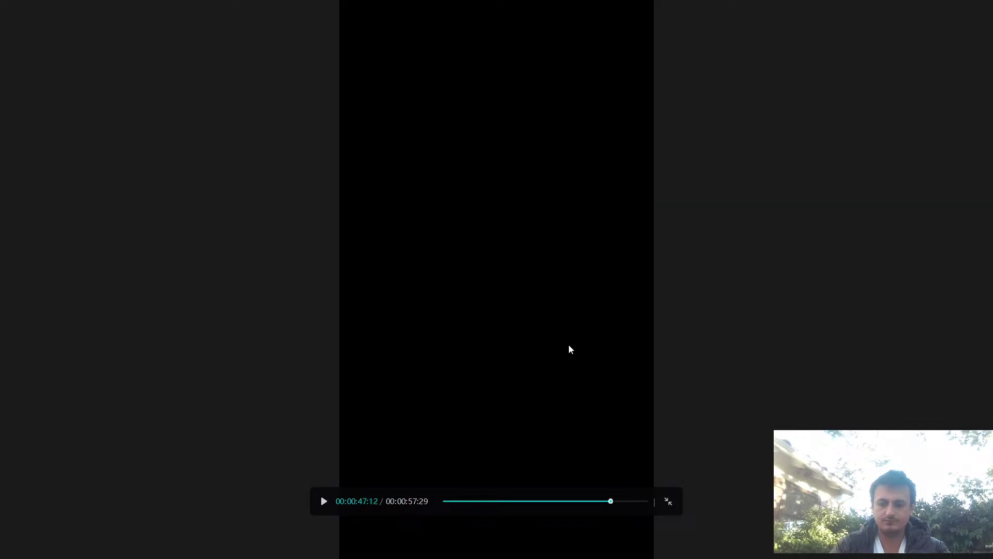
{"action": "key", "text": "Escape"}
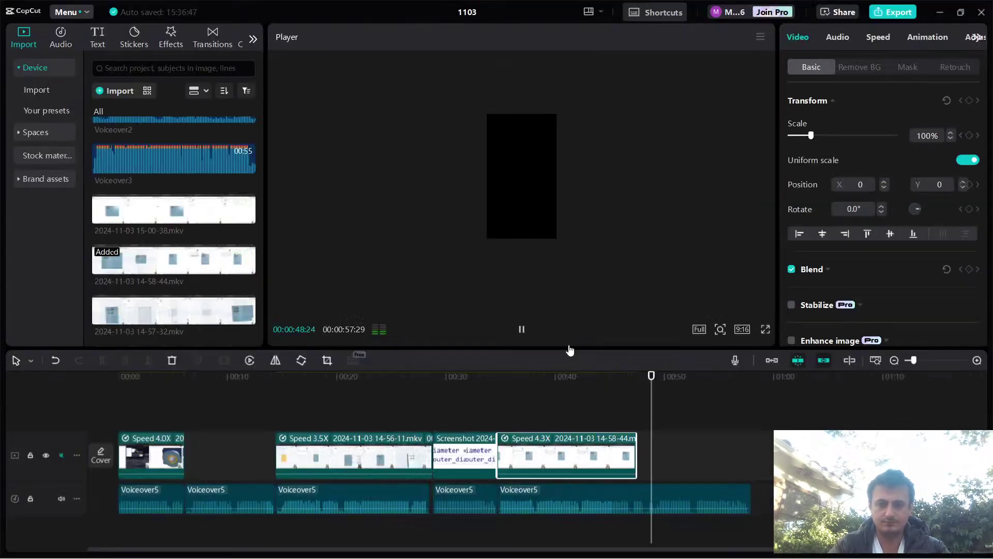
{"action": "key", "text": "space"}
{"action": "key", "text": "Up"}
{"action": "key", "text": "Up"}
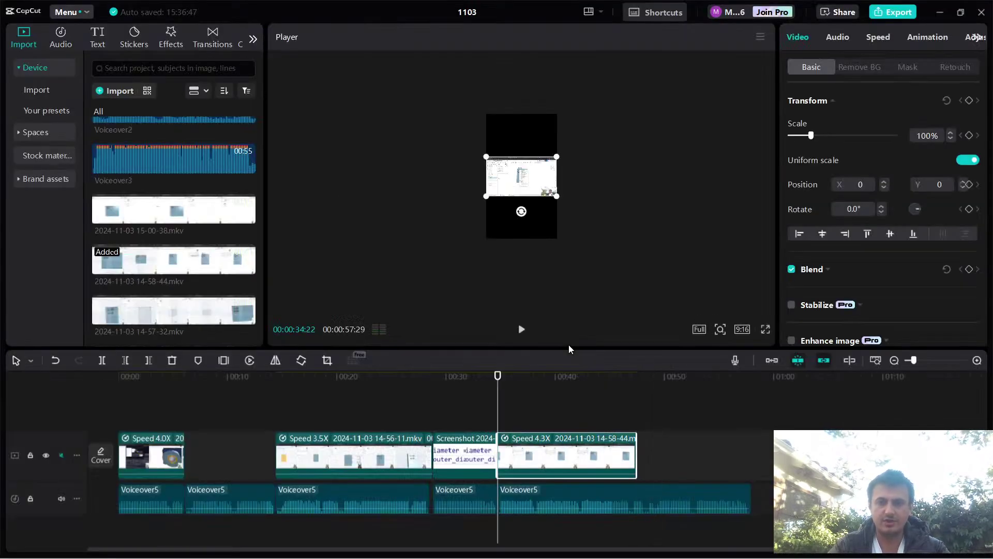
{"action": "left_click", "coordinate": [766, 329]}
{"action": "key", "text": "space"}
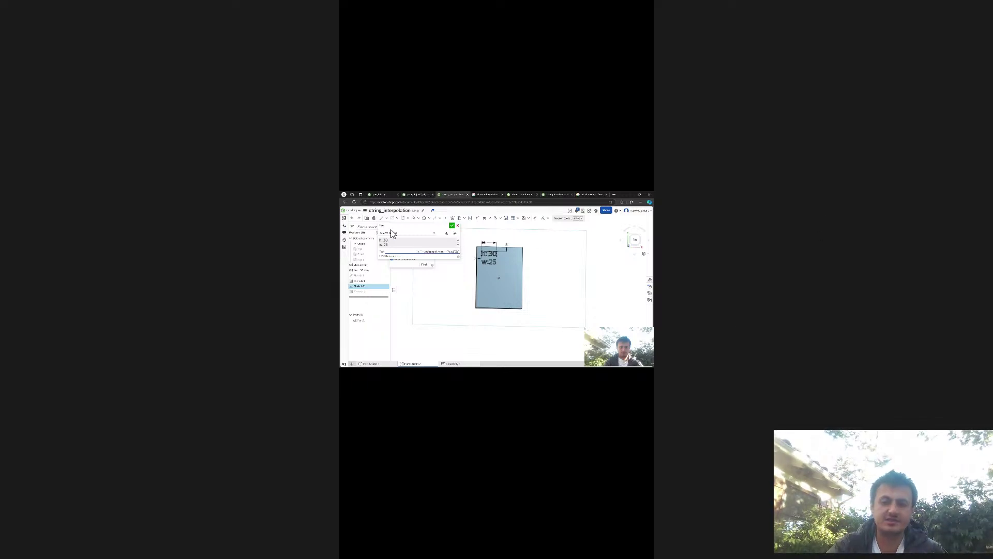
Leave the full-screen preview and set the 14-58-44 clip's playback speed to 1.0x.
{"action": "key", "text": "alt+Tab"}
{"action": "key", "text": "alt+Tab"}
{"action": "key", "text": "alt+shift+Tab"}
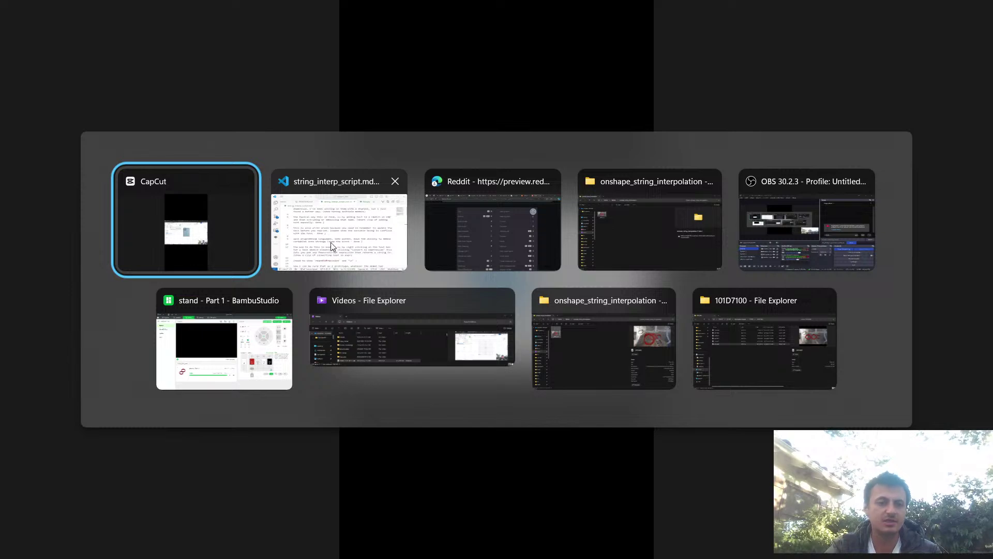
{"action": "key", "text": "Escape"}
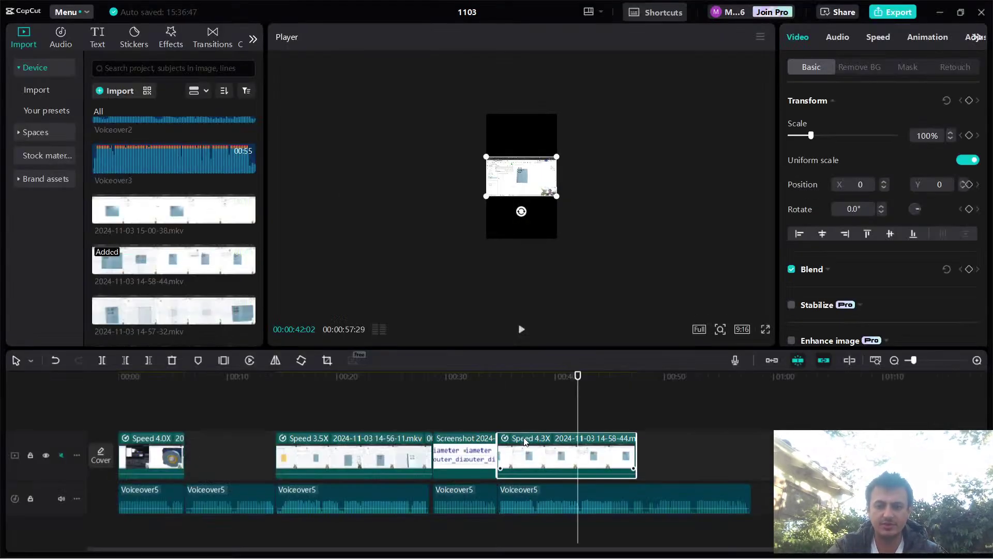
{"action": "left_click", "coordinate": [879, 37]}
{"action": "left_click", "coordinate": [953, 118]}
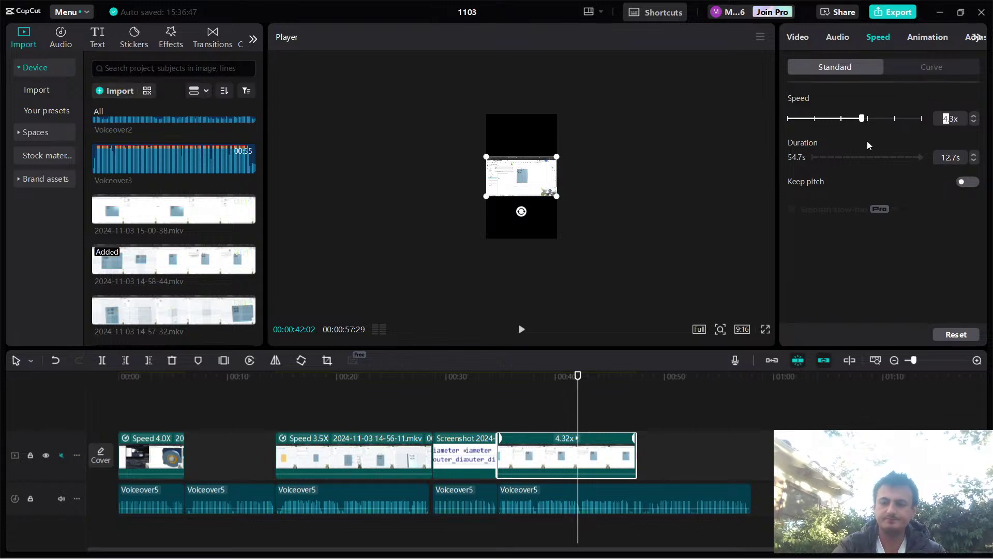
{"action": "type", "text": "0.1"}
{"action": "key", "text": "Return"}
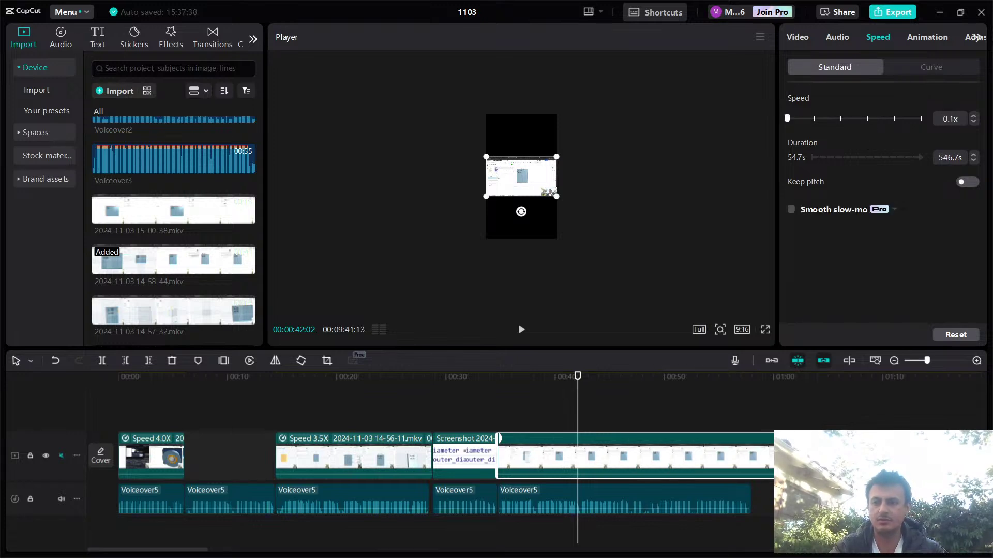
{"action": "left_click", "coordinate": [955, 115]}
{"action": "type", "text": "1"}
{"action": "key", "text": "Return"}
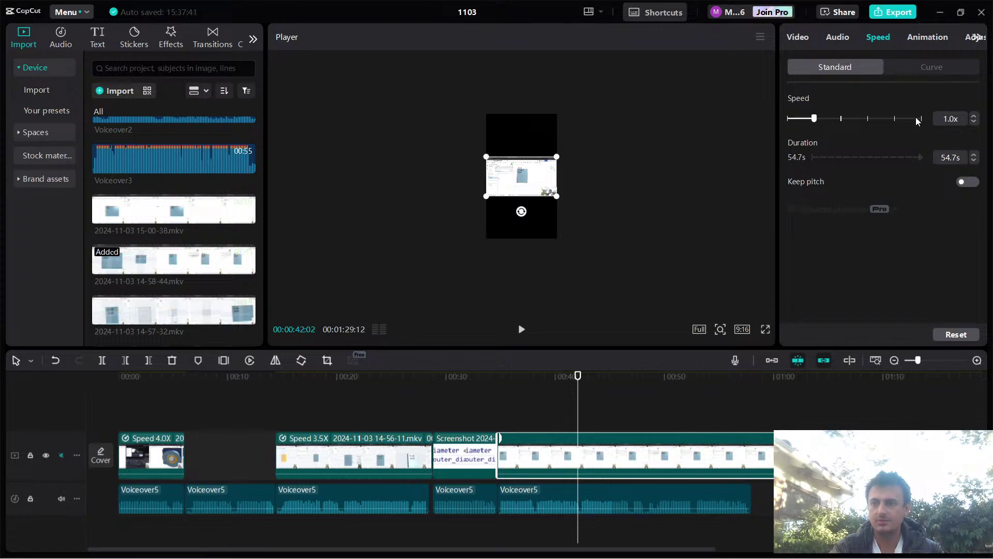
Preview the slowed clip in full screen from 00:00:34:22 to compare its footage with the voiceover.
{"action": "left_click", "coordinate": [498, 386]}
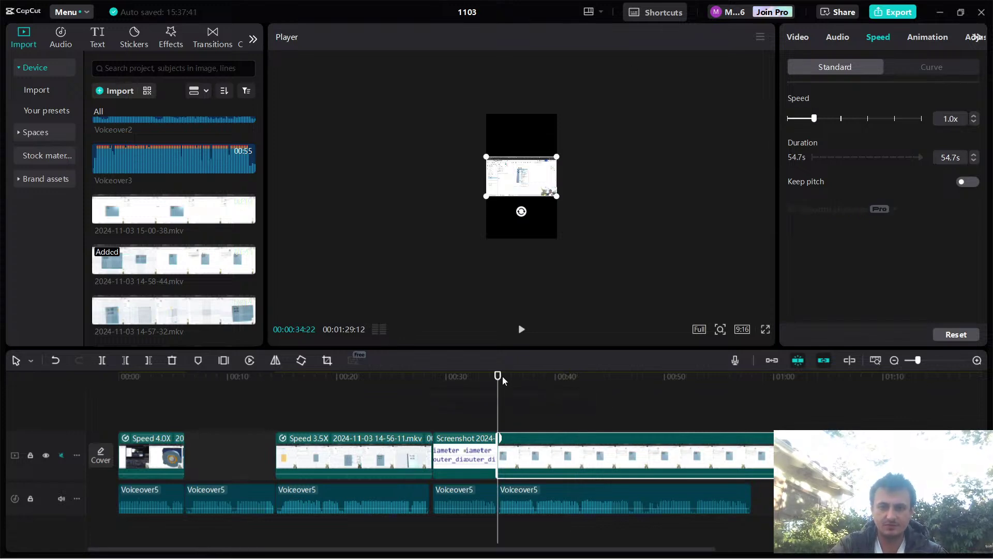
{"action": "key", "text": "space"}
{"action": "left_click", "coordinate": [766, 329]}
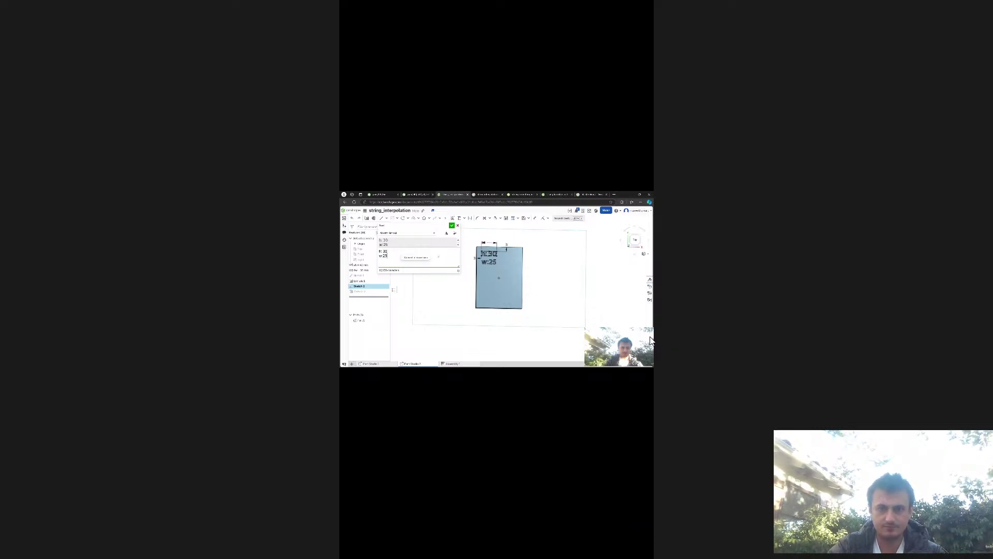
{"action": "key", "text": "space"}
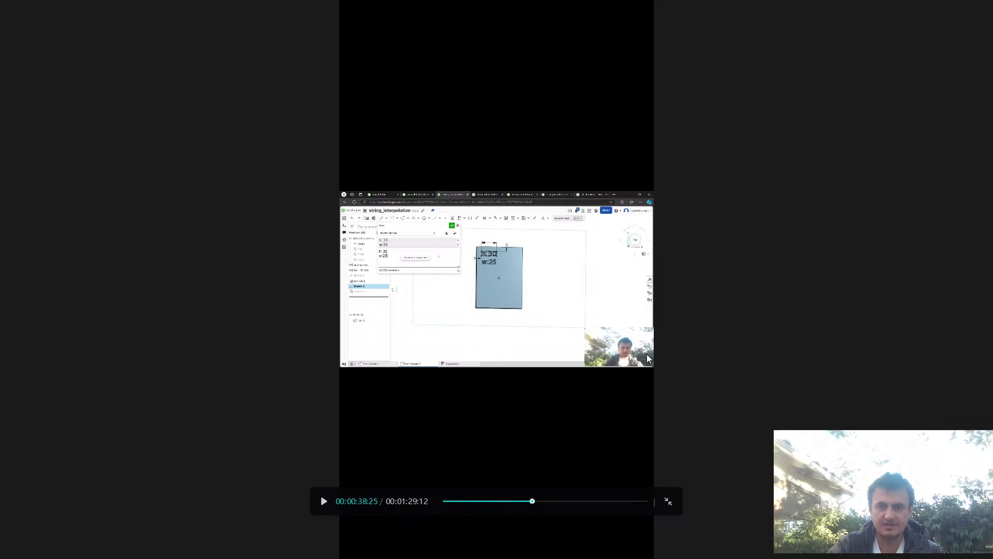
{"action": "key", "text": "alt+Tab"}
{"action": "key", "text": "alt+Tab"}
{"action": "key", "text": "alt+Tab"}
{"action": "key", "text": "alt+shift+Tab"}
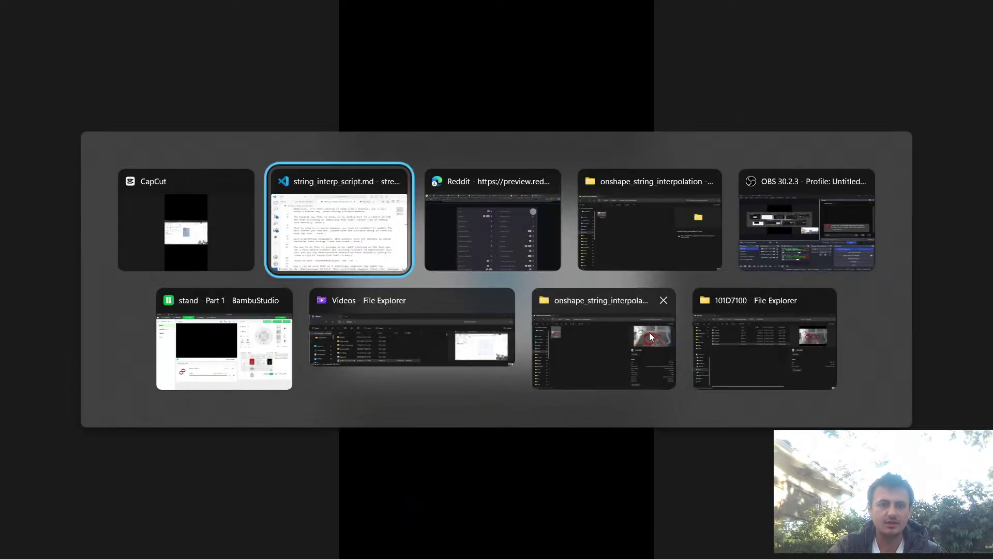
{"action": "key", "text": "alt+shift+Tab"}
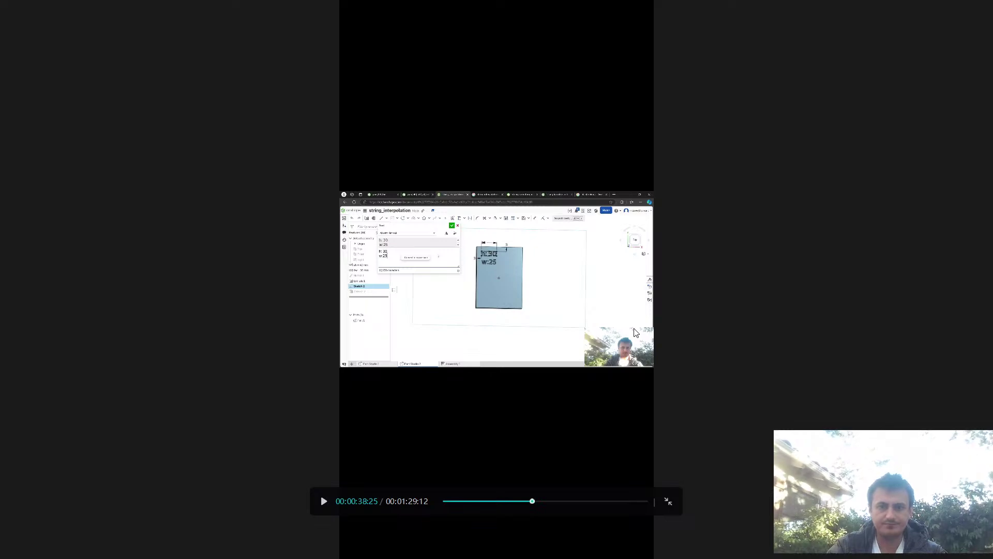
{"action": "key", "text": "alt+Tab"}
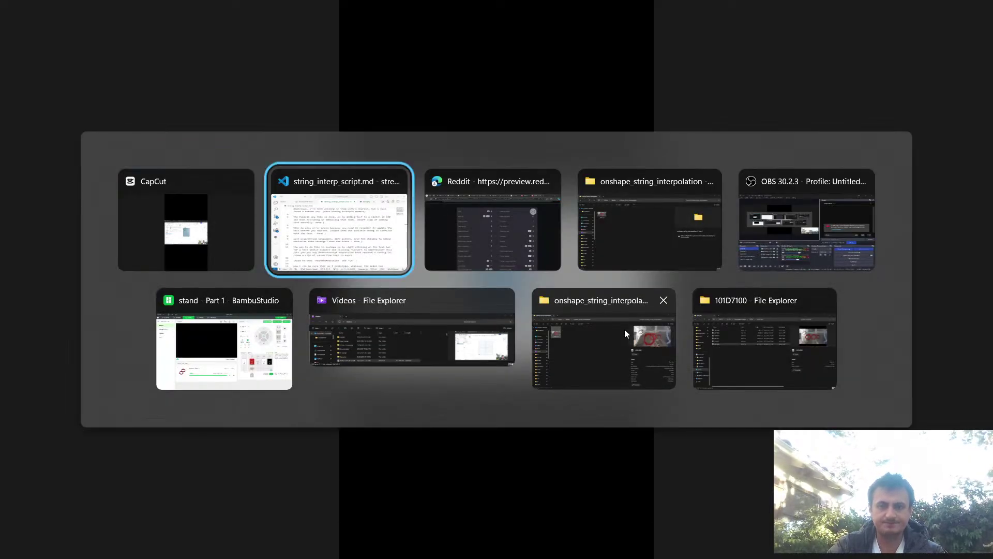
{"action": "key", "text": "alt+shift+Tab"}
Replay the clip from its start to the end of the spoken phrase and split the last Voiceover5 segment at 00:00:42:07.
{"action": "left_click", "coordinate": [502, 384]}
{"action": "key", "text": "space"}
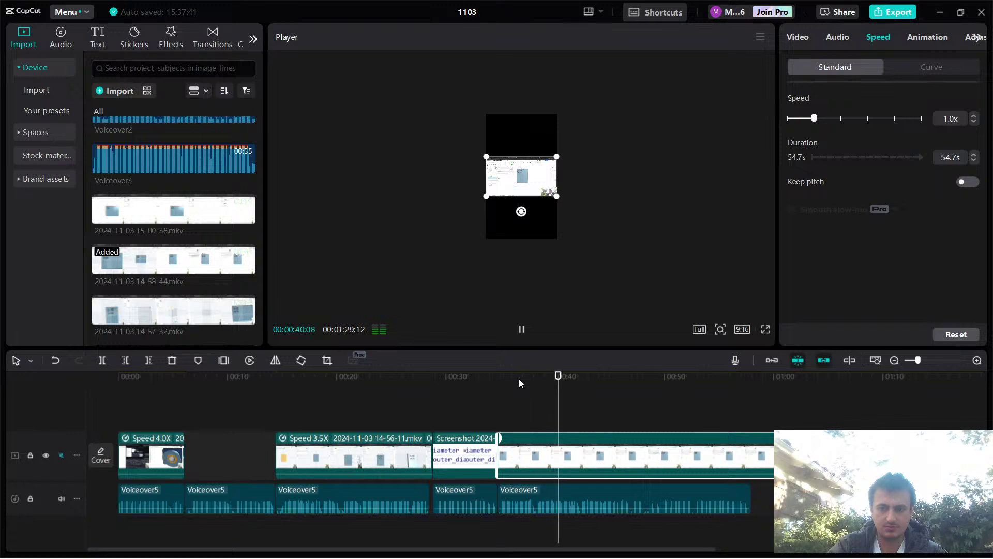
{"action": "key", "text": "space"}
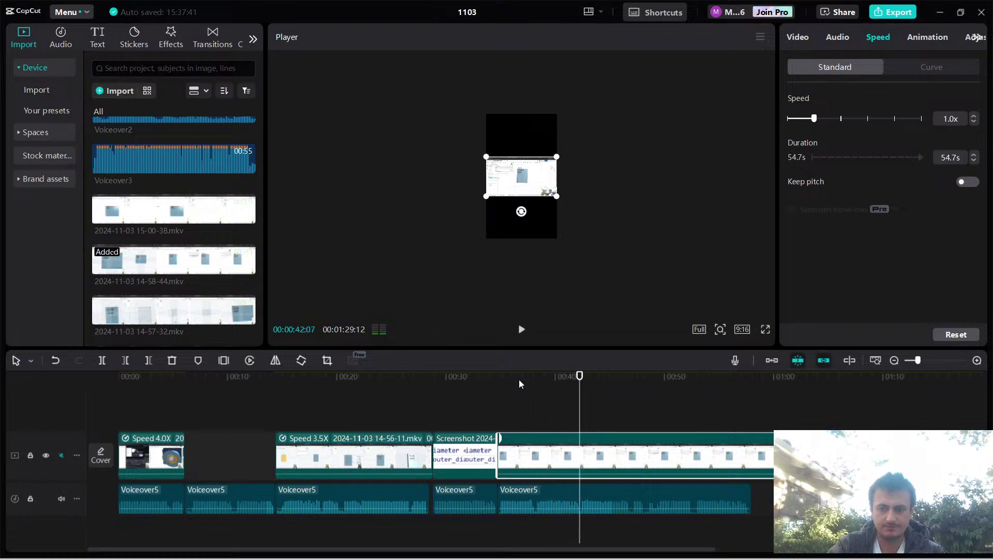
{"action": "left_click", "coordinate": [580, 506]}
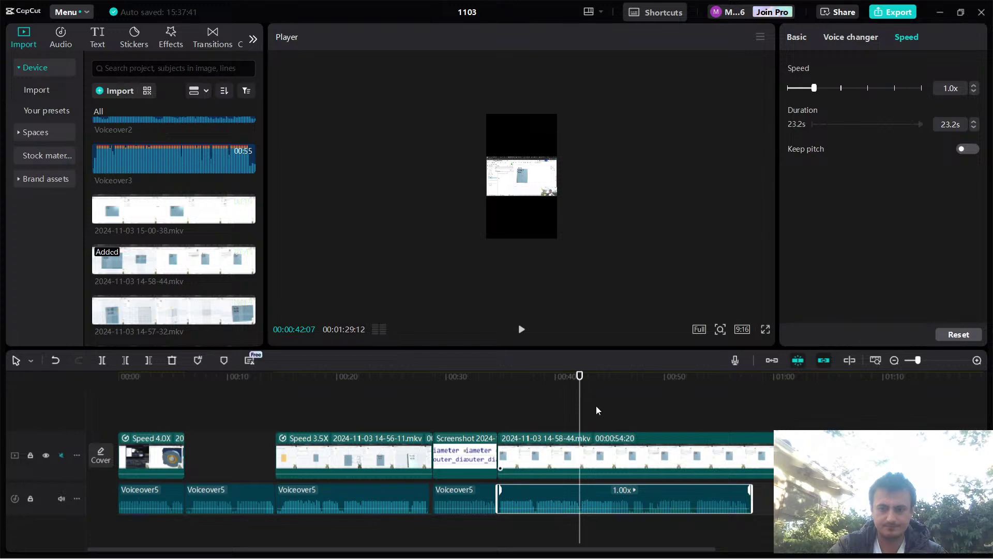
{"action": "scroll", "coordinate": [581, 473], "scroll_direction": "up", "scroll_amount": 3}
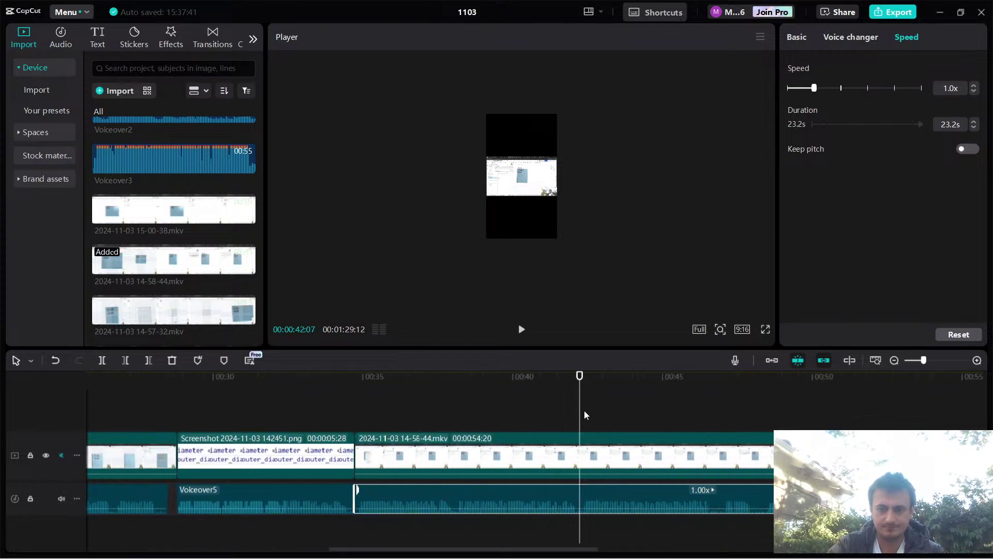
{"action": "key", "text": "ctrl+b"}
Select the 14-58-44 clip and examine its frame at 00:00:40:05 in an enlarged player view.
{"action": "left_click", "coordinate": [530, 460]}
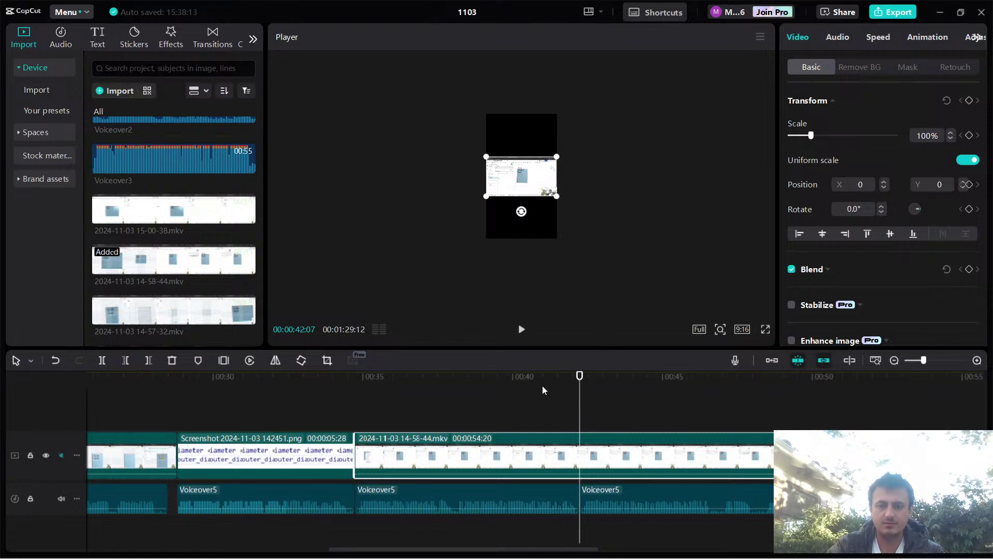
{"action": "left_click", "coordinate": [497, 378]}
{"action": "left_click", "coordinate": [517, 377]}
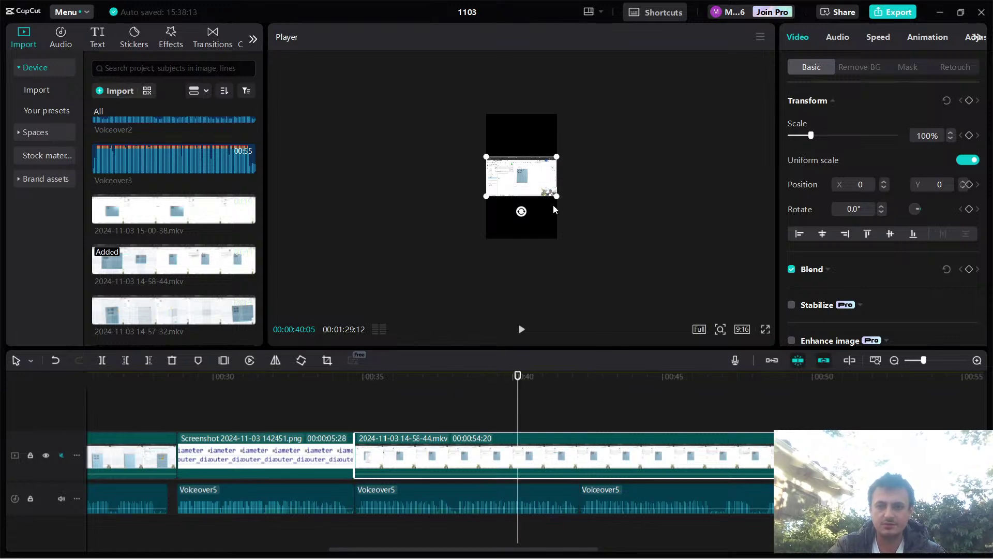
{"action": "scroll", "coordinate": [547, 228], "scroll_direction": "up", "scroll_amount": 5}
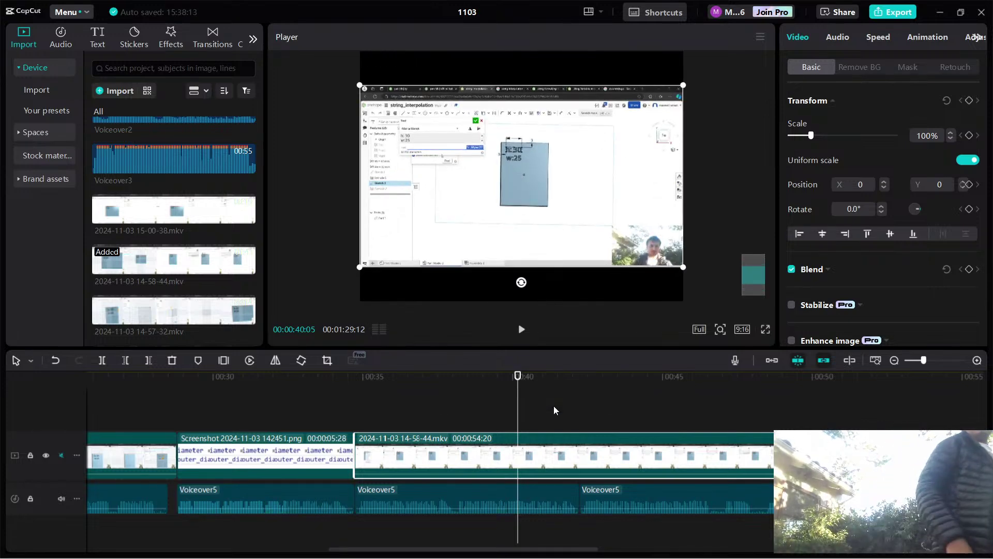
Switch to OBS and hide the video capture and audio output sources of the current scene.
{"action": "key", "text": "alt+Tab"}
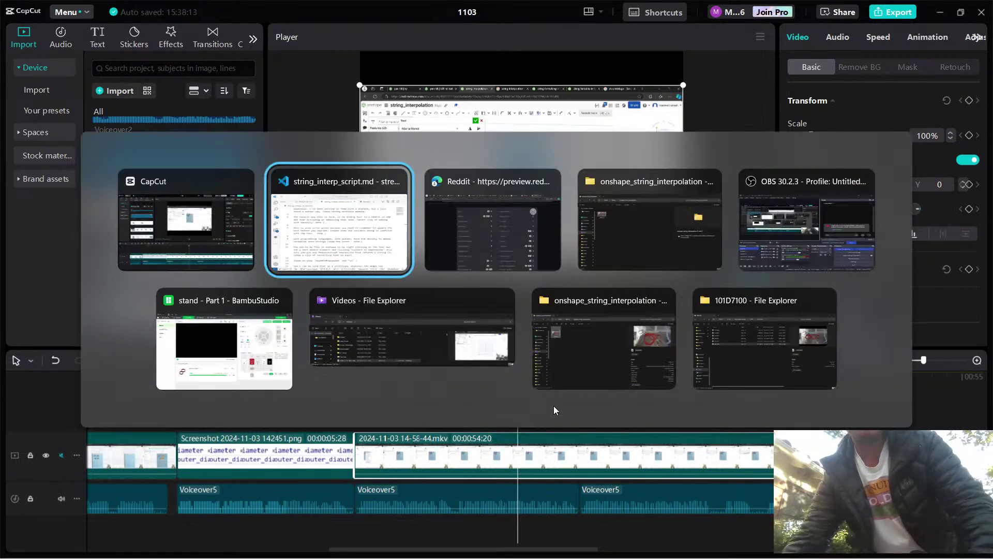
{"action": "left_click", "coordinate": [805, 223]}
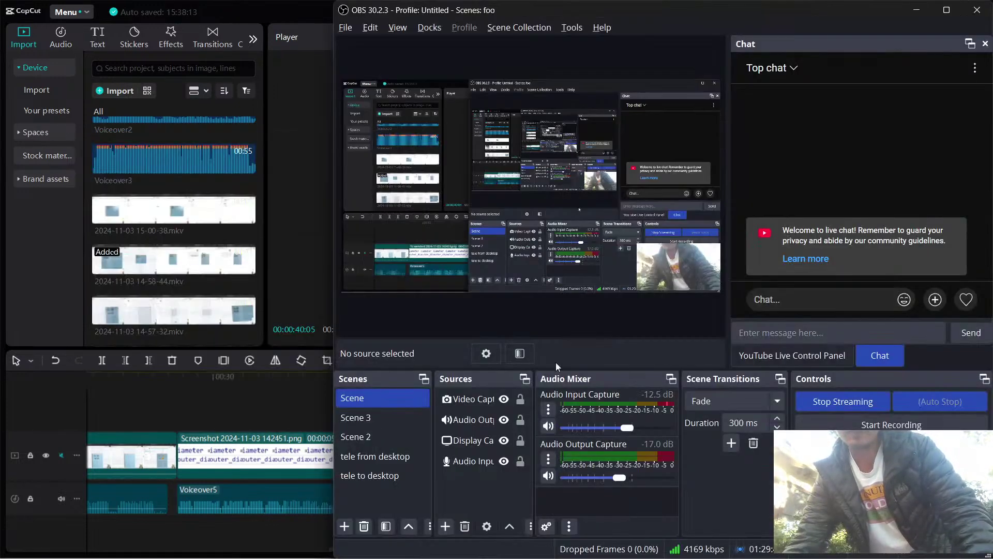
{"action": "left_click", "coordinate": [501, 439]}
{"action": "left_click", "coordinate": [499, 419]}
{"action": "left_click", "coordinate": [501, 440]}
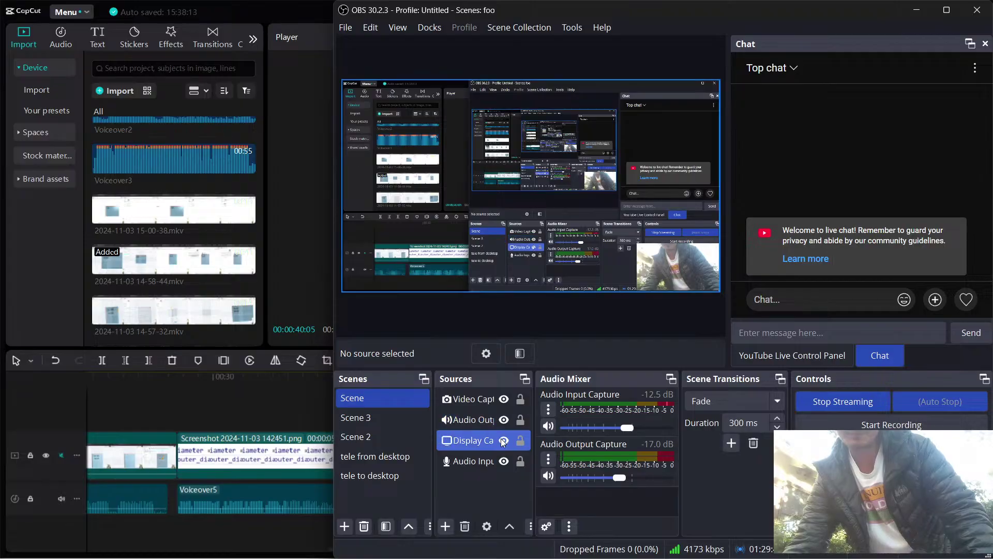
{"action": "left_click", "coordinate": [504, 440]}
{"action": "left_click", "coordinate": [504, 440]}
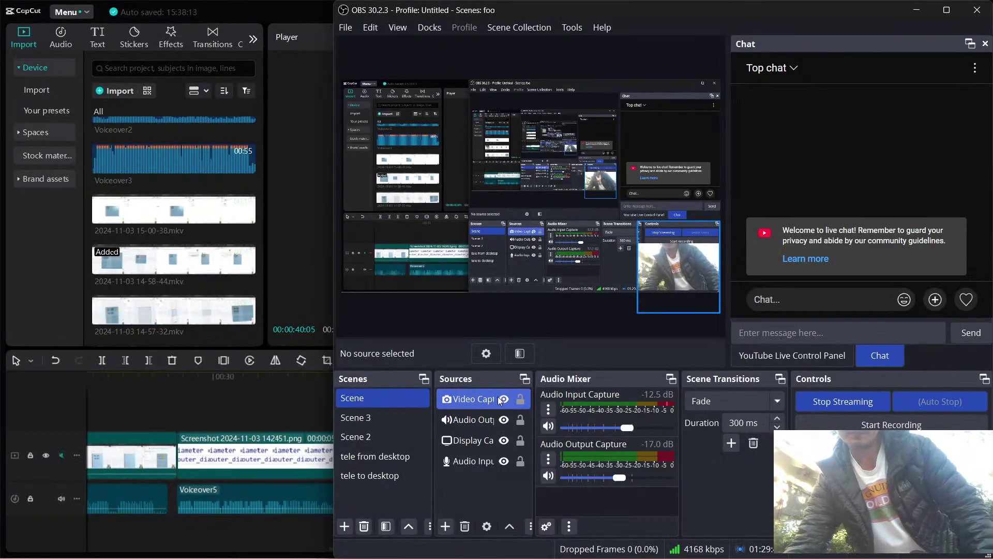
{"action": "left_click", "coordinate": [504, 399]}
{"action": "left_click", "coordinate": [507, 420]}
{"action": "left_click", "coordinate": [504, 407]}
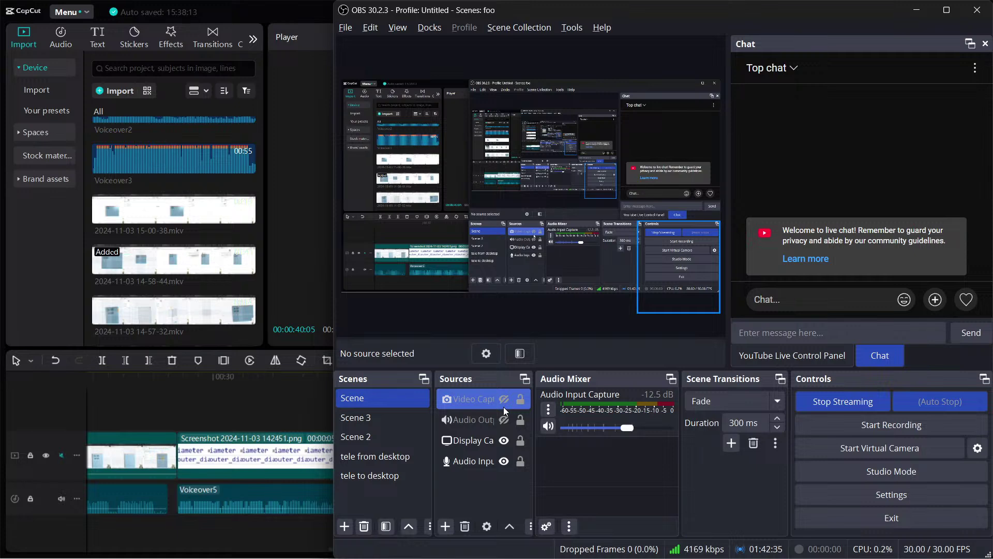
Check the stand print's status in BambuStudio and return to CapCut.
{"action": "key", "text": "alt+Tab"}
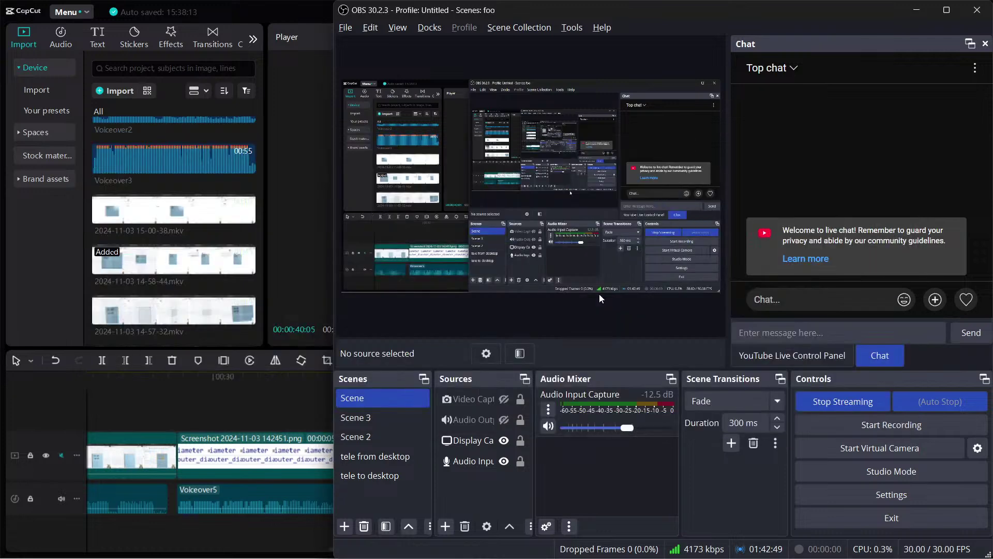
{"action": "key", "text": "Return"}
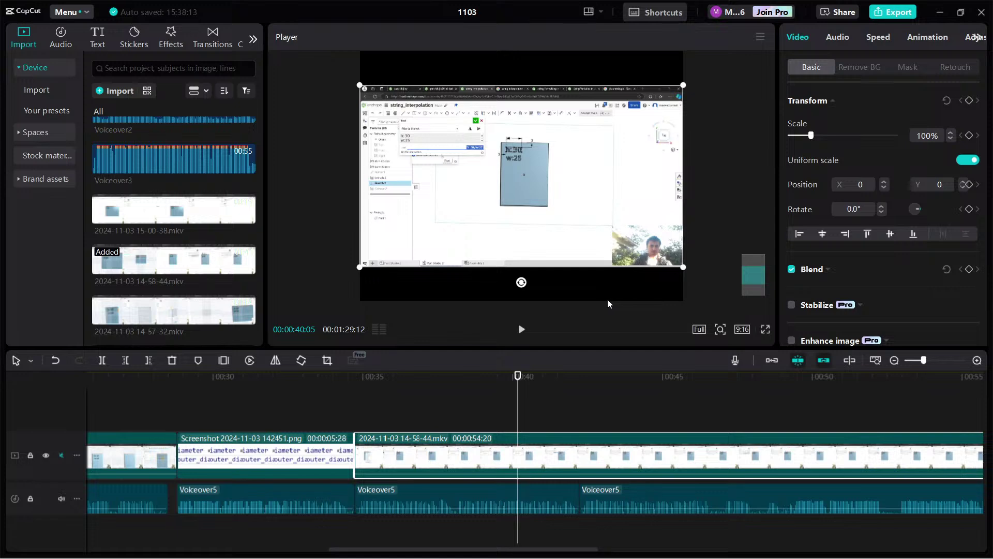
{"action": "key", "text": "alt+Tab"}
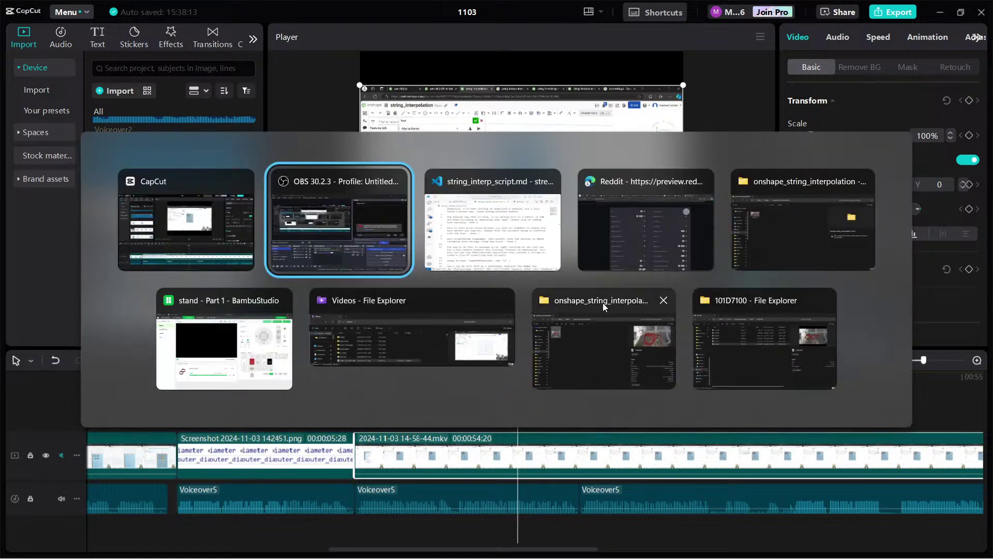
{"action": "left_click", "coordinate": [261, 366]}
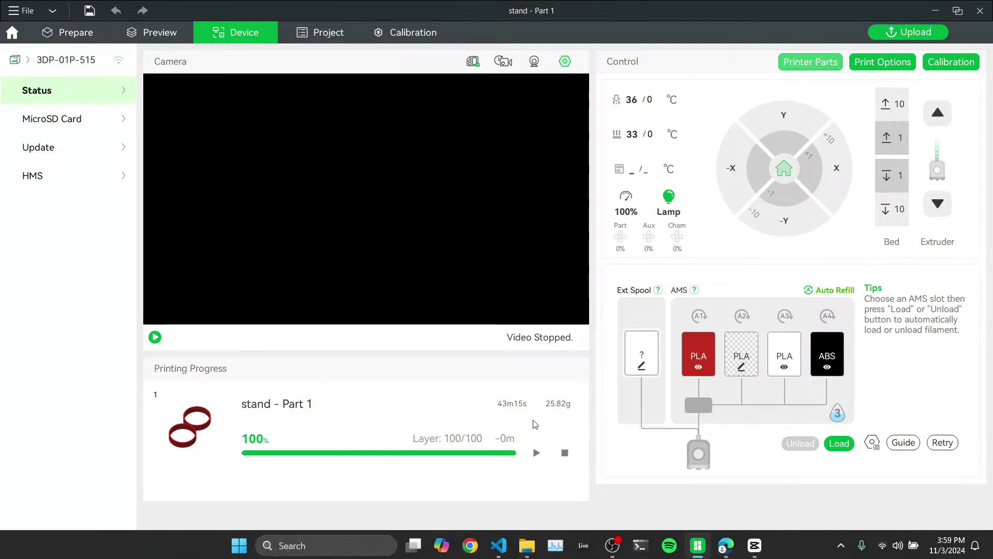
{"action": "mouse_move", "coordinate": [495, 545]}
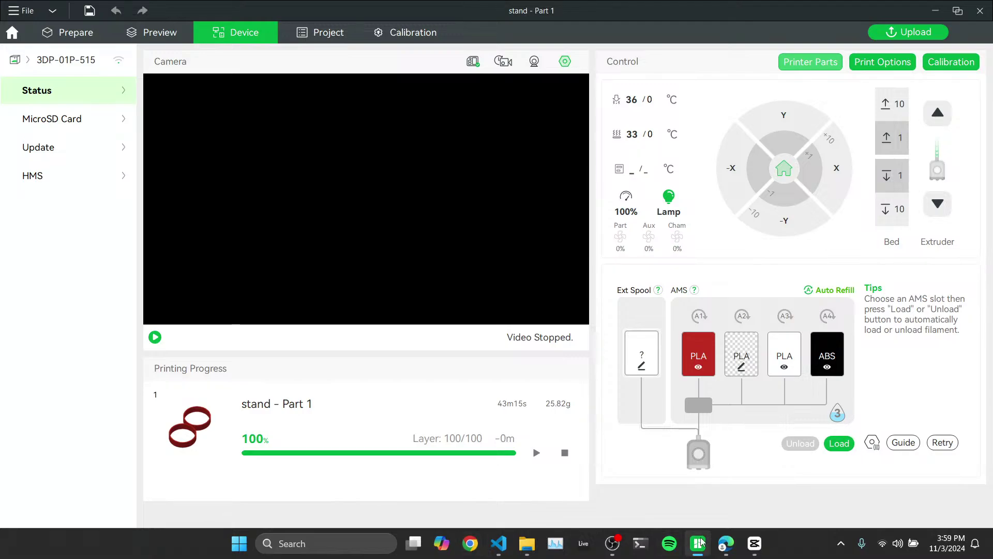
{"action": "left_click", "coordinate": [726, 543]}
{"action": "key", "text": "alt+Tab"}
{"action": "key", "text": "alt+Tab"}
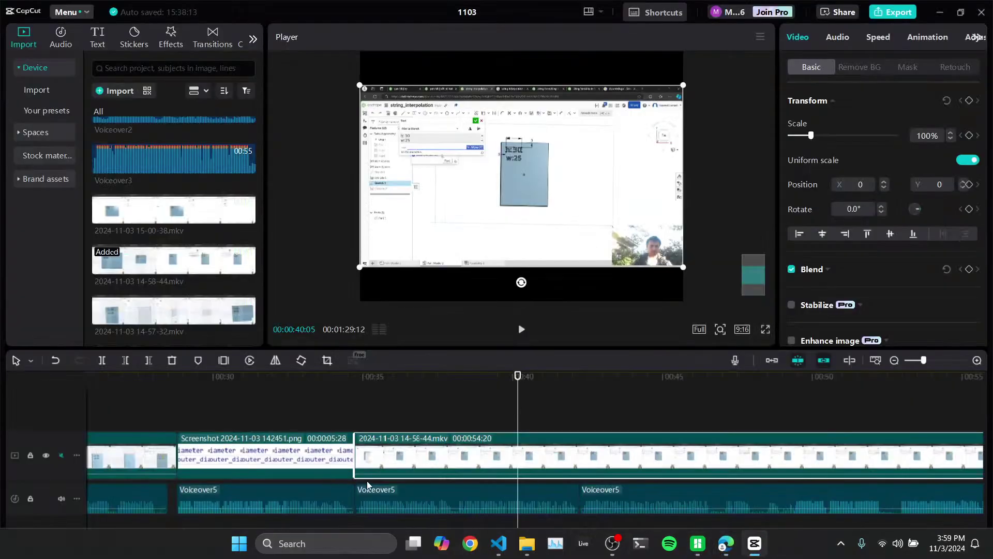
In OBS, make the audio output source active again and select the video capture source.
{"action": "key", "text": "alt+Tab"}
{"action": "key", "text": "alt+Tab"}
{"action": "key", "text": "alt+Tab"}
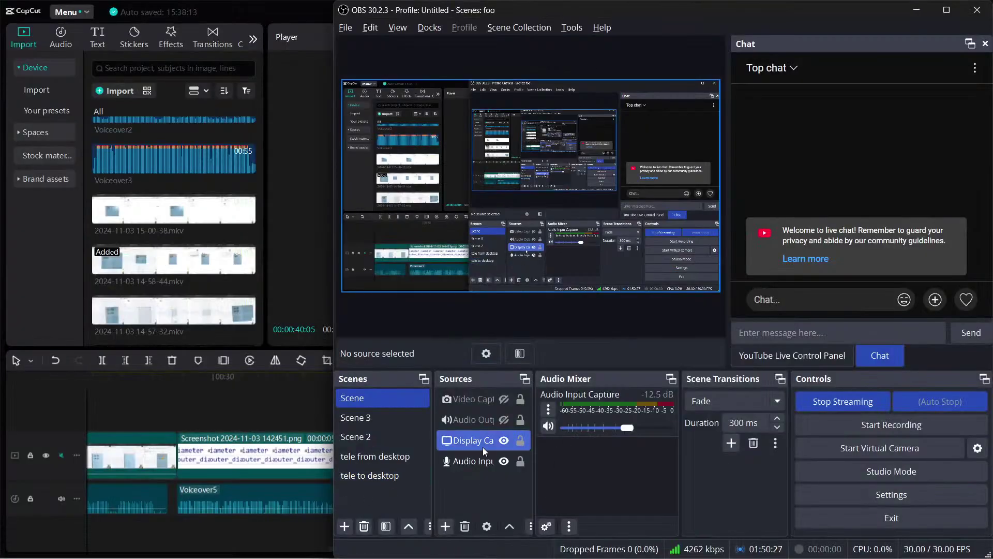
{"action": "left_click", "coordinate": [505, 421]}
{"action": "key", "text": "alt+Tab"}
{"action": "key", "text": "alt+shift+Tab"}
{"action": "left_click", "coordinate": [505, 419]}
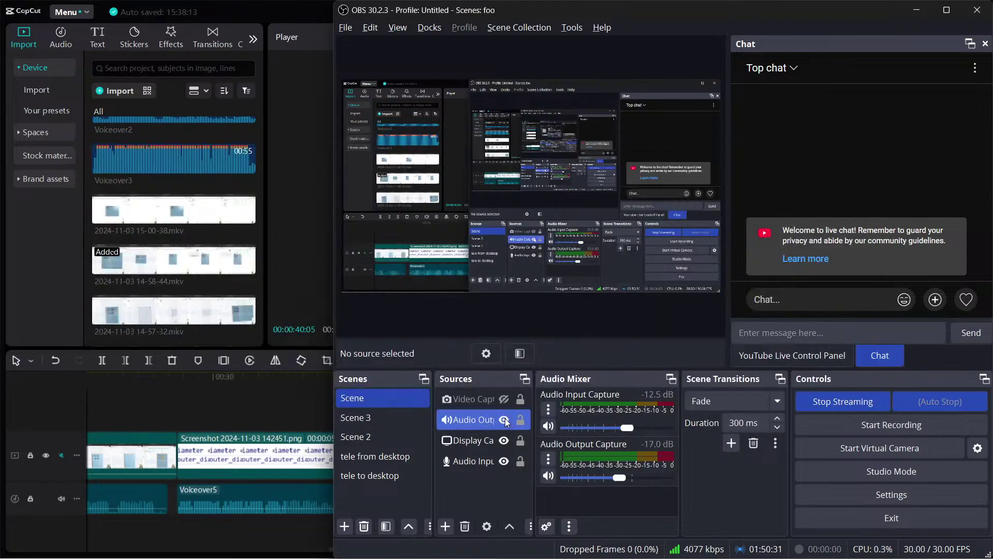
{"action": "left_click", "coordinate": [504, 404]}
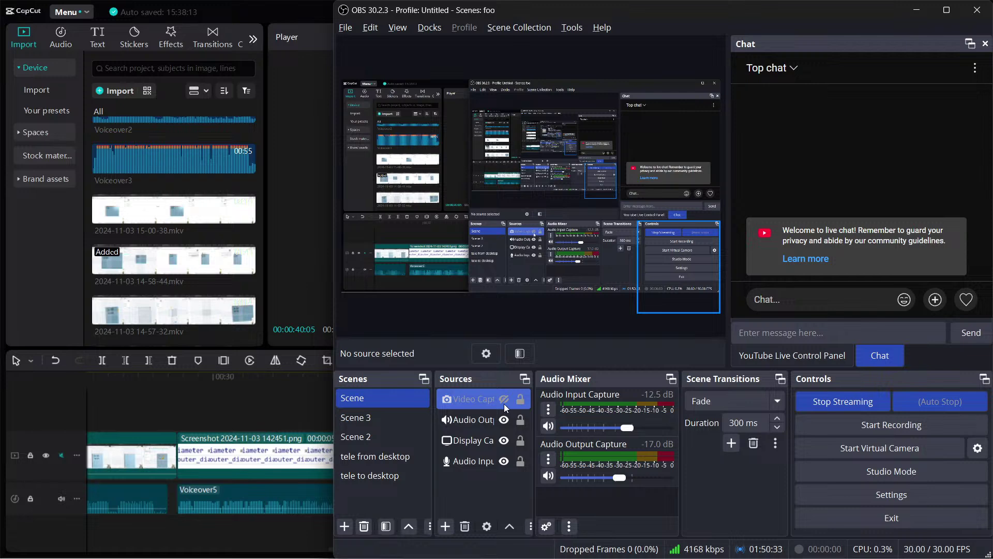
Switch to the browser, open Amazon in a new tab and search for "tripod".
{"action": "key", "text": "alt+Tab"}
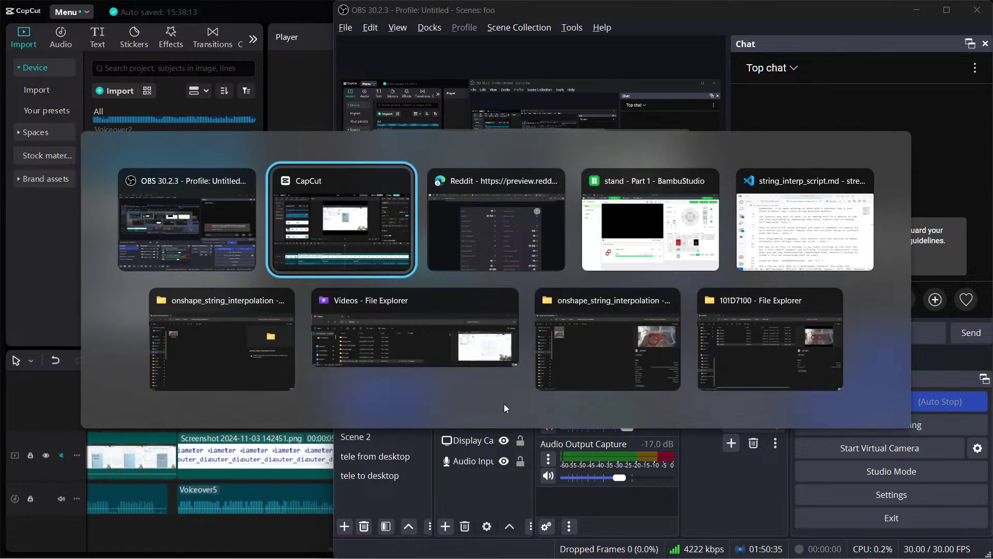
{"action": "key", "text": "alt+Tab"}
{"action": "key", "text": "ctrl+t"}
{"action": "type", "text": "a"}
{"action": "key", "text": "Return"}
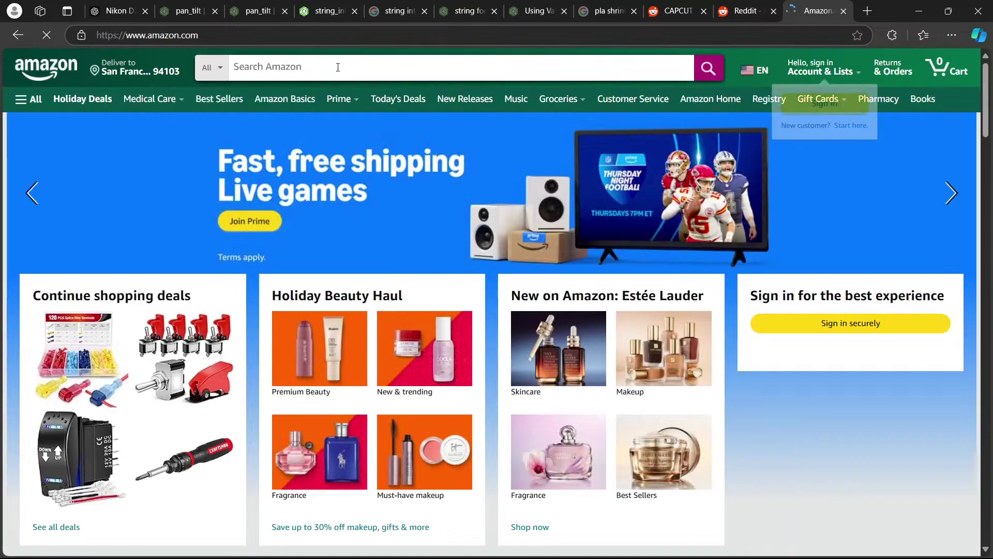
{"action": "left_click", "coordinate": [340, 68]}
{"action": "type", "text": "tripod"}
{"action": "key", "text": "Return"}
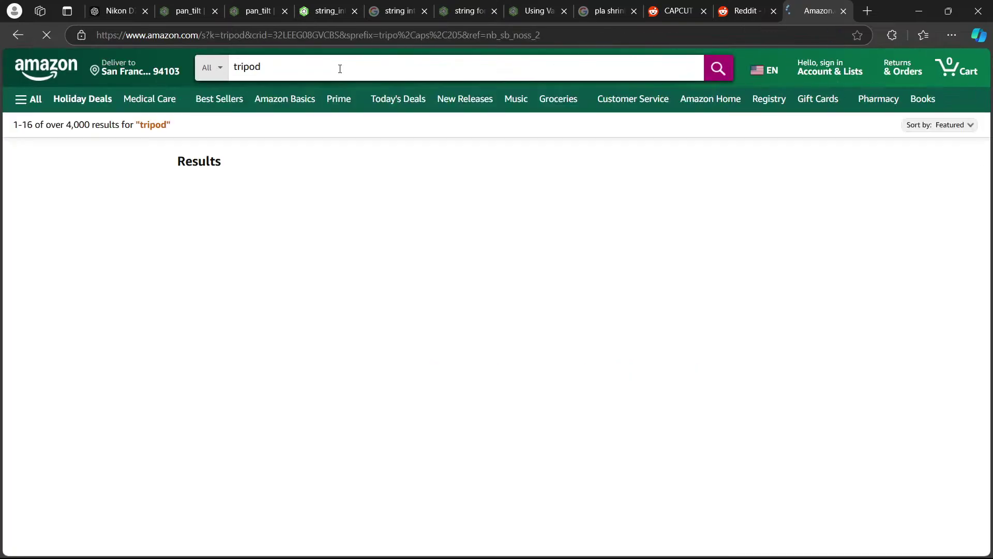
Browse the tripod results and open the 74" gray aluminum camera tripod listing in a new tab.
{"action": "scroll", "coordinate": [384, 257], "scroll_direction": "down", "scroll_amount": 12}
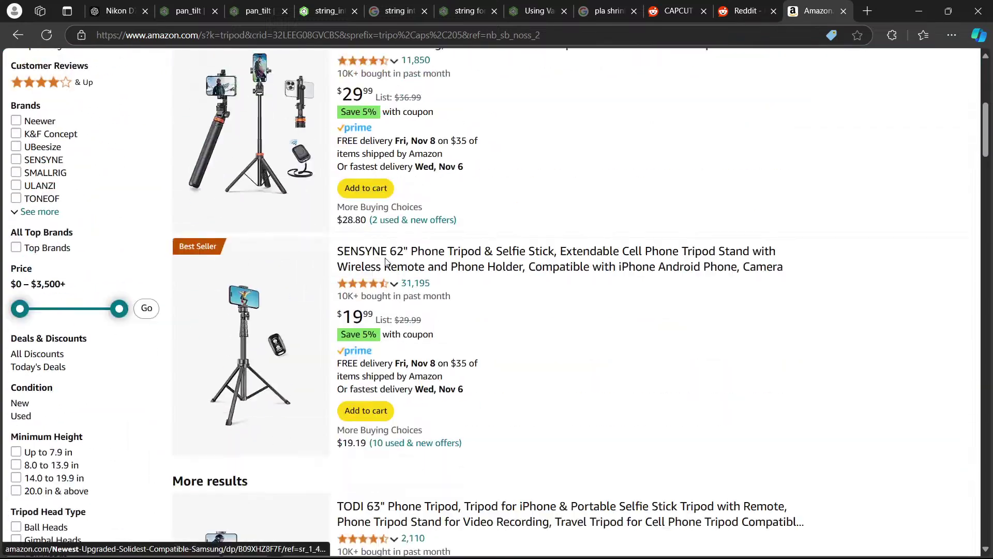
{"action": "scroll", "coordinate": [384, 257], "scroll_direction": "down", "scroll_amount": 8}
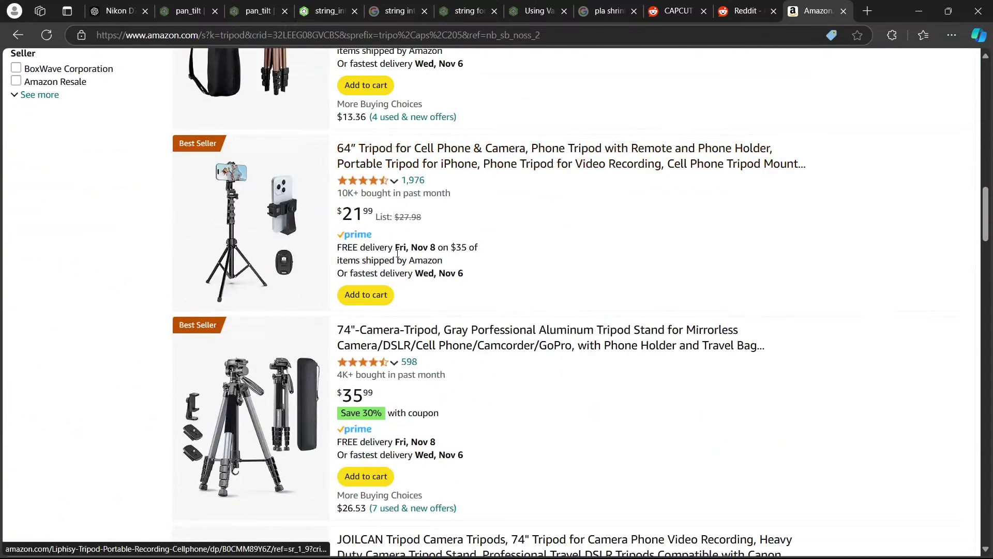
{"action": "scroll", "coordinate": [396, 257], "scroll_direction": "down", "scroll_amount": 6}
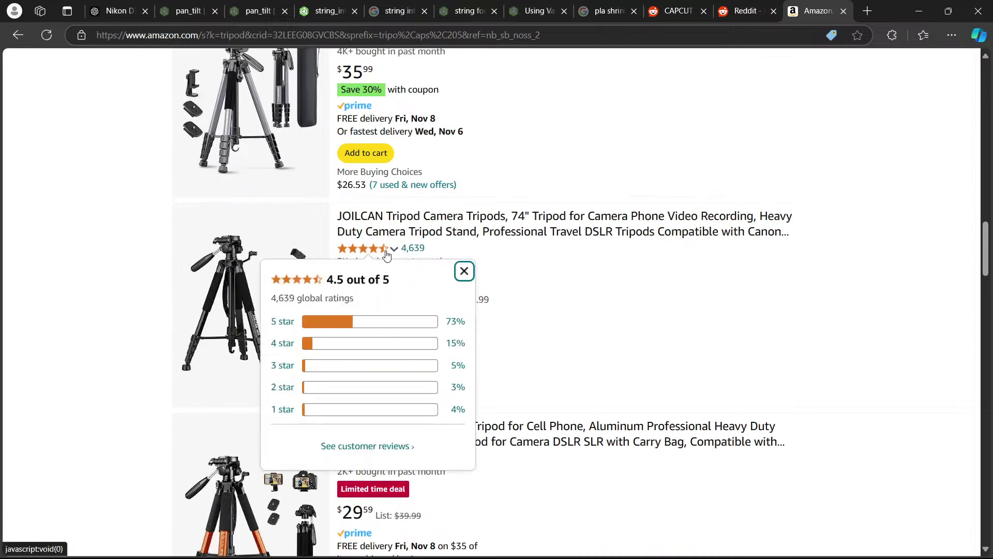
{"action": "scroll", "coordinate": [314, 241], "scroll_direction": "up", "scroll_amount": 4}
{"action": "left_click_drag", "start_coordinate": [496, 548], "coordinate": [582, 299]}
{"action": "left_click", "coordinate": [550, 249]}
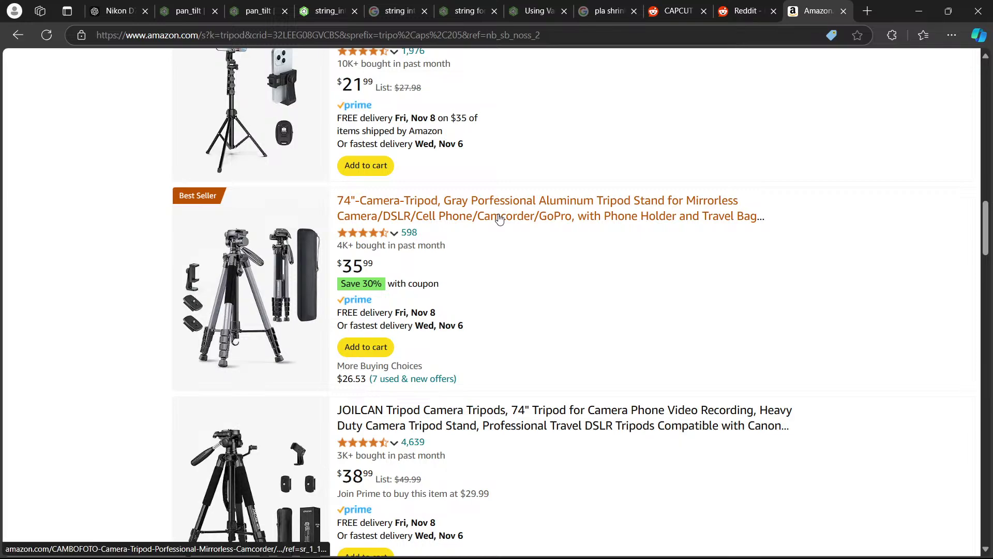
{"action": "scroll", "coordinate": [500, 219], "scroll_direction": "down", "scroll_amount": 6}
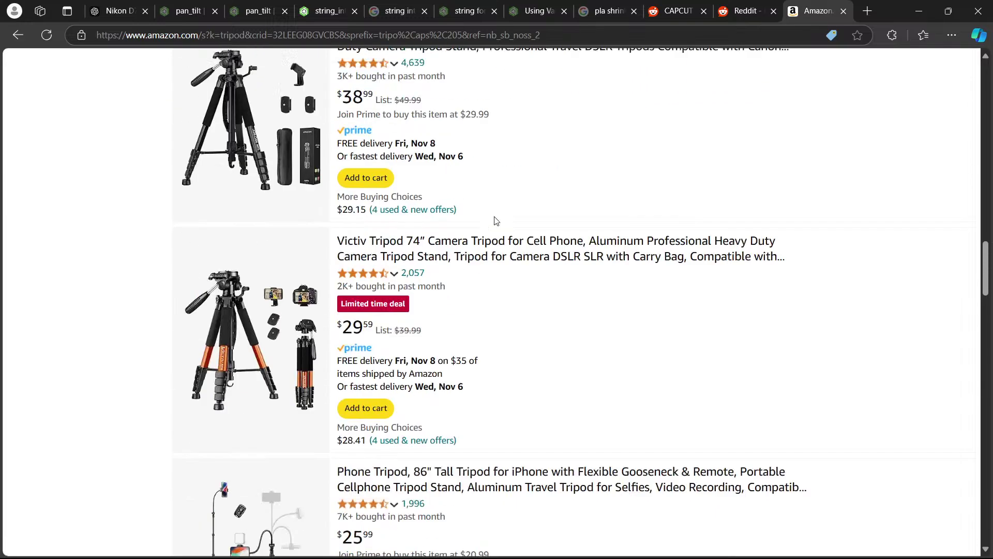
{"action": "scroll", "coordinate": [492, 221], "scroll_direction": "up", "scroll_amount": 6}
{"action": "middle_click", "coordinate": [460, 223]}
Look through the remaining tripod results and show the product page of the 74" camera tripod.
{"action": "scroll", "coordinate": [468, 225], "scroll_direction": "down", "scroll_amount": 5}
{"action": "scroll", "coordinate": [468, 226], "scroll_direction": "down", "scroll_amount": 6}
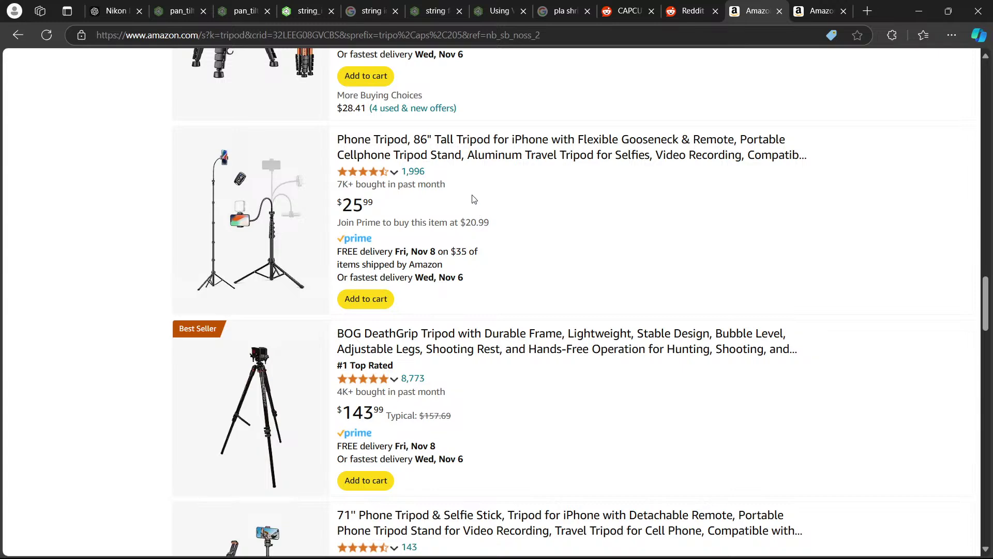
{"action": "scroll", "coordinate": [477, 195], "scroll_direction": "down", "scroll_amount": 3}
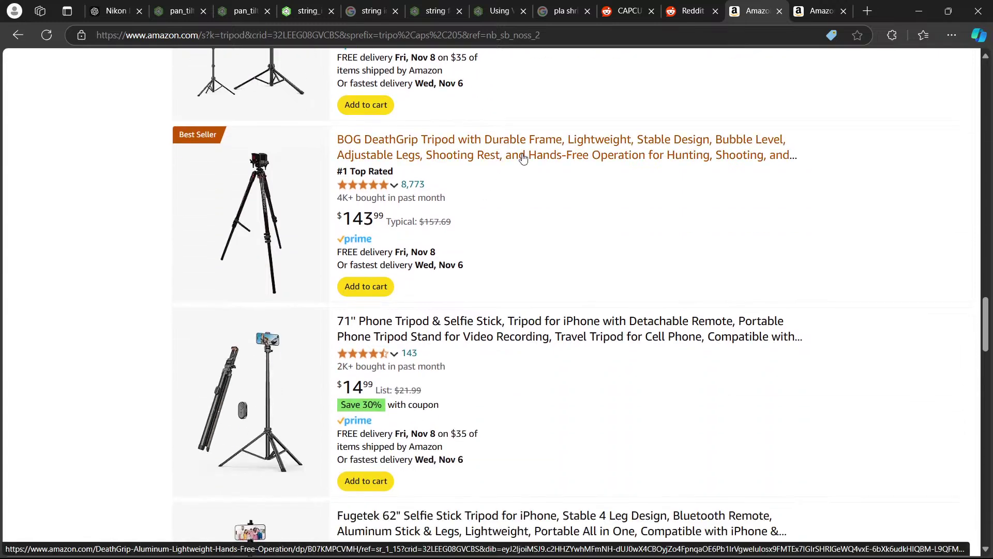
{"action": "scroll", "coordinate": [518, 163], "scroll_direction": "down", "scroll_amount": 3}
{"action": "scroll", "coordinate": [516, 169], "scroll_direction": "down", "scroll_amount": 6}
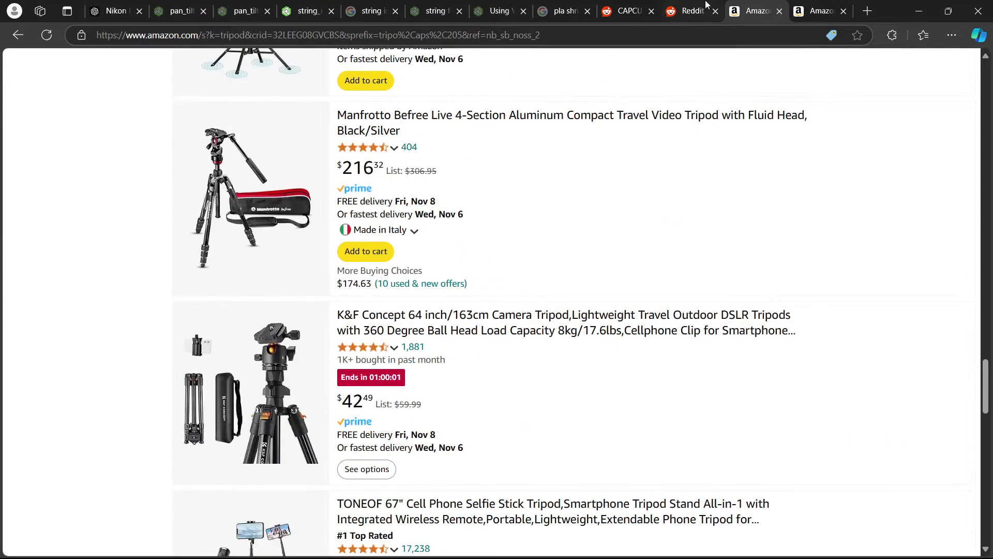
{"action": "left_click", "coordinate": [816, 11]}
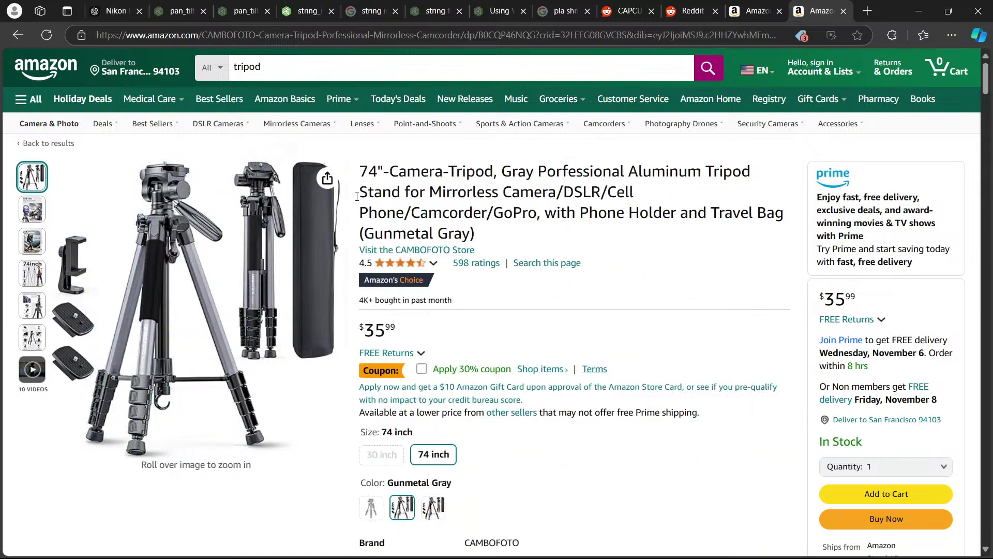
Switch to OBS and toggle the visibility of the display capture source in the current scene.
{"action": "key", "text": "alt+tab"}
{"action": "mouse_move", "coordinate": [162, 558]}
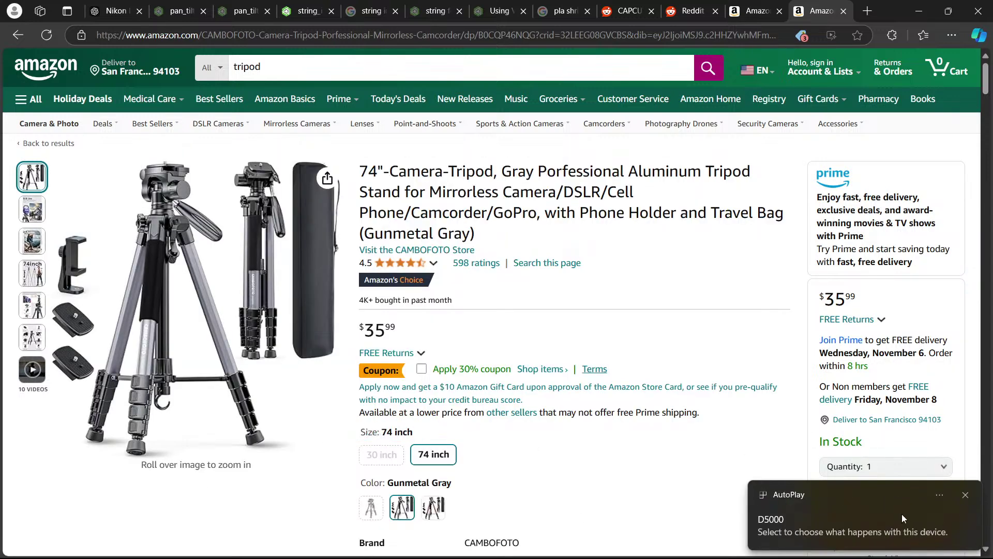
{"action": "key", "text": "alt+Tab"}
{"action": "key", "text": "alt+Tab"}
{"action": "key", "text": "alt+Tab"}
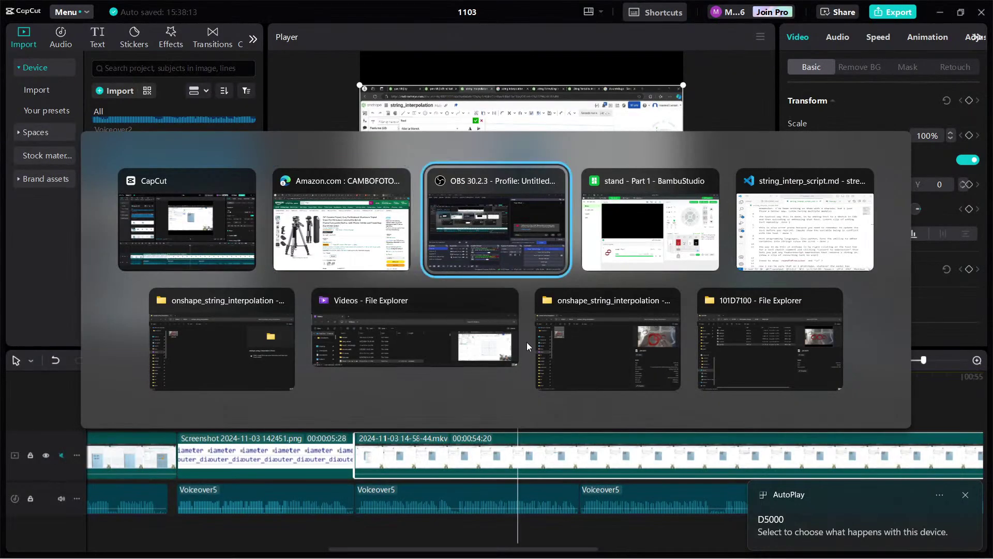
{"action": "key", "text": "alt+Tab"}
{"action": "left_click", "coordinate": [505, 438]}
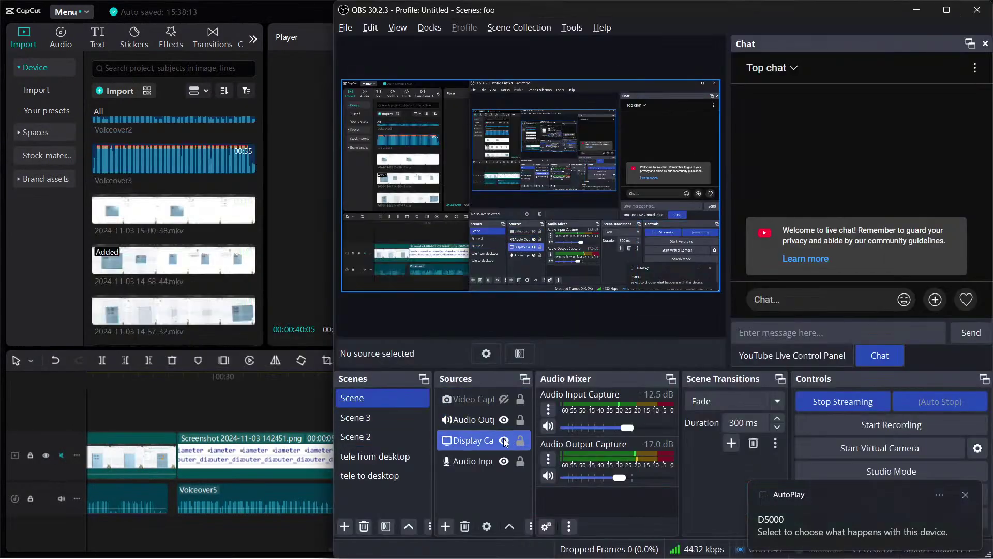
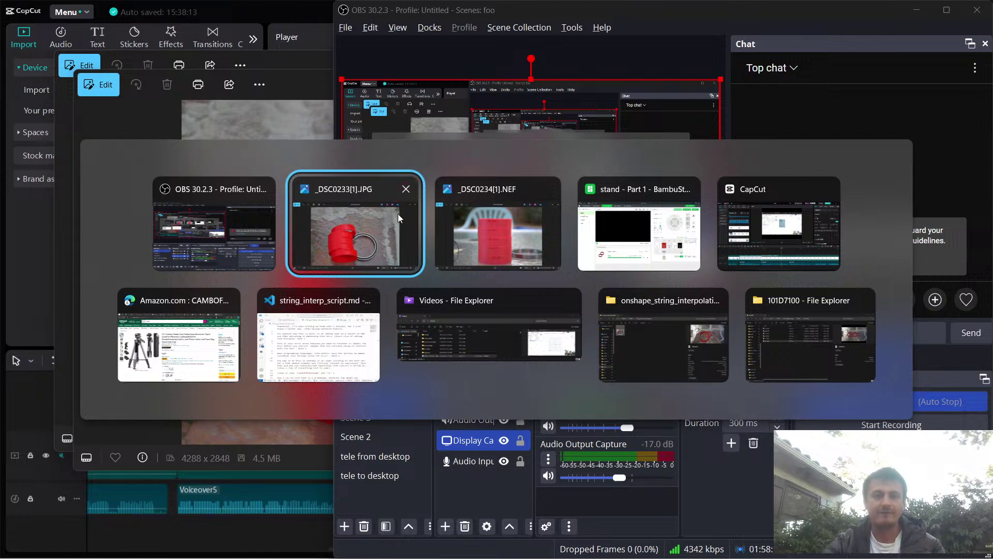
Bring up the photo _DSC0234[1].NEF and examine the stacked red test rings up close.
{"action": "key", "text": "Tab"}
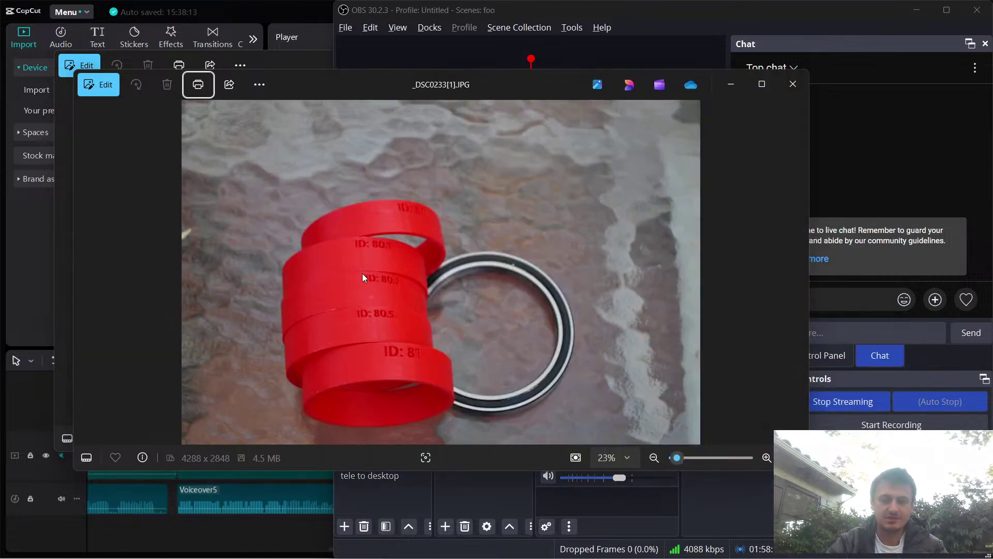
{"action": "left_click", "coordinate": [287, 60]}
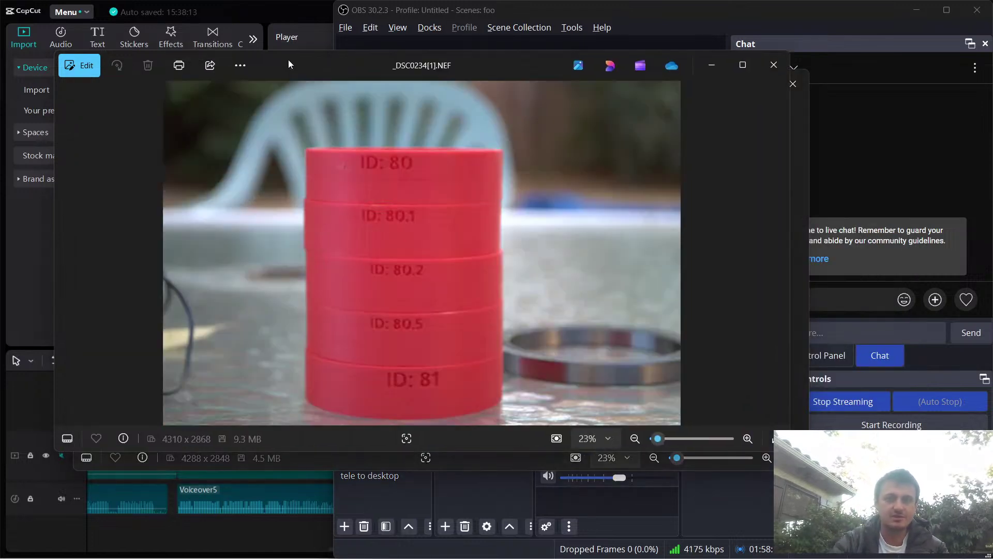
{"action": "scroll", "coordinate": [423, 215], "scroll_direction": "up", "scroll_amount": 10}
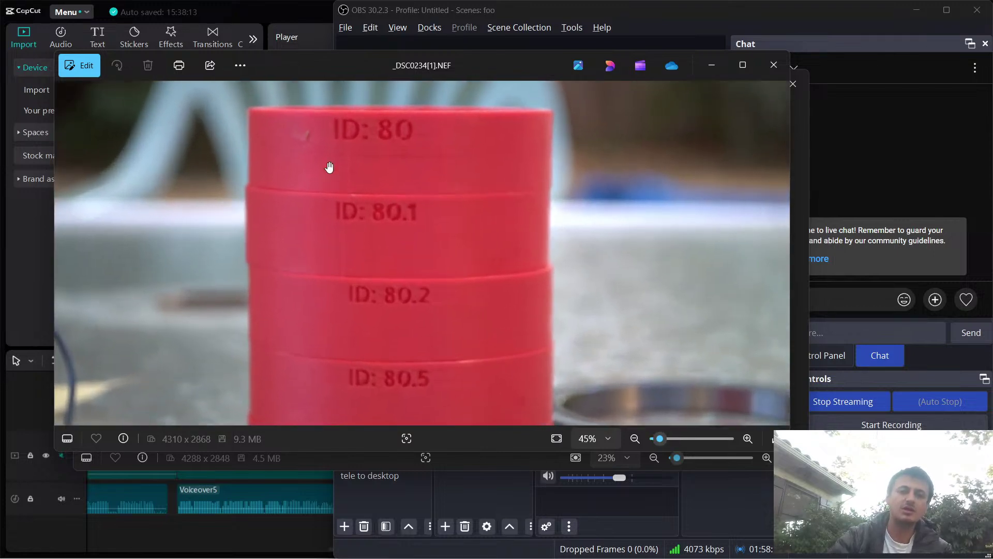
{"action": "scroll", "coordinate": [321, 155], "scroll_direction": "down", "scroll_amount": 10}
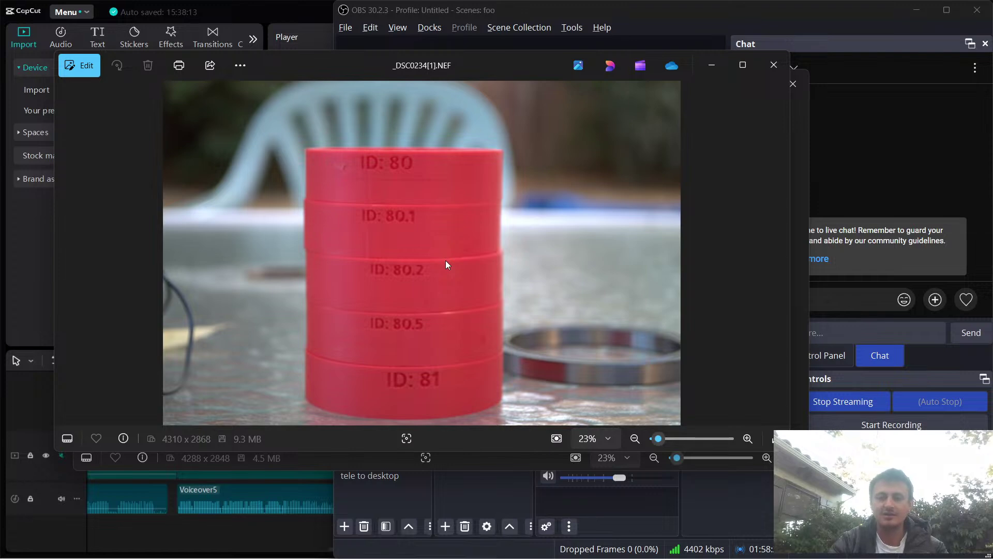
Switch to the photo _DSC0233[1].JPG and examine the engraved labels on the 80.5 and 81 rings.
{"action": "key", "text": "alt+Tab"}
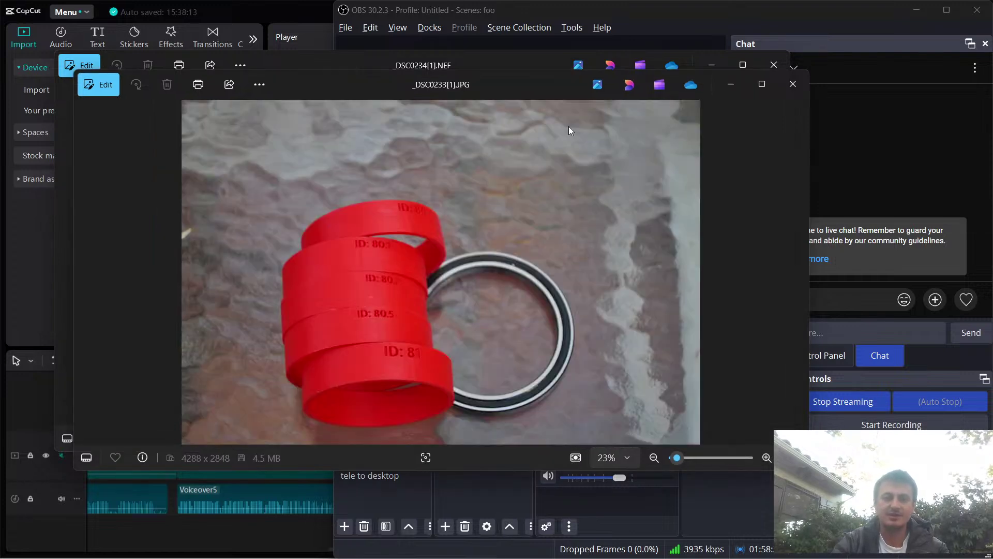
{"action": "scroll", "coordinate": [401, 352], "scroll_direction": "up", "scroll_amount": 5}
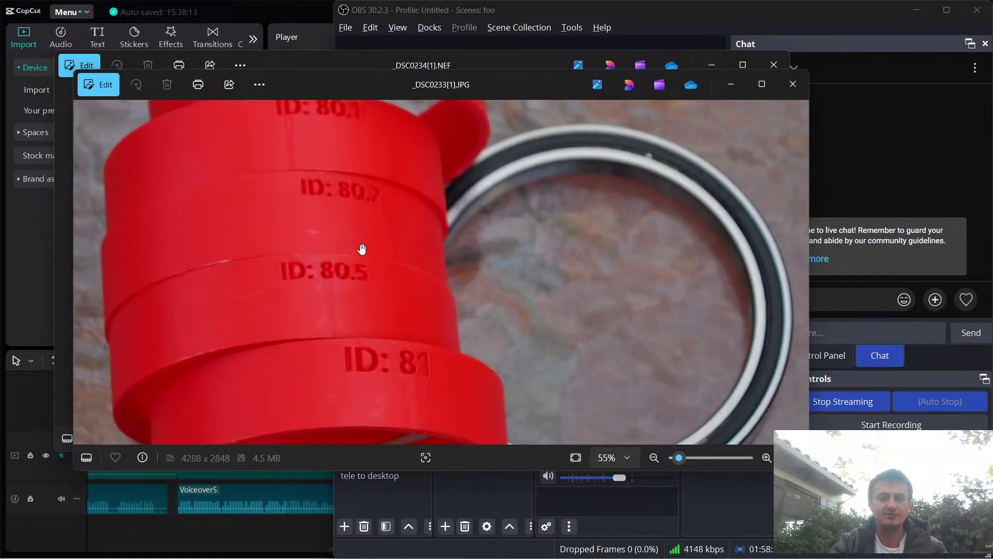
{"action": "scroll", "coordinate": [301, 266], "scroll_direction": "up", "scroll_amount": 3}
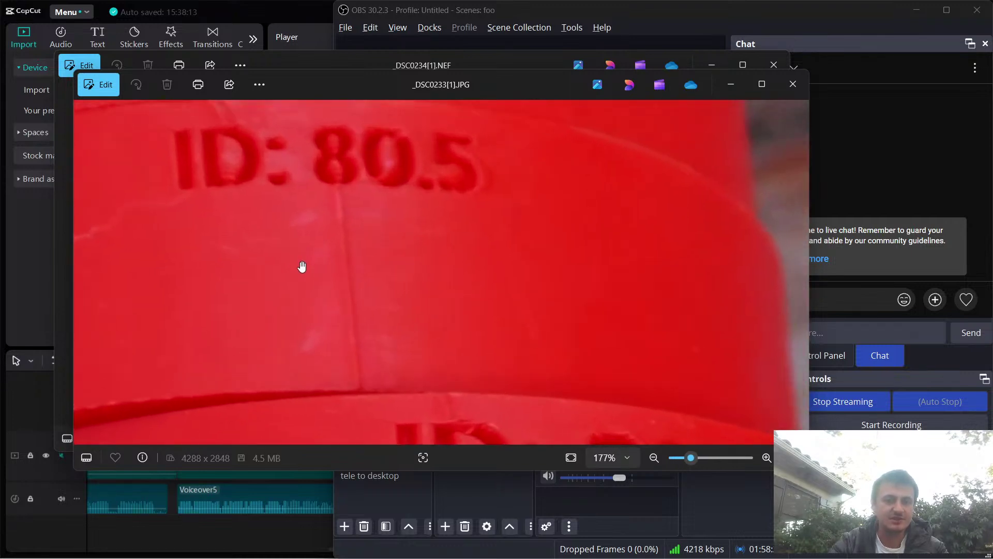
{"action": "scroll", "coordinate": [302, 264], "scroll_direction": "down", "scroll_amount": 5}
{"action": "scroll", "coordinate": [313, 392], "scroll_direction": "up", "scroll_amount": 4}
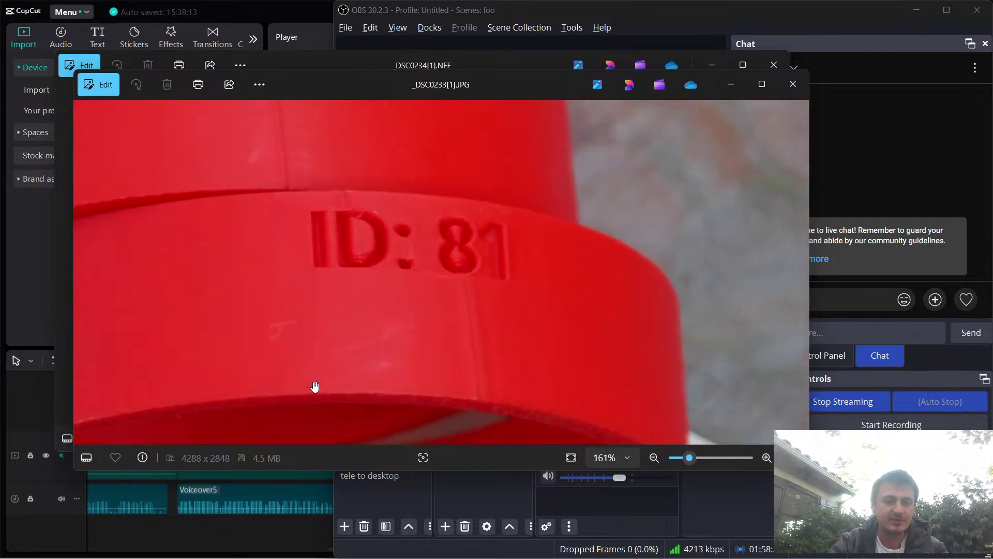
{"action": "scroll", "coordinate": [399, 357], "scroll_direction": "up", "scroll_amount": 3}
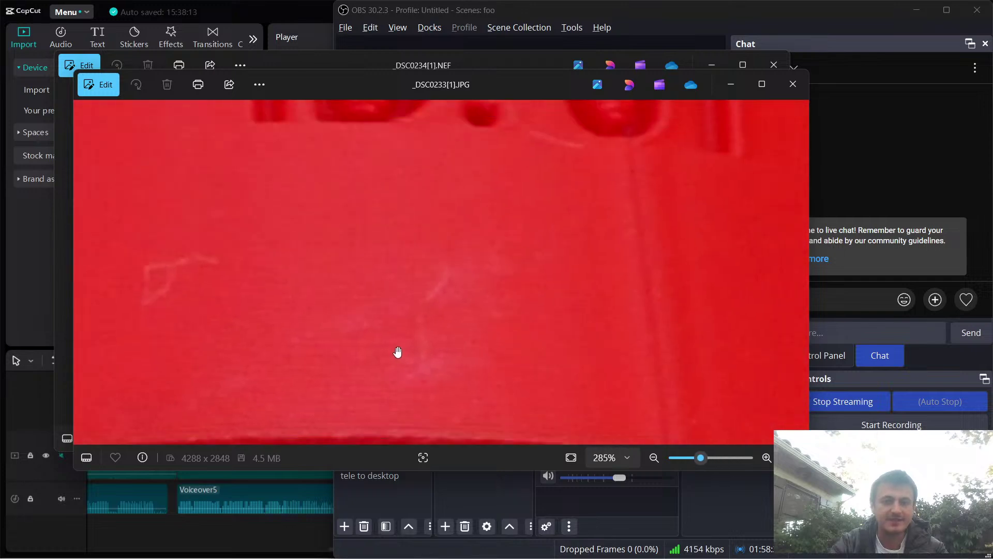
{"action": "scroll", "coordinate": [393, 348], "scroll_direction": "down", "scroll_amount": 4}
{"action": "scroll", "coordinate": [321, 248], "scroll_direction": "up", "scroll_amount": 1}
{"action": "scroll", "coordinate": [320, 248], "scroll_direction": "down", "scroll_amount": 3}
Examine the 80, 80.1 and 80.2 rings in _DSC0233[1].JPG and return to the whole photo.
{"action": "left_click_drag", "start_coordinate": [295, 160], "coordinate": [410, 339]}
{"action": "left_click_drag", "start_coordinate": [383, 251], "coordinate": [437, 390]}
{"action": "scroll", "coordinate": [523, 228], "scroll_direction": "up", "scroll_amount": 2}
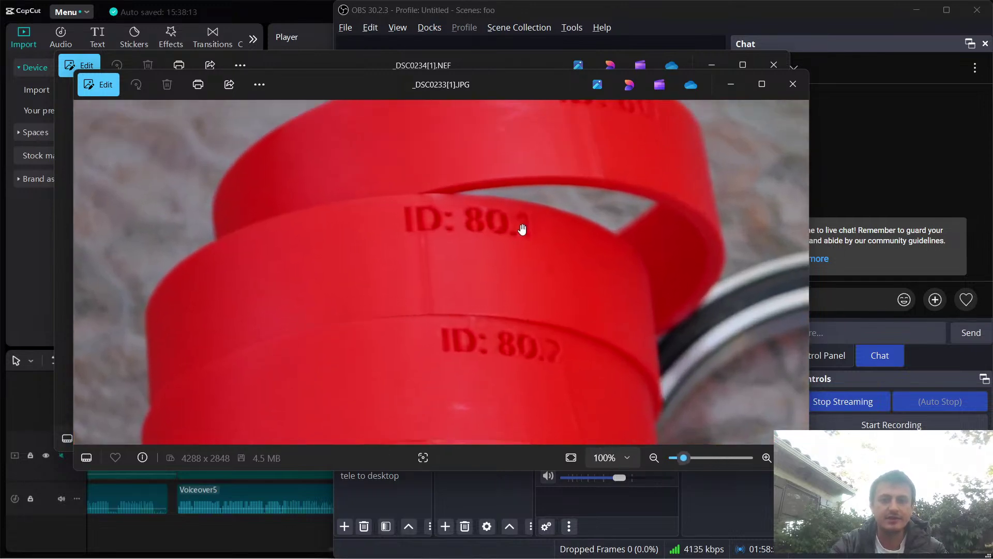
{"action": "left_click_drag", "start_coordinate": [502, 257], "coordinate": [548, 147]}
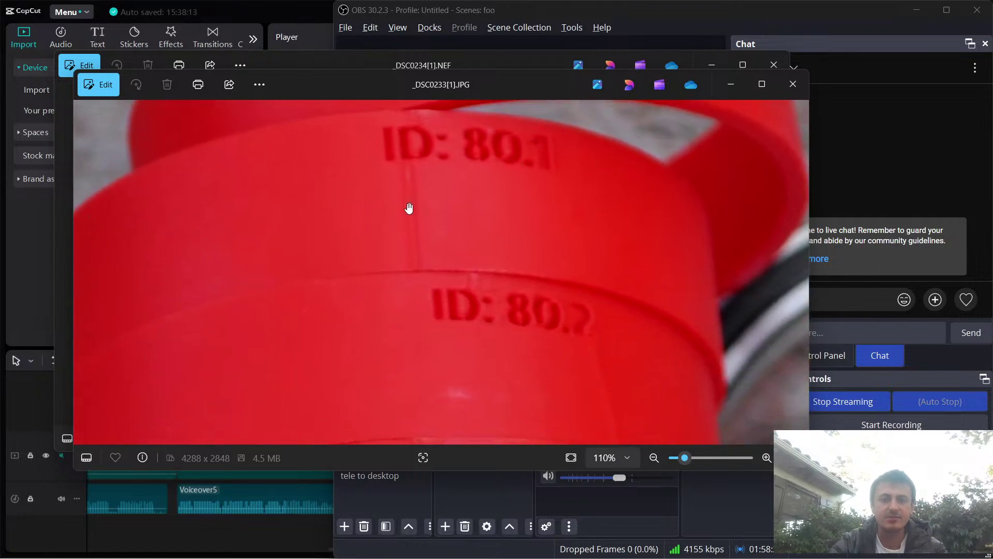
{"action": "left_click_drag", "start_coordinate": [416, 218], "coordinate": [373, 326]}
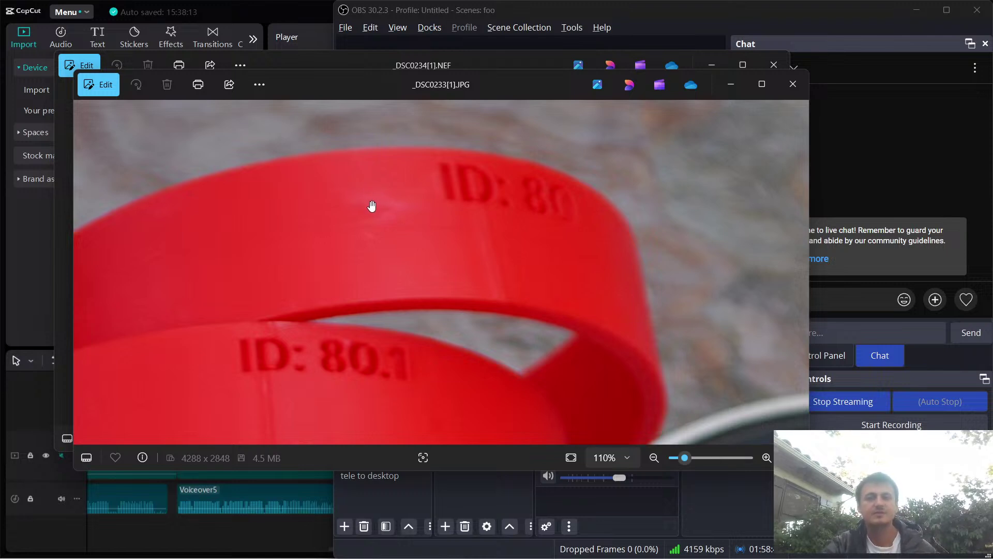
{"action": "scroll", "coordinate": [442, 177], "scroll_direction": "down", "scroll_amount": 3}
{"action": "scroll", "coordinate": [364, 214], "scroll_direction": "down", "scroll_amount": 5}
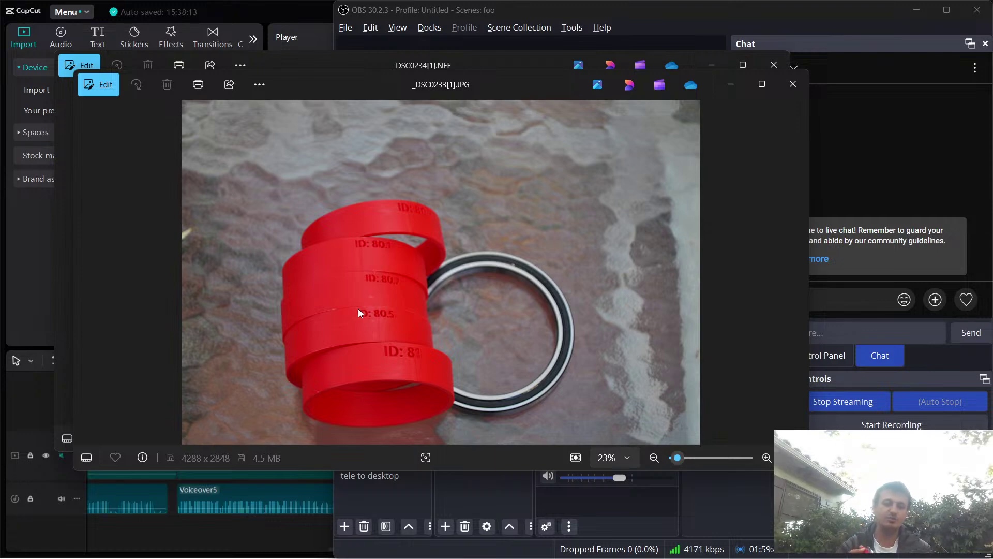
Switch to the pan_tilt Onshape document in the browser and open the by2 part studio.
{"action": "key", "text": "alt+Tab"}
{"action": "key", "text": "alt+Tab"}
{"action": "key", "text": "Tab"}
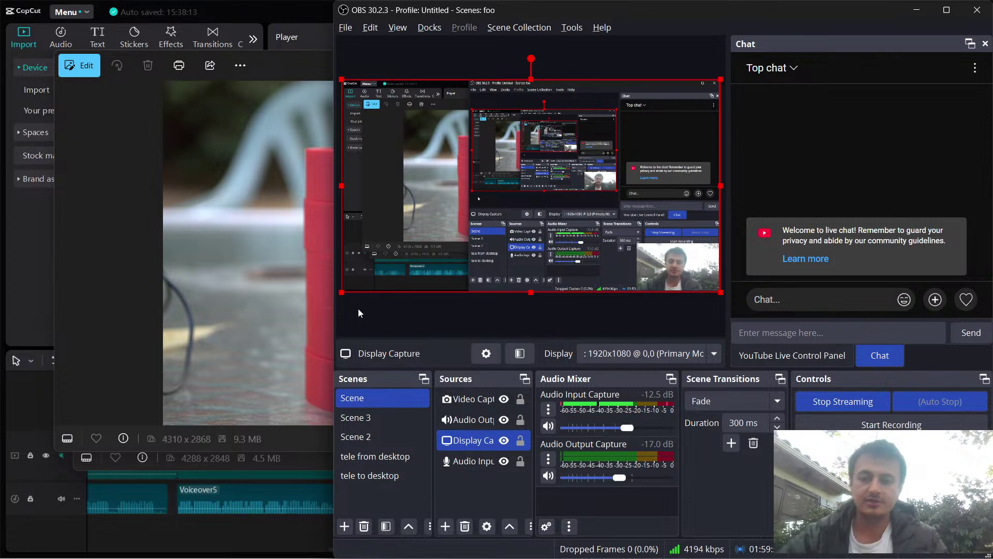
{"action": "key", "text": "alt+Tab"}
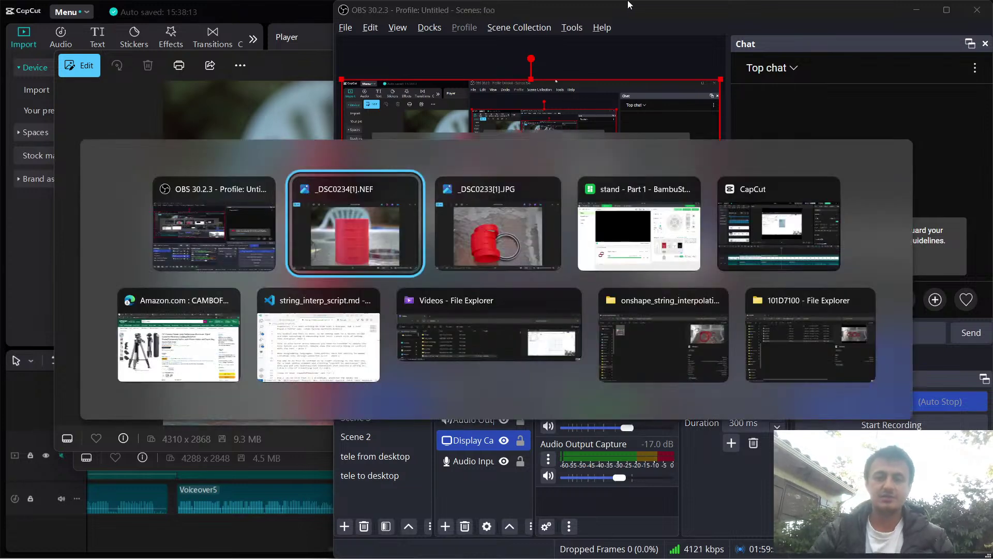
{"action": "left_click", "coordinate": [194, 332]}
{"action": "left_click", "coordinate": [224, 10]}
{"action": "left_click", "coordinate": [611, 113]}
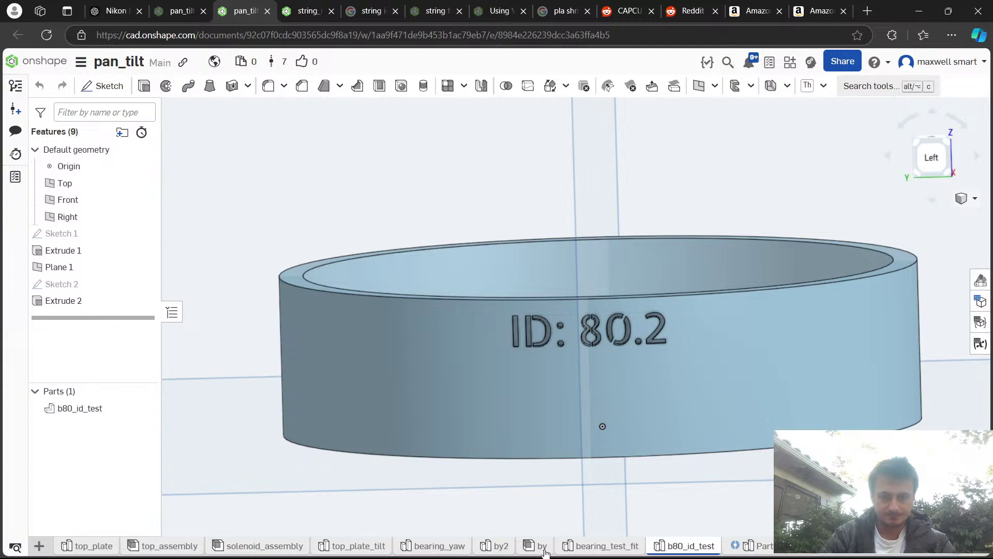
{"action": "left_click", "coordinate": [497, 546]}
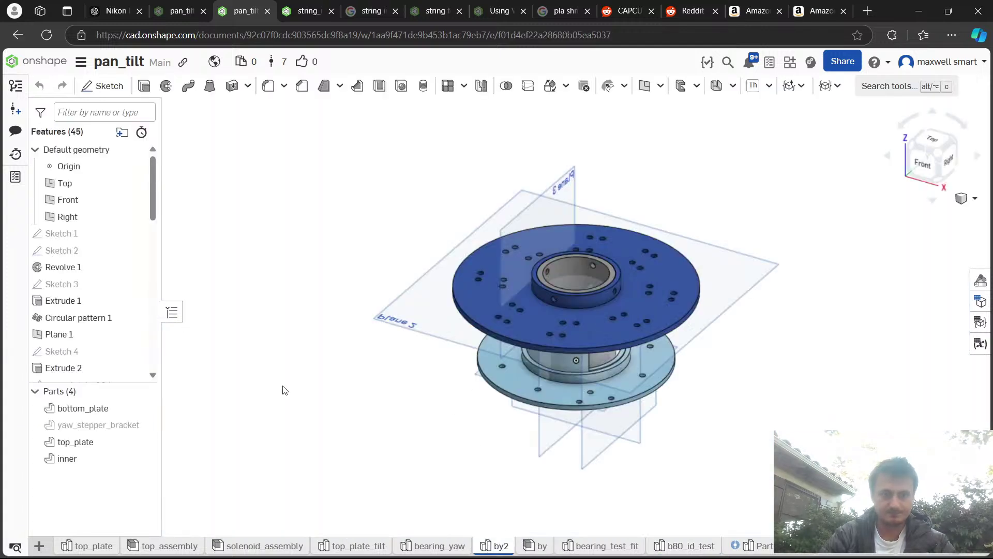
Open Sketch 1 of by2, check the expression behind the radius dimension from the origin, and close the sketch.
{"action": "left_click", "coordinate": [59, 233]}
{"action": "double_click", "coordinate": [576, 339]}
{"action": "scroll", "coordinate": [572, 362], "scroll_direction": "up", "scroll_amount": 10}
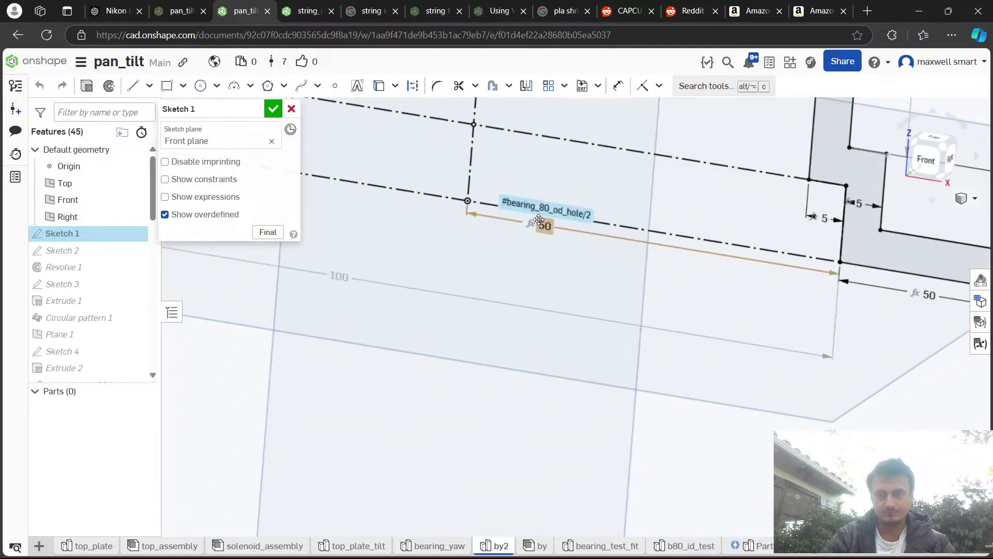
{"action": "double_click", "coordinate": [541, 227]}
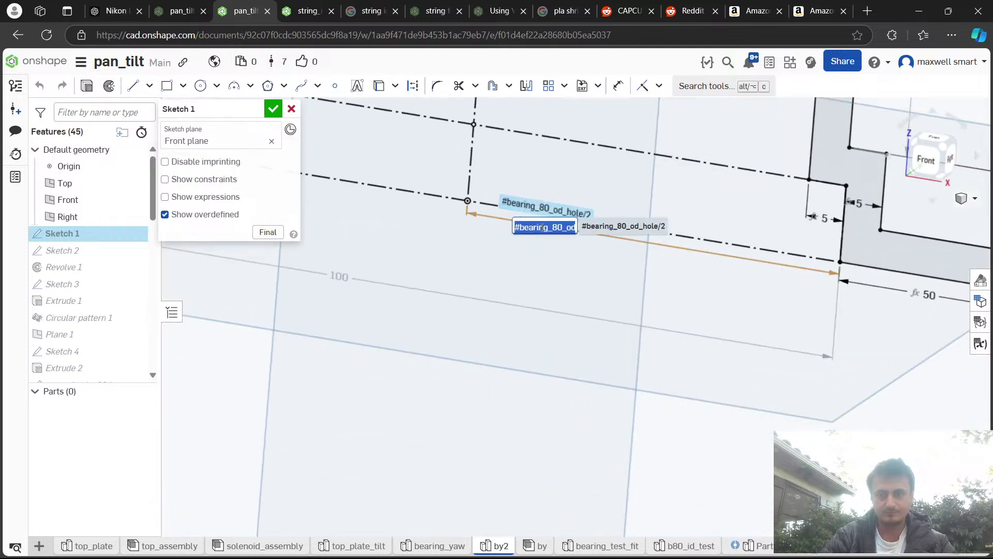
{"action": "left_click", "coordinate": [541, 227]}
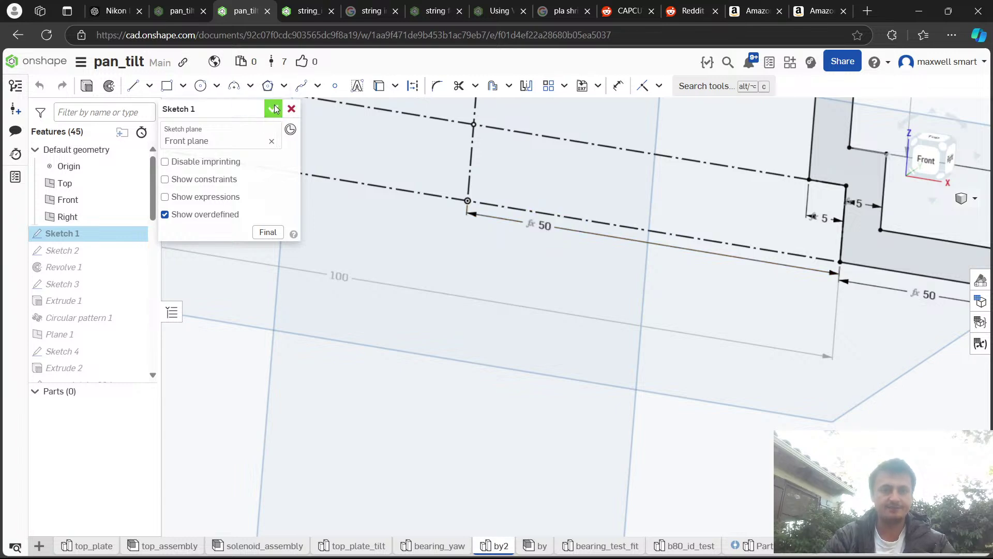
{"action": "left_click", "coordinate": [274, 108]}
{"action": "scroll", "coordinate": [104, 285], "scroll_direction": "down", "scroll_amount": 5}
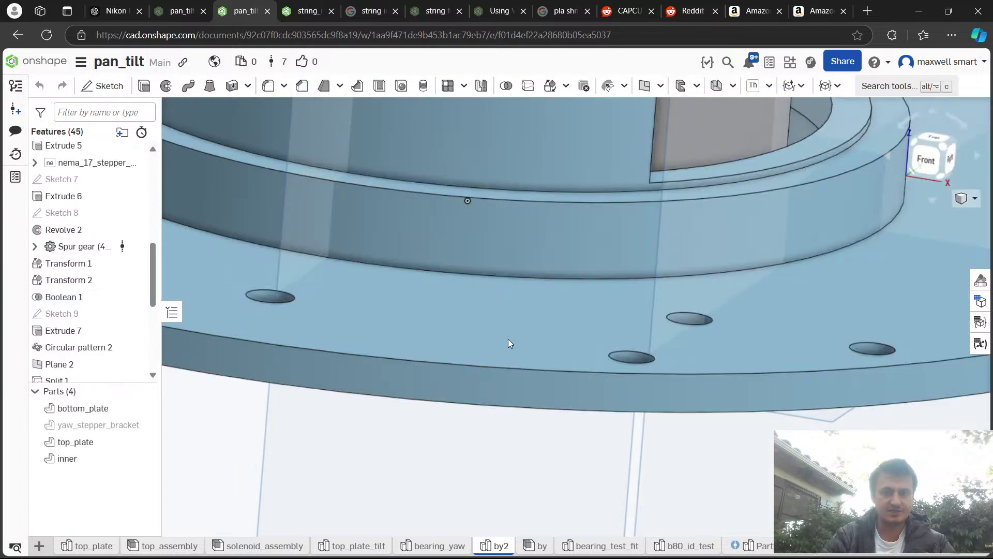
{"action": "key", "text": "f"}
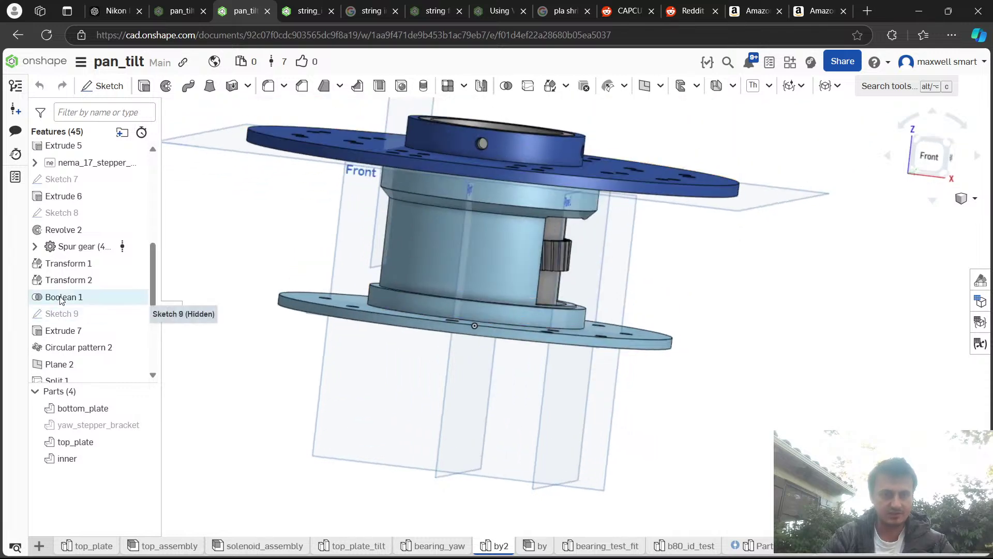
Set the radius dimension from the centre axis in Sketch 8 to #b80_id_hole/2 and accept the sketch.
{"action": "left_click", "coordinate": [78, 213]}
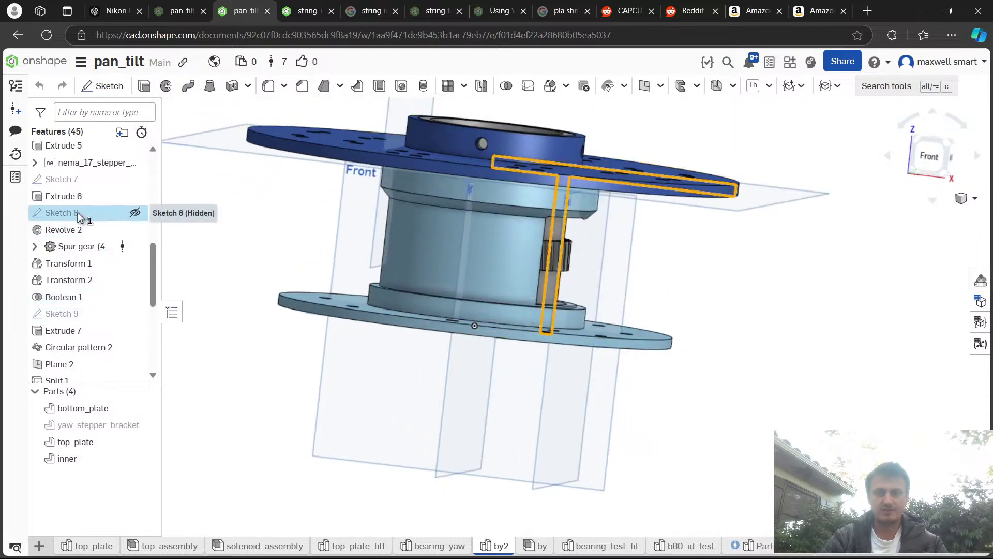
{"action": "left_click", "coordinate": [73, 181]}
{"action": "double_click", "coordinate": [73, 213]}
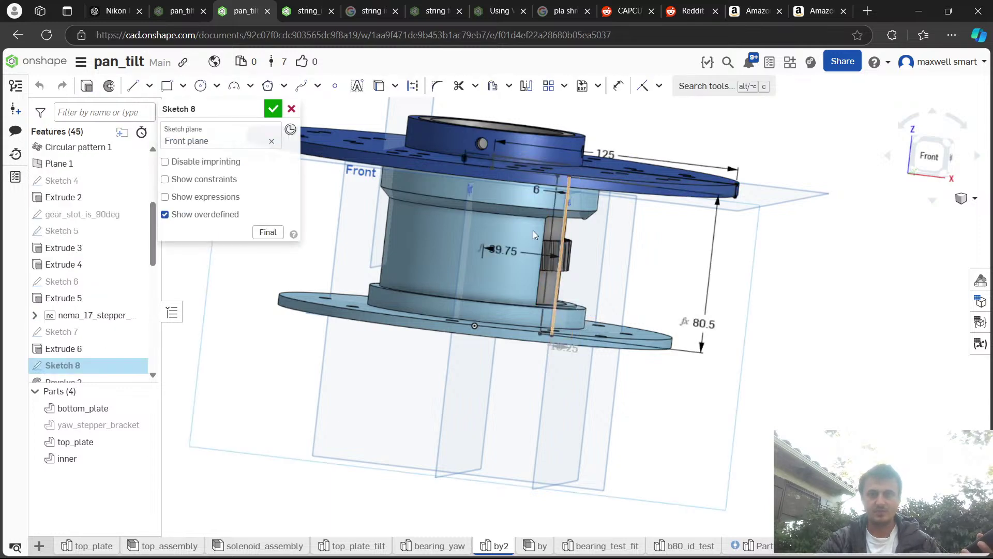
{"action": "scroll", "coordinate": [558, 256], "scroll_direction": "up", "scroll_amount": 5}
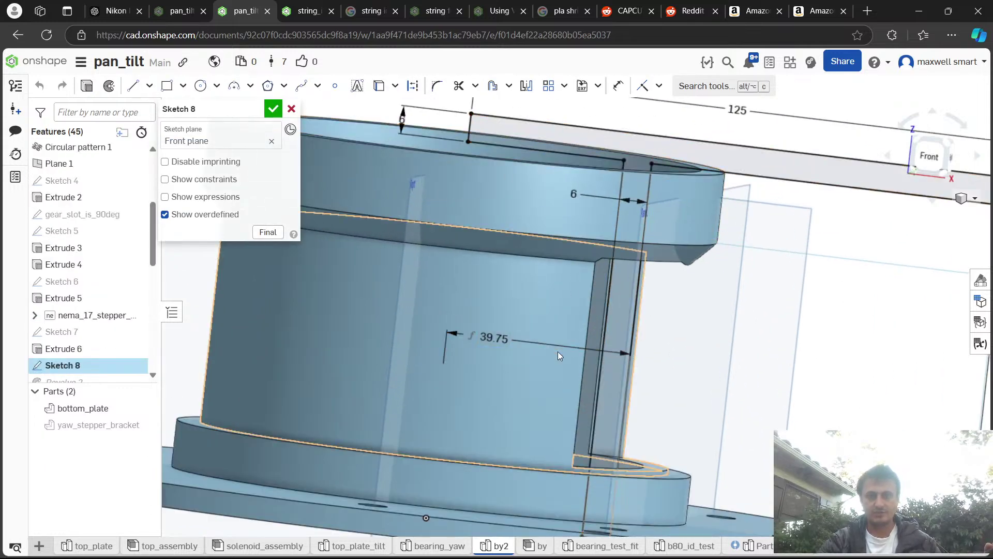
{"action": "scroll", "coordinate": [553, 350], "scroll_direction": "down", "scroll_amount": 2}
{"action": "double_click", "coordinate": [493, 341]}
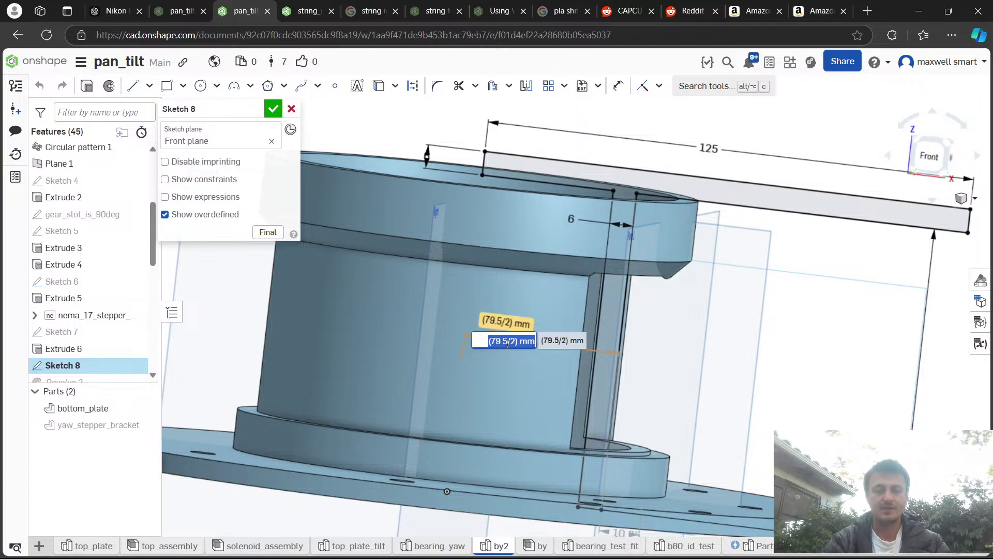
{"action": "type", "text": "b80"}
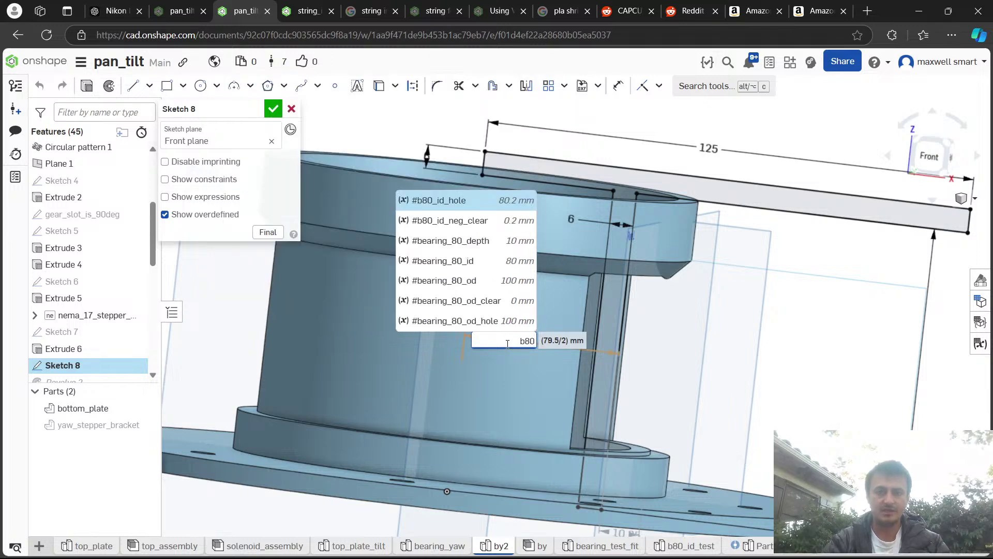
{"action": "key", "text": "Return"}
{"action": "type", "text": "/2"}
{"action": "key", "text": "Return"}
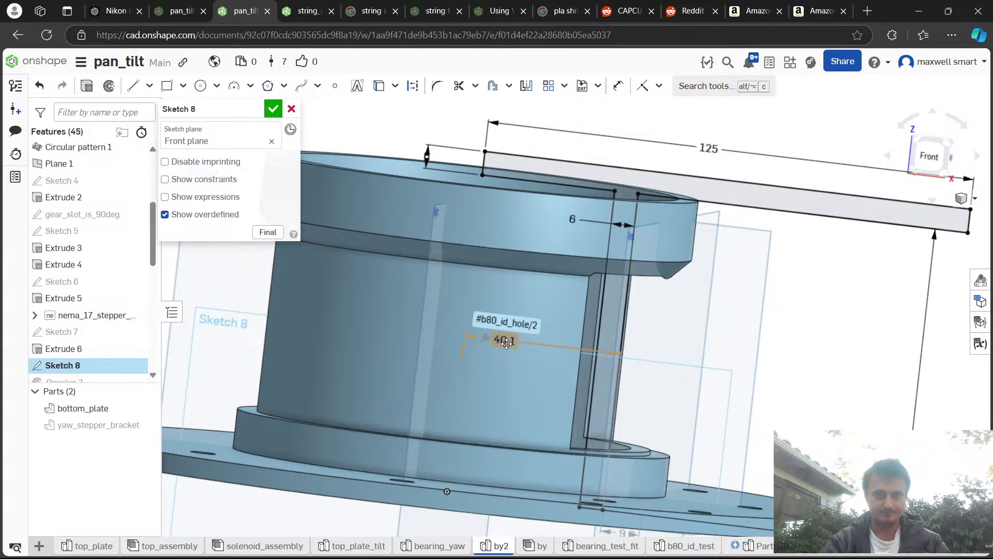
{"action": "left_click", "coordinate": [273, 110]}
Show the hidden yaw_stepper_bracket part.
{"action": "left_click_drag", "start_coordinate": [544, 300], "coordinate": [520, 336]}
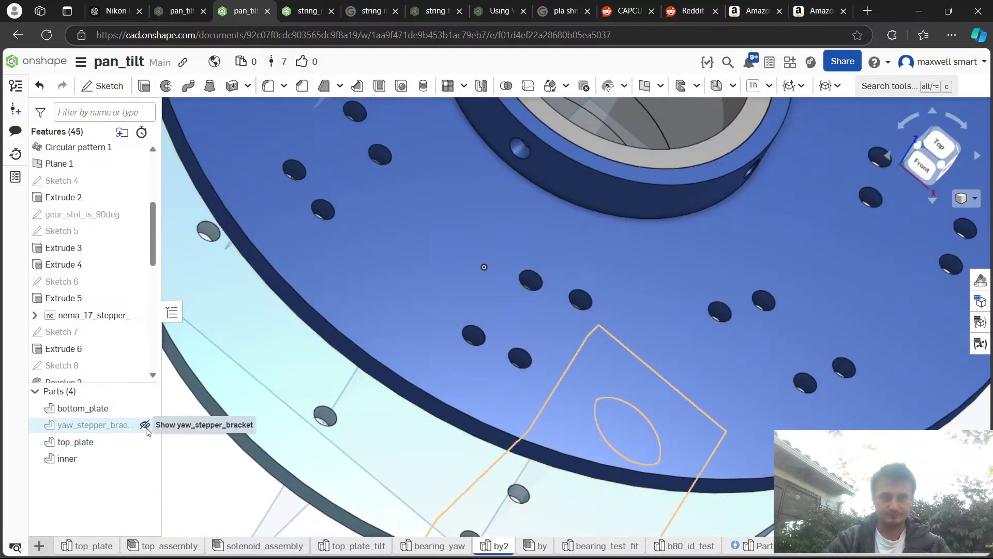
{"action": "left_click", "coordinate": [145, 425]}
{"action": "left_click_drag", "start_coordinate": [310, 398], "coordinate": [278, 352]}
{"action": "scroll", "coordinate": [731, 274], "scroll_direction": "up", "scroll_amount": 5}
{"action": "left_click_drag", "start_coordinate": [732, 274], "coordinate": [818, 268]}
{"action": "scroll", "coordinate": [819, 269], "scroll_direction": "down", "scroll_amount": 6}
{"action": "left_click_drag", "start_coordinate": [708, 273], "coordinate": [730, 241]}
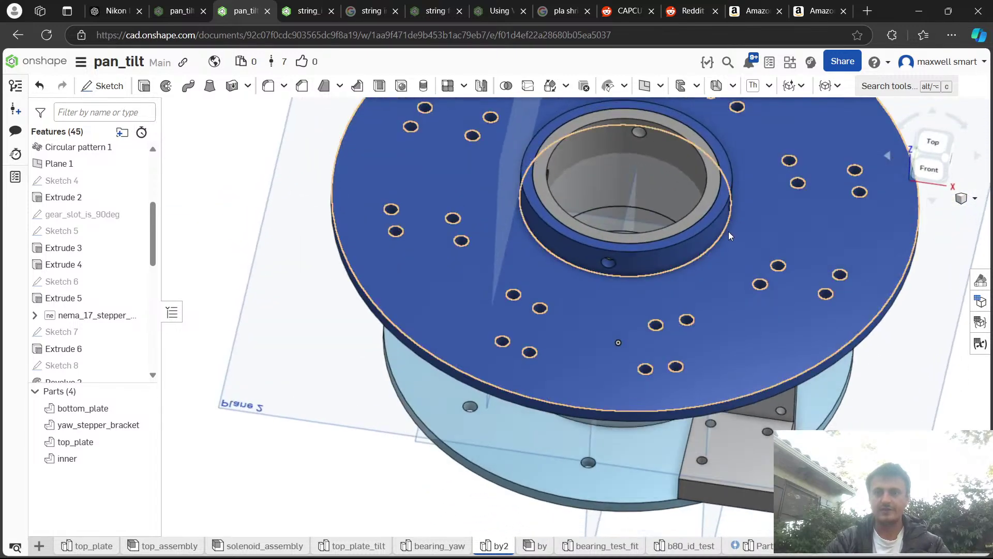
Examine the gap between the top_plate collar and the inner ring by selecting their adjoining circular edges.
{"action": "scroll", "coordinate": [688, 222], "scroll_direction": "up", "scroll_amount": 8}
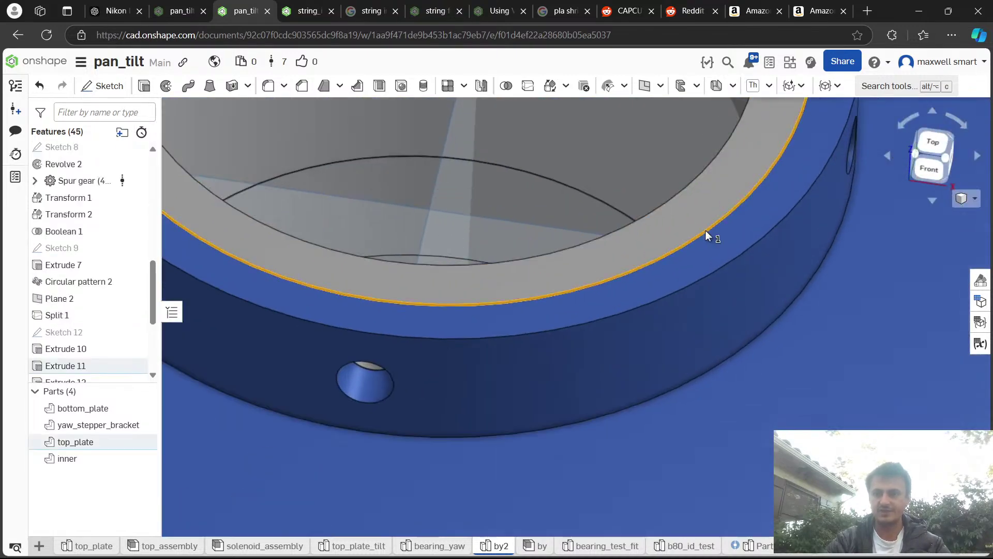
{"action": "scroll", "coordinate": [705, 230], "scroll_direction": "down", "scroll_amount": 3}
{"action": "mouse_move", "coordinate": [706, 231]}
{"action": "left_mouse_down"}
{"action": "mouse_move", "coordinate": [718, 253]}
{"action": "mouse_move", "coordinate": [697, 260]}
{"action": "mouse_move", "coordinate": [686, 240]}
{"action": "mouse_move", "coordinate": [708, 235]}
{"action": "left_mouse_up"}
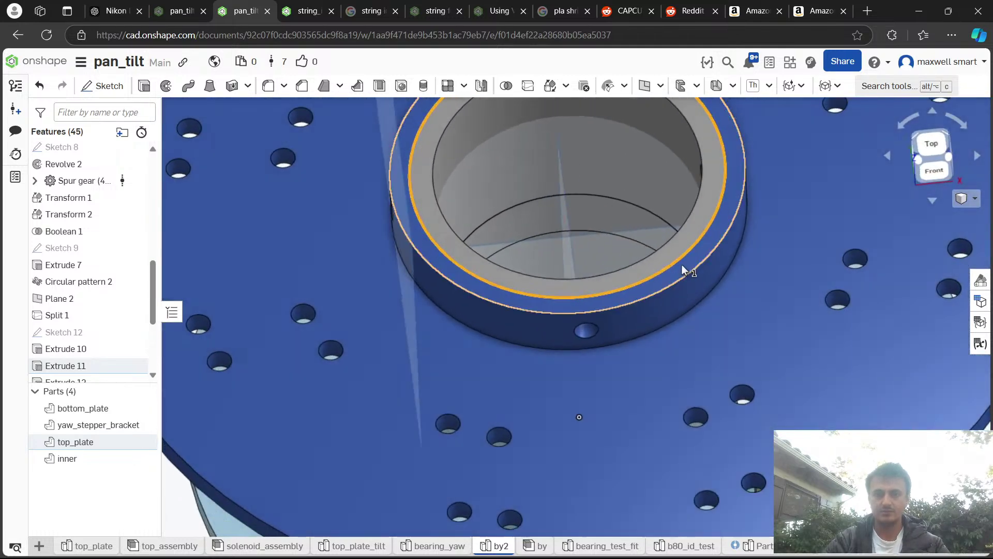
{"action": "scroll", "coordinate": [683, 239], "scroll_direction": "up", "scroll_amount": 6}
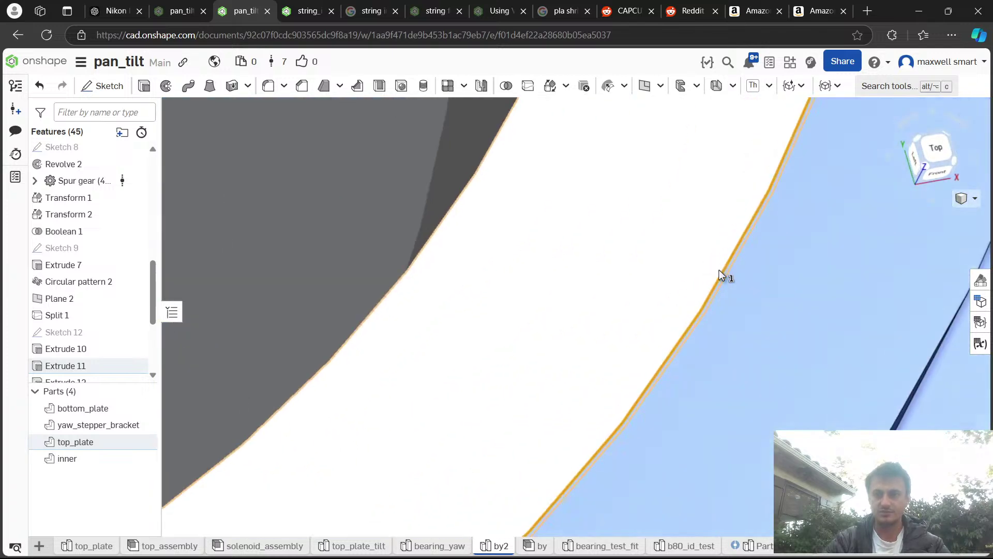
{"action": "scroll", "coordinate": [715, 269], "scroll_direction": "up", "scroll_amount": 5}
{"action": "left_click", "coordinate": [713, 280]}
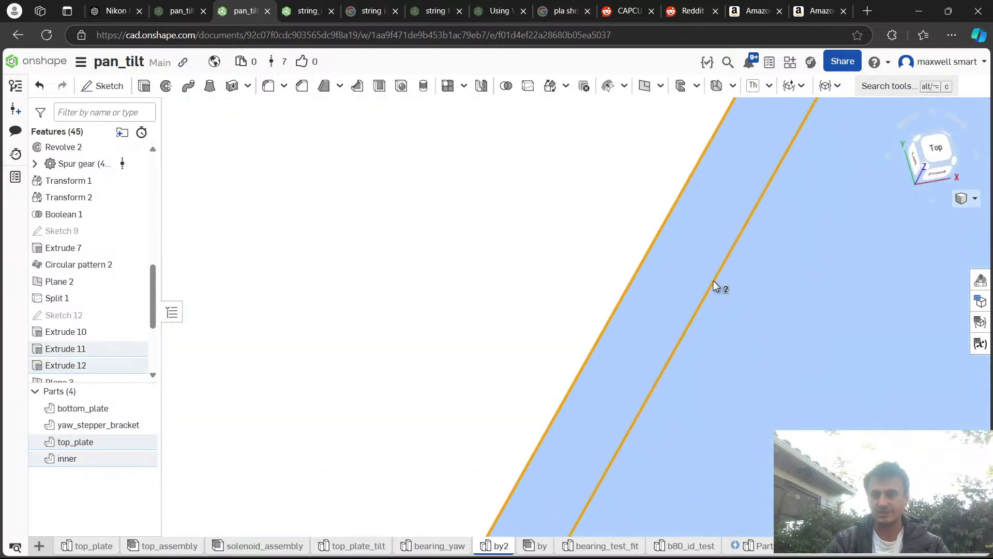
{"action": "scroll", "coordinate": [714, 281], "scroll_direction": "down", "scroll_amount": 3}
{"action": "key", "text": "Escape"}
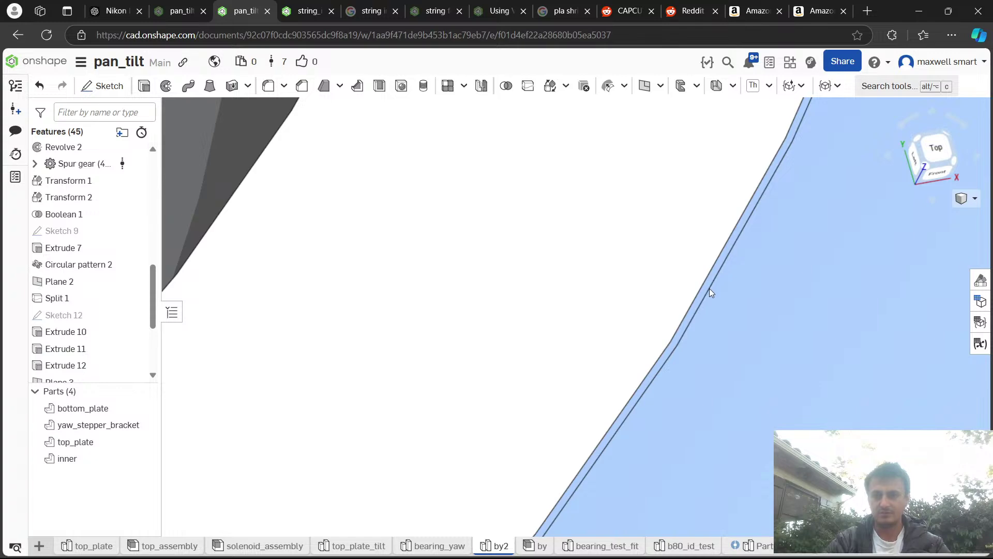
{"action": "scroll", "coordinate": [712, 287], "scroll_direction": "up", "scroll_amount": 3}
{"action": "left_click", "coordinate": [710, 280]}
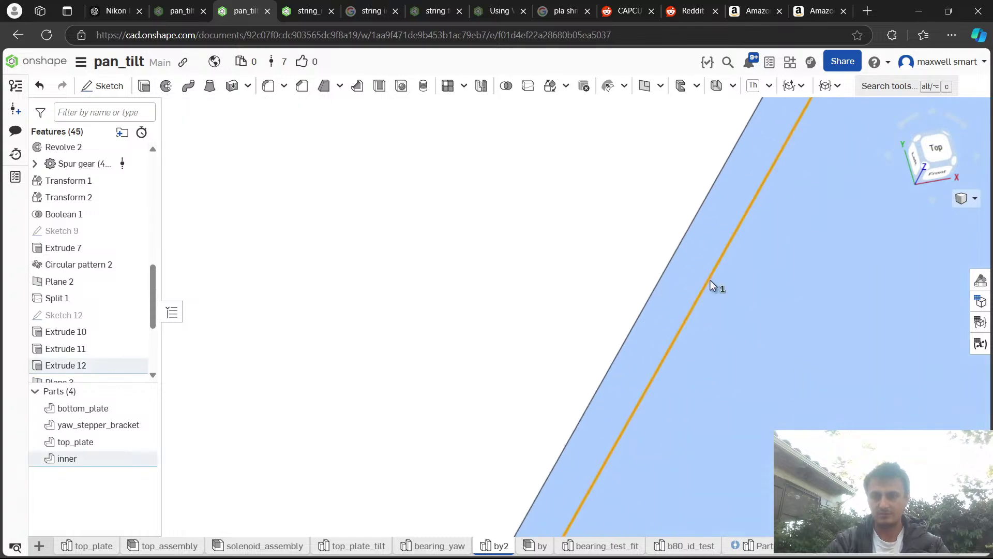
{"action": "scroll", "coordinate": [706, 280], "scroll_direction": "down", "scroll_amount": 5}
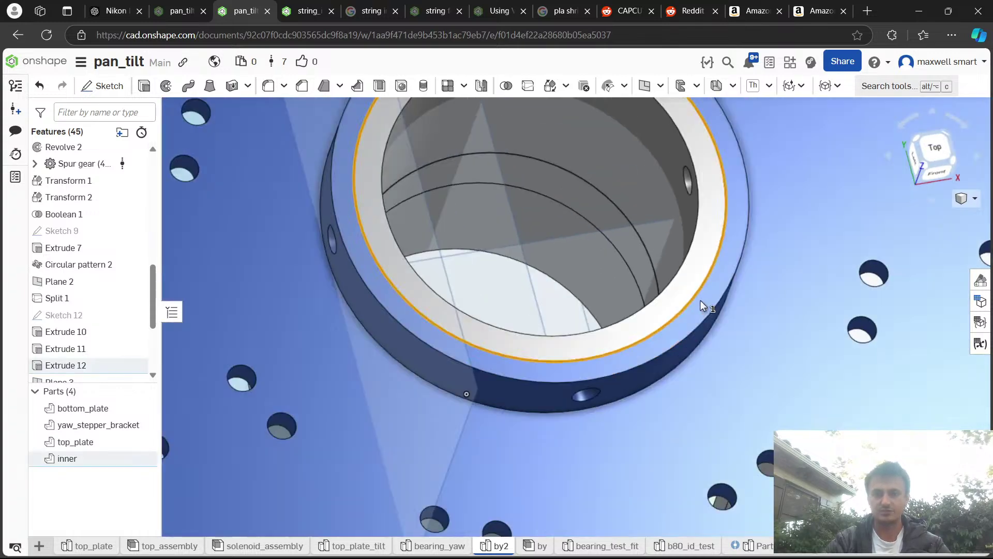
{"action": "key", "text": "n"}
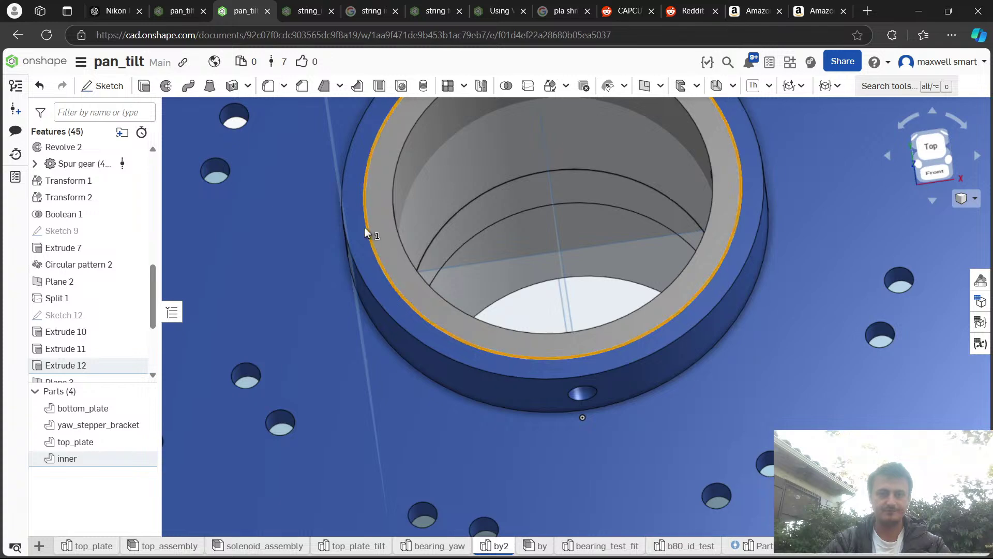
Select the top plate's upper face and look through the feature list for the features that shape its collar.
{"action": "scroll", "coordinate": [334, 273], "scroll_direction": "down", "scroll_amount": 5}
{"action": "scroll", "coordinate": [331, 299], "scroll_direction": "down", "scroll_amount": 5}
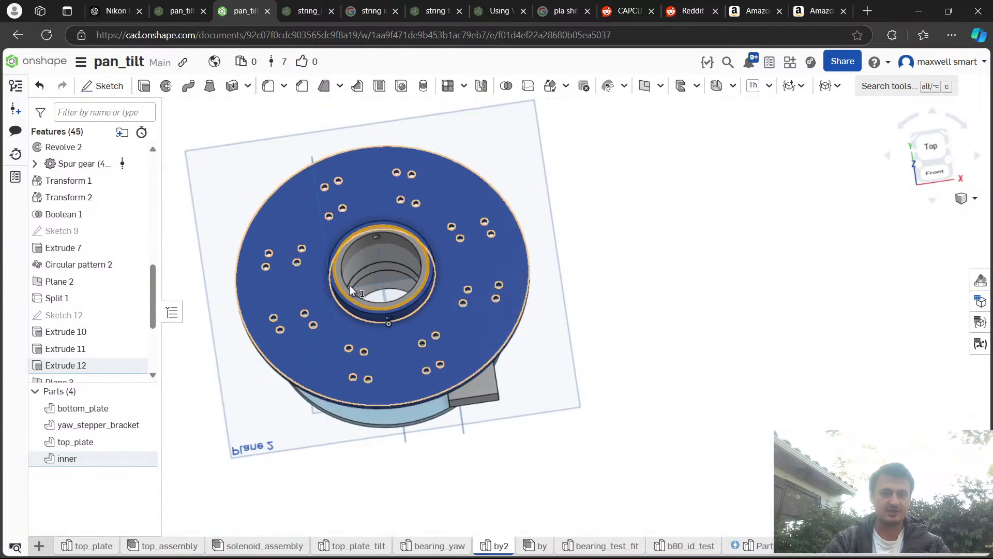
{"action": "left_click", "coordinate": [311, 285]}
{"action": "scroll", "coordinate": [80, 295], "scroll_direction": "down", "scroll_amount": 2}
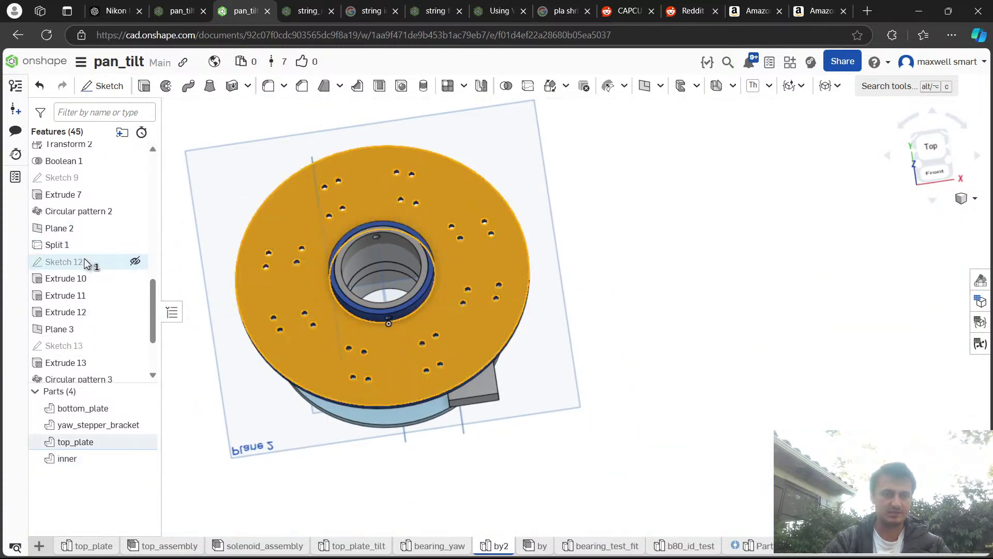
{"action": "scroll", "coordinate": [88, 274], "scroll_direction": "up", "scroll_amount": 6}
{"action": "mouse_move", "coordinate": [323, 332]}
{"action": "left_mouse_down"}
{"action": "mouse_move", "coordinate": [339, 244]}
{"action": "mouse_move", "coordinate": [318, 254]}
{"action": "mouse_move", "coordinate": [323, 311]}
{"action": "left_mouse_up"}
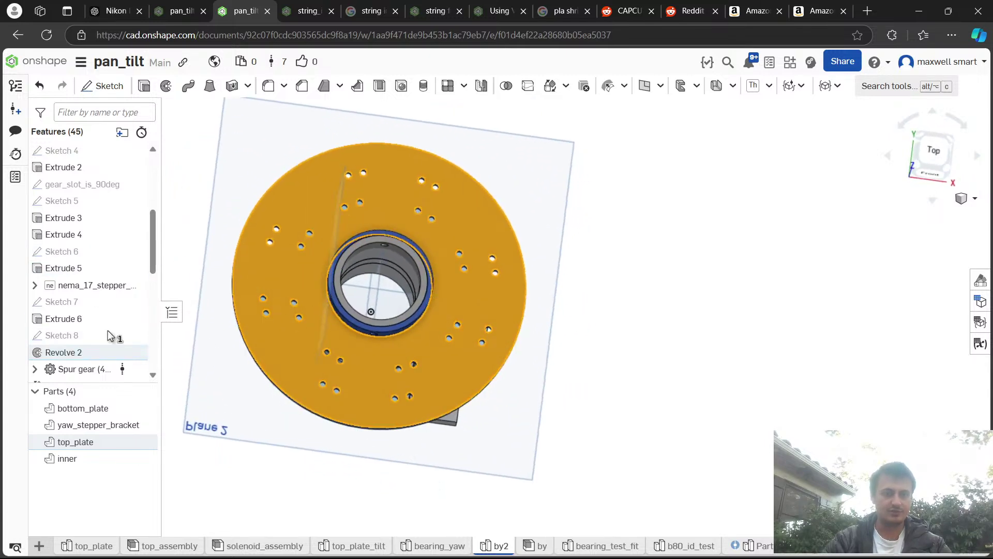
{"action": "right_click", "coordinate": [78, 352]}
{"action": "left_click", "coordinate": [667, 368]}
{"action": "left_click_drag", "start_coordinate": [670, 367], "coordinate": [659, 319]}
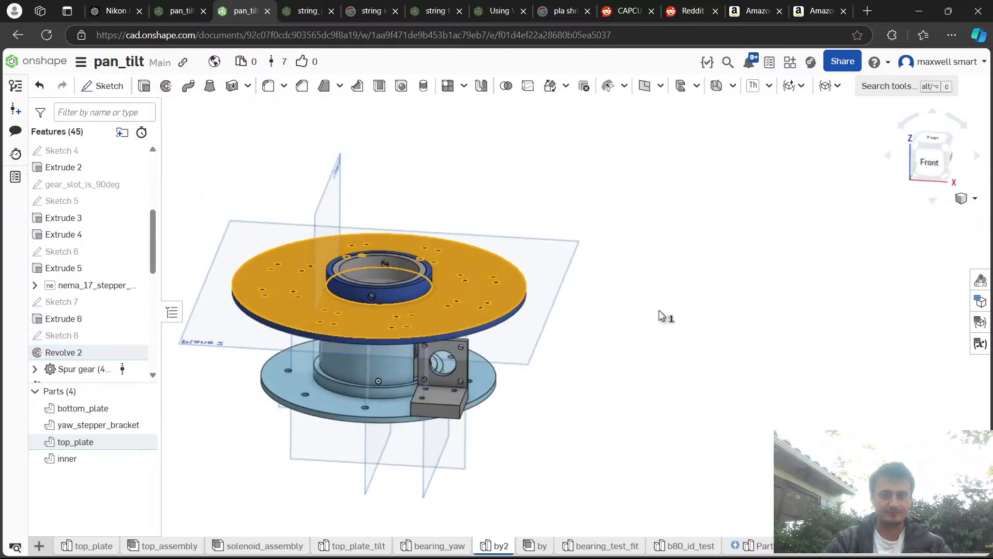
{"action": "scroll", "coordinate": [40, 349], "scroll_direction": "down", "scroll_amount": 5}
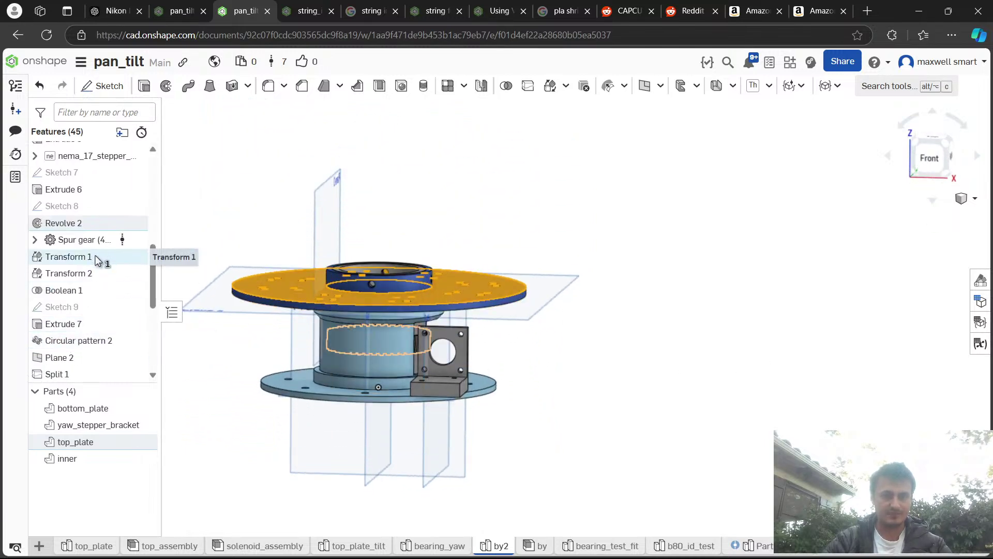
{"action": "scroll", "coordinate": [101, 290], "scroll_direction": "down", "scroll_amount": 5}
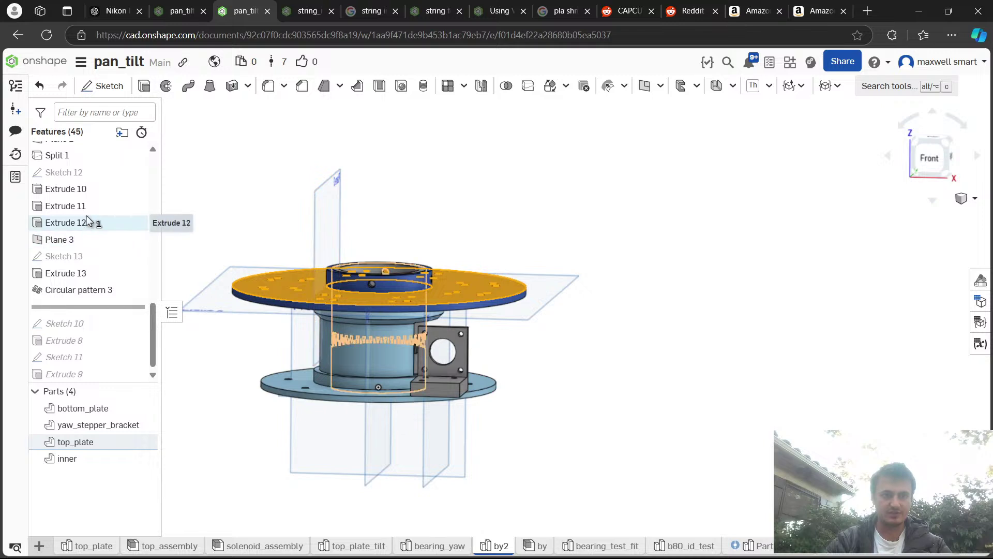
Set the inner circle's diameter in Sketch 12 to #b80_id_hole+.4mm and accept the sketch.
{"action": "left_click", "coordinate": [96, 173]}
{"action": "left_click_drag", "start_coordinate": [550, 295], "coordinate": [548, 345]}
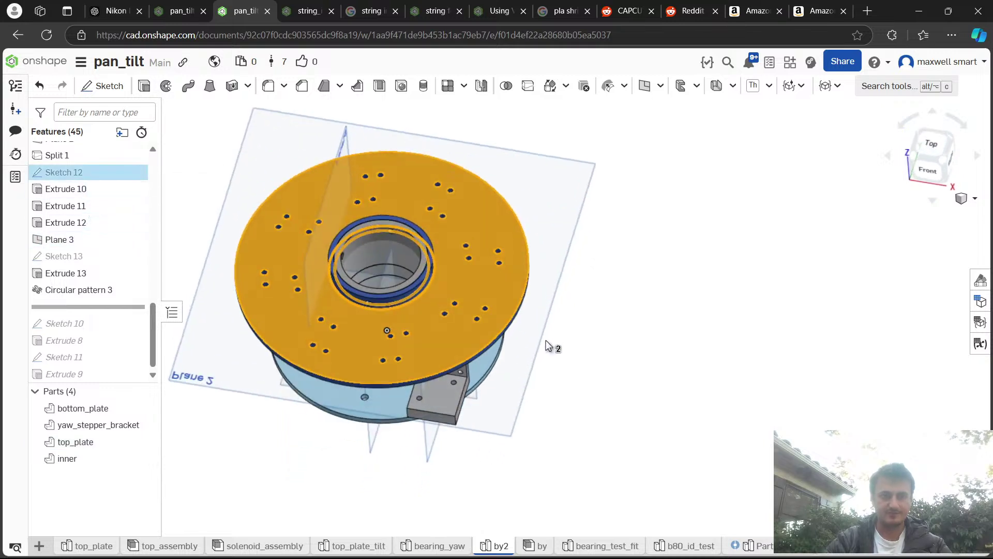
{"action": "double_click", "coordinate": [71, 173]}
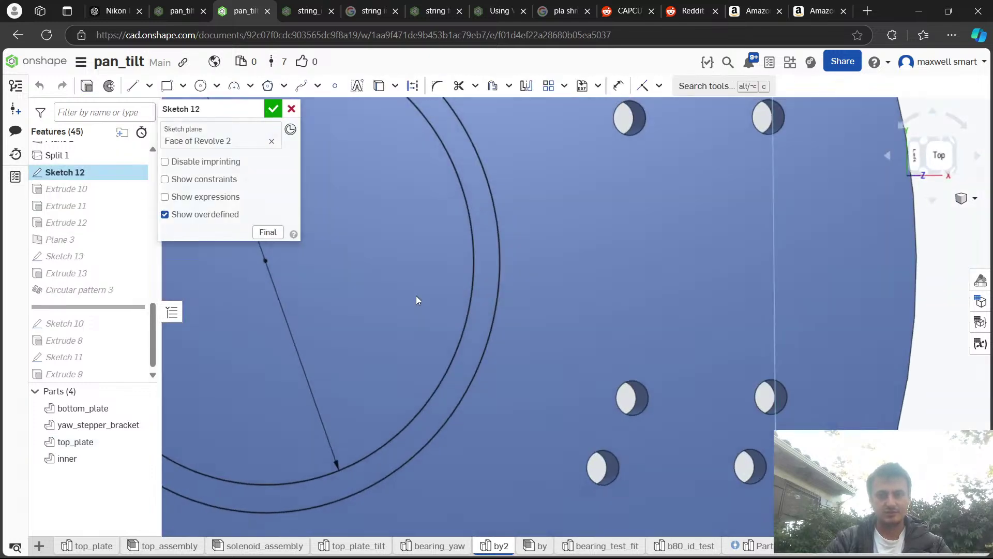
{"action": "double_click", "coordinate": [461, 171]}
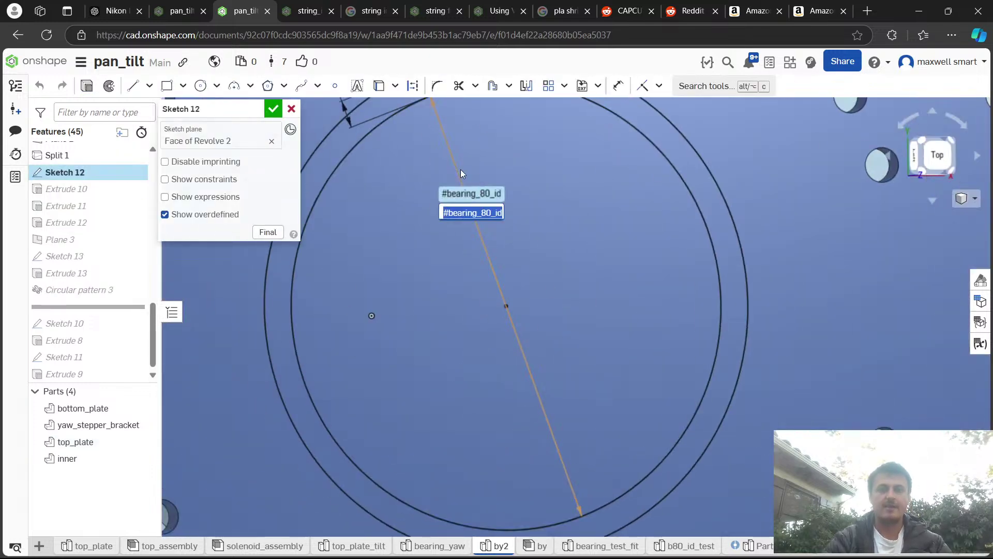
{"action": "type", "text": "#b"}
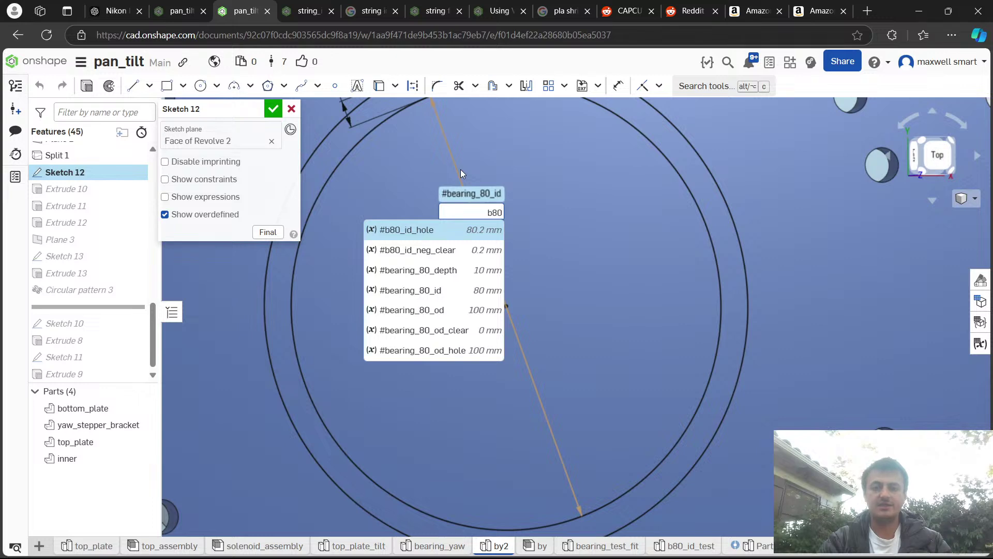
{"action": "key", "text": "Return"}
{"action": "type", "text": "+.4mm"}
{"action": "key", "text": "Return"}
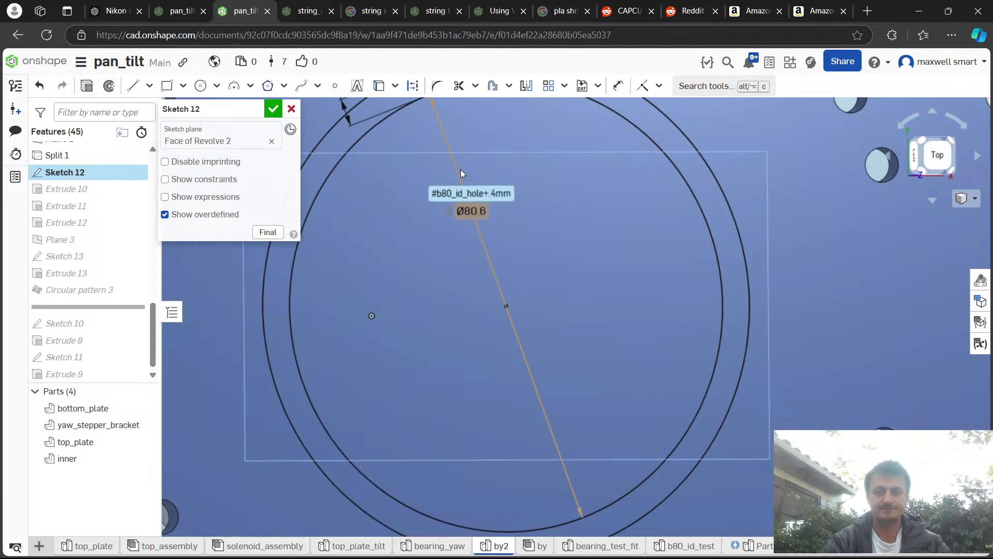
{"action": "left_click", "coordinate": [273, 109]}
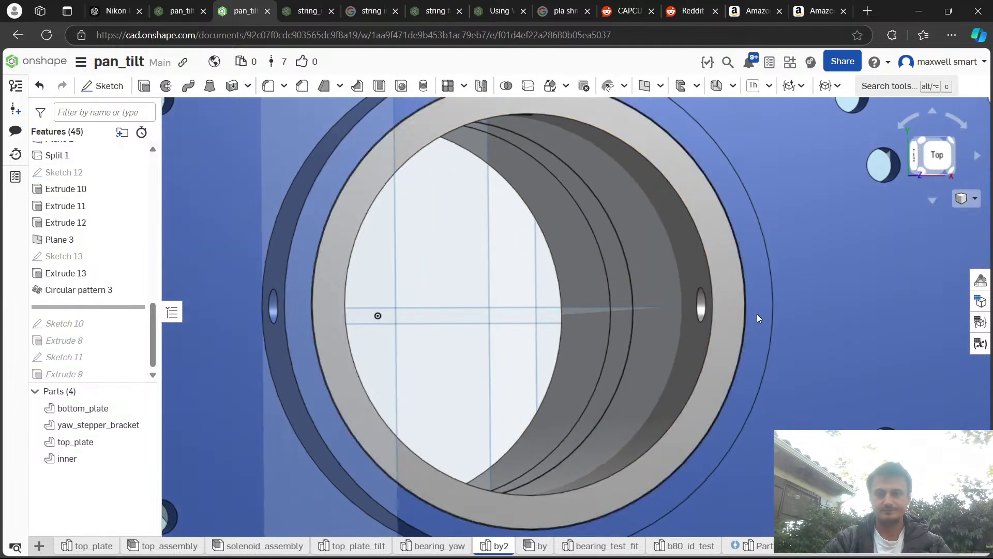
Examine the fit between the inner ring and the top plate's collar, then view the whole model.
{"action": "scroll", "coordinate": [756, 310], "scroll_direction": "down", "scroll_amount": 5}
{"action": "scroll", "coordinate": [749, 310], "scroll_direction": "down", "scroll_amount": 3}
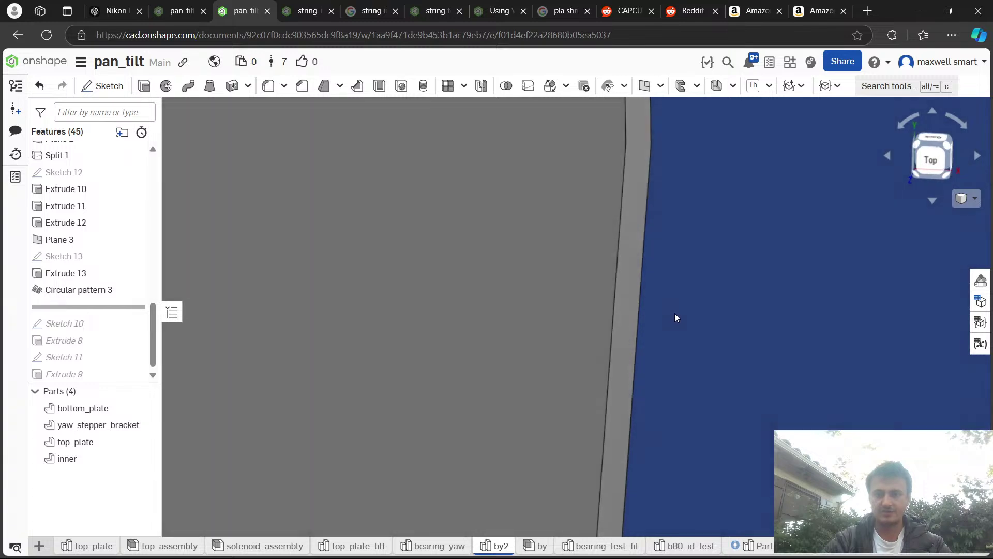
{"action": "scroll", "coordinate": [678, 316], "scroll_direction": "up", "scroll_amount": 5}
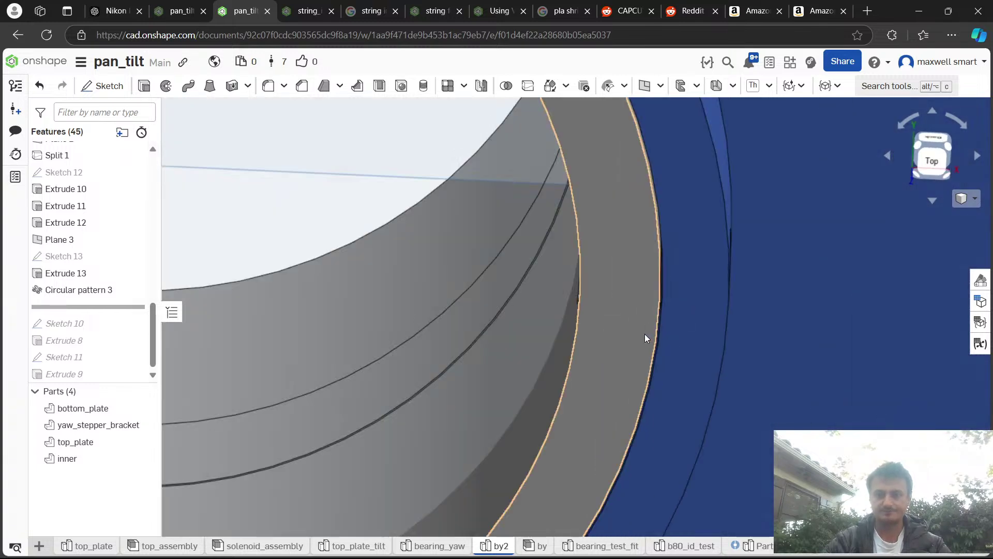
{"action": "scroll", "coordinate": [628, 315], "scroll_direction": "up", "scroll_amount": 5}
{"action": "left_click_drag", "start_coordinate": [619, 366], "coordinate": [681, 254]}
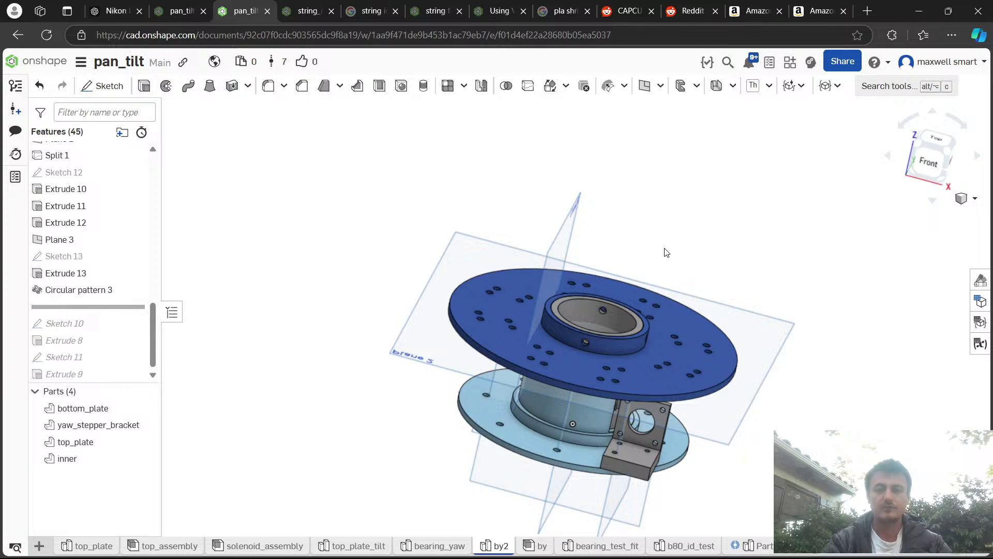
{"action": "key", "text": "shift+7"}
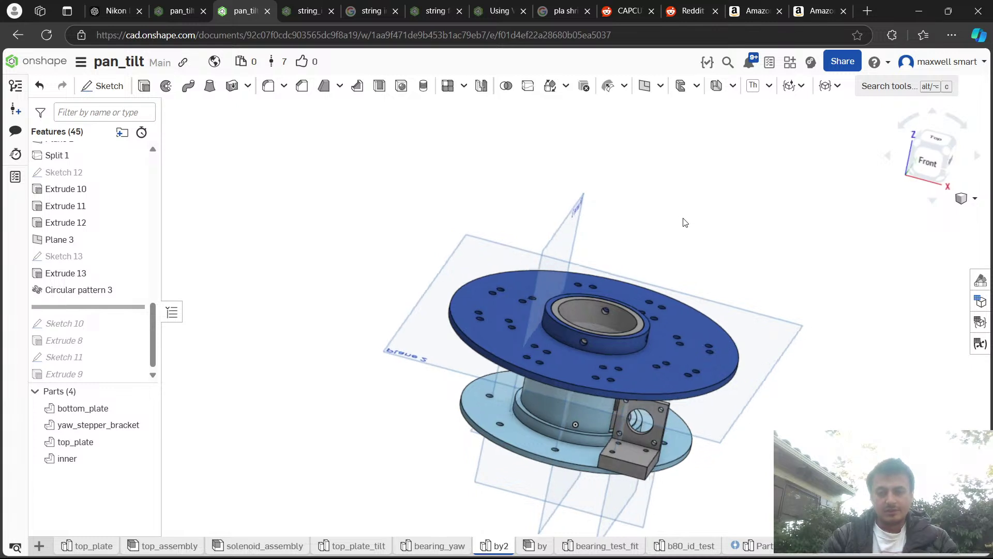
Open the by assembly and expand the tilt_platform subassembly in its instance list.
{"action": "left_click", "coordinate": [541, 546]}
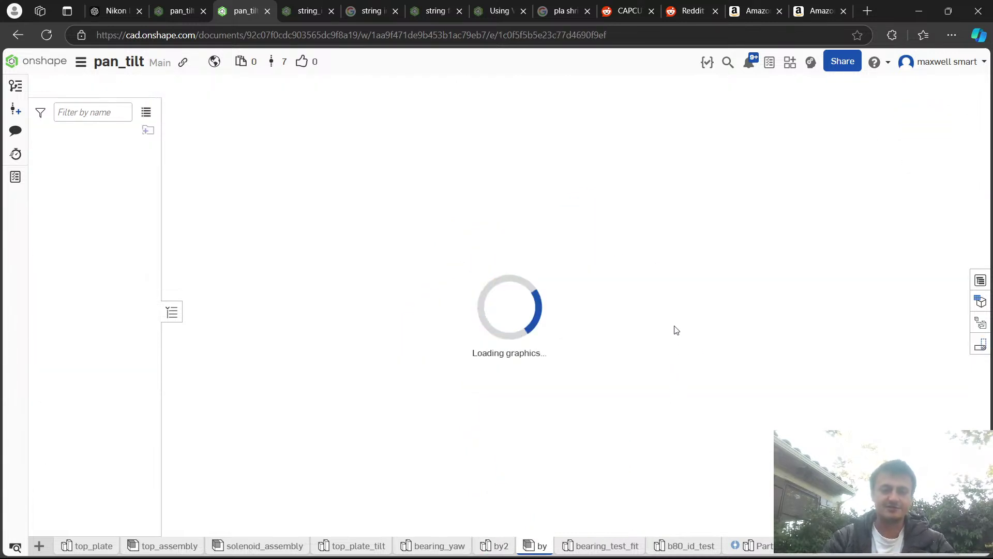
{"action": "left_click_drag", "start_coordinate": [676, 335], "coordinate": [690, 455]}
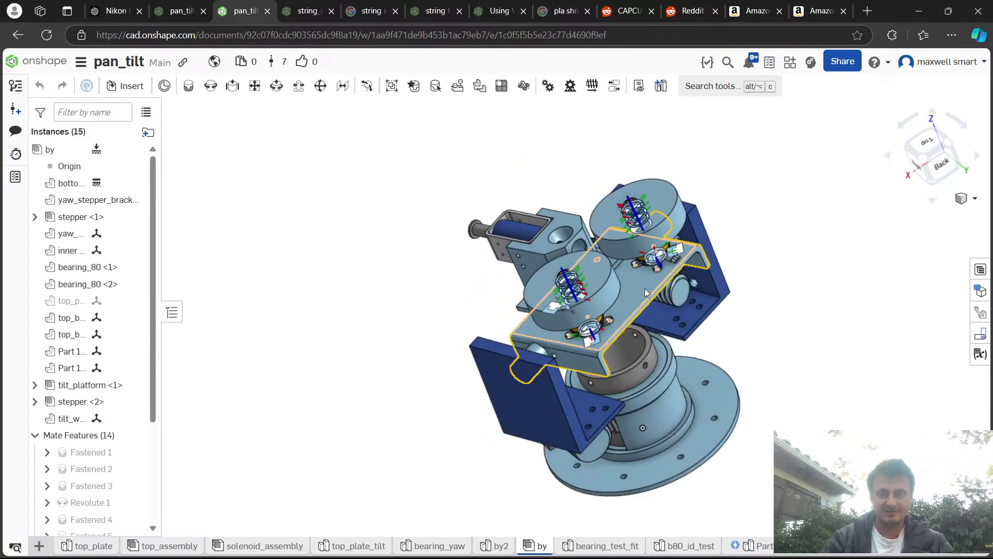
{"action": "left_click", "coordinate": [35, 385]}
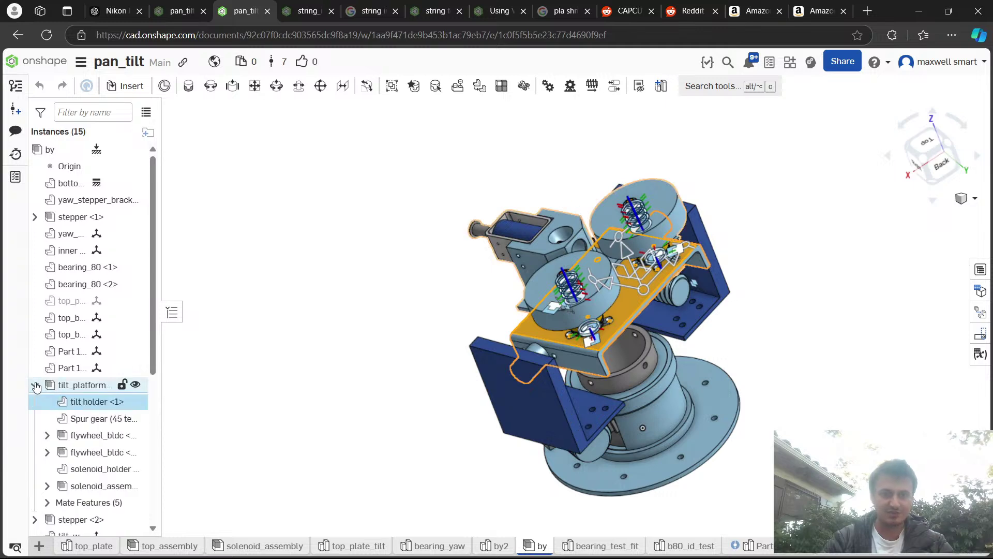
Collapse the tilt_platform subassembly in the instance list and show the hidden top plate in the assembly.
{"action": "left_click", "coordinate": [34, 385]}
{"action": "left_click_drag", "start_coordinate": [788, 354], "coordinate": [523, 376]}
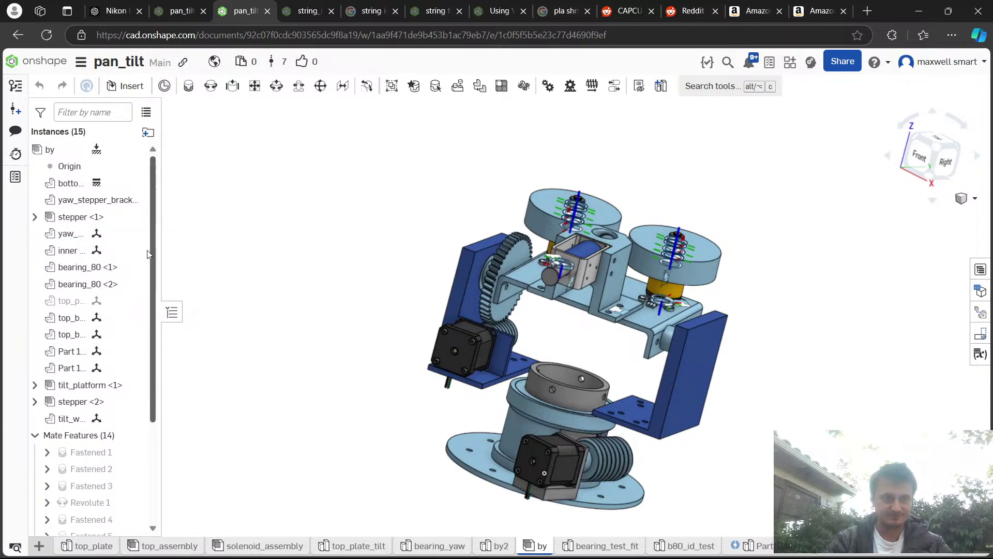
{"action": "left_click", "coordinate": [135, 300]}
{"action": "mouse_move", "coordinate": [355, 401]}
{"action": "left_mouse_down"}
{"action": "mouse_move", "coordinate": [340, 377]}
{"action": "mouse_move", "coordinate": [356, 398]}
{"action": "left_mouse_up"}
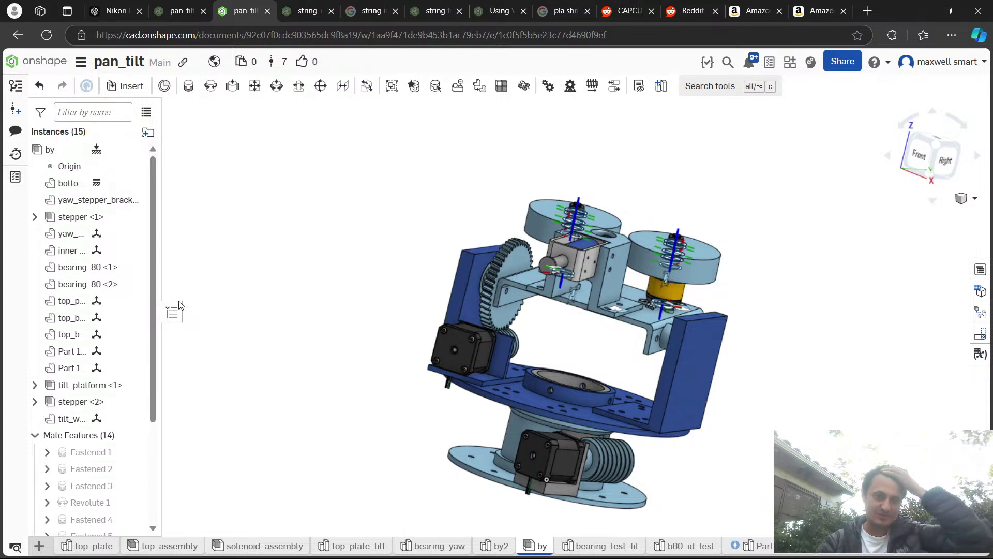
Select the bottom base, yaw worm, inner ring and top plate instances together and export them as by3.
{"action": "left_click", "coordinate": [62, 183]}
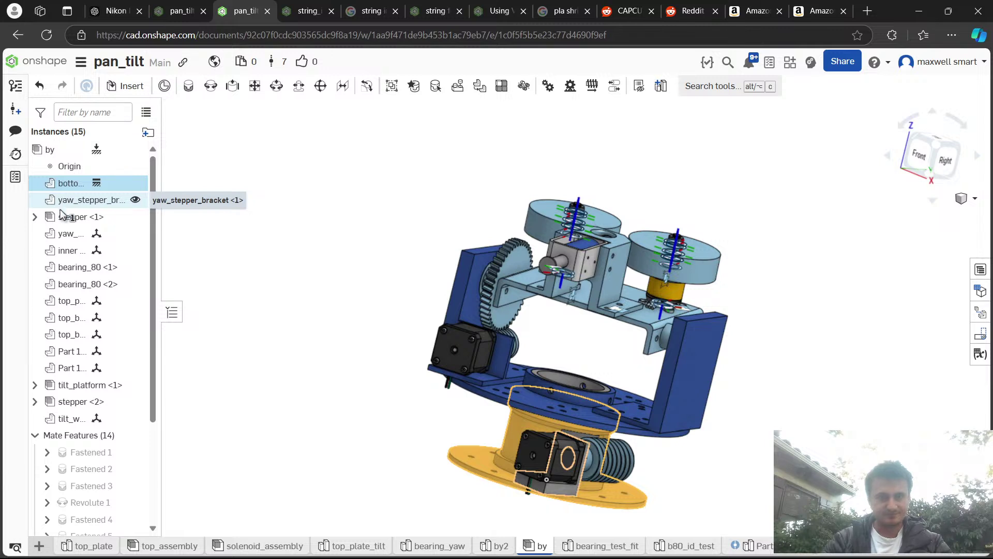
{"action": "left_click", "coordinate": [62, 235]}
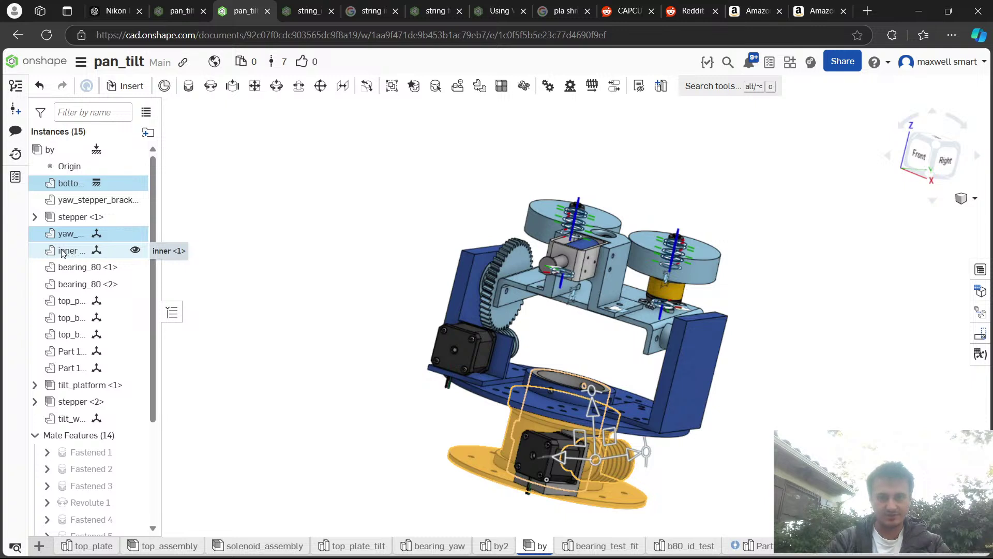
{"action": "left_click", "coordinate": [63, 252]}
{"action": "left_click", "coordinate": [69, 301]}
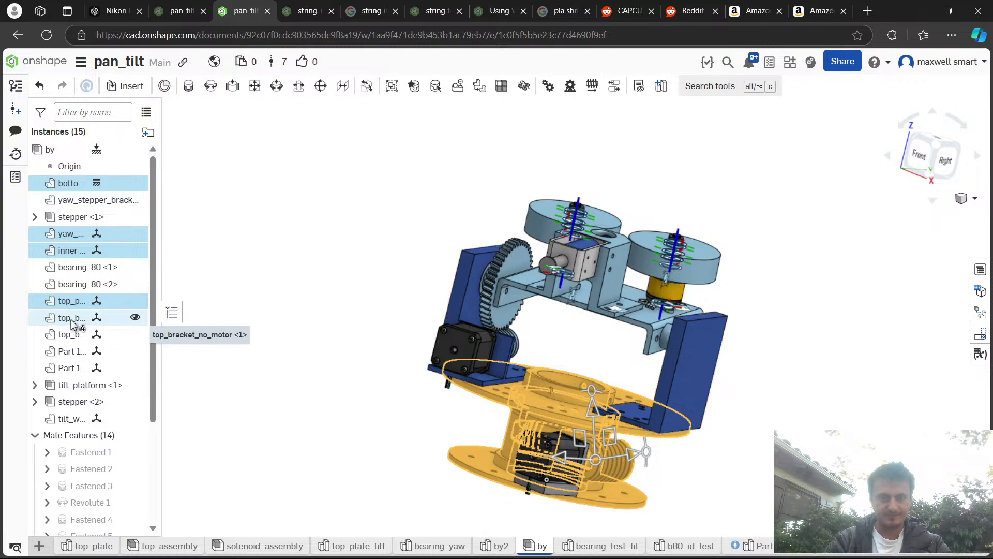
{"action": "right_click", "coordinate": [75, 305]}
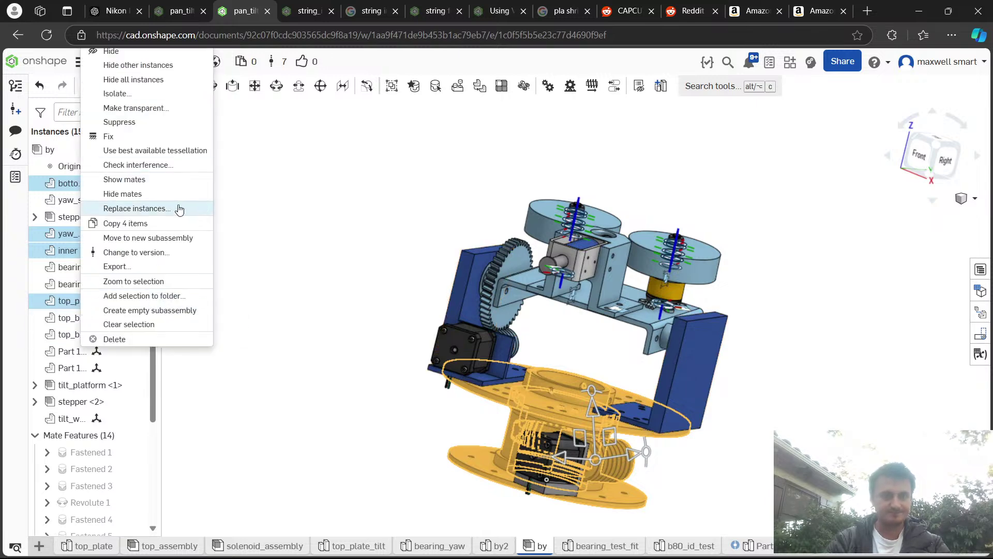
{"action": "left_click", "coordinate": [151, 267]}
{"action": "key", "text": "Return"}
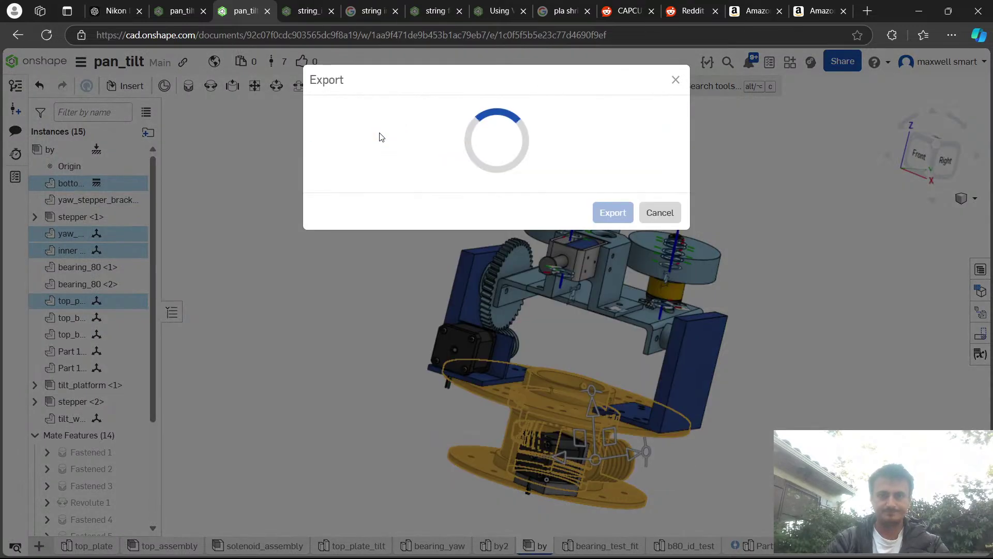
Save the exported by3.zip archive in the ball_shooter/onshape folder.
{"action": "key", "text": "alt+Tab"}
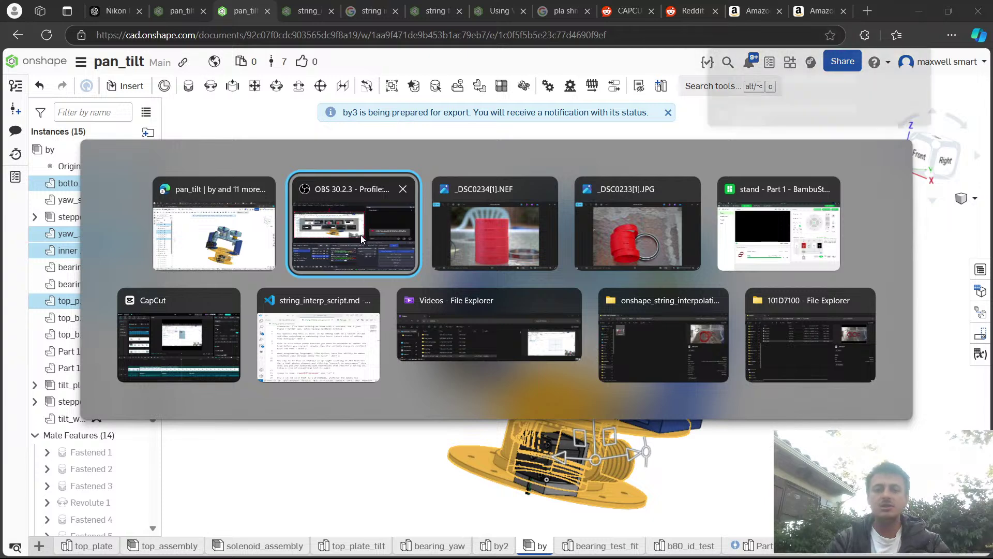
{"action": "left_click", "coordinate": [836, 102]}
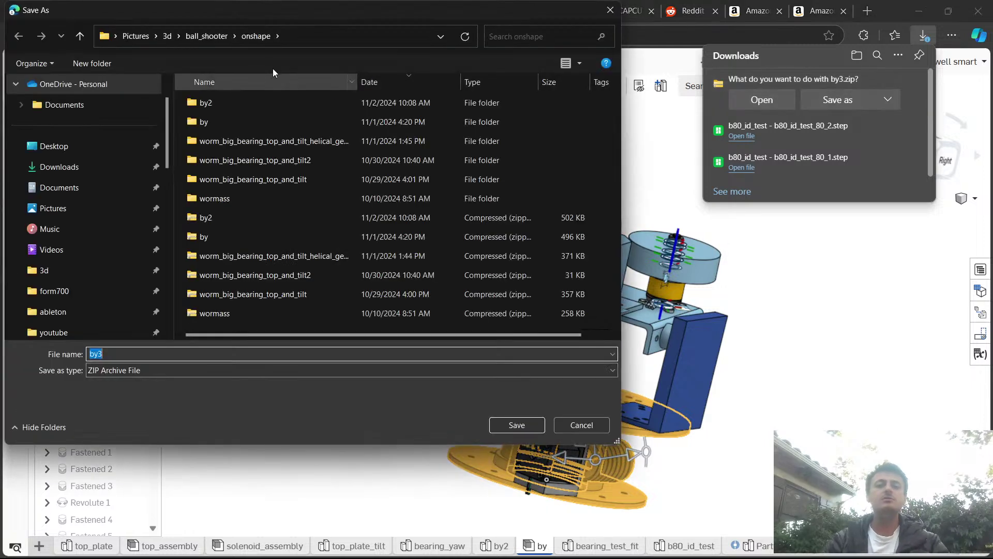
{"action": "left_click", "coordinate": [509, 428]}
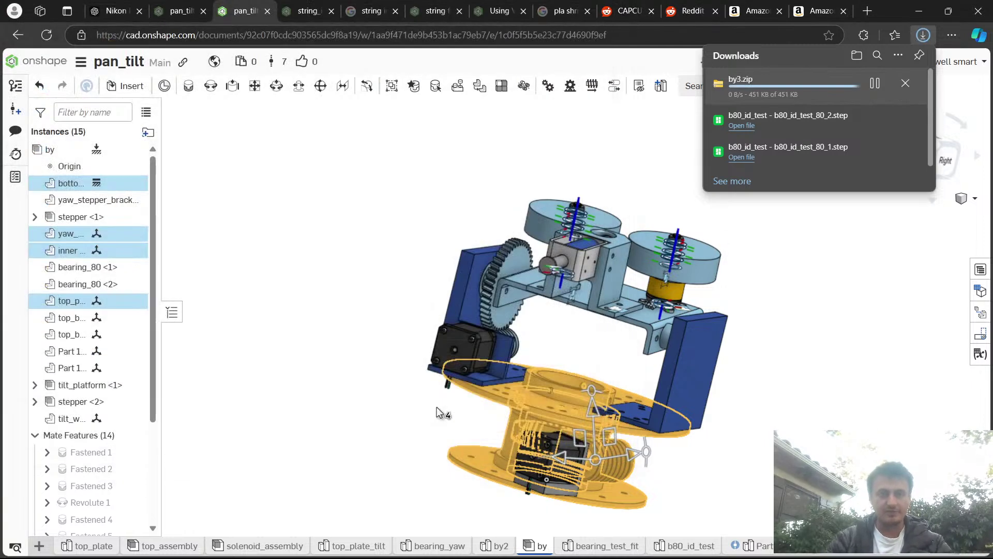
Switch to Bambu Studio and open the plate preparation view containing the two test rings.
{"action": "left_click", "coordinate": [684, 543]}
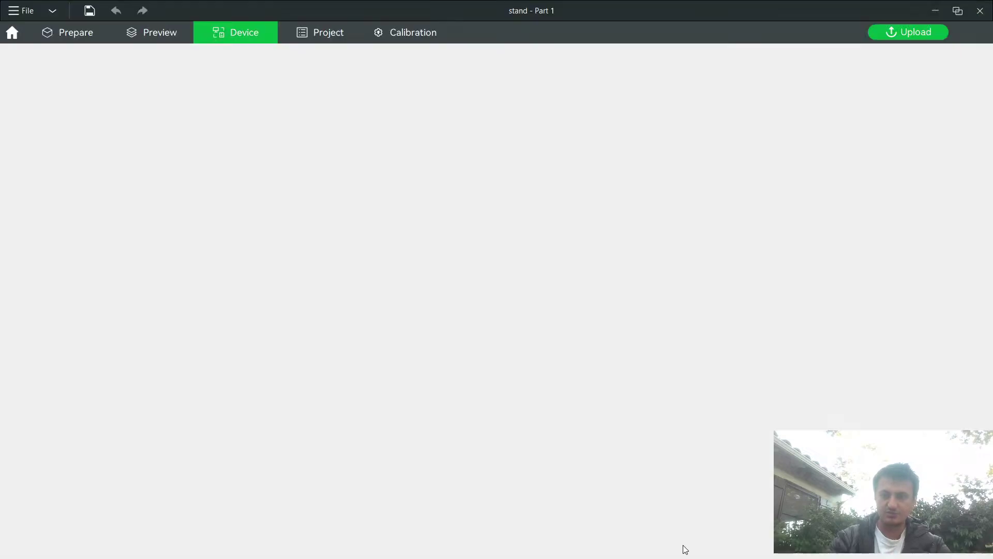
{"action": "left_click", "coordinate": [61, 40]}
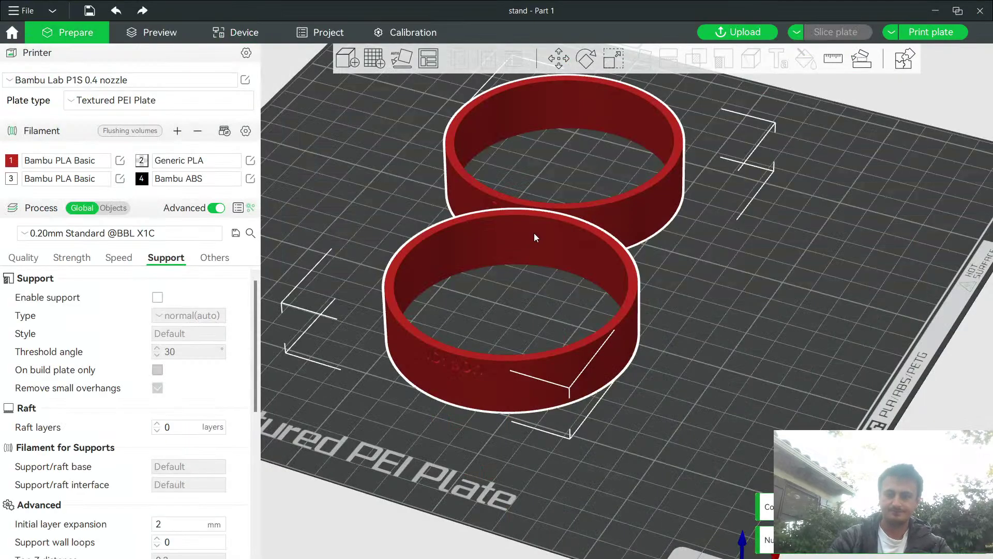
Delete the two rings from the build plate, and reconnect the timed-out pan_tilt document in Onshape.
{"action": "key", "text": "Delete"}
{"action": "key", "text": "alt+Tab"}
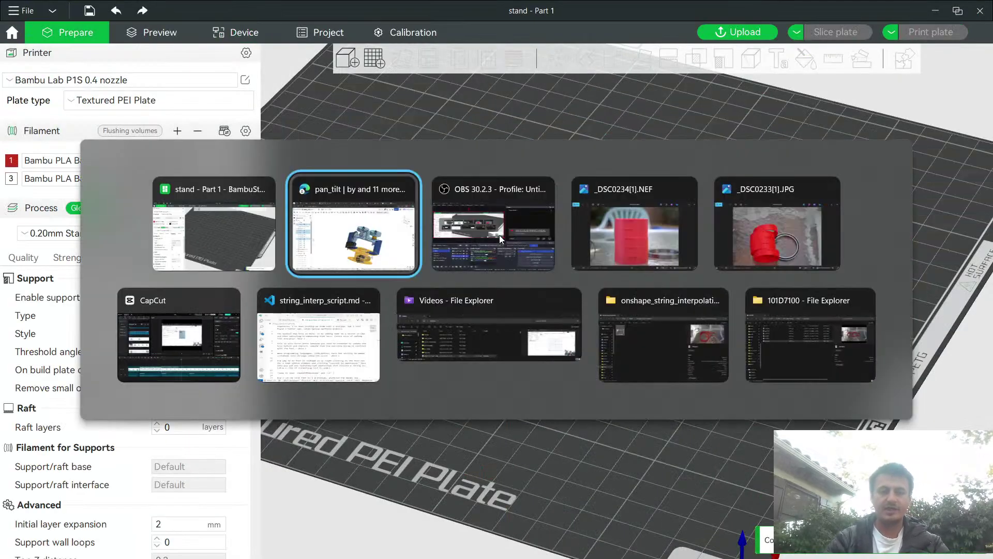
{"action": "key", "text": "alt+Tab"}
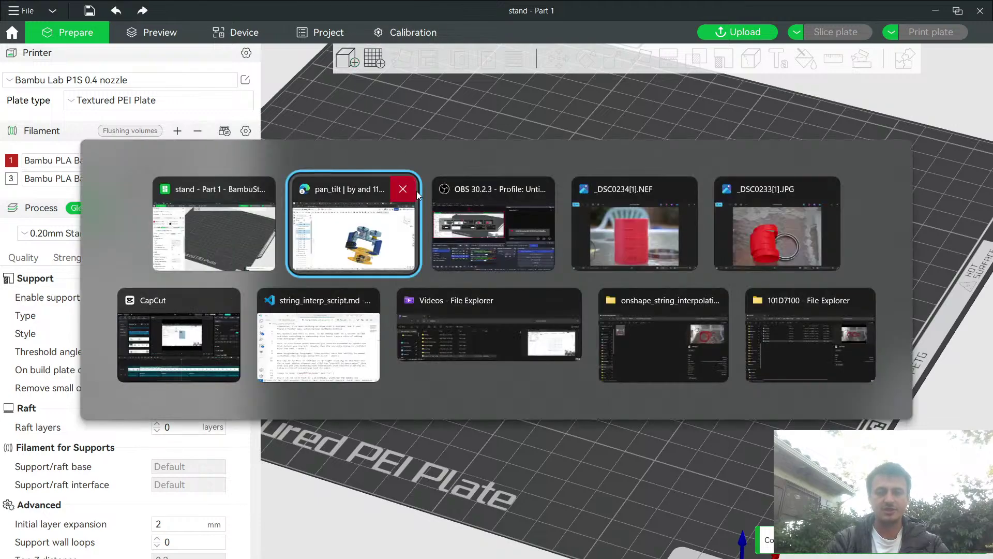
{"action": "left_click", "coordinate": [408, 220]}
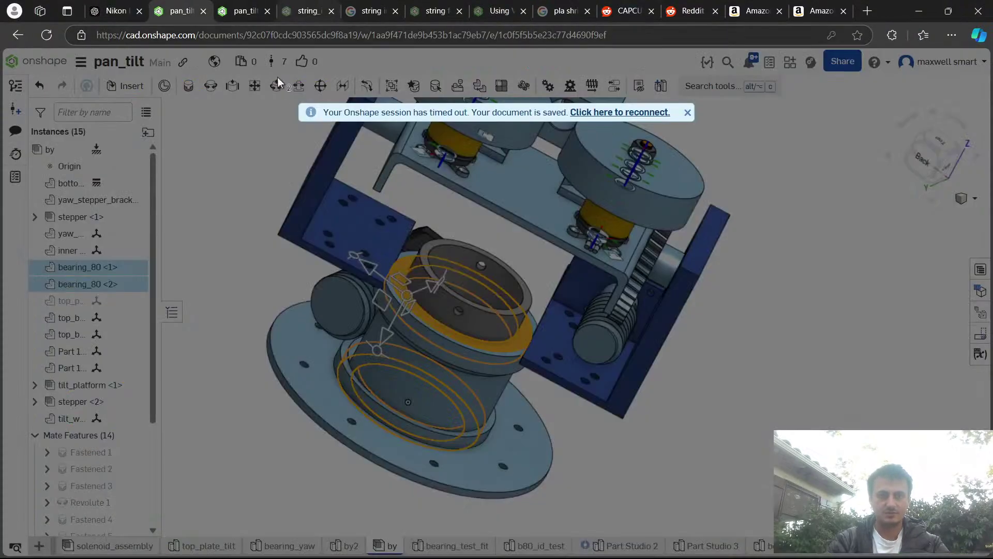
{"action": "left_click", "coordinate": [623, 116]}
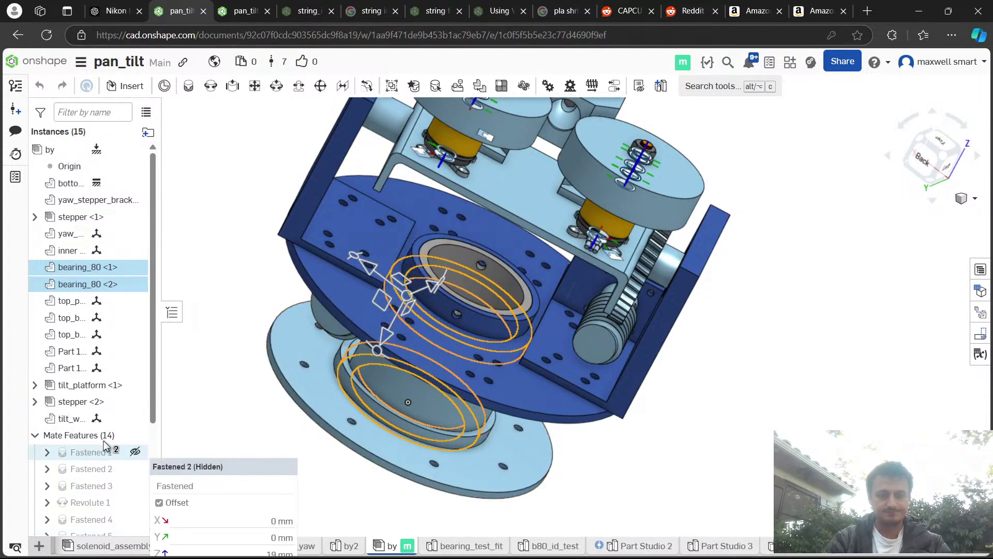
Find Variable Studio 1 in the pan_tilt document and examine its bearing clearance and hole variables.
{"action": "key", "text": "alt+t"}
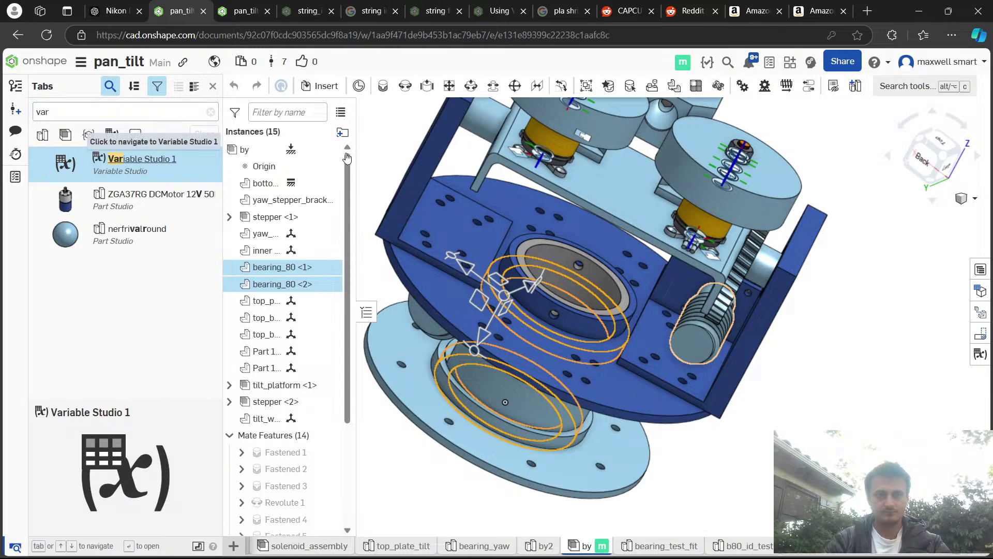
{"action": "left_click", "coordinate": [139, 164]}
{"action": "scroll", "coordinate": [361, 287], "scroll_direction": "down", "scroll_amount": 15}
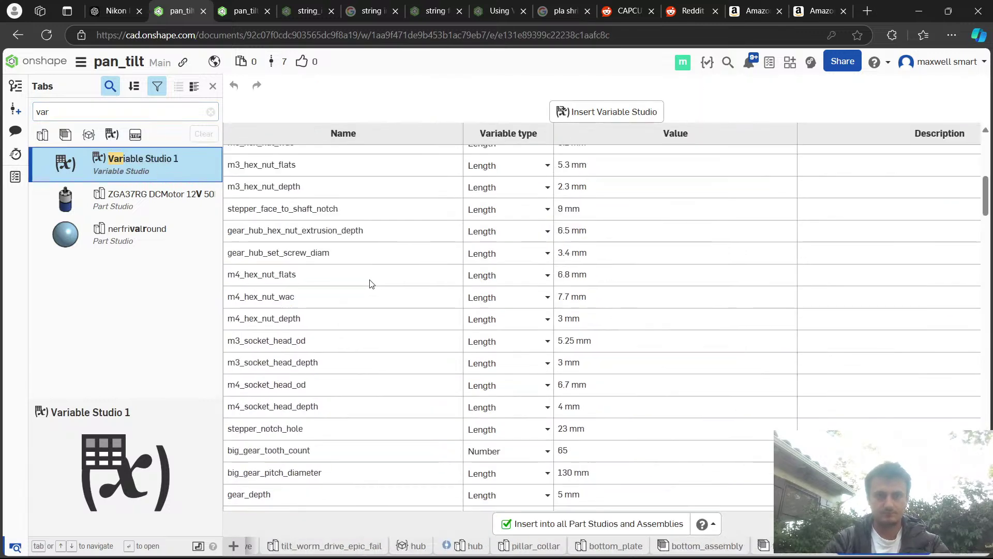
{"action": "scroll", "coordinate": [361, 287], "scroll_direction": "down", "scroll_amount": 10}
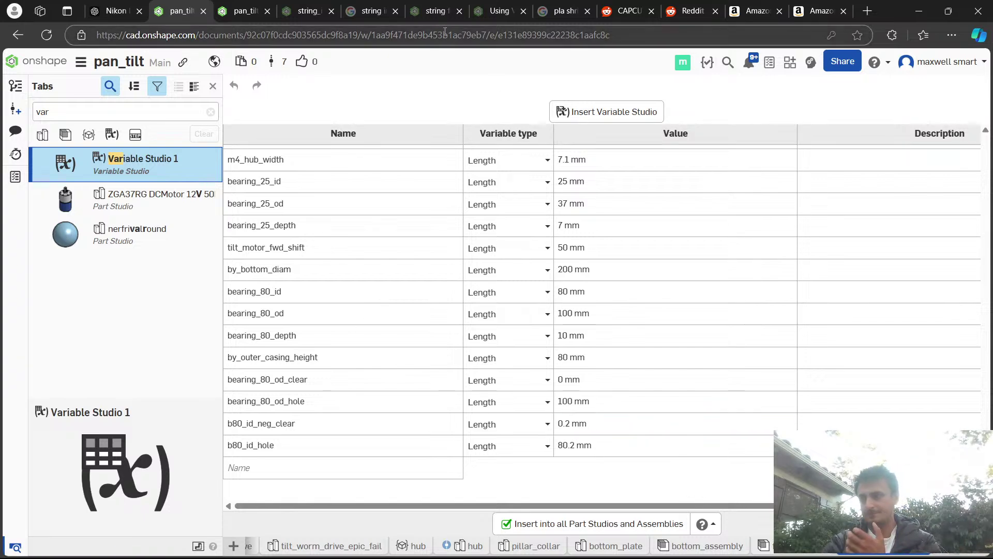
Check the second pan_tilt assembly and the string_interpolation document, then switch back to Bambu Studio.
{"action": "left_click", "coordinate": [259, 5]}
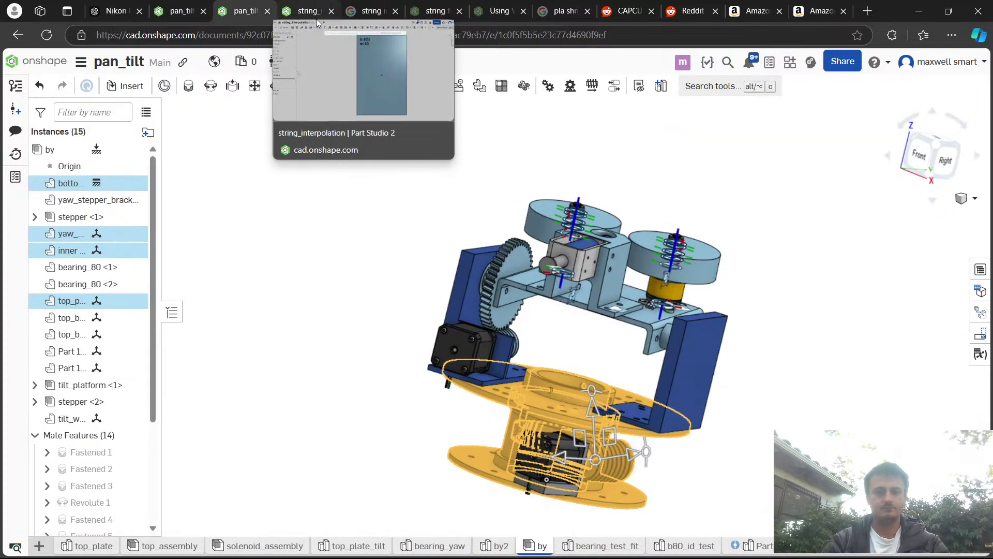
{"action": "key", "text": "ctrl+Tab"}
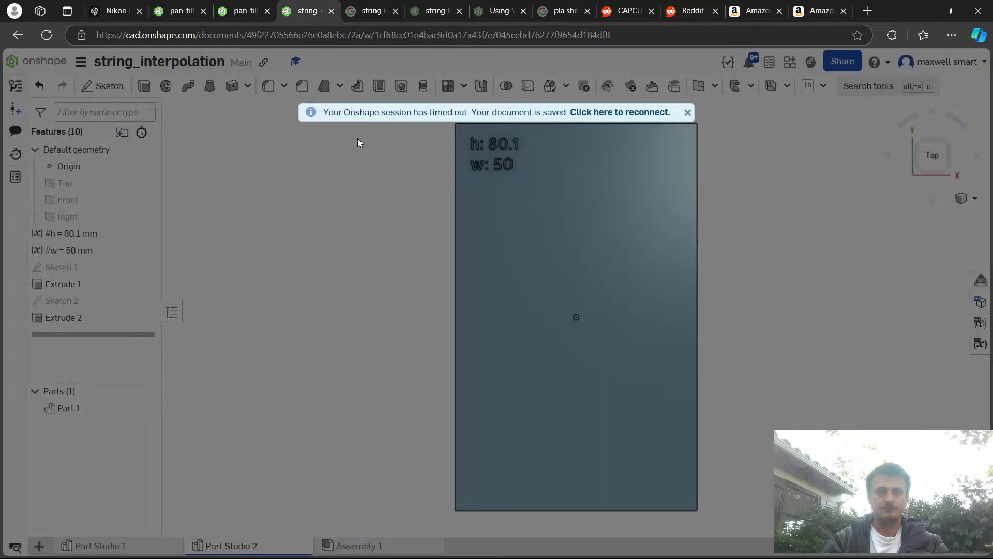
{"action": "key", "text": "ctrl+shift+Tab"}
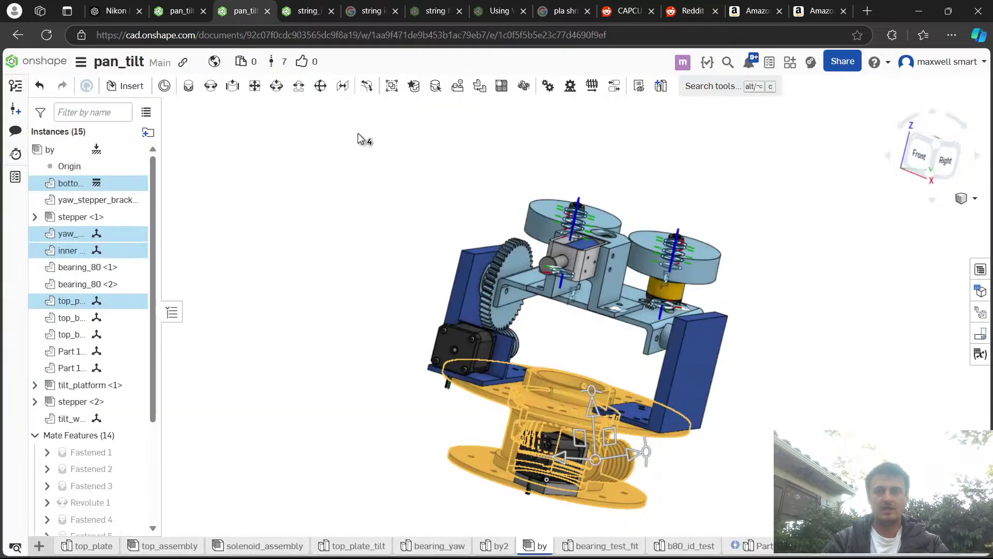
{"action": "key", "text": "alt+Tab"}
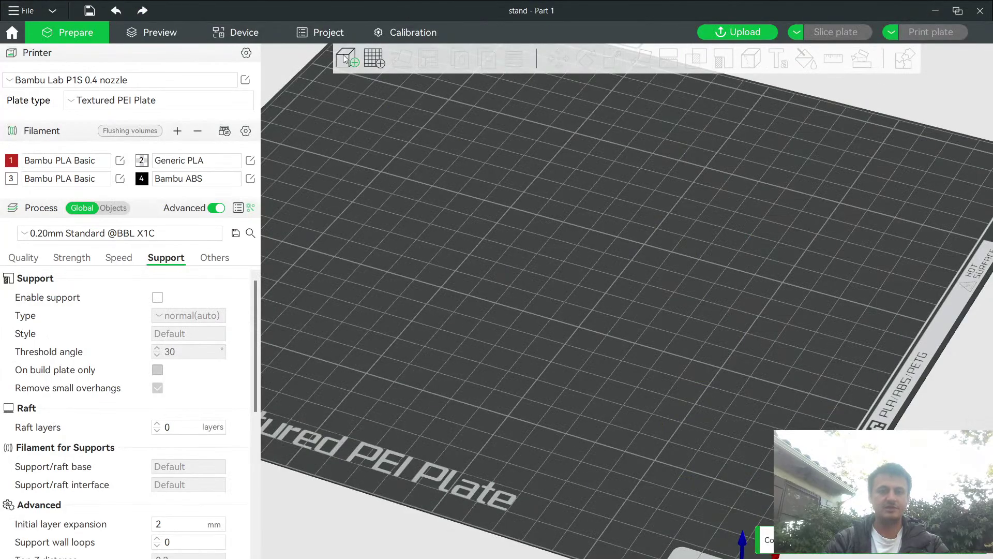
{"action": "key", "text": "ctrl+i"}
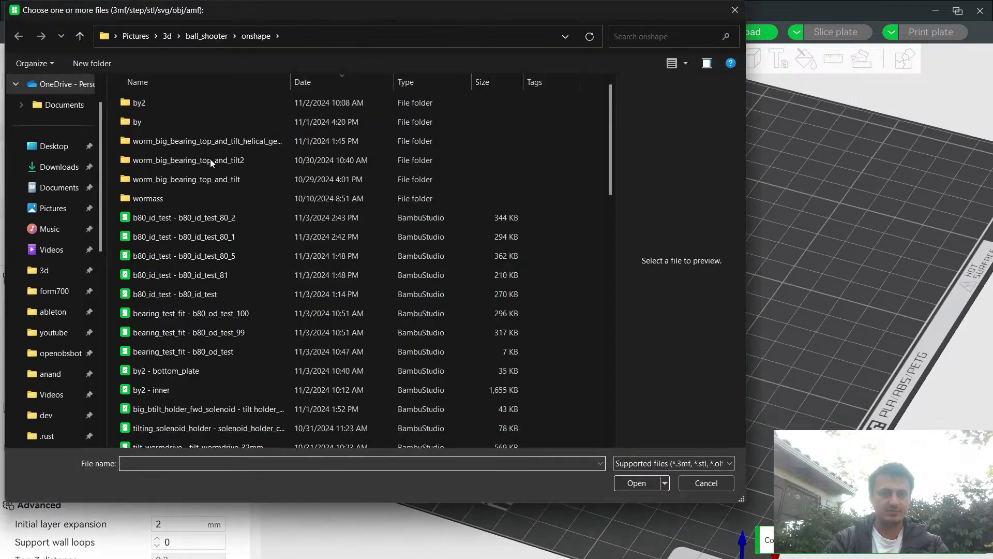
{"action": "scroll", "coordinate": [262, 202], "scroll_direction": "down", "scroll_amount": 10}
{"action": "scroll", "coordinate": [188, 332], "scroll_direction": "down", "scroll_amount": 1}
{"action": "scroll", "coordinate": [206, 301], "scroll_direction": "up", "scroll_amount": 12}
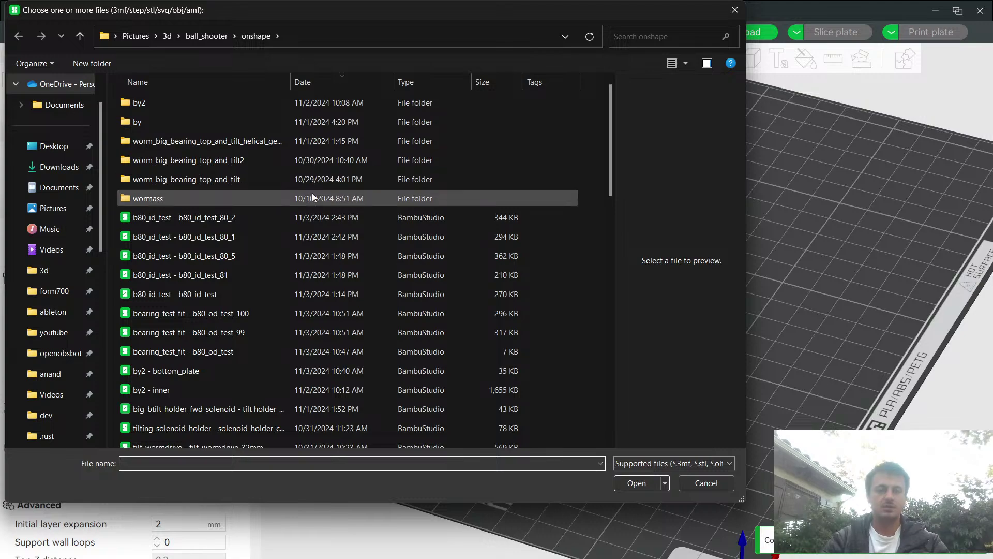
{"action": "key", "text": "Escape"}
Switch to File Explorer and open the onshape folder inside 3d > ball_shooter.
{"action": "key", "text": "alt+Tab"}
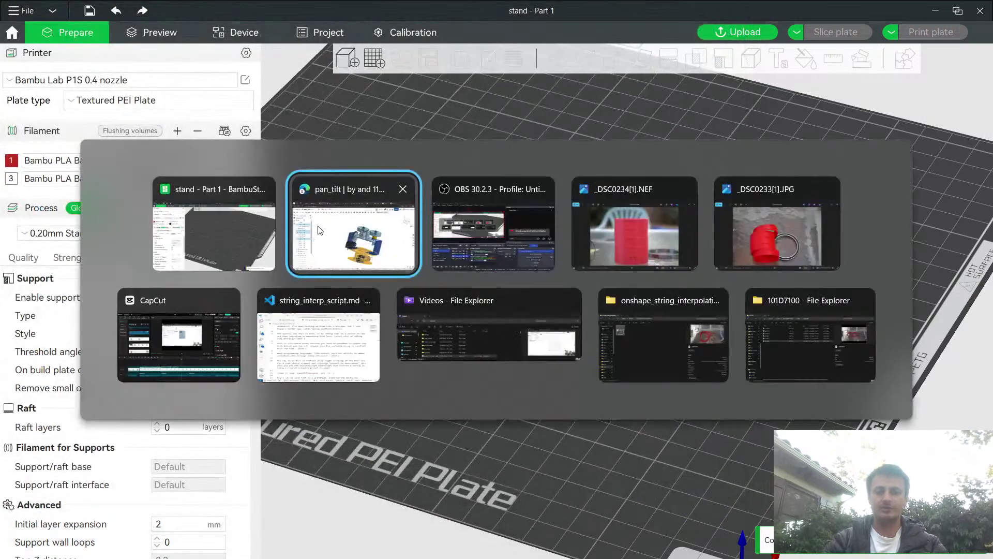
{"action": "left_click", "coordinate": [484, 324]}
{"action": "scroll", "coordinate": [88, 459], "scroll_direction": "down", "scroll_amount": 5}
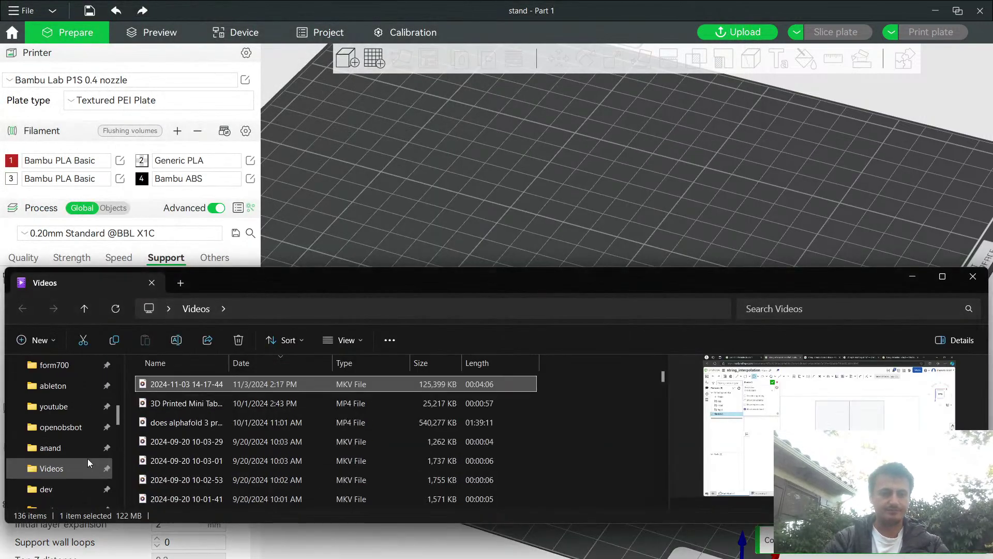
{"action": "left_click", "coordinate": [52, 406]}
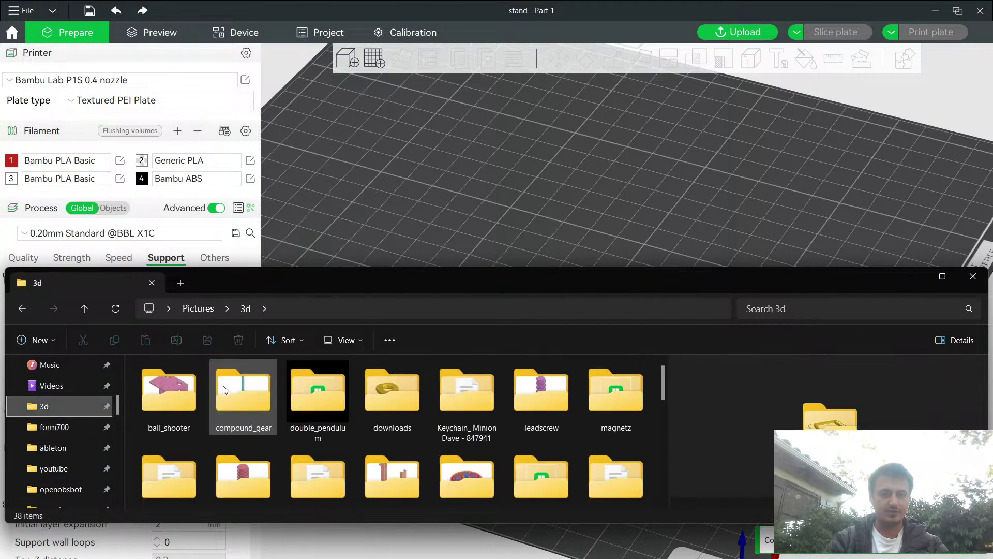
{"action": "double_click", "coordinate": [164, 400]}
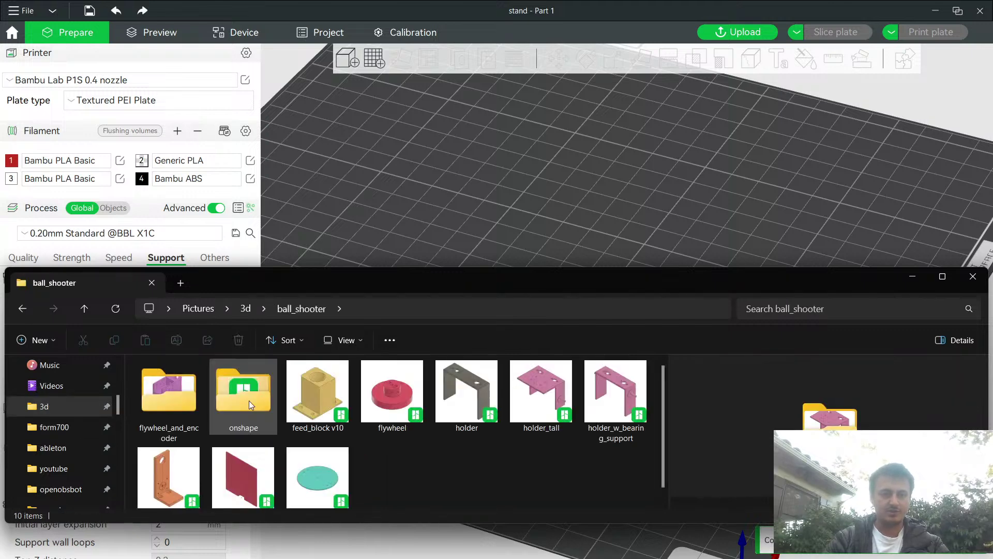
{"action": "double_click", "coordinate": [249, 400]}
Open the by3 archive and try to load its four part files onto the build plate.
{"action": "scroll", "coordinate": [440, 443], "scroll_direction": "down", "scroll_amount": 10}
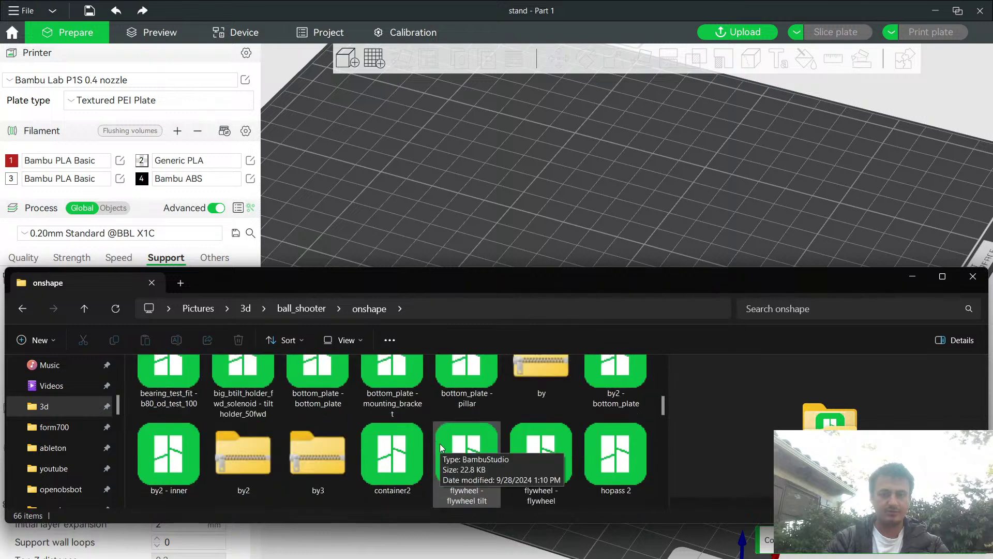
{"action": "scroll", "coordinate": [319, 439], "scroll_direction": "up", "scroll_amount": 8}
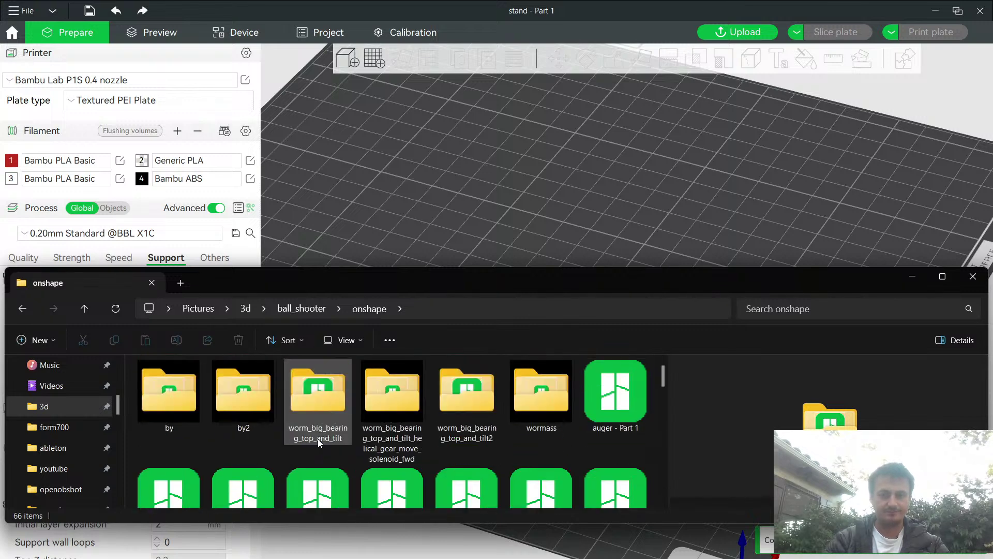
{"action": "scroll", "coordinate": [317, 440], "scroll_direction": "down", "scroll_amount": 5}
{"action": "scroll", "coordinate": [318, 439], "scroll_direction": "up", "scroll_amount": 1}
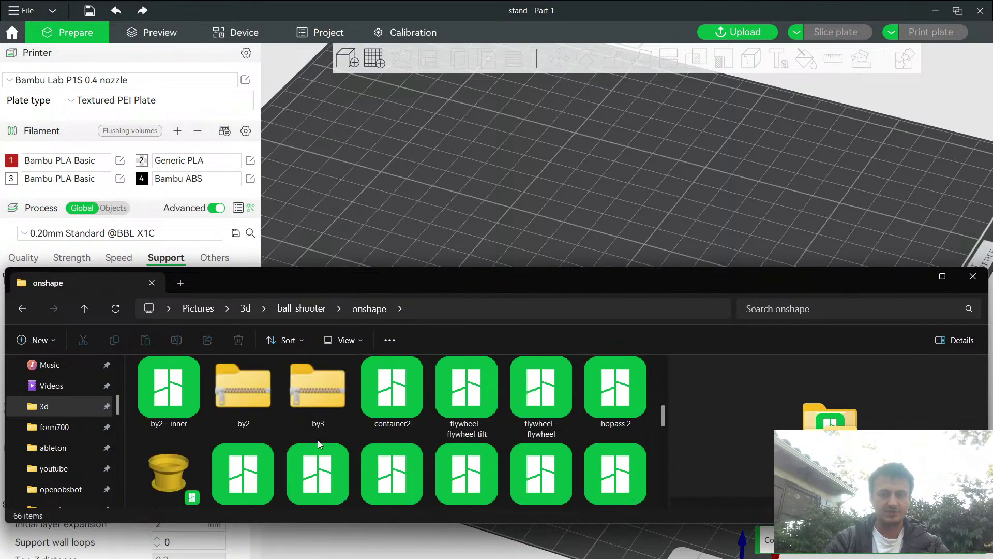
{"action": "double_click", "coordinate": [322, 405]}
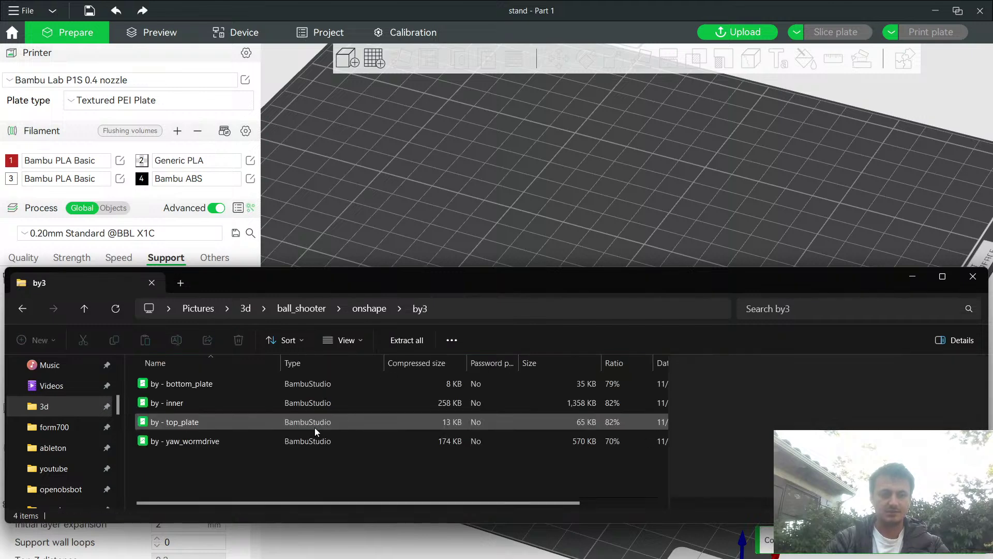
{"action": "left_click_drag", "start_coordinate": [318, 462], "coordinate": [426, 238]}
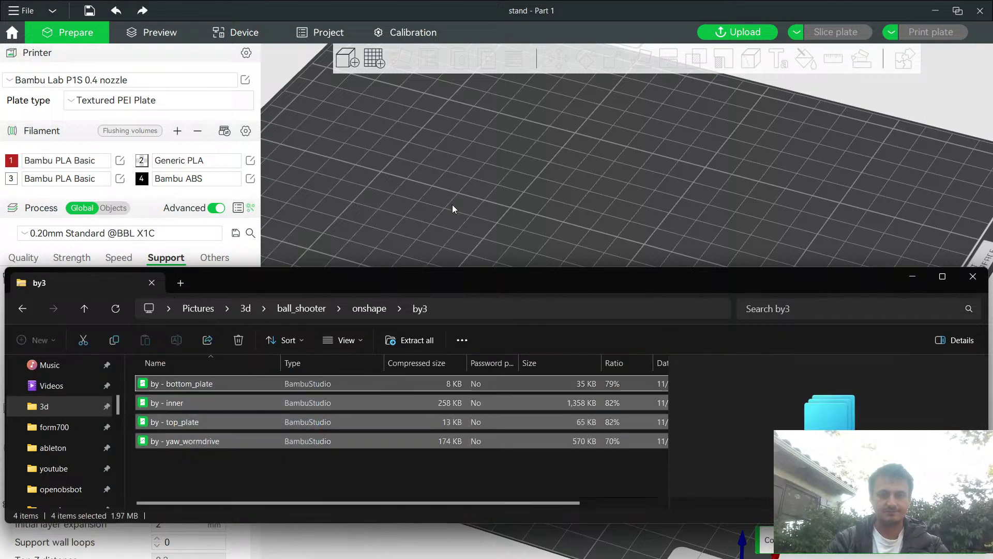
Extract the by3 archive into a by3 folder inside the onshape folder.
{"action": "left_click", "coordinate": [26, 311]}
{"action": "right_click", "coordinate": [323, 461]}
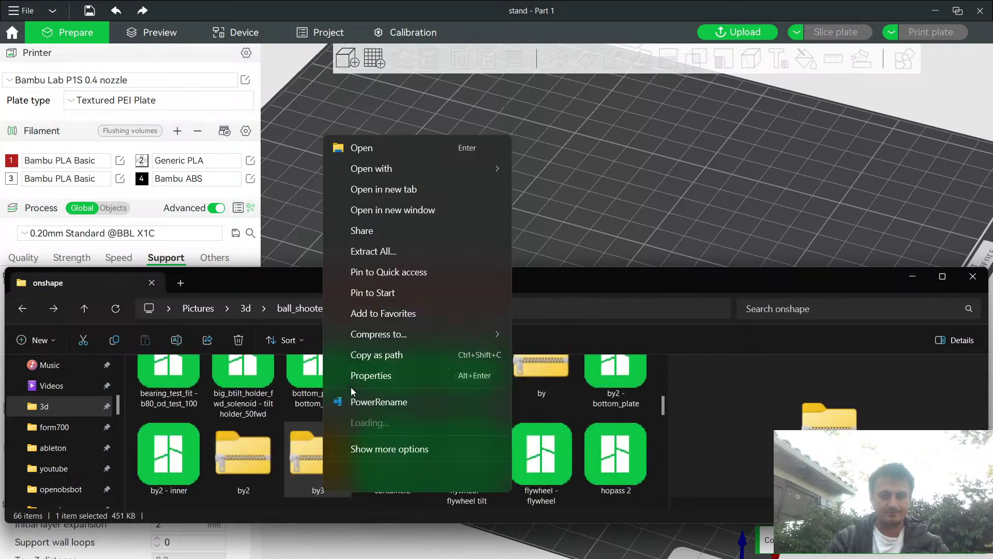
{"action": "left_click", "coordinate": [399, 251]}
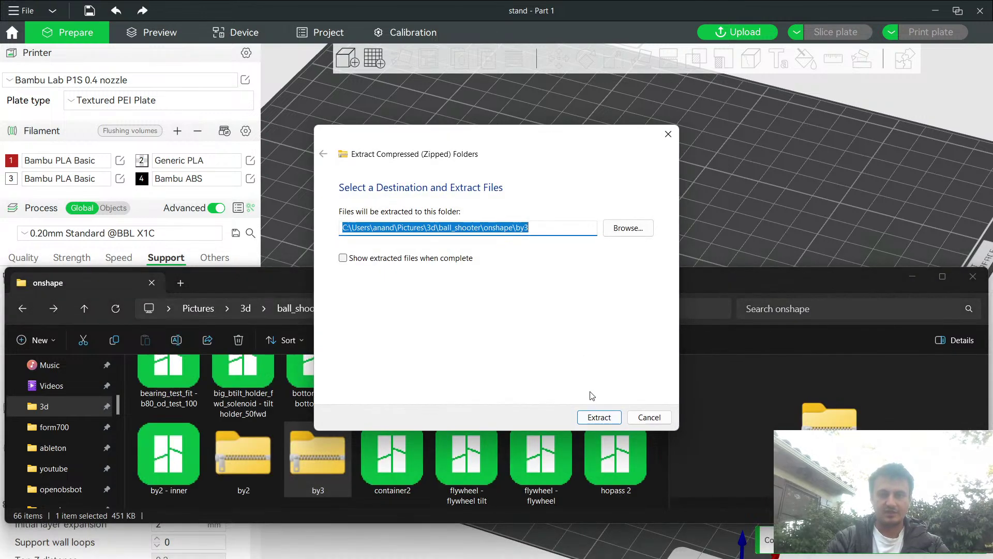
{"action": "left_click", "coordinate": [599, 419]}
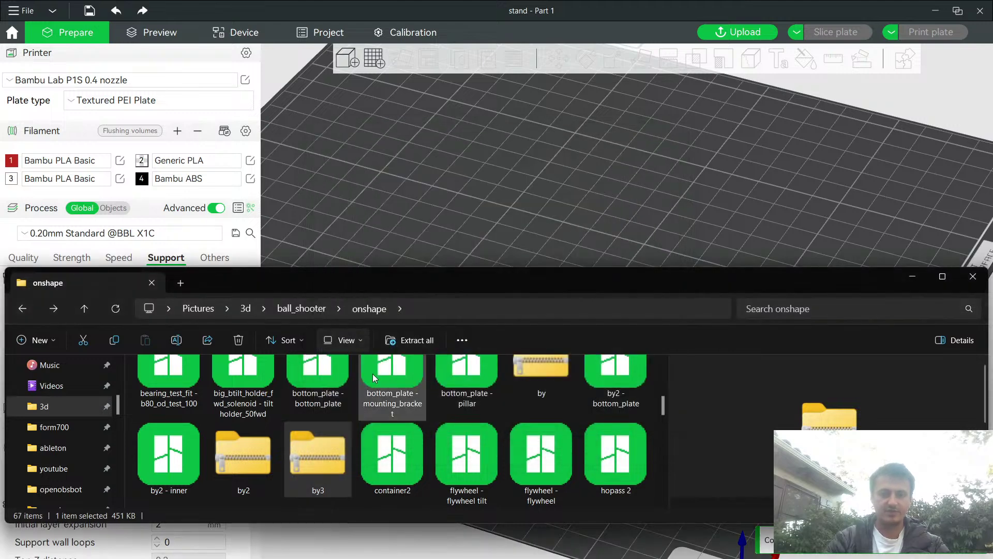
Open the extracted by3 folder and load its bottom_plate, inner, top_plate and yaw_wormdrive files onto the build plate.
{"action": "left_click", "coordinate": [342, 340]}
{"action": "left_click", "coordinate": [344, 203]}
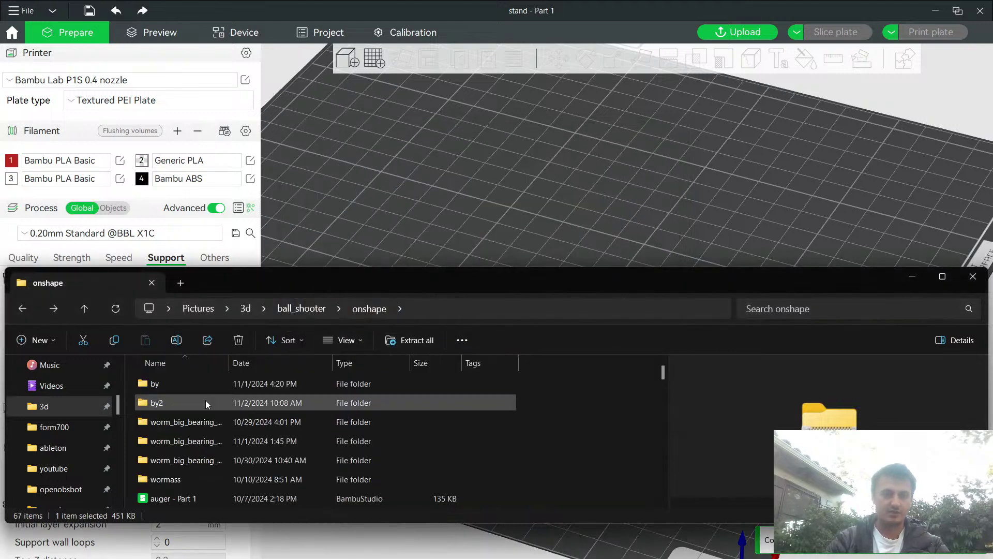
{"action": "left_click", "coordinate": [58, 411]}
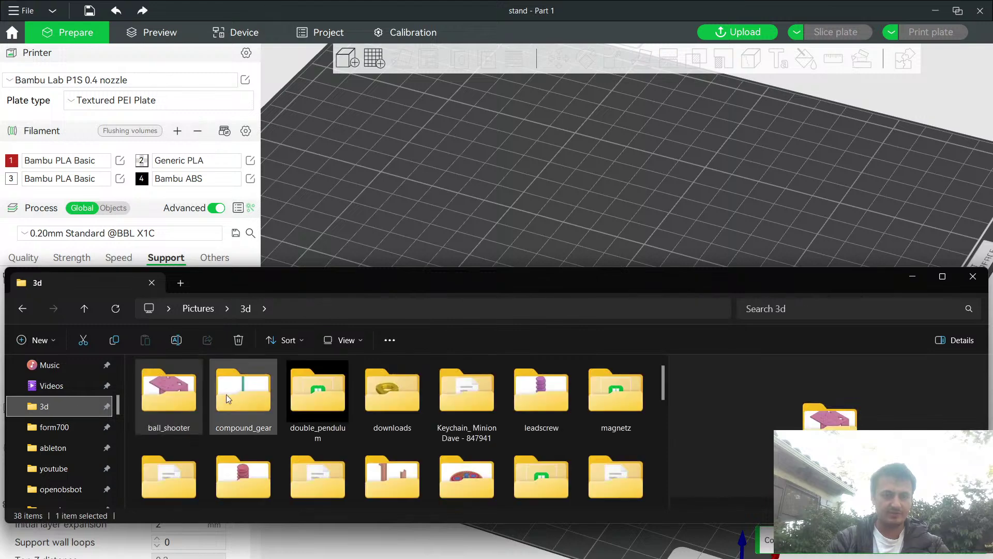
{"action": "double_click", "coordinate": [164, 399]}
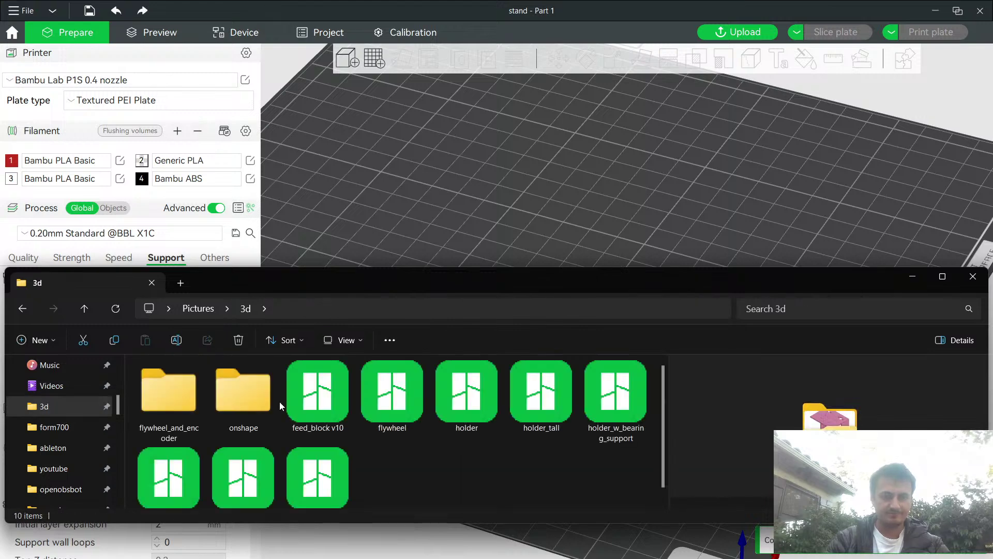
{"action": "double_click", "coordinate": [232, 396]}
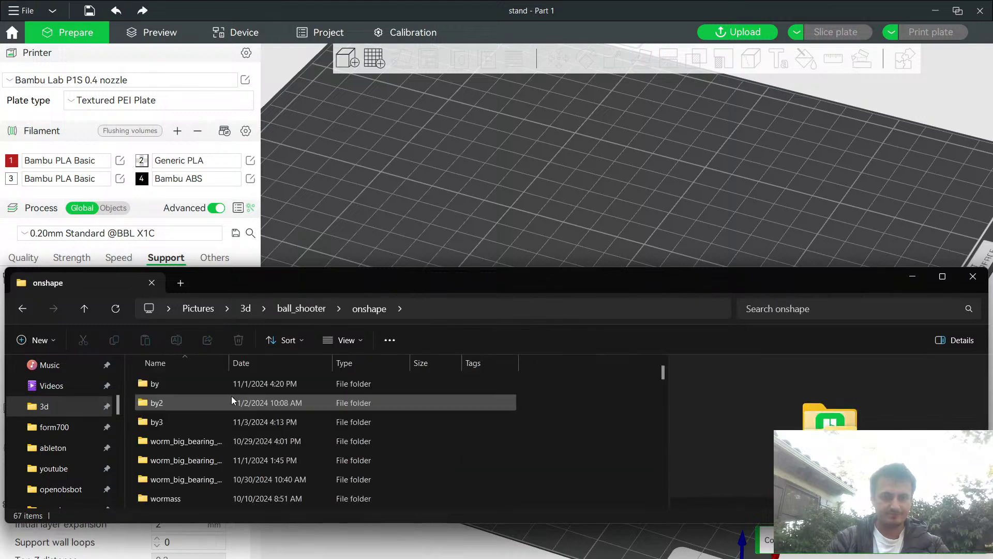
{"action": "double_click", "coordinate": [206, 422]}
{"action": "left_click_drag", "start_coordinate": [457, 455], "coordinate": [545, 330]}
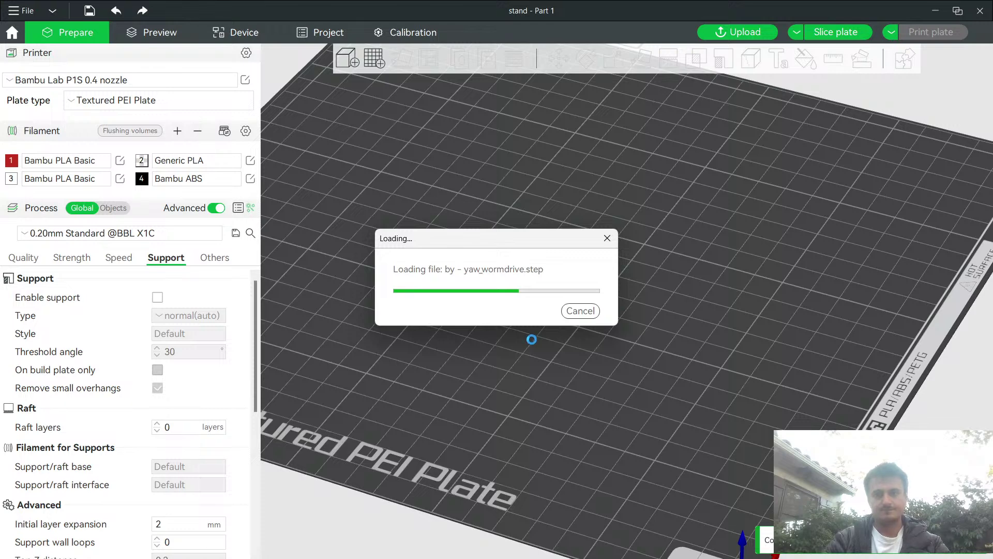
{"action": "left_click", "coordinate": [621, 329]}
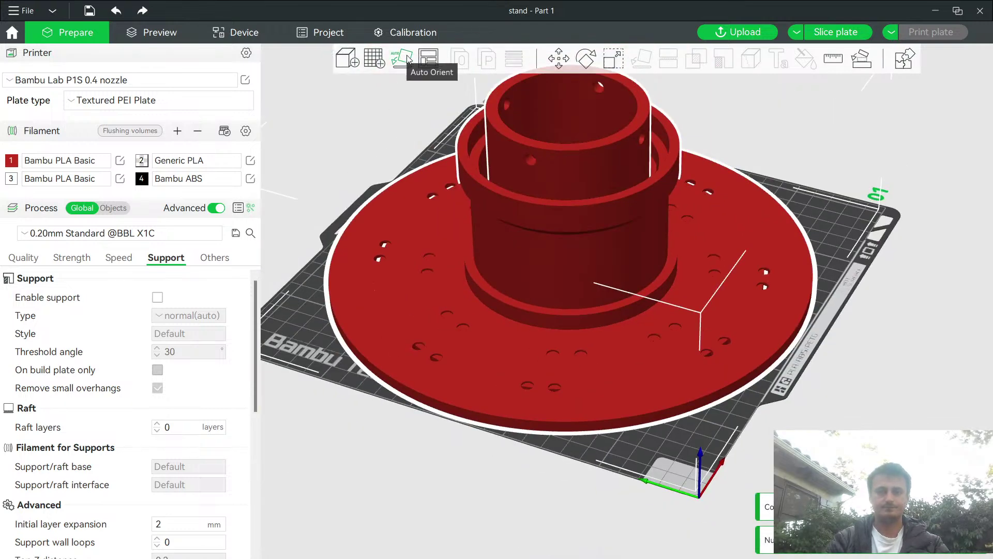
Auto-orient the imported parts and arrange them across the build plates.
{"action": "left_click", "coordinate": [407, 60]}
{"action": "right_click", "coordinate": [422, 62]}
{"action": "left_click", "coordinate": [443, 179]}
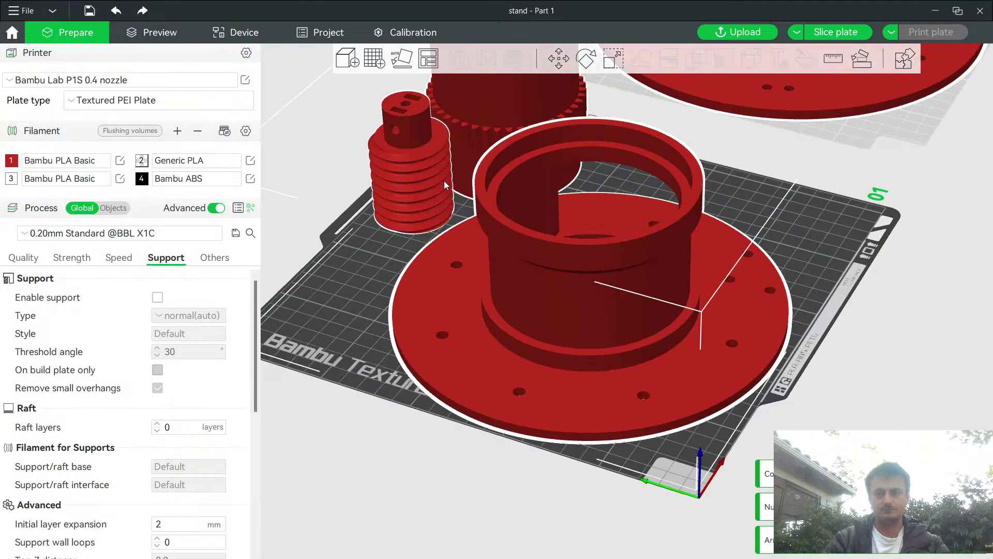
Select the bottom_plate part on plate 1 and show its per-object print settings.
{"action": "left_click_drag", "start_coordinate": [804, 209], "coordinate": [828, 222]}
{"action": "left_click_drag", "start_coordinate": [849, 205], "coordinate": [785, 200]}
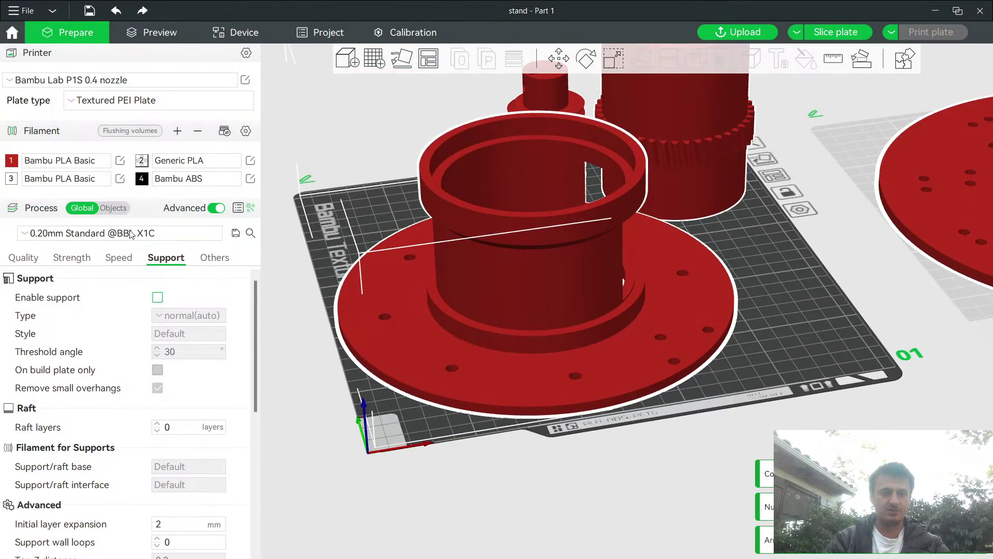
{"action": "left_click", "coordinate": [158, 297]}
{"action": "left_click", "coordinate": [157, 297]}
{"action": "left_click", "coordinate": [470, 343]}
{"action": "left_click", "coordinate": [697, 451]}
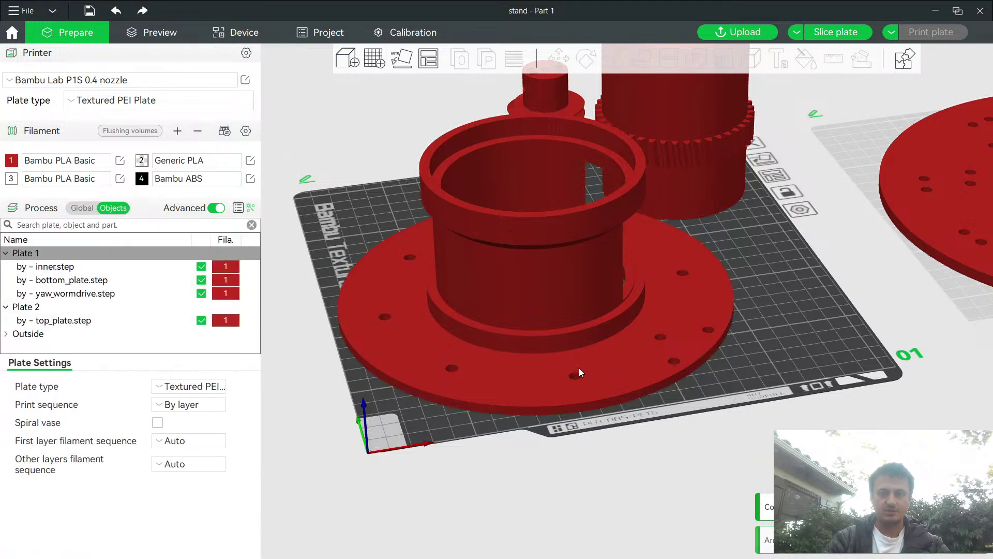
{"action": "left_click", "coordinate": [567, 359]}
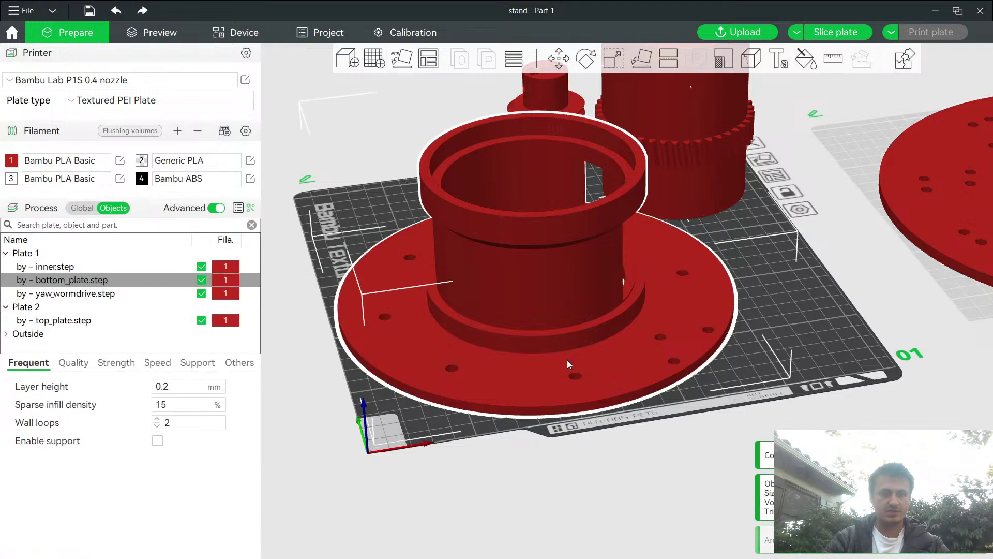
Enable support for the bottom_plate part and paint the outer wall of its cylinder below the rim to block supports, using smart fill.
{"action": "left_click", "coordinate": [197, 364]}
{"action": "left_click", "coordinate": [158, 403]}
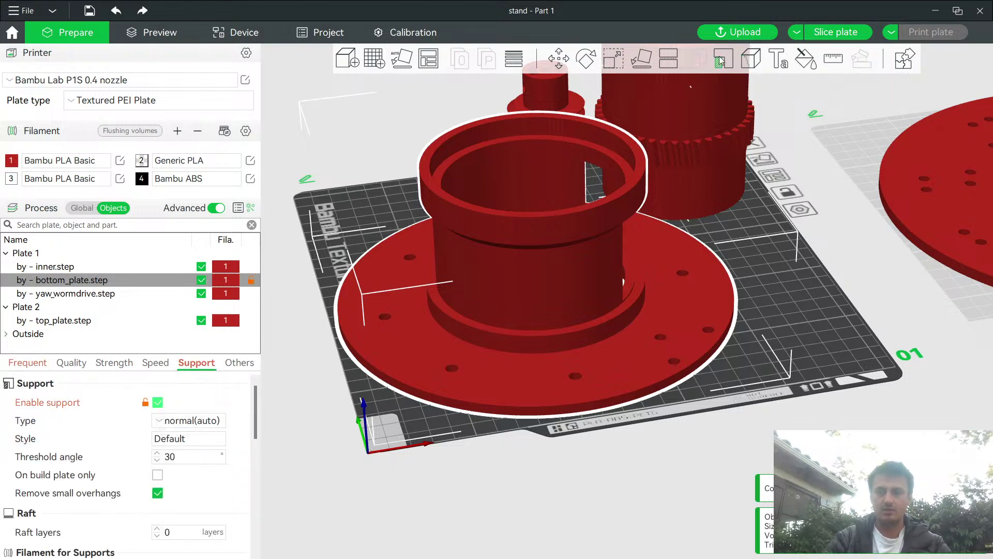
{"action": "key", "text": "l"}
{"action": "right_click", "coordinate": [524, 276]}
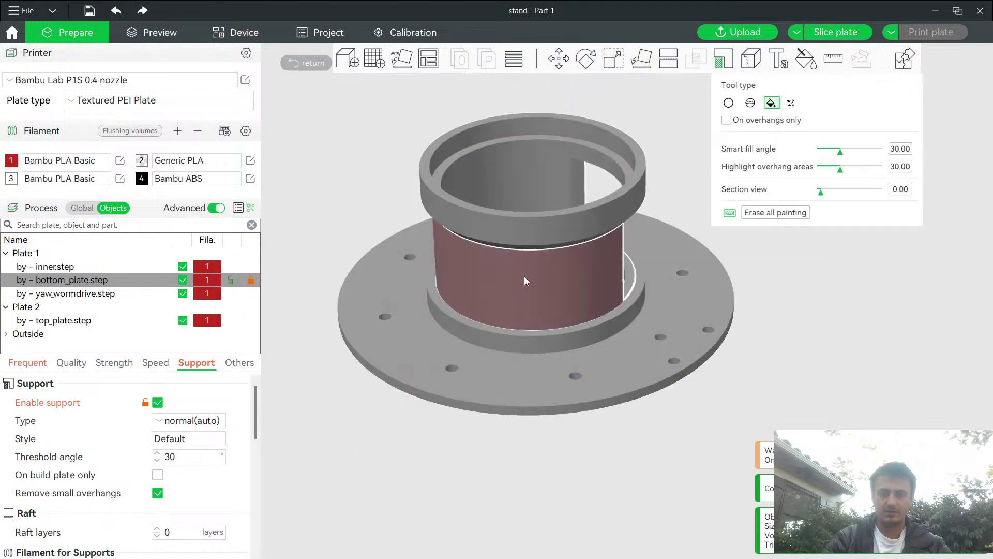
{"action": "left_click_drag", "start_coordinate": [736, 340], "coordinate": [828, 290]}
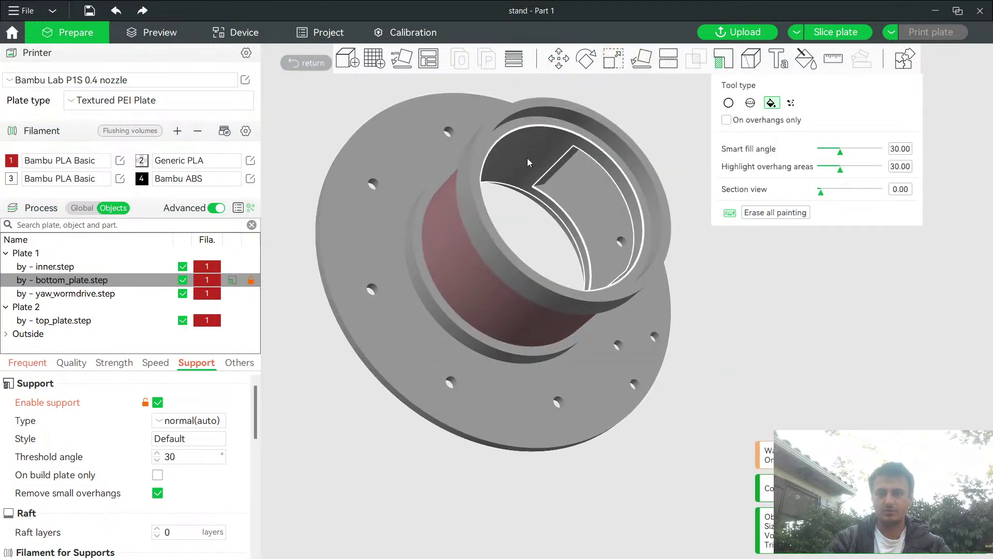
{"action": "key", "text": "Escape"}
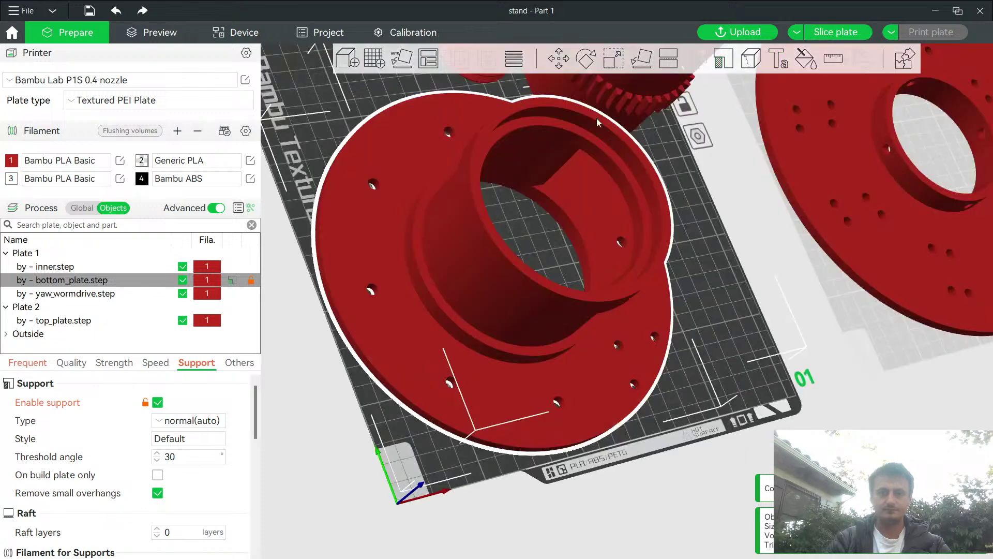
Slice plate 1 and send its print job to the selected printer.
{"action": "left_click_drag", "start_coordinate": [840, 254], "coordinate": [963, 234]}
{"action": "left_click_drag", "start_coordinate": [394, 417], "coordinate": [790, 225]}
{"action": "left_click_drag", "start_coordinate": [571, 327], "coordinate": [601, 395]}
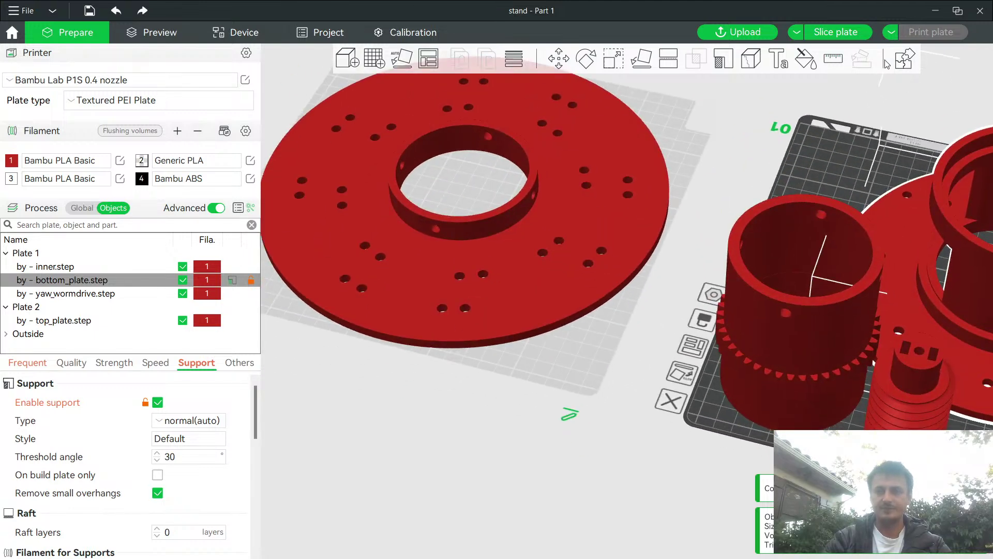
{"action": "left_click", "coordinate": [854, 38]}
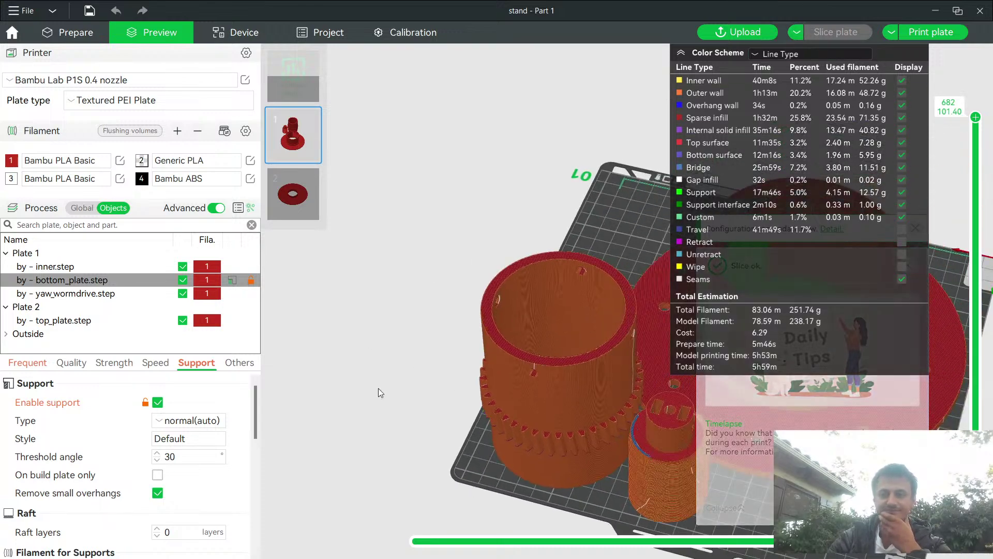
{"action": "scroll", "coordinate": [396, 418], "scroll_direction": "up", "scroll_amount": 5}
{"action": "left_click_drag", "start_coordinate": [513, 466], "coordinate": [398, 445]}
{"action": "left_click_drag", "start_coordinate": [643, 84], "coordinate": [652, 46]}
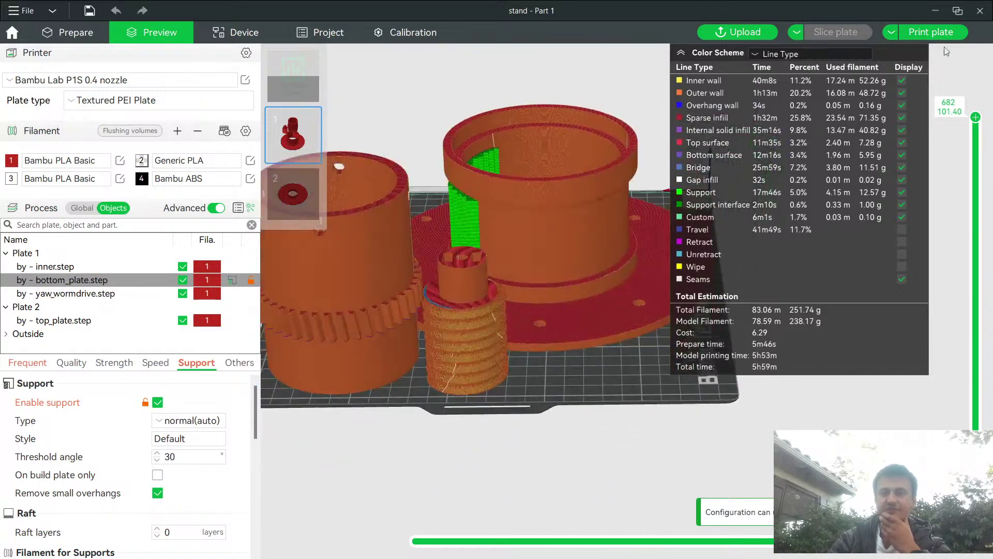
{"action": "left_click", "coordinate": [932, 31]}
{"action": "left_click", "coordinate": [603, 510]}
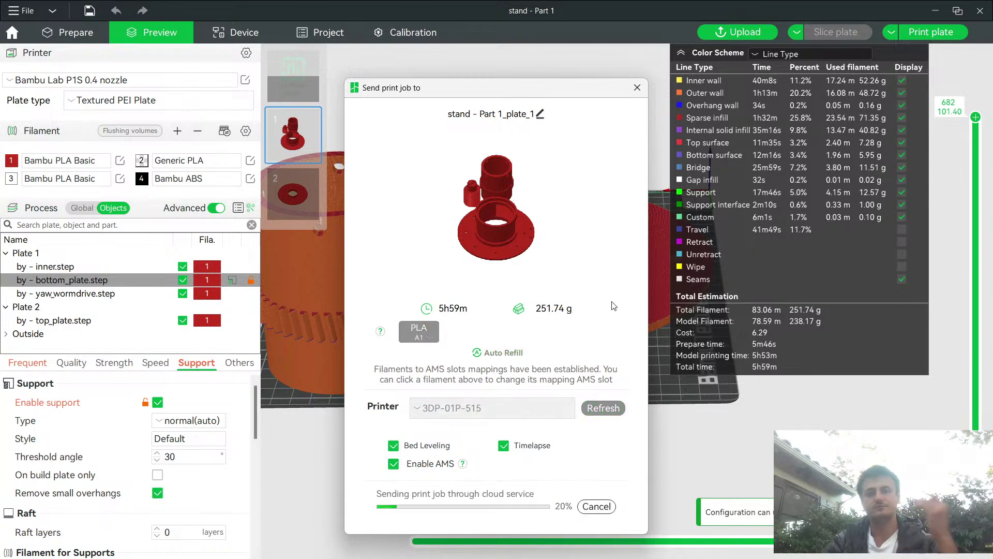
Switch to the 1103 project in CapCut and play it from the start through the first Voiceover5 clip.
{"action": "key", "text": "alt+Tab"}
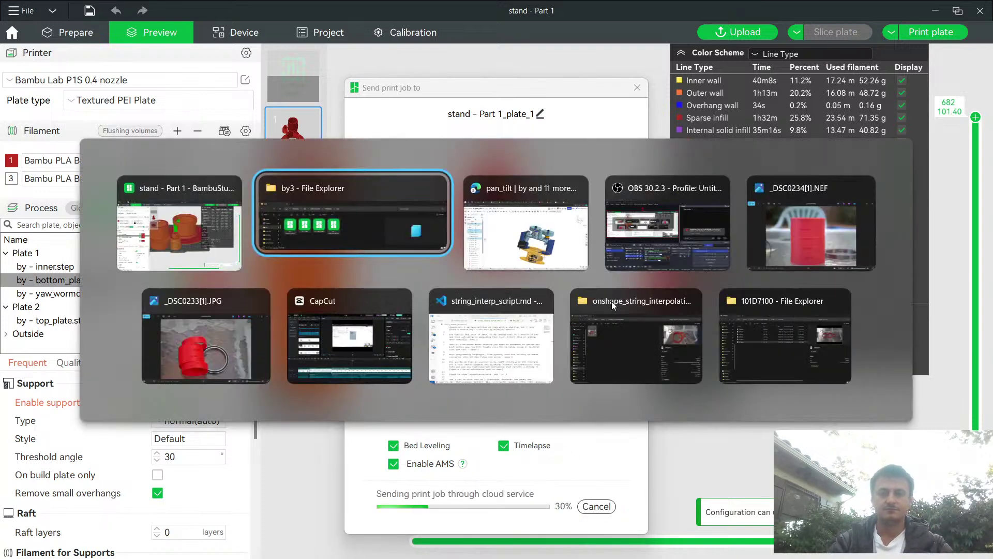
{"action": "key", "text": "alt+Tab"}
{"action": "key", "text": "alt+Tab"}
{"action": "key", "text": "alt+Tab"}
{"action": "key", "text": "alt+Tab"}
{"action": "key", "text": "alt+Tab"}
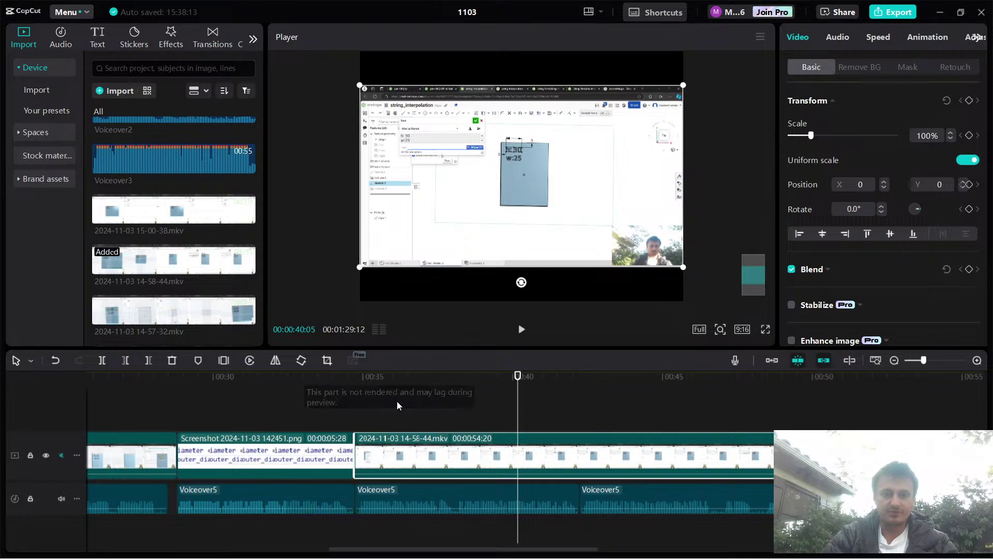
{"action": "scroll", "coordinate": [397, 406], "scroll_direction": "down", "scroll_amount": 4}
{"action": "left_click_drag", "start_coordinate": [436, 384], "coordinate": [3, 369]}
{"action": "key", "text": "space"}
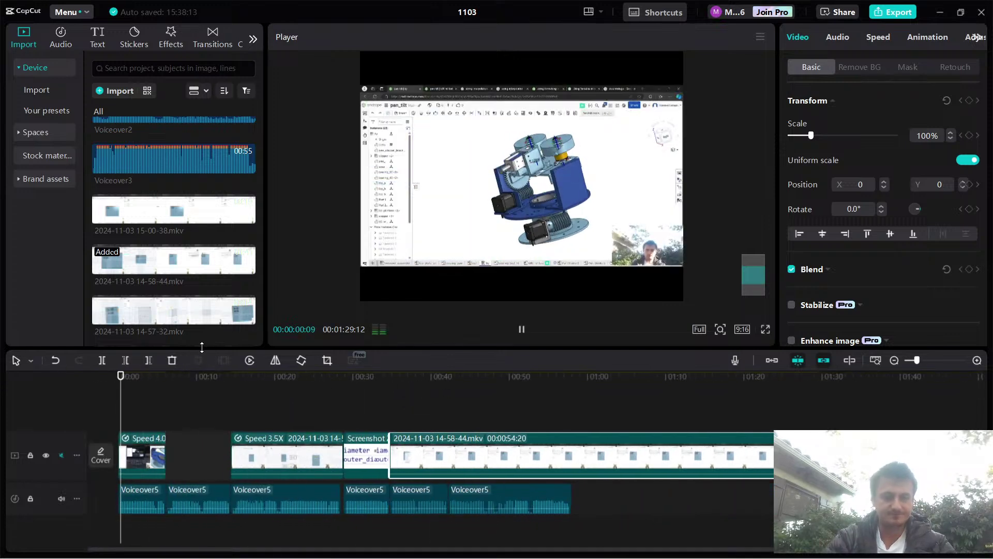
{"action": "left_click", "coordinate": [135, 504]}
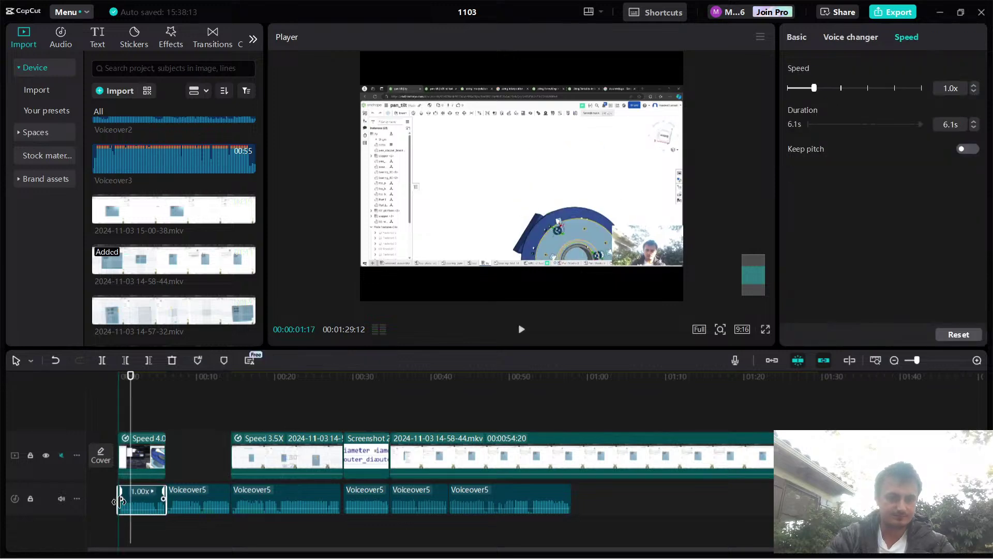
{"action": "scroll", "coordinate": [166, 498], "scroll_direction": "up", "scroll_amount": 5}
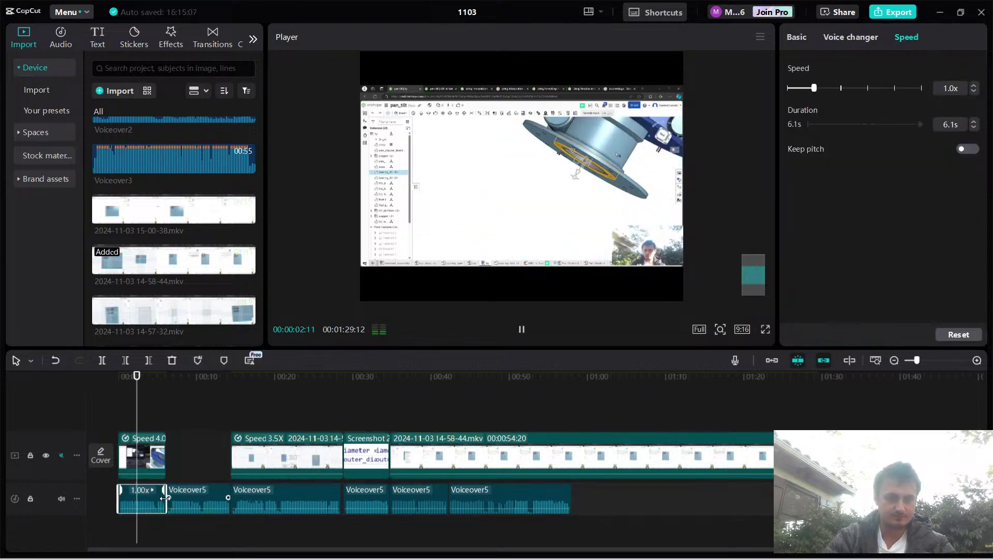
{"action": "scroll", "coordinate": [265, 499], "scroll_direction": "down", "scroll_amount": 3}
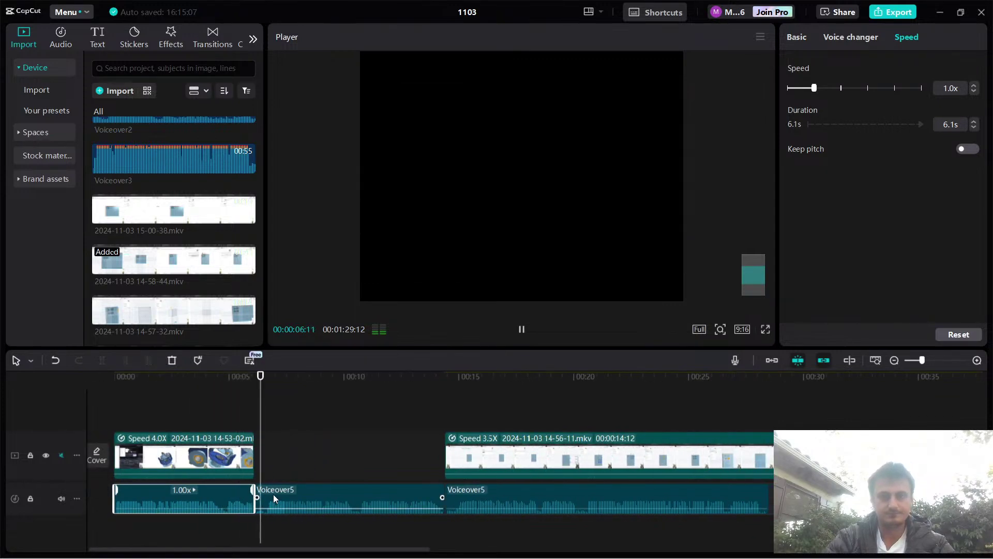
{"action": "key", "text": "space"}
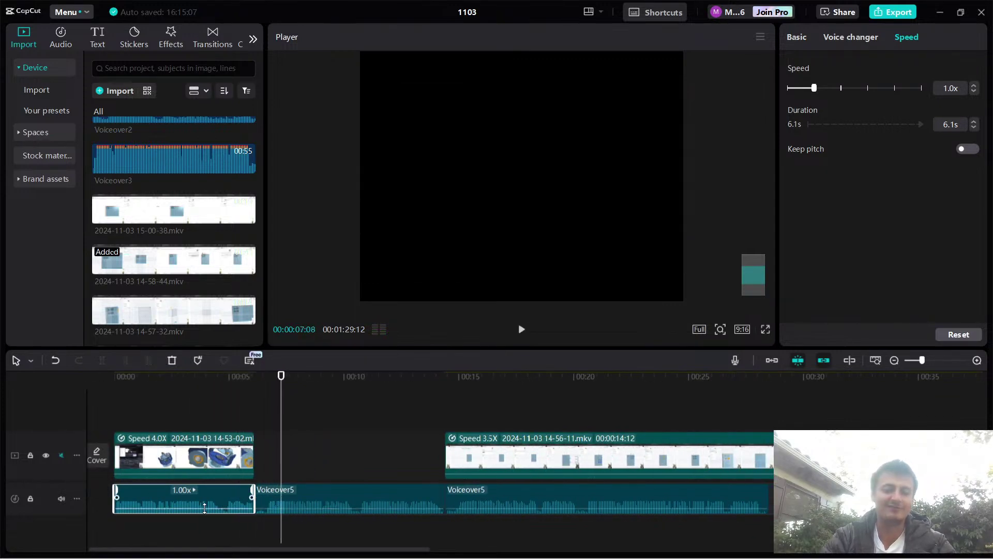
Split the first voiceover clip at 00:00:04:23 and delete the part after the cut.
{"action": "scroll", "coordinate": [156, 499], "scroll_direction": "up", "scroll_amount": 3}
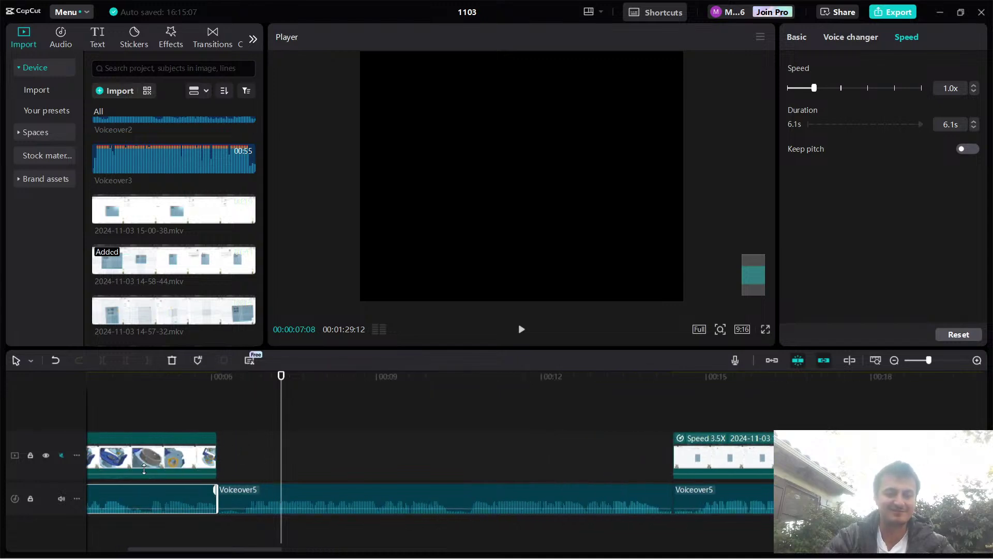
{"action": "left_click", "coordinate": [143, 381]}
{"action": "key", "text": "space"}
{"action": "key", "text": "space"}
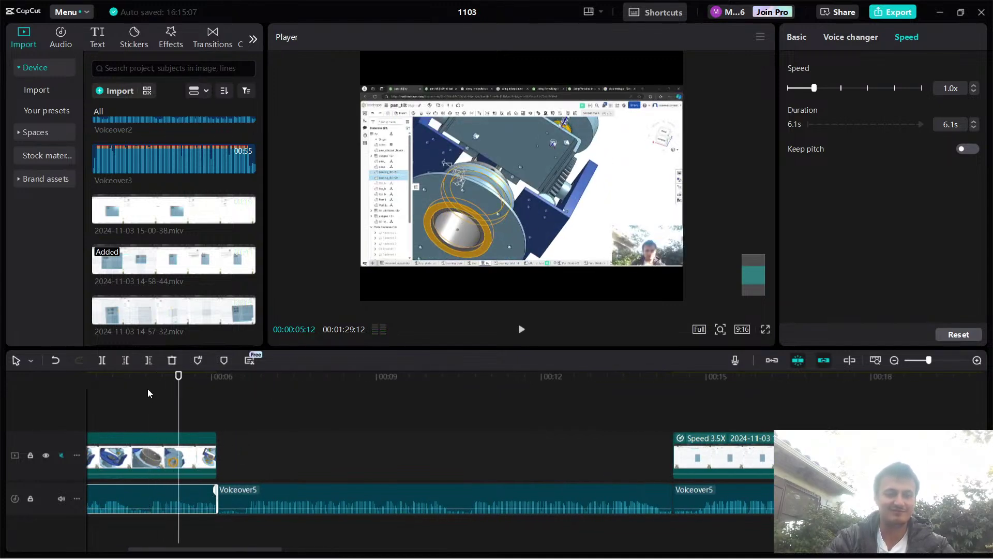
{"action": "left_click", "coordinate": [143, 383]}
{"action": "key", "text": "ctrl+b"}
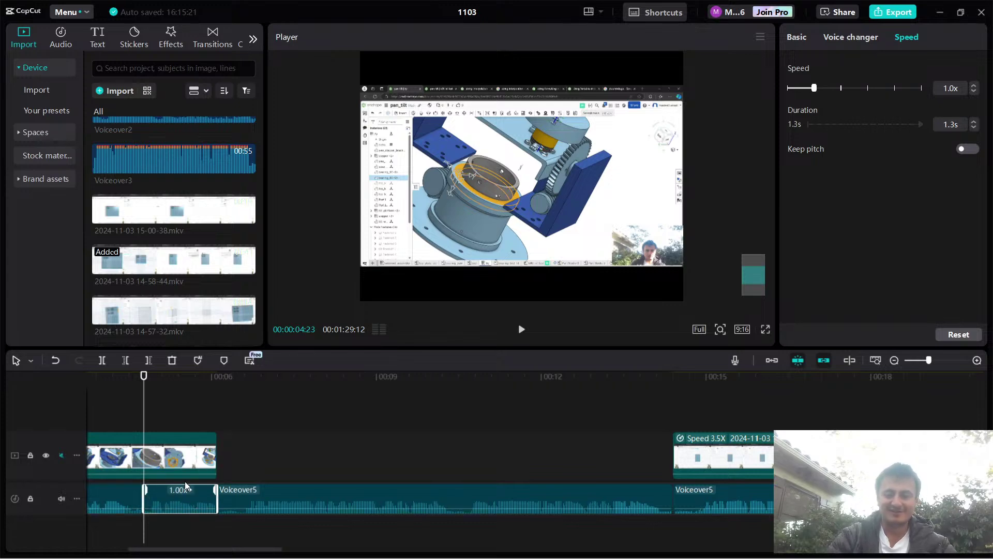
{"action": "key", "text": "Delete"}
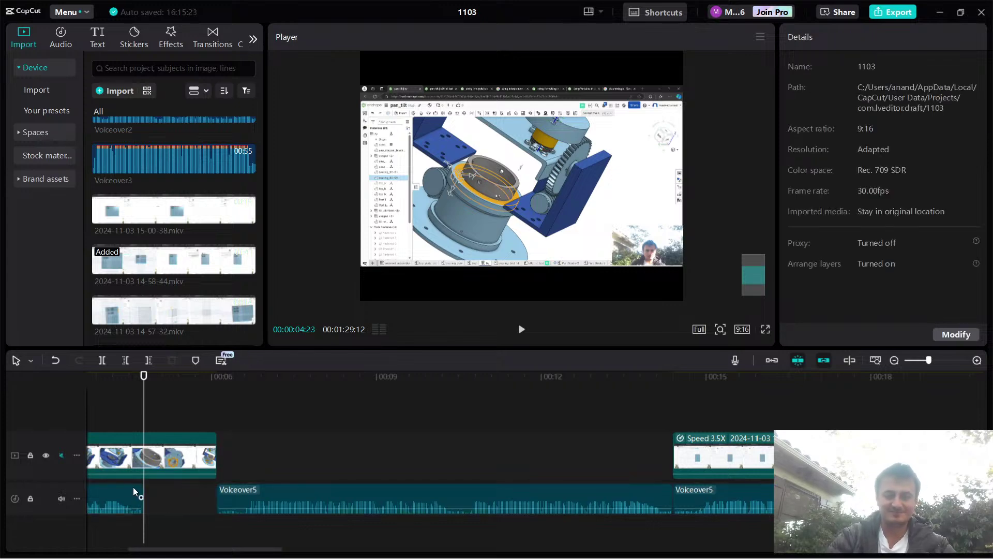
Return the playhead to 00:00:00:00 and start recording a new voiceover.
{"action": "left_click", "coordinate": [124, 501]}
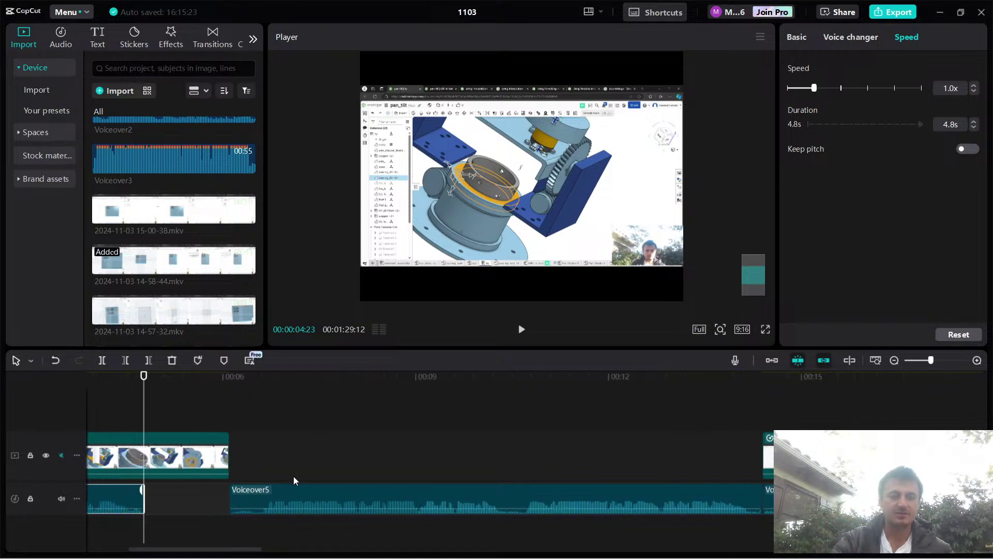
{"action": "scroll", "coordinate": [292, 474], "scroll_direction": "down", "scroll_amount": 5}
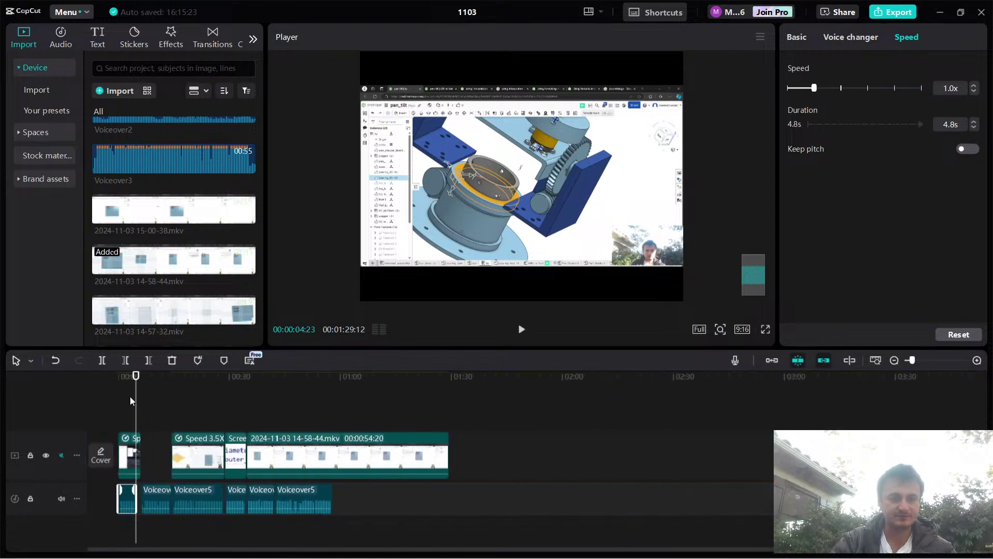
{"action": "left_click_drag", "start_coordinate": [136, 376], "coordinate": [118, 376]}
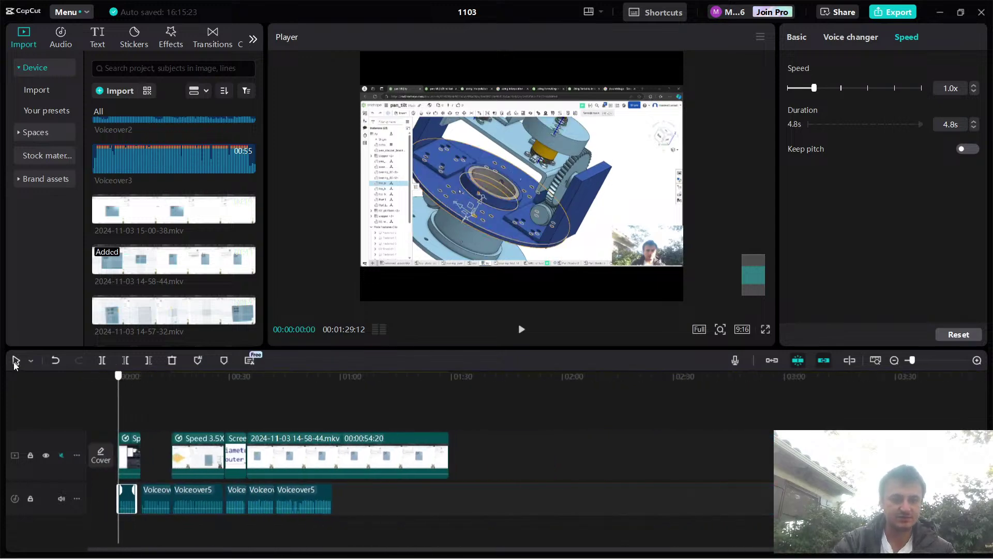
{"action": "left_click", "coordinate": [736, 361]}
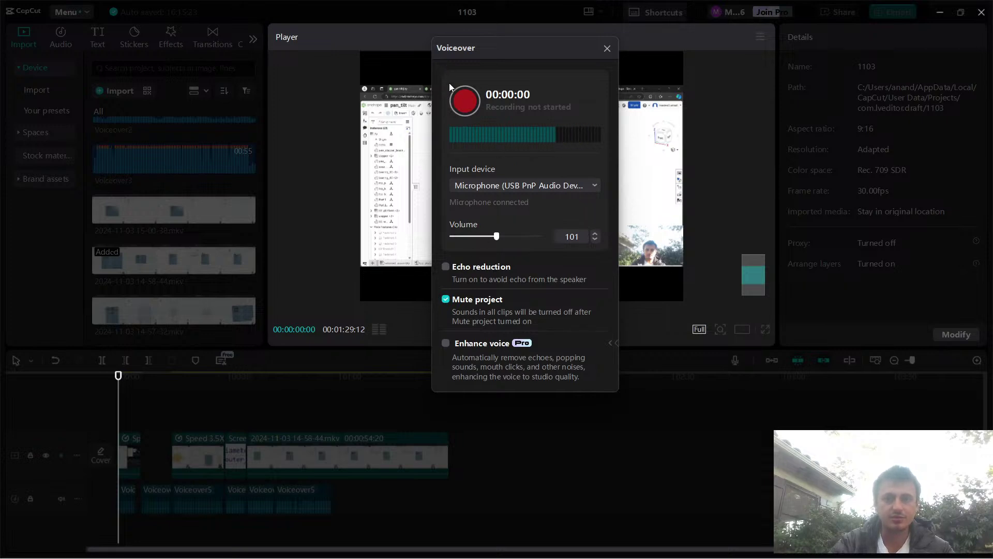
{"action": "left_click", "coordinate": [465, 100]}
Switch to string_interp_script.md in Visual Studio Code and replace the opening sentence with "part of my new design uses".
{"action": "key", "text": "alt+Tab"}
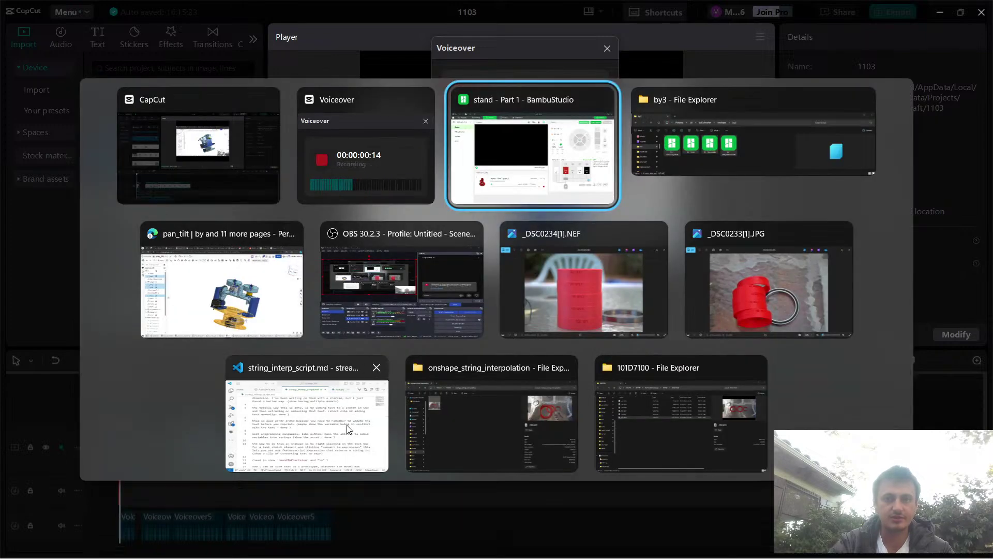
{"action": "left_click", "coordinate": [354, 413]}
{"action": "scroll", "coordinate": [383, 282], "scroll_direction": "up", "scroll_amount": 2}
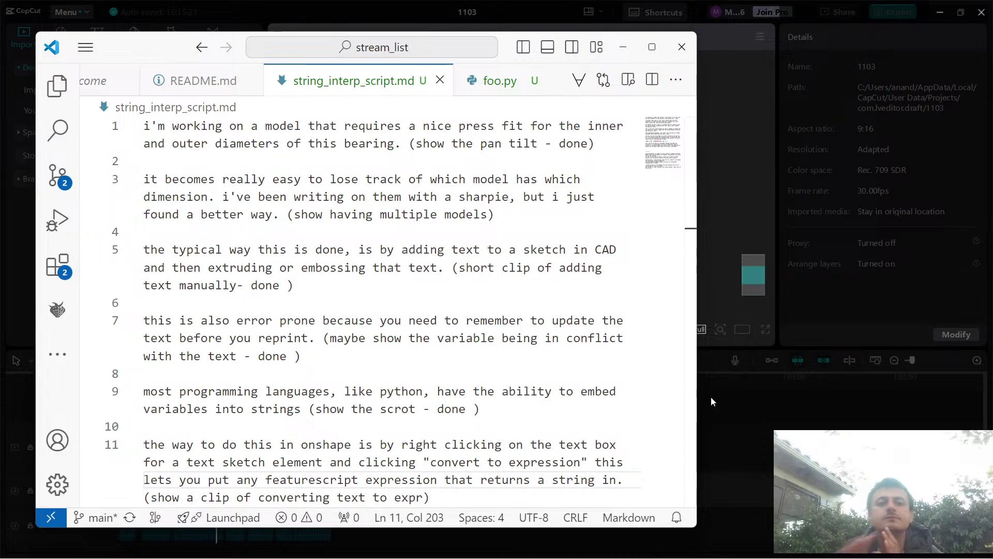
{"action": "left_click_drag", "start_coordinate": [401, 143], "coordinate": [12, 119]}
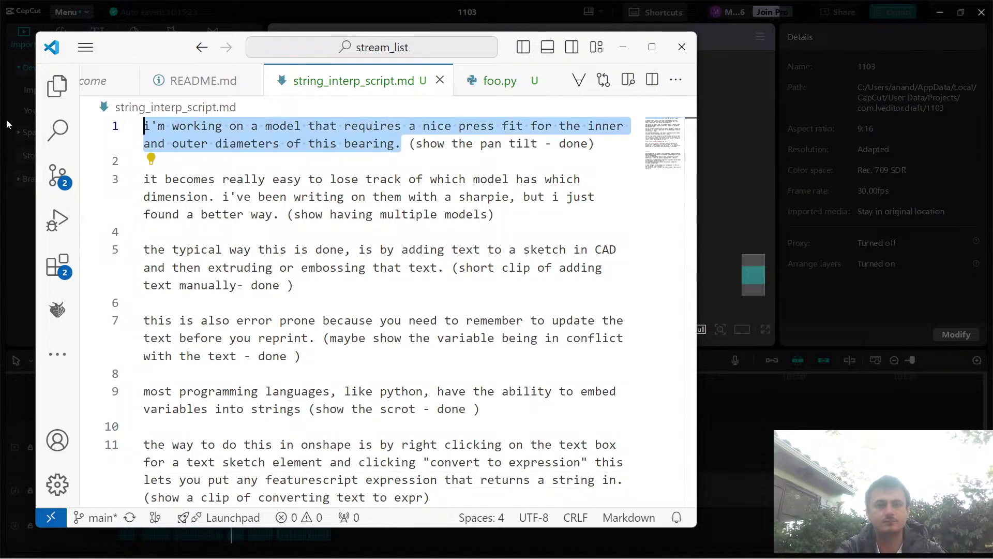
{"action": "type", "text": "part of my new design uses "}
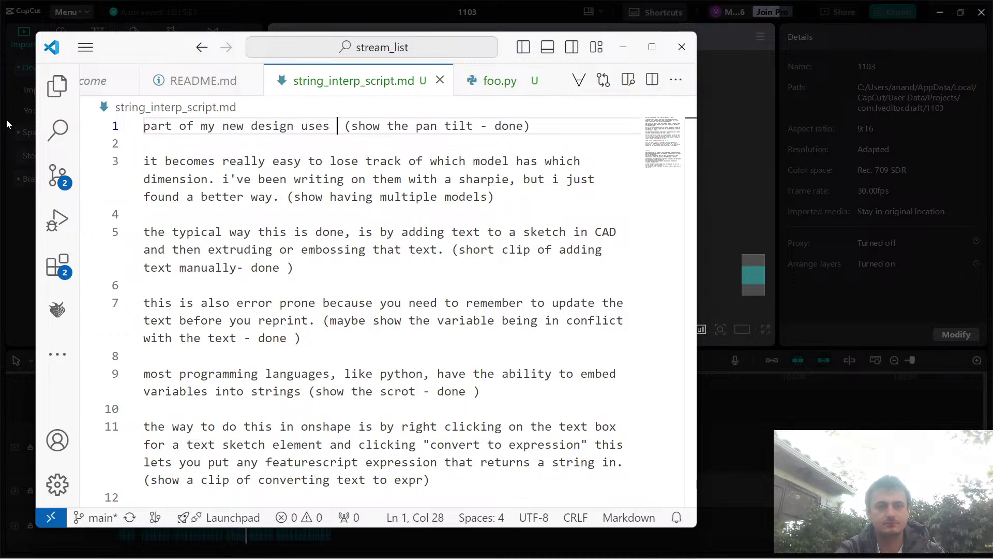
{"action": "type", "text": "a"}
{"action": "key", "text": "BackSpace"}
{"action": "type", "text": "n"}
{"action": "key", "text": "BackSpace"}
{"action": "key", "text": "BackSpace"}
{"action": "type", "text": "large bearing"}
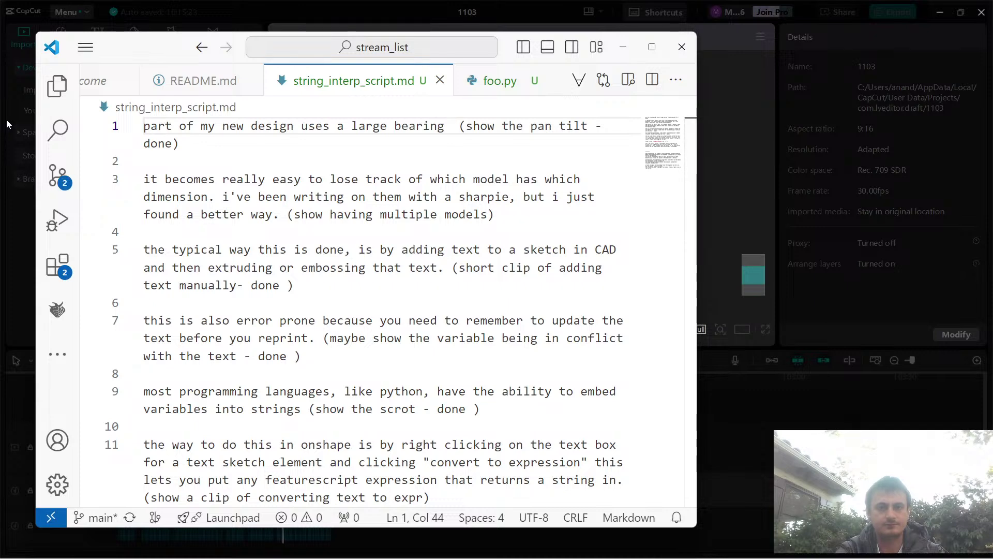
{"action": "key", "text": "ctrl+BackSpace"}
{"action": "key", "text": "ctrl+BackSpace"}
{"action": "key", "text": "ctrl+BackSpace"}
Continue the opening sentence with "two large bearings and i want to make sure".
{"action": "type", "text": "two large b"}
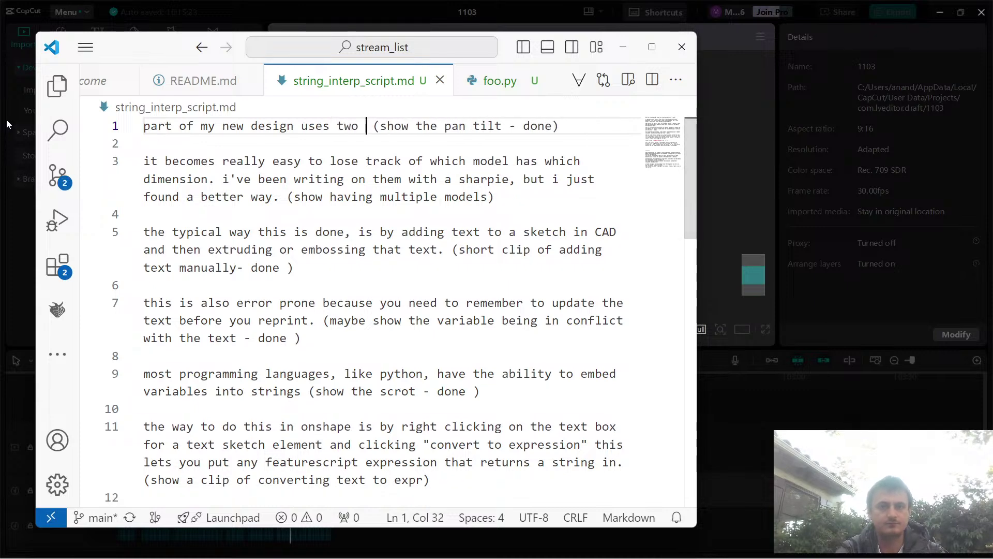
{"action": "type", "text": "earings and i "}
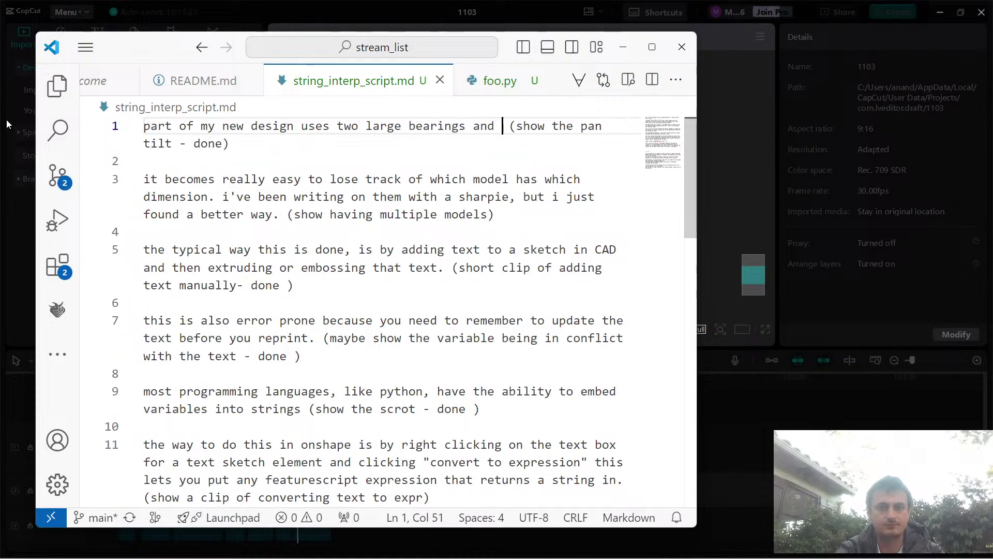
{"action": "type", "text": "want to "}
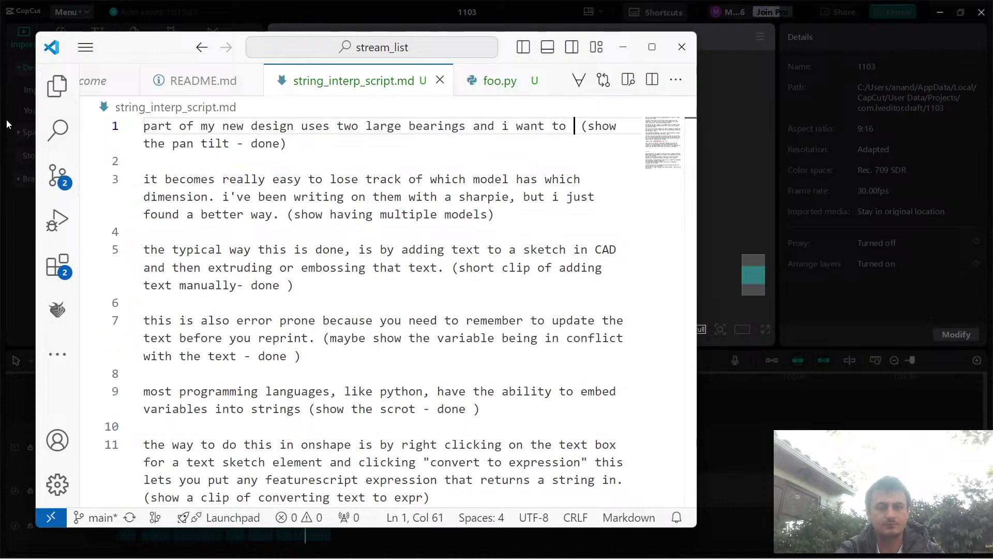
{"action": "type", "text": "make sure that"}
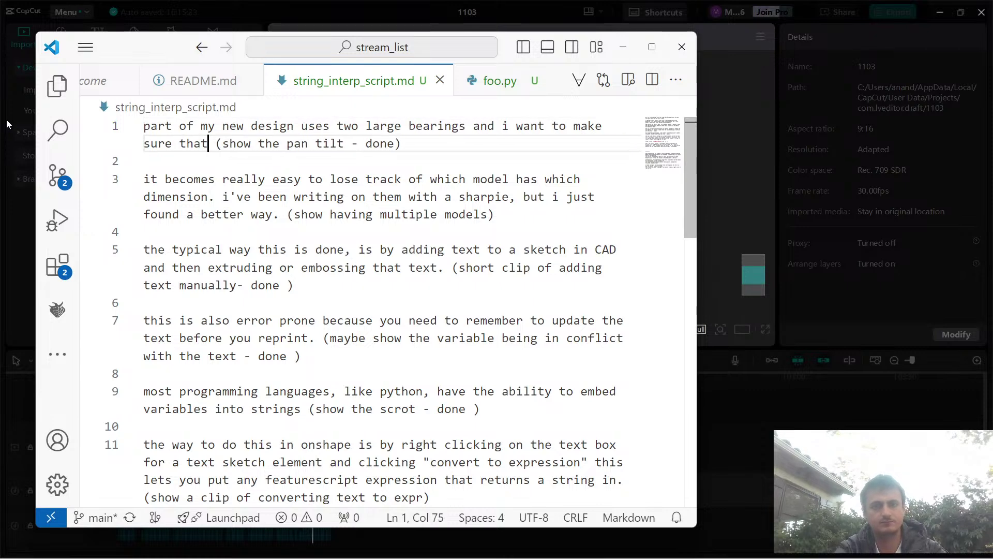
{"action": "key", "text": "ctrl+BackSpace"}
{"action": "key", "text": "ctrl+BackSpace"}
{"action": "type", "text": "sure b"}
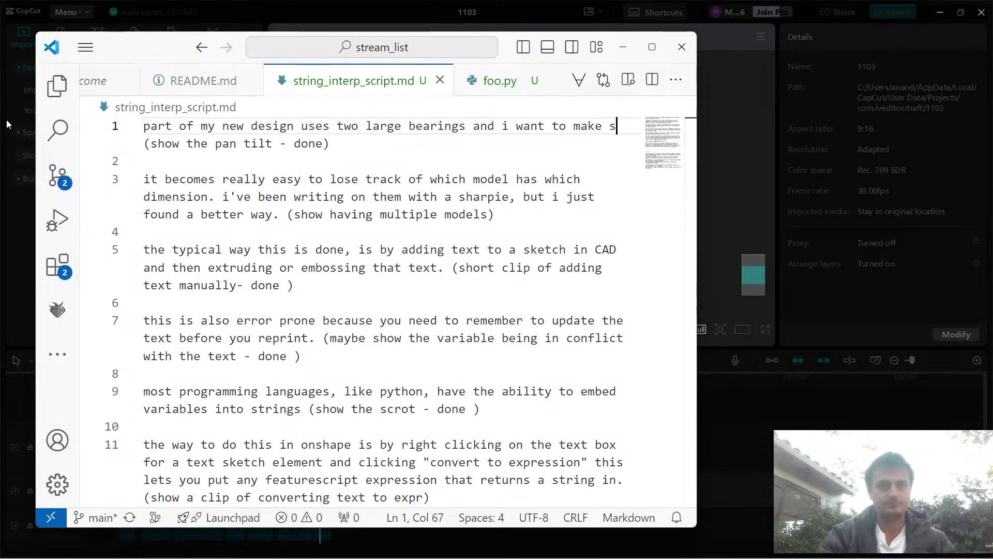
Extend the sentence with "before printing the whole model that the fit".
{"action": "type", "text": "efore printing the "}
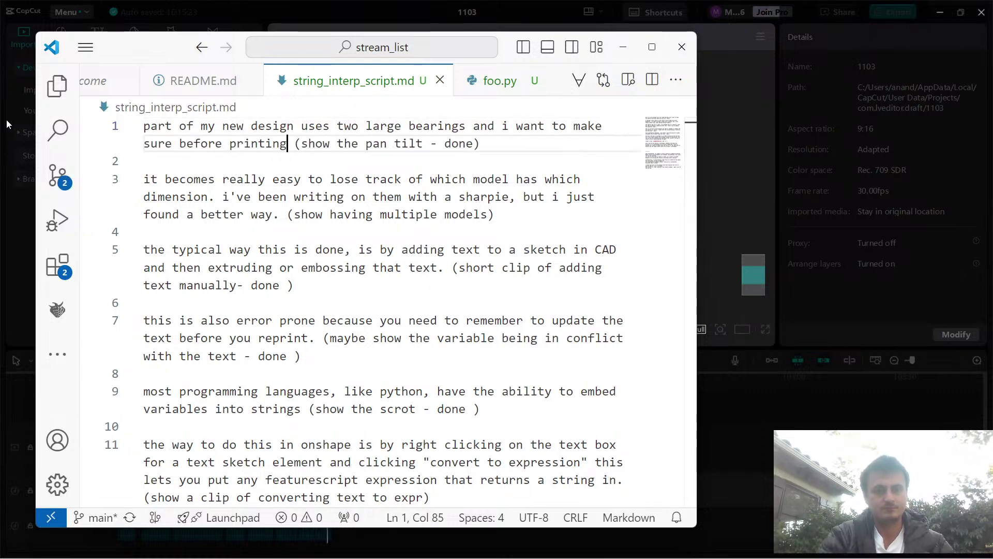
{"action": "type", "text": "whole model th"}
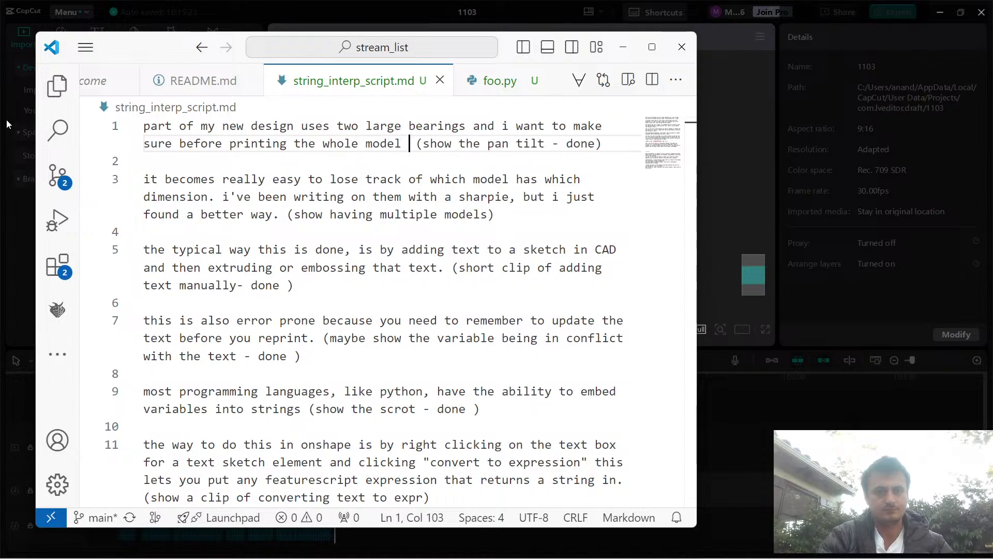
{"action": "type", "text": "at the fit "}
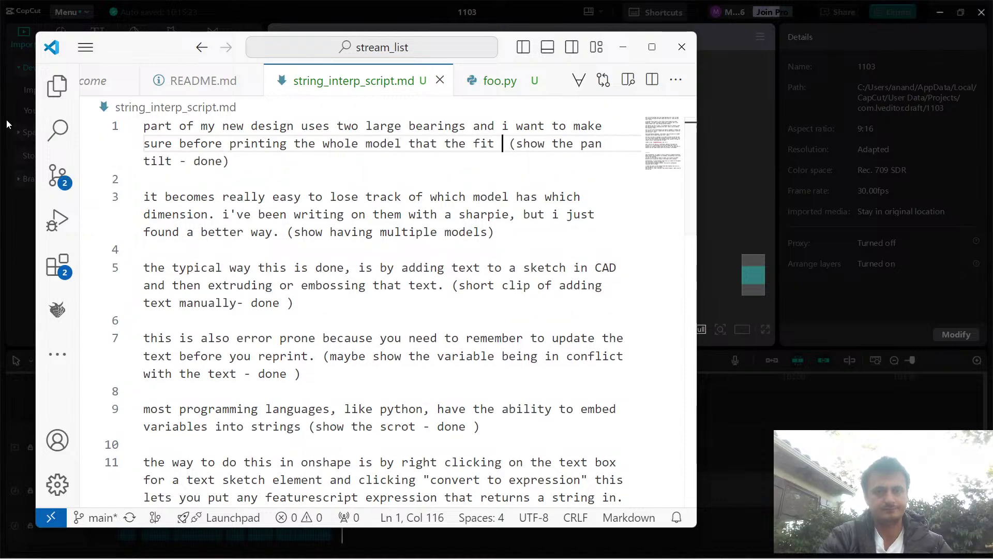
{"action": "type", "text": "is "}
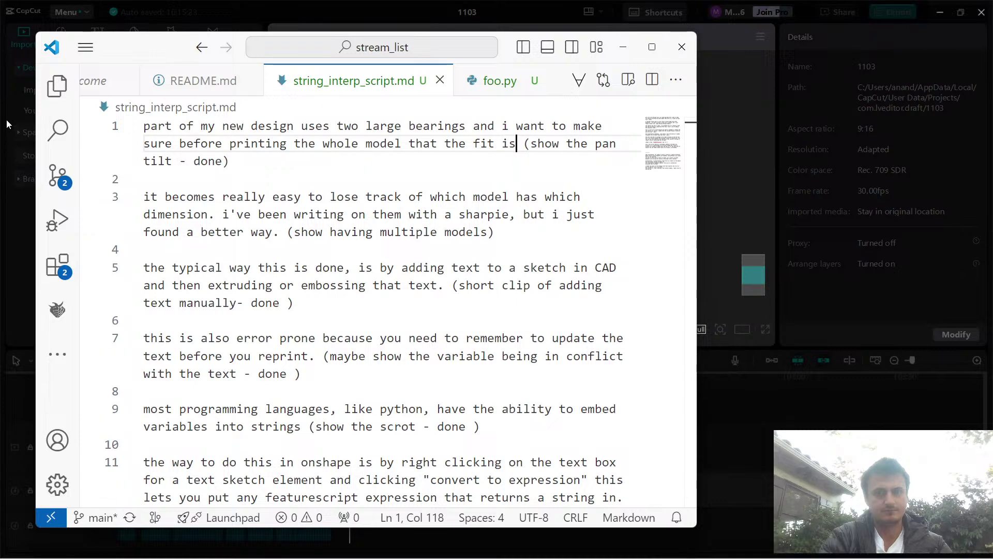
{"action": "type", "text": "tig"}
{"action": "key", "text": "BackSpace"}
{"action": "key", "text": "BackSpace"}
{"action": "key", "text": "BackSpace"}
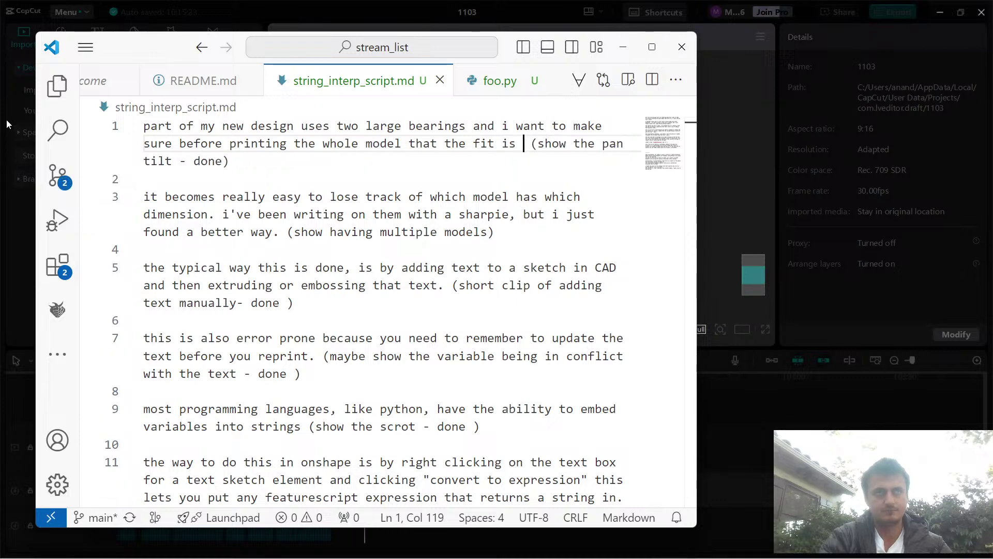
{"action": "type", "text": "not too ti"}
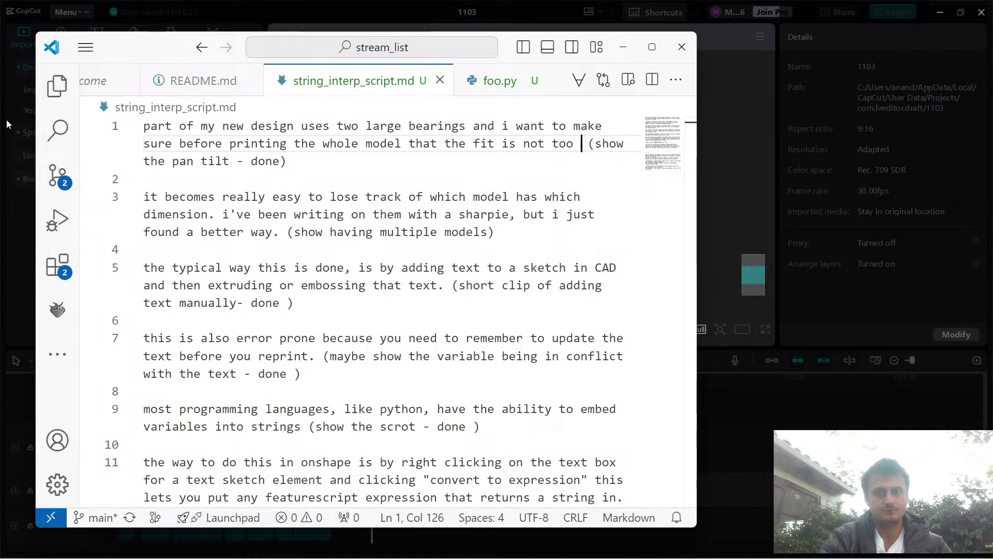
{"action": "type", "text": "r"}
{"action": "key", "text": "BackSpace"}
{"action": "key", "text": "BackSpace"}
{"action": "key", "text": "BackSpace"}
{"action": "type", "text": "tig"}
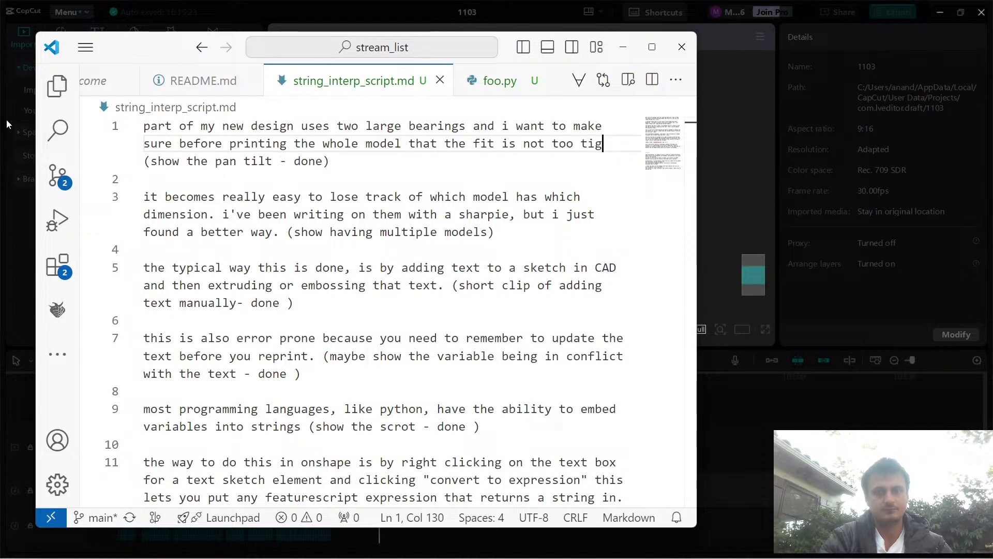
{"action": "key", "text": "ctrl+BackSpace"}
{"action": "key", "text": "ctrl+BackSpace"}
{"action": "key", "text": "ctrl+BackSpace"}
Continue the first paragraph with "will fit but not so loose that", before the pan tilt note.
{"action": "type", "text": "will fi"}
{"action": "type", "text": "t but "}
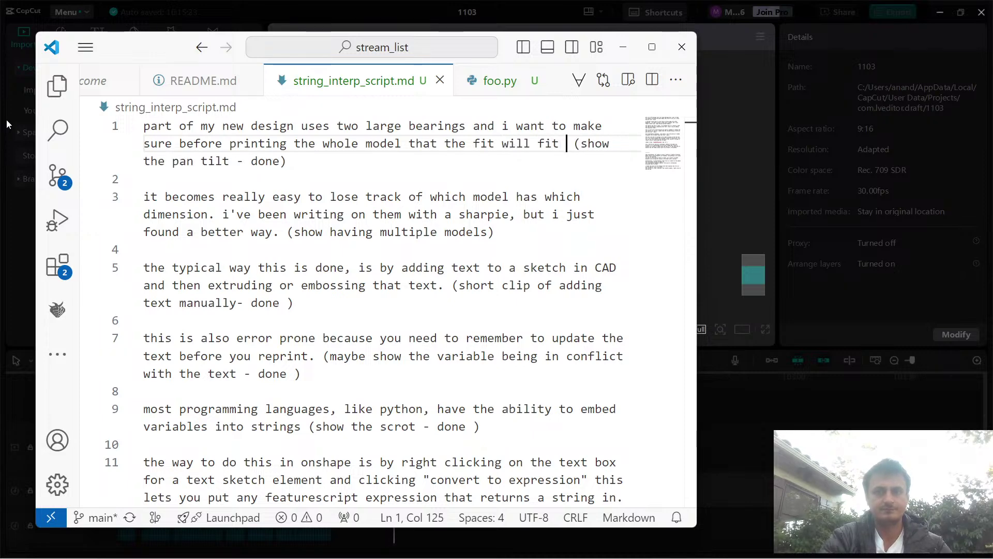
{"action": "type", "text": "not so"}
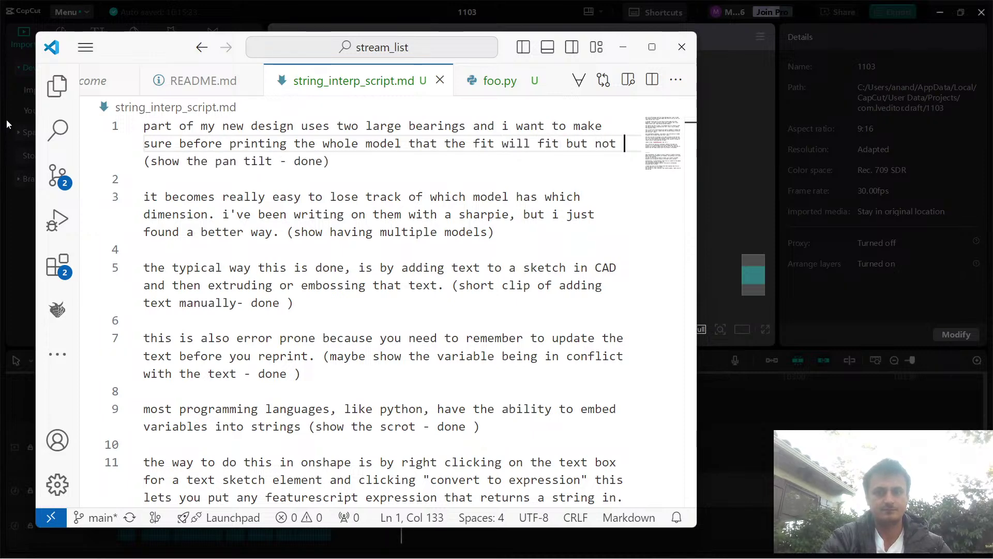
{"action": "type", "text": " loo (show the"}
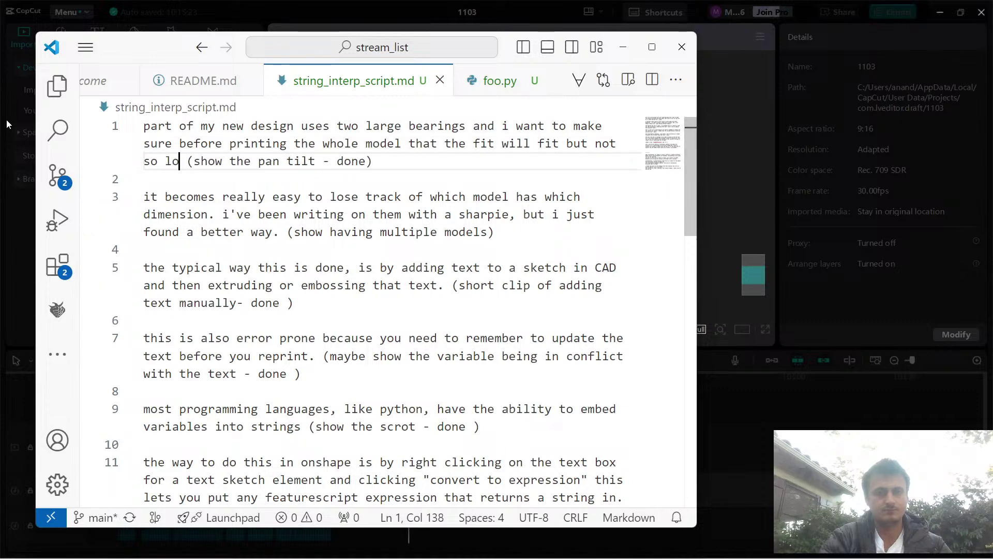
{"action": "key", "text": "BackSpace"}
{"action": "key", "text": "BackSpace"}
{"action": "key", "text": "BackSpace"}
{"action": "key", "text": "BackSpace"}
{"action": "type", "text": "se"}
{"action": "key", "text": "BackSpace"}
{"action": "key", "text": "BackSpace"}
{"action": "key", "text": "BackSpace"}
{"action": "type", "text": "se that"}
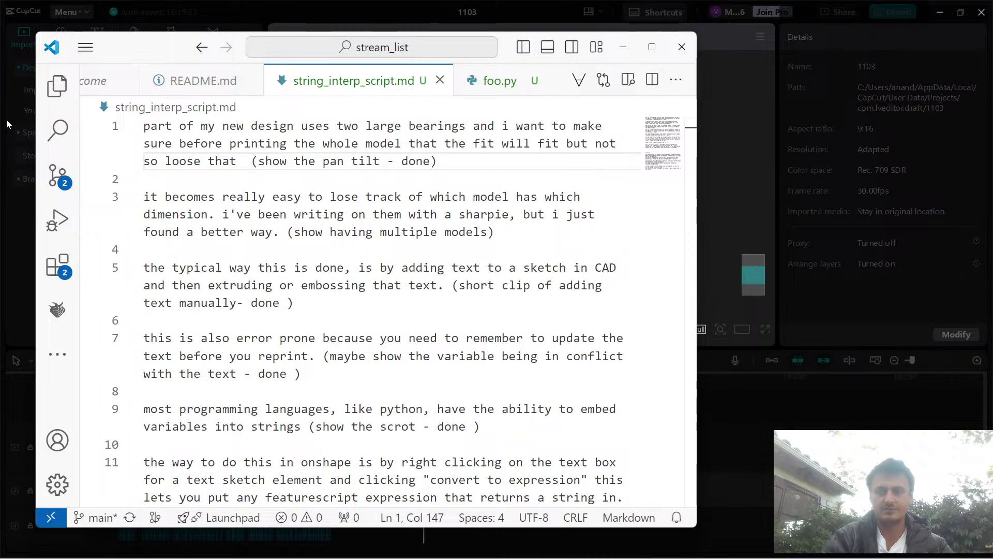
Stop the voiceover recording in CapCut and, back in the Visual Studio Code script, finish the sentence with "it will slip".
{"action": "left_click", "coordinate": [7, 124]}
{"action": "left_click", "coordinate": [468, 102]}
{"action": "key", "text": "alt+Tab"}
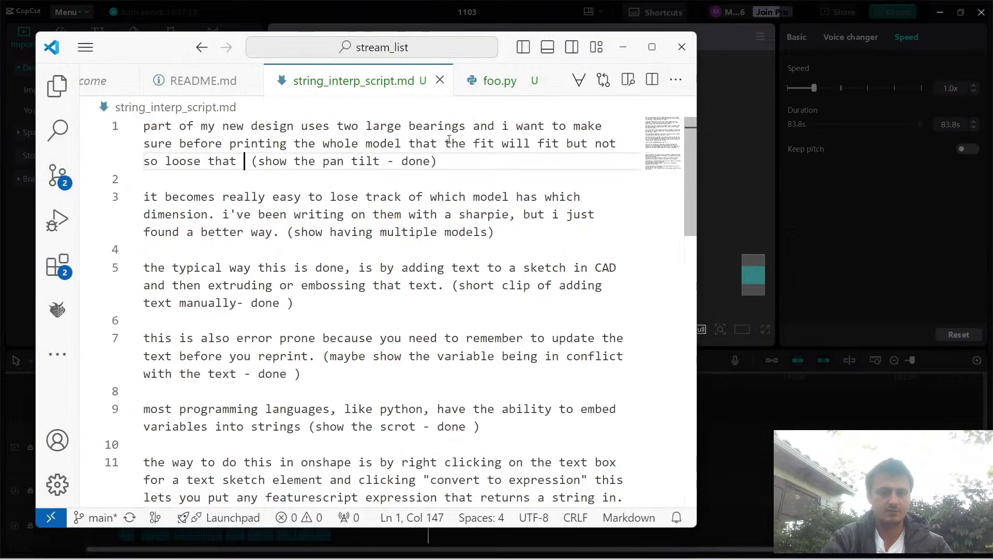
{"action": "type", "text": "it will slip"}
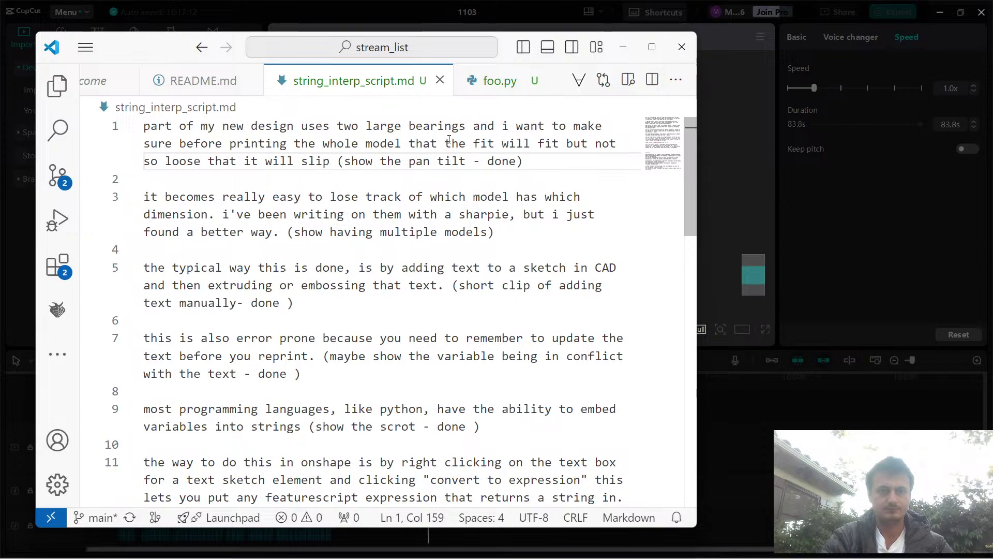
Add the beginning of a new sentence, "this requires tweaking the diameter and reprinting", before the pan tilt note.
{"action": "type", "text": ". this requires"}
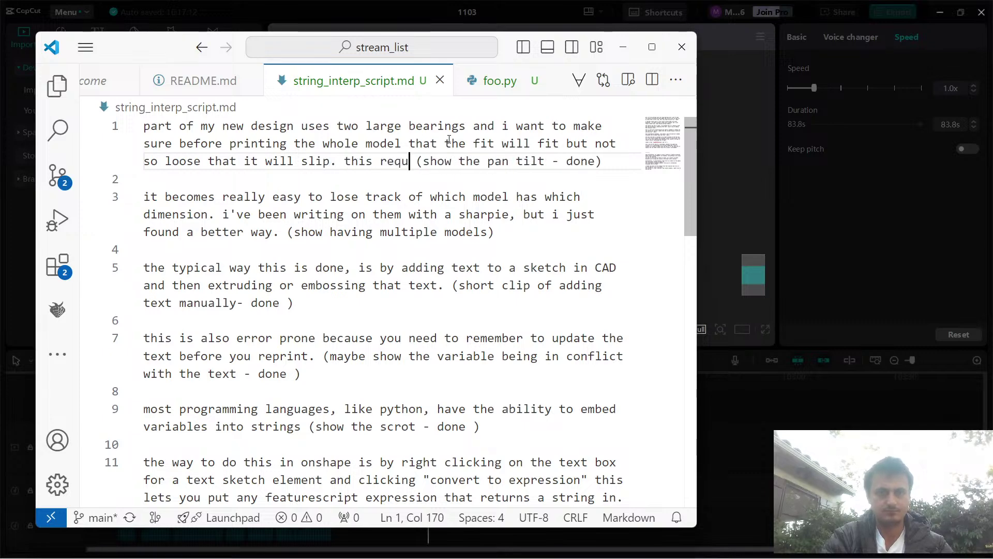
{"action": "type", "text": " tweai"}
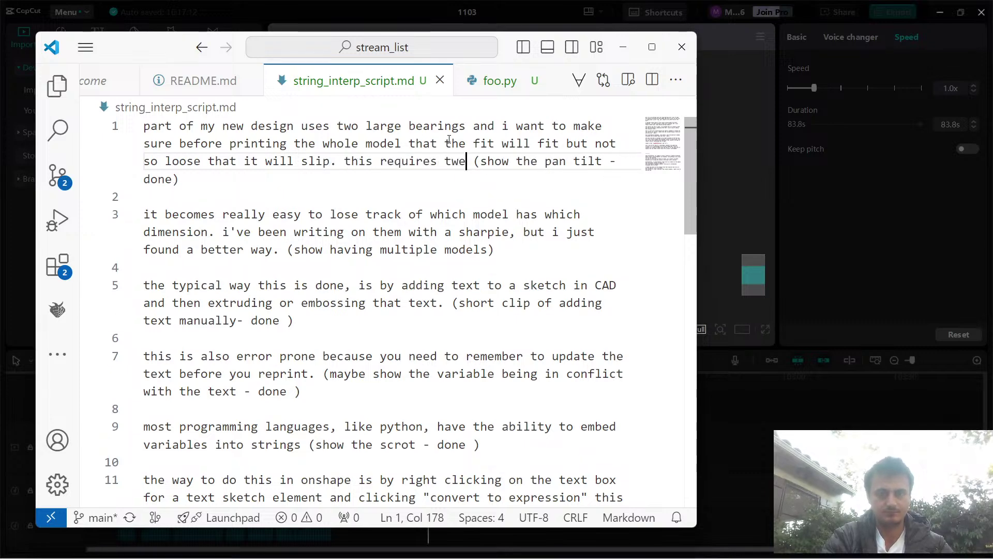
{"action": "key", "text": "BackSpace"}
{"action": "type", "text": "king the diamet"}
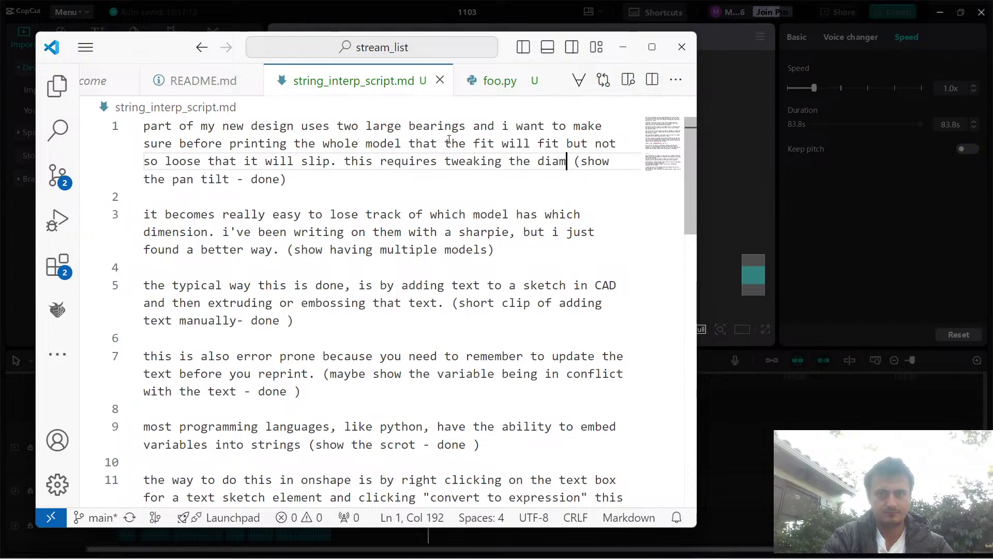
{"action": "type", "text": "er and reprin"}
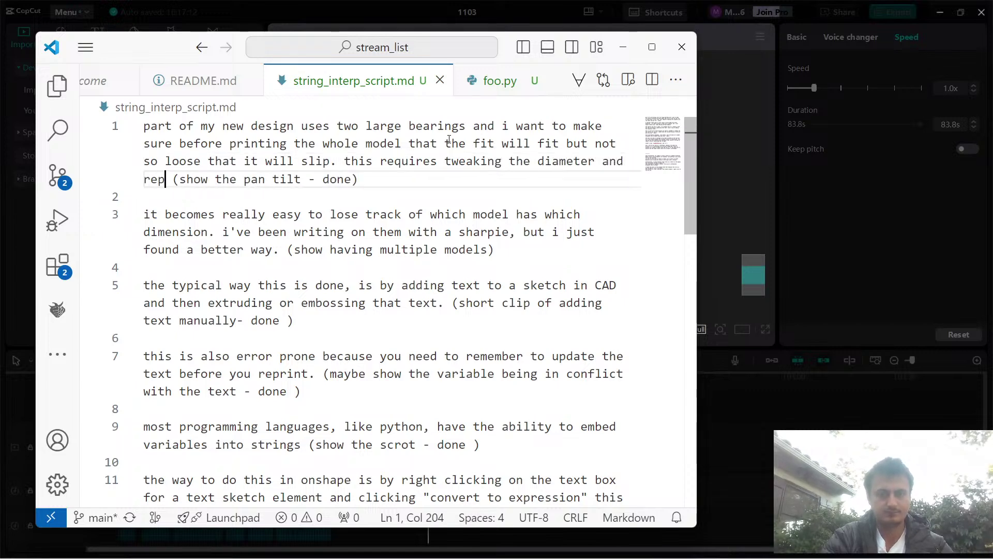
{"action": "type", "text": "ting repeas"}
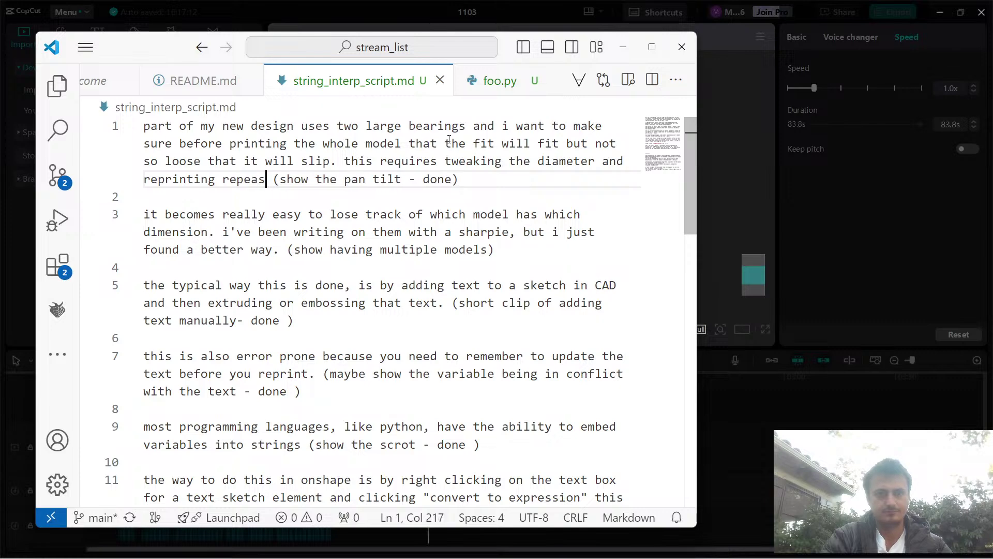
Complete the sentence about reprinting with "test parts repeatedly".
{"action": "key", "text": "BackSpace"}
{"action": "key", "text": "BackSpace"}
{"action": "key", "text": "BackSpace"}
{"action": "key", "text": "BackSpace"}
{"action": "key", "text": "BackSpace"}
{"action": "type", "text": "t"}
{"action": "key", "text": "BackSpace"}
{"action": "type", "text": "test parts repeatedly"}
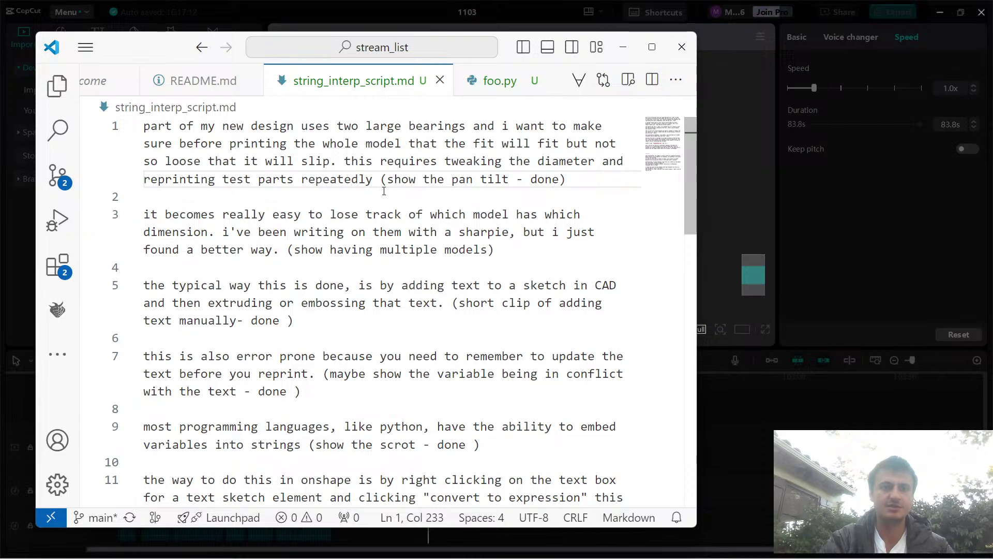
Remove the word "new" from the opening sentence.
{"action": "double_click", "coordinate": [236, 126]}
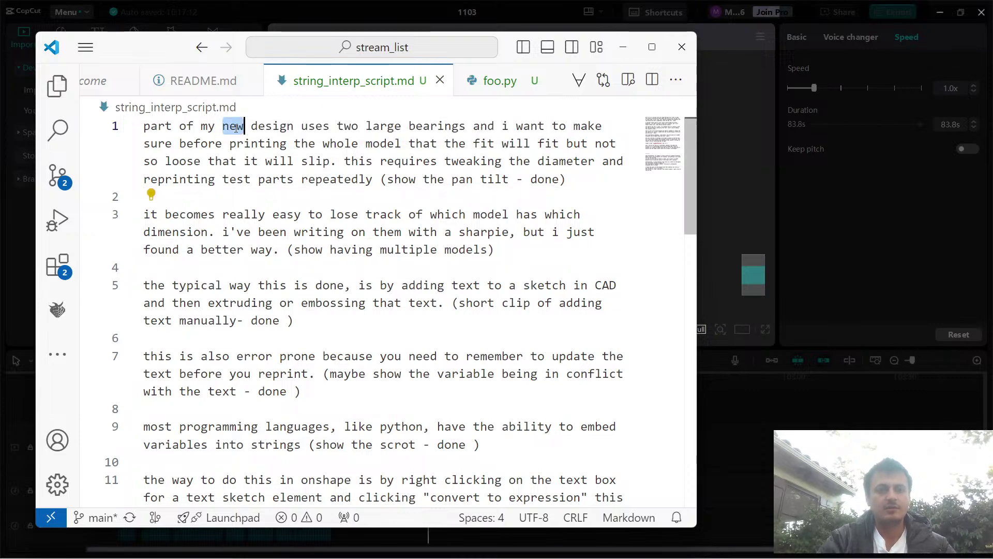
{"action": "key", "text": "BackSpace"}
{"action": "key", "text": "BackSpace"}
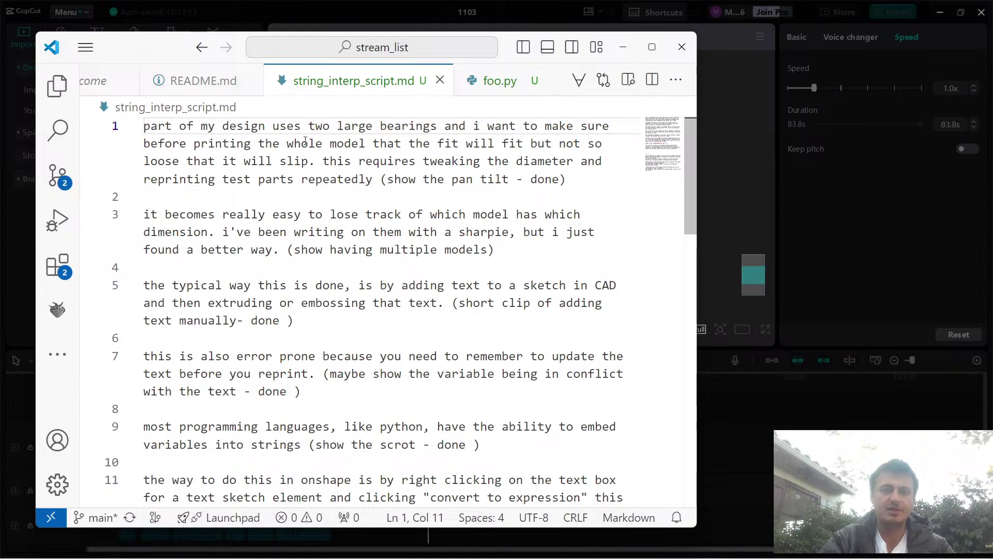
Insert "to allow the top plate to rotate." after "bearings" in place of "and", so "i want" starts its own sentence.
{"action": "left_click", "coordinate": [439, 126]}
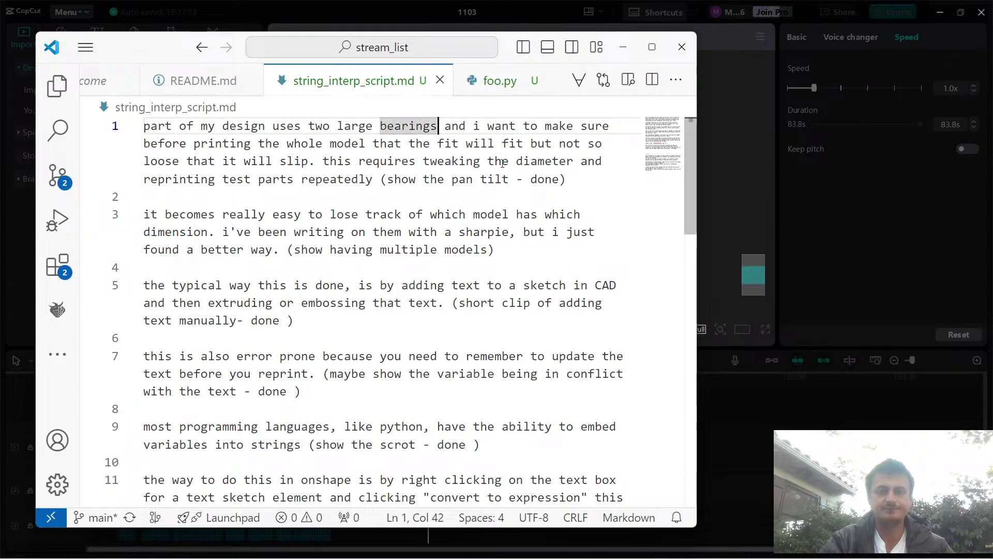
{"action": "type", "text": "to allow the "}
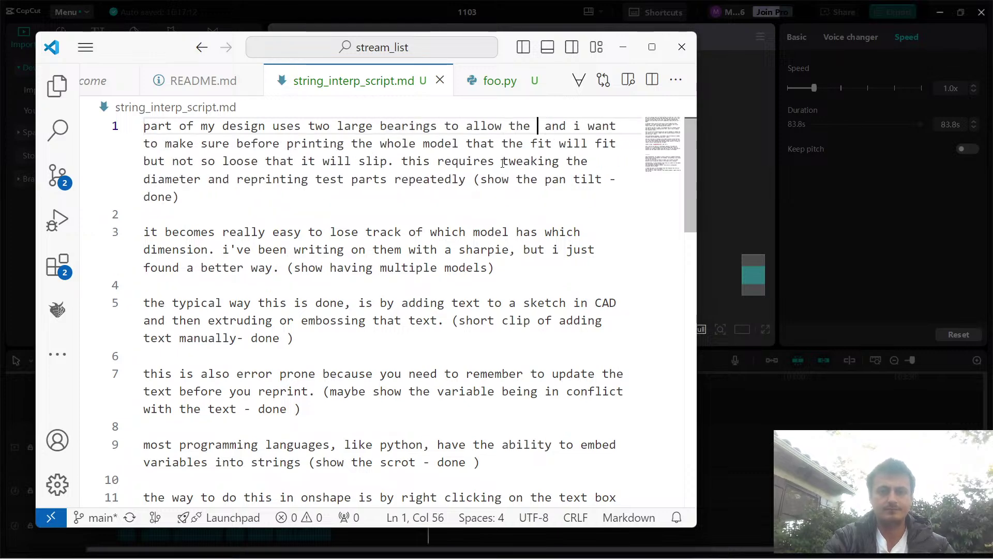
{"action": "type", "text": "top plate to rotate"}
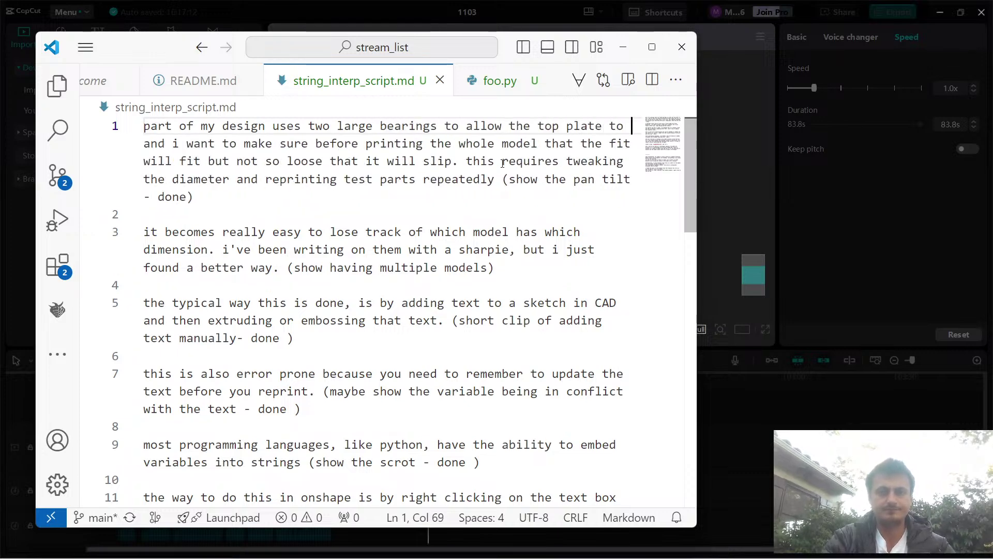
{"action": "key", "text": "Delete"}
{"action": "key", "text": "Delete"}
{"action": "key", "text": "Delete"}
{"action": "key", "text": "Delete"}
{"action": "type", "text": "."}
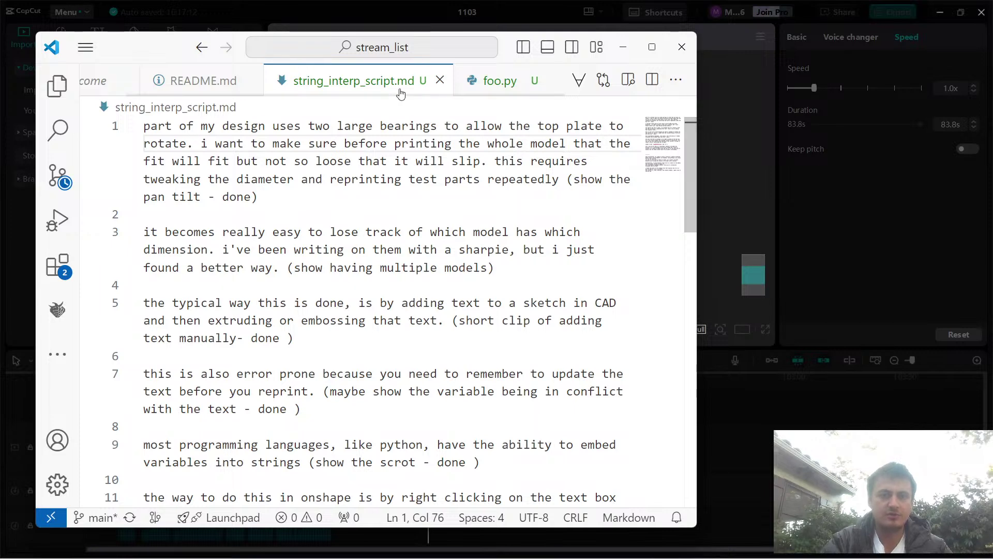
Put the word "new" back before "design" in the opening sentence.
{"action": "left_click", "coordinate": [223, 126]}
{"action": "type", "text": "new"}
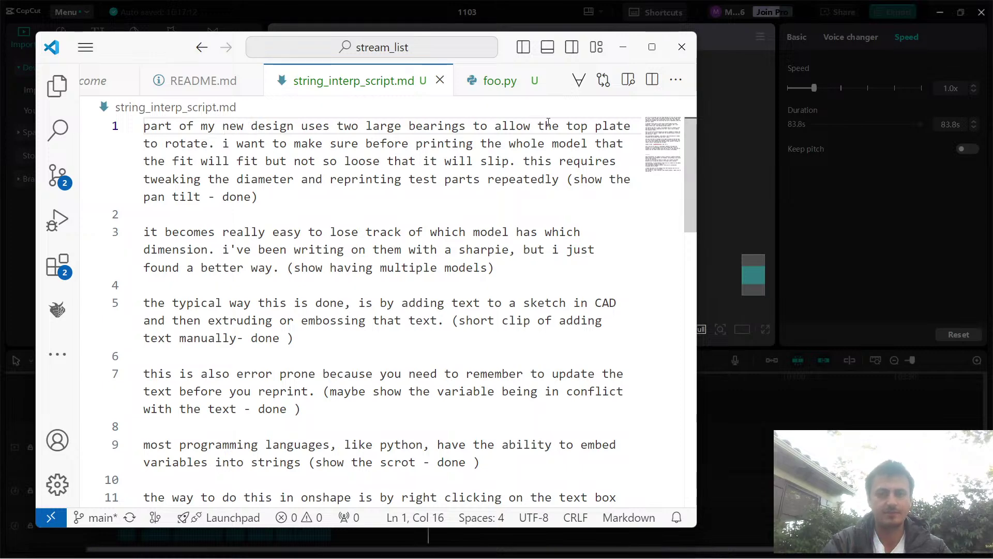
{"action": "left_click", "coordinate": [547, 143]}
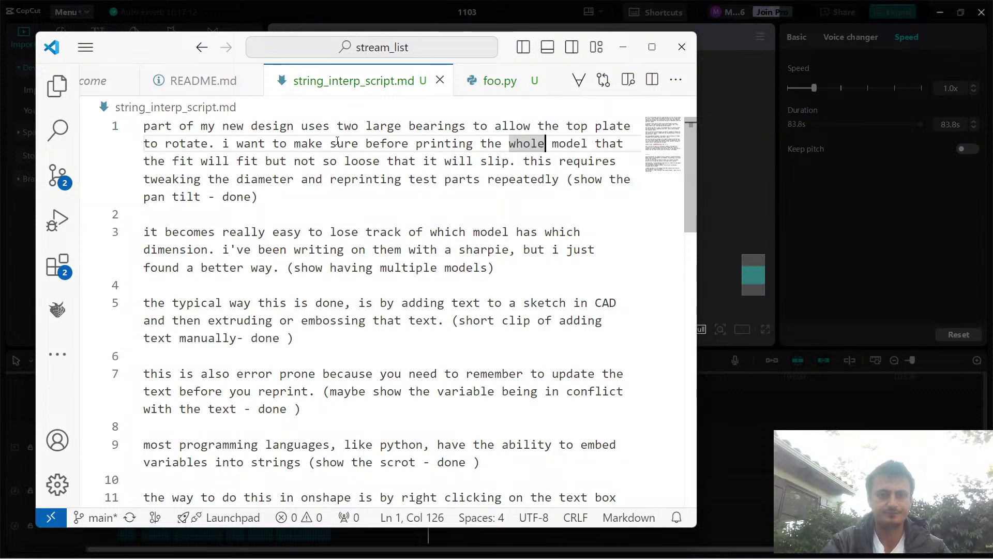
Reword the second sentence to begin "i want to be sure that before printing" and remove the extra "that" after "whole model".
{"action": "double_click", "coordinate": [301, 143]}
{"action": "type", "text": "be"}
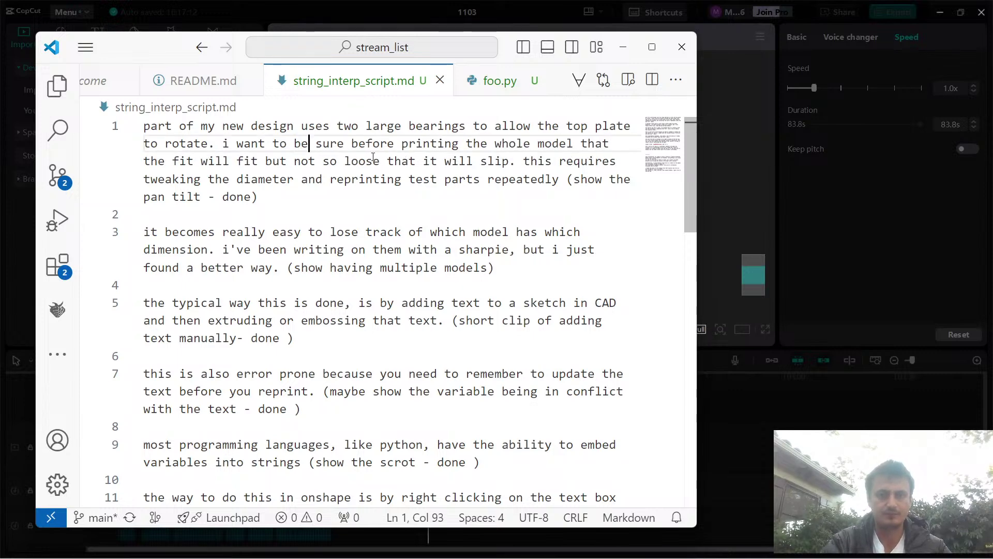
{"action": "left_click", "coordinate": [353, 144]}
{"action": "type", "text": "that"}
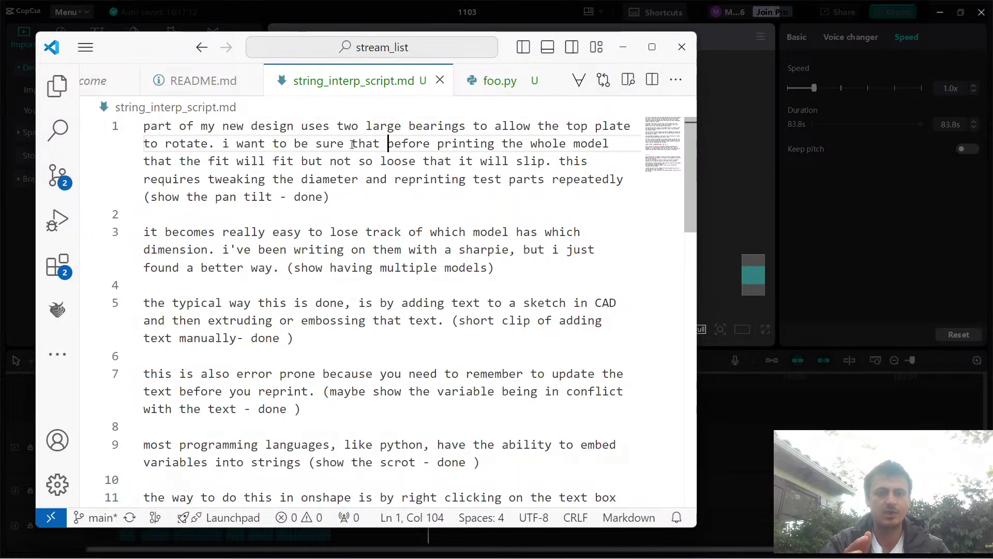
{"action": "double_click", "coordinate": [176, 160]}
{"action": "key", "text": "BackSpace"}
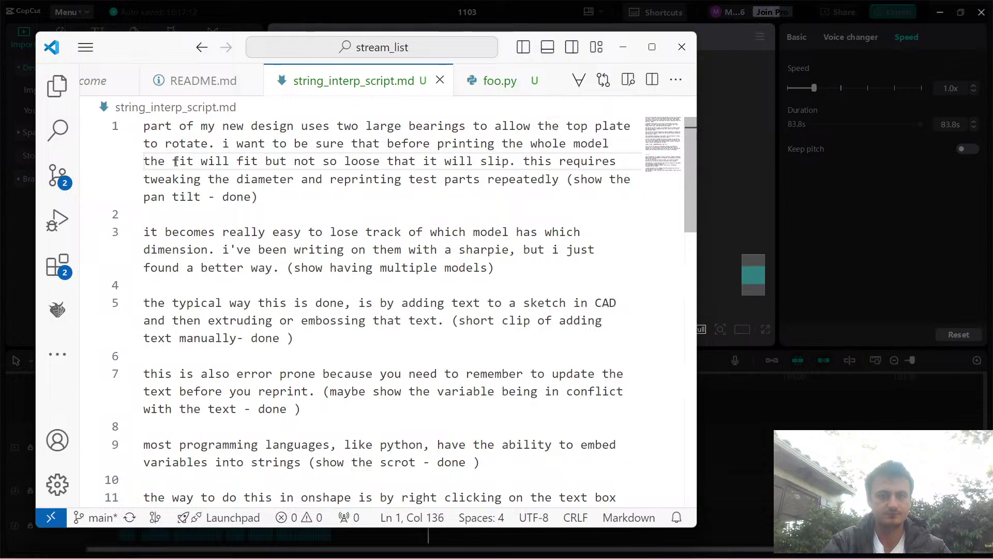
Reword "the fit will fit" in the second sentence as "the bearing will fit" and remove the surplus space after it.
{"action": "key", "text": "Right"}
{"action": "key", "text": "ctrl+Right"}
{"action": "key", "text": "ctrl+Right"}
{"action": "key", "text": "ctrl+Right"}
{"action": "key", "text": "ctrl+Right"}
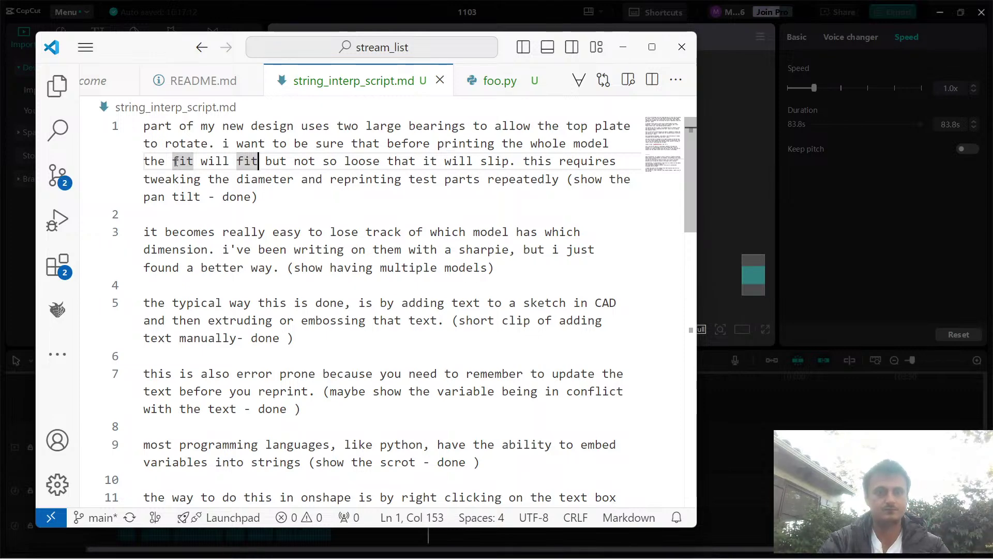
{"action": "key", "text": "ctrl+BackSpace"}
{"action": "key", "text": "ctrl+BackSpace"}
{"action": "key", "text": "ctrl+BackSpace"}
{"action": "type", "text": "bearing"}
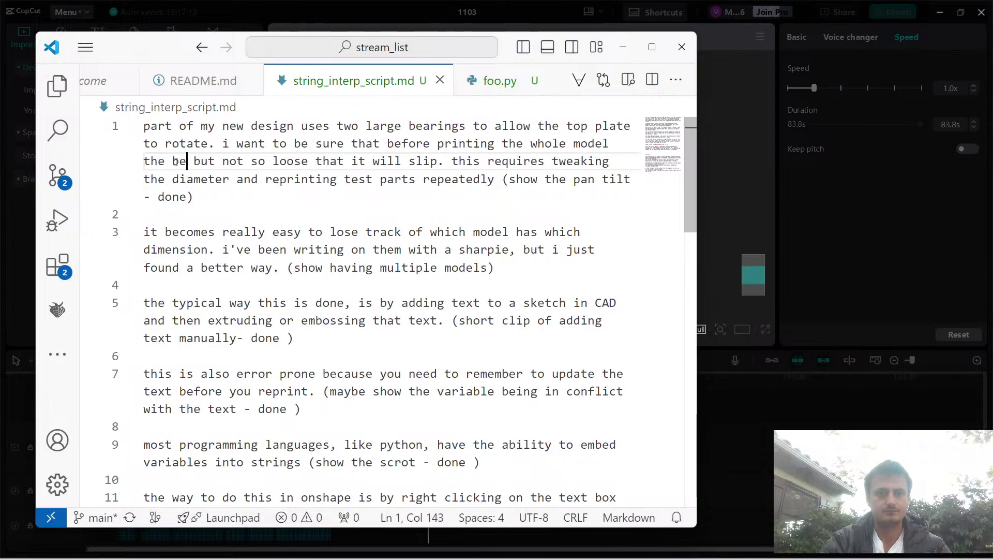
{"action": "type", "text": " will fit"}
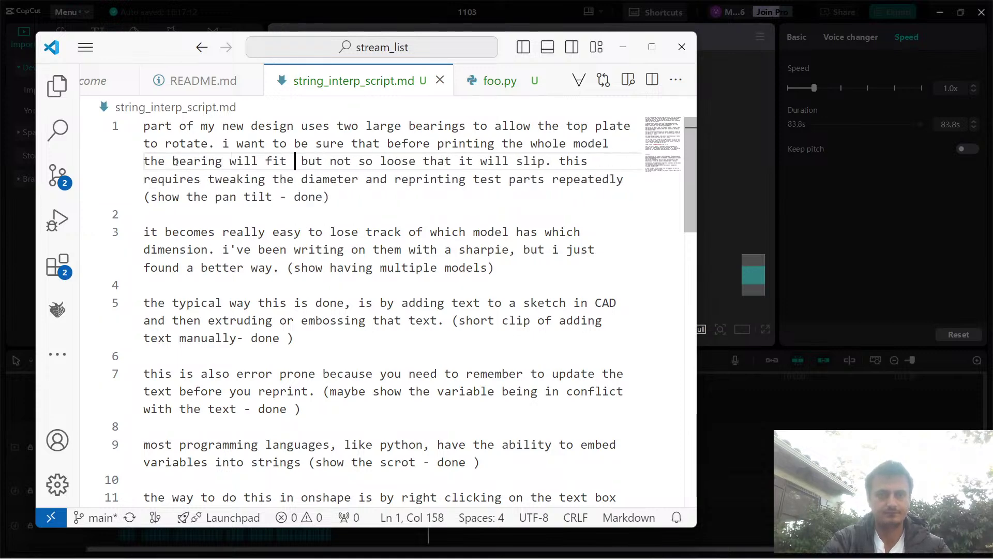
{"action": "key", "text": "ctrl+Right"}
{"action": "key", "text": "Left"}
{"action": "key", "text": "Left"}
{"action": "key", "text": "BackSpace"}
{"action": "key", "text": "BackSpace"}
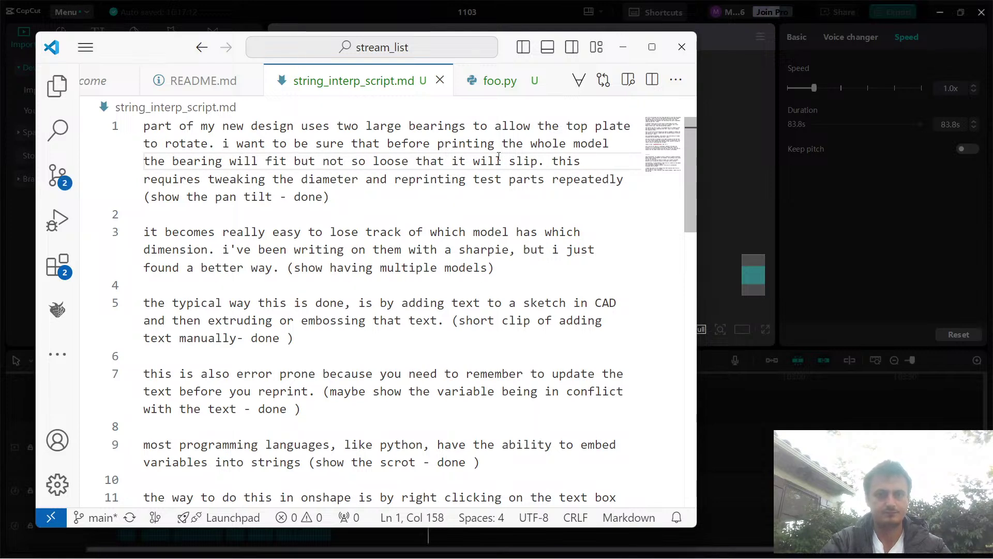
Add "or fall out" after "slip" at the end of the second sentence.
{"action": "left_click", "coordinate": [538, 162]}
{"action": "type", "text": "or "}
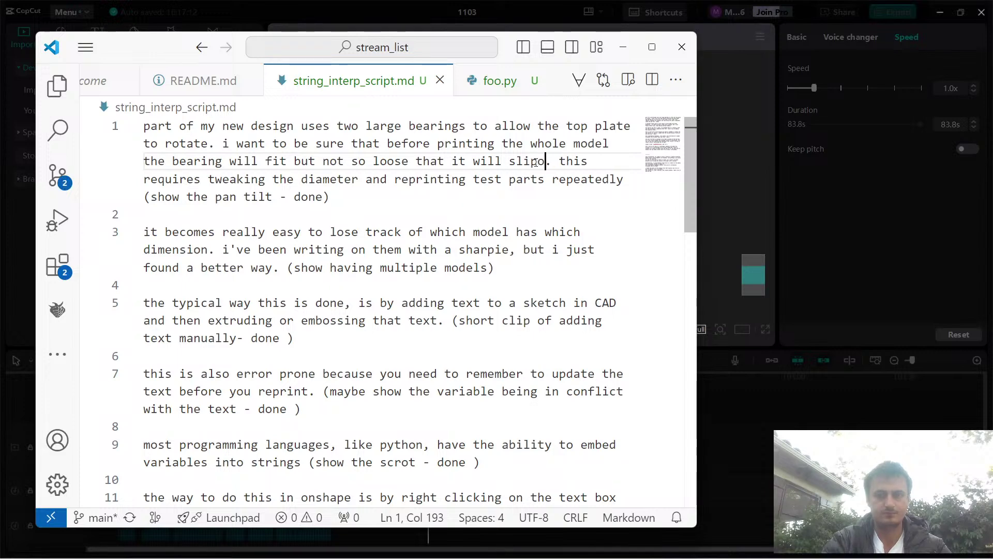
{"action": "type", "text": "fall out"}
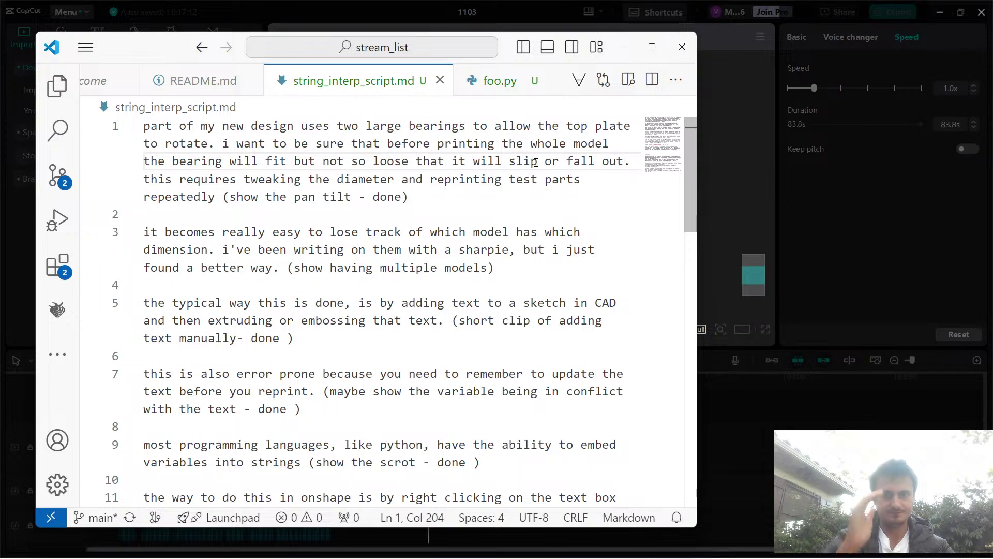
Move "before printing the whole model" to the end of the sentence, after "fall out", and remove the extra spaces it leaves.
{"action": "left_click_drag", "start_coordinate": [388, 146], "coordinate": [608, 144]}
{"action": "key", "text": "ctrl+c"}
{"action": "key", "text": "BackSpace"}
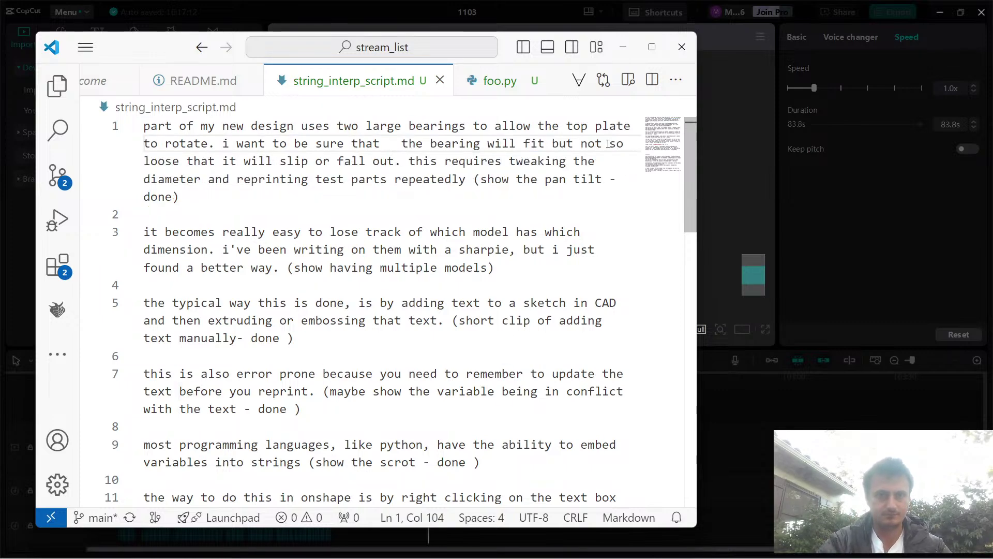
{"action": "key", "text": "BackSpace"}
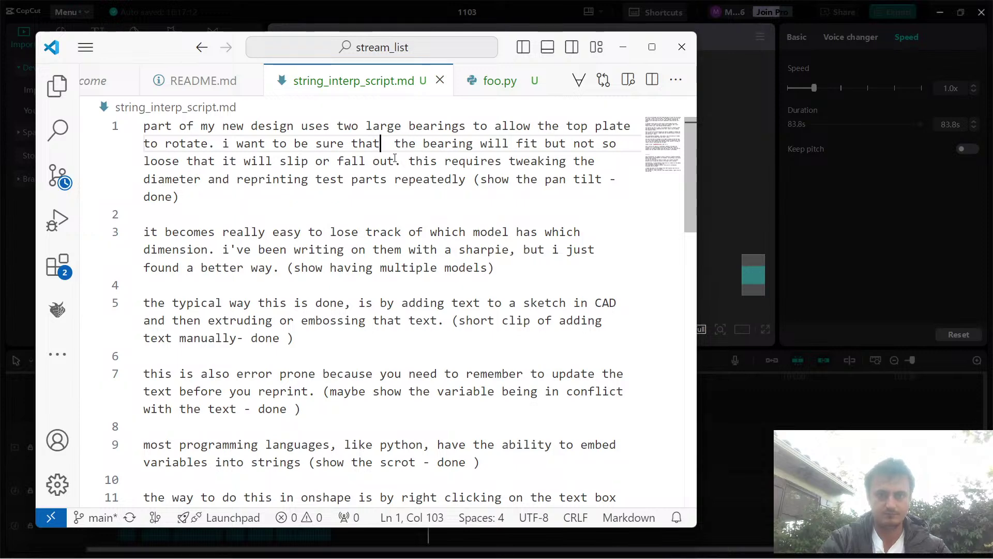
{"action": "left_click", "coordinate": [397, 160]}
{"action": "key", "text": "ctrl+v"}
{"action": "left_click", "coordinate": [391, 145]}
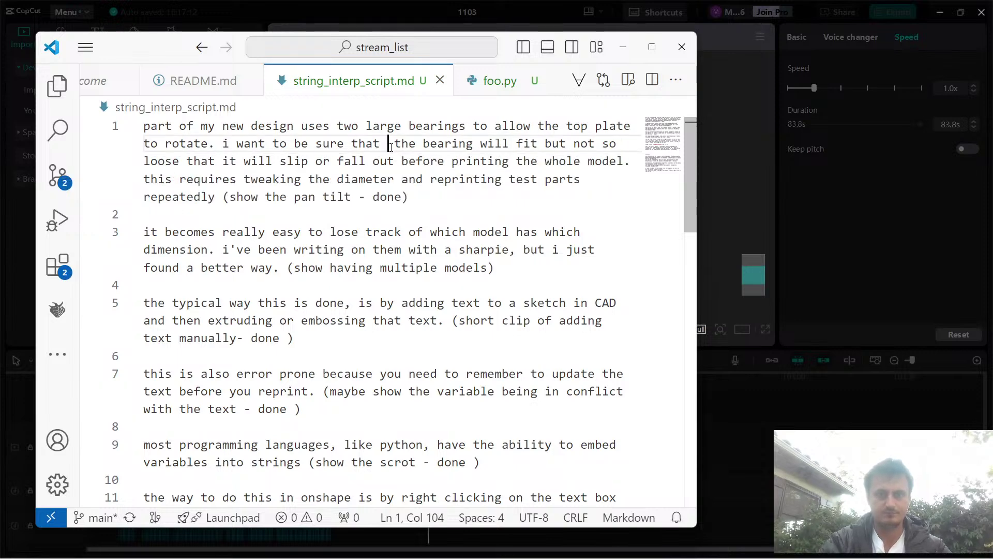
{"action": "key", "text": "BackSpace"}
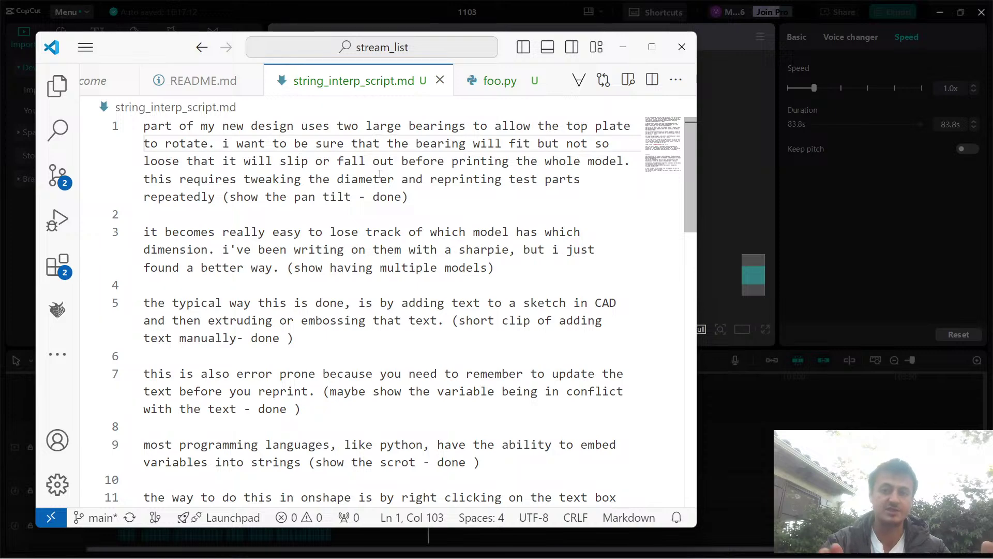
Replace "whole" with "entire" in "before printing the whole model".
{"action": "double_click", "coordinate": [576, 161]}
{"action": "type", "text": "entire"}
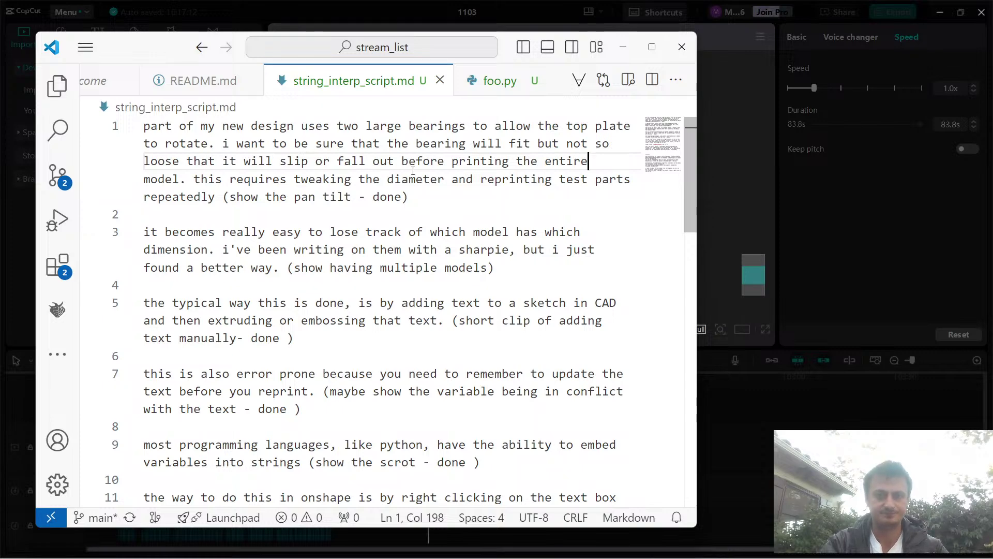
{"action": "left_click", "coordinate": [197, 173]}
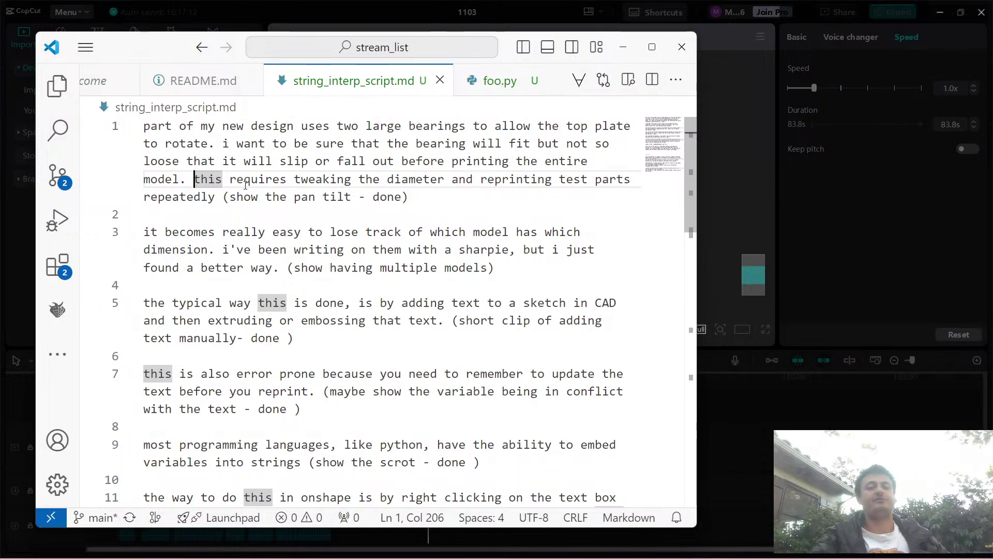
Switch to CapCut's Voiceover window and start recording a take at 00:01:23:23.
{"action": "key", "text": "alt+Tab"}
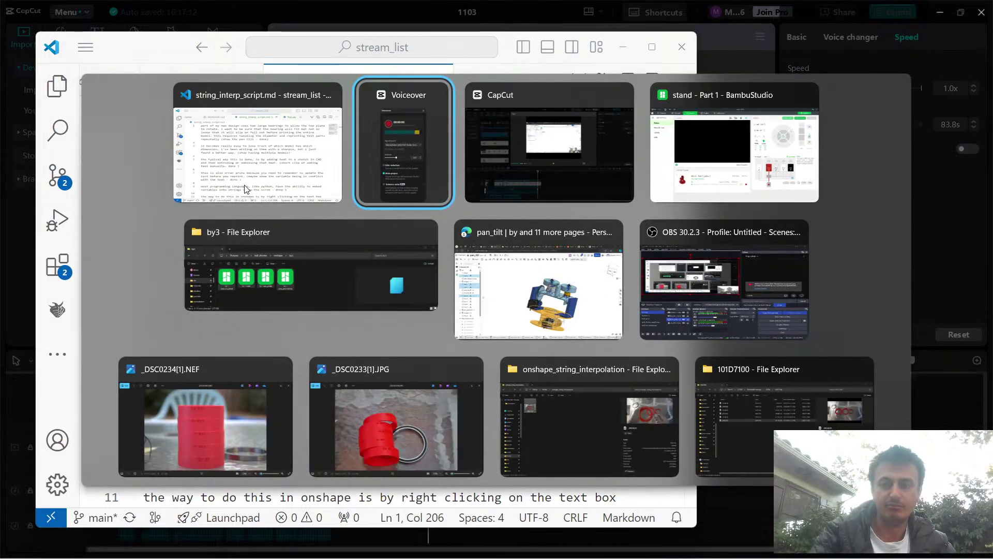
{"action": "key", "text": "alt+Tab"}
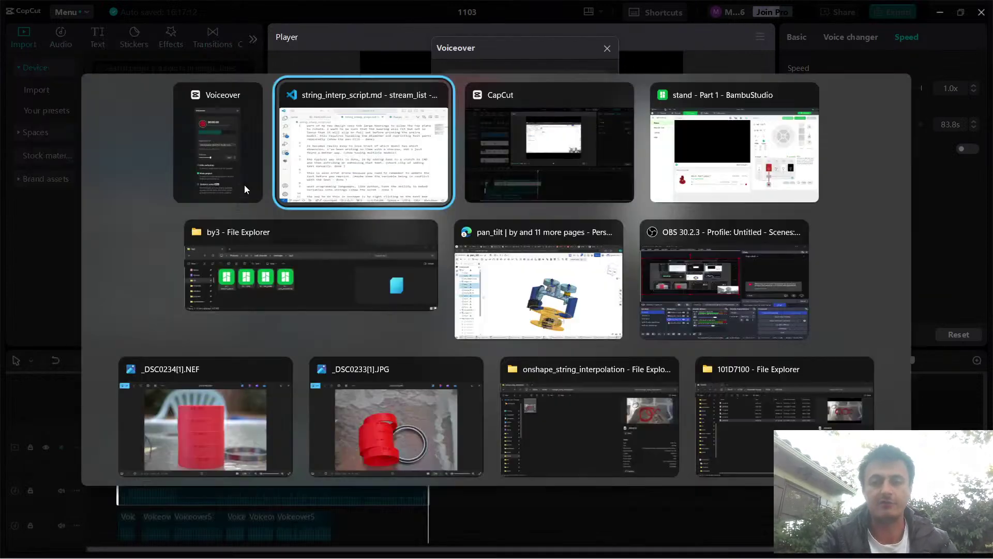
{"action": "key", "text": "alt"}
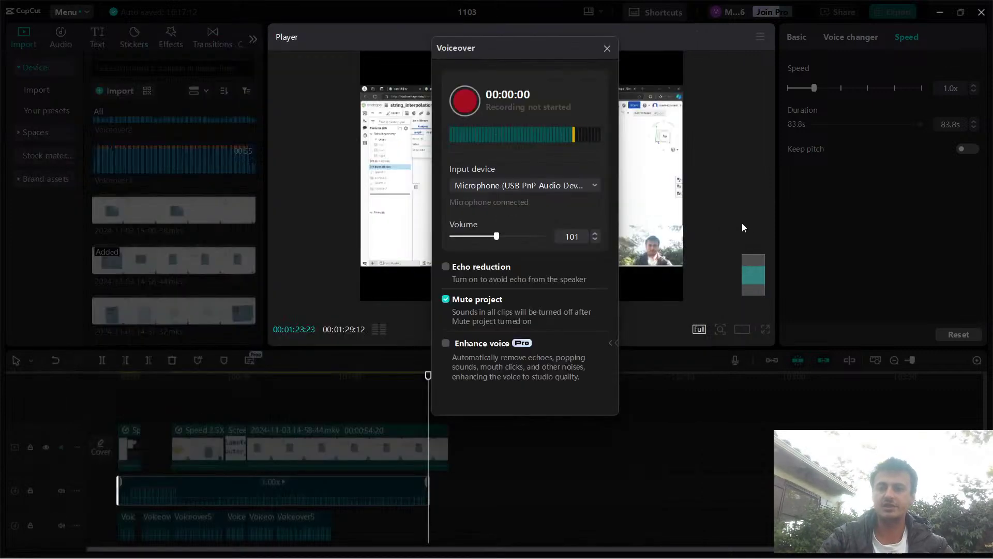
{"action": "left_click", "coordinate": [742, 223]}
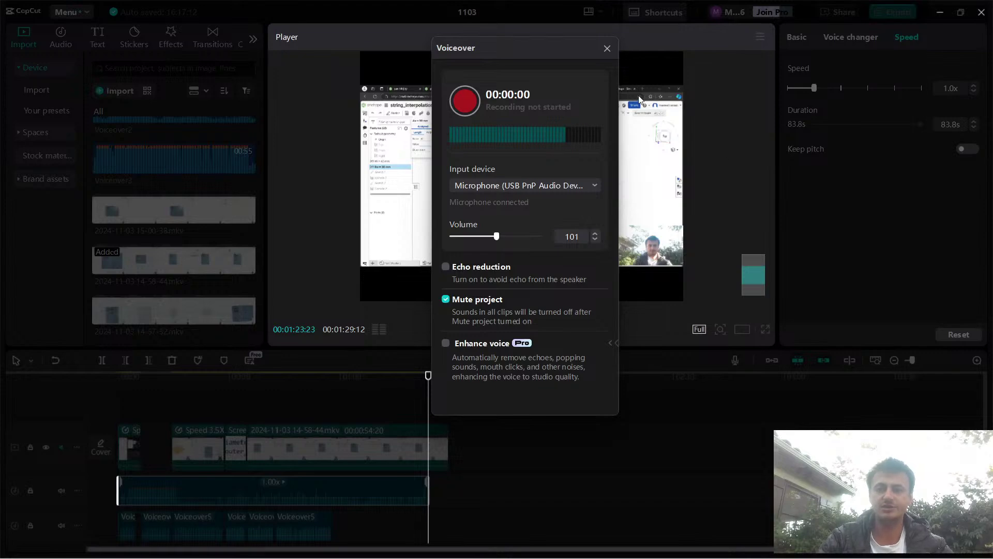
{"action": "left_click", "coordinate": [464, 104]}
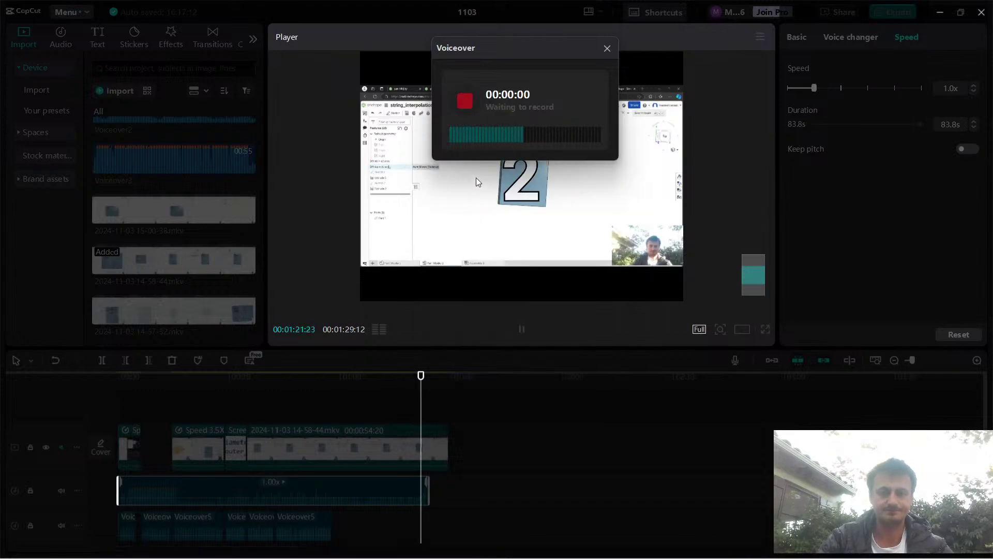
Follow the script in VS Code down to its closing paragraph while recording, stop the take in CapCut and close the Voiceover window.
{"action": "key", "text": "alt+Tab"}
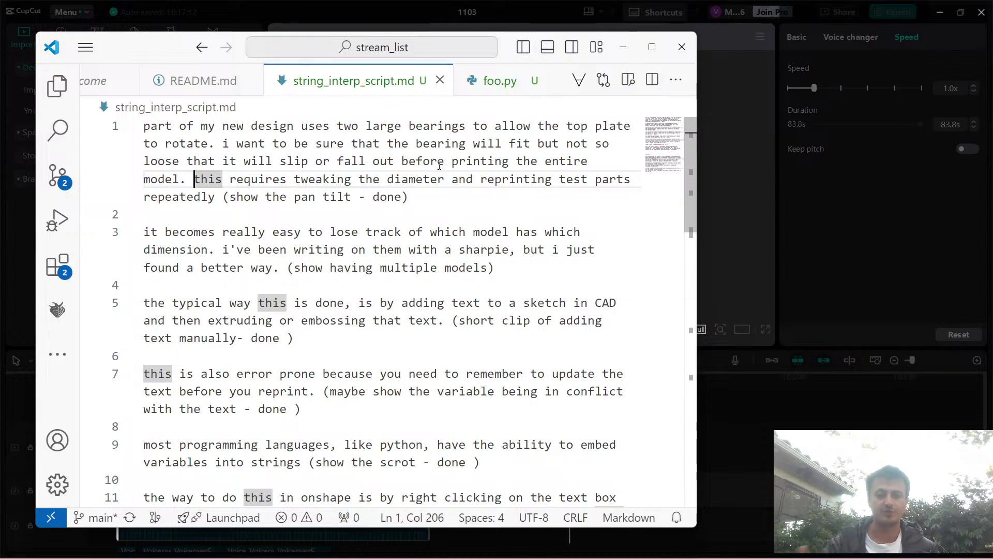
{"action": "scroll", "coordinate": [388, 359], "scroll_direction": "down", "scroll_amount": 3}
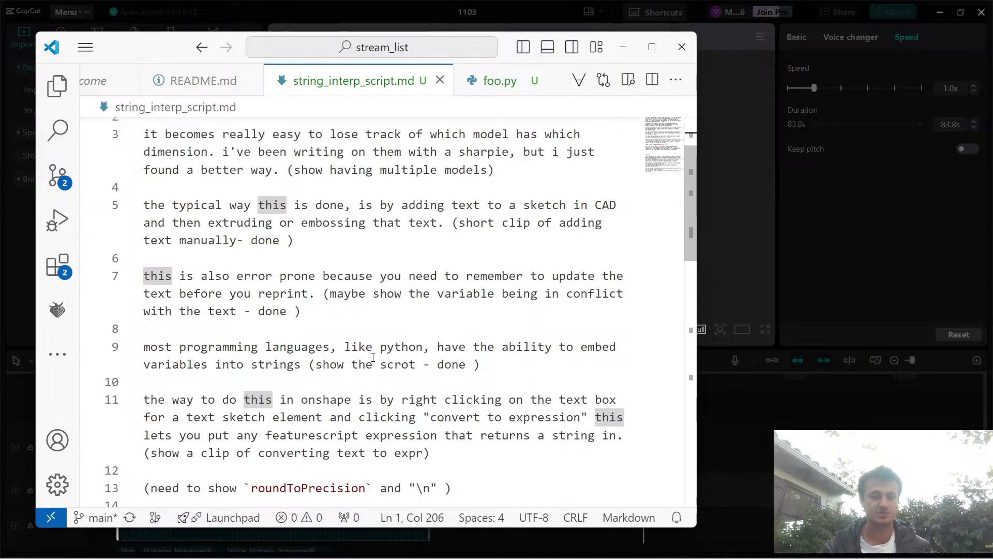
{"action": "scroll", "coordinate": [370, 365], "scroll_direction": "down", "scroll_amount": 2}
{"action": "scroll", "coordinate": [361, 370], "scroll_direction": "down", "scroll_amount": 1}
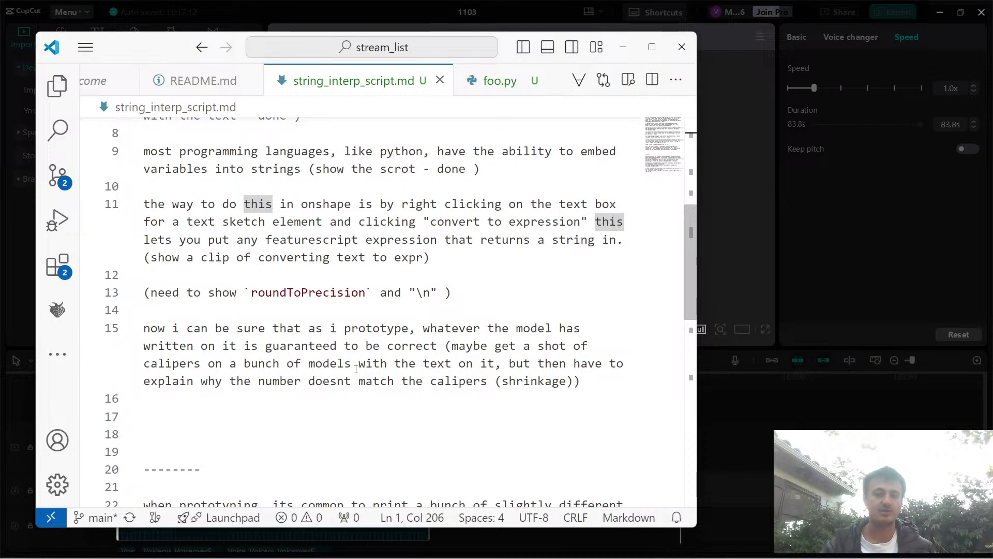
{"action": "key", "text": "alt+Tab"}
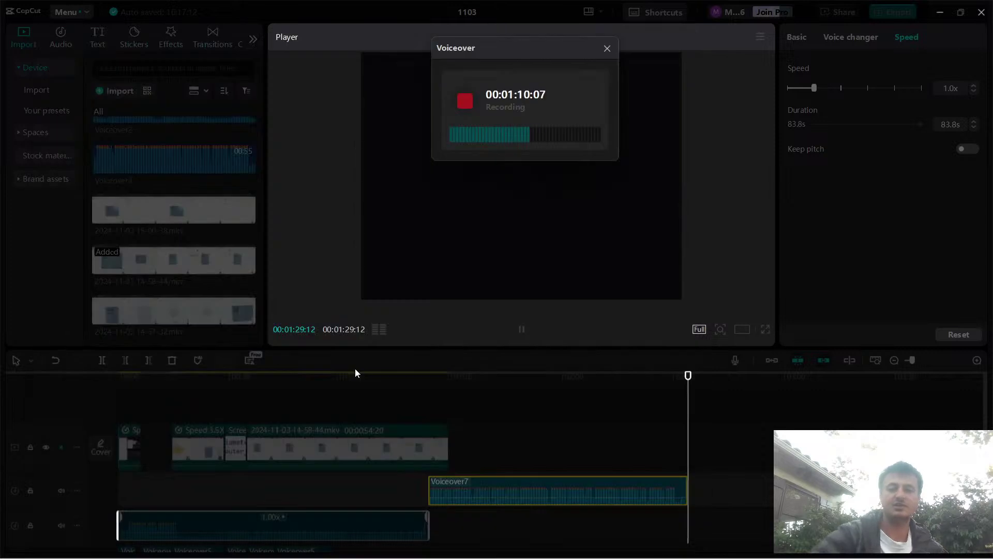
{"action": "left_click", "coordinate": [465, 101]}
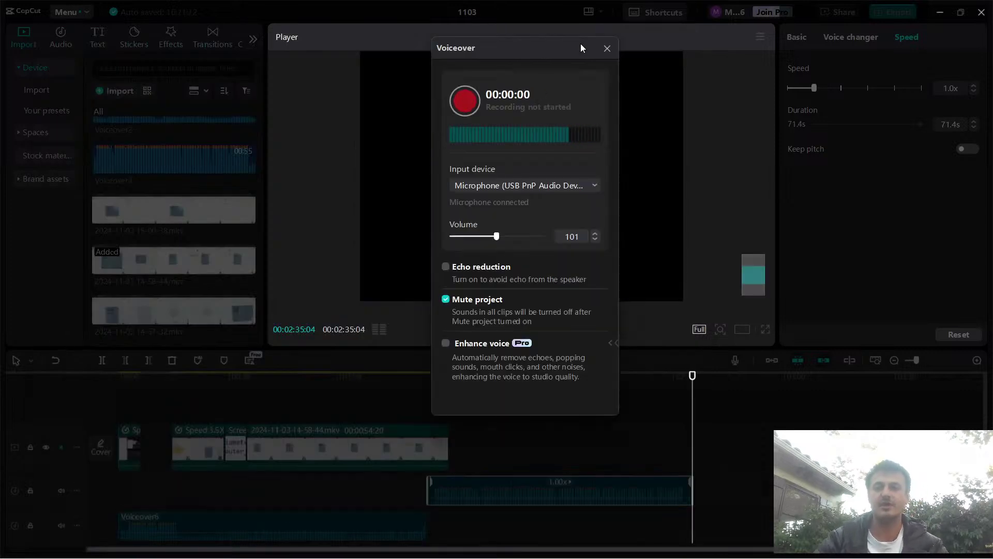
{"action": "left_click", "coordinate": [607, 48]}
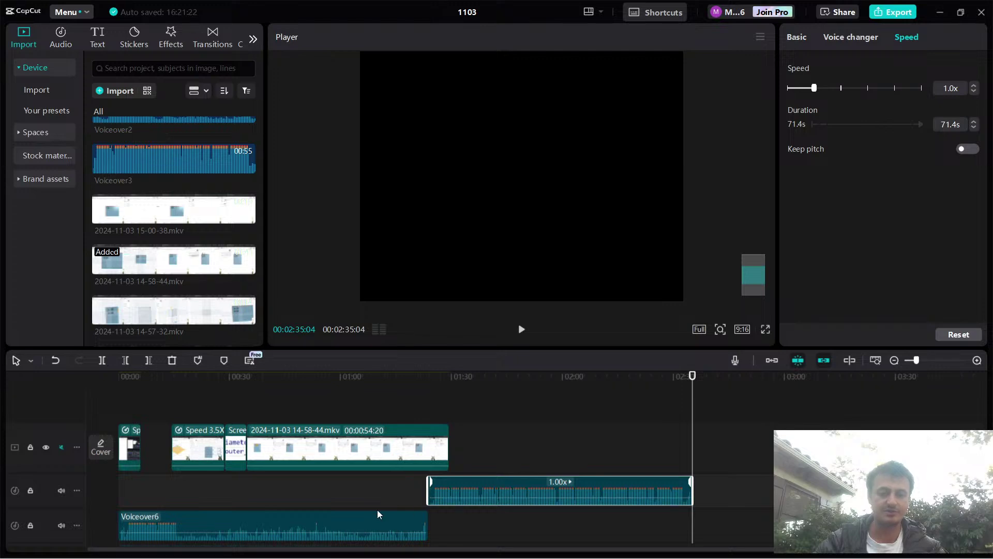
Return the playhead to 00:00:00:00 and start recording another voiceover take.
{"action": "scroll", "coordinate": [377, 514], "scroll_direction": "down", "scroll_amount": 2}
{"action": "left_click_drag", "start_coordinate": [250, 376], "coordinate": [118, 376]}
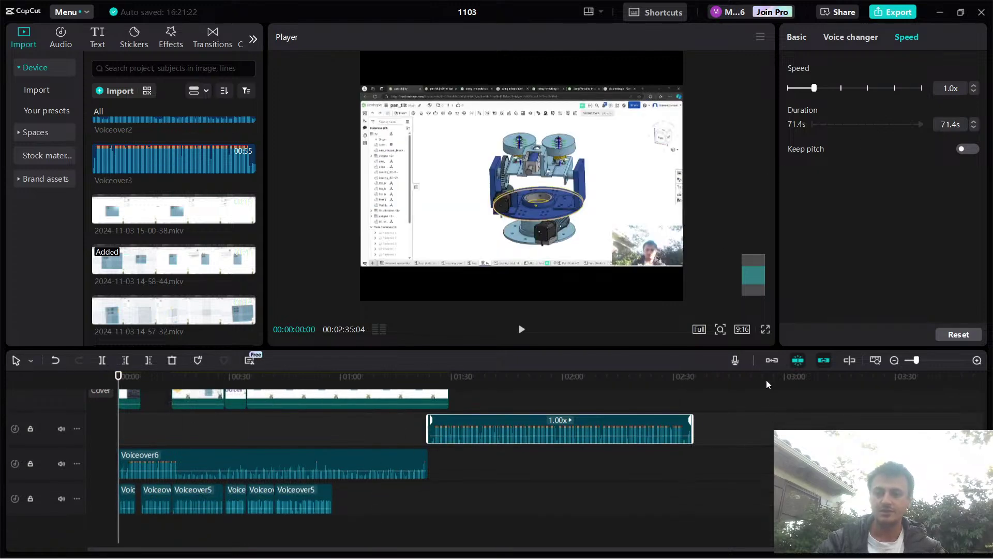
{"action": "left_click", "coordinate": [734, 362]}
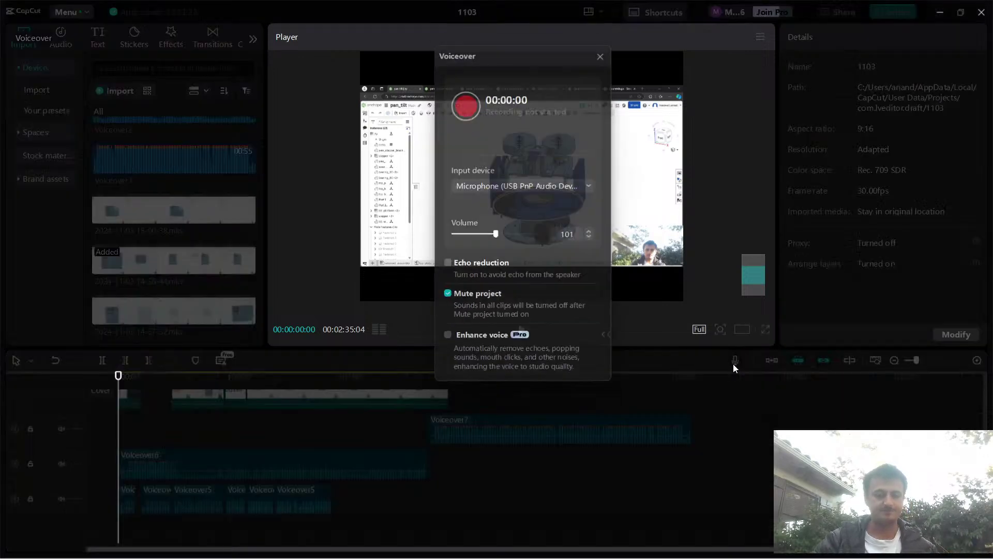
{"action": "left_click", "coordinate": [464, 103]}
Follow the script in VS Code from the first paragraph to the closing one, stop the CapCut recording and close the Voiceover window.
{"action": "key", "text": "alt+Tab"}
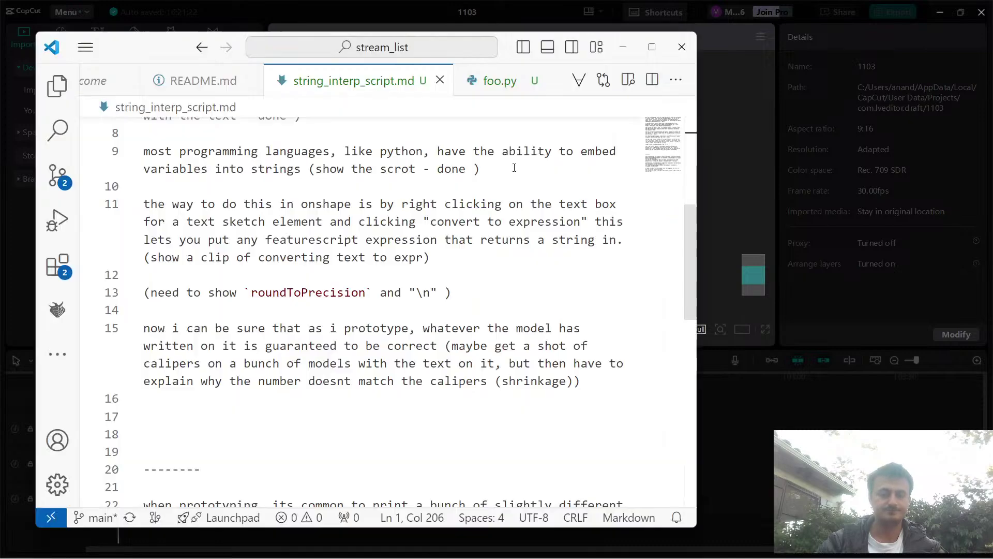
{"action": "scroll", "coordinate": [431, 289], "scroll_direction": "up", "scroll_amount": 6}
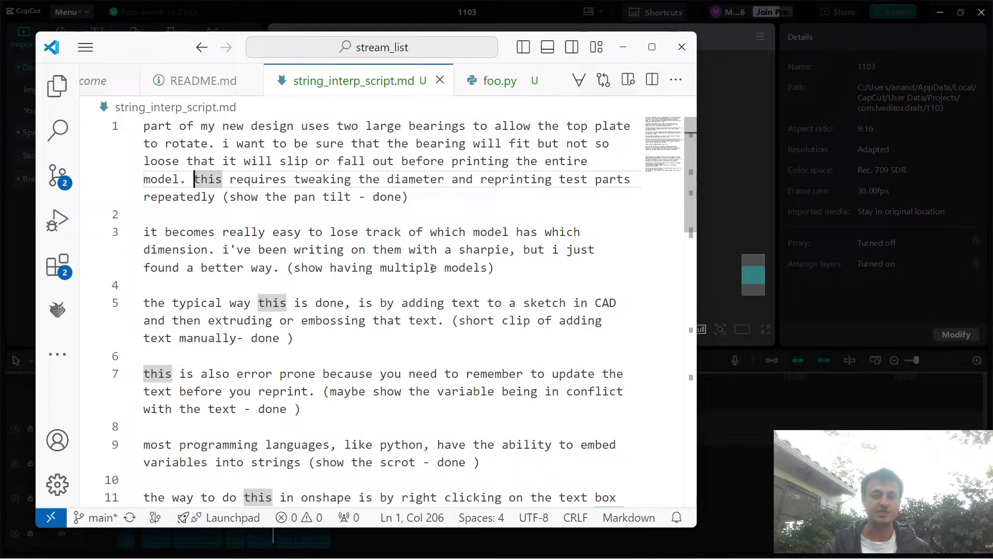
{"action": "scroll", "coordinate": [414, 321], "scroll_direction": "down", "scroll_amount": 3}
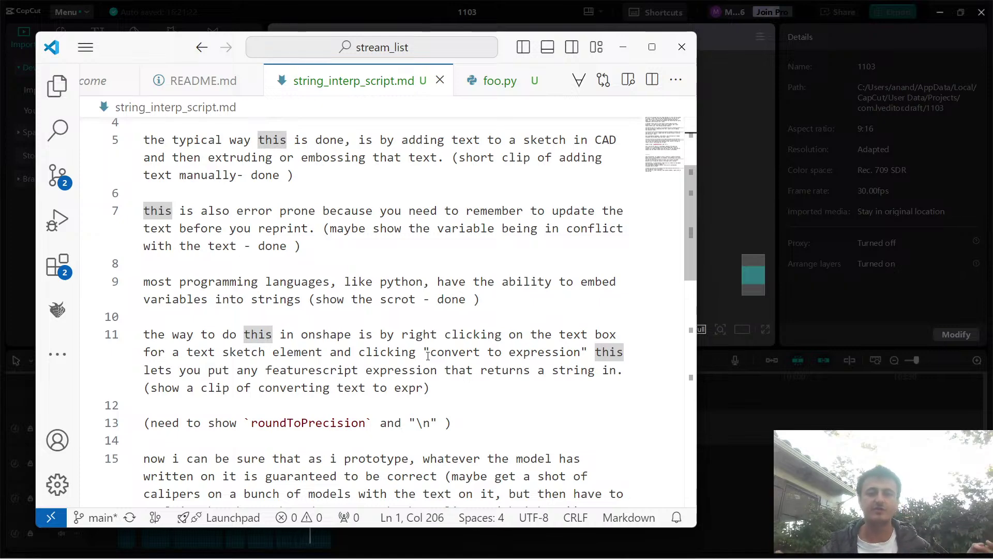
{"action": "scroll", "coordinate": [427, 355], "scroll_direction": "down", "scroll_amount": 2}
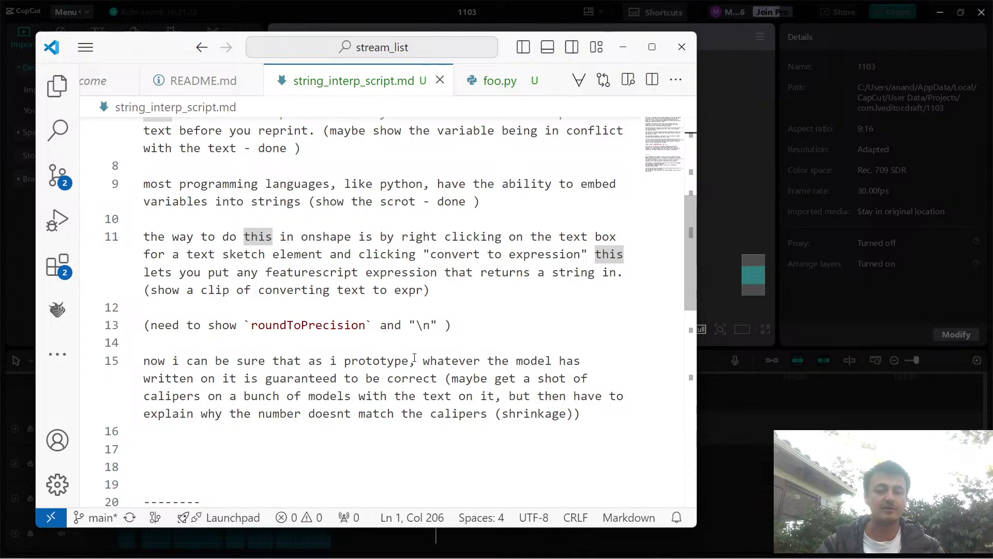
{"action": "key", "text": "alt+Tab"}
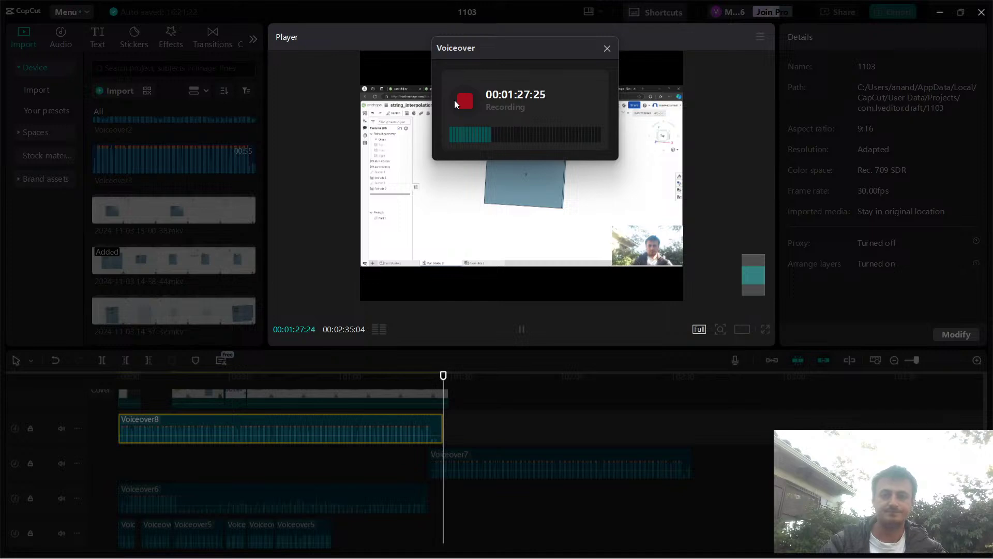
{"action": "left_click", "coordinate": [461, 104]}
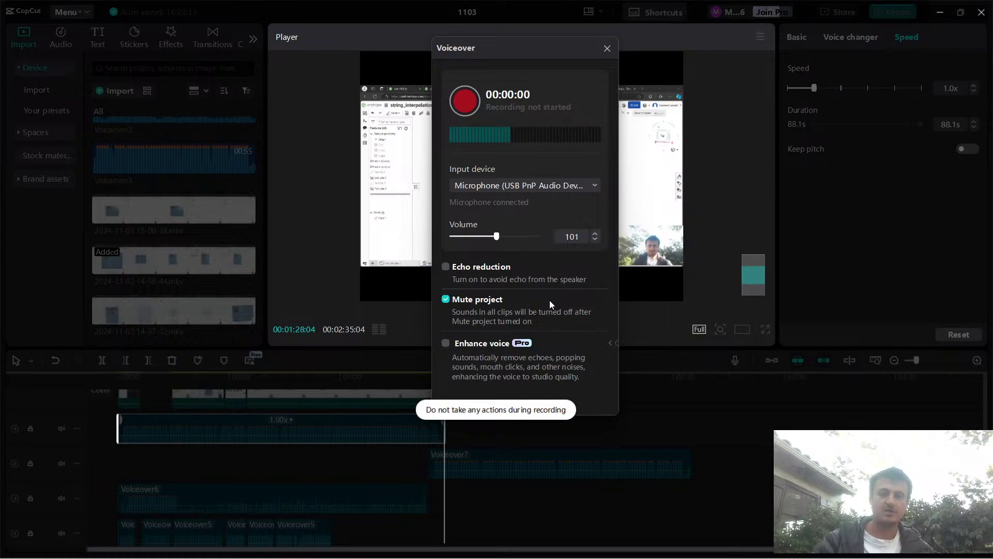
{"action": "left_click", "coordinate": [608, 48]}
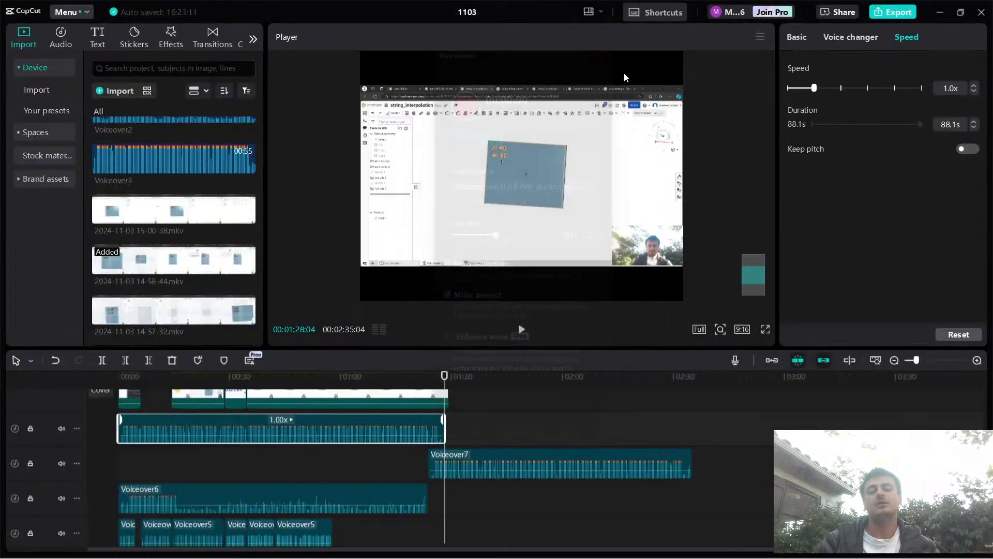
Mute the audio tracks holding the Voiceover6 and Voiceover5 clips.
{"action": "scroll", "coordinate": [184, 468], "scroll_direction": "down", "scroll_amount": 1}
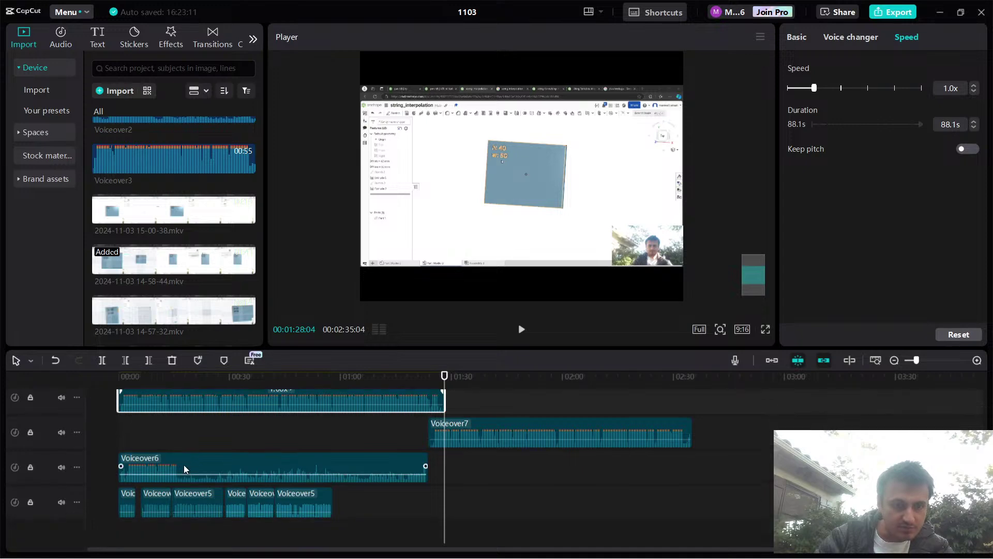
{"action": "left_click", "coordinate": [184, 470]}
{"action": "left_click", "coordinate": [61, 467]}
{"action": "left_click", "coordinate": [61, 502]}
Play the timeline from the beginning and delete the Voiceover6 clip.
{"action": "scroll", "coordinate": [168, 405], "scroll_direction": "up", "scroll_amount": 2}
{"action": "left_click_drag", "start_coordinate": [133, 379], "coordinate": [54, 378]}
{"action": "key", "text": "space"}
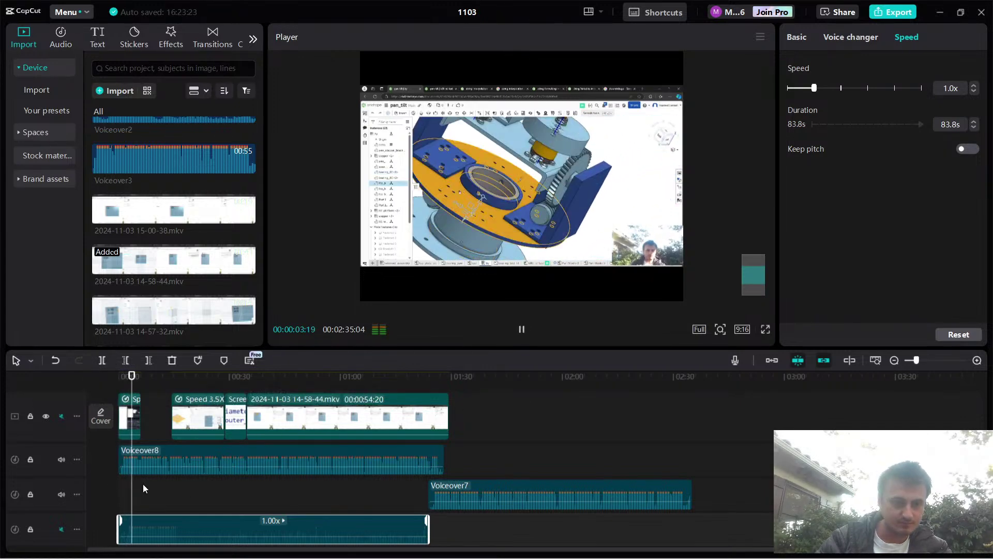
{"action": "key", "text": "Delete"}
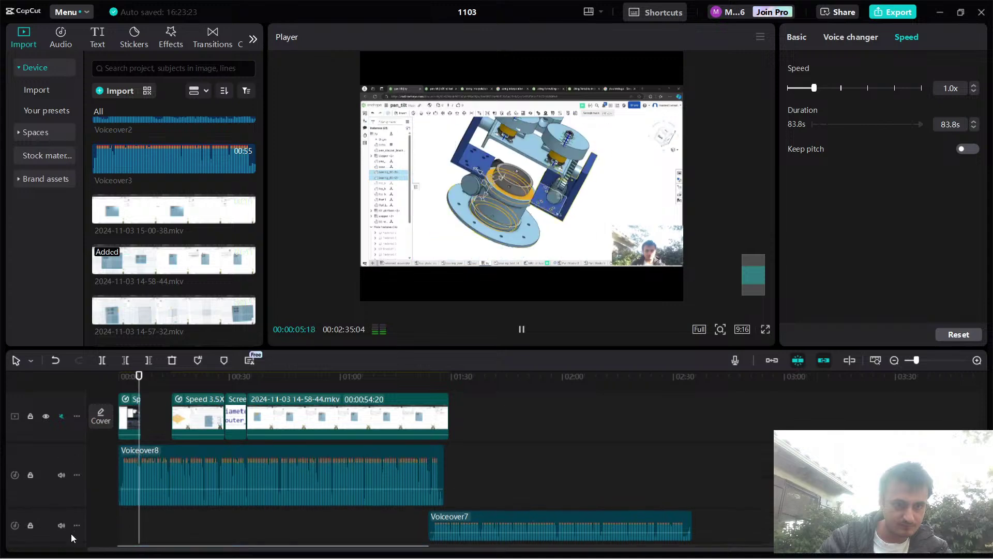
Pause the playback, select the Voiceover8 clip on the timeline and set its volume to -4.0 dB.
{"action": "scroll", "coordinate": [140, 487], "scroll_direction": "up", "scroll_amount": 1}
{"action": "scroll", "coordinate": [144, 485], "scroll_direction": "up", "scroll_amount": 2}
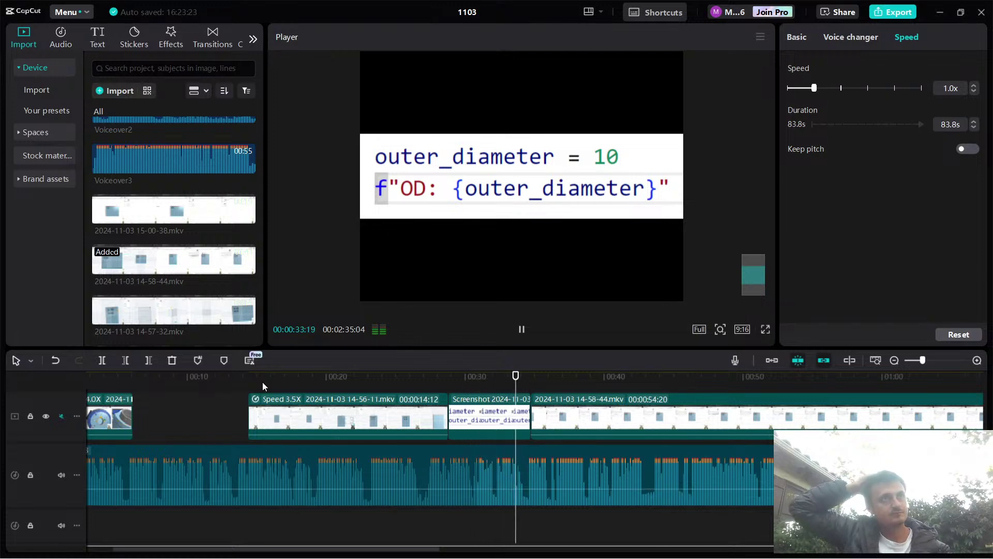
{"action": "key", "text": "space"}
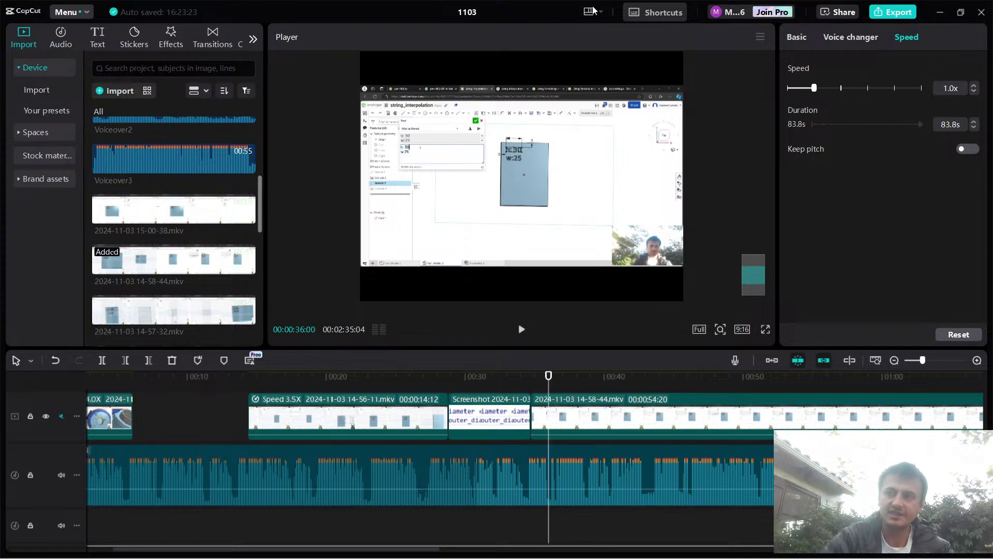
{"action": "left_click", "coordinate": [797, 37]}
{"action": "left_click_drag", "start_coordinate": [869, 103], "coordinate": [856, 105]}
{"action": "left_click_drag", "start_coordinate": [218, 376], "coordinate": [124, 383]}
{"action": "left_click", "coordinate": [266, 453]}
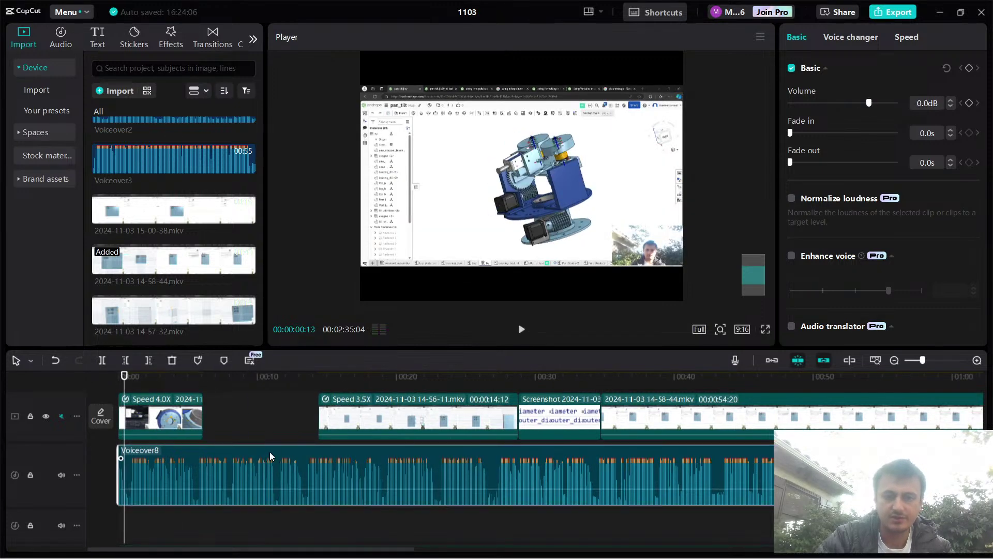
{"action": "left_click_drag", "start_coordinate": [867, 106], "coordinate": [863, 104]}
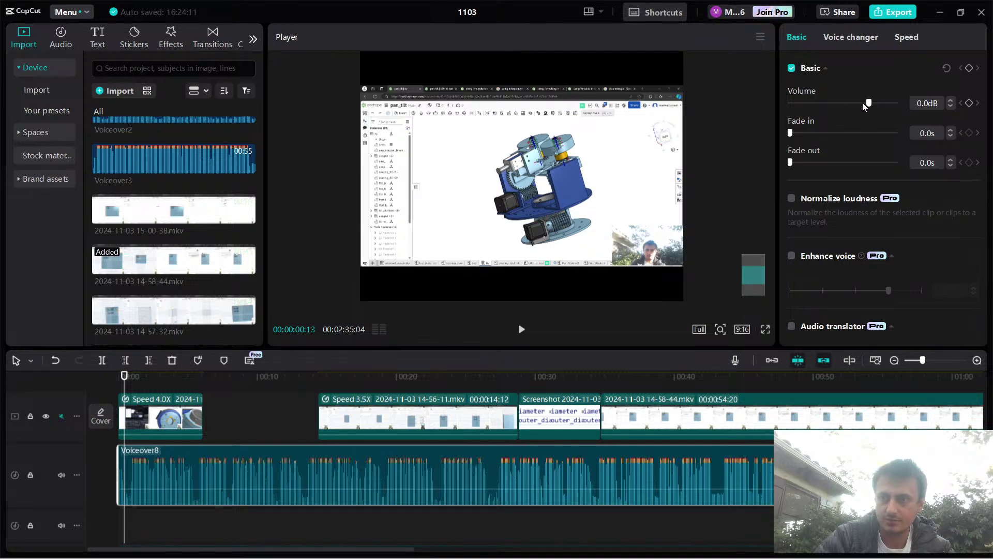
Play the Voiceover8 clip from the beginning of the timeline and stop the playback after about ten seconds.
{"action": "key", "text": "space"}
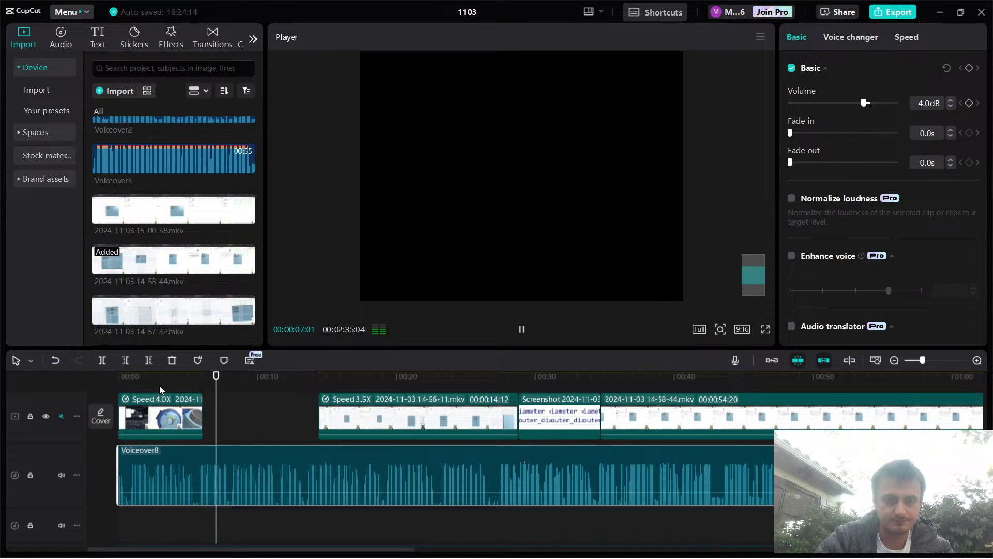
{"action": "left_click", "coordinate": [110, 379]}
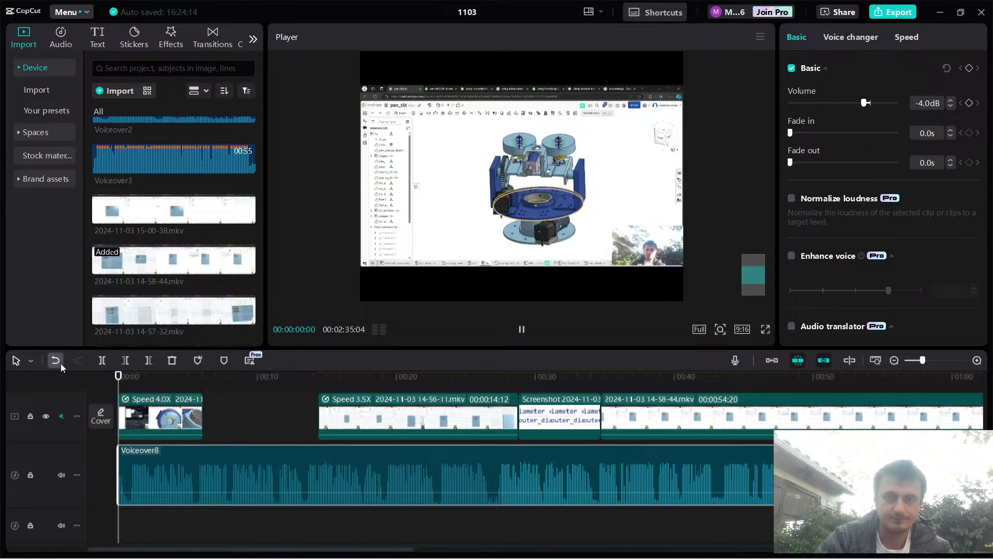
{"action": "key", "text": "space"}
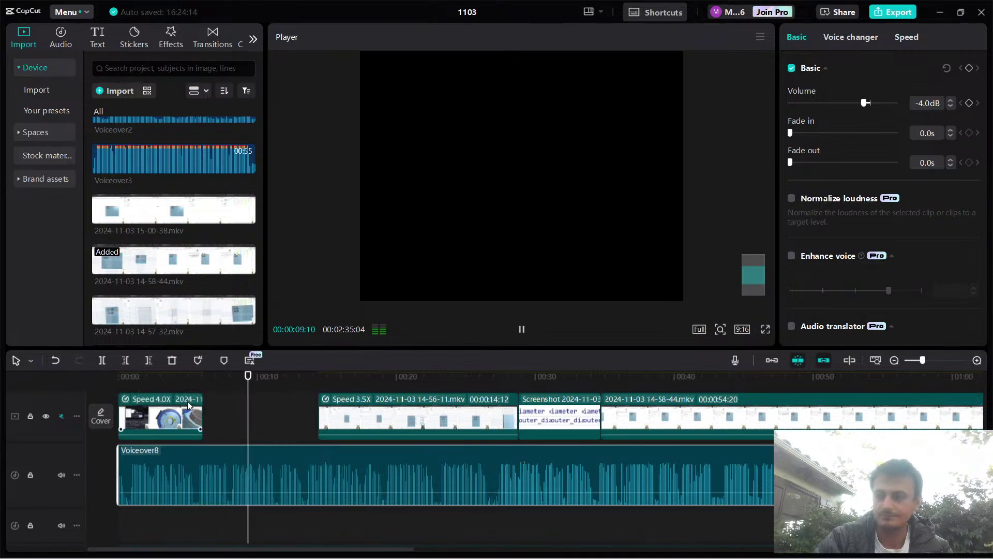
{"action": "key", "text": "space"}
{"action": "key", "text": "alt+Tab"}
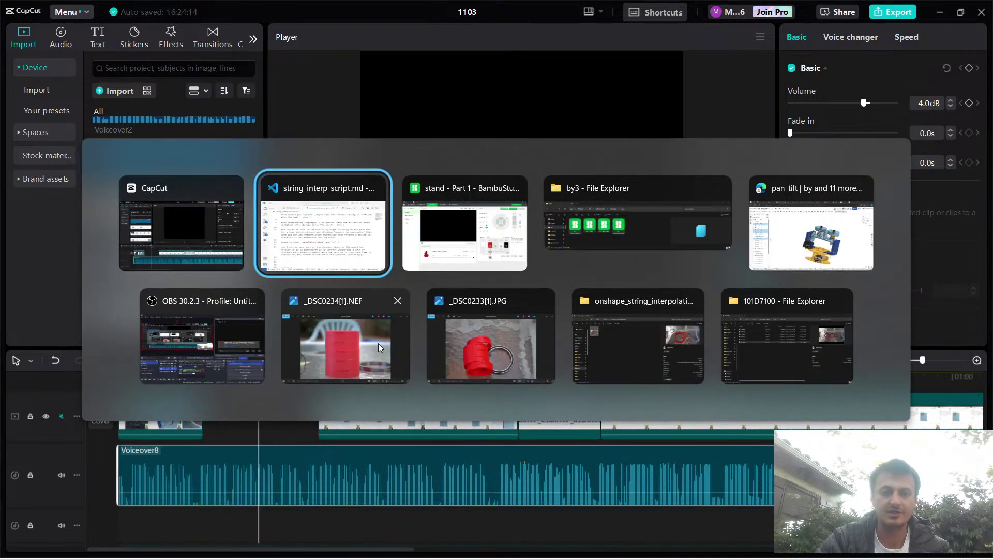
{"action": "key", "text": "Escape"}
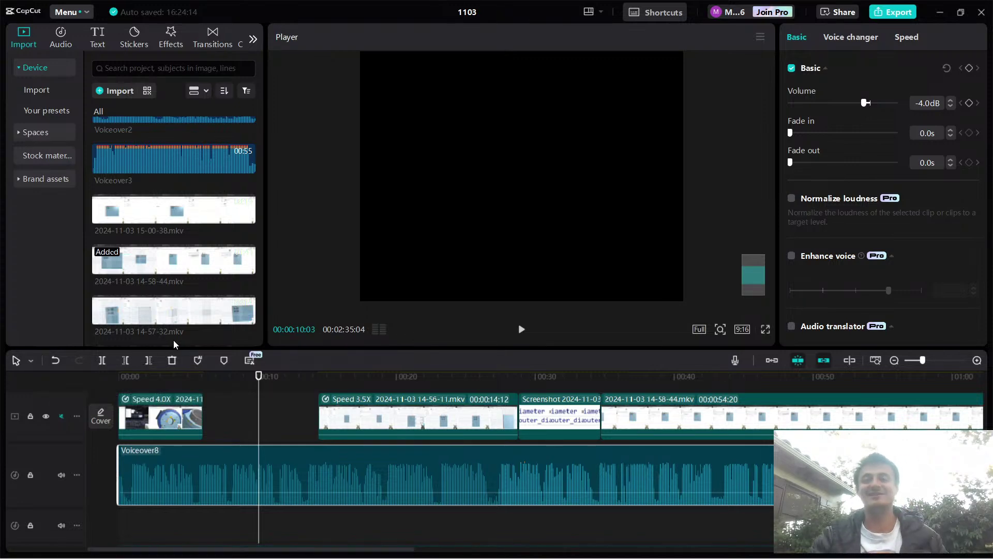
{"action": "key", "text": "alt+Tab"}
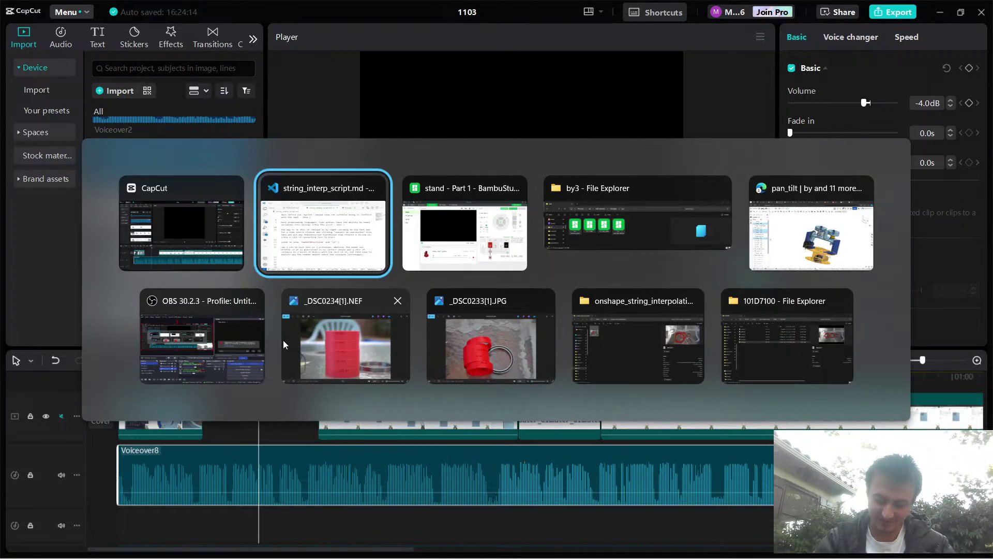
{"action": "key", "text": "Escape"}
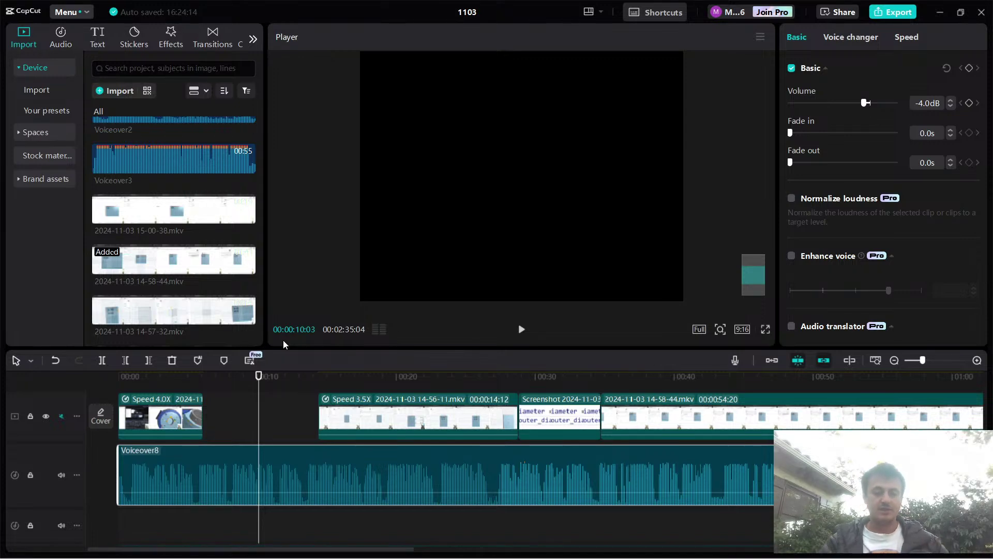
Return the playhead to 00:00:00:00 and generate a transcript of the Voiceover8 clip.
{"action": "left_click", "coordinate": [109, 376]}
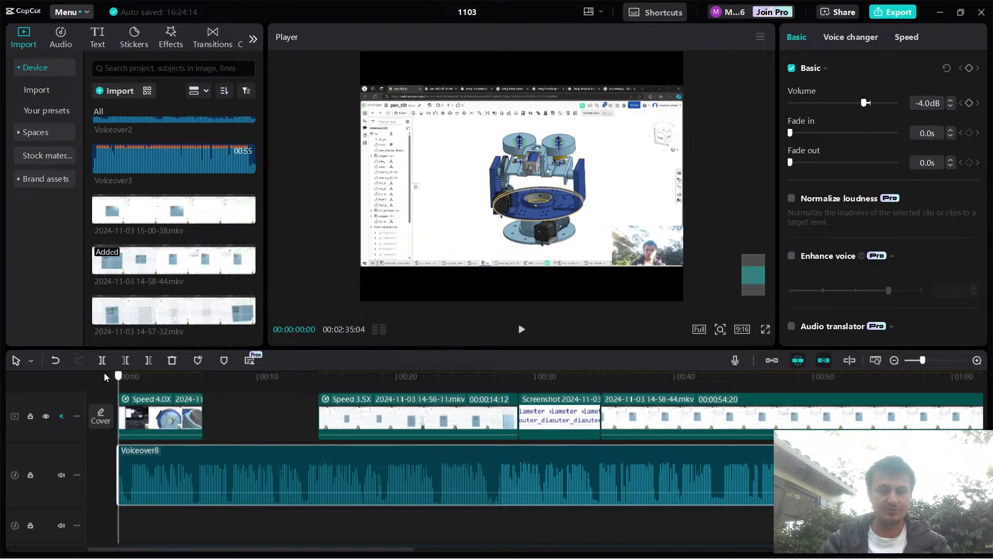
{"action": "right_click", "coordinate": [175, 466]}
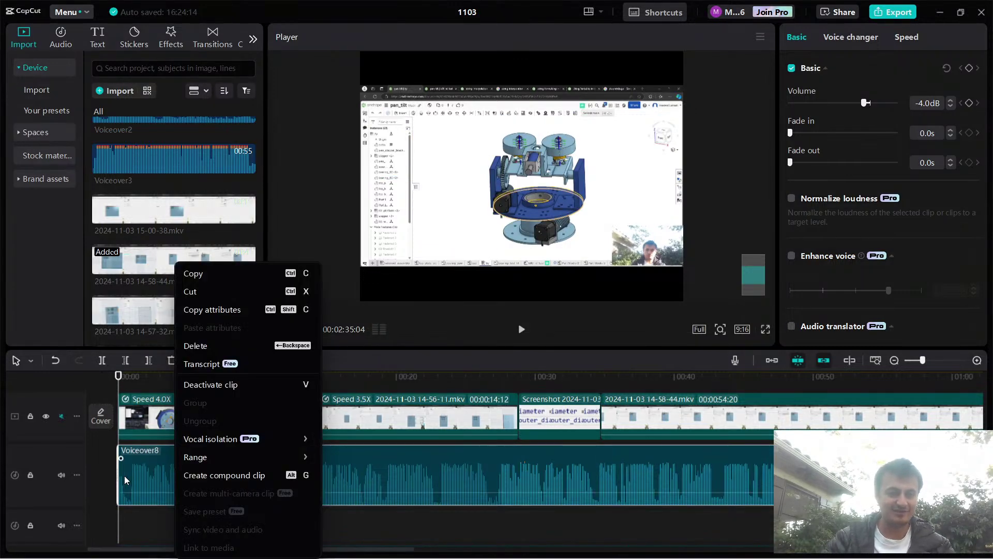
{"action": "left_click", "coordinate": [382, 370]}
{"action": "left_click", "coordinate": [253, 360]}
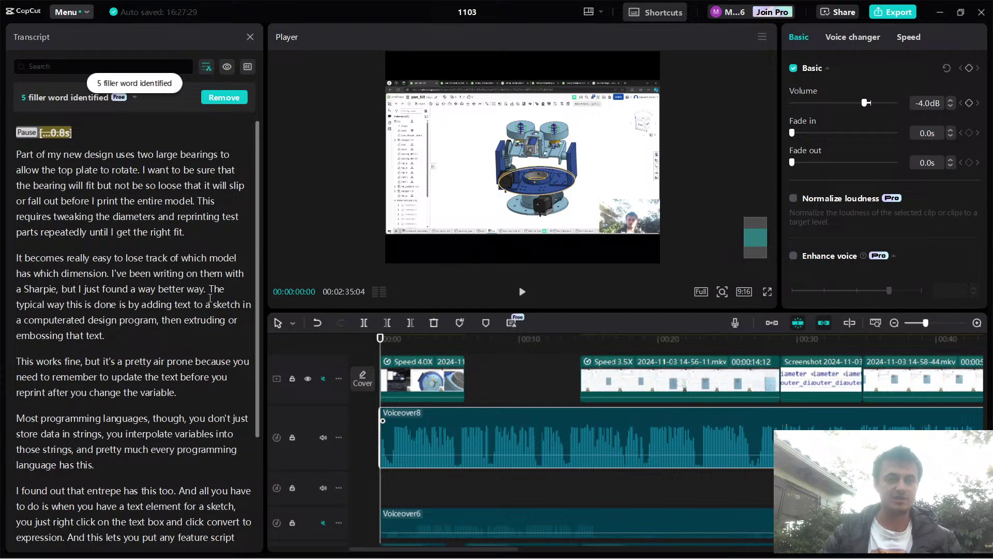
Show removed text in the Voiceover8 transcript, read it to the end and turn off the filler word marking.
{"action": "left_click", "coordinate": [52, 203]}
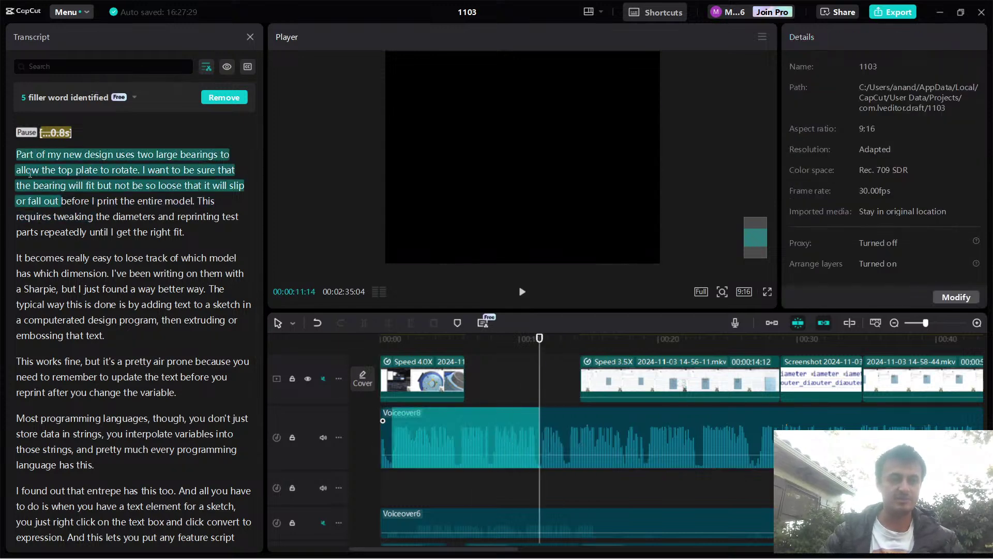
{"action": "key", "text": "Home"}
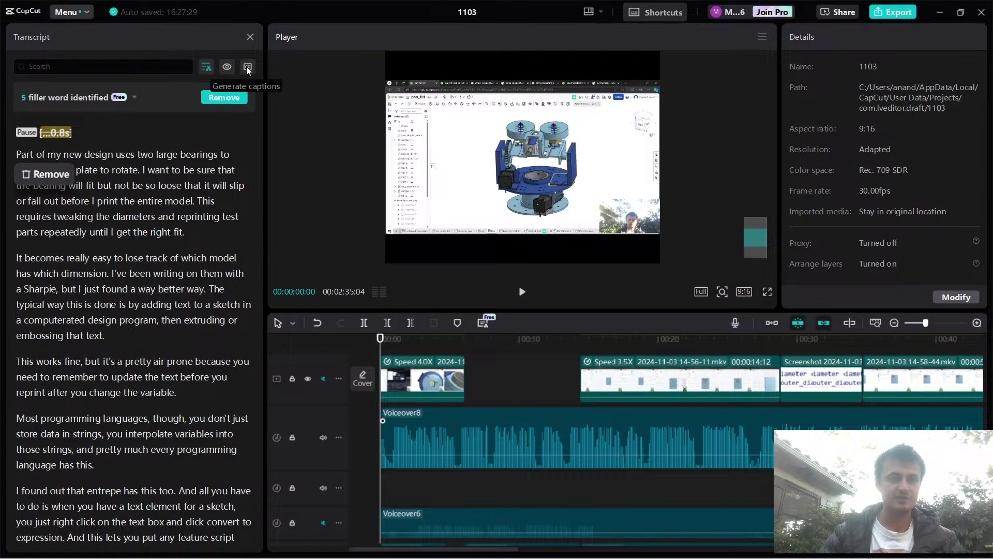
{"action": "left_click", "coordinate": [228, 67]}
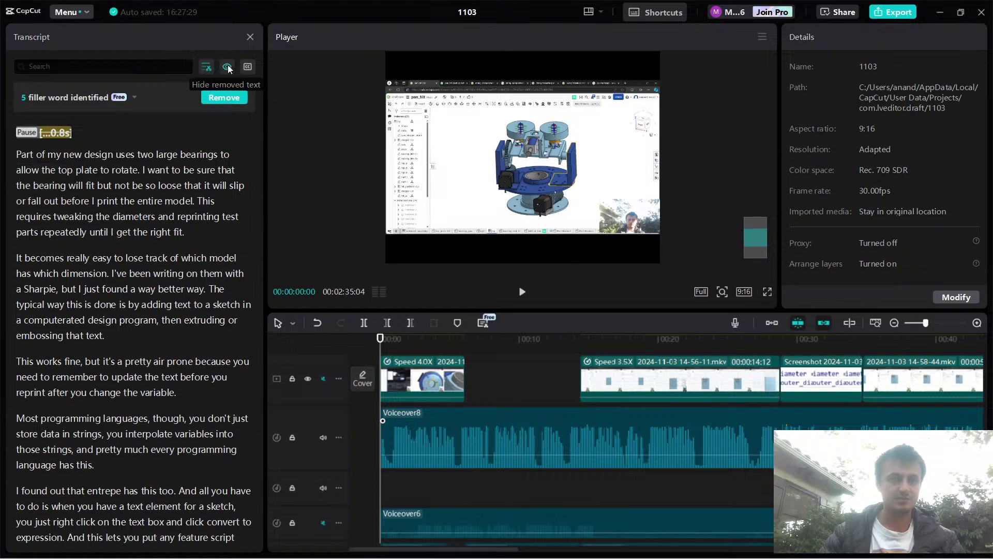
{"action": "scroll", "coordinate": [108, 426], "scroll_direction": "down", "scroll_amount": 3}
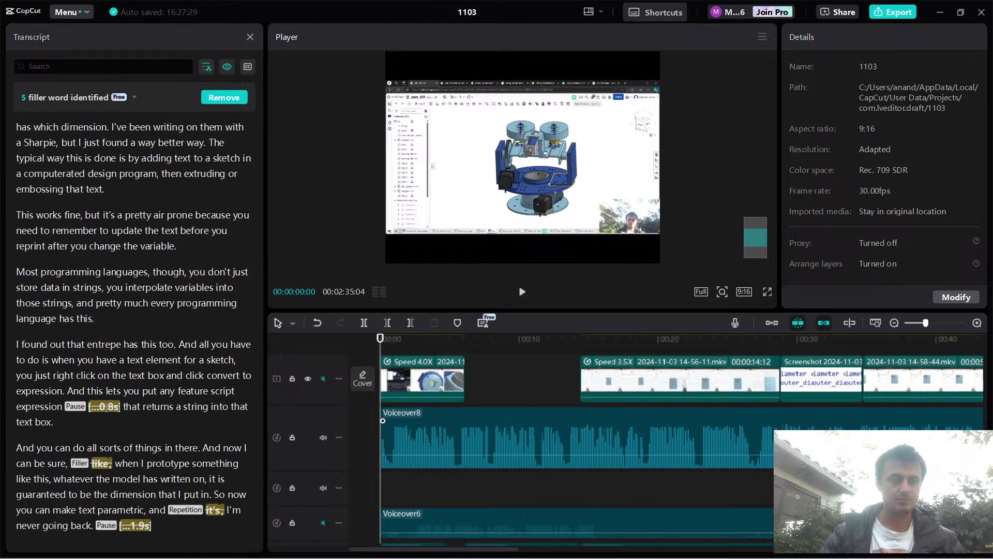
{"action": "left_click", "coordinate": [206, 68]}
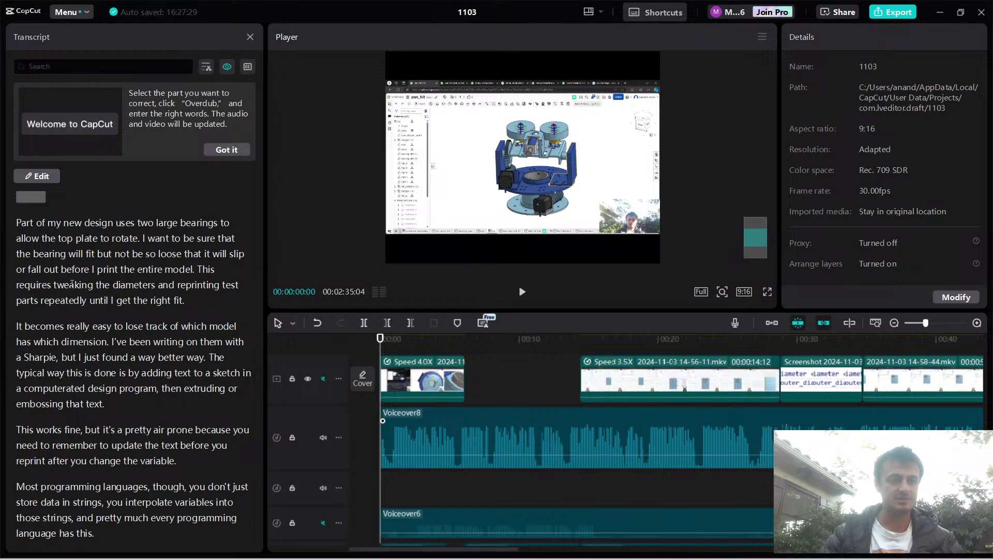
Select the transcript text, switch to string_interp_script.md in VS Code and insert six blank lines above the first paragraph.
{"action": "left_click_drag", "start_coordinate": [20, 215], "coordinate": [226, 530]}
{"action": "key", "text": "alt+Tab"}
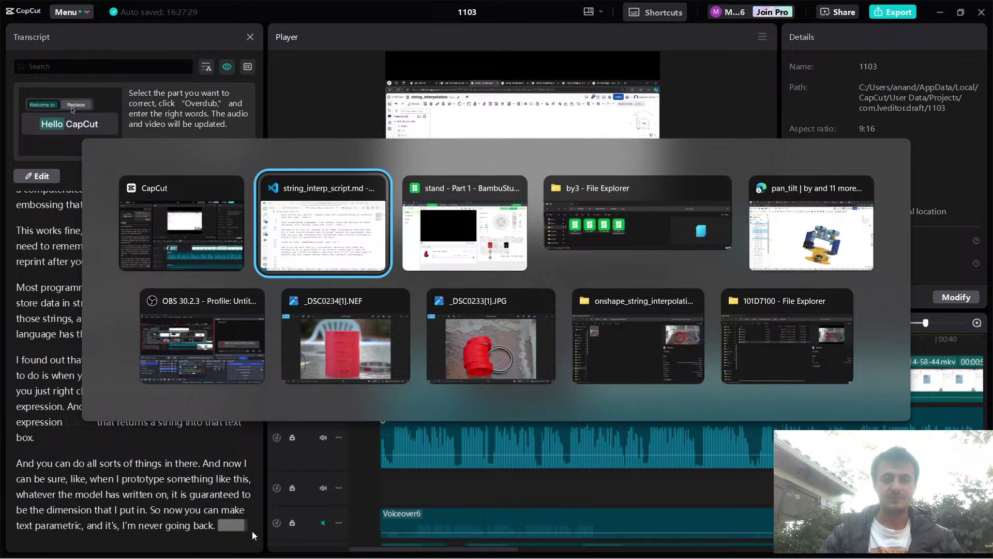
{"action": "scroll", "coordinate": [191, 268], "scroll_direction": "down", "scroll_amount": 4}
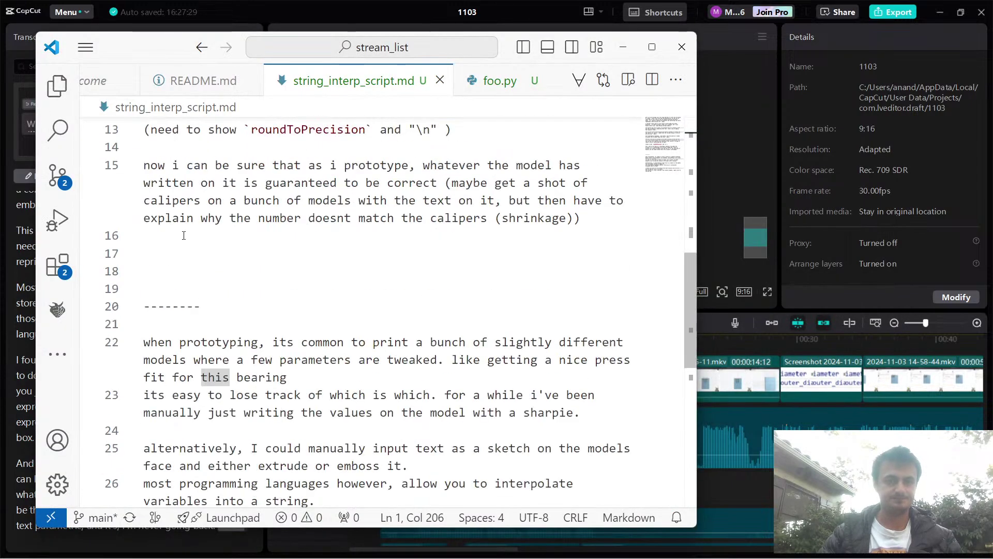
{"action": "scroll", "coordinate": [140, 268], "scroll_direction": "up", "scroll_amount": 5}
{"action": "scroll", "coordinate": [141, 268], "scroll_direction": "up", "scroll_amount": 4}
{"action": "key", "text": "ctrl+Home"}
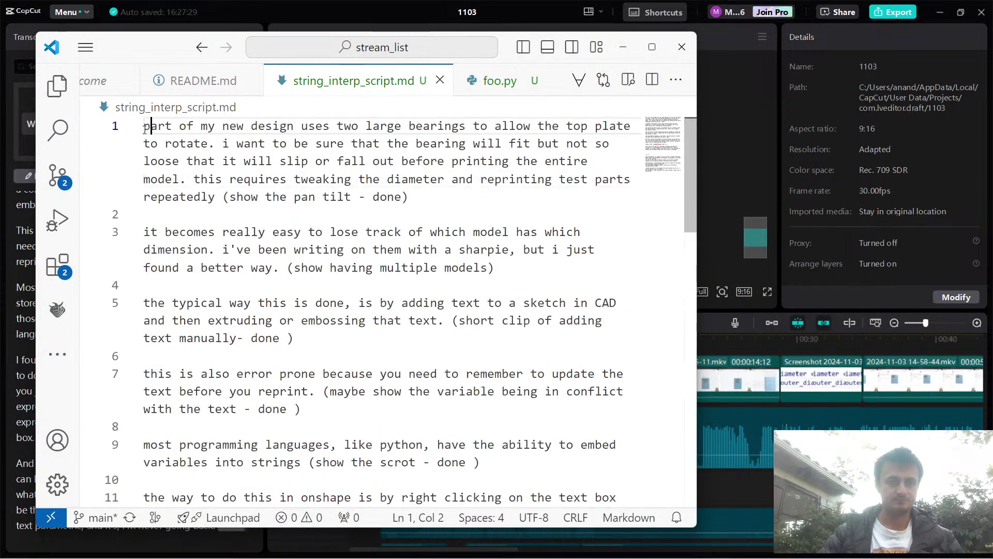
{"action": "key", "text": "Return"}
{"action": "key", "text": "Return"}
{"action": "key", "text": "Return"}
{"action": "key", "text": "Return"}
{"action": "key", "text": "Return"}
{"action": "key", "text": "Return"}
{"action": "key", "text": "ctrl+Home"}
Copy the full transcript from its editing mode in CapCut and paste it as the first line of string_interp_script.md in VS Code.
{"action": "type", "text": "before printing the whole model"}
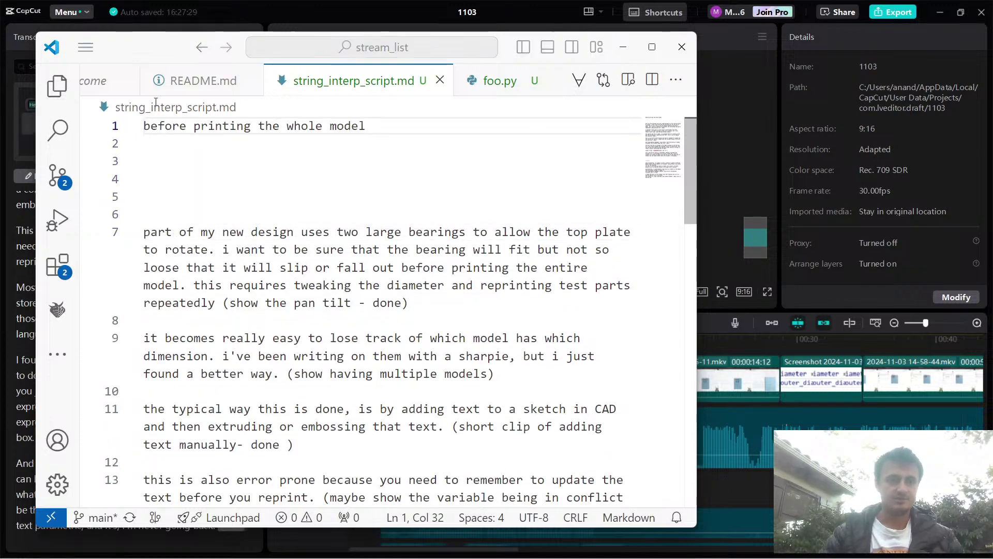
{"action": "key", "text": "alt+Tab"}
{"action": "left_click", "coordinate": [72, 212]}
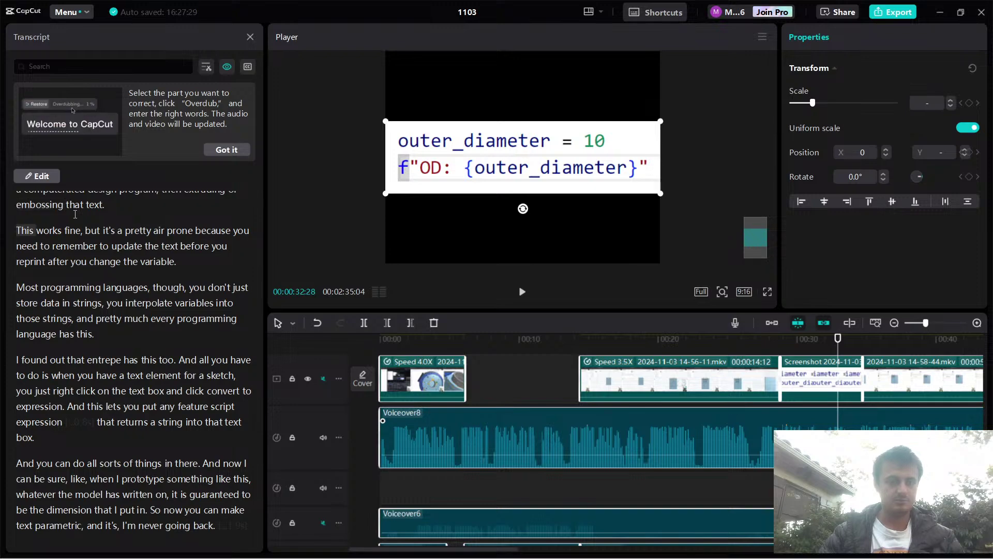
{"action": "scroll", "coordinate": [72, 211], "scroll_direction": "up", "scroll_amount": 5}
{"action": "left_click", "coordinate": [39, 177]}
{"action": "left_click", "coordinate": [39, 178]}
{"action": "scroll", "coordinate": [38, 179], "scroll_direction": "down", "scroll_amount": 3}
{"action": "key", "text": "alt+Tab"}
{"action": "key", "text": "shift+Home"}
{"action": "type", "text": "[...0.8s]Part of my new design uses two large bearings to allow the top plate to rotate. I want to be sure that the bearing will fit but not be so loose that it will slip or fall out before I print the entire model. This requires tweaking the diameters and reprinting test parts repeatedly until I get the right fit.It becomes really easy to lose track of which model has which dimension. I've been writing on them with a Sharpie, but I just found a way better way. The typical way this is done is by adding text to a sketch in a computerated design program, then extruding or embossing that text. This works fine, but it's a pretty air prone because you need to remember to update the text before you reprint after you change the variable.Most programming languages, though, you don't just store data in strings, you interpolate variables into those strings, and pretty much every programming language has this.I found out that entrepe has this too. And all you have to do is when you have a text element for a sketch, you just right click on the text box and click convert to expression. And this lets you put any feature script expression [...0.8s] that returns a string into that text box.And you can do all sorts of things in there. And now I can be sure, like, when I prototype something like this, whatever the model has written on, it is guaranteed to be the dimension that I put in. So now you can make text parametric, and it's, I'm never going back. [...1.9s]"}
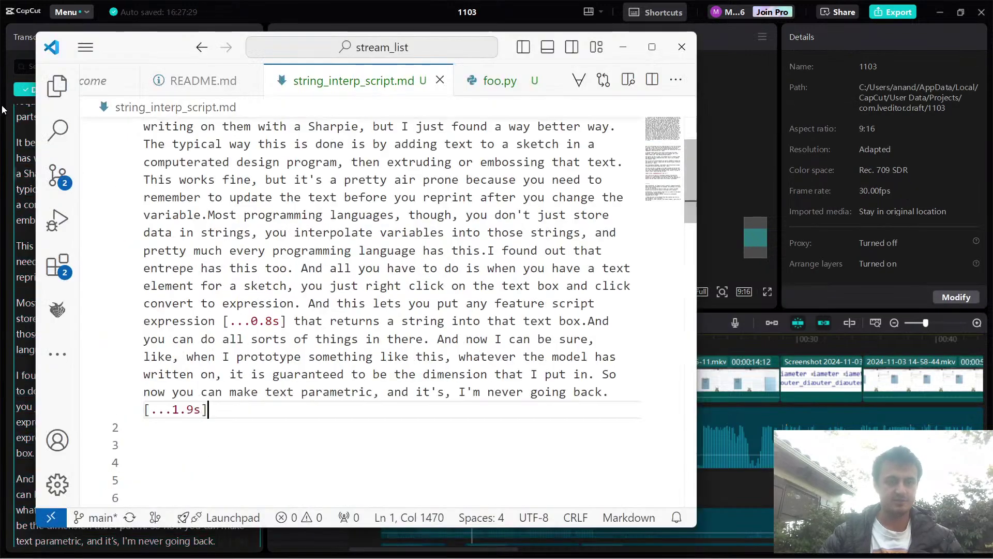
Compare the transcript pasted in VS Code with the transcript in CapCut and return to the start of the script.
{"action": "scroll", "coordinate": [291, 455], "scroll_direction": "up", "scroll_amount": 2}
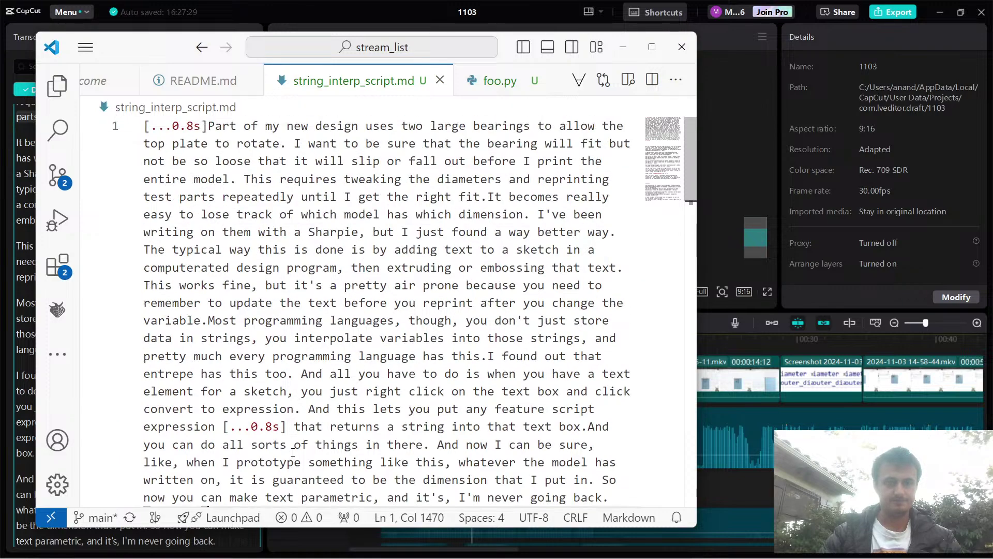
{"action": "scroll", "coordinate": [290, 414], "scroll_direction": "down", "scroll_amount": 4}
{"action": "key", "text": "alt+Tab"}
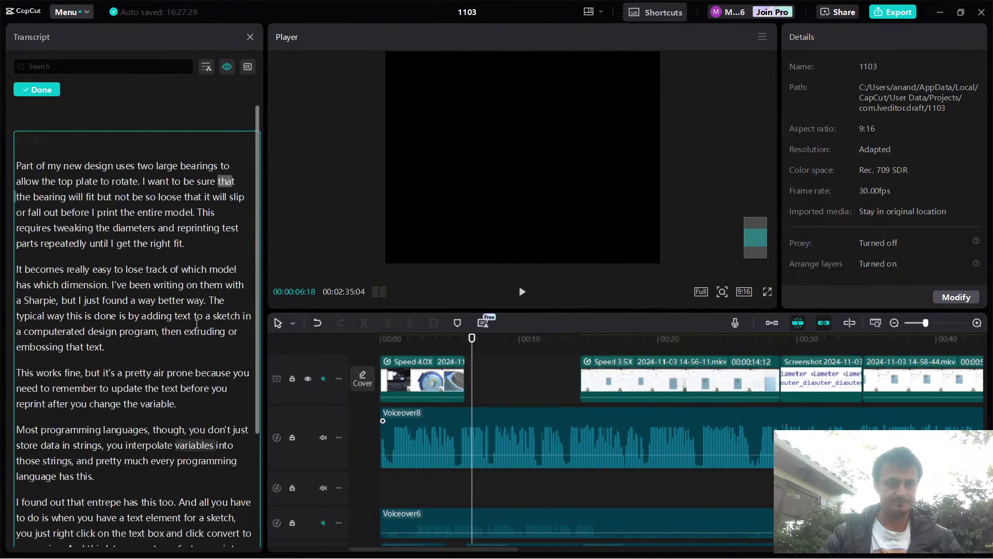
{"action": "scroll", "coordinate": [196, 323], "scroll_direction": "up", "scroll_amount": 1}
{"action": "key", "text": "alt+Tab"}
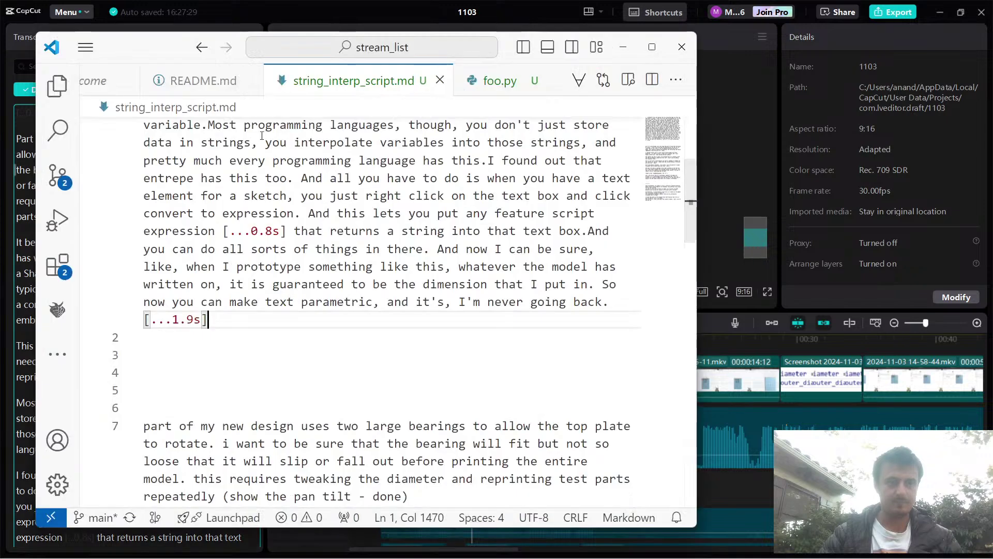
{"action": "scroll", "coordinate": [412, 158], "scroll_direction": "up", "scroll_amount": 4}
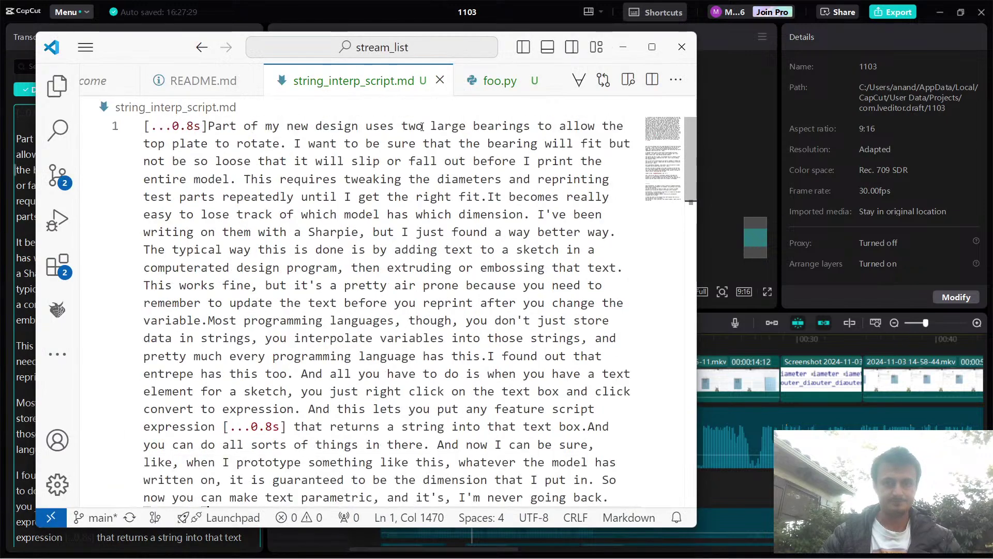
Break the pasted transcript after "to allow the top plate to rotate." and add a blank line at the top of the file.
{"action": "left_click", "coordinate": [288, 144]}
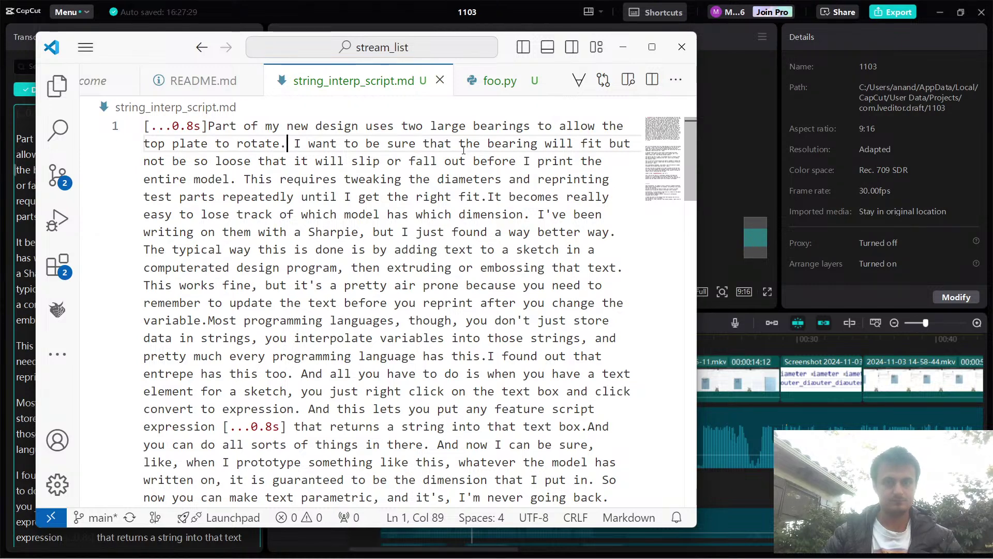
{"action": "key", "text": "Return"}
{"action": "key", "text": "ctrl+Home"}
{"action": "key", "text": "Return"}
{"action": "key", "text": "Down"}
{"action": "key", "text": "Down"}
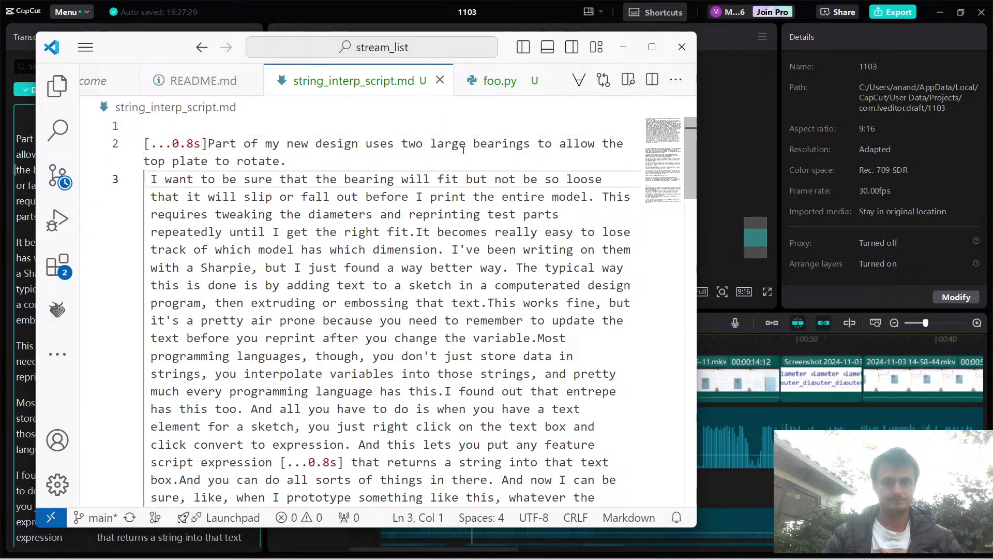
Break the transcript after "before I print the entire model." and separate the three resulting paragraphs with blank lines.
{"action": "left_click", "coordinate": [605, 197]}
{"action": "key", "text": "Return"}
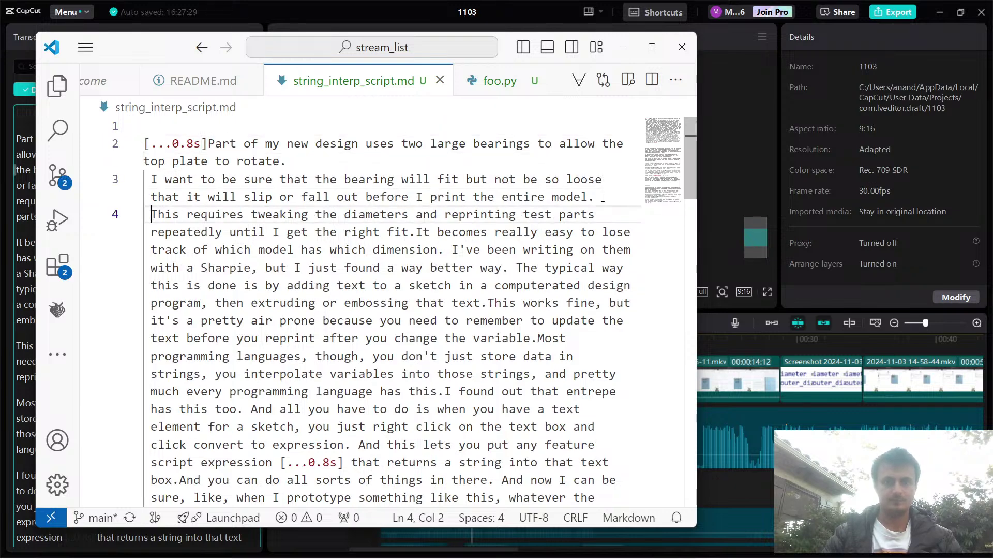
{"action": "key", "text": "Return"}
{"action": "key", "text": "Up"}
{"action": "key", "text": "Up"}
{"action": "key", "text": "Up"}
{"action": "key", "text": "Return"}
Add the note "(short clip of bearing slipping )" after the sentence ending in "before I print the entire model.".
{"action": "left_click", "coordinate": [603, 215]}
{"action": "type", "text": "(shor"}
{"action": "type", "text": "t clip of beari"}
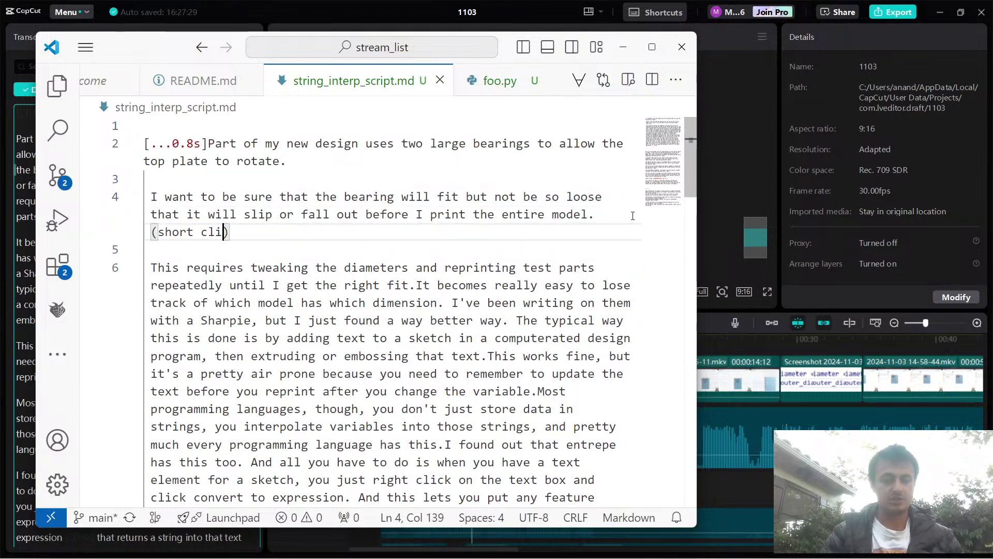
{"action": "type", "text": "ng slipping"}
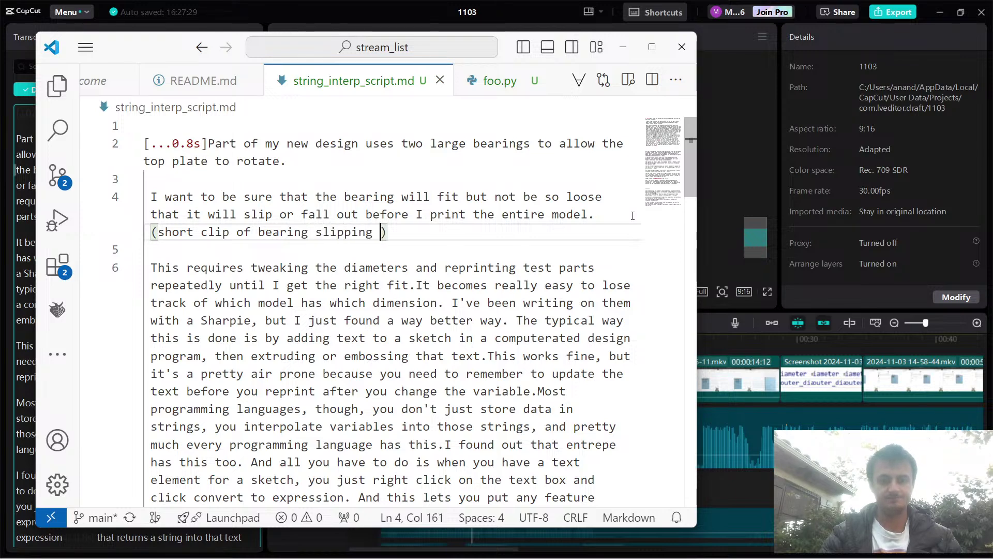
{"action": "key", "text": "alt+Tab"}
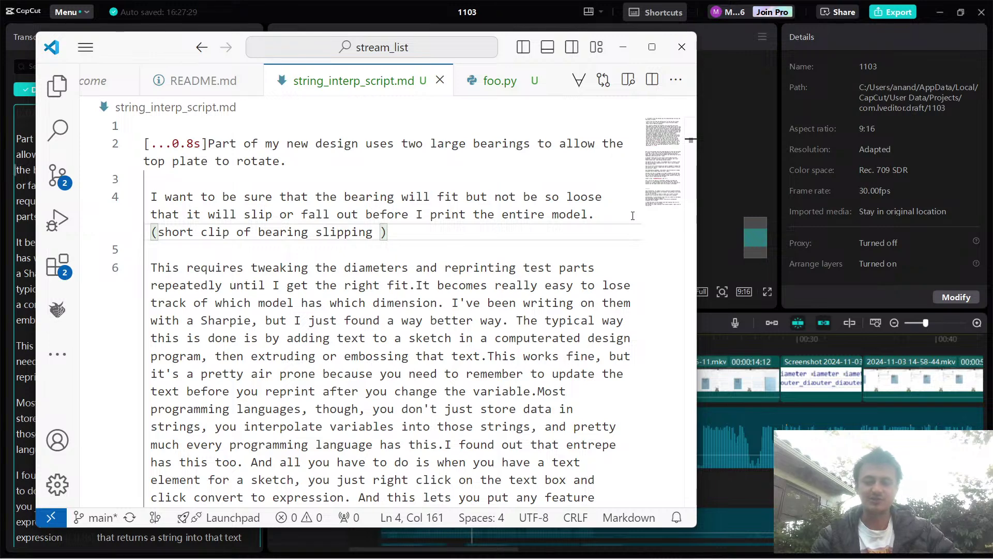
Switch to OBS and check the YouTube live control panel and the live chat.
{"action": "key", "text": "alt+Tab"}
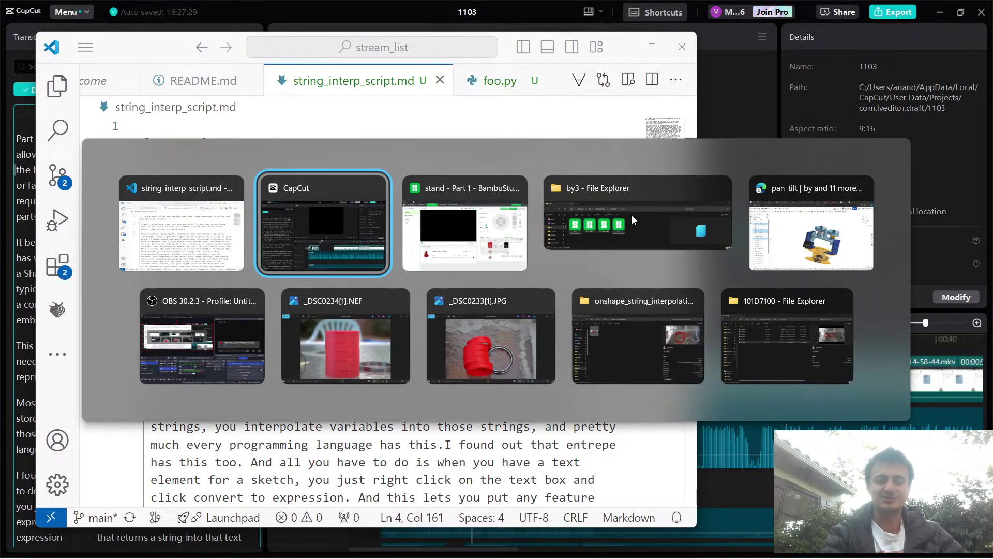
{"action": "key", "text": "alt+Tab"}
{"action": "key", "text": "alt+Tab"}
{"action": "key", "text": "alt+Tab"}
{"action": "key", "text": "alt+Tab"}
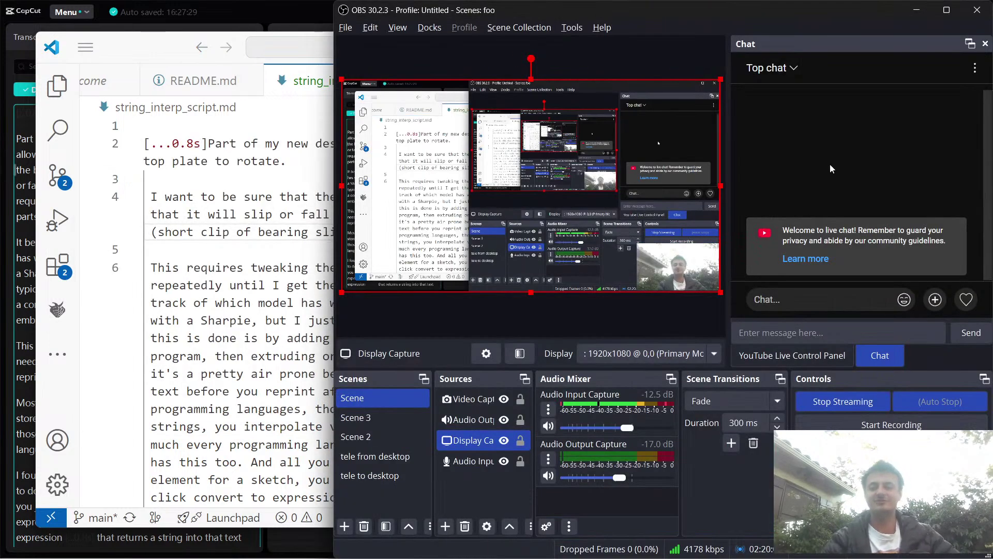
{"action": "left_click", "coordinate": [808, 354]}
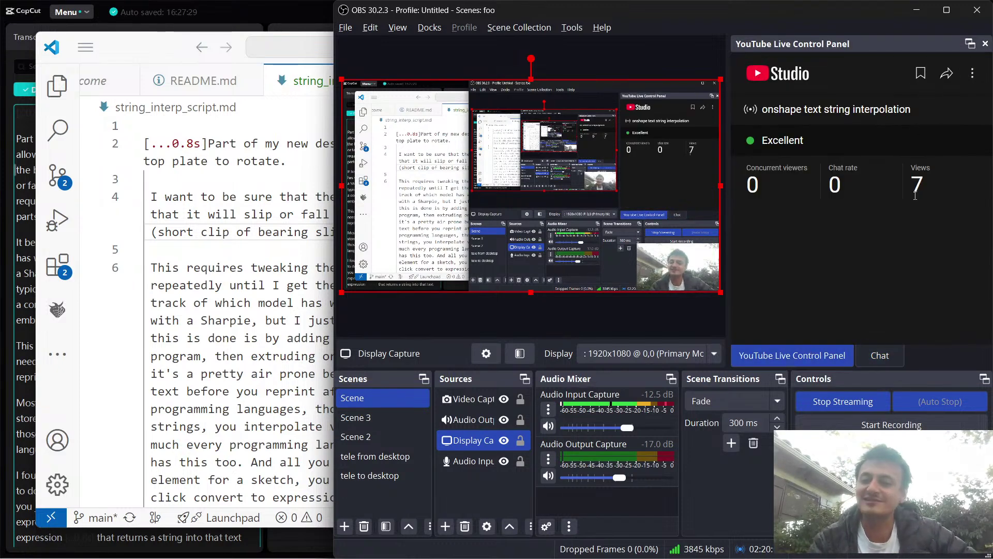
{"action": "left_click", "coordinate": [880, 355]}
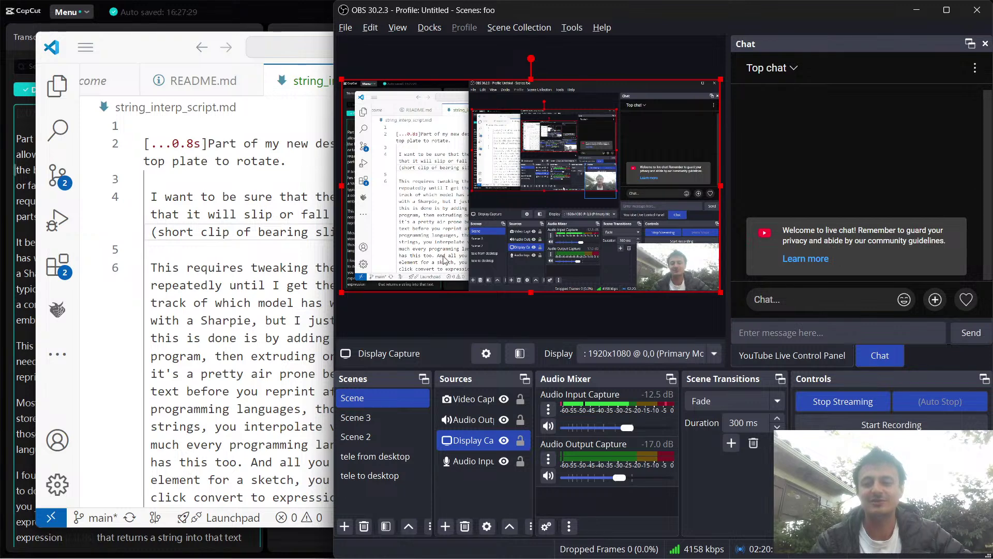
Return to the script in VS Code and put the "[...0.8s]" pause marker on its own line above "Part of my new design".
{"action": "left_click", "coordinate": [275, 225]}
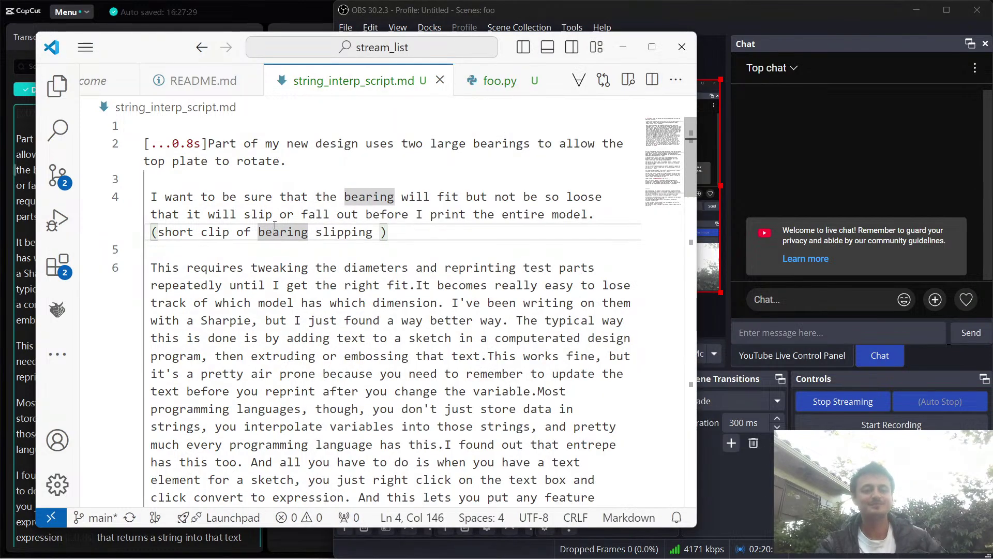
{"action": "left_click", "coordinate": [207, 144]}
{"action": "key", "text": "Return"}
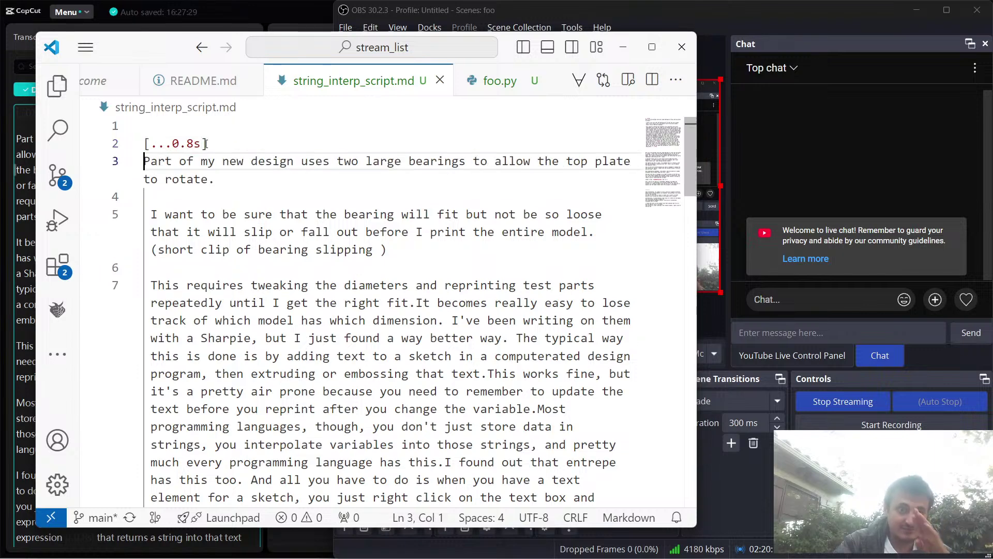
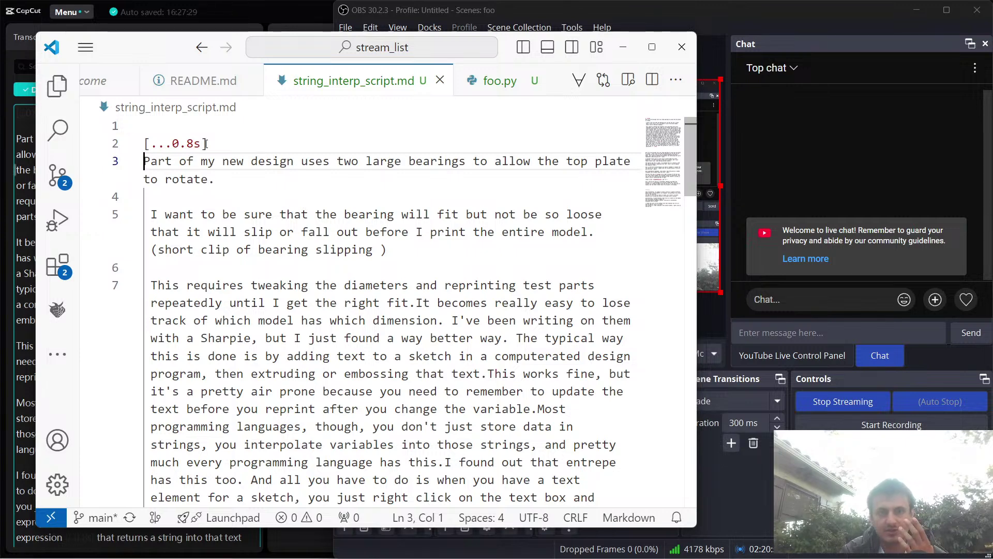
Switch to CapCut and play the opening of the project from the start of the timeline.
{"action": "key", "text": "alt+Tab"}
{"action": "key", "text": "alt+Tab"}
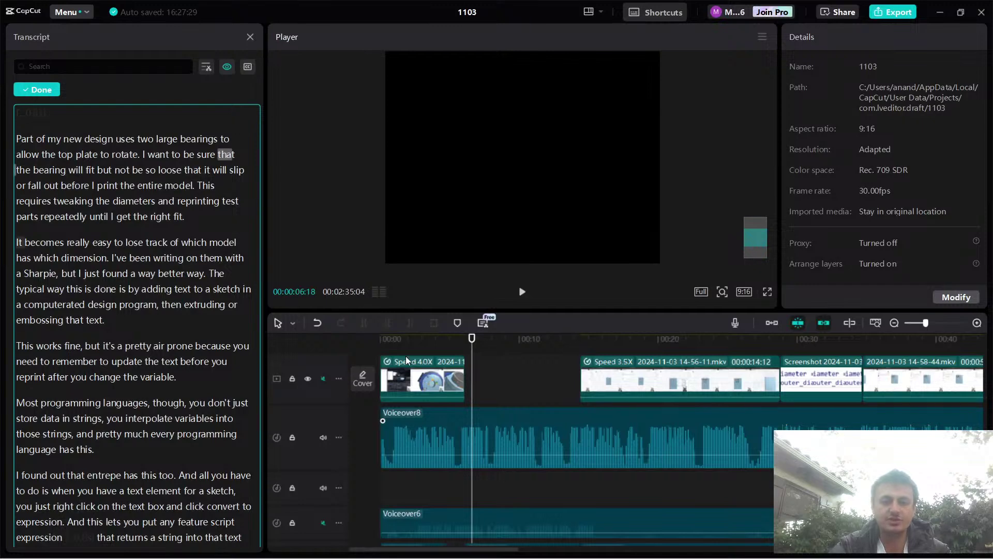
{"action": "left_click", "coordinate": [406, 358]}
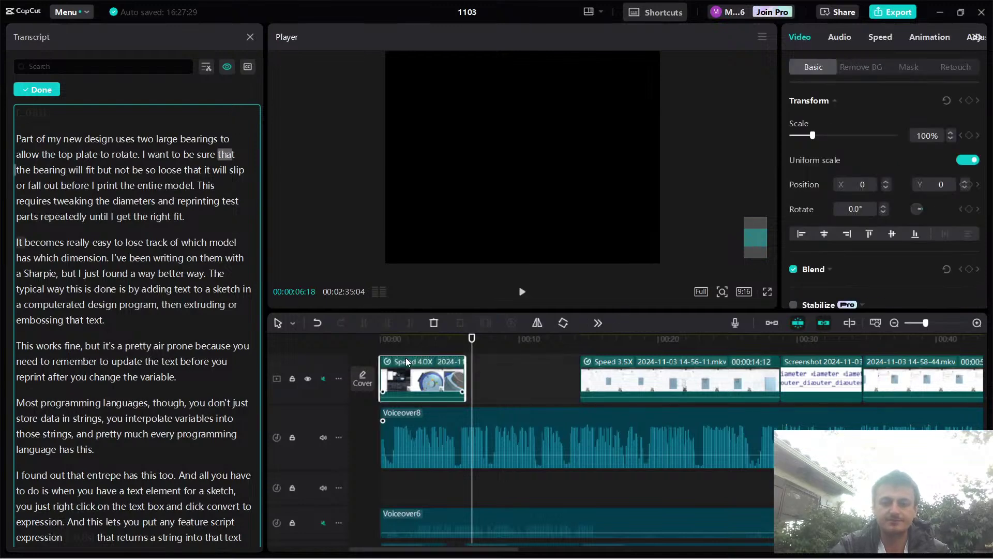
{"action": "key", "text": "space"}
{"action": "left_click", "coordinate": [381, 339]}
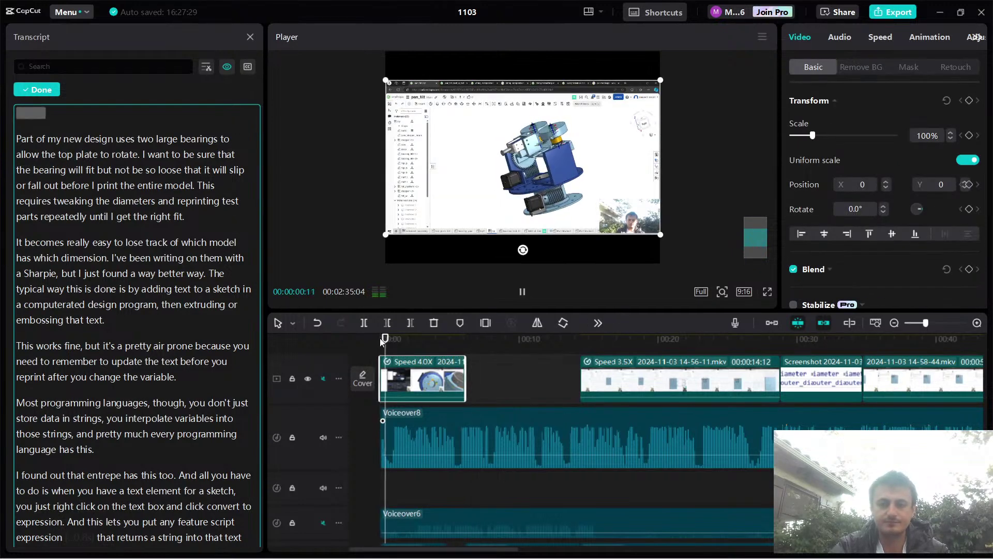
{"action": "key", "text": "space"}
{"action": "scroll", "coordinate": [382, 414], "scroll_direction": "up", "scroll_amount": 4}
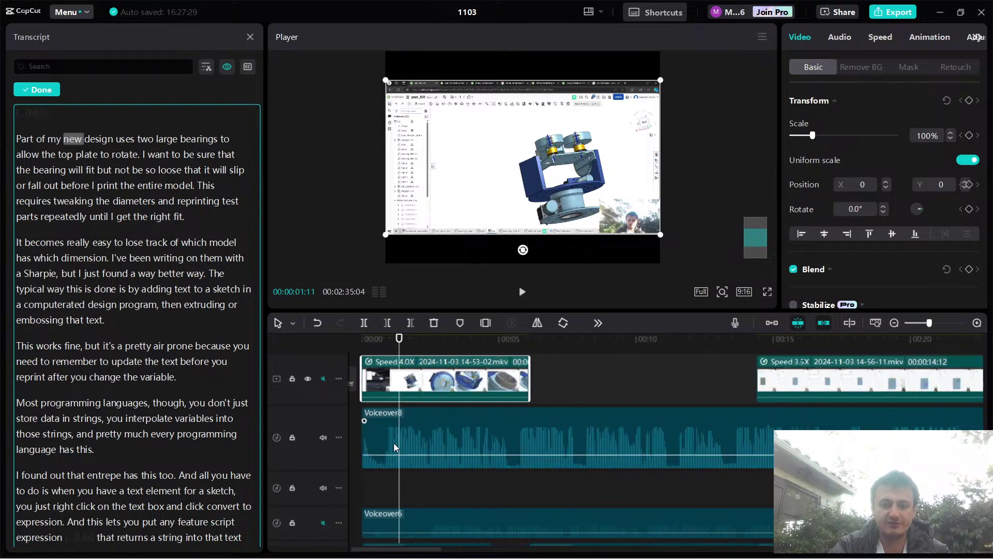
Trim the silence off the start of the Voiceover8 clip, up to the first spoken word at 00:00:00:27.
{"action": "left_click", "coordinate": [378, 425]}
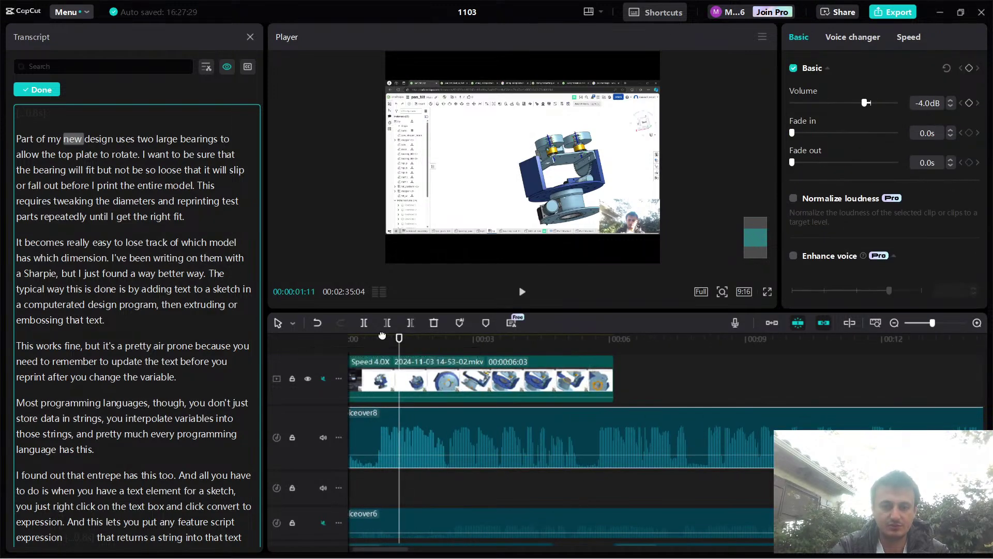
{"action": "left_click", "coordinate": [386, 338]}
{"action": "left_click_drag", "start_coordinate": [386, 339], "coordinate": [420, 345]}
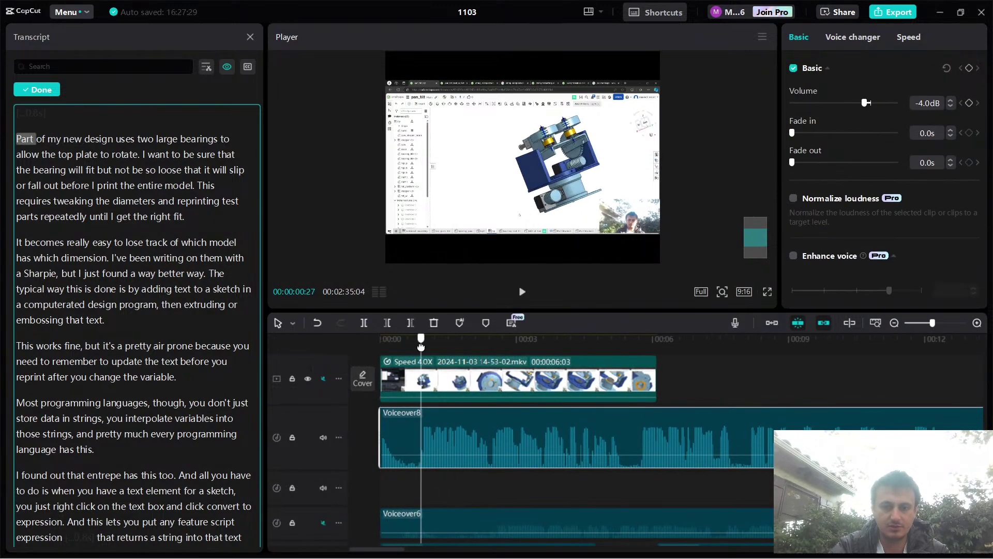
{"action": "mouse_move", "coordinate": [381, 429]}
{"action": "left_mouse_down"}
{"action": "mouse_move", "coordinate": [427, 430]}
{"action": "mouse_move", "coordinate": [386, 421]}
{"action": "left_mouse_up"}
{"action": "left_click", "coordinate": [407, 440]}
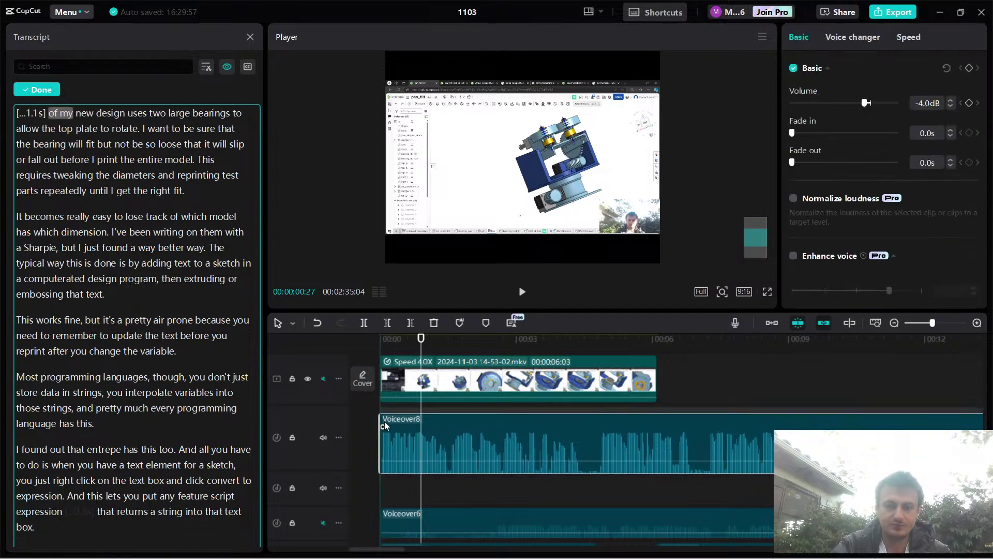
Play back the trimmed opening and split Voiceover8 at 00:00:04:19, in the pause before "I want to be sure".
{"action": "key", "text": "space"}
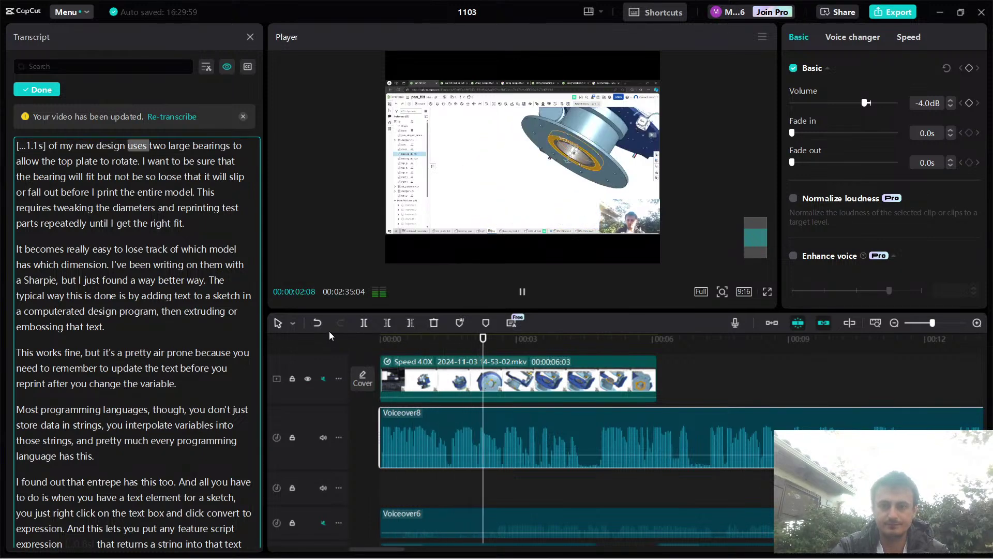
{"action": "left_click", "coordinate": [464, 375]}
{"action": "key", "text": "space"}
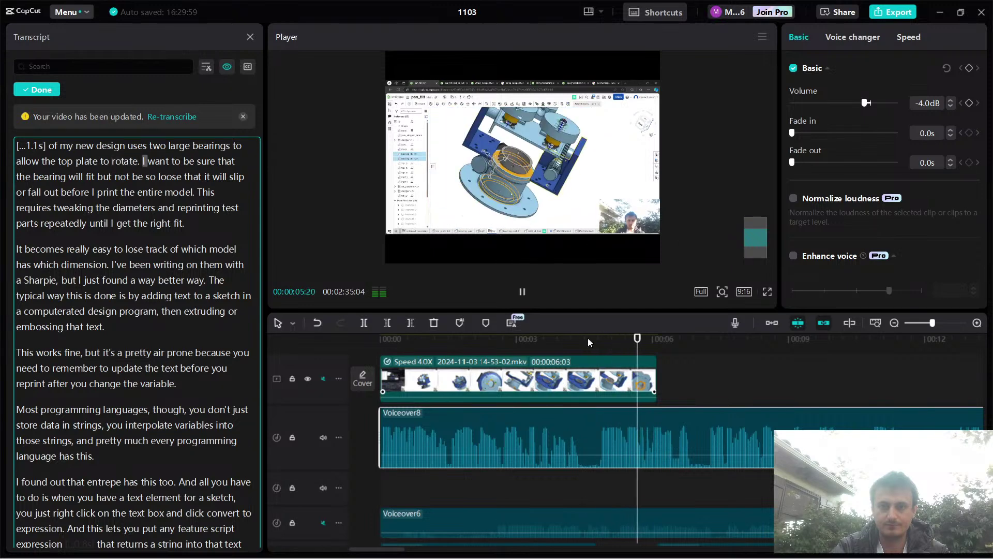
{"action": "left_click", "coordinate": [646, 369]}
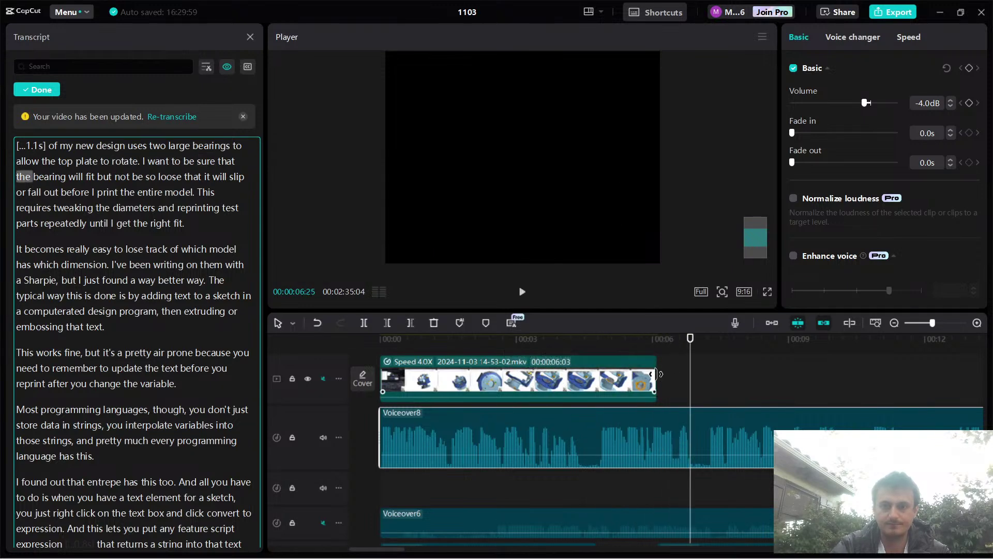
{"action": "left_click", "coordinate": [589, 419]}
{"action": "left_click", "coordinate": [591, 343]}
{"action": "key", "text": "ctrl+b"}
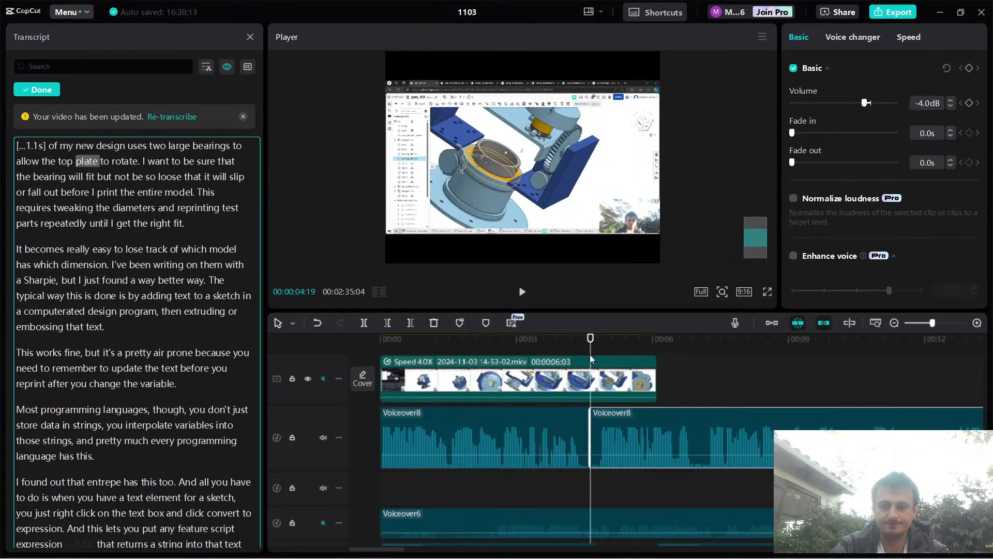
Select the first Voiceover8 segment and review its speed and basic audio settings.
{"action": "left_click", "coordinate": [653, 365]}
{"action": "left_click", "coordinate": [559, 435]}
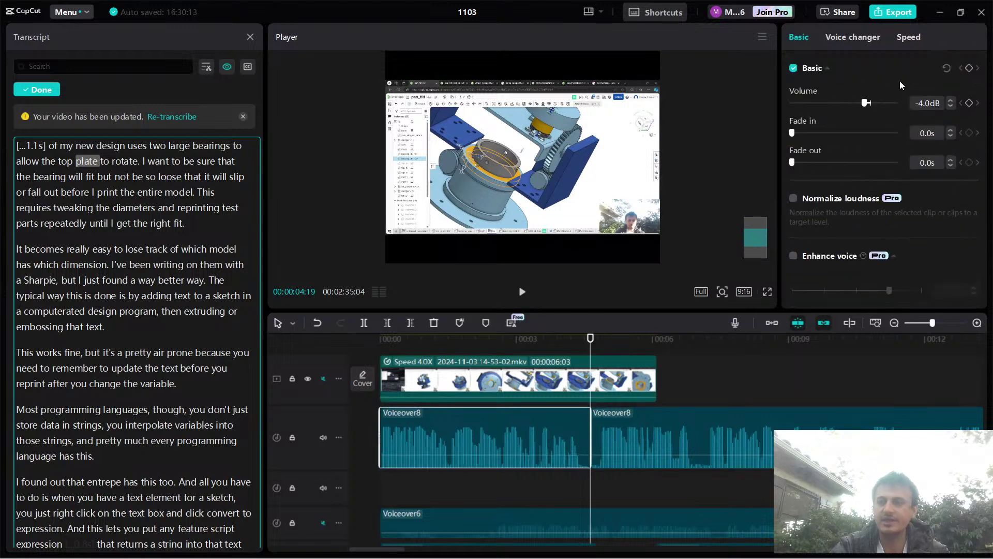
{"action": "left_click", "coordinate": [873, 40]}
{"action": "left_click", "coordinate": [900, 34]}
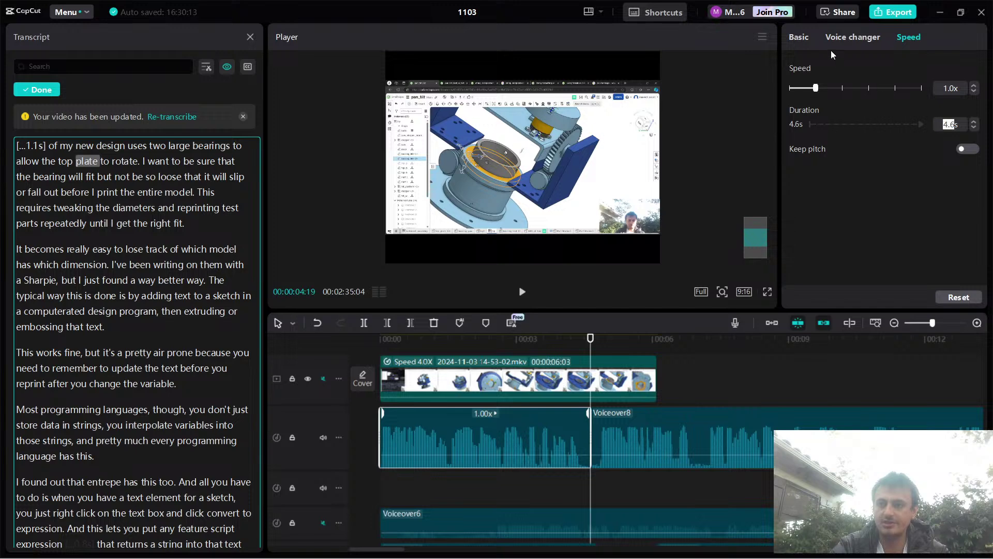
{"action": "left_click", "coordinate": [797, 37]}
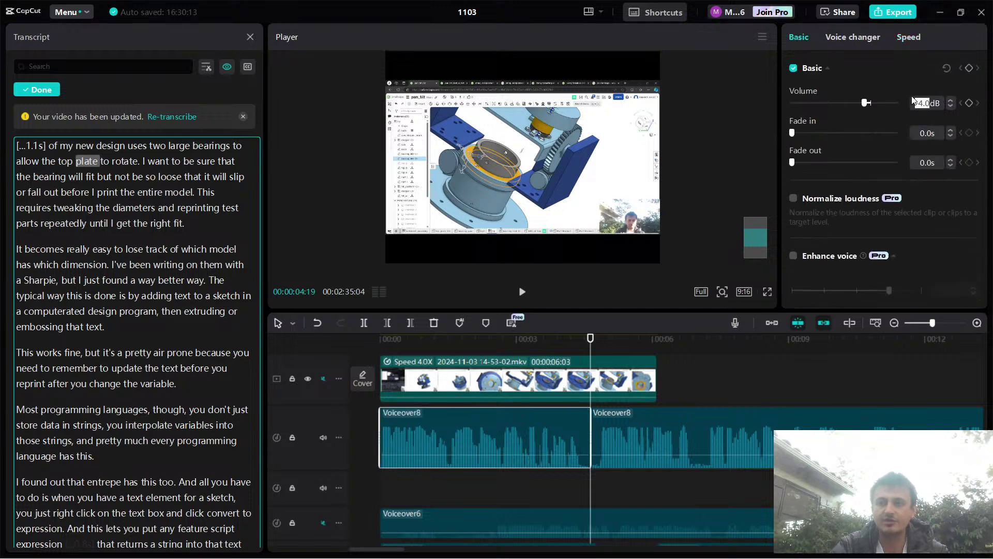
Switch to VS Code, maximize its window and open README.md.
{"action": "key", "text": "alt+Tab"}
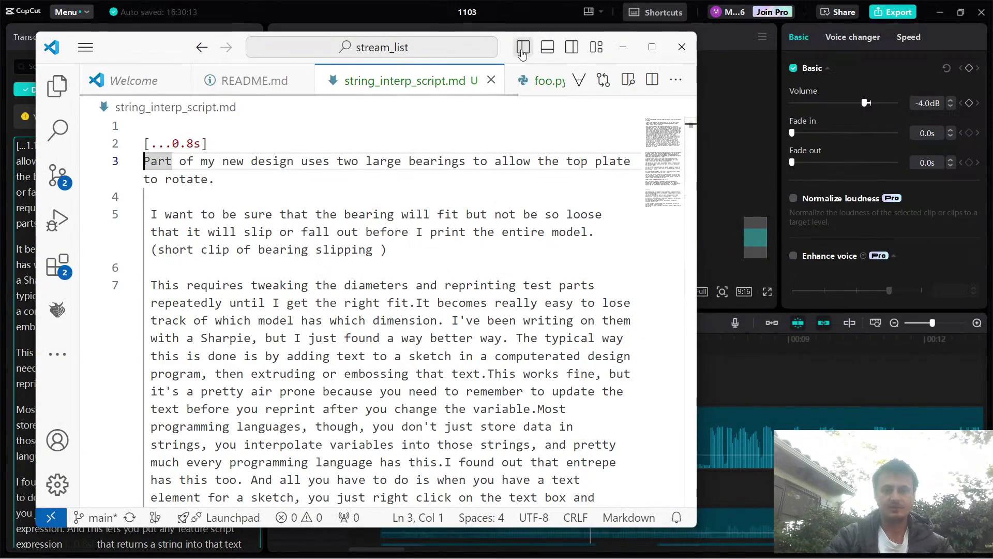
{"action": "left_click", "coordinate": [651, 47]}
{"action": "left_click", "coordinate": [243, 49]}
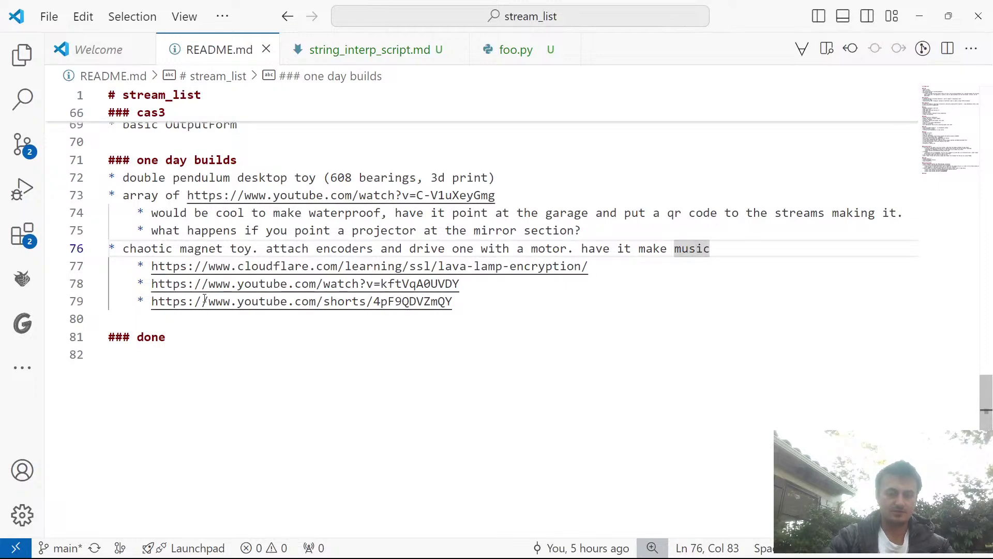
Append "/one-off streams" to the "one day builds" heading.
{"action": "left_click", "coordinate": [198, 345]}
{"action": "left_click", "coordinate": [168, 312]}
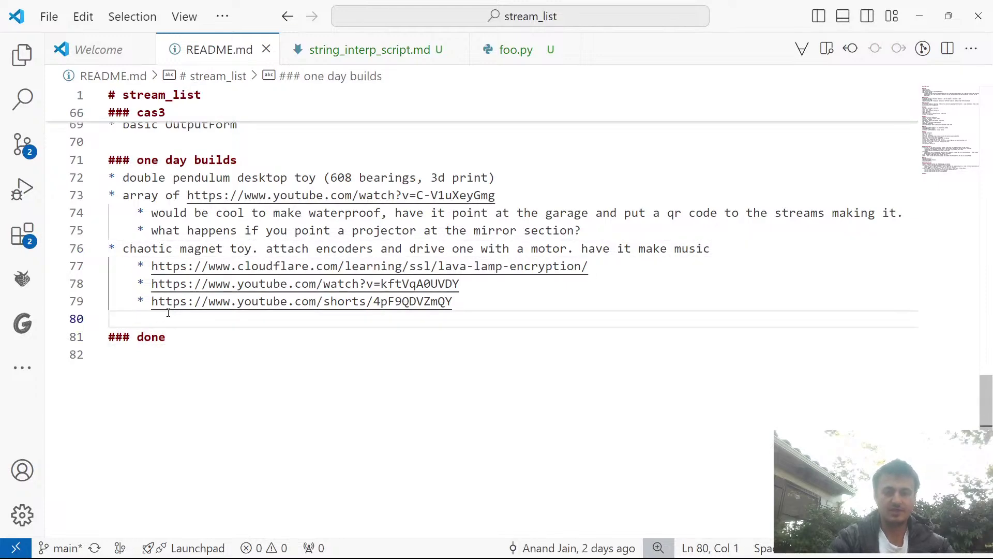
{"action": "double_click", "coordinate": [207, 160]}
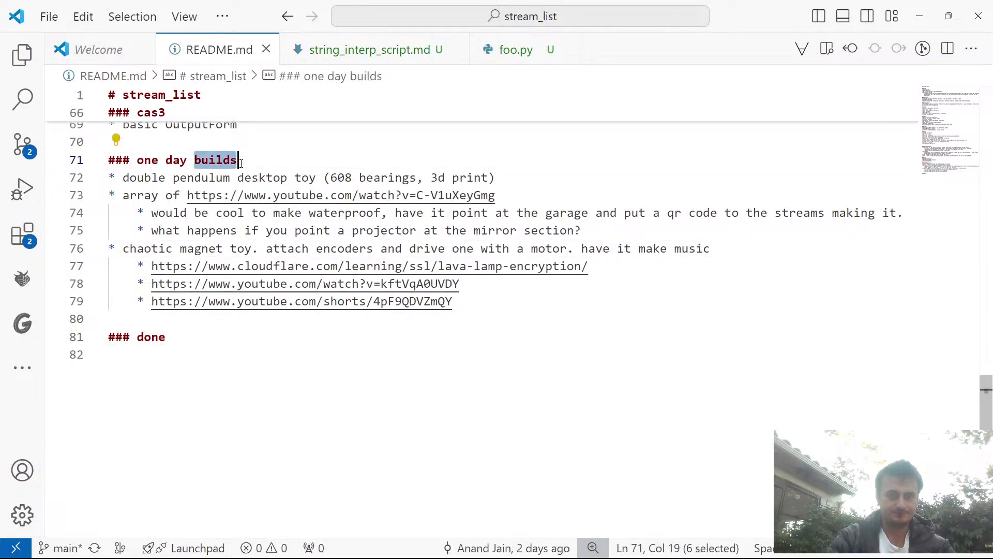
{"action": "scroll", "coordinate": [244, 165], "scroll_direction": "up", "scroll_amount": 4}
{"action": "key", "text": "End"}
{"action": "type", "text": "/one-off streams"}
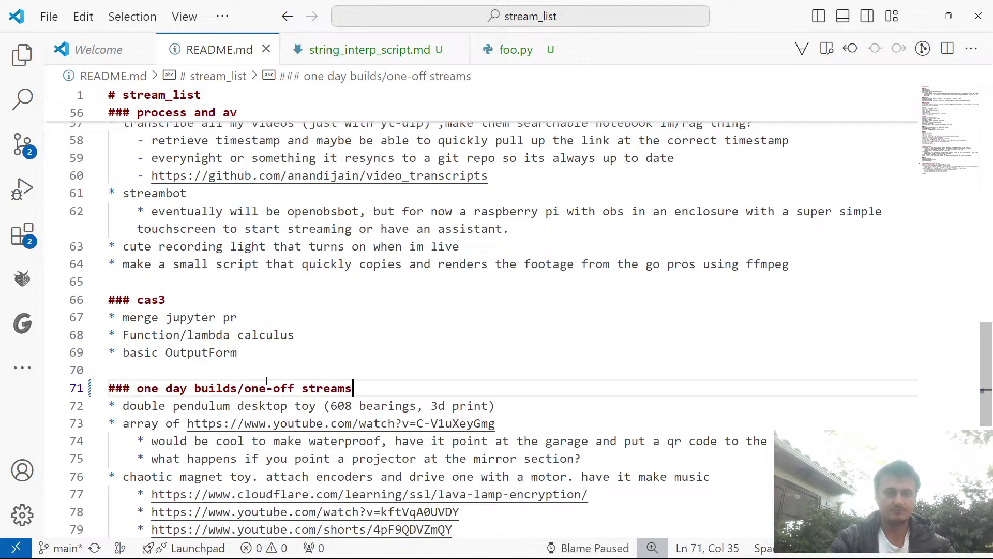
Look over the misc list and cut "/one-off streams" back out of the "one day builds" heading.
{"action": "scroll", "coordinate": [257, 280], "scroll_direction": "up", "scroll_amount": 4}
{"action": "scroll", "coordinate": [258, 280], "scroll_direction": "up", "scroll_amount": 1}
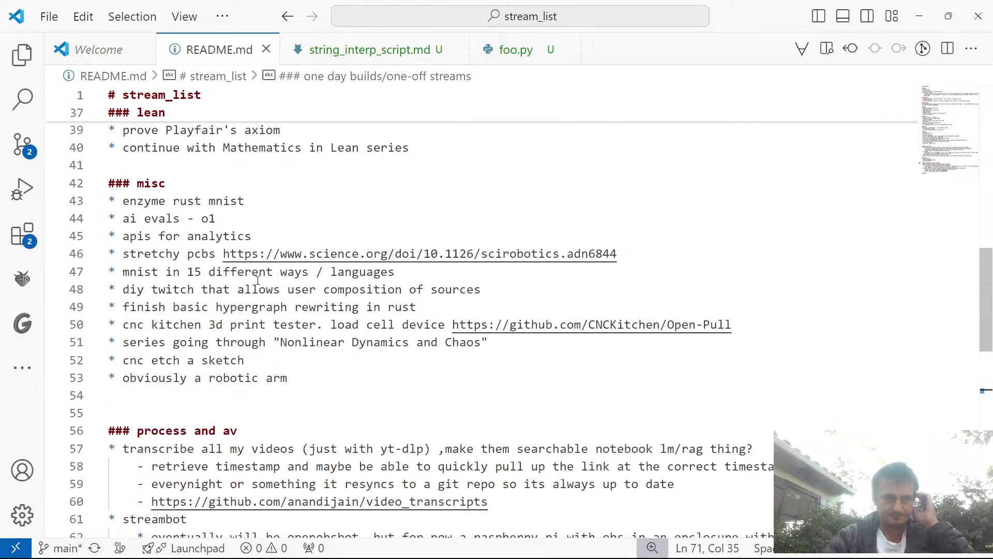
{"action": "left_click", "coordinate": [332, 375]}
{"action": "scroll", "coordinate": [333, 383], "scroll_direction": "down", "scroll_amount": 4}
{"action": "scroll", "coordinate": [335, 391], "scroll_direction": "down", "scroll_amount": 1}
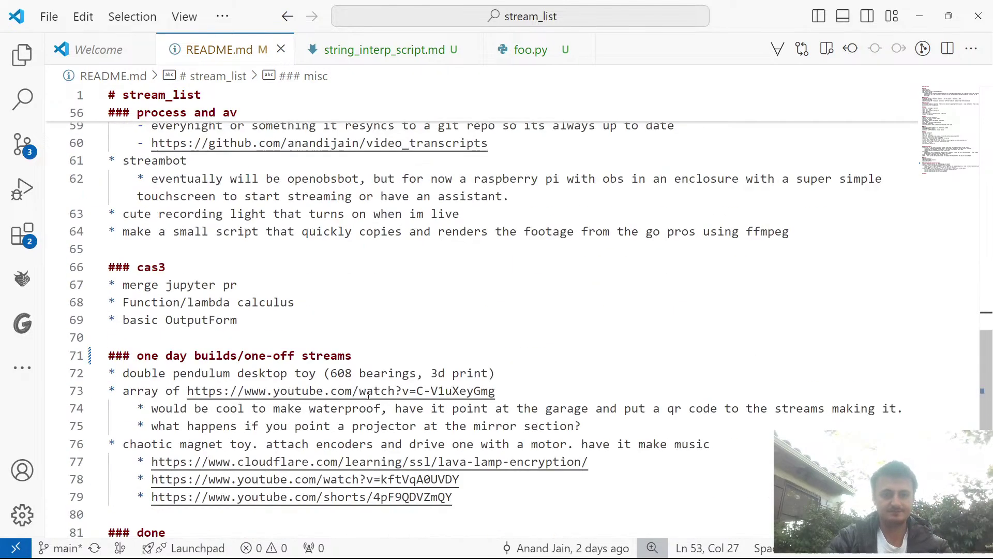
{"action": "double_click", "coordinate": [326, 356]}
{"action": "left_click_drag", "start_coordinate": [326, 356], "coordinate": [238, 356]}
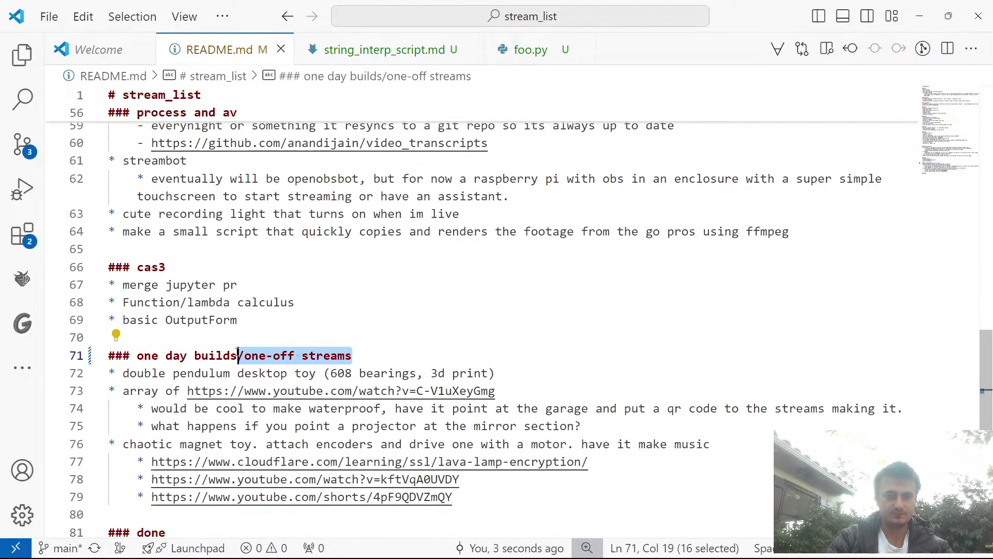
{"action": "key", "text": "ctrl+x"}
Add the bullet "download a bunch of mr beast videos and look at the audio and basic statistics on how loud voices are" to the misc list.
{"action": "scroll", "coordinate": [284, 323], "scroll_direction": "up", "scroll_amount": 6}
{"action": "left_click", "coordinate": [351, 362]}
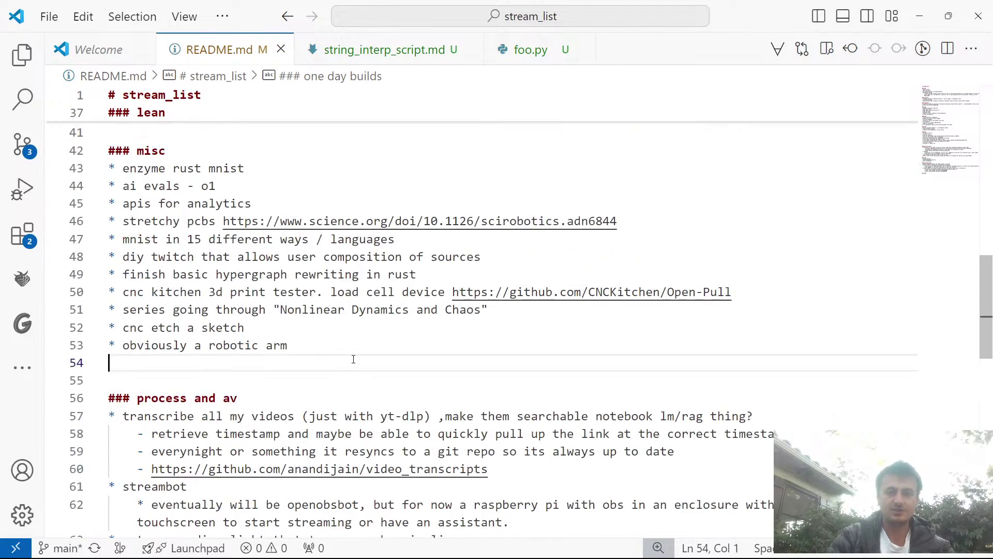
{"action": "type", "text": "* download a "}
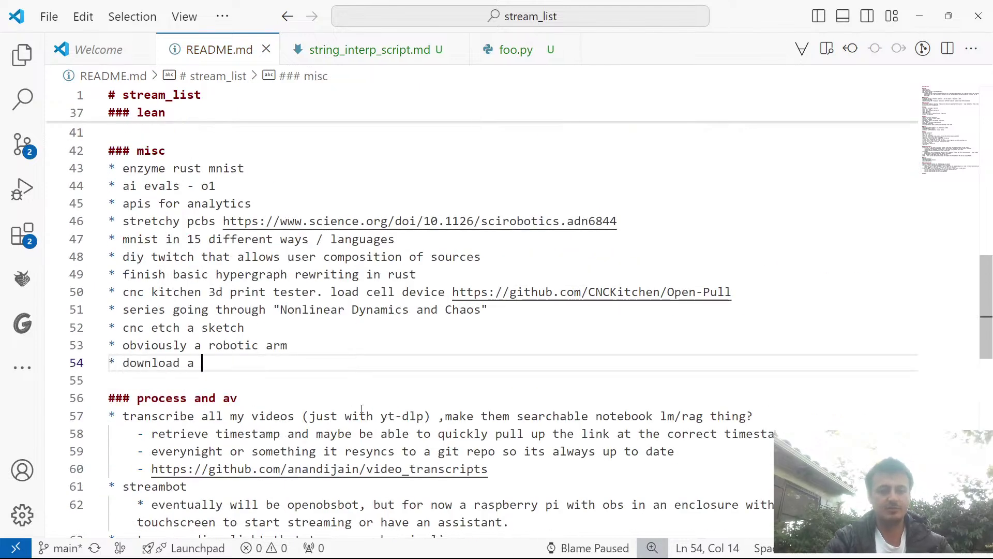
{"action": "type", "text": "bunch of mr bea"}
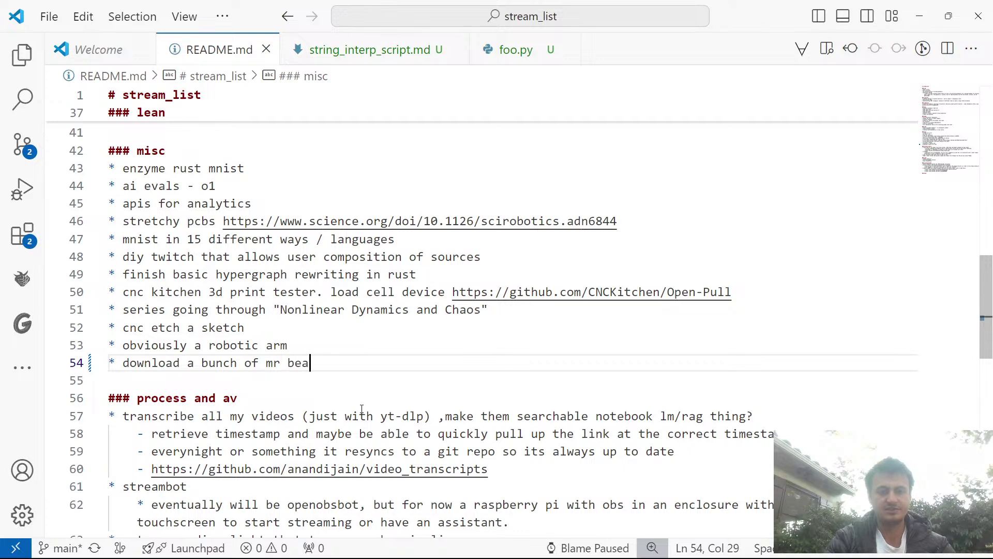
{"action": "type", "text": "st videos and look"}
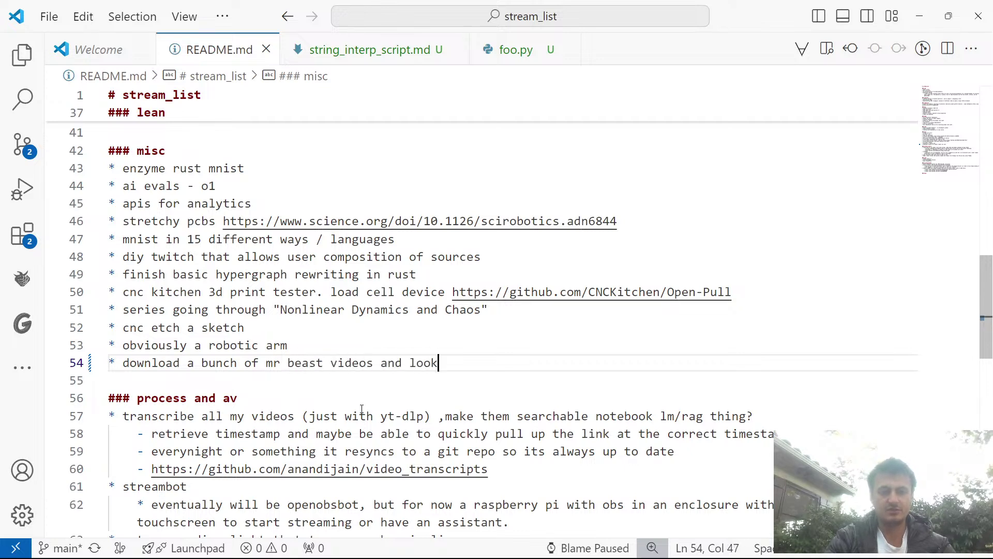
{"action": "type", "text": " at the audio "}
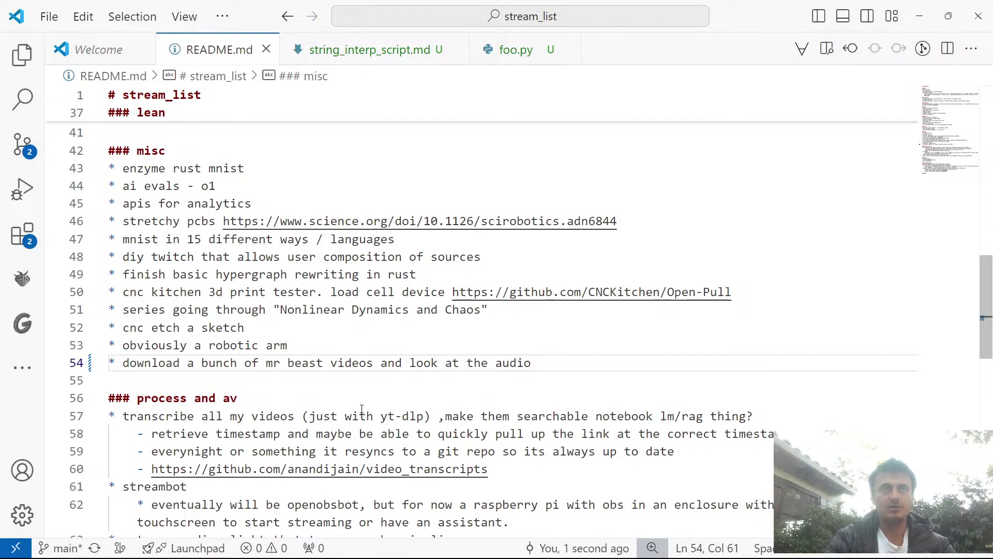
{"action": "type", "text": "and"}
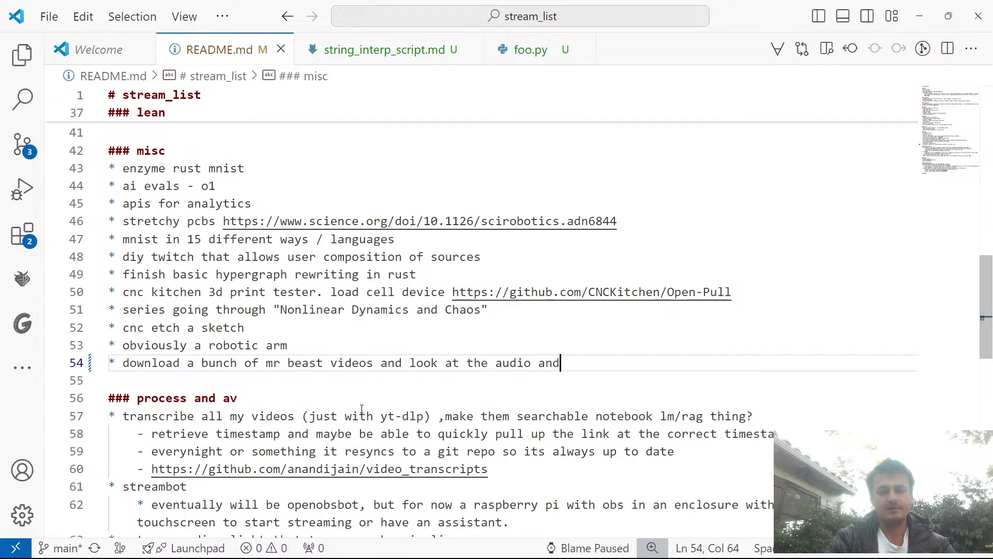
{"action": "type", "text": " basic stati"}
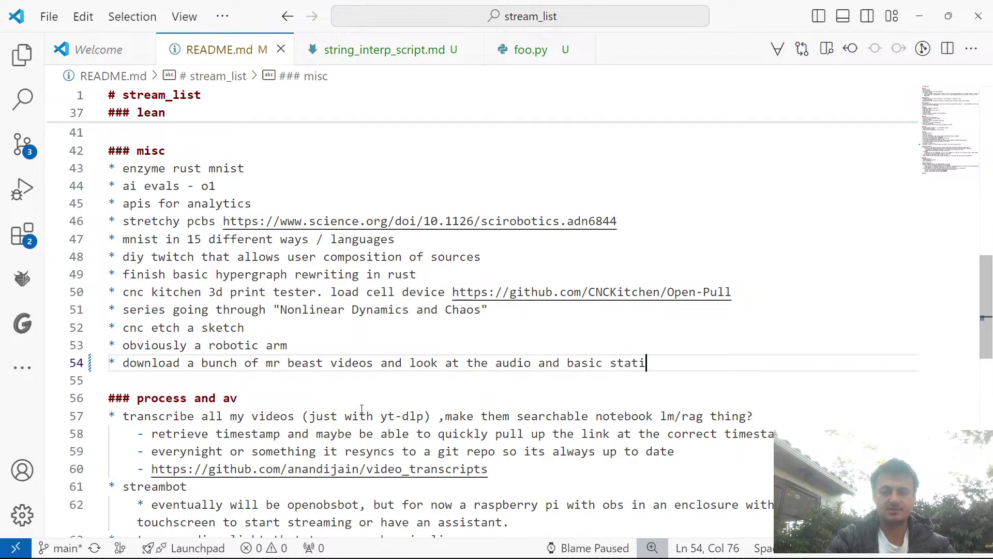
{"action": "type", "text": "stics on how loud voices are"}
Switch to CapCut, set the first video clip's duration to 4.6 s to match the first Voiceover8 segment, and play it back.
{"action": "key", "text": "alt+Tab"}
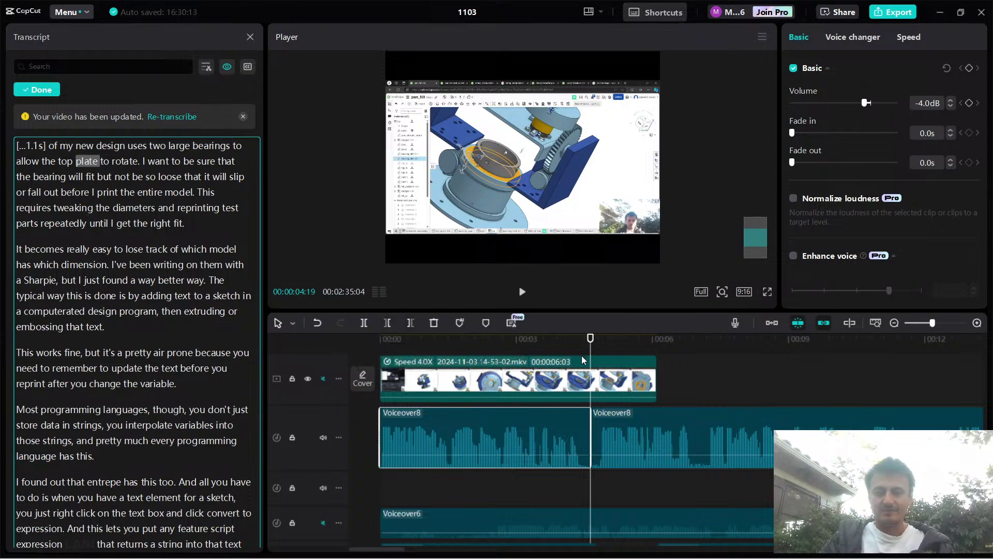
{"action": "left_click", "coordinate": [910, 37]}
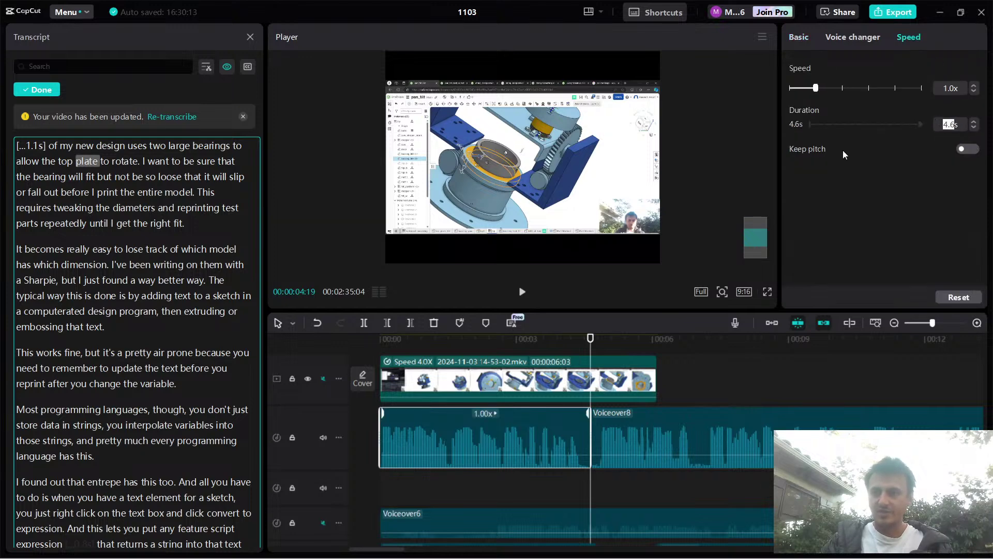
{"action": "left_click", "coordinate": [636, 362]}
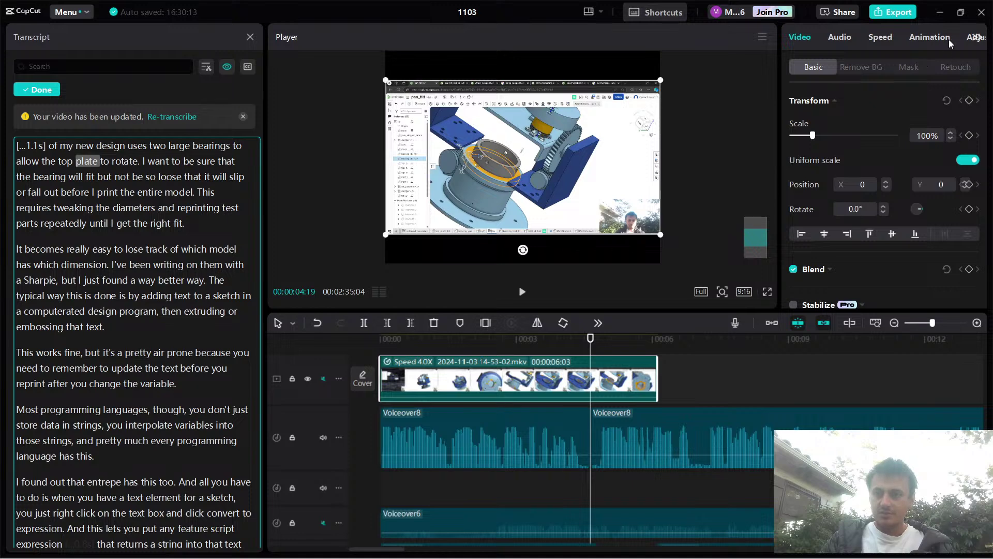
{"action": "left_click", "coordinate": [878, 39]}
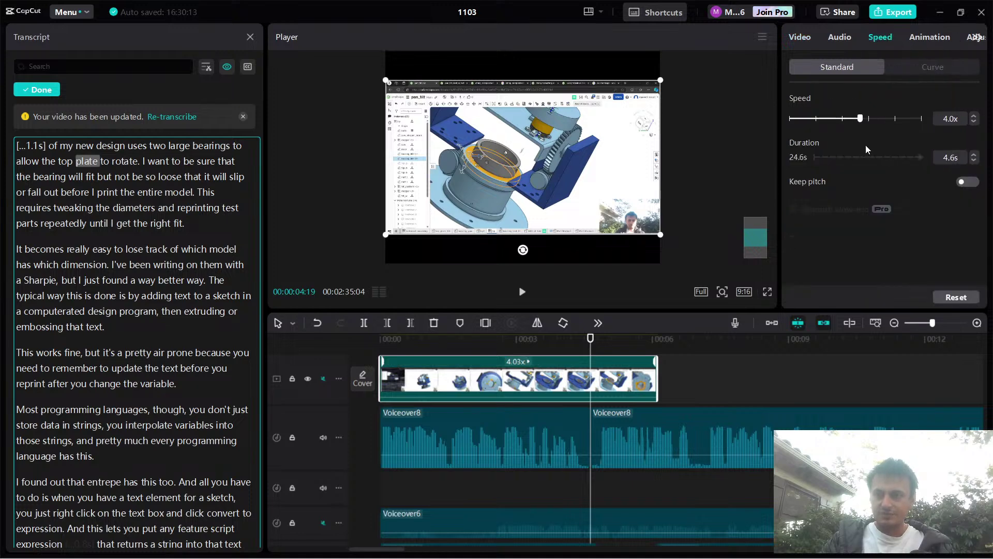
{"action": "type", "text": "4.6"}
{"action": "key", "text": "Return"}
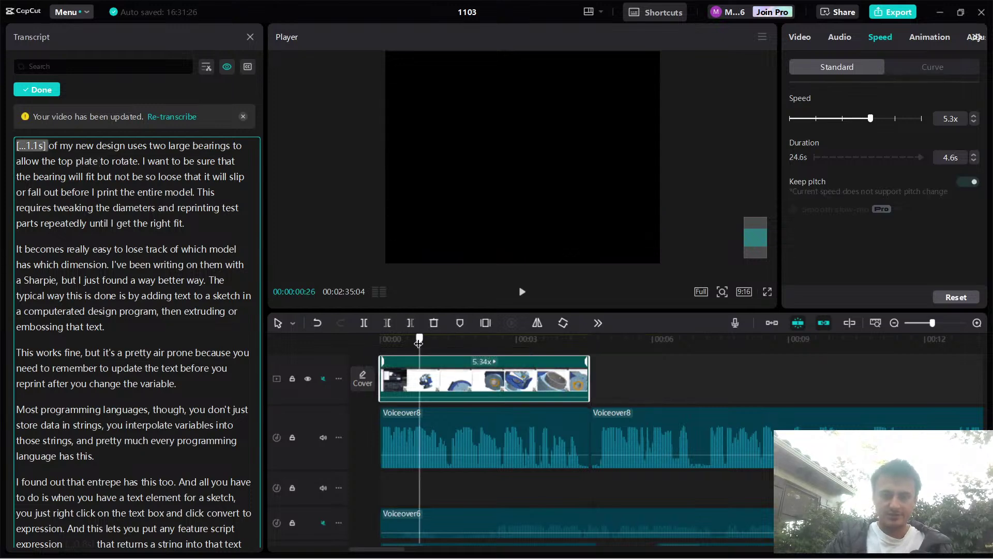
{"action": "key", "text": "space"}
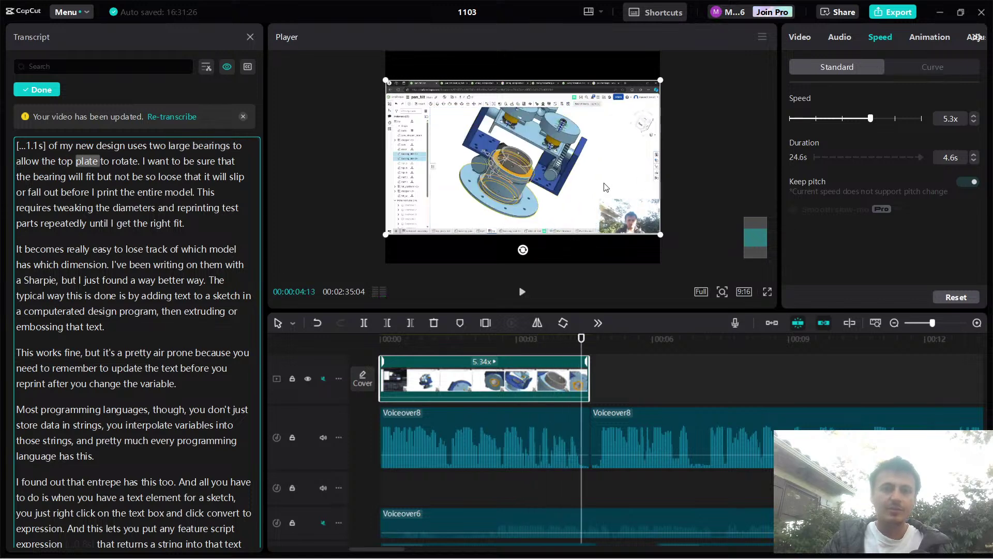
{"action": "key", "text": "space"}
Reposition and enlarge the first video clip in the player to 182% scale, centred in the frame.
{"action": "scroll", "coordinate": [589, 181], "scroll_direction": "down", "scroll_amount": 3}
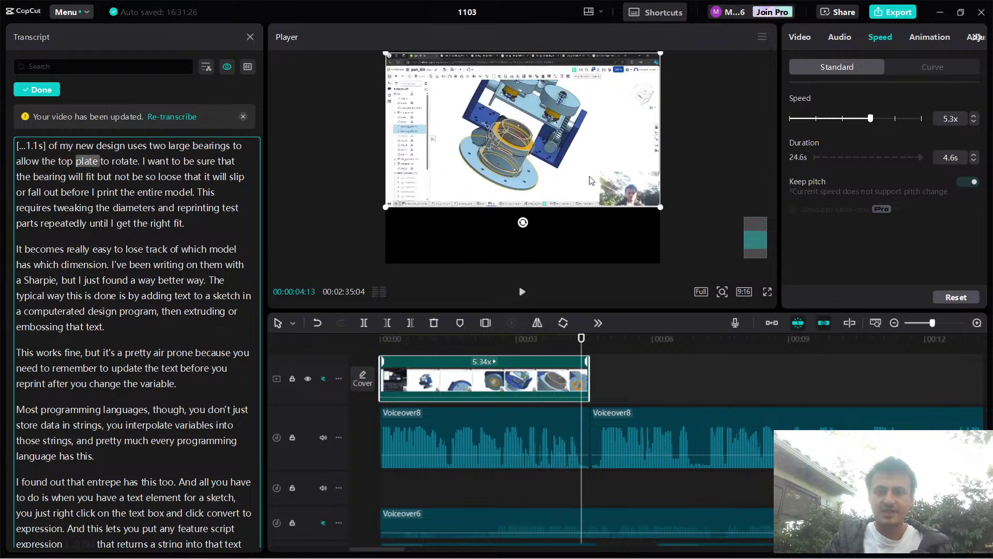
{"action": "mouse_move", "coordinate": [750, 231]}
{"action": "left_mouse_down"}
{"action": "mouse_move", "coordinate": [756, 255]}
{"action": "mouse_move", "coordinate": [753, 239]}
{"action": "left_mouse_up"}
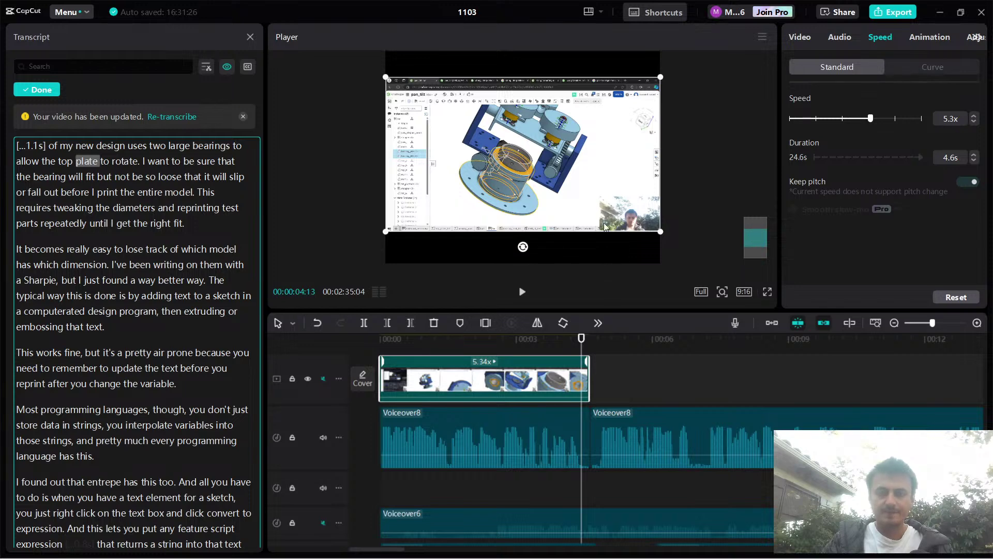
{"action": "left_click_drag", "start_coordinate": [591, 178], "coordinate": [550, 165]}
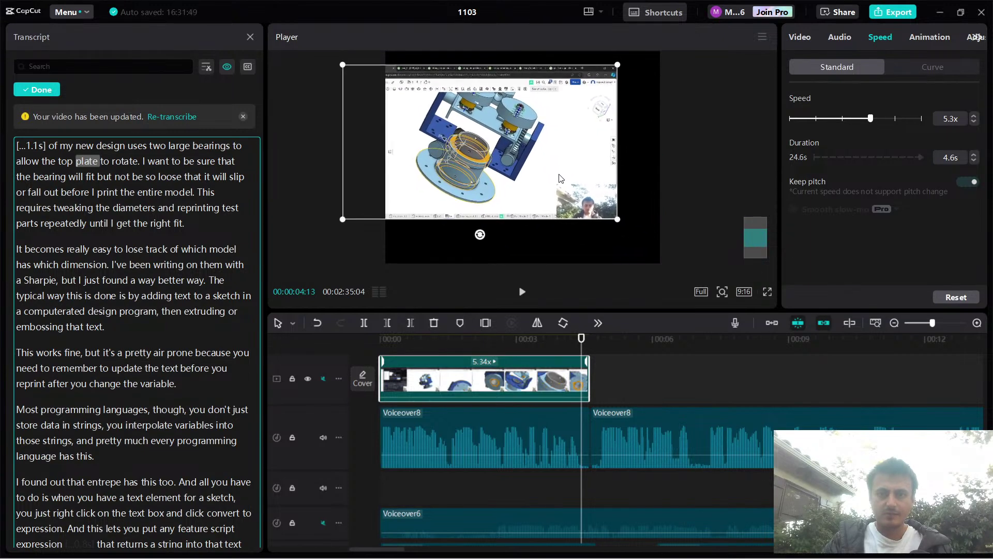
{"action": "left_click_drag", "start_coordinate": [618, 221], "coordinate": [674, 248]}
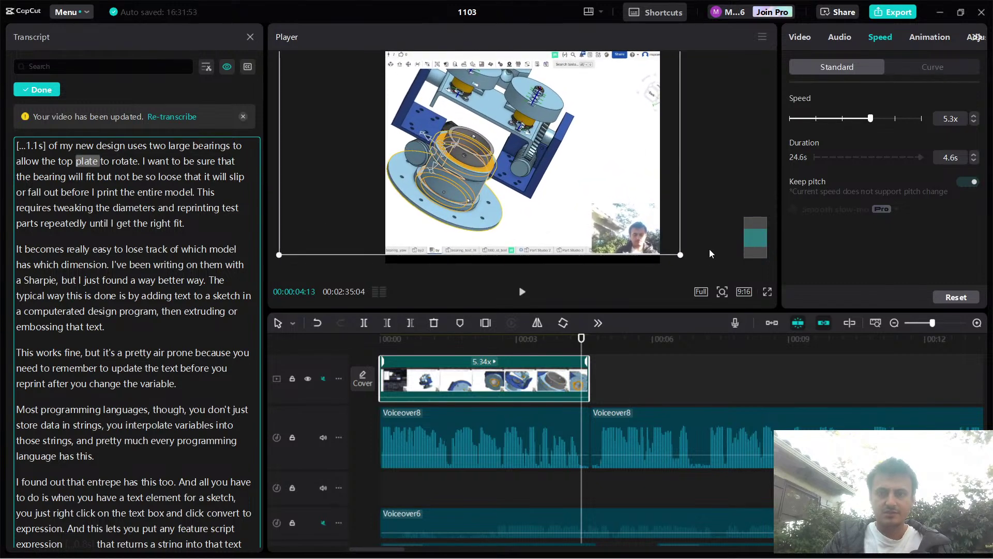
{"action": "scroll", "coordinate": [706, 243], "scroll_direction": "down", "scroll_amount": 3}
{"action": "left_click_drag", "start_coordinate": [530, 164], "coordinate": [558, 178]}
{"action": "left_click_drag", "start_coordinate": [647, 226], "coordinate": [691, 254]}
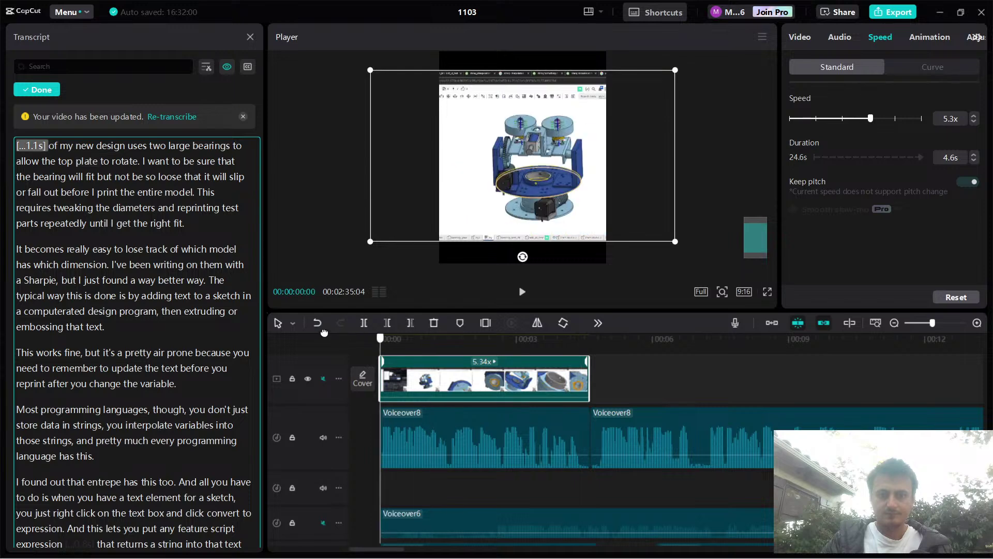
Rearrange the workspace so the timeline spans the full width beneath the player, and close the transcript.
{"action": "left_click", "coordinate": [430, 341]}
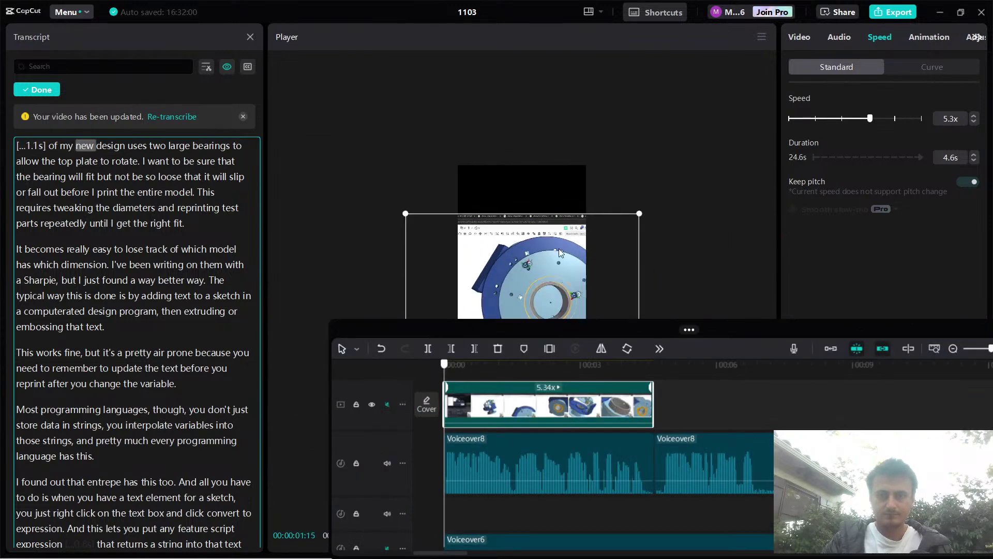
{"action": "left_click", "coordinate": [706, 188]}
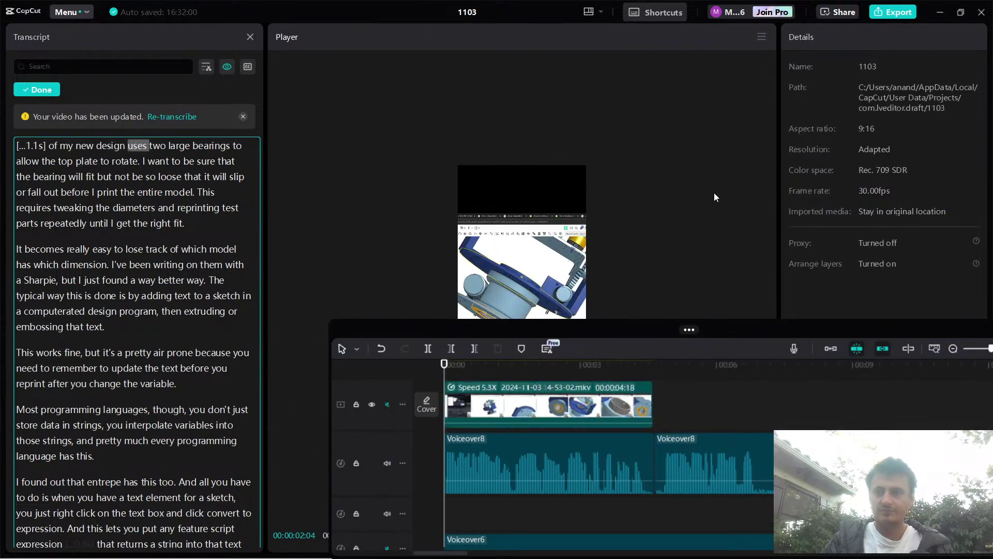
{"action": "left_click", "coordinate": [544, 259]}
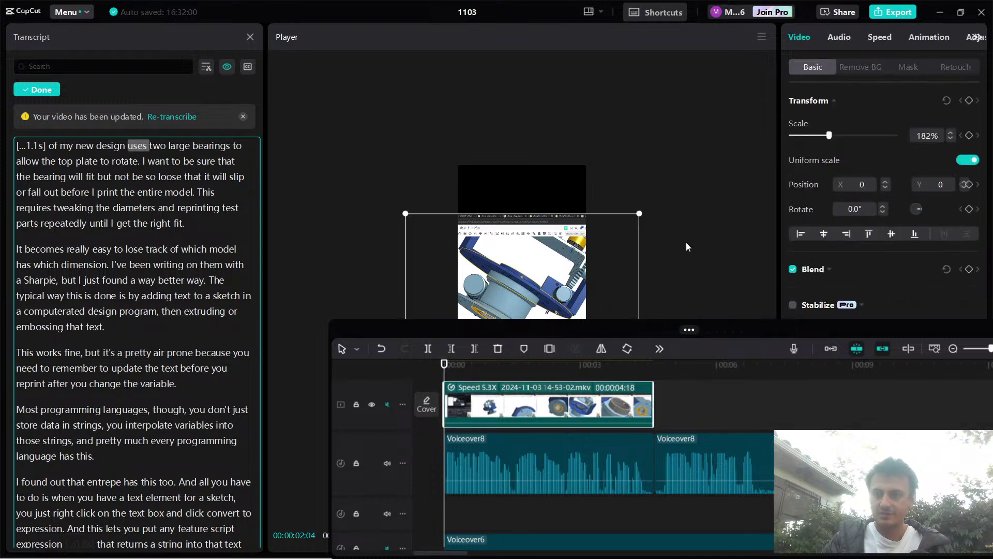
{"action": "left_click", "coordinate": [681, 262]}
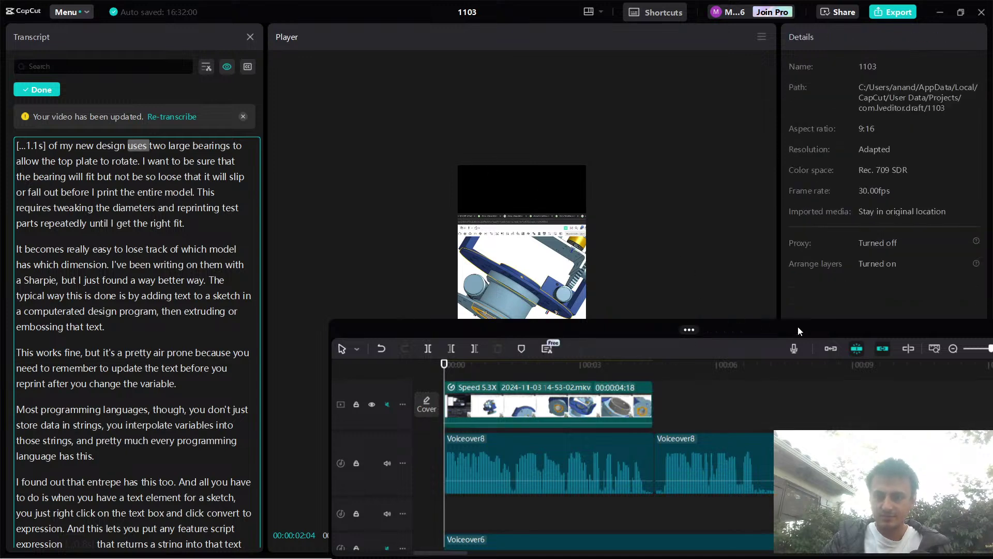
{"action": "left_click", "coordinate": [251, 37]}
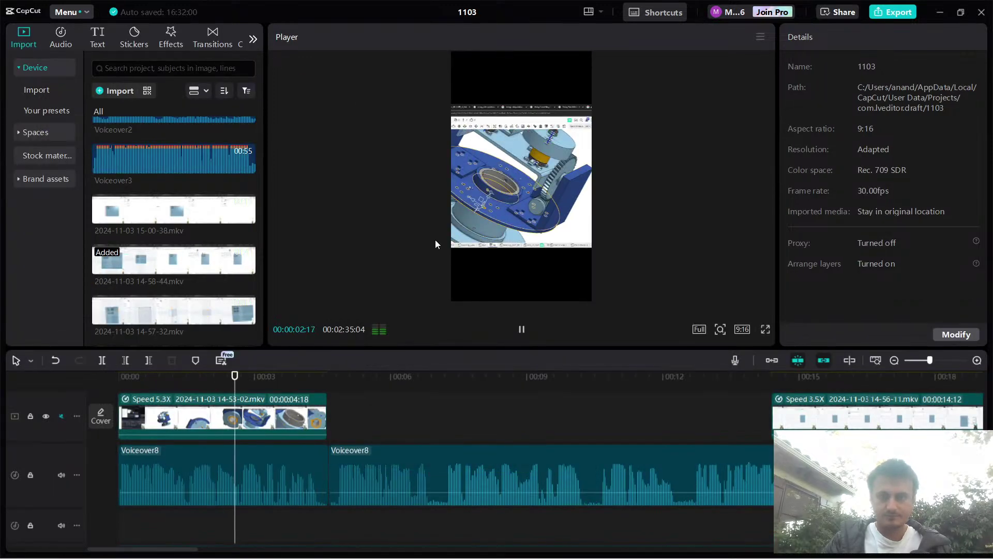
Play back the opening and scrub through the stretch without footage after the first video clip.
{"action": "key", "text": "space"}
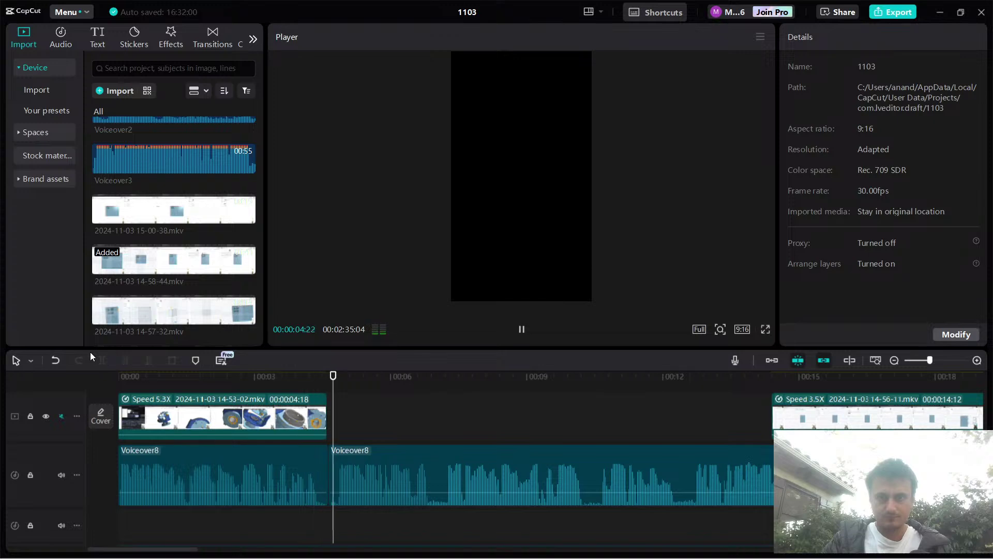
{"action": "key", "text": "space"}
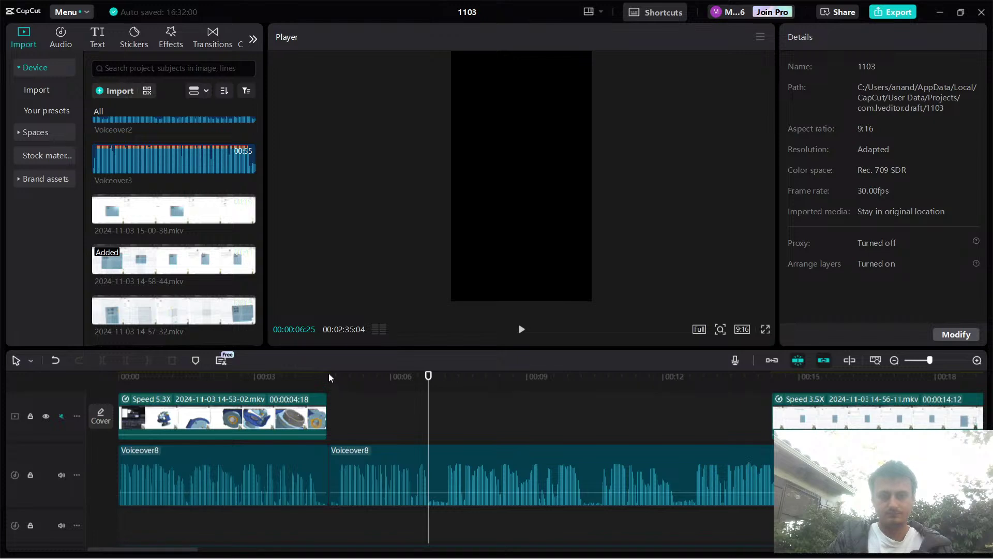
{"action": "key", "text": "alt+Tab"}
{"action": "key", "text": "alt+shift+Tab"}
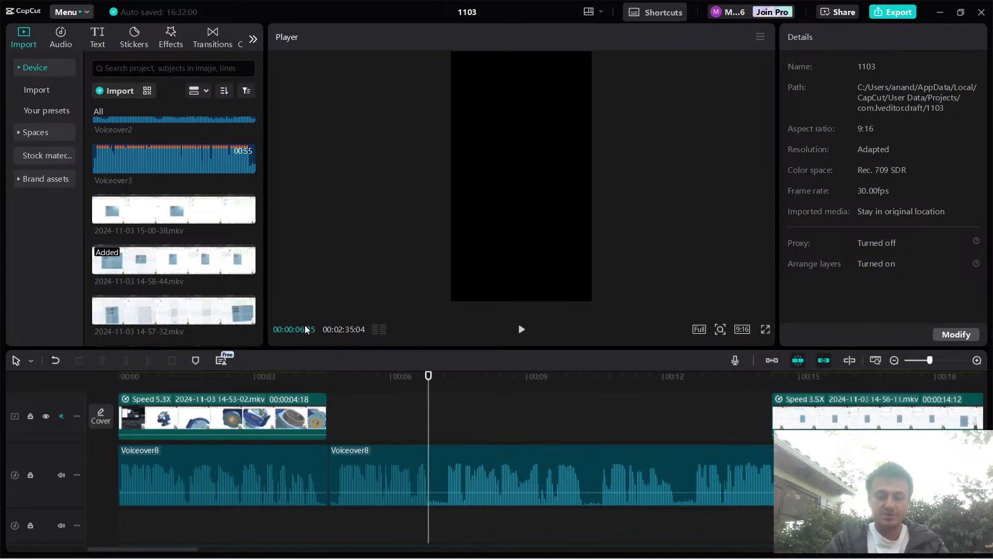
{"action": "left_click_drag", "start_coordinate": [358, 377], "coordinate": [439, 376]}
{"action": "key", "text": "alt+Tab"}
{"action": "key", "text": "alt+Tab"}
{"action": "key", "text": "alt+shift+Tab"}
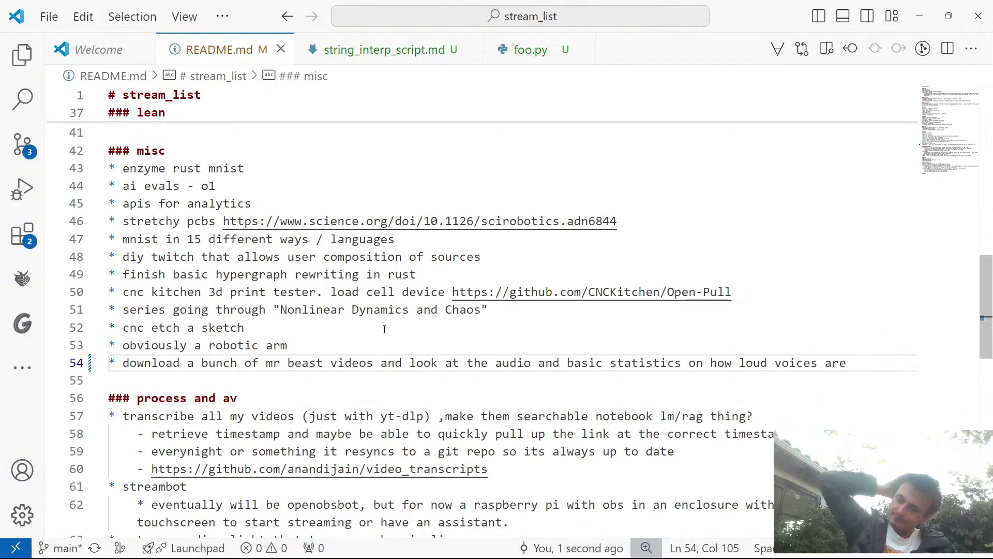
{"action": "key", "text": "alt+Tab"}
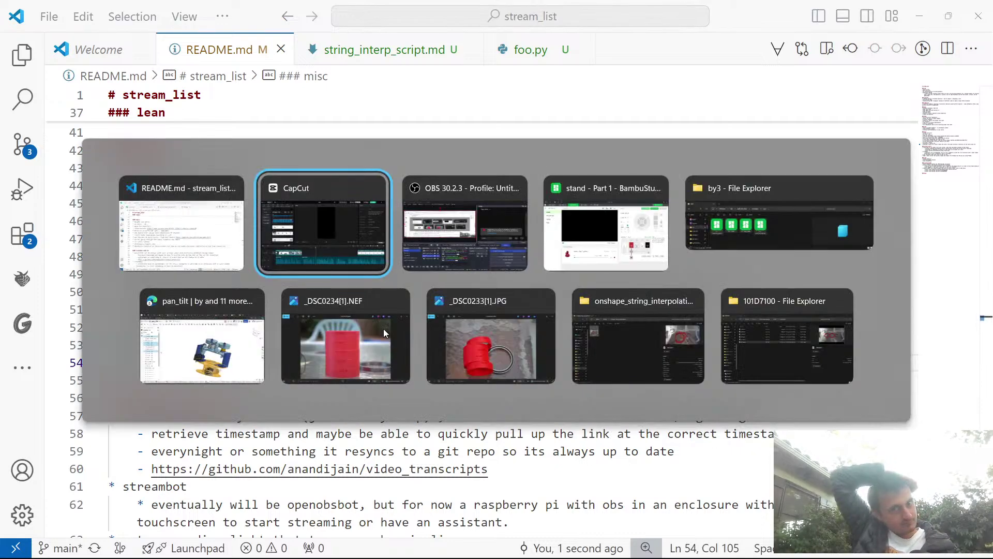
{"action": "key", "text": "alt+shift+Tab"}
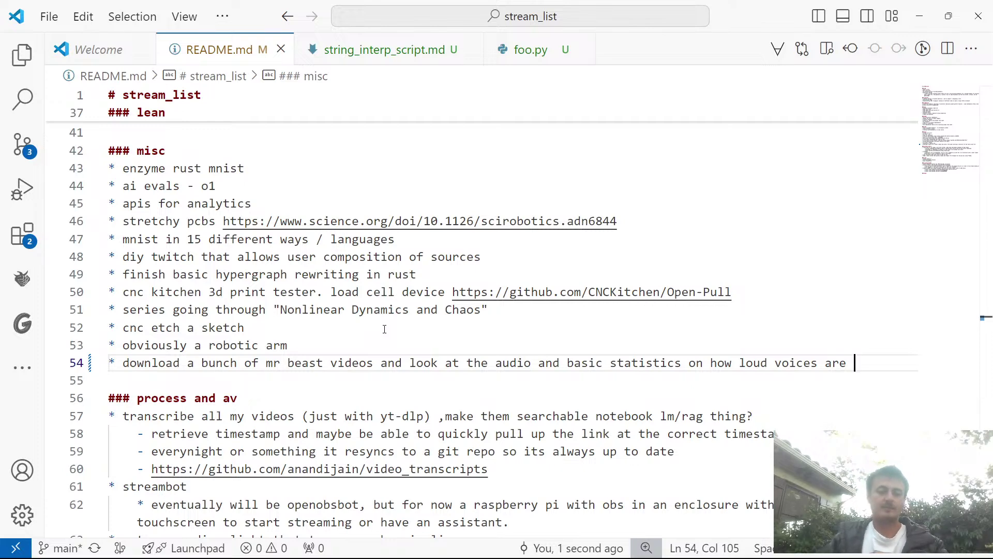
{"action": "key", "text": "alt+Tab"}
{"action": "key", "text": "alt+shift+Tab"}
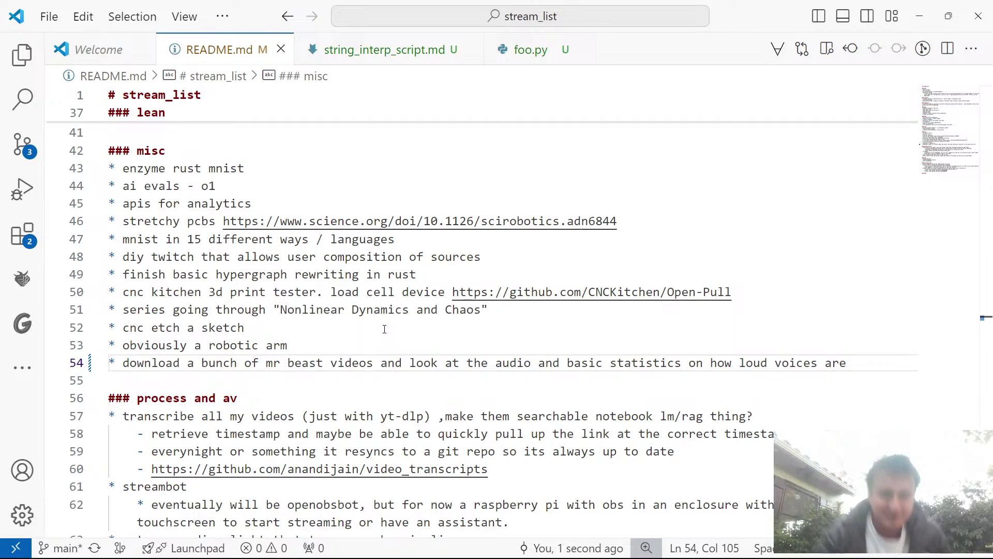
{"action": "key", "text": "alt+Tab"}
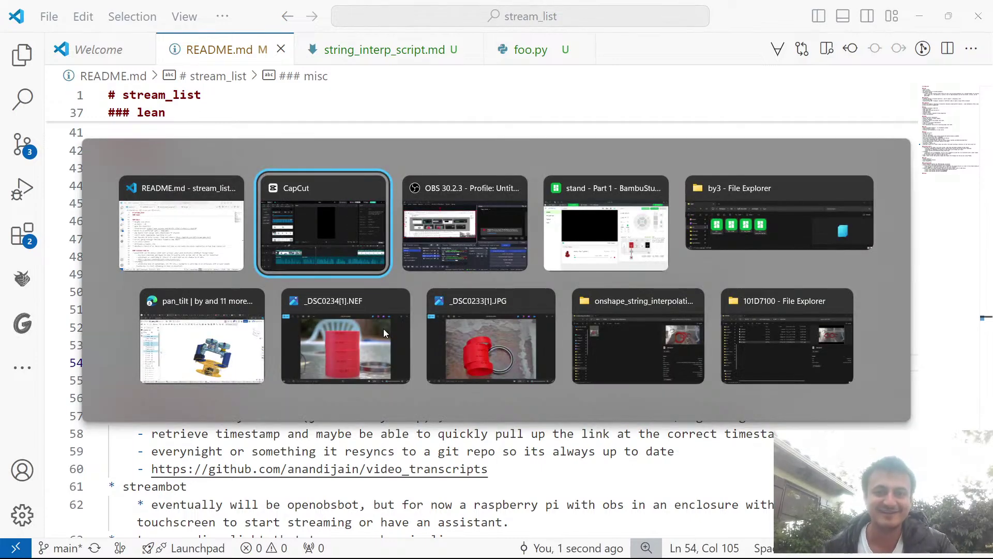
{"action": "key", "text": "alt+Tab"}
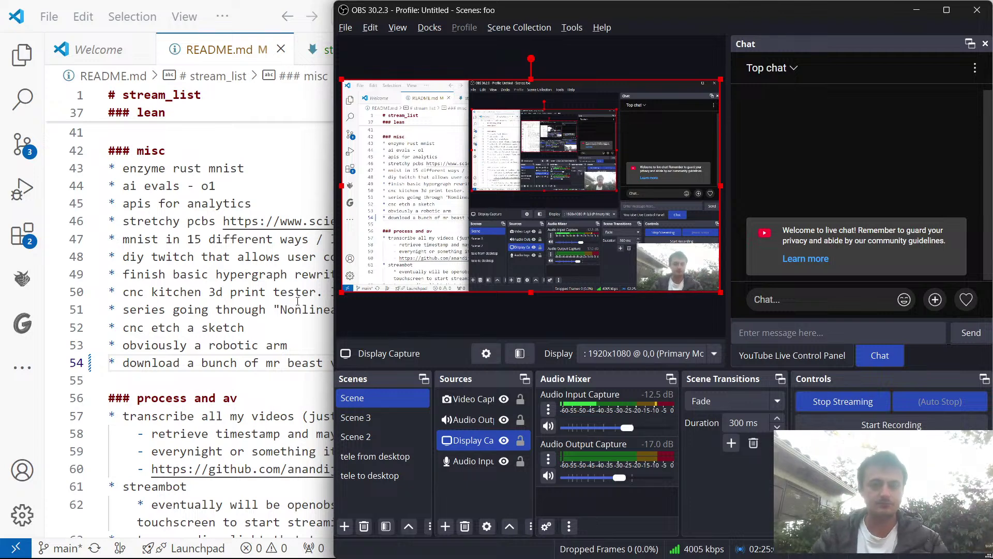
Switch to VS Code, open string_interp_script.md and select "the top plate to rotate." through the start of the following line.
{"action": "key", "text": "alt+Tab"}
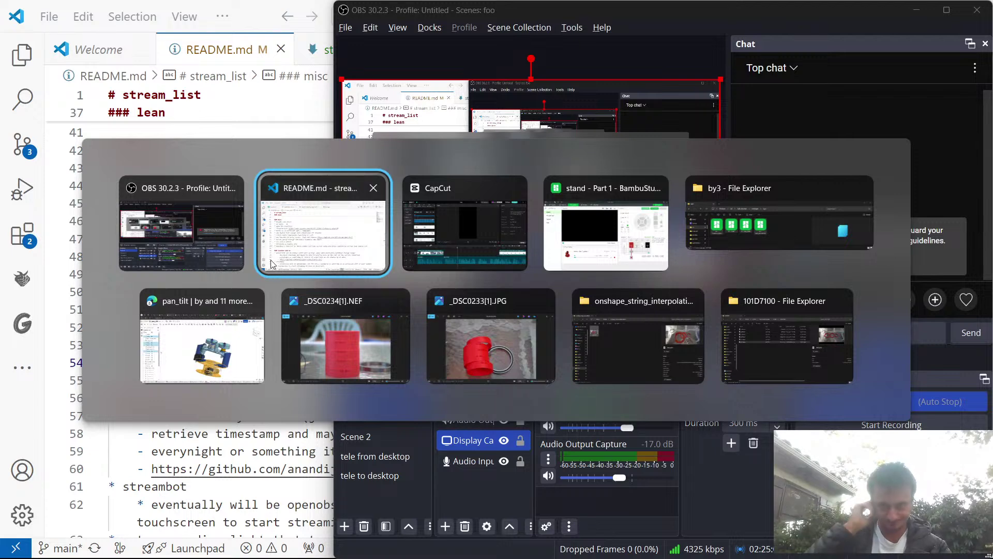
{"action": "left_click", "coordinate": [271, 264]}
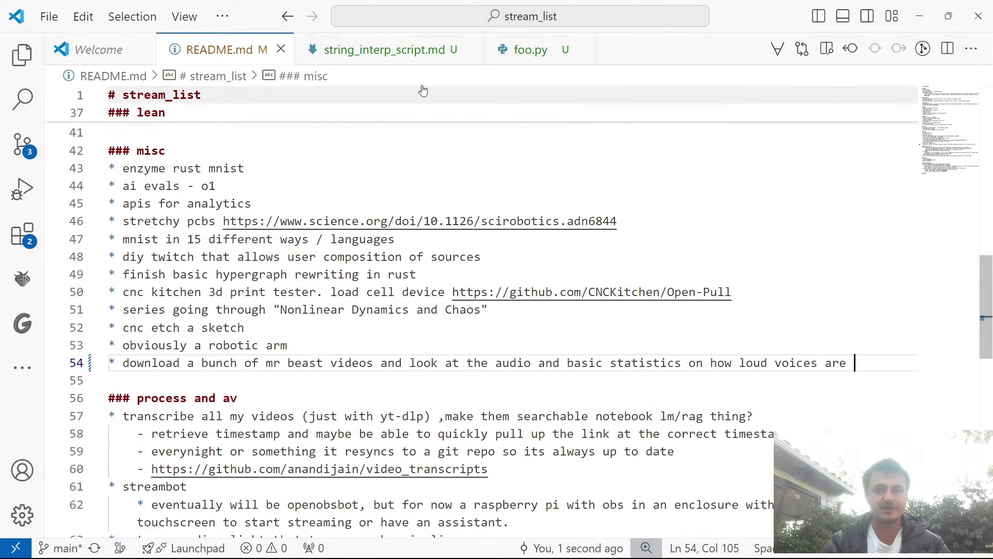
{"action": "left_click", "coordinate": [393, 49]}
{"action": "left_click_drag", "start_coordinate": [502, 129], "coordinate": [115, 147]}
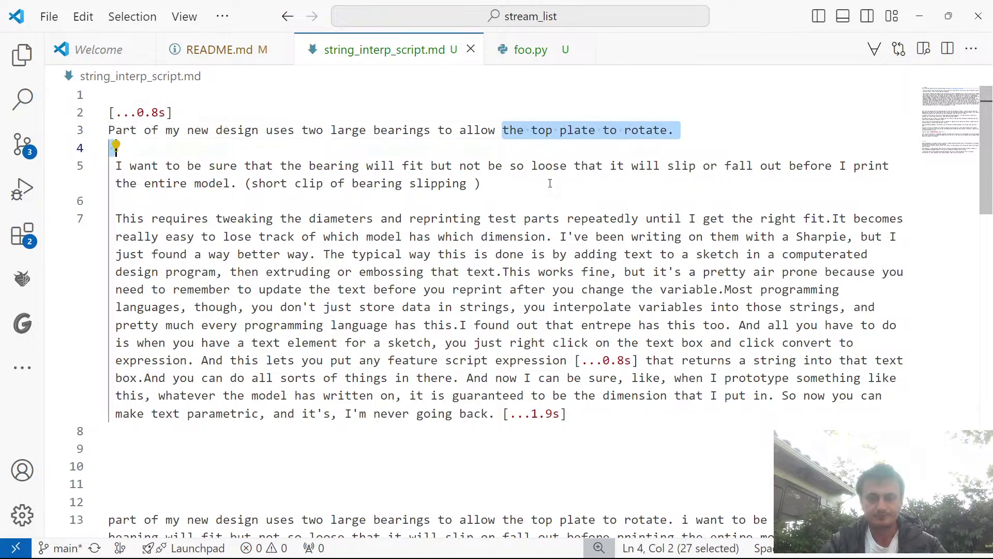
Add the shot note "(show design )" after "the top plate to rotate." in the script.
{"action": "left_click", "coordinate": [721, 128]}
{"action": "type", "text": "(des"}
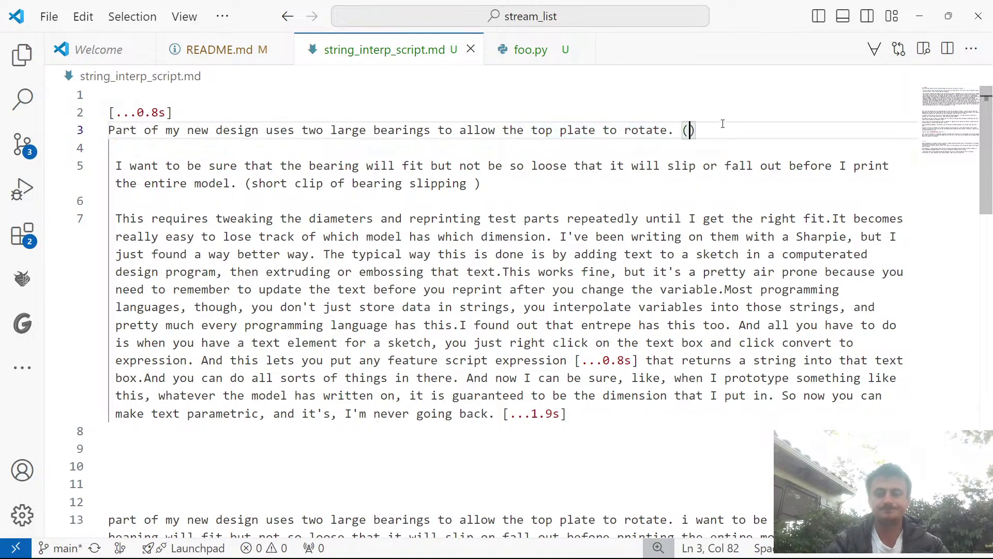
{"action": "type", "text": "ign"}
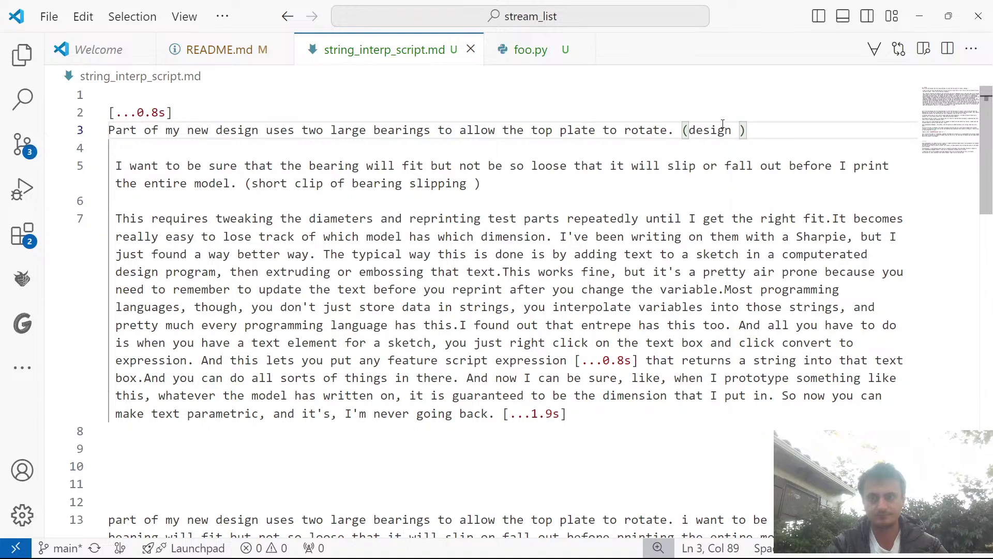
{"action": "key", "text": "ctrl+BackSpace"}
{"action": "type", "text": "show design"}
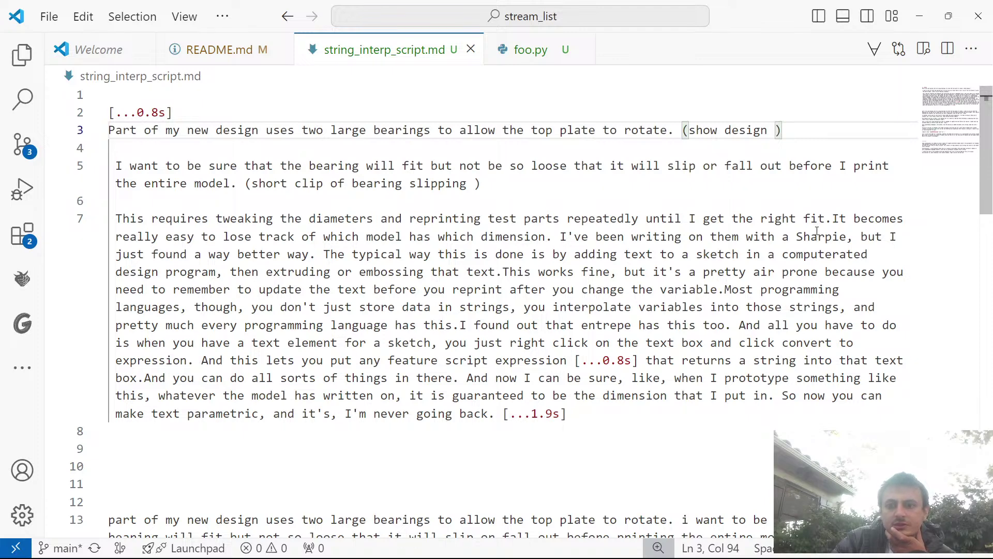
Split off the text from "It becomes really easy" as its own paragraph and add "(show a bearing slipping)" after "the right fit.".
{"action": "left_click", "coordinate": [833, 219]}
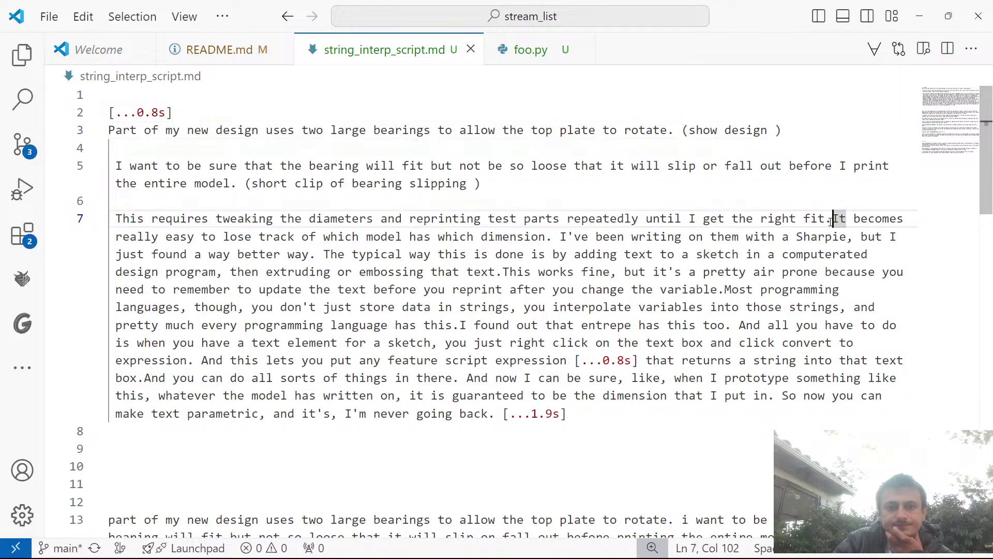
{"action": "key", "text": "Return"}
{"action": "key", "text": "Return"}
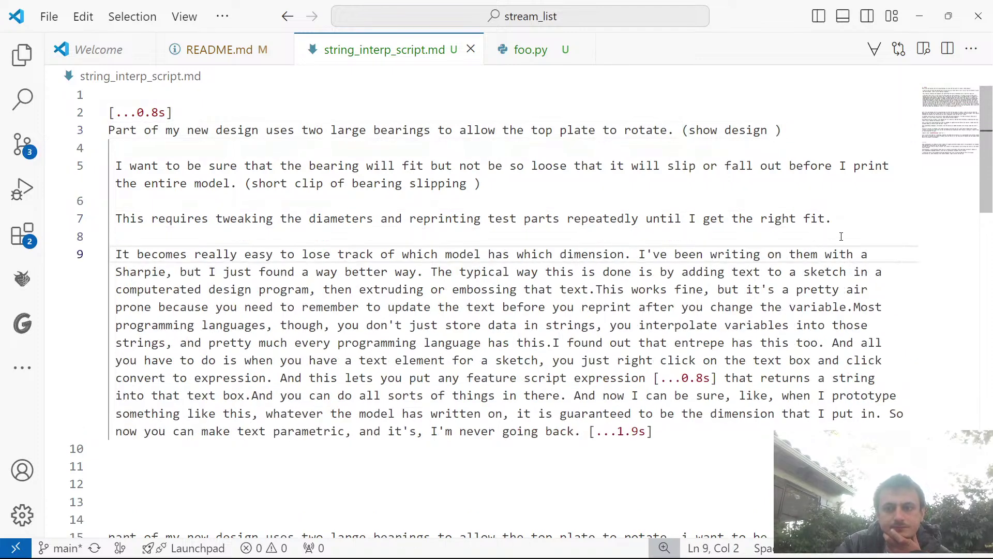
{"action": "left_click", "coordinate": [871, 219]}
{"action": "type", "text": "(show "}
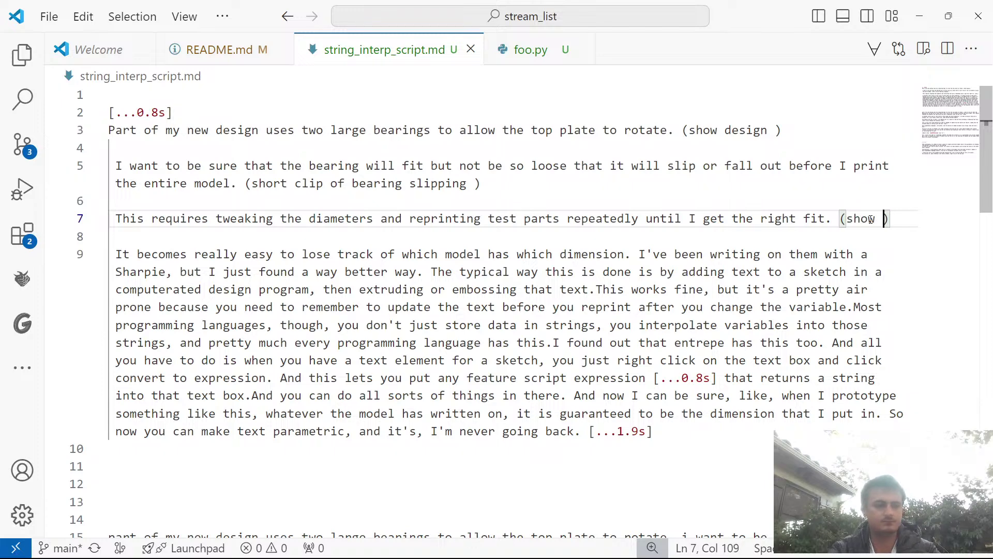
{"action": "type", "text": "a part slipping"}
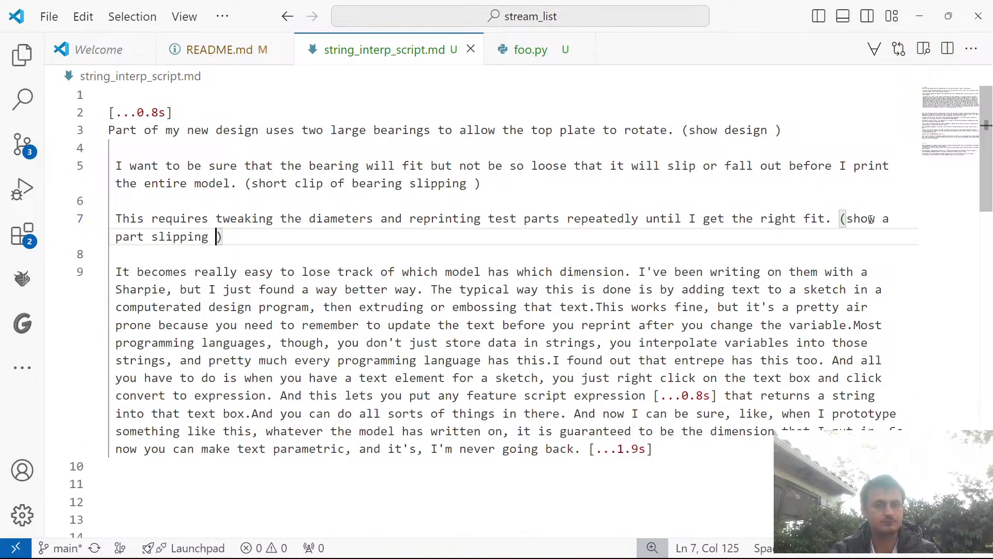
{"action": "key", "text": "ctrl+BackSpace"}
{"action": "key", "text": "ctrl+BackSpace"}
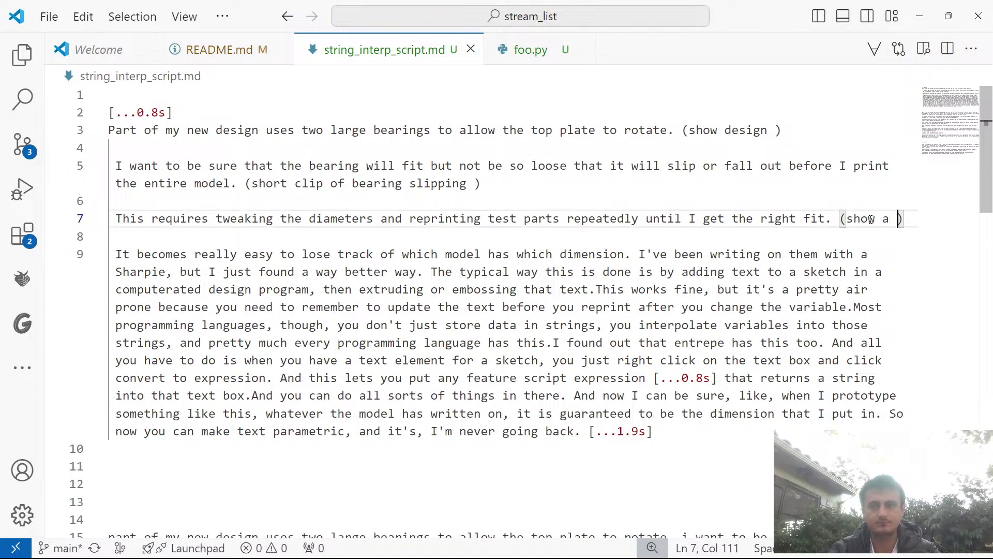
{"action": "type", "text": "bearing s"}
{"action": "type", "text": "lipping in"}
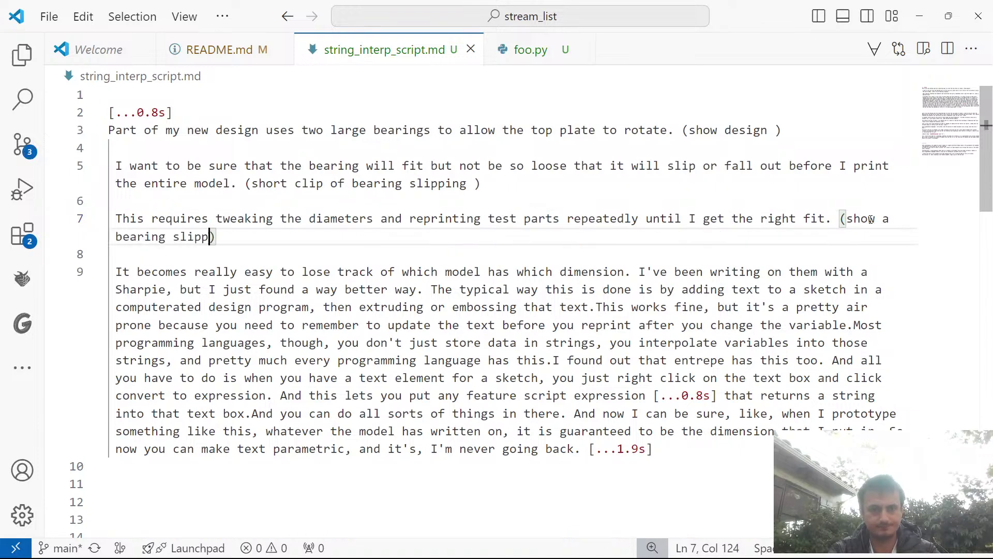
{"action": "key", "text": "ctrl+BackSpace"}
{"action": "key", "text": "BackSpace"}
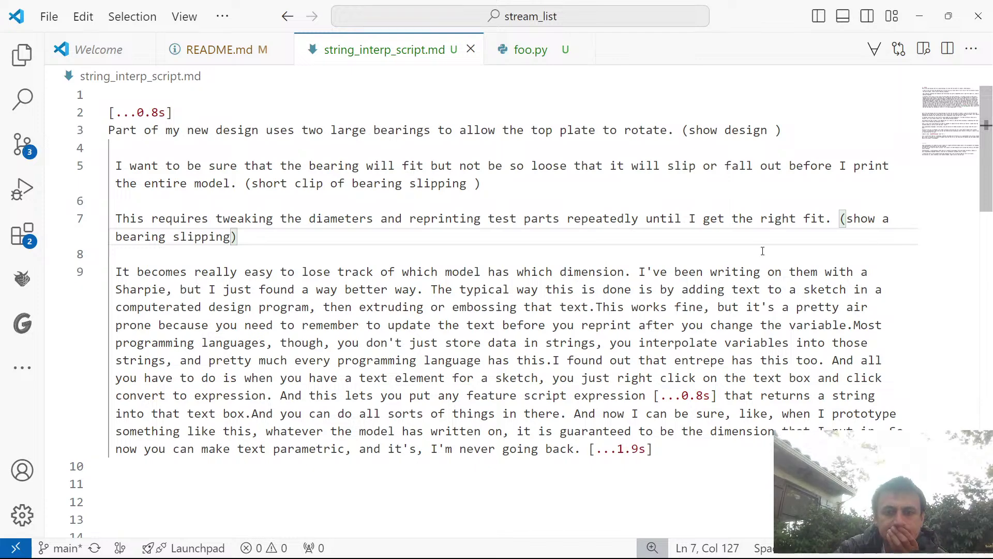
Break the line after "which model has which dimension." and add the note "(show all 5 sizes of ID tests)" to that sentence.
{"action": "left_click", "coordinate": [632, 272]}
{"action": "key", "text": "Return"}
{"action": "left_click", "coordinate": [632, 273]}
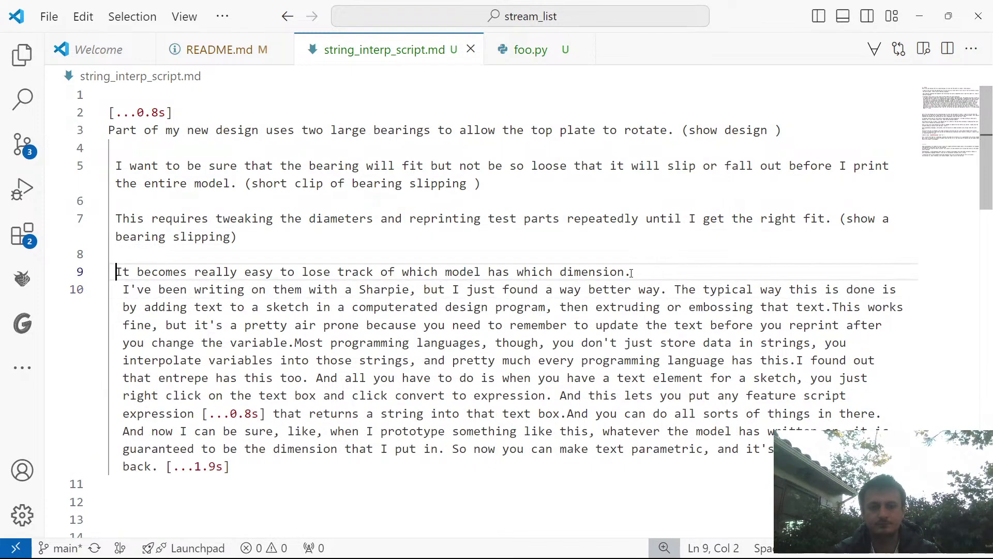
{"action": "type", "text": "(show all 5 "}
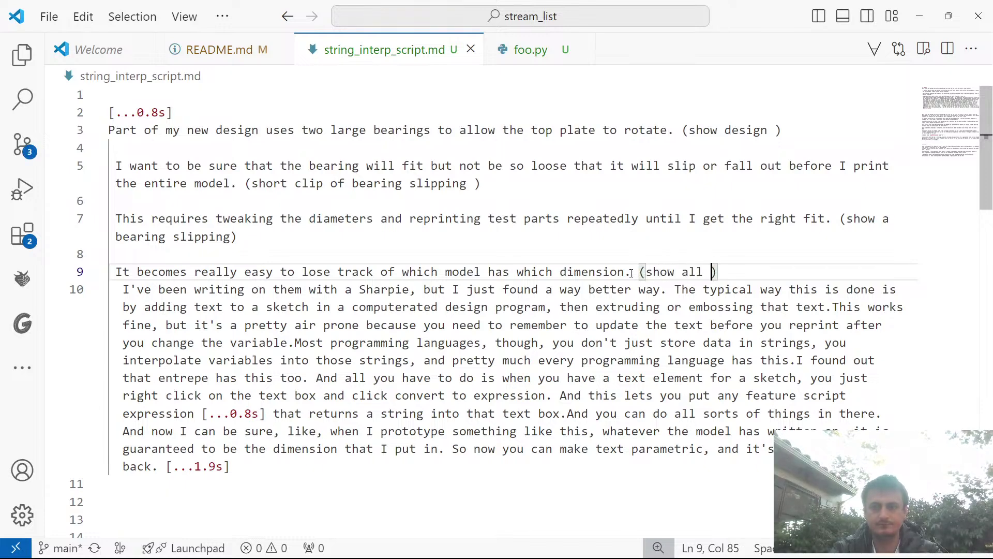
{"action": "type", "text": "sizes "}
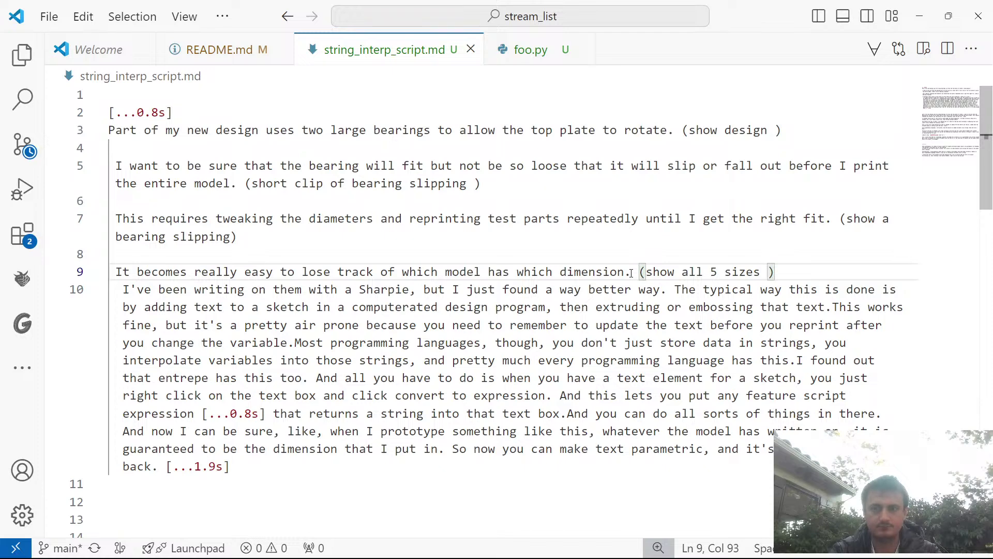
{"action": "type", "text": "of ID tests"}
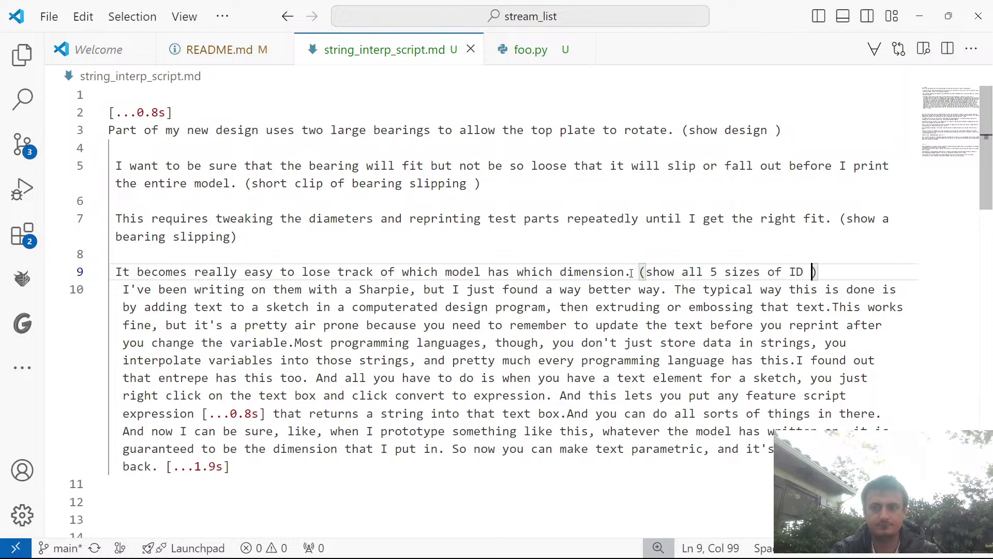
{"action": "key", "text": "Down"}
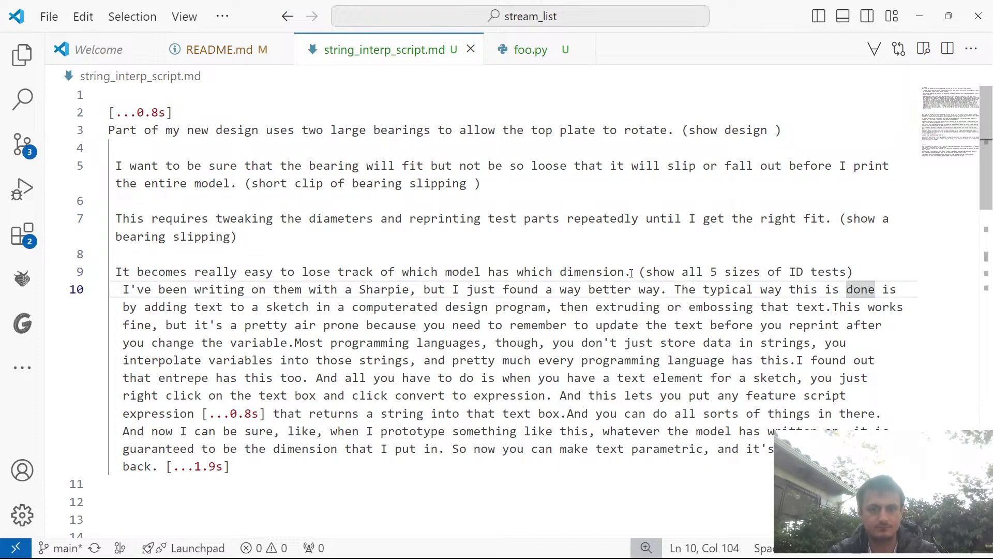
Set the Sharpie sentence apart as an unindented paragraph with blank lines before it and before "The typical way this is done".
{"action": "left_click", "coordinate": [662, 290]}
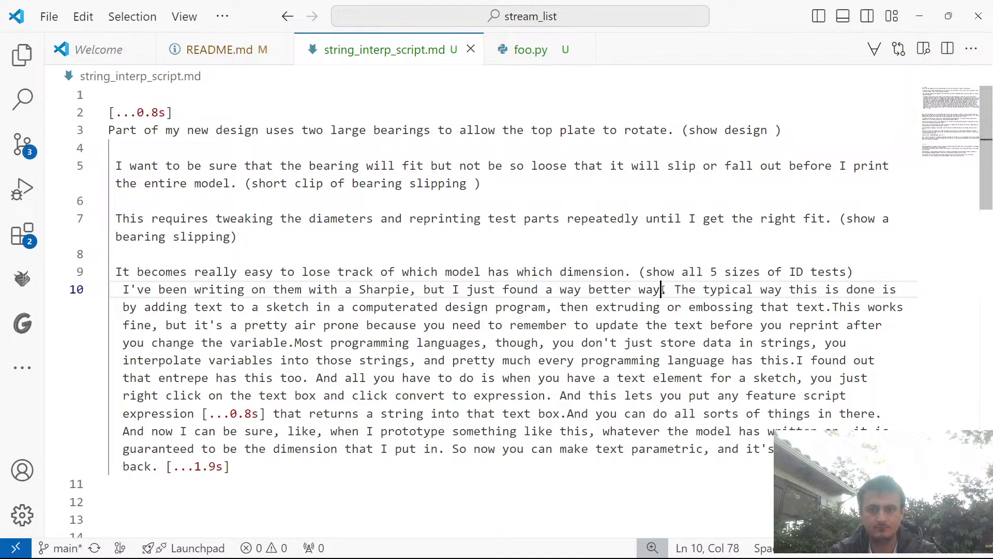
{"action": "left_click", "coordinate": [675, 290]}
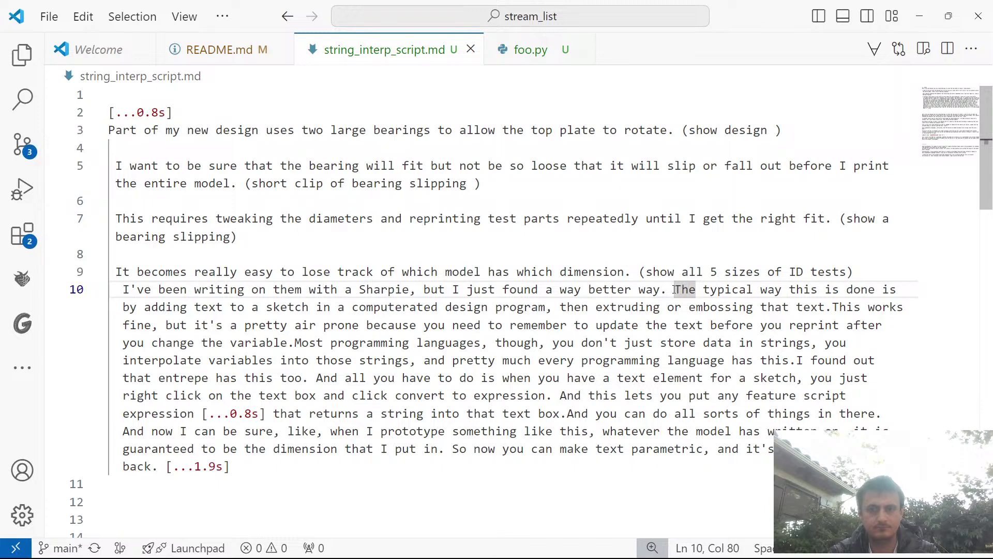
{"action": "key", "text": "Return"}
{"action": "key", "text": "Return"}
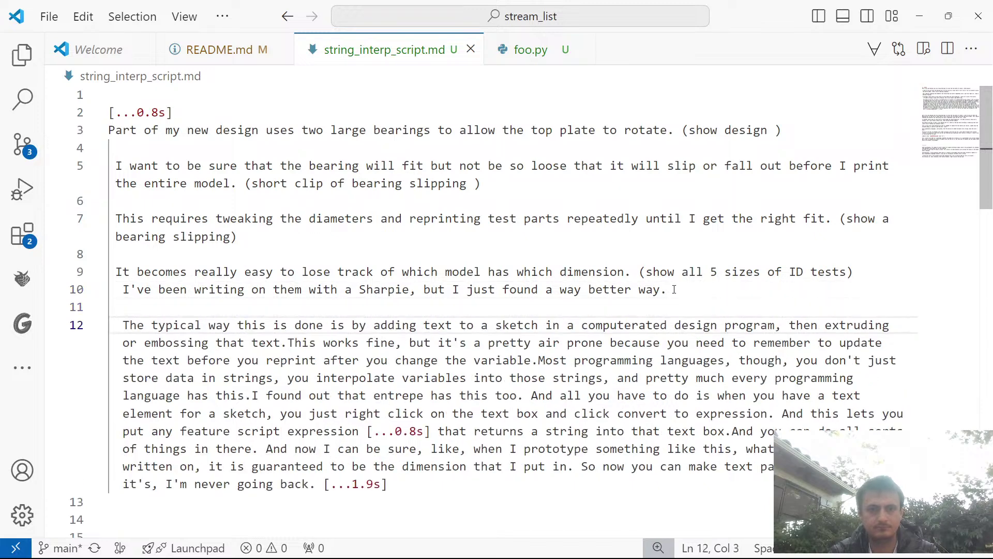
{"action": "left_click", "coordinate": [126, 289]}
{"action": "key", "text": "BackSpace"}
{"action": "key", "text": "BackSpace"}
{"action": "key", "text": "Return"}
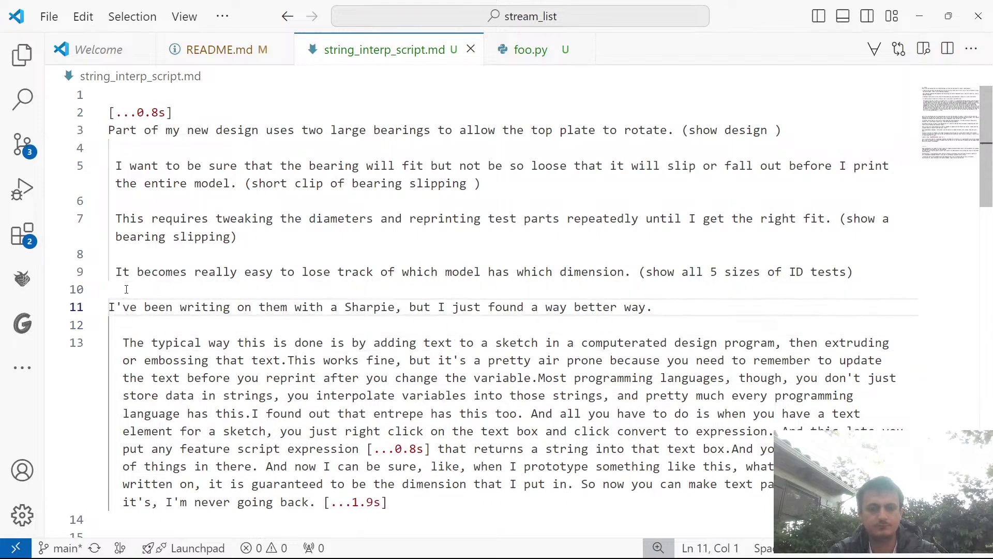
Add "(show a pic? i feel like this can be cut )" after the Sharpie sentence and remove the indent from the "The typical way" paragraph.
{"action": "left_click", "coordinate": [658, 309]}
{"action": "type", "text": "(show a "}
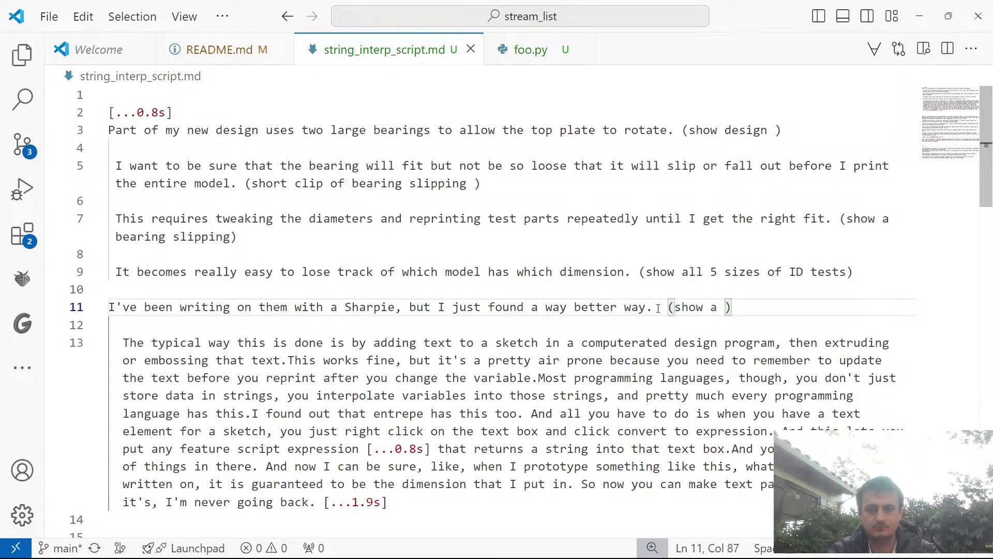
{"action": "type", "text": "pic? "}
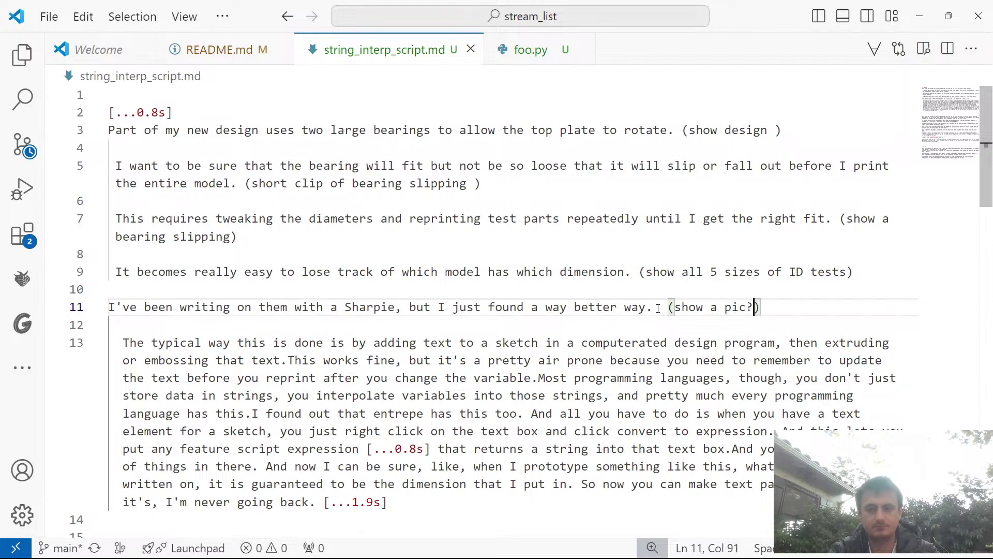
{"action": "type", "text": "i feel like "}
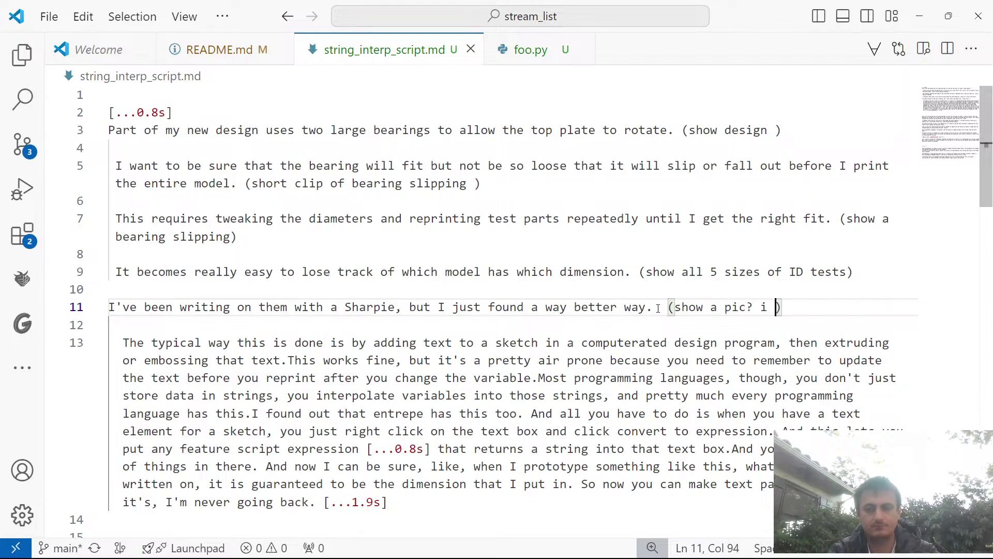
{"action": "type", "text": "this can be cut"}
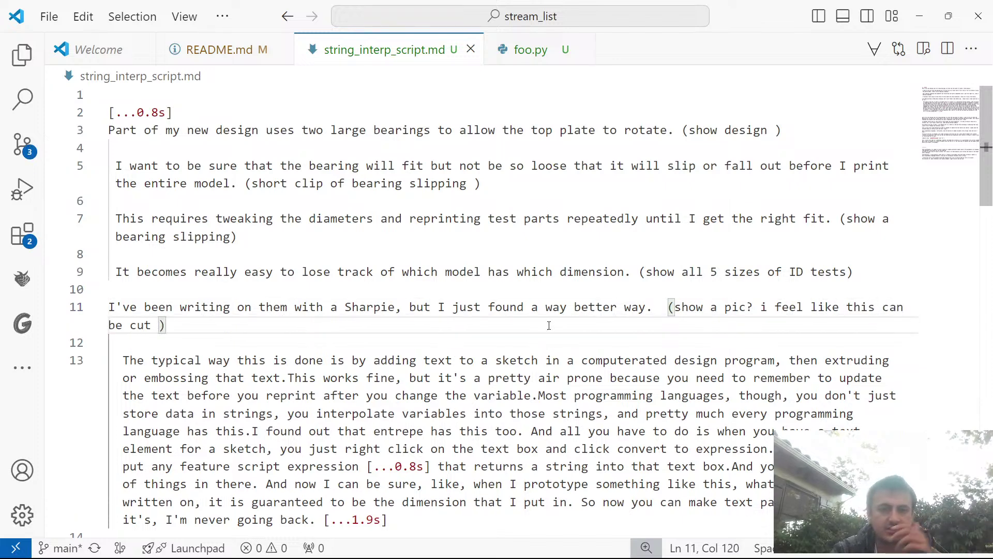
{"action": "left_click", "coordinate": [209, 360]}
{"action": "key", "text": "shift+Tab"}
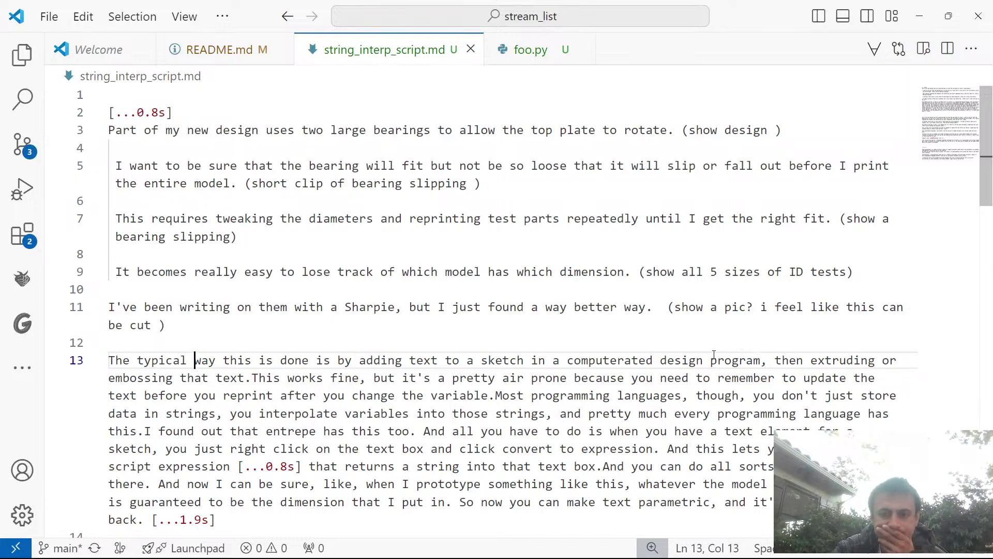
Copy the word "computerated" from the script and search Google for it in a new browser tab.
{"action": "double_click", "coordinate": [631, 361]}
{"action": "key", "text": "ctrl+c"}
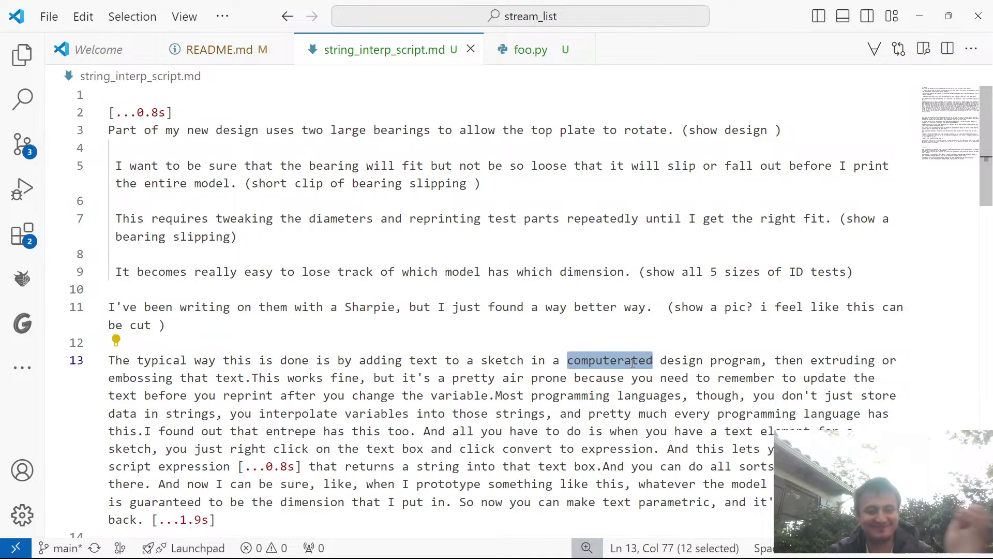
{"action": "key", "text": "alt+Tab"}
{"action": "key", "text": "alt+Tab"}
{"action": "key", "text": "alt+shift+Tab"}
{"action": "key", "text": "alt+Tab"}
{"action": "key", "text": "alt+Tab"}
{"action": "key", "text": "alt+Tab"}
{"action": "key", "text": "alt+Tab"}
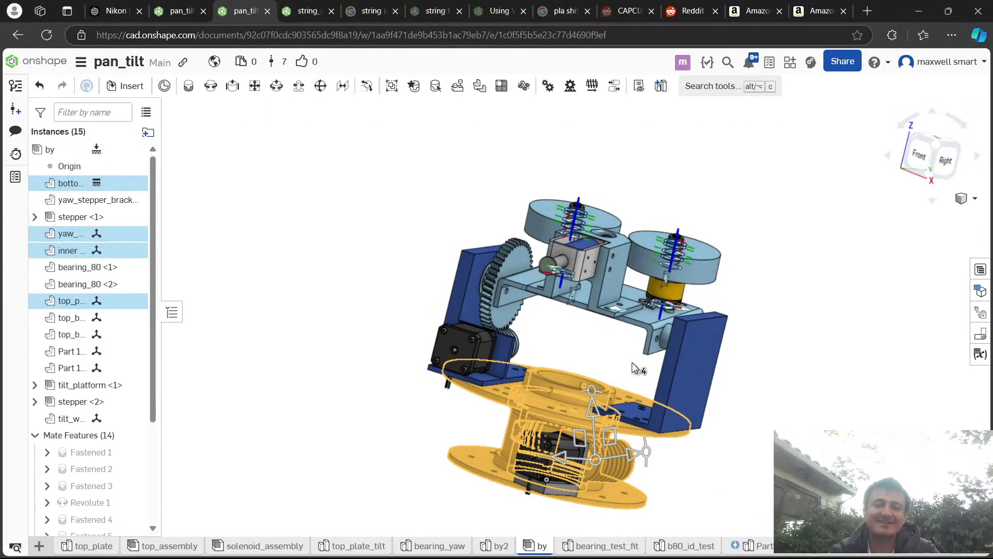
{"action": "key", "text": "ctrl+t"}
{"action": "key", "text": "ctrl+v"}
{"action": "key", "text": "Return"}
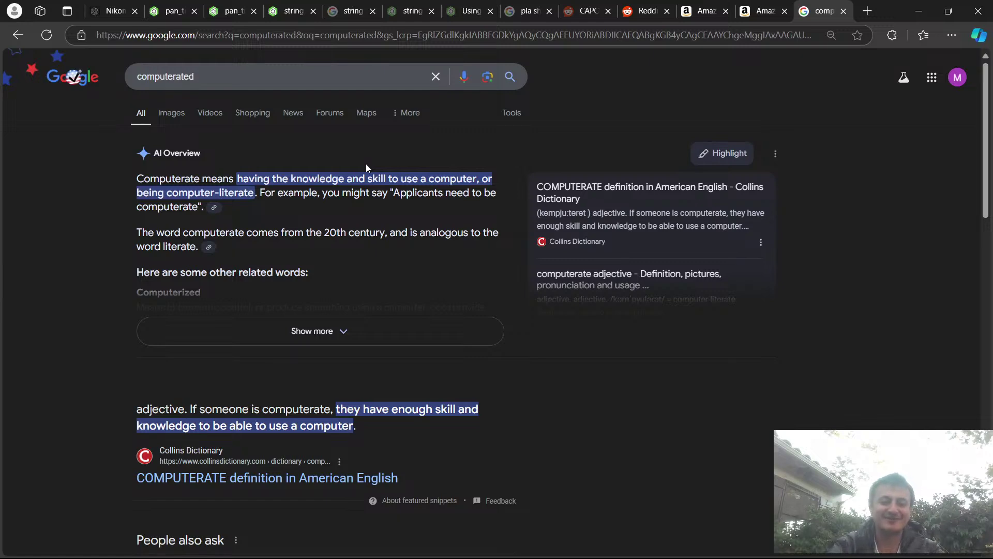
Search for "word trend google" in another tab, open Google Trends and examine the search interest for "computerated".
{"action": "key", "text": "ctrl+t"}
{"action": "type", "text": "word trend g"}
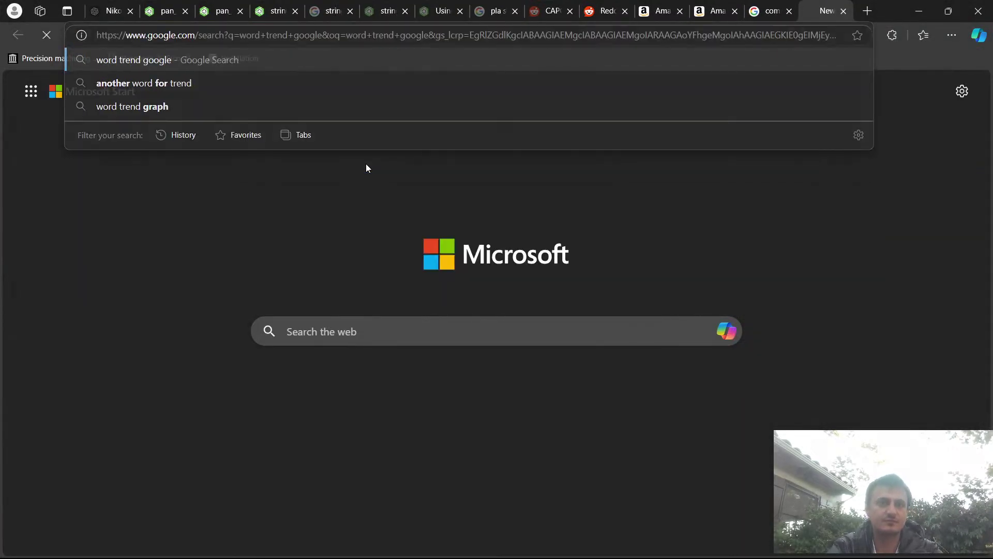
{"action": "key", "text": "Return"}
{"action": "left_click", "coordinate": [307, 185]}
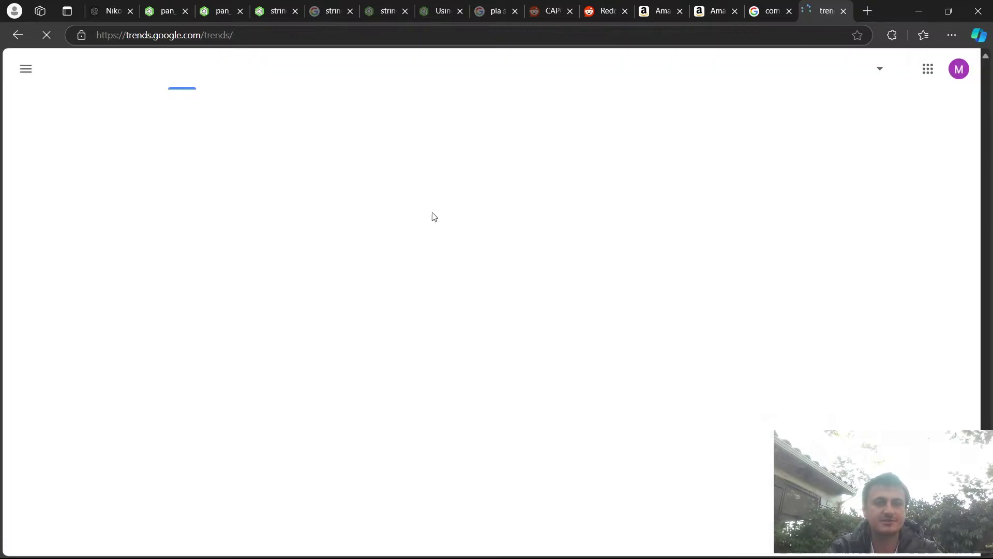
{"action": "left_click", "coordinate": [475, 238]}
{"action": "key", "text": "ctrl+v"}
{"action": "key", "text": "Return"}
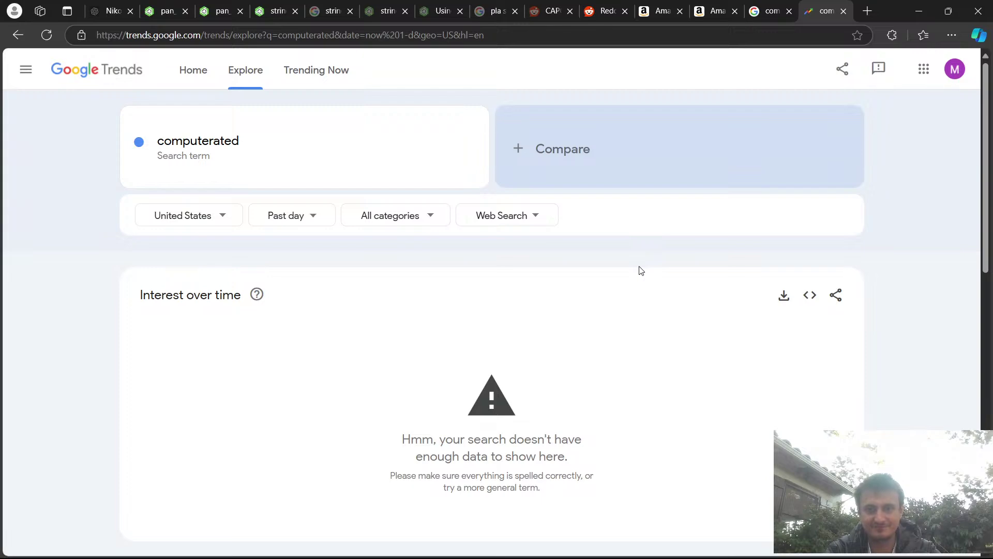
{"action": "scroll", "coordinate": [489, 395], "scroll_direction": "down", "scroll_amount": 3}
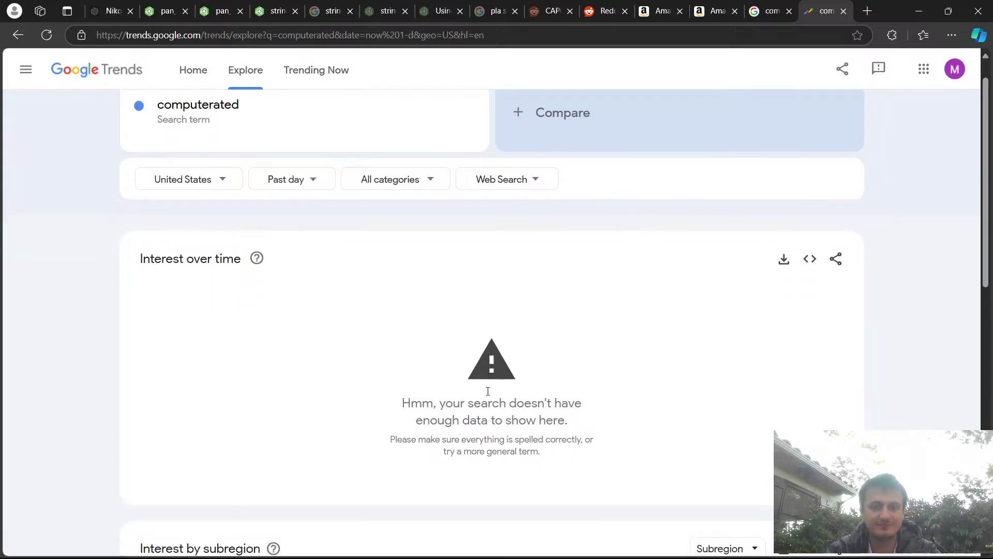
{"action": "scroll", "coordinate": [489, 395], "scroll_direction": "down", "scroll_amount": 4}
{"action": "scroll", "coordinate": [488, 395], "scroll_direction": "up", "scroll_amount": 7}
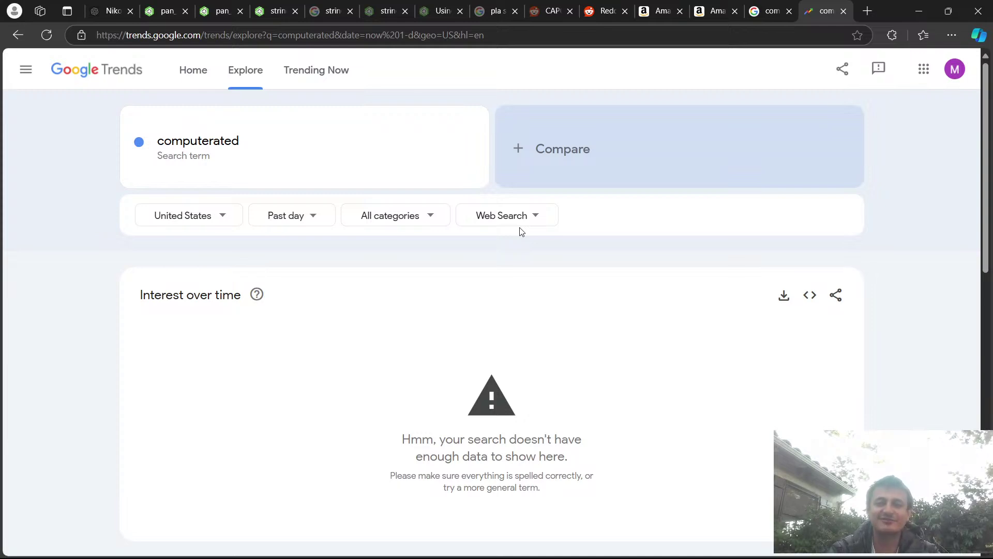
Switch back to the VS Code script and split off "This works fine" as its own paragraph after a blank line.
{"action": "key", "text": "alt+Tab"}
{"action": "key", "text": "alt+shift+Tab"}
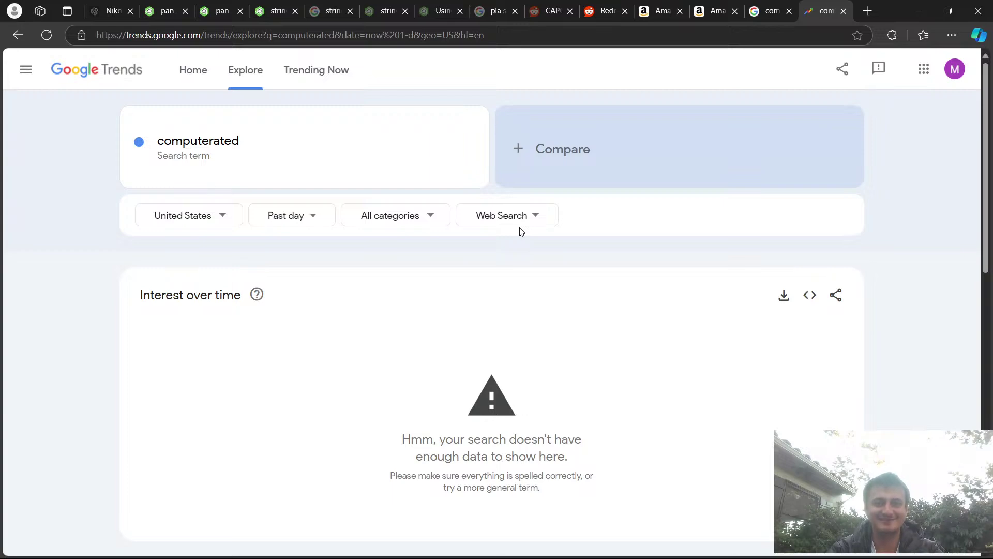
{"action": "key", "text": "alt+Tab"}
{"action": "key", "text": "alt+Tab"}
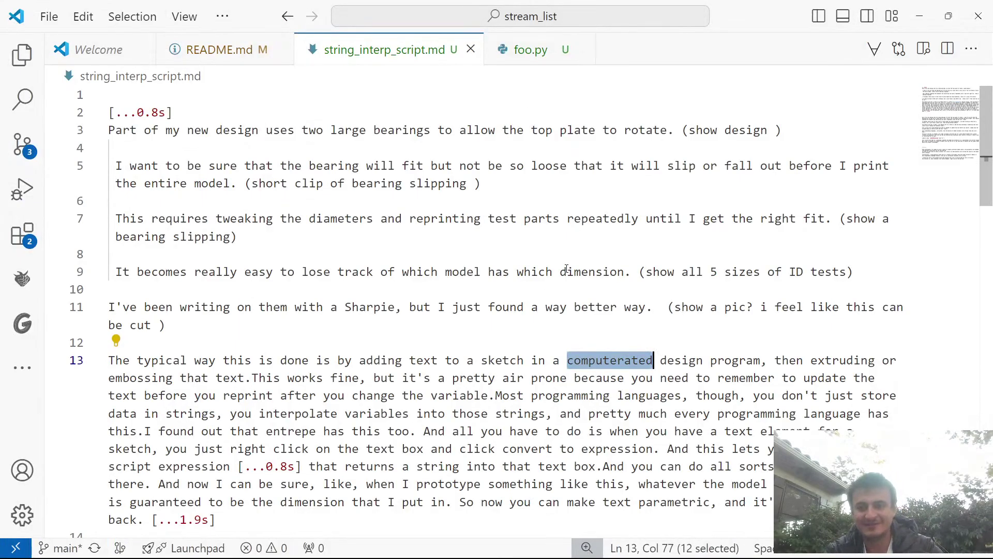
{"action": "key", "text": "ctrl+Right"}
{"action": "key", "text": "ctrl+Right"}
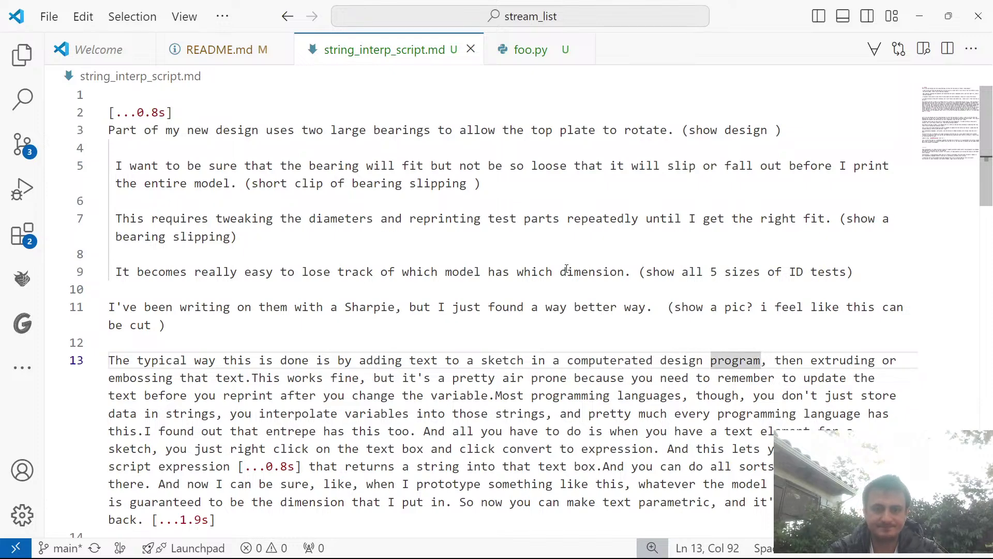
{"action": "key", "text": "Right"}
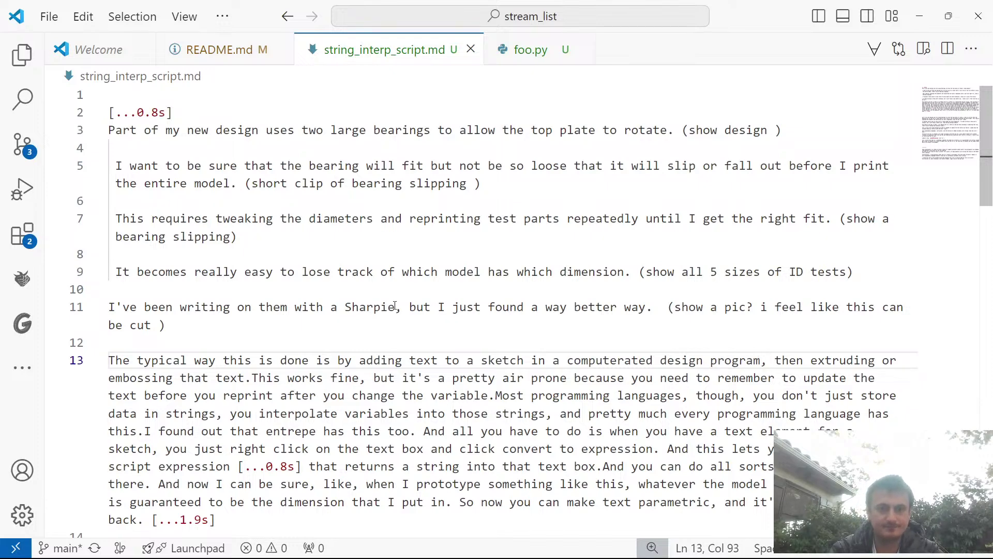
{"action": "left_click", "coordinate": [253, 378]}
{"action": "key", "text": "Return"}
{"action": "key", "text": "Return"}
Add the shot note "(clip of doing this)" after "embossing that text.".
{"action": "left_click", "coordinate": [256, 379]}
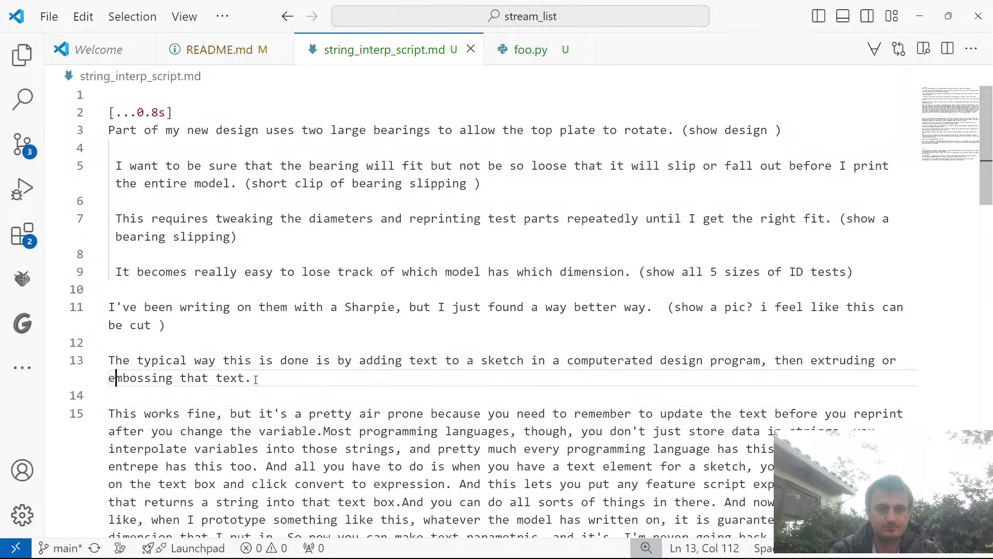
{"action": "type", "text": "(clip of doing th"}
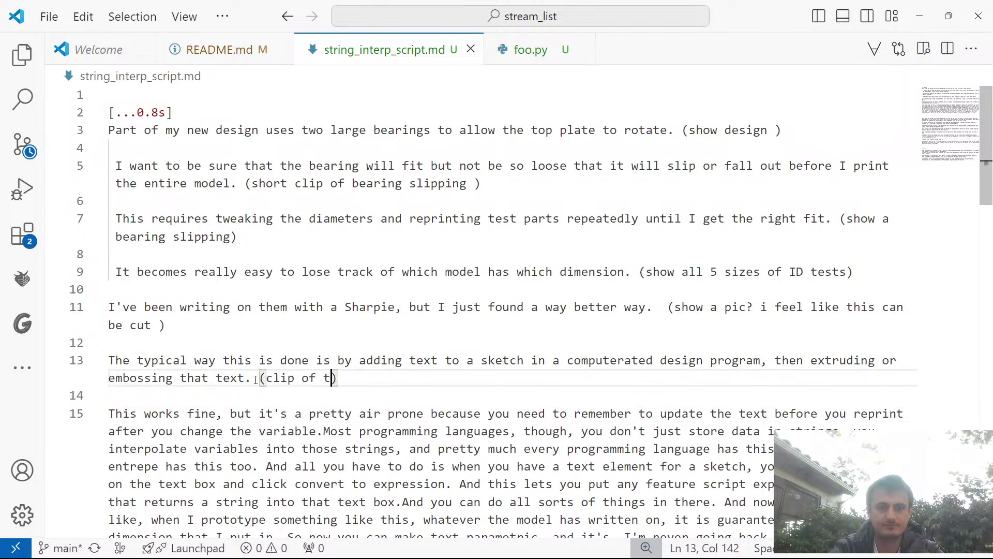
{"action": "type", "text": "is"}
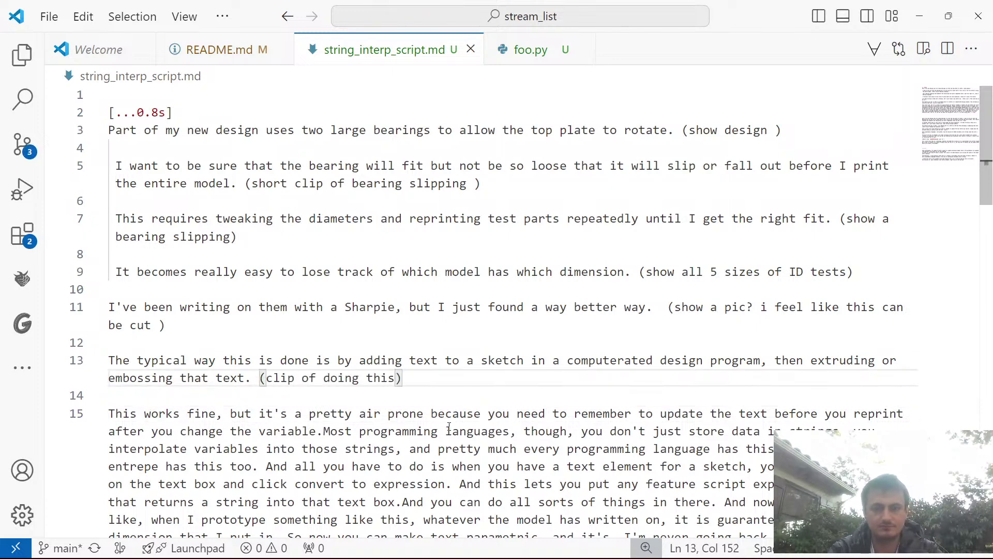
Set "Most programming languages" apart as its own paragraph with a blank line before it.
{"action": "double_click", "coordinate": [362, 414]}
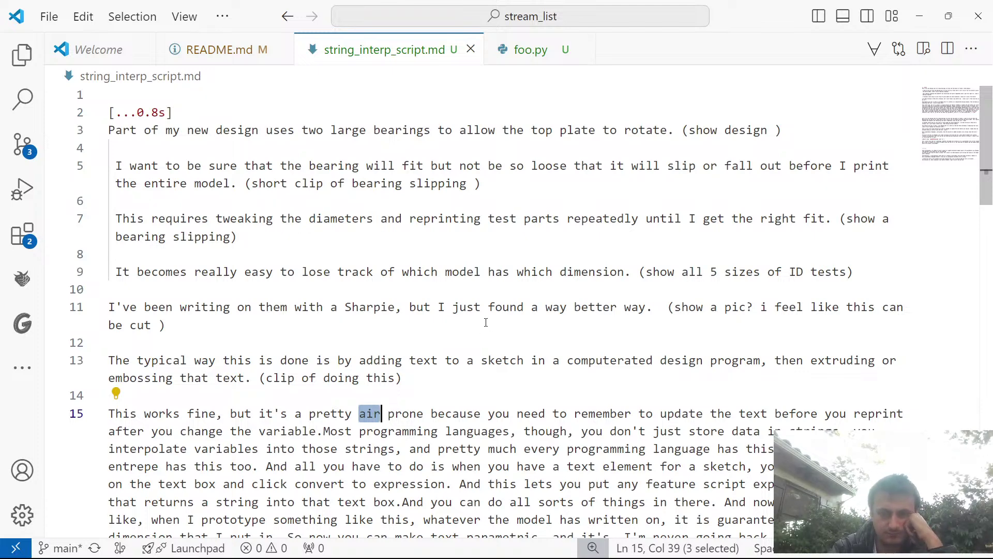
{"action": "left_click", "coordinate": [321, 431]}
{"action": "key", "text": "Return"}
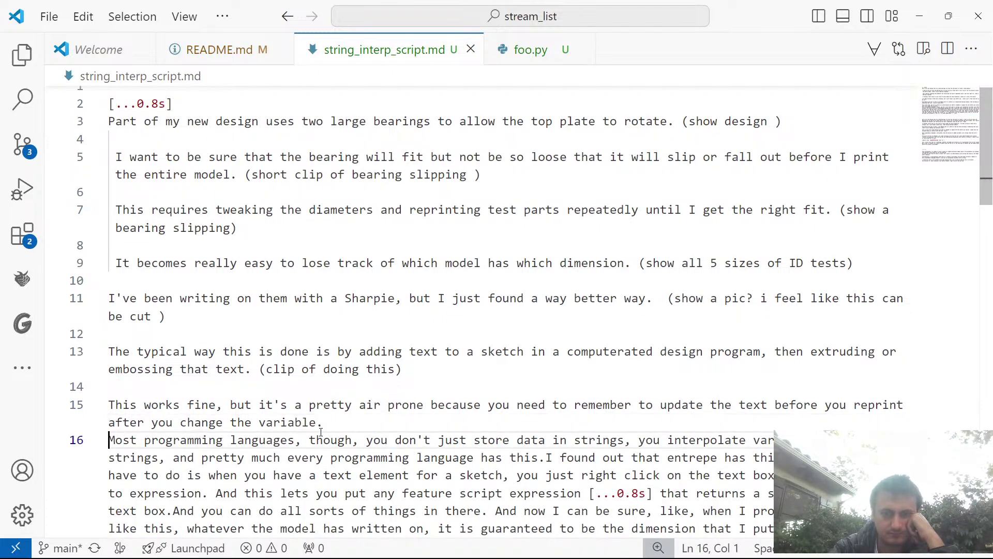
{"action": "left_click", "coordinate": [375, 417]}
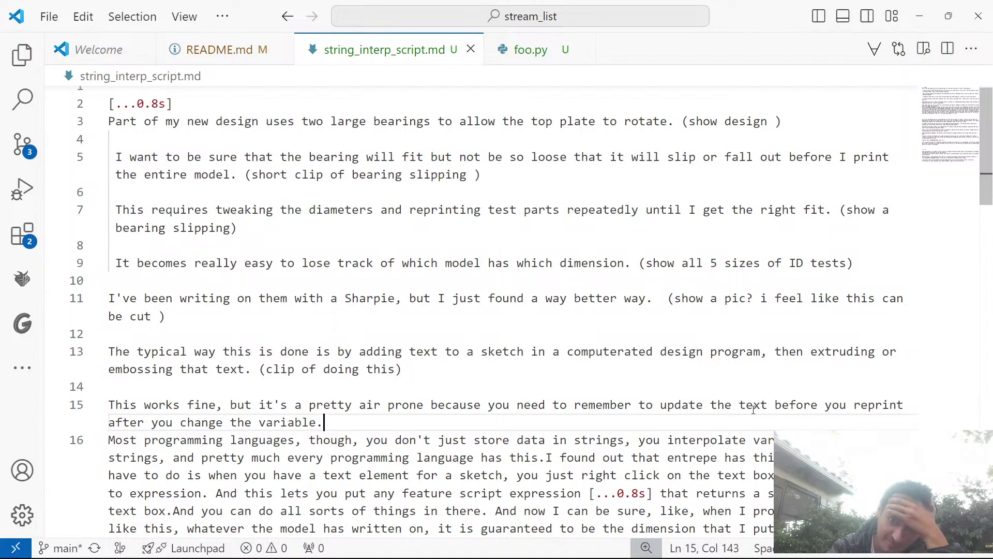
{"action": "left_click", "coordinate": [694, 456]}
{"action": "double_click", "coordinate": [691, 456]}
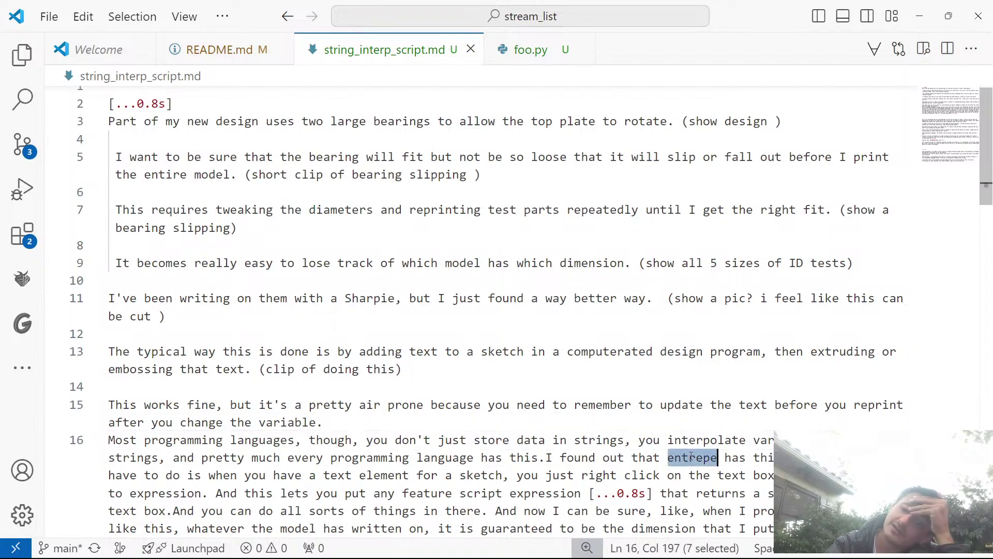
{"action": "left_click", "coordinate": [595, 420]}
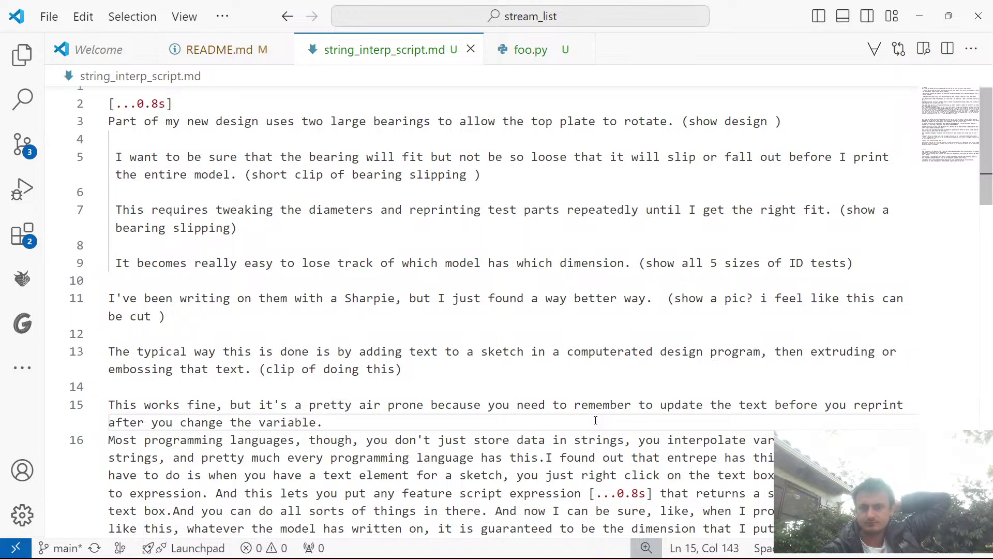
{"action": "key", "text": "Return"}
{"action": "key", "text": "Up"}
Add the shot note "(clip of doing this?)" after "after you change the variable.".
{"action": "left_click", "coordinate": [593, 422]}
{"action": "type", "text": "(clip of doign thi"}
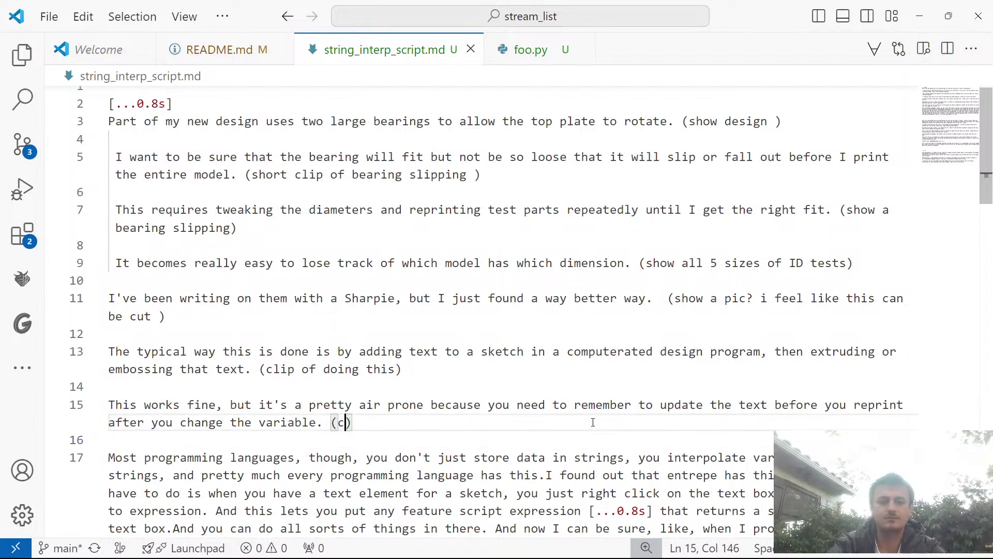
{"action": "type", "text": "s"}
{"action": "key", "text": "BackSpace"}
{"action": "key", "text": "BackSpace"}
{"action": "key", "text": "BackSpace"}
{"action": "key", "text": "BackSpace"}
{"action": "key", "text": "BackSpace"}
{"action": "key", "text": "BackSpace"}
{"action": "key", "text": "BackSpace"}
{"action": "key", "text": "BackSpace"}
{"action": "key", "text": "BackSpace"}
{"action": "type", "text": "oing this?"}
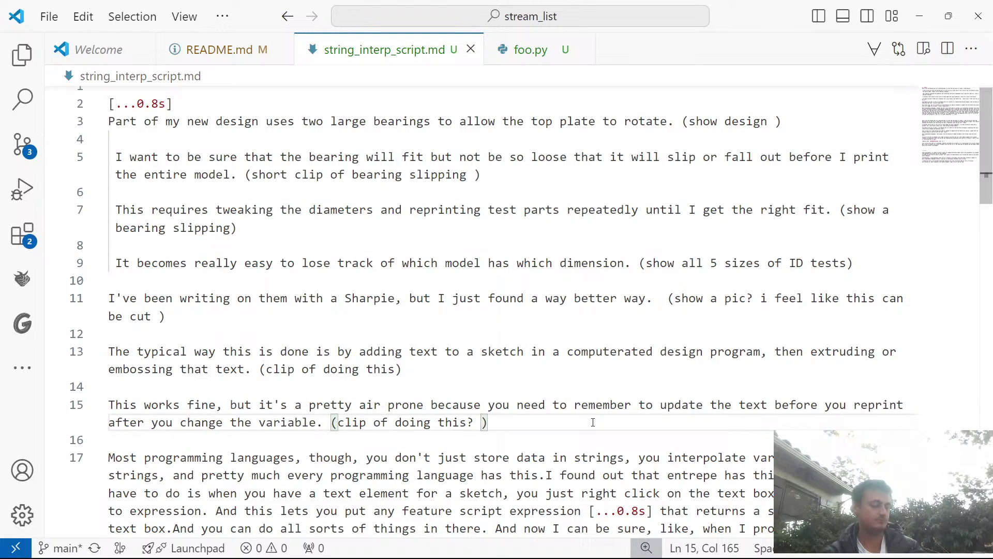
{"action": "key", "text": "BackSpace"}
Split the script before "I found out that entrepe has this too" with a blank line between the paragraphs.
{"action": "scroll", "coordinate": [538, 410], "scroll_direction": "down", "scroll_amount": 3}
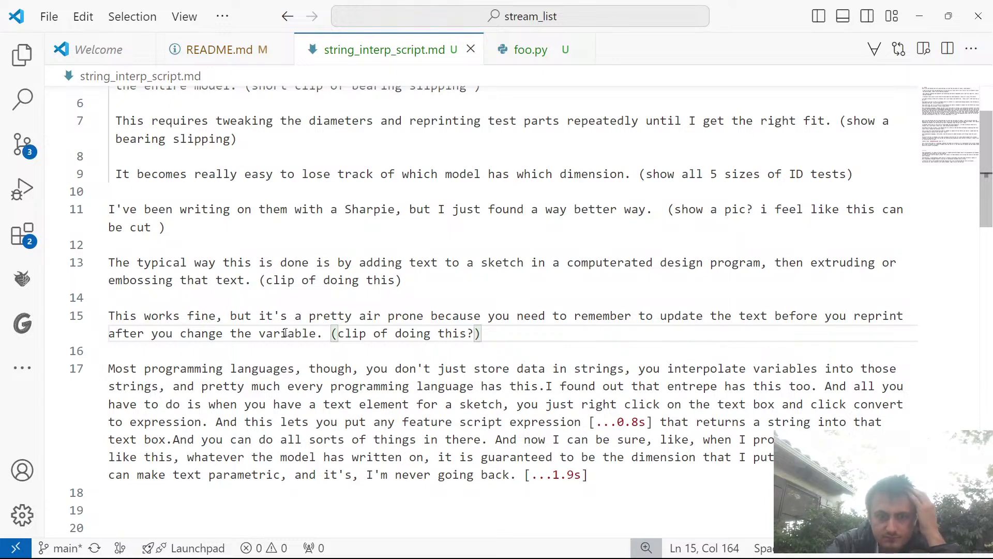
{"action": "left_click", "coordinate": [546, 386]}
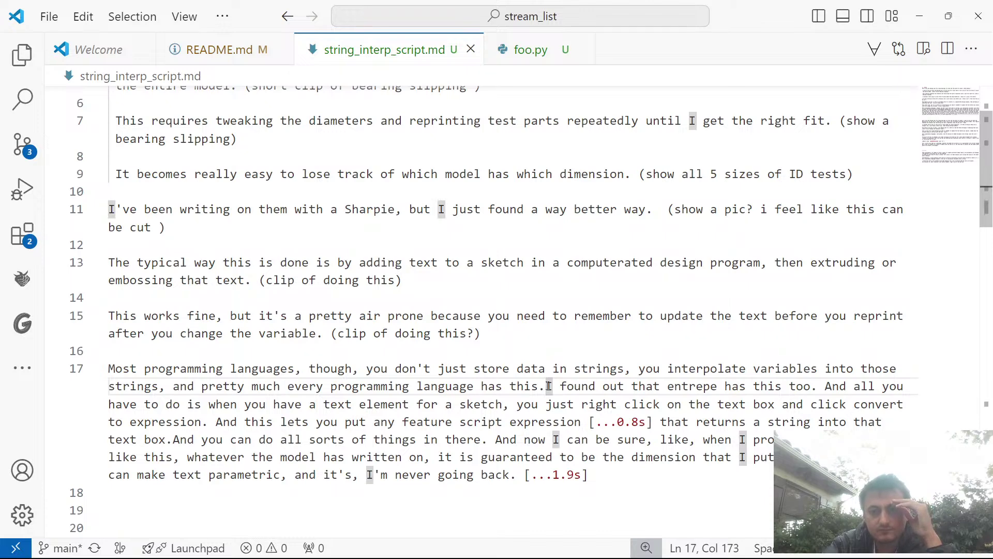
{"action": "key", "text": "Return"}
{"action": "key", "text": "Return"}
Add the shot note "(clip of typing out a python f-str in ipython?)" after "every programming language has this.".
{"action": "left_click", "coordinate": [547, 386]}
{"action": "type", "text": "(clk"}
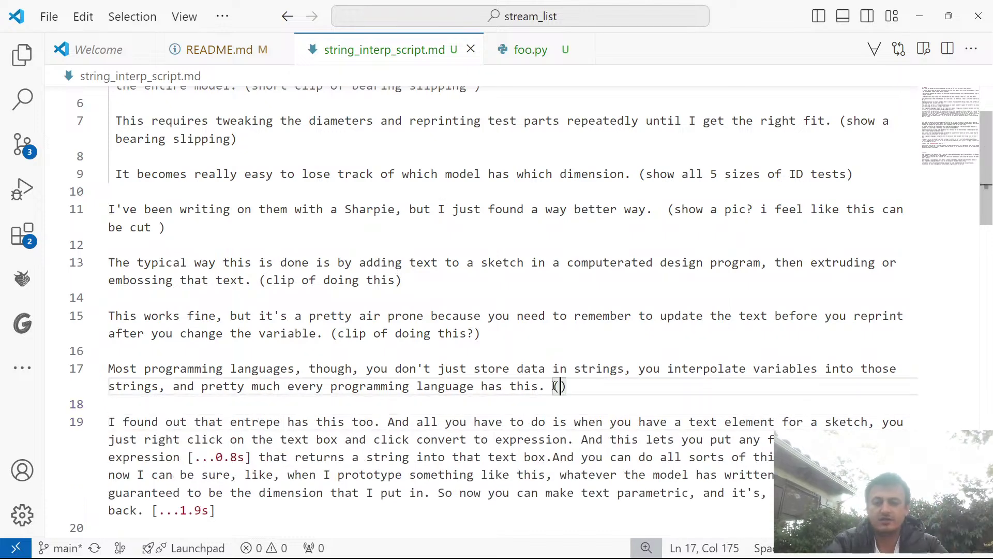
{"action": "key", "text": "BackSpace"}
{"action": "type", "text": "ip of type"}
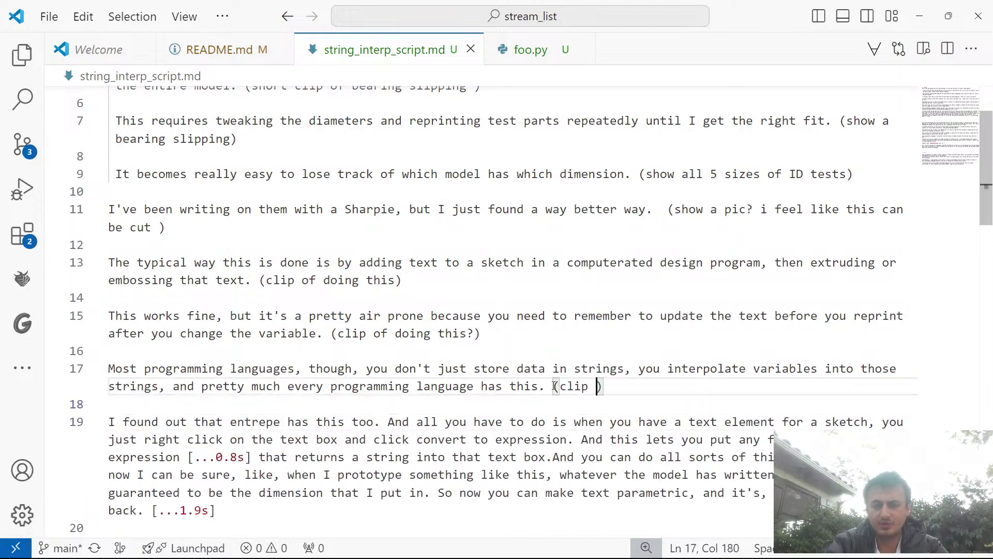
{"action": "key", "text": "BackSpace"}
{"action": "type", "text": "ing out an"}
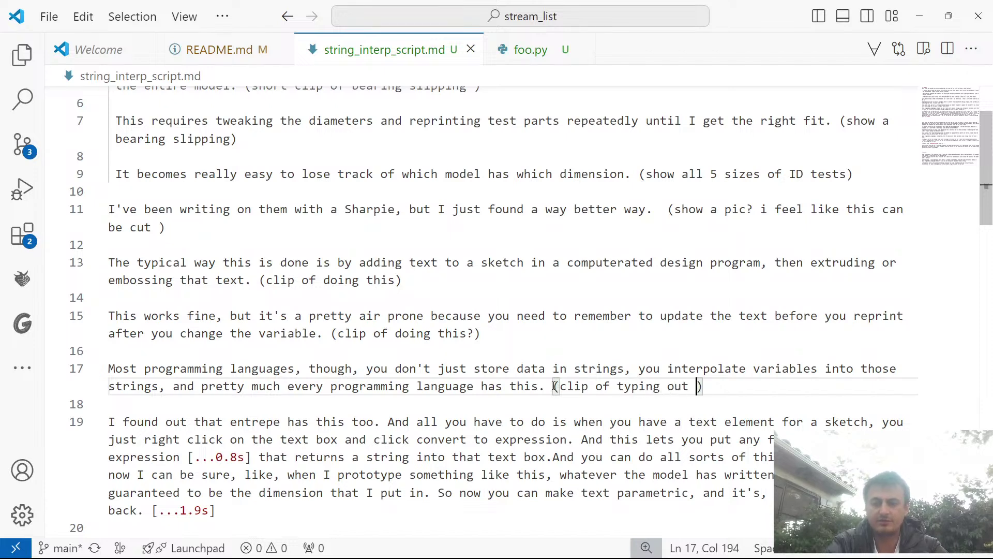
{"action": "key", "text": "BackSpace"}
{"action": "key", "text": "BackSpace"}
{"action": "key", "text": "BackSpace"}
{"action": "type", "text": "a python f"}
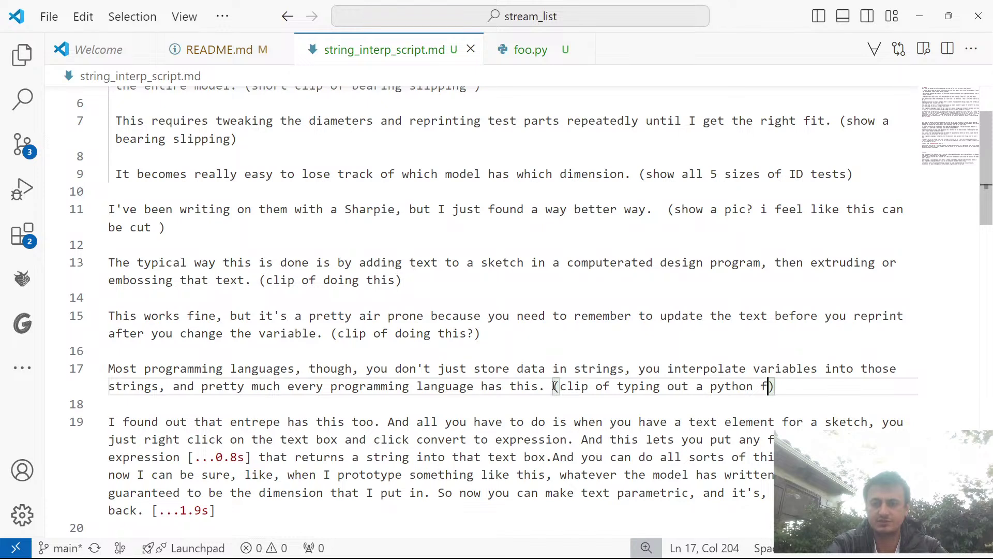
{"action": "type", "text": "-str in ipython?"}
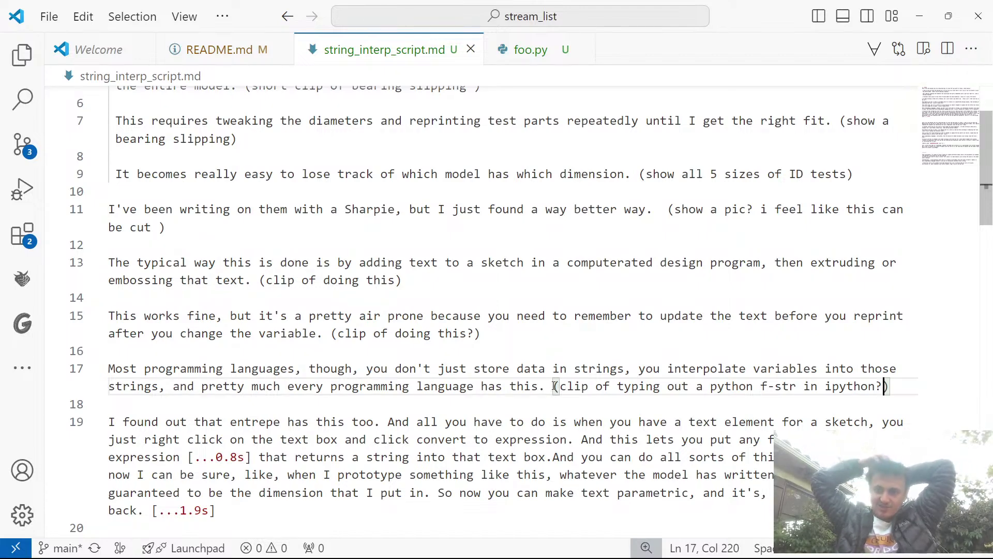
Break the script after "click convert to expression." so "And this lets you" starts on a new line.
{"action": "scroll", "coordinate": [554, 386], "scroll_direction": "down", "scroll_amount": 1}
{"action": "left_click", "coordinate": [474, 415]}
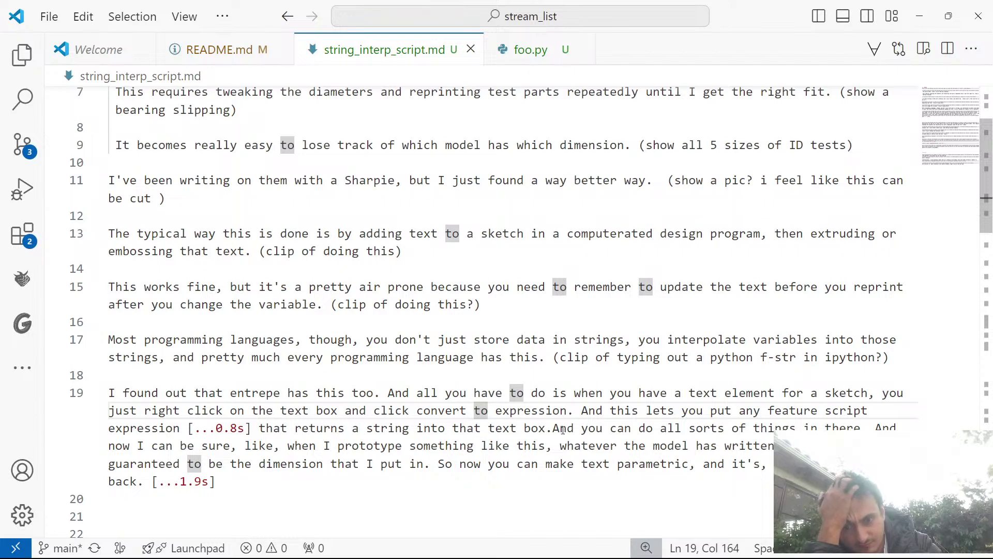
{"action": "left_click", "coordinate": [578, 409]}
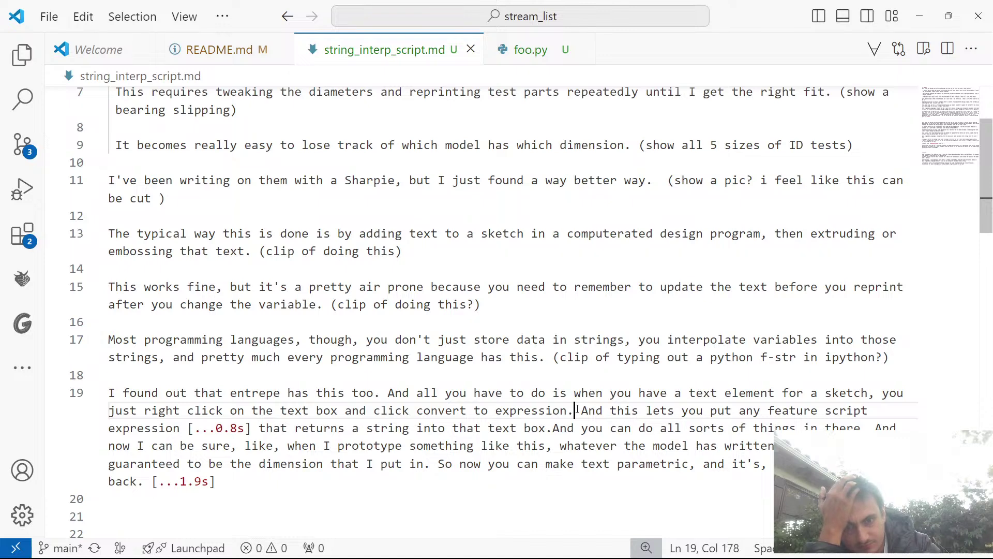
{"action": "key", "text": "Return"}
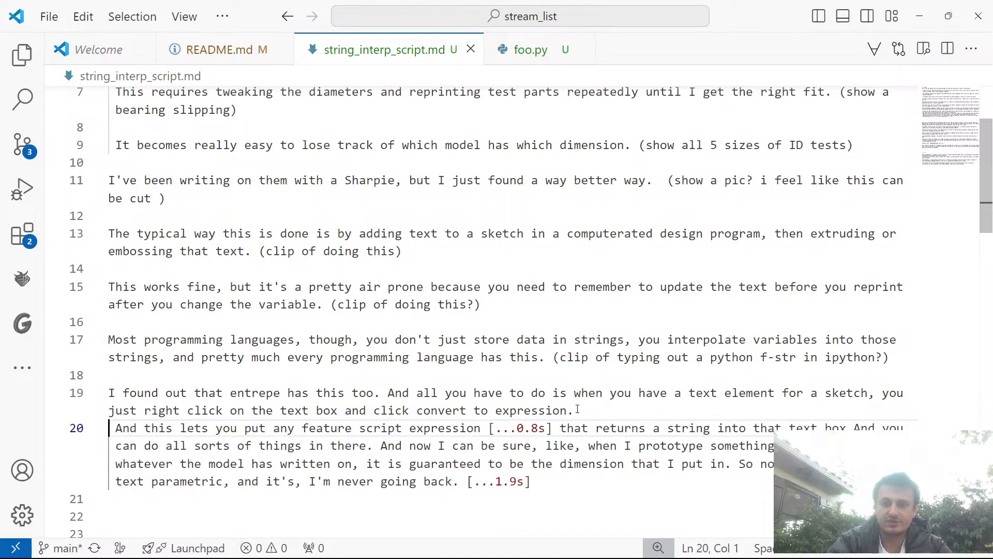
Add the shot note "(clip ends with clicking on convert to expr)" after "click convert to expression.".
{"action": "key", "text": "Left"}
{"action": "type", "text": "*"}
{"action": "key", "text": "BackSpace"}
{"action": "type", "text": "(clip ends wit"}
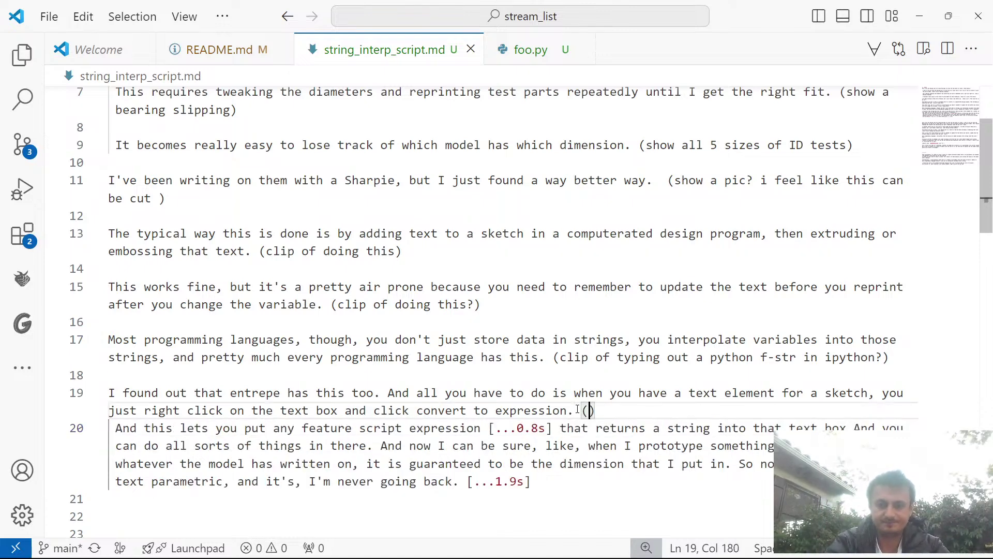
{"action": "type", "text": "h clicko"}
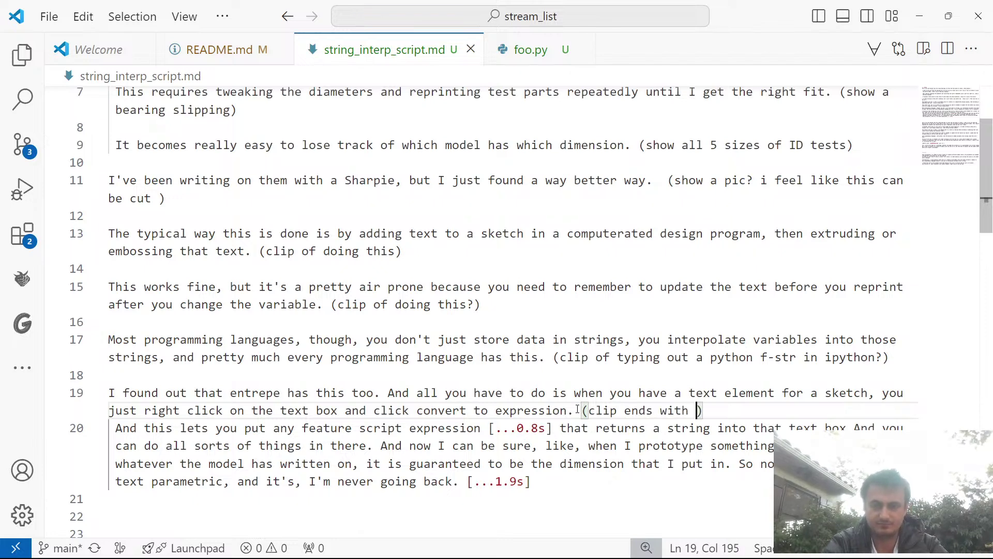
{"action": "key", "text": "BackSpace"}
{"action": "type", "text": "ing on convert to "}
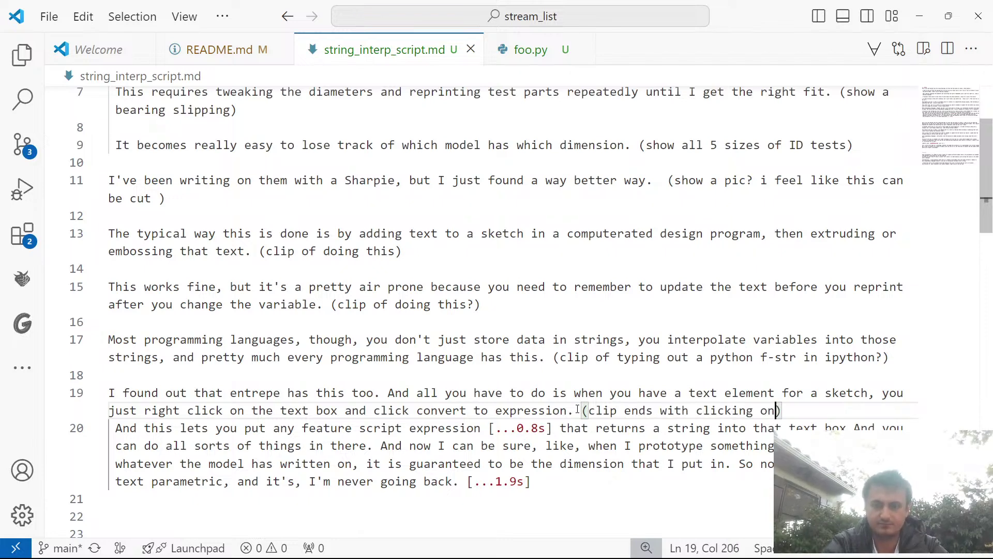
{"action": "type", "text": "expr)"}
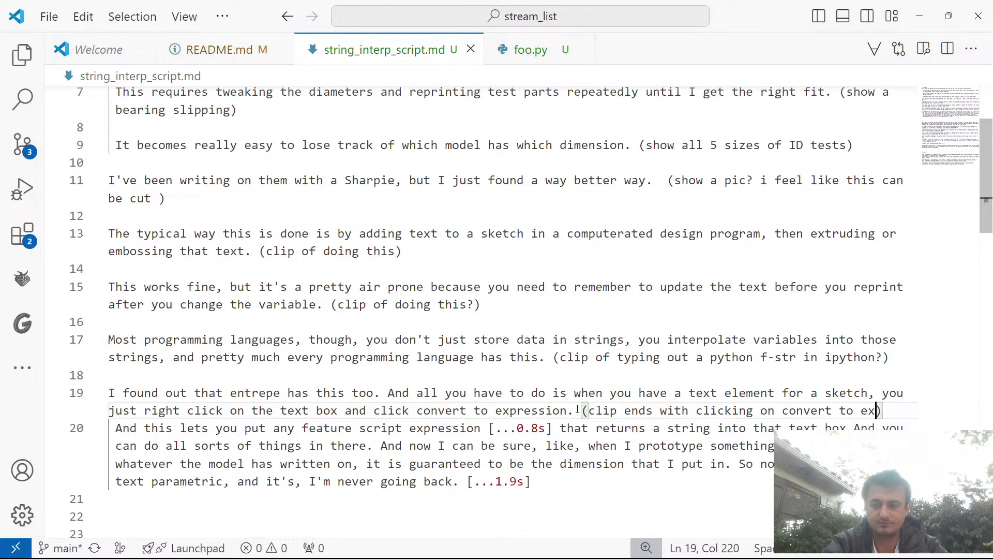
Insert a blank line before the "And this lets you" paragraph and remove its leading space.
{"action": "key", "text": "Return"}
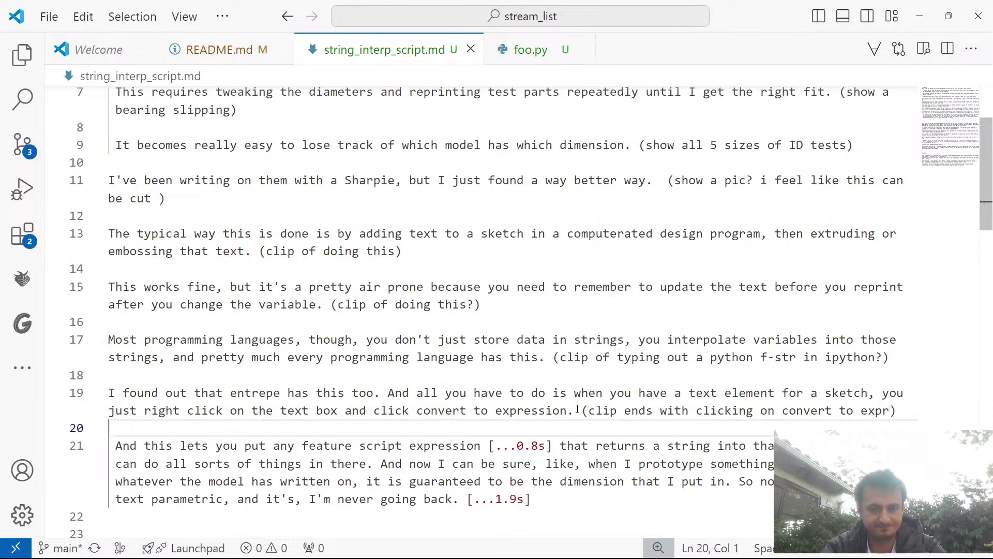
{"action": "key", "text": "Down"}
{"action": "key", "text": "Delete"}
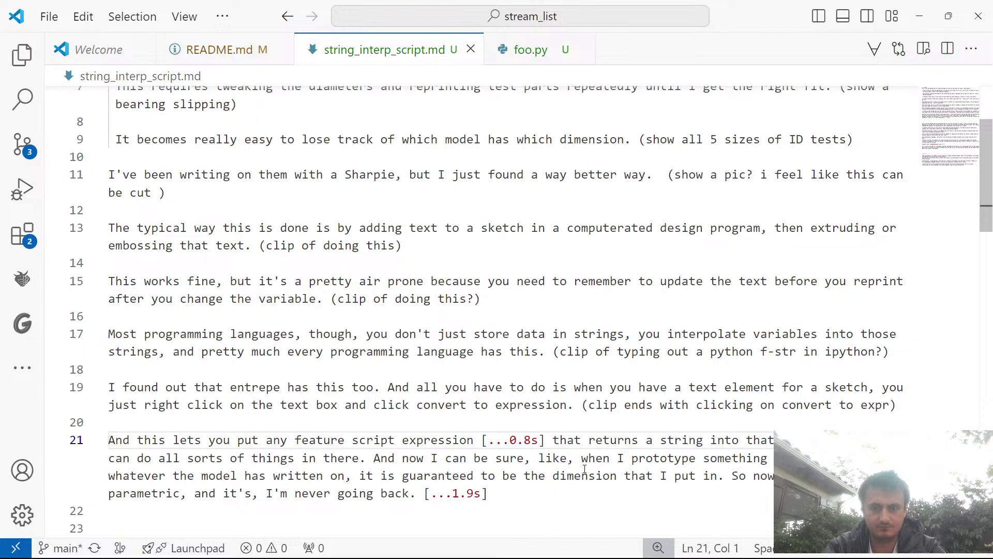
Split off "And now I can be sure" as its own paragraph after a blank line.
{"action": "left_click", "coordinate": [373, 452]}
{"action": "key", "text": "Return"}
{"action": "key", "text": "Return"}
{"action": "scroll", "coordinate": [375, 454], "scroll_direction": "down", "scroll_amount": 1}
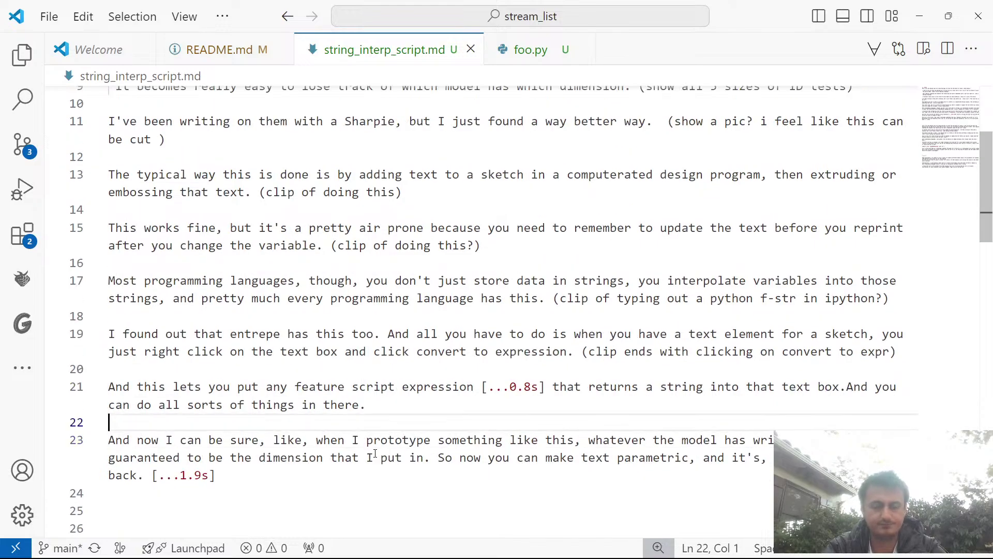
{"action": "key", "text": "Up"}
{"action": "key", "text": "Up"}
{"action": "scroll", "coordinate": [376, 455], "scroll_direction": "up", "scroll_amount": 2}
{"action": "scroll", "coordinate": [375, 453], "scroll_direction": "down", "scroll_amount": 2}
Switch to CapCut and examine how the timeline's video clips line up with the second Voiceover8 segment.
{"action": "key", "text": "alt+Tab"}
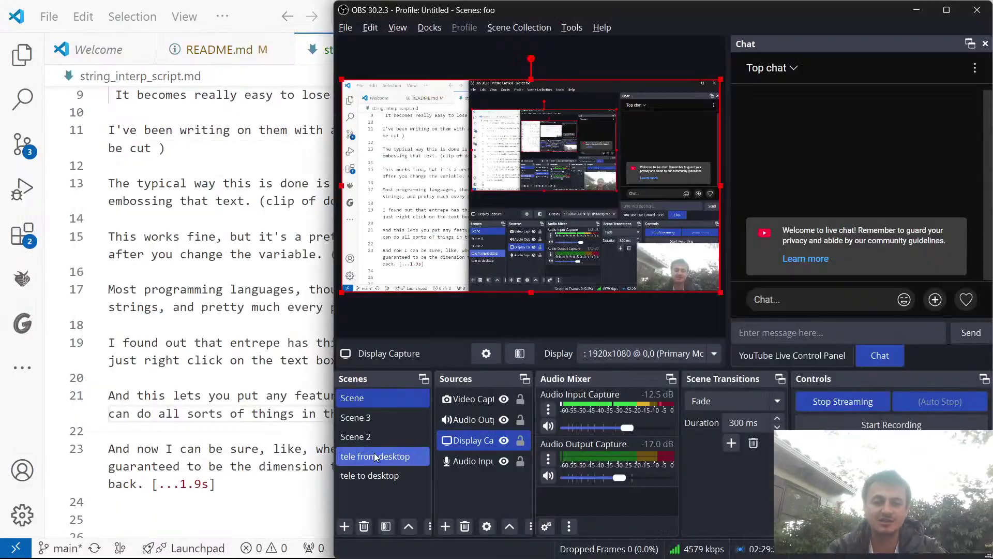
{"action": "key", "text": "alt+Tab"}
{"action": "key", "text": "alt+Tab"}
{"action": "key", "text": "alt+Tab"}
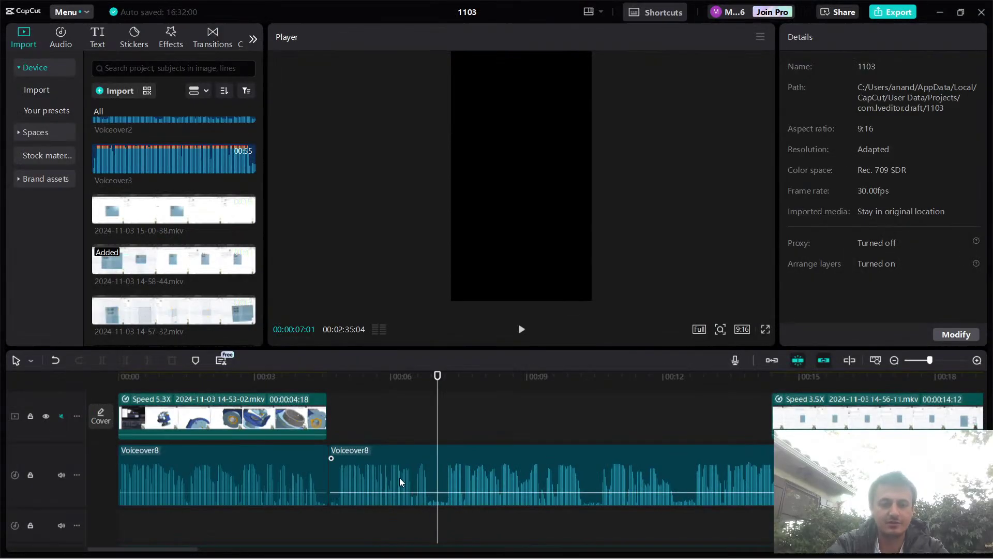
{"action": "left_click", "coordinate": [401, 481]}
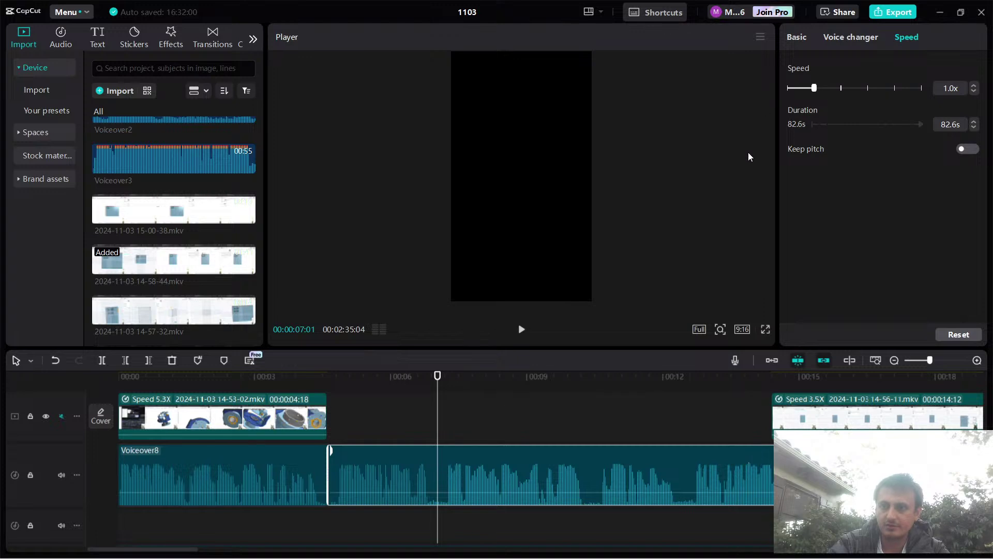
{"action": "scroll", "coordinate": [690, 404], "scroll_direction": "down", "scroll_amount": 5}
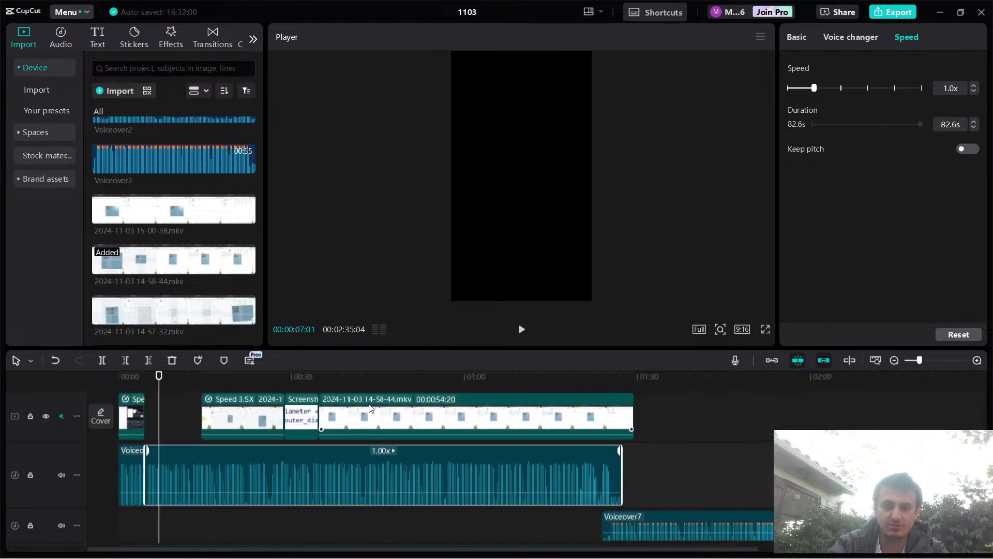
{"action": "scroll", "coordinate": [410, 407], "scroll_direction": "up", "scroll_amount": 4}
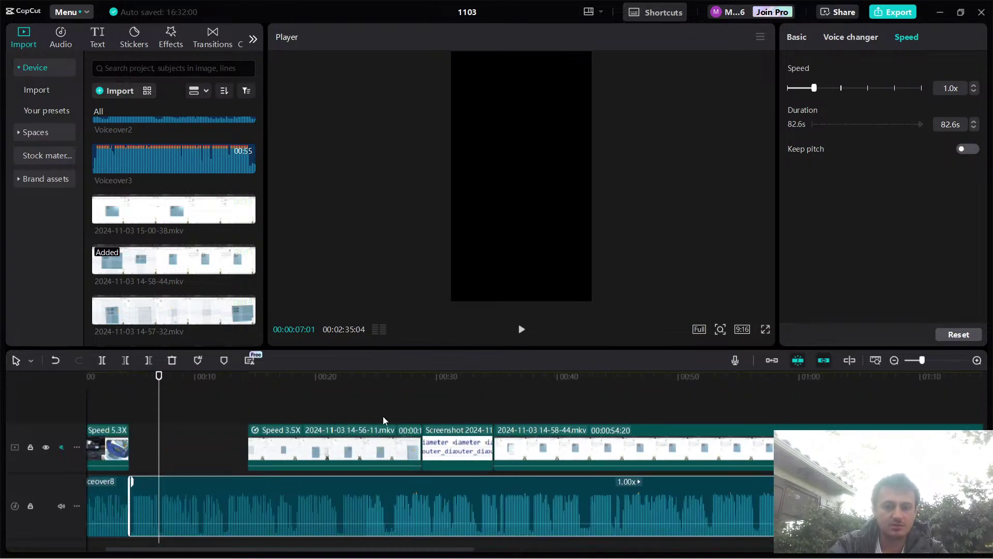
{"action": "scroll", "coordinate": [362, 425], "scroll_direction": "down", "scroll_amount": 3}
{"action": "scroll", "coordinate": [361, 423], "scroll_direction": "up", "scroll_amount": 2}
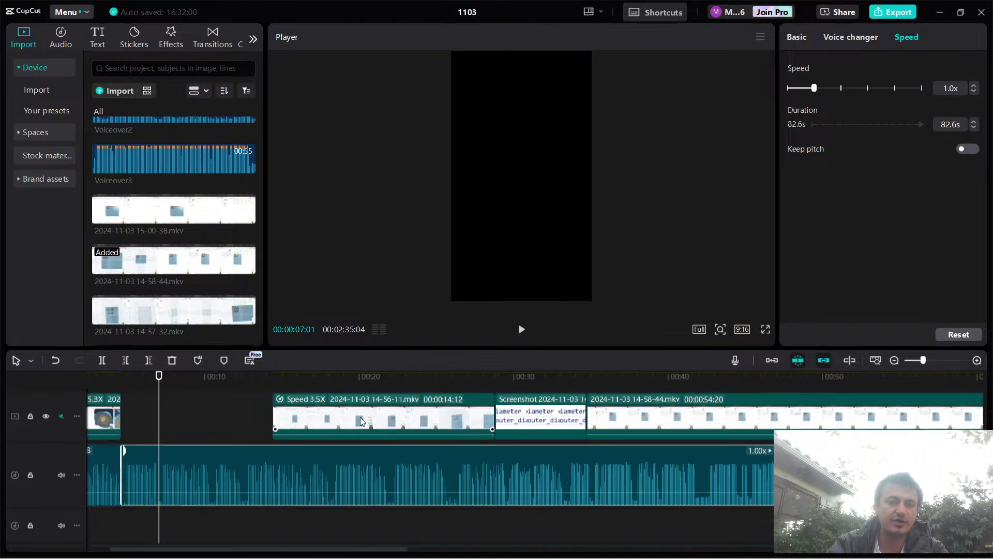
{"action": "scroll", "coordinate": [362, 423], "scroll_direction": "up", "scroll_amount": 1}
Switch to the browser and search the web for "youtube shorts 3 minds" in a new tab.
{"action": "key", "text": "alt+Tab"}
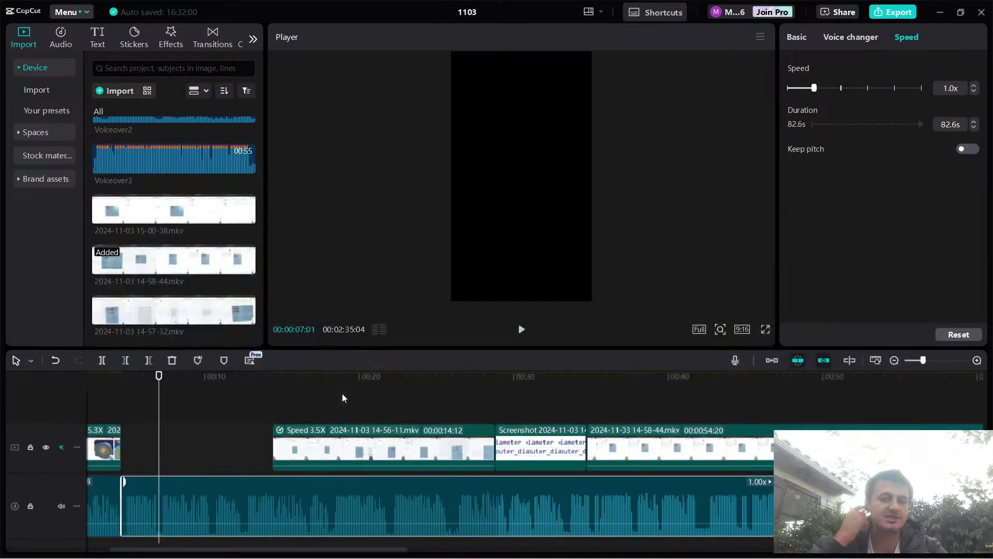
{"action": "key", "text": "alt+Tab"}
{"action": "key", "text": "alt+Tab"}
{"action": "key", "text": "alt+Tab"}
{"action": "key", "text": "alt+Tab"}
{"action": "key", "text": "alt+Tab"}
{"action": "key", "text": "alt+shift+Tab"}
{"action": "key", "text": "alt+Tab"}
{"action": "key", "text": "alt+shift+Tab"}
{"action": "key", "text": "alt+shift+Tab"}
{"action": "key", "text": "ctrl+t"}
{"action": "type", "text": "youtube shorts 3 mind"}
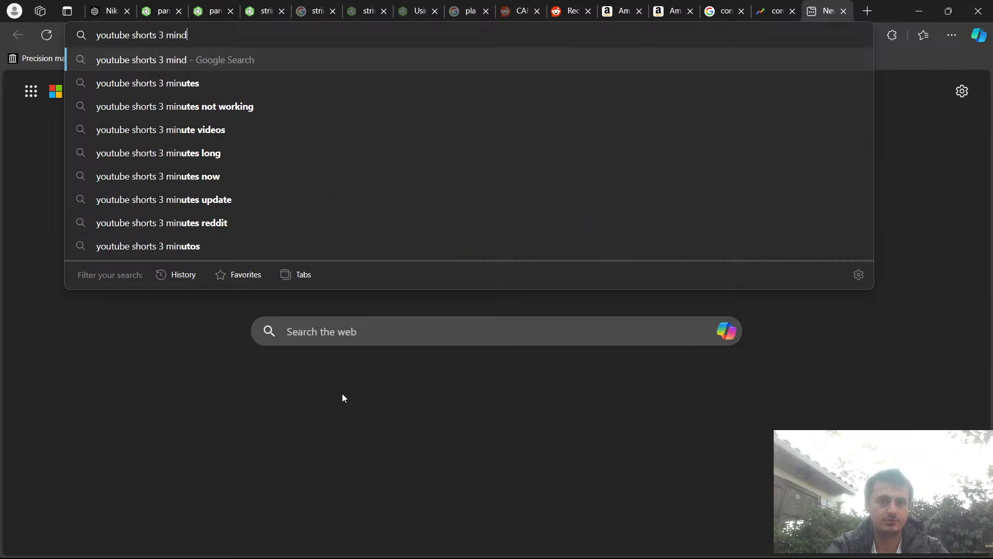
{"action": "type", "text": "s"}
{"action": "key", "text": "Return"}
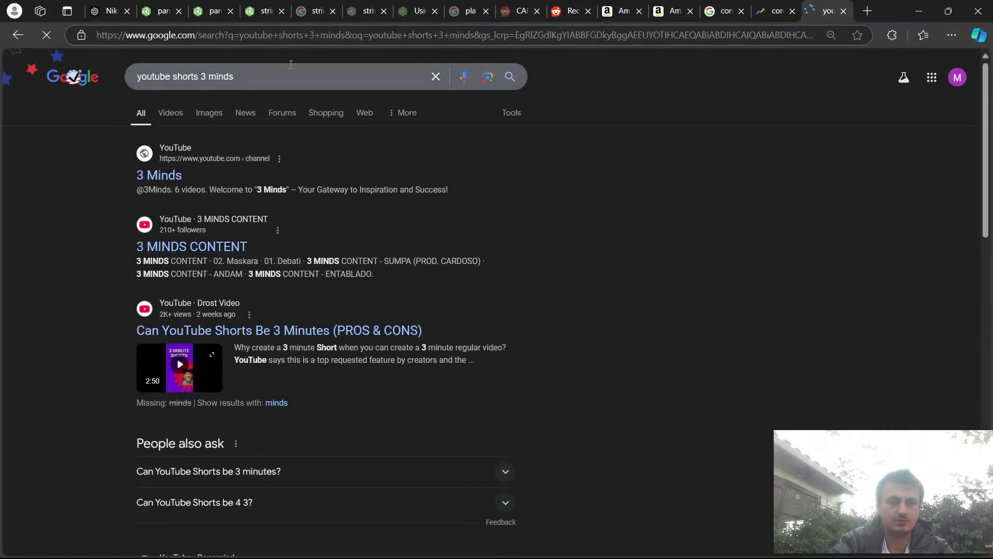
Correct the search to "youtube shorts 3 mins" and open the Google Help article "Understand three-minute YouTube Shorts".
{"action": "left_click", "coordinate": [290, 65]}
{"action": "key", "text": "Left"}
{"action": "key", "text": "BackSpace"}
{"action": "key", "text": "Return"}
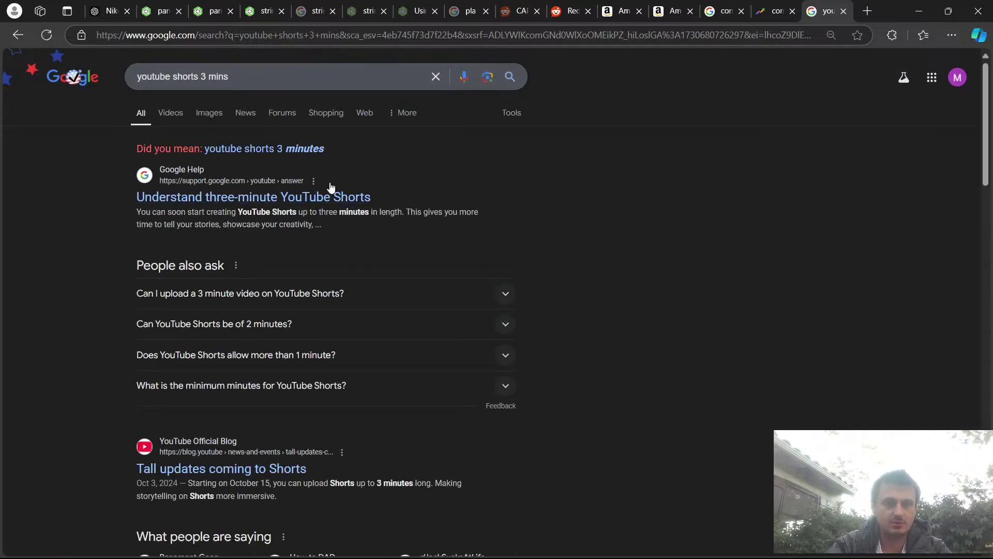
{"action": "left_click", "coordinate": [335, 198]}
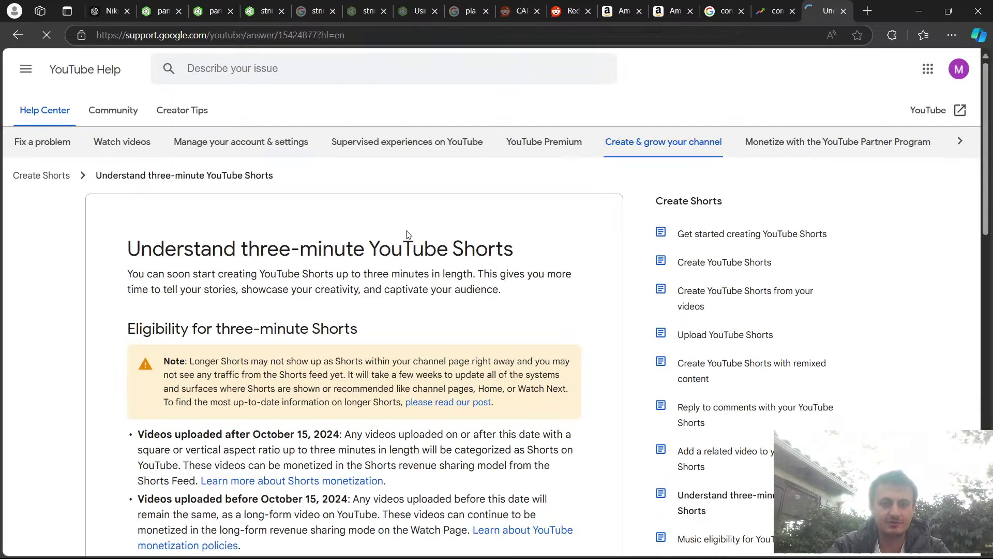
Read the eligibility note for three-minute Shorts and the rule for videos uploaded after October 15, 2024.
{"action": "scroll", "coordinate": [407, 235], "scroll_direction": "down", "scroll_amount": 1}
{"action": "left_click_drag", "start_coordinate": [237, 292], "coordinate": [337, 363]}
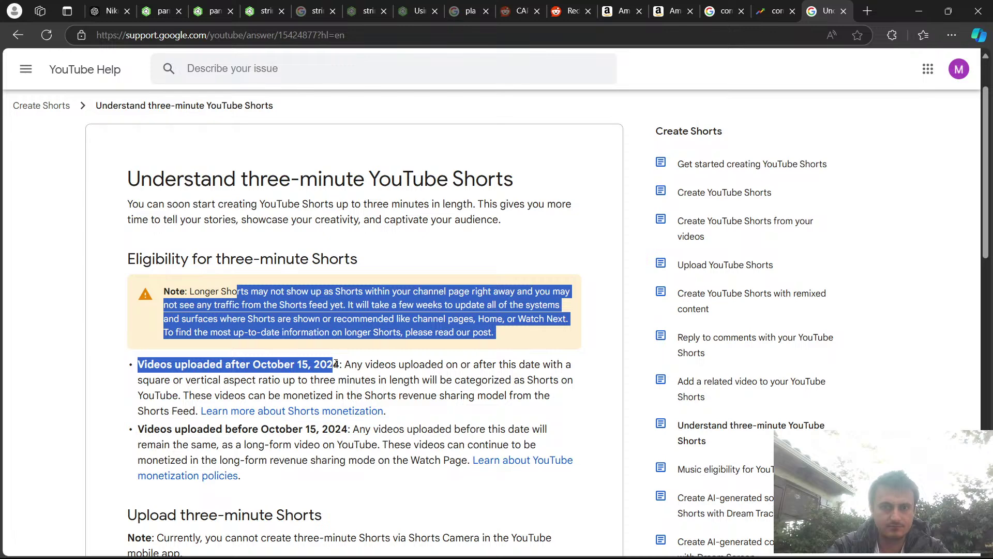
{"action": "left_click", "coordinate": [326, 350]}
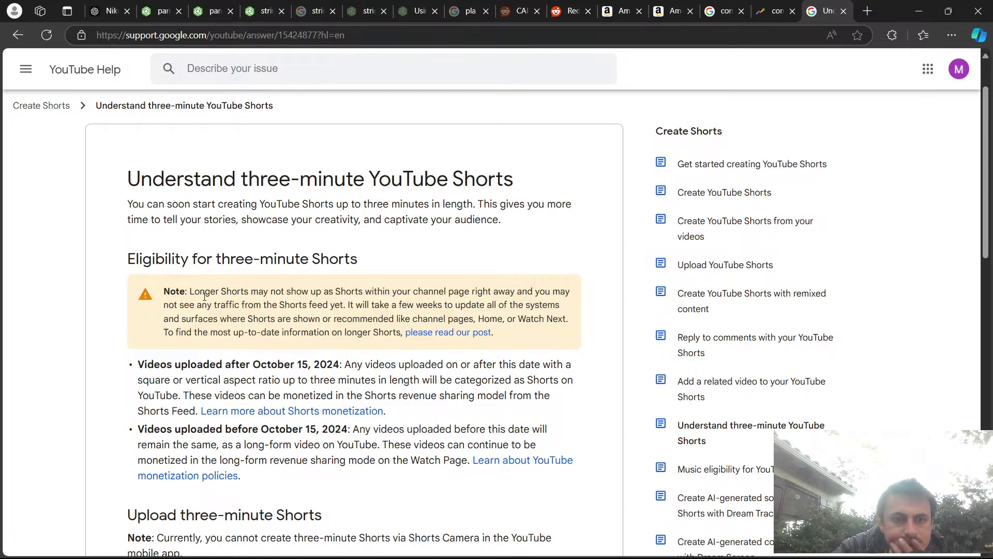
{"action": "left_click_drag", "start_coordinate": [204, 293], "coordinate": [333, 334]}
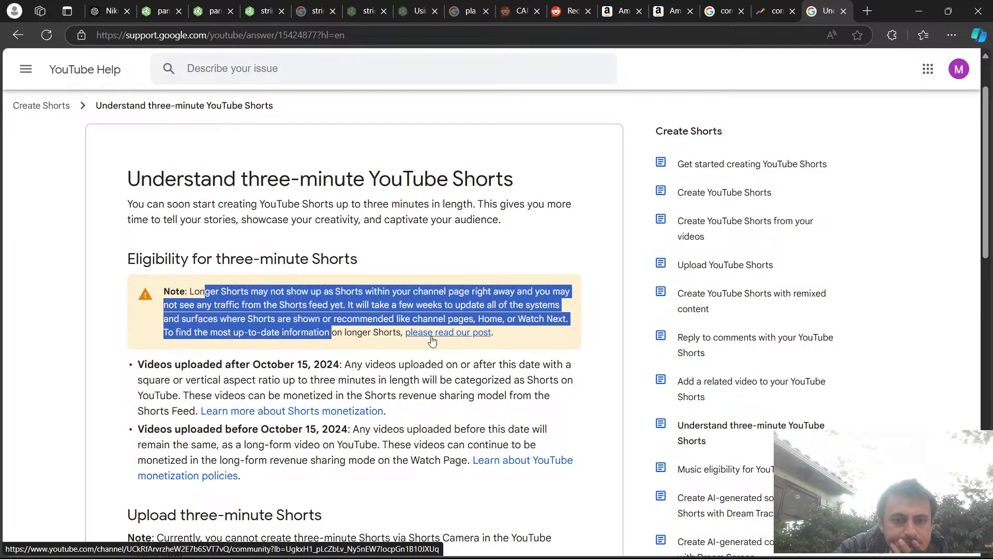
{"action": "left_click_drag", "start_coordinate": [278, 365], "coordinate": [400, 415]}
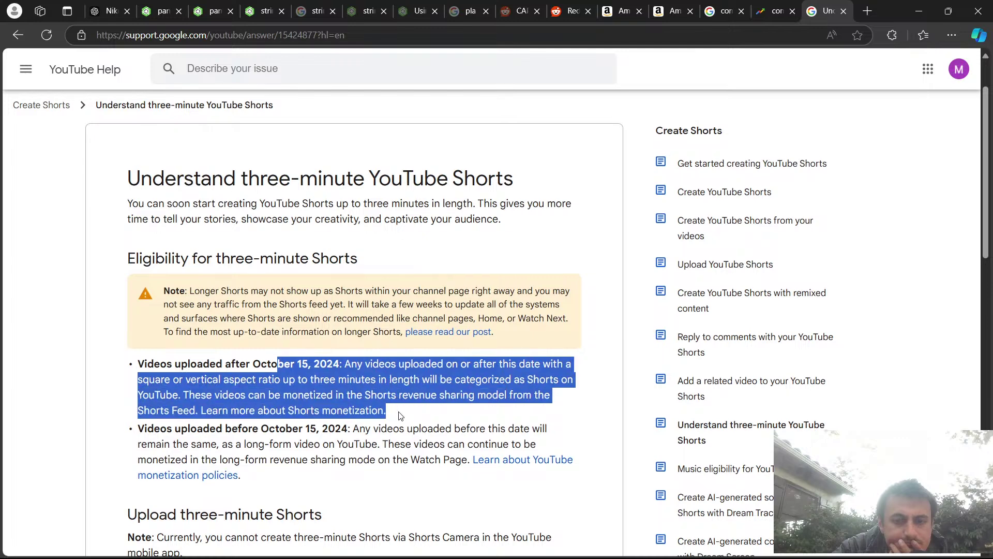
{"action": "scroll", "coordinate": [400, 415], "scroll_direction": "down", "scroll_amount": 2}
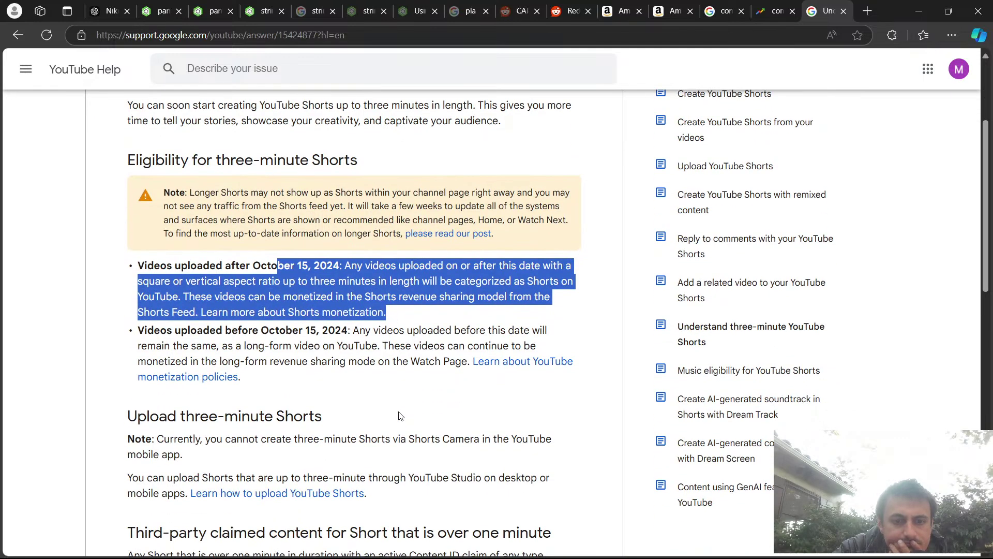
{"action": "scroll", "coordinate": [400, 415], "scroll_direction": "up", "scroll_amount": 2, "text": "ctrl"}
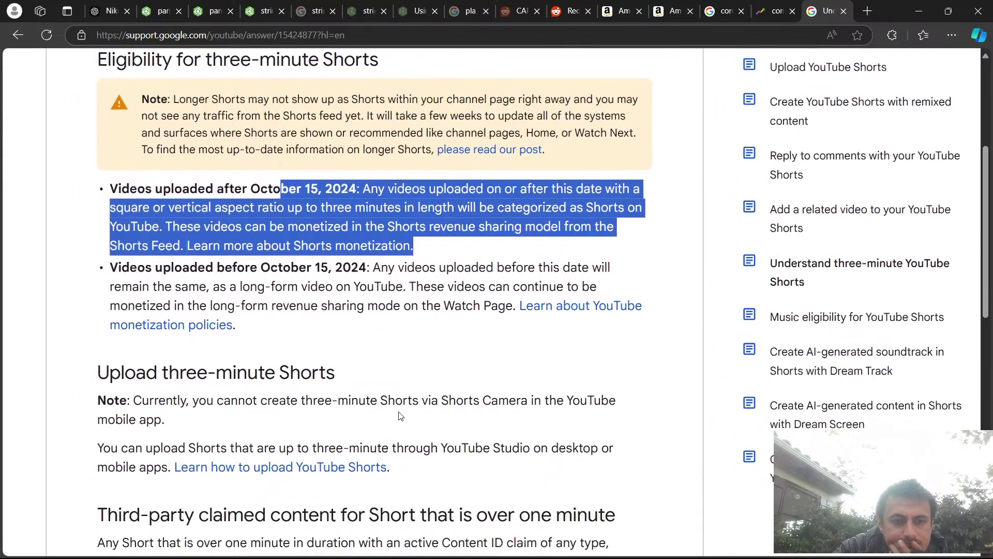
Examine the sections on uploading three-minute Shorts and on third-party claimed content in Shorts over one minute.
{"action": "triple_click", "coordinate": [411, 405]}
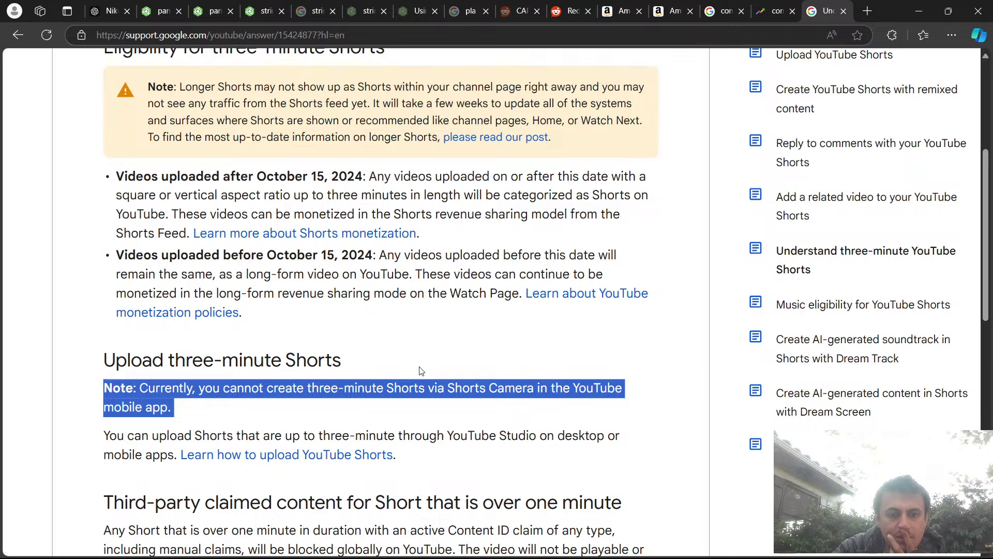
{"action": "scroll", "coordinate": [420, 371], "scroll_direction": "down", "scroll_amount": 2}
{"action": "left_click", "coordinate": [451, 387]}
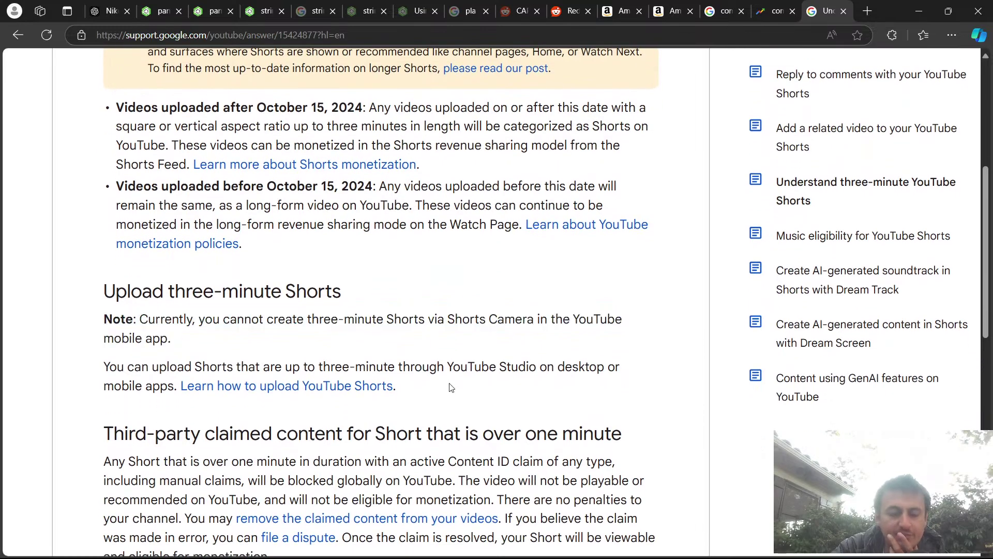
{"action": "left_click_drag", "start_coordinate": [451, 387], "coordinate": [418, 265]}
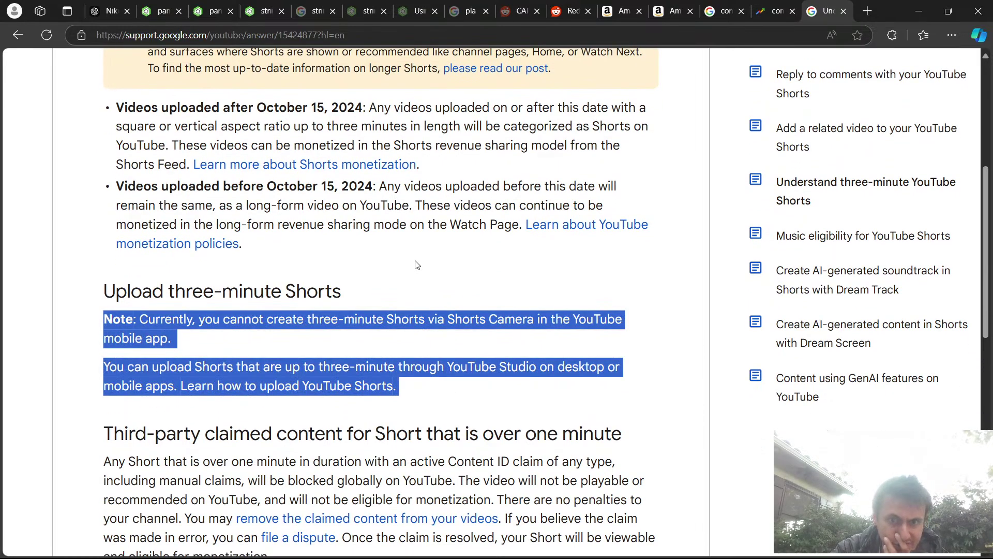
{"action": "left_click", "coordinate": [414, 284]}
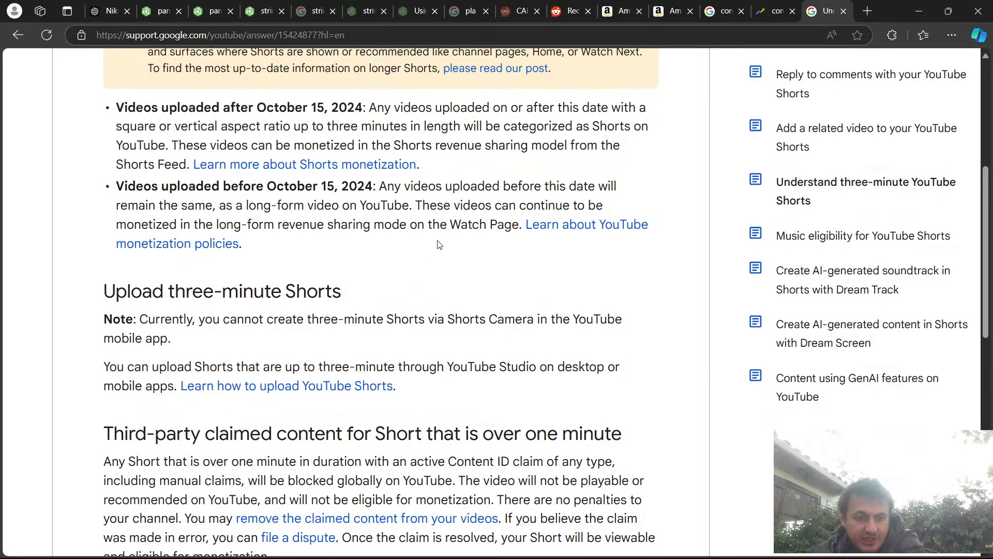
{"action": "scroll", "coordinate": [439, 245], "scroll_direction": "down", "scroll_amount": 2}
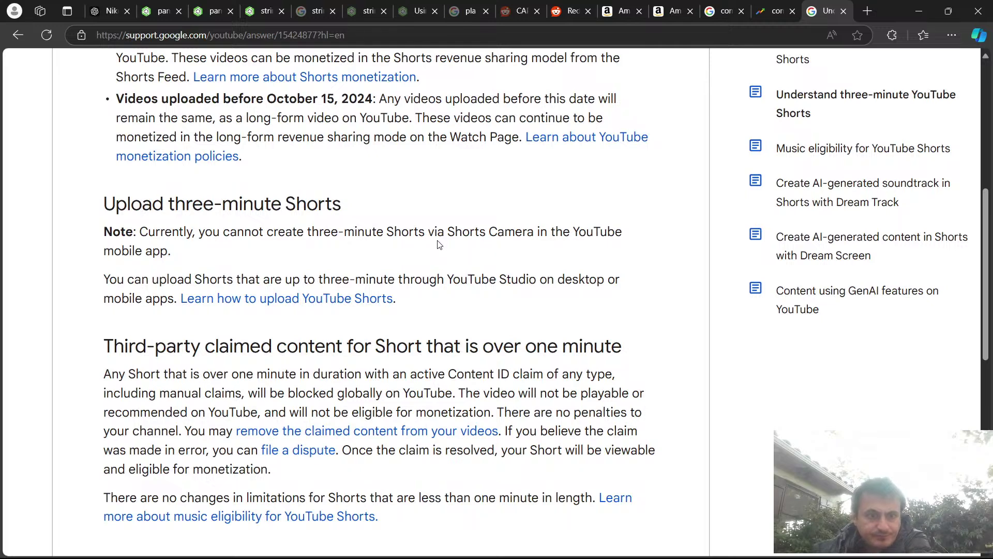
{"action": "scroll", "coordinate": [439, 245], "scroll_direction": "down", "scroll_amount": 3}
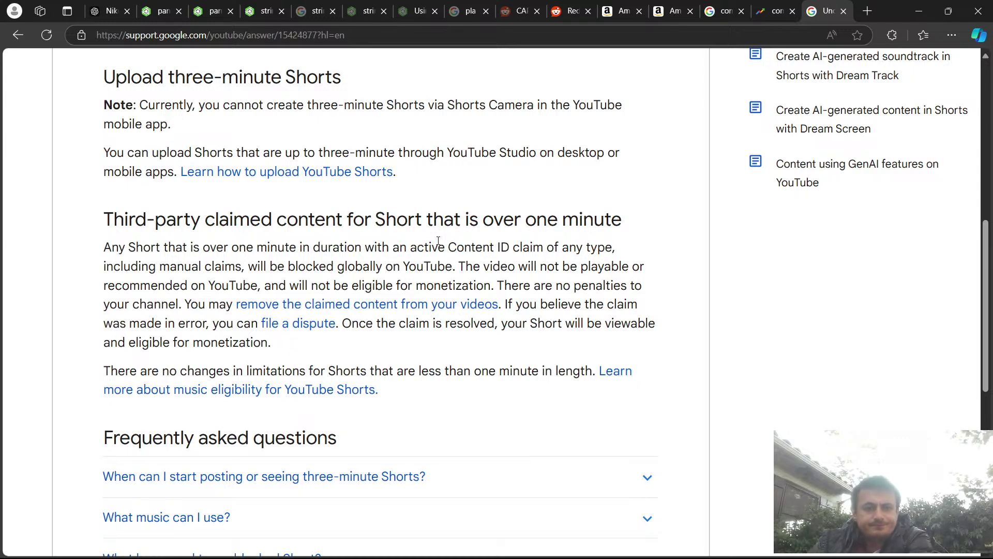
{"action": "scroll", "coordinate": [438, 241], "scroll_direction": "up", "scroll_amount": 4}
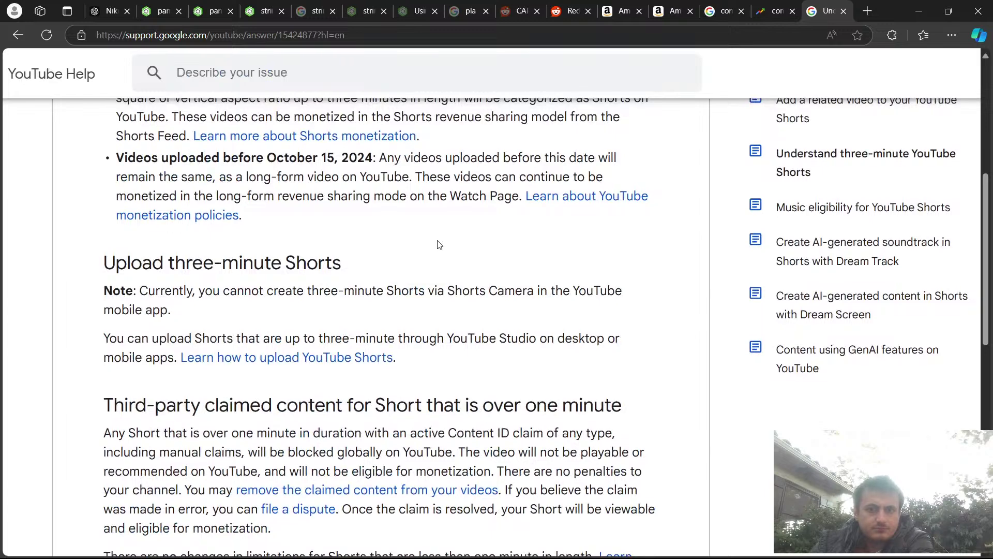
{"action": "scroll", "coordinate": [438, 245], "scroll_direction": "down", "scroll_amount": 2}
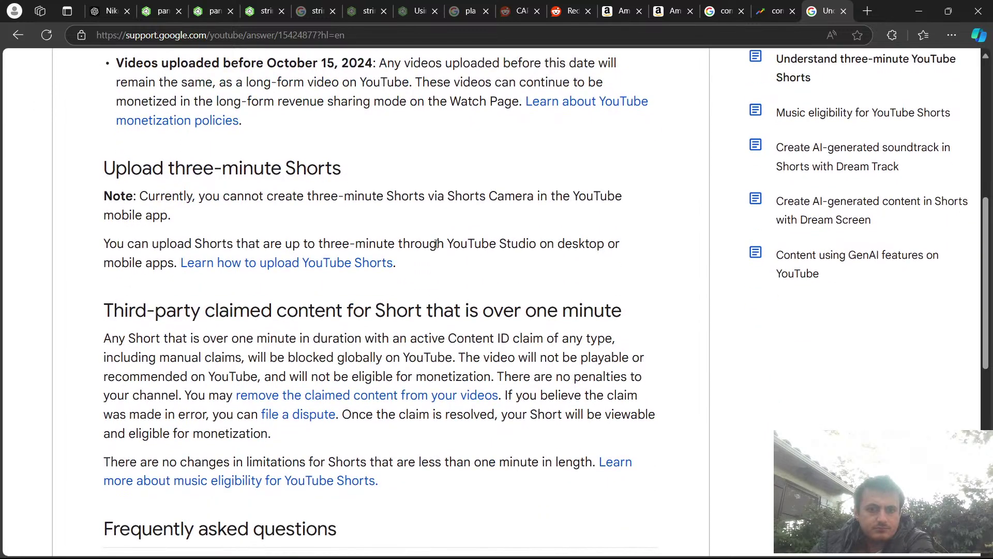
{"action": "mouse_move", "coordinate": [257, 316]}
{"action": "left_mouse_down"}
{"action": "mouse_move", "coordinate": [280, 341]}
{"action": "mouse_move", "coordinate": [266, 396]}
{"action": "mouse_move", "coordinate": [282, 434]}
{"action": "mouse_move", "coordinate": [237, 395]}
{"action": "mouse_move", "coordinate": [246, 306]}
{"action": "left_mouse_up"}
{"action": "left_click", "coordinate": [284, 433]}
{"action": "scroll", "coordinate": [244, 298], "scroll_direction": "up", "scroll_amount": 10}
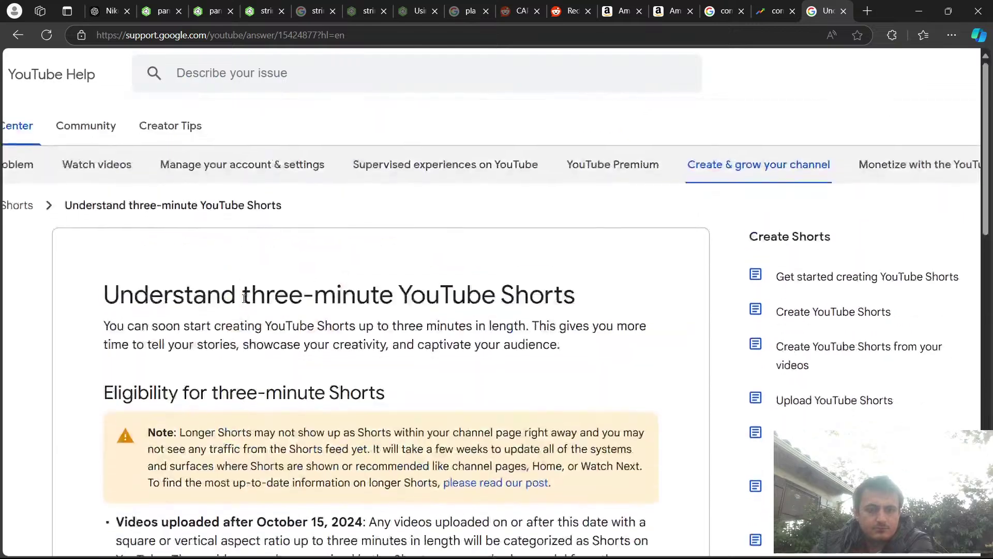
{"action": "scroll", "coordinate": [244, 302], "scroll_direction": "down", "scroll_amount": 3}
Open the Bandcamp album "2022" by 81 in a new browser tab.
{"action": "key", "text": "alt+Tab"}
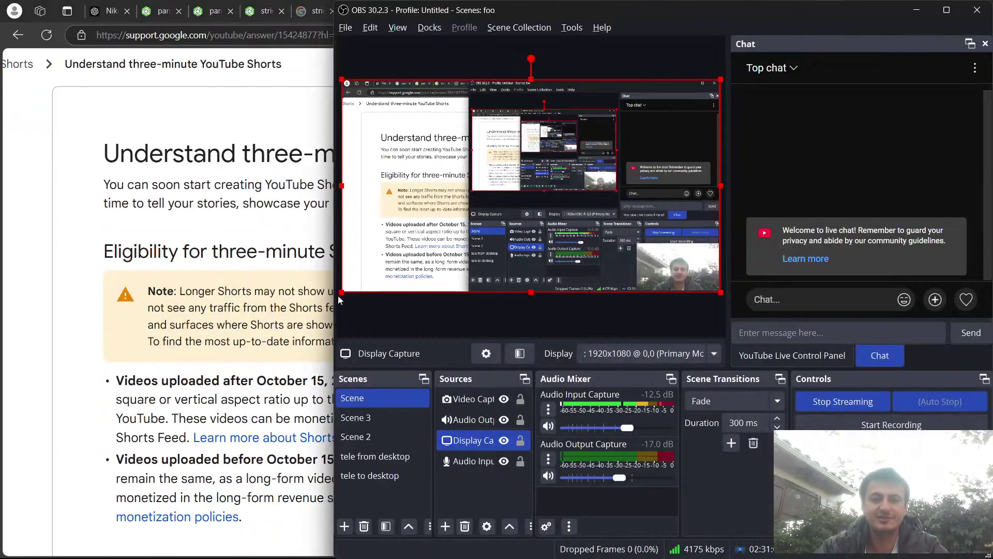
{"action": "key", "text": "alt+Tab"}
{"action": "key", "text": "ctrl+t"}
{"action": "type", "text": "81"}
{"action": "key", "text": "Up"}
{"action": "key", "text": "Up"}
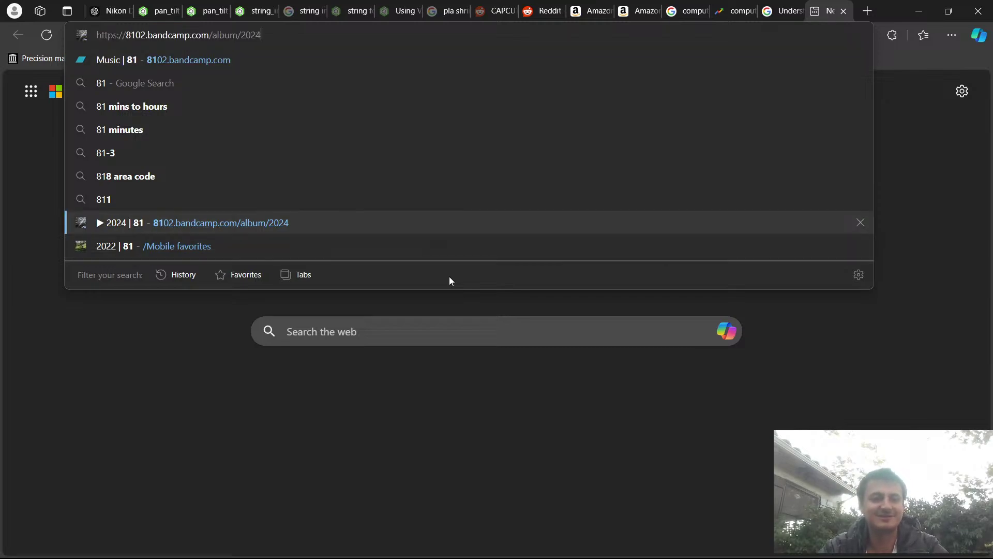
{"action": "key", "text": "Down"}
{"action": "key", "text": "Return"}
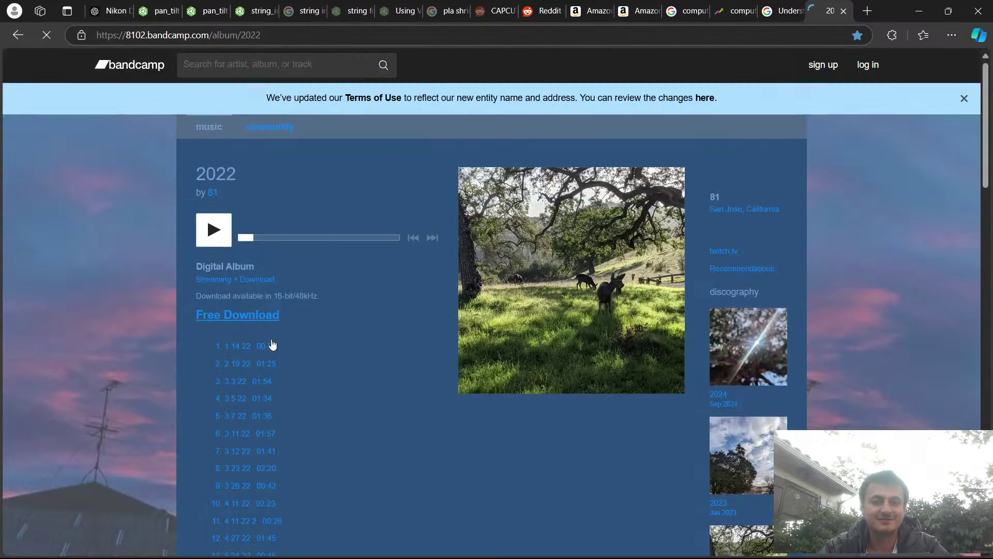
Play the album's second track, "2 19 22", and skip ahead in it to preview the music.
{"action": "left_click", "coordinate": [202, 364]}
{"action": "scroll", "coordinate": [210, 399], "scroll_direction": "down", "scroll_amount": 2}
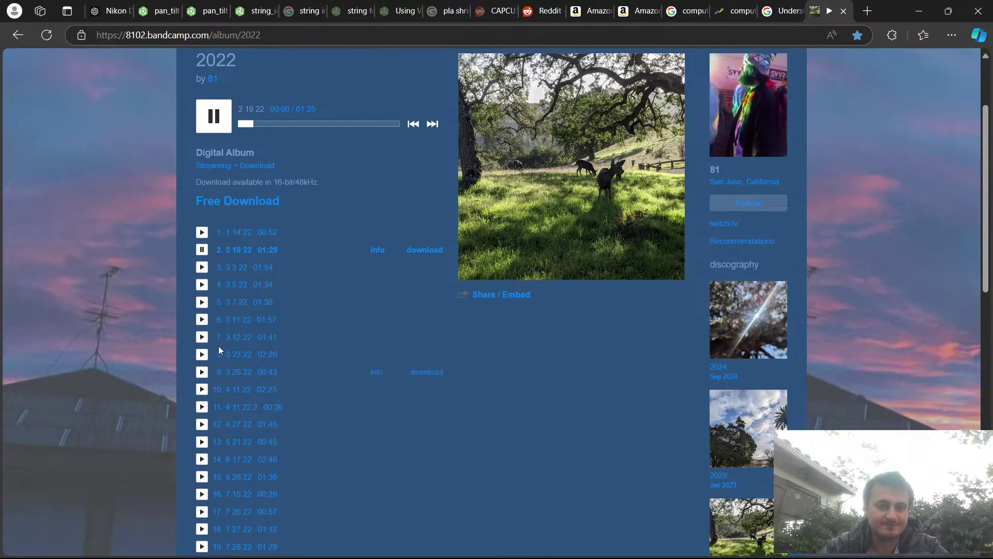
{"action": "left_click", "coordinate": [202, 285]}
{"action": "left_click", "coordinate": [202, 250]}
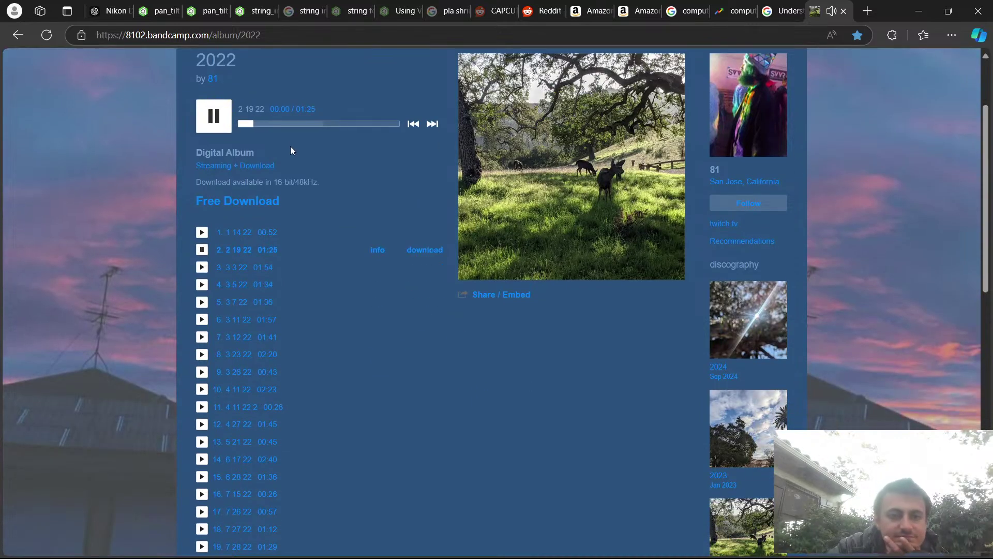
{"action": "left_click_drag", "start_coordinate": [257, 120], "coordinate": [301, 116]}
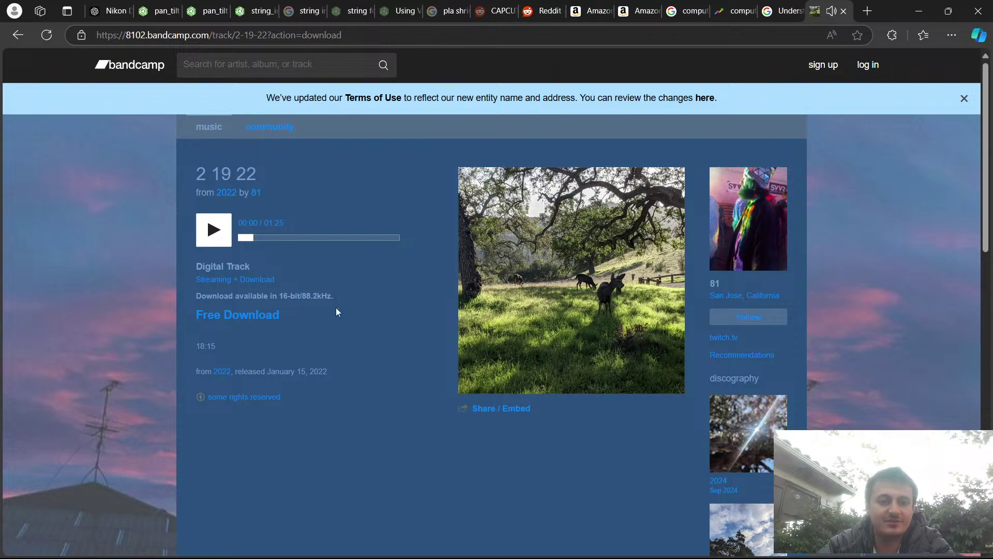
Download the free track "2 19 22" in WAV format and save it in the 81 folder under Music.
{"action": "left_click", "coordinate": [228, 316]}
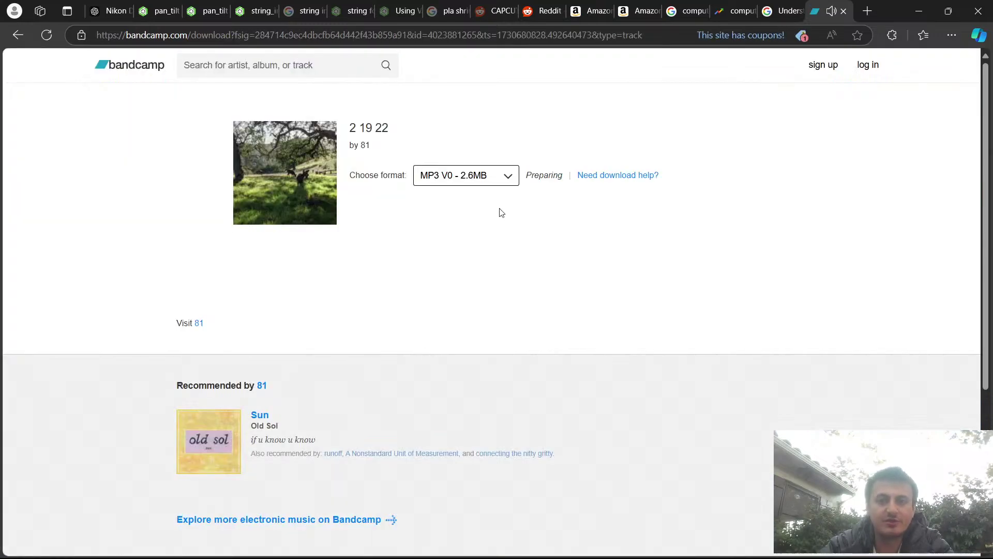
{"action": "left_click", "coordinate": [495, 179]}
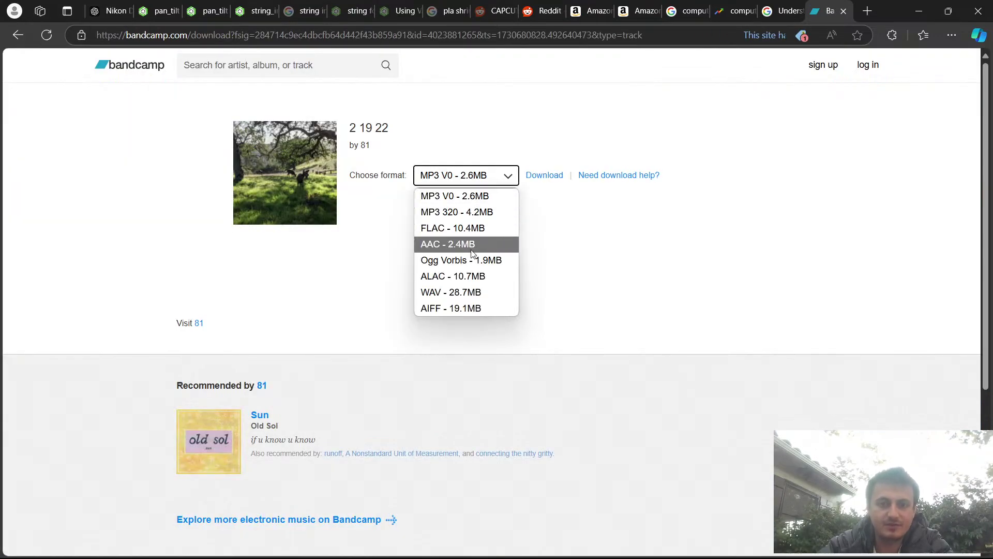
{"action": "left_click", "coordinate": [466, 291]}
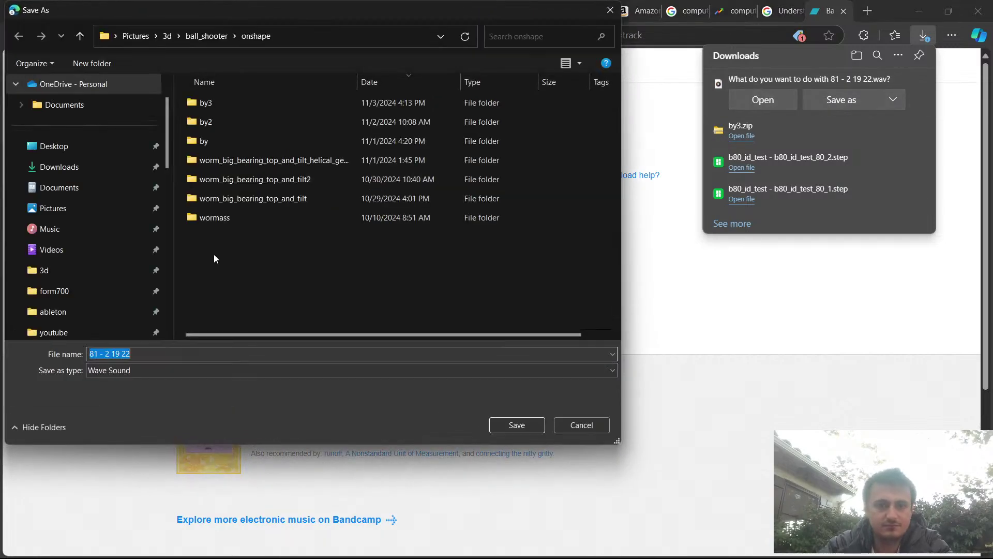
{"action": "left_click", "coordinate": [69, 237]}
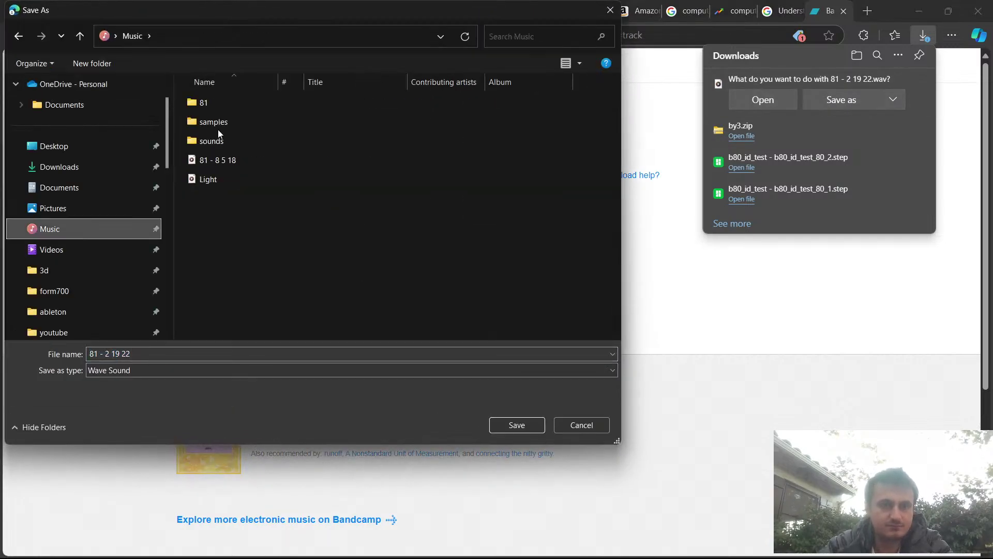
{"action": "double_click", "coordinate": [219, 104]}
{"action": "key", "text": "Return"}
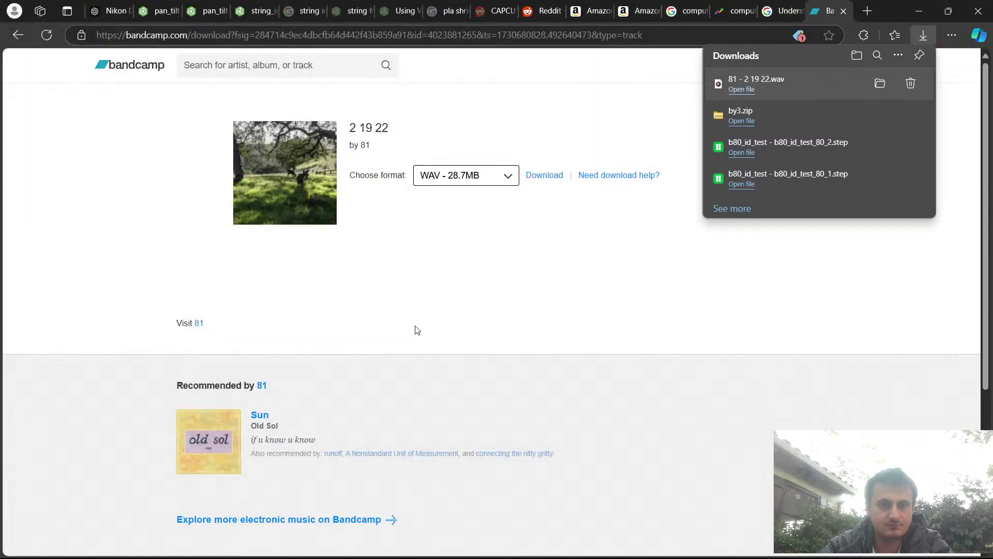
Switch to CapCut and delete the Voiceover7 clip from the timeline.
{"action": "mouse_move", "coordinate": [504, 556]}
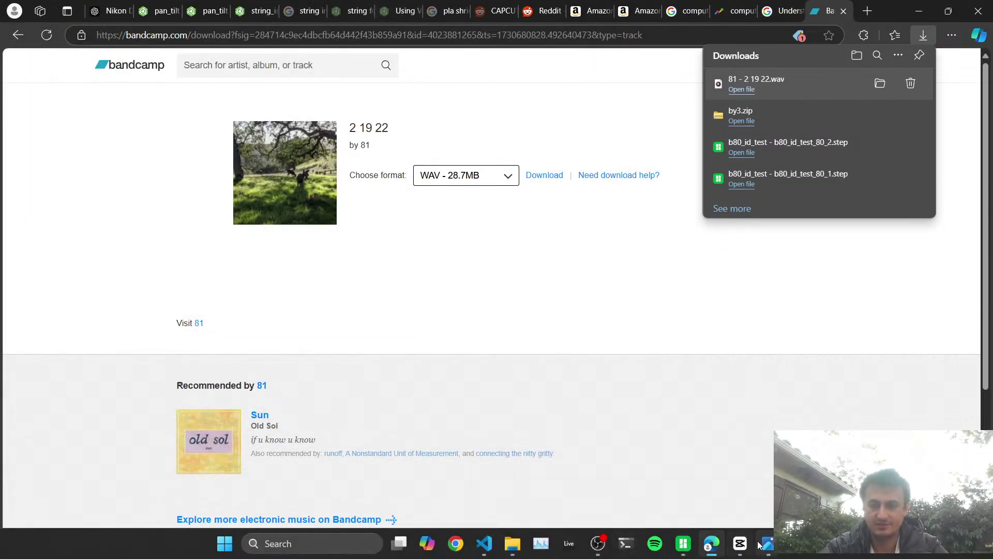
{"action": "left_click", "coordinate": [741, 543]}
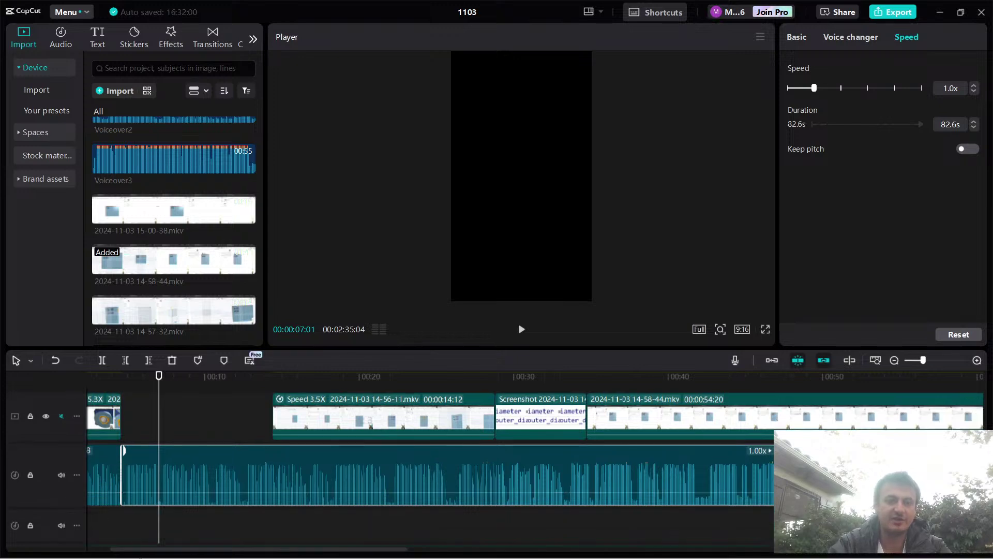
{"action": "scroll", "coordinate": [175, 435], "scroll_direction": "down", "scroll_amount": 3}
{"action": "left_click", "coordinate": [123, 444]}
{"action": "left_click", "coordinate": [351, 503]}
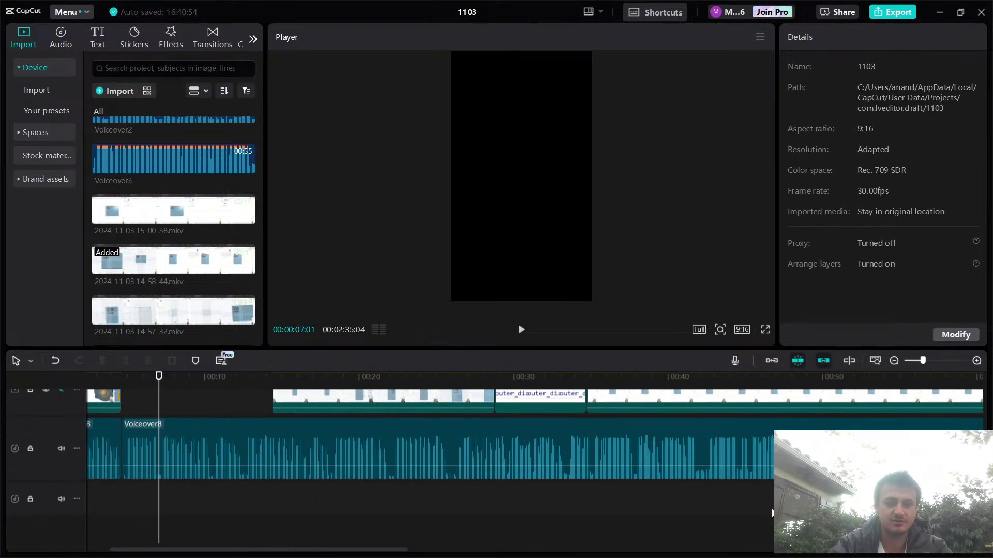
{"action": "scroll", "coordinate": [600, 516], "scroll_direction": "down", "scroll_amount": 5}
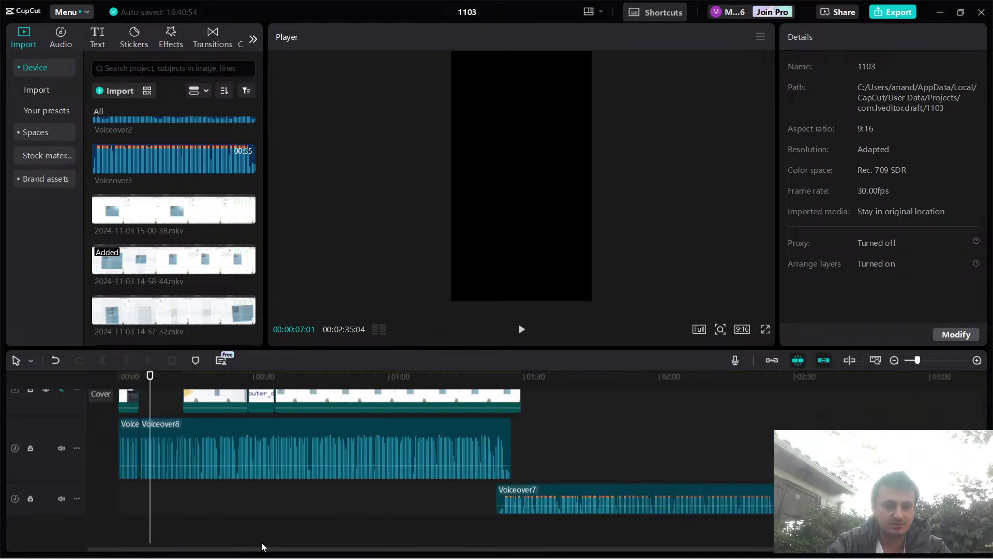
{"action": "left_click", "coordinate": [603, 489]}
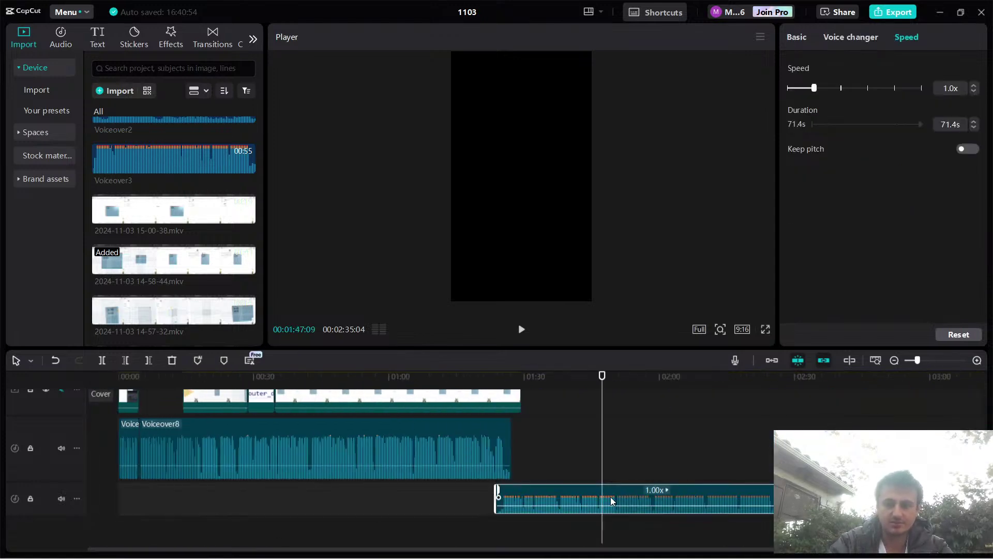
{"action": "key", "text": "Delete"}
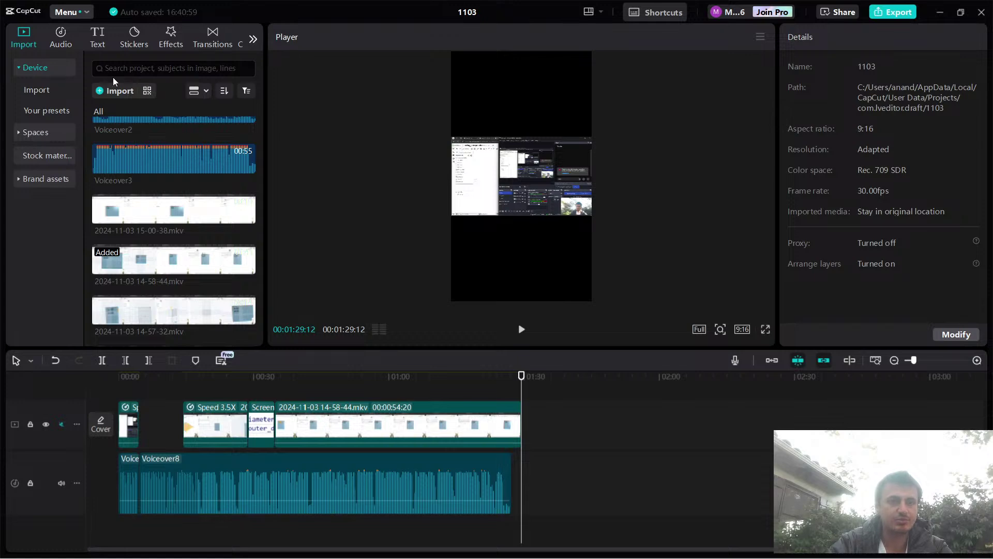
Import the audio file "81 - 2 19 22" from the 81 folder under Music into the project media.
{"action": "key", "text": "ctrl+i"}
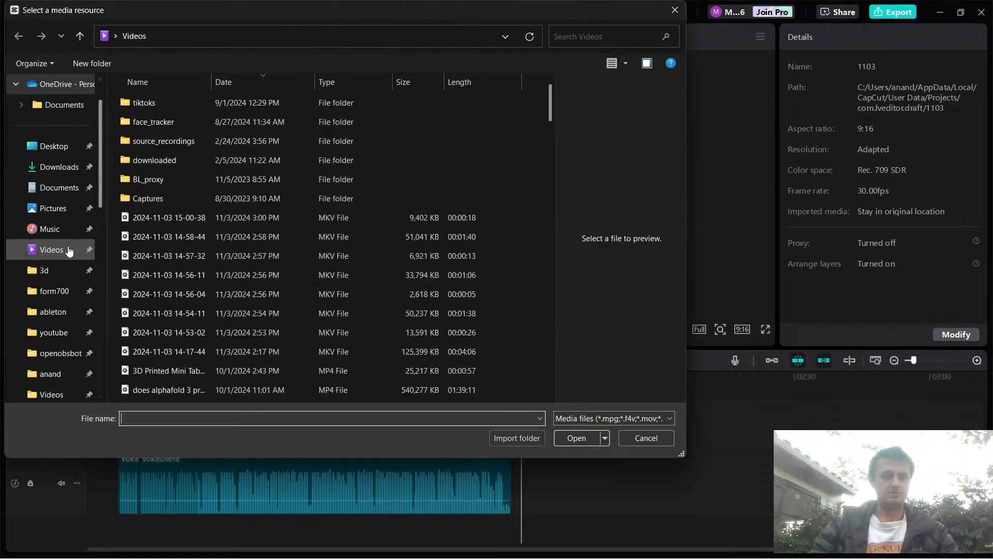
{"action": "left_click", "coordinate": [50, 229]}
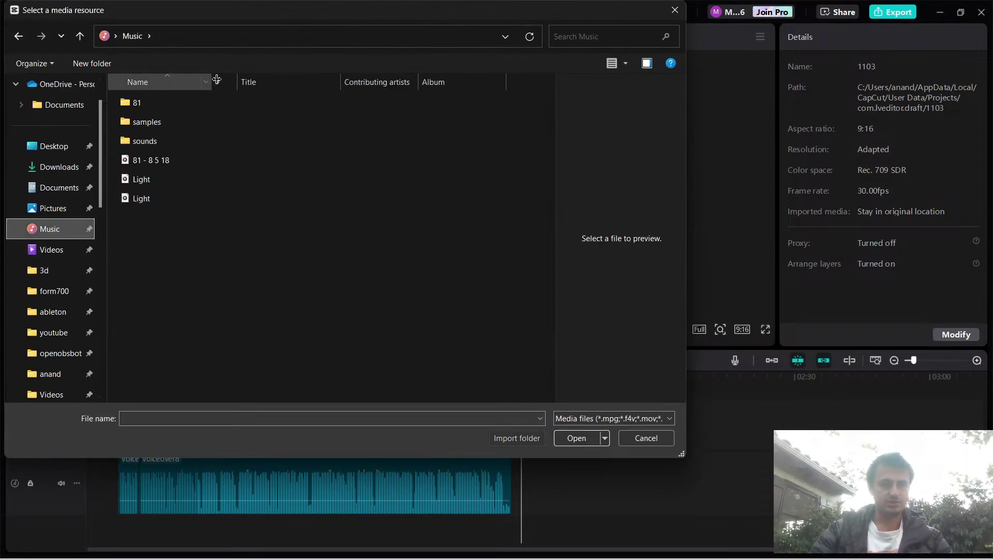
{"action": "double_click", "coordinate": [203, 107]}
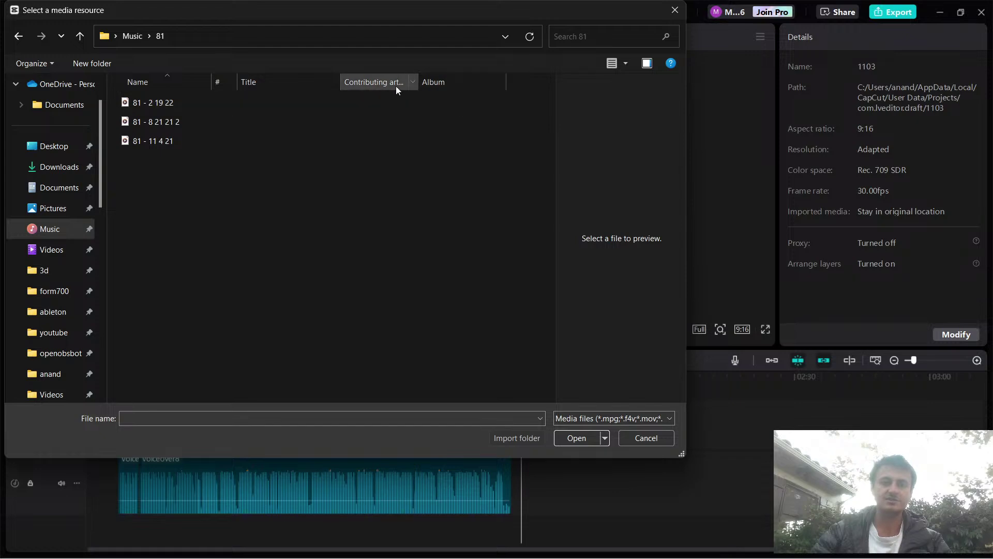
{"action": "left_click", "coordinate": [166, 107]}
{"action": "left_click", "coordinate": [569, 438]}
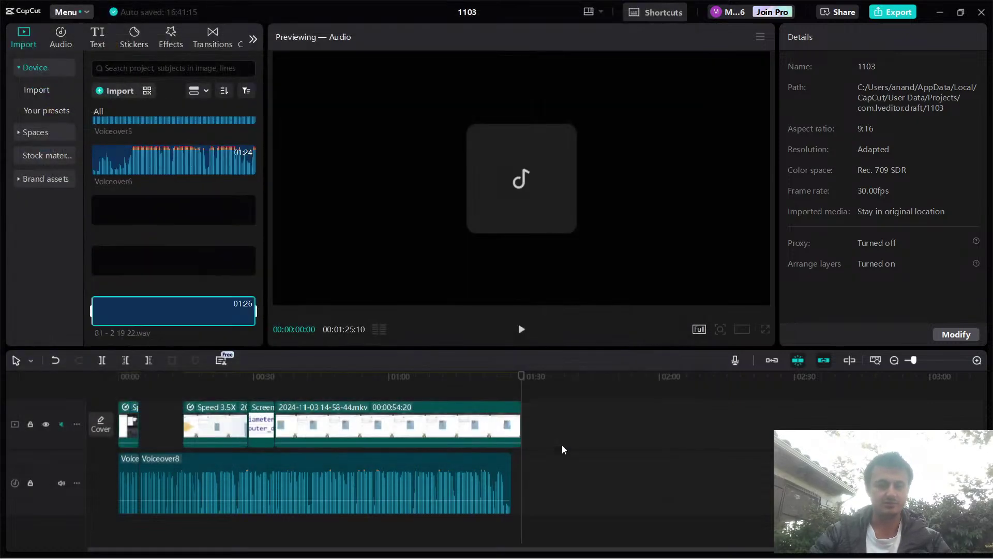
Place "81 - 2 19 22.wav" below the voiceover at the start of the timeline and preview the mix.
{"action": "left_click_drag", "start_coordinate": [134, 324], "coordinate": [119, 532]}
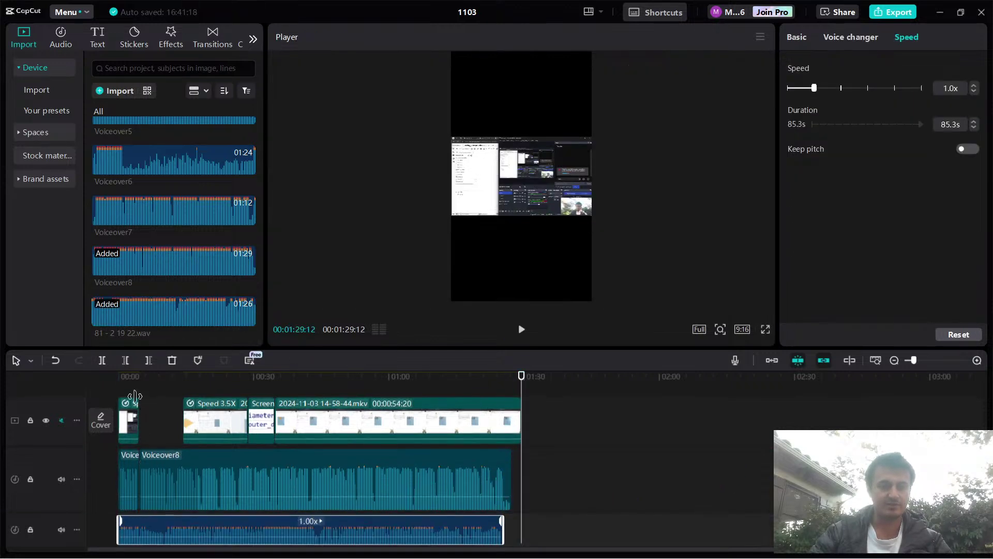
{"action": "key", "text": "space"}
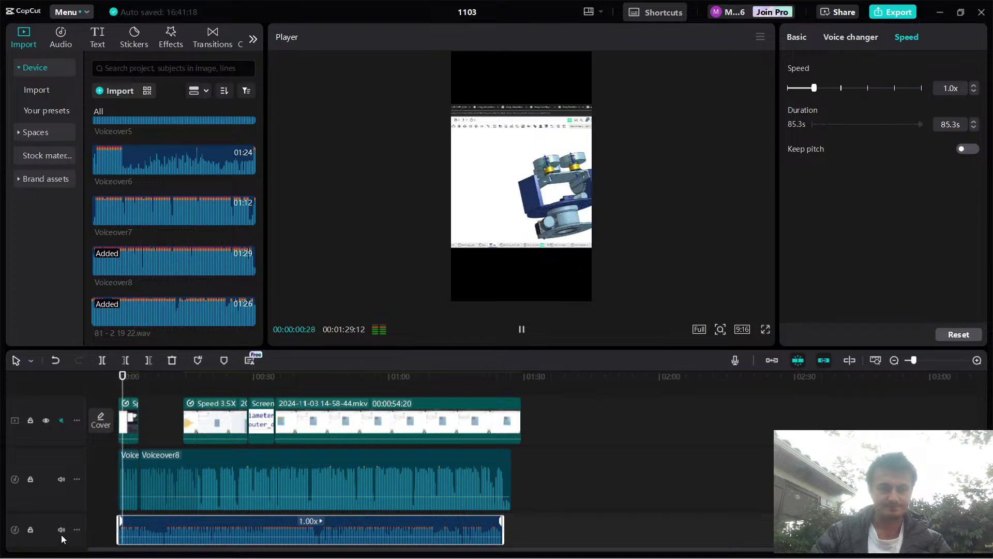
{"action": "left_click", "coordinate": [61, 529]}
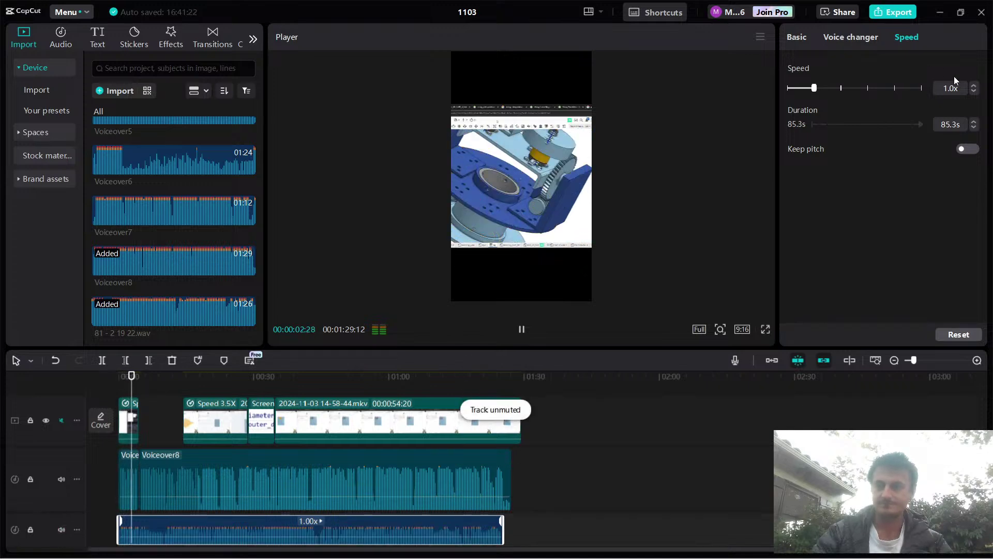
{"action": "left_click", "coordinate": [803, 40]}
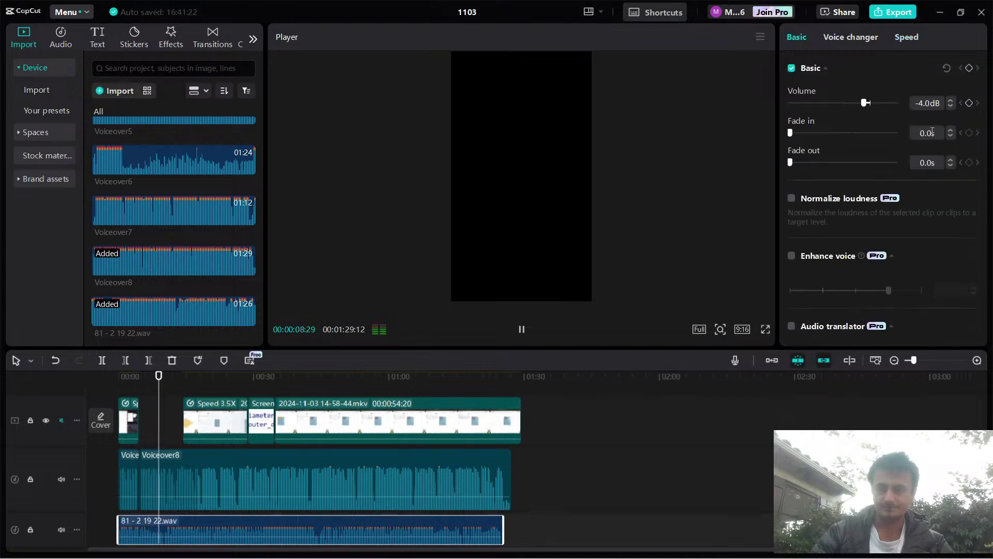
{"action": "key", "text": "space"}
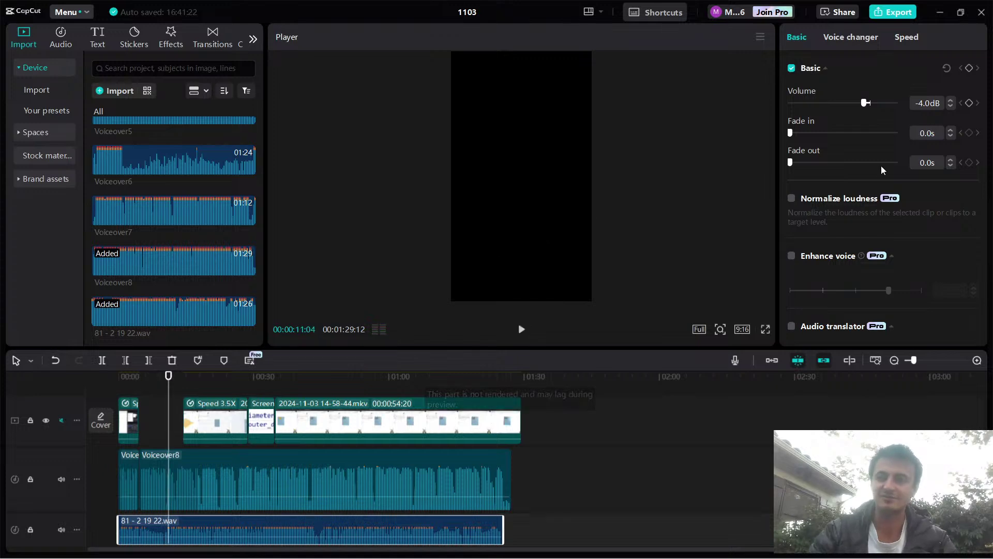
Try the music clip at a volume of -13.1 dB, and remove it from the timeline.
{"action": "left_click_drag", "start_coordinate": [864, 103], "coordinate": [852, 103]}
{"action": "left_click_drag", "start_coordinate": [135, 376], "coordinate": [119, 380]}
{"action": "key", "text": "space"}
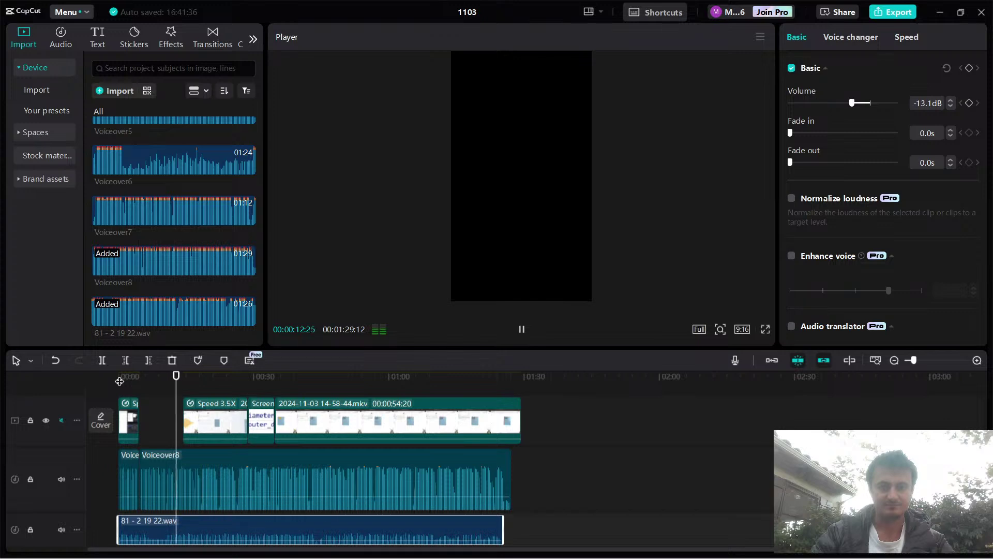
{"action": "key", "text": "Delete"}
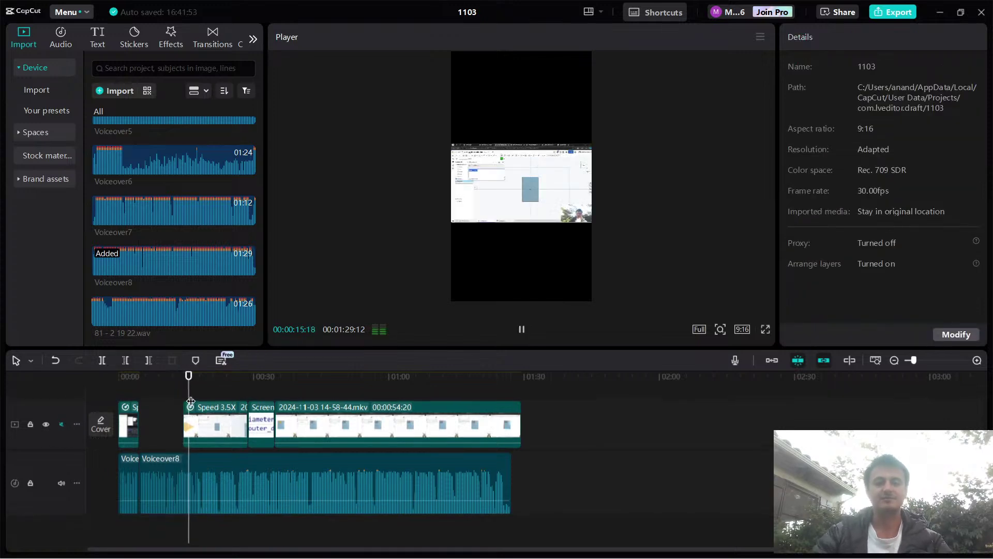
Check the streaming window in OBS, and return to CapCut to play the opening of the edit.
{"action": "key", "text": "alt+Tab"}
{"action": "key", "text": "alt+Tab"}
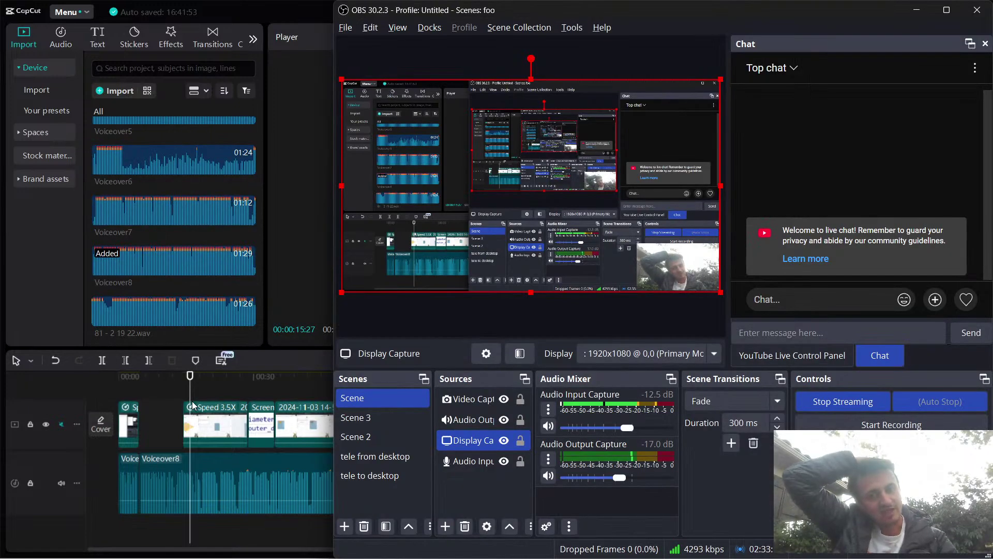
{"action": "key", "text": "alt+Tab"}
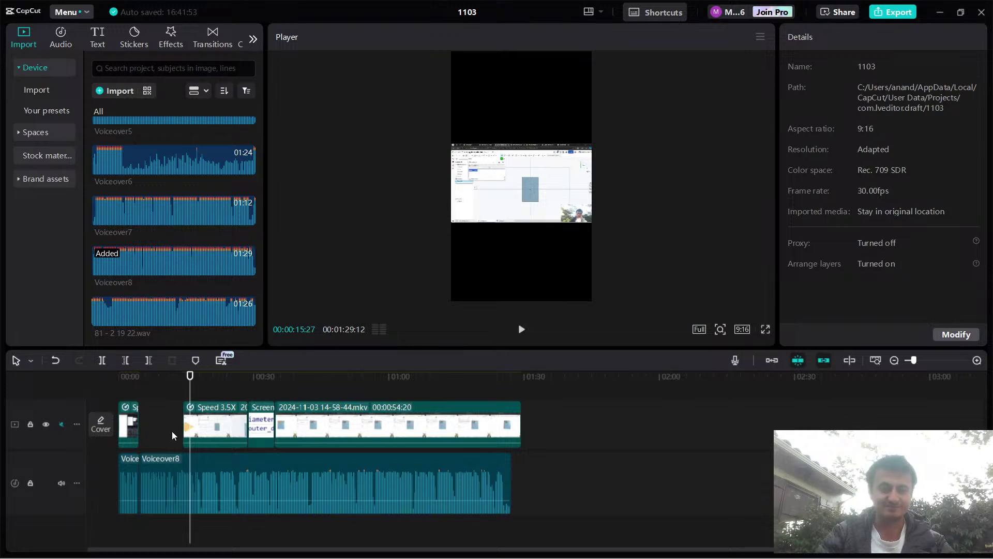
{"action": "key", "text": "Home"}
{"action": "key", "text": "space"}
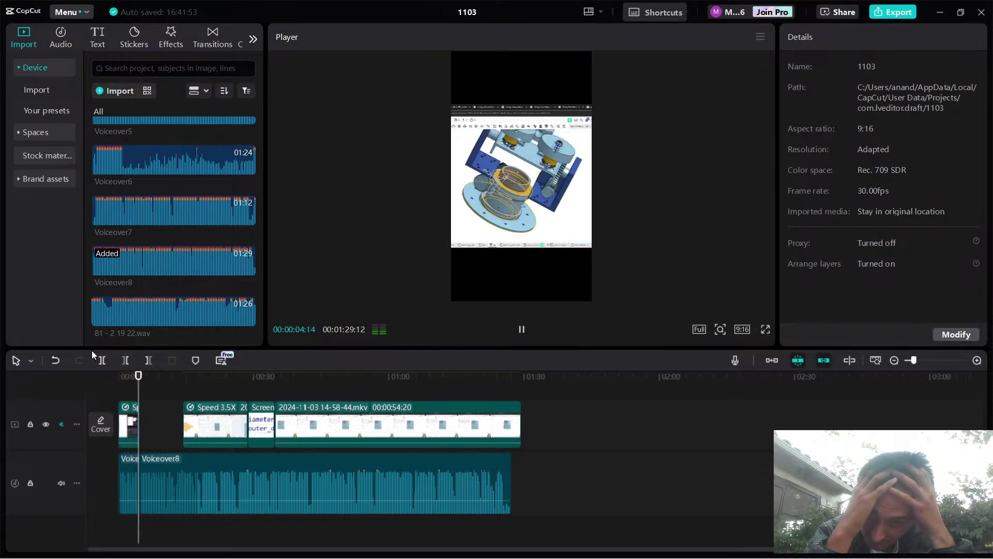
{"action": "key", "text": "space"}
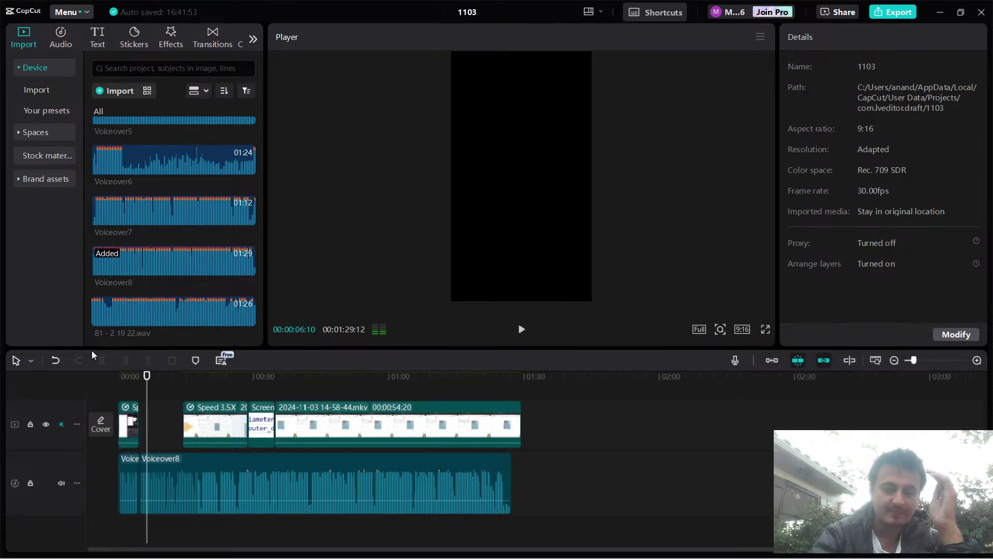
Switch to the browser, search for "mcmaster" in a new tab and open the McMaster-Carr website.
{"action": "key", "text": "alt+Tab"}
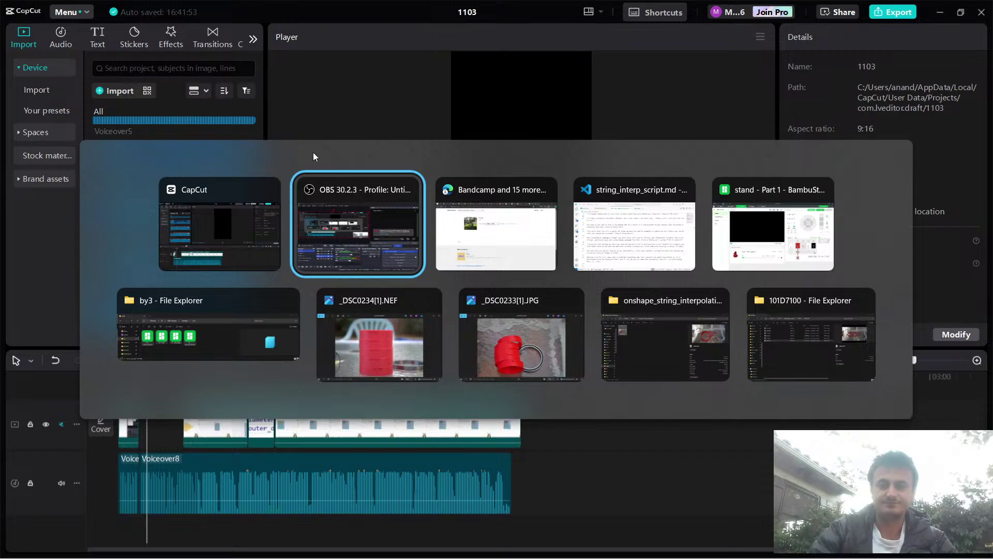
{"action": "key", "text": "alt+Tab"}
{"action": "key", "text": "ctrl+t"}
{"action": "type", "text": "mca"}
{"action": "key", "text": "BackSpace"}
{"action": "type", "text": "mas"}
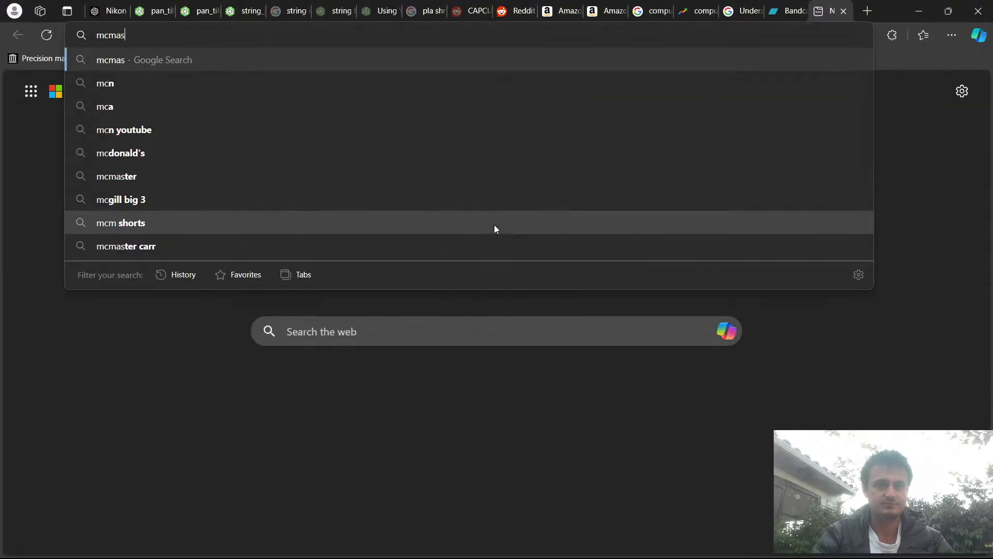
{"action": "type", "text": "ter"}
{"action": "key", "text": "Return"}
{"action": "left_click", "coordinate": [155, 172]}
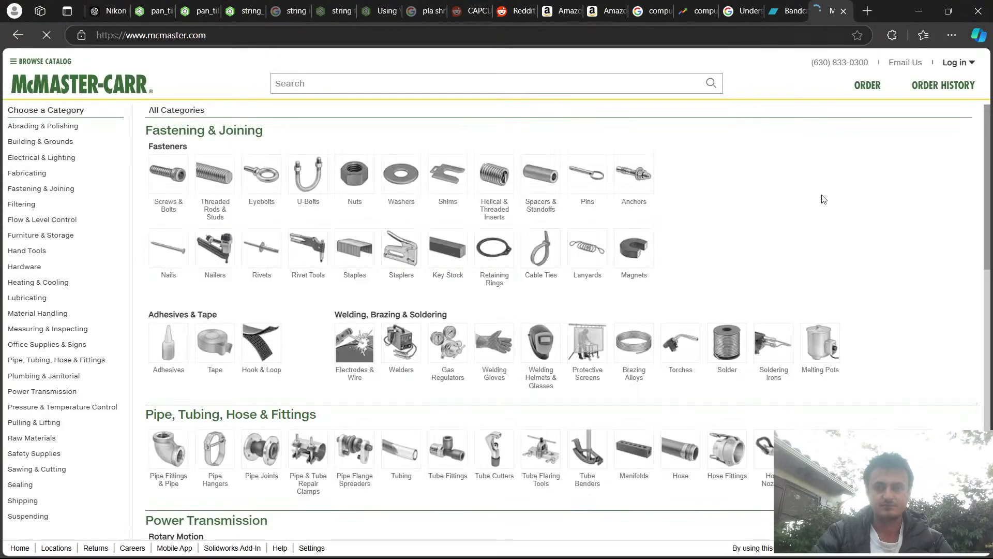